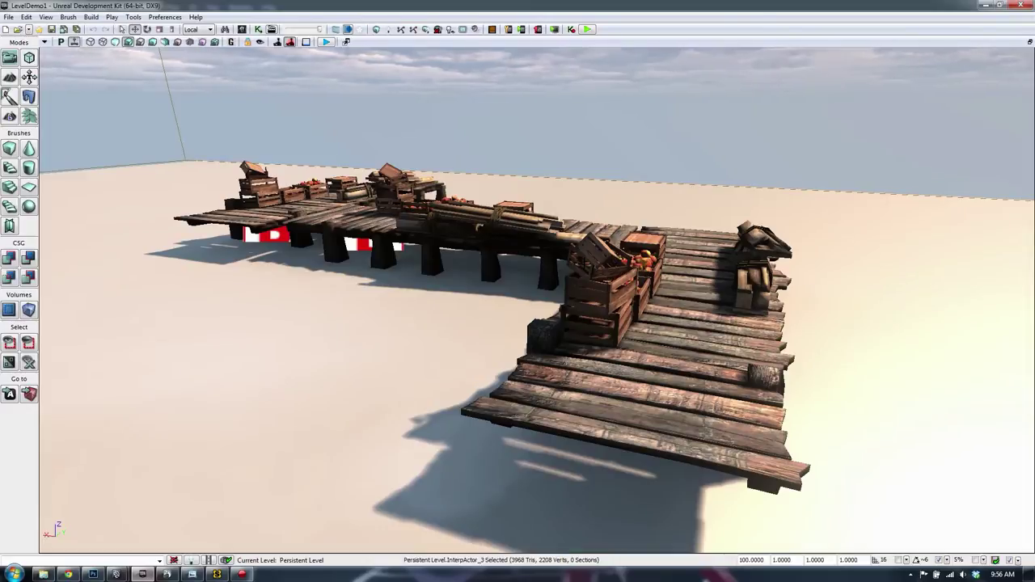
Step: Examine the wooden dock with its crates, log bundles and supports from several angles
right_drag(537, 301, 560, 300)
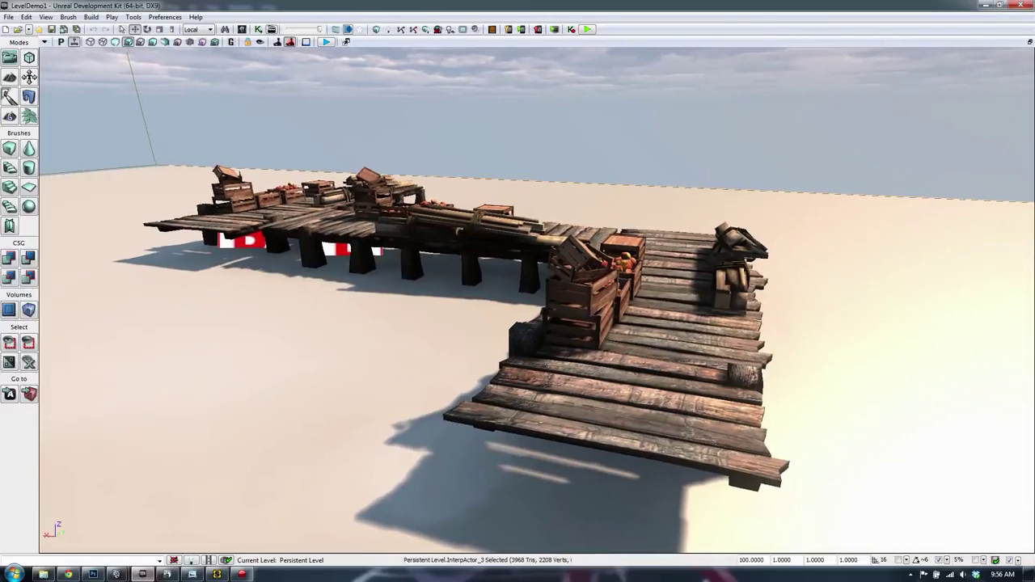
right_drag(647, 307, 645, 308)
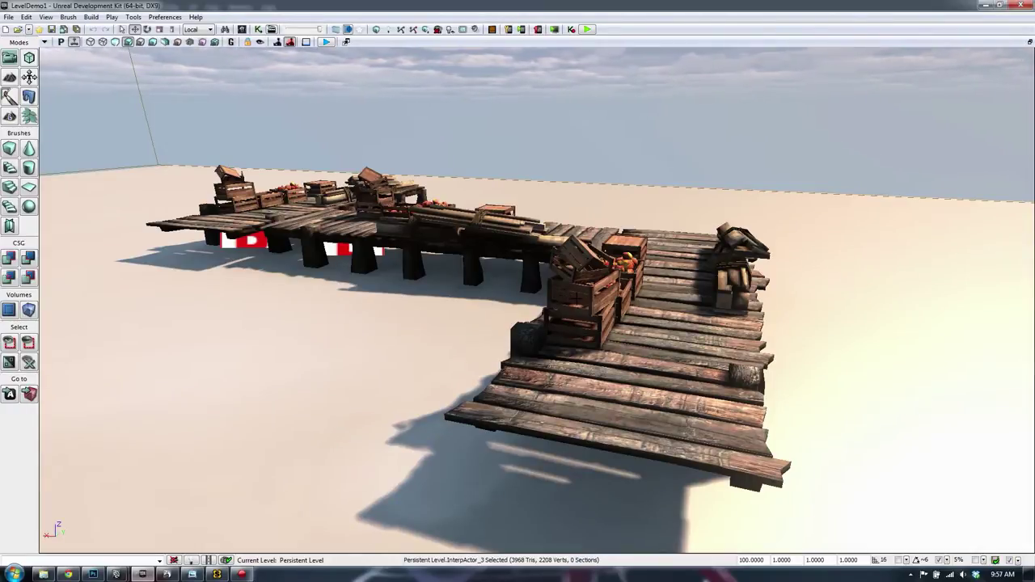
mouse_move(587, 321)
mouse_down()
mouse_move(583, 288)
mouse_move(589, 302)
mouse_up()
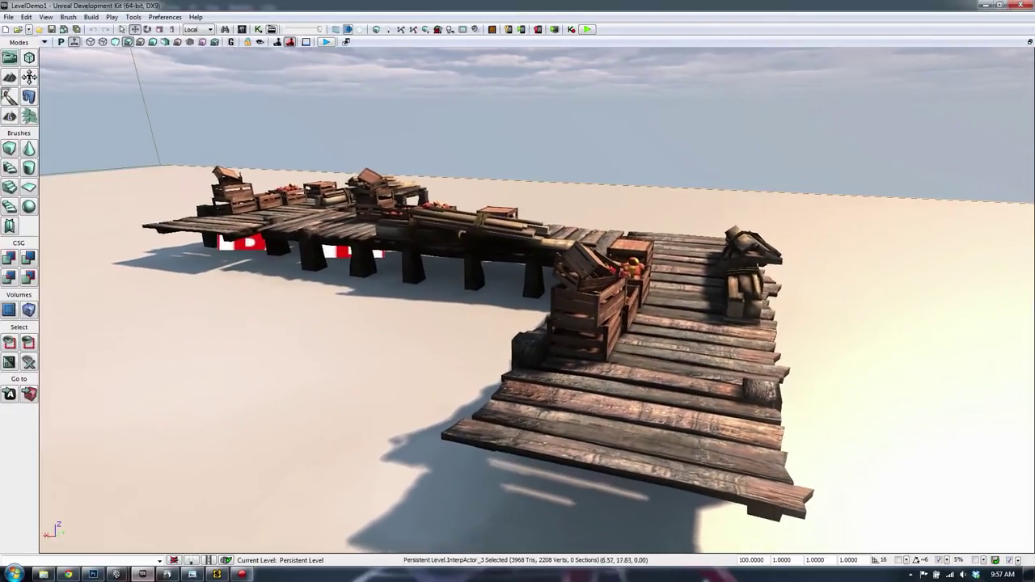
right_drag(588, 303, 591, 296)
drag(593, 292, 598, 288)
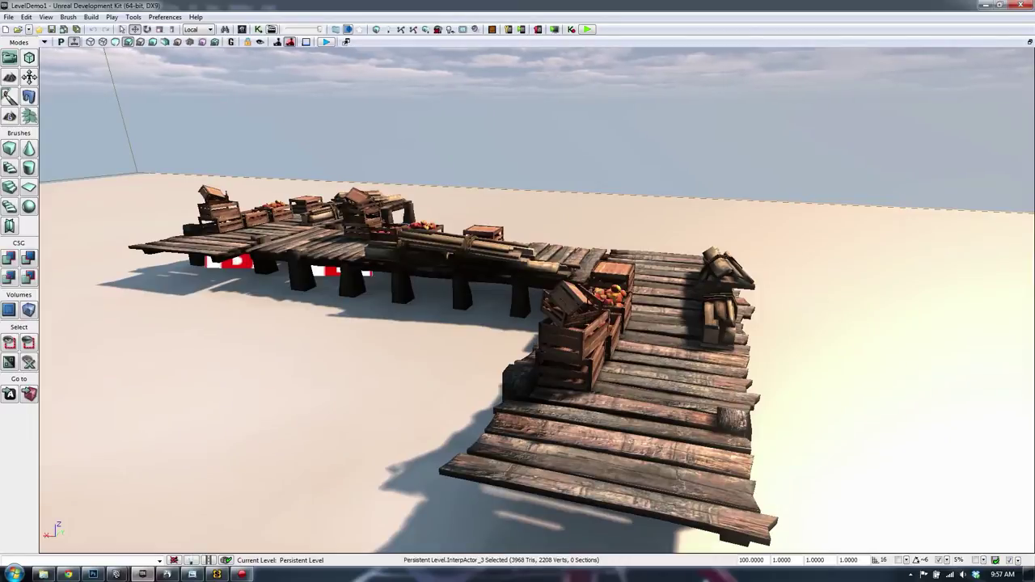
right_drag(599, 288, 598, 302)
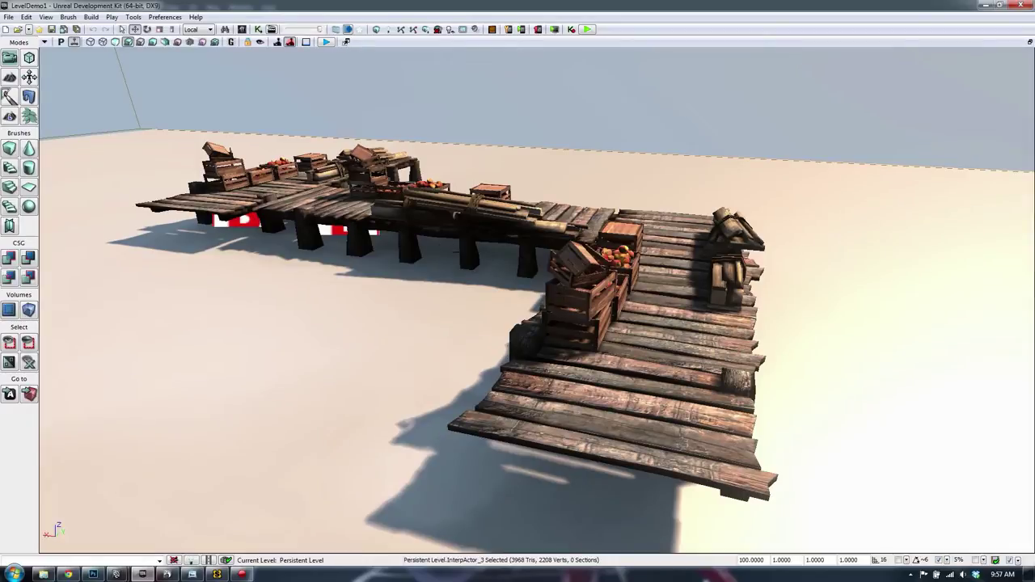
drag(598, 302, 479, 206)
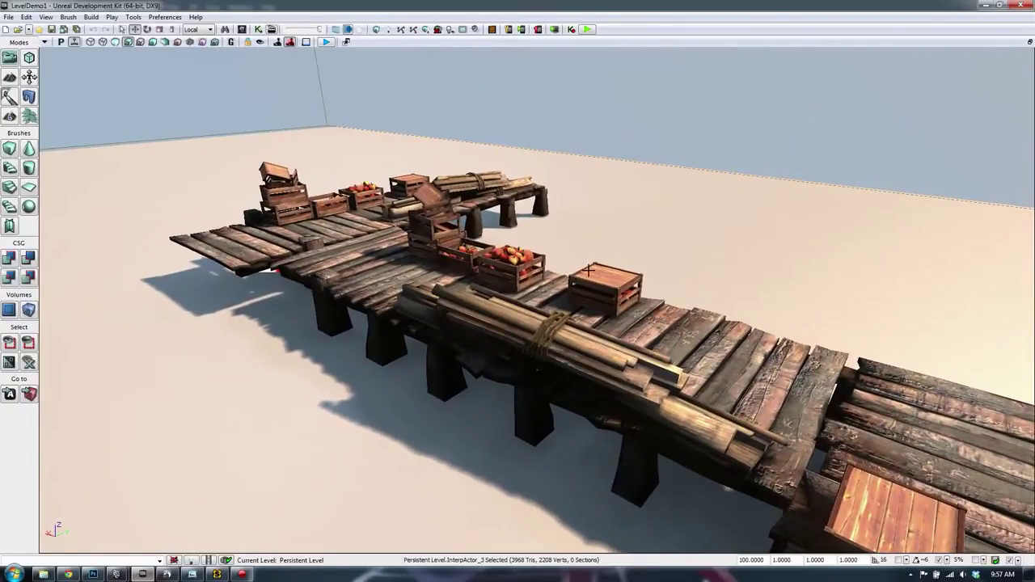
right_drag(588, 270, 571, 243)
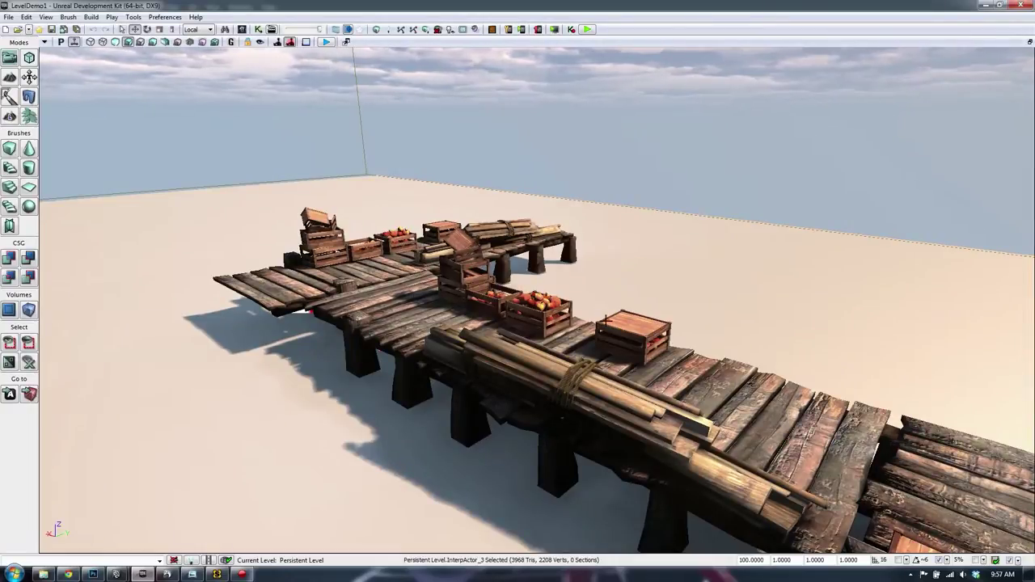
right_drag(631, 296, 638, 290)
Step: Inspect the ornamented arch pillars, plank flooring and double staircase of the wooden city structure
right_drag(520, 257, 232, 316)
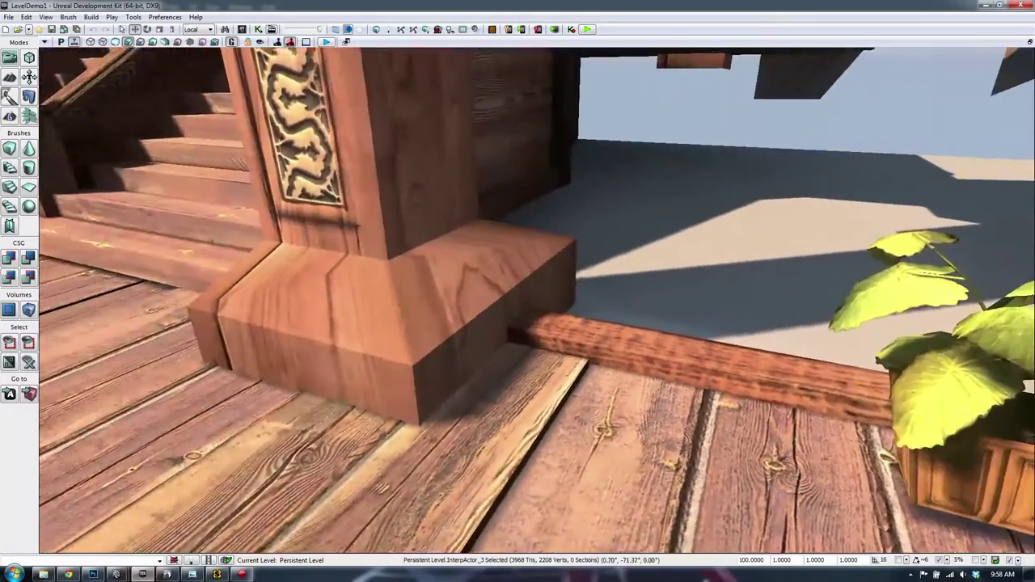
right_drag(537, 301, 753, 302)
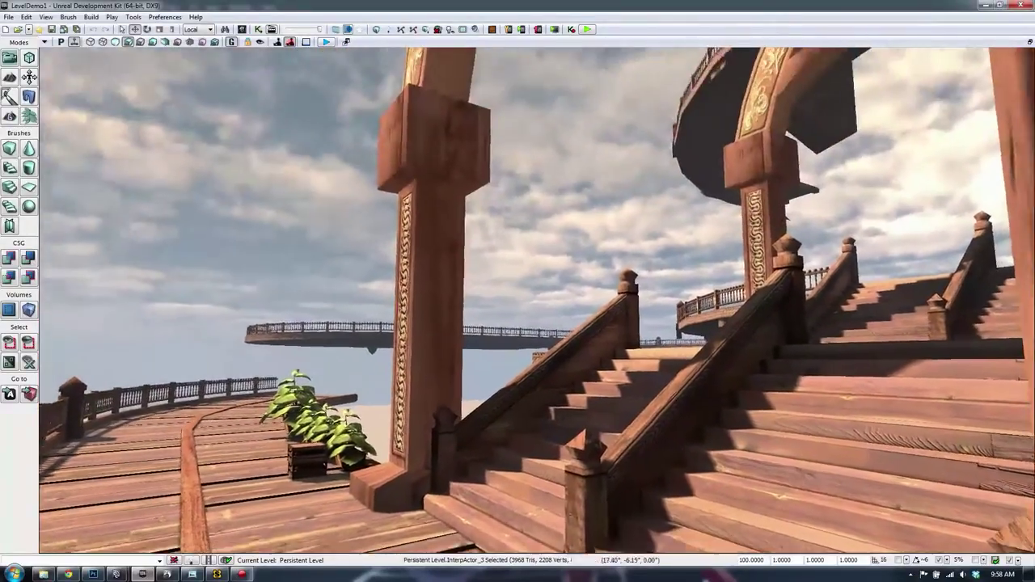
right_drag(537, 300, 542, 269)
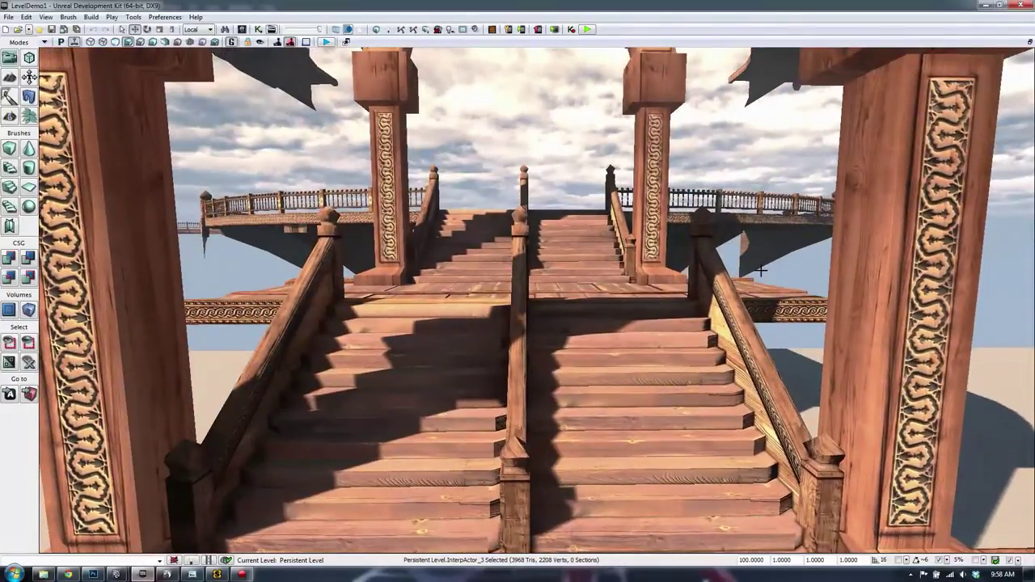
right_drag(761, 271, 611, 291)
Step: Test the level in a play preview near the staircase and exit back to the editor
key(F8)
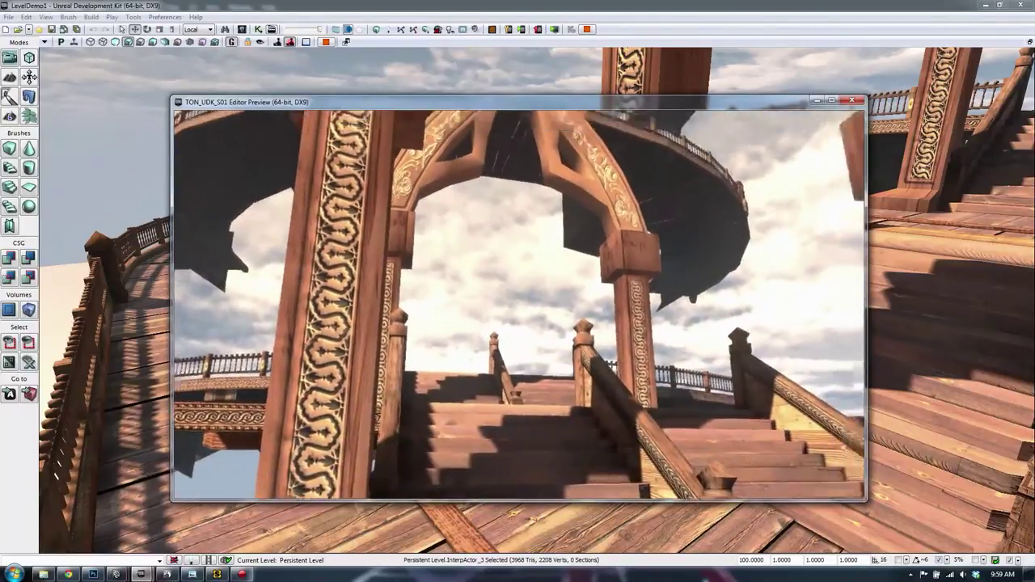
key(Escape)
right_drag(417, 343, 455, 334)
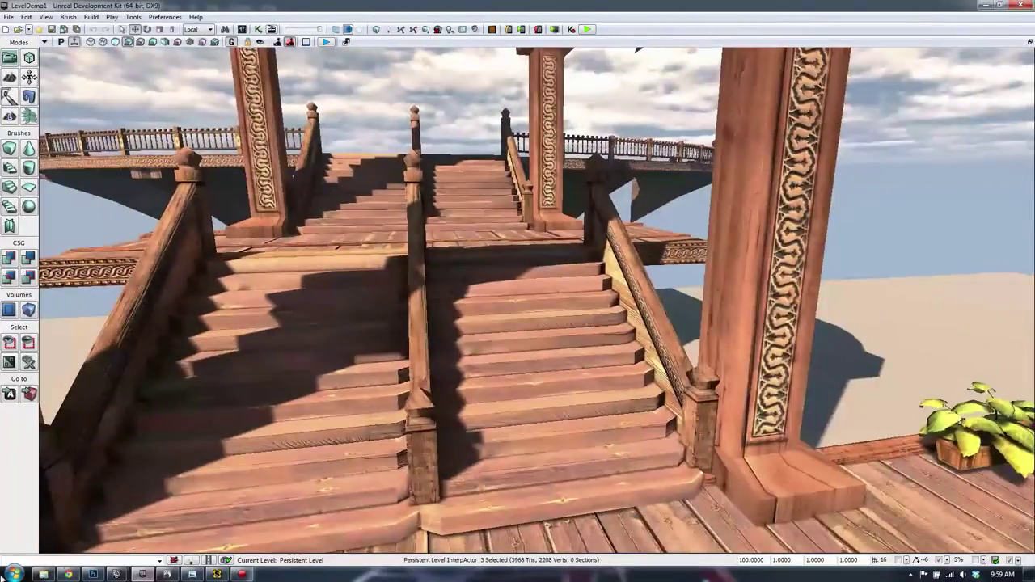
Step: Switch to the web browser, play the Starcraft 2 soundtrack video from the beginning, and return to the level editor
click(68, 574)
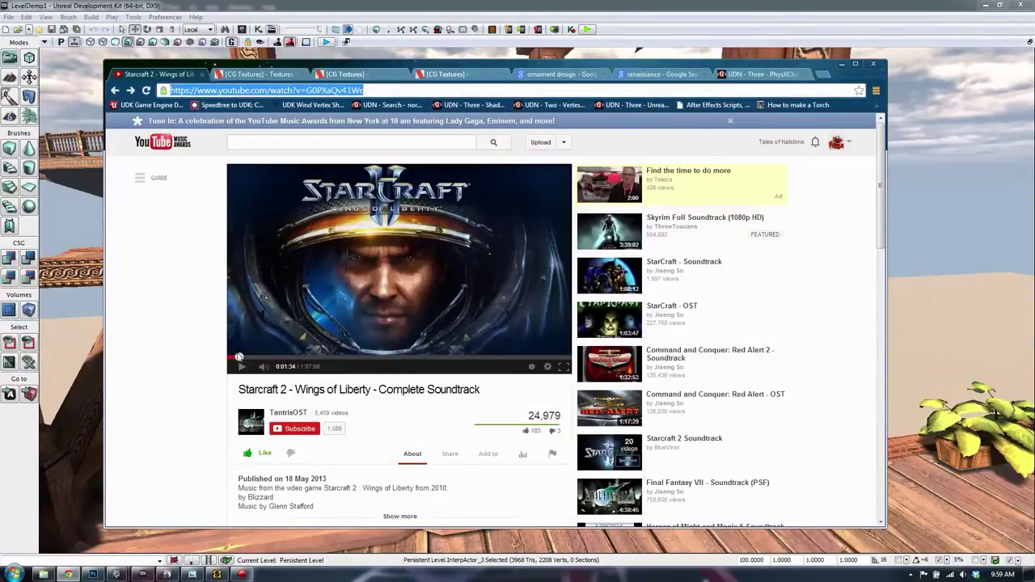
click(230, 358)
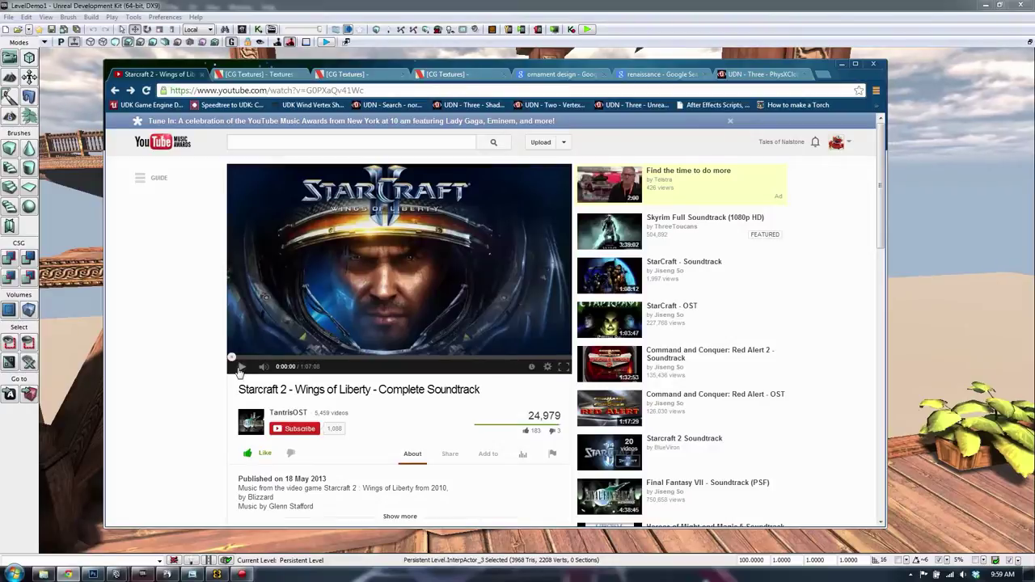
click(240, 368)
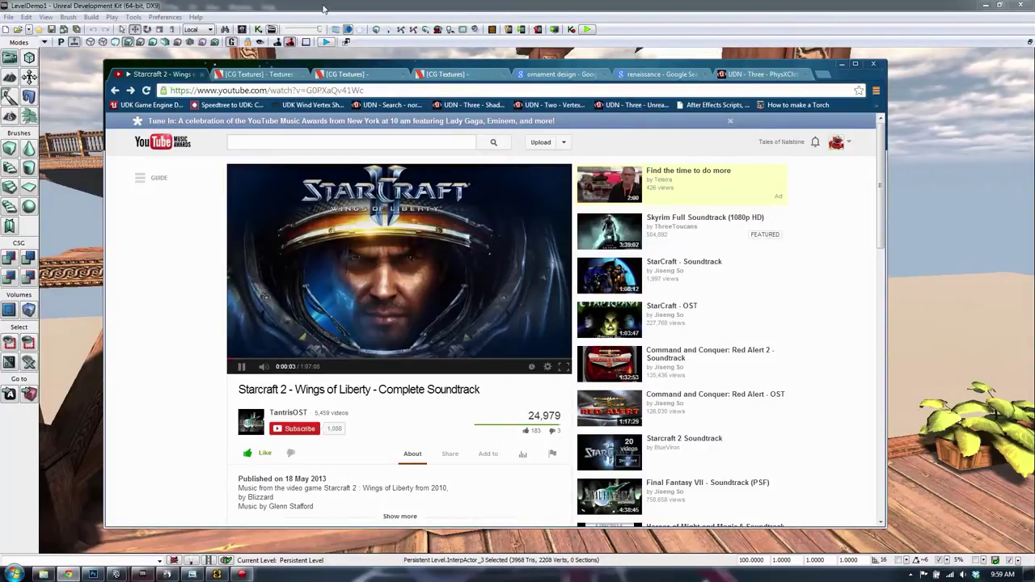
click(382, 8)
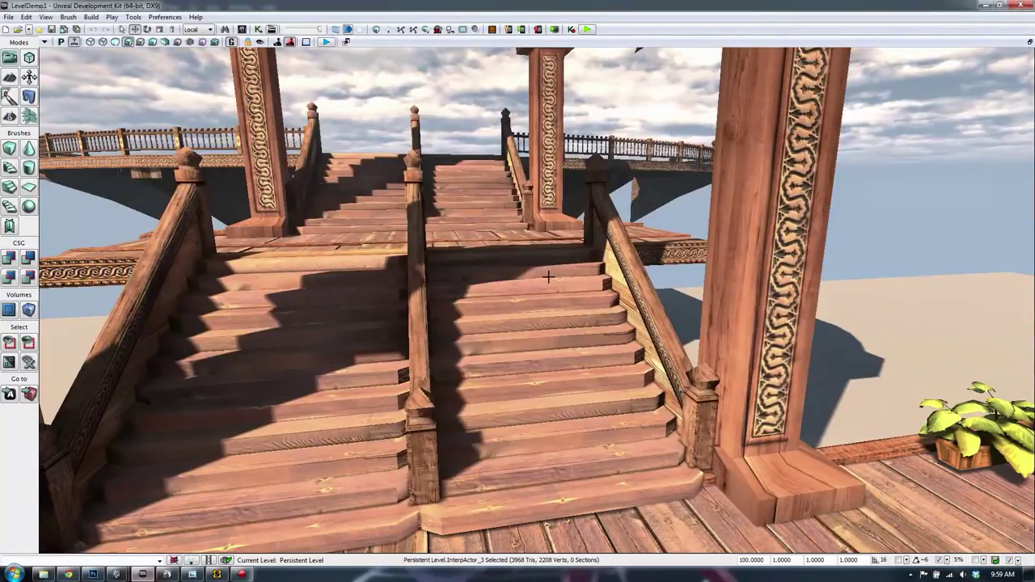
Step: Save the LevelDemo1 level
right_drag(548, 275, 557, 160)
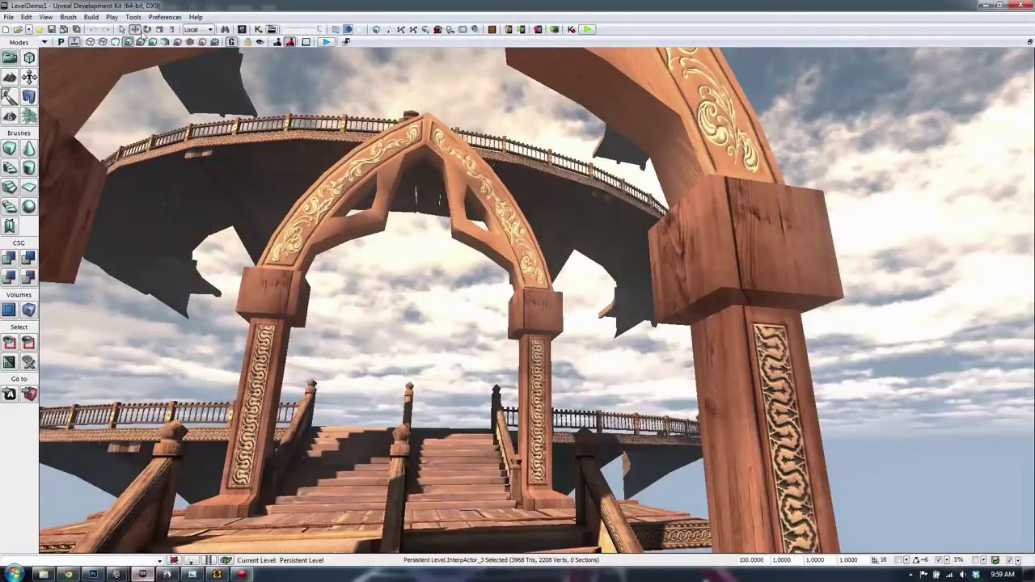
click(50, 30)
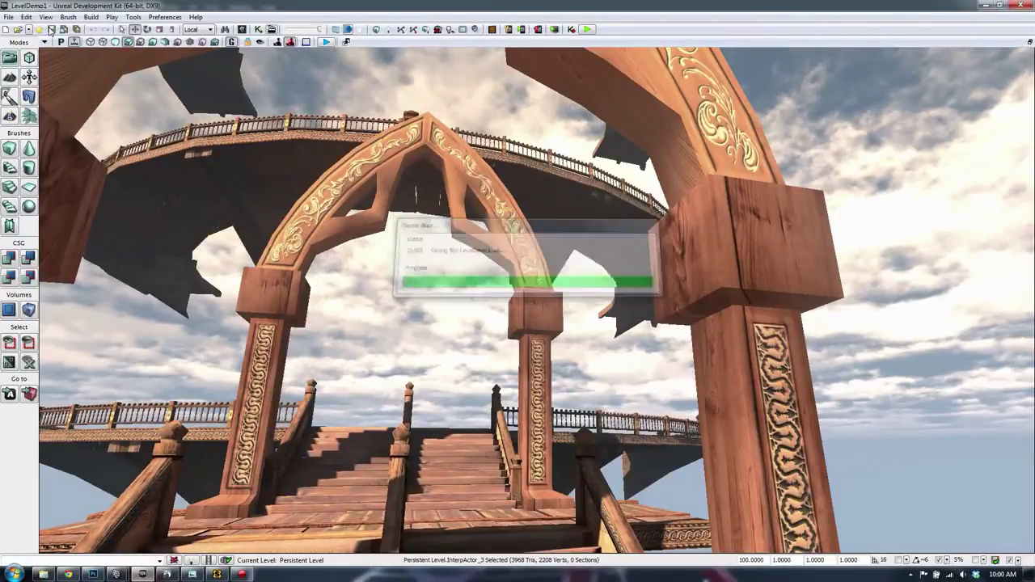
Step: Survey the arches, circular platforms, fences and potted plants, and view the dock's crates up close
right_drag(518, 268, 364, 296)
right_drag(537, 301, 516, 319)
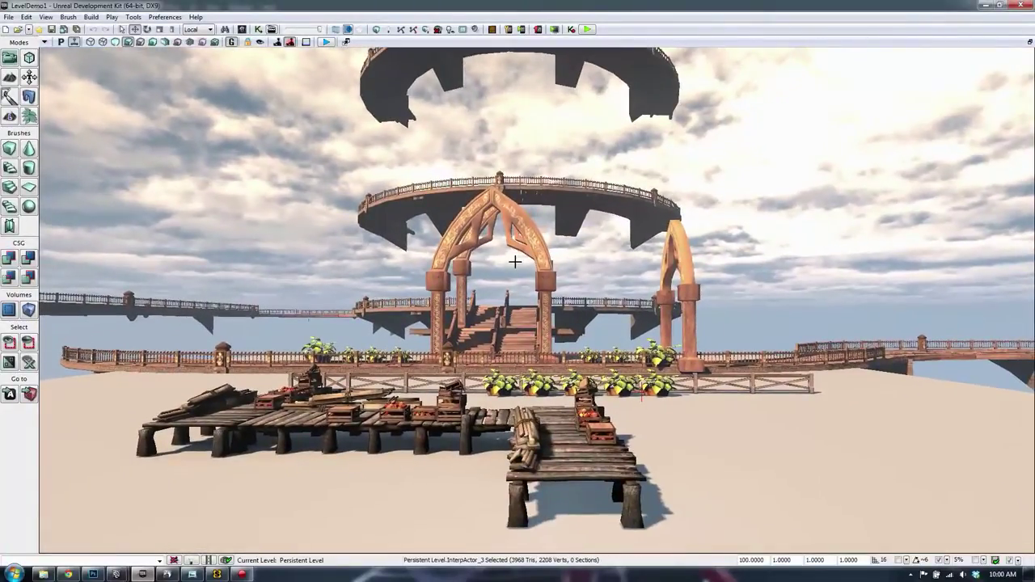
right_drag(642, 396, 758, 451)
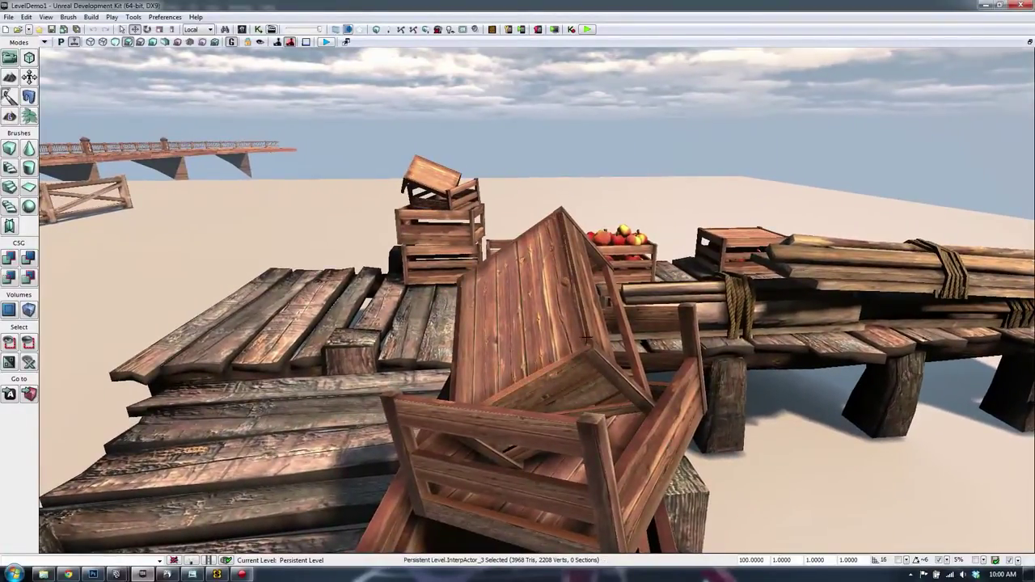
right_drag(586, 337, 585, 336)
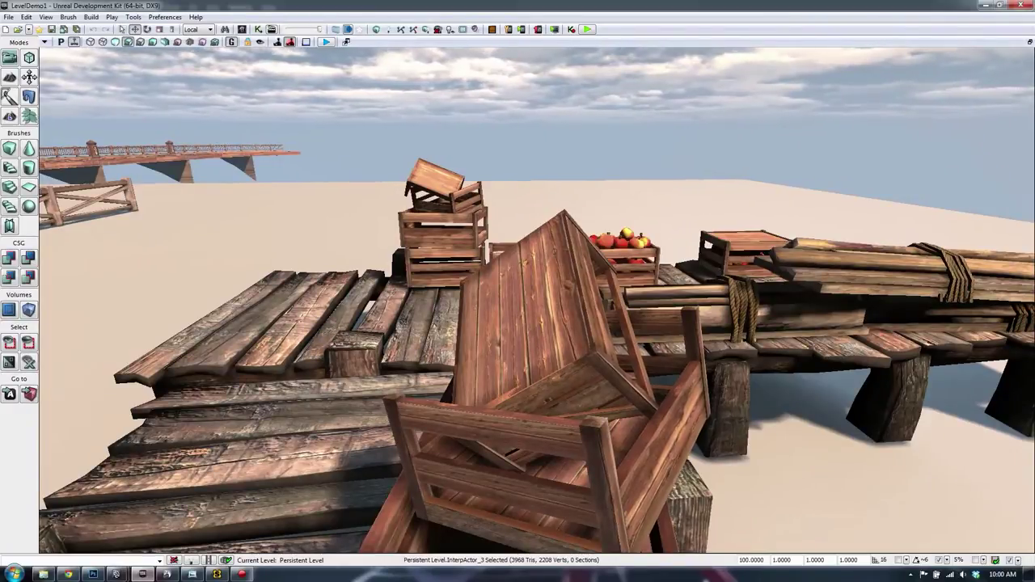
right_drag(599, 361, 592, 361)
right_drag(676, 325, 545, 313)
right_drag(437, 336, 429, 336)
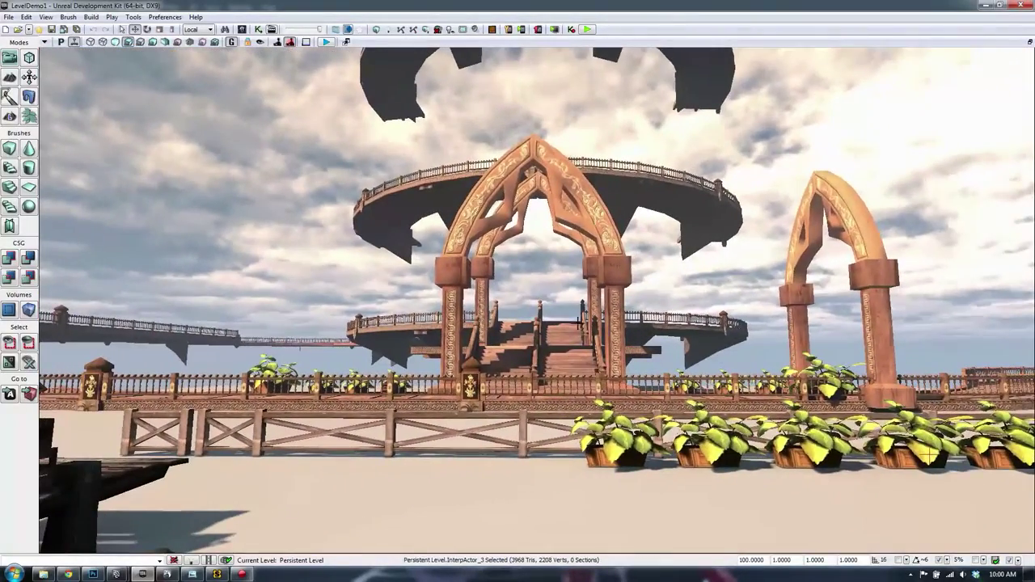
Step: Save the level together with the ToN_Silverwood_CityPack_01 package
click(52, 30)
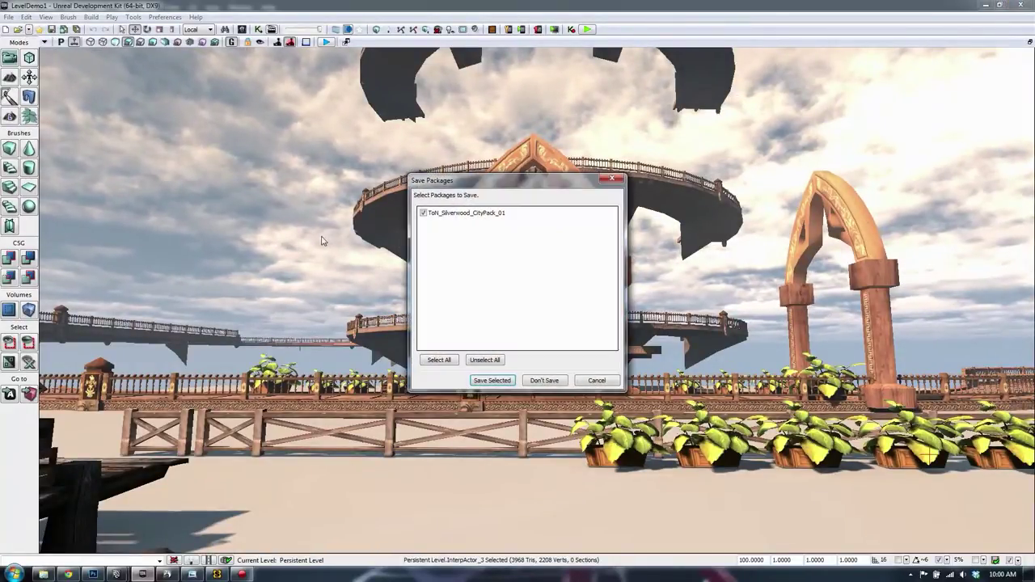
click(489, 379)
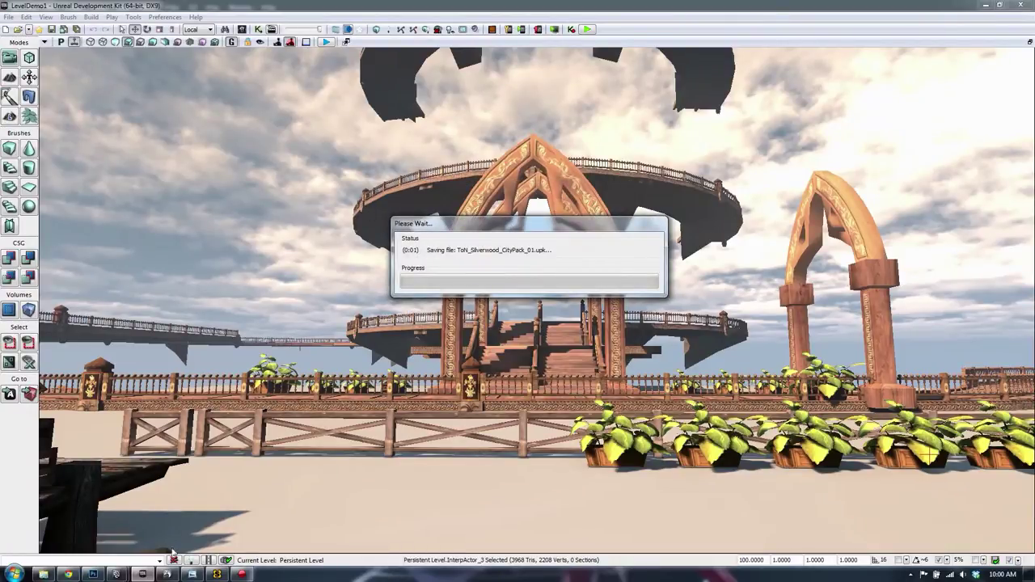
Step: Switch briefly to Maya and on to Photoshop, and create a document from the 4800 px X 3600 px preset
mouse_move(117, 574)
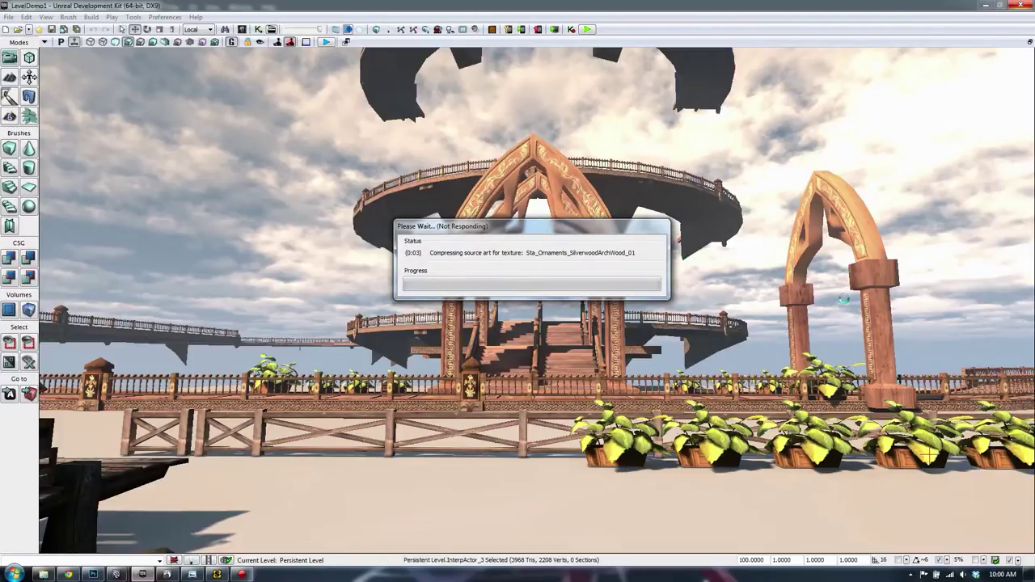
click(116, 574)
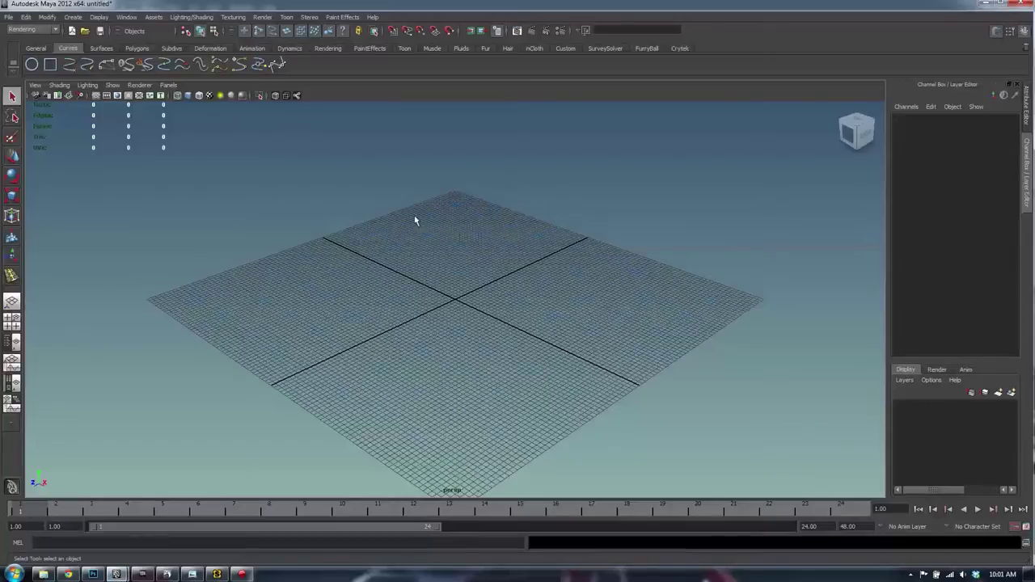
click(93, 574)
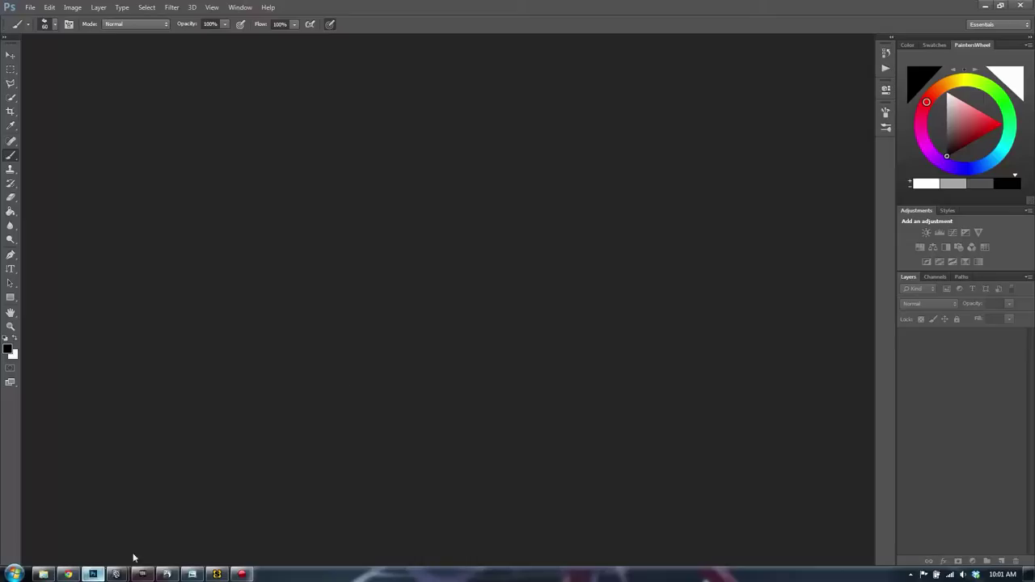
key(ctrl+n)
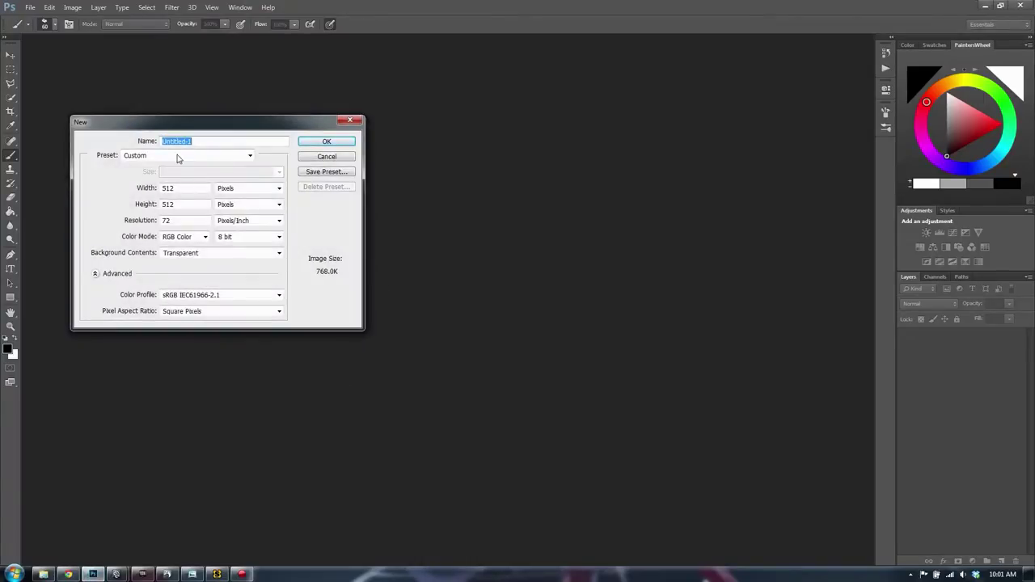
click(179, 156)
click(154, 202)
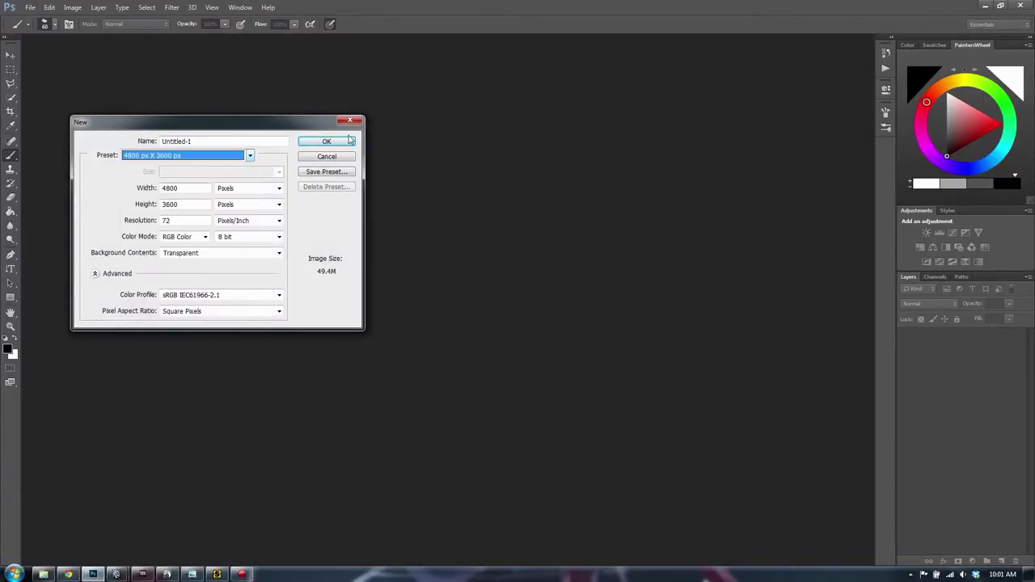
click(349, 141)
Step: Fill Layer 1 with a solid mid grey using the Paint Bucket
key(g)
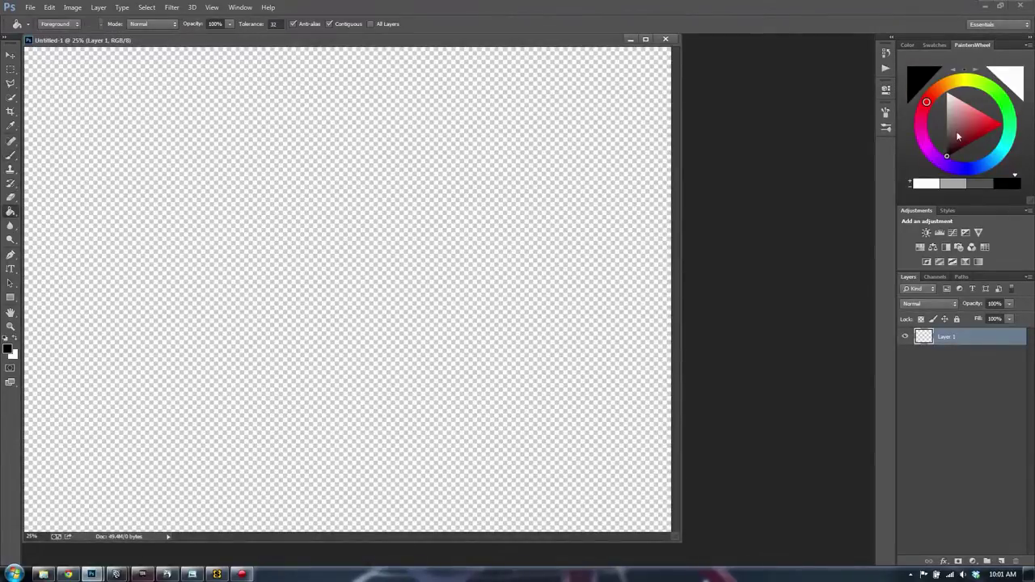
drag(957, 134, 928, 123)
click(252, 227)
click(500, 295)
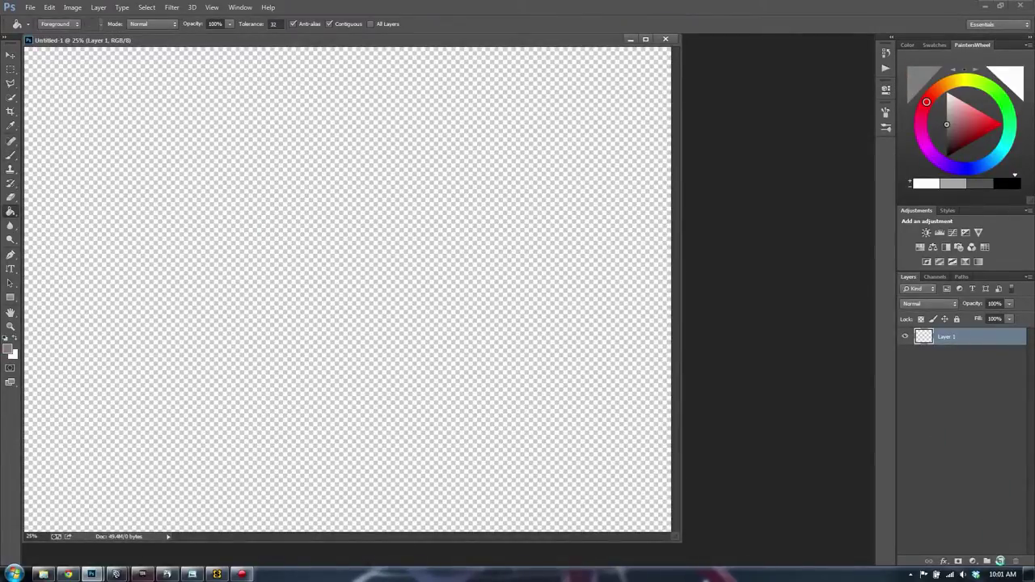
Step: Add a new layer above the grey layer and choose a darker grey as the foreground colour
click(1002, 560)
click(950, 142)
click(946, 139)
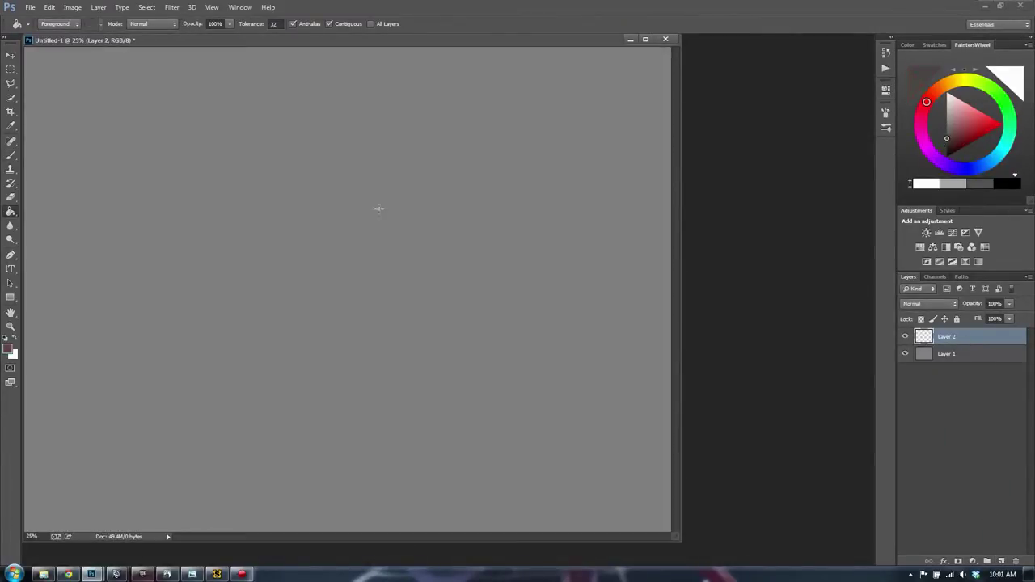
drag(338, 43, 349, 49)
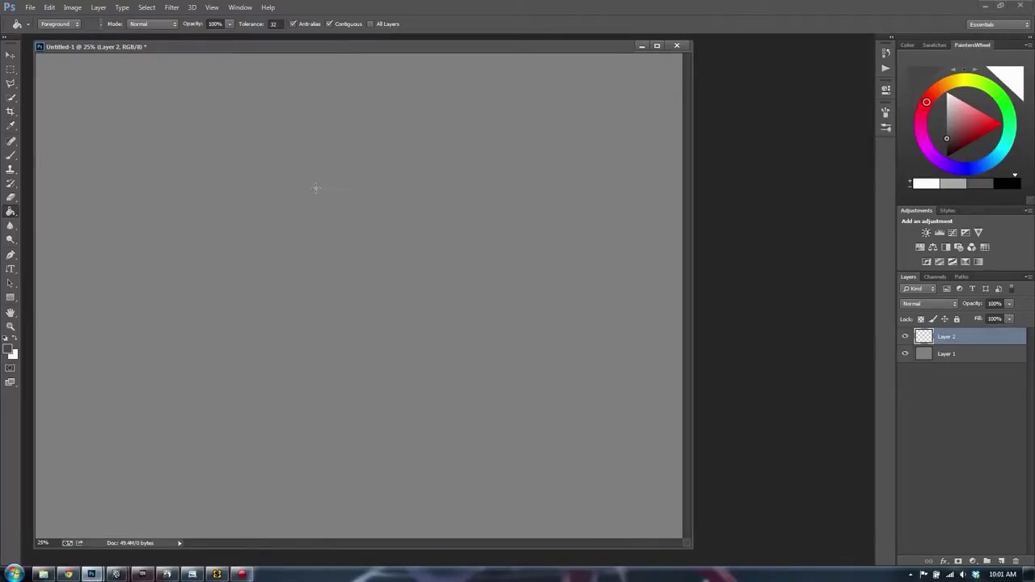
Step: Try a dark grey fill and a short brush stroke on Layer 2, undoing each
click(384, 214)
key(ctrl+z)
key(b)
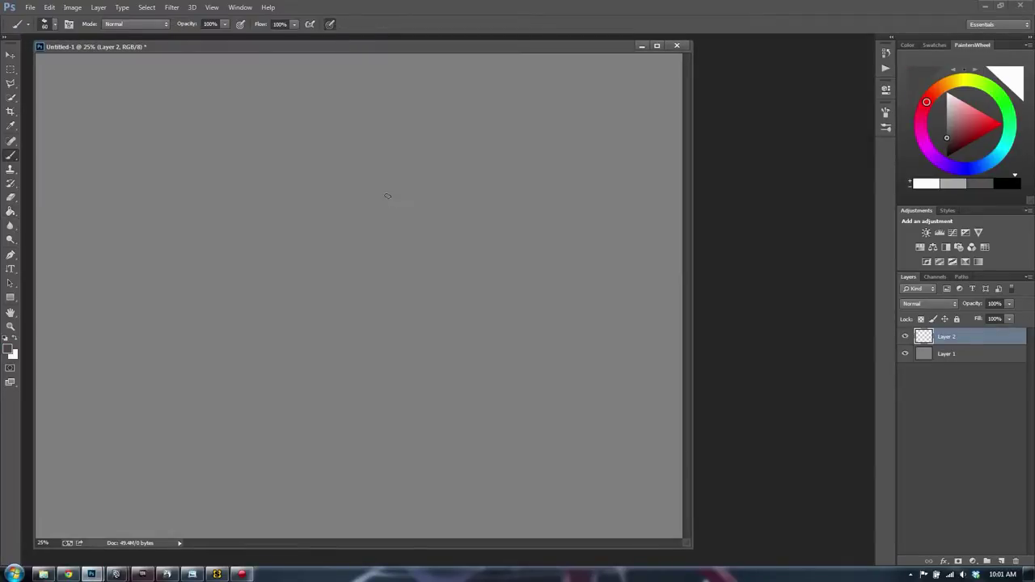
drag(294, 229, 368, 242)
key(ctrl+z)
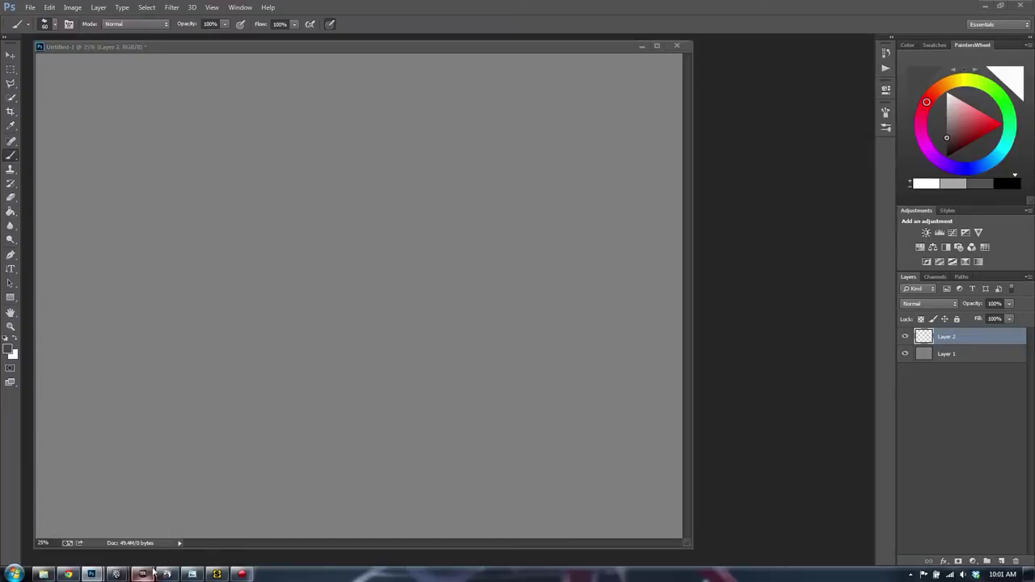
Step: Bring up the Swarm Agent window, move it clear of the document's corner, and close it
click(216, 574)
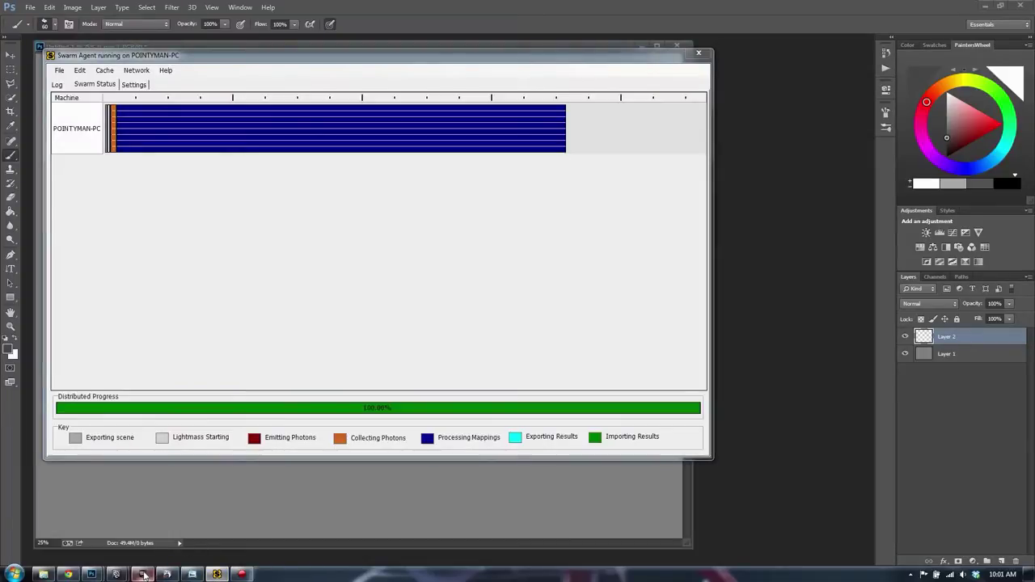
drag(437, 54, 526, 77)
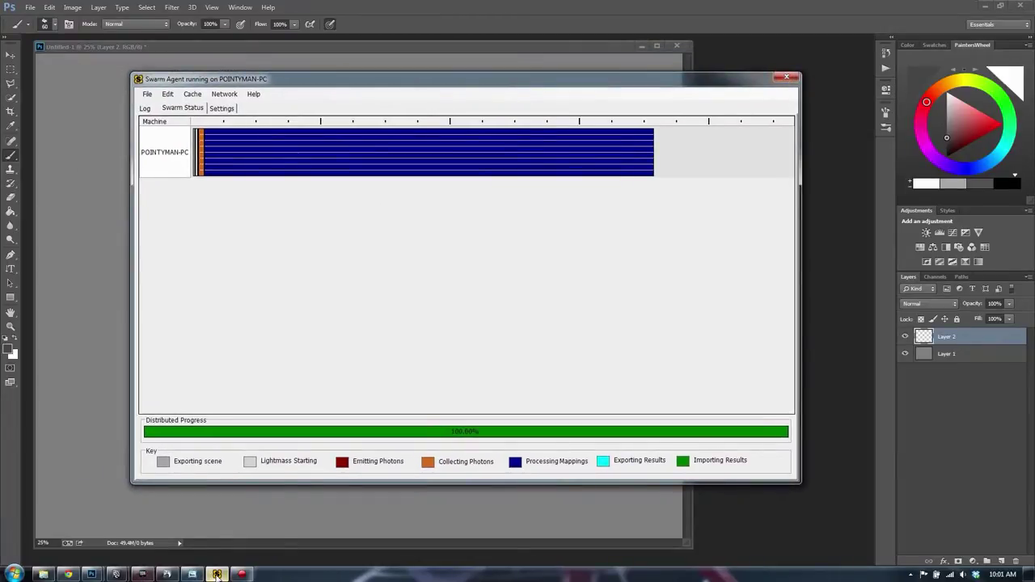
right_click(144, 574)
click(348, 397)
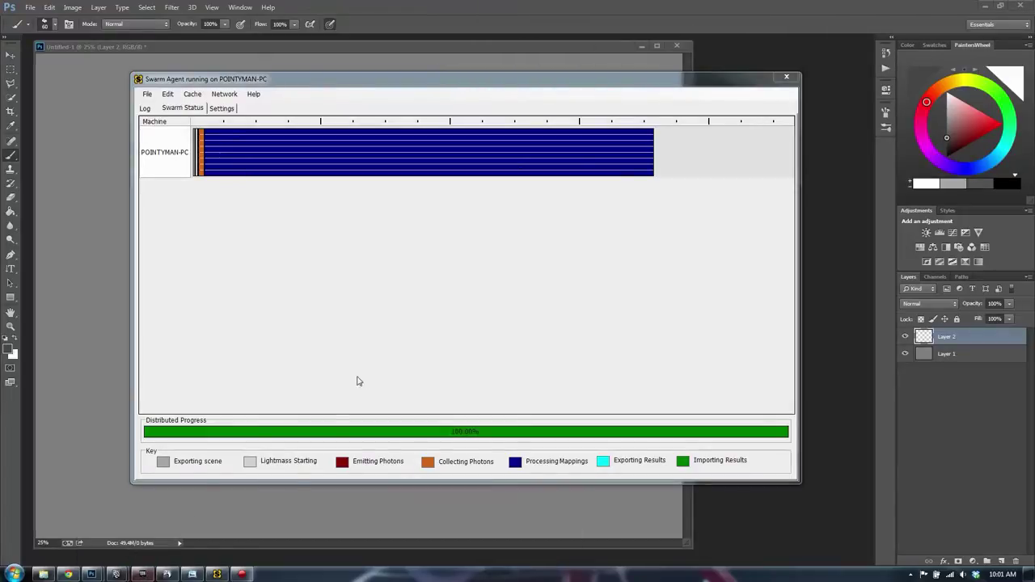
right_click(216, 574)
click(216, 550)
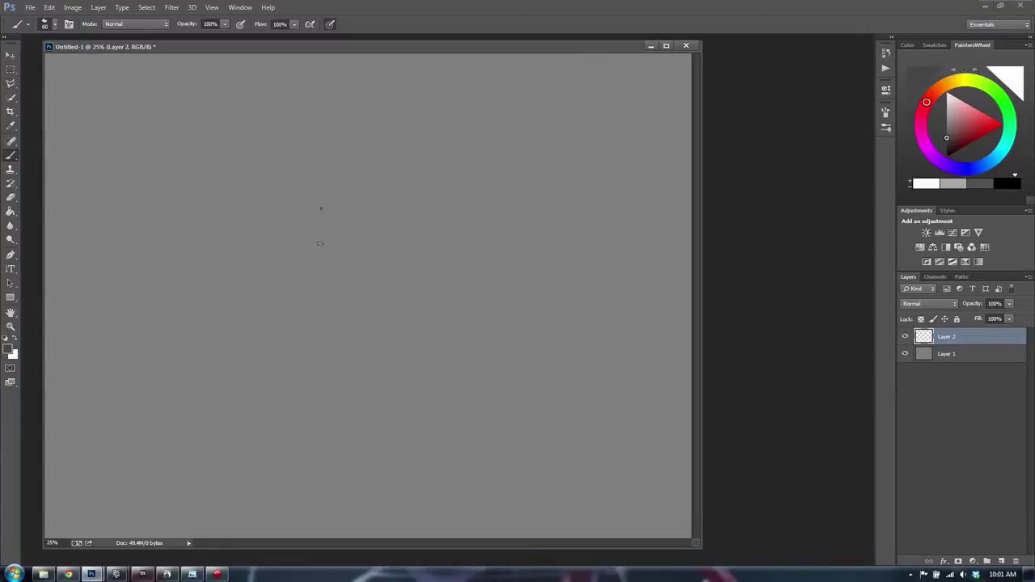
Step: Pick the hard round 16 px brush preset and try a short stroke on Layer 2, undoing it
right_click(320, 209)
click(393, 474)
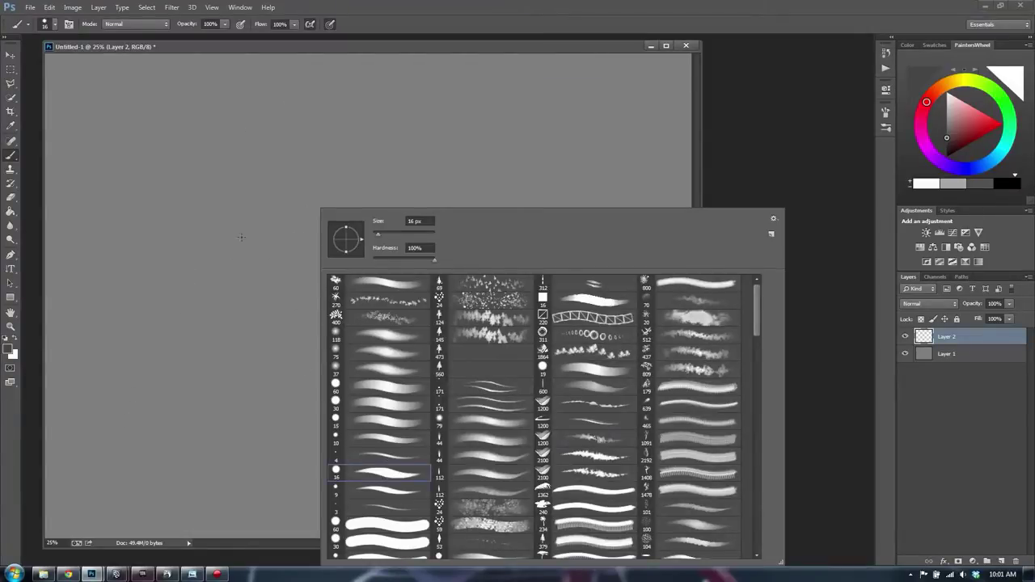
drag(261, 223, 346, 218)
key(ctrl+z)
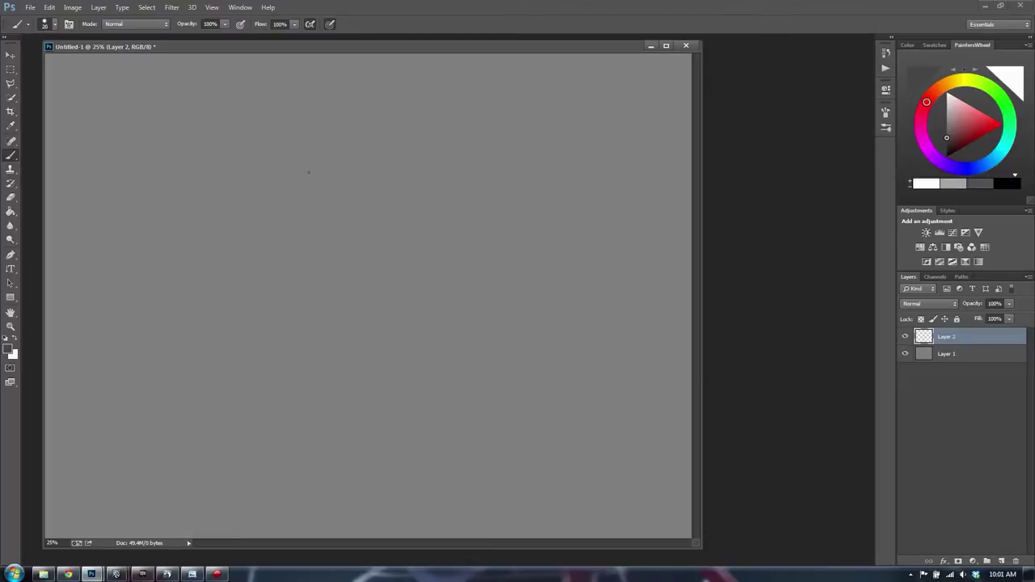
Step: Paint a straight horizontal pole with a diamond-shaped spearhead at its right end using a 60 px brush, and trim its edges with the Eraser
mouse_move(193, 212)
mouse_down()
mouse_move(317, 219)
mouse_move(149, 223)
mouse_move(262, 225)
mouse_up()
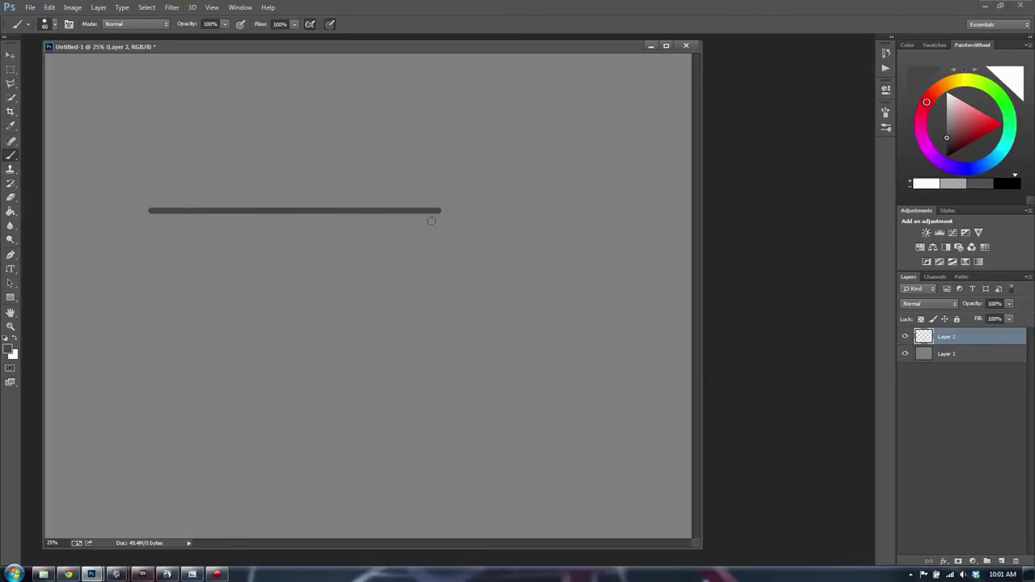
mouse_move(431, 220)
shift+mouse_down()
mouse_move(481, 228)
mouse_move(496, 157)
mouse_move(202, 149)
mouse_move(530, 147)
mouse_move(540, 135)
mouse_move(580, 152)
mouse_move(526, 165)
mouse_move(553, 160)
mouse_move(527, 143)
shift+mouse_up()
key(v)
key(b)
key(e)
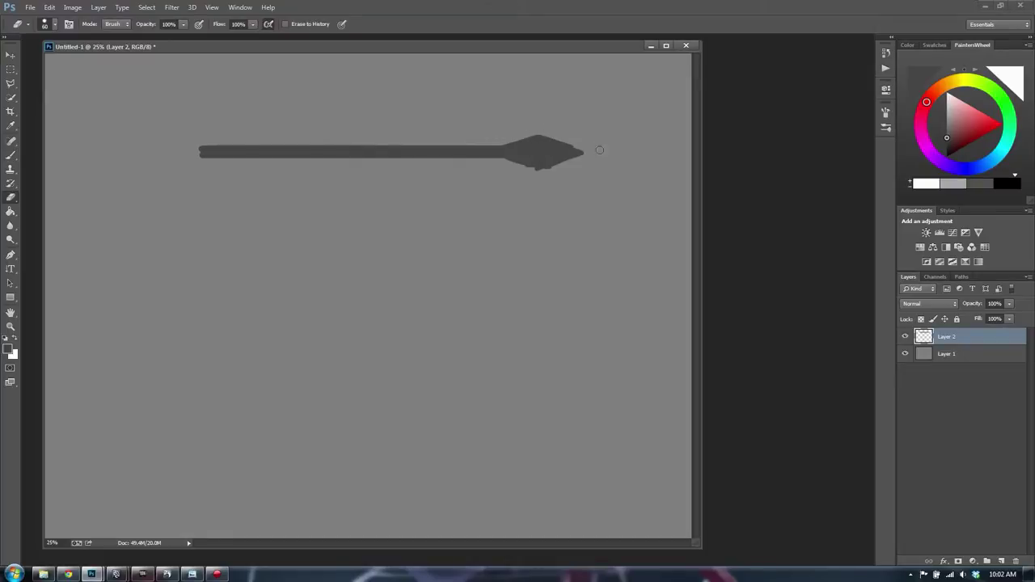
mouse_move(597, 152)
mouse_down()
mouse_move(548, 139)
mouse_move(541, 174)
mouse_up()
key(b)
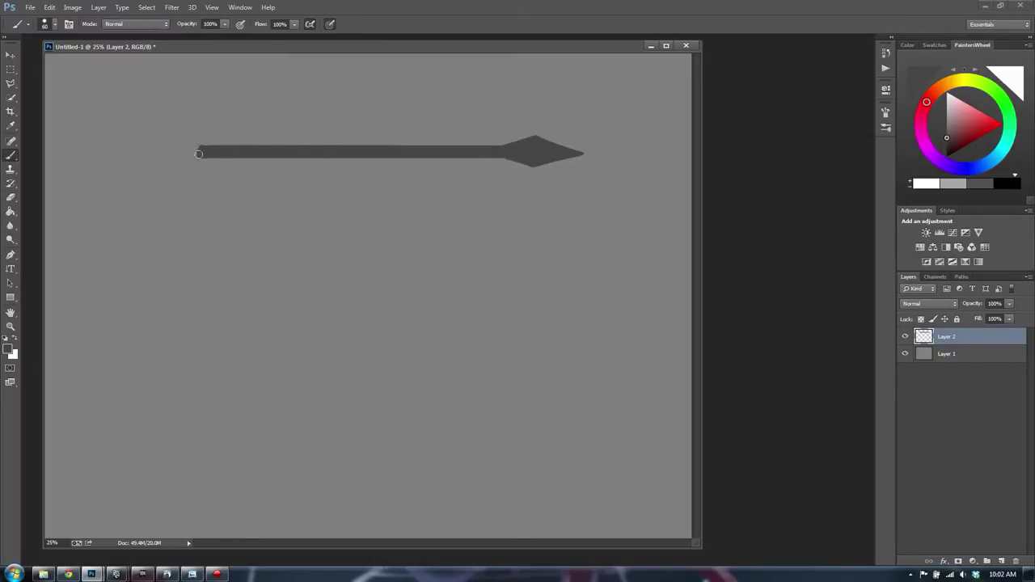
Step: Add a squared end cap to the pole's left end with Brush and Eraser, and shift the drawing slightly down and right
drag(193, 143, 204, 142)
key(e)
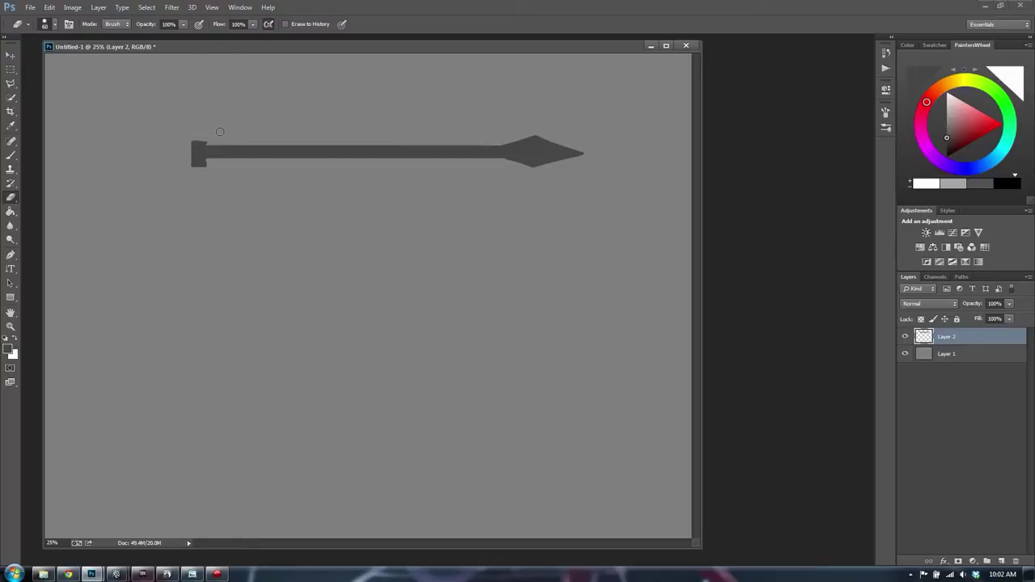
key(ctrl+z)
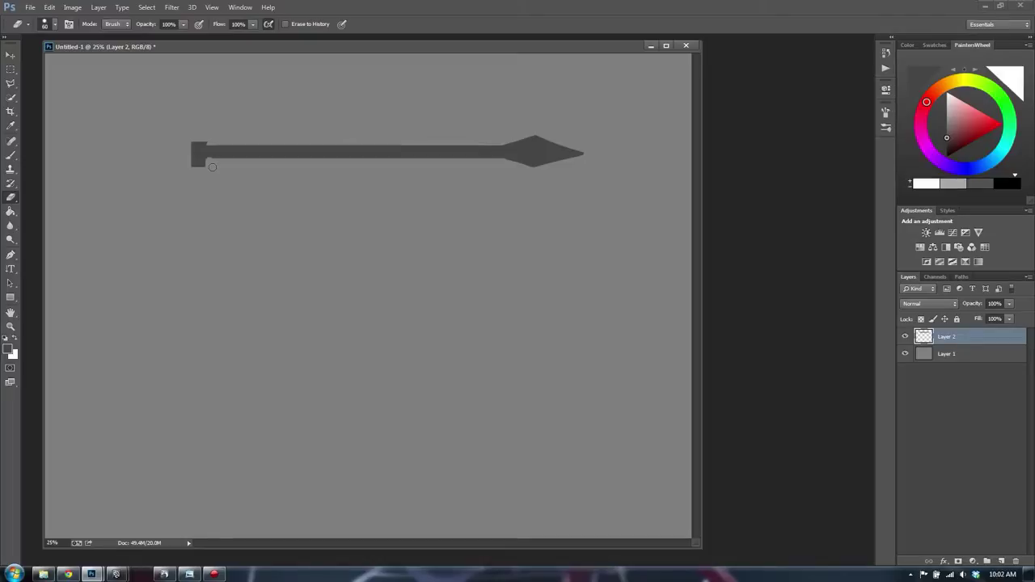
key(b)
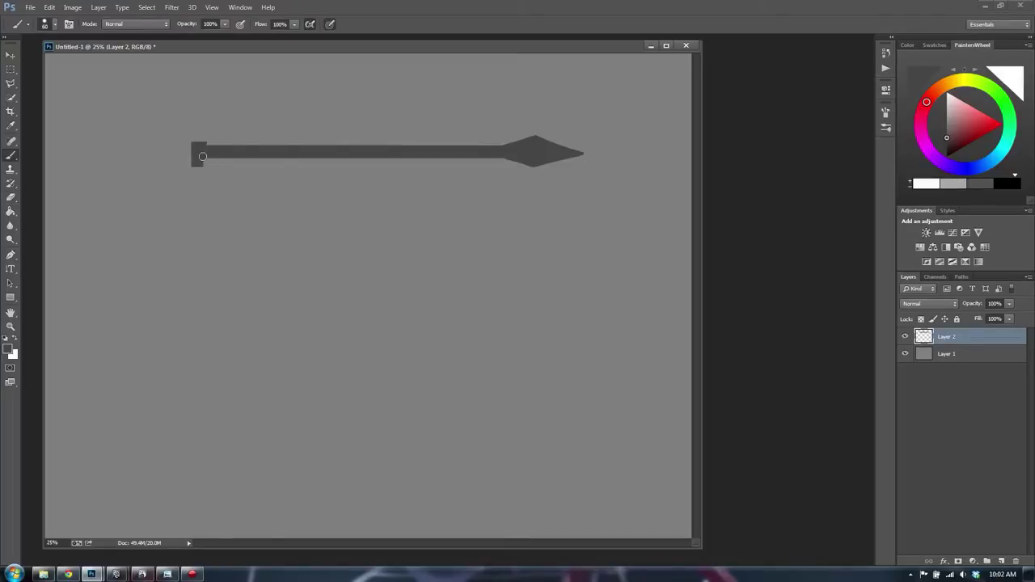
mouse_move(240, 155)
mouse_down()
mouse_move(206, 153)
mouse_move(211, 147)
mouse_up()
key(ctrl+z)
key(e)
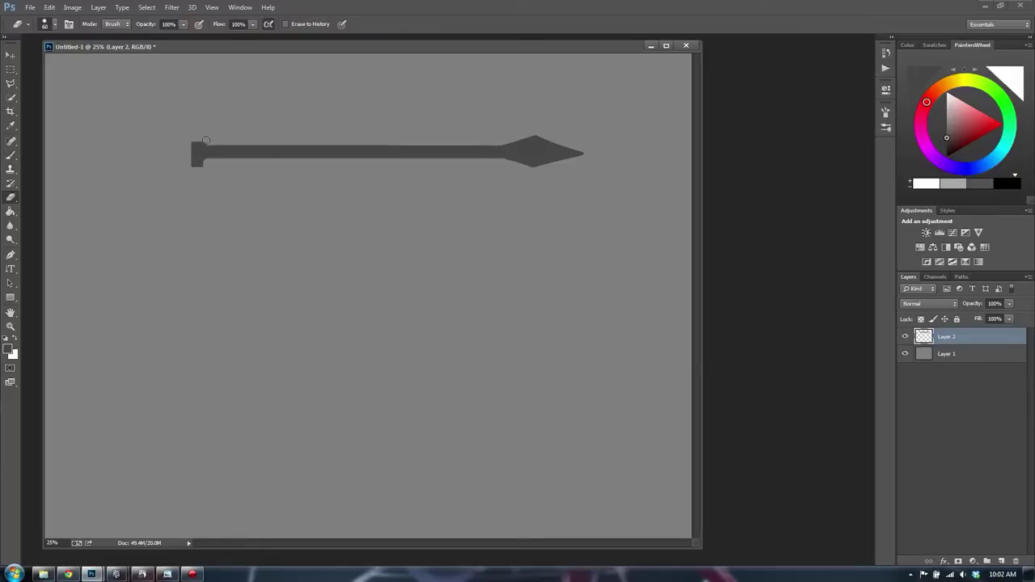
key(b)
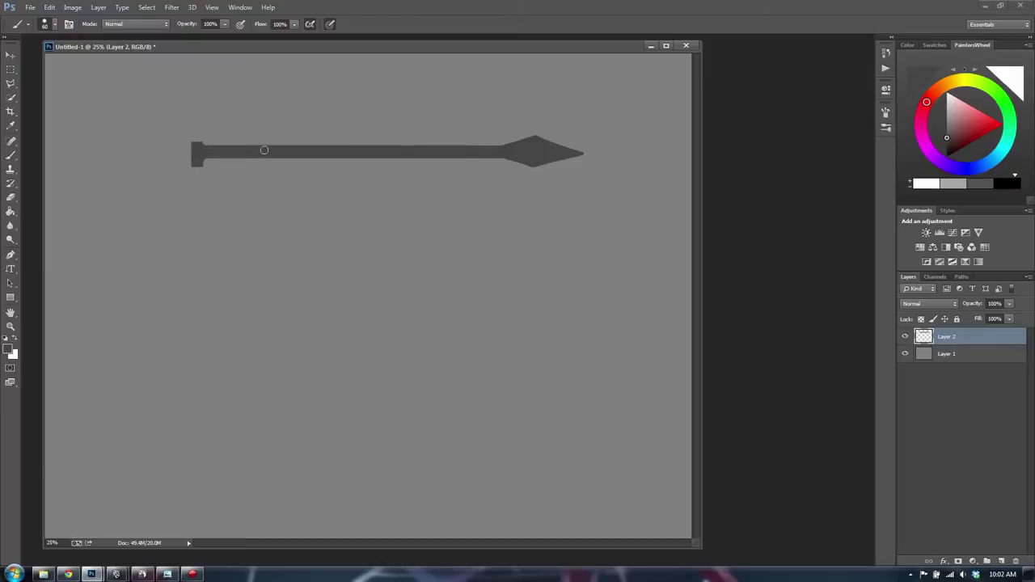
ctrl+drag(261, 148, 299, 164)
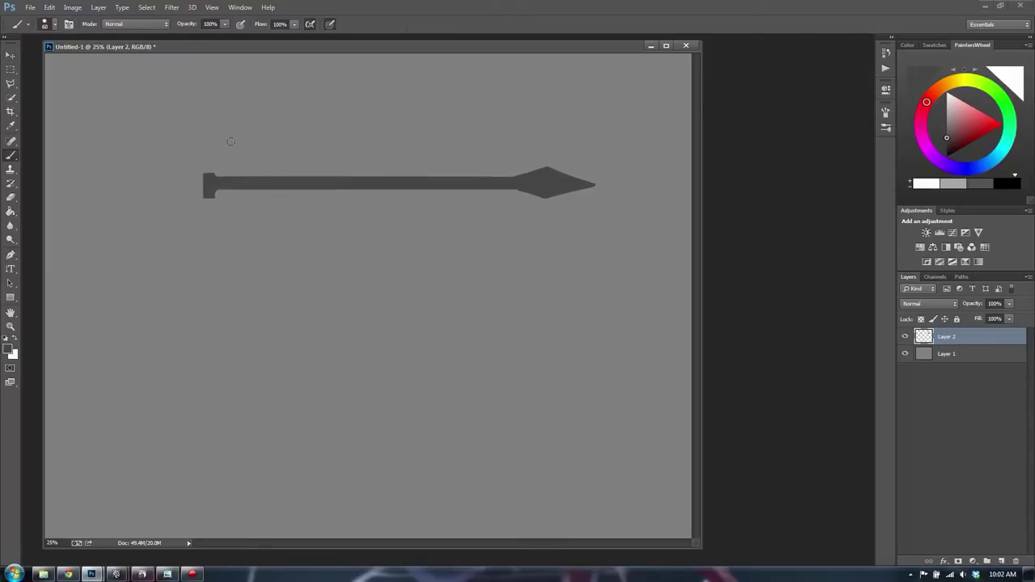
drag(220, 108, 234, 176)
key(ctrl+z)
shift+drag(335, 181, 370, 476)
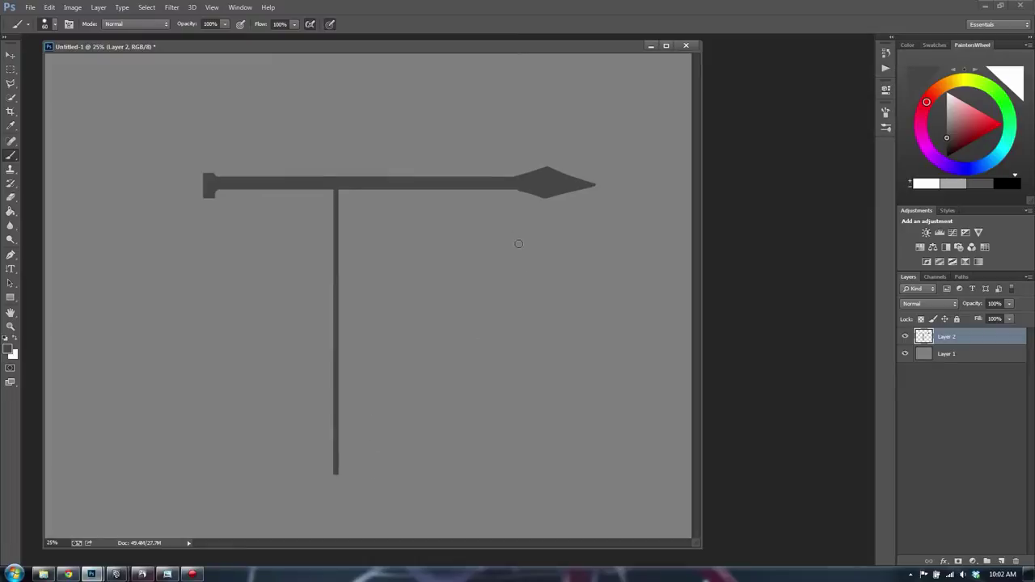
key(ctrl+z)
Step: Paint the outline of a banner hanging from the pole, with straight sides and a pointed bottom, and trim its lower right corner
mouse_move(276, 198)
mouse_down()
mouse_move(278, 458)
mouse_move(422, 517)
mouse_move(519, 469)
mouse_up()
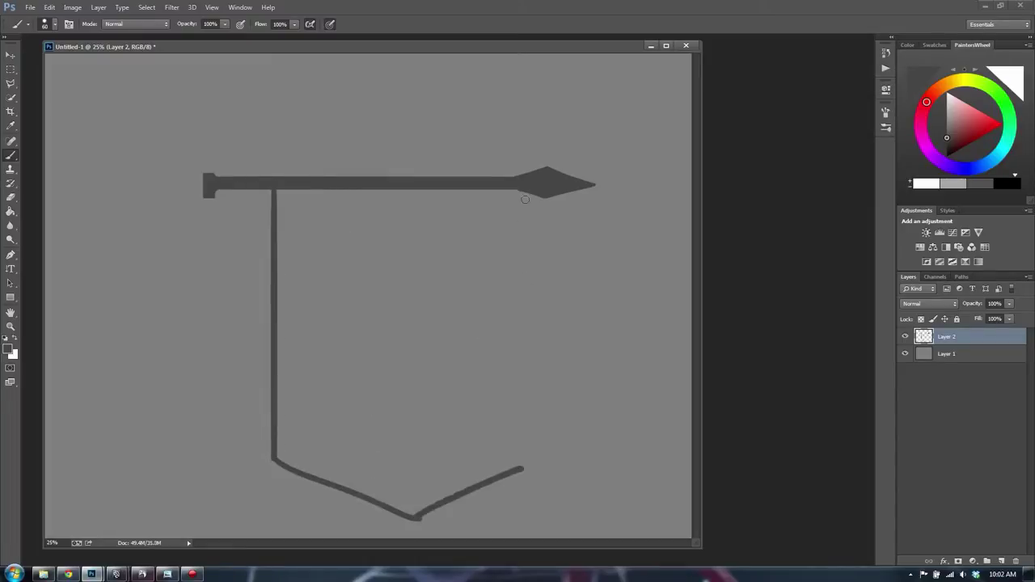
shift+drag(517, 185, 520, 470)
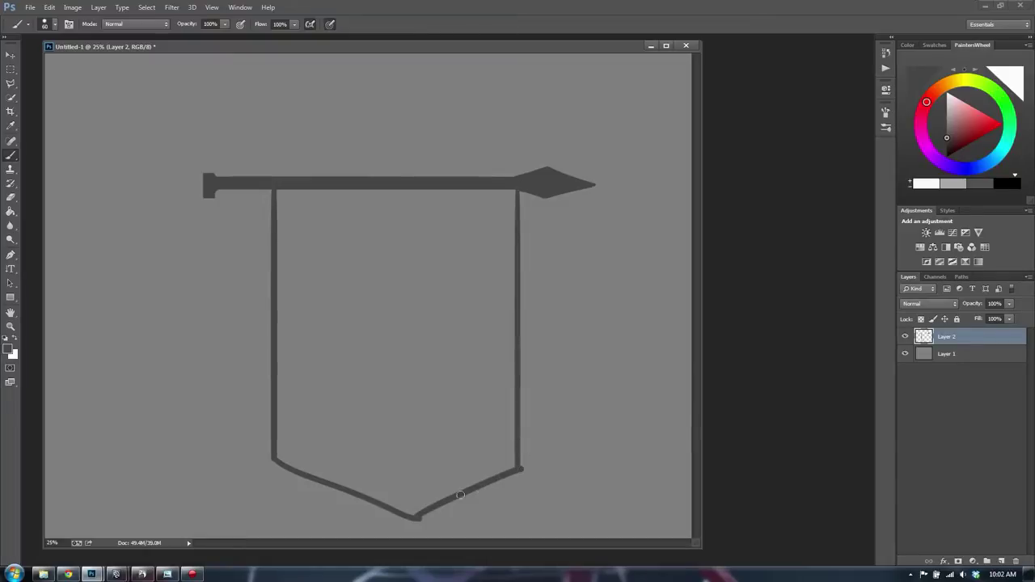
key(e)
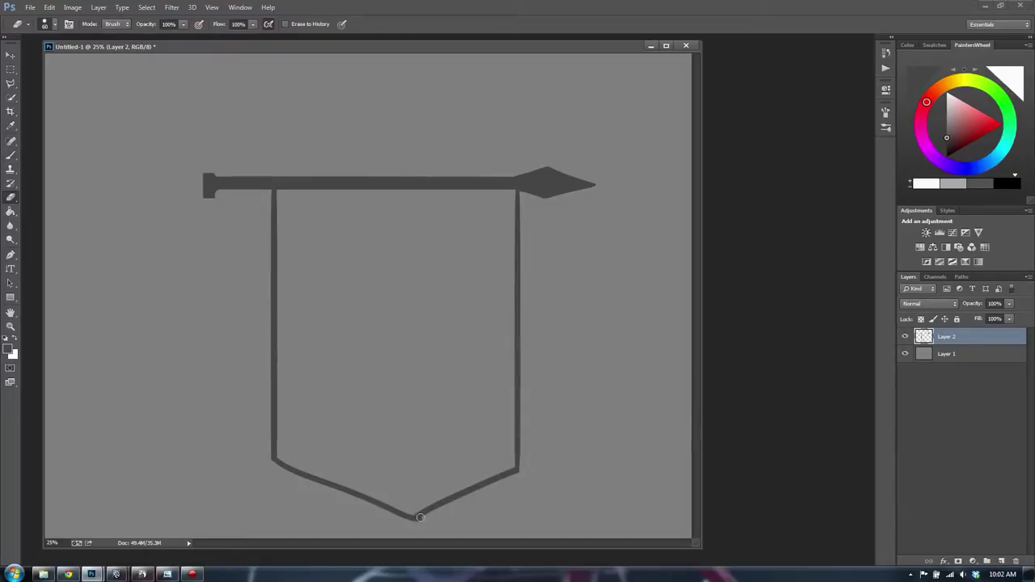
Step: Repaint the right slope of the banner's bottom point and clean up the tip with the Eraser
key(b)
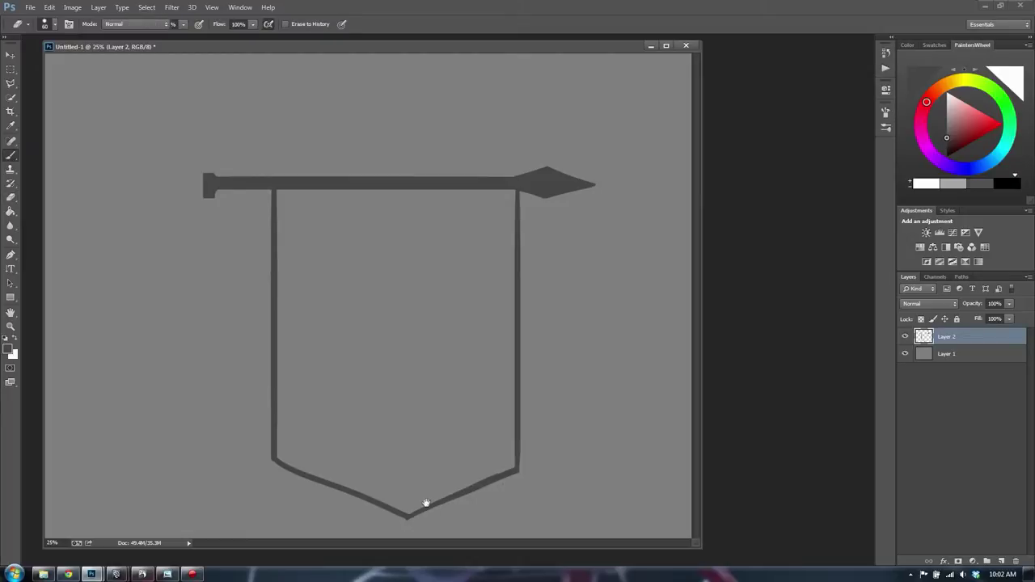
drag(406, 515, 487, 488)
key(ctrl+z)
drag(401, 516, 482, 475)
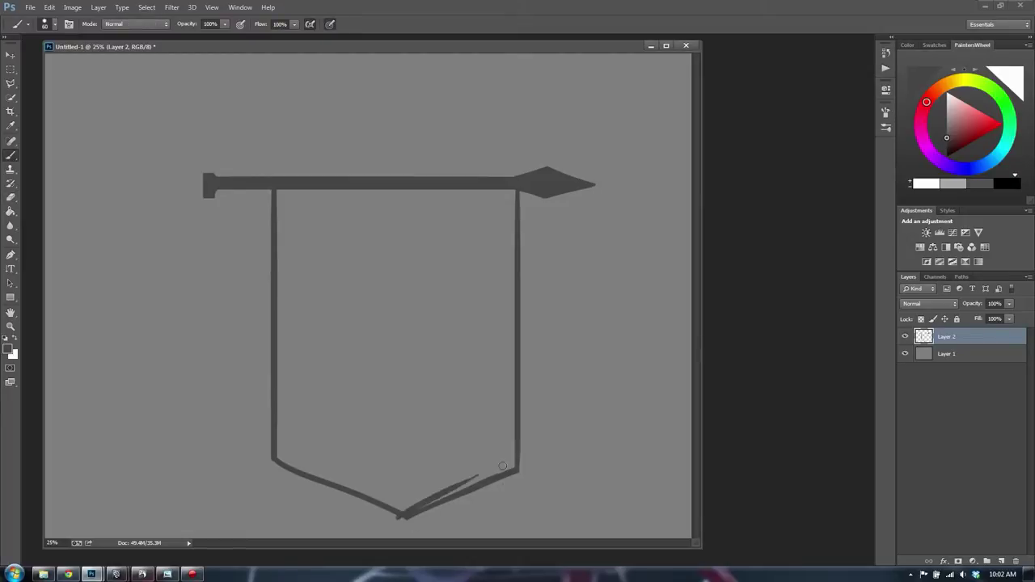
key(ctrl+z)
drag(403, 516, 456, 500)
key(e)
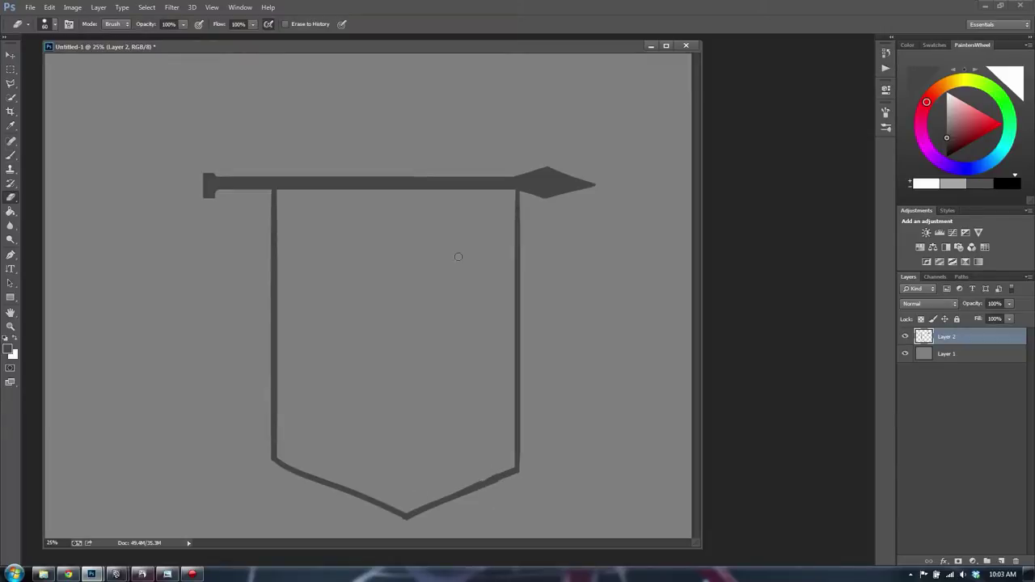
key(b)
Step: Reposition the banner drawing on the canvas and try to trim the banner's lower left slope with the Eraser
ctrl+drag(372, 217, 348, 196)
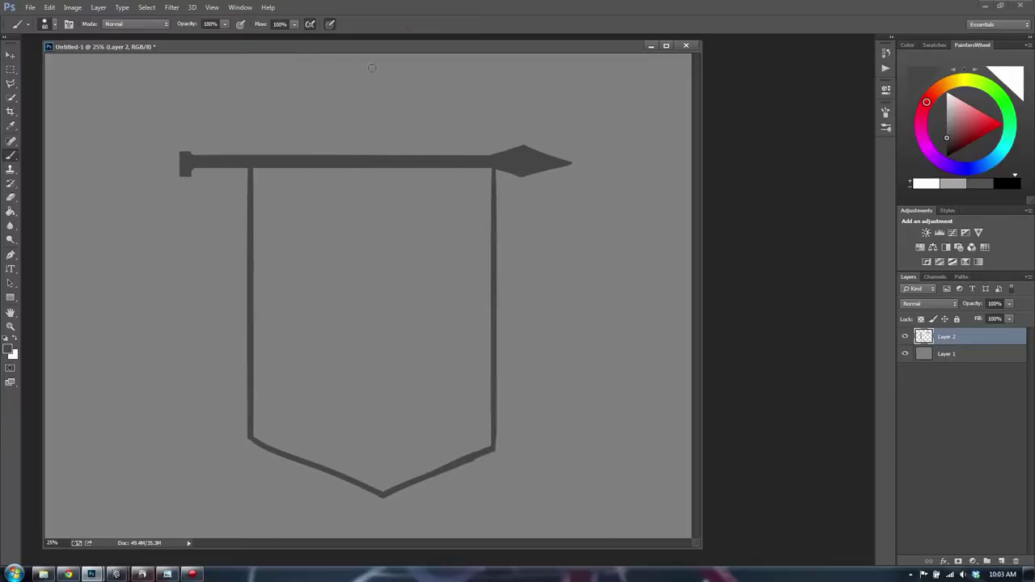
ctrl+drag(313, 167, 324, 189)
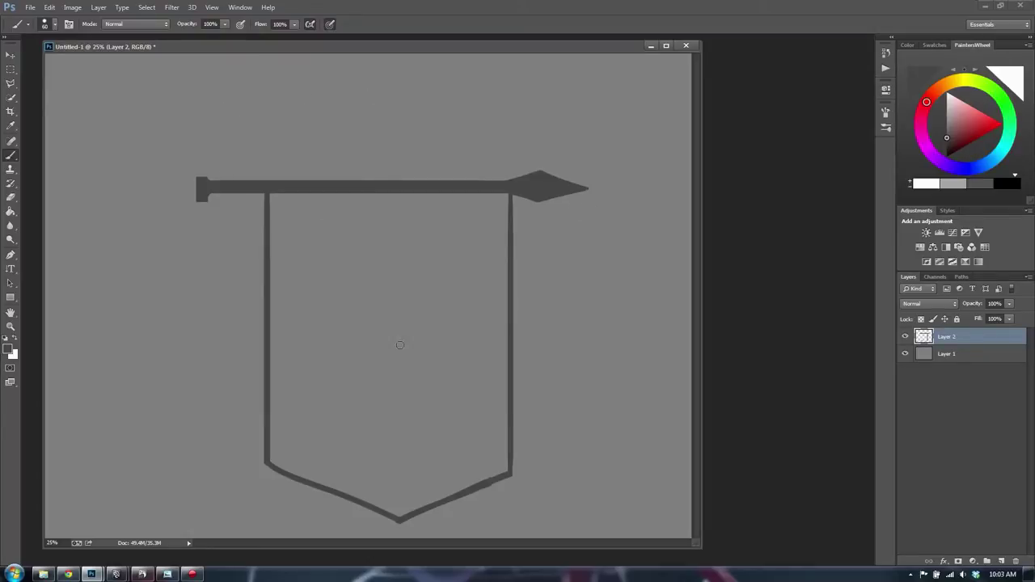
key(e)
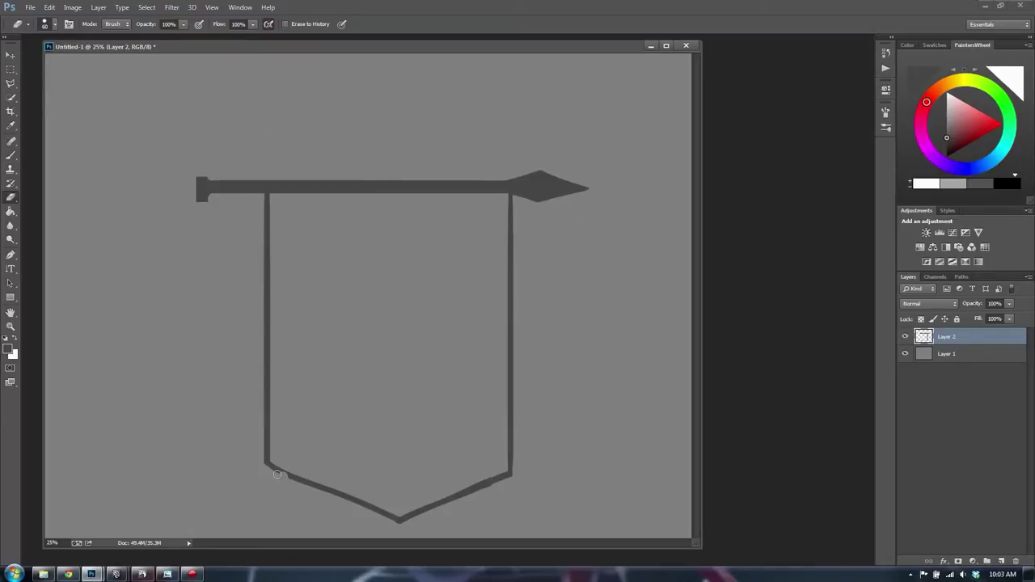
drag(283, 464, 409, 520)
key(ctrl+z)
key(b)
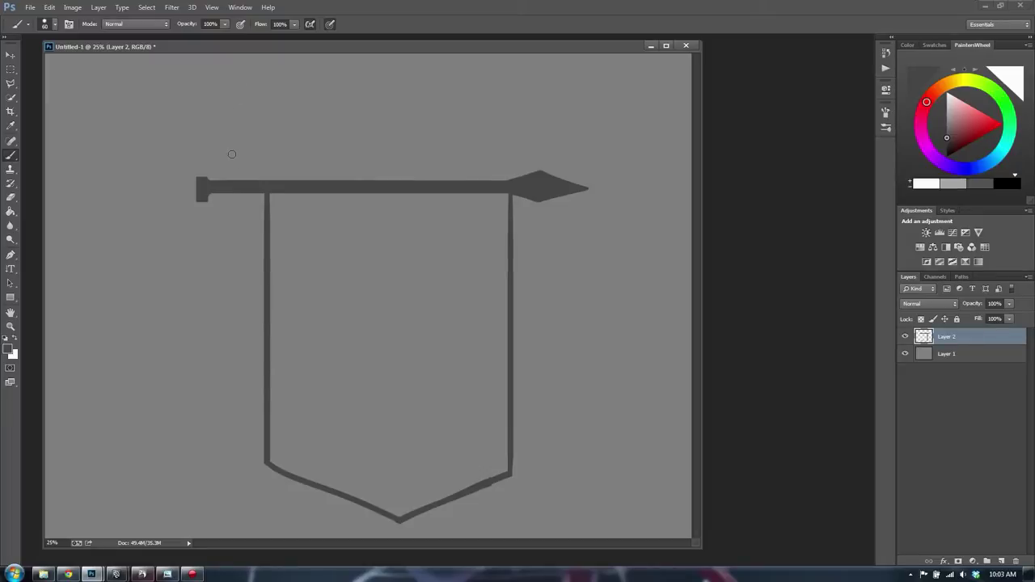
Step: Paint a curling scroll ornament on top of the pole's left half and shift the drawing slightly left
mouse_move(221, 158)
mouse_down()
mouse_move(231, 139)
mouse_move(251, 169)
mouse_move(233, 179)
mouse_move(212, 117)
mouse_move(272, 103)
mouse_up()
mouse_move(287, 134)
mouse_down()
mouse_move(317, 177)
mouse_move(344, 152)
mouse_up()
key(v)
drag(517, 285, 494, 280)
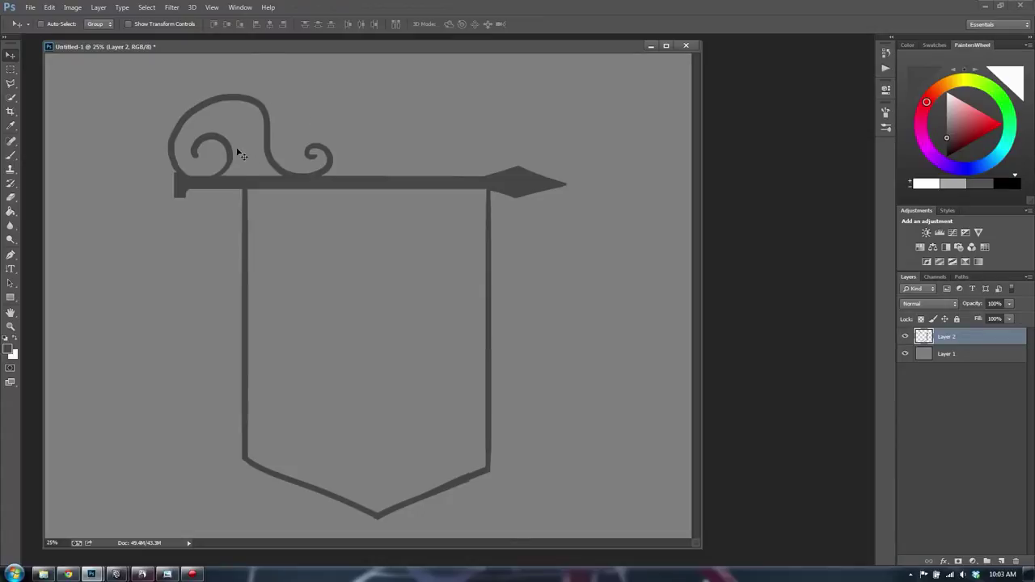
Step: Thicken the scroll ornament's curves with further brush strokes and blend them into the pole
key(b)
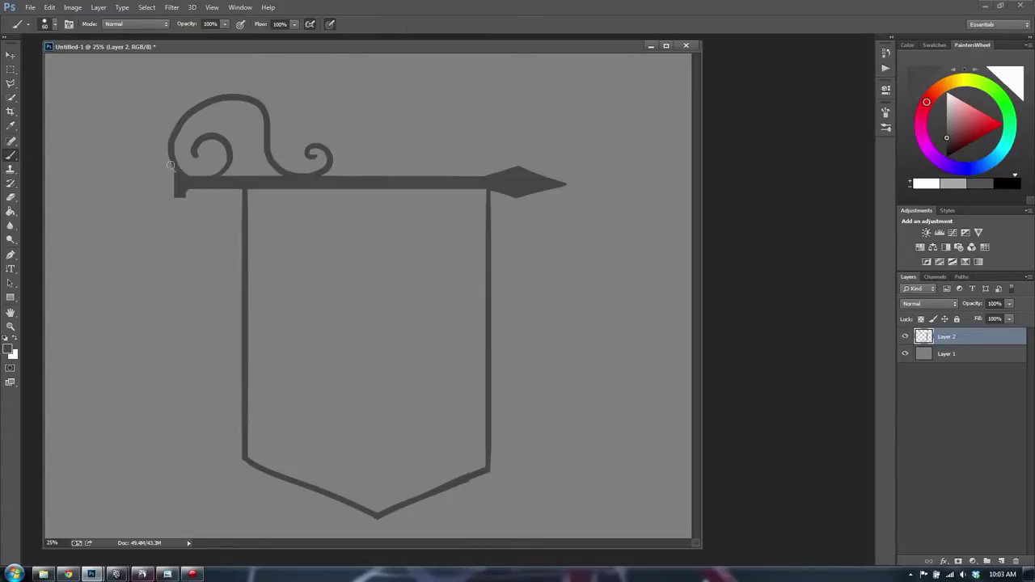
drag(171, 165, 221, 171)
key(ctrl+z)
mouse_move(174, 130)
mouse_down()
mouse_move(174, 157)
mouse_move(184, 120)
mouse_move(211, 101)
mouse_up()
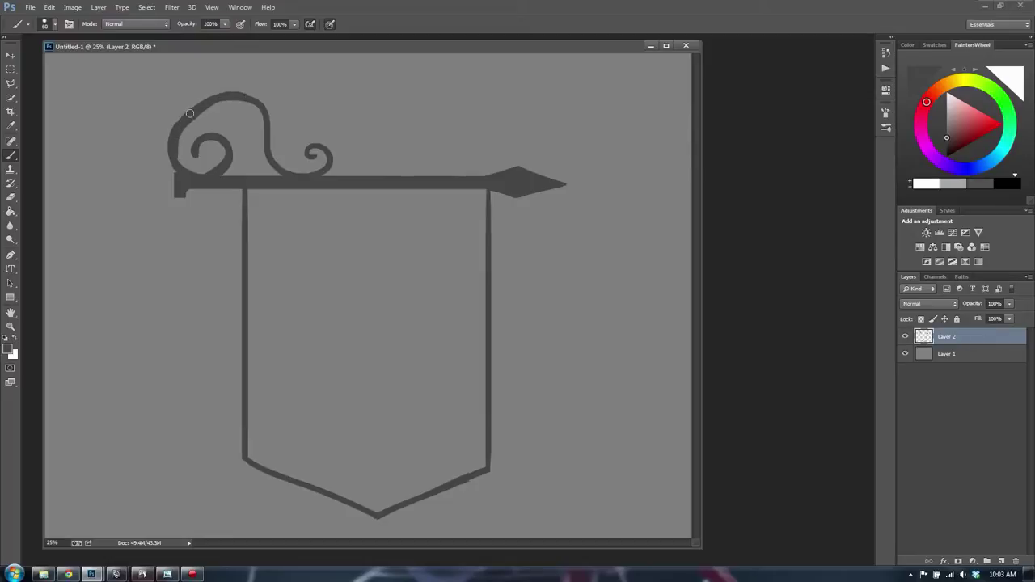
mouse_move(255, 100)
mouse_down()
mouse_move(267, 147)
mouse_move(309, 173)
mouse_move(328, 155)
mouse_up()
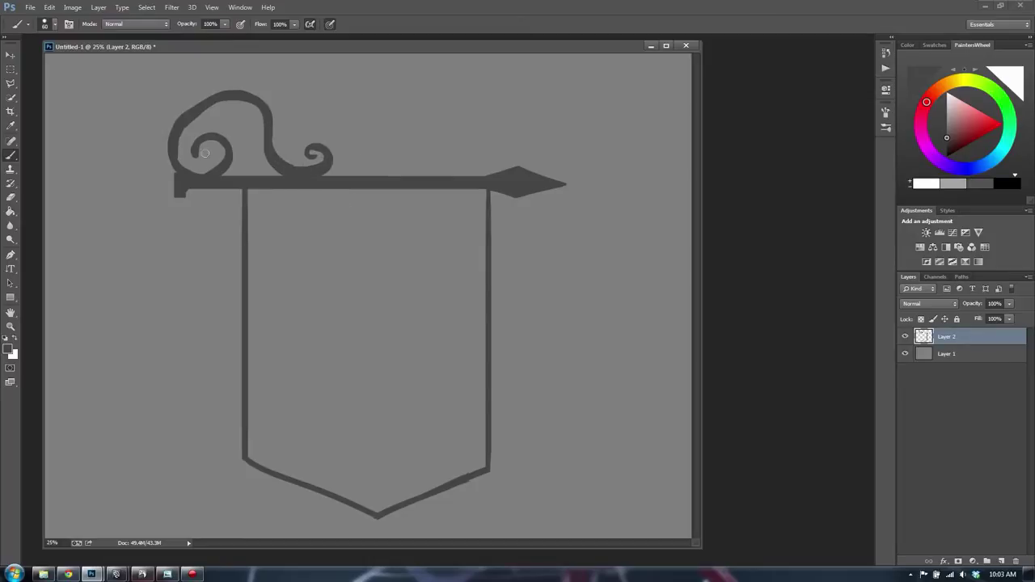
drag(178, 161, 210, 170)
key(ctrl+z)
drag(187, 122, 179, 139)
Step: Paint an inner border line parallel to the banner's outline, with straight sides, a pointed bottom and a horizontal top edge
mouse_move(271, 203)
mouse_down()
mouse_move(262, 410)
mouse_move(261, 211)
mouse_move(258, 454)
mouse_move(376, 492)
mouse_move(450, 460)
mouse_up()
key(ctrl+z)
drag(469, 207, 468, 451)
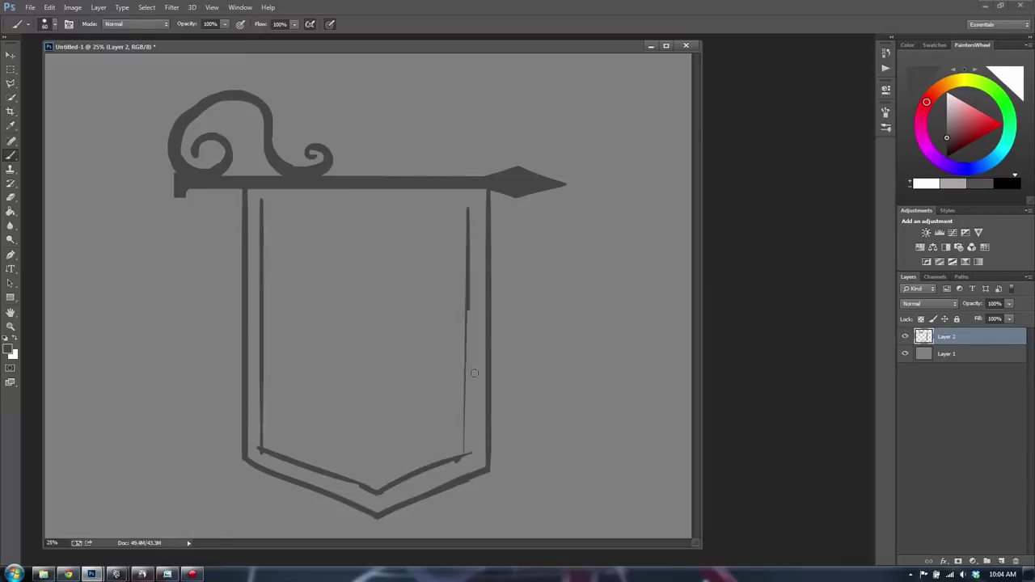
mouse_move(469, 312)
mouse_down()
mouse_move(469, 460)
mouse_move(471, 196)
mouse_up()
key(ctrl+alt+z)
key(ctrl+alt+z)
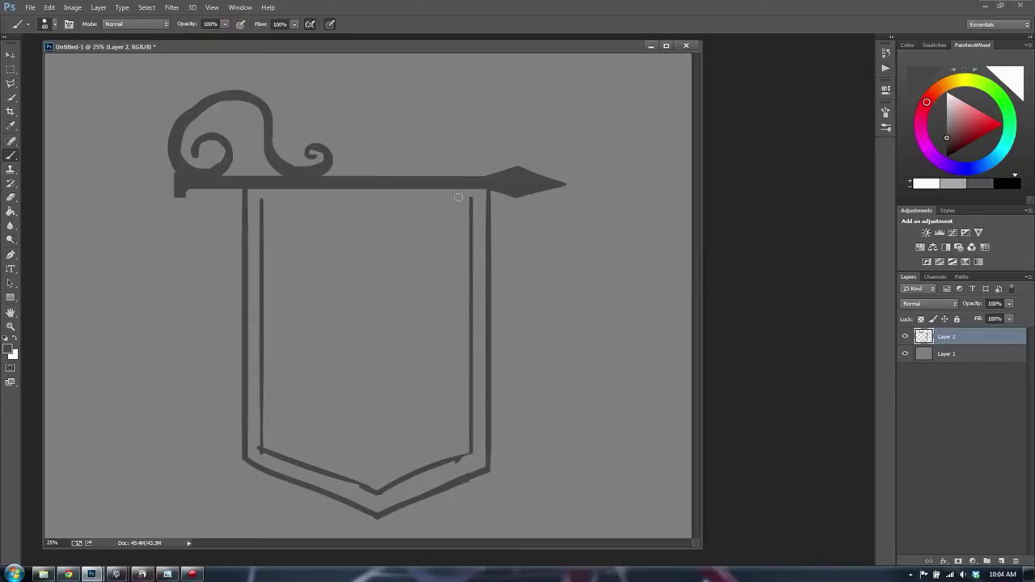
drag(260, 199, 470, 198)
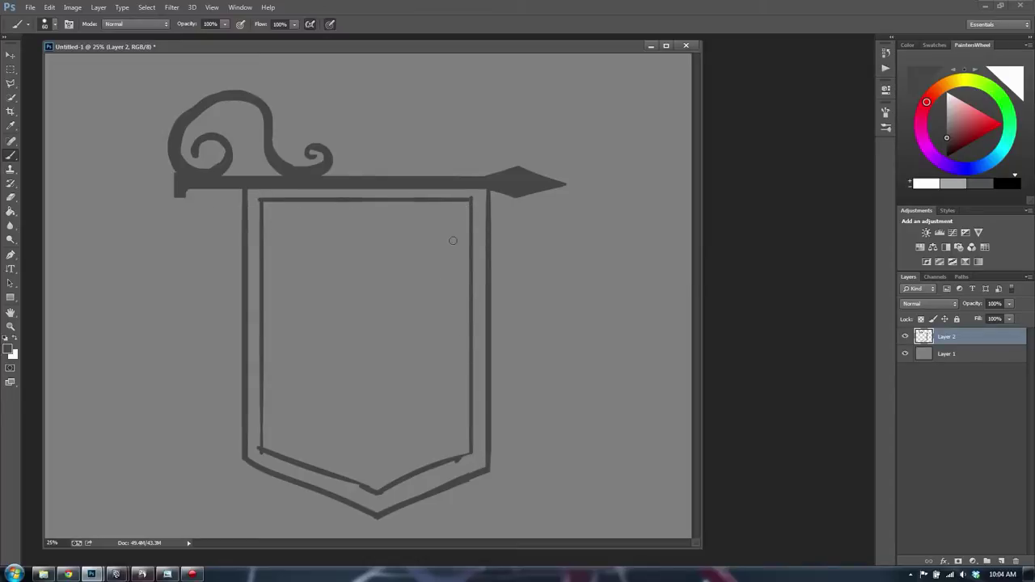
Step: Paint a small double-curl ornament in the upper left corner inside the banner's inner border
mouse_move(322, 210)
mouse_down()
mouse_move(273, 241)
mouse_move(293, 230)
mouse_move(282, 225)
mouse_move(270, 247)
mouse_move(283, 224)
mouse_move(324, 206)
mouse_move(314, 215)
mouse_up()
key(ctrl+z)
key(ctrl+z)
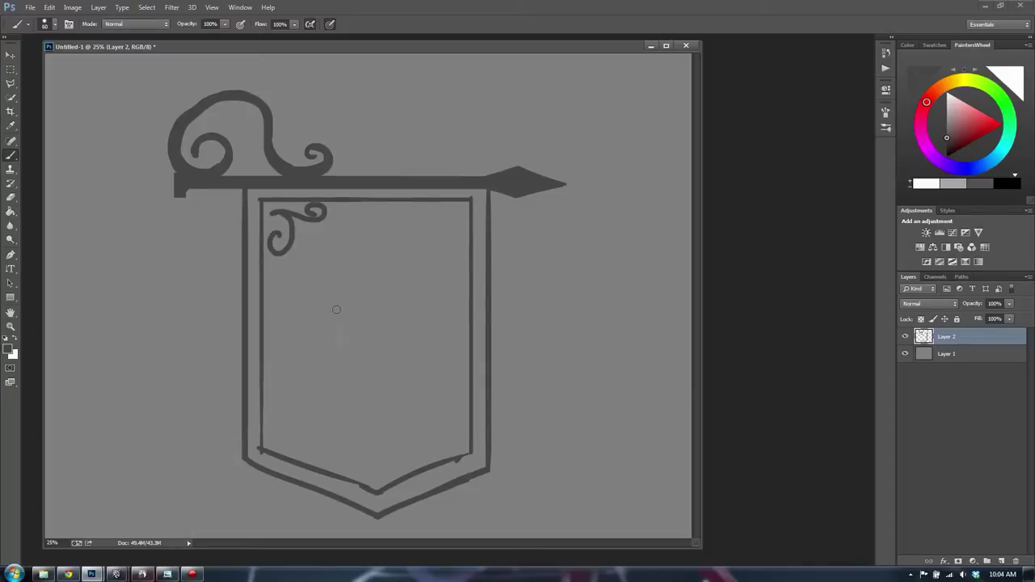
Step: Paint a thread spool in the middle of the banner with an elliptical top disc, straight vertical sides and a curved base
drag(327, 289, 327, 390)
mouse_move(328, 287)
mouse_down()
mouse_move(368, 286)
mouse_move(309, 290)
mouse_move(305, 273)
mouse_move(406, 289)
mouse_move(316, 283)
mouse_up()
key(ctrl+z)
key(ctrl+z)
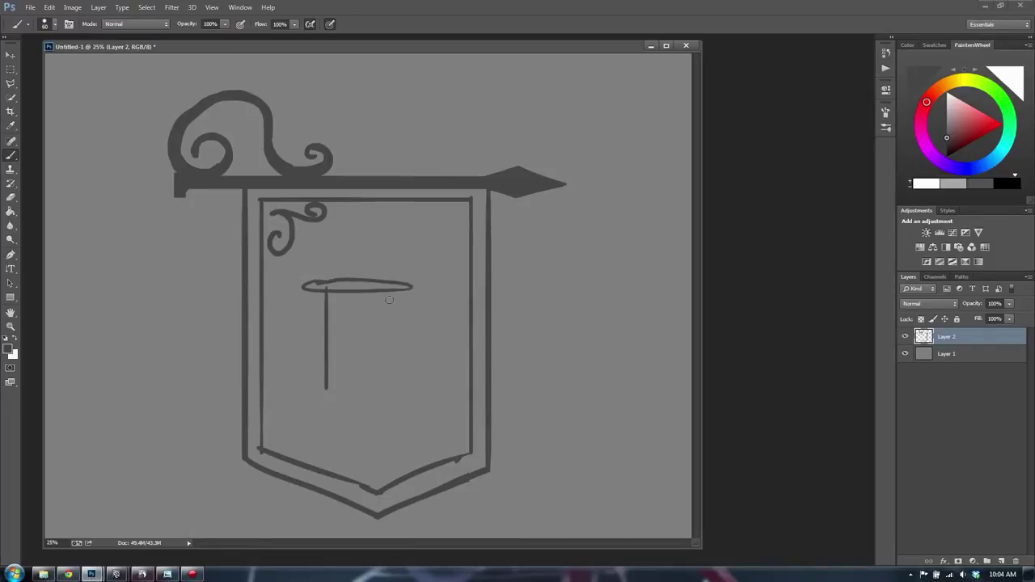
drag(389, 293, 389, 395)
drag(326, 392, 392, 391)
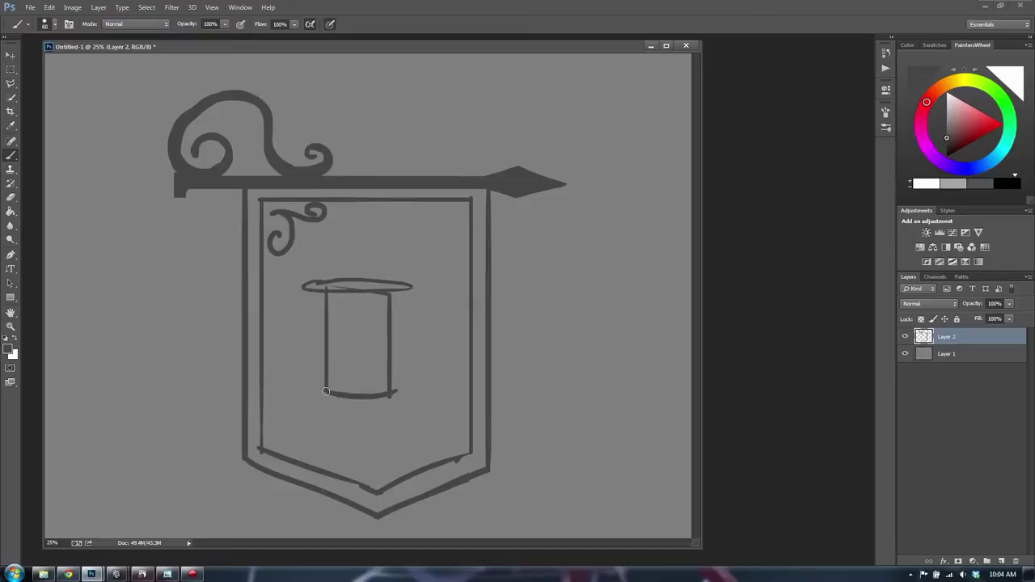
mouse_move(310, 396)
mouse_down()
mouse_move(408, 396)
mouse_move(391, 385)
mouse_move(404, 399)
mouse_up()
Step: Shift the drawing slightly left and paint a loose curling thread with a slanted needle at the spool's base
key(v)
mouse_move(374, 353)
mouse_down()
mouse_move(351, 352)
mouse_move(395, 380)
mouse_move(388, 415)
mouse_move(410, 416)
mouse_up()
key(b)
drag(326, 435, 364, 417)
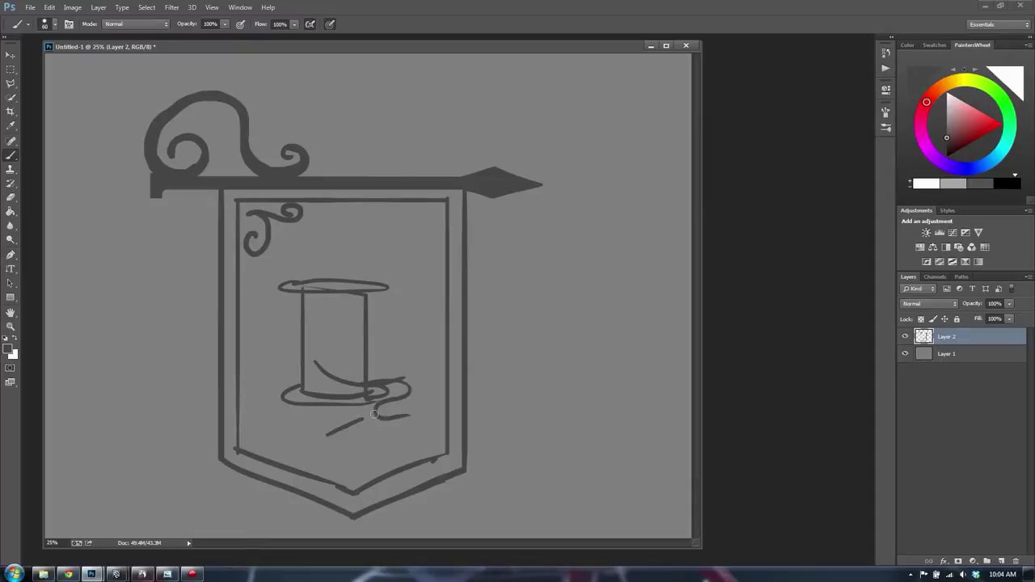
key(ctrl+z)
drag(313, 437, 374, 414)
Step: Paint a small double-curl ornament in the banner's lower right inner corner and shift the drawing slightly up and right
mouse_move(443, 407)
mouse_down()
mouse_move(429, 451)
mouse_move(426, 430)
mouse_move(387, 455)
mouse_up()
key(ctrl+z)
key(v)
drag(407, 342, 422, 324)
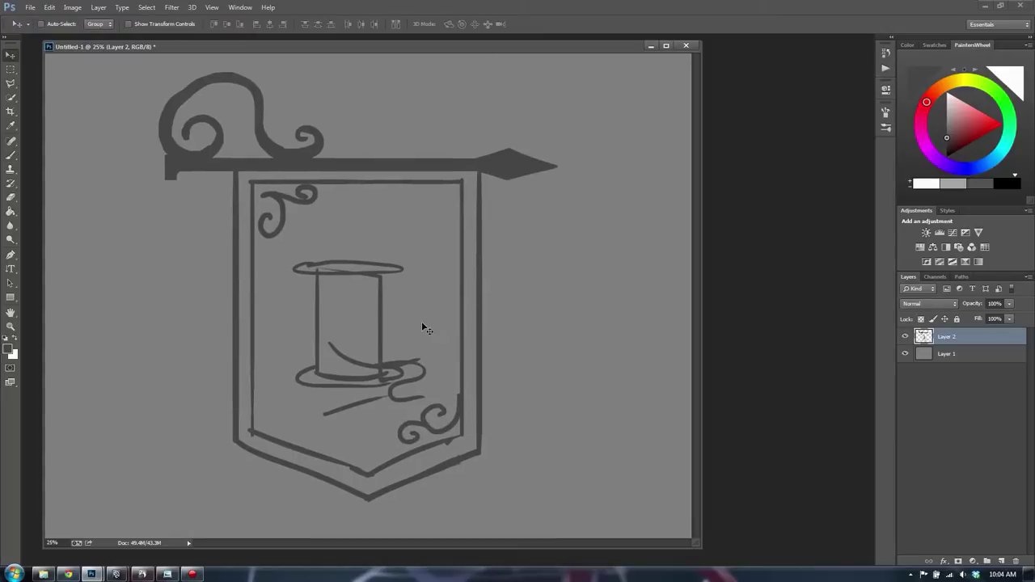
Step: Add a new layer, choose a muted red painting colour and place the layer beneath the line-art layer
key(b)
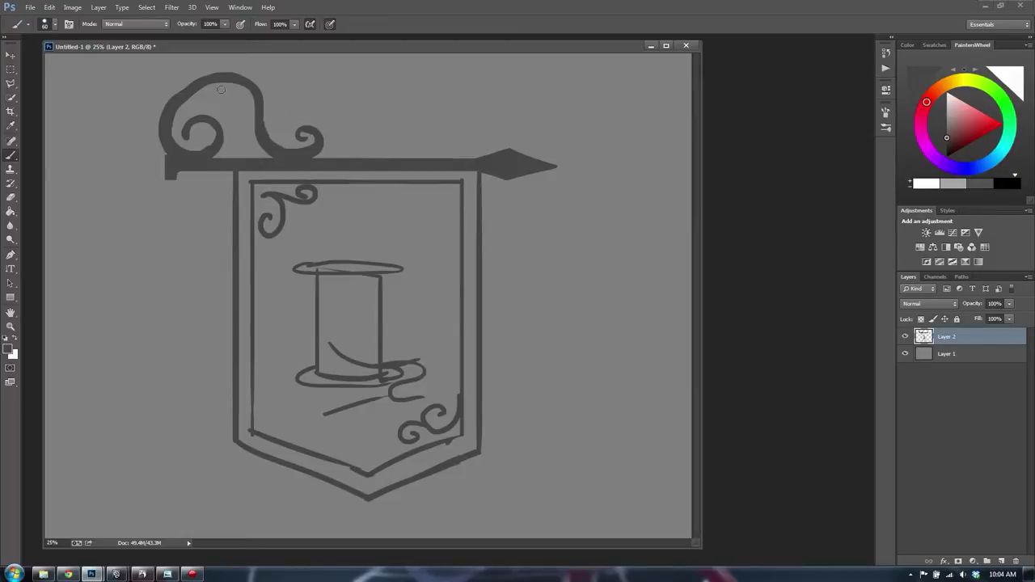
drag(180, 94, 204, 88)
click(1002, 560)
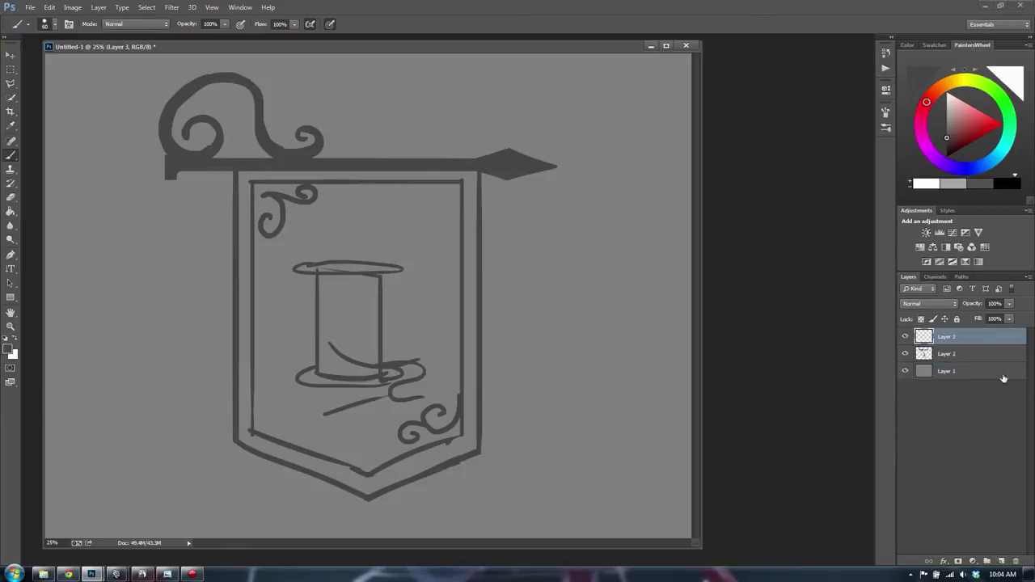
click(965, 138)
drag(965, 139, 958, 129)
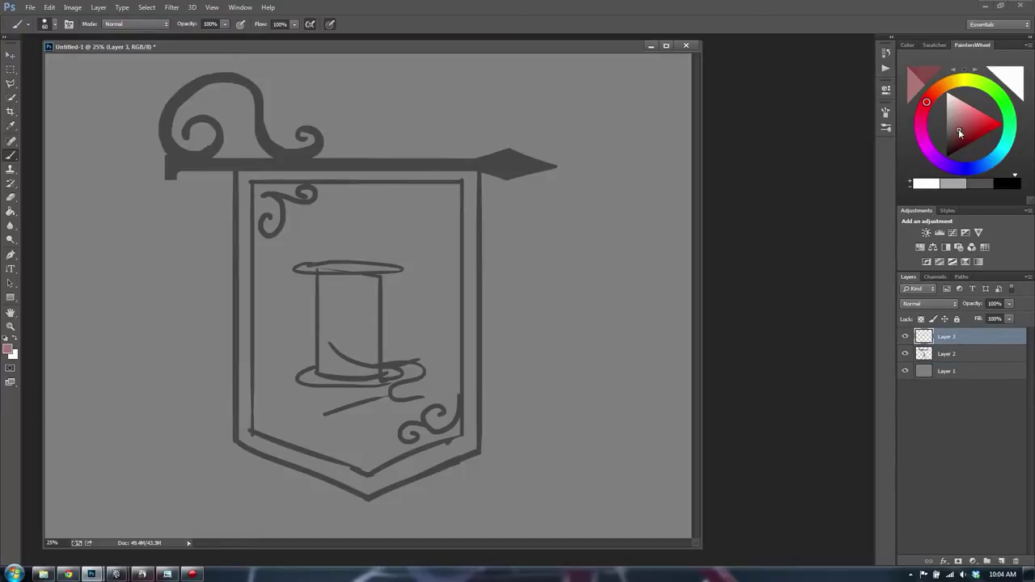
mouse_move(330, 213)
mouse_down()
mouse_move(314, 340)
mouse_move(304, 215)
mouse_up()
key(ctrl+z)
drag(945, 338, 944, 365)
Step: Choose the 60 px brush preset, start colouring the banner's upper left border and enlarge the brush to 100 px
right_click(619, 311)
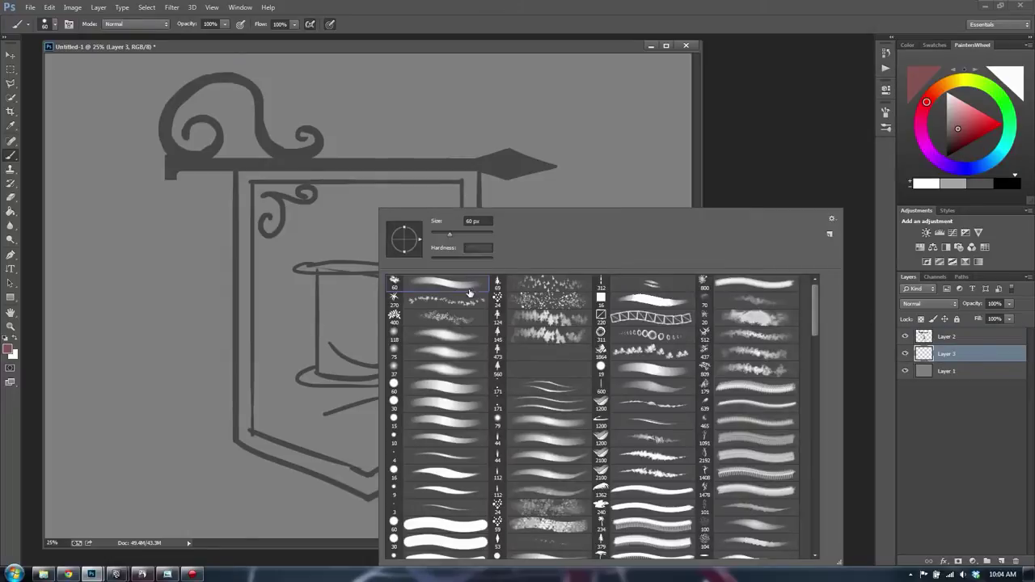
click(469, 294)
drag(242, 191, 248, 241)
key(bracketright)
key(bracketright)
key(bracketright)
key(bracketright)
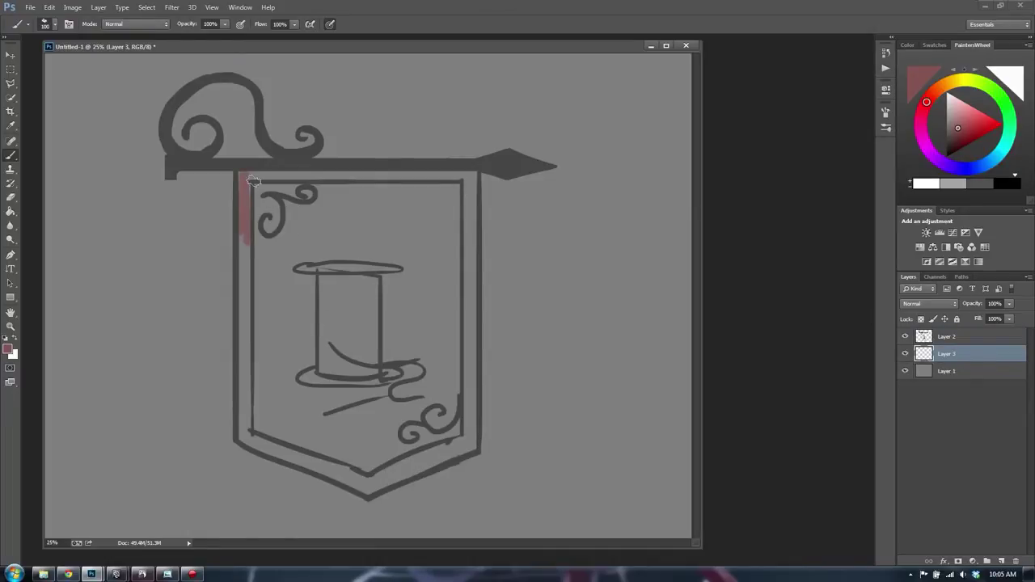
Step: Paint the border band muted red all around the banner, including both sides, the pointed bottom and the top edge
drag(247, 178, 289, 173)
drag(240, 200, 257, 391)
mouse_move(256, 392)
mouse_down()
mouse_move(260, 200)
mouse_move(246, 445)
mouse_move(355, 465)
mouse_up()
mouse_move(272, 437)
mouse_down()
mouse_move(269, 279)
mouse_move(299, 462)
mouse_move(370, 488)
mouse_move(463, 450)
mouse_up()
mouse_move(406, 476)
mouse_down()
mouse_move(473, 447)
mouse_move(469, 210)
mouse_up()
drag(457, 393, 456, 275)
drag(475, 419, 474, 350)
drag(461, 259, 470, 196)
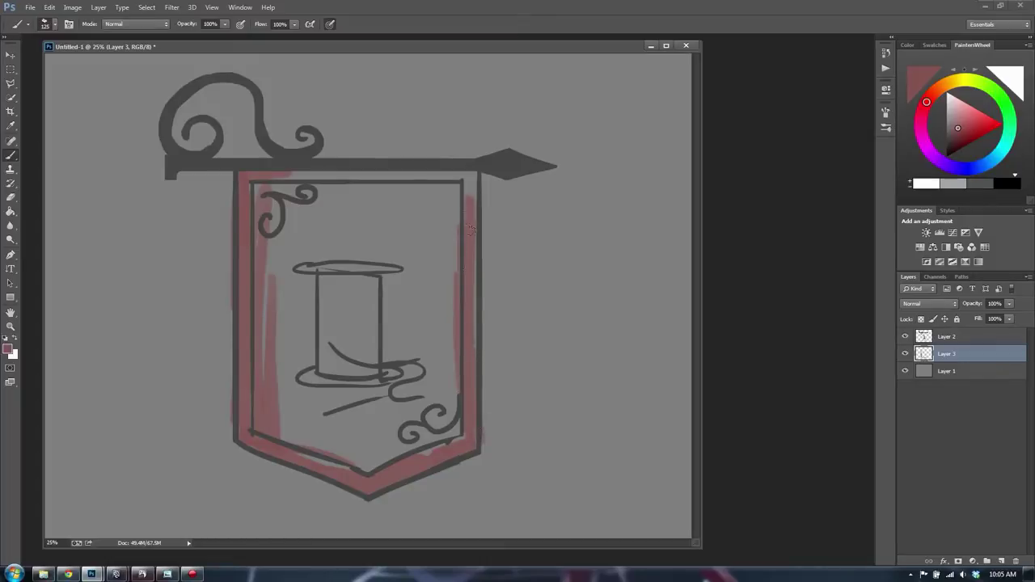
drag(475, 296, 476, 248)
mouse_move(469, 200)
mouse_down()
mouse_move(474, 178)
mouse_move(253, 173)
mouse_up()
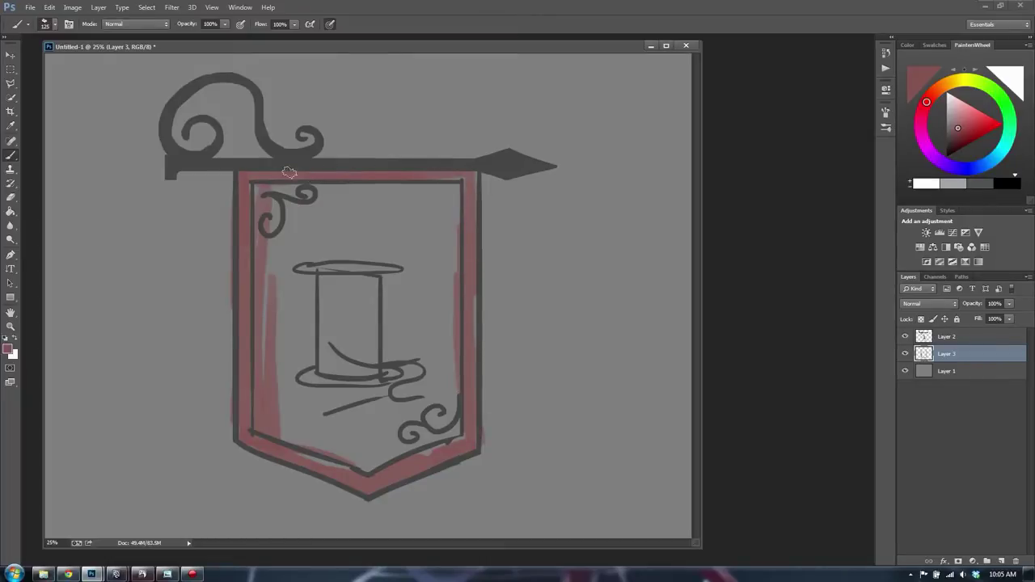
Step: Fill the banner's interior with the same red using the Paint Bucket and brush over the remaining gaps
key(g)
click(383, 234)
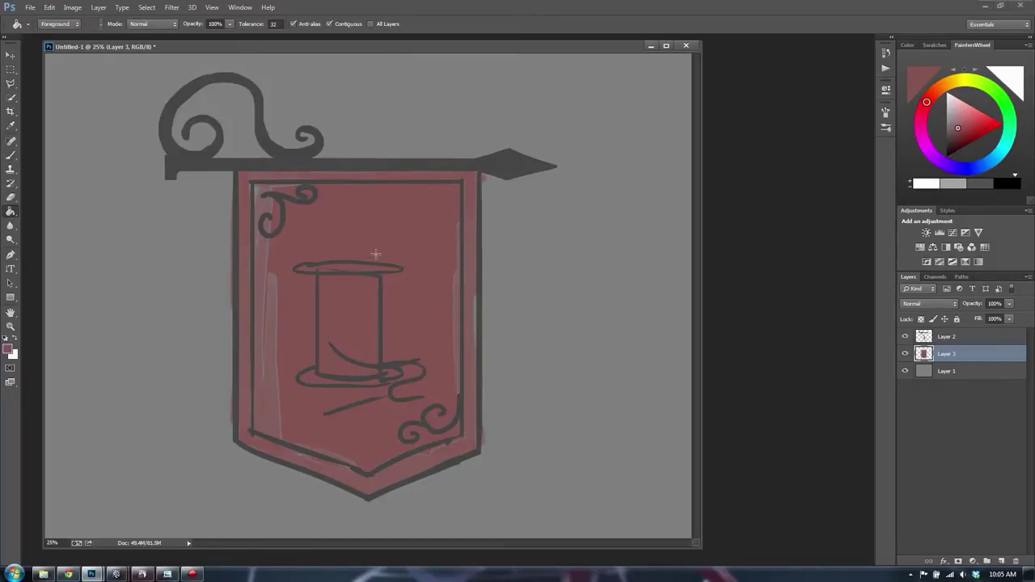
key(b)
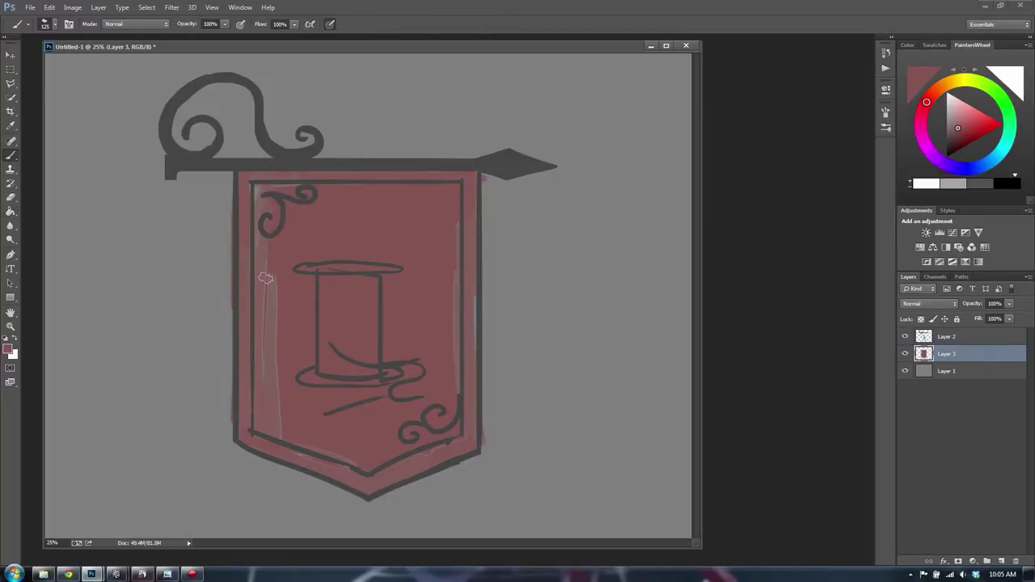
mouse_move(249, 290)
mouse_down()
mouse_move(253, 372)
mouse_move(265, 252)
mouse_move(281, 448)
mouse_move(390, 470)
mouse_move(430, 449)
mouse_move(437, 250)
mouse_move(471, 222)
mouse_move(476, 411)
mouse_up()
Step: Choose a light grey and paint the thread spool's body, base and top disc, sampling the blended pinkish tone from the canvas
click(947, 112)
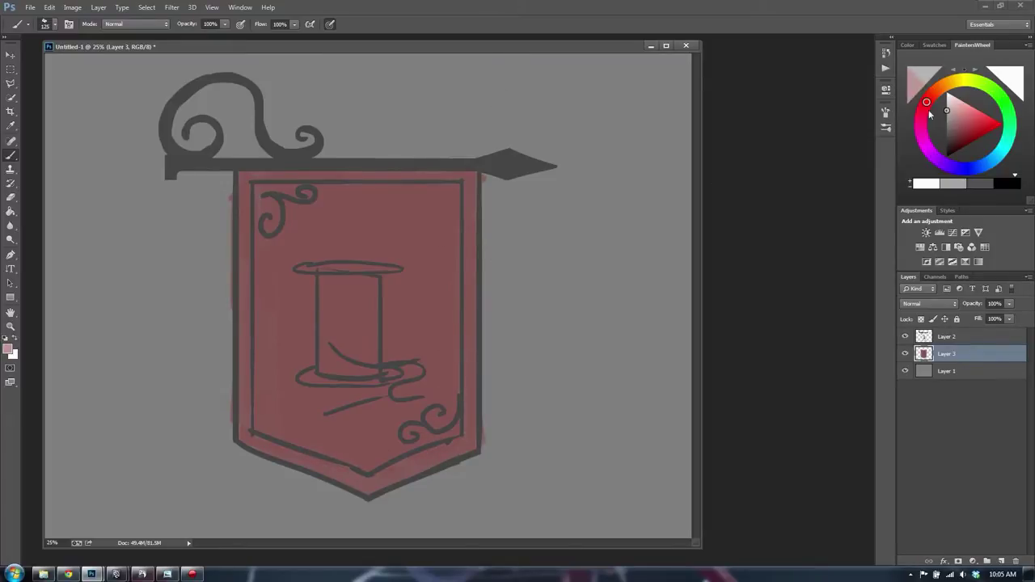
drag(321, 278, 328, 346)
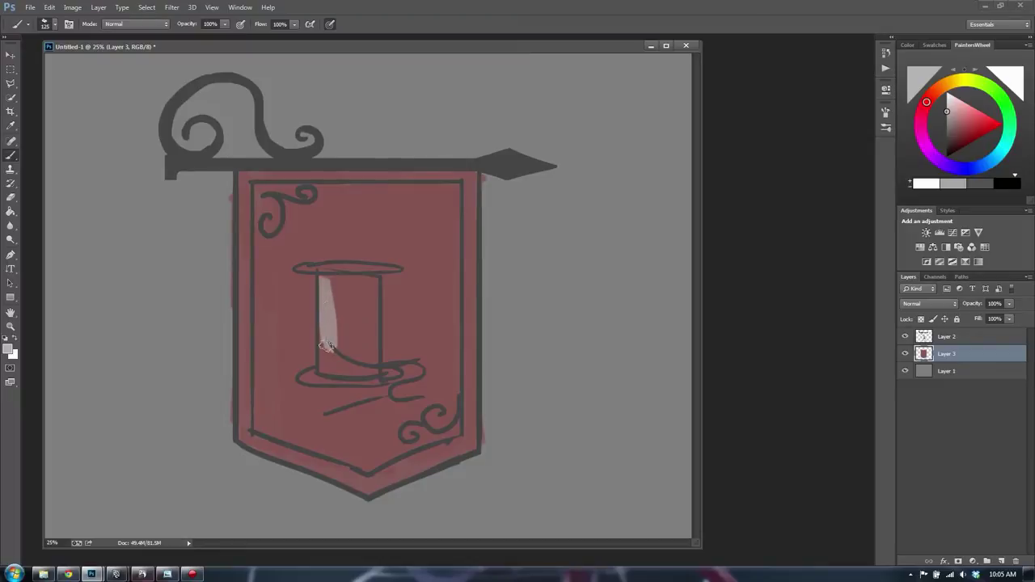
alt+click(325, 287)
mouse_move(328, 283)
mouse_down()
mouse_move(364, 281)
mouse_move(332, 286)
mouse_move(347, 290)
mouse_move(374, 369)
mouse_move(325, 368)
mouse_move(310, 380)
mouse_move(347, 383)
mouse_move(369, 372)
mouse_up()
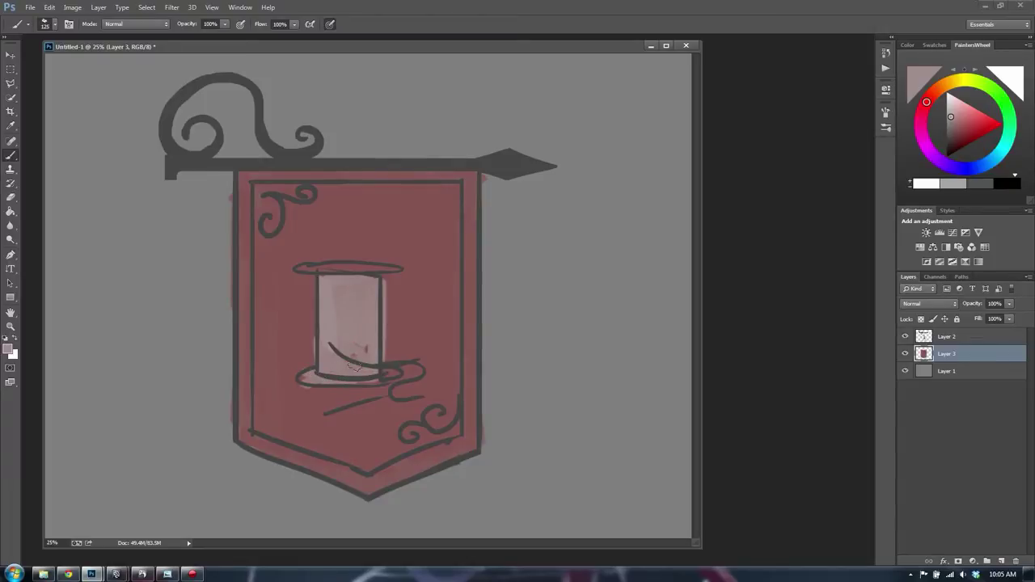
drag(319, 288, 396, 267)
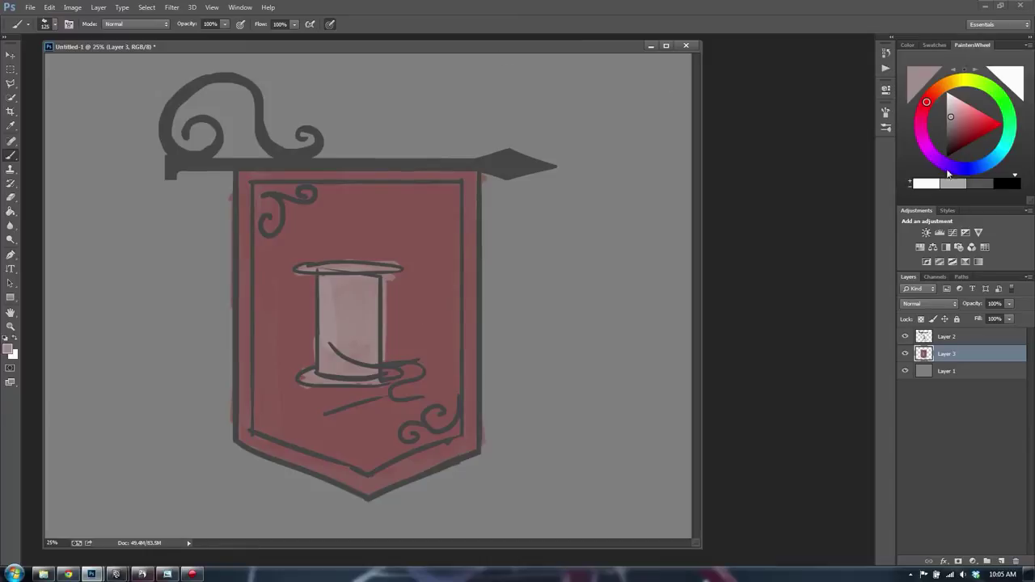
Step: Choose a golden yellow and paint the banner's border band along the top, both sides and the pointed bottom
drag(965, 86, 954, 82)
click(985, 135)
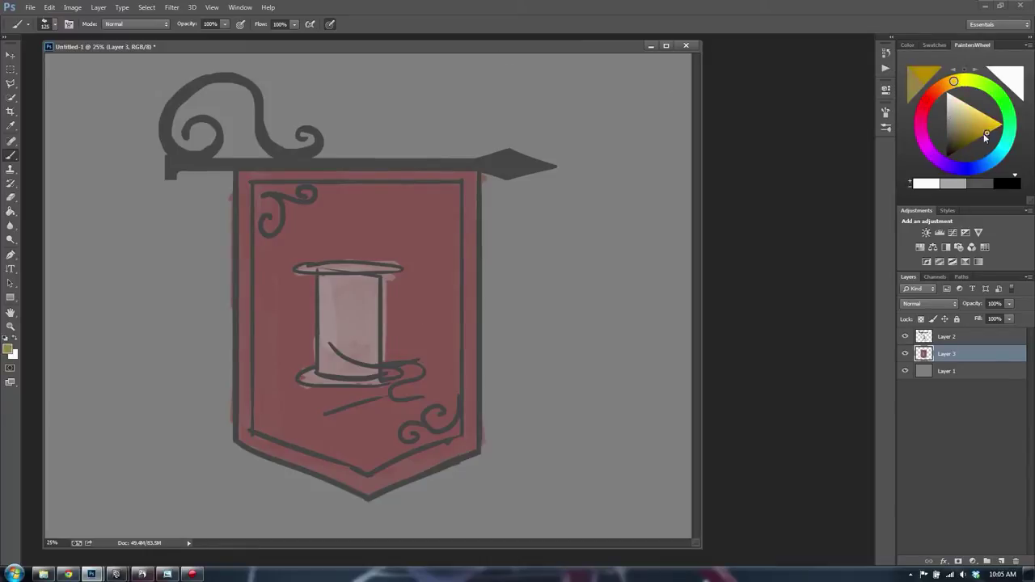
click(981, 123)
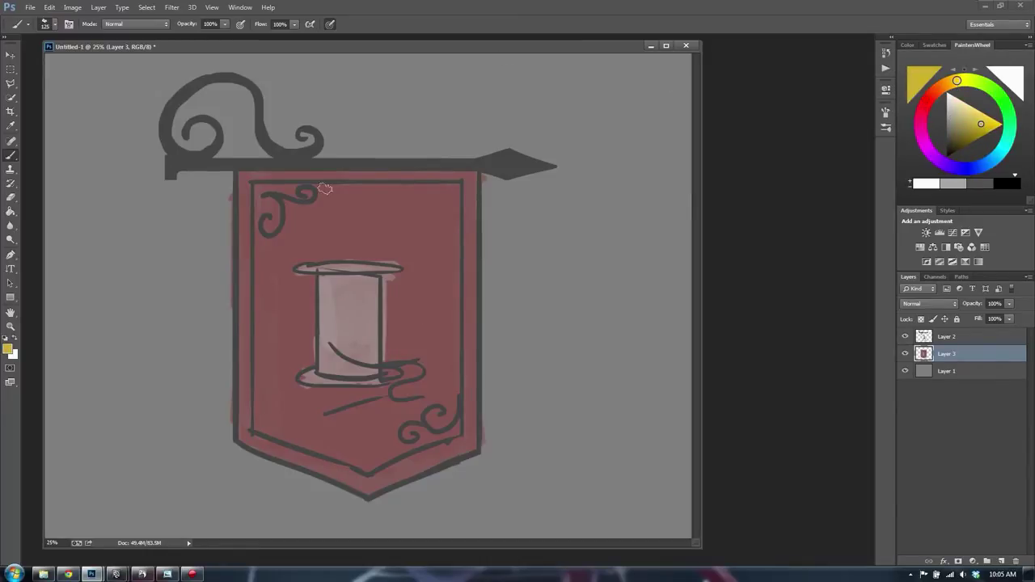
mouse_move(245, 177)
mouse_down()
mouse_move(245, 284)
mouse_move(335, 173)
mouse_move(471, 175)
mouse_move(469, 283)
mouse_up()
mouse_move(467, 177)
mouse_down()
mouse_move(471, 444)
mouse_move(364, 447)
mouse_up()
key(ctrl+z)
drag(468, 445, 361, 488)
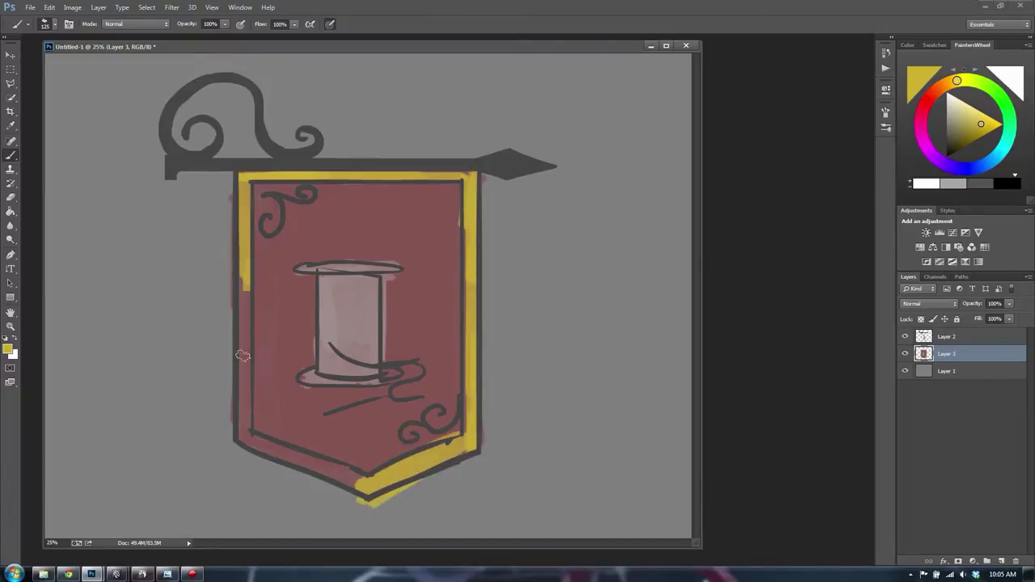
mouse_move(241, 267)
mouse_down()
mouse_move(240, 448)
mouse_move(364, 491)
mouse_up()
key(v)
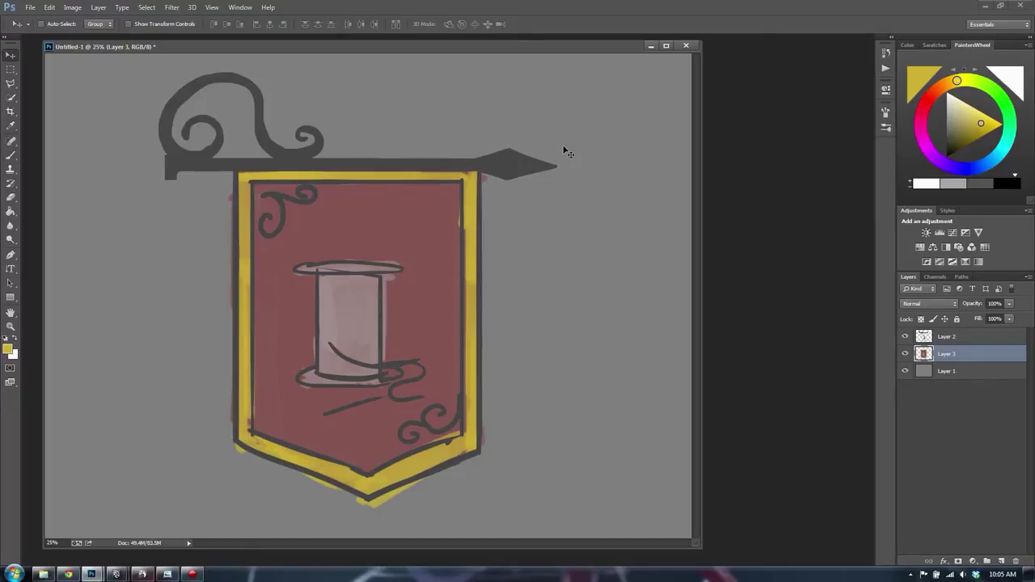
drag(563, 150, 363, 333)
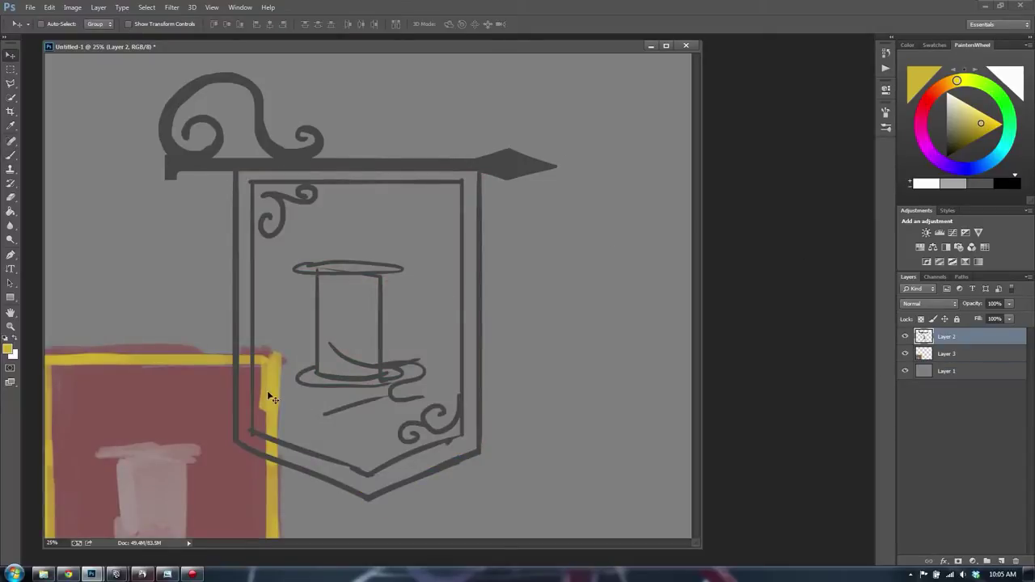
key(ctrl+z)
key(b)
key(v)
mouse_move(380, 328)
mouse_down()
mouse_move(382, 338)
mouse_move(308, 335)
mouse_up()
key(ctrl+z)
Step: Select the line-art and colour layers together and move the whole banner drawing slightly up and left
shift+click(965, 341)
key(b)
click(511, 304)
click(517, 220)
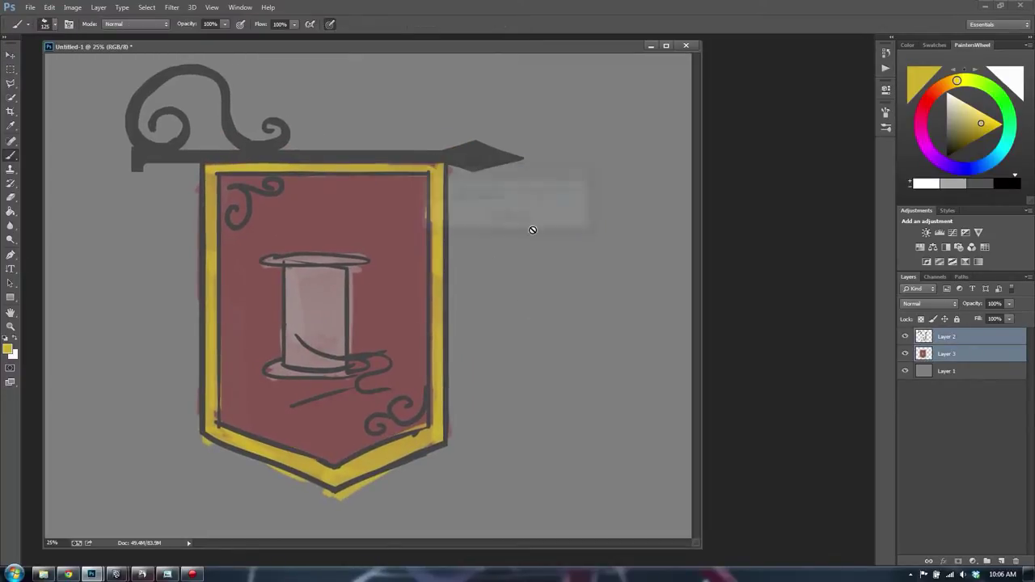
key(v)
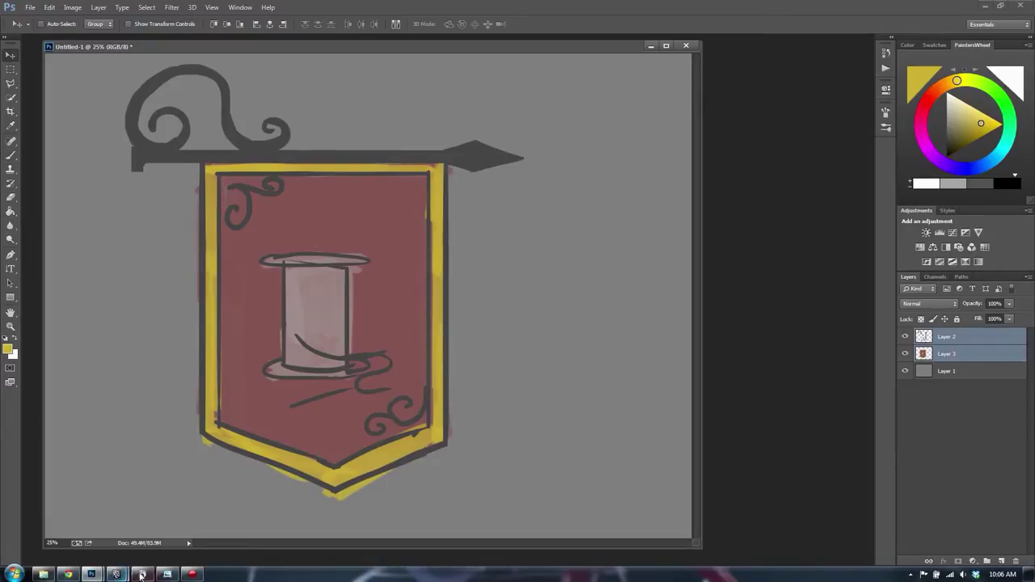
Step: Switch to the empty scene in Maya
click(116, 575)
click(156, 534)
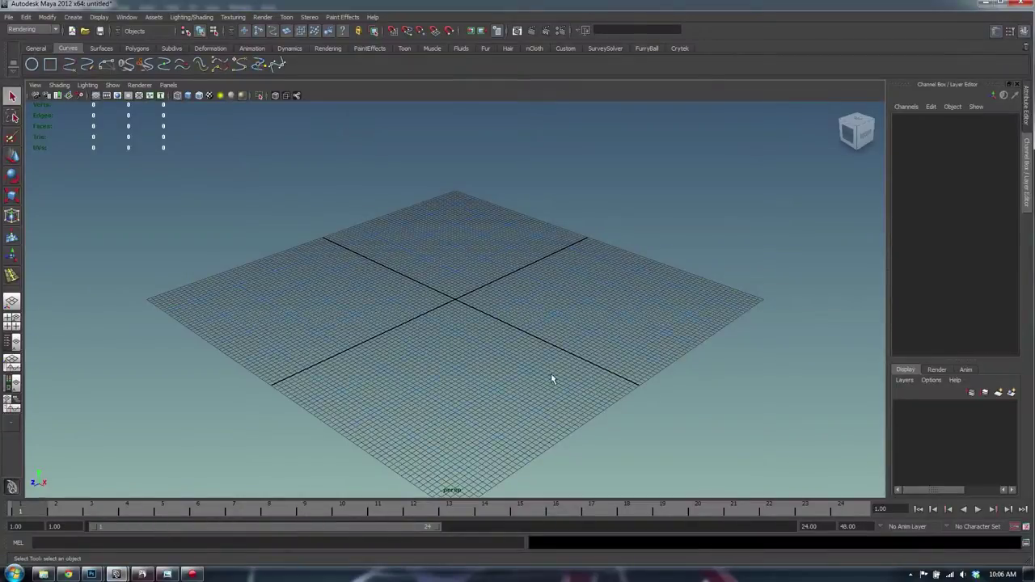
alt+drag(552, 379, 635, 397)
alt+right_drag(635, 398, 486, 382)
alt+drag(485, 382, 383, 363)
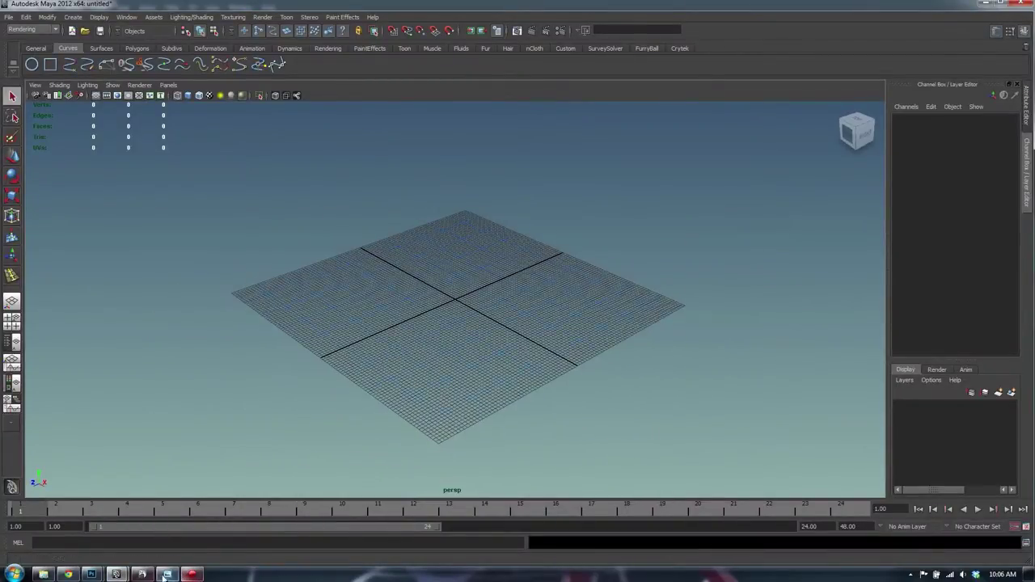
Step: Look at the banner sketch in Photoshop once more and return to the Maya scene
click(90, 572)
click(187, 517)
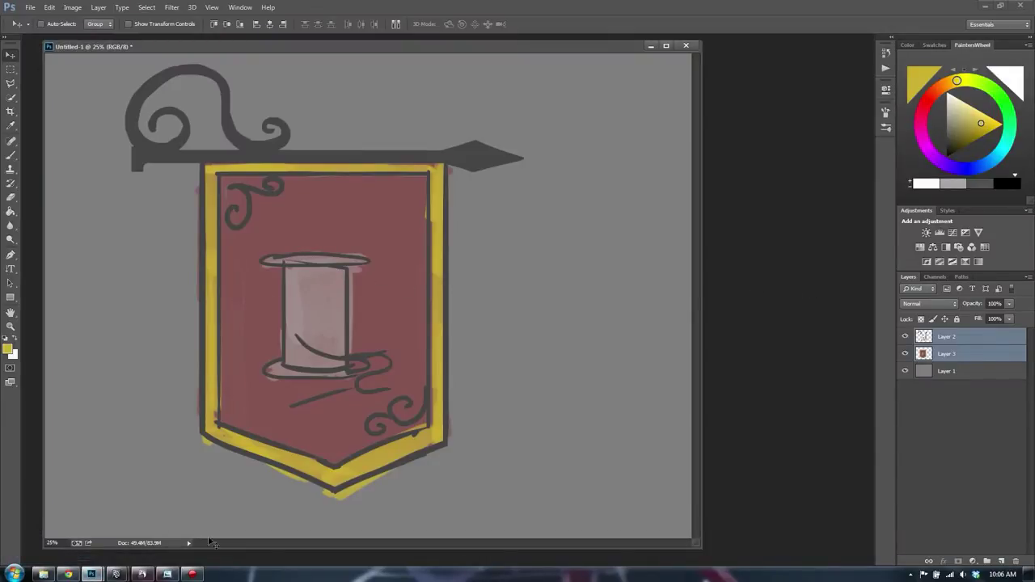
click(116, 573)
click(190, 517)
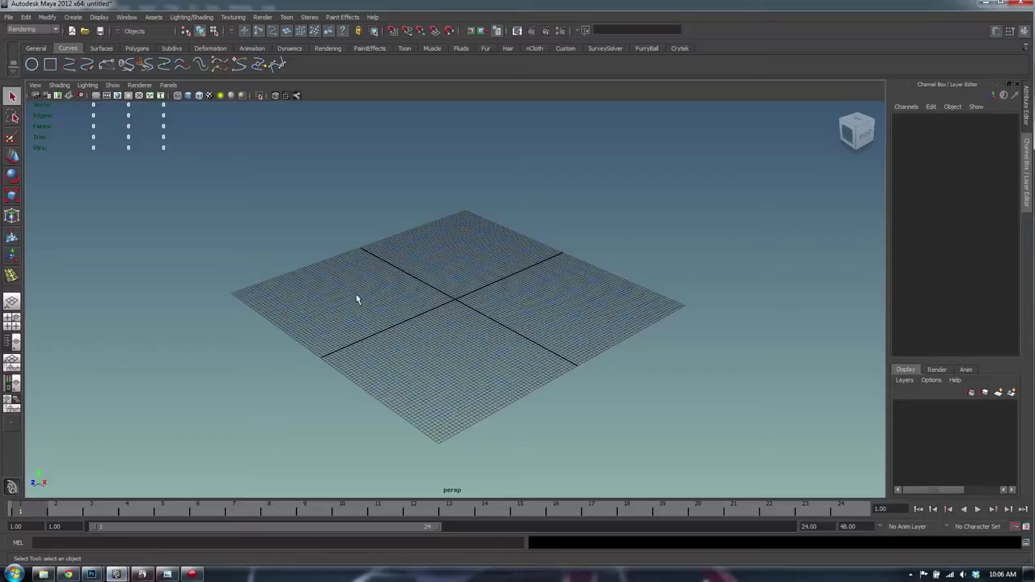
Step: Create a height reference frame on the grid and bring its full height into view
alt+drag(356, 299, 395, 296)
scroll(395, 296, up, 3)
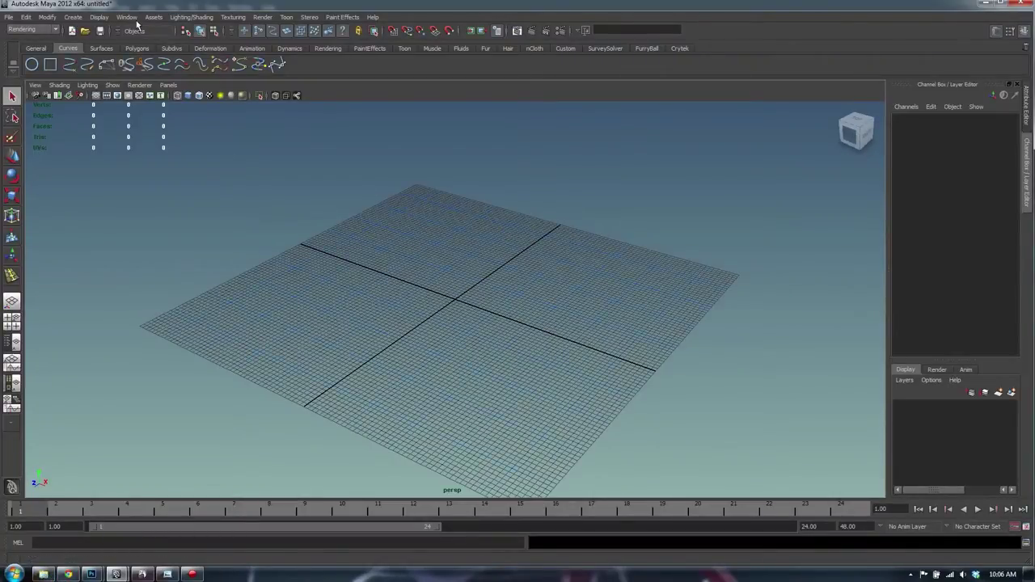
alt+drag(389, 310, 422, 311)
alt+right_drag(422, 311, 516, 313)
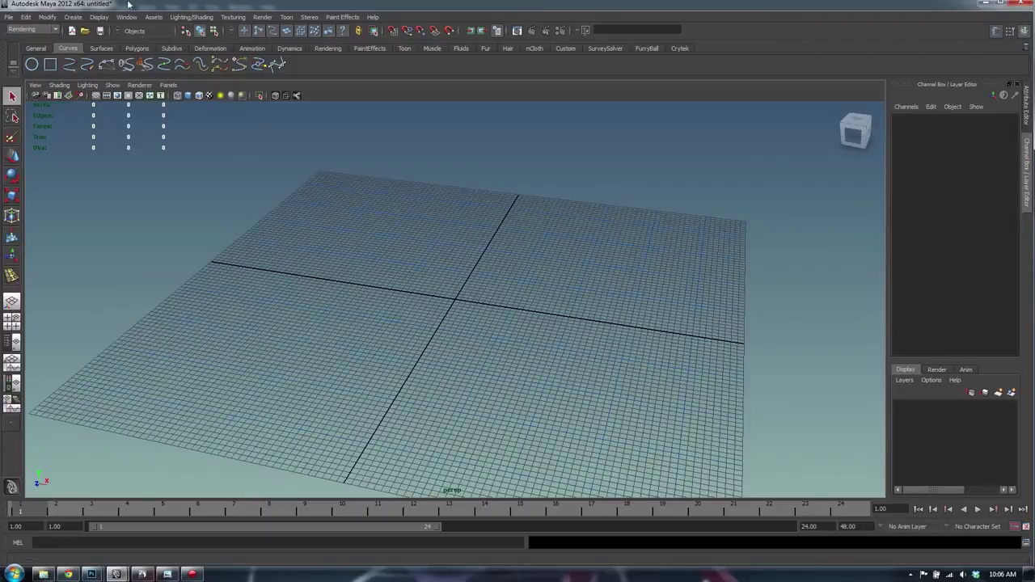
click(363, 241)
drag(348, 222, 384, 236)
alt+middle_drag(396, 139, 425, 242)
scroll(526, 224, down, 5)
alt+middle_drag(489, 113, 491, 166)
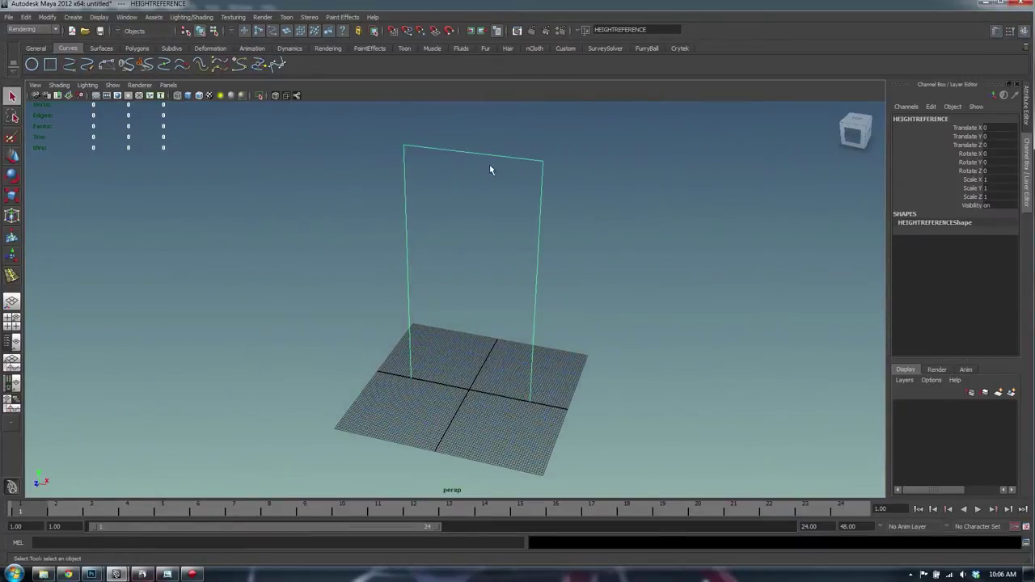
Step: Examine the height reference frame from several angles and import the reference objects into the scene
alt+drag(489, 170, 530, 247)
alt+drag(390, 206, 439, 229)
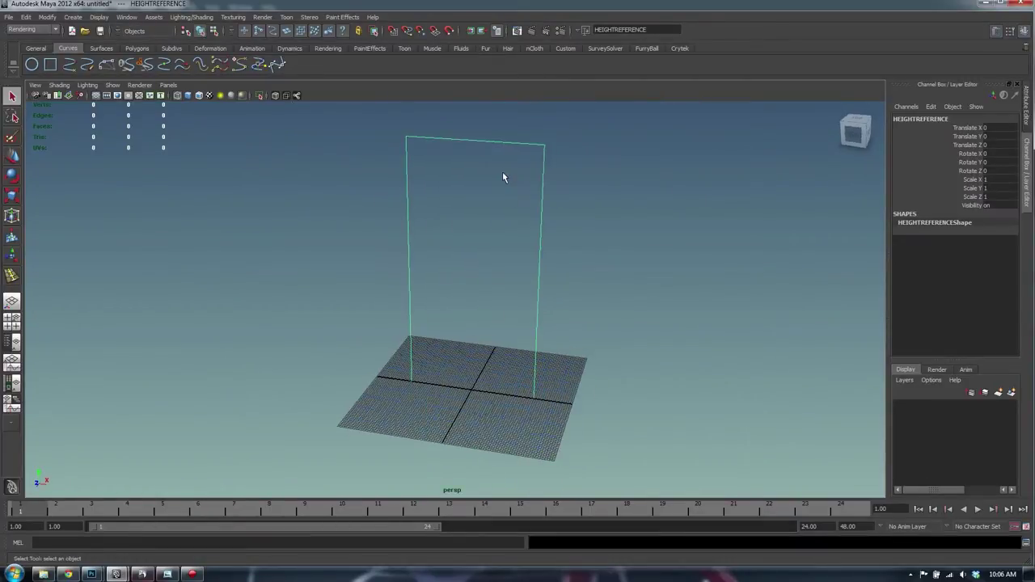
alt+drag(461, 167, 495, 131)
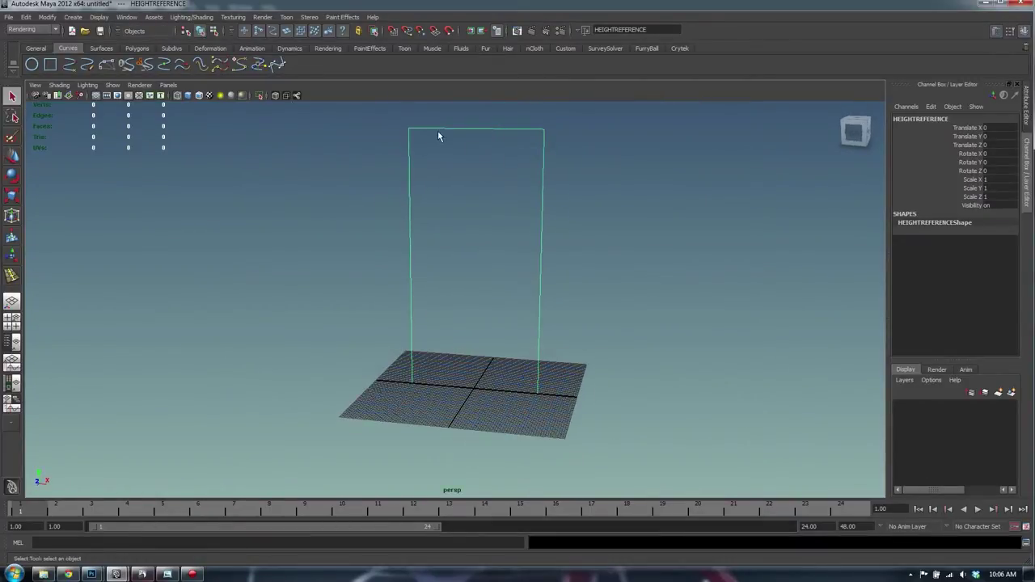
scroll(486, 332, up, 3)
right_click(421, 321)
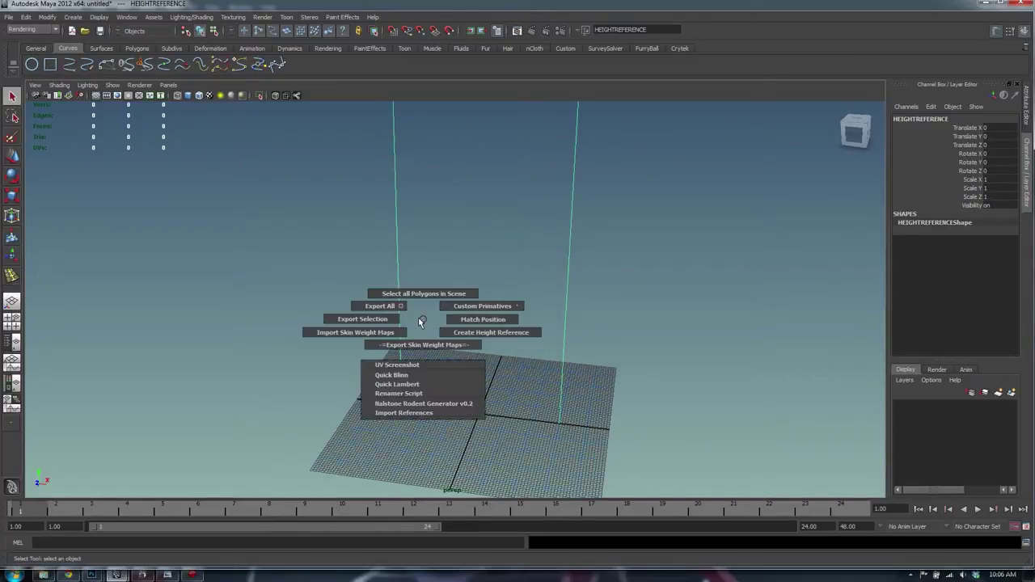
right_drag(419, 319, 426, 363)
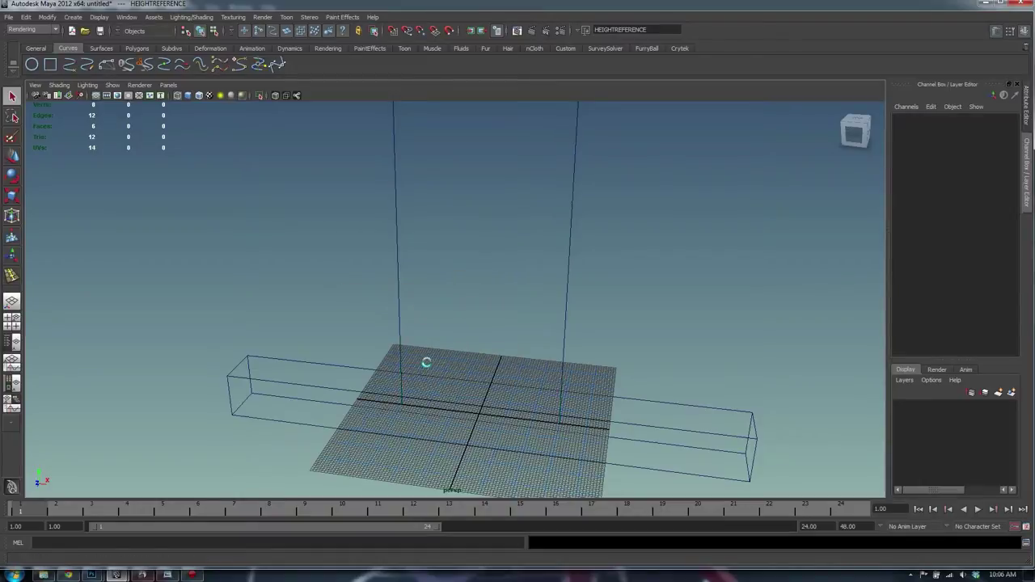
Step: Inspect the long beam's UV layout in the UV Texture Editor and close the editor
key(r)
drag(629, 369, 681, 472)
alt+right_drag(617, 350, 497, 337)
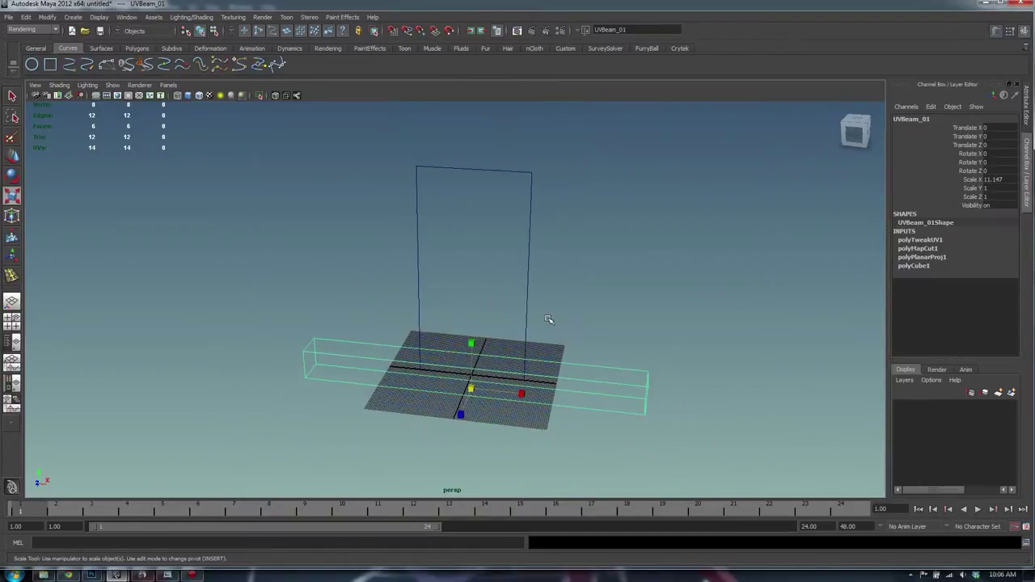
mouse_move(549, 320)
alt+mouse_down()
mouse_move(558, 292)
mouse_move(544, 333)
alt+mouse_up()
key(w)
alt+middle_drag(477, 335, 481, 288)
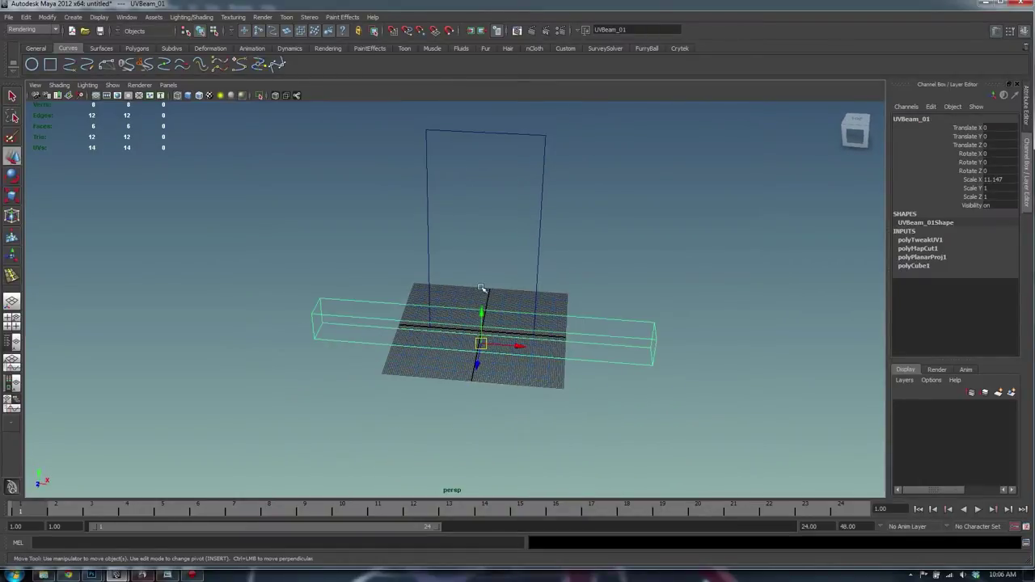
shift+right_drag(481, 288, 424, 256)
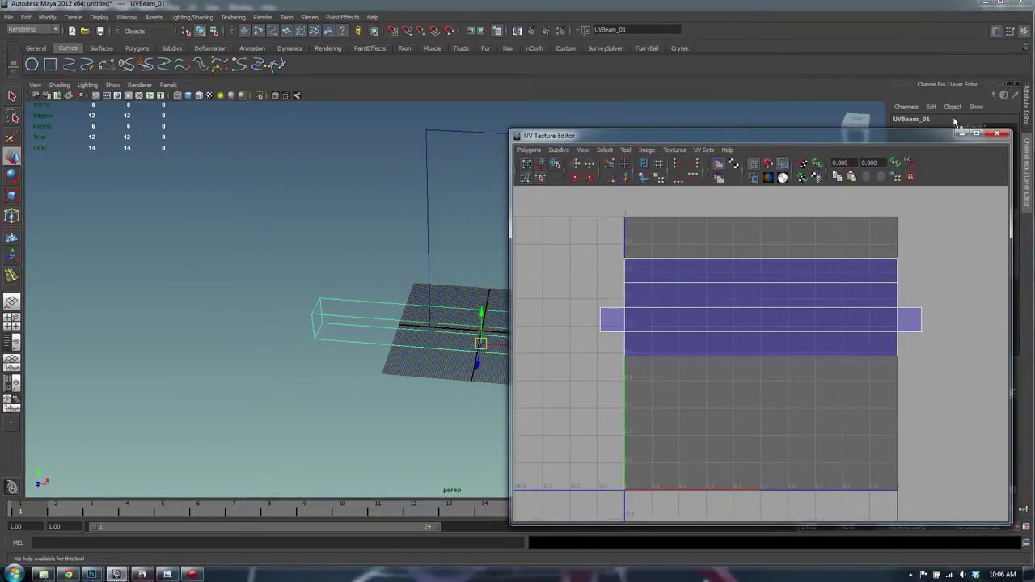
click(999, 134)
Step: Raise the beam to about 8.7 in Y and scale it to a thin pole, about 9.415 in X and 0.264 in Y and Z
scroll(485, 323, up, 2)
key(r)
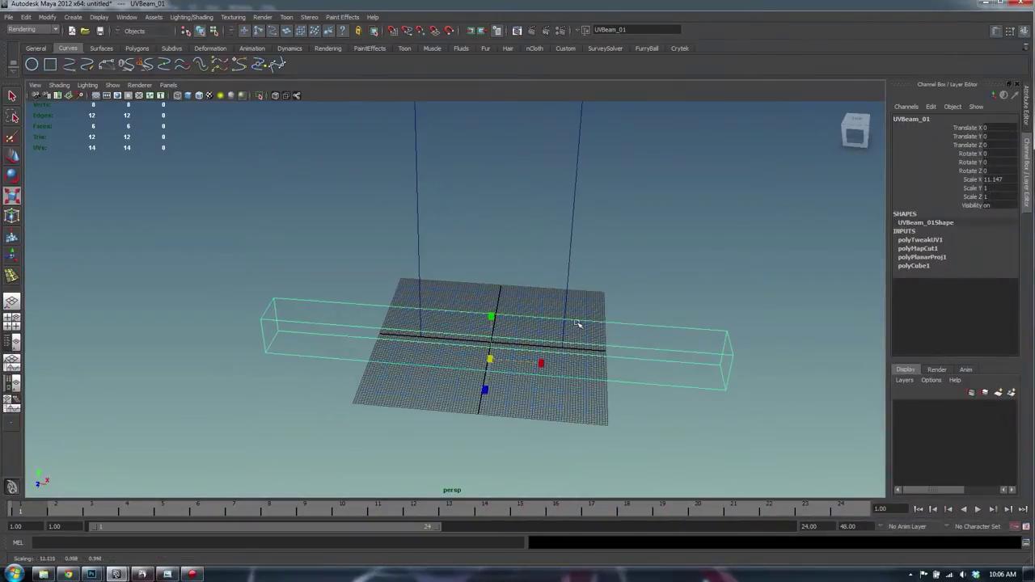
scroll(578, 324, down, 1)
key(w)
drag(489, 358, 511, 318)
key(r)
middle_drag(613, 304, 525, 309)
drag(543, 343, 561, 340)
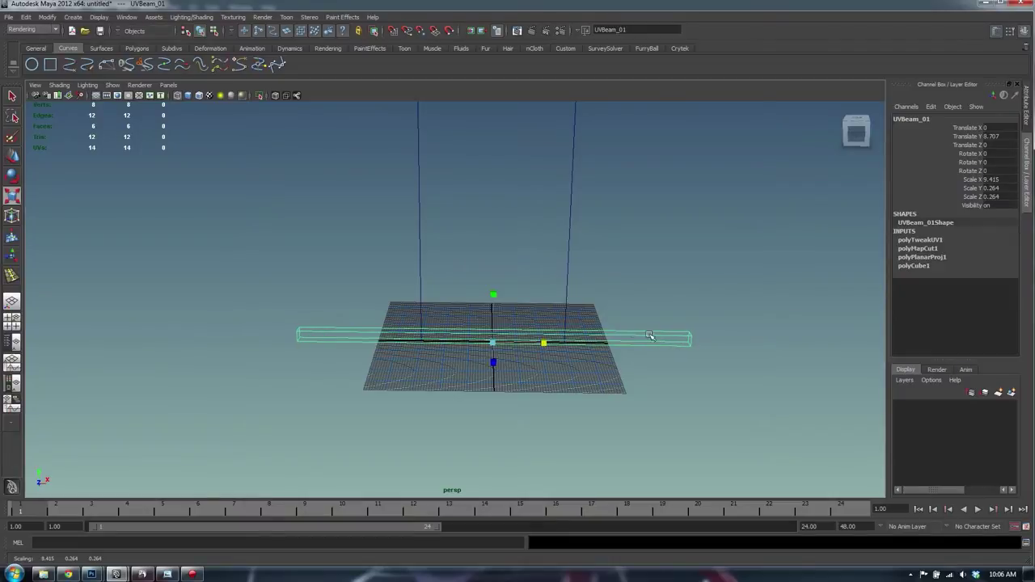
Step: Check the pole against the banner sketch in Photoshop, return to Maya and show the pole shaded
alt+drag(650, 336, 522, 330)
key(alt+Tab)
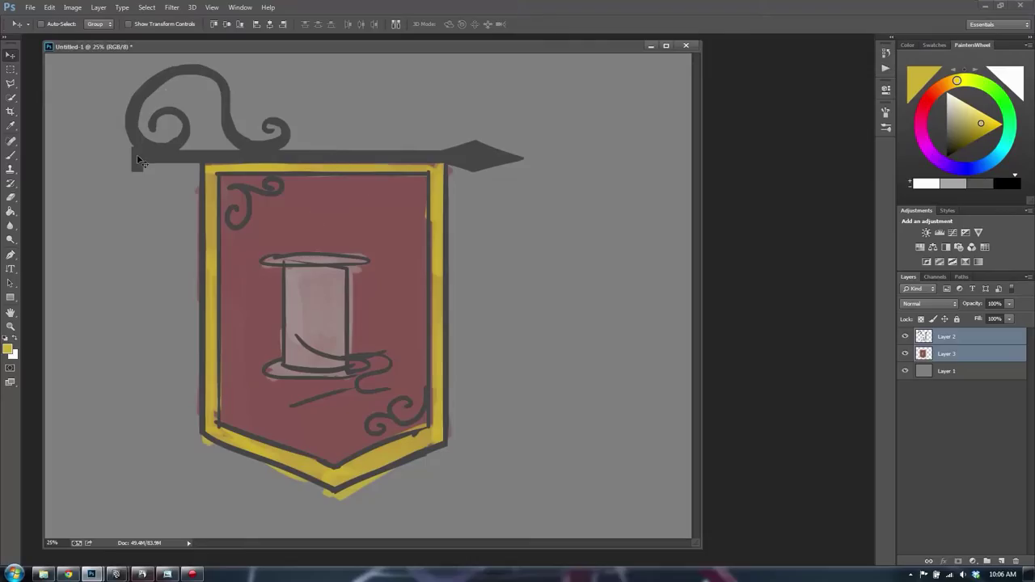
key(alt+Tab)
alt+drag(463, 358, 531, 357)
key(5)
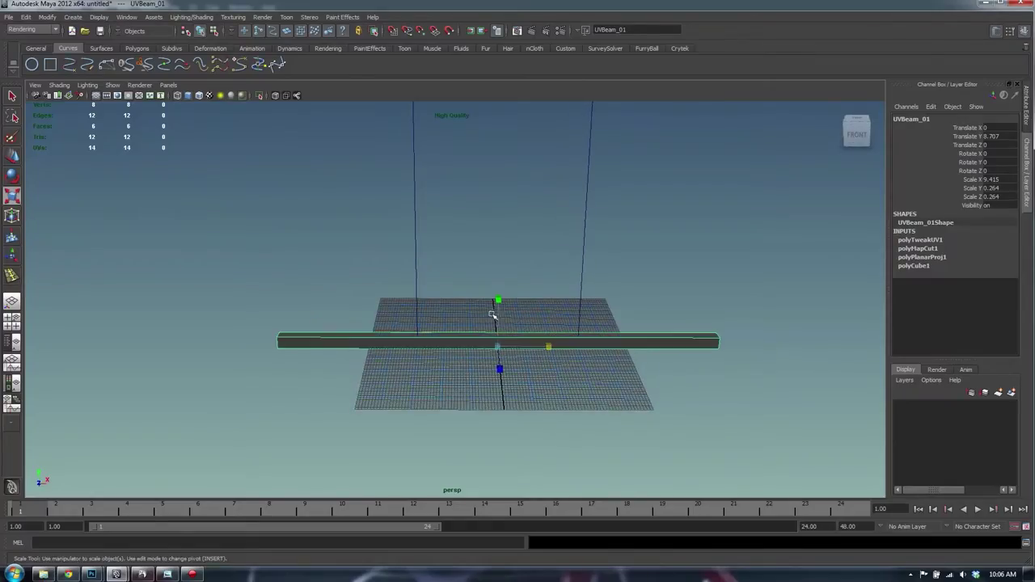
alt+drag(565, 314, 507, 328)
alt+right_drag(506, 328, 655, 275)
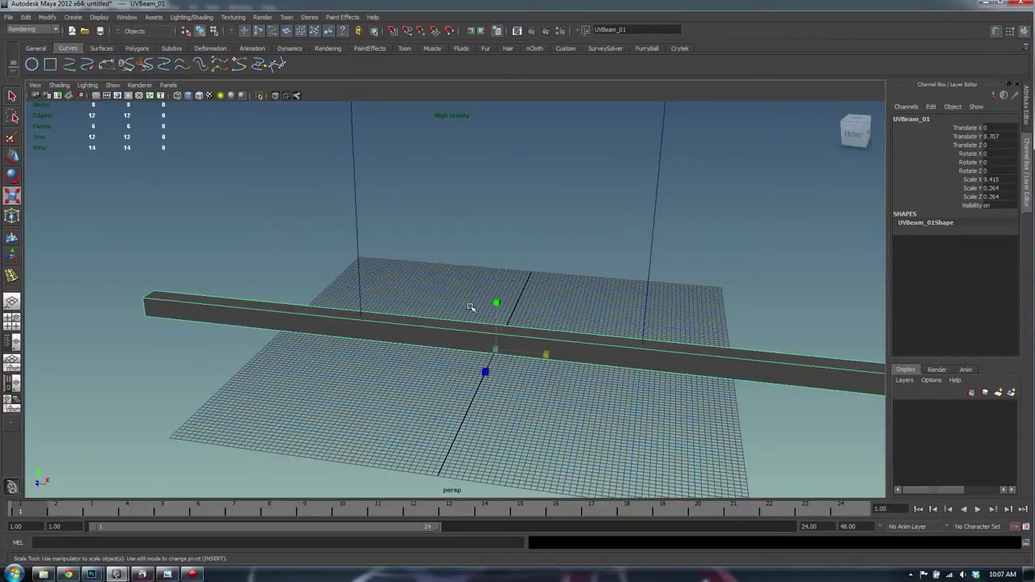
alt+drag(471, 308, 579, 312)
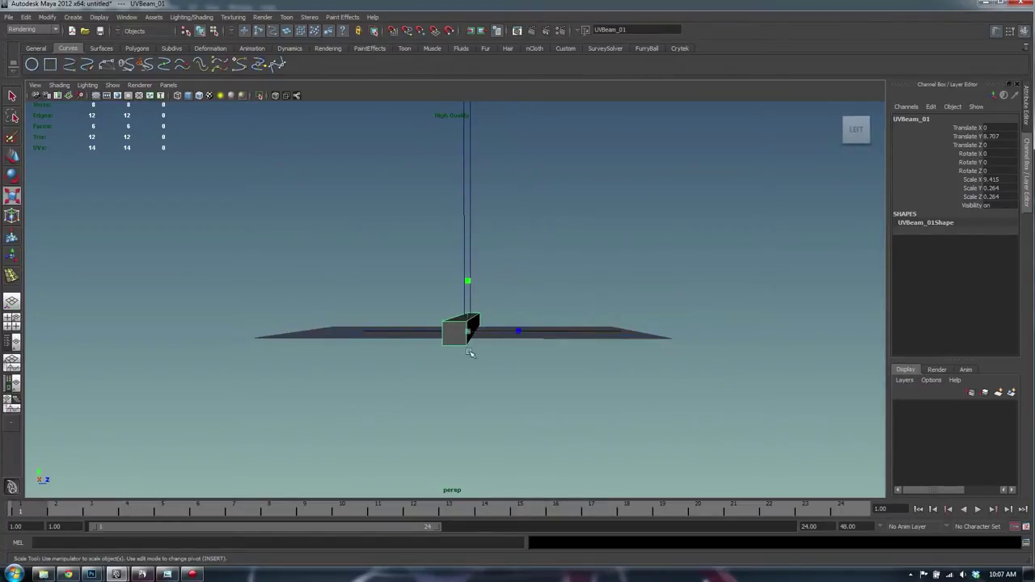
Step: Rotate the pole to -45 degrees around X so that it stands on its edge
alt+drag(488, 342, 467, 254)
key(e)
key(ctrl+z)
click(999, 154)
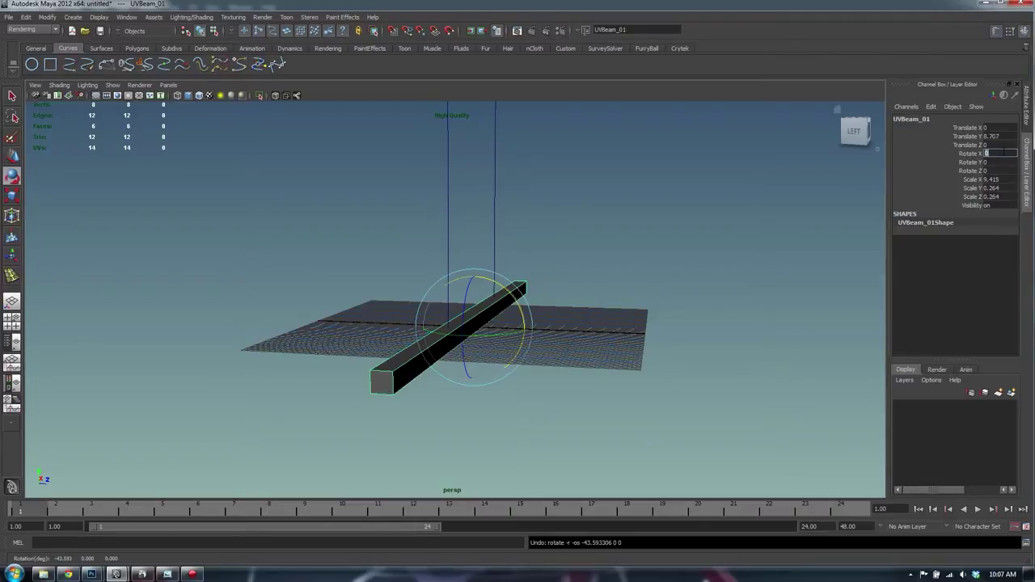
text(-45)
key(Return)
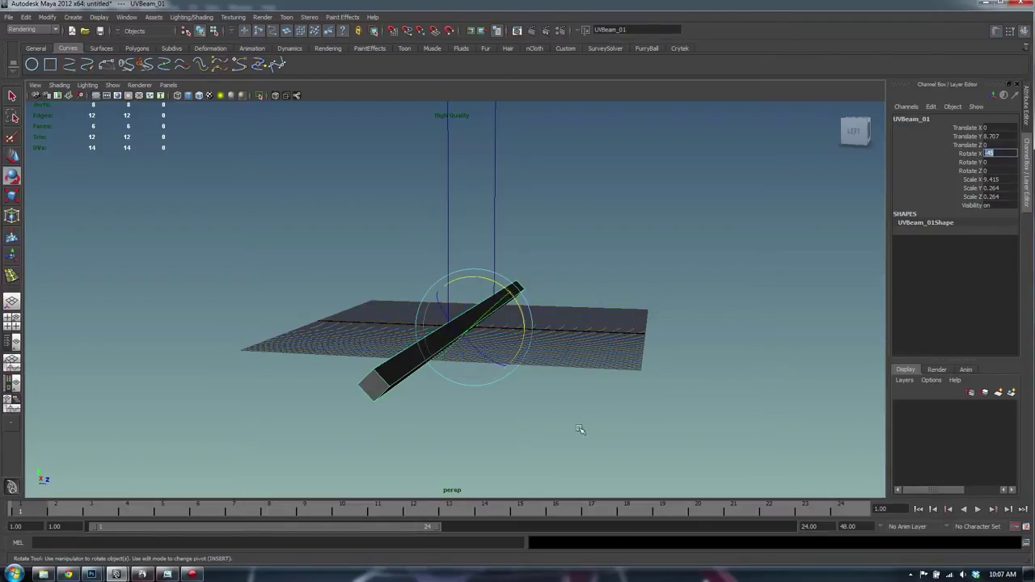
Step: Set the pole's Translate Y to 0 and nudge it slightly up and to about 1.628 in Z
alt+drag(557, 391, 505, 269)
right_drag(506, 269, 473, 342)
key(w)
alt+drag(473, 343, 504, 341)
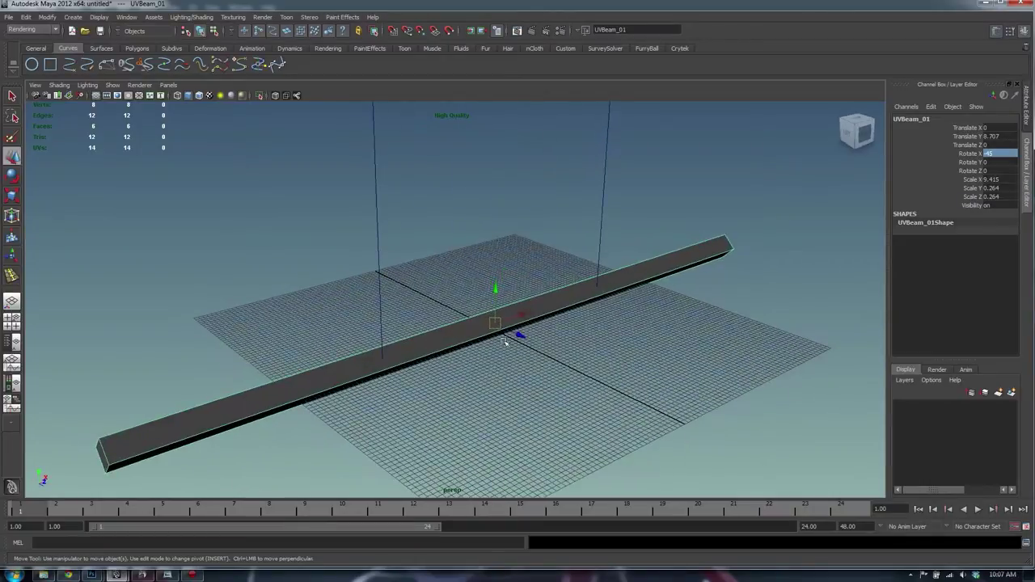
text(0)
key(Return)
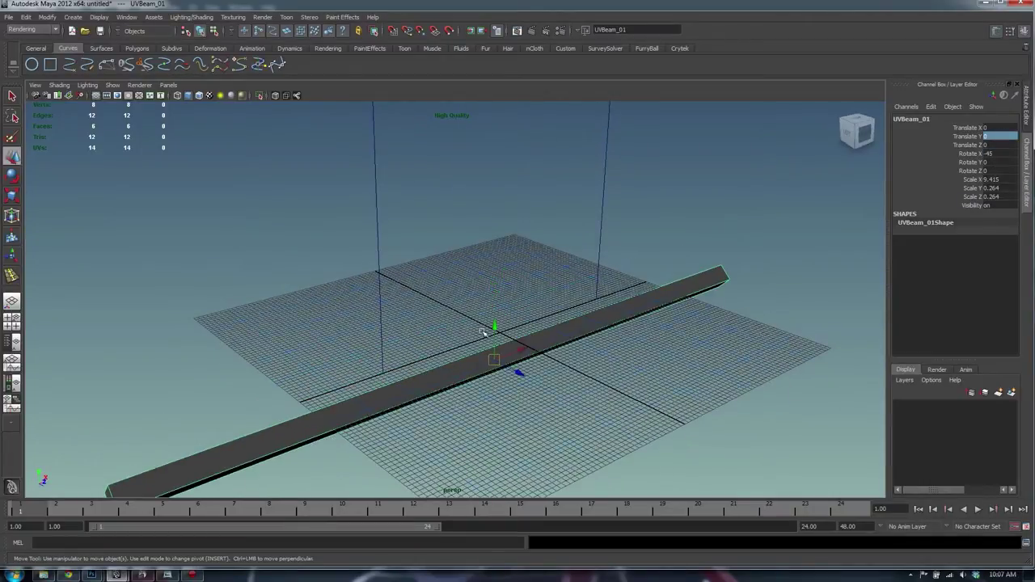
middle_drag(508, 332, 501, 334)
key(4)
mouse_move(552, 327)
alt+mouse_down()
mouse_move(596, 318)
mouse_move(499, 300)
mouse_move(288, 300)
mouse_move(379, 294)
mouse_move(594, 326)
mouse_move(597, 344)
alt+mouse_up()
key(5)
alt+middle_drag(597, 344, 530, 319)
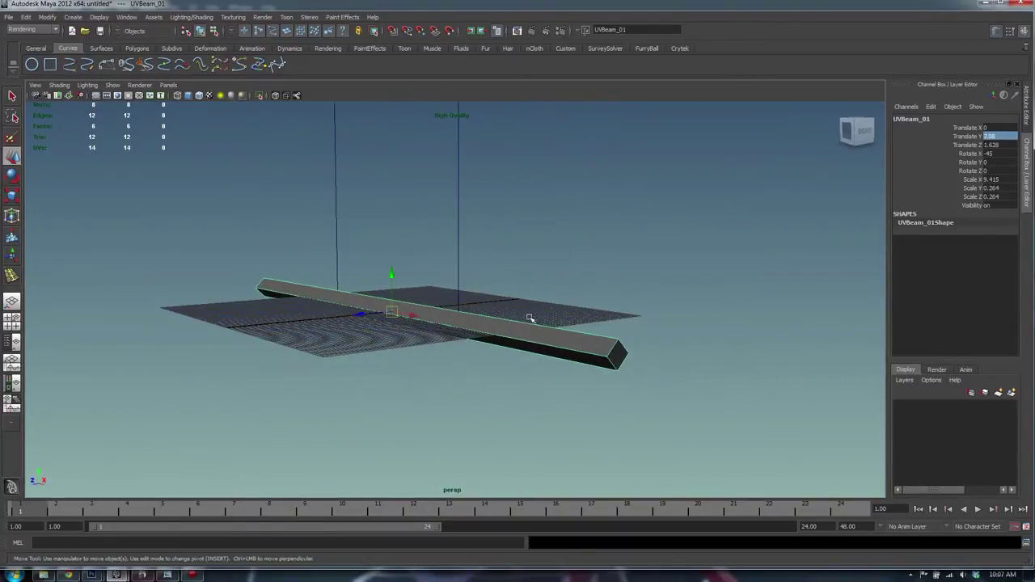
Step: Insert two edge loops close together near one end of the pole for a spearhead
shift+right_click(575, 340)
shift+right_drag(575, 341, 522, 353)
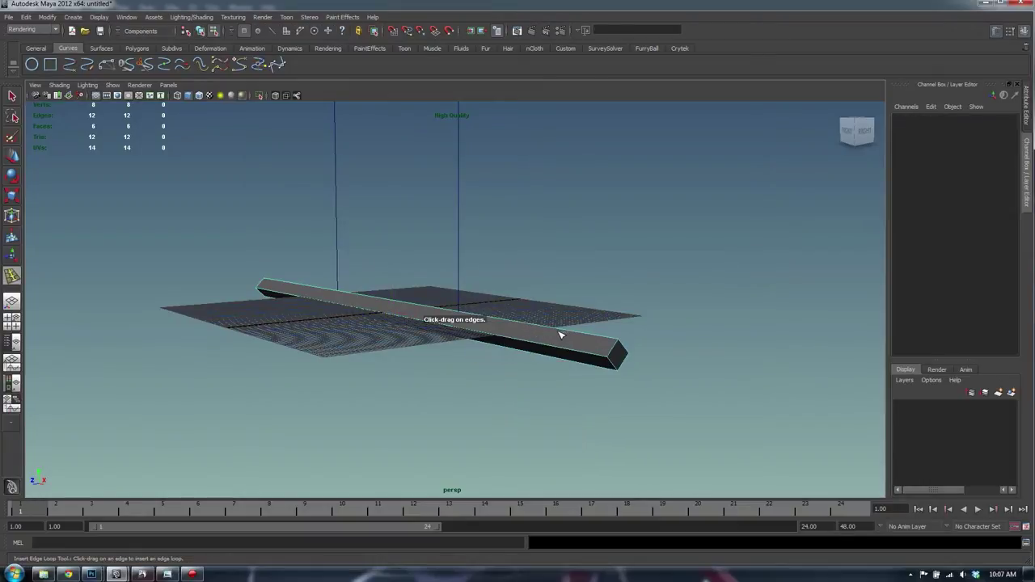
click(547, 331)
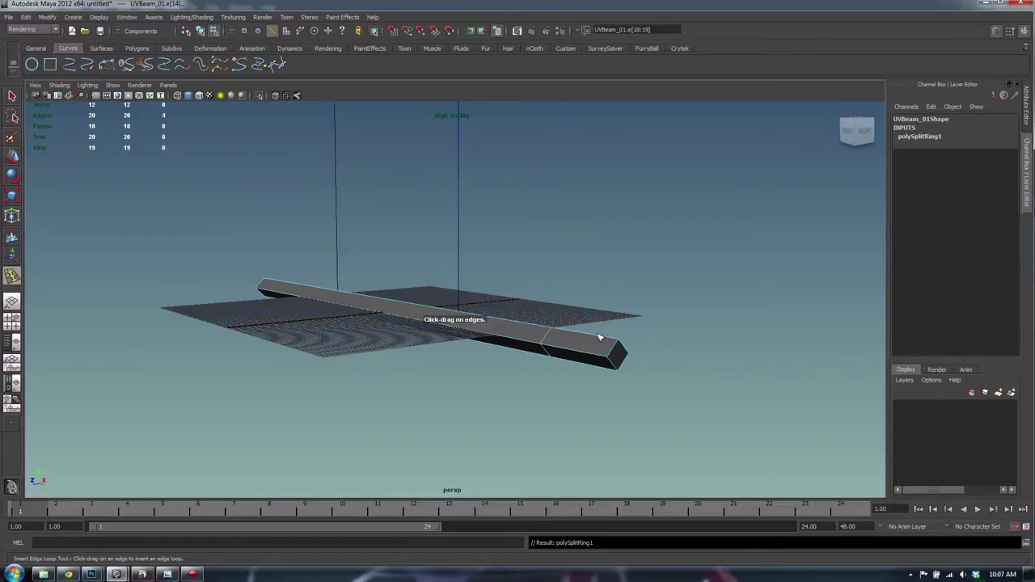
click(597, 336)
alt+drag(592, 338, 635, 345)
alt+middle_drag(636, 346, 584, 336)
alt+drag(584, 334, 668, 342)
key(w)
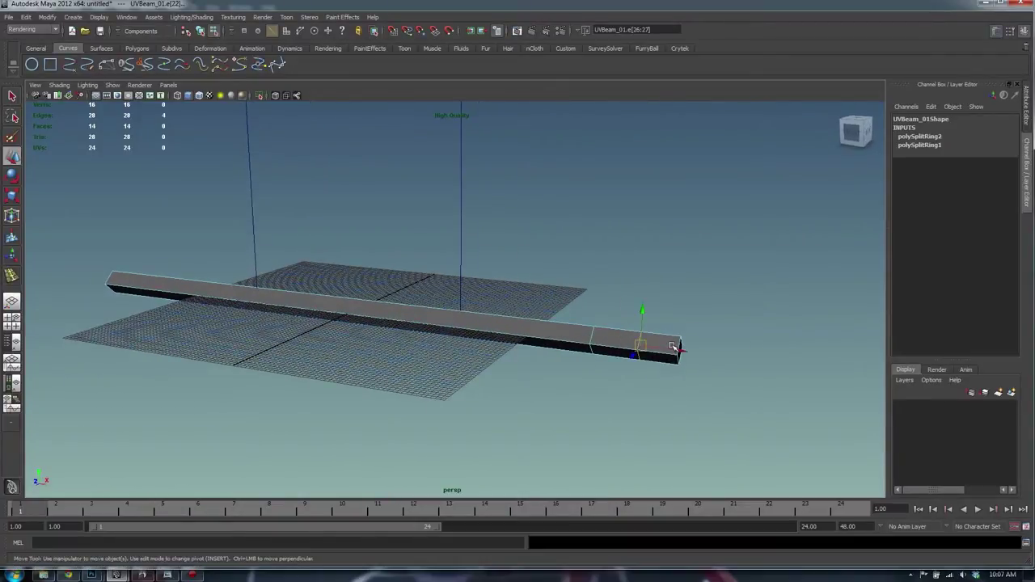
Step: Narrow the pole's end vertices and enlarge the vertex ring behind them to form a spearhead
right_drag(672, 343, 639, 341)
drag(661, 320, 716, 401)
key(r)
drag(679, 350, 643, 403)
middle_drag(642, 402, 668, 397)
Step: Examine the spearhead end-on and review the Scale tool's axis settings
alt+drag(668, 396, 565, 363)
alt+drag(361, 307, 345, 307)
key(e)
key(r)
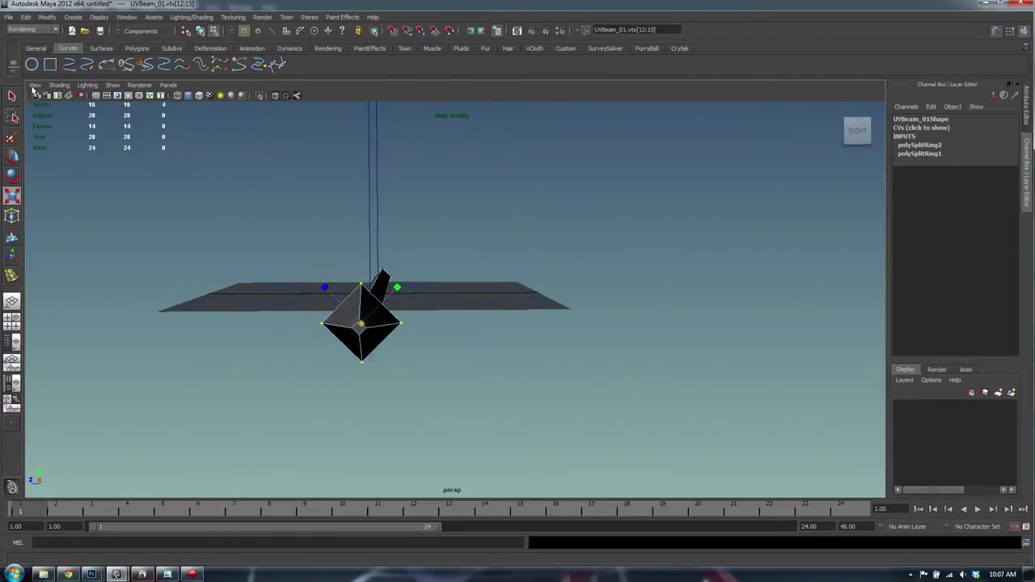
double_click(12, 197)
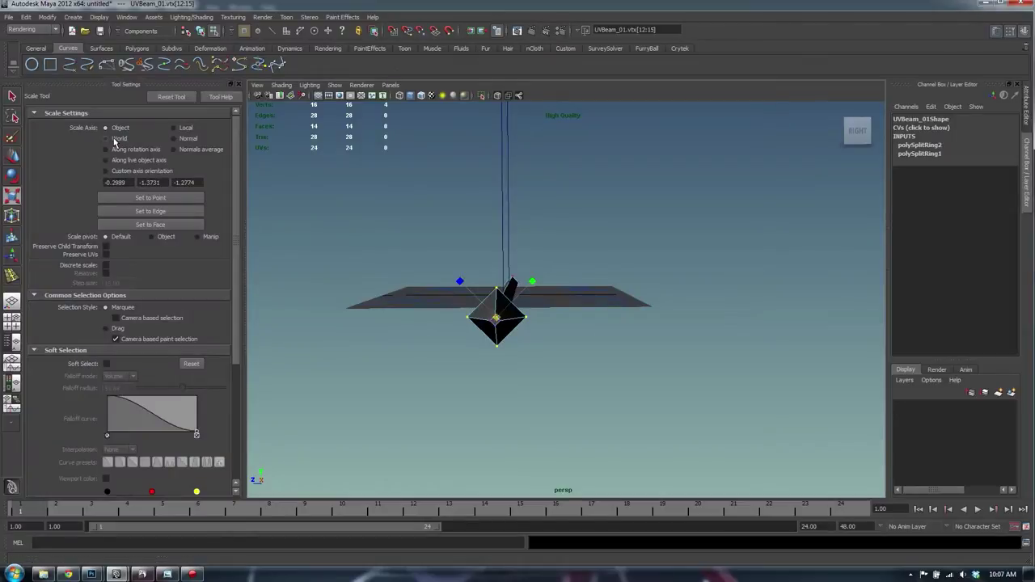
click(240, 85)
click(550, 288)
alt+drag(550, 289, 462, 318)
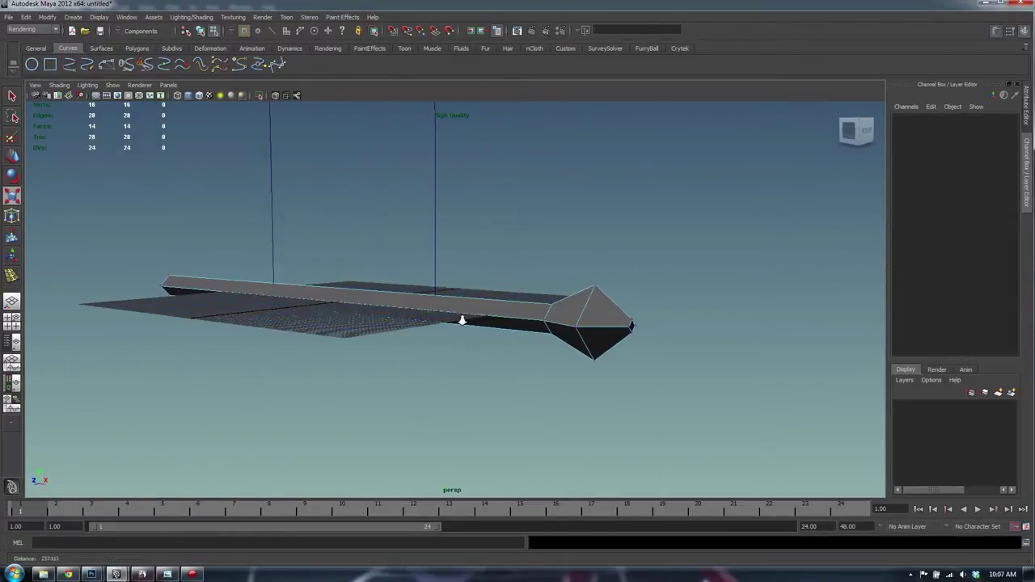
Step: Freeze the pole's transformations and delete its construction history
alt+right_drag(461, 319, 429, 315)
key(F8)
key(space)
drag(541, 314, 634, 316)
key(alt+shift+d)
click(539, 340)
click(555, 320)
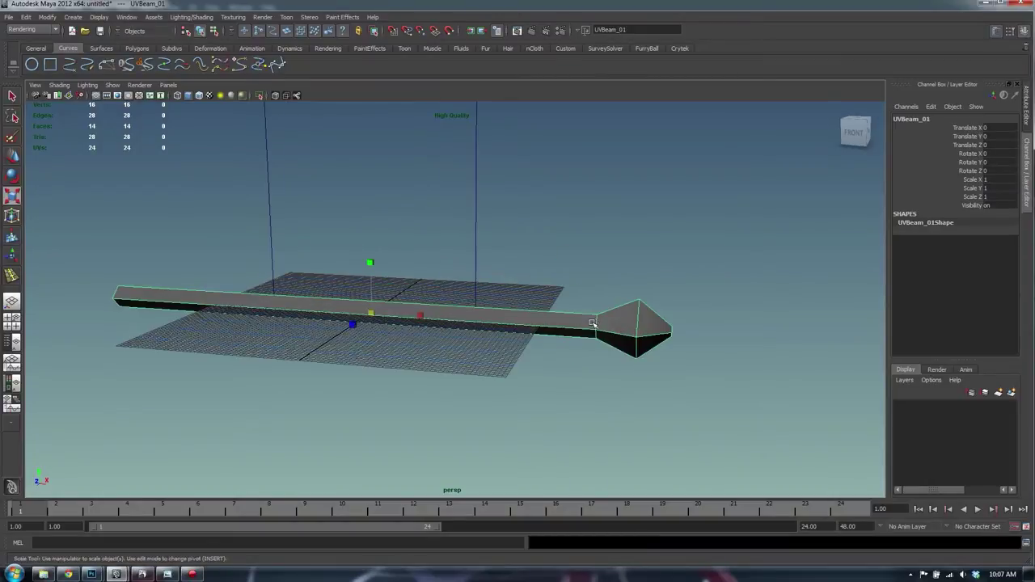
Step: Merge the four vertices at the spearhead's tip into a single point
key(F8)
drag(645, 387, 621, 287)
alt+drag(621, 323, 481, 319)
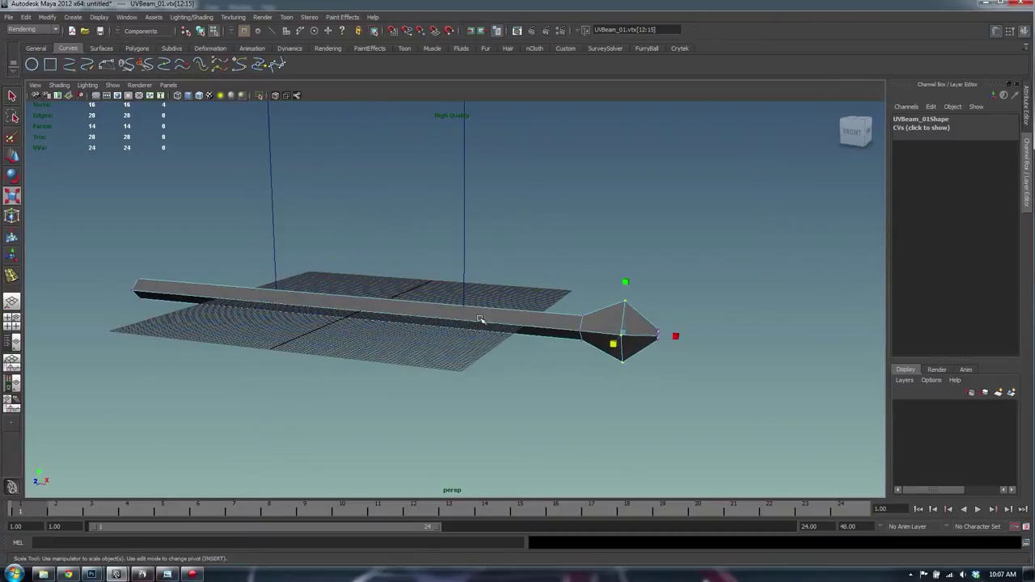
key(w)
drag(696, 339, 473, 277)
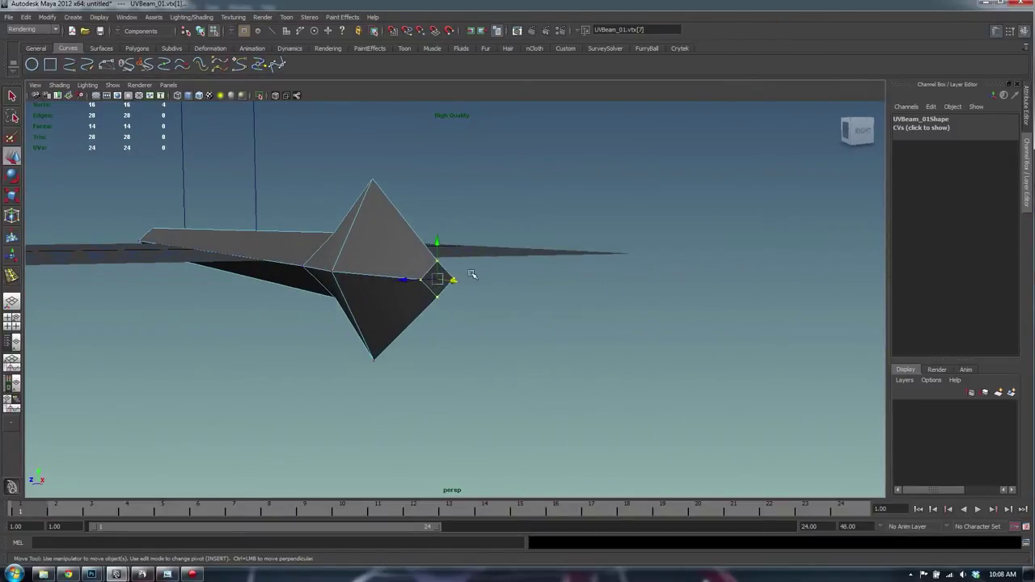
shift+right_click(411, 255)
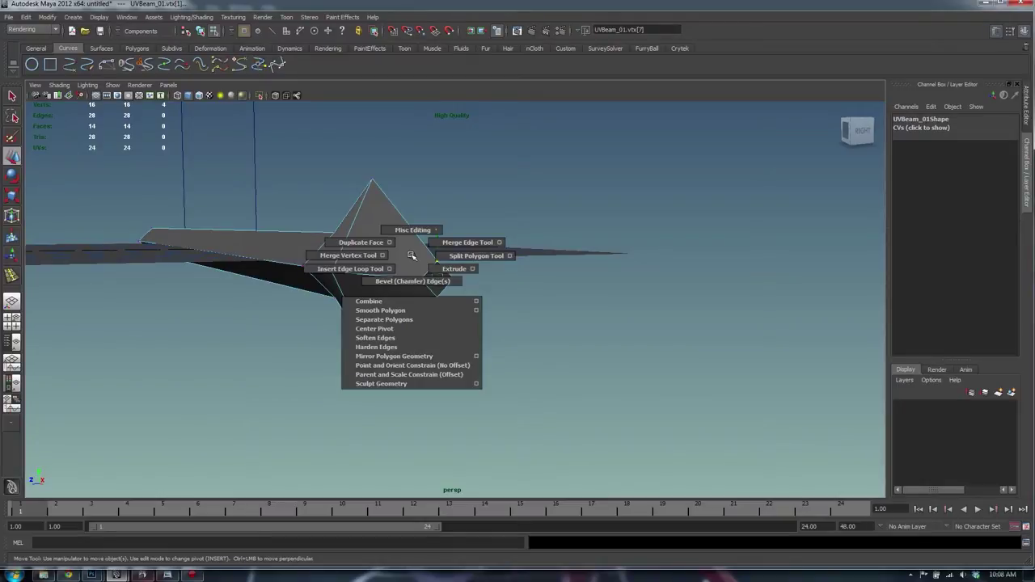
click(348, 256)
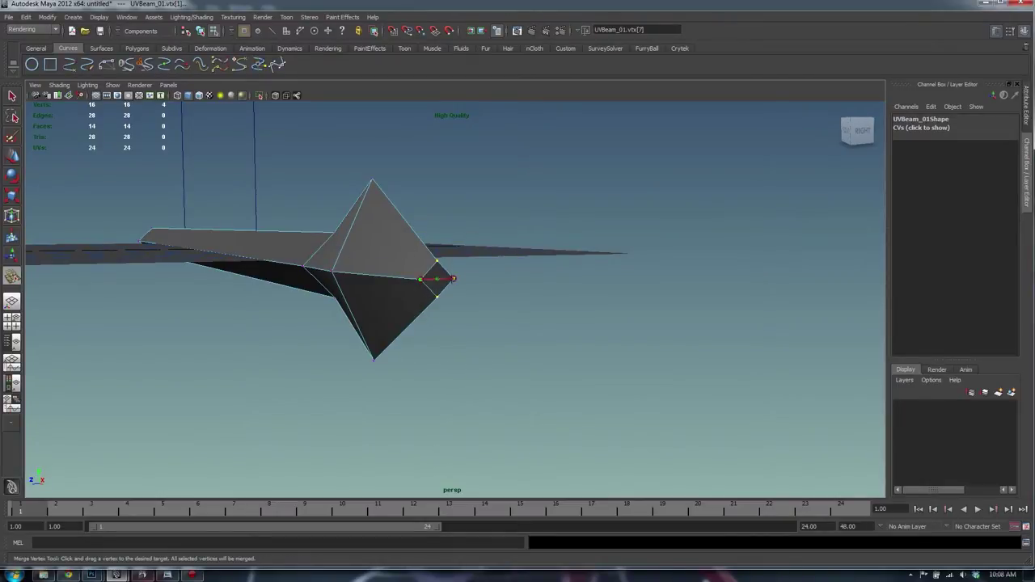
drag(454, 279, 454, 279)
alt+drag(588, 328, 535, 270)
key(w)
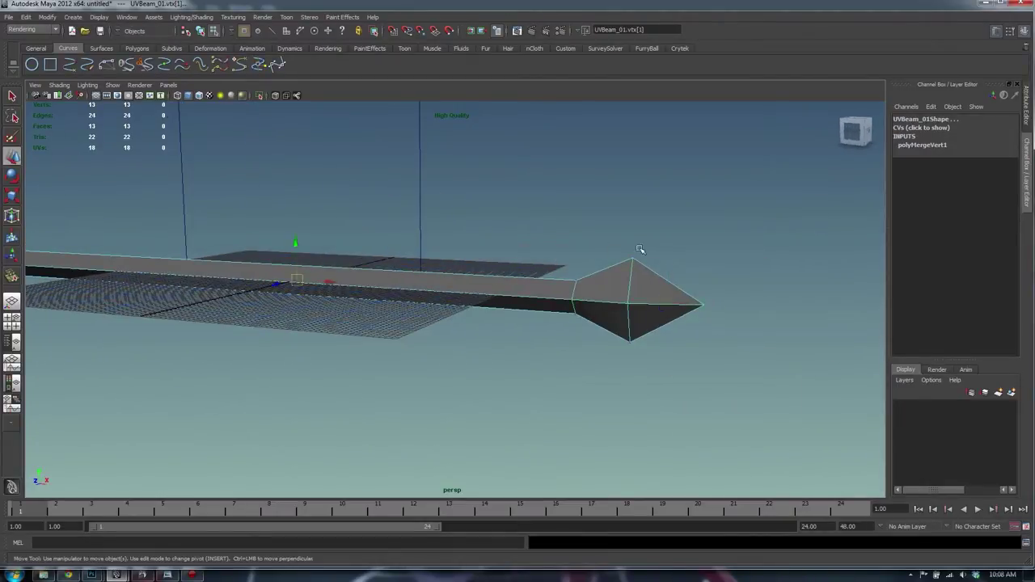
Step: Lengthen the spearhead by moving its tip vertex and widest vertex ring outward along X
key(F8)
alt+drag(635, 282, 597, 259)
alt+drag(526, 261, 554, 271)
key(F8)
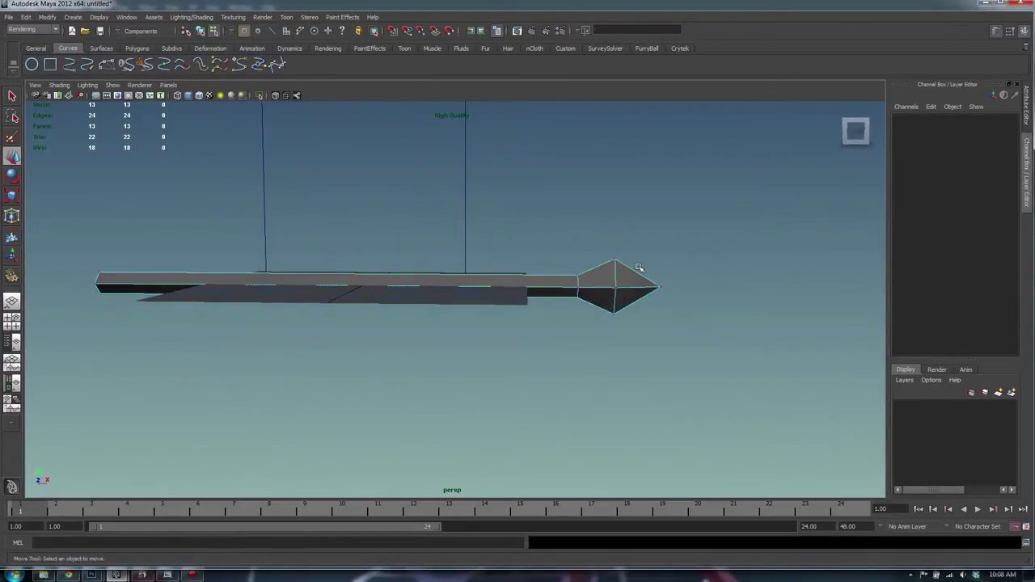
drag(637, 263, 684, 324)
drag(684, 287, 693, 288)
drag(710, 234, 606, 332)
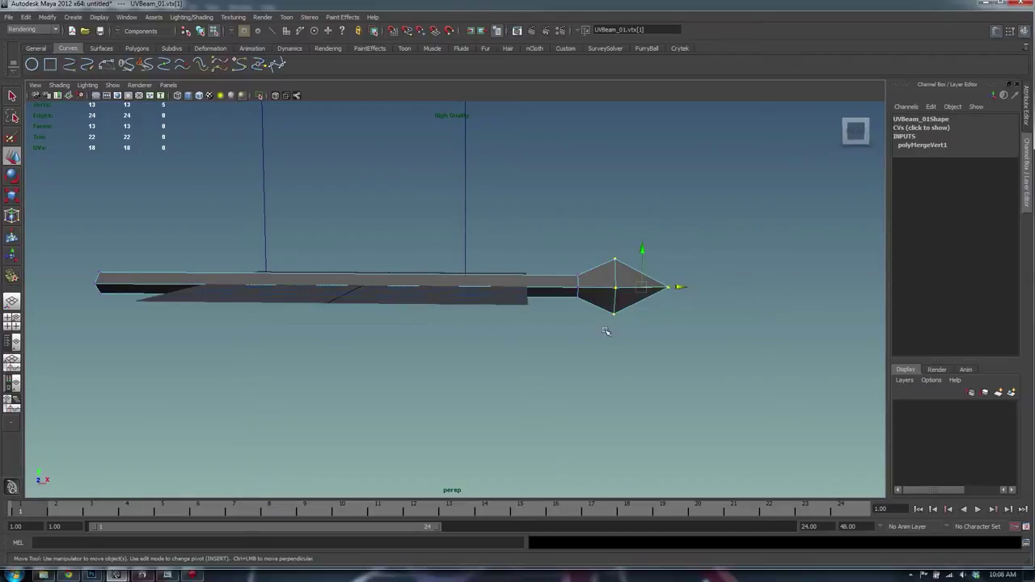
drag(677, 286, 690, 286)
drag(705, 238, 558, 318)
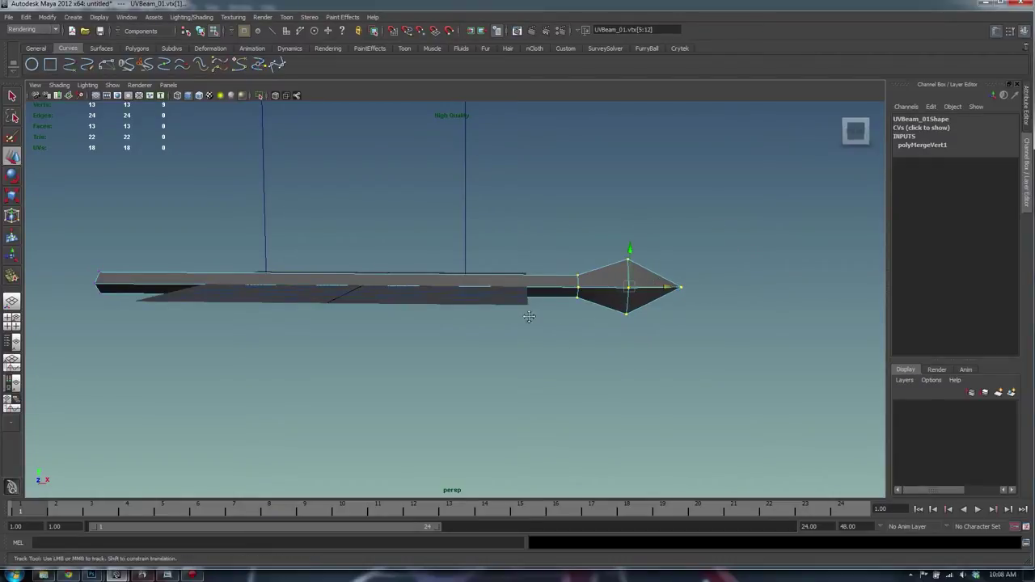
Step: Delete the end face at the pole's blunt end
alt+middle_drag(528, 318, 616, 340)
alt+drag(162, 291, 263, 301)
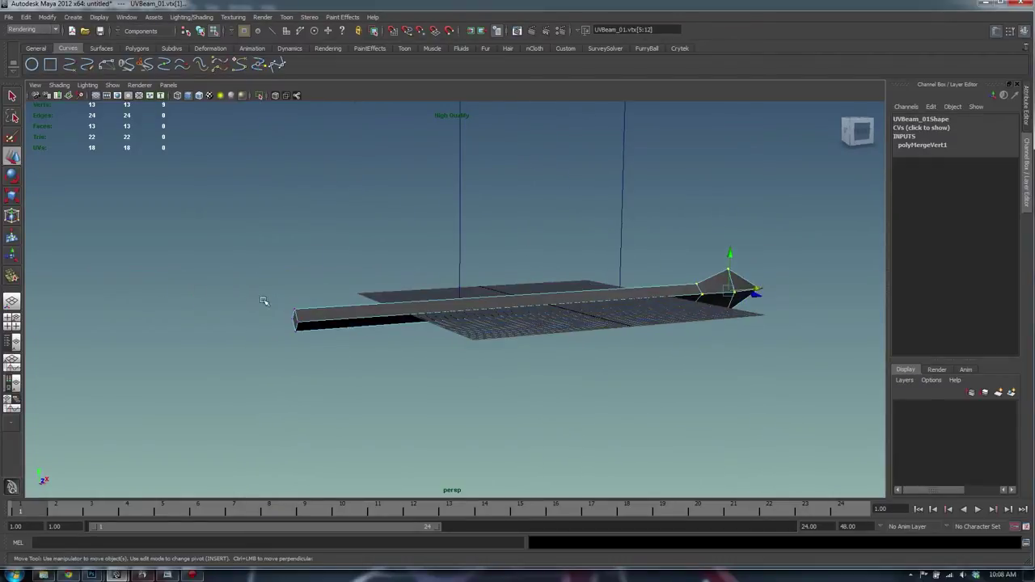
right_drag(296, 320, 280, 341)
click(296, 321)
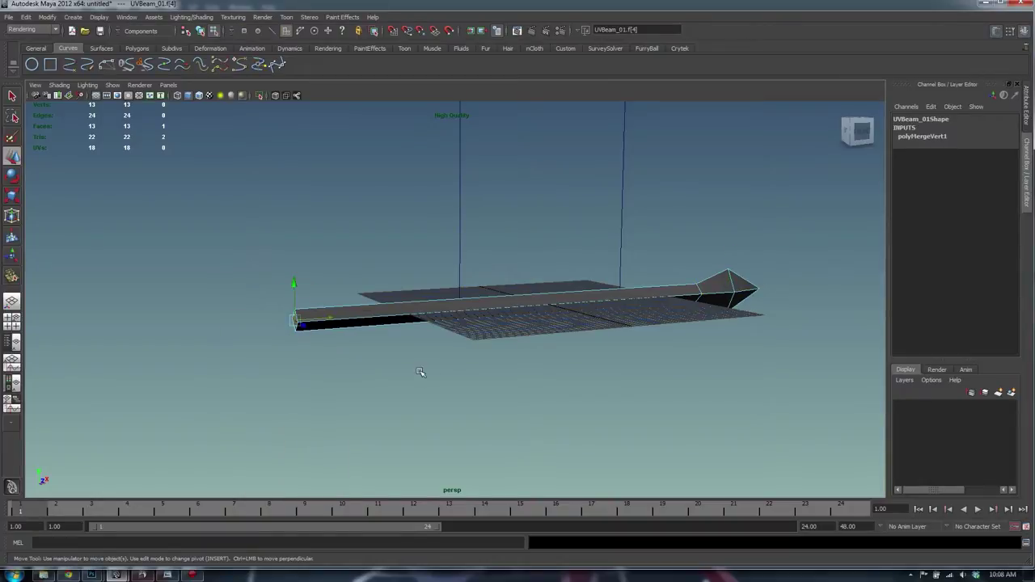
key(Delete)
alt+drag(319, 339, 294, 330)
Step: Extend the pole by moving the blunt end's vertices outward along X
right_drag(291, 305, 246, 304)
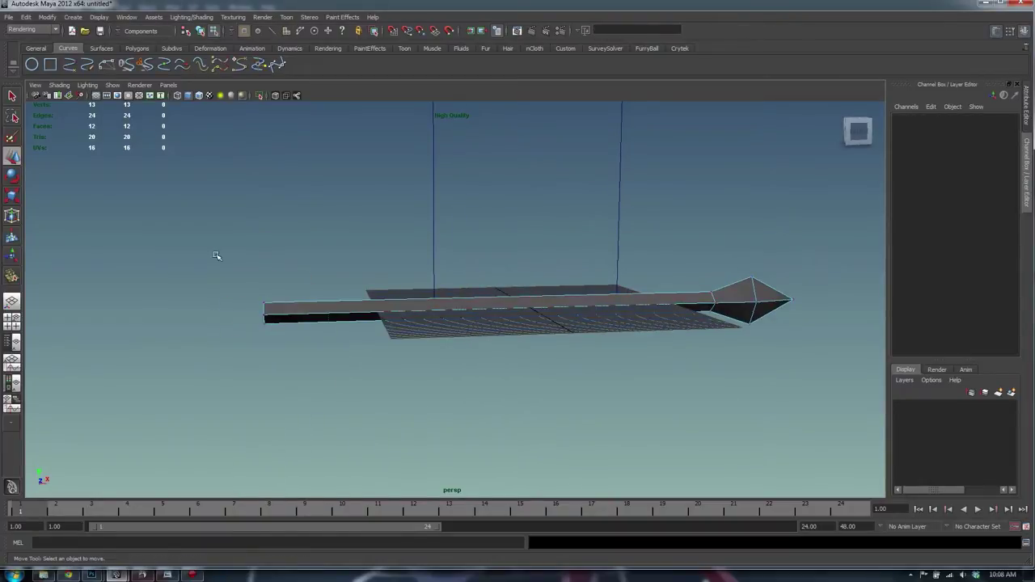
drag(217, 255, 296, 355)
drag(300, 313, 184, 315)
alt+drag(388, 288, 337, 251)
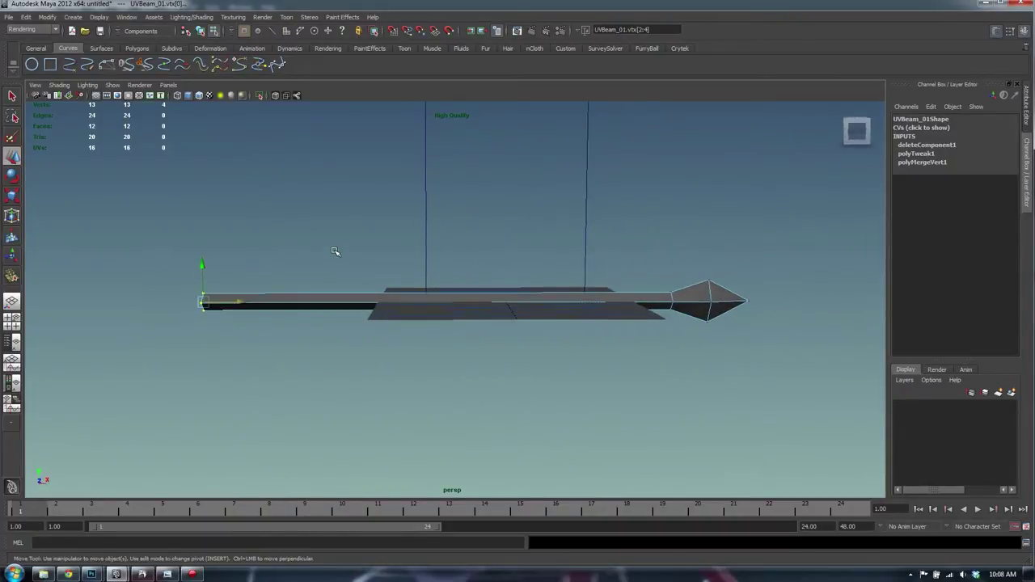
Step: Return to object mode and move the whole pole about 20.954 units along X toward the spearhead side
alt+middle_drag(301, 245, 298, 275)
alt+right_drag(299, 275, 304, 246)
key(F8)
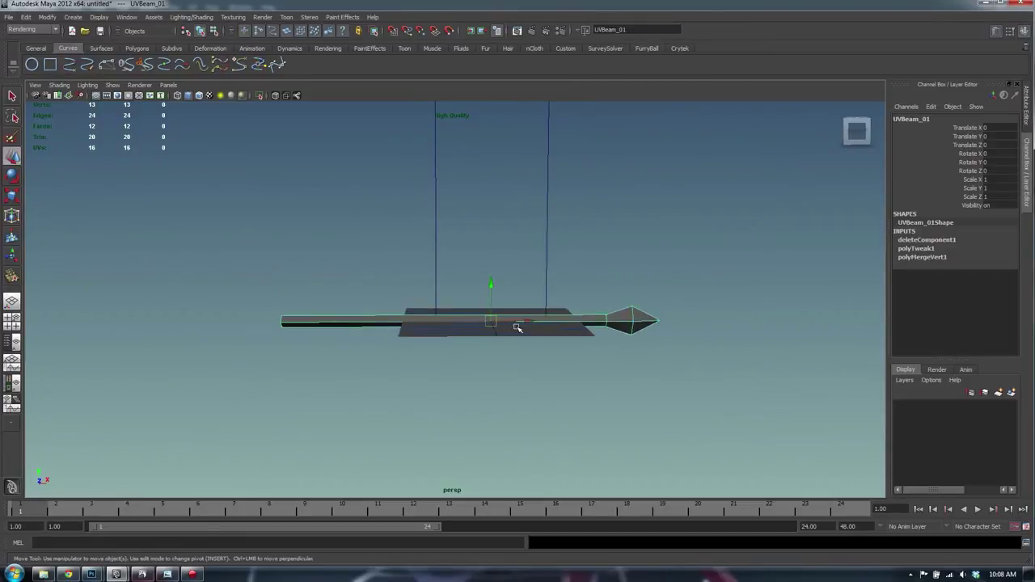
drag(526, 322, 565, 318)
click(696, 356)
click(638, 317)
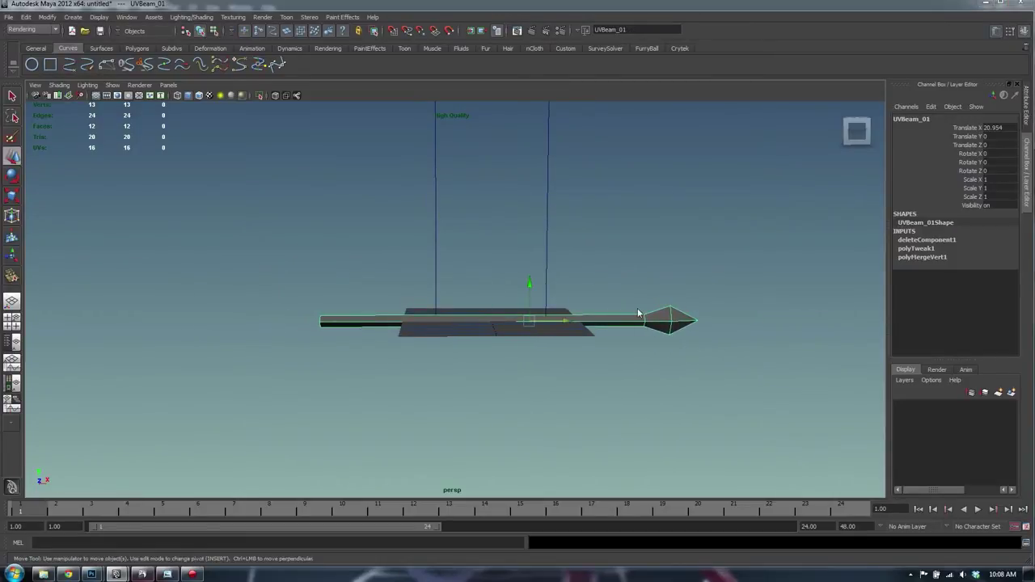
Step: Check the banner sketch in Photoshop, return to Maya and begin saving the scene in the Clth_Decor folder of Sta_Silverwood_CityPack_01
key(alt+Tab)
key(alt+Tab)
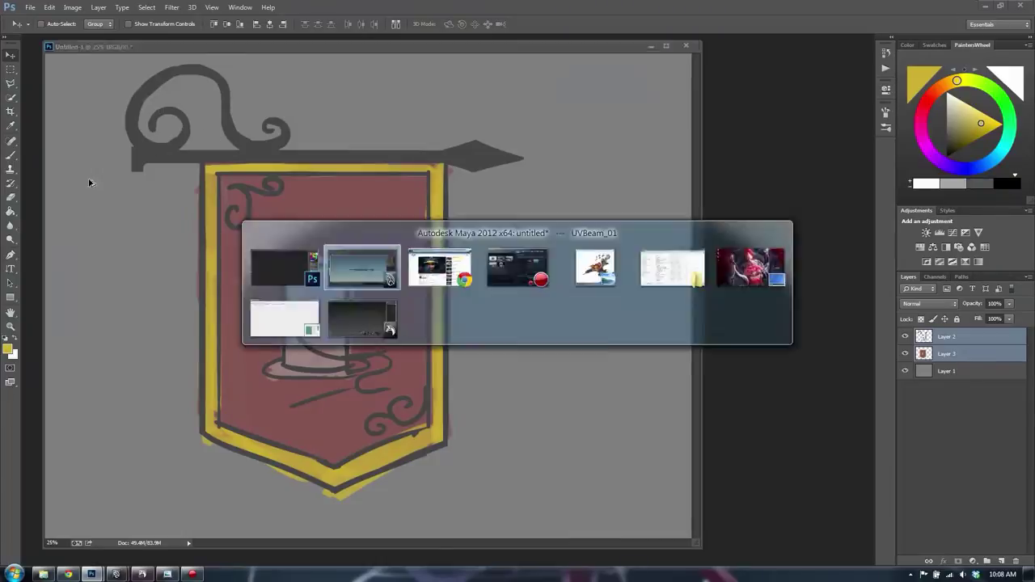
key(ctrl+s)
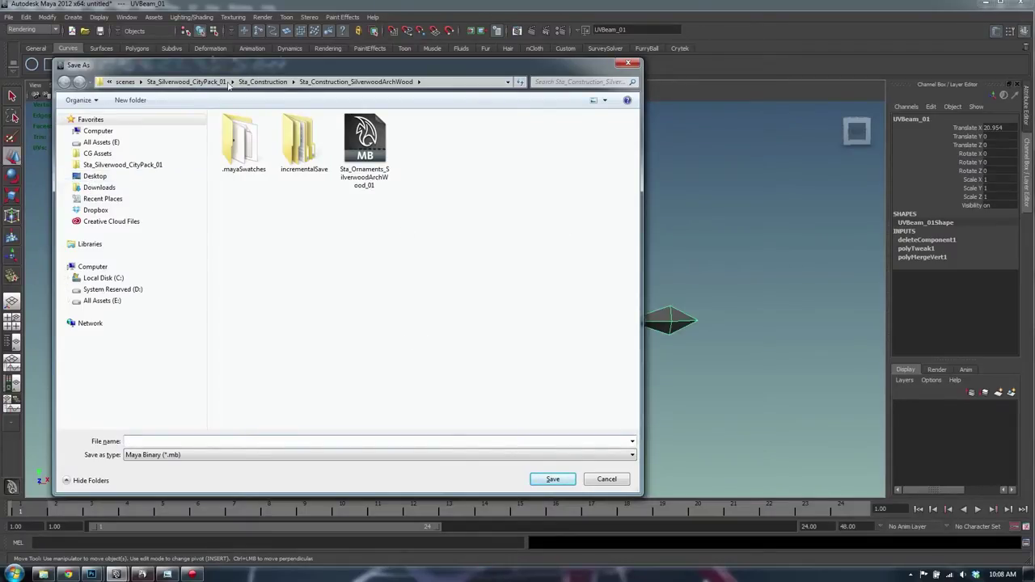
click(227, 83)
double_click(248, 135)
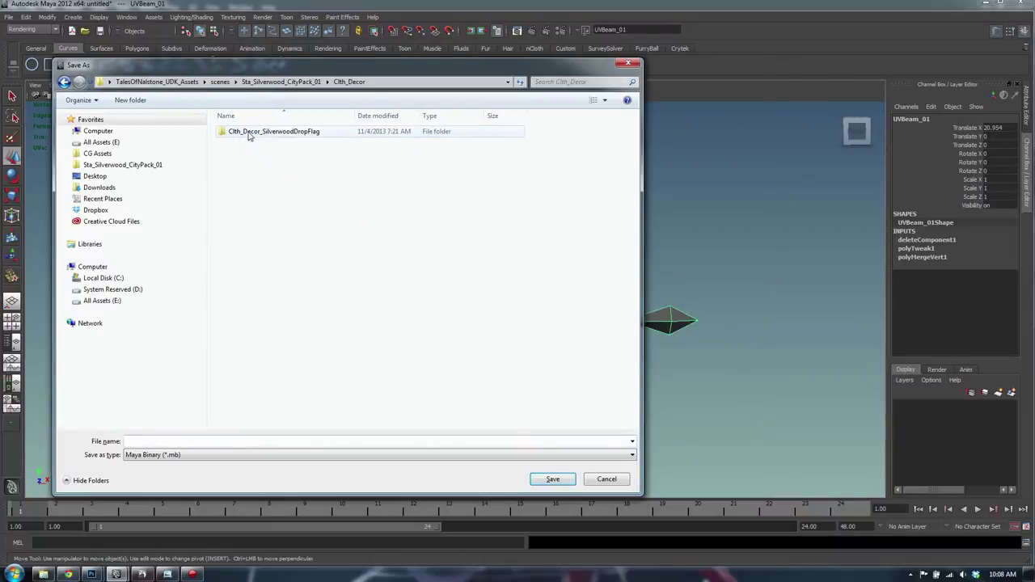
click(301, 135)
Step: Browse Windows Explorer to the Clth_Decor_SilverwoodDropFlag folder inside Sta_Silverwood_CityPack_01's Clth_Decor folder
key(alt+Tab)
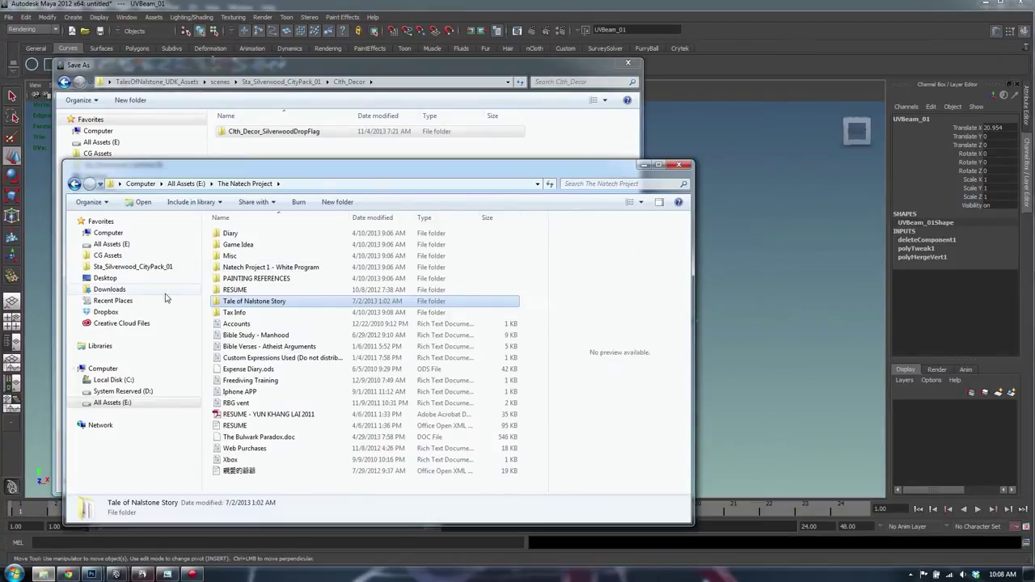
click(134, 279)
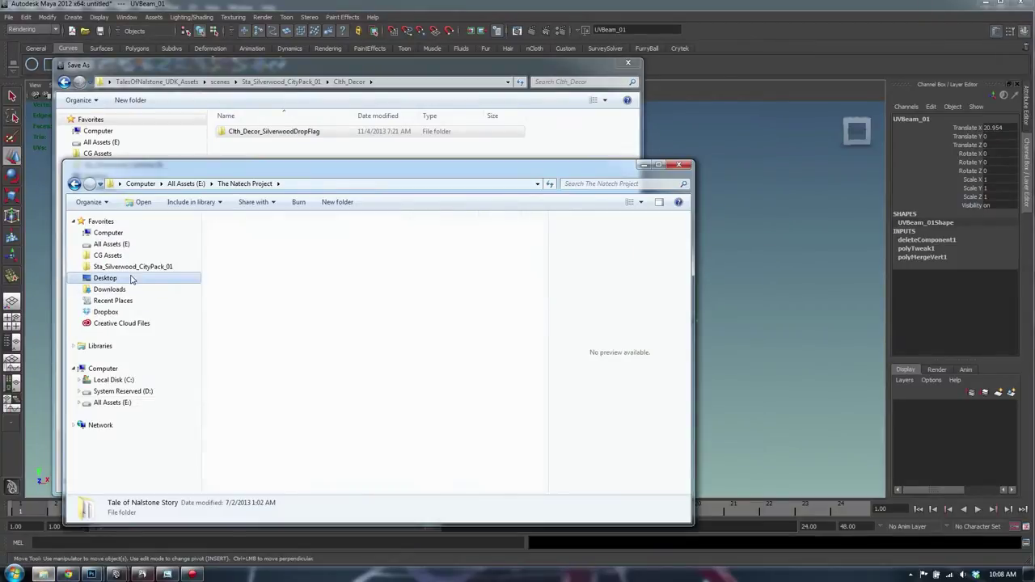
click(121, 267)
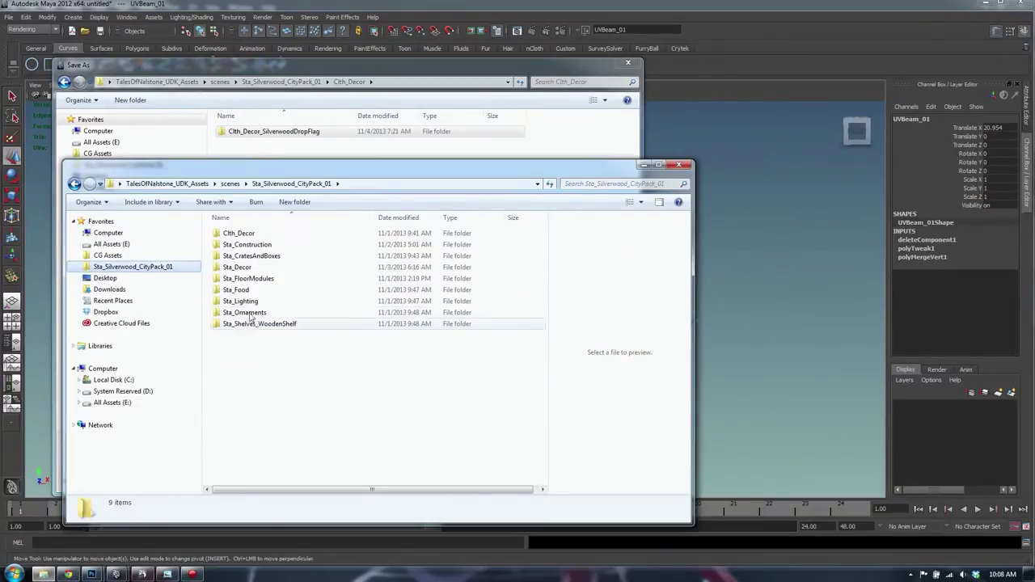
double_click(252, 234)
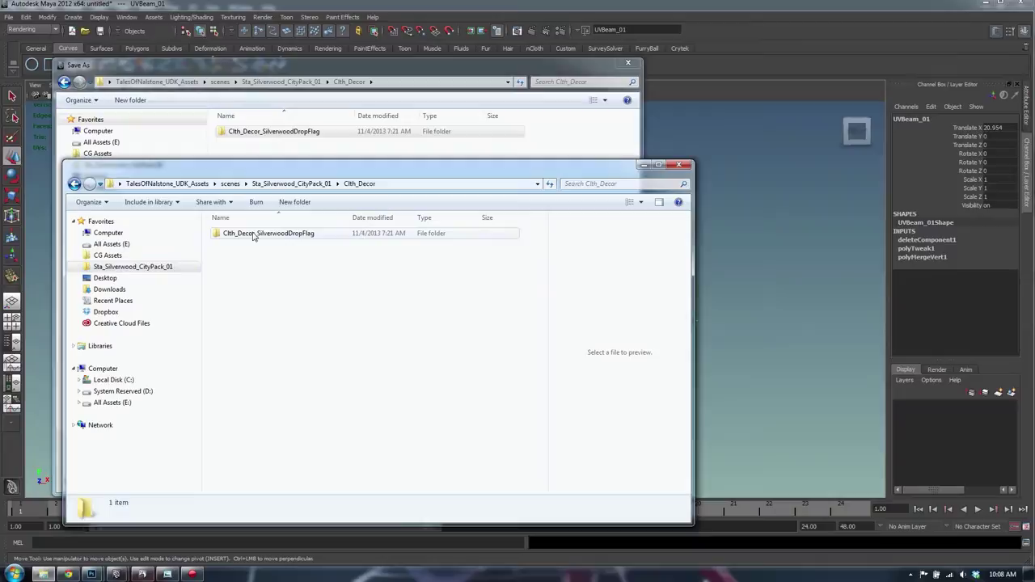
double_click(294, 234)
Step: Save the scene as Clth_Decor_SilverwoodDropFlag_01 in the Clth_Decor_SilverwoodDropFlag folder, reusing the folder's copied name
click(289, 133)
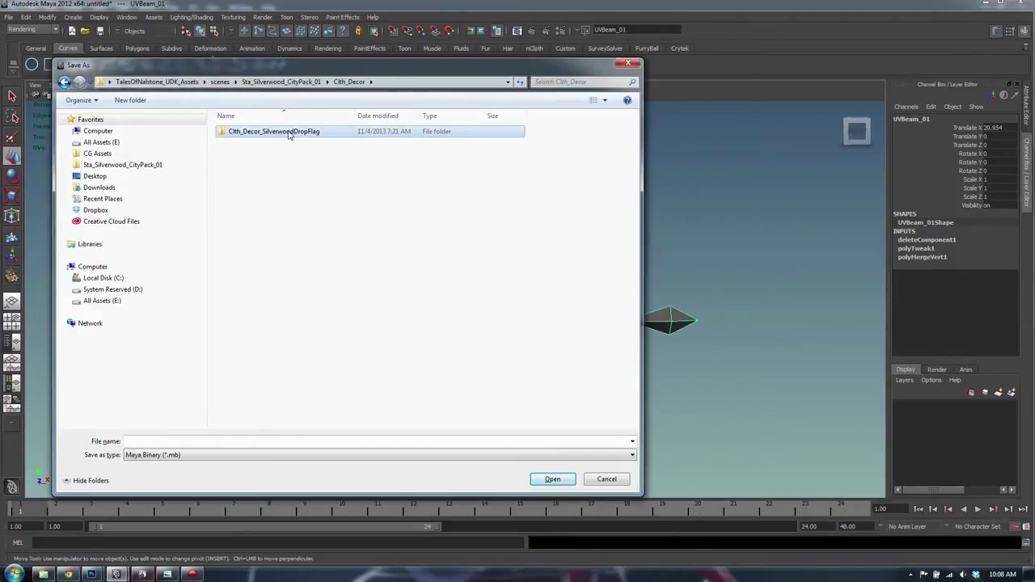
click(289, 136)
key(ctrl+c)
click(301, 167)
double_click(296, 136)
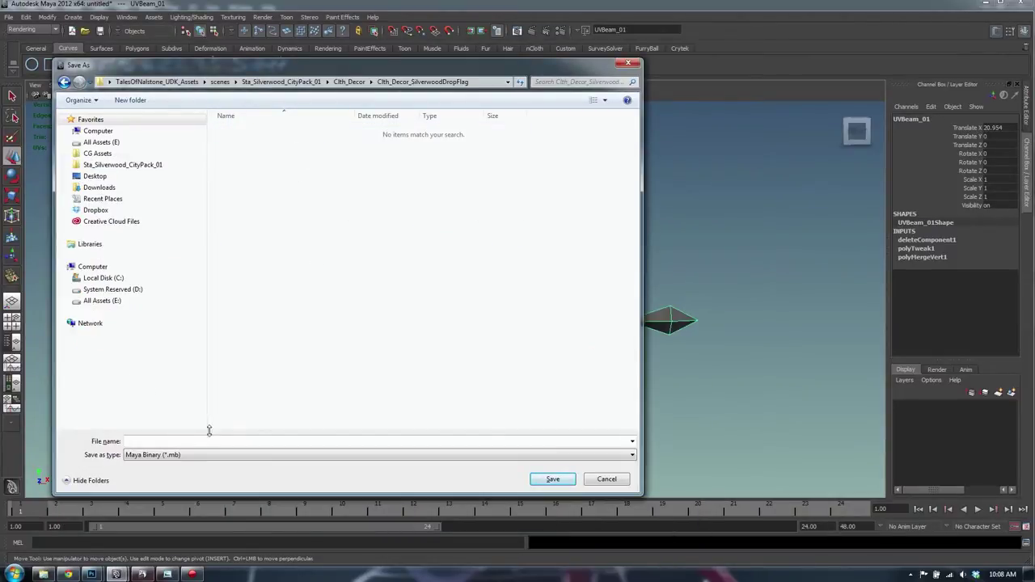
click(185, 443)
key(ctrl+v)
text(_01)
key(Return)
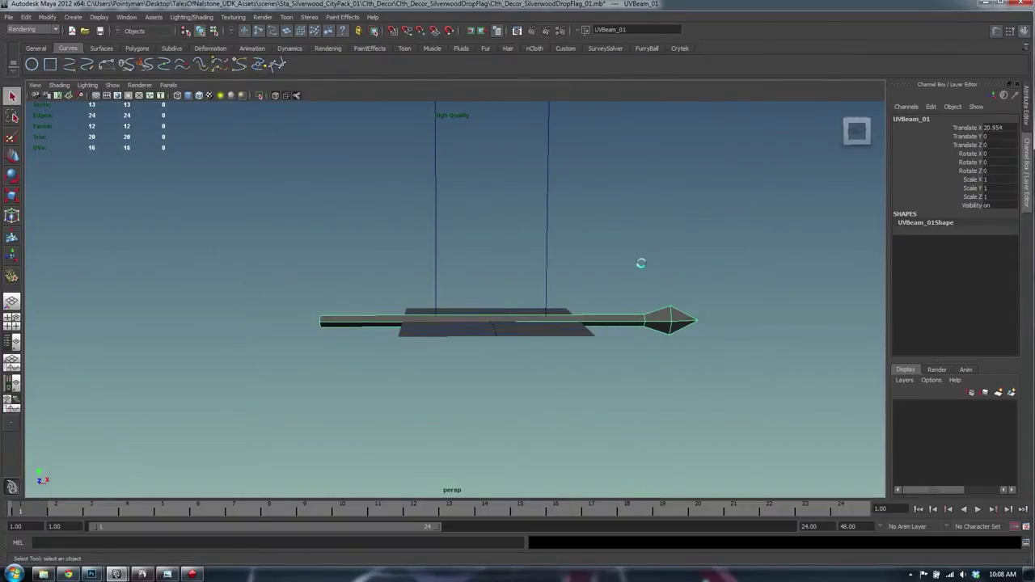
Step: View the Neo-Balrock2 picture in Windows Photo Viewer and return to the Maya scene
alt+drag(634, 253, 587, 354)
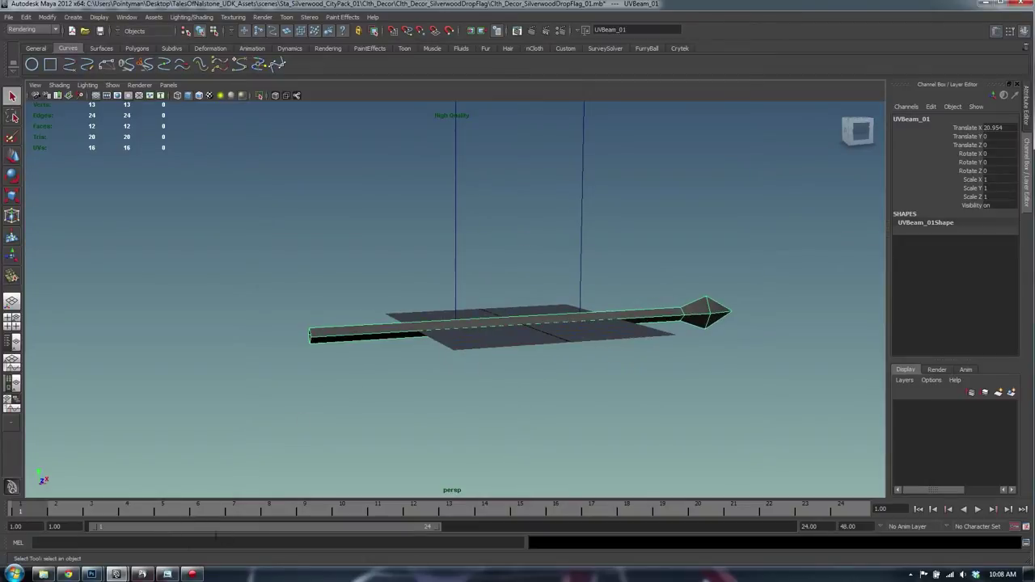
click(167, 574)
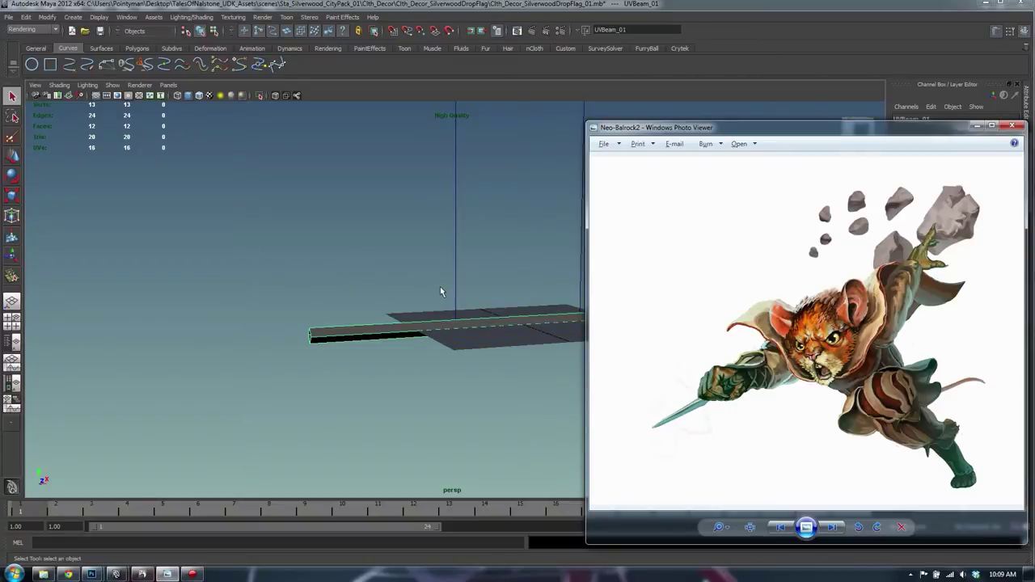
alt+middle_drag(441, 290, 383, 297)
key(alt+Tab)
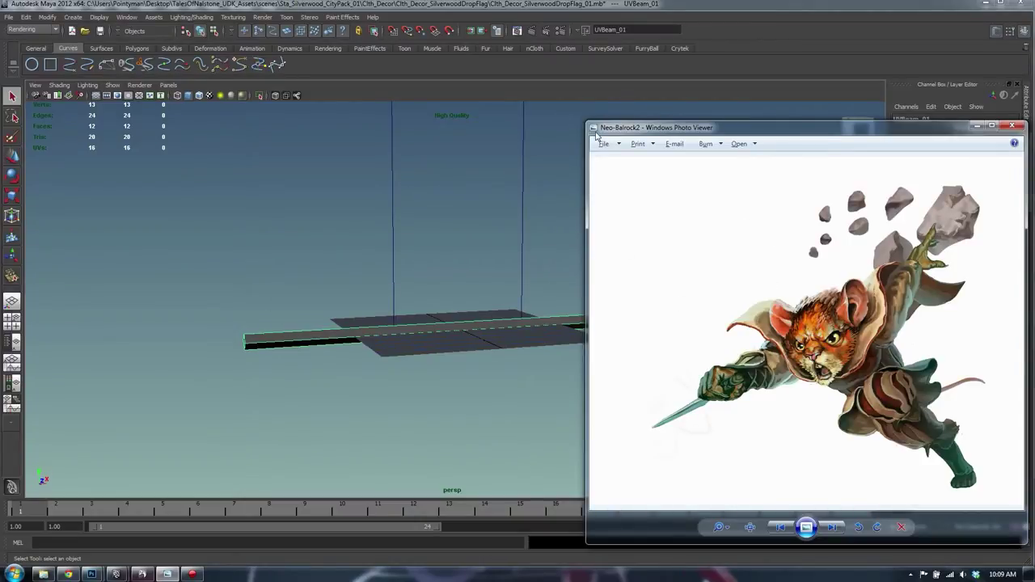
key(alt+Tab)
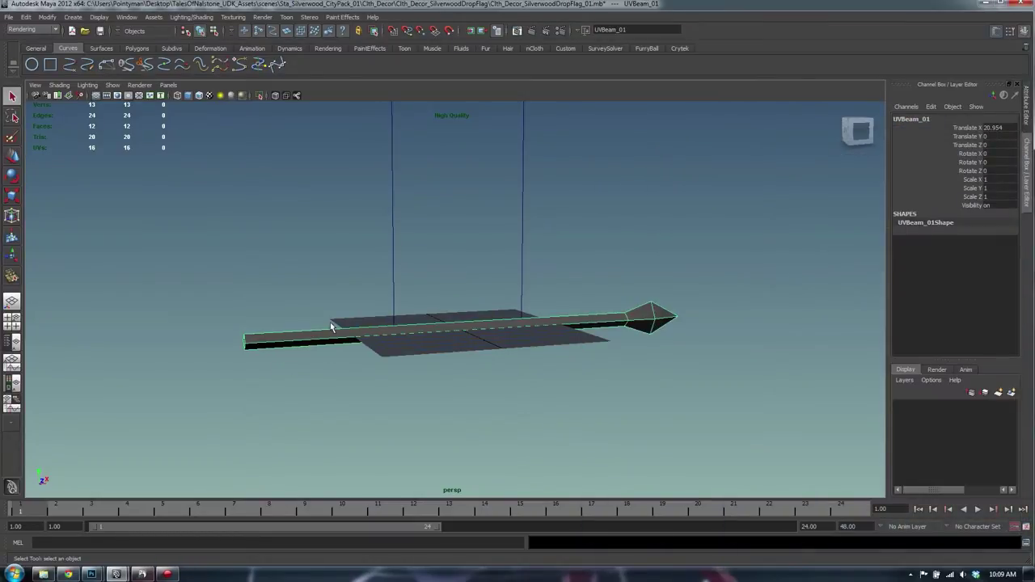
Step: Narrow the whole pole along Z to a scale of 0.696
alt+right_drag(330, 322, 587, 319)
alt+drag(587, 319, 673, 311)
key(r)
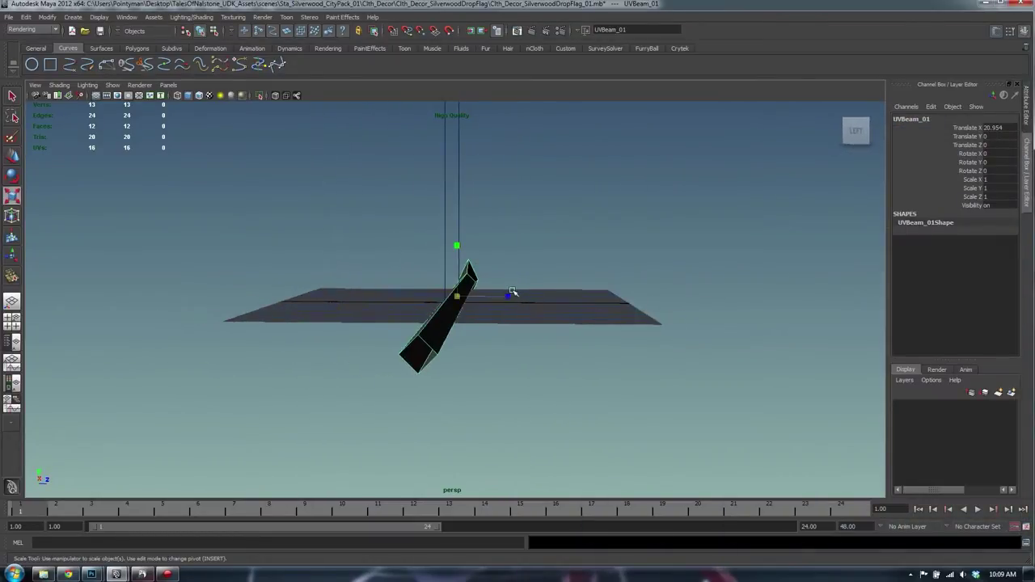
drag(510, 292, 468, 286)
alt+right_drag(467, 286, 451, 278)
Step: Insert two edge loops around the pole near its blunt end
key(F8)
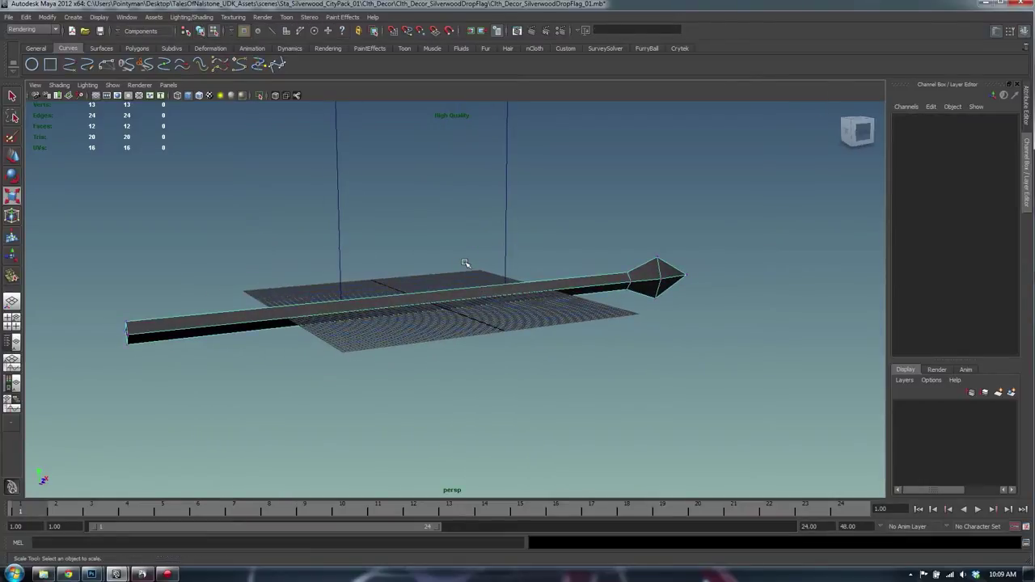
alt+drag(434, 277, 199, 264)
shift+right_click(184, 296)
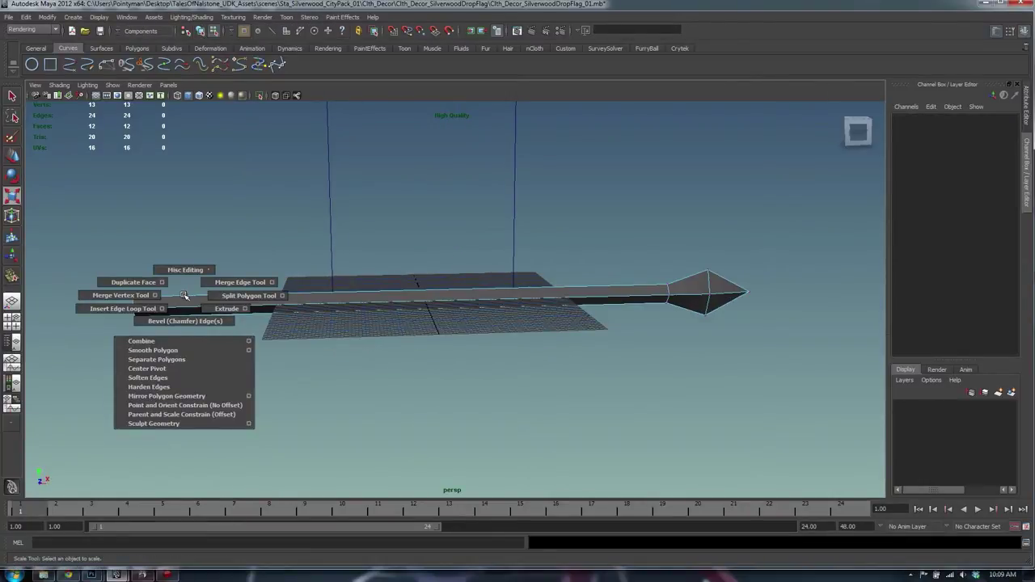
click(160, 308)
click(164, 302)
alt+middle_drag(164, 301, 366, 287)
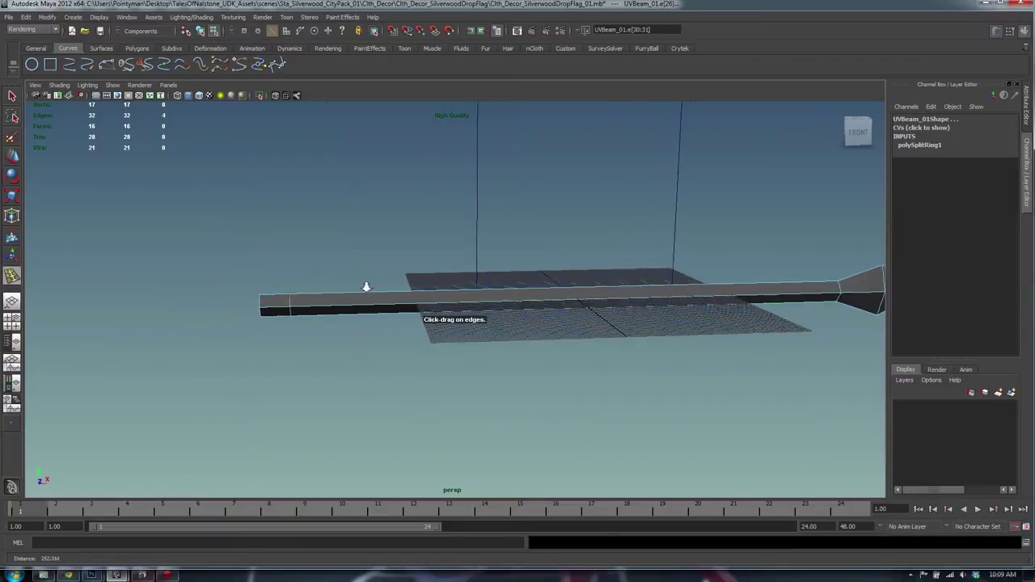
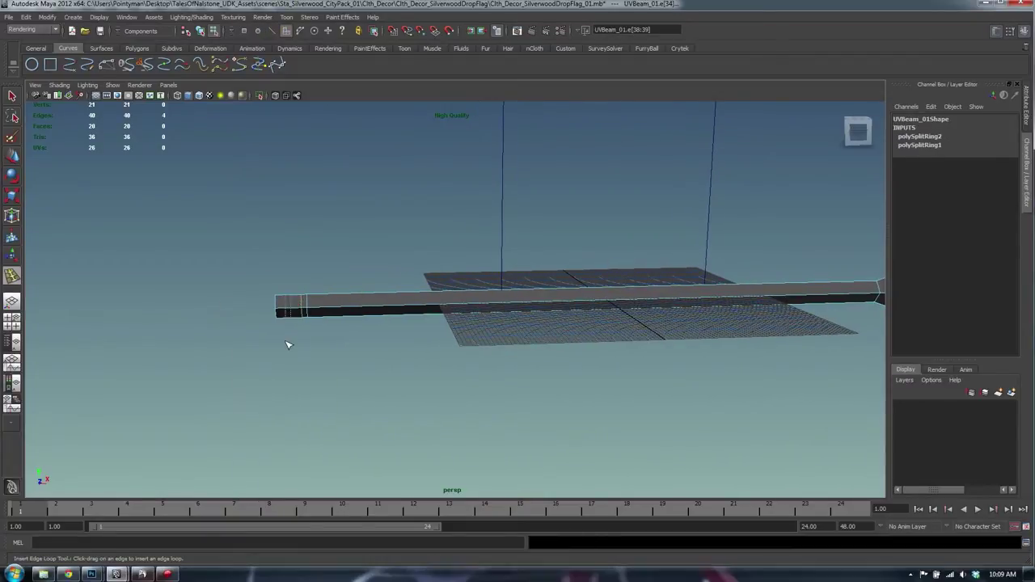
middle_drag(379, 245, 384, 247)
Step: Enlarge the section at the pole's blunt end into a thicker rectangular block and return to object mode
alt+drag(384, 247, 287, 232)
alt+drag(335, 256, 333, 264)
right_drag(312, 294, 286, 293)
drag(296, 277, 426, 272)
key(w)
click(361, 261)
alt+right_drag(426, 272, 364, 270)
click(366, 270)
click(347, 288)
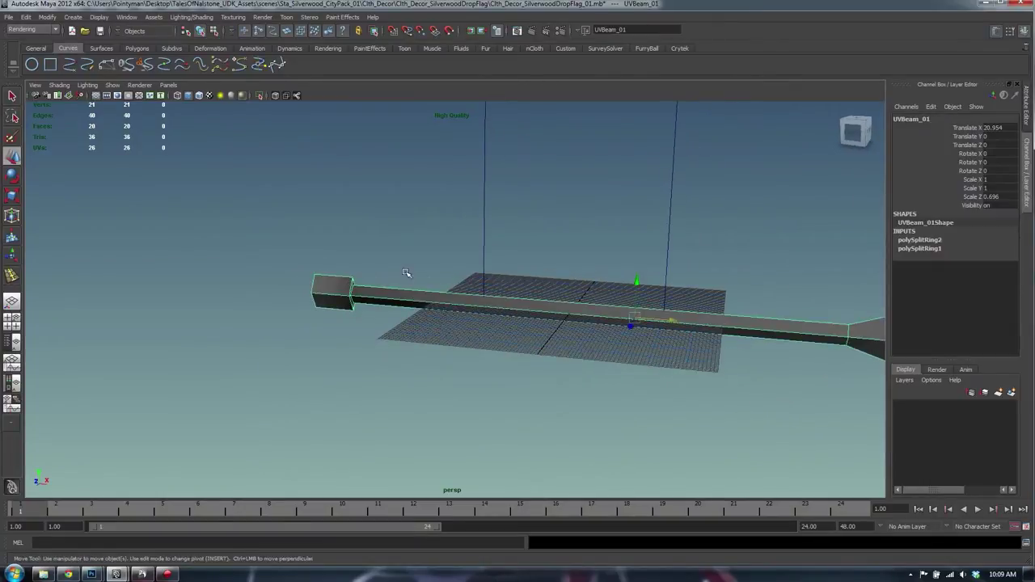
Step: Try softened edges on the pole, but give all its edges a hard, faceted shading
alt+drag(406, 274, 465, 270)
shift+right_drag(402, 299, 380, 380)
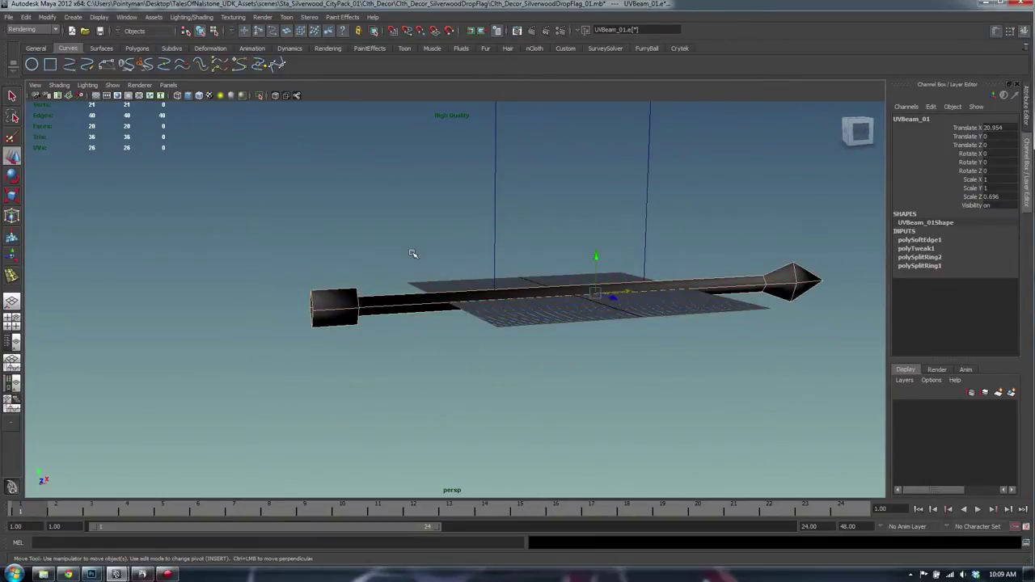
shift+right_drag(380, 312, 365, 399)
click(400, 239)
mouse_move(477, 247)
alt+mouse_down()
mouse_move(399, 253)
mouse_move(520, 251)
mouse_move(462, 257)
alt+mouse_up()
alt+right_drag(463, 256, 465, 258)
Step: Delete the pole's construction history and save the scene
click(358, 300)
drag(939, 240, 929, 277)
click(386, 270)
click(372, 312)
key(alt+shift+d)
click(420, 247)
click(441, 297)
key(q)
key(ctrl+s)
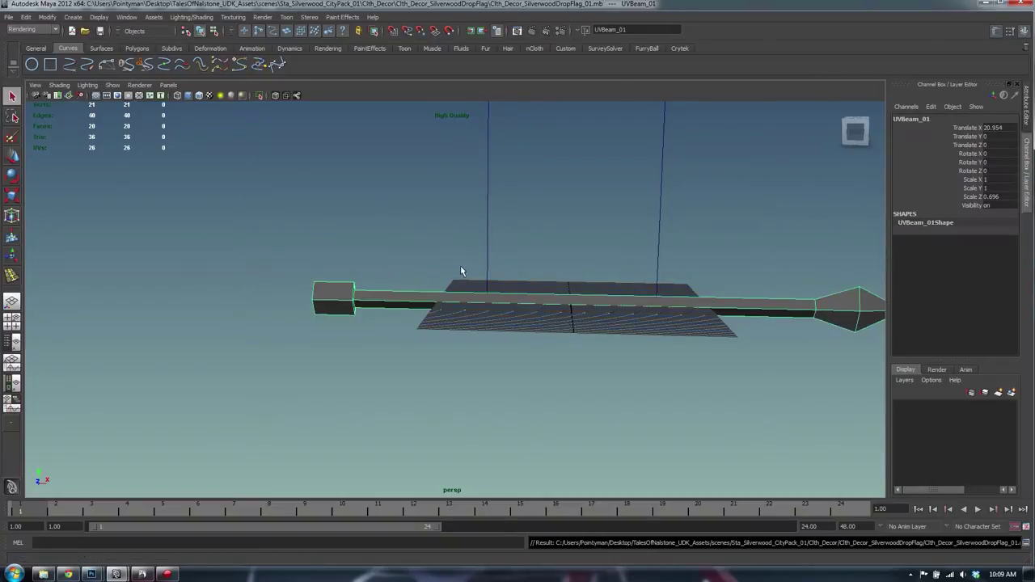
Step: Raise the whole pole along Y to just below the upper edge of the blue rectangular guide curve and deselect it
alt+drag(458, 271, 476, 271)
alt+right_drag(475, 271, 396, 273)
key(w)
drag(595, 265, 601, 63)
alt+middle_drag(641, 231, 642, 299)
alt+right_drag(641, 299, 587, 226)
alt+middle_drag(586, 223, 582, 255)
drag(555, 237, 553, 216)
click(377, 155)
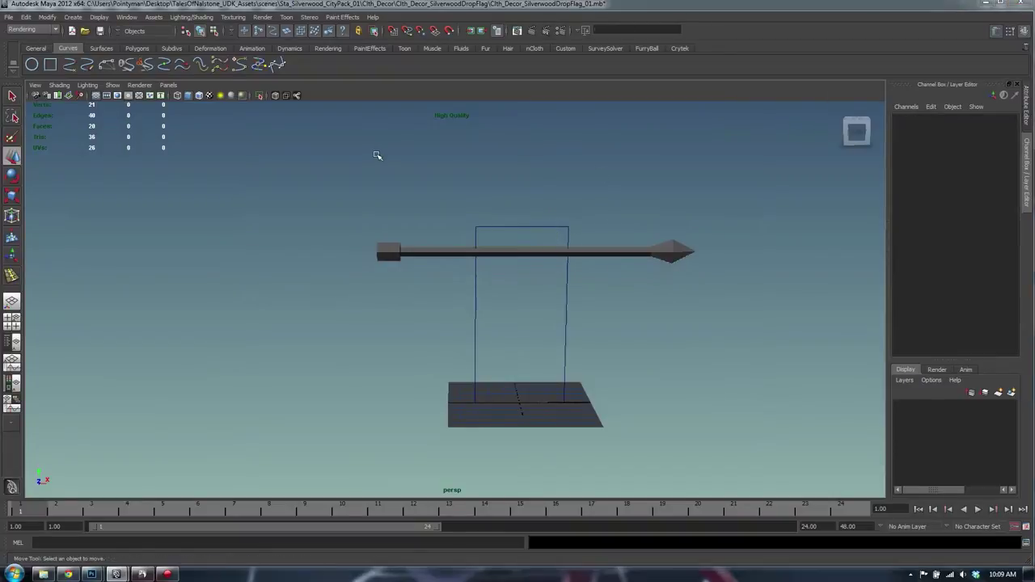
Step: Examine the scroll ornament above the pole in the Photoshop sketch and return to Maya
key(alt+Tab)
key(alt+Tab)
key(alt+Tab)
key(alt+Tab)
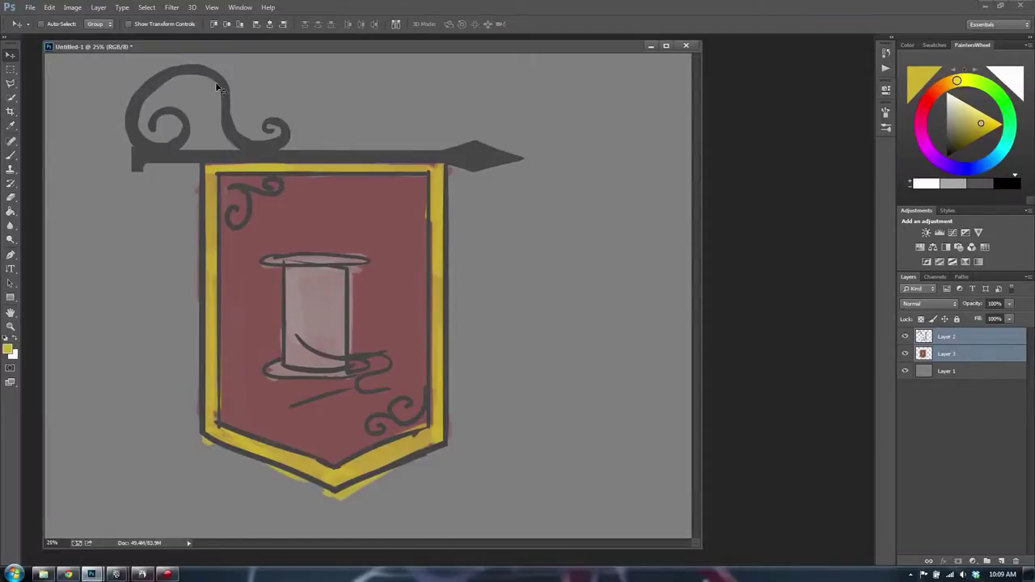
key(alt+Tab)
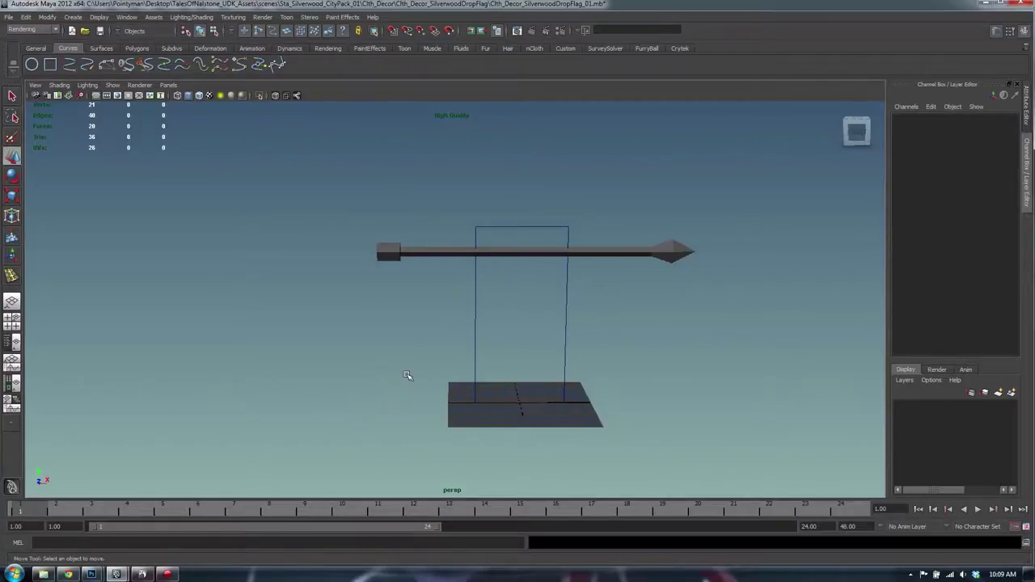
Step: In the front view, start a CV curve with the inner turn of a large spiral above and beside the origin on the negative X side
key(space)
key(space)
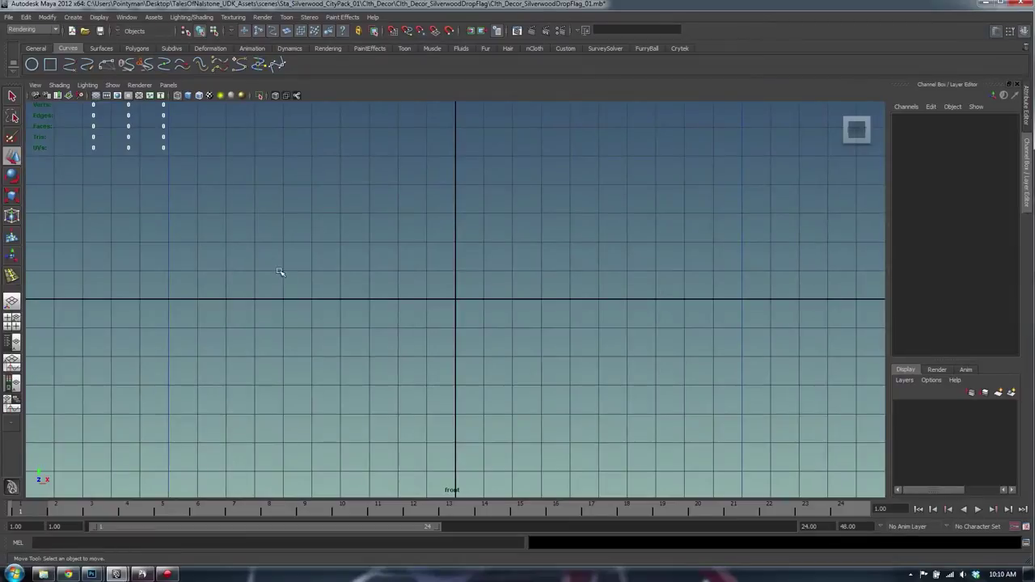
shift+right_click(273, 261)
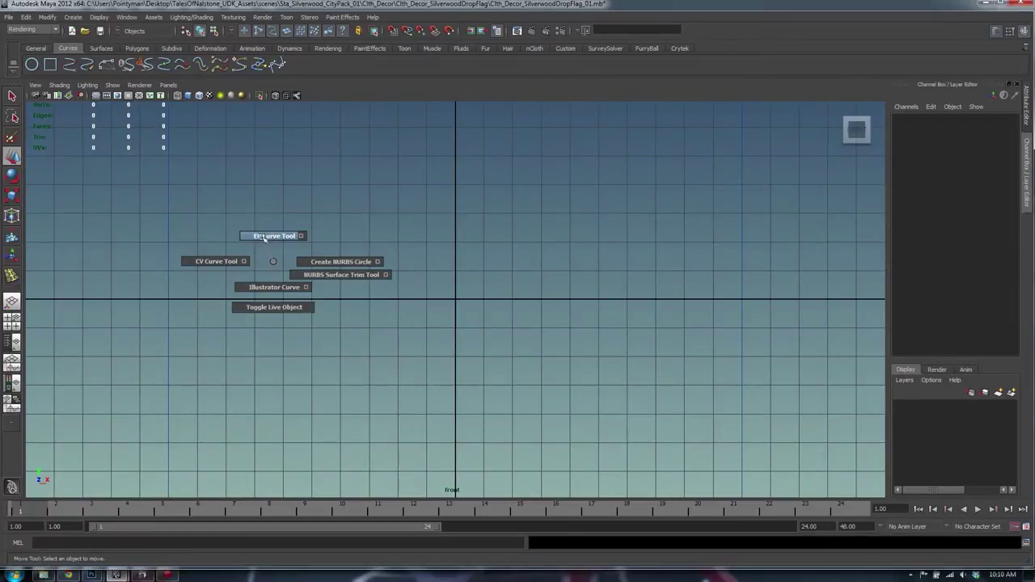
click(215, 261)
alt+middle_drag(287, 284, 327, 406)
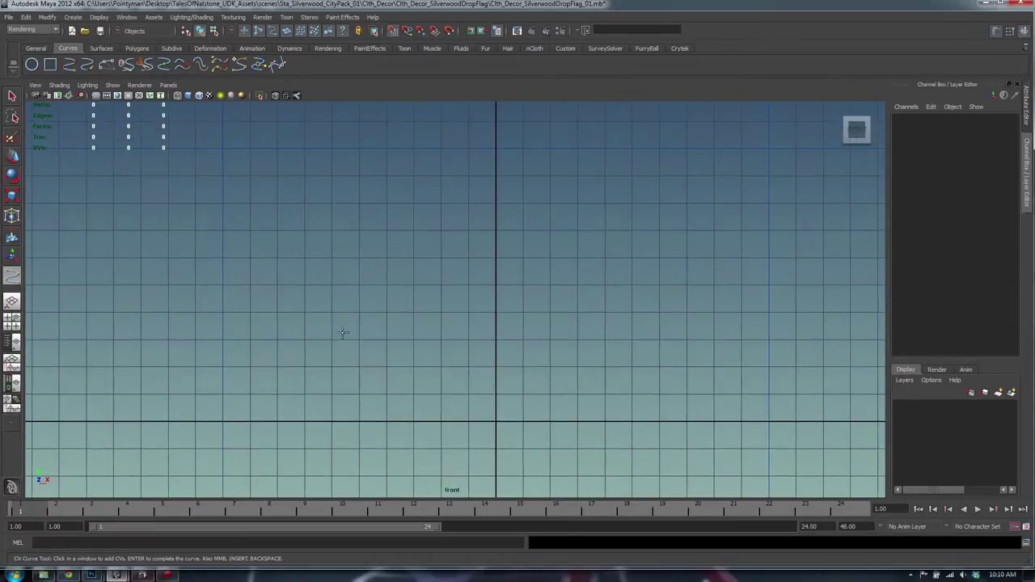
click(332, 339)
click(387, 312)
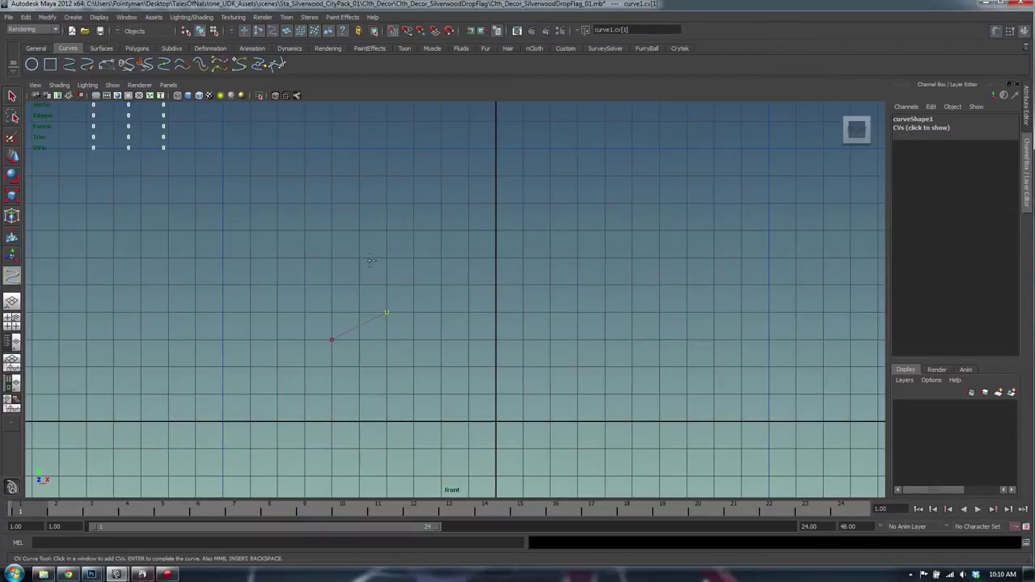
click(277, 258)
click(250, 340)
click(331, 395)
click(441, 339)
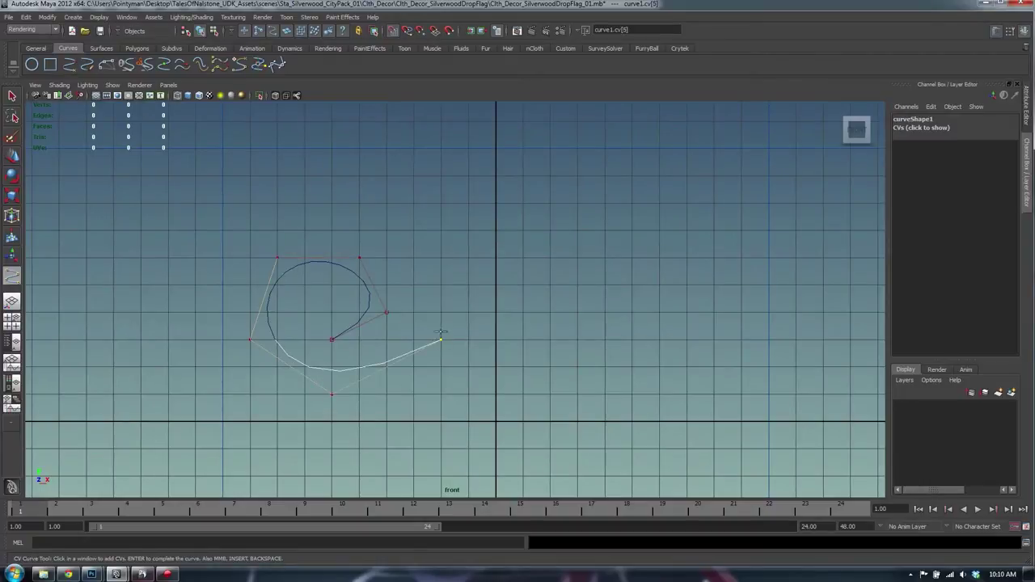
Step: Continue the CV curve with a wider outer turn around the spiral, bringing it down onto the horizontal axis
click(440, 258)
click(331, 203)
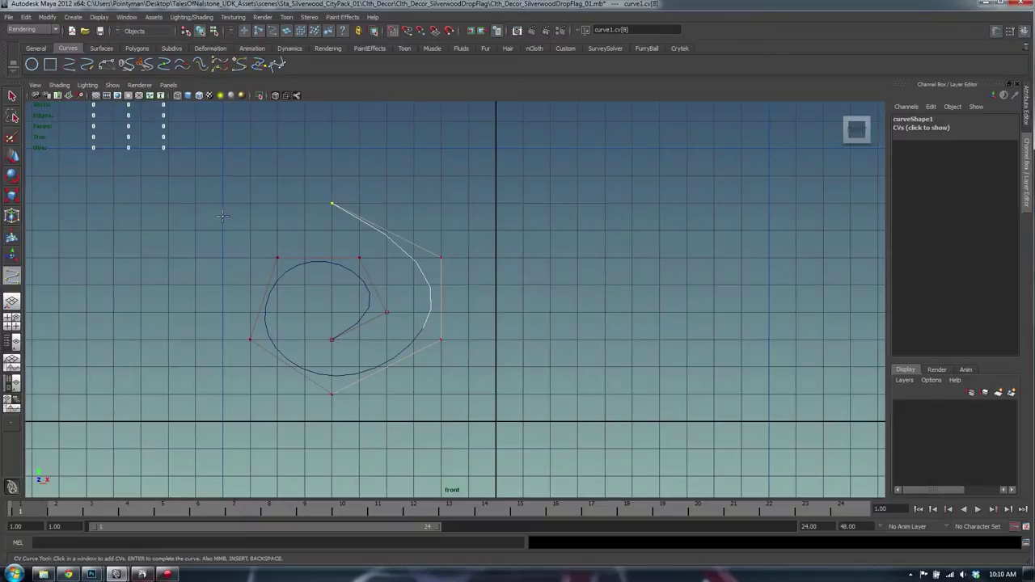
click(195, 258)
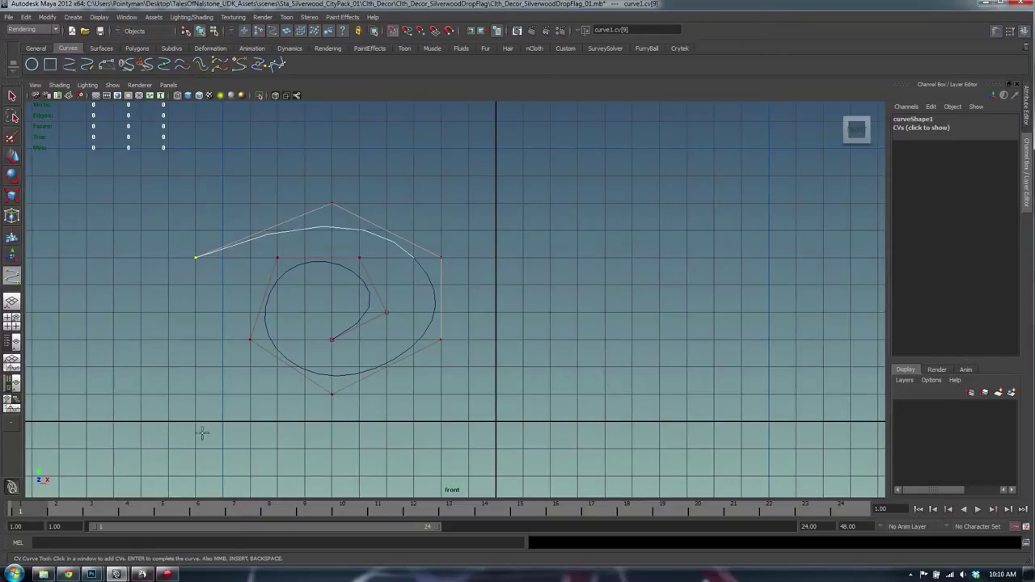
click(223, 420)
click(495, 421)
key(ctrl+z)
click(373, 421)
Step: Continue the CV curve up across the vertical axis into a smaller inward spiral on the positive X side and finish the curve
click(522, 363)
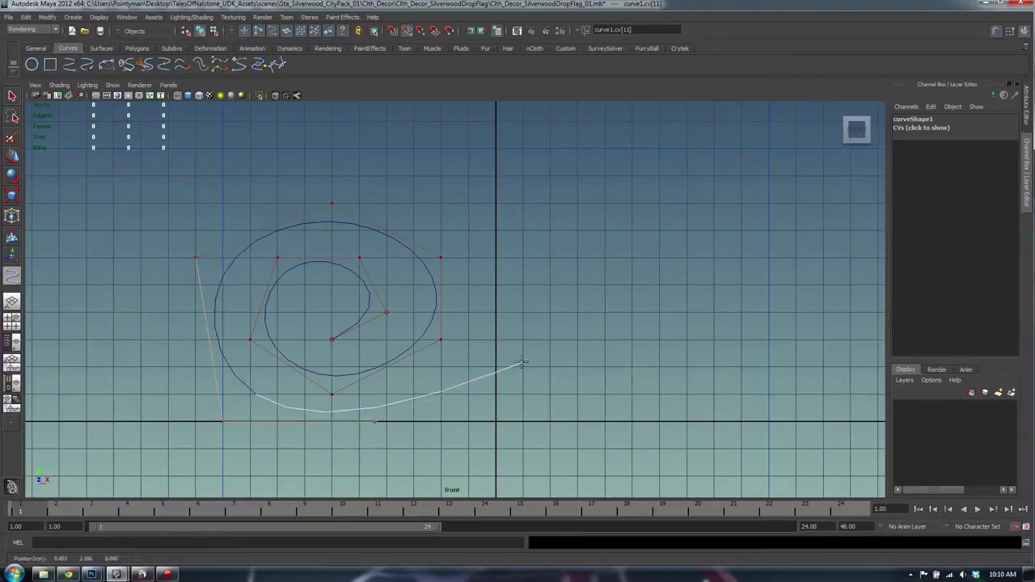
click(603, 282)
click(686, 255)
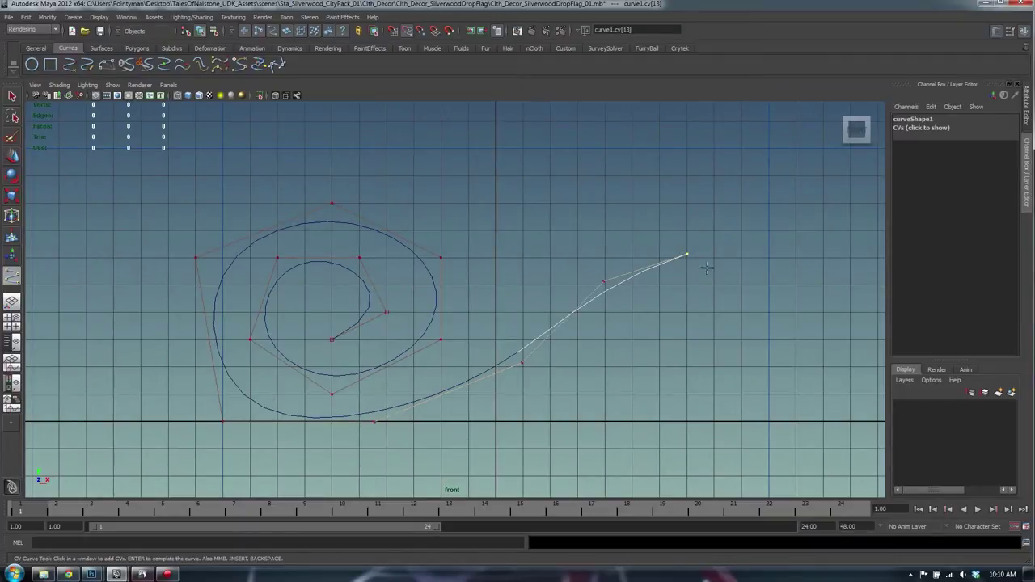
click(765, 309)
click(734, 394)
click(641, 370)
click(662, 305)
click(715, 325)
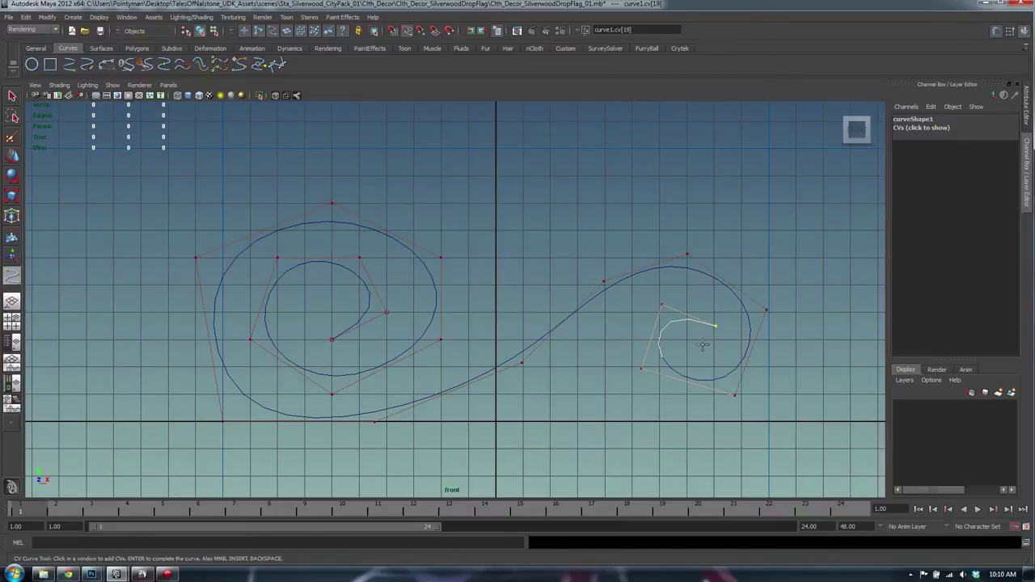
key(Return)
Step: Edit the scroll curve by its edit points, repositioning the large spiral's inner end and scaling its inner turn smaller
key(w)
scroll(677, 342, down, 3)
click(396, 321)
right_drag(392, 308, 394, 330)
click(386, 314)
click(407, 297)
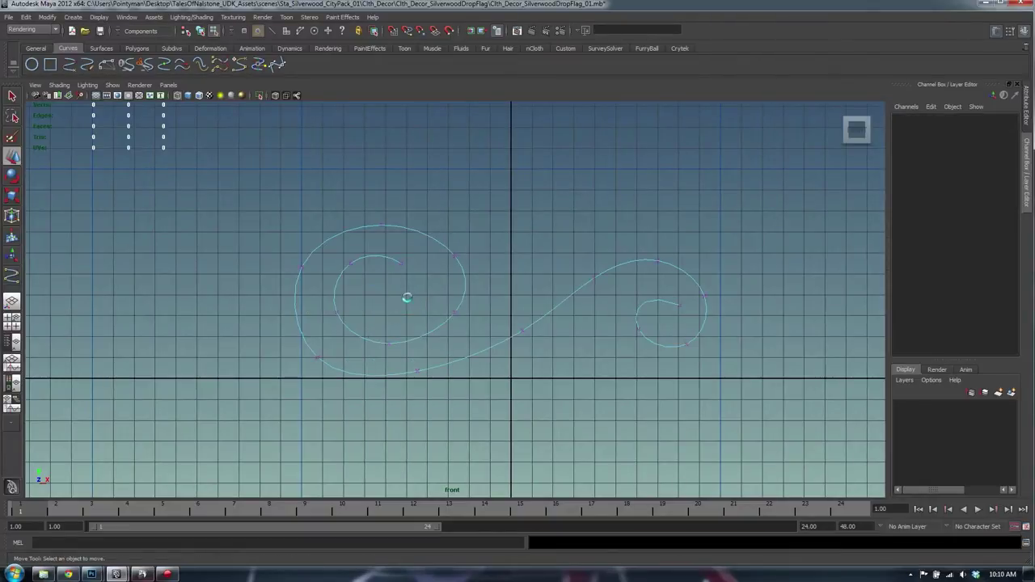
click(403, 274)
drag(412, 326, 413, 325)
key(r)
middle_drag(419, 306, 407, 318)
Step: Nudge the edit points on the large spiral's positive X side inward and curl its inner end more tightly
key(w)
click(392, 344)
click(454, 323)
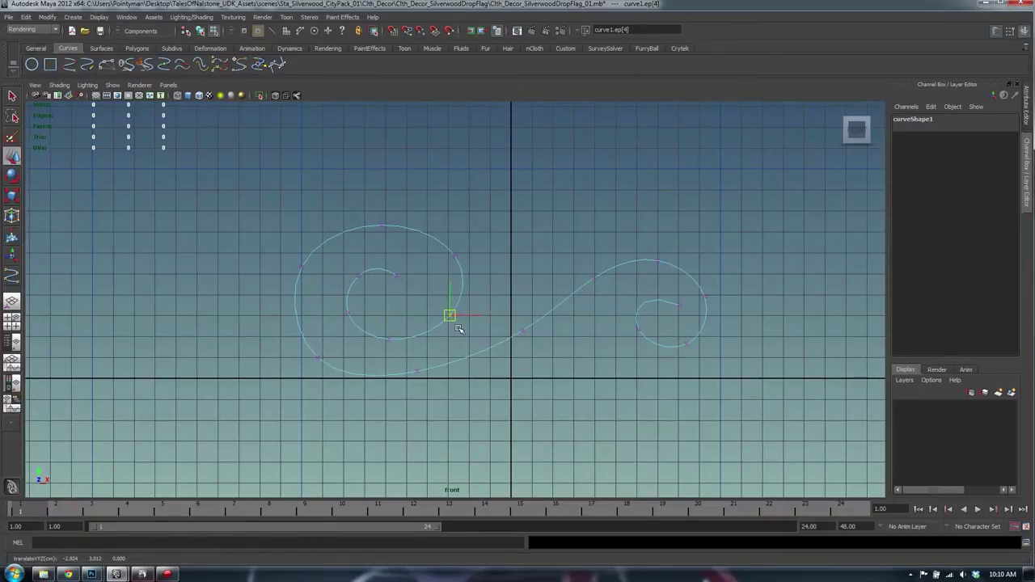
click(453, 257)
drag(407, 269, 348, 296)
middle_drag(388, 297, 350, 320)
click(405, 290)
click(363, 286)
click(349, 315)
drag(380, 327, 401, 348)
middle_drag(390, 347, 386, 346)
Step: Shift the edit points along the lower and outer negative X side of the large spiral to smooth its outer turn
drag(289, 349, 334, 385)
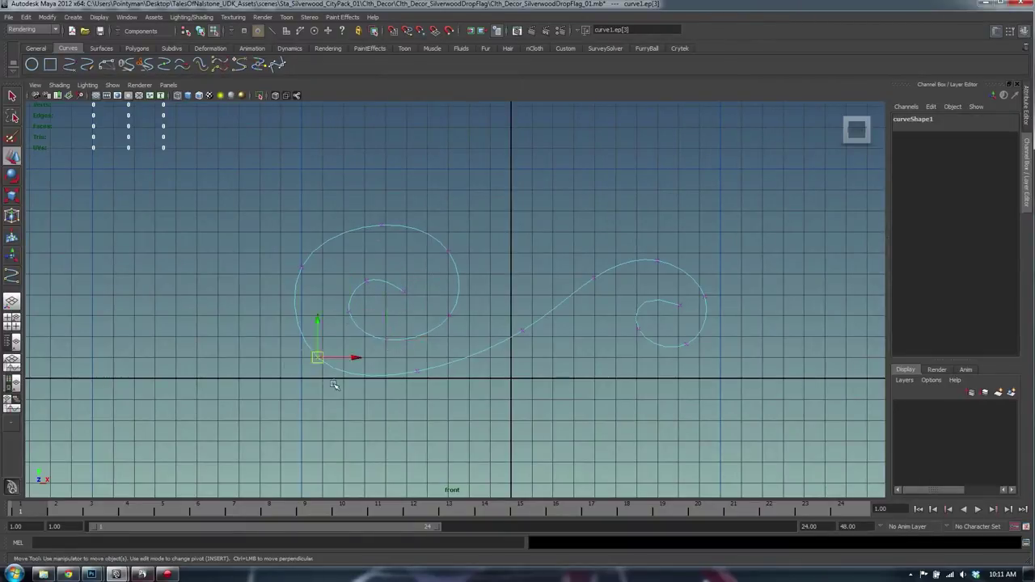
scroll(323, 372, up, 1)
shift+drag(437, 368, 464, 411)
middle_drag(464, 411, 466, 414)
drag(280, 252, 301, 285)
middle_drag(302, 285, 302, 288)
Step: Move the small spiral's edit points down to the horizontal axis and toward the large spiral, and lower the connecting edit point
click(543, 351)
drag(543, 356, 513, 314)
drag(561, 223, 792, 399)
middle_drag(737, 380, 700, 417)
drag(503, 304, 533, 350)
middle_drag(531, 348, 499, 364)
Step: Adjust the individual edit points around the small spiral to round its outer turn and inner end
drag(554, 296, 567, 322)
drag(623, 273, 637, 303)
drag(600, 343, 611, 372)
middle_drag(609, 370, 654, 383)
click(655, 371)
drag(632, 322, 645, 339)
mouse_move(645, 340)
middle_down()
mouse_move(655, 334)
mouse_move(645, 332)
middle_up()
drag(644, 332, 643, 331)
click(605, 361)
drag(606, 364, 601, 368)
click(678, 330)
click(602, 321)
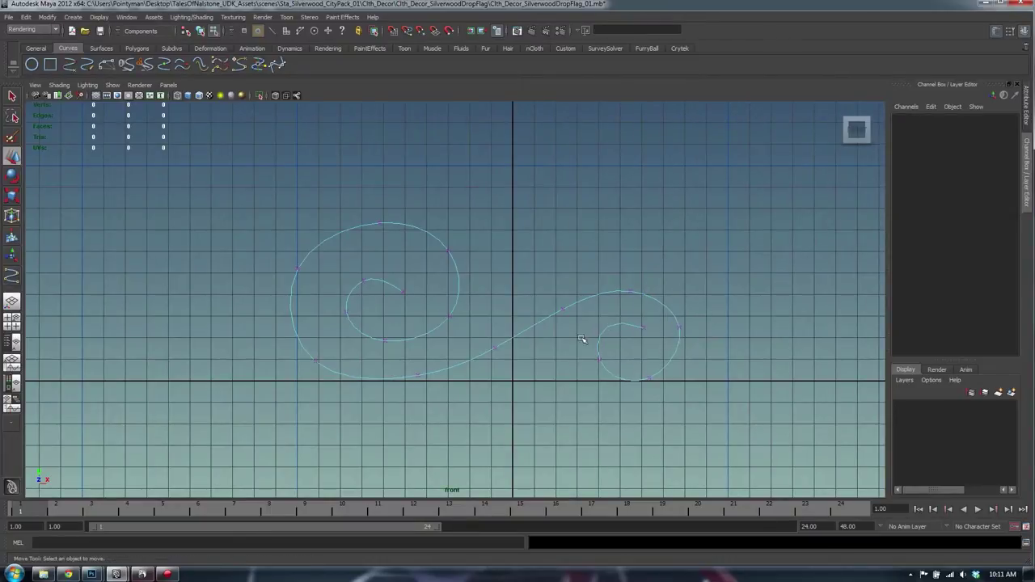
click(601, 360)
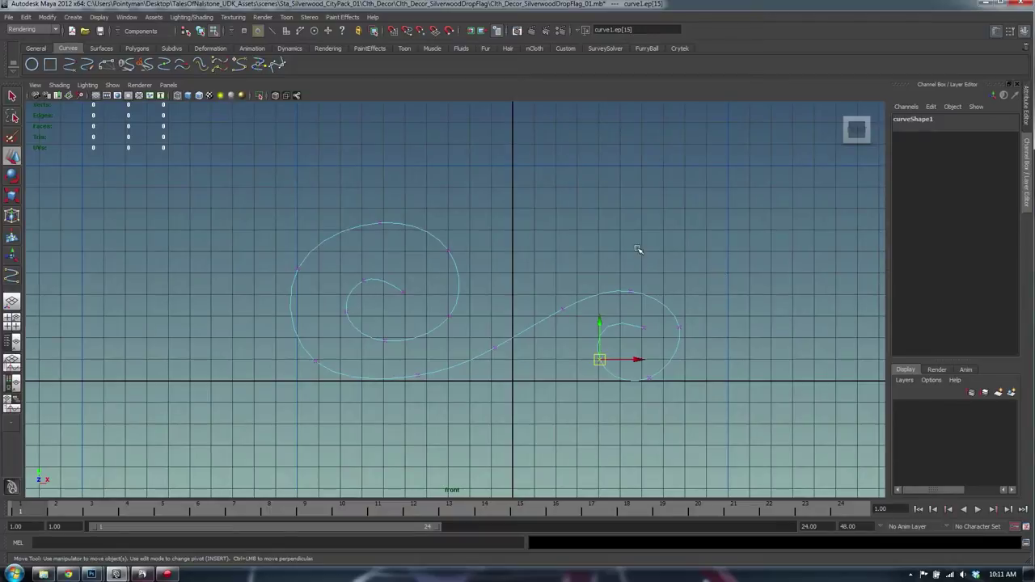
Step: Round out the large spiral by nudging its inner end, positive X side and upper edit points, and return to object mode
click(402, 289)
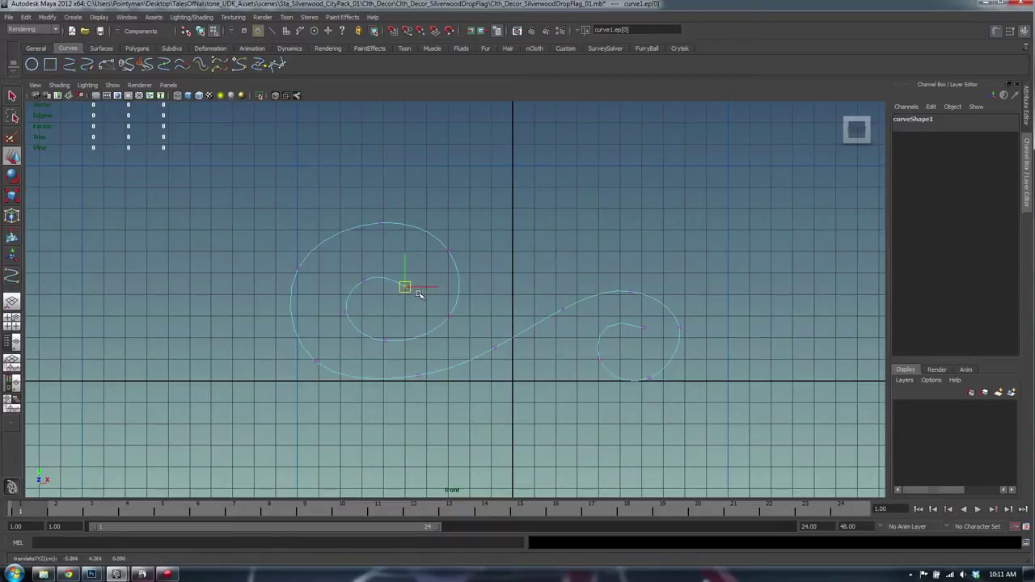
click(363, 278)
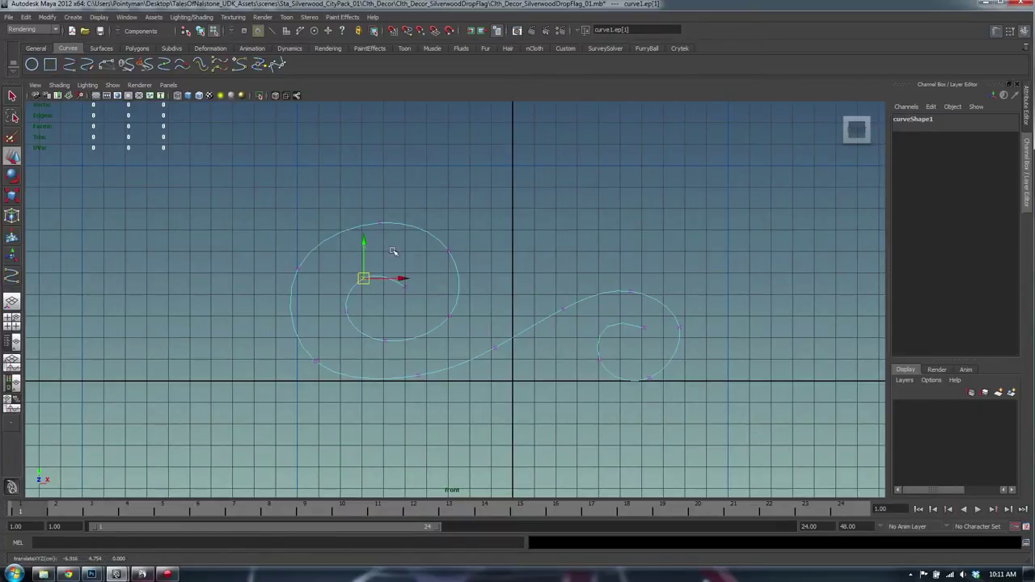
click(445, 250)
click(449, 315)
drag(450, 316, 445, 317)
click(381, 223)
drag(381, 223, 376, 222)
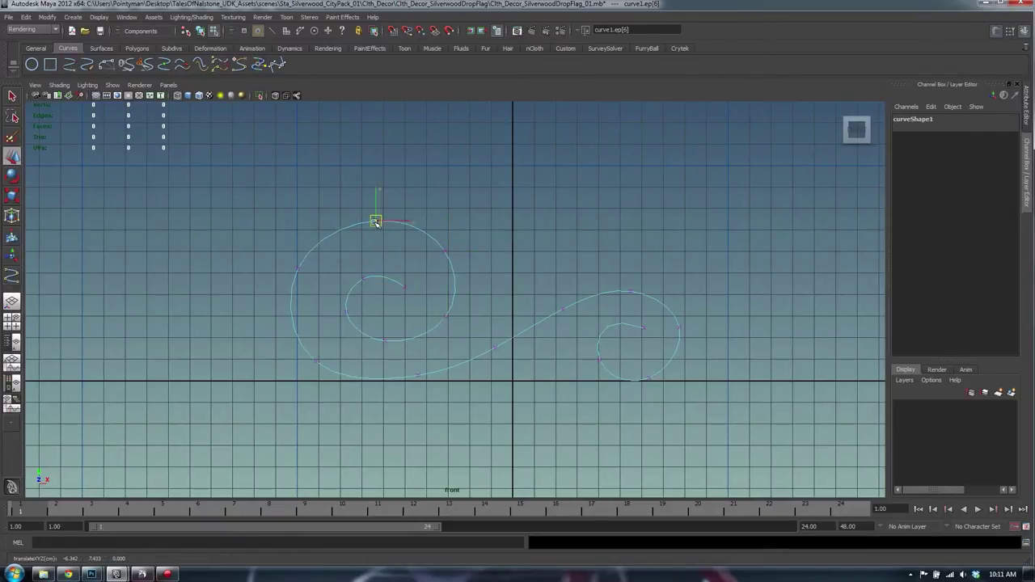
click(349, 300)
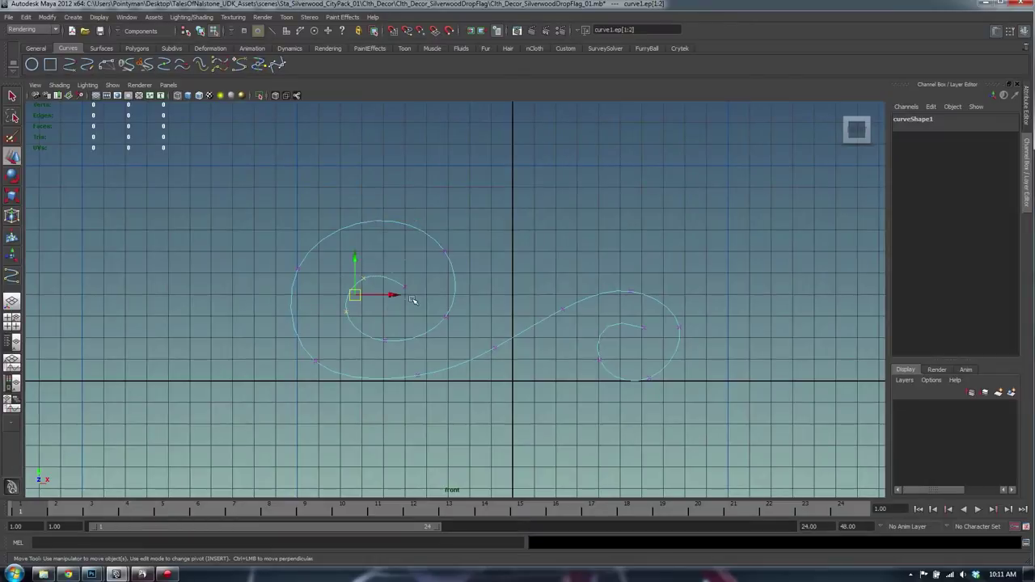
click(506, 231)
key(F8)
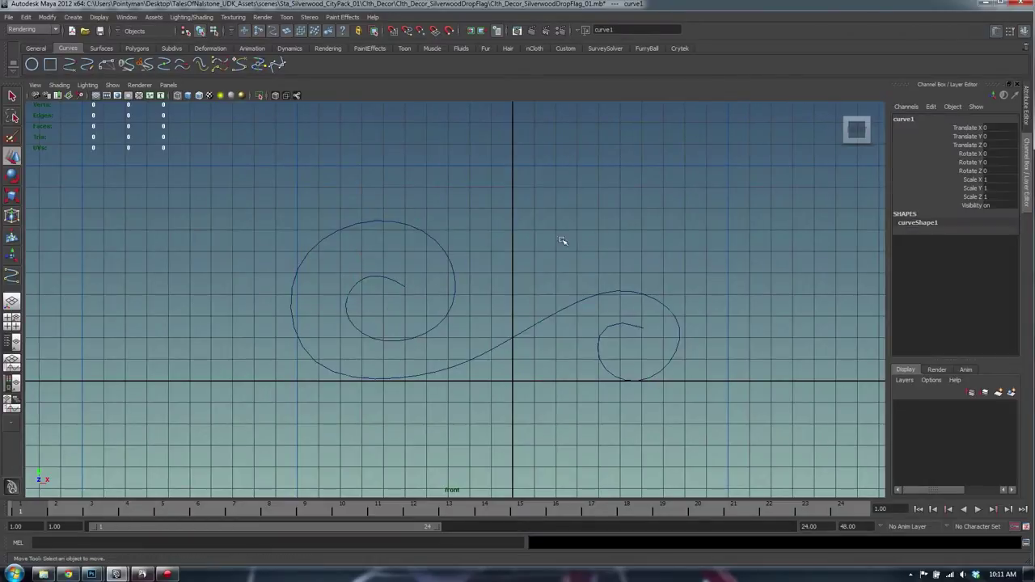
Step: Switch to the perspective view and frame the scroll curve near the origin
key(space)
key(space)
alt+drag(446, 290, 441, 298)
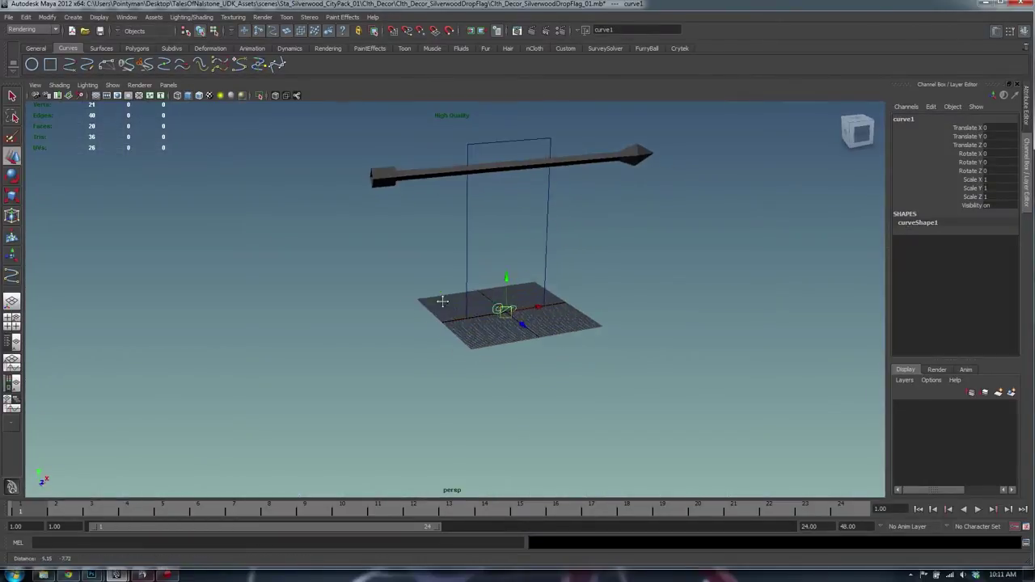
alt+right_drag(441, 298, 502, 357)
alt+middle_drag(502, 356, 437, 292)
alt+right_drag(437, 291, 550, 235)
alt+middle_drag(550, 234, 537, 344)
alt+right_drag(537, 345, 728, 343)
alt+drag(551, 311, 593, 304)
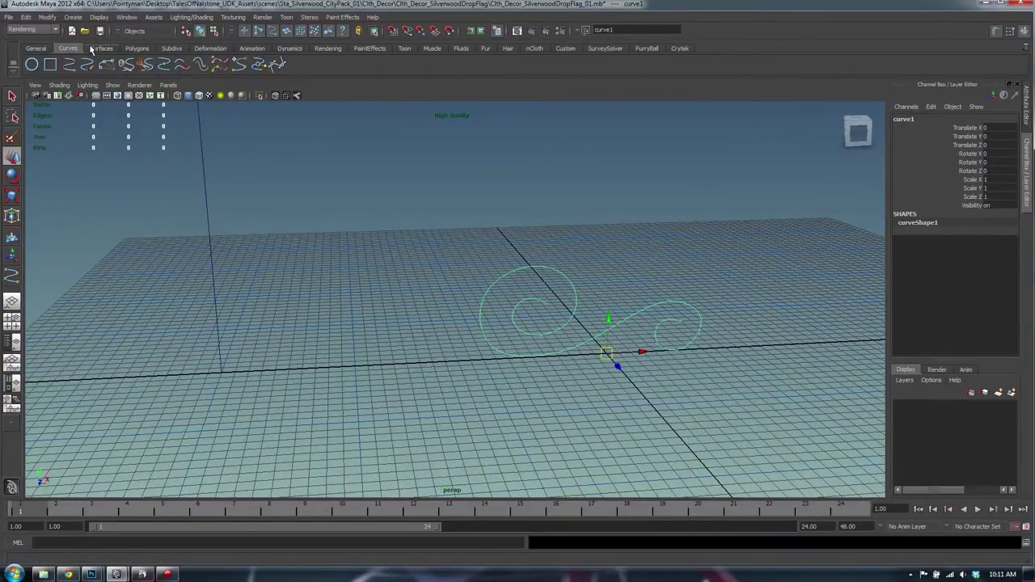
alt+drag(557, 378, 502, 389)
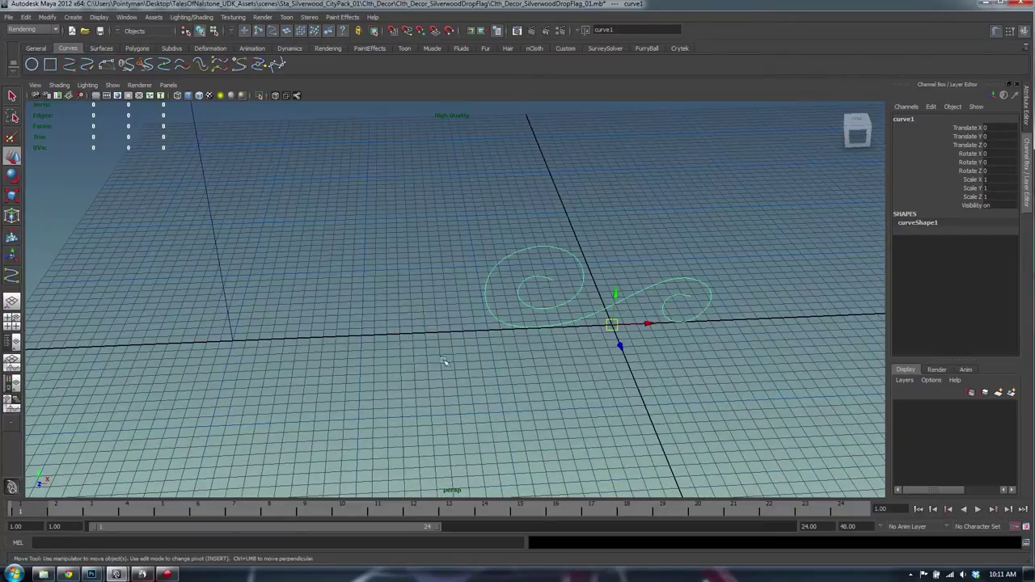
Step: With the EP Curve Tool, draw a small closed diamond profile on the grid's X axis beside the large spiral
shift+right_click(424, 335)
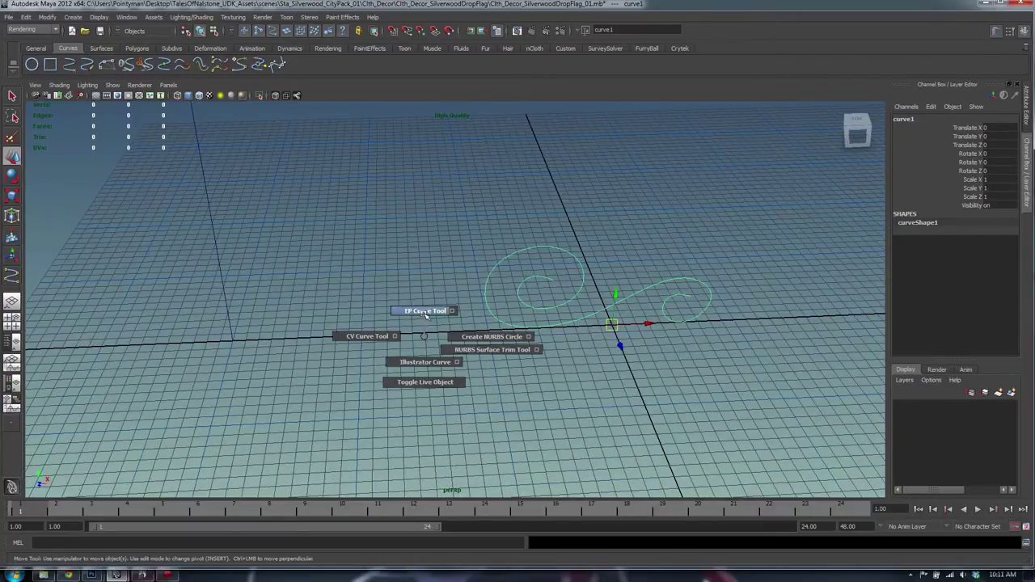
click(426, 312)
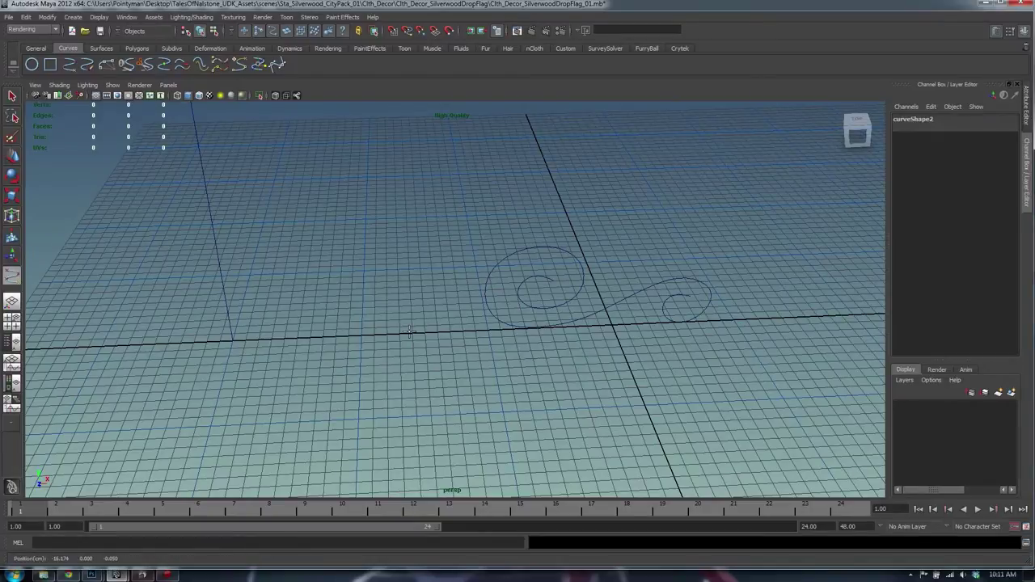
key(ctrl+z)
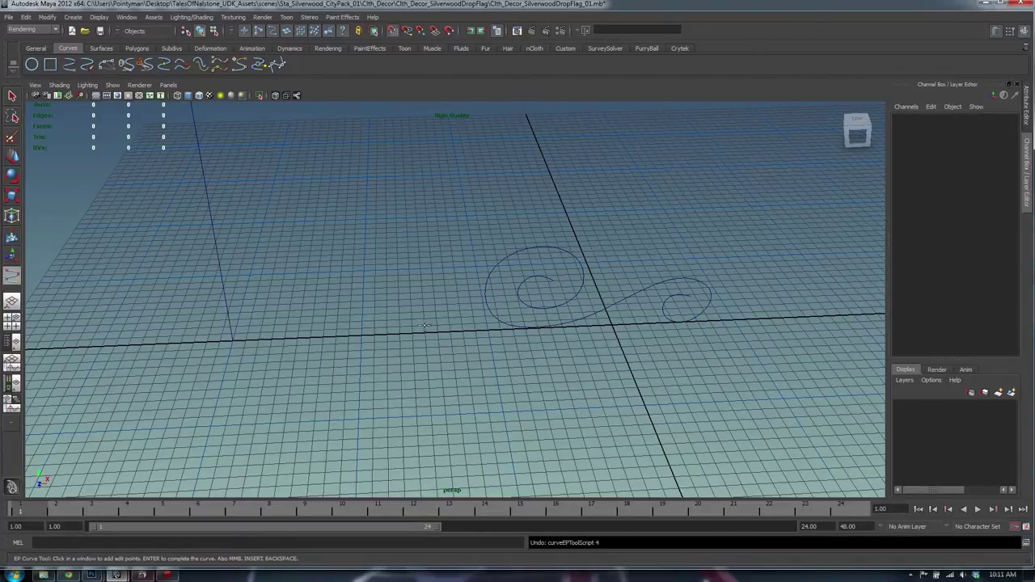
click(425, 325)
click(437, 332)
click(424, 340)
click(412, 332)
click(424, 325)
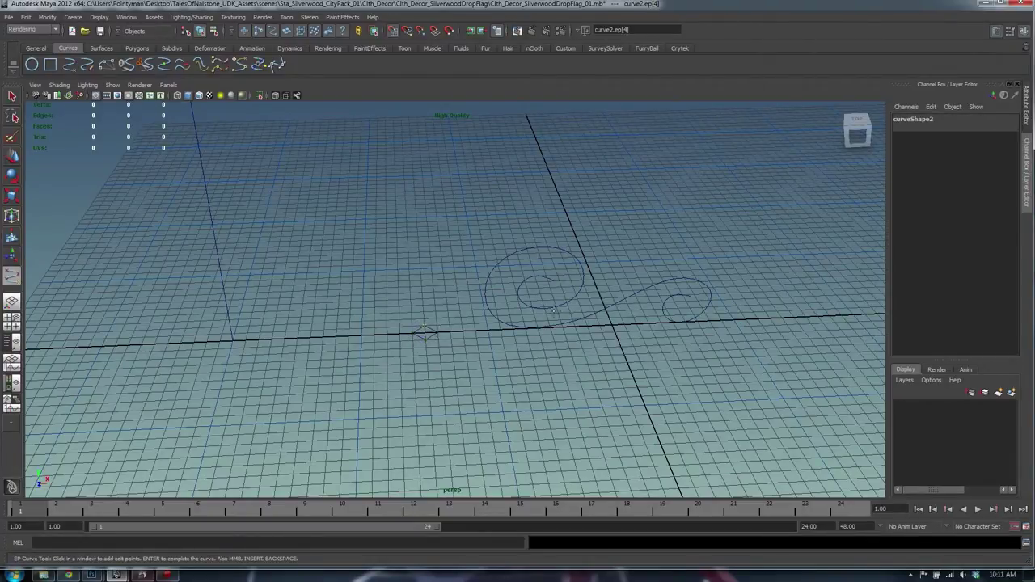
key(Return)
alt+right_drag(426, 333, 445, 326)
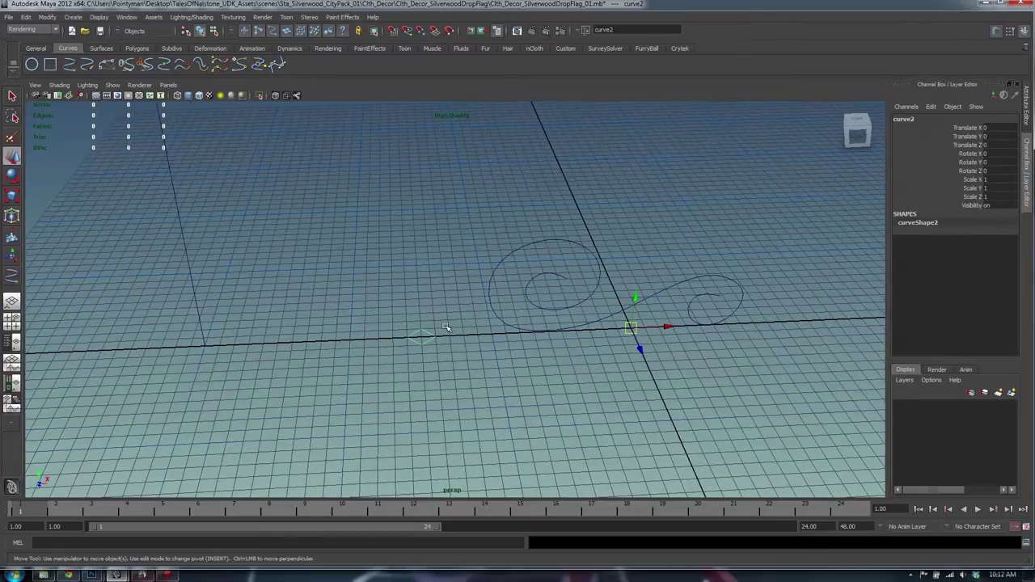
drag(446, 326, 426, 384)
shift+right_drag(426, 382, 424, 399)
shift+right_drag(449, 301, 450, 325)
alt+drag(494, 331, 533, 304)
alt+middle_drag(534, 304, 521, 295)
click(518, 283)
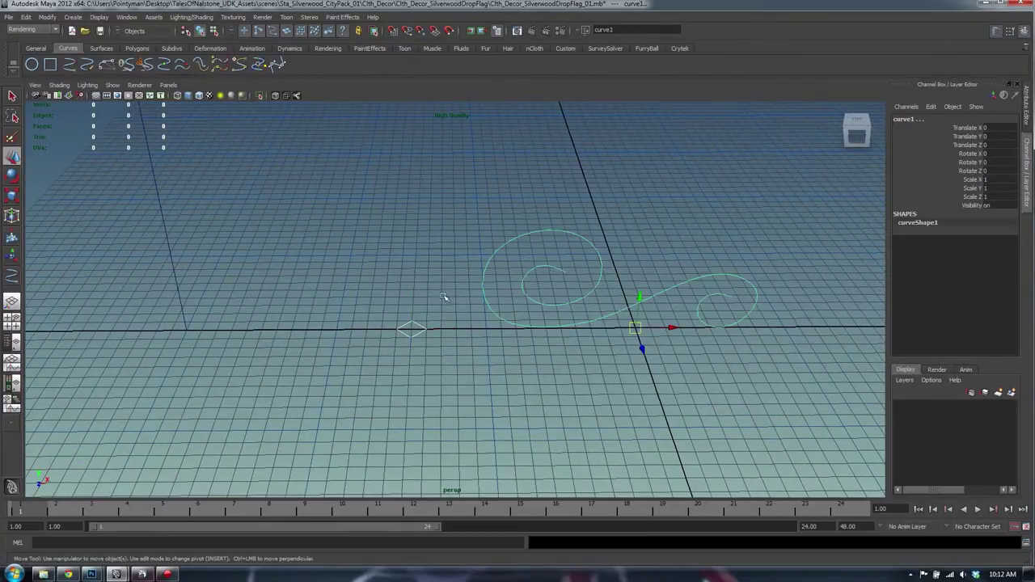
key(space)
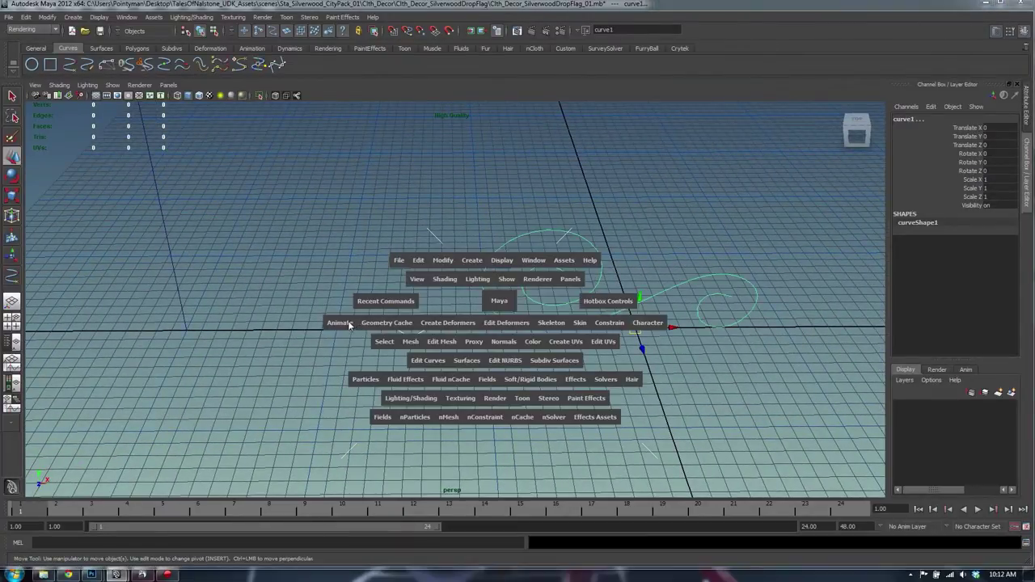
click(424, 325)
alt+drag(493, 320, 513, 293)
alt+right_drag(512, 293, 515, 291)
alt+drag(514, 291, 578, 283)
click(598, 293)
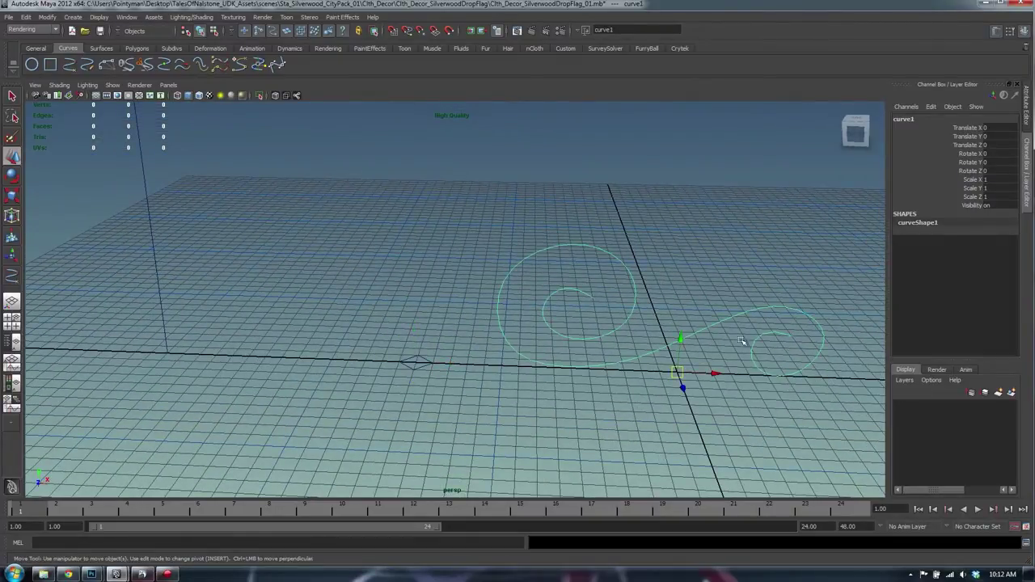
Step: Try to create an animated sweep from the diamond profile and the scroll curve, with start time 1, end time 163 and NURBS output
drag(371, 347, 427, 387)
shift+click(512, 268)
key(space)
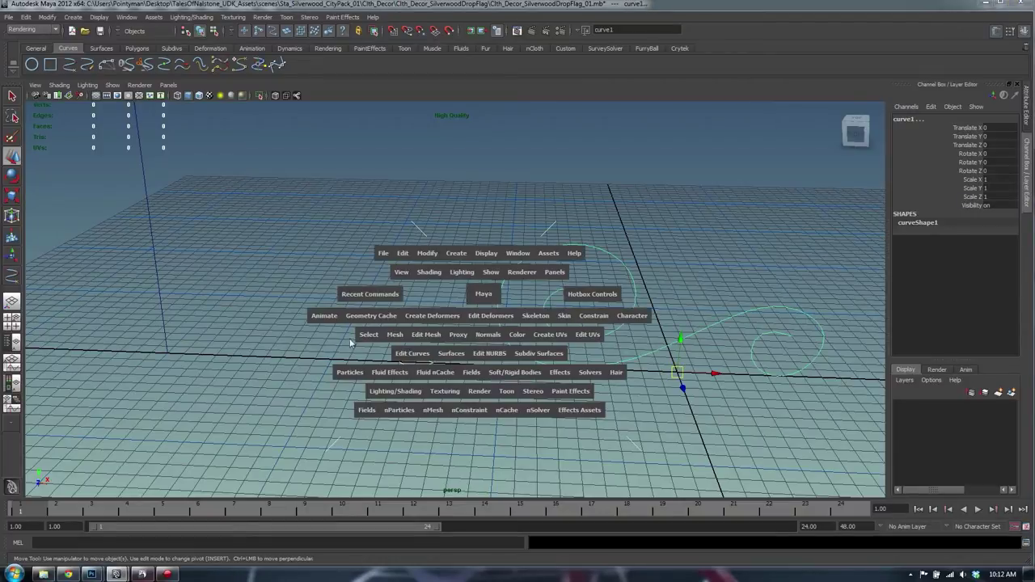
click(326, 319)
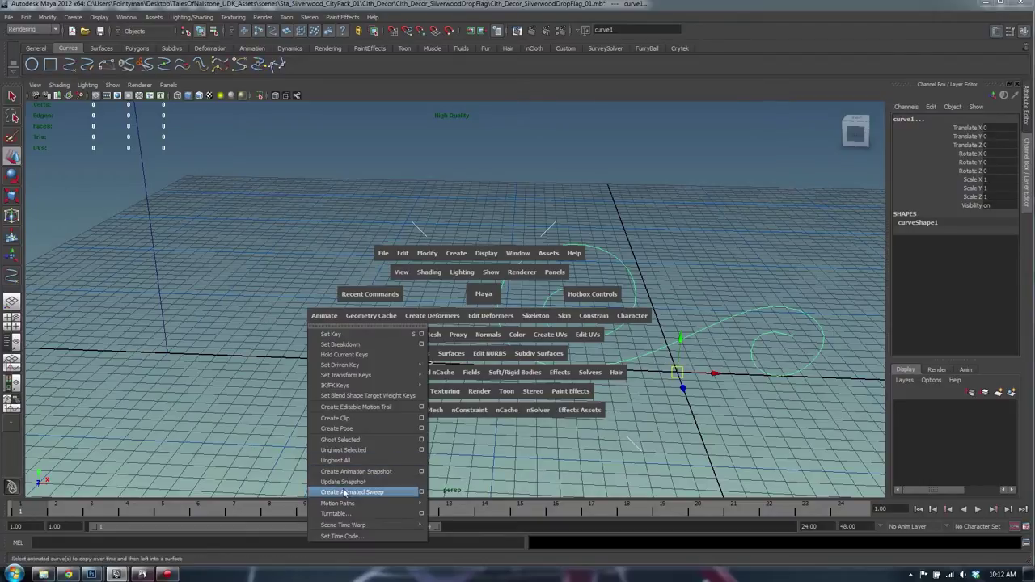
click(423, 492)
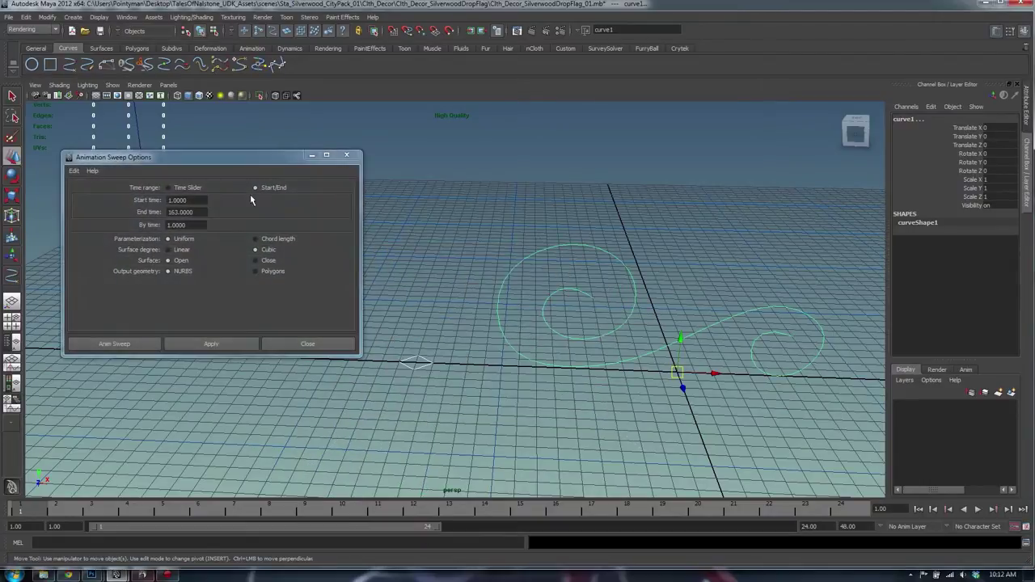
click(228, 344)
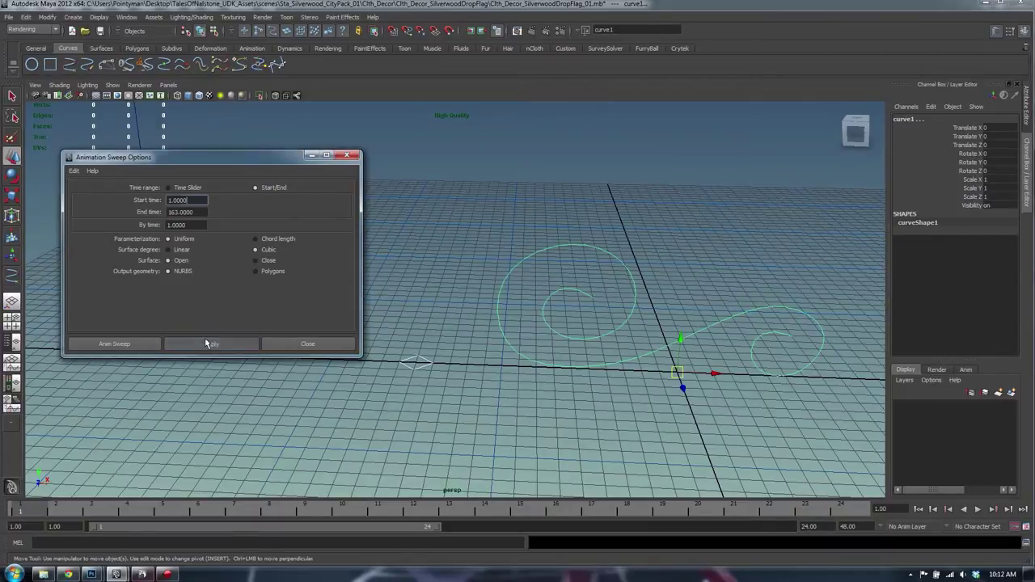
alt+drag(454, 341, 479, 325)
key(ctrl+z)
Step: With the diamond profile and the scroll curve selected, open the Attach to Motion Path options
shift+click(486, 285)
key(space)
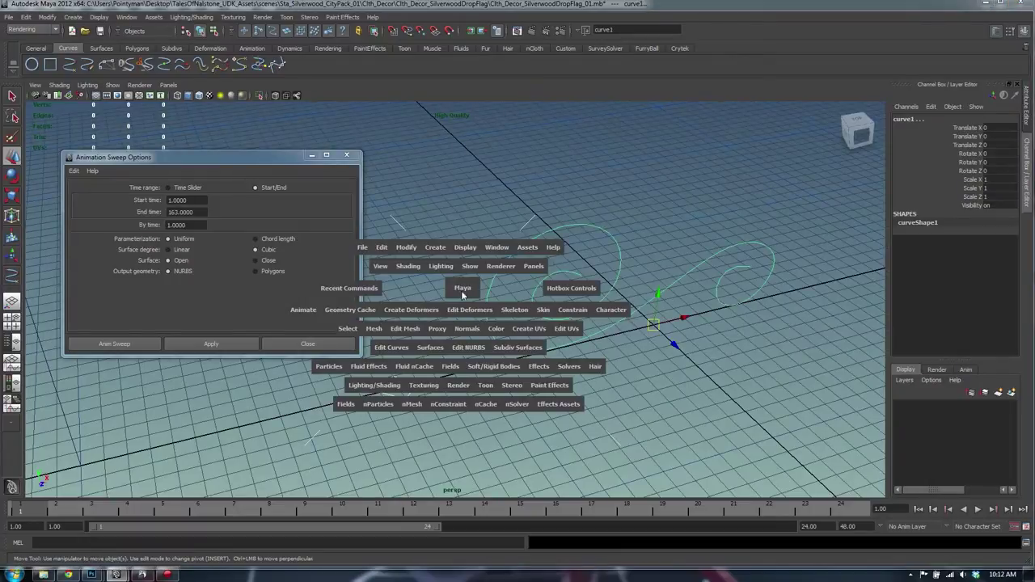
click(311, 311)
drag(336, 507, 483, 516)
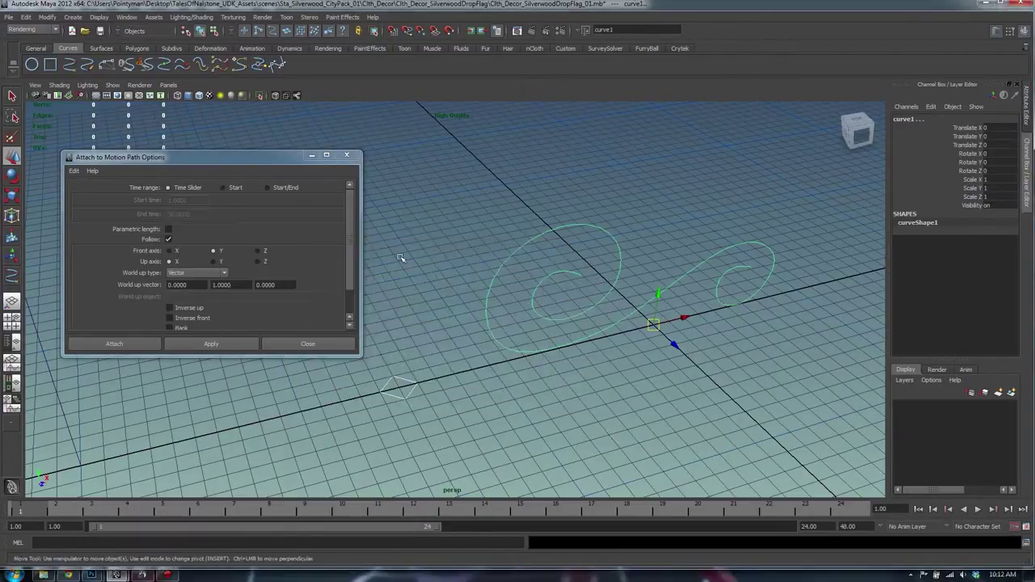
drag(208, 157, 201, 202)
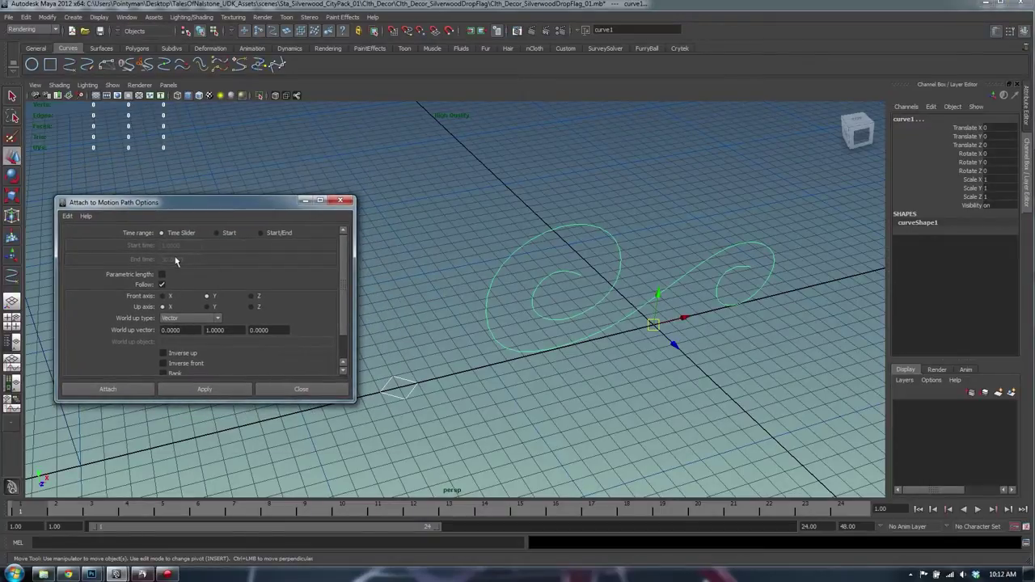
Step: Set the end of the playback range to frame 20
drag(293, 514, 858, 494)
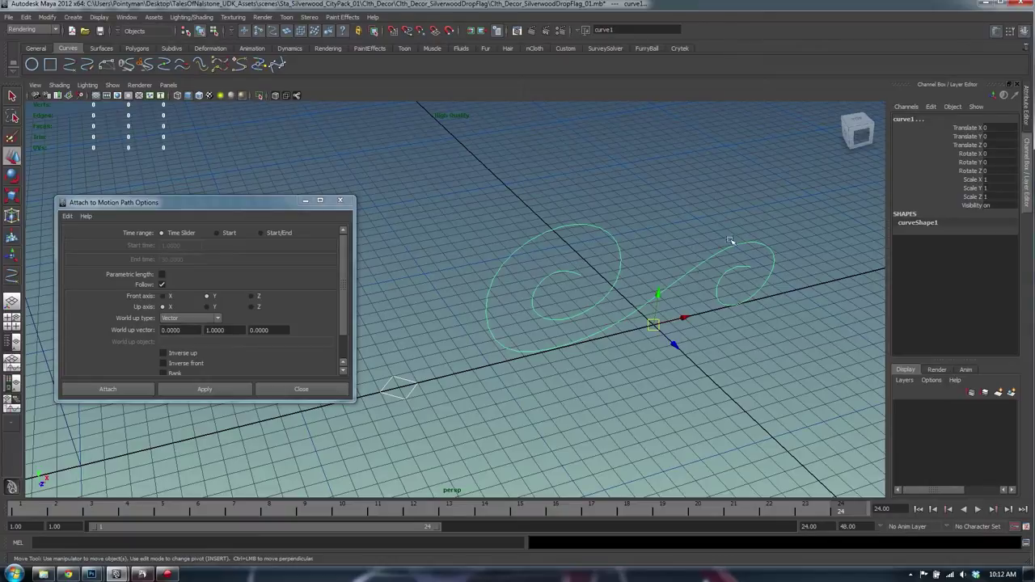
mouse_move(807, 517)
mouse_down()
mouse_move(490, 527)
mouse_move(407, 518)
mouse_move(698, 518)
mouse_up()
drag(821, 528, 796, 527)
text(20)
key(Return)
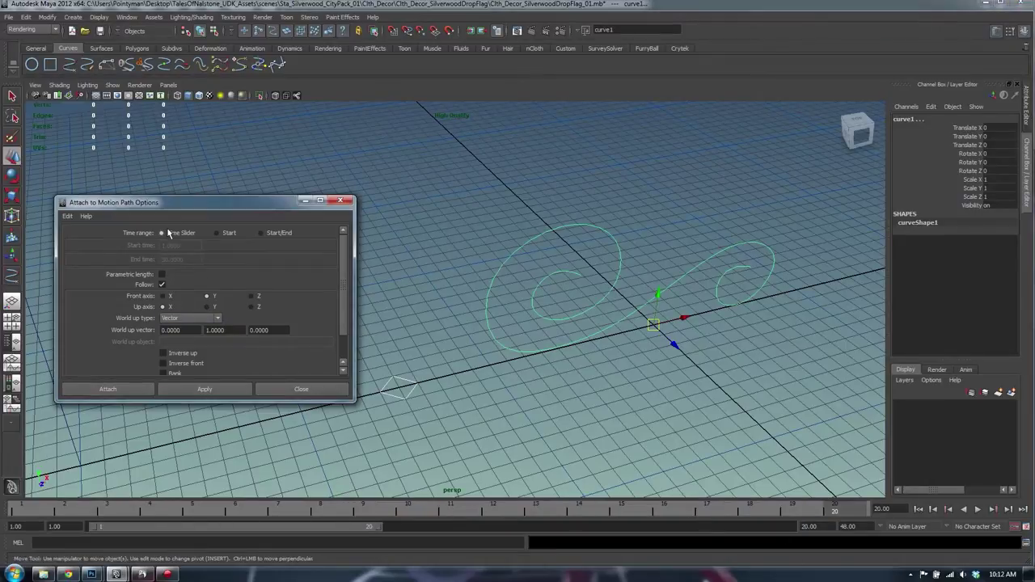
Step: Attach the diamond profile to the scroll curve as a motion path, using the time slider range, front axis Y and up axis X
drag(345, 308, 344, 314)
click(206, 389)
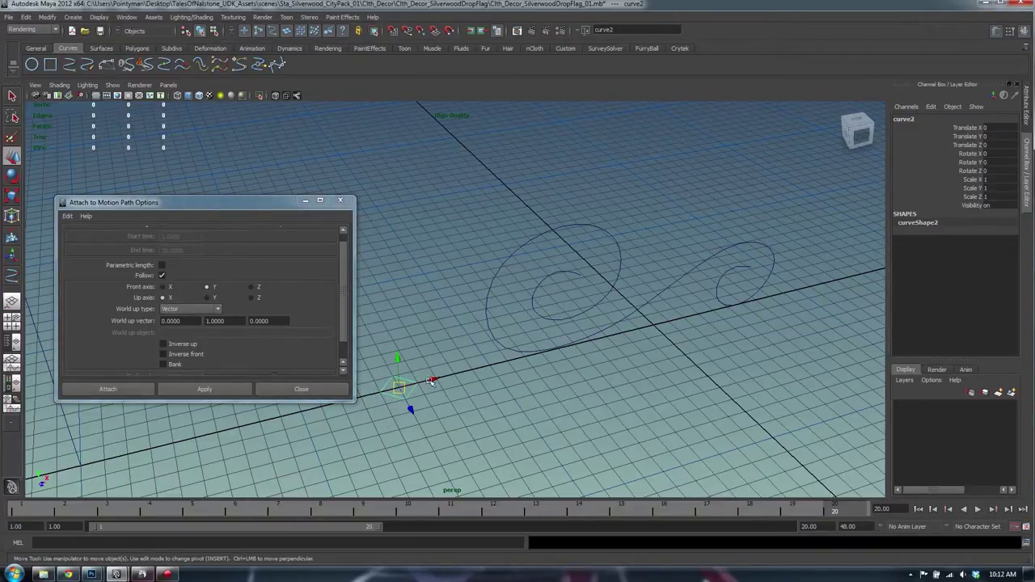
drag(342, 296, 344, 320)
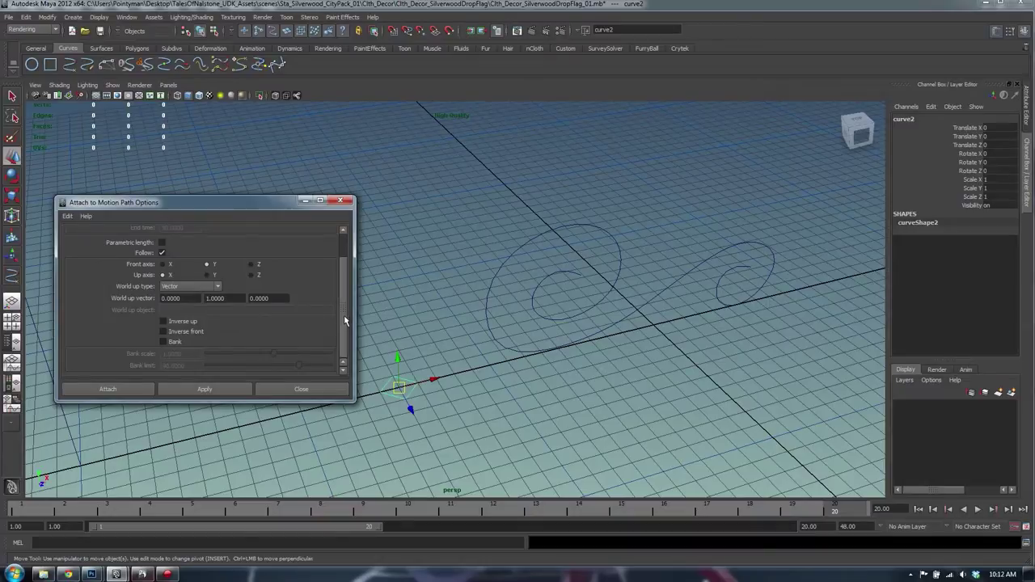
shift+click(526, 276)
click(186, 389)
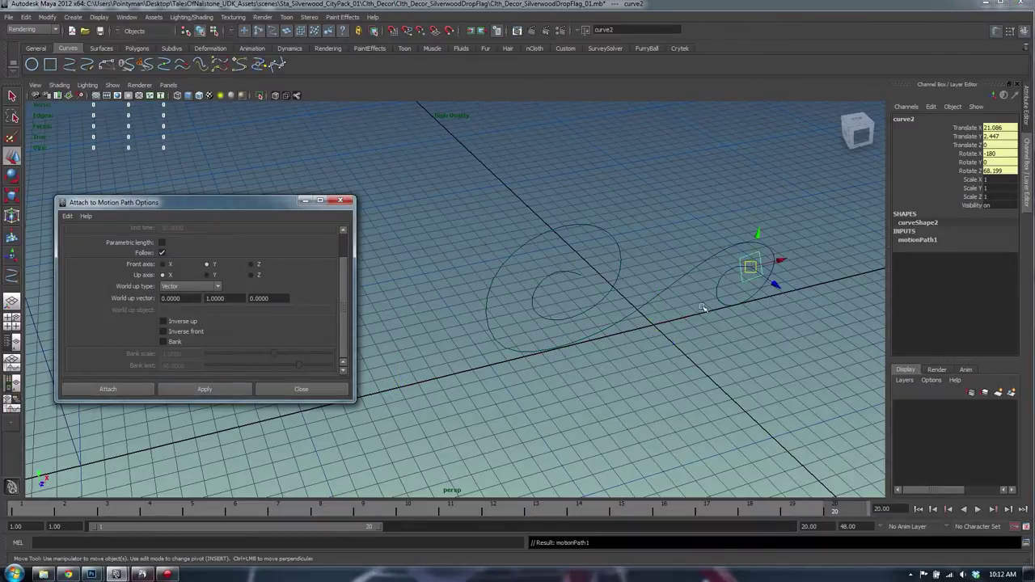
Step: Scrub the timeline back to frame 1 to check how the diamond profile travels along the scroll curve
alt+drag(639, 311, 661, 287)
alt+middle_drag(660, 287, 529, 264)
drag(804, 510, 4, 497)
alt+middle_drag(493, 336, 598, 329)
alt+right_drag(598, 328, 550, 340)
drag(22, 511, 5, 538)
key(w)
Step: Try an animated sweep over the time slider range with chord length parameterization, linear degree and polygon output, and undo it
key(space)
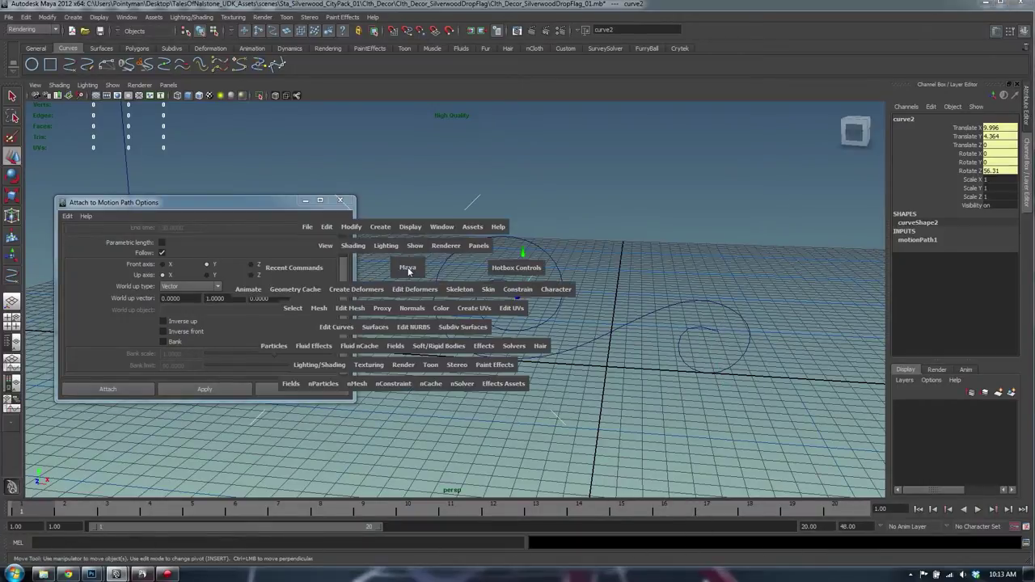
click(253, 290)
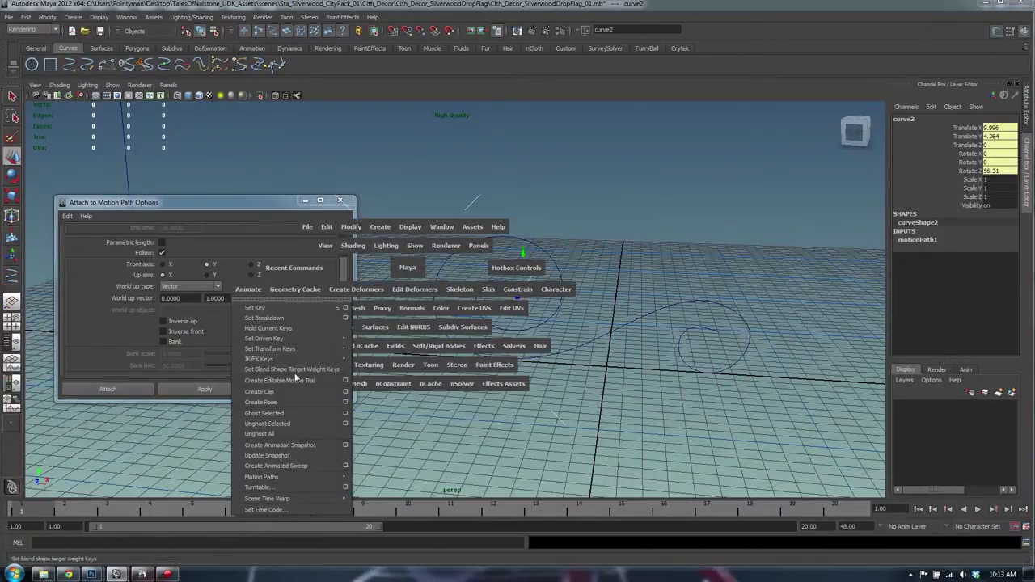
click(346, 468)
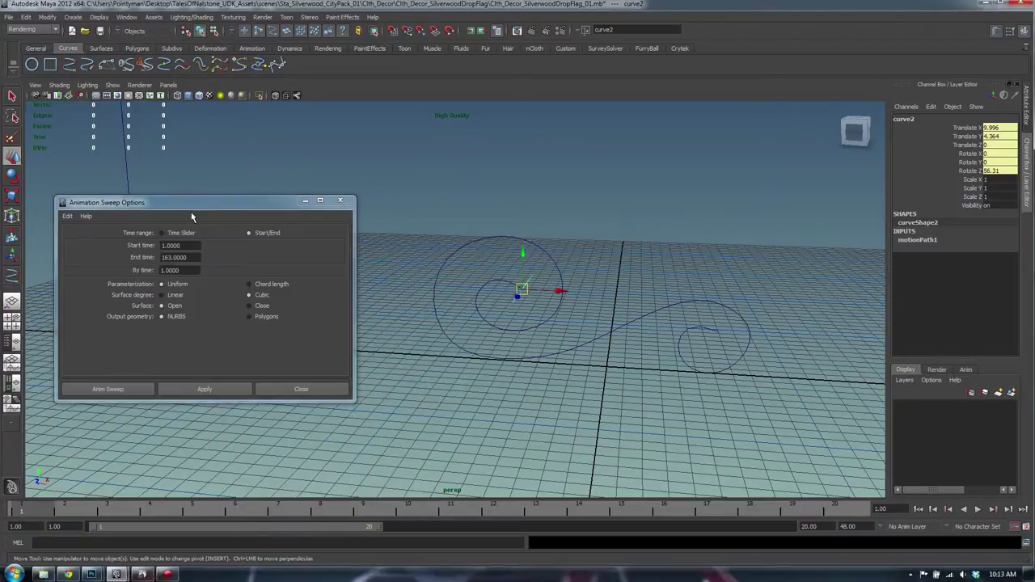
click(186, 233)
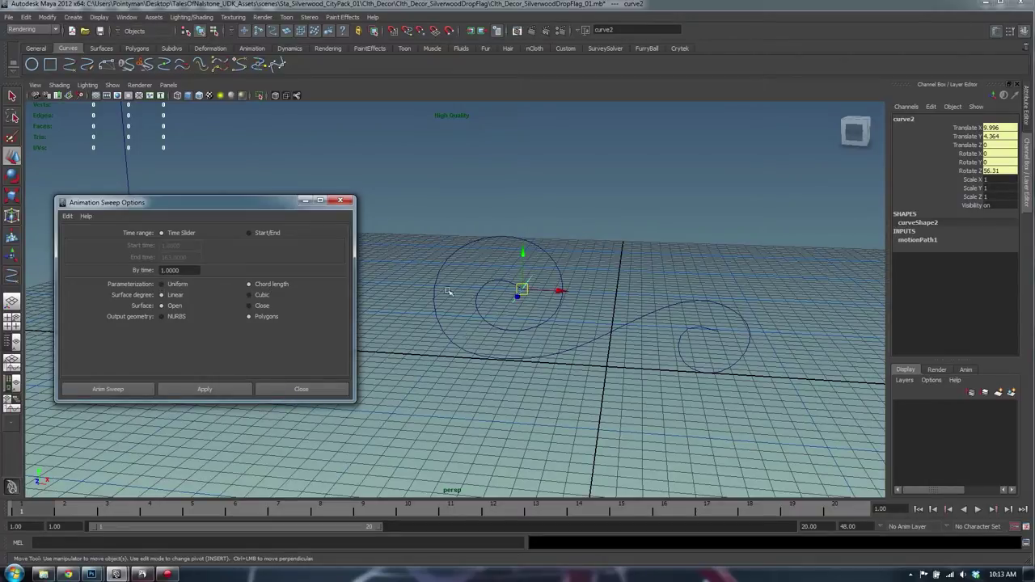
click(226, 391)
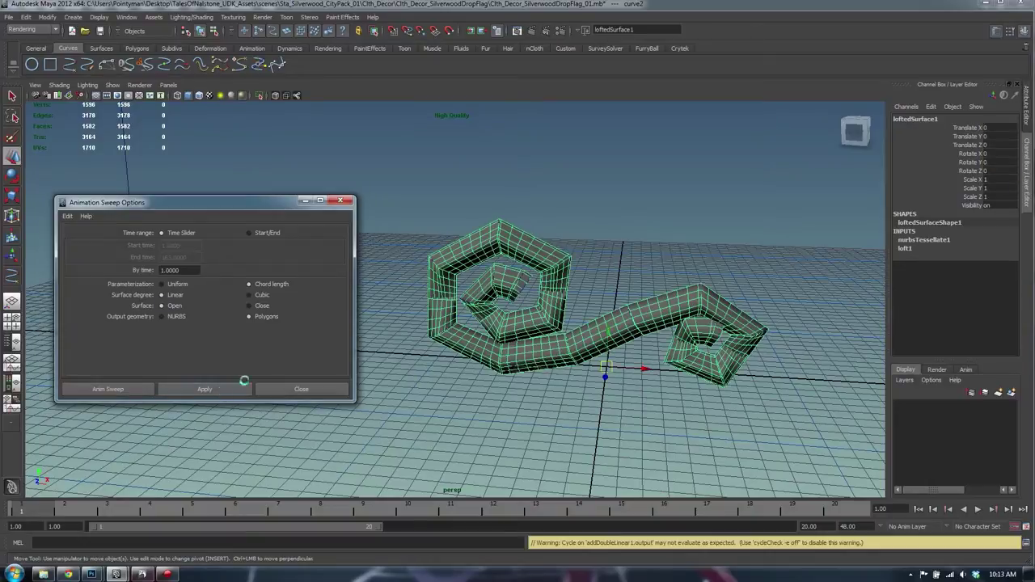
alt+drag(639, 293, 533, 289)
key(ctrl+z)
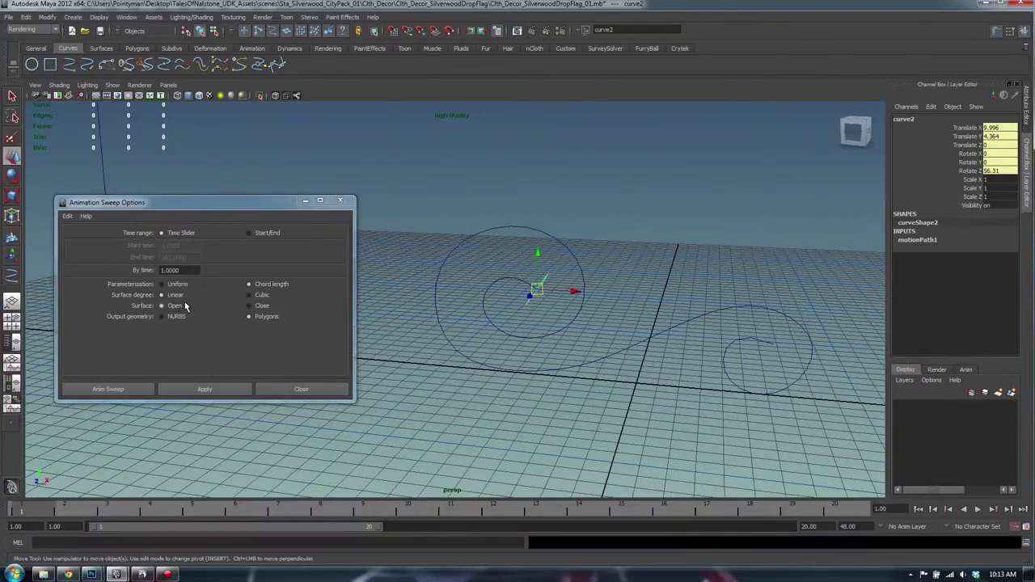
Step: Retry the linear sweep and one with cubic surface degree, undoing each result
click(204, 389)
key(ctrl+z)
click(255, 295)
click(225, 389)
alt+drag(547, 300, 658, 296)
key(ctrl+z)
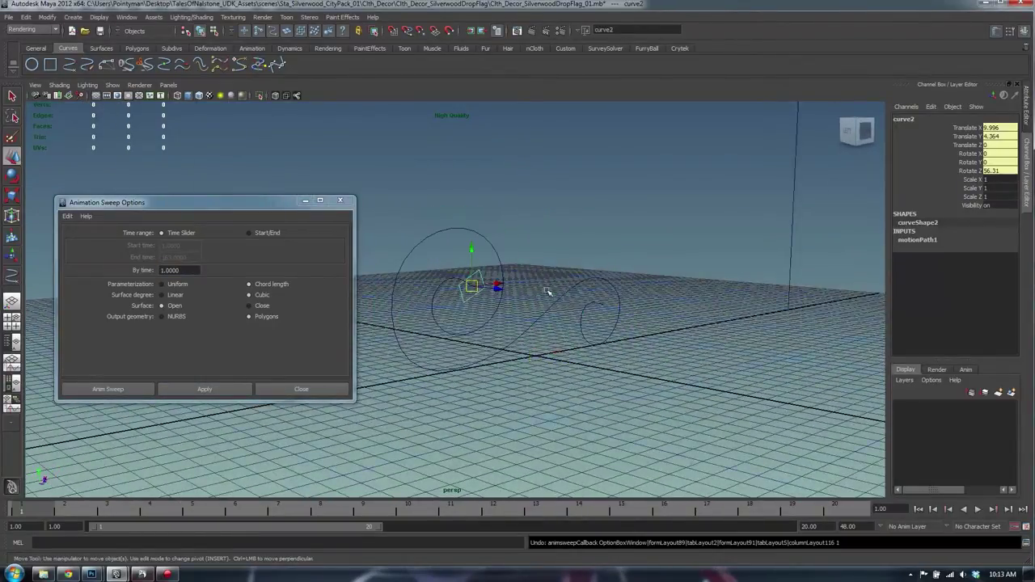
Step: Try the cubic polygon sweep with uniform parameterization and undo it
alt+drag(534, 293, 364, 293)
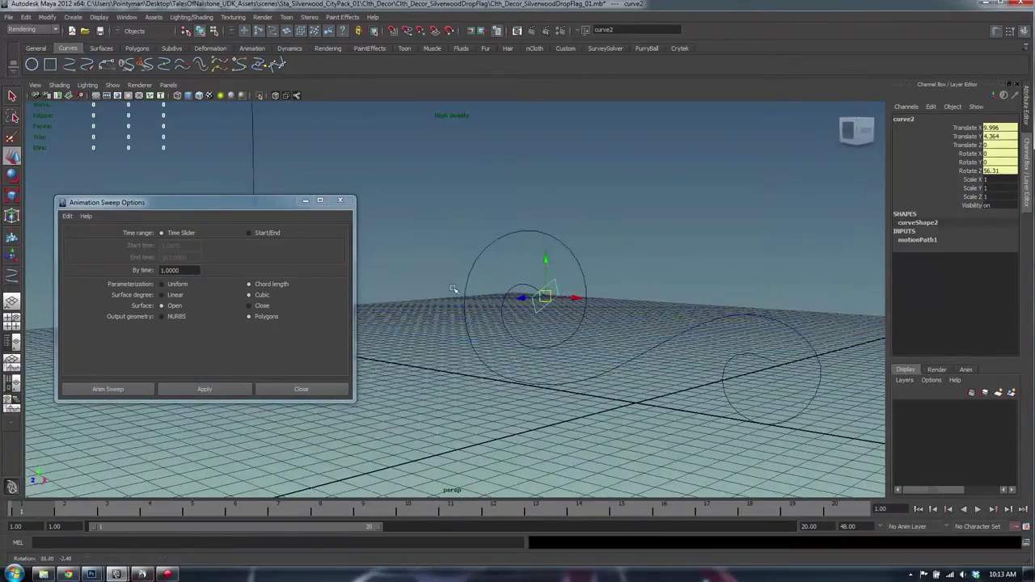
click(173, 286)
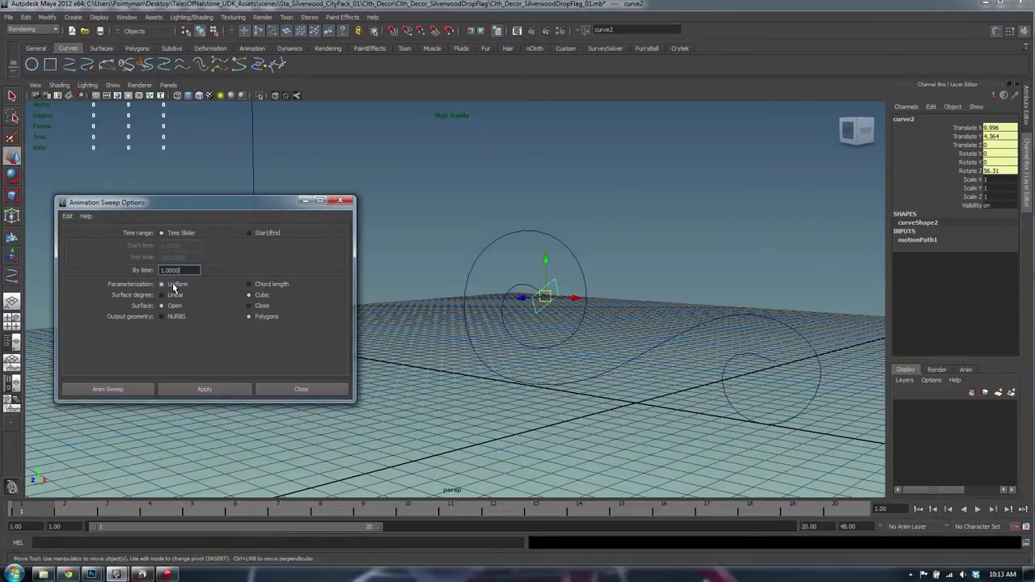
click(205, 389)
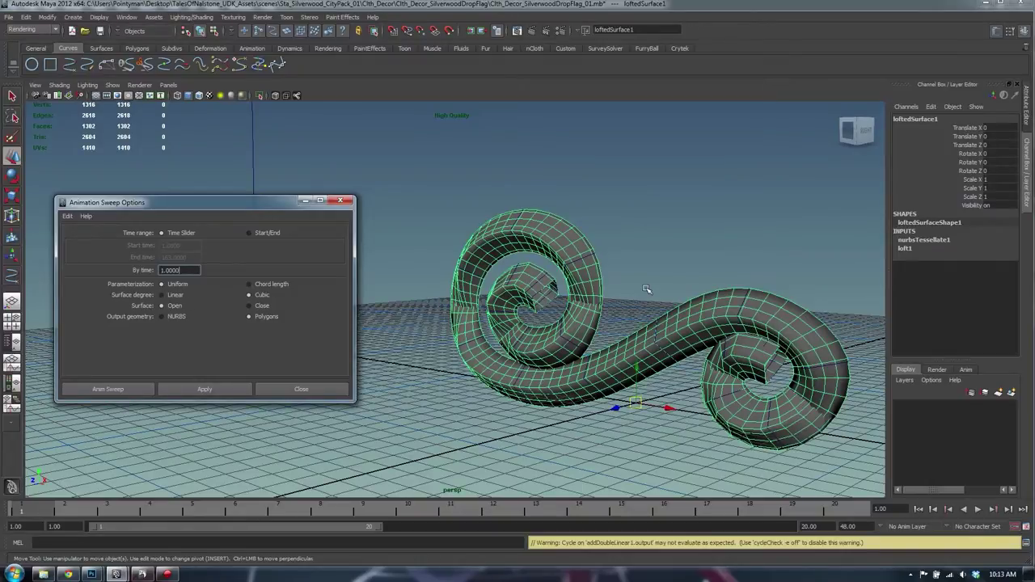
key(ctrl+z)
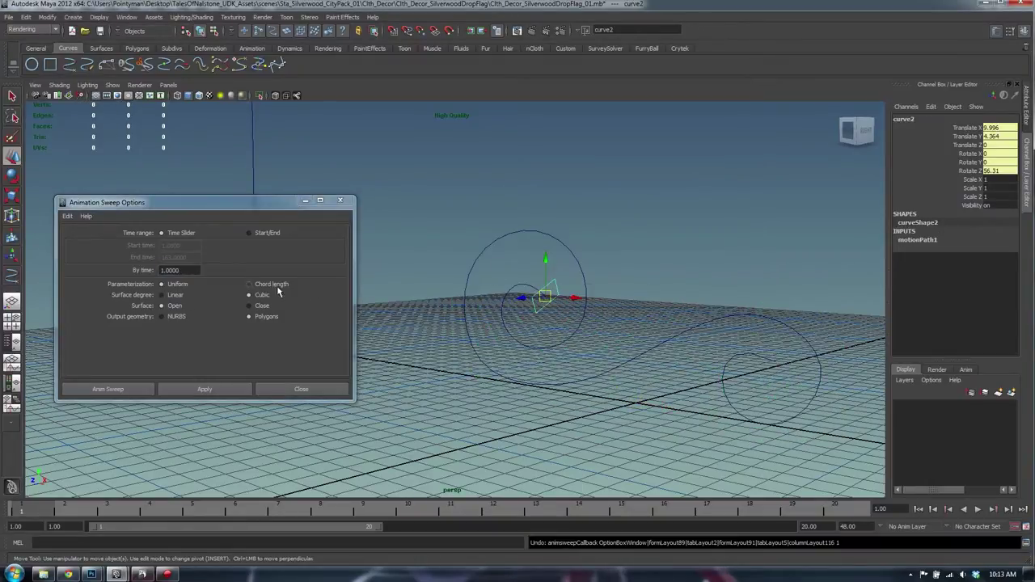
Step: Show the diamond's motion path attributes, undo its attachment to the scroll curve, and close the sweep options
click(929, 240)
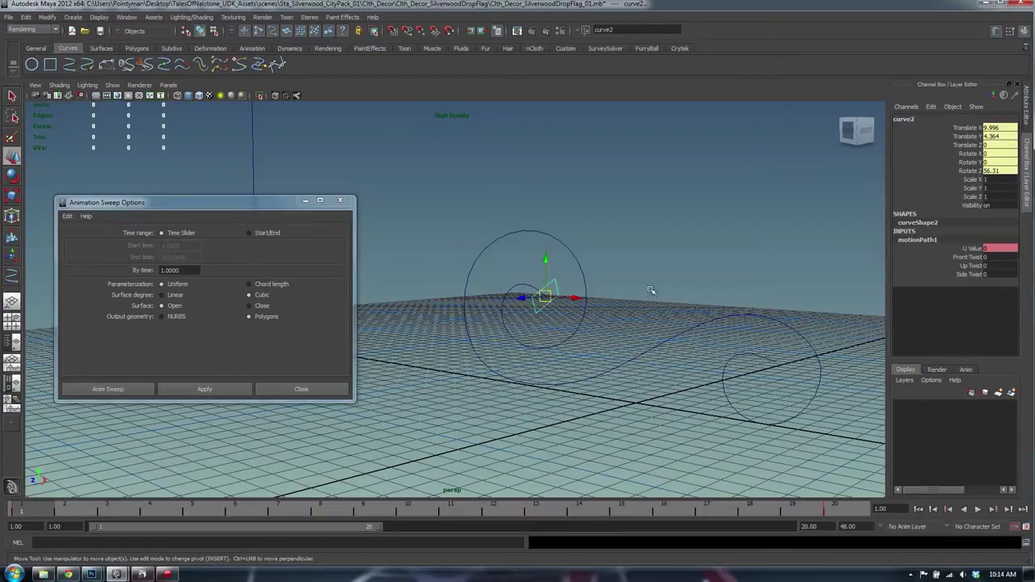
key(ctrl+z)
key(ctrl+z)
key(ctrl+z)
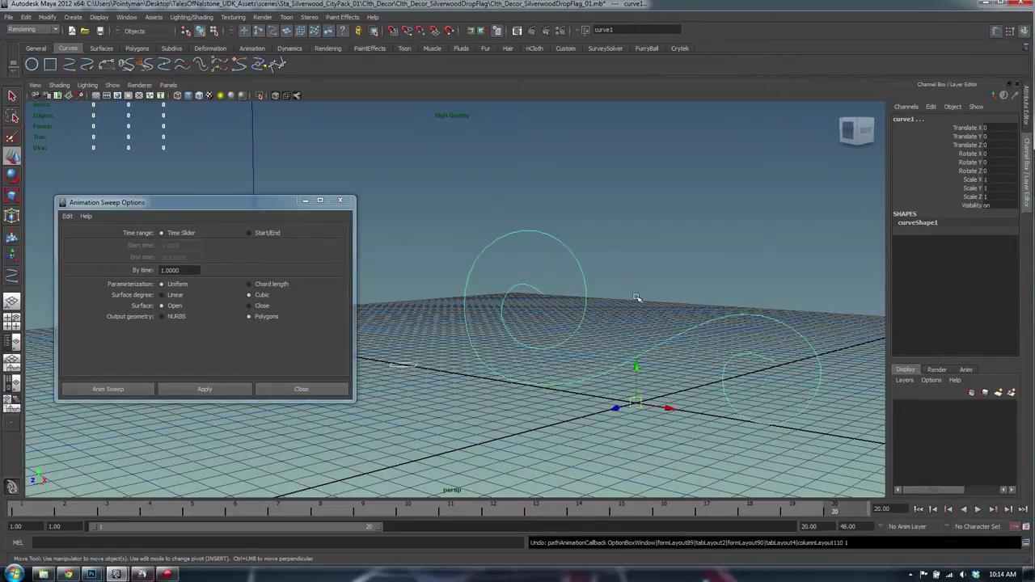
alt+drag(524, 351, 540, 356)
click(290, 389)
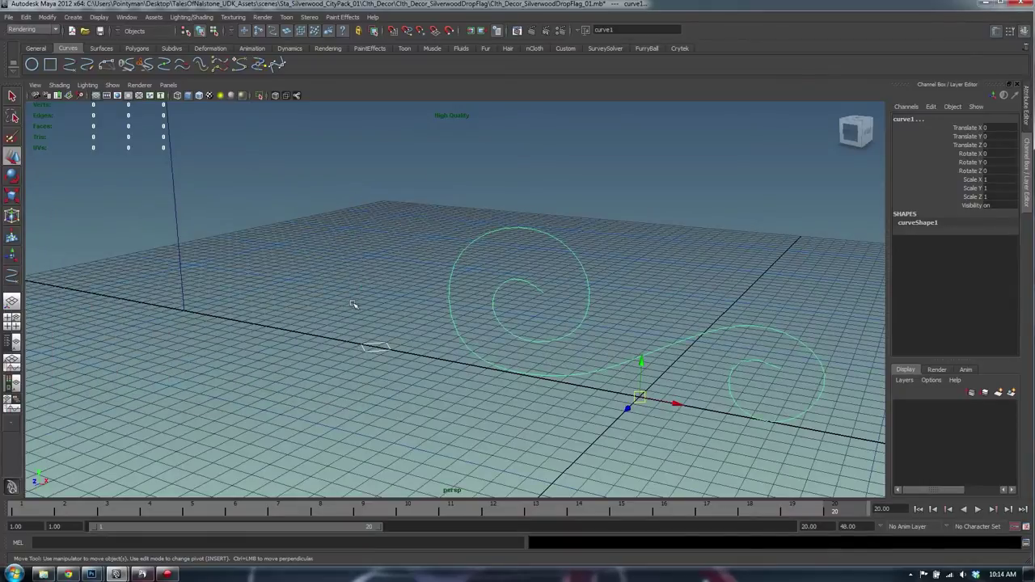
Step: Scale the diamond profile uniformly to about 0.54 and freeze its transformations
key(space)
drag(377, 367, 401, 341)
key(r)
middle_drag(490, 313, 431, 318)
alt+drag(431, 318, 435, 327)
key(space)
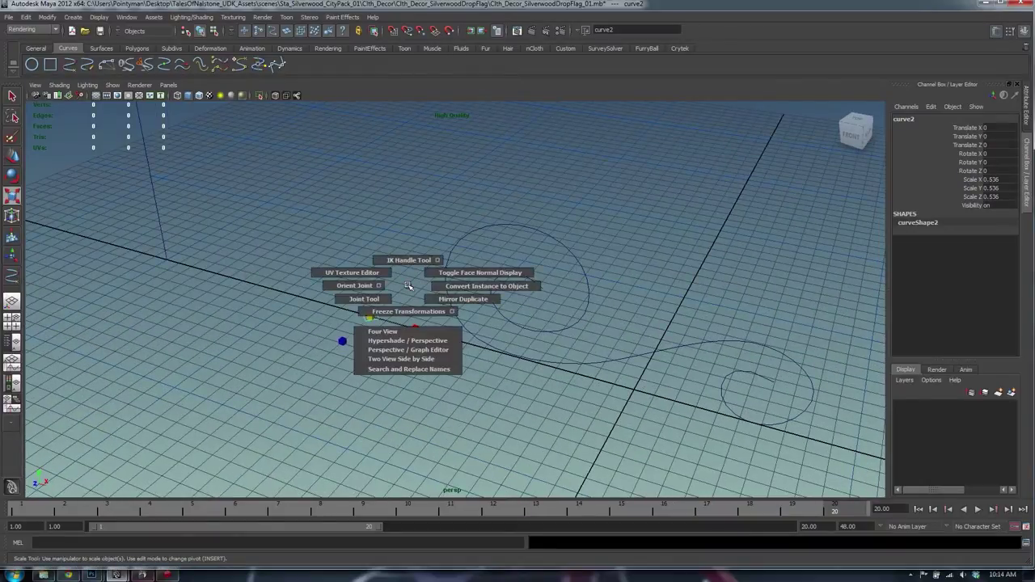
Step: Add the scroll curve to the diamond profile selection and open the Attach to Motion Path options
click(472, 221)
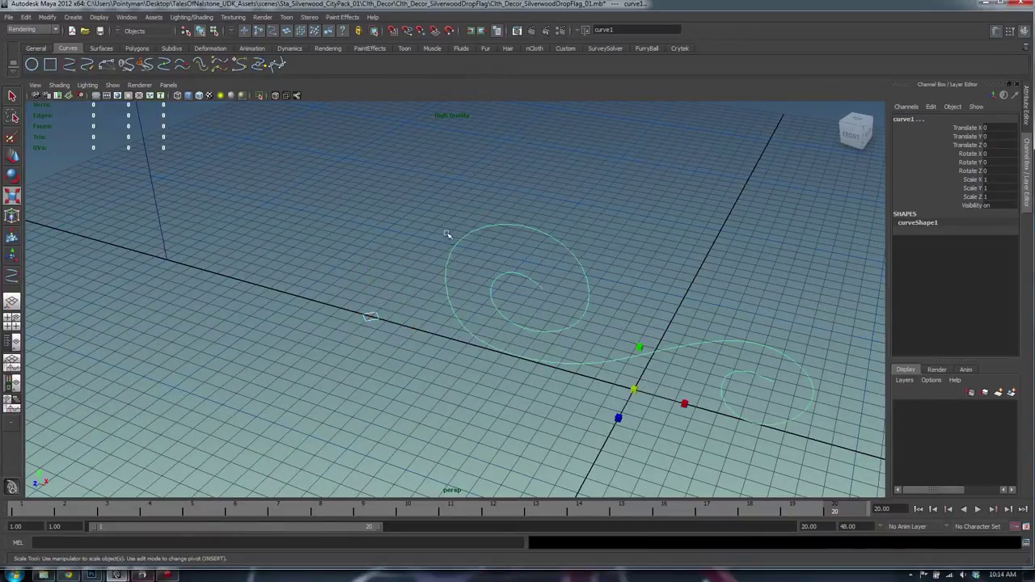
key(space)
click(254, 258)
mouse_move(340, 447)
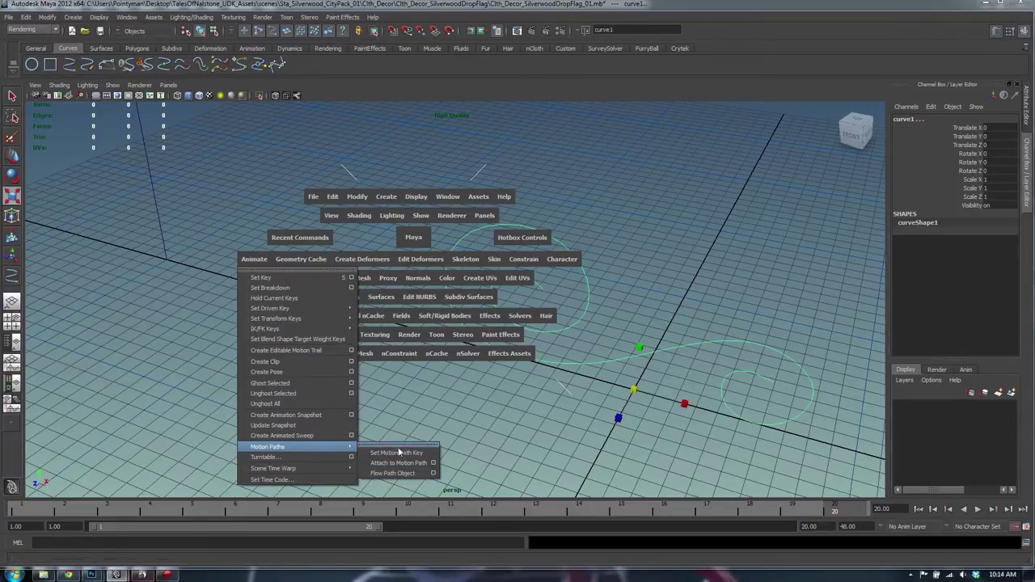
click(434, 463)
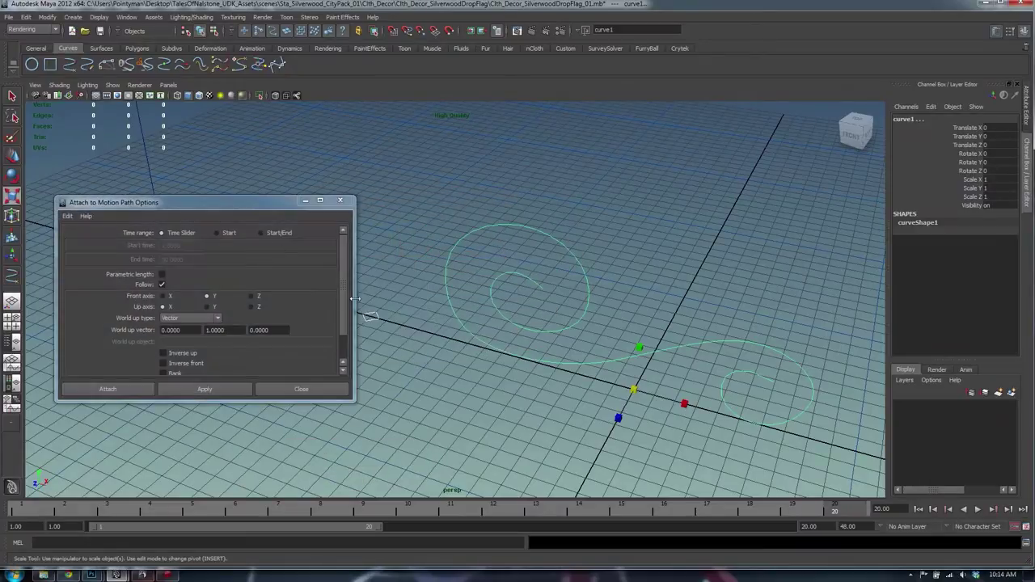
Step: Set the world up type to Object up and attach the diamond profile to the scroll curve, closing the options
scroll(343, 320, down, 3)
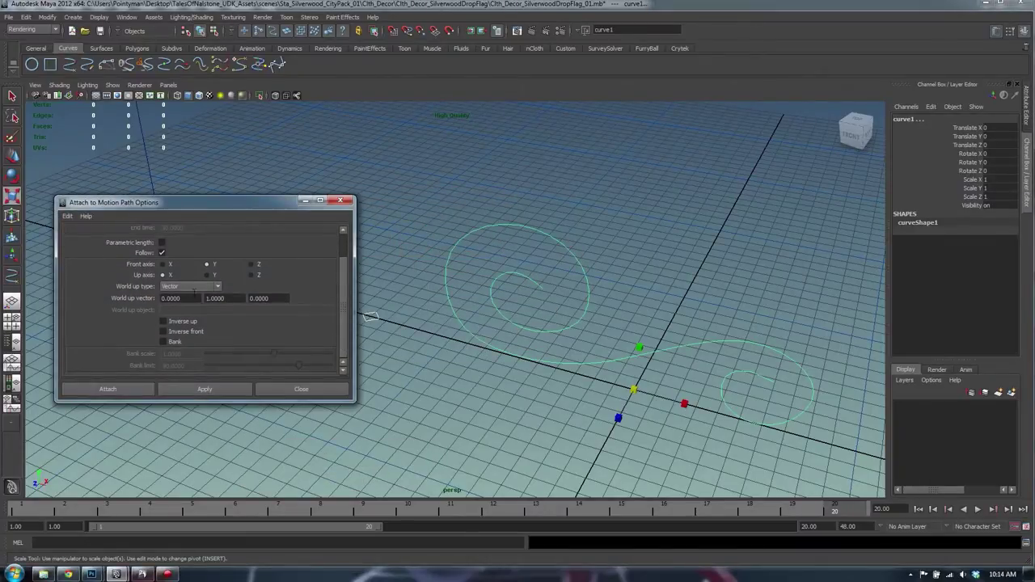
click(208, 287)
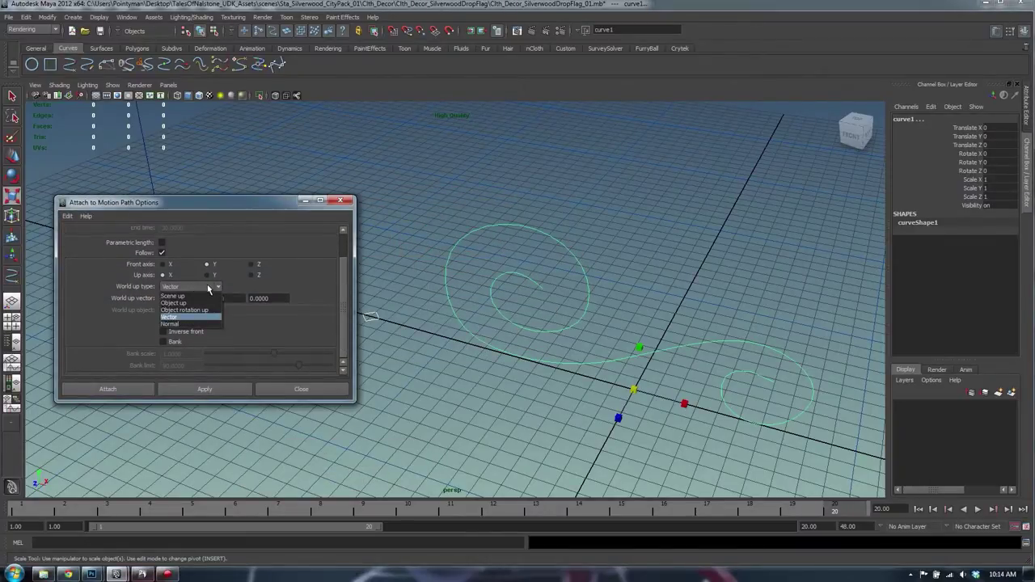
click(208, 288)
click(208, 287)
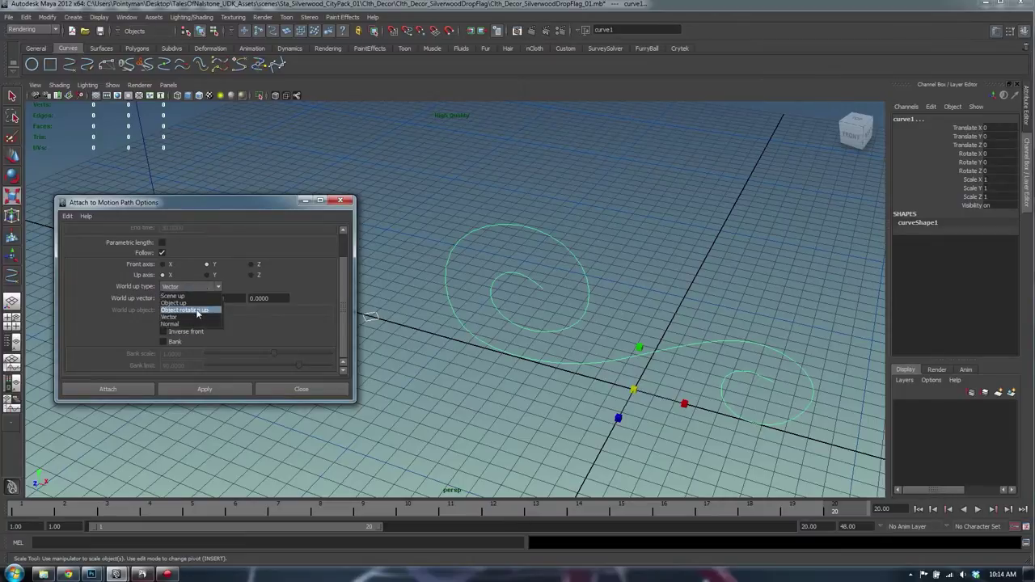
click(197, 303)
drag(341, 304, 343, 279)
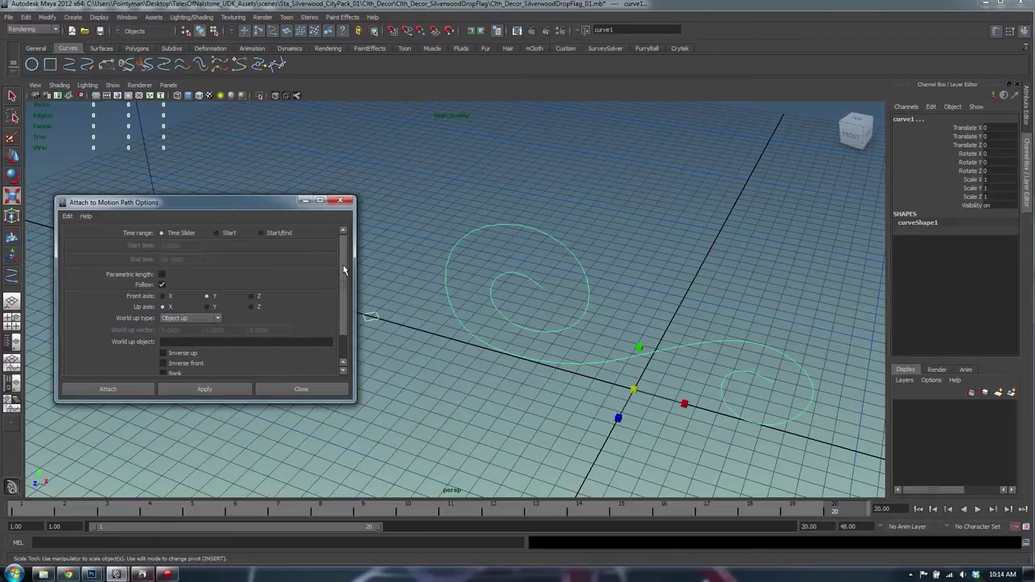
click(205, 389)
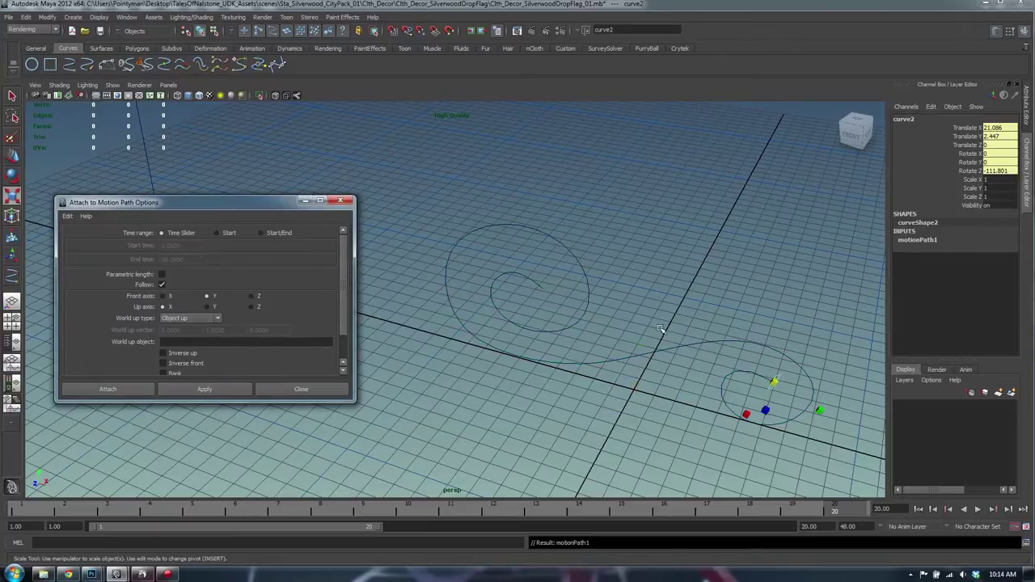
click(298, 389)
Step: Try an animated sweep of the smaller diamond profile with the saved settings, inspect it and undo it
key(space)
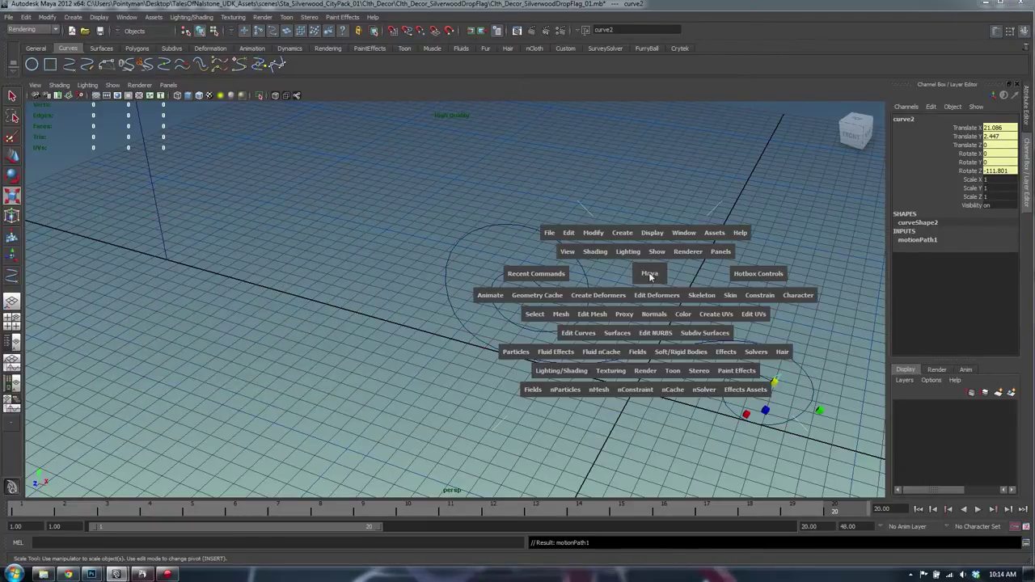
click(490, 295)
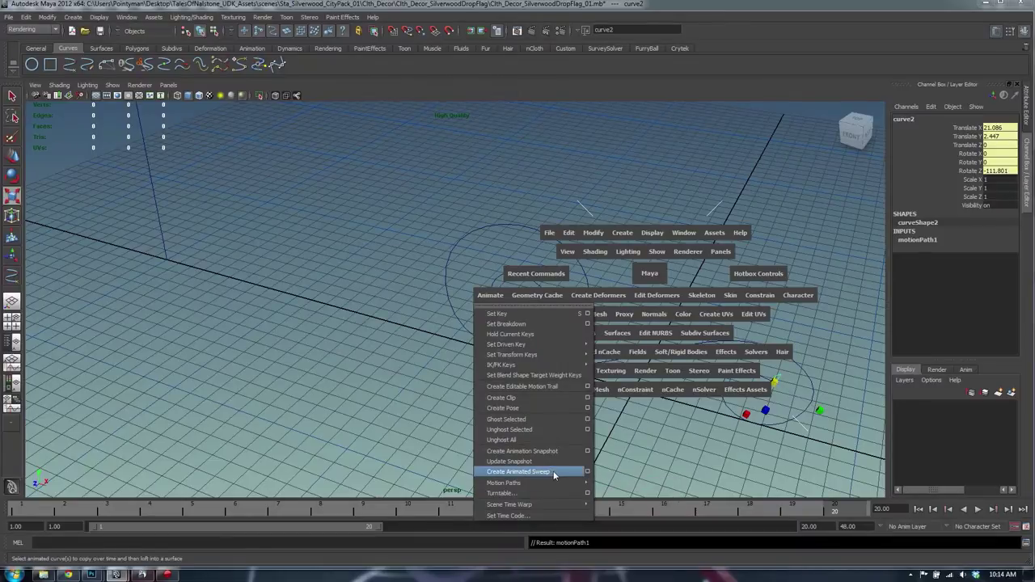
mouse_move(563, 483)
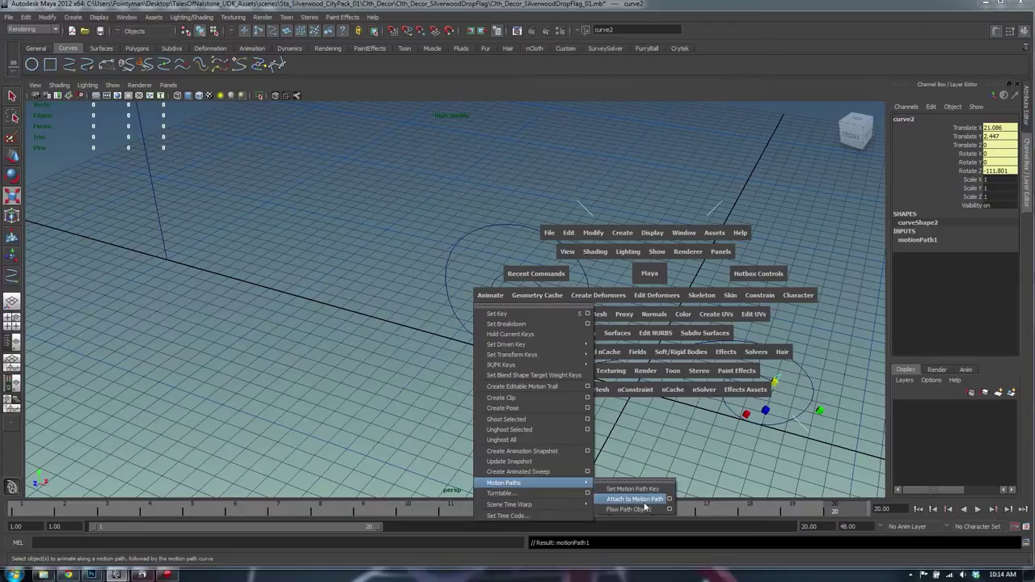
click(569, 473)
alt+middle_drag(554, 343, 546, 332)
alt+drag(546, 331, 546, 293)
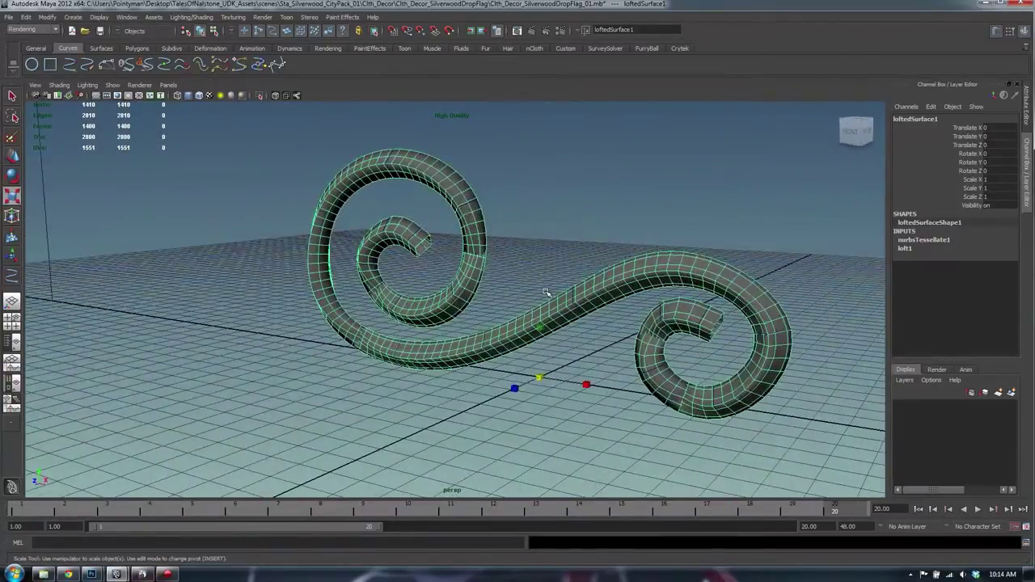
key(ctrl+z)
Step: Create an animation snapshot of the diamond profile over the time slider range with an increment of 1 and fast update
key(space)
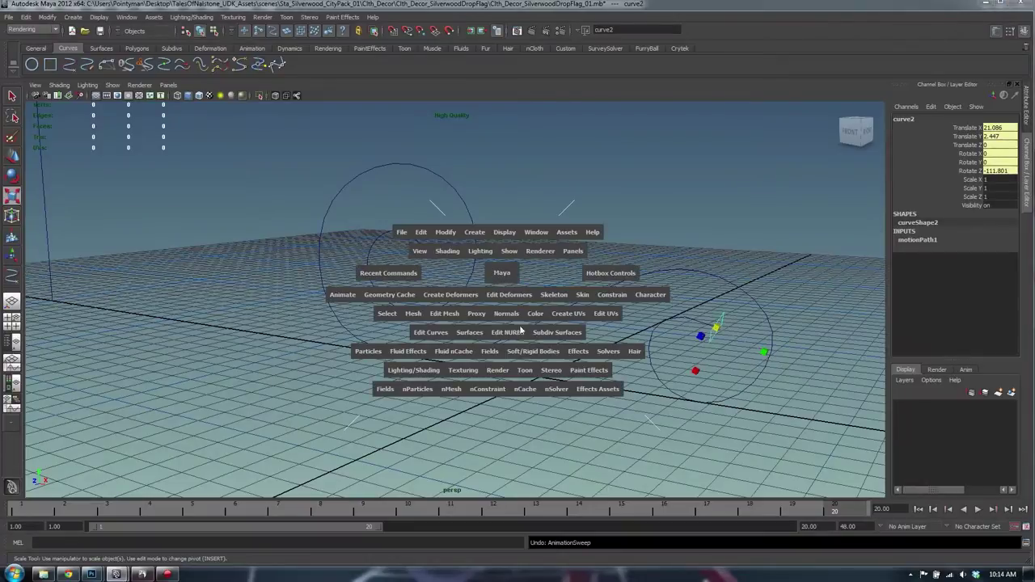
click(344, 296)
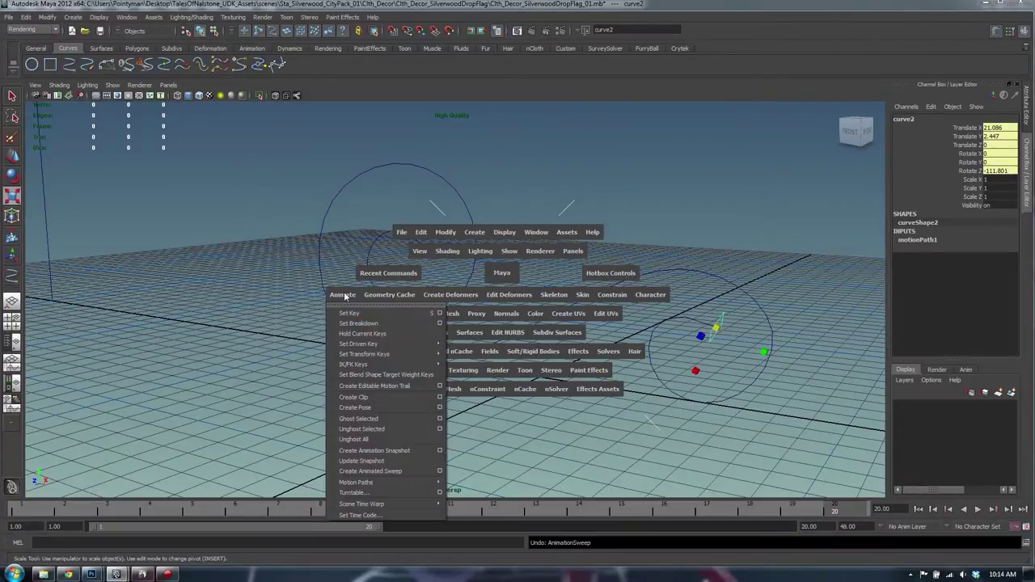
click(441, 451)
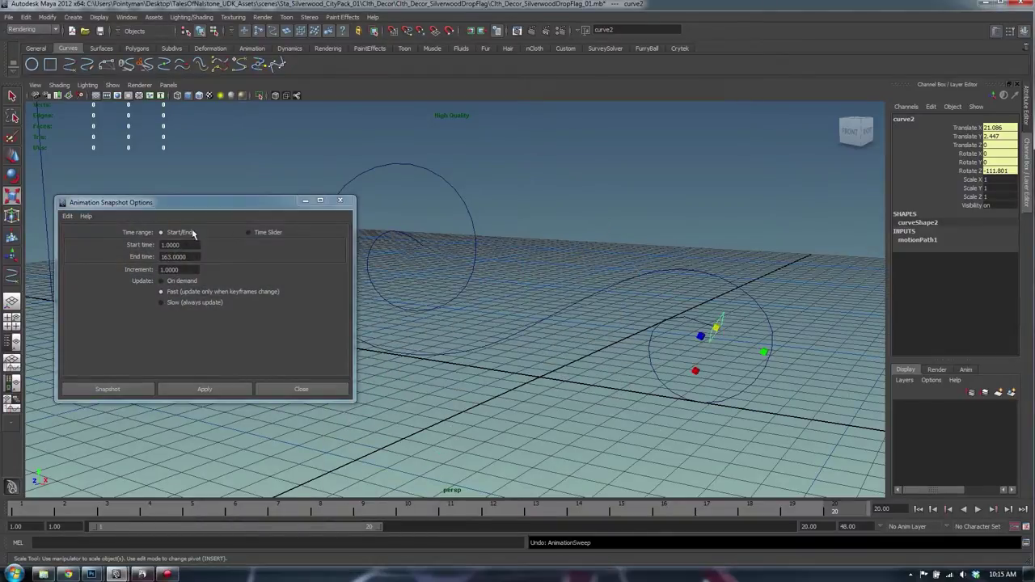
click(265, 234)
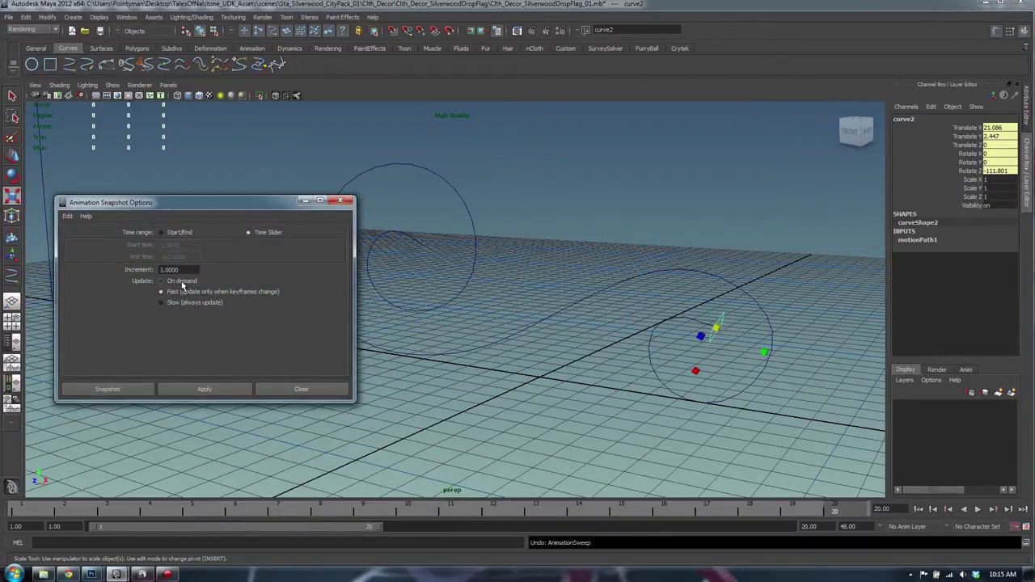
click(207, 391)
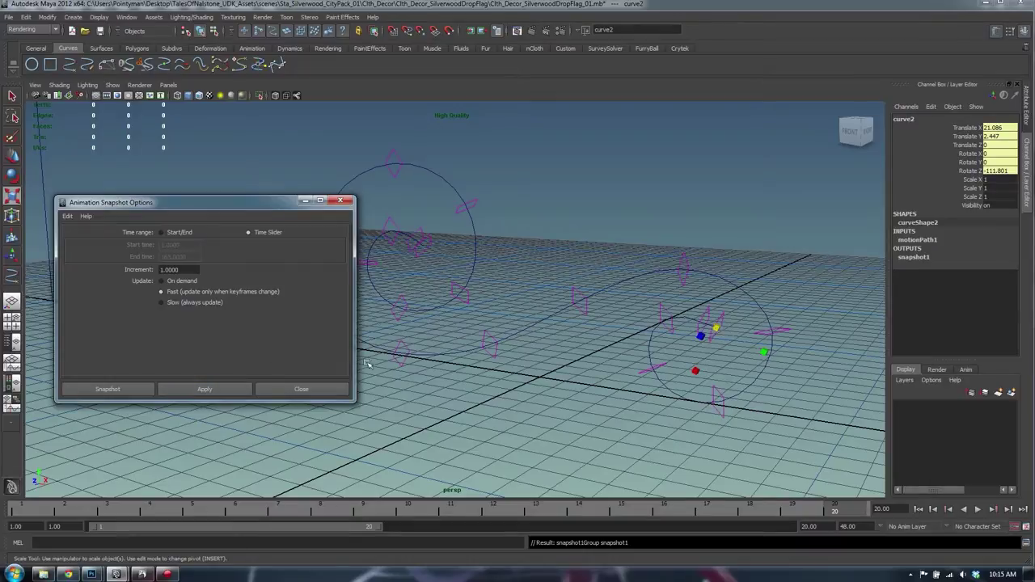
Step: Close the Animation Snapshot options and pick through the profile copies along the inner spiral of the scroll
click(335, 386)
alt+drag(465, 240, 429, 241)
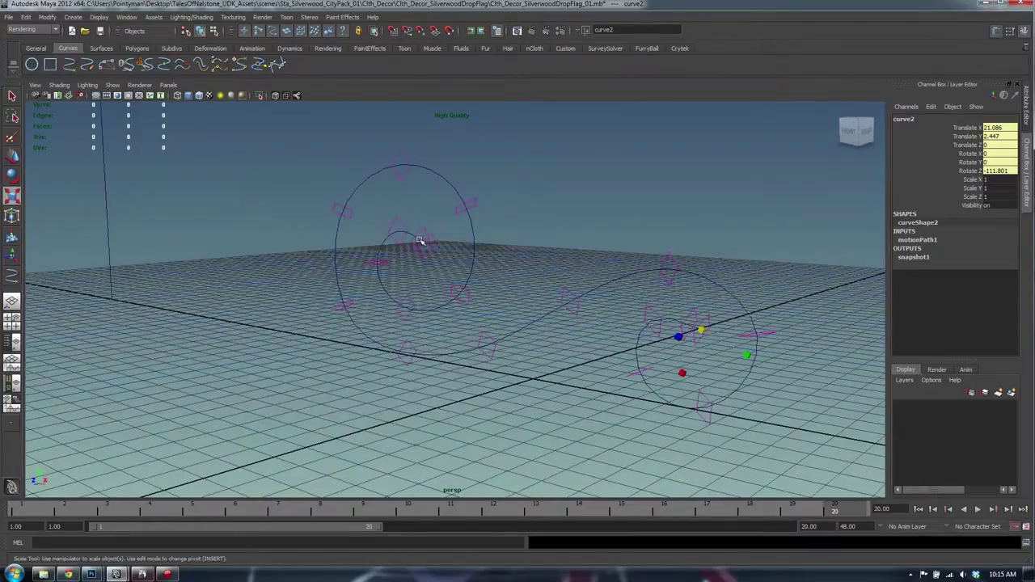
click(423, 241)
click(417, 229)
click(399, 223)
click(383, 260)
click(383, 262)
click(406, 301)
click(428, 229)
Step: Try to scale the innermost profile copy at the scroll's tip and undo it
alt+drag(432, 229, 453, 227)
click(467, 213)
click(458, 231)
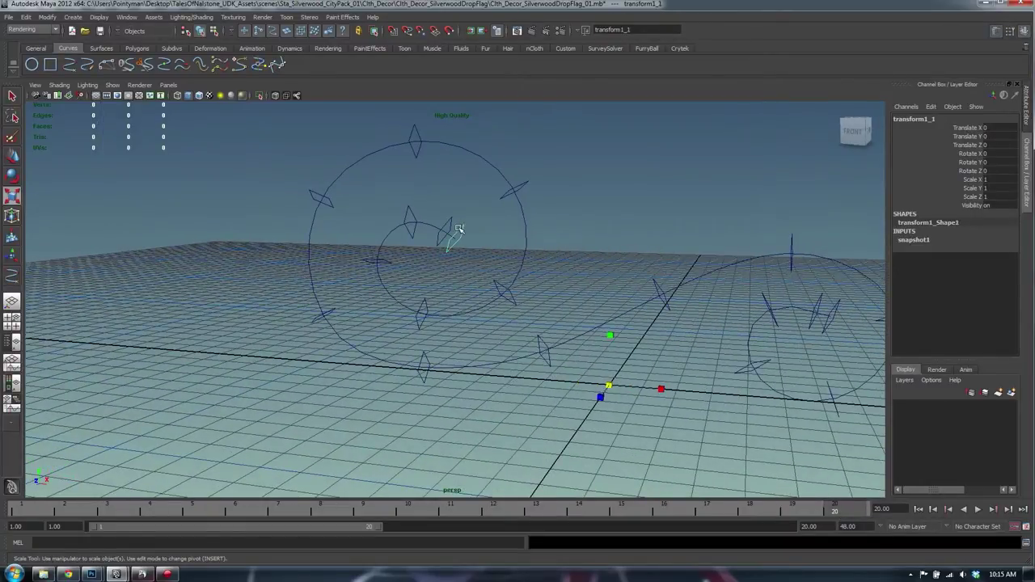
middle_drag(559, 224, 551, 222)
key(ctrl+z)
Step: Center the pivots of all diamond profile copies along the scroll curve
shift+right_drag(495, 220, 476, 290)
click(445, 221)
key(g)
click(413, 211)
key(g)
click(372, 263)
key(g)
click(422, 327)
drag(221, 136, 817, 412)
scroll(647, 241, down, 3)
drag(244, 154, 838, 492)
key(g)
click(549, 190)
scroll(560, 271, up, 3)
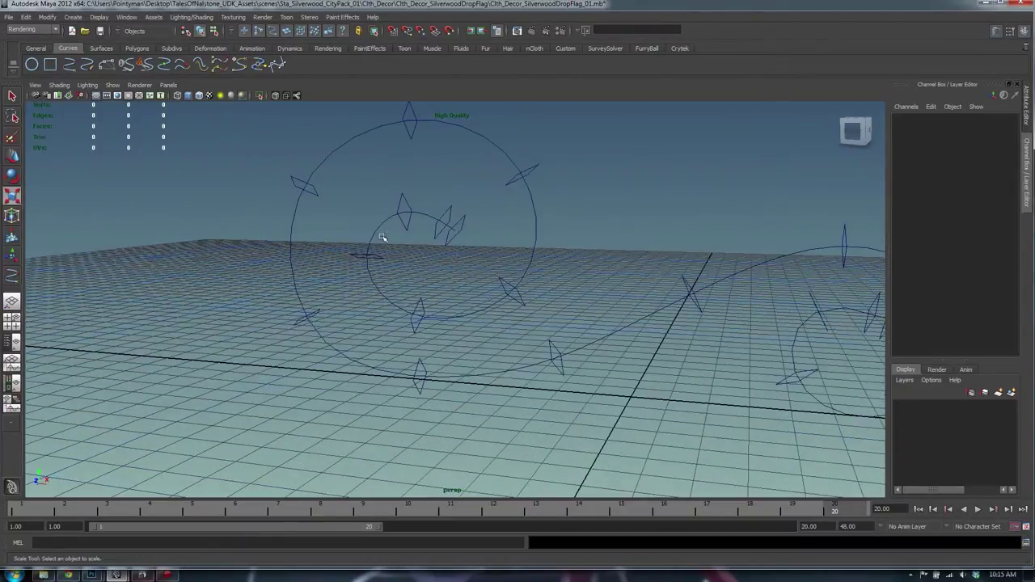
Step: Scale the innermost profile copy at the scroll's tip down to about 0.109
click(360, 254)
click(409, 203)
click(448, 211)
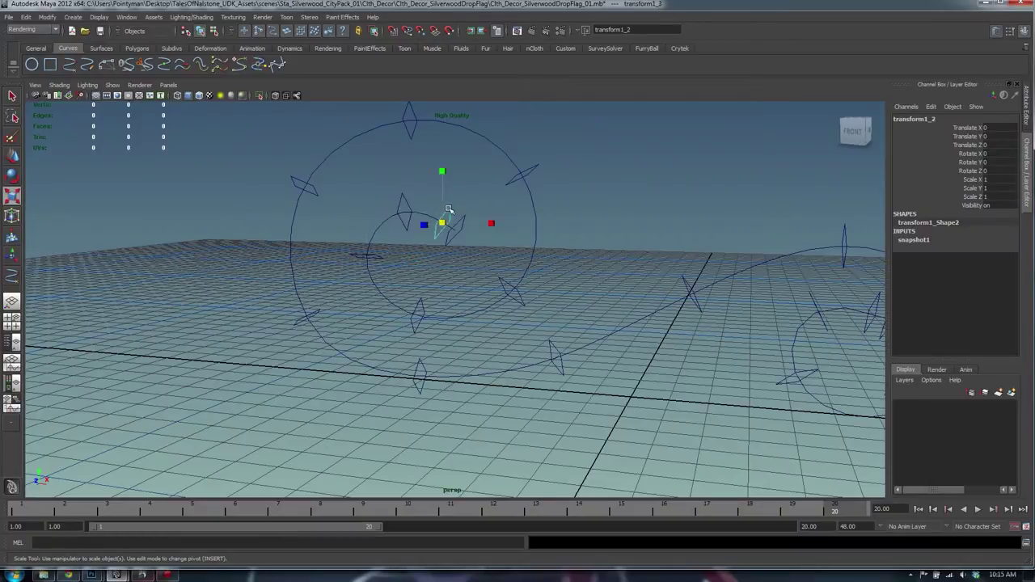
click(387, 190)
click(469, 222)
middle_drag(548, 236, 540, 240)
alt+right_drag(466, 213, 663, 226)
alt+middle_drag(420, 164, 471, 232)
alt+right_drag(471, 231, 511, 212)
middle_drag(511, 212, 387, 208)
Step: Scale down the second and third profile copies so the scroll's inner end tapers
click(504, 223)
click(501, 223)
click(426, 198)
click(418, 207)
click(388, 295)
scroll(400, 289, down, 5)
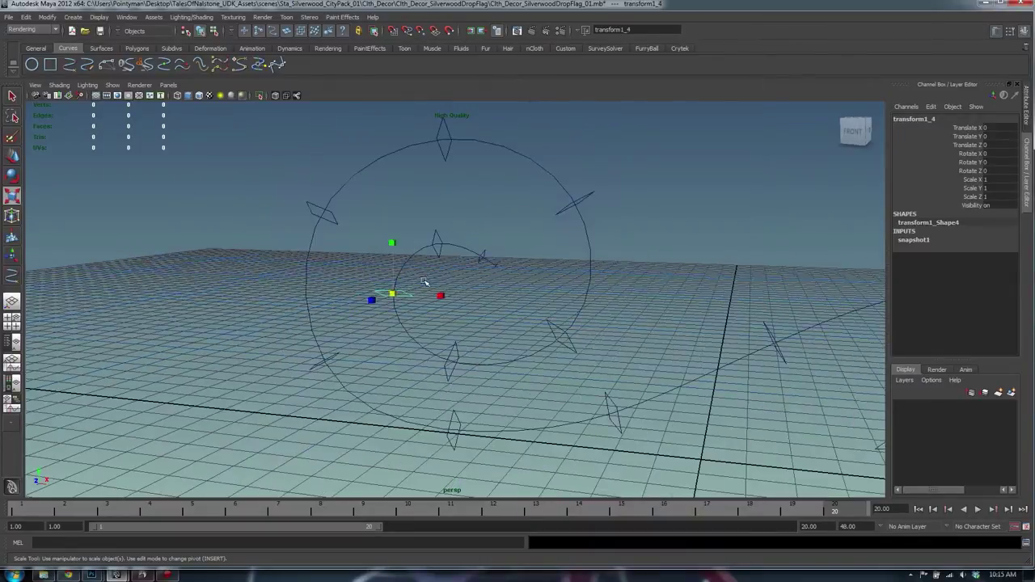
Step: Refine the third profile copy's size and scale the fourth copy down to 0.805
alt+middle_drag(558, 263, 525, 242)
click(399, 240)
middle_drag(454, 223, 456, 223)
click(362, 280)
click(360, 281)
click(411, 322)
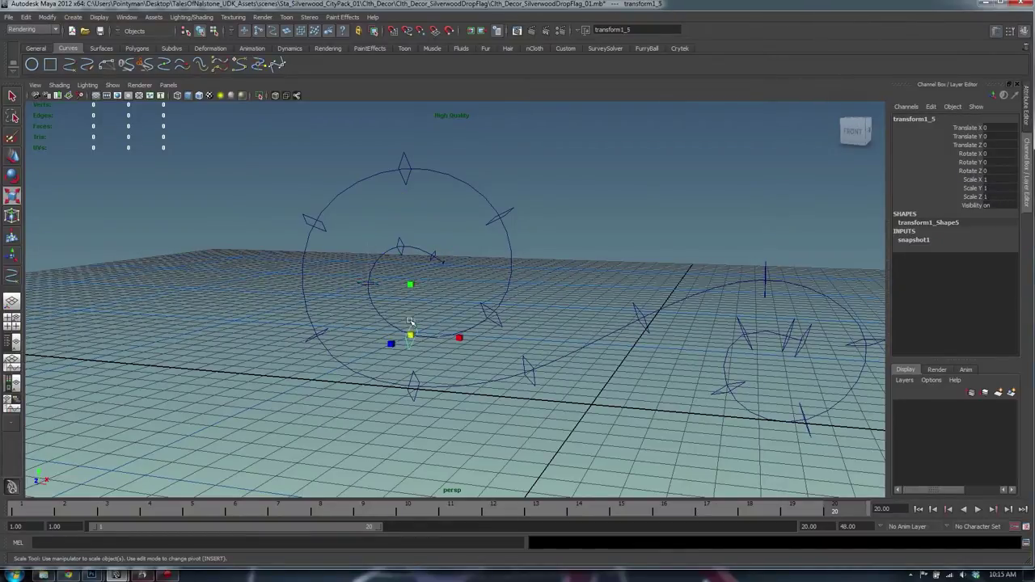
click(366, 283)
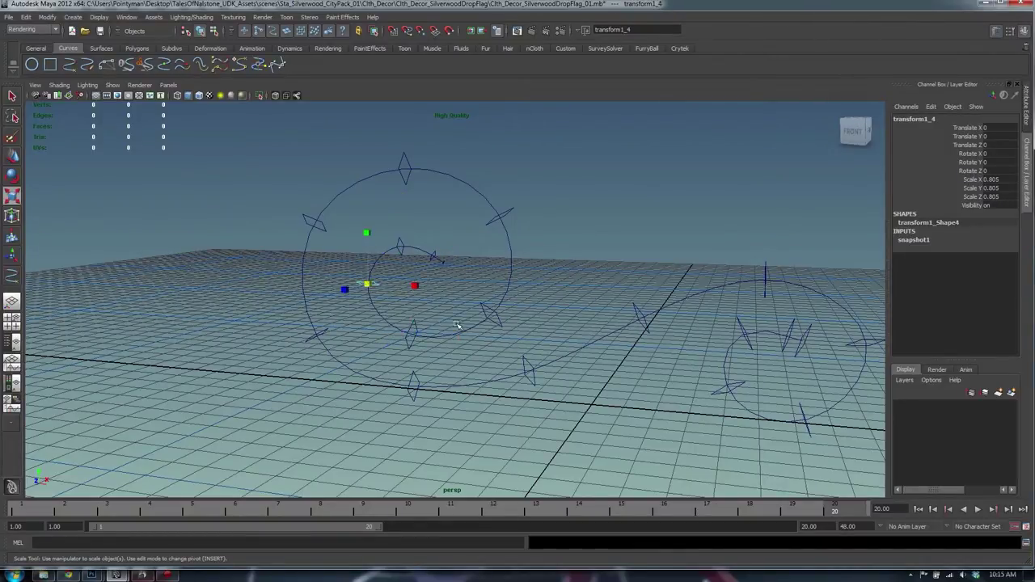
Step: Select the profile copies one after another from the scroll's inner tip outward around the large spiral
alt+right_drag(578, 319, 693, 310)
click(439, 254)
alt+right_drag(441, 256, 585, 224)
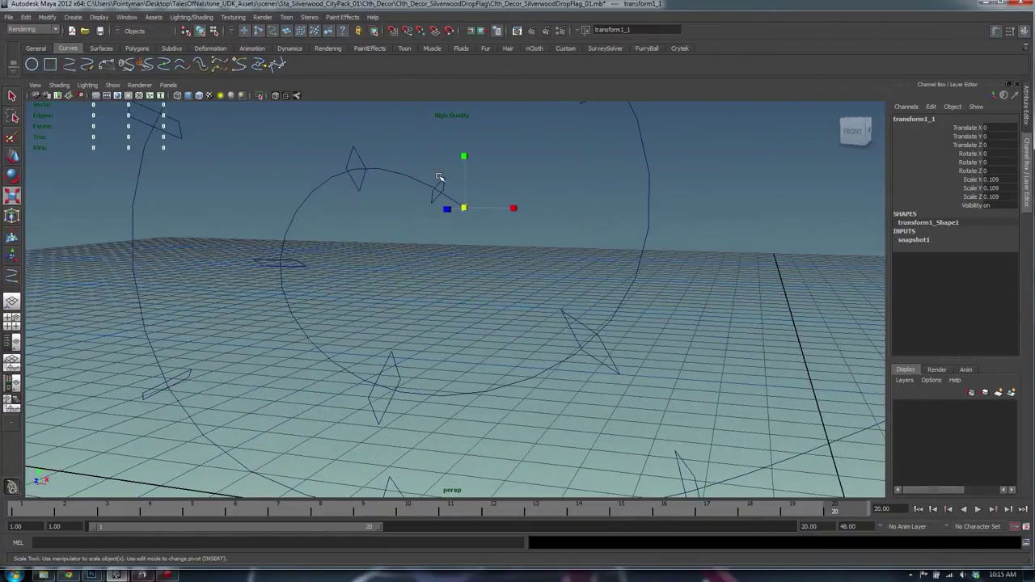
click(366, 154)
click(271, 263)
click(372, 427)
shift+click(575, 313)
alt+right_drag(618, 245, 567, 133)
alt+middle_drag(567, 134, 619, 277)
shift+click(604, 325)
shift+click(456, 232)
Step: Add the remaining profile copies to the selection in order, through to the far end of the small spiral
alt+right_drag(548, 278, 367, 312)
alt+middle_drag(367, 311, 289, 208)
shift+drag(288, 207, 303, 226)
shift+drag(287, 308, 360, 319)
click(297, 323)
click(360, 317)
click(443, 299)
click(531, 250)
click(625, 215)
click(713, 272)
alt+drag(621, 295, 597, 294)
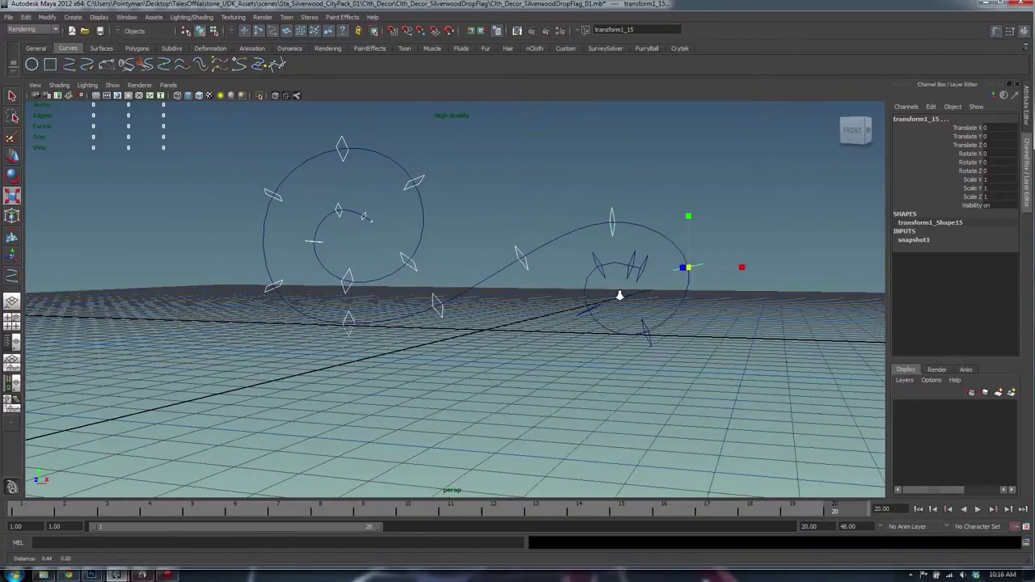
alt+right_drag(597, 295, 667, 300)
click(693, 328)
click(635, 309)
click(635, 268)
click(673, 279)
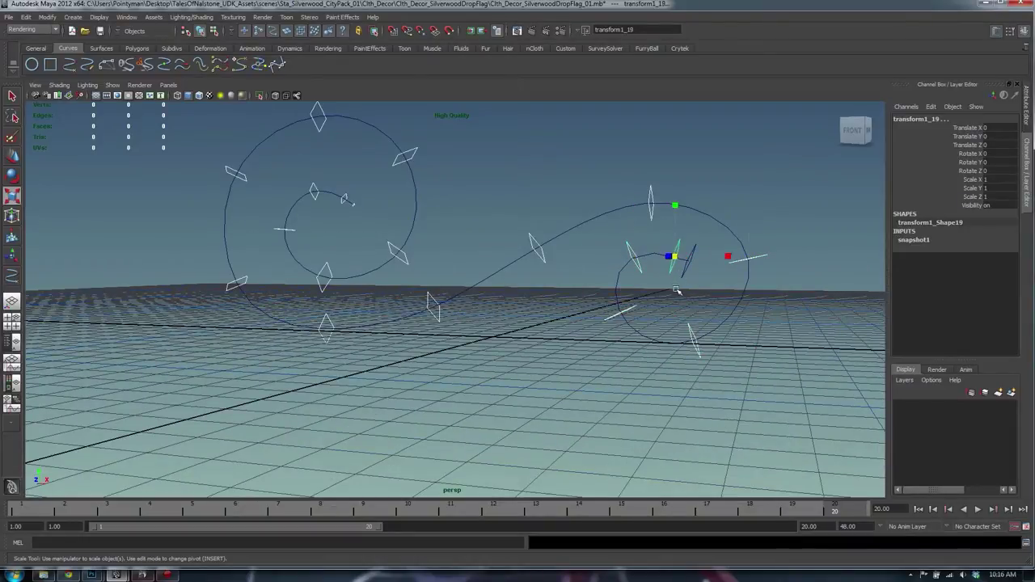
click(691, 276)
Step: Open the Loft options and set the output geometry to Polygons
key(space)
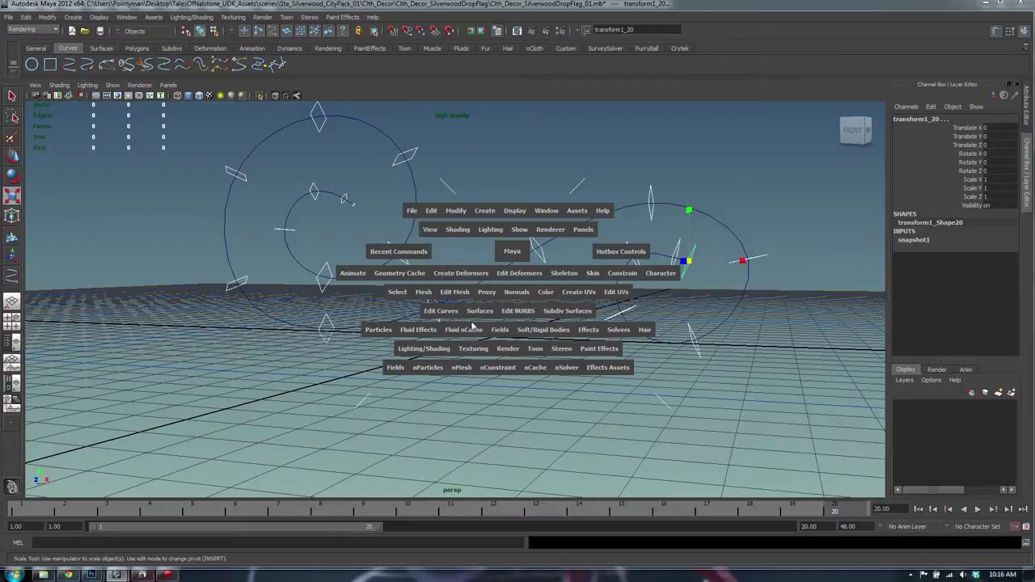
click(480, 313)
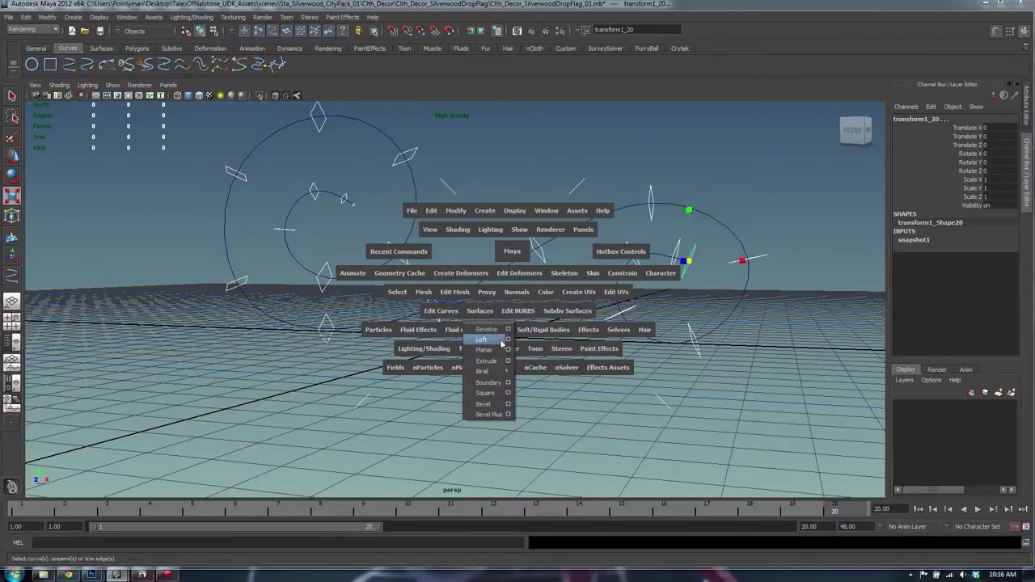
click(509, 341)
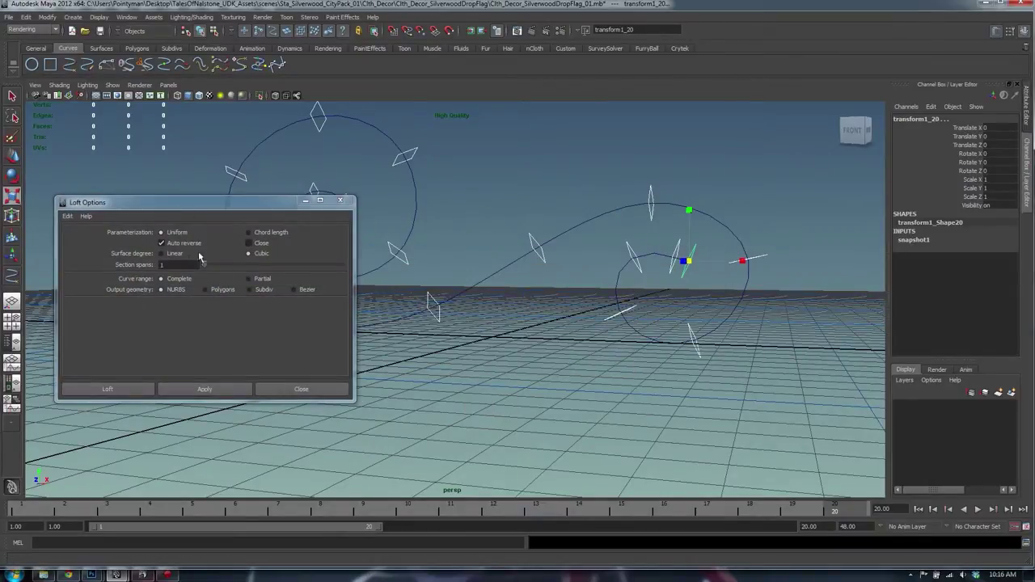
click(205, 289)
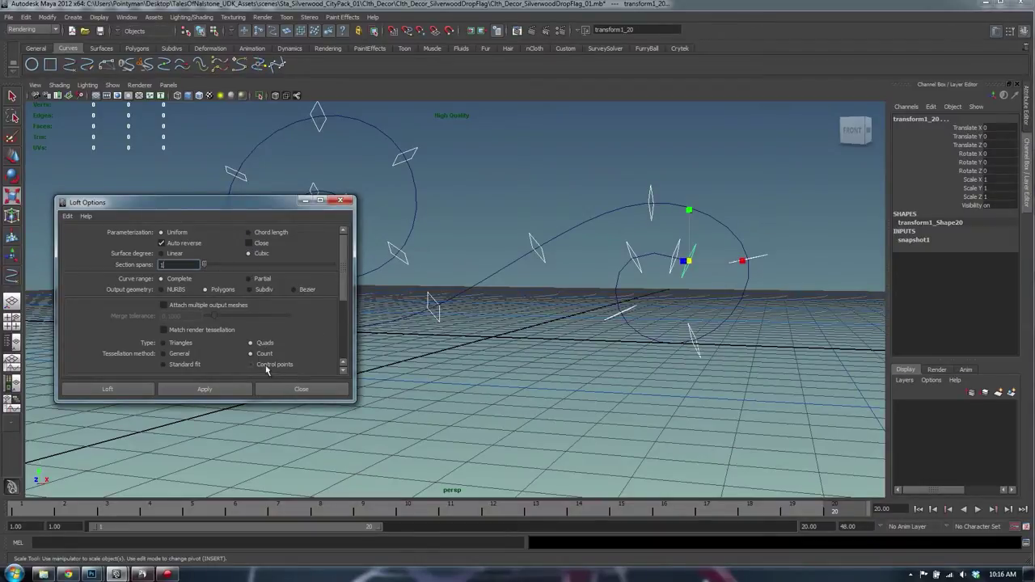
Step: Try lofting the selected profiles with uniform parameterization, inspect the surface and undo it
click(219, 389)
alt+middle_drag(517, 188, 655, 245)
alt+drag(655, 245, 555, 262)
key(ctrl+z)
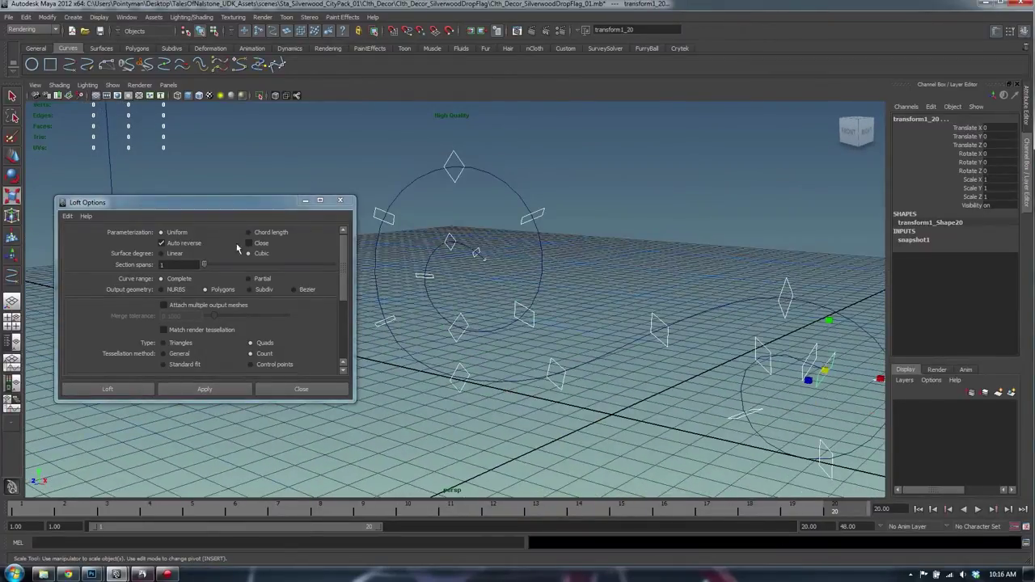
Step: Set the loft parameterization to Chord length, try lofting the selected profiles and undo the result
click(265, 236)
click(207, 389)
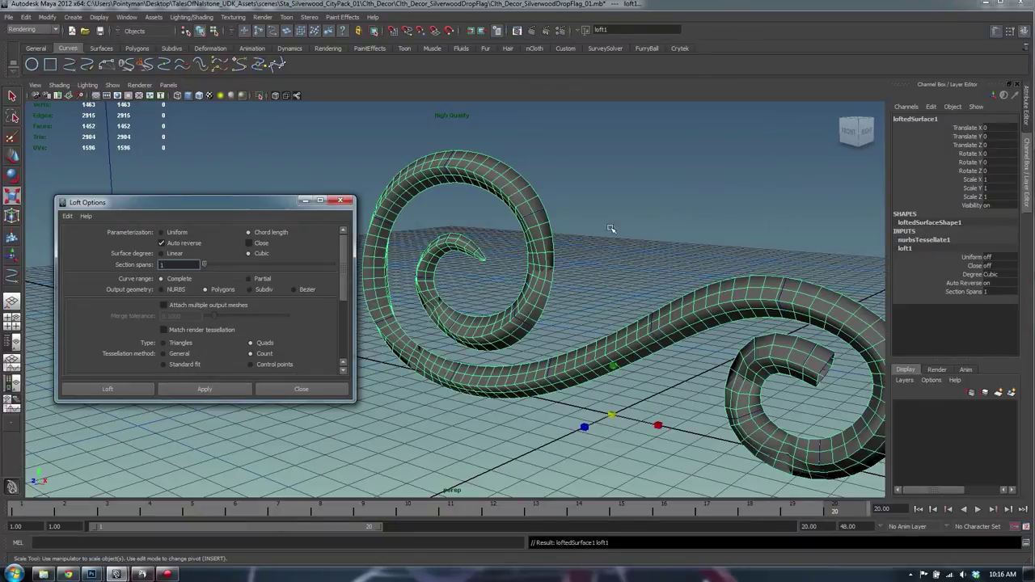
alt+drag(545, 262, 538, 208)
key(ctrl+z)
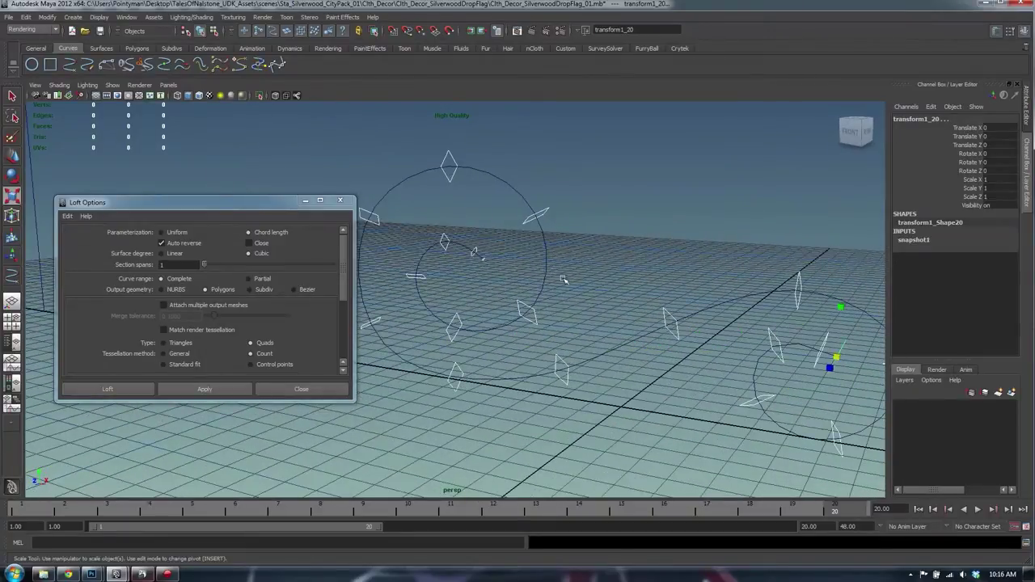
Step: Select the six innermost profile copies and flip them along Z with a negative scale
click(535, 321)
shift+click(459, 318)
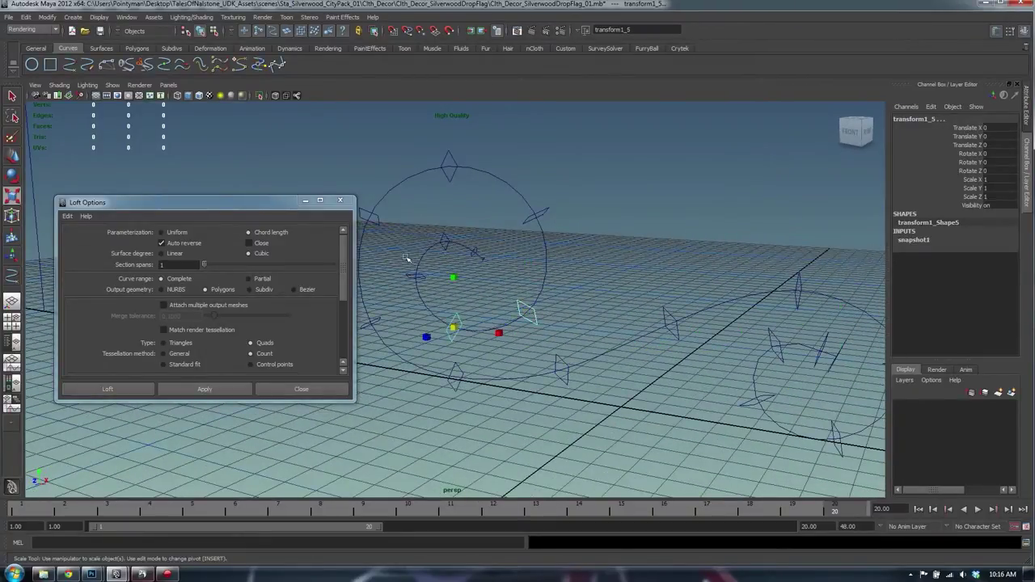
alt+right_drag(410, 261, 460, 262)
shift+click(439, 279)
shift+click(461, 235)
shift+click(497, 249)
alt+middle_drag(517, 250, 519, 290)
alt+right_drag(519, 289, 675, 313)
shift+click(543, 299)
alt+drag(638, 290, 517, 285)
click(522, 275)
Step: Open the Outliner, expand snapshot1Group and select transform1_1 through transform1_20
key(shift+o)
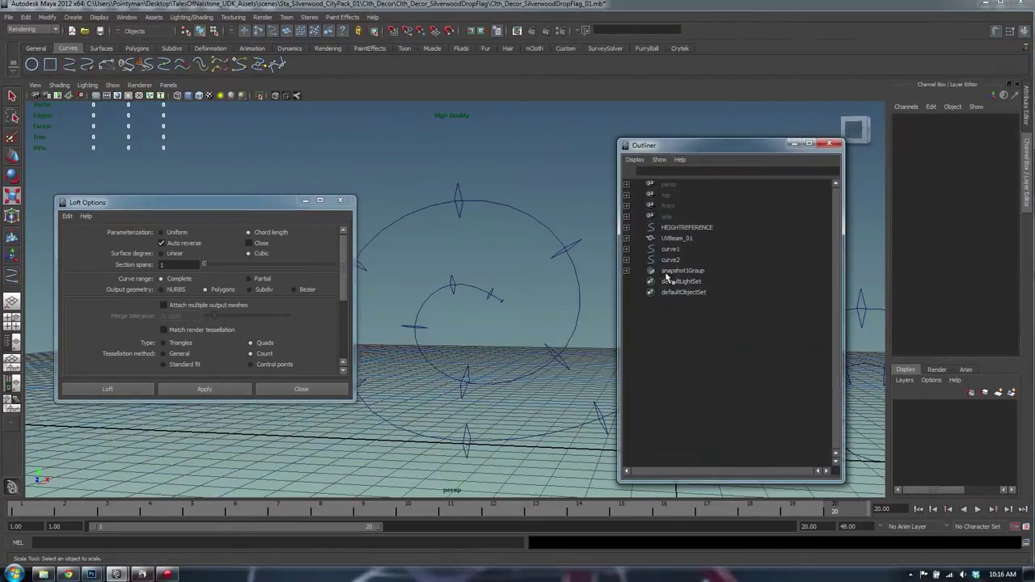
click(670, 249)
click(576, 287)
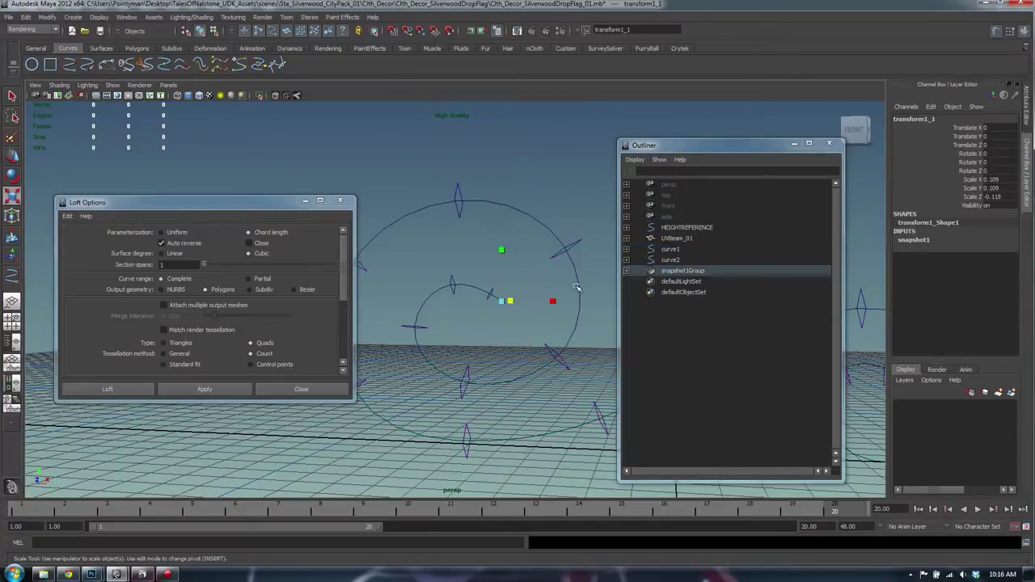
click(626, 272)
click(714, 302)
click(704, 280)
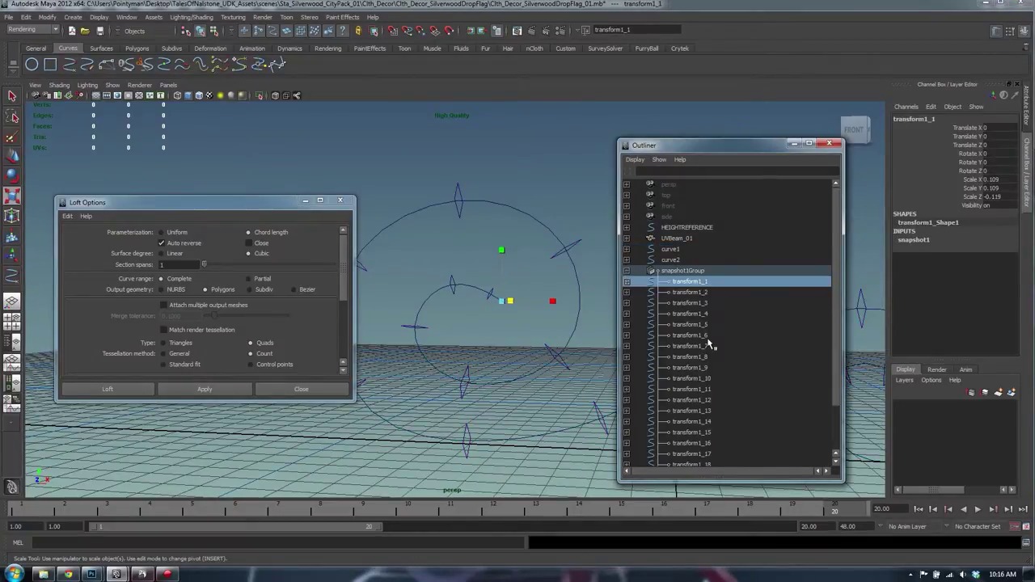
scroll(704, 279, down, 2)
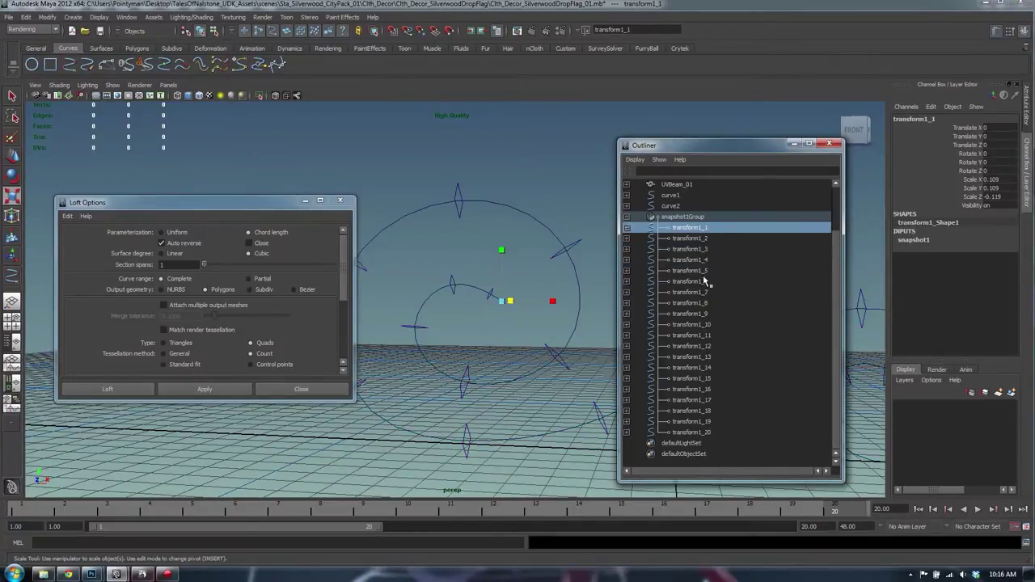
shift+click(696, 431)
drag(720, 146, 930, 142)
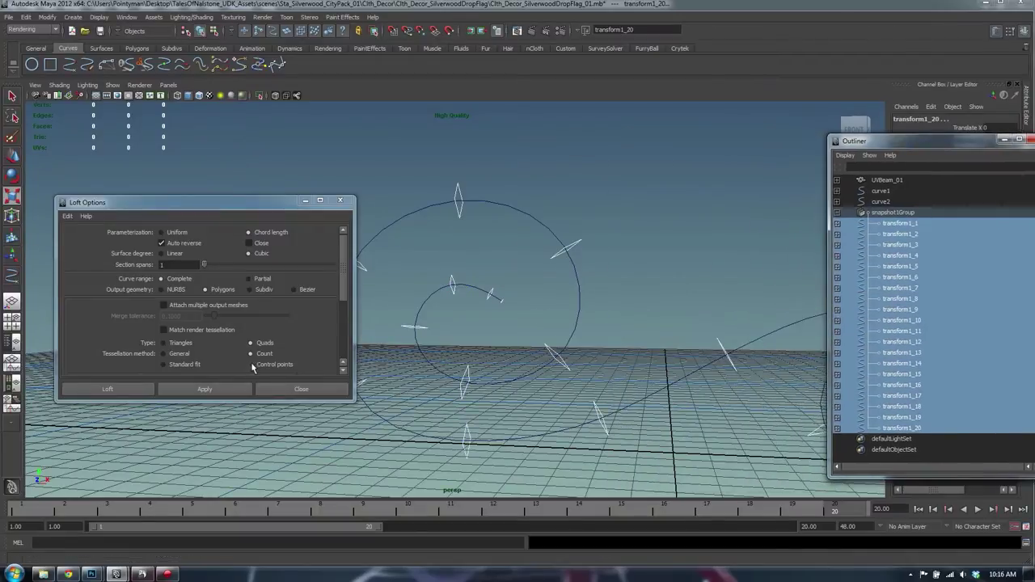
Step: Try a chord length loft through all twenty profile copies, inspect it and undo it
click(205, 389)
alt+drag(566, 279, 460, 291)
key(ctrl+z)
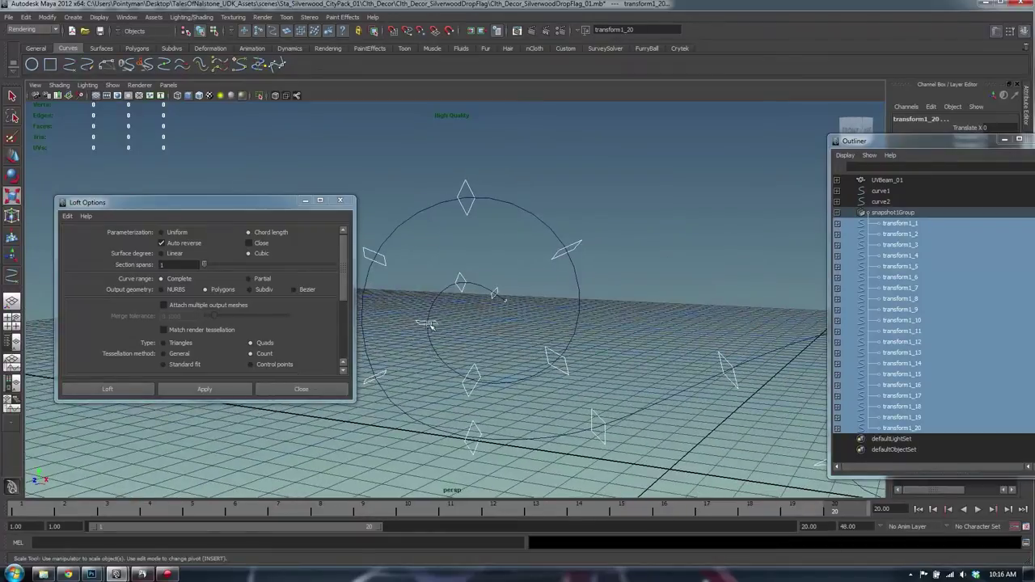
Step: Select the four innermost profile copies and flip them back along Z, giving transform1_1 a Z scale of 0.108
click(458, 289)
shift+click(459, 279)
shift+click(495, 291)
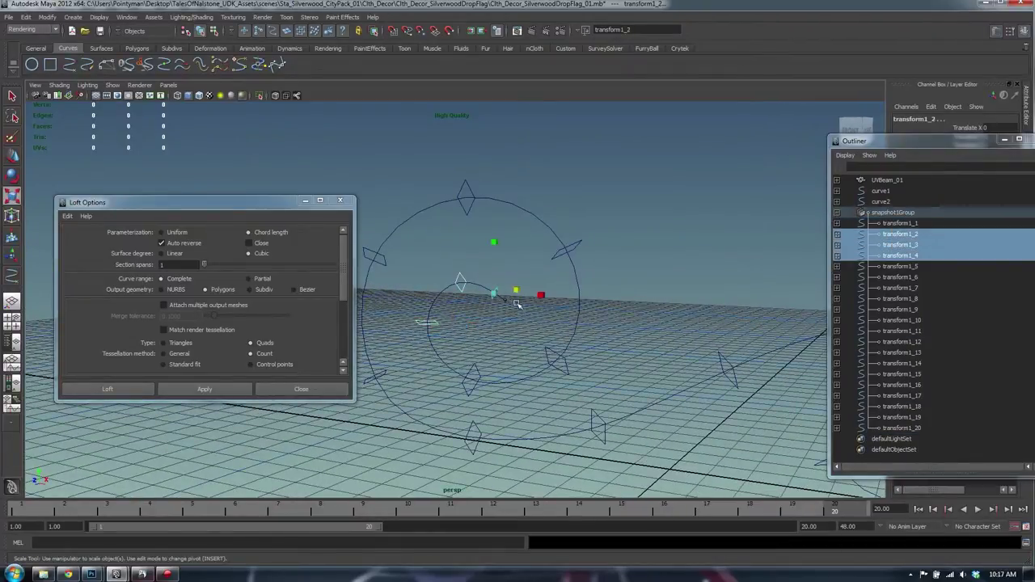
shift+click(540, 300)
alt+drag(603, 289, 529, 309)
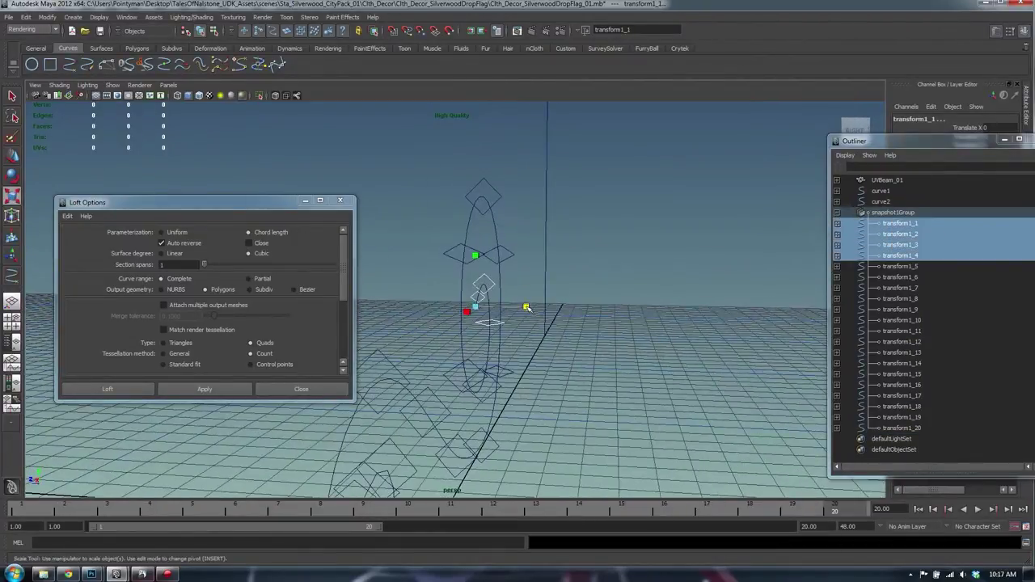
drag(907, 147, 752, 265)
key(r)
drag(526, 307, 487, 308)
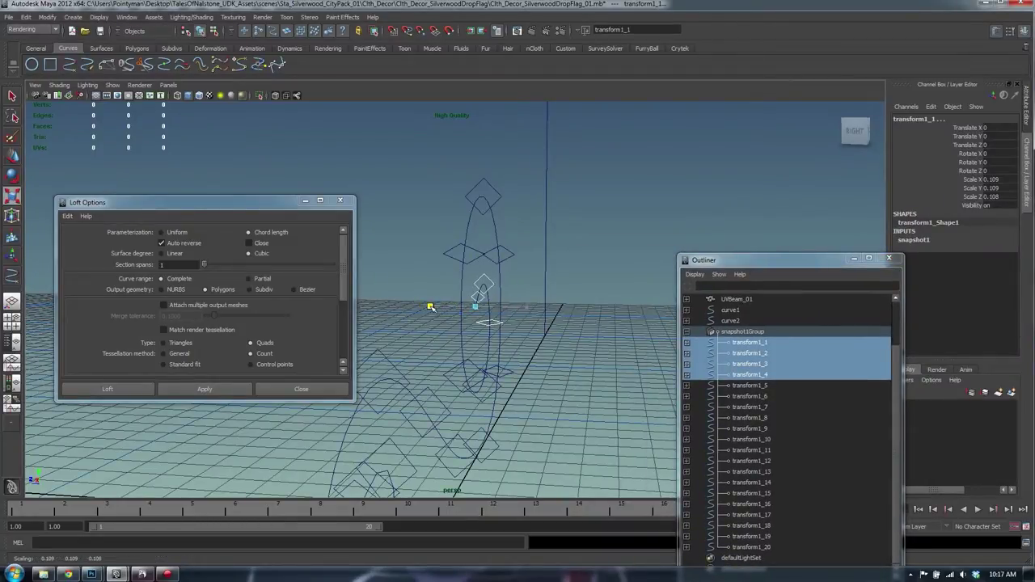
Step: Try lofting only transform1_1 through transform1_15 and inspect the resulting surface for twisting
alt+drag(542, 319, 613, 320)
click(780, 352)
click(752, 342)
shift+click(696, 494)
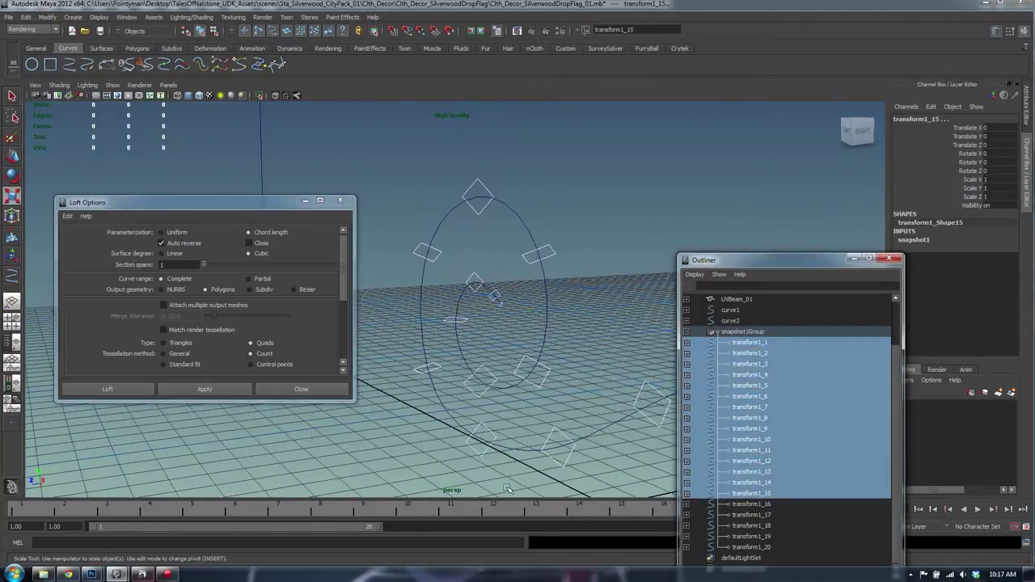
click(221, 388)
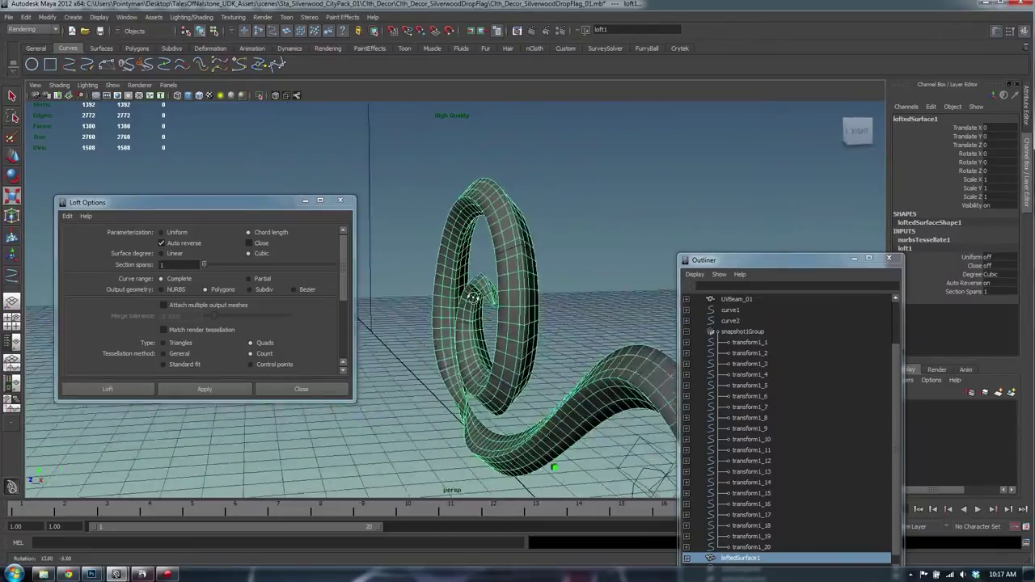
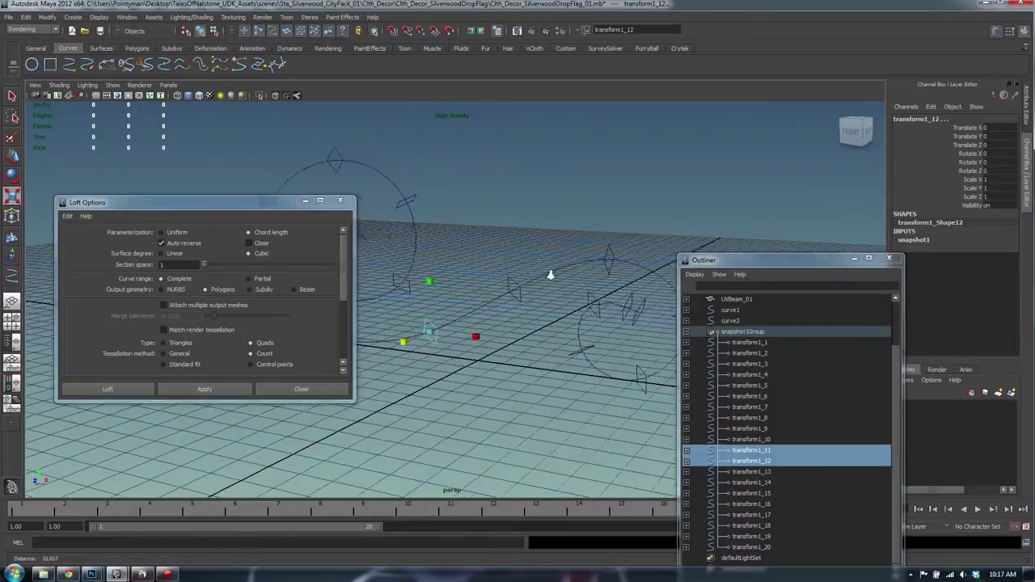
Step: Select transform1_1 through transform1_20, try lofting the full set again and undo it
click(750, 342)
shift+click(761, 548)
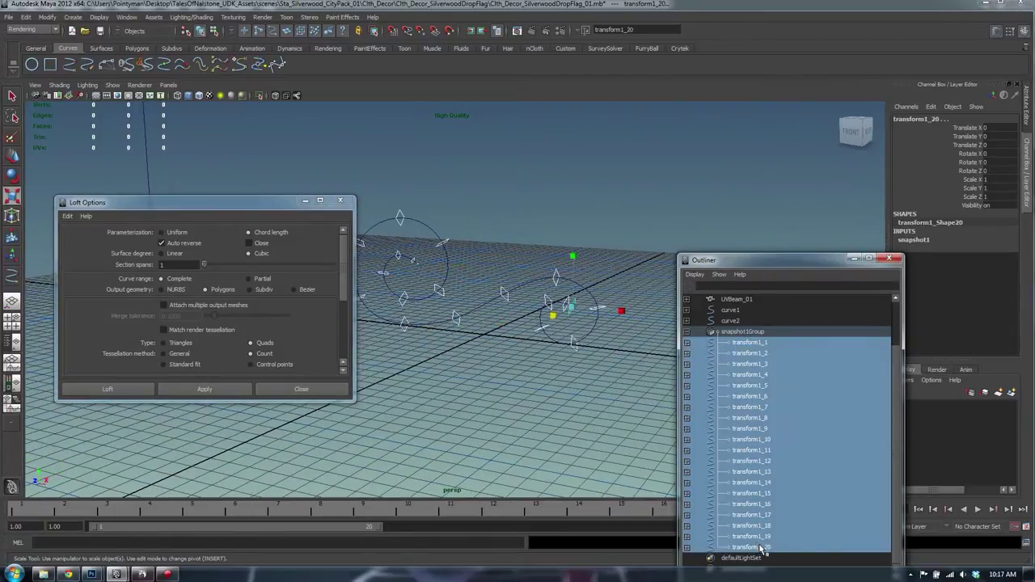
click(238, 393)
alt+drag(581, 275, 429, 299)
key(ctrl+z)
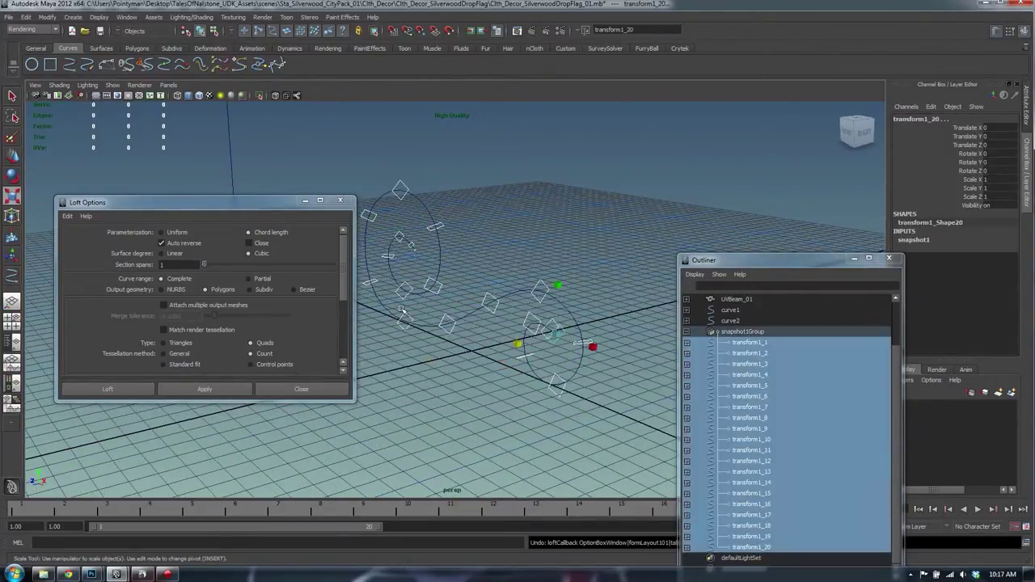
Step: Select profile copies transform1_11 through transform1_16 and flip them along Z, giving transform1_16 a Z scale of -1.164
click(402, 312)
shift+click(446, 315)
shift+click(493, 296)
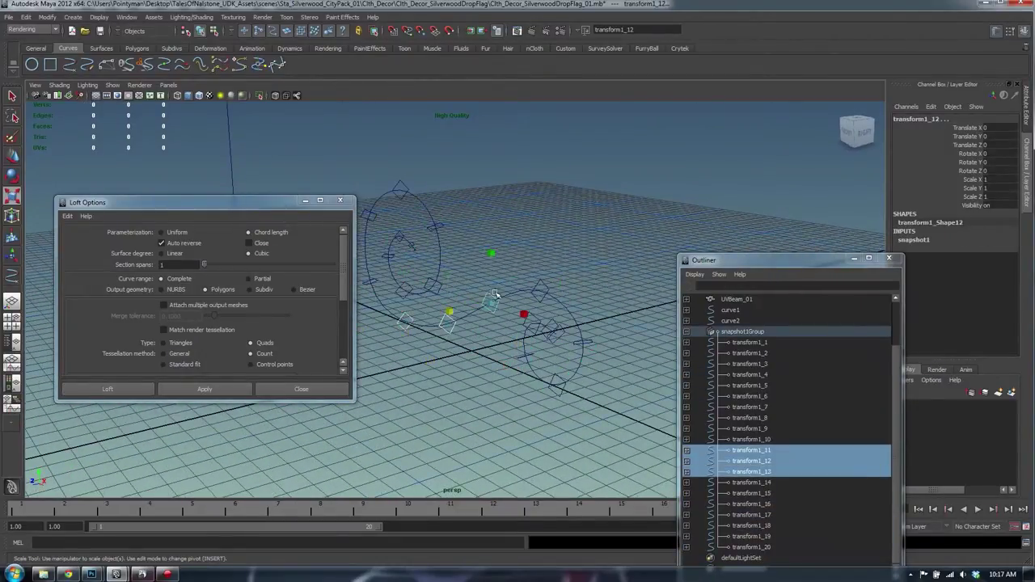
shift+click(535, 284)
alt+drag(534, 285, 624, 314)
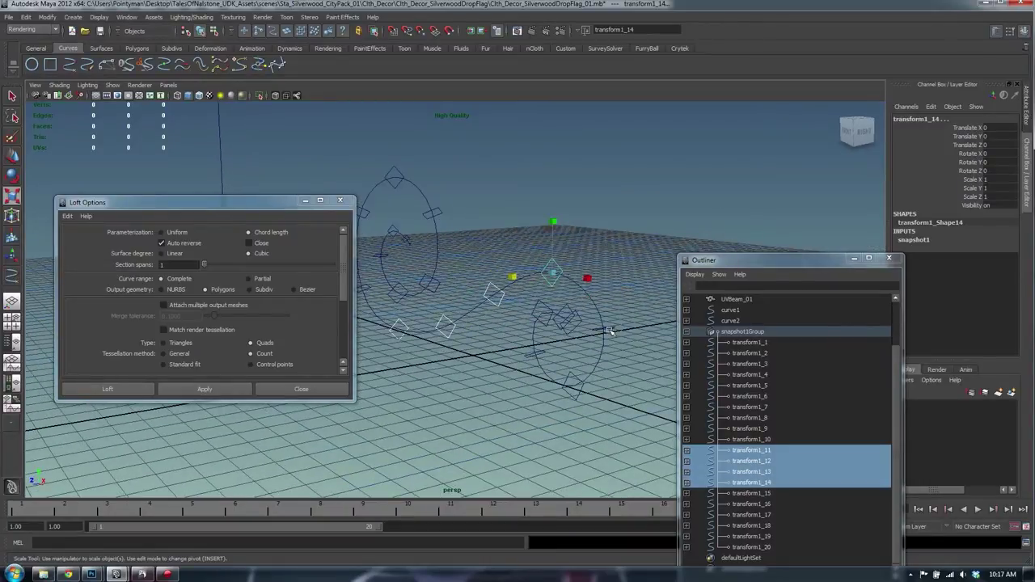
shift+click(611, 331)
shift+click(569, 374)
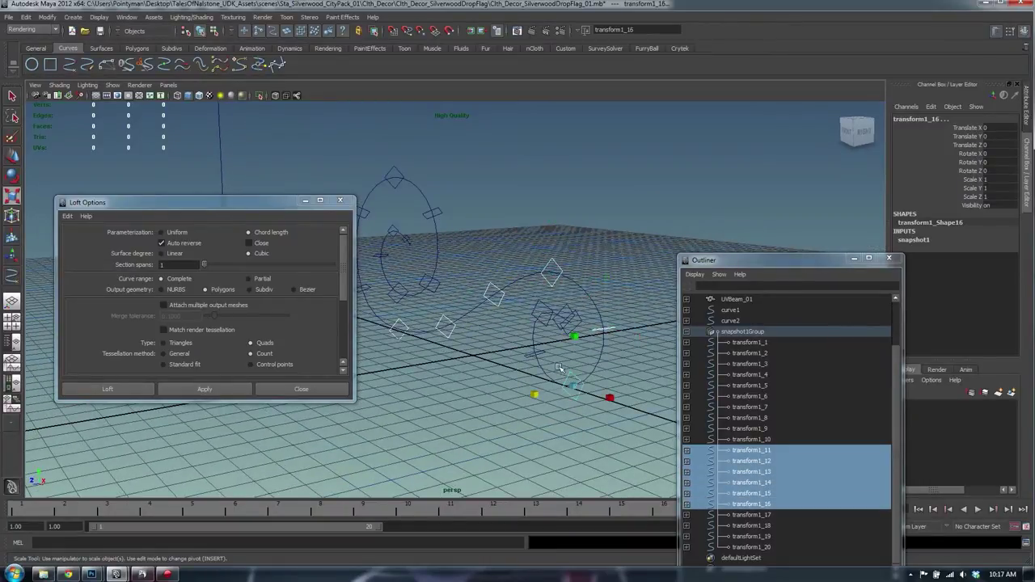
alt+drag(558, 368, 451, 396)
drag(394, 418, 440, 417)
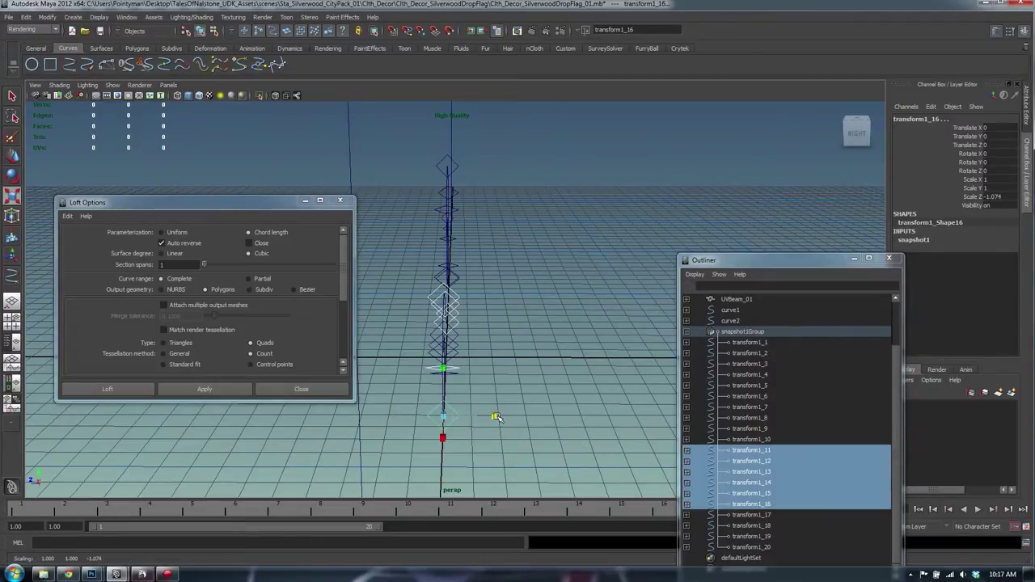
alt+drag(498, 417, 543, 344)
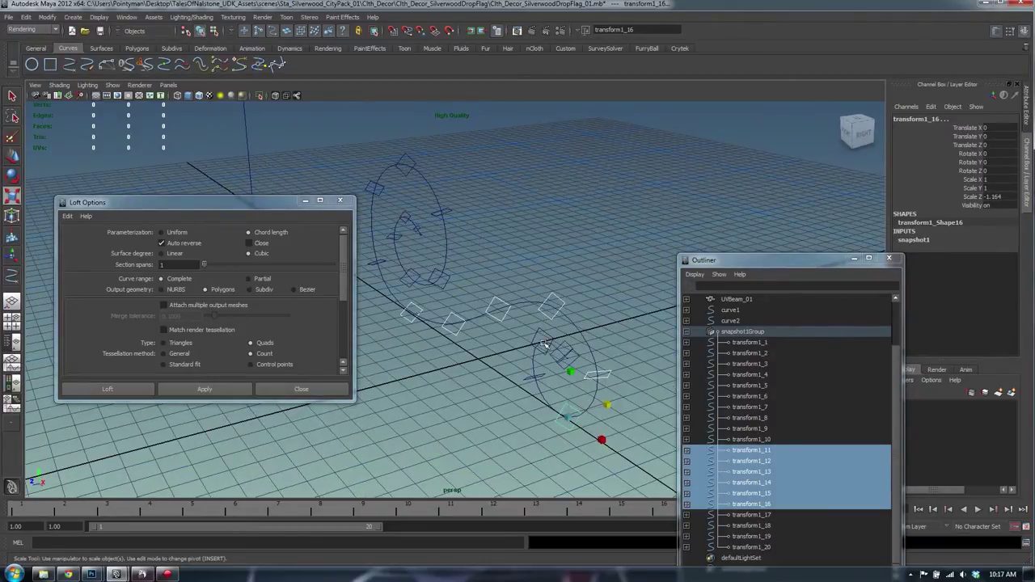
Step: Try lofting transform1_1 through transform1_20 again, inspect the surface and undo the loft
drag(772, 340, 774, 549)
click(205, 389)
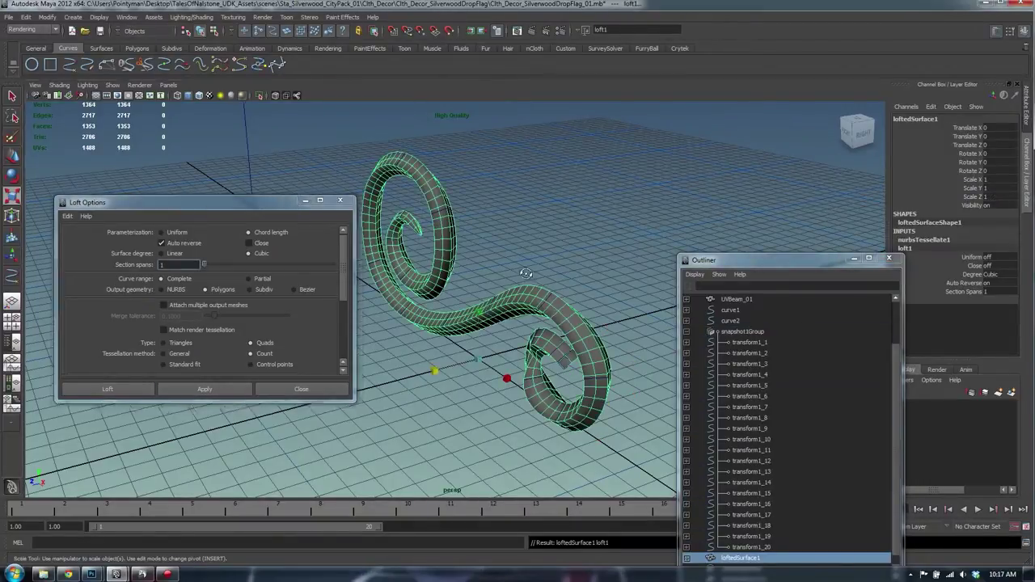
alt+drag(501, 339, 514, 259)
key(ctrl+z)
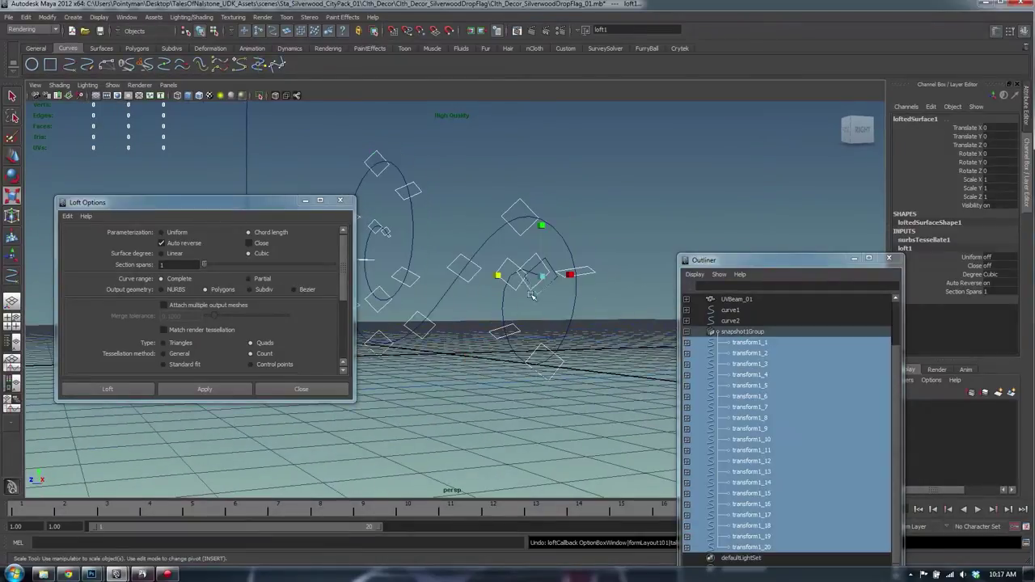
Step: Select only transform1_18, transform1_19 and transform1_20 and flip them along Z, giving transform1_20 a Z scale of about -0.978
click(510, 259)
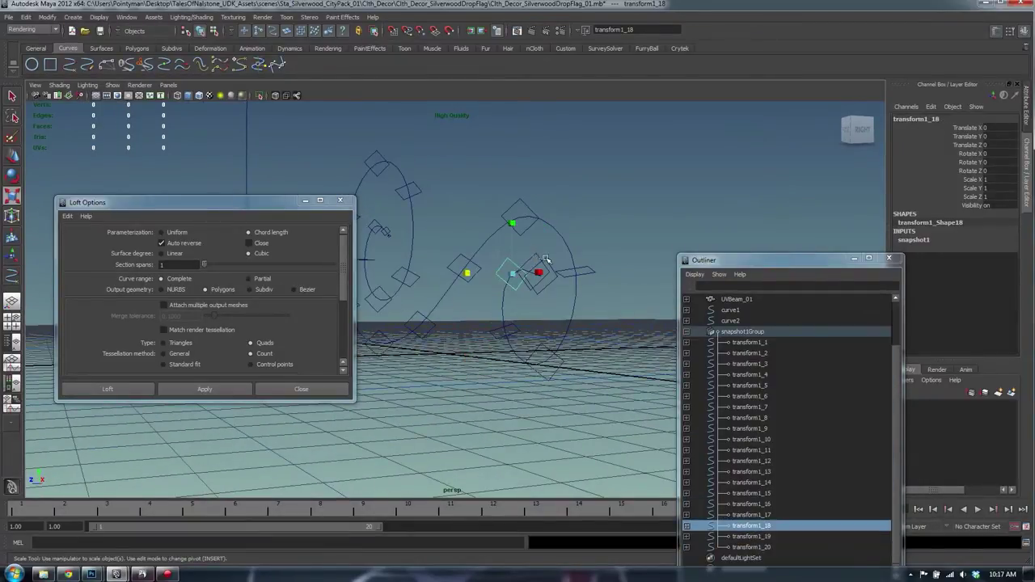
shift+drag(546, 259, 532, 280)
alt+drag(532, 280, 521, 301)
key(r)
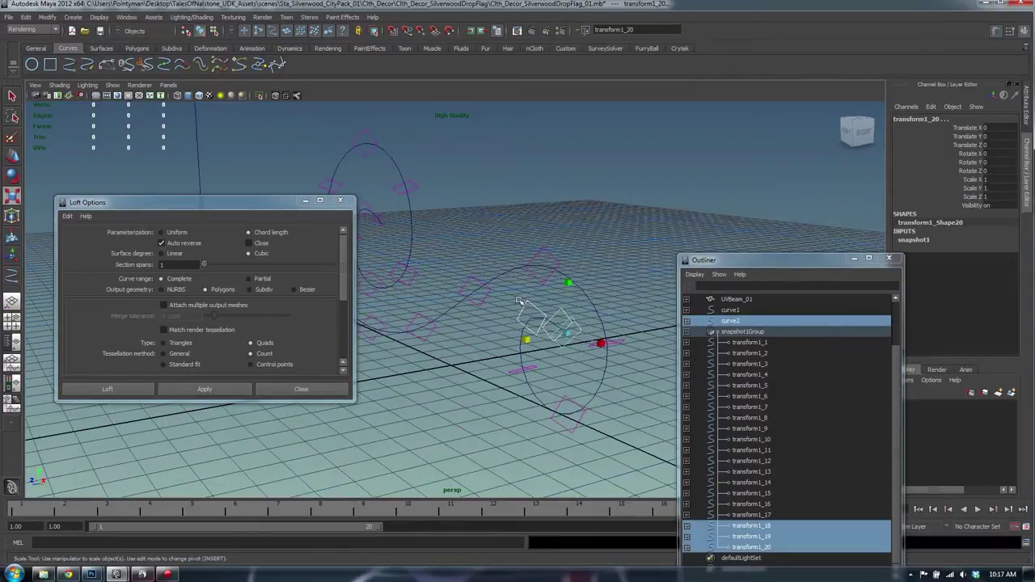
click(543, 308)
shift+click(566, 314)
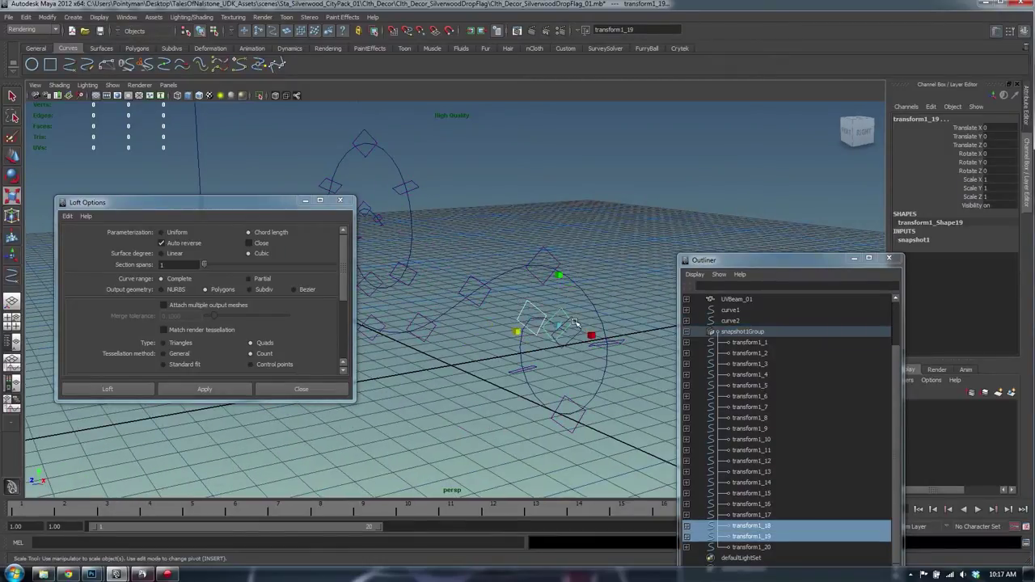
key(shift+z)
drag(526, 340, 605, 335)
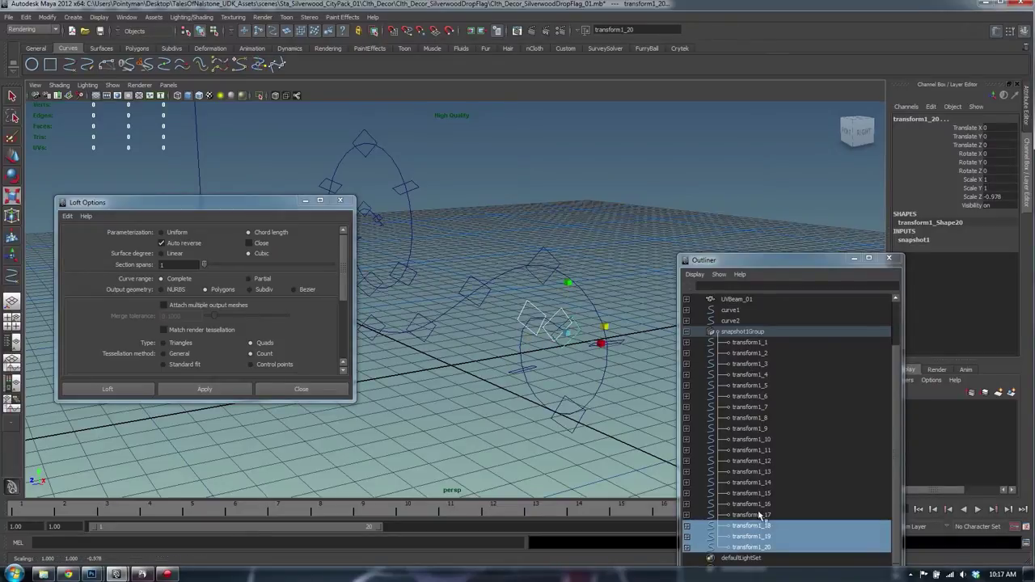
Step: Put the original diamond profile curve2 on a new display layer and hide that layer
click(732, 321)
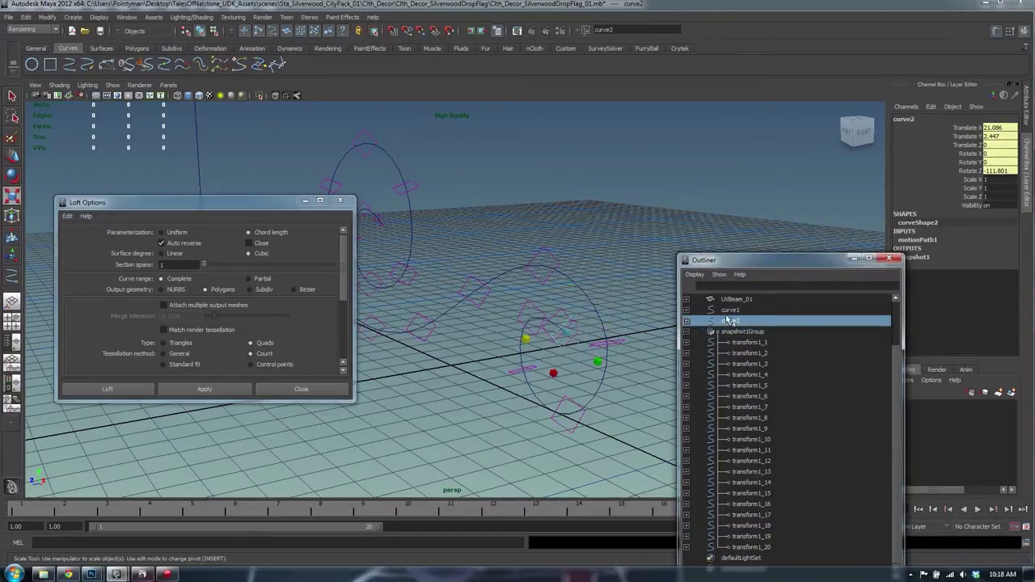
shift+click(730, 309)
click(732, 321)
click(1011, 392)
drag(801, 264, 769, 257)
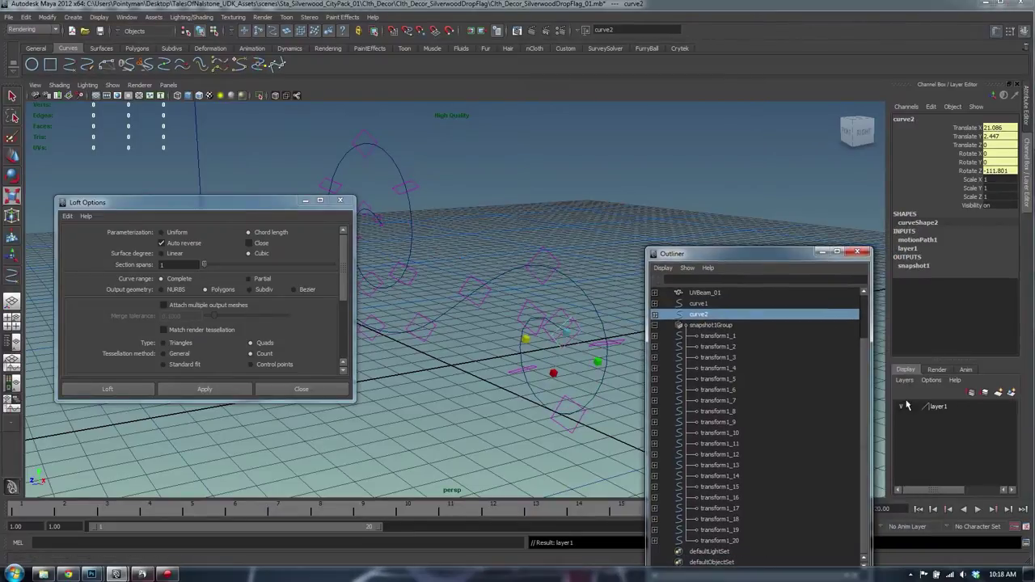
click(904, 405)
Step: Scale down the innermost profiles transform1_18 to transform1_20 to taper the scroll's end, reducing transform1_19 to about 0.459
alt+middle_drag(539, 282, 538, 249)
click(571, 285)
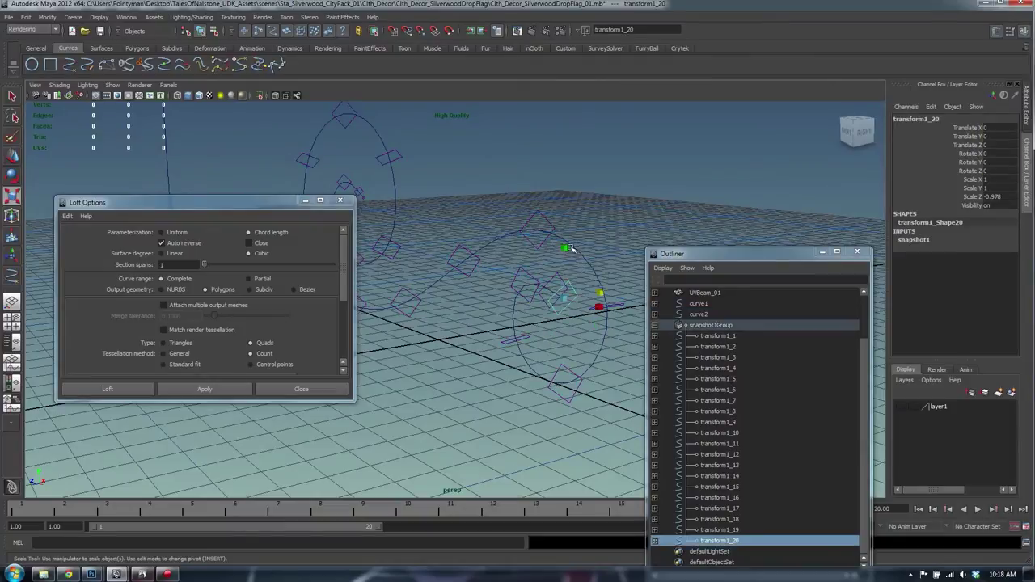
alt+drag(571, 249, 573, 210)
mouse_move(629, 198)
middle_down()
mouse_move(615, 199)
mouse_move(631, 211)
middle_up()
click(573, 240)
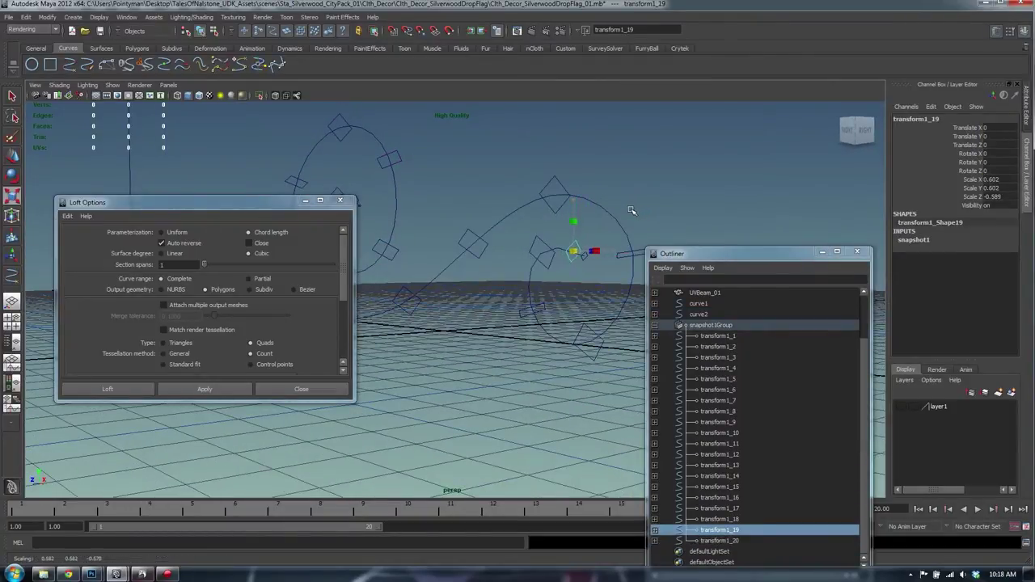
click(535, 241)
click(522, 305)
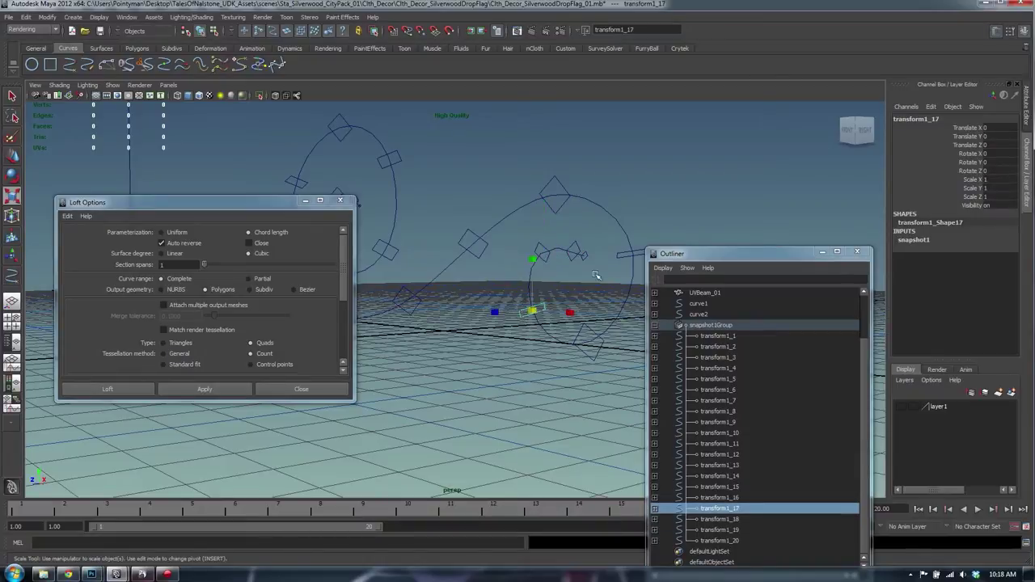
alt+drag(571, 237, 585, 228)
click(607, 237)
middle_drag(643, 220, 640, 220)
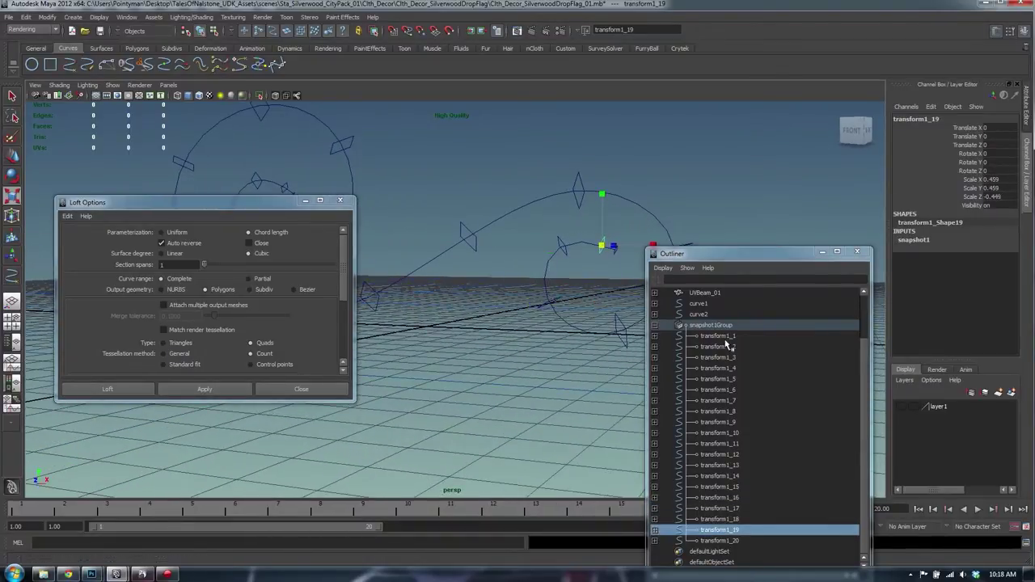
Step: Loft all twenty profile copies into a polygon surface and inspect both scroll ends
shift+click(716, 540)
click(204, 389)
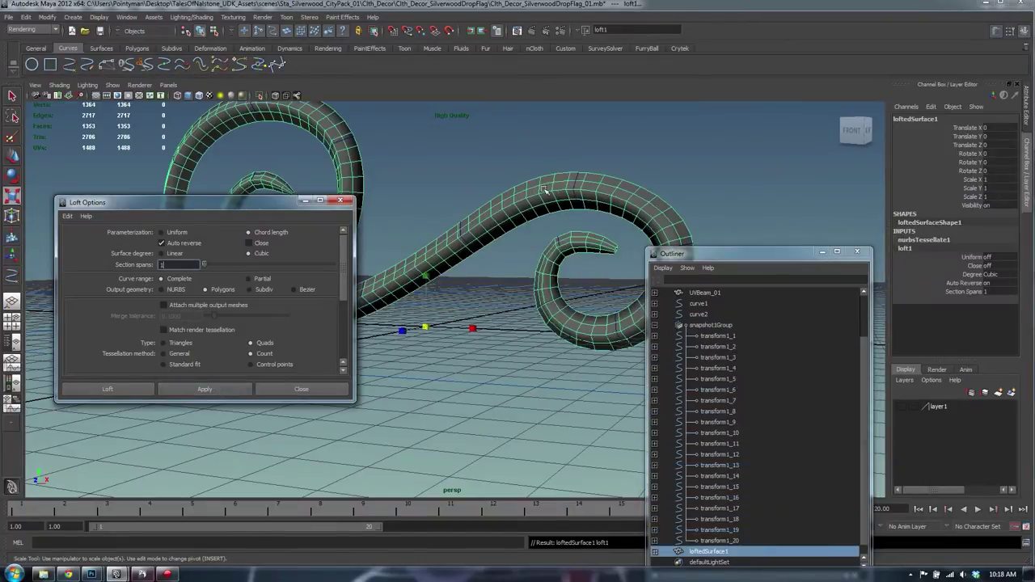
alt+drag(421, 188, 472, 265)
alt+right_drag(497, 233, 713, 232)
alt+middle_drag(413, 260, 462, 272)
alt+right_drag(462, 272, 752, 356)
Step: Exclude surfaces from the selection mask so that only the profile curves inside the lofted scroll can be picked
click(718, 368)
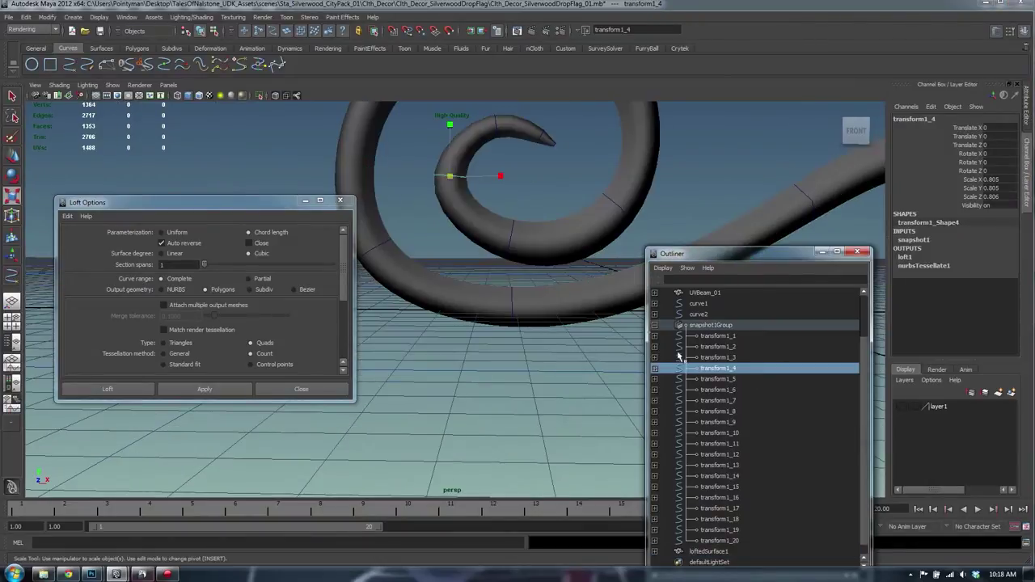
middle_drag(477, 225, 495, 341)
click(498, 223)
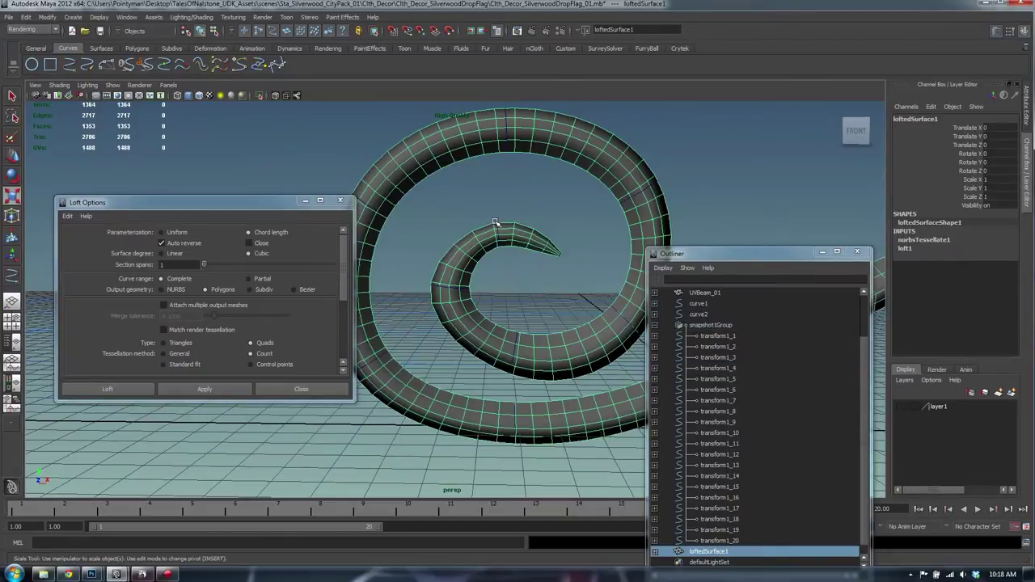
click(292, 32)
click(546, 206)
Step: Scale profile transform1_3 near the large scroll's inner tip uniformly to 0.798 and nudge it slightly upward
click(496, 225)
middle_drag(558, 207, 557, 208)
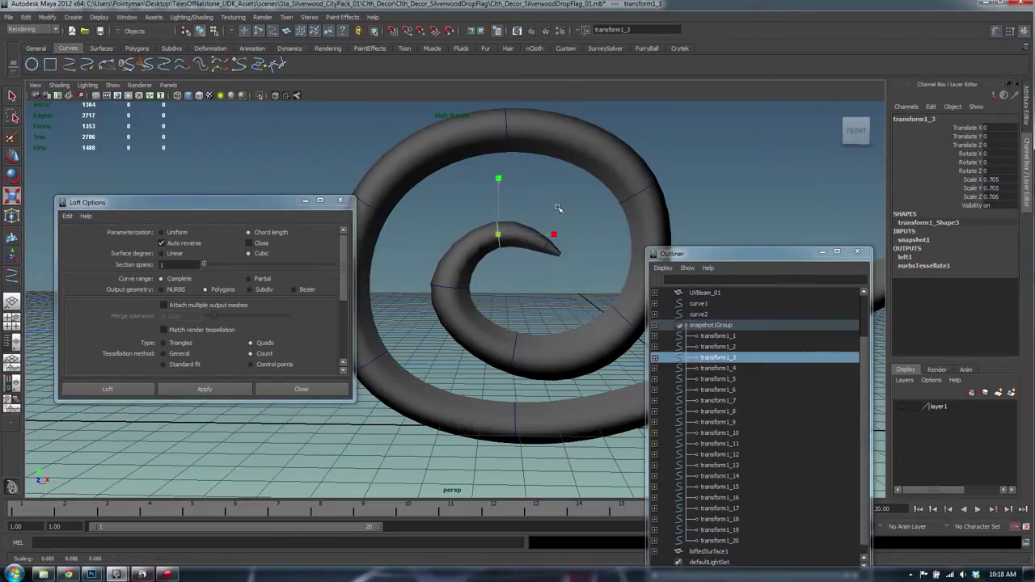
alt+drag(557, 208, 469, 207)
alt+middle_drag(469, 207, 514, 181)
middle_drag(514, 181, 518, 185)
alt+drag(518, 184, 558, 259)
alt+right_drag(558, 259, 547, 208)
middle_drag(547, 208, 550, 207)
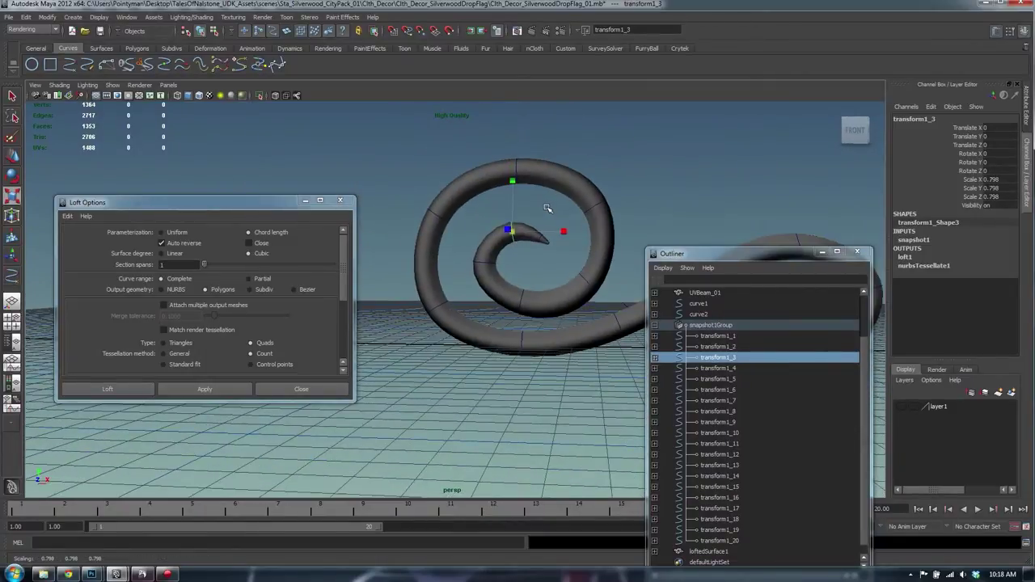
key(w)
drag(511, 198, 511, 195)
Step: Enlarge the large scroll's outer profiles transform1_10, transform1_9 and transform1_8 to scales of about 1.32, 1.23 and 1.19
alt+drag(537, 220, 577, 218)
click(484, 299)
key(r)
middle_drag(518, 273, 535, 265)
click(476, 215)
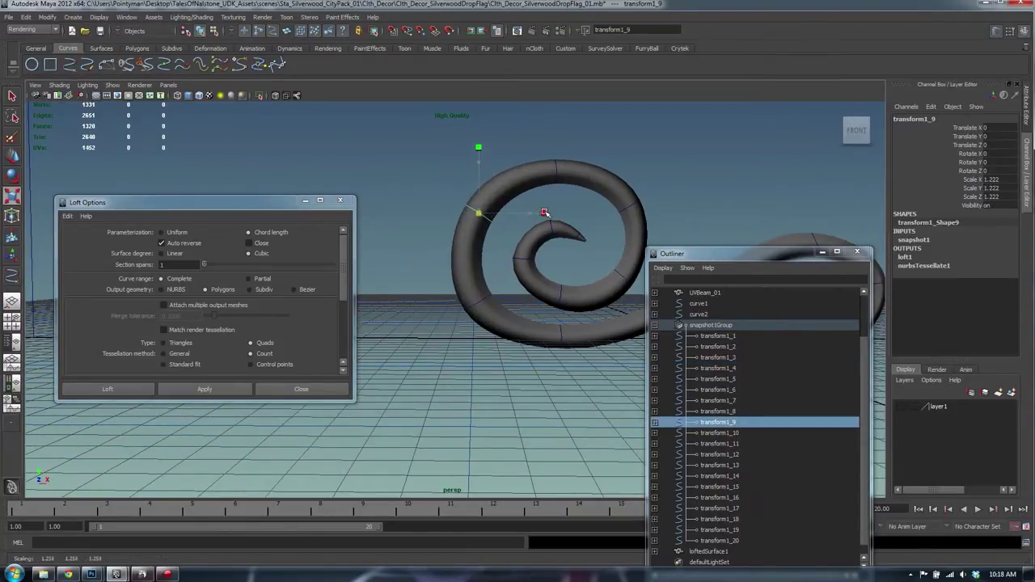
click(558, 169)
middle_drag(584, 194, 589, 194)
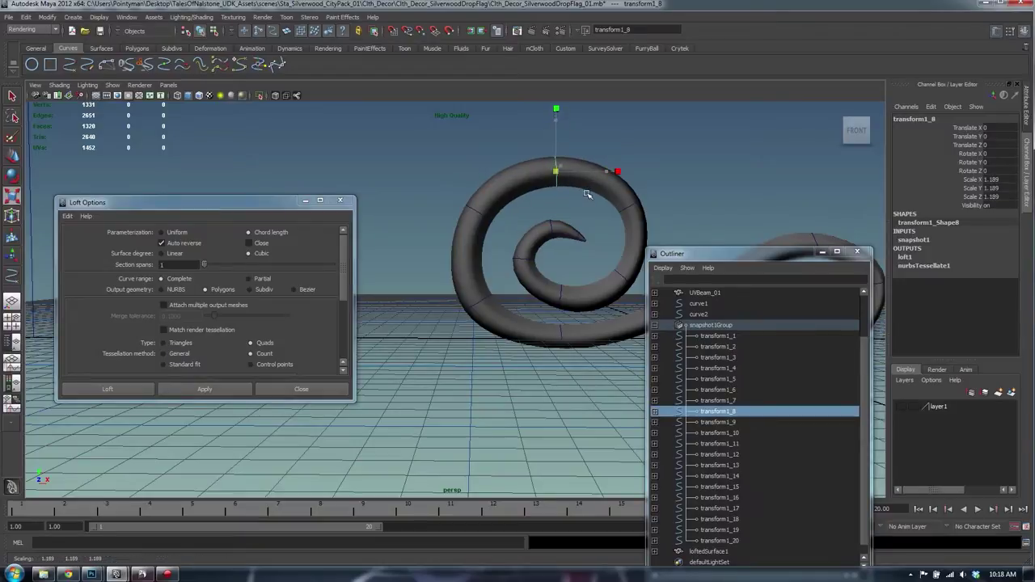
Step: Stretch profile transform1_10 on the large scroll's outer bend to an X scale of 1.716
alt+drag(588, 194, 542, 216)
click(487, 307)
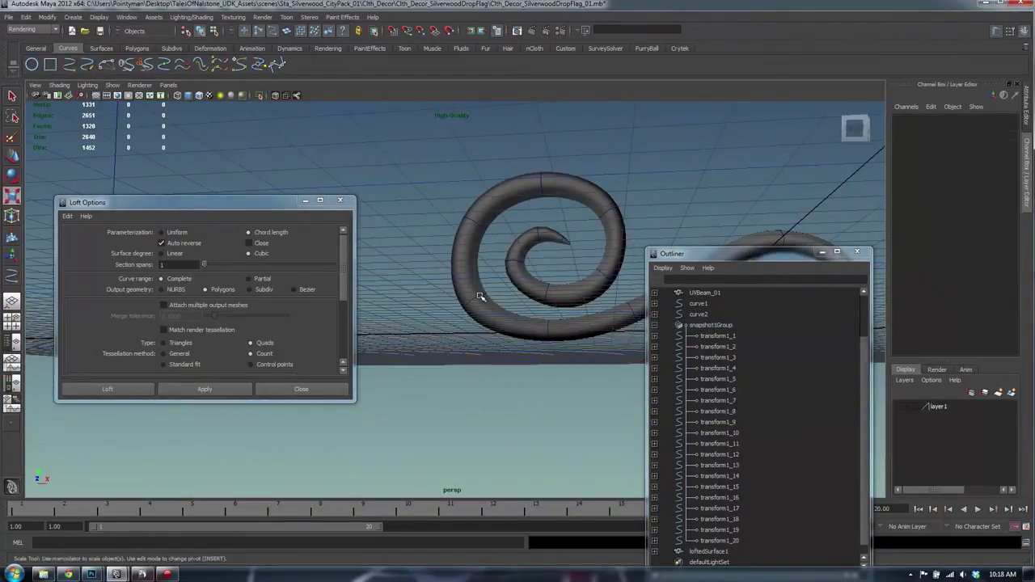
click(486, 295)
drag(523, 297, 558, 298)
alt+drag(558, 298, 584, 267)
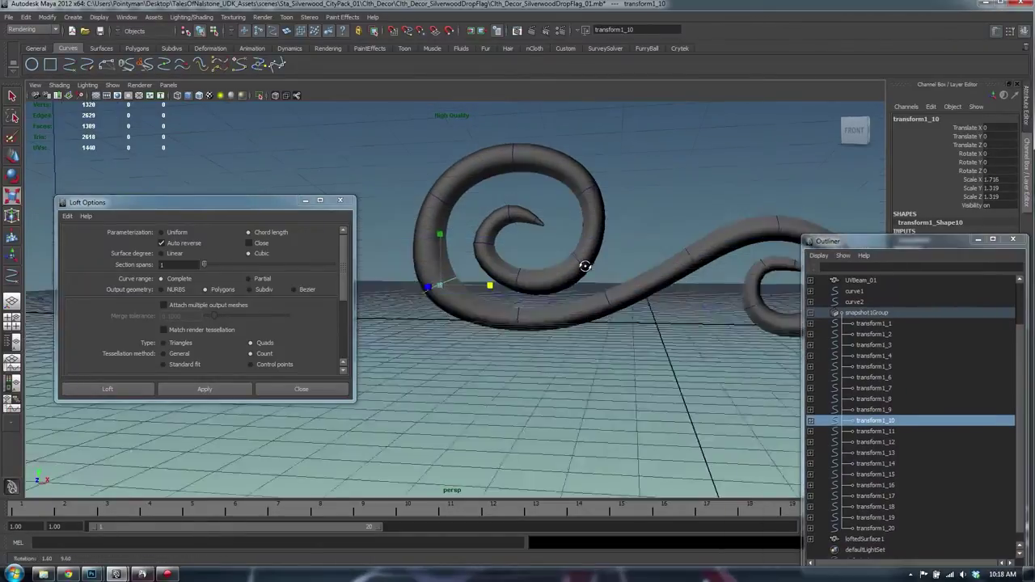
Step: Move profile transform1_4 down to Translate Y -0.147 and widen it to an X scale of about 1.17
alt+drag(584, 266, 464, 269)
click(485, 231)
key(w)
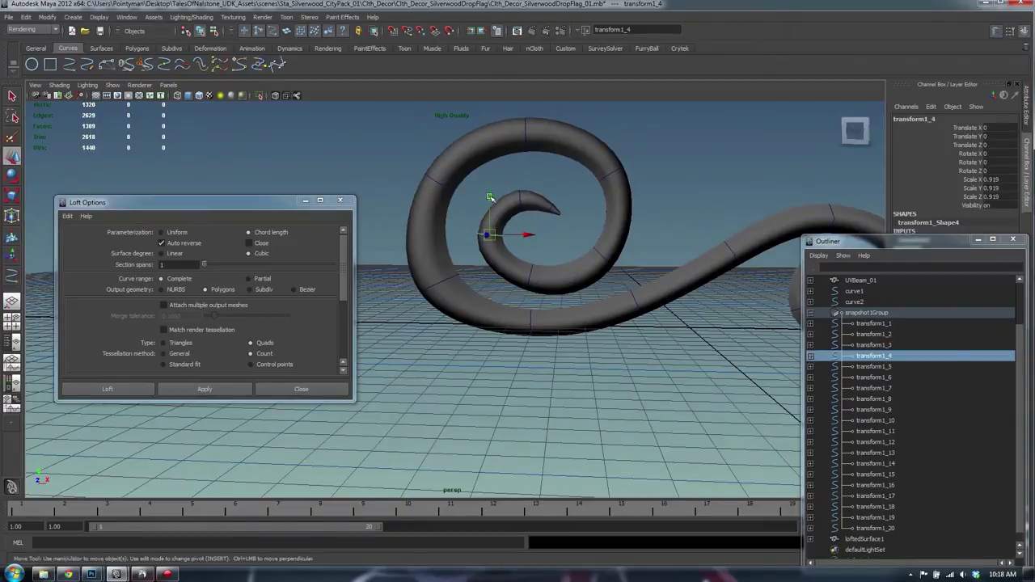
key(r)
drag(540, 239, 553, 239)
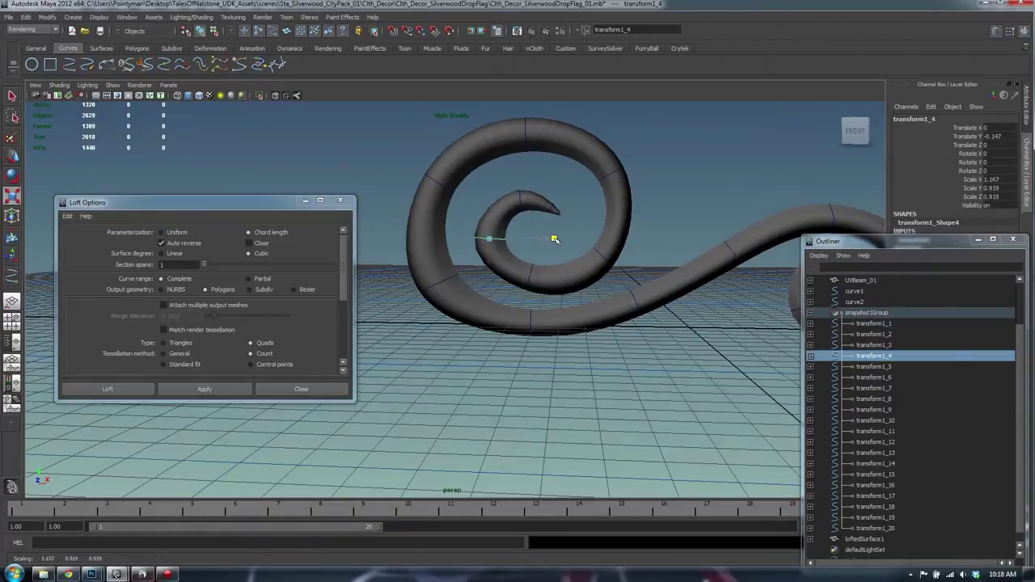
Step: Shrink the tip profile transform1_1 to a scale of 0.097 and move it to Translate X 0.552, Y -0.336
click(551, 208)
alt+middle_drag(568, 220, 486, 285)
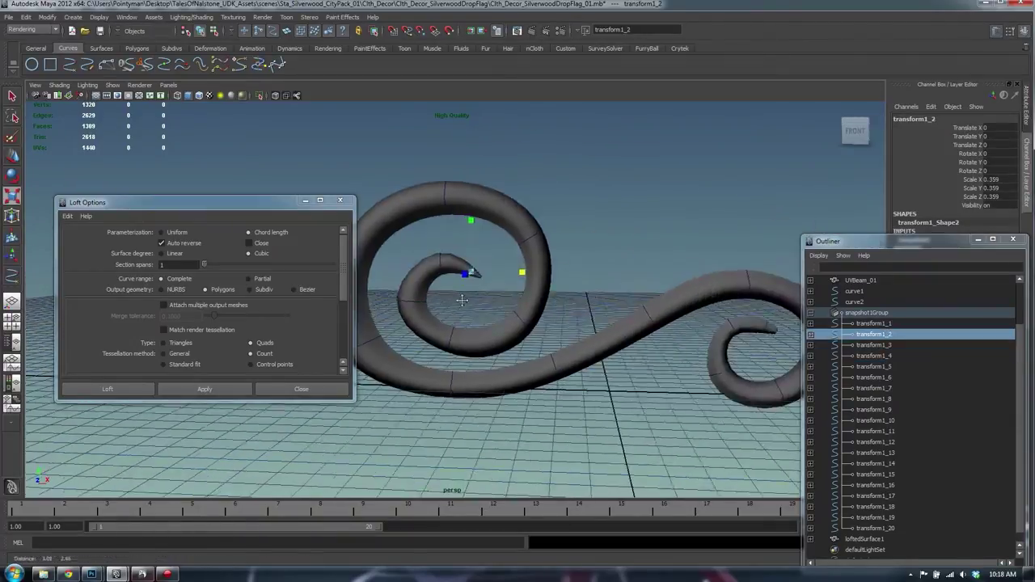
scroll(503, 252, up, 5)
click(515, 251)
click(518, 250)
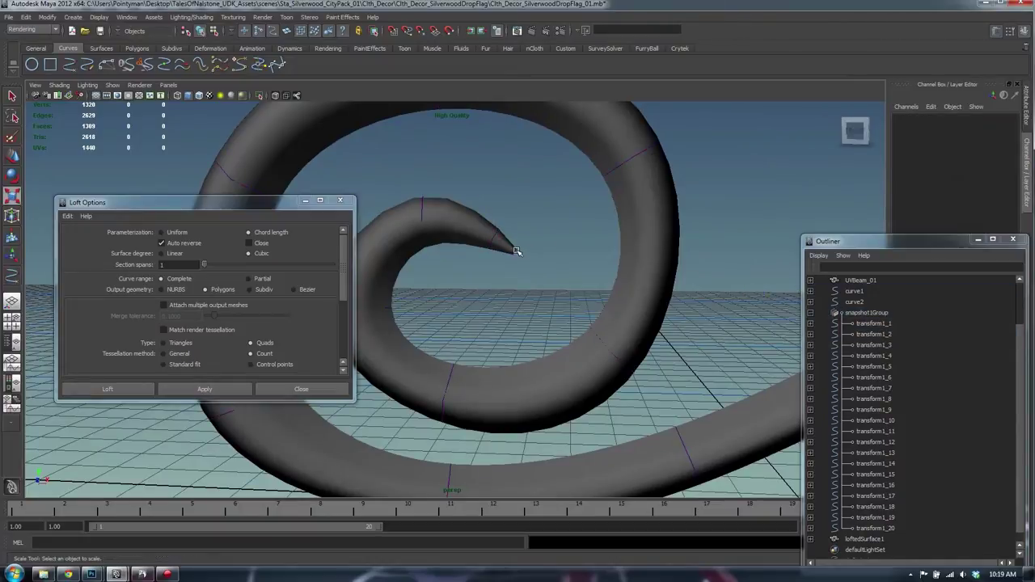
click(517, 251)
click(514, 251)
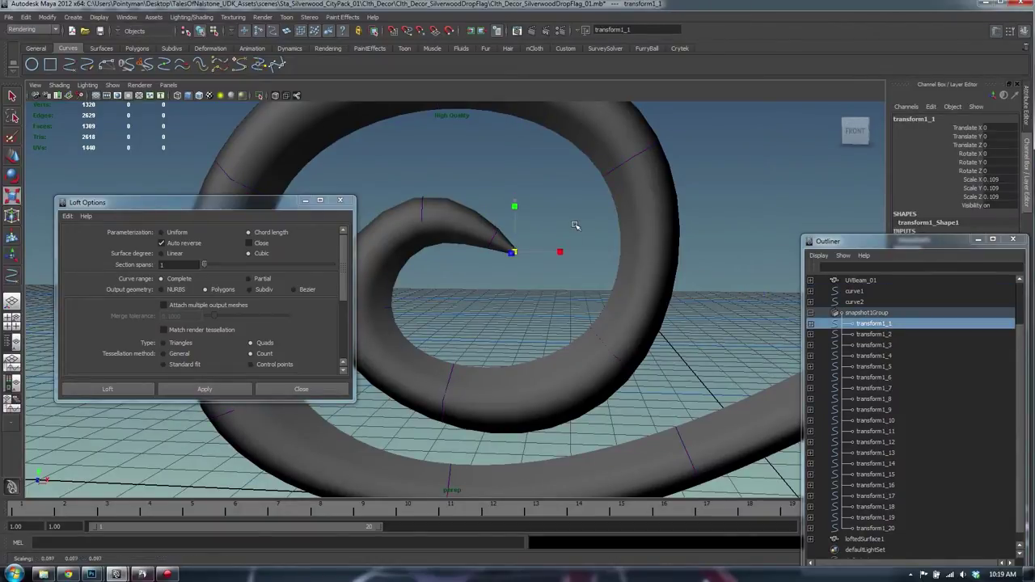
key(w)
drag(531, 259, 572, 253)
drag(547, 216, 542, 236)
alt+right_drag(541, 236, 513, 245)
alt+drag(513, 245, 509, 253)
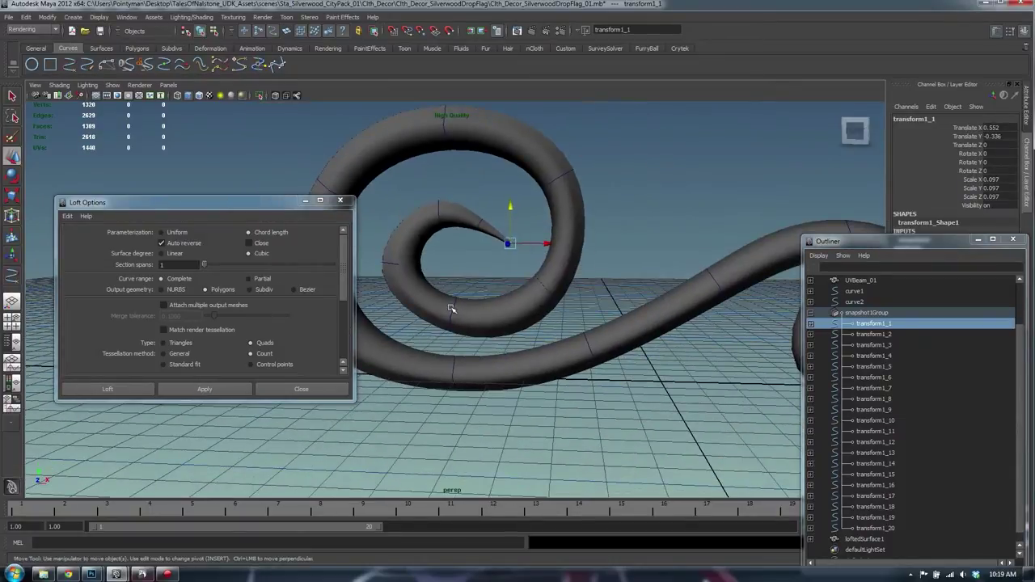
Step: Rescale the profile at the inner coil's bottom, and scale transform1_6 to 0.899 with its Y scale stretched to about 1.13
click(452, 310)
key(r)
middle_drag(495, 286, 499, 286)
click(557, 290)
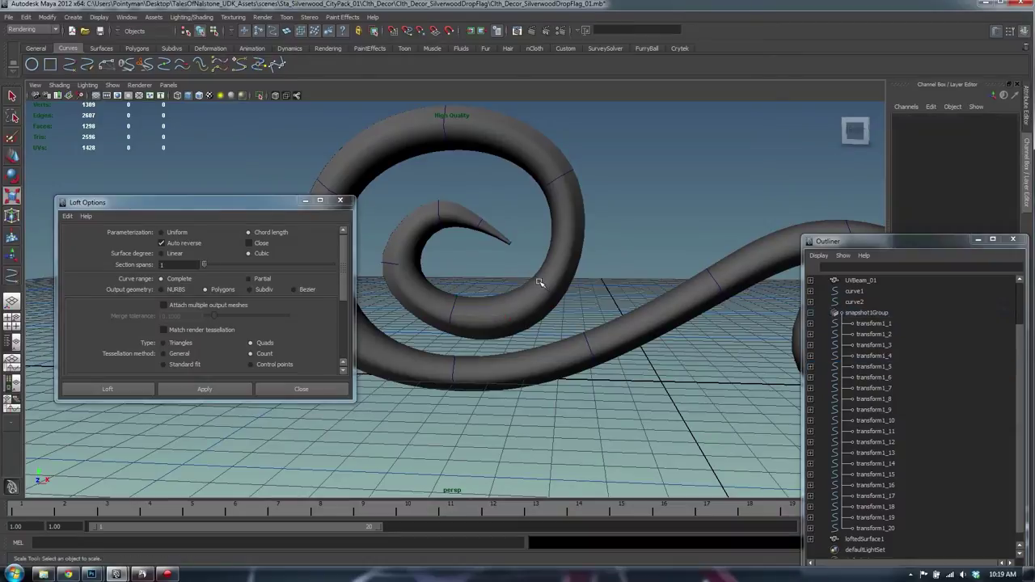
middle_drag(582, 282, 591, 276)
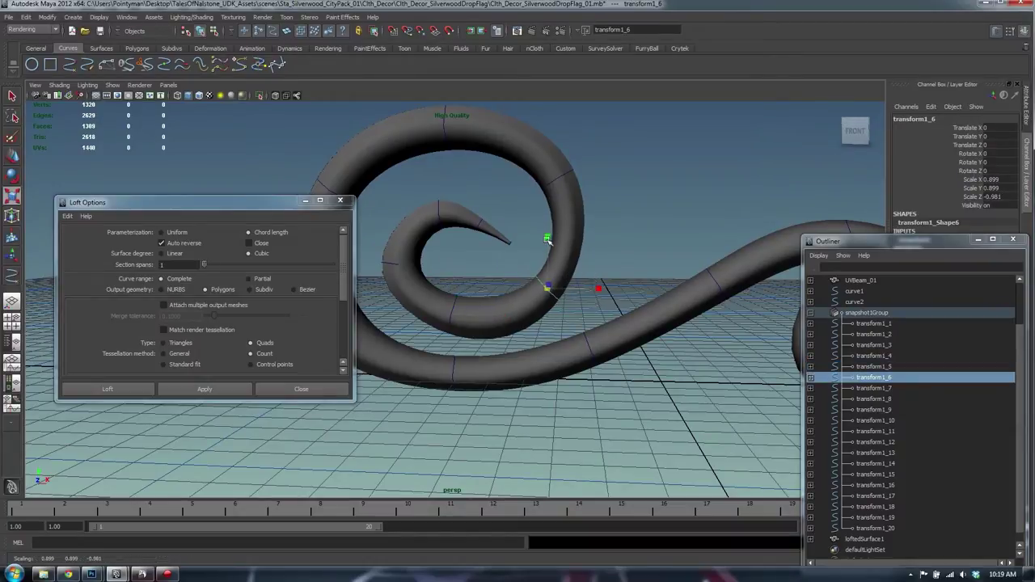
drag(546, 239, 540, 223)
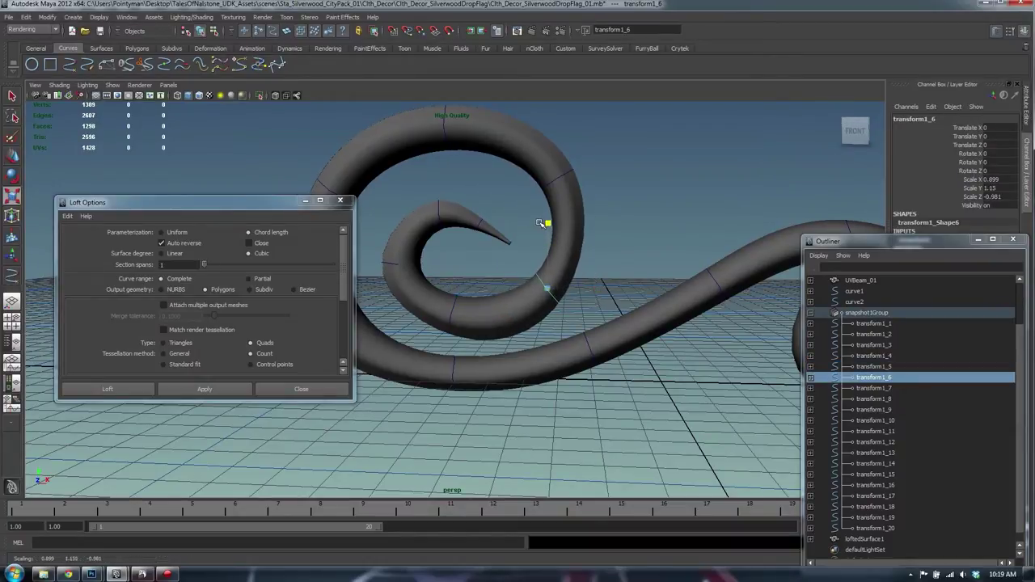
Step: Stretch profile transform1_7 to an X scale of 1.31 and compare the scroll with the banner sketch in Photoshop
click(560, 175)
drag(613, 176, 623, 177)
alt+right_drag(706, 244, 507, 236)
mouse_move(507, 236)
alt+mouse_down()
mouse_move(502, 218)
mouse_move(508, 227)
alt+mouse_up()
alt+right_drag(509, 226, 311, 213)
key(alt+Tab)
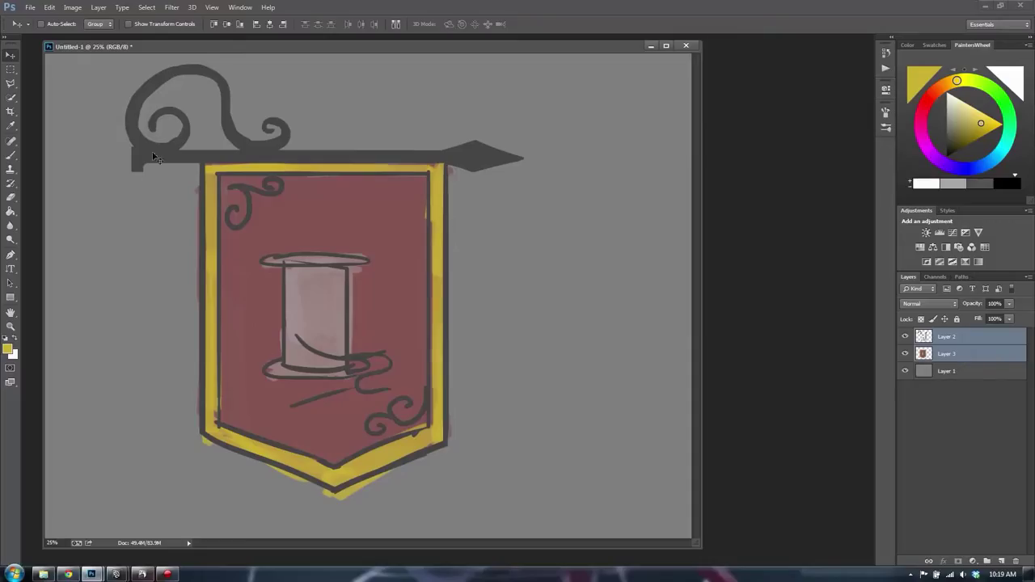
key(alt+Tab)
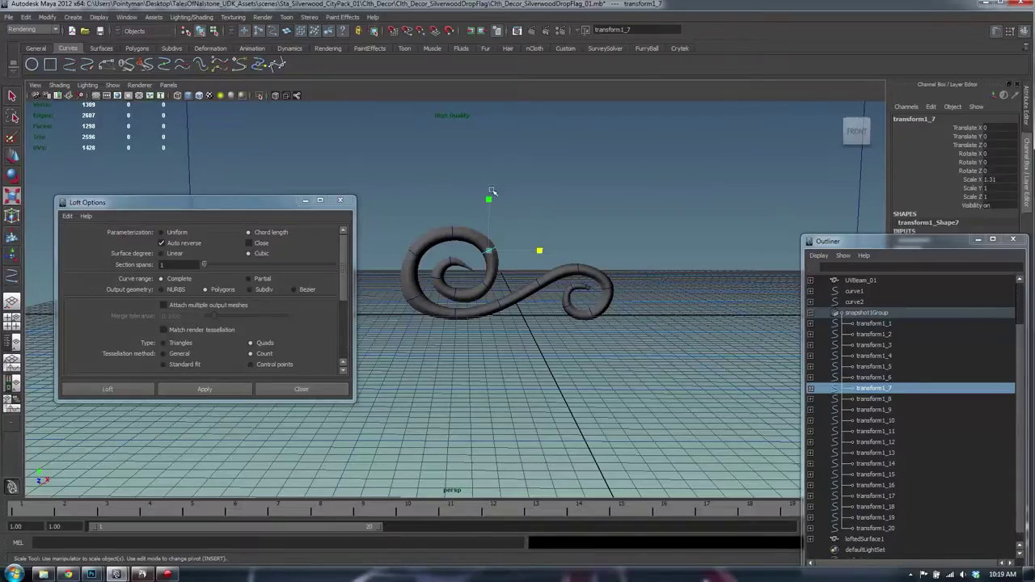
mouse_move(499, 264)
alt+mouse_down()
mouse_move(511, 245)
mouse_move(495, 261)
alt+mouse_up()
alt+right_drag(494, 260, 518, 265)
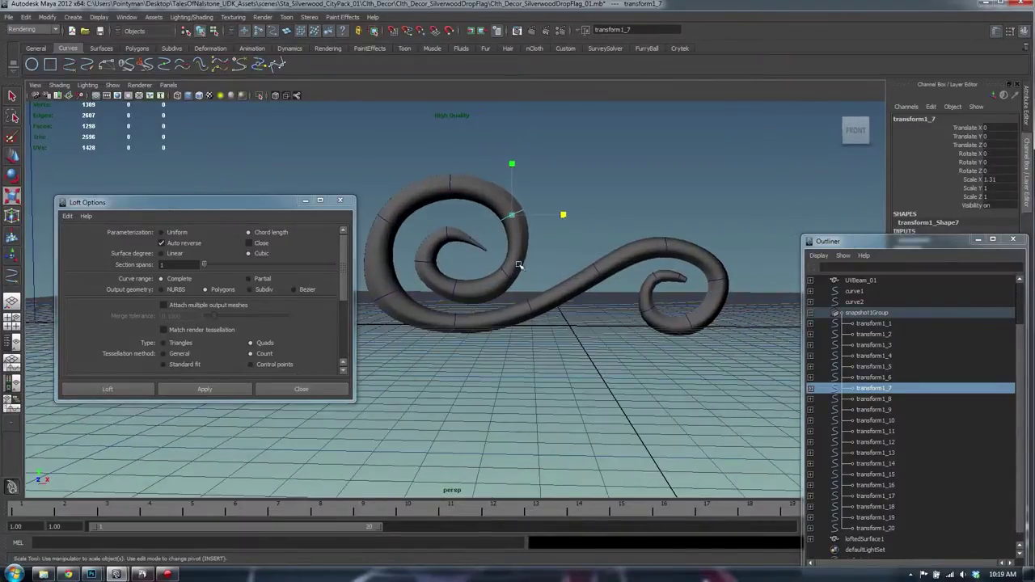
Step: Stretch profiles transform1_11, transform1_12 and transform1_13 along the stem to Y scales of 1.347, 1.45 and 1.534
click(451, 321)
click(456, 315)
drag(457, 275, 457, 256)
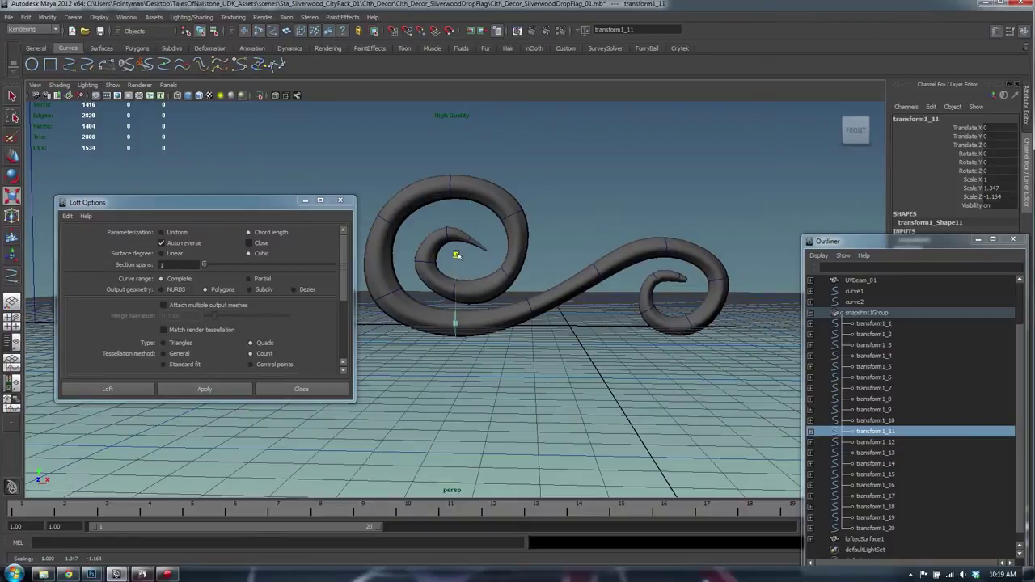
click(531, 303)
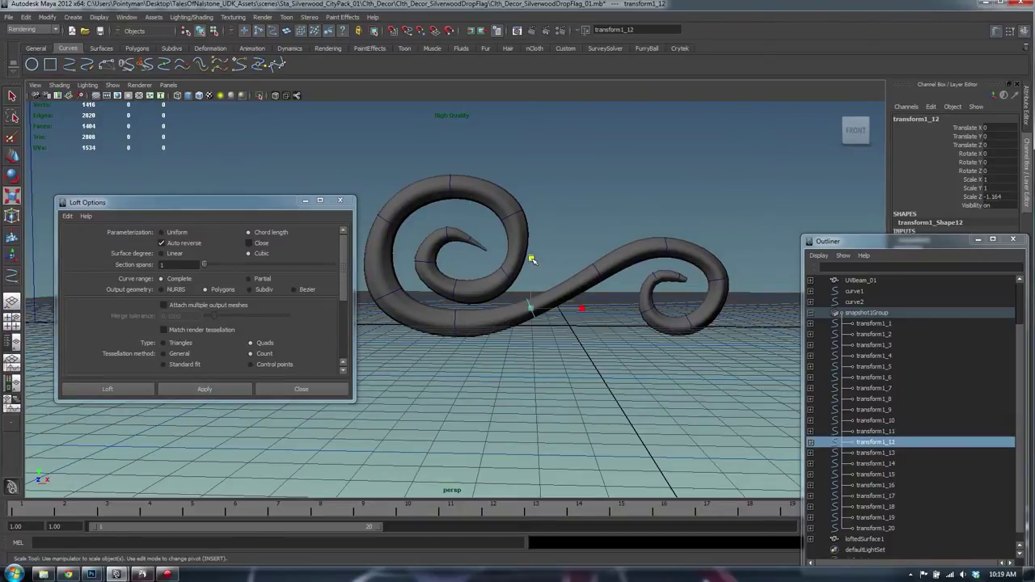
drag(530, 258, 526, 244)
click(599, 268)
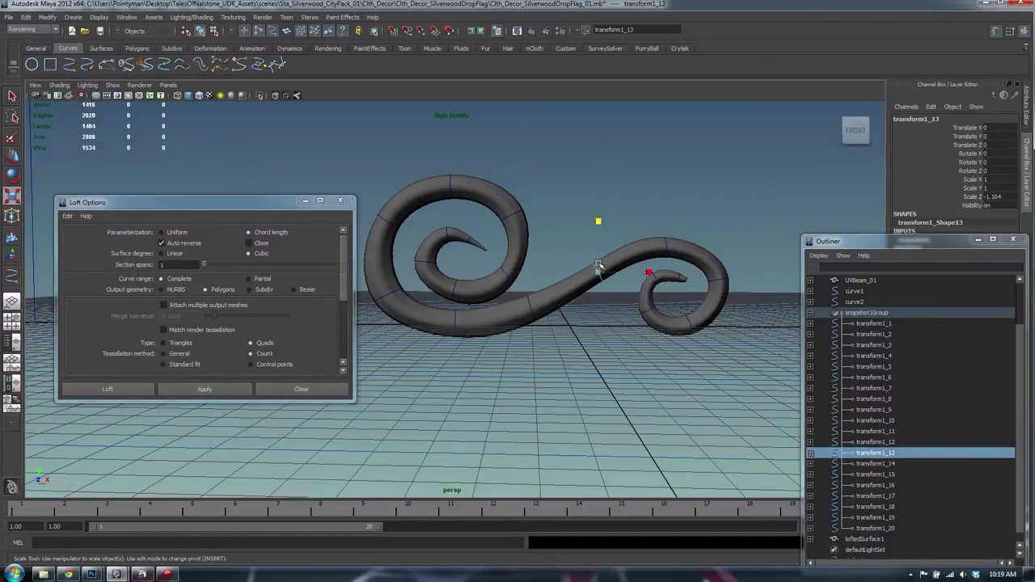
drag(596, 222, 622, 273)
Step: Stretch profile transform1_14 to a Y scale of 1.223, and transform1_15 to a Y scale of 1.579 and X scale of 1.101
click(627, 260)
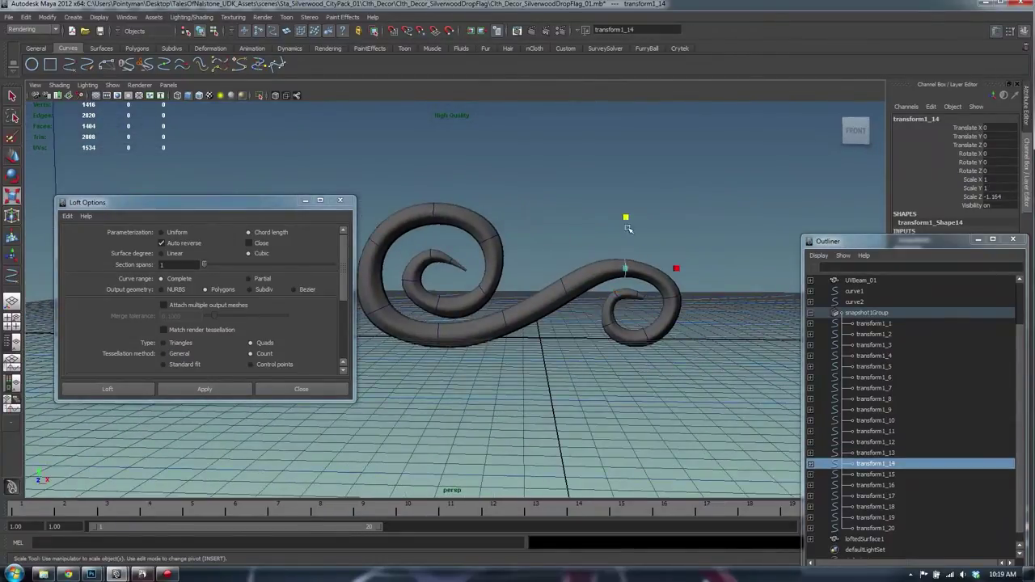
drag(626, 223, 625, 212)
alt+drag(639, 255, 642, 293)
click(630, 302)
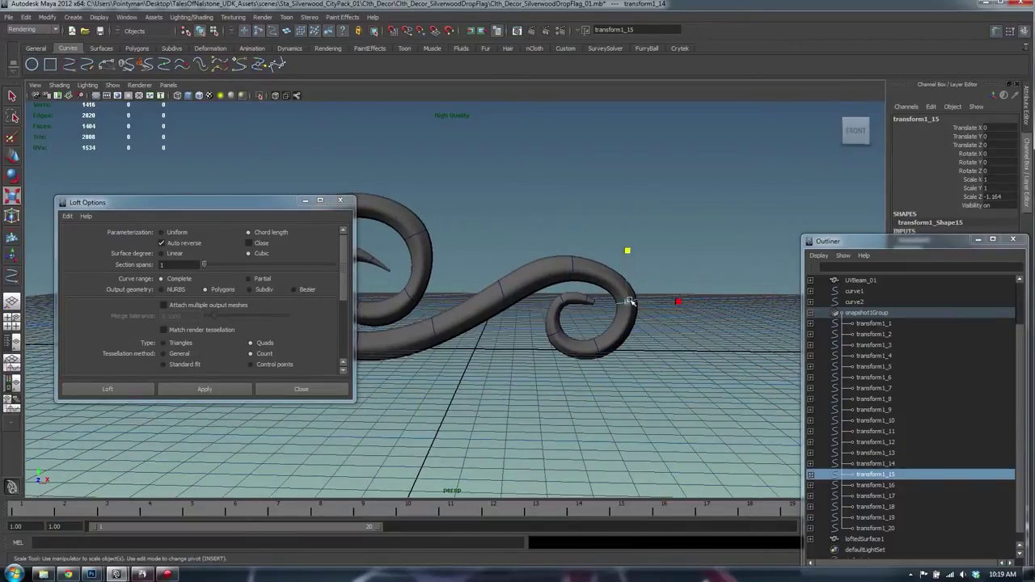
drag(625, 248, 625, 236)
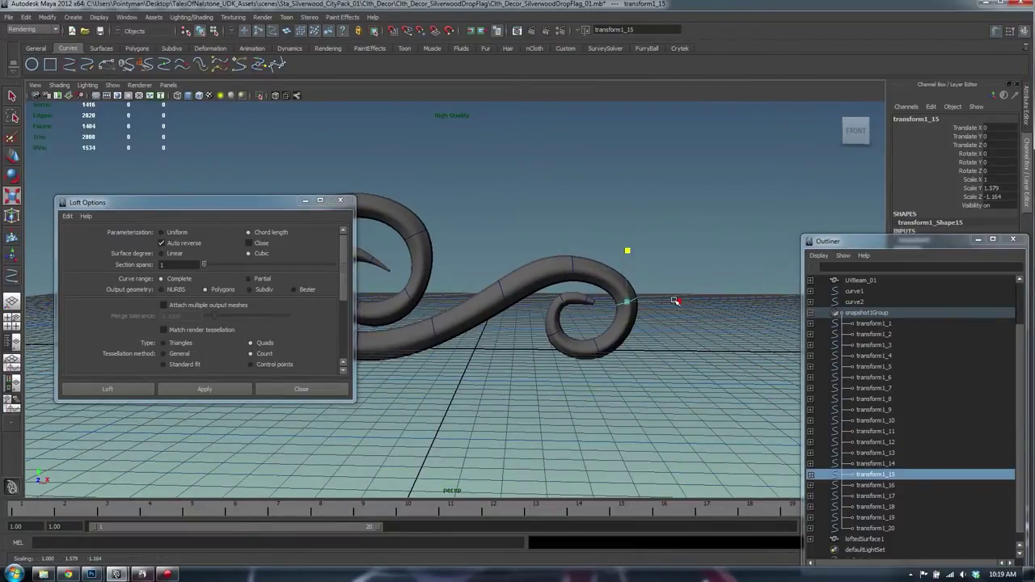
Step: Move the small coil's profile transform1_19 to Translate Y -0.121 and bring its tip profile transform1_20 down with it
click(586, 296)
alt+right_drag(586, 297, 725, 326)
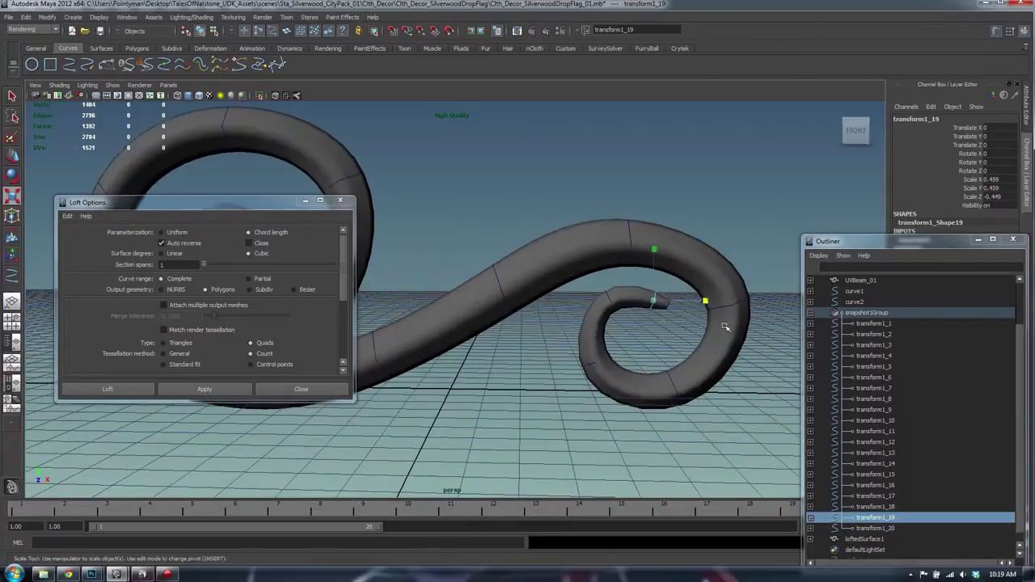
alt+drag(725, 326, 606, 278)
key(w)
click(605, 291)
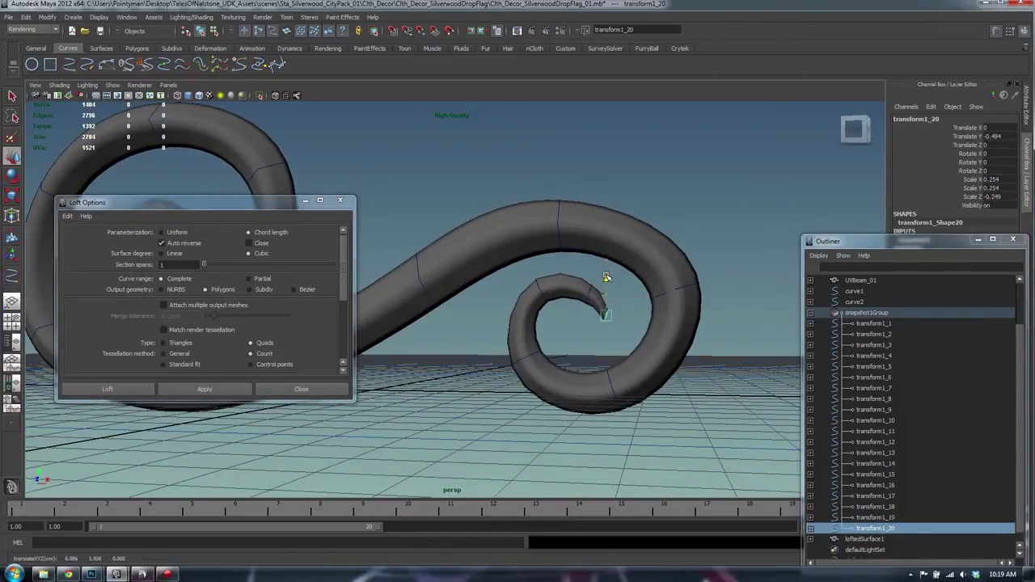
Step: Move profile transform1_18 down to Translate Y -0.217 and reduce its Y scale to 0.511
click(536, 282)
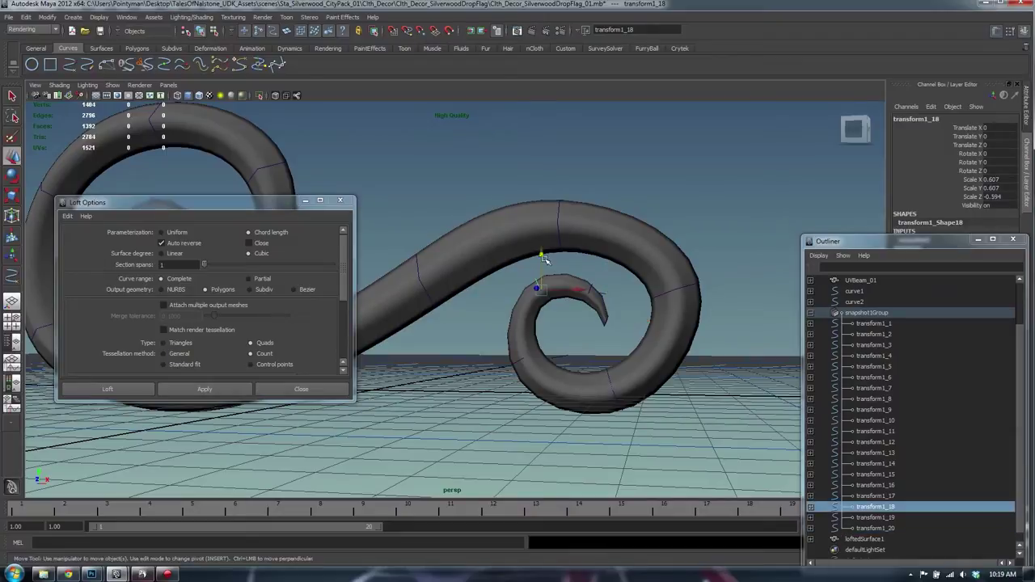
mouse_move(545, 257)
mouse_down()
mouse_move(542, 269)
mouse_move(540, 256)
mouse_up()
key(r)
Step: Scale profile transform1_16 at the small coil's bottom to about 0.975 in Y, and transform1_19 to 0.471 in Y
click(516, 368)
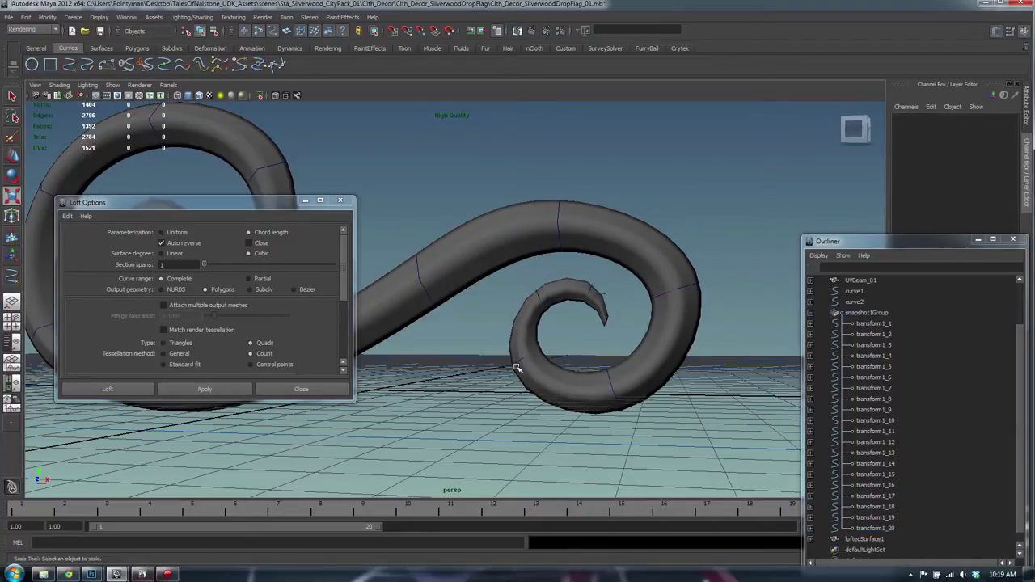
click(612, 389)
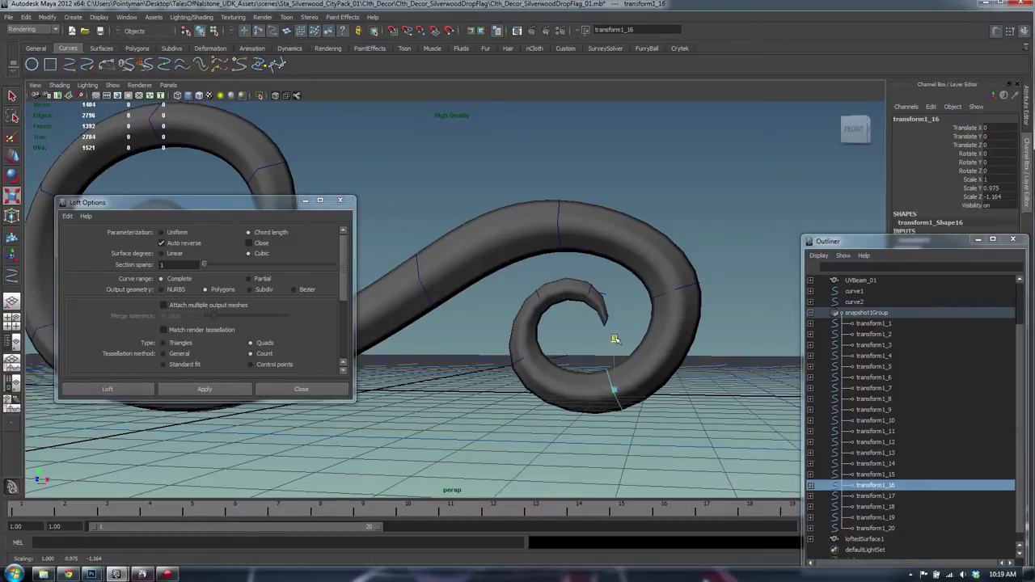
click(684, 288)
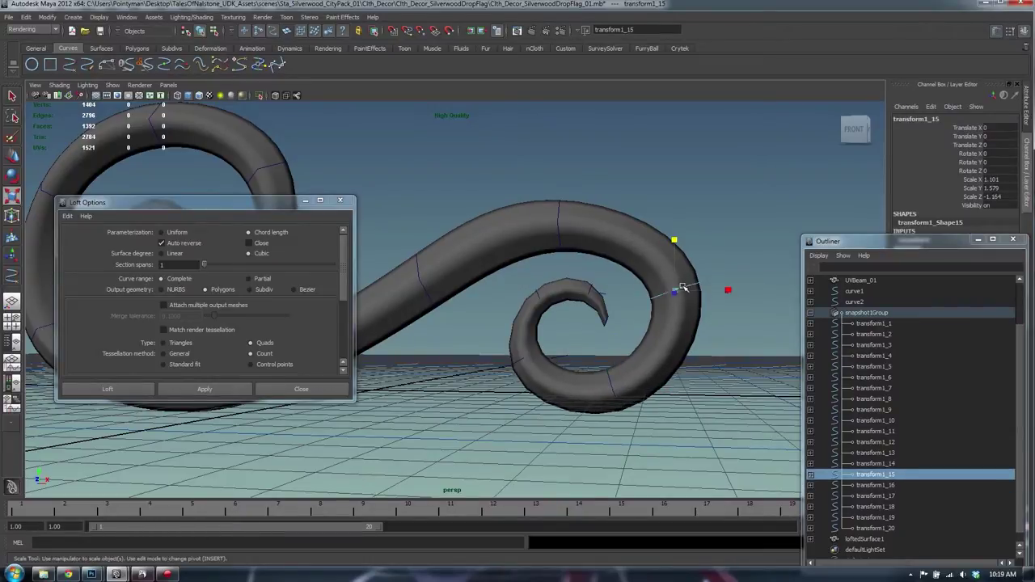
click(591, 285)
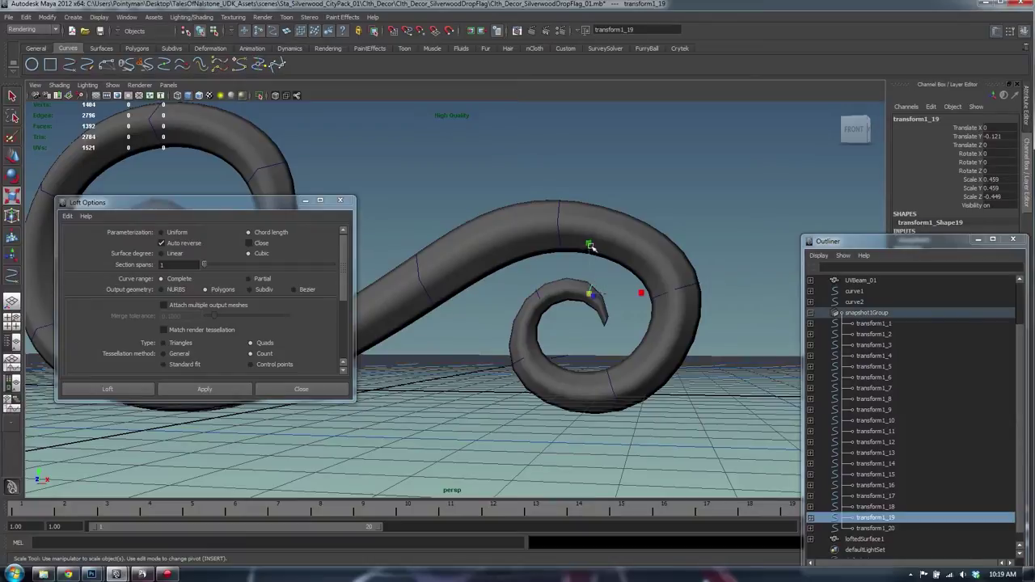
drag(591, 245, 586, 236)
scroll(653, 326, up, 2)
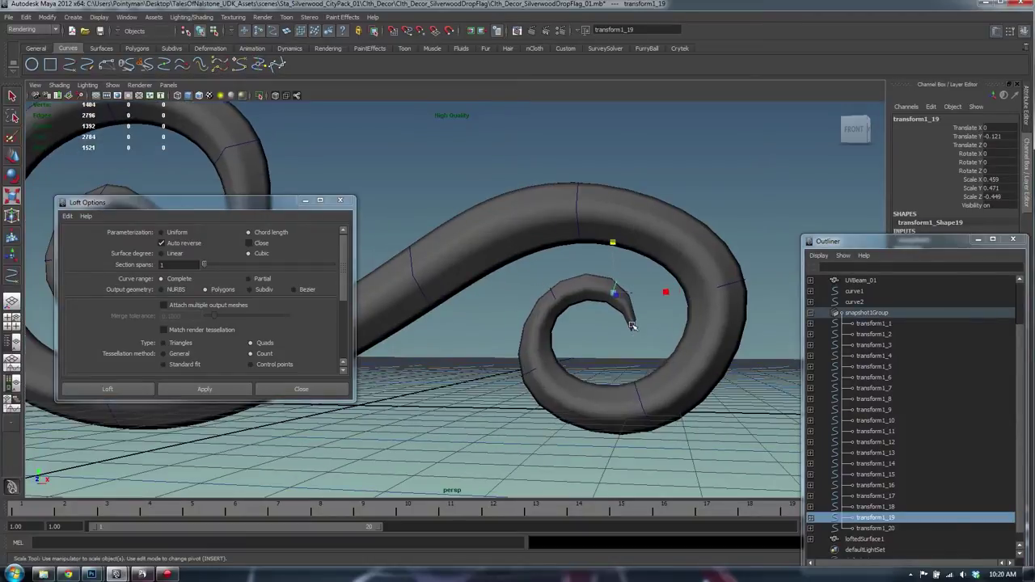
Step: Rotate the tip profile transform1_20 to Z -53.775, scale it to X 0.217 and Y 0.124, and move it further down
click(631, 322)
key(e)
drag(663, 283, 500, 373)
key(r)
alt+drag(501, 373, 672, 330)
key(w)
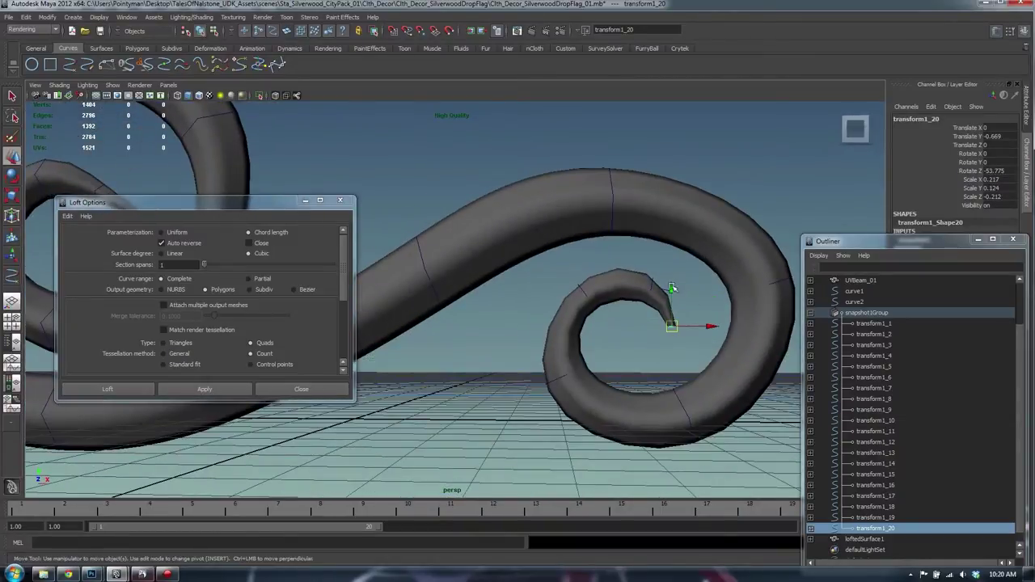
drag(671, 289, 672, 308)
Step: Enlarge profile transform1_18 to a Y scale of 0.593 and rotate it to Z 12.714
click(654, 278)
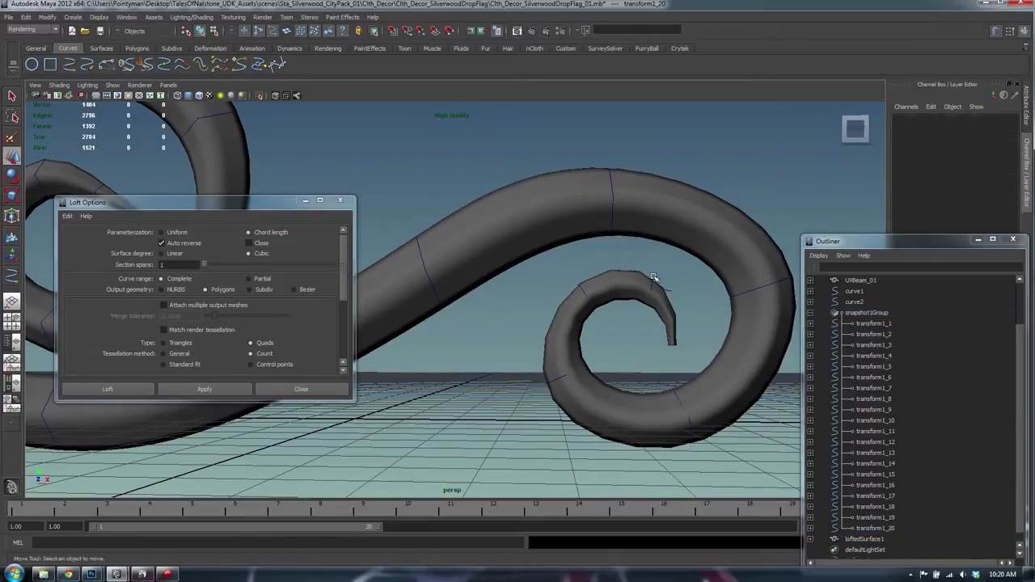
click(655, 280)
key(r)
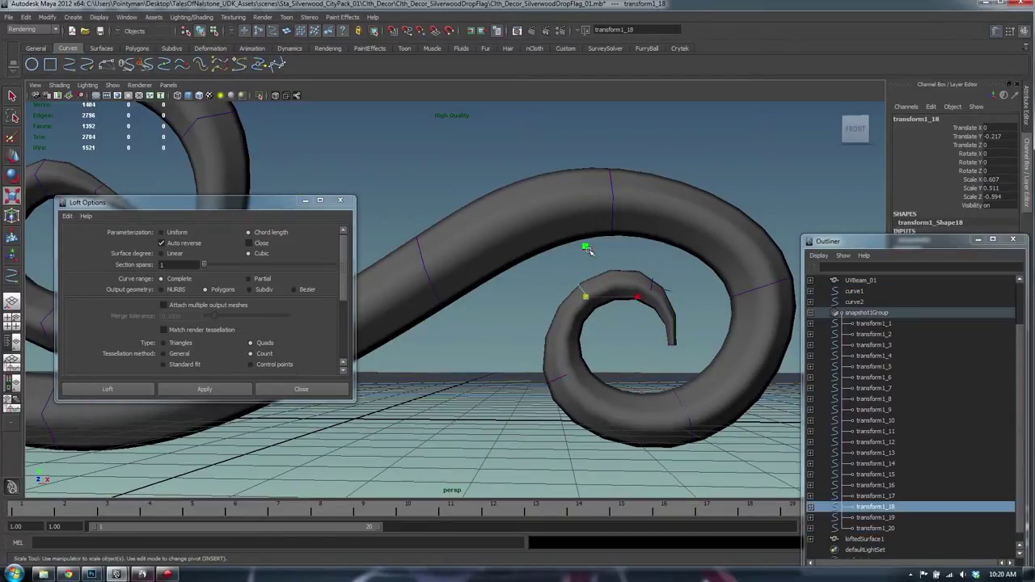
drag(585, 247, 582, 236)
key(e)
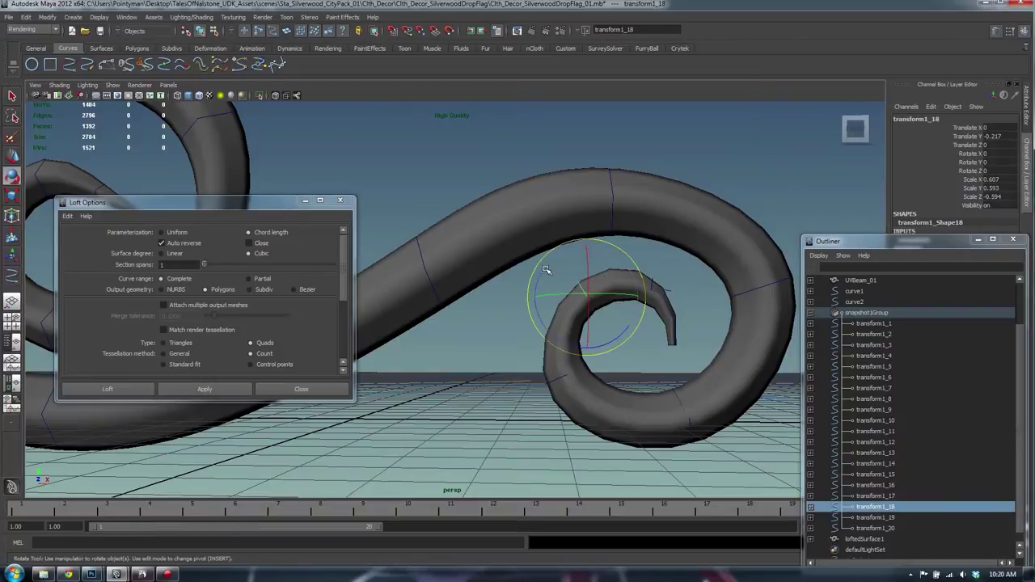
drag(544, 269, 538, 277)
Step: Rotate profile transform1_17 on the small coil slightly about its Z axis to follow the curve
click(513, 359)
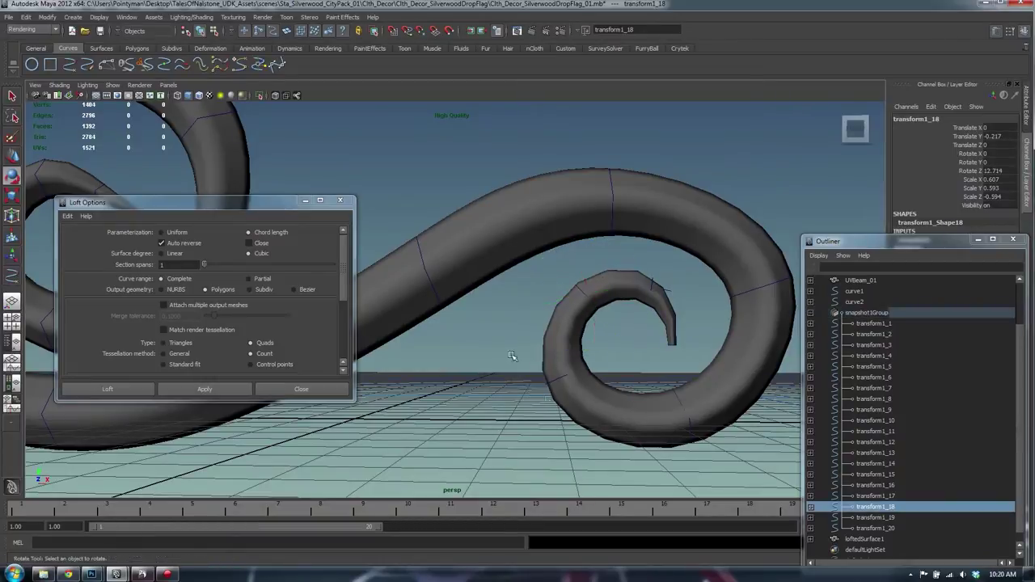
click(554, 380)
drag(522, 395, 516, 391)
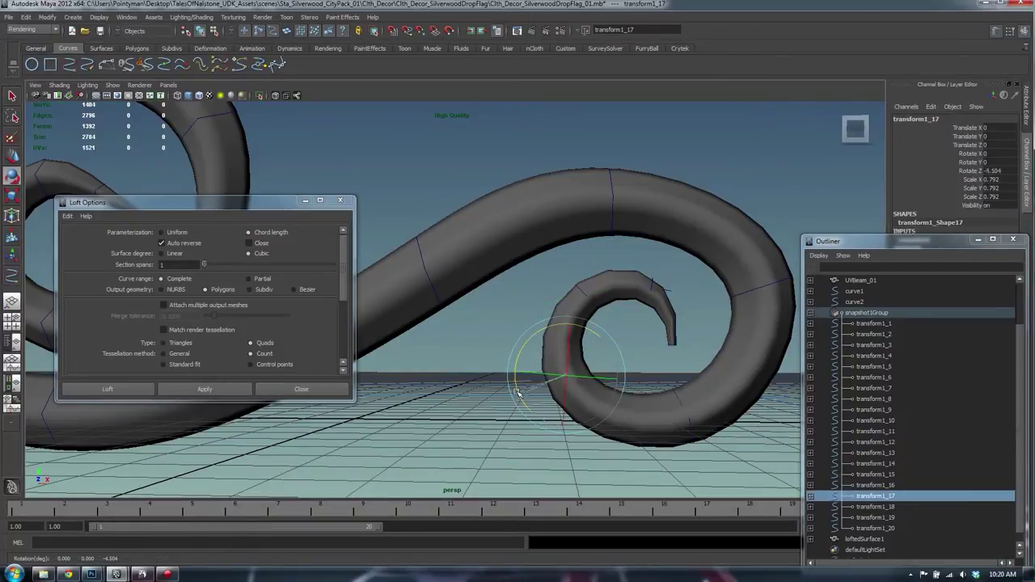
click(684, 416)
Step: Thicken the stem in depth by setting the Z scale of transform1_13 to -1.26 and of transform1_12 to -1.457
alt+drag(723, 377, 454, 403)
key(r)
alt+drag(458, 336, 469, 365)
click(438, 270)
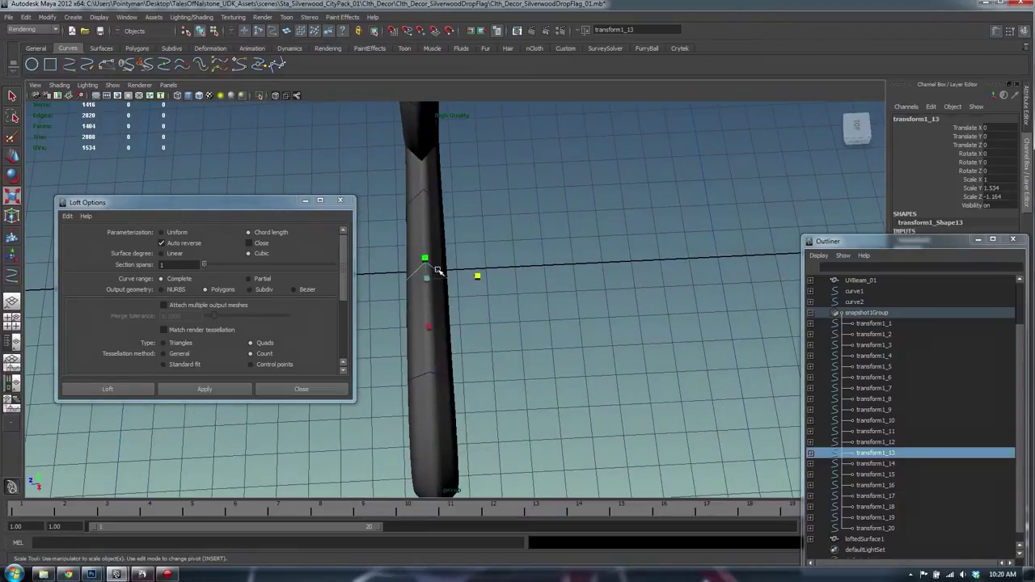
drag(475, 277, 486, 277)
click(426, 197)
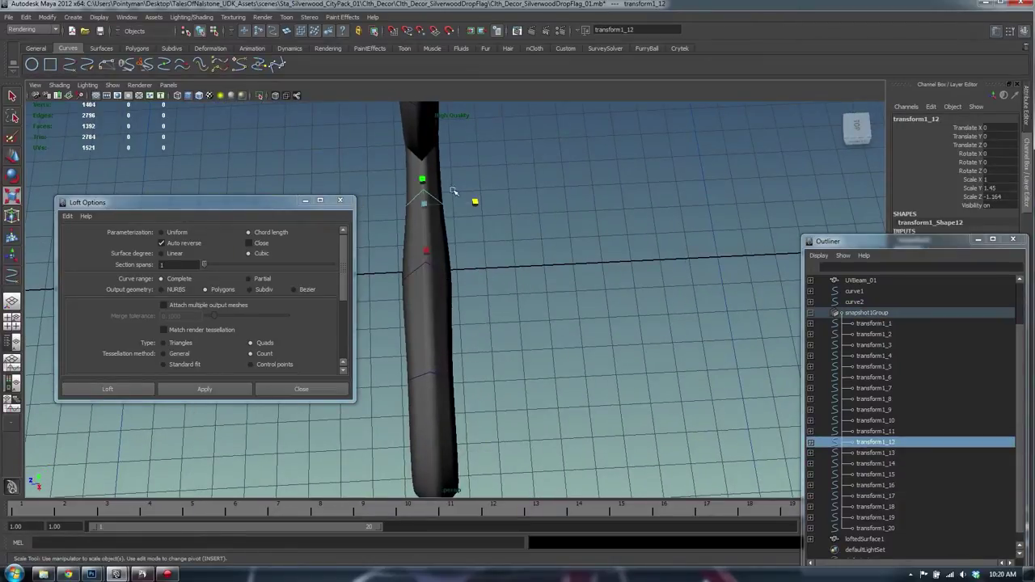
drag(474, 202, 488, 202)
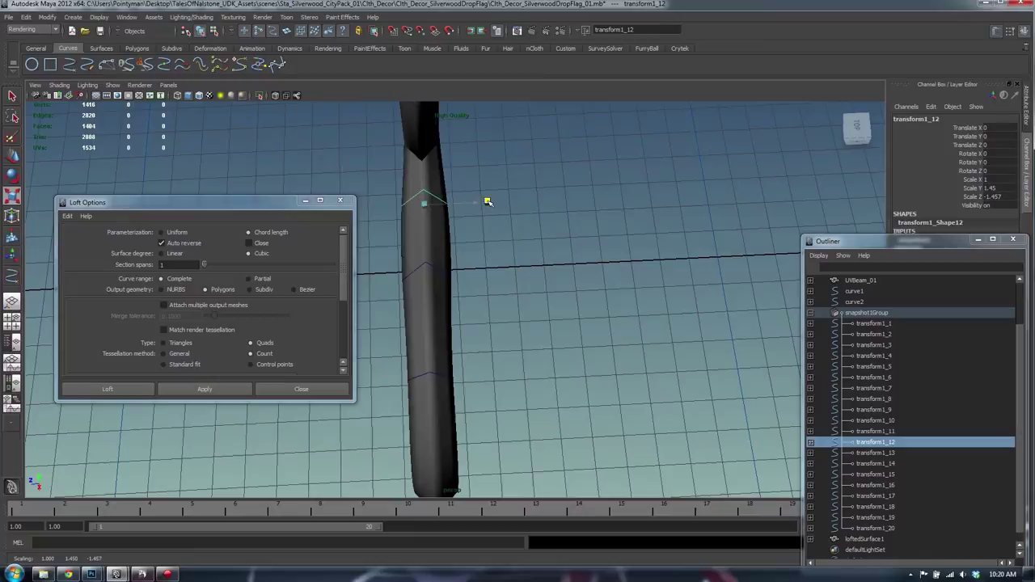
Step: Widen profile transform1_14 slightly in Z and stretch transform1_13 to a Z scale of -1.395 to smooth the stem's thickness
click(436, 276)
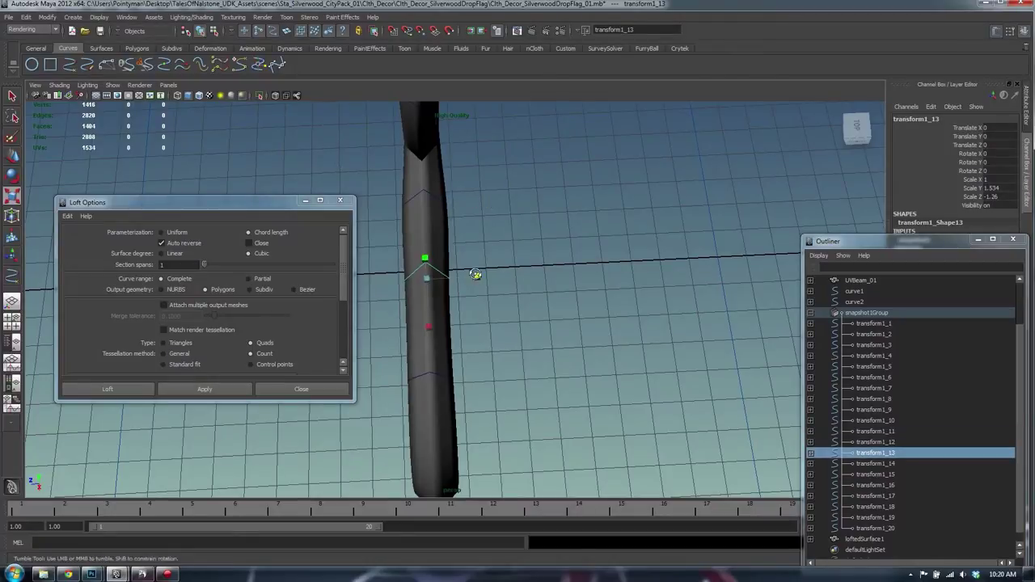
alt+drag(477, 274, 492, 291)
click(524, 263)
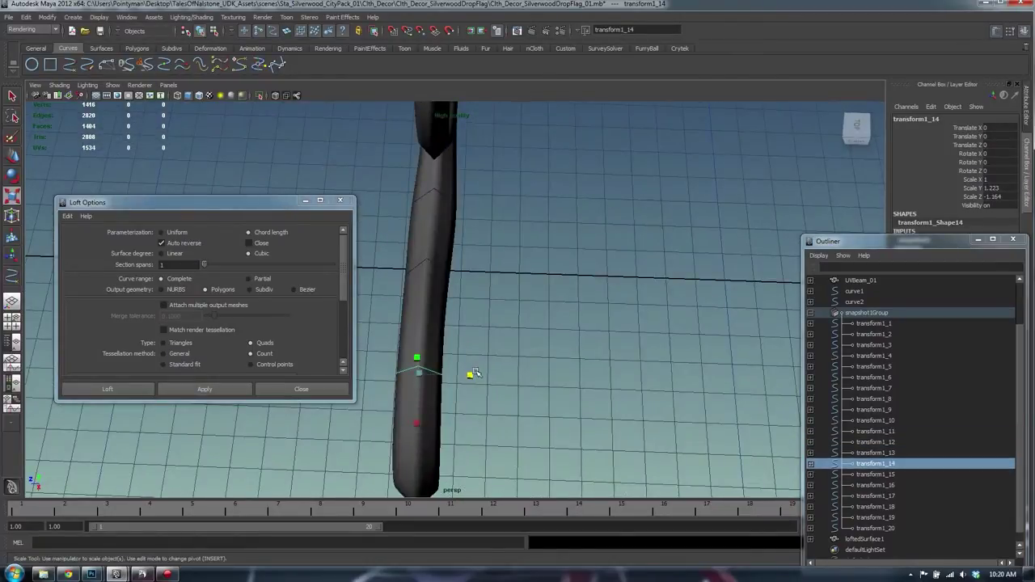
drag(471, 374, 477, 377)
click(438, 271)
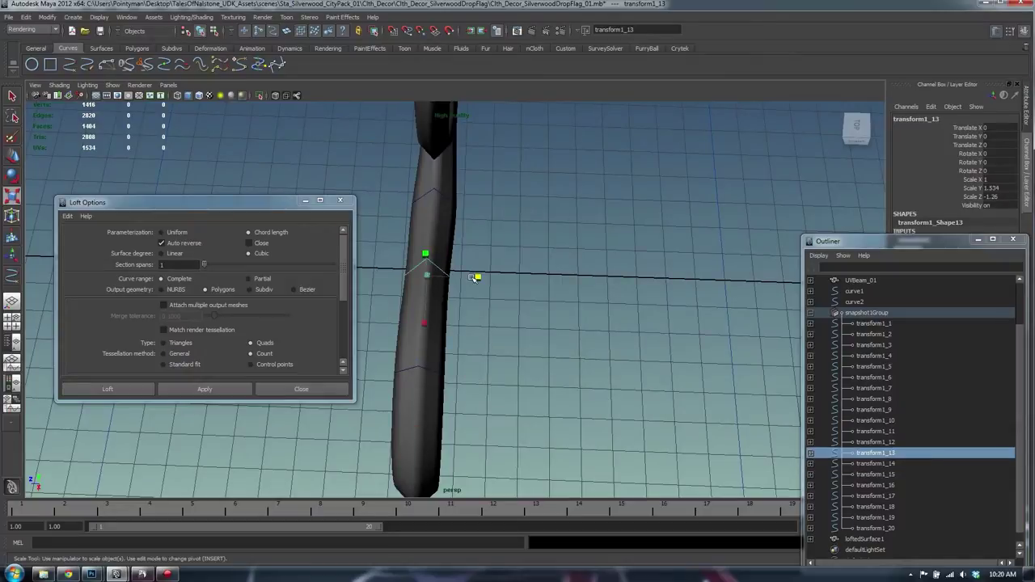
drag(476, 277, 481, 277)
Step: Rotate profile transform1_5 at the bottom of the large scroll's inner coil to about Z 2.662
alt+right_drag(592, 224, 522, 202)
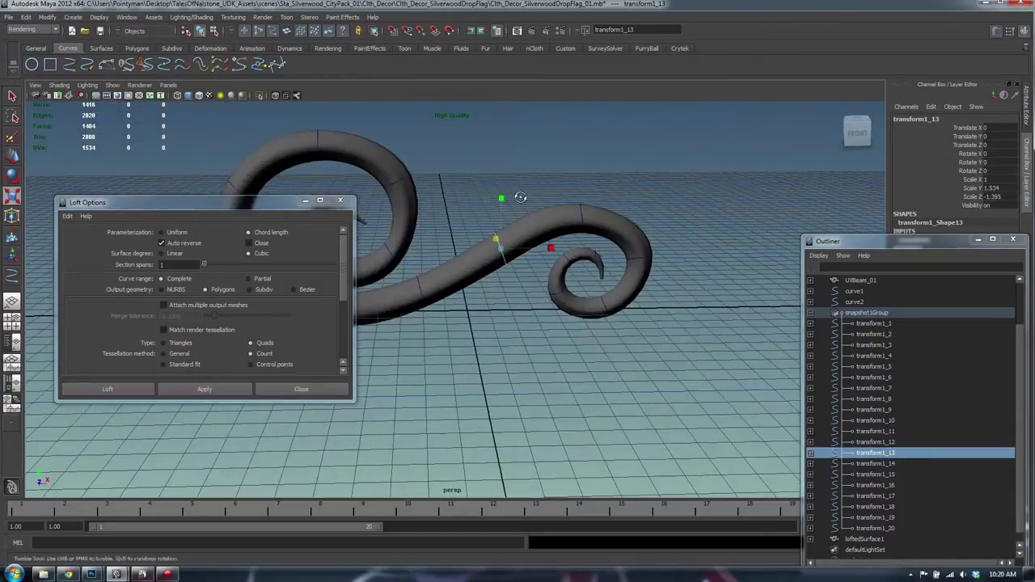
alt+drag(520, 199, 514, 188)
alt+middle_drag(515, 187, 636, 187)
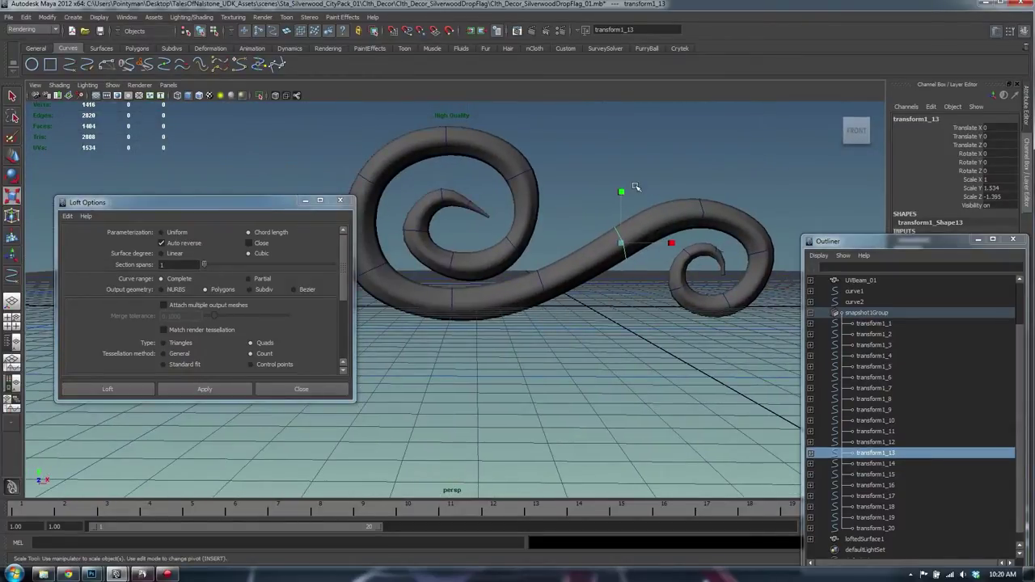
scroll(635, 306, up, 3)
click(443, 269)
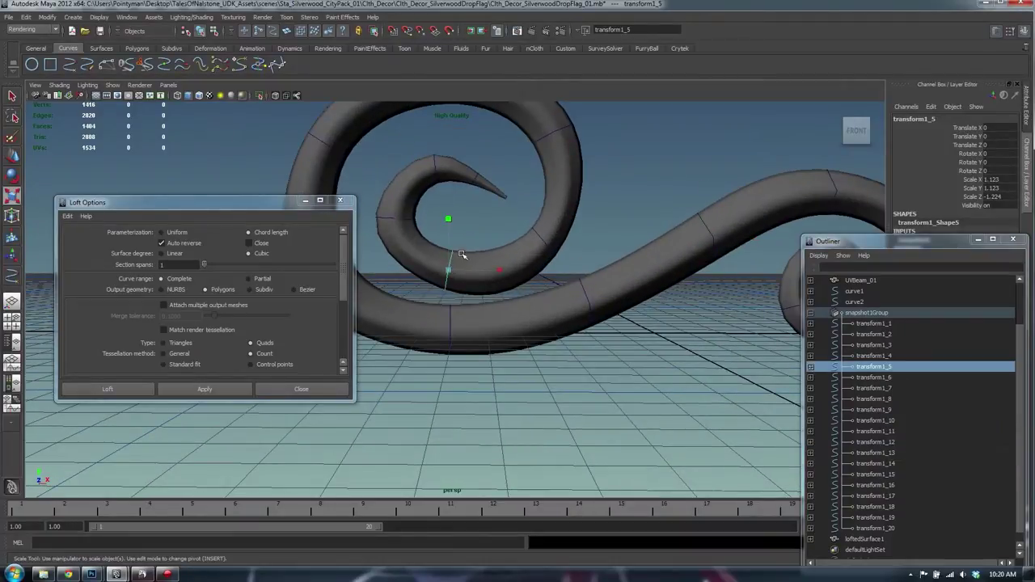
key(e)
click(458, 236)
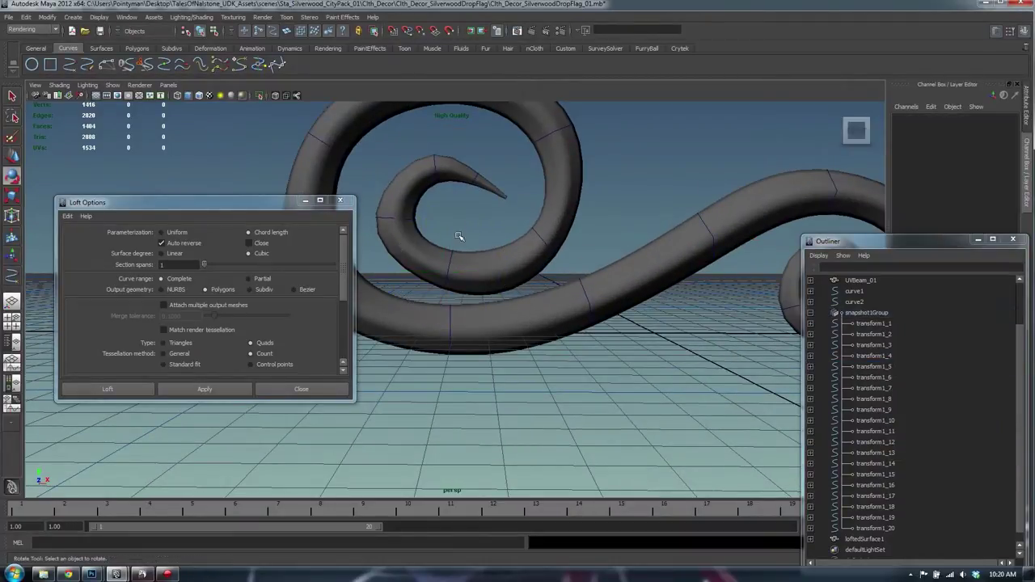
click(452, 259)
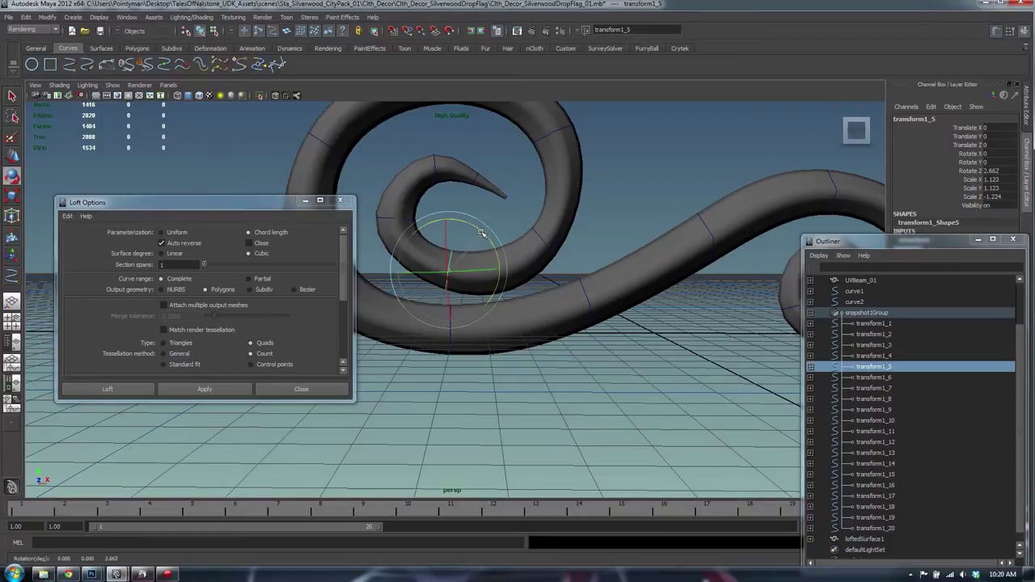
Step: Move the transform1_6 profile to X 0.271, Y 0.366, rotate it 18.295 degrees about Z, and scale its depth to -0.914
click(541, 233)
key(w)
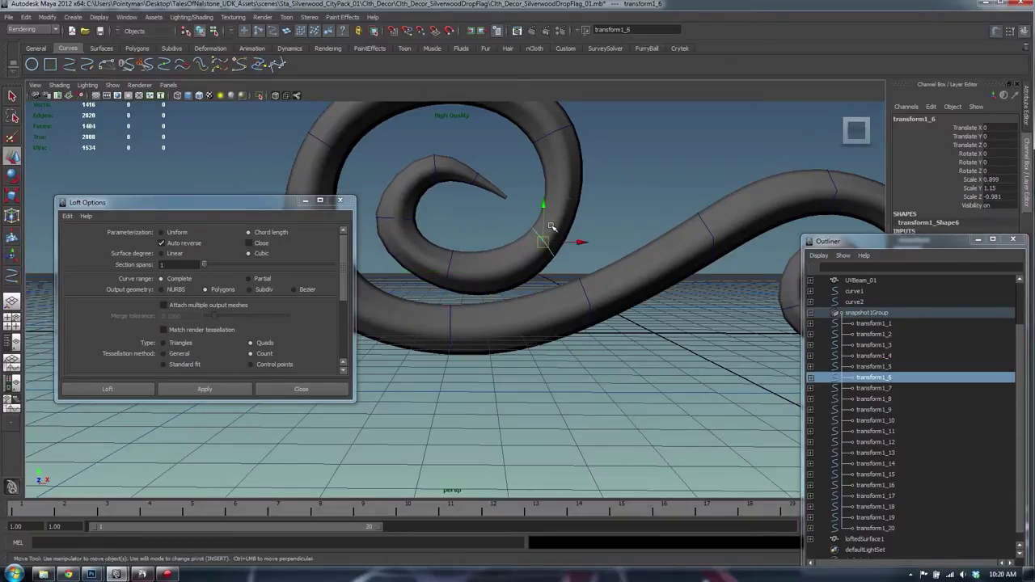
drag(543, 226, 544, 196)
drag(580, 229, 592, 230)
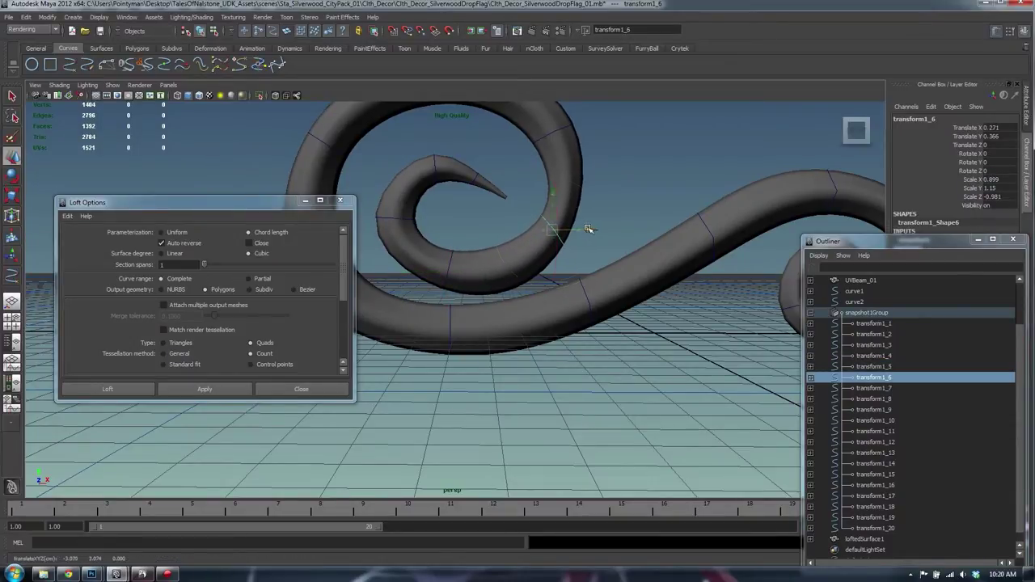
key(e)
drag(534, 183, 520, 191)
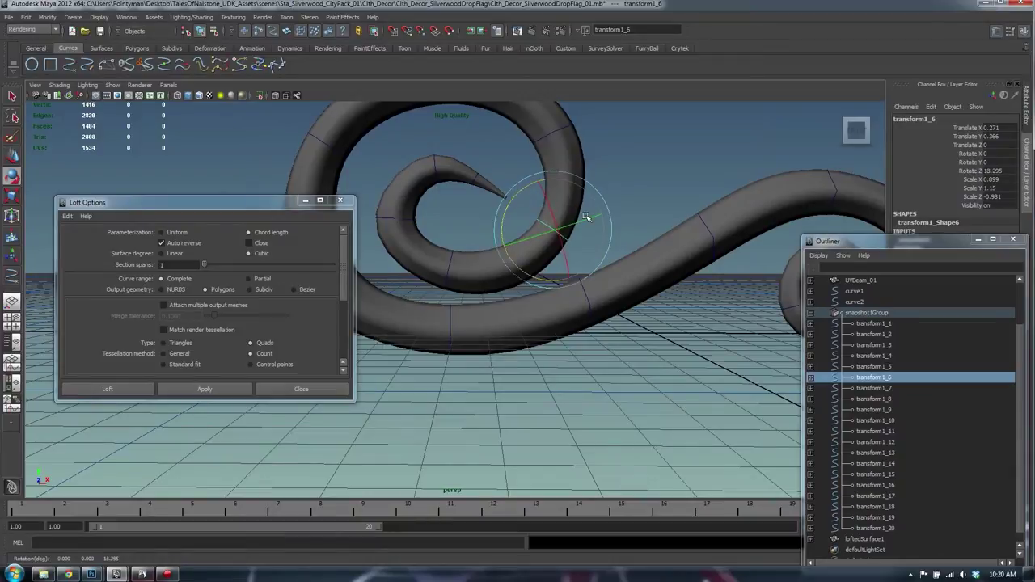
alt+drag(586, 217, 497, 324)
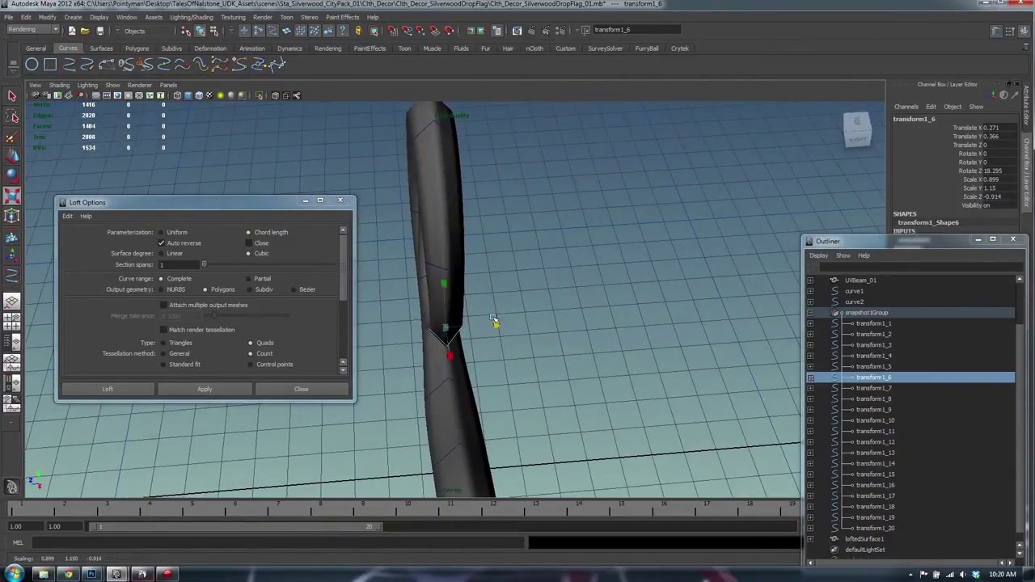
Step: Scale the transform1_5 profile narrower along Z to even out the curl's depth
click(427, 277)
middle_drag(489, 275, 481, 276)
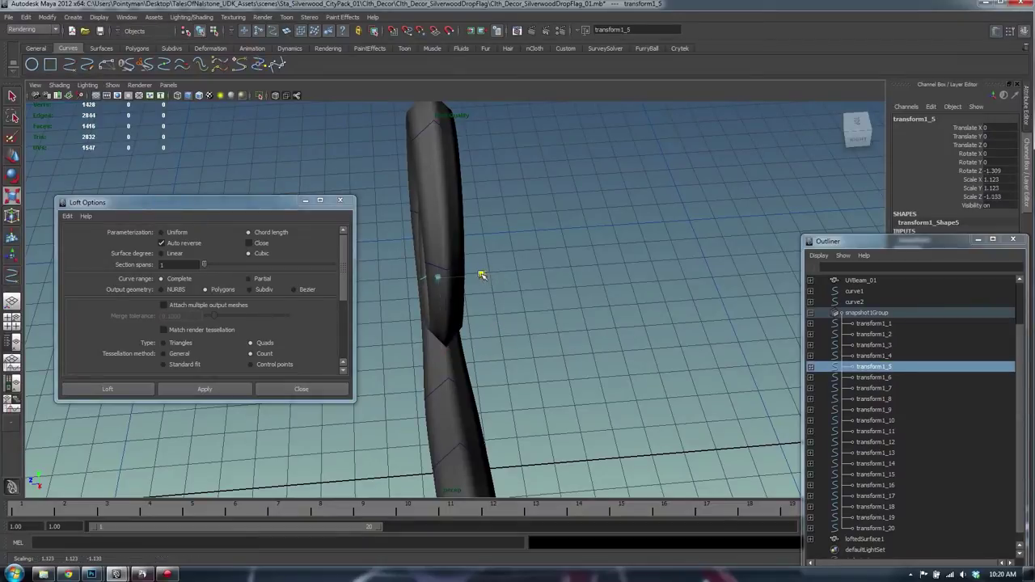
click(462, 258)
drag(394, 266, 385, 265)
Step: Move the transform1_2 profile near the large curl's tip to X 0.17, Y 0.185
alt+drag(387, 266, 508, 204)
alt+middle_drag(508, 204, 457, 218)
alt+right_drag(457, 218, 490, 206)
click(490, 206)
key(w)
drag(486, 168, 485, 160)
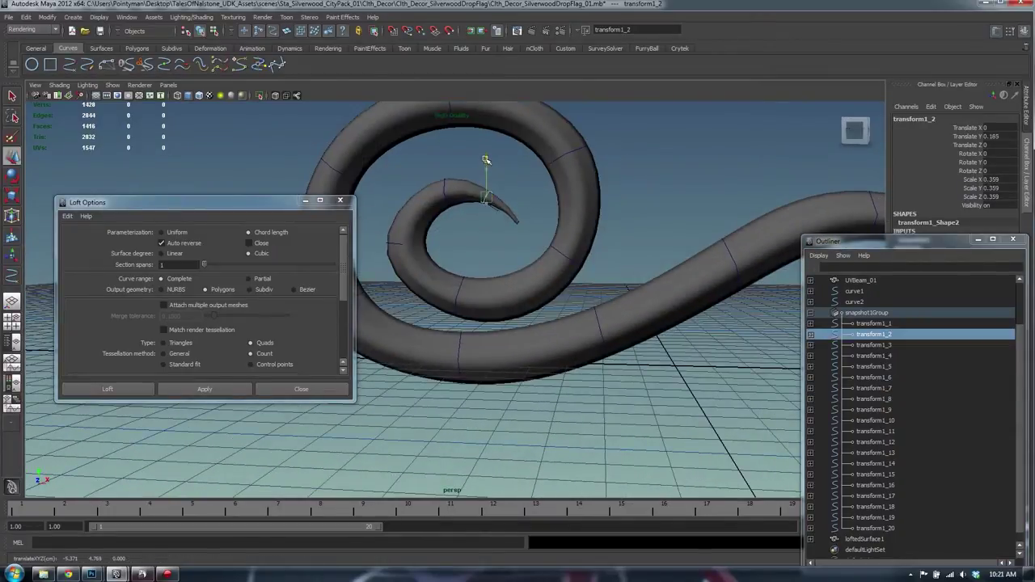
drag(515, 196, 518, 197)
Step: Rotate the transform1_13 profile about Z so it sits across the rising part of the stem
alt+right_drag(609, 238, 540, 218)
alt+middle_drag(540, 218, 448, 219)
click(612, 291)
click(554, 281)
key(e)
alt+middle_drag(584, 339, 532, 261)
alt+right_drag(531, 261, 560, 258)
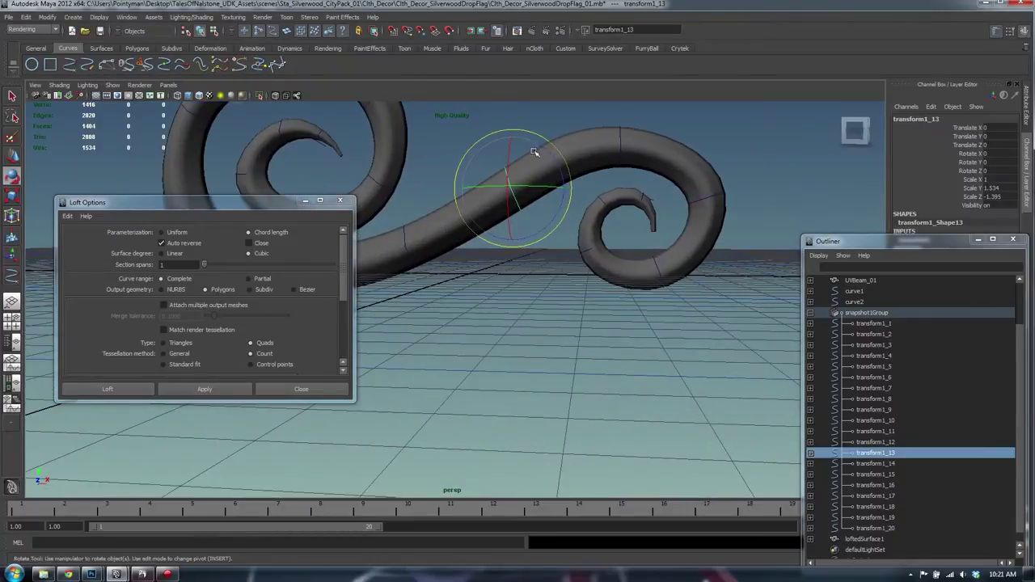
drag(549, 153, 668, 235)
Step: Refine the Z rotation of the transform1_13 profile to about 18 degrees and clear the selection
alt+middle_drag(668, 235, 669, 306)
alt+right_drag(670, 306, 650, 301)
click(613, 230)
click(612, 227)
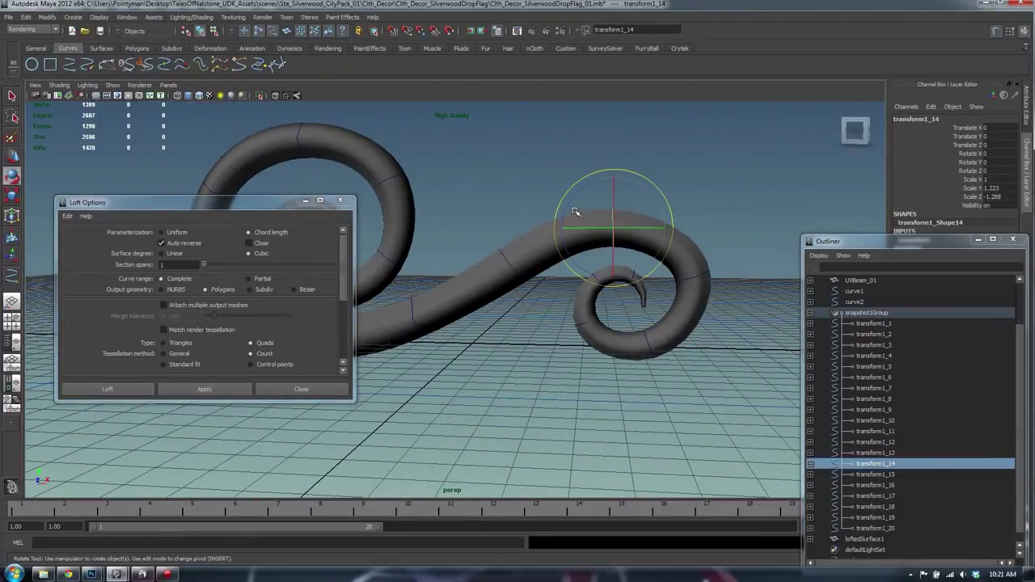
click(497, 253)
click(501, 252)
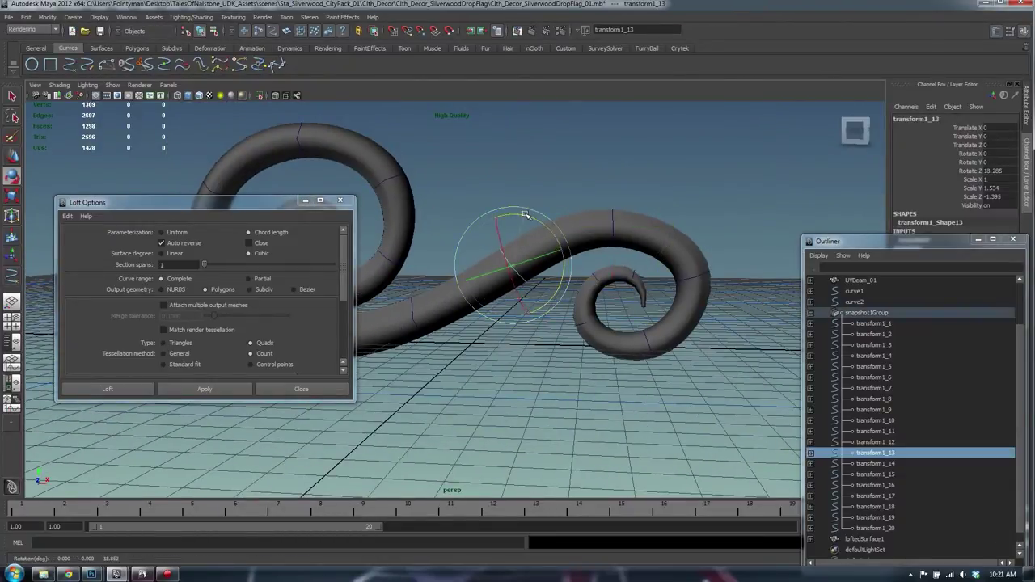
drag(525, 217, 533, 215)
click(584, 178)
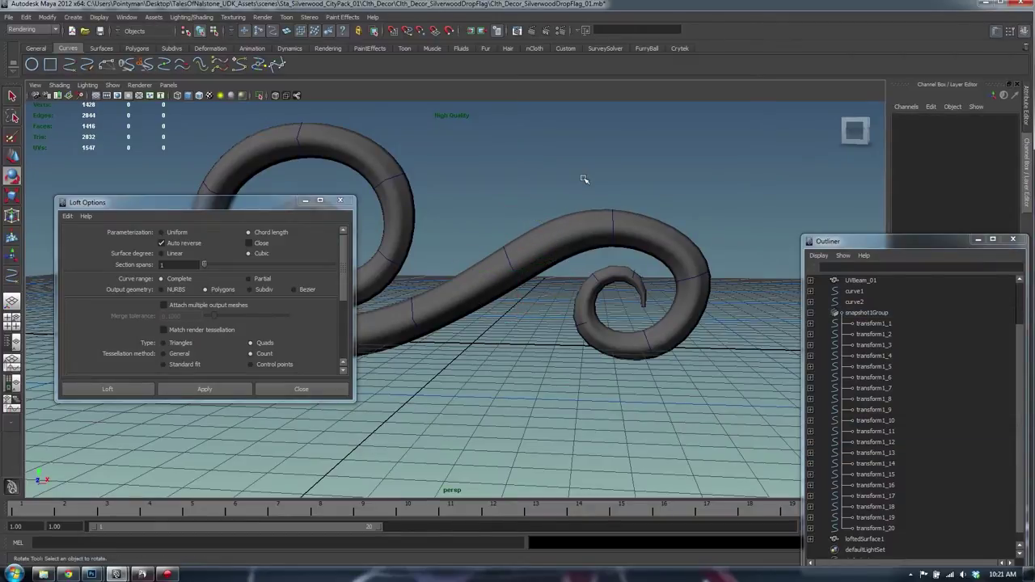
Step: Scale the transform1_10 profile on the large curl to X 1.716, Y 1.319 and rotate it slightly about Z
alt+drag(532, 261, 561, 281)
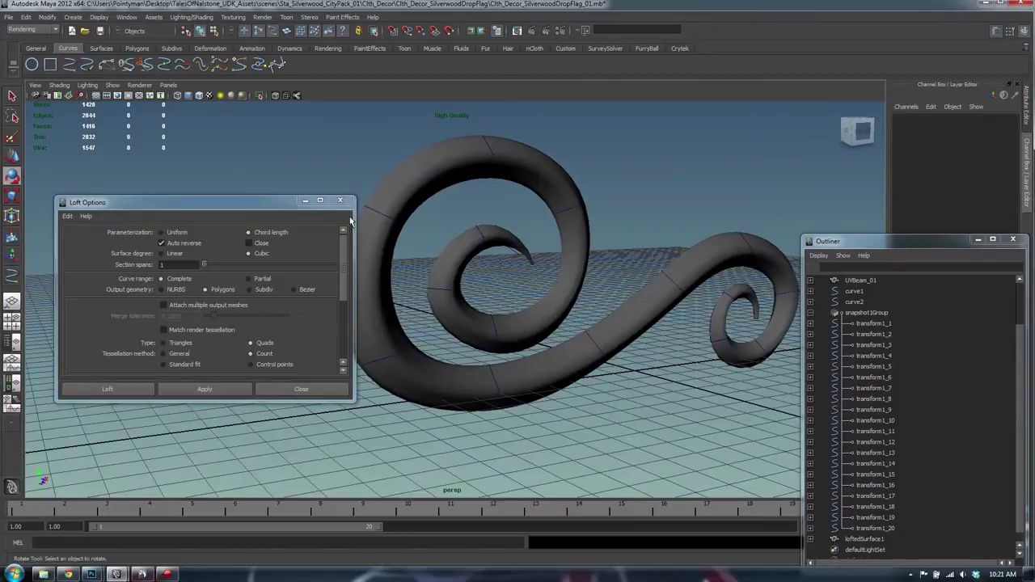
drag(259, 205, 214, 206)
alt+drag(443, 287, 527, 288)
click(351, 332)
key(r)
alt+right_drag(526, 288, 493, 283)
alt+drag(518, 280, 490, 265)
key(e)
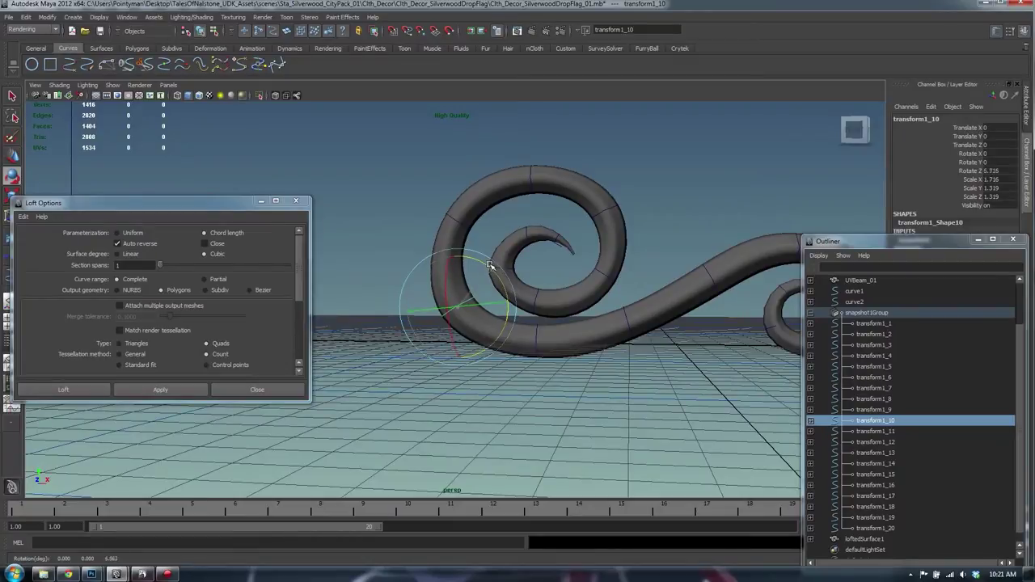
Step: Rotate the transform1_9 profile about 3.7 degrees around Z and scale it to 1.472 in Y
key(w)
click(455, 215)
key(e)
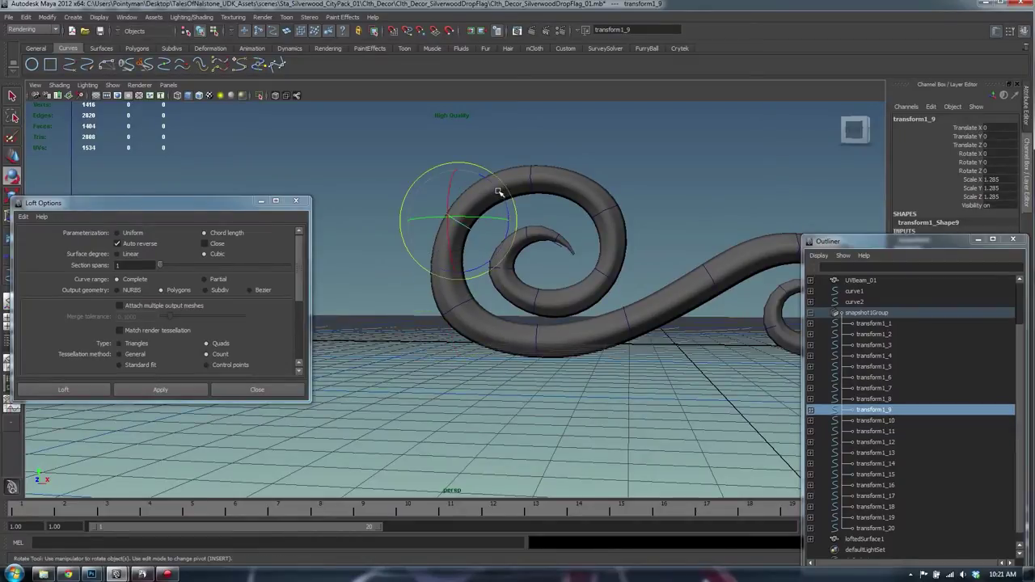
drag(499, 189, 457, 165)
key(r)
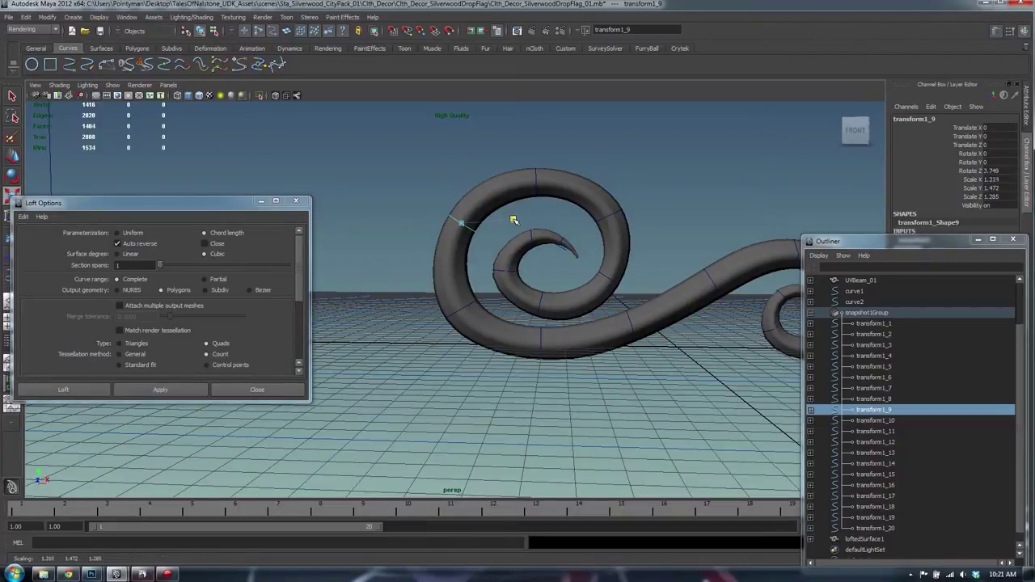
click(541, 341)
scroll(606, 312, down, 3)
alt+middle_drag(605, 312, 542, 313)
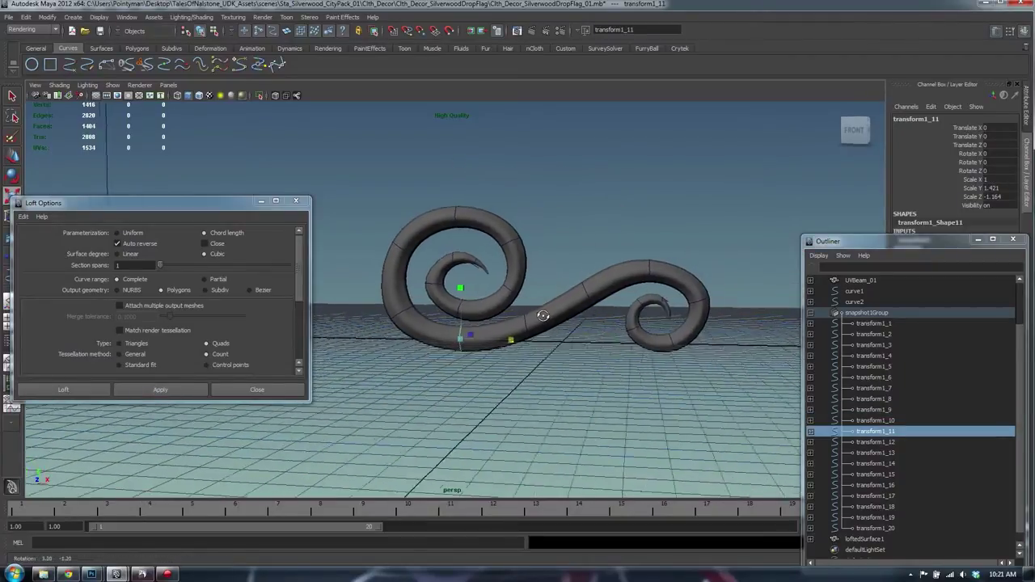
alt+drag(542, 313, 583, 296)
click(590, 283)
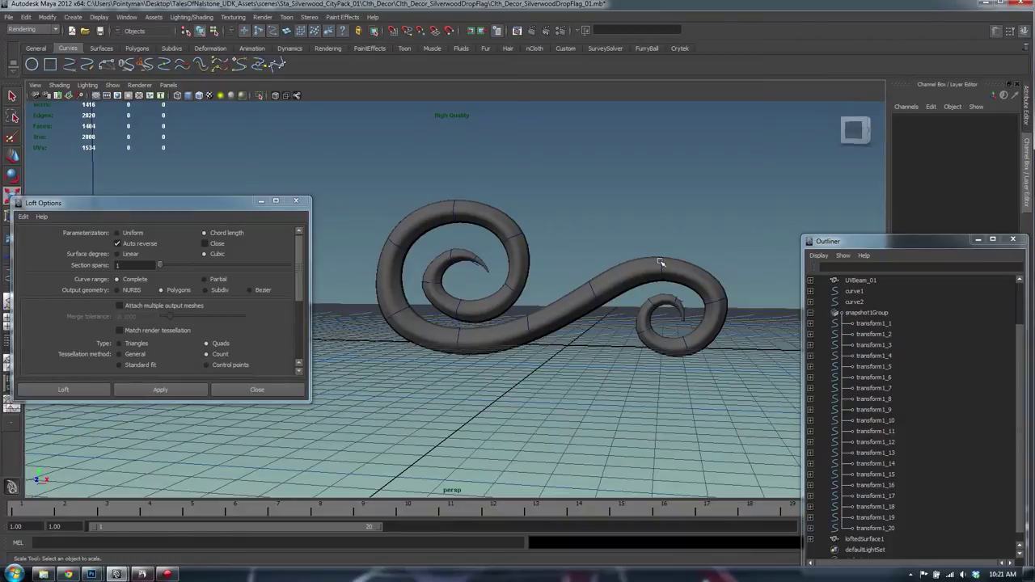
Step: Scale the transform1_20 profile at the small curl's tip to X 0.149, Y 0.085, Z -0.146
alt+drag(609, 213, 593, 246)
alt+right_drag(593, 246, 751, 283)
click(681, 305)
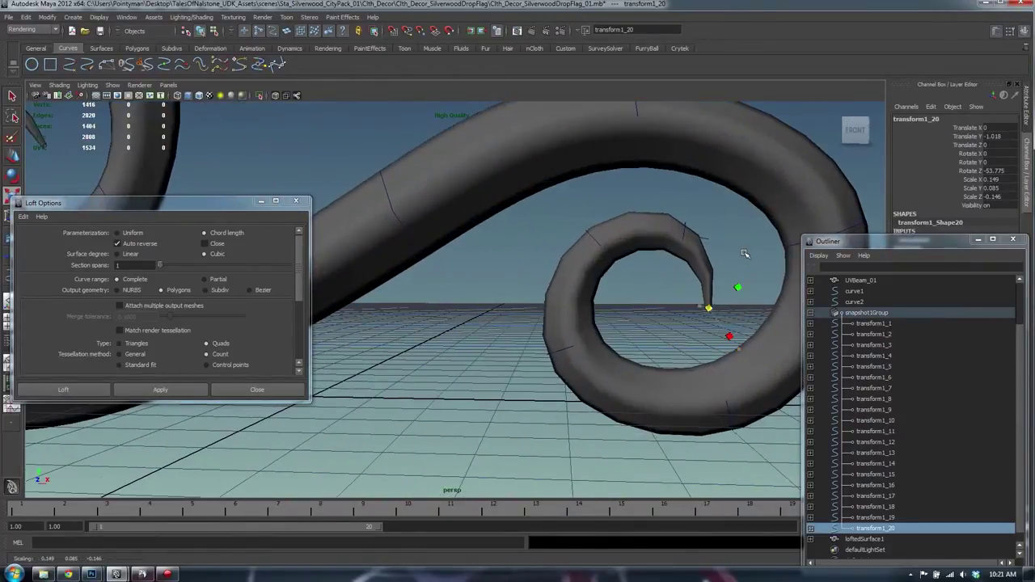
middle_drag(744, 253, 745, 253)
click(739, 248)
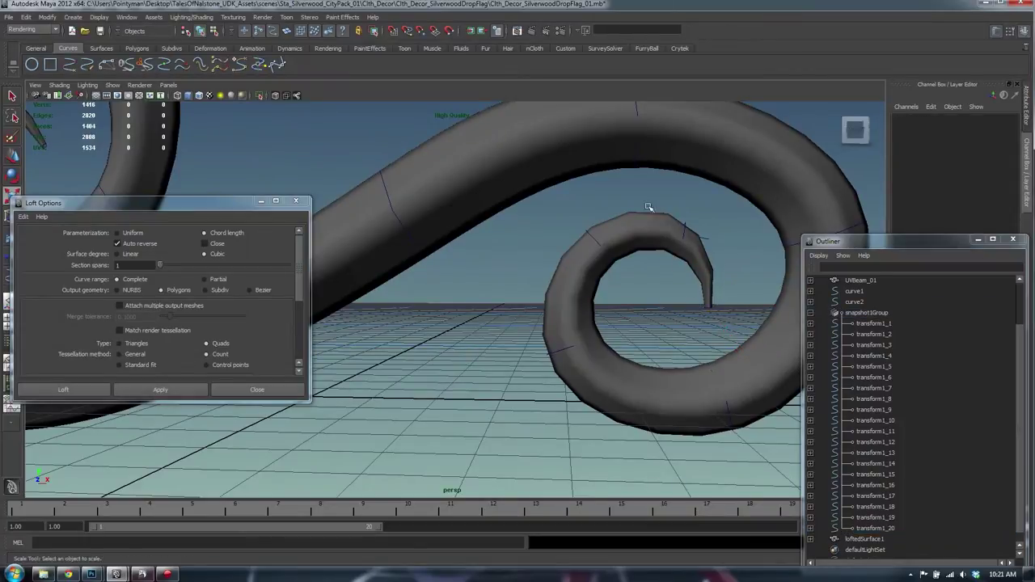
key(f)
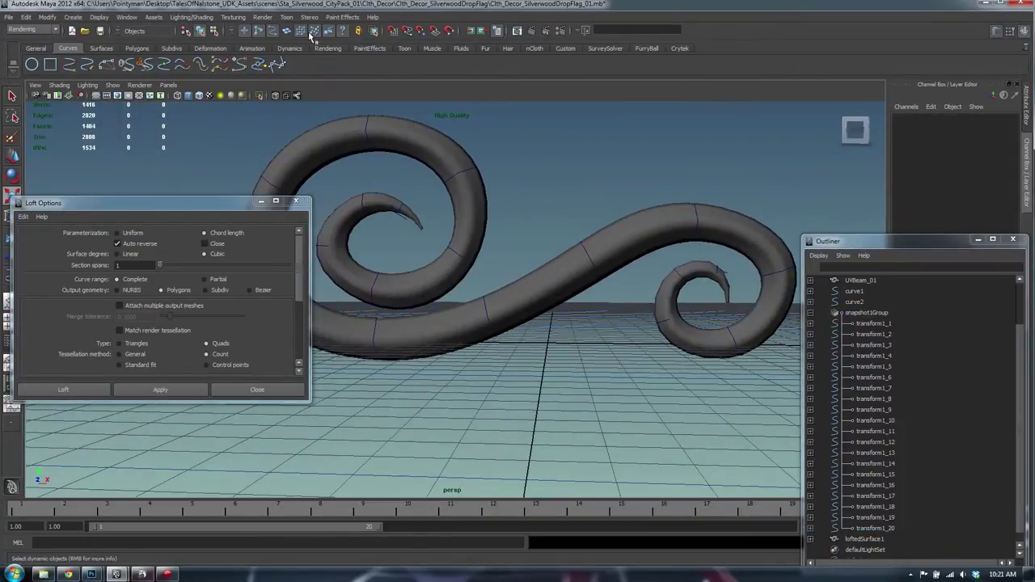
click(434, 146)
alt+drag(434, 146, 406, 255)
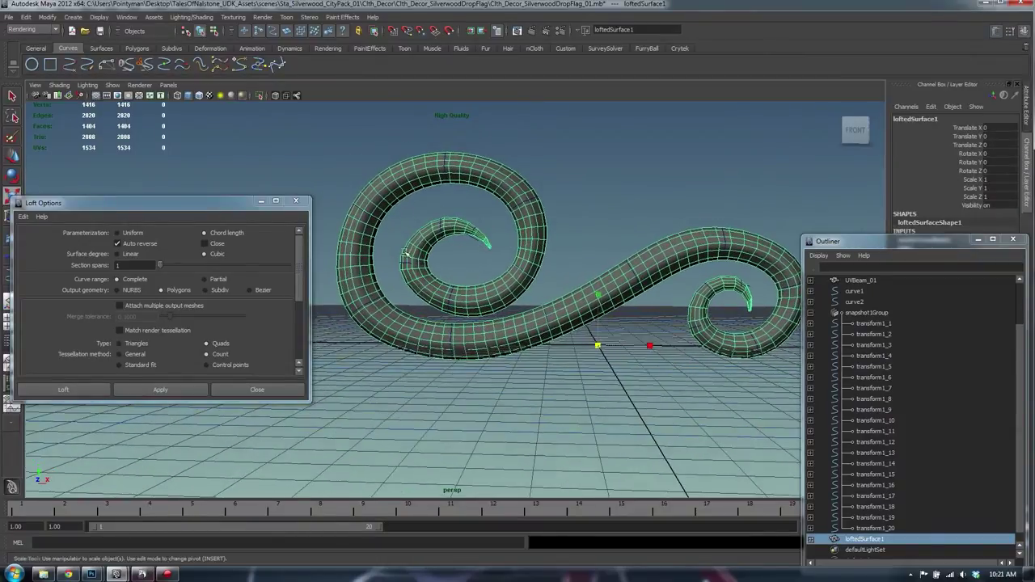
Step: Scale down the profiles transform1_1 through transform1_5 together slightly, with transform1_5 at an X scale of 1.103
click(439, 219)
alt+middle_drag(450, 224, 509, 230)
alt+right_drag(510, 231, 624, 224)
key(w)
shift+click(578, 200)
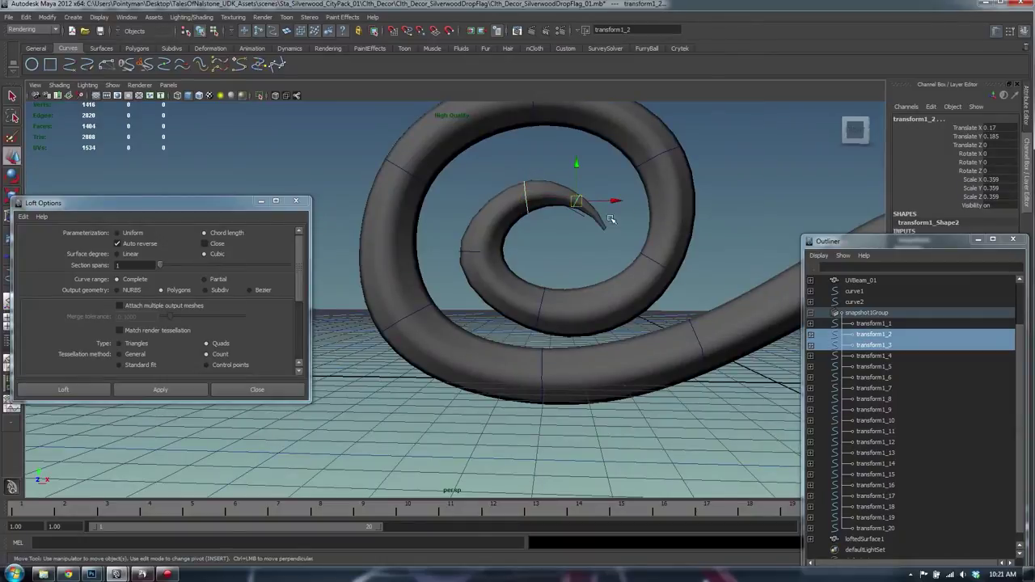
shift+click(604, 229)
alt+middle_drag(594, 229, 589, 242)
shift+click(468, 264)
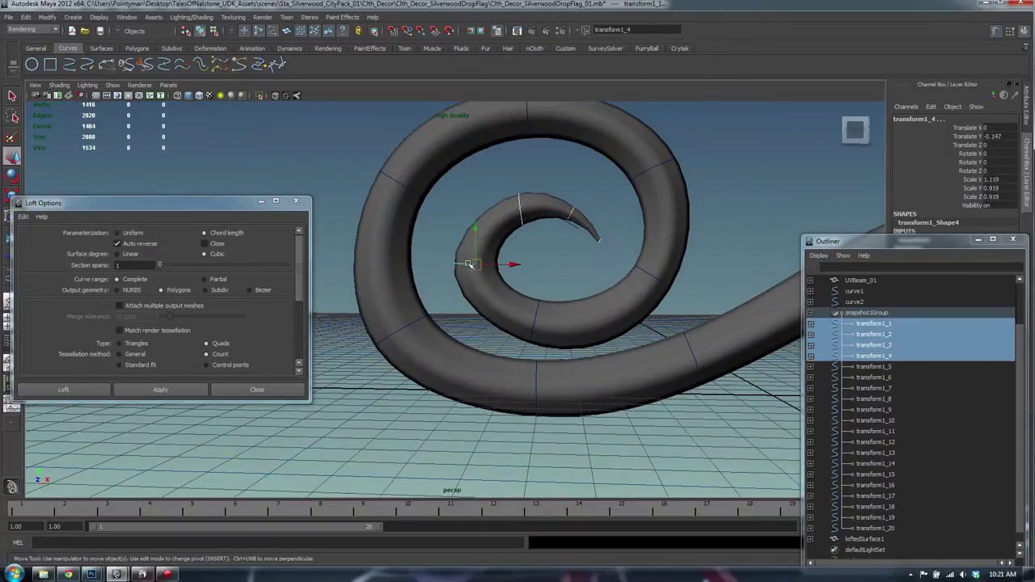
shift+click(536, 315)
key(r)
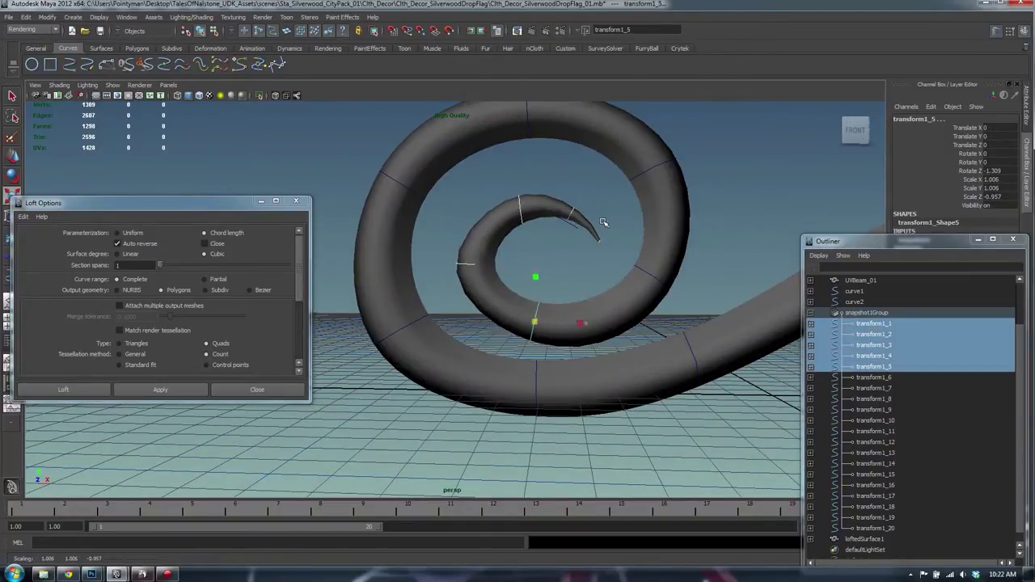
Step: Move the transform1_3 profile to Y 0.167 and shift transform1_4 slightly in positive X
key(w)
click(519, 217)
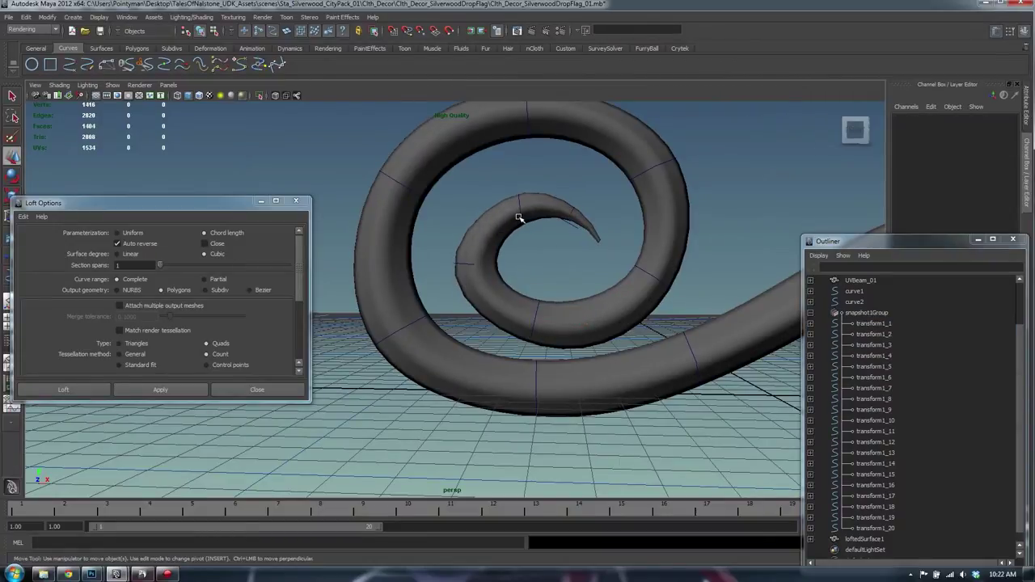
drag(520, 171, 520, 167)
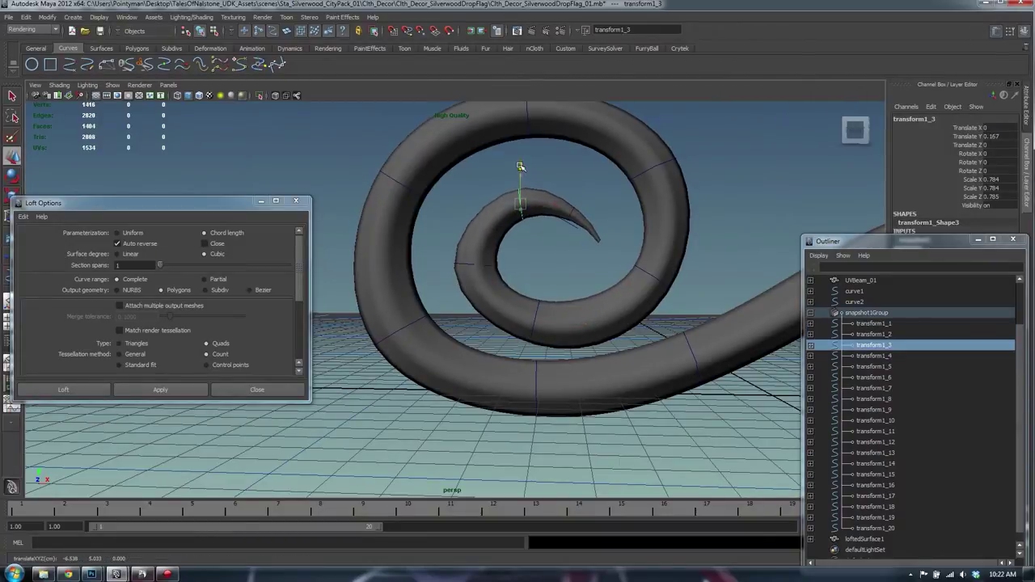
click(469, 264)
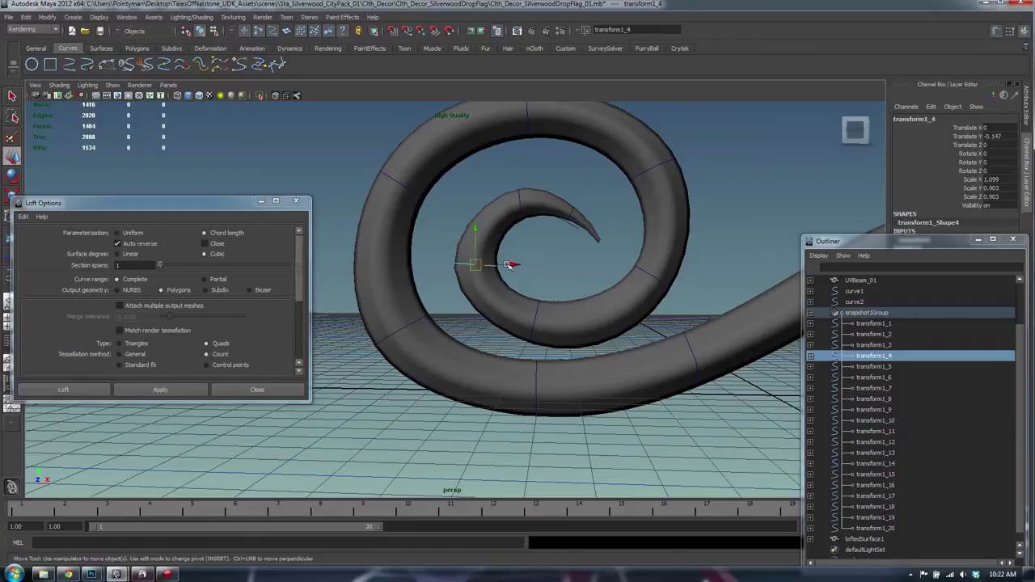
drag(508, 265, 513, 265)
Step: Reposition the transform1_5 profile in a full-size front view, with the Loft Options window moved out of the way
click(537, 314)
key(space)
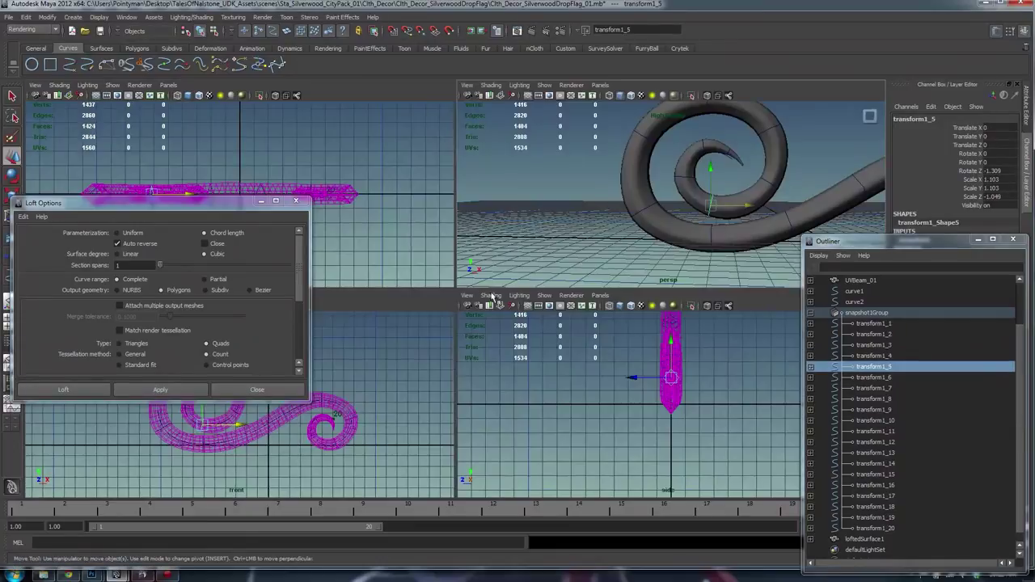
drag(221, 203, 662, 203)
key(f)
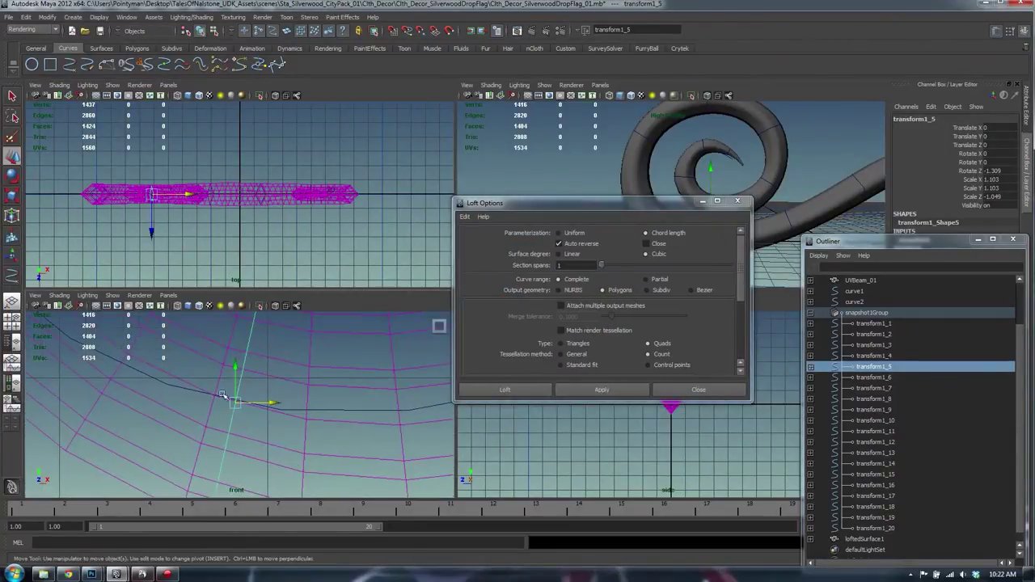
alt+right_drag(223, 395, 13, 382)
key(space)
drag(589, 201, 881, 191)
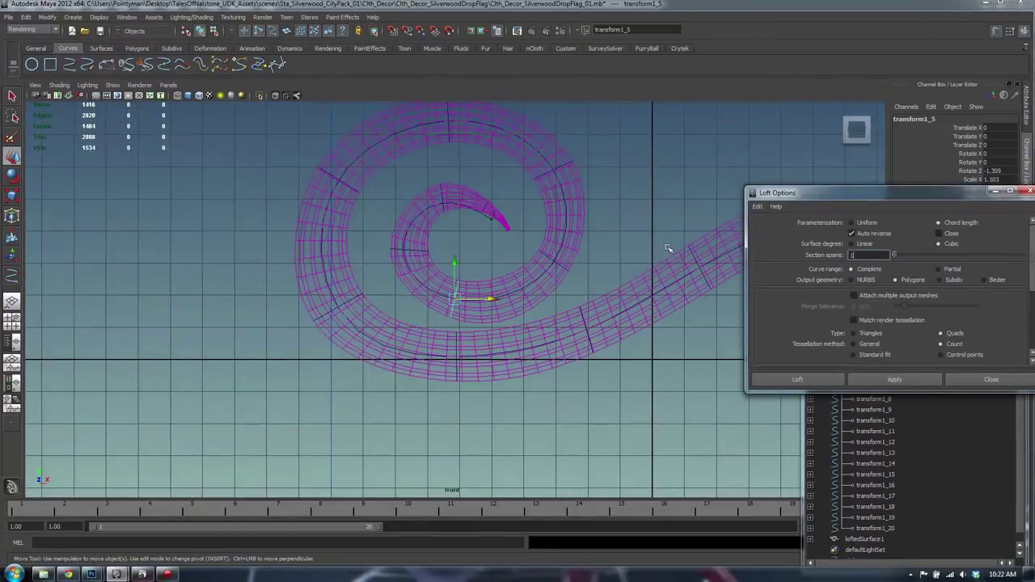
drag(457, 298, 449, 290)
Step: Move the transform1_6 profile to X 0.288, Y 0.651 and adjust its Z rotation
click(556, 262)
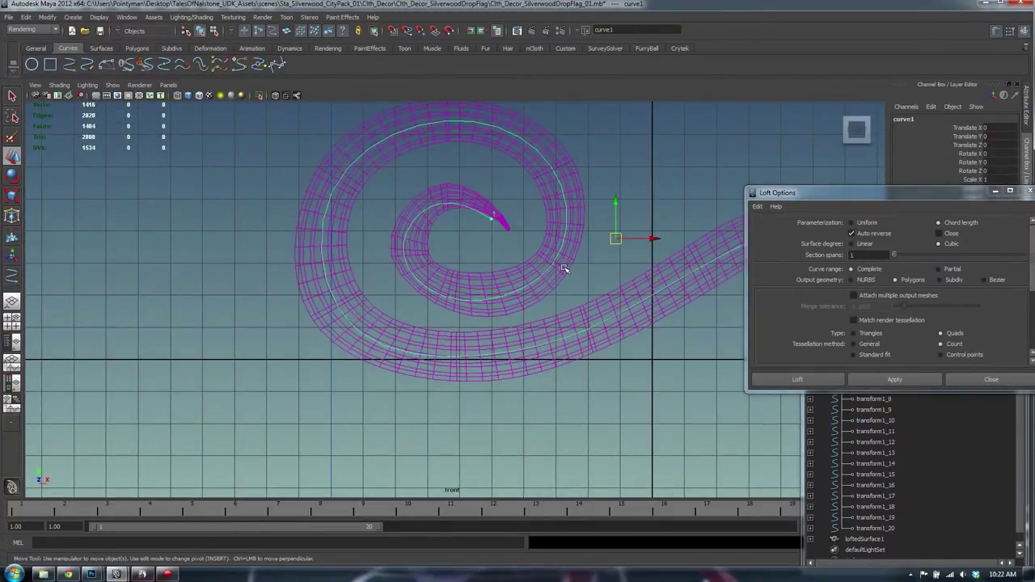
click(565, 267)
drag(558, 261, 556, 253)
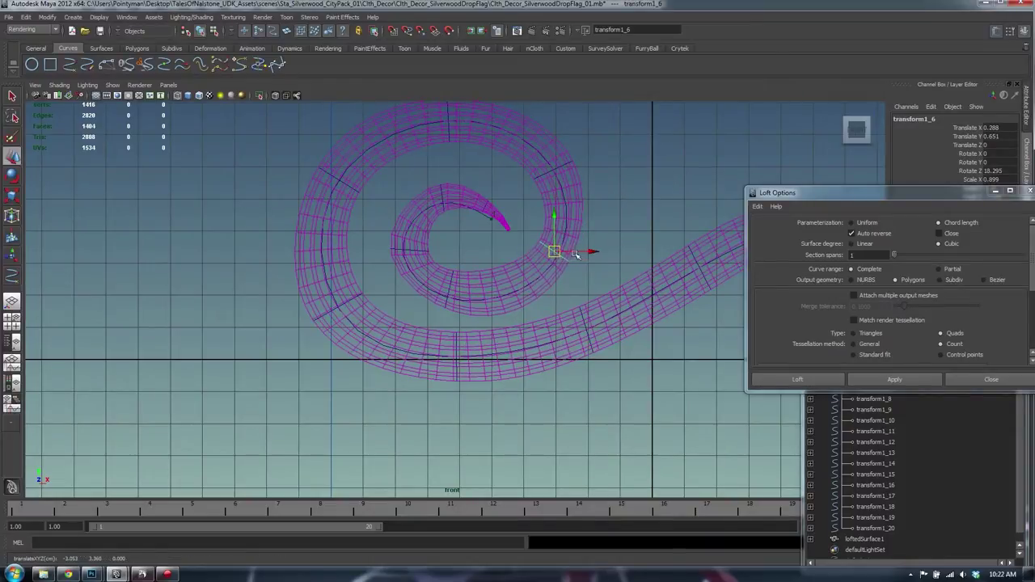
key(e)
drag(561, 302, 549, 300)
Step: Move the transform1_5 profile to X 0.789, Y 0.319 and rotate it to 6.559 degrees about Z
click(443, 305)
key(w)
drag(450, 290, 465, 291)
key(e)
drag(442, 332, 446, 343)
key(w)
drag(462, 289, 478, 288)
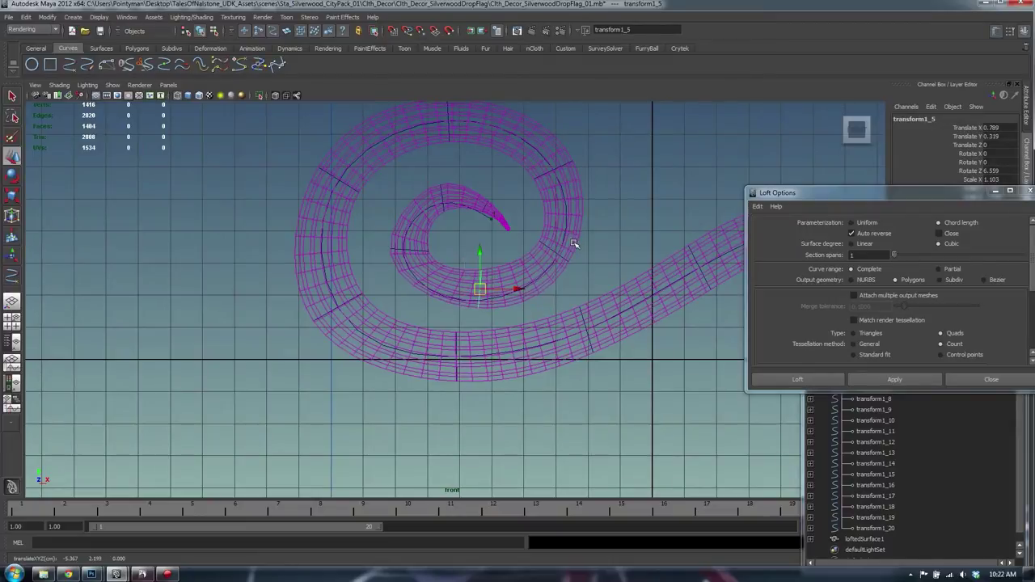
Step: Rotate the transform1_6 profile to 21.32 degrees about Z, scale it to 1.12 in X, and raise it to Y 0.732
click(570, 261)
key(e)
drag(548, 298, 553, 301)
key(r)
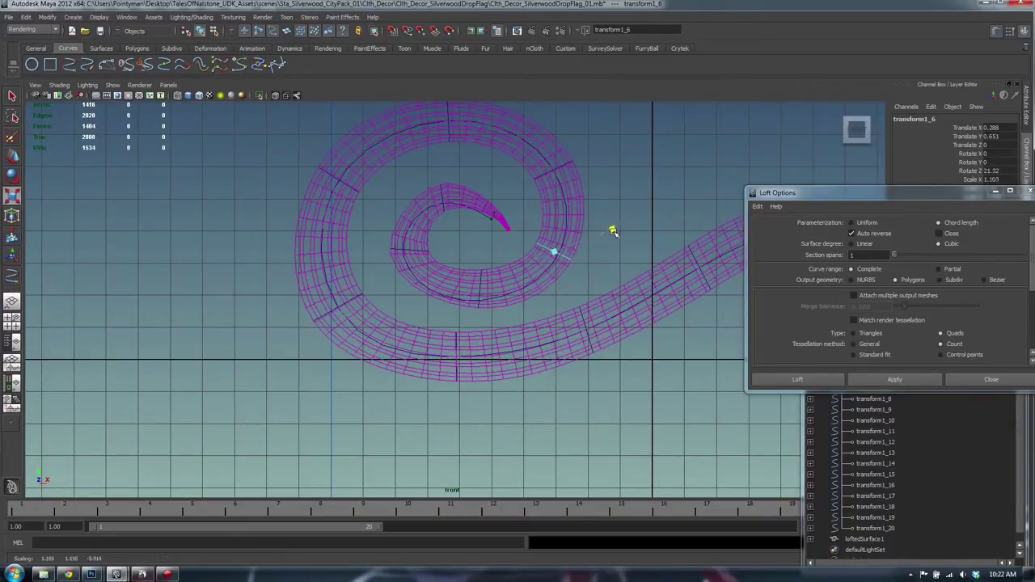
key(w)
drag(555, 253, 553, 249)
Step: Adjust the transform1_3 profile's scale, move it to X -0.197, Y 0.068 and rotate it to 13.132 degrees about Z
alt+middle_drag(459, 197, 477, 238)
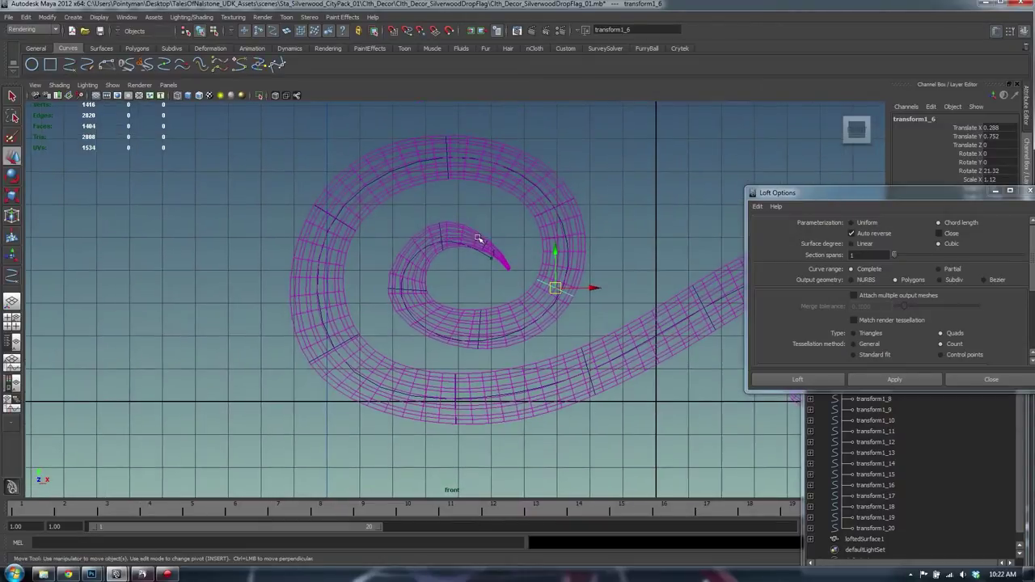
click(439, 232)
key(r)
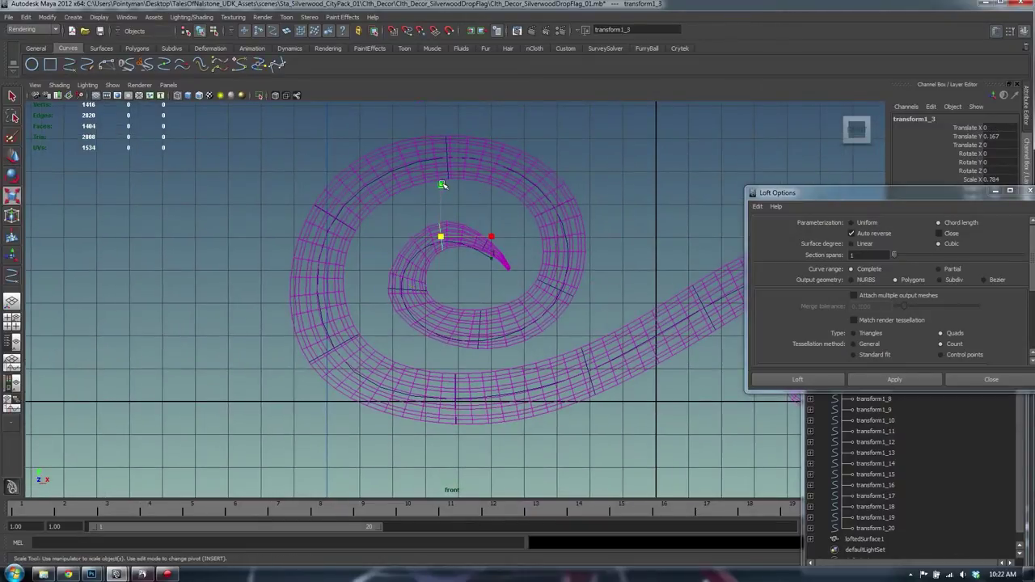
drag(442, 185, 442, 178)
key(w)
drag(440, 237, 440, 239)
key(e)
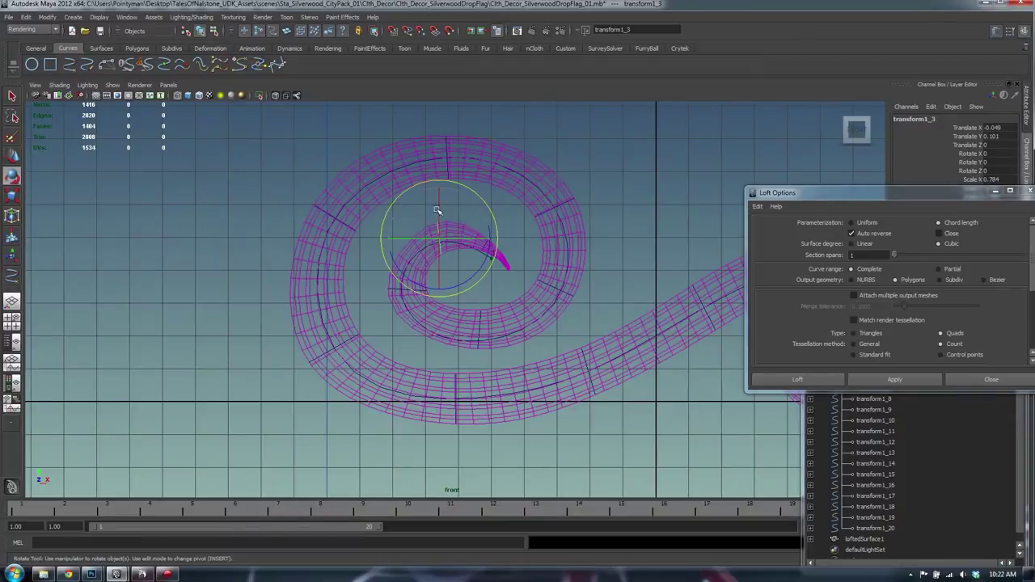
drag(398, 268, 434, 236)
key(w)
click(507, 220)
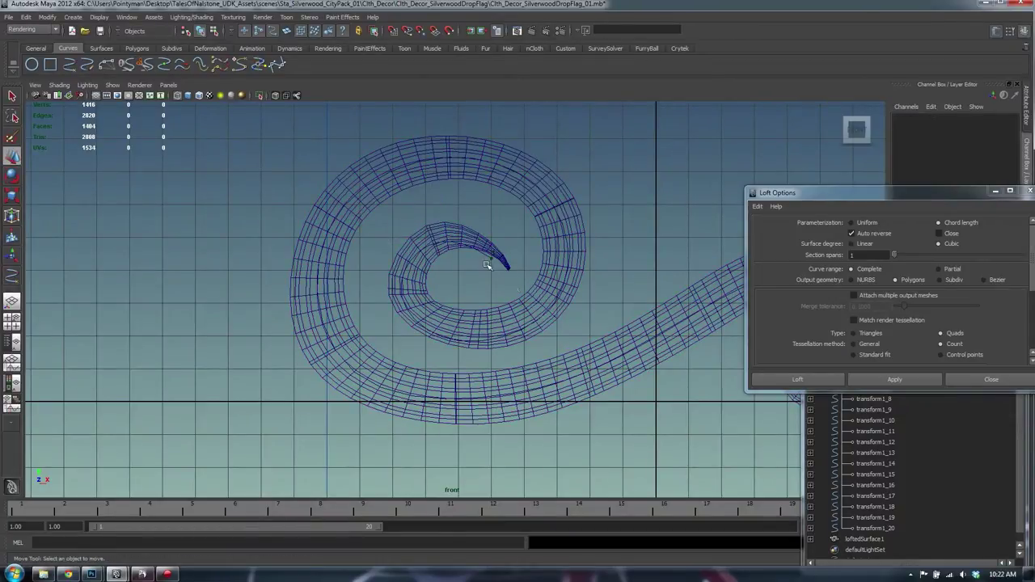
Step: Scale the transform1_4 profile to 1.105 in X and rotate it to 9.385 degrees about Z
click(384, 293)
key(r)
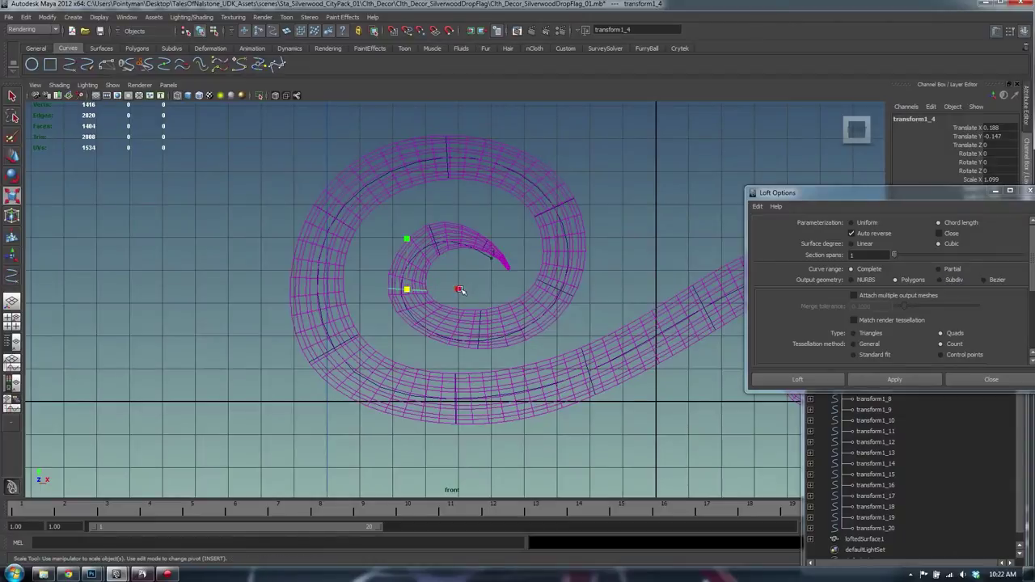
drag(459, 290, 519, 252)
key(e)
Step: Fine-tune the transform1_5 profile, then raise transform1_6 to Y 0.752 and rotate it to 22.558 degrees about Z
click(486, 322)
click(480, 318)
click(547, 274)
click(550, 279)
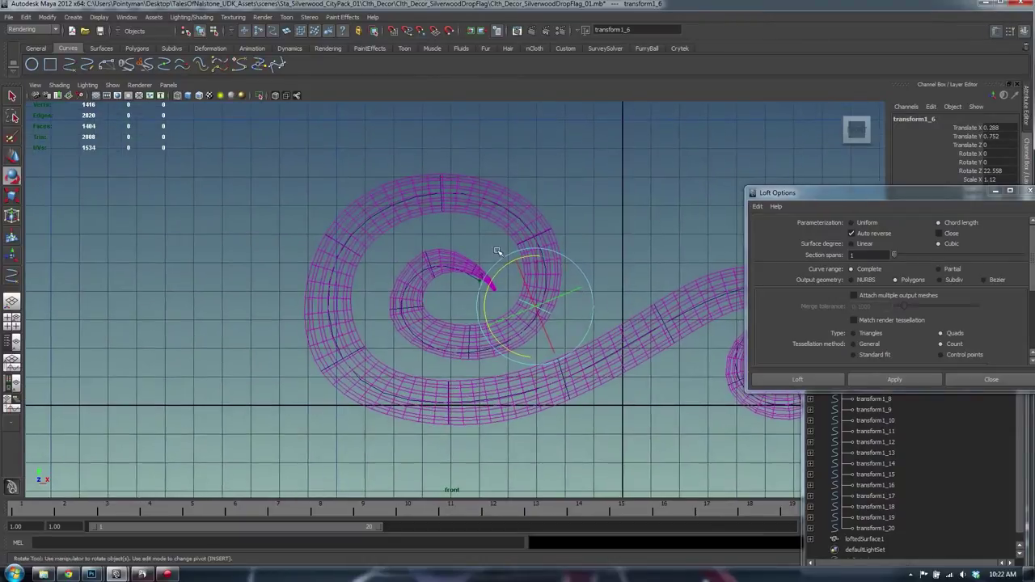
Step: In the full-size perspective view, move the transform1_4 profile to X 0.326 and the transform1_2 profile to X 0.17, Y 0.39
key(space)
key(space)
alt+right_drag(669, 180, 451, 254)
click(309, 284)
alt+right_drag(309, 283, 444, 279)
alt+middle_drag(444, 279, 575, 303)
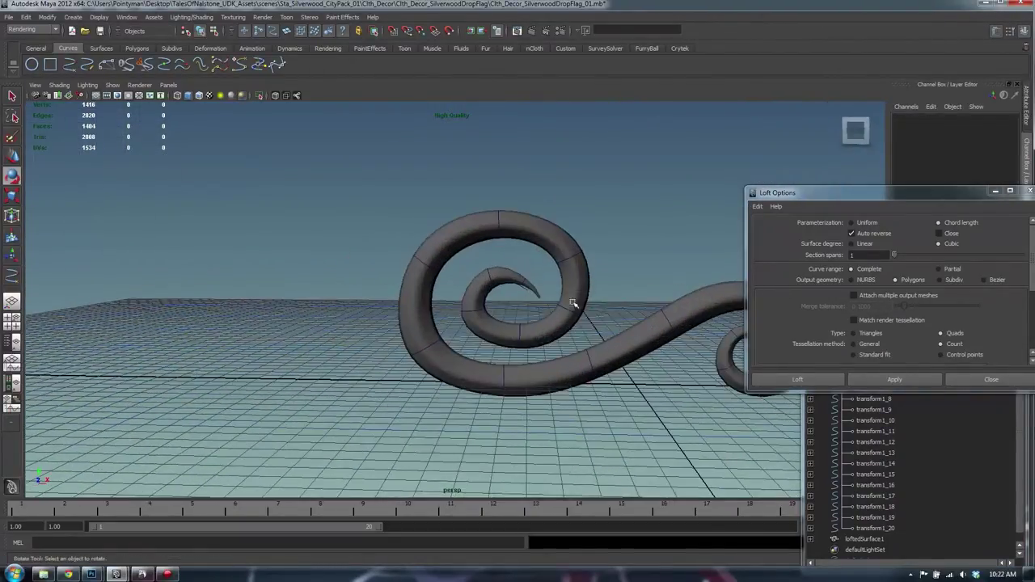
alt+drag(487, 316, 507, 306)
key(w)
click(479, 304)
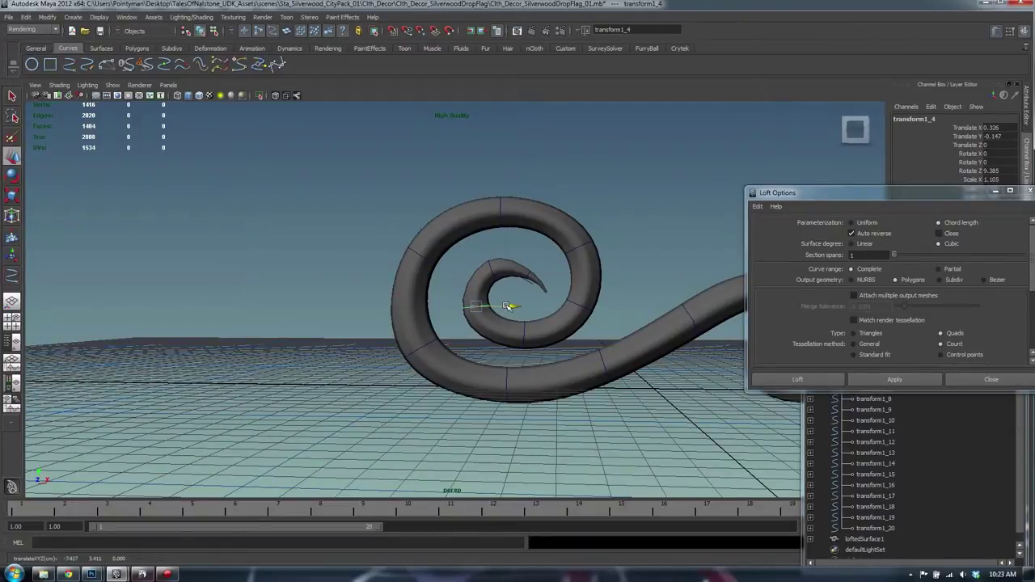
click(531, 272)
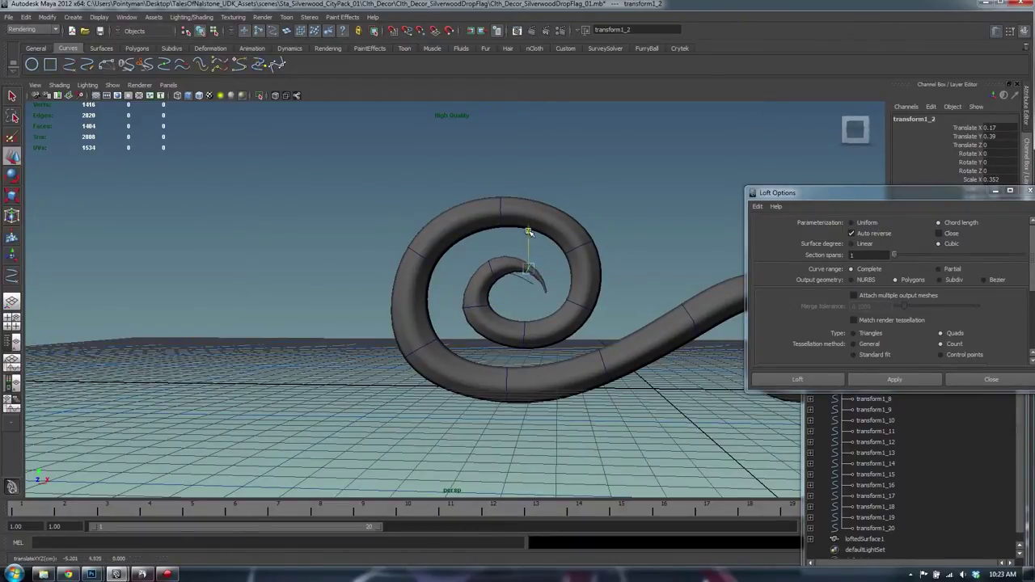
key(e)
Step: Rotate the transform1_3 profile to 23.61 degrees about Z and move it to X -0.288
click(490, 246)
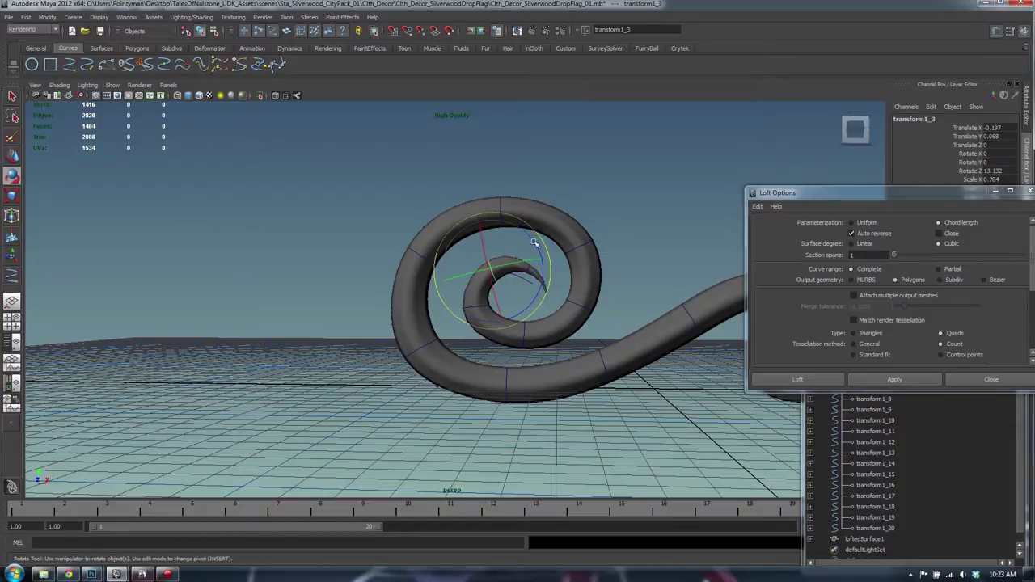
drag(534, 243, 534, 236)
key(w)
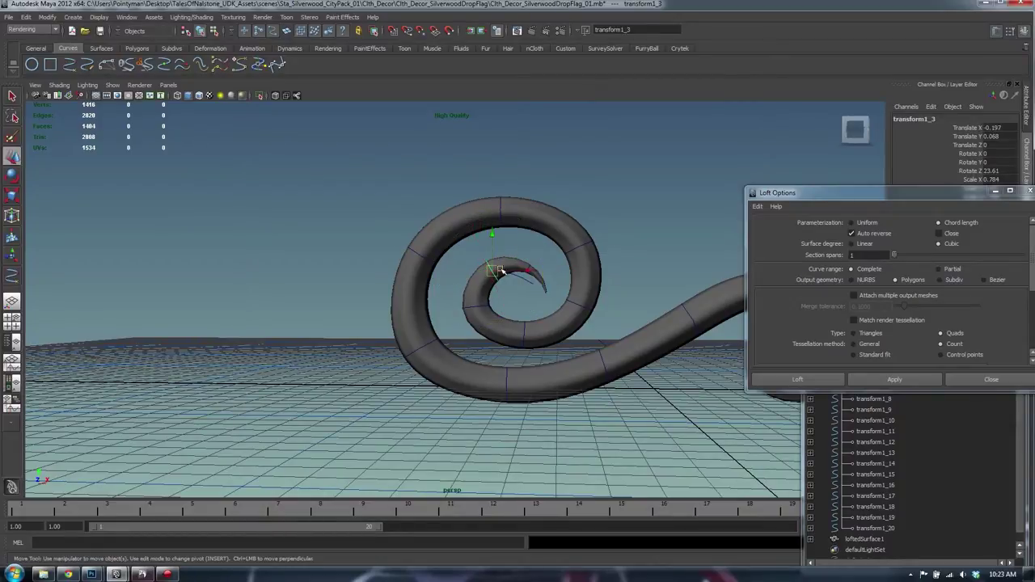
drag(501, 270, 512, 270)
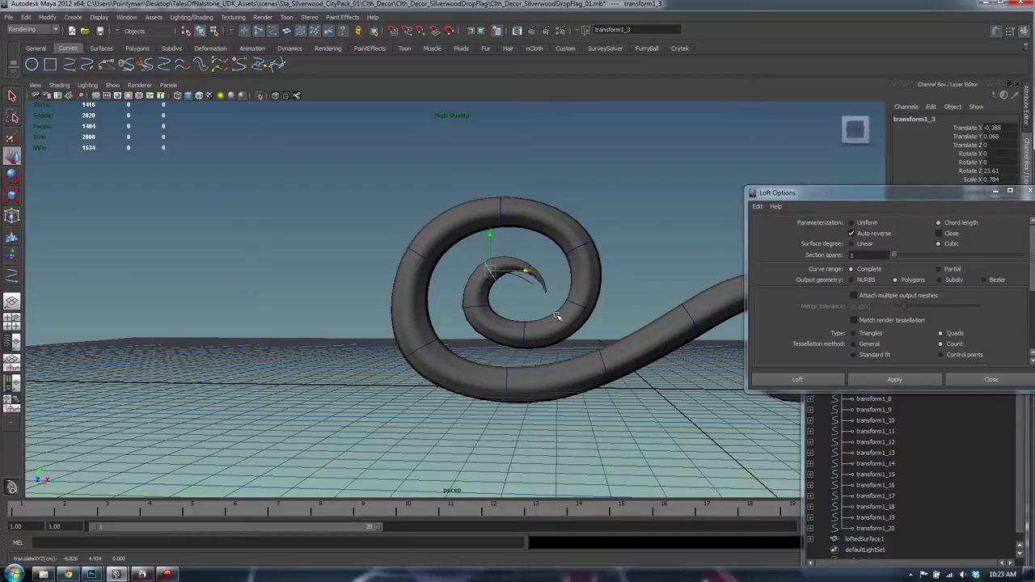
Step: Move the transform1_6 profile of the large curl to X 0.154, Y 0.843
click(527, 330)
click(525, 330)
click(575, 303)
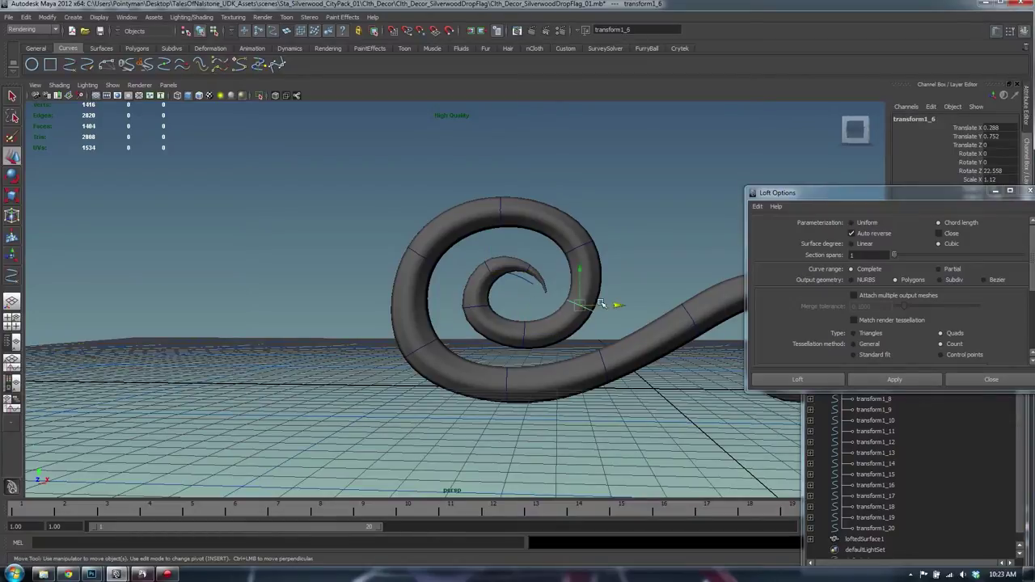
drag(605, 304, 601, 304)
drag(575, 270, 575, 268)
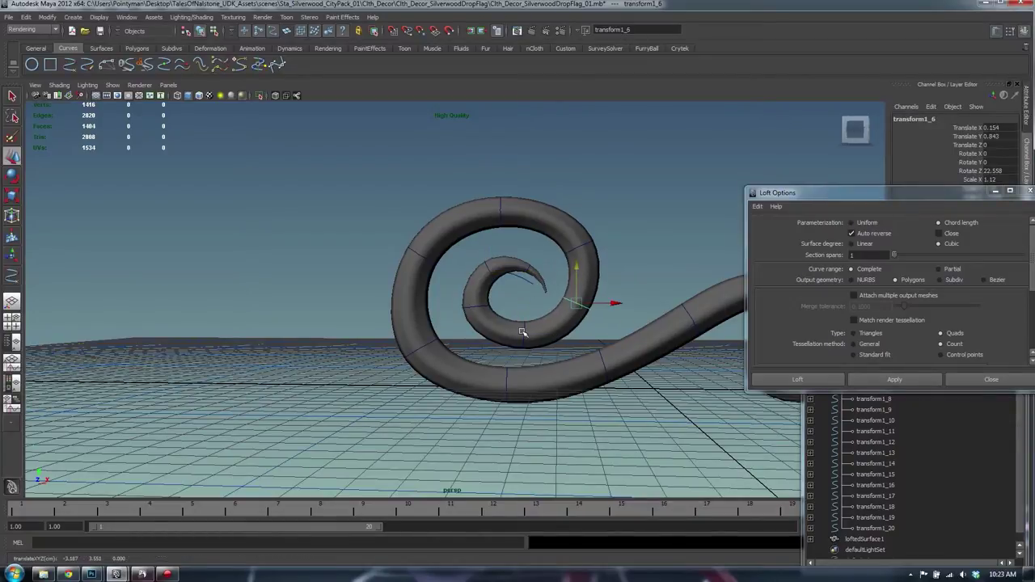
Step: Move the transform1_5 profile to X 0.969, Y 0.433 and rotate it to 11.872 degrees about Z
click(525, 332)
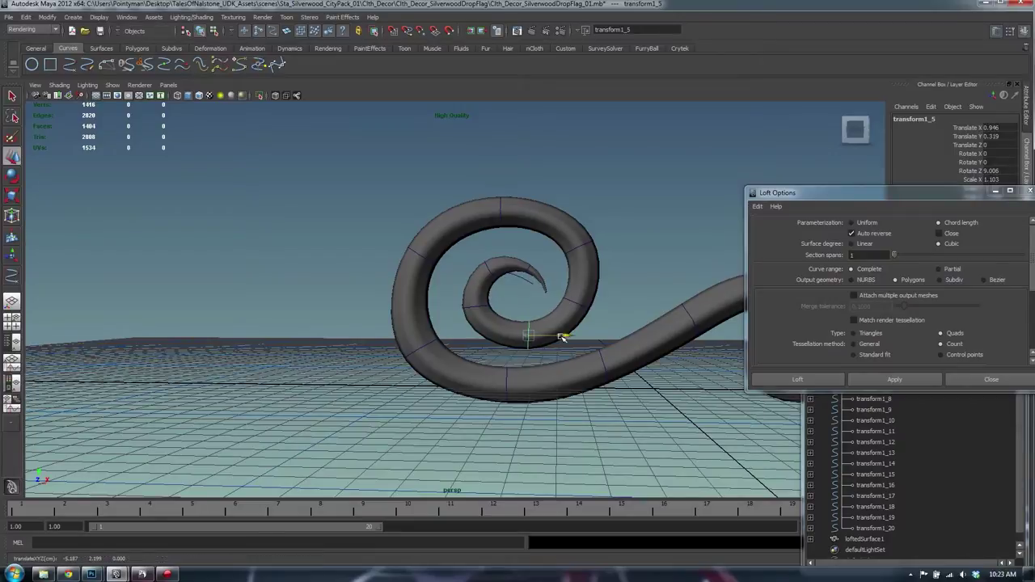
drag(563, 338, 569, 338)
key(e)
mouse_move(536, 291)
mouse_down()
mouse_move(554, 290)
mouse_move(527, 296)
mouse_up()
key(w)
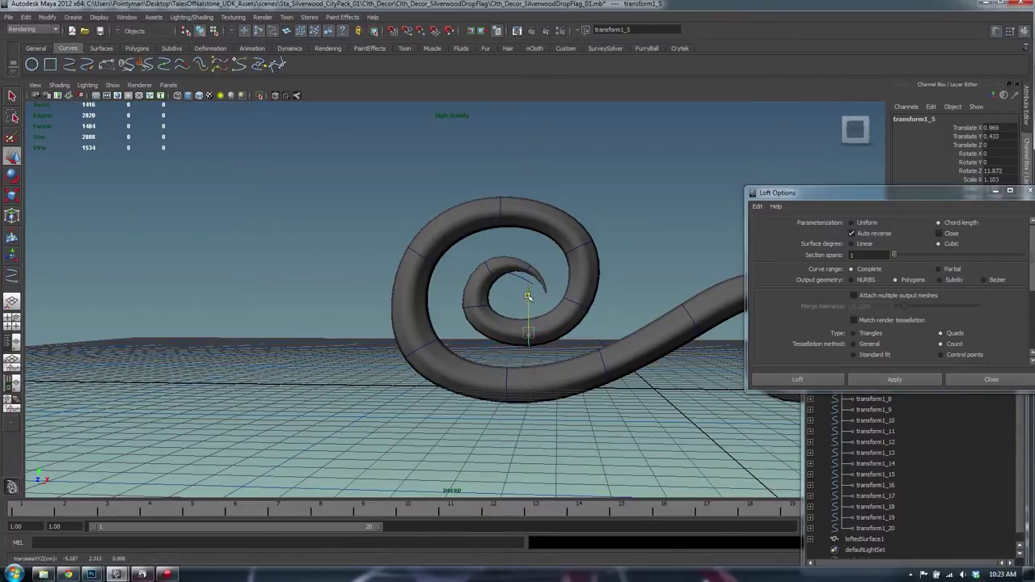
Step: Review the whole scroll ornament in perspective with nothing selected, and close the Loft Options window
alt+right_drag(602, 284, 543, 259)
alt+middle_drag(542, 259, 443, 262)
alt+right_drag(543, 266, 620, 268)
click(538, 223)
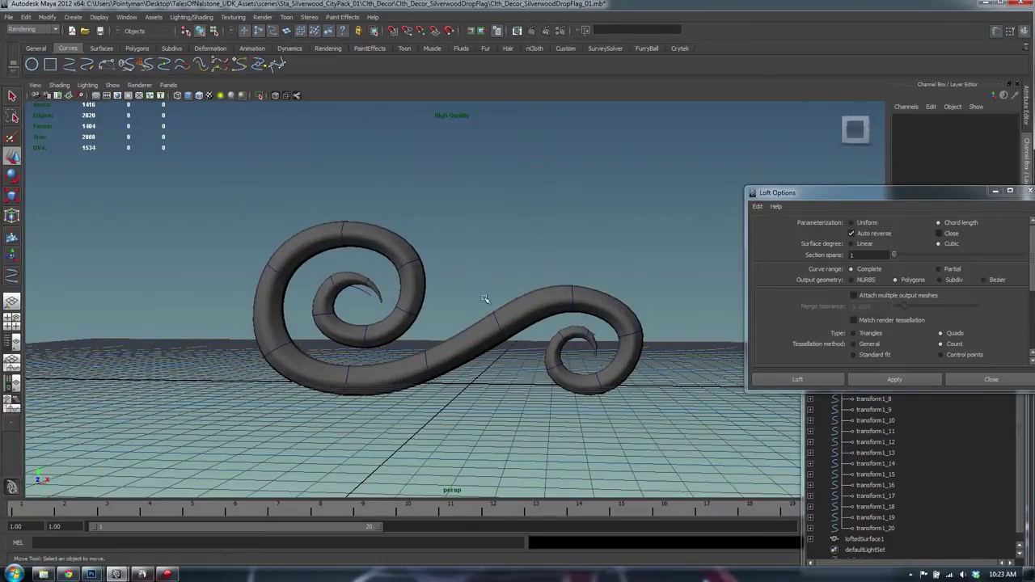
alt+drag(485, 299, 494, 300)
alt+right_drag(494, 300, 386, 305)
double_click(756, 188)
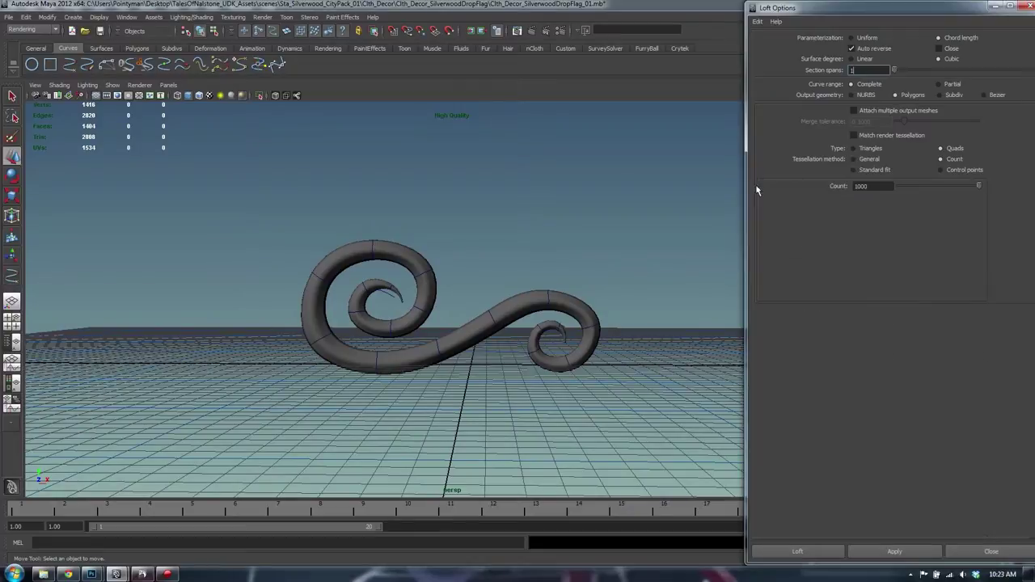
click(753, 7)
Step: Make surfaces selectable in the viewport and duplicate the lofted scroll mesh
click(689, 86)
click(864, 312)
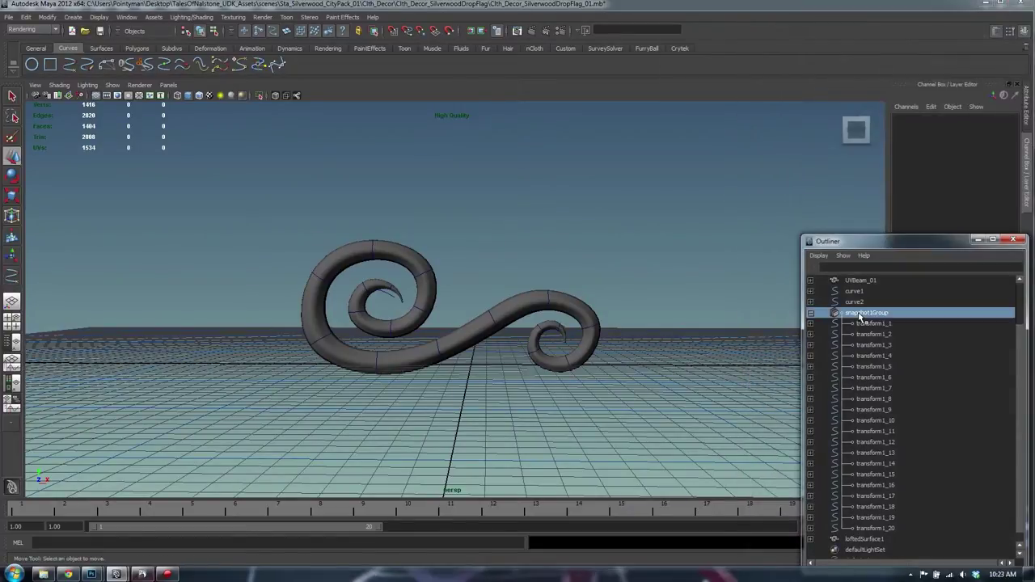
click(527, 271)
click(527, 300)
alt+drag(529, 281, 557, 288)
alt+right_drag(557, 288, 413, 253)
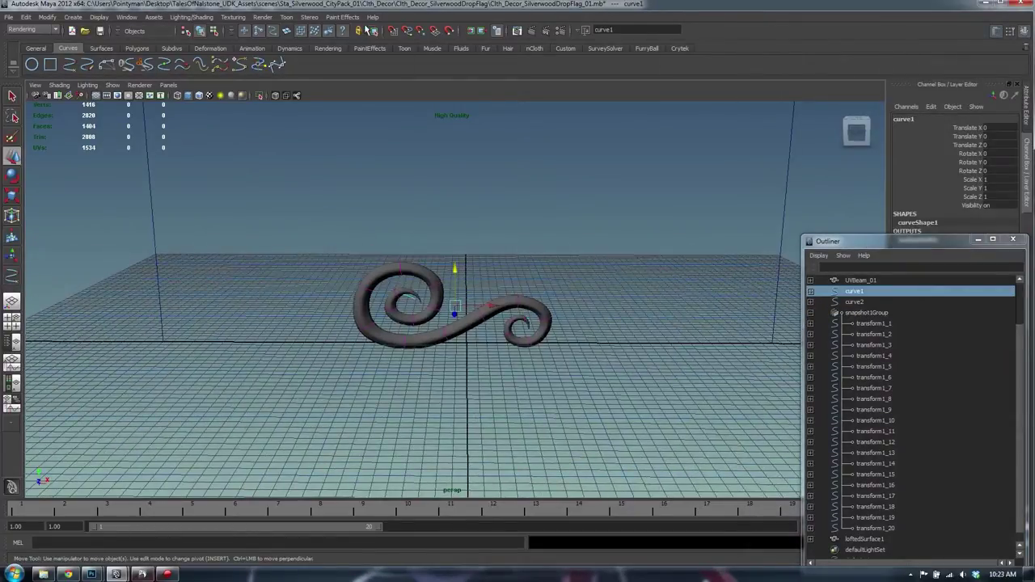
click(287, 31)
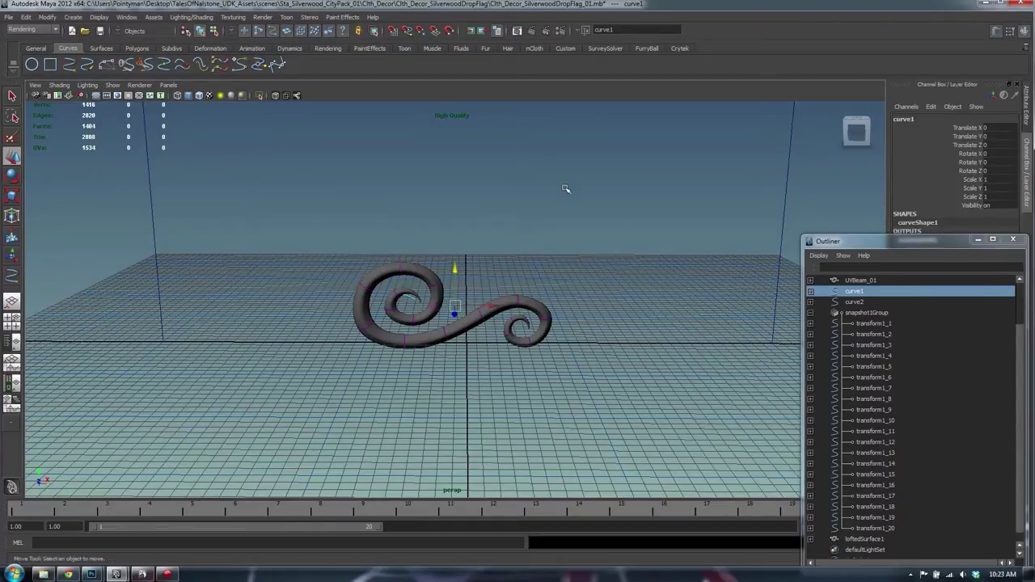
click(565, 191)
click(516, 302)
key(g)
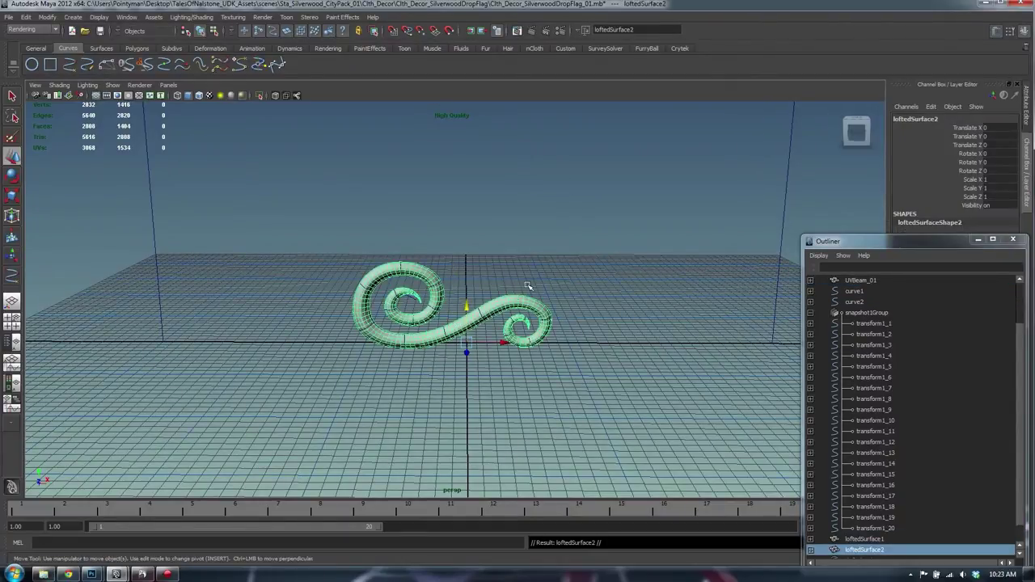
Step: Collapse snapshot1Group in the Outliner and move the Outliner window clear of the layer list
scroll(841, 481, down, 1)
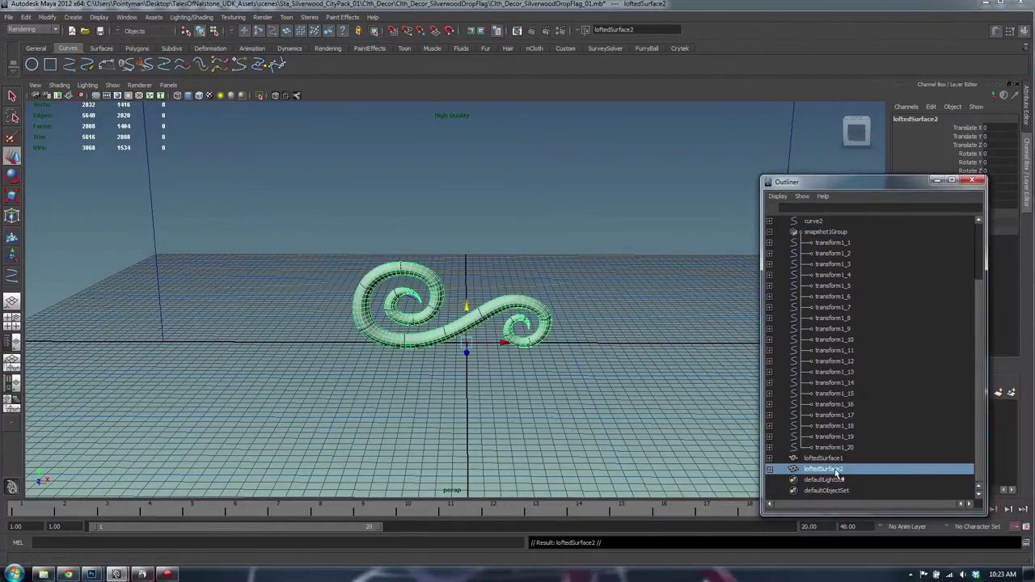
scroll(882, 485, up, 3)
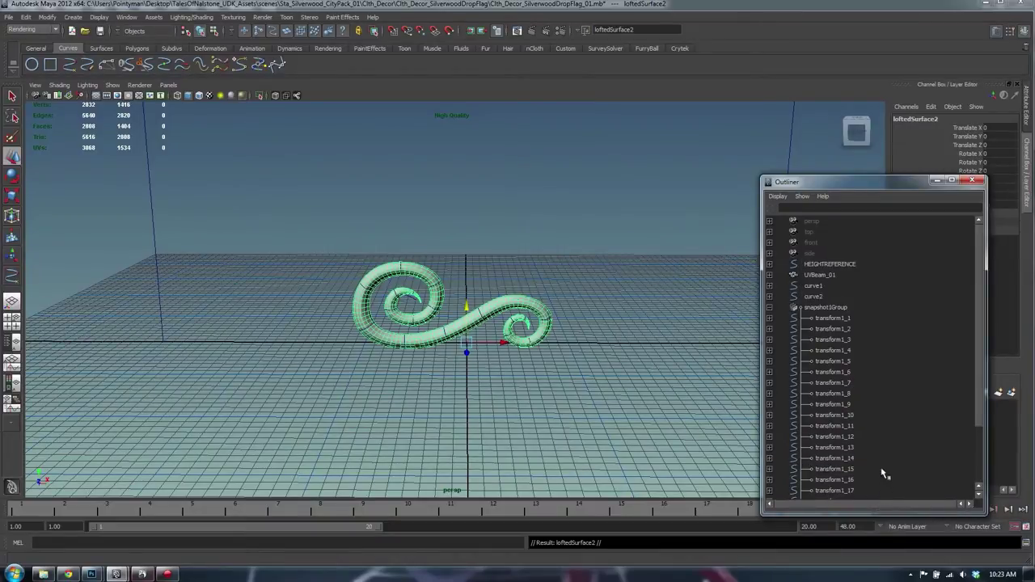
click(782, 309)
click(769, 308)
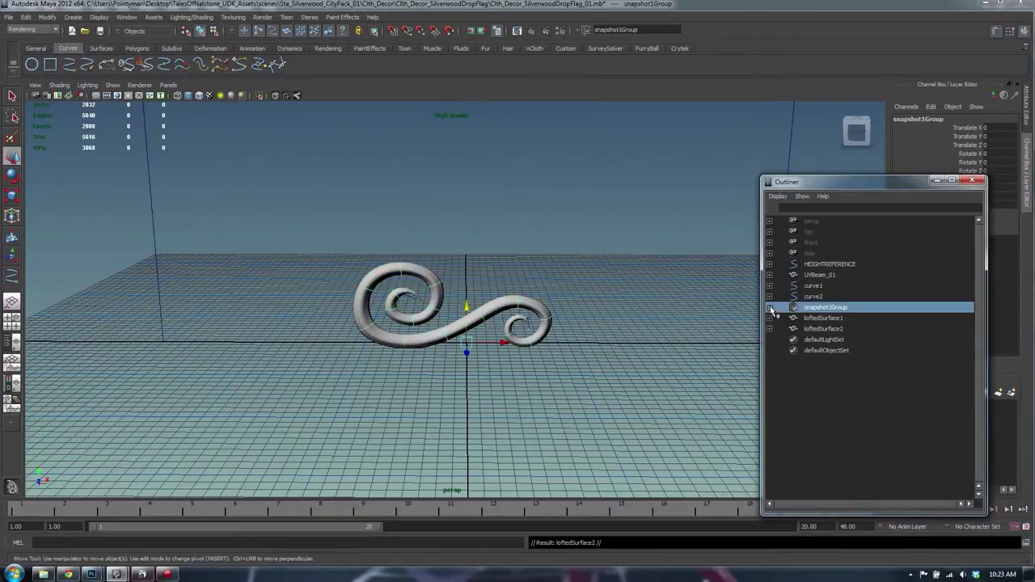
drag(853, 181, 785, 145)
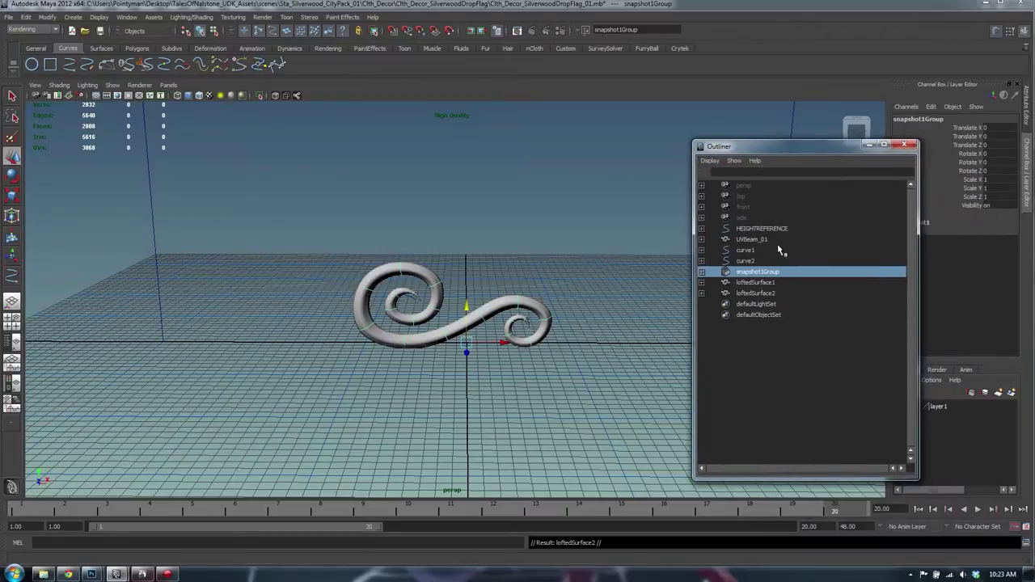
Step: Put HEIGHTREFERENCE, curve1, curve2 and snapshot1Group into a new display layer, hide that layer and clear the selection
click(775, 229)
alt+right_drag(580, 248, 397, 212)
alt+middle_drag(397, 212, 470, 312)
alt+right_drag(469, 312, 445, 241)
click(755, 242)
click(764, 232)
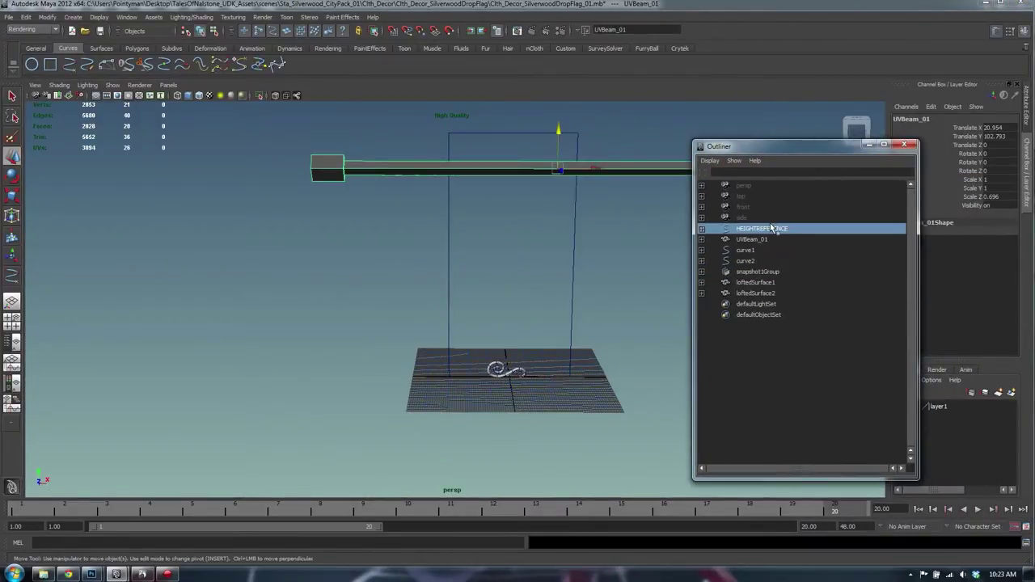
ctrl+drag(752, 255, 756, 273)
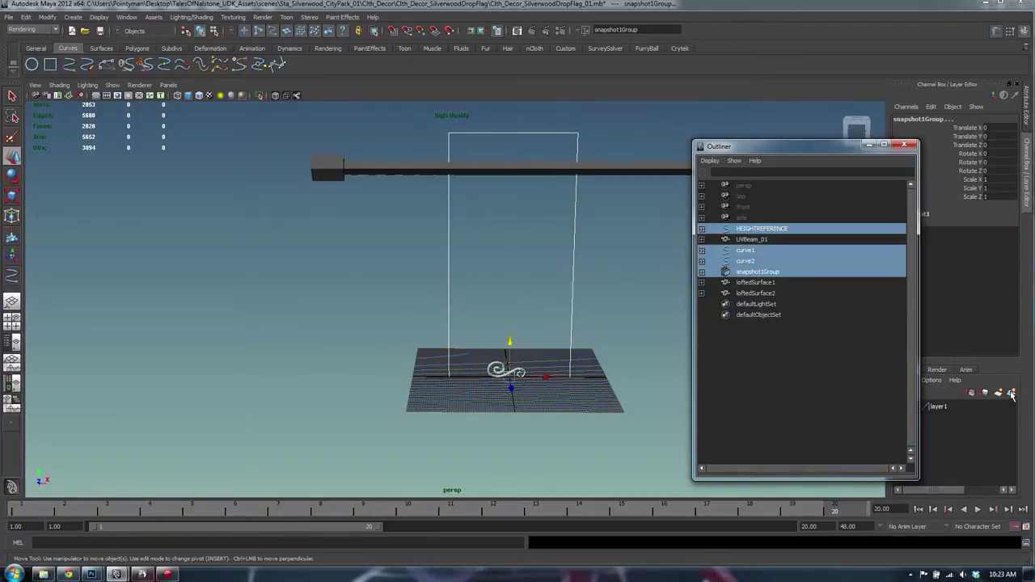
click(1010, 394)
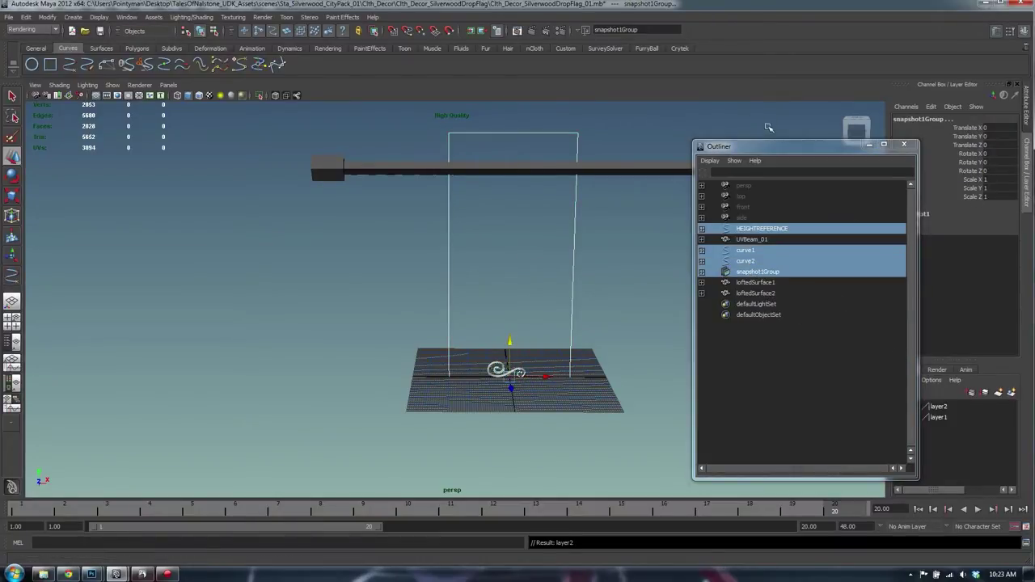
drag(772, 147, 686, 136)
click(900, 407)
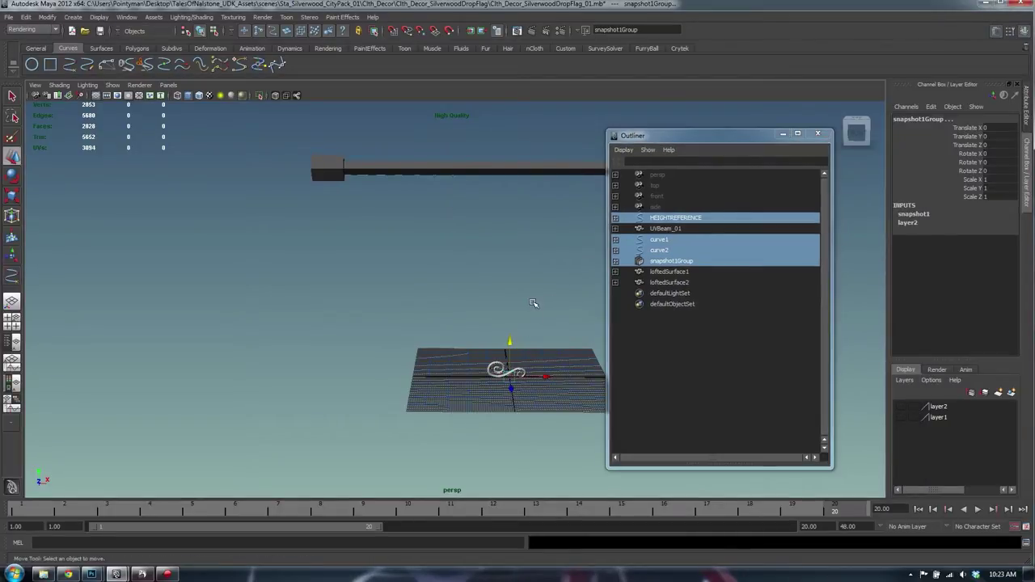
click(533, 304)
Step: Raise the loftedSurface2 copy straight up above the beam to about Y 114.4
click(670, 282)
click(673, 273)
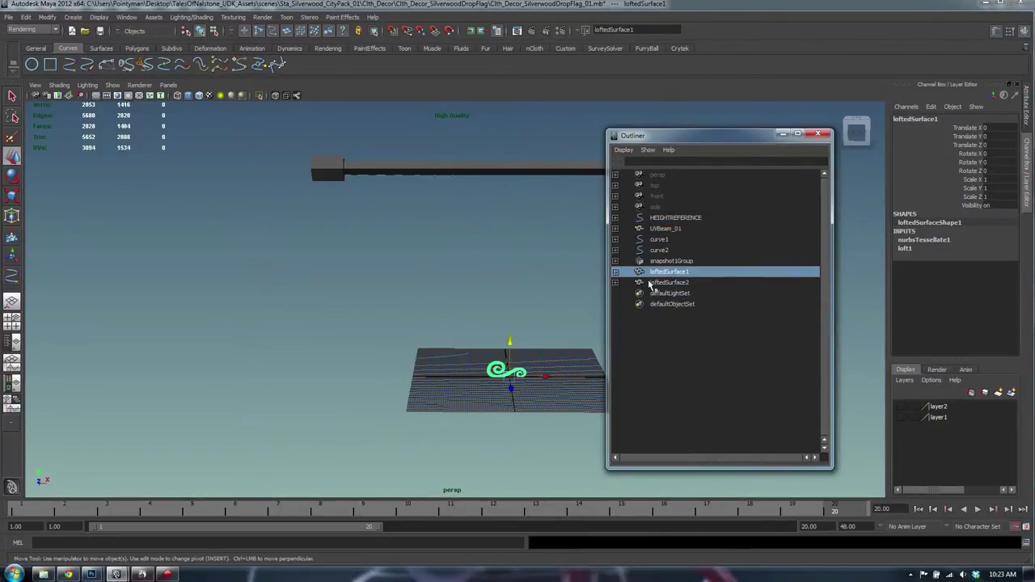
click(672, 283)
middle_drag(494, 324, 411, 254)
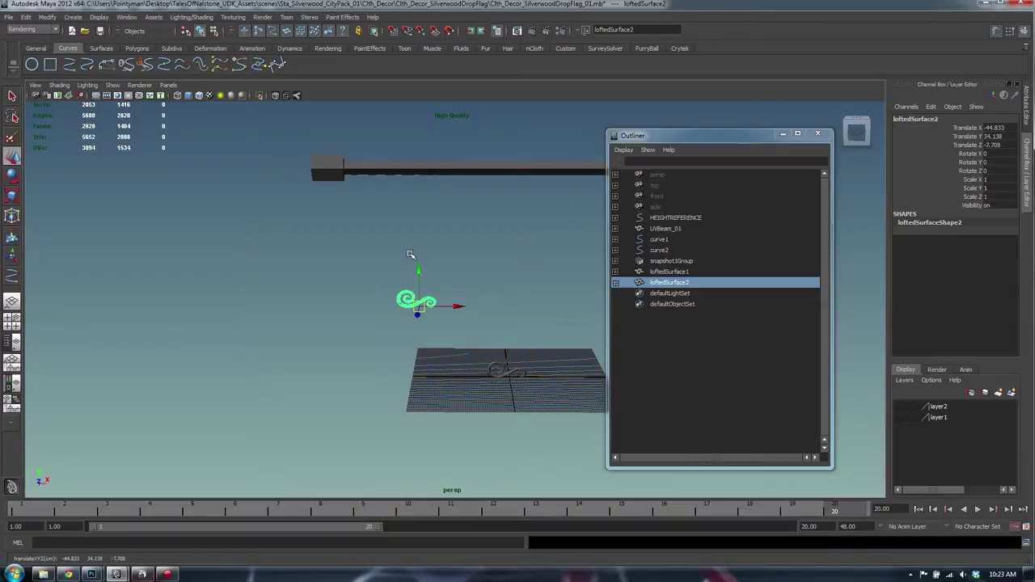
key(ctrl+z)
drag(510, 341, 508, 104)
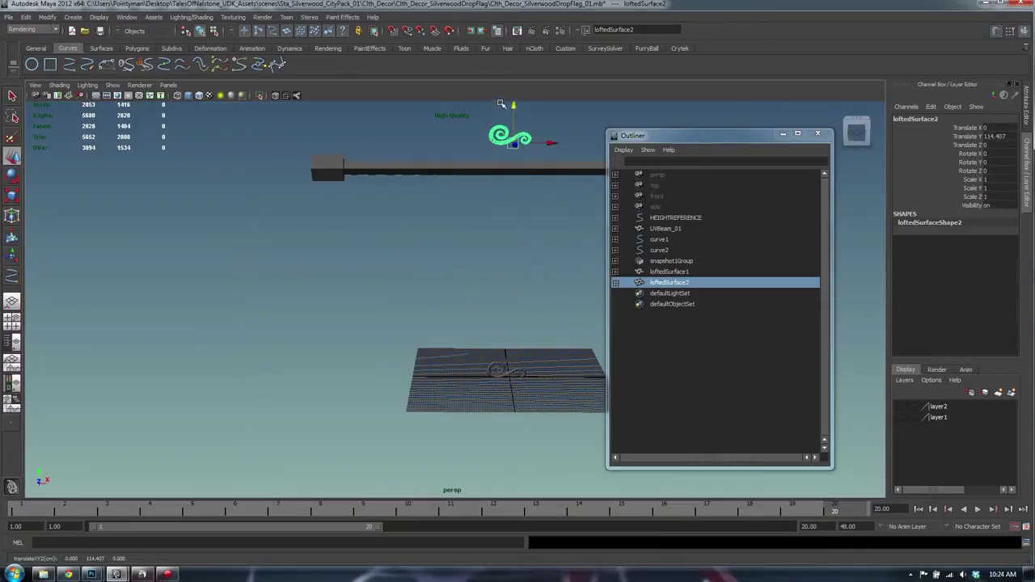
Step: Scale the loftedSurface2 scroll uniformly to 4.702 and place it on the beam's end at about X -45.2, Y 107.5
key(r)
middle_drag(409, 188, 498, 186)
alt+middle_drag(439, 172, 461, 237)
key(w)
drag(570, 208, 473, 207)
drag(437, 168, 437, 182)
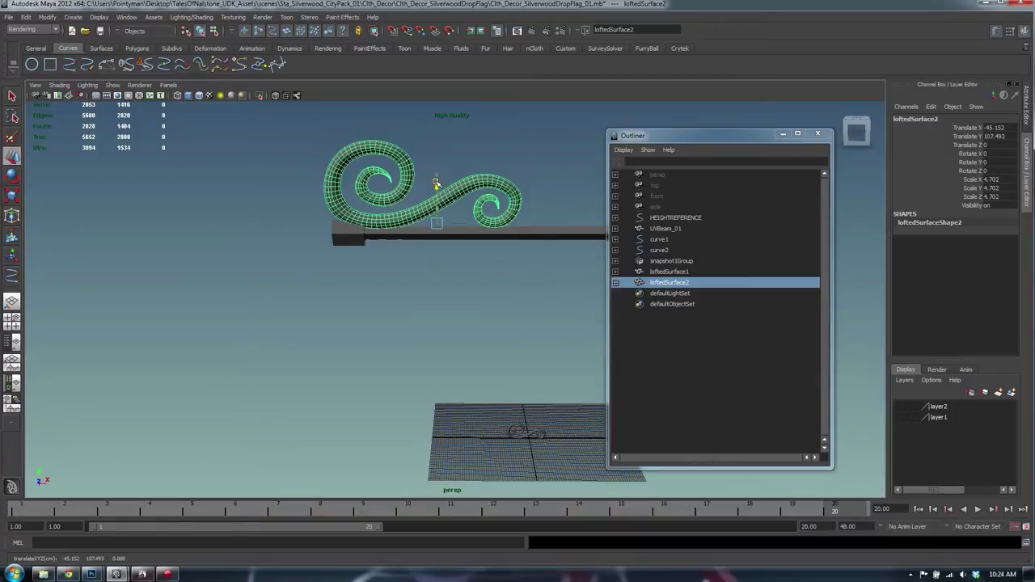
click(515, 221)
alt+drag(512, 221, 467, 206)
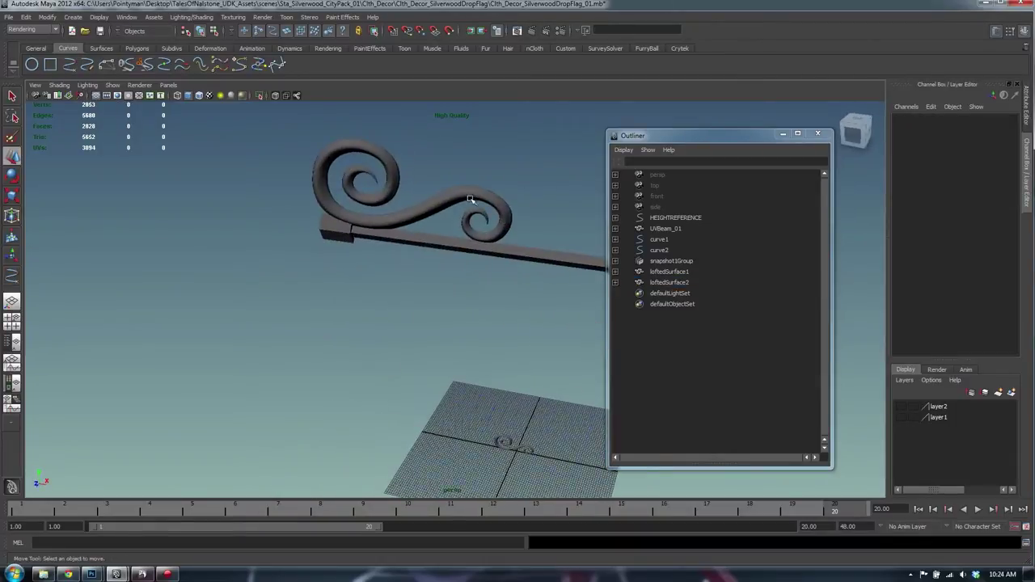
Step: Add the original loftedSurface1 scroll to the hidden layer2, clear the selection and close the Outliner
click(469, 203)
click(664, 275)
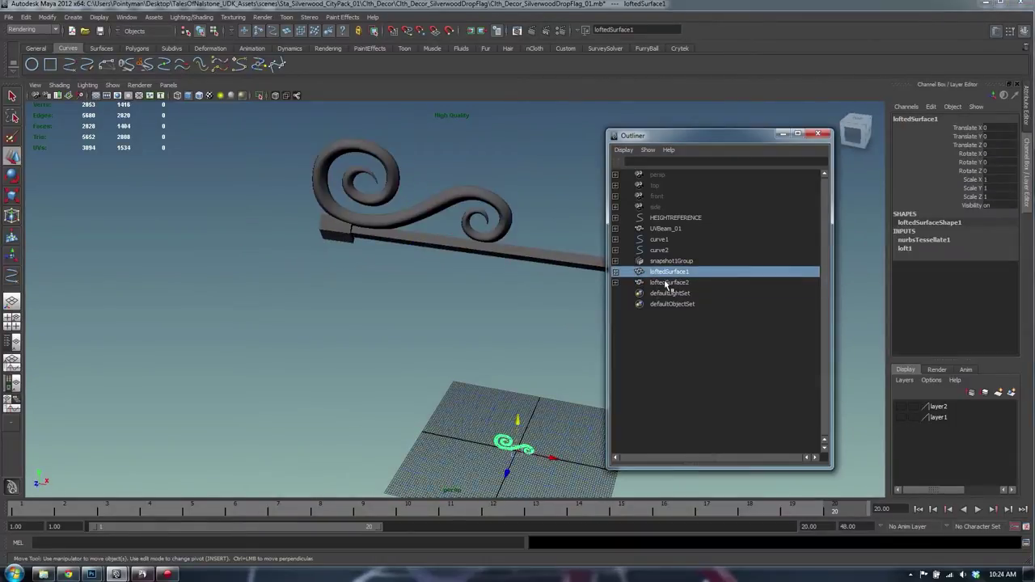
right_click(950, 407)
click(953, 435)
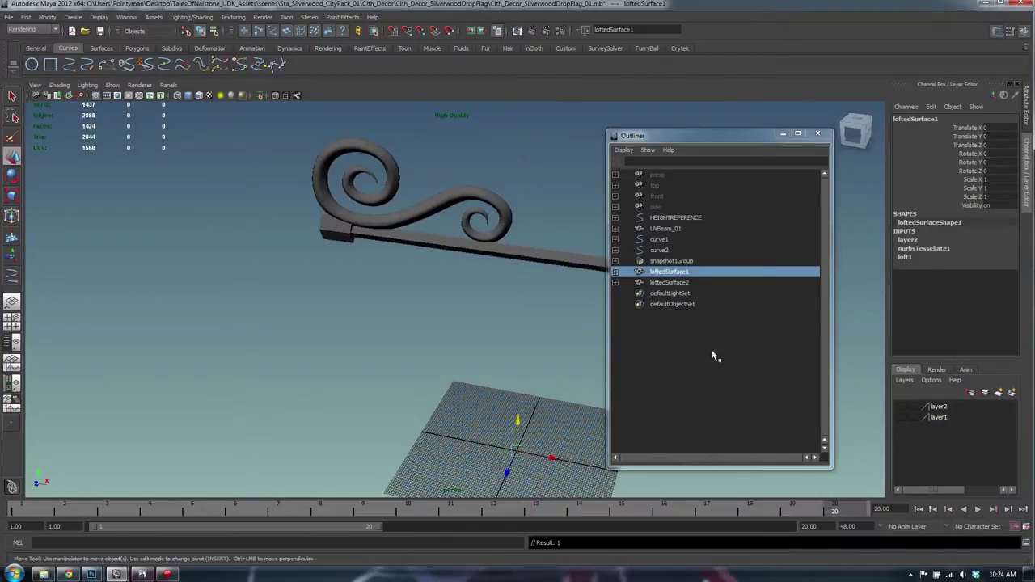
click(433, 392)
alt+drag(429, 387, 250, 278)
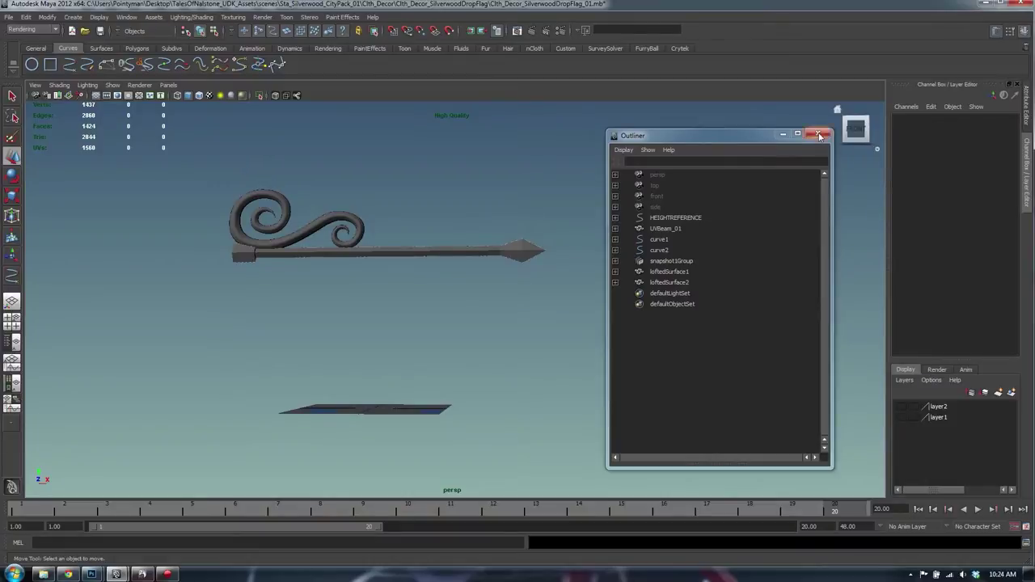
click(817, 133)
Step: Draw a polygon plane about 128 wide and 213 high in the front view, hanging from the beam as the flag
alt+drag(338, 229, 340, 259)
click(135, 48)
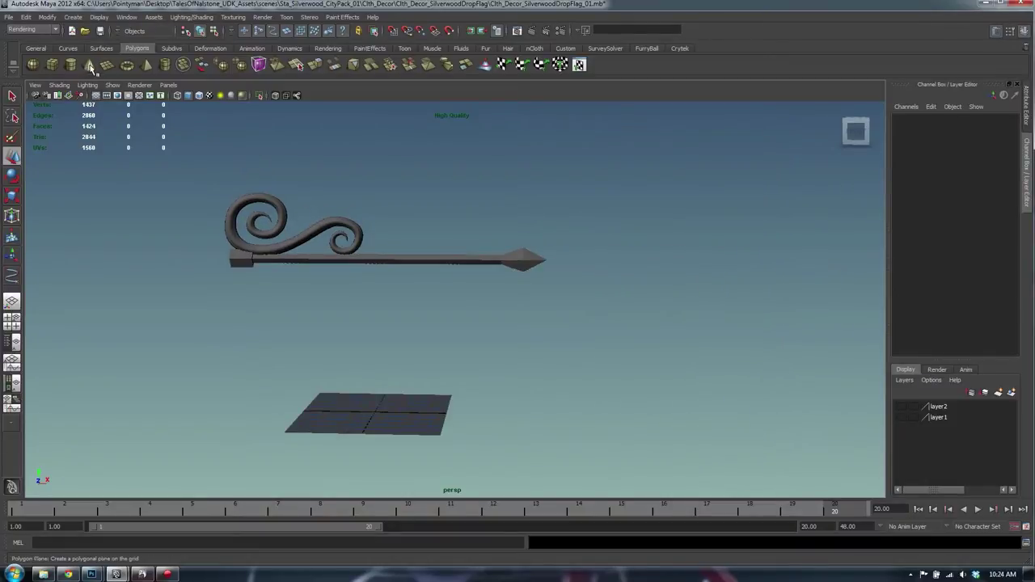
alt+drag(443, 294, 439, 319)
key(space)
key(space)
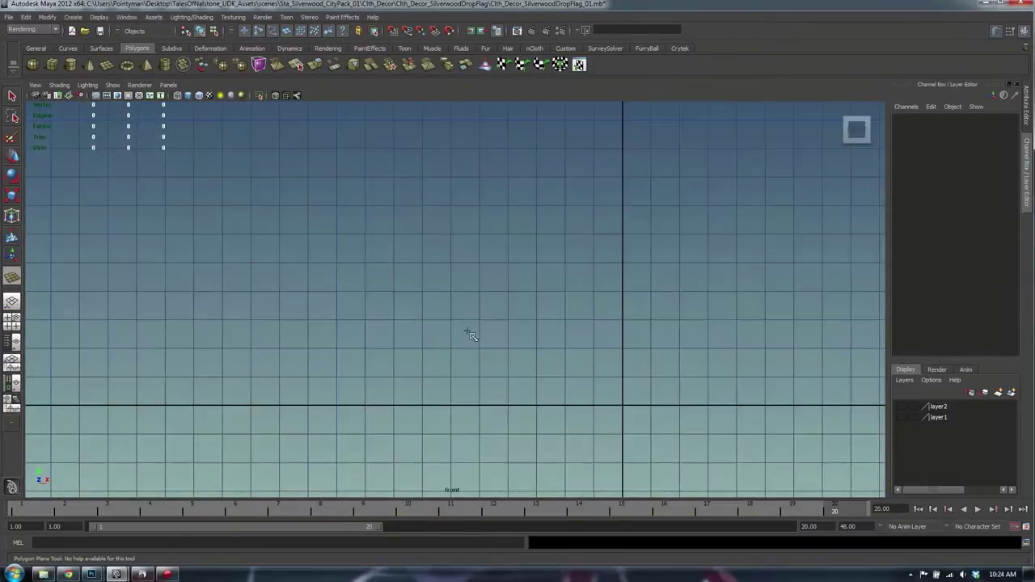
alt+right_drag(730, 242, 5, 167)
alt+right_drag(849, 187, 354, 188)
alt+middle_drag(354, 188, 347, 248)
drag(402, 242, 558, 497)
key(w)
alt+middle_drag(573, 291, 573, 224)
Step: Set the flag plane's width subdivisions to 6
click(916, 240)
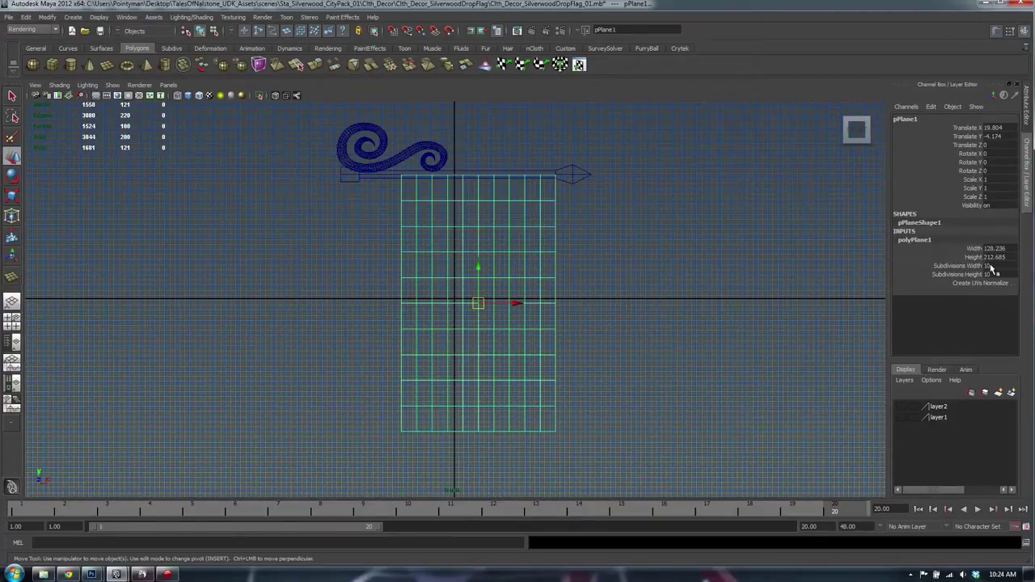
click(958, 265)
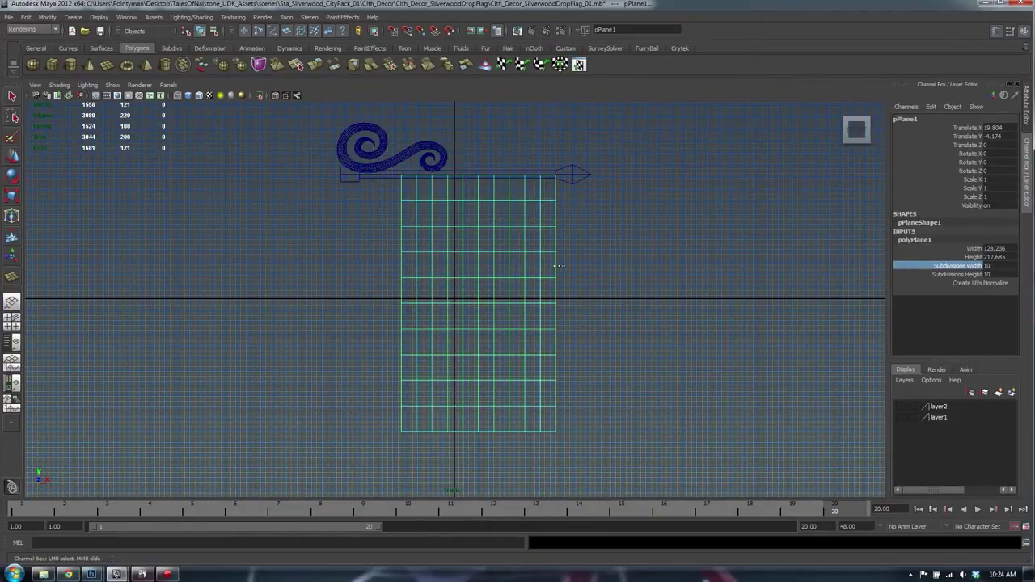
middle_drag(583, 265, 539, 266)
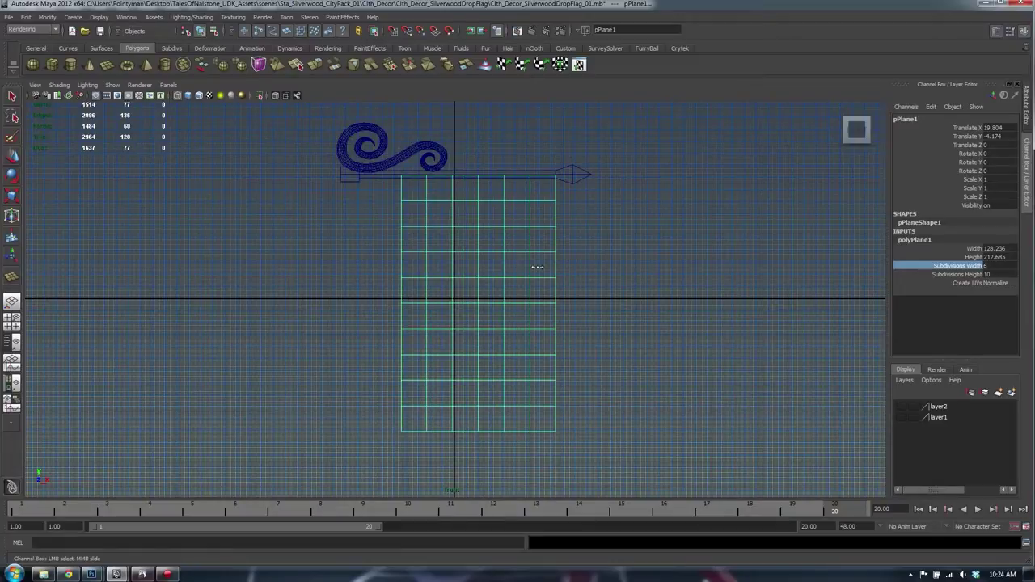
click(990, 274)
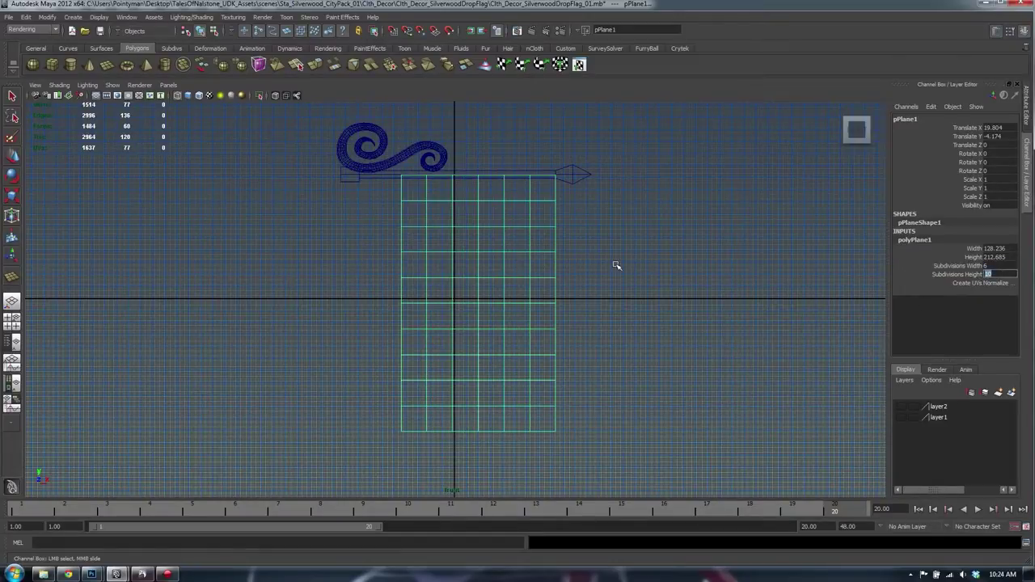
alt+middle_drag(411, 205, 420, 271)
alt+right_drag(420, 272, 644, 277)
key(w)
alt+middle_drag(413, 417, 393, 318)
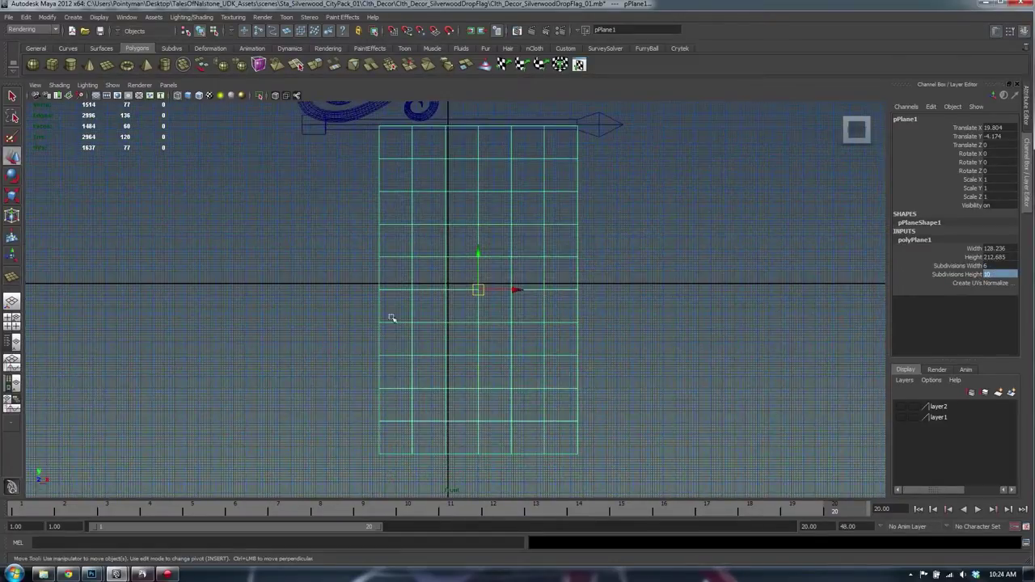
Step: Set the flag plane's subdivisions to 8 in height and 5 in width
alt+middle_drag(511, 220, 531, 381)
click(450, 255)
click(543, 393)
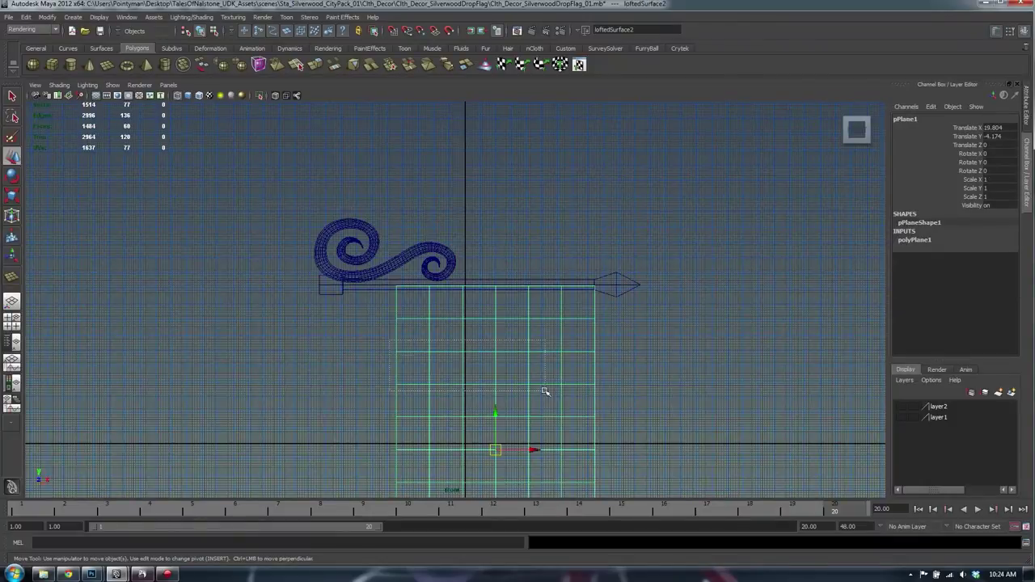
click(915, 240)
click(988, 274)
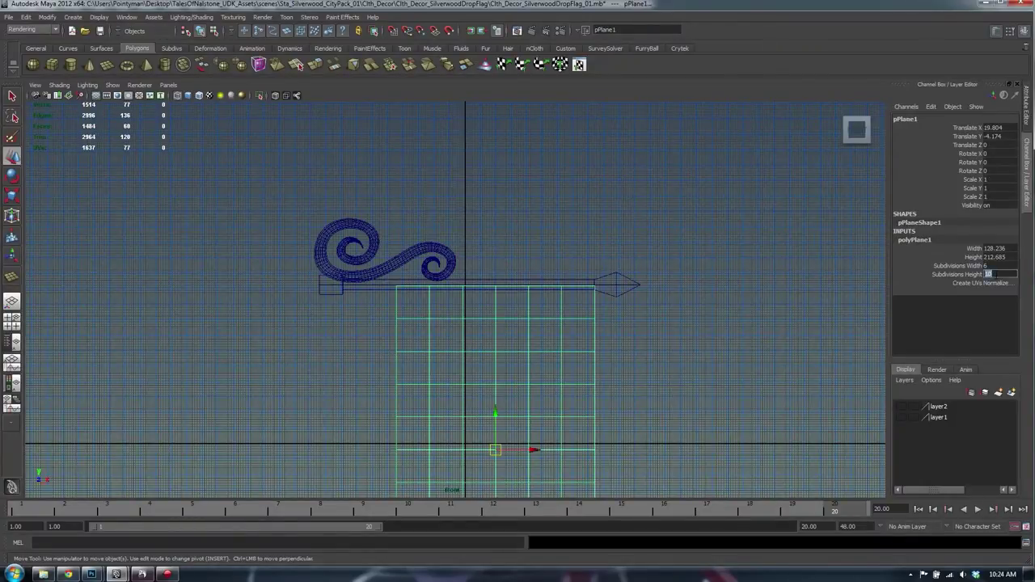
text(8)
key(Return)
click(993, 267)
text(5)
key(Return)
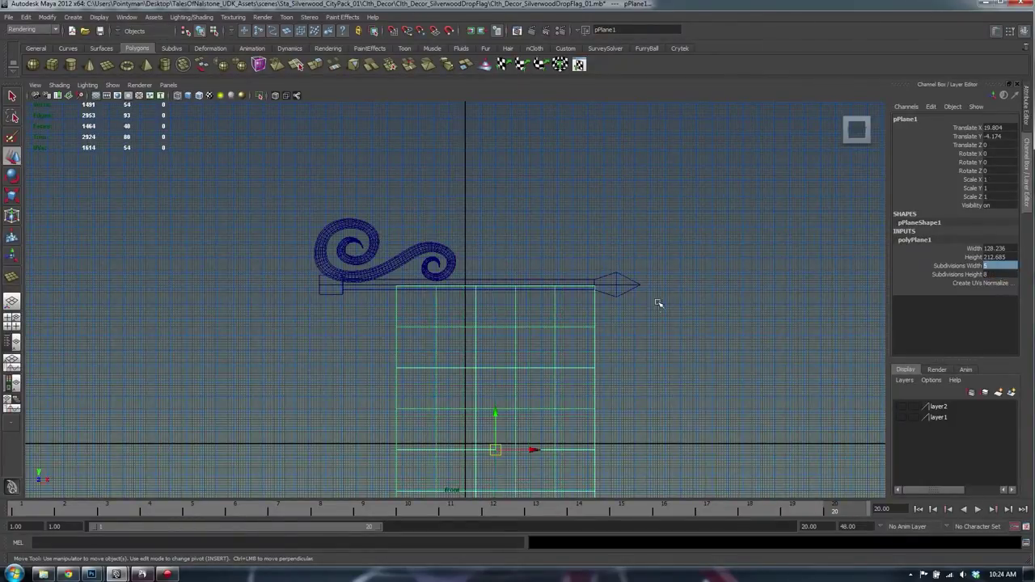
Step: Examine the flag plane's proportions against the scroll and beam in the front and perspective views
alt+middle_drag(639, 349, 642, 232)
alt+right_drag(642, 232, 494, 288)
click(349, 242)
click(512, 229)
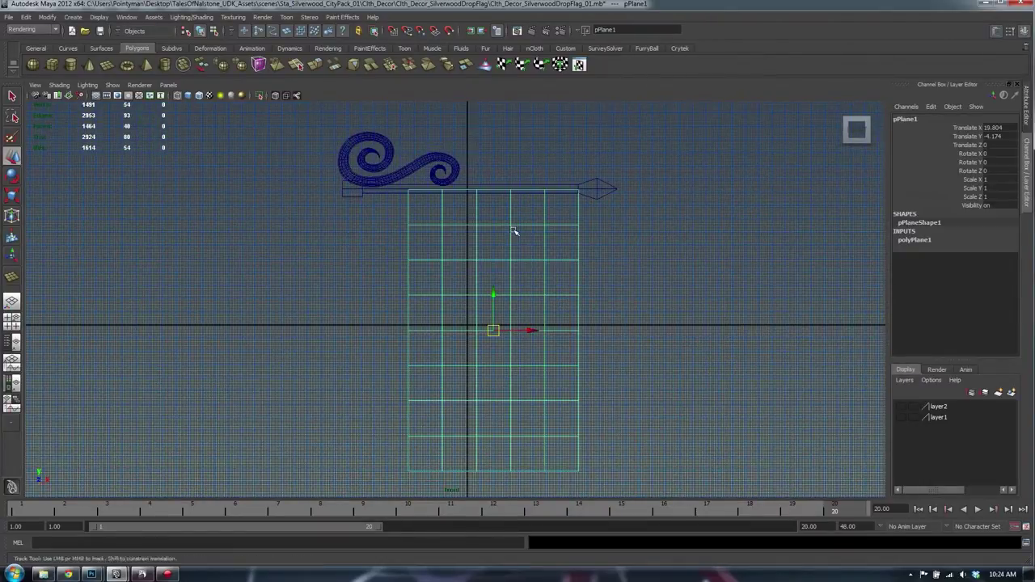
alt+middle_drag(515, 232, 514, 283)
alt+right_drag(514, 283, 573, 250)
click(375, 173)
key(space)
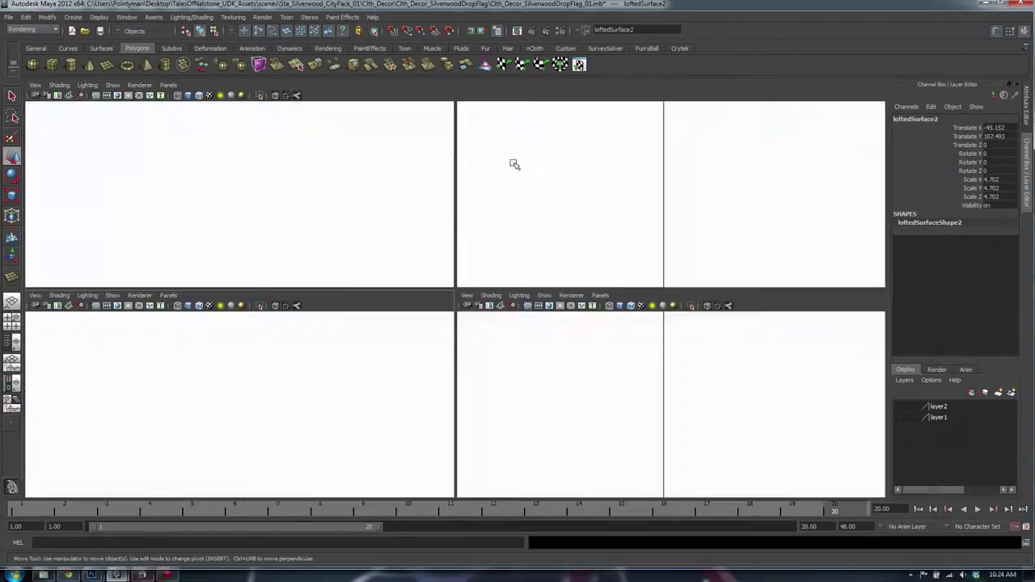
key(space)
alt+drag(531, 248, 552, 238)
Step: Change the flag plane's height subdivisions to 9 and open its width subdivisions value
click(390, 376)
alt+drag(390, 374, 408, 269)
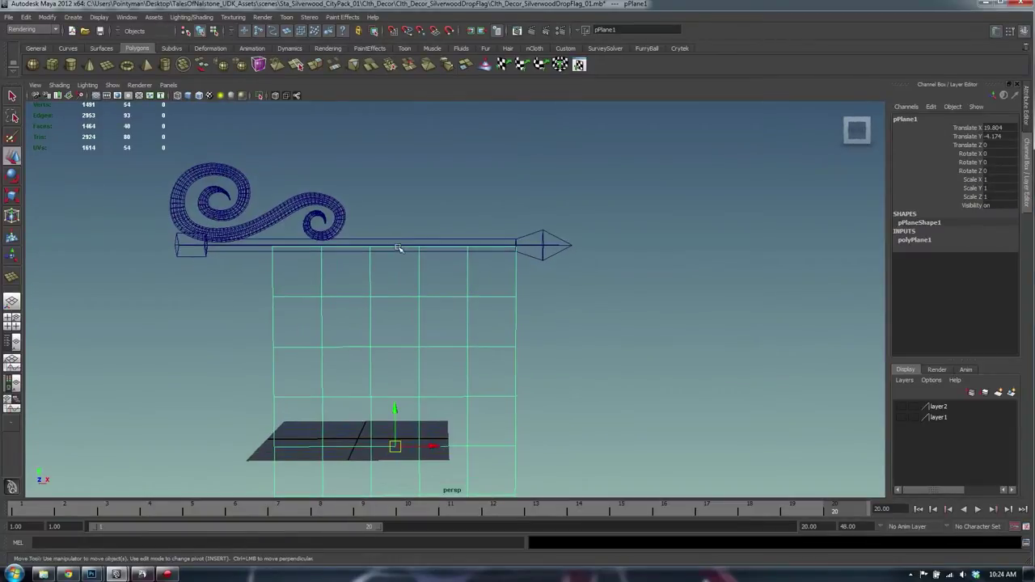
click(915, 239)
click(1002, 275)
text(9)
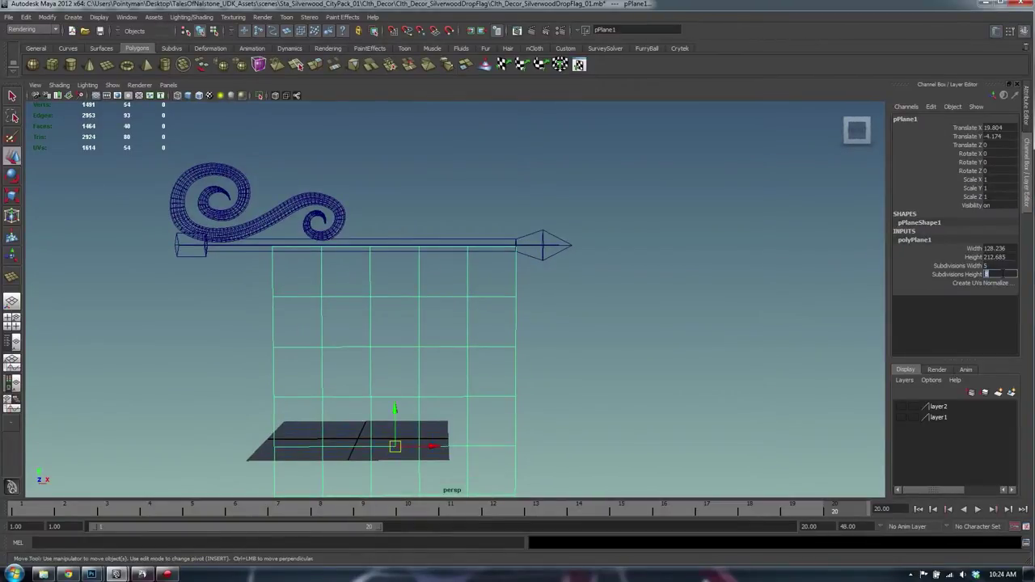
key(Return)
click(1002, 266)
Step: Move the flag plane's pivot to its upper edge, adjust the plane's position at the beam and shade the view
alt+middle_drag(448, 246, 443, 277)
scroll(444, 278, up, 1)
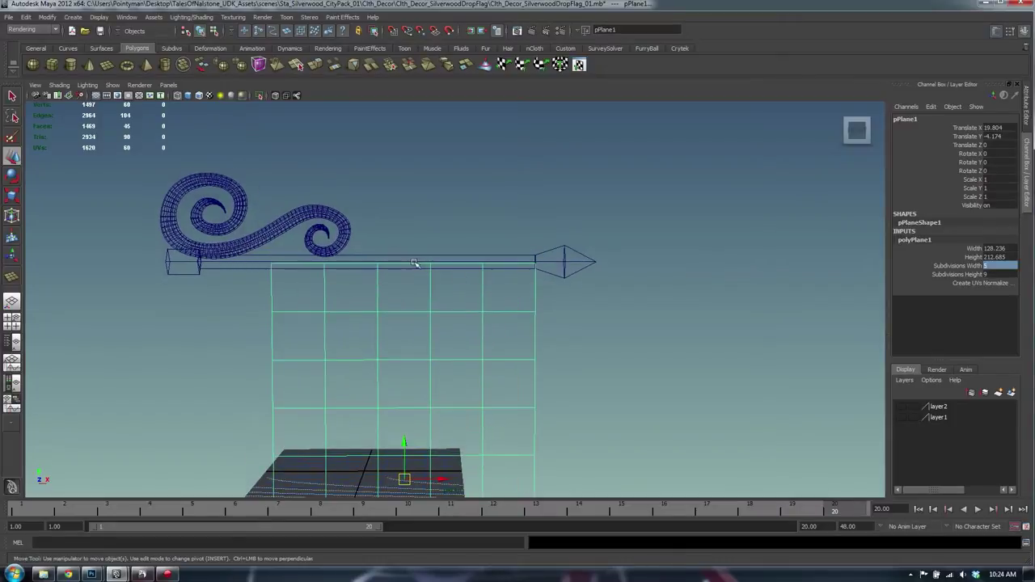
click(410, 262)
click(409, 312)
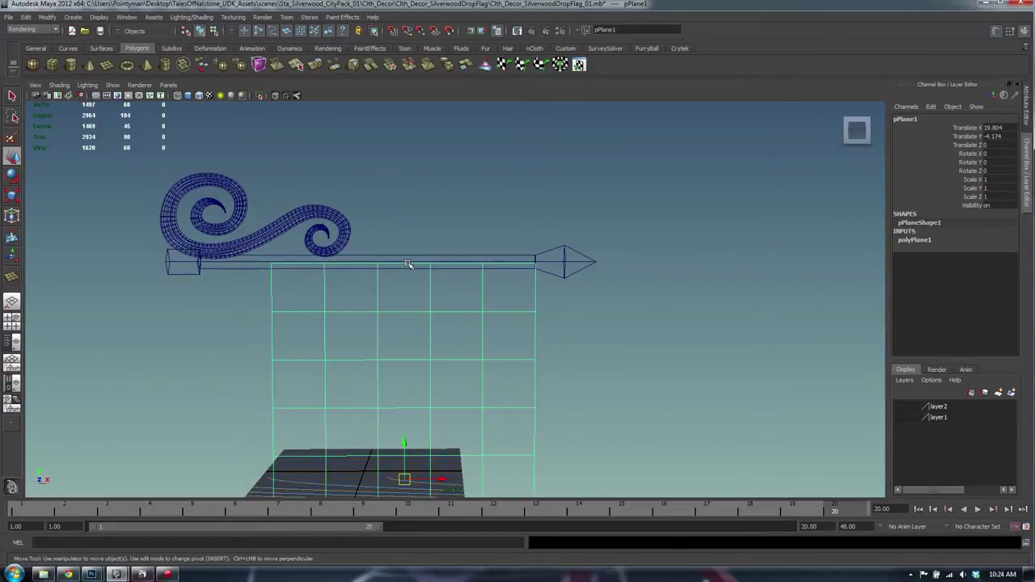
key(Insert)
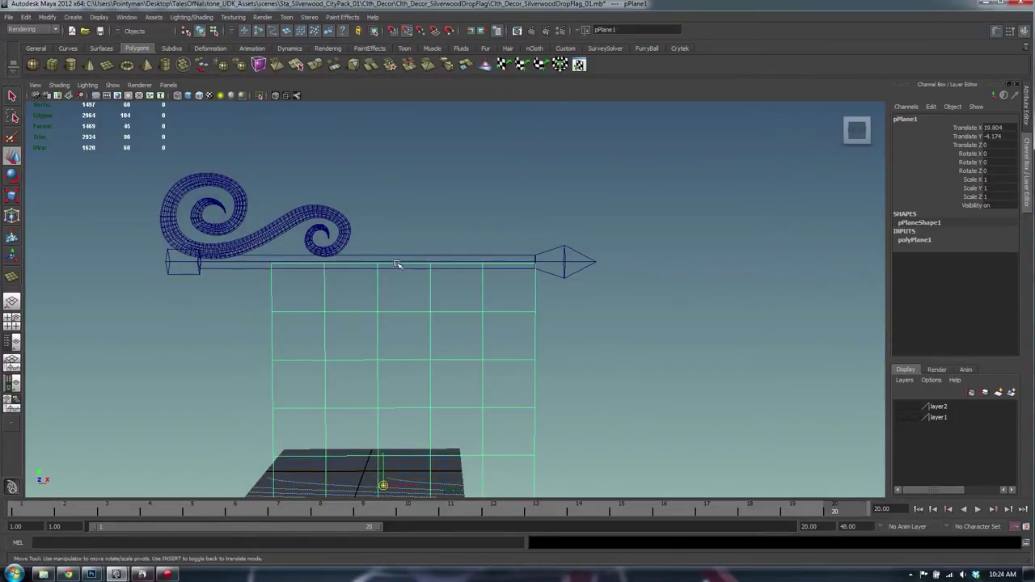
middle_drag(396, 263, 406, 327)
key(Insert)
drag(438, 263, 487, 248)
drag(397, 225, 397, 227)
click(555, 237)
key(5)
Step: Slide the loftedSurface2 scroll along the beam to about X -33.6 and save the scene
mouse_move(612, 268)
alt+mouse_down()
mouse_move(390, 270)
mouse_move(577, 282)
mouse_move(476, 195)
mouse_move(478, 334)
alt+mouse_up()
click(477, 194)
alt+right_drag(479, 334, 485, 396)
click(497, 153)
click(493, 231)
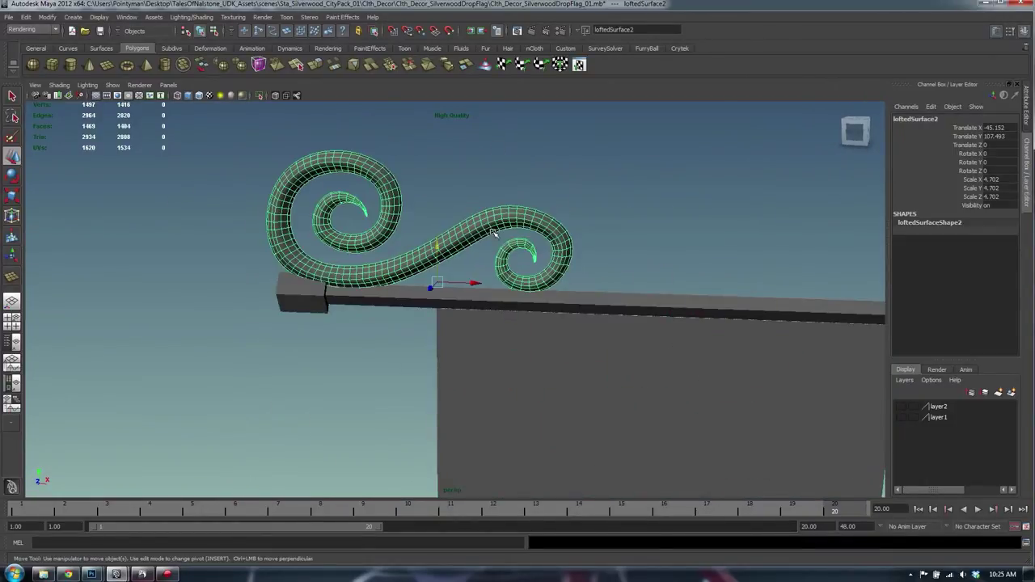
alt+drag(492, 232, 472, 223)
drag(483, 276, 516, 267)
alt+right_drag(516, 266, 537, 235)
alt+middle_drag(537, 234, 540, 293)
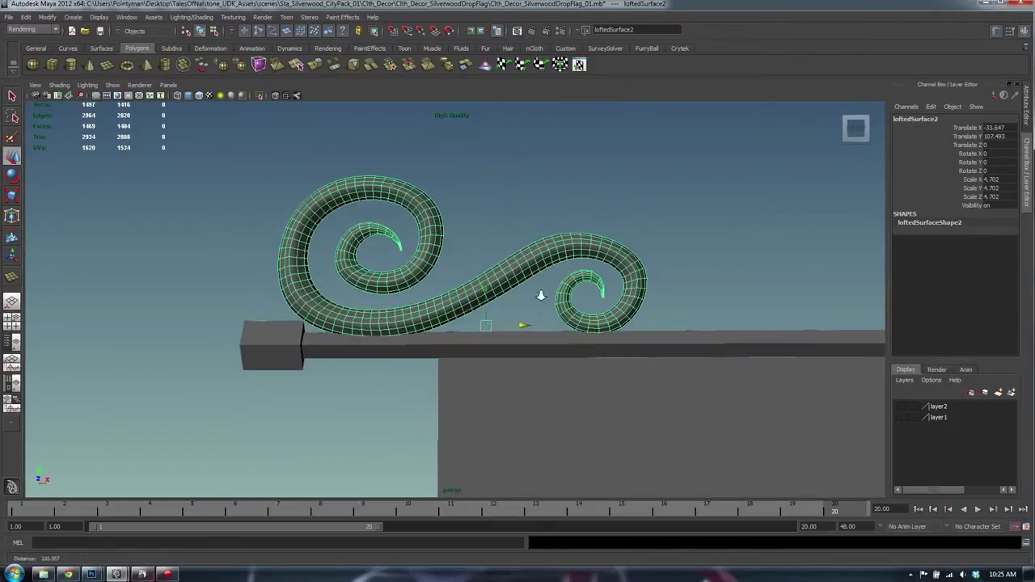
alt+drag(540, 293, 524, 269)
key(q)
key(ctrl+s)
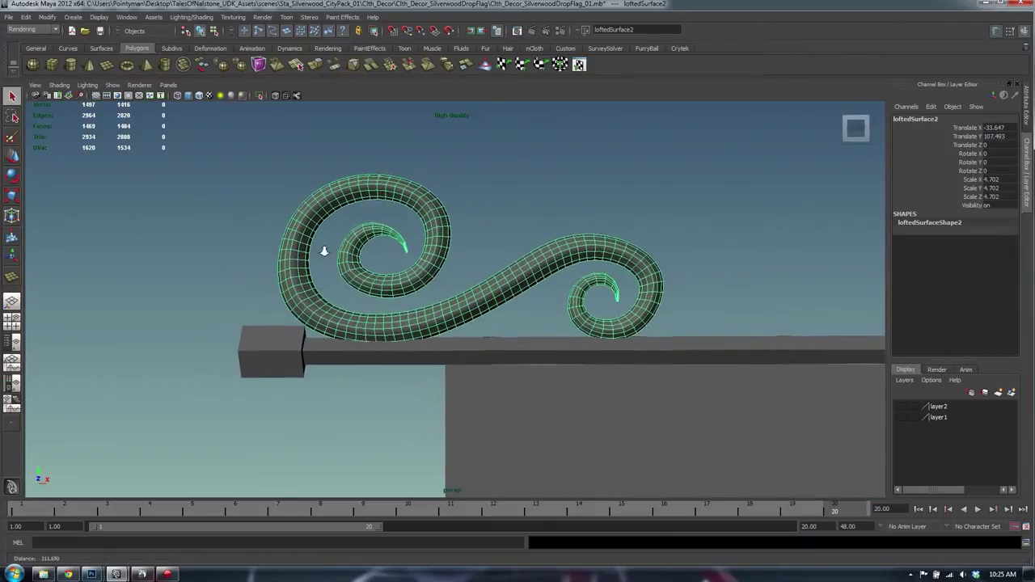
scroll(348, 202, up, 6)
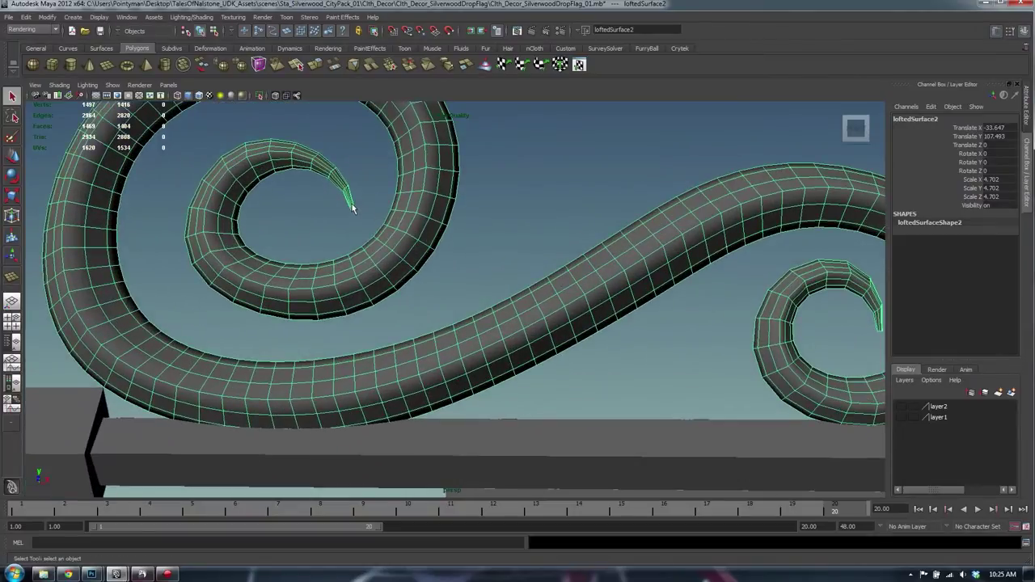
alt+drag(352, 209, 367, 259)
key(space)
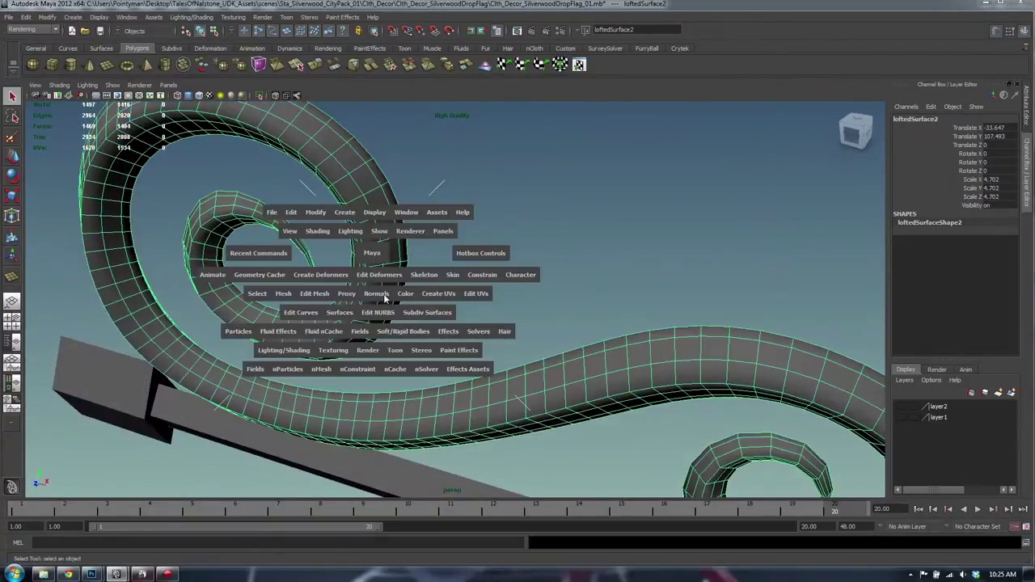
click(333, 316)
click(372, 316)
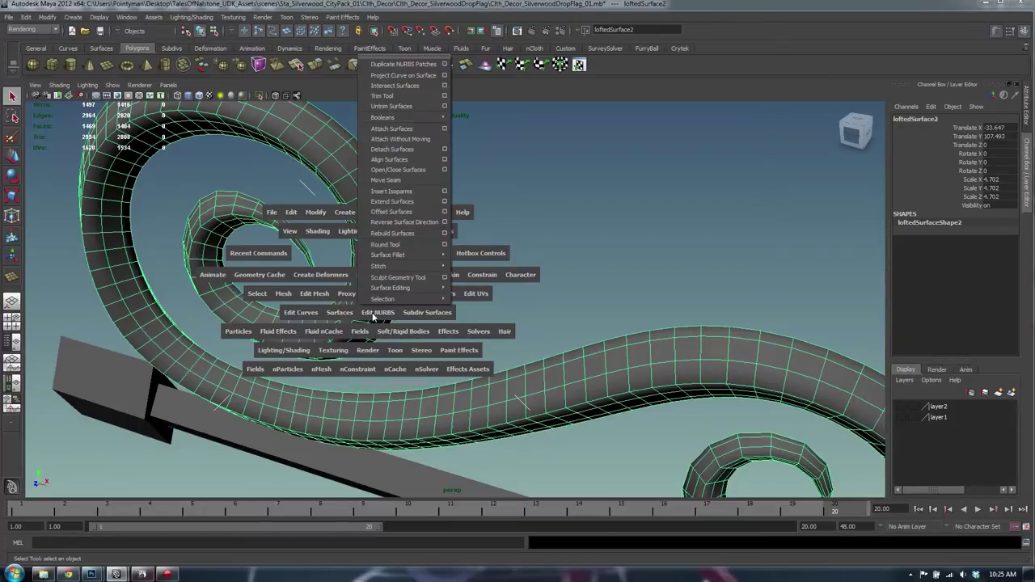
click(330, 300)
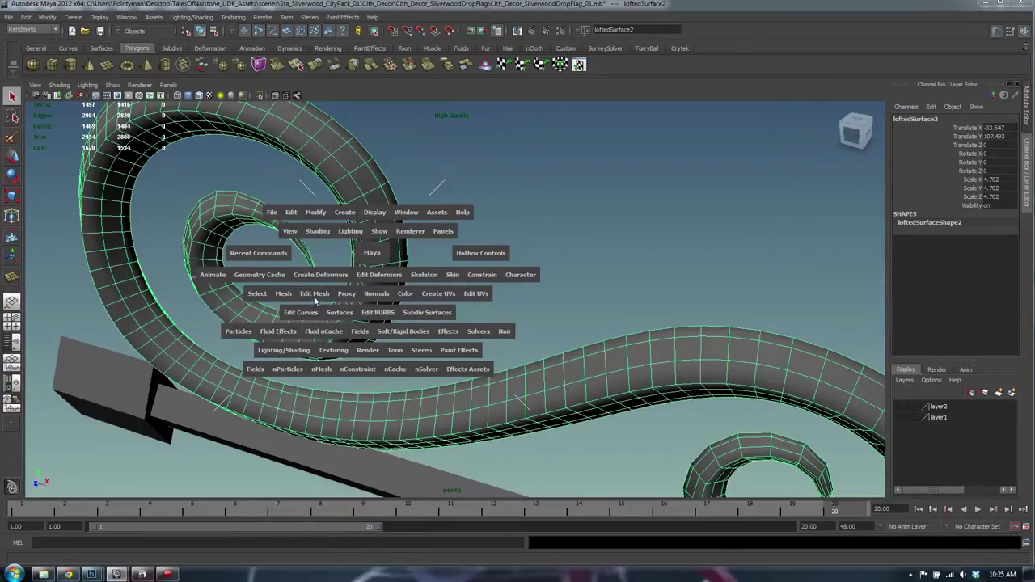
click(315, 298)
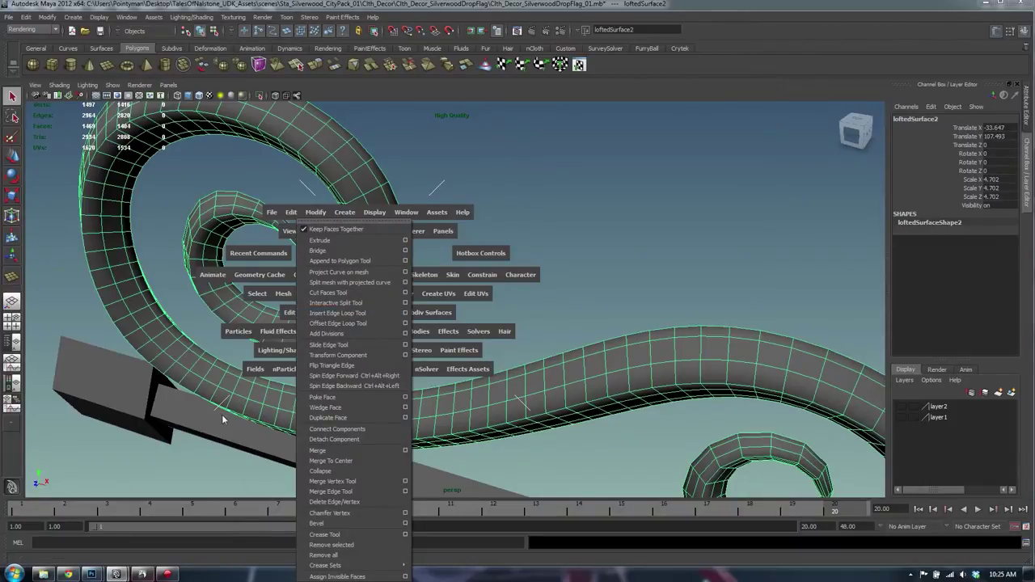
click(398, 297)
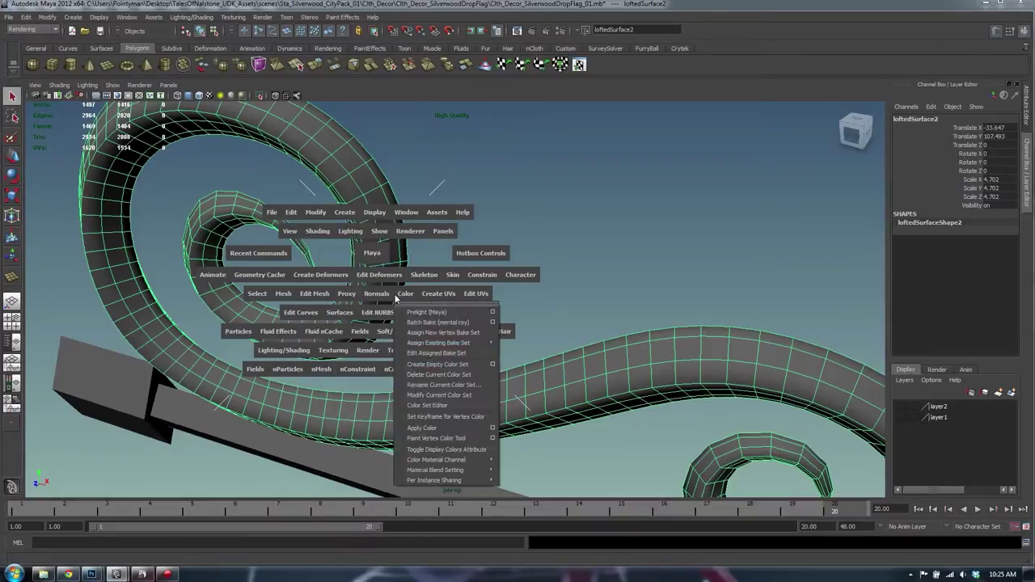
click(315, 296)
click(283, 296)
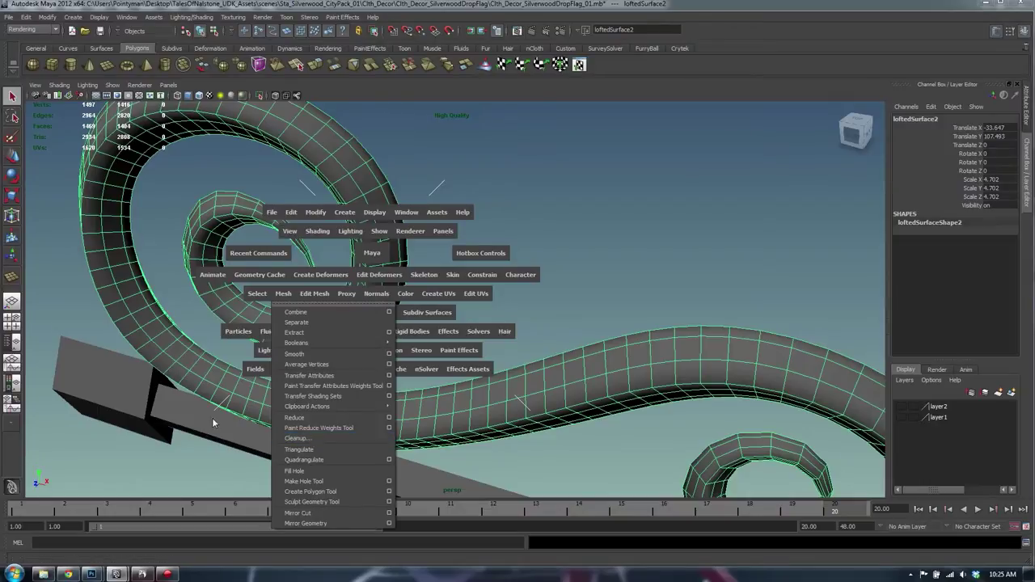
click(315, 293)
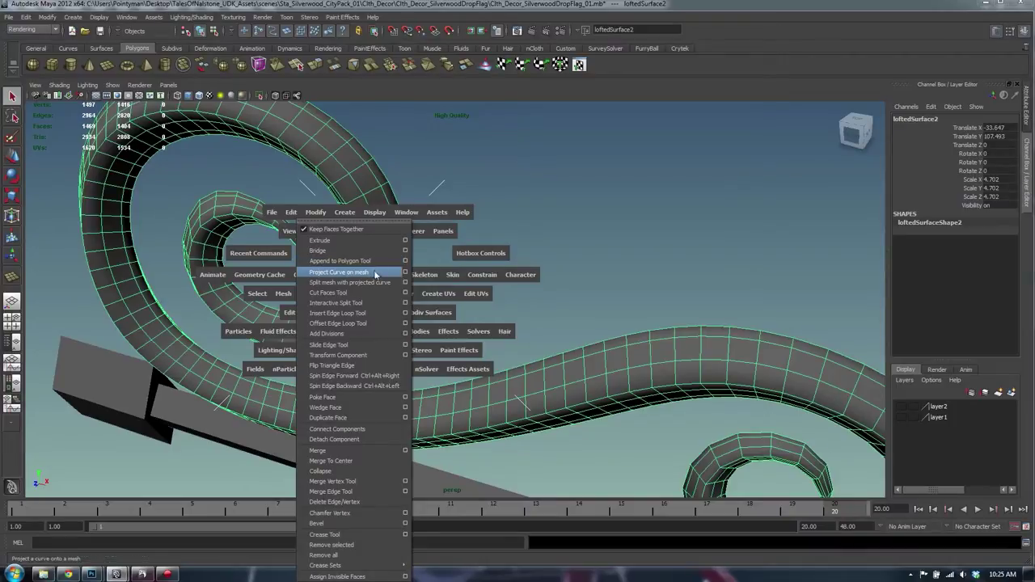
click(449, 436)
click(337, 315)
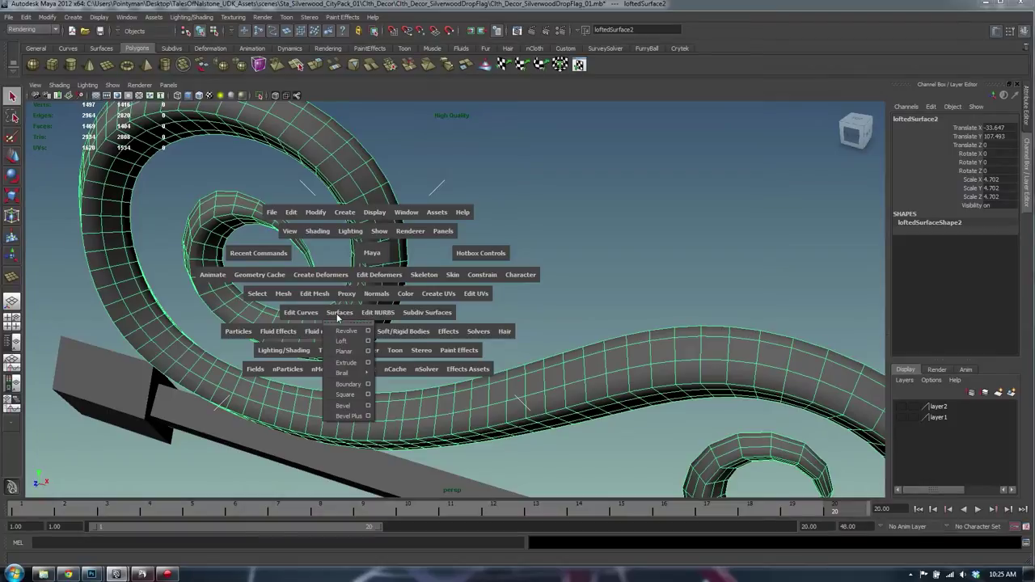
click(292, 313)
click(396, 305)
click(371, 295)
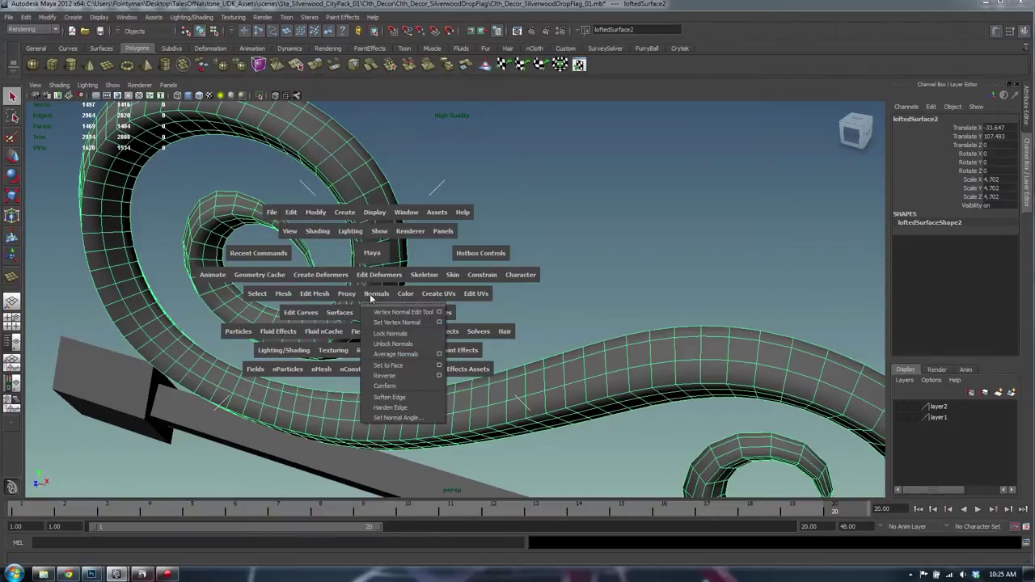
mouse_move(370, 294)
mouse_down()
mouse_move(438, 298)
mouse_move(367, 297)
mouse_move(380, 299)
mouse_move(368, 279)
mouse_up()
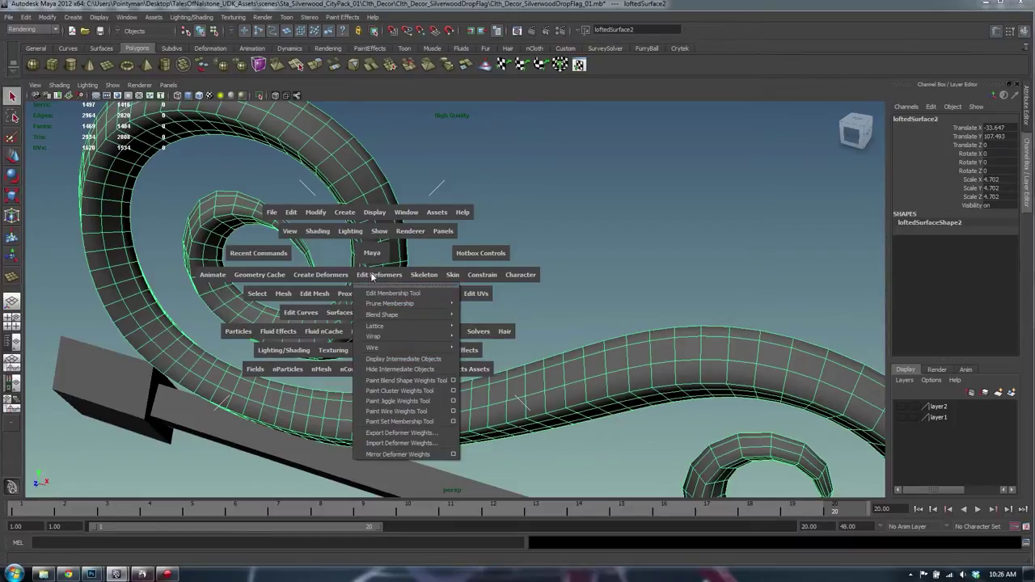
drag(372, 277, 318, 276)
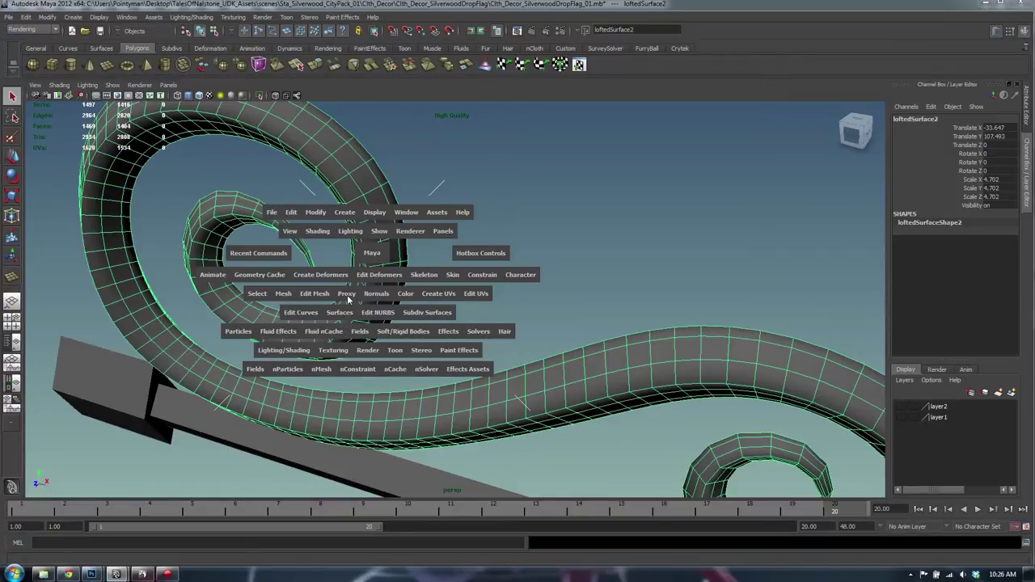
Step: Look through the mesh, deformer, curve and surface commands for a way to reduce the polygons of the selected scroll
click(378, 296)
click(314, 294)
click(298, 213)
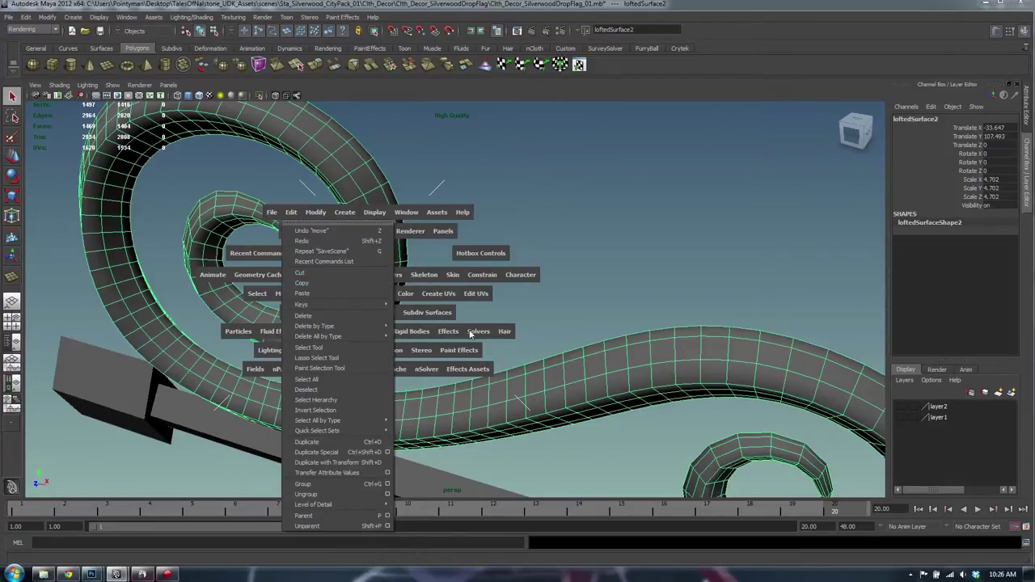
click(318, 213)
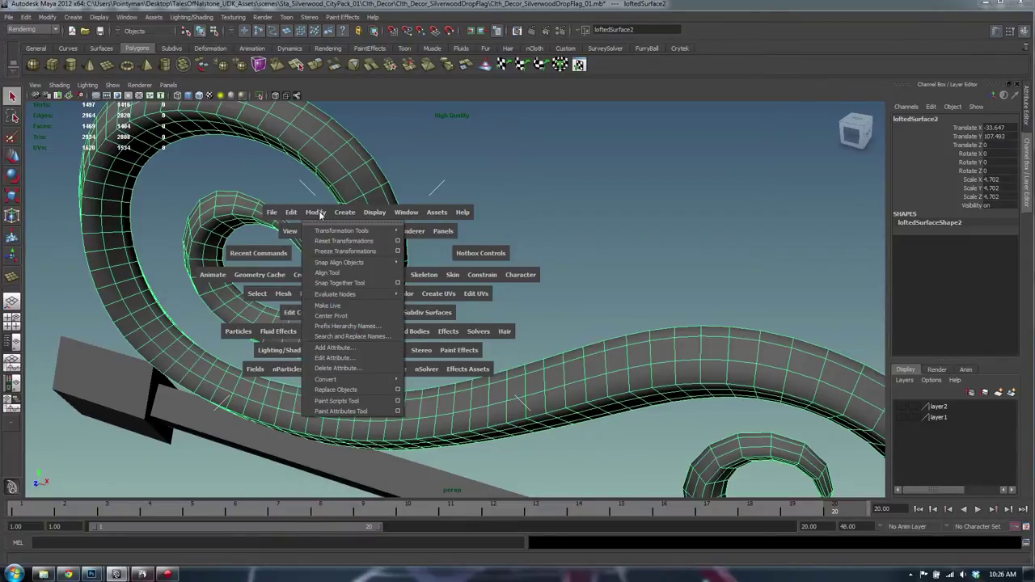
click(376, 276)
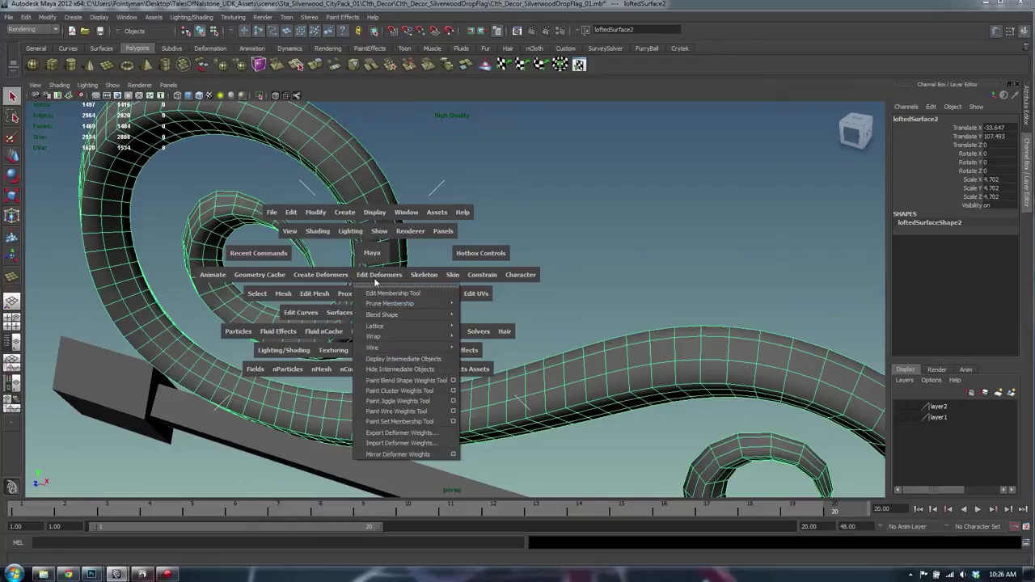
click(336, 276)
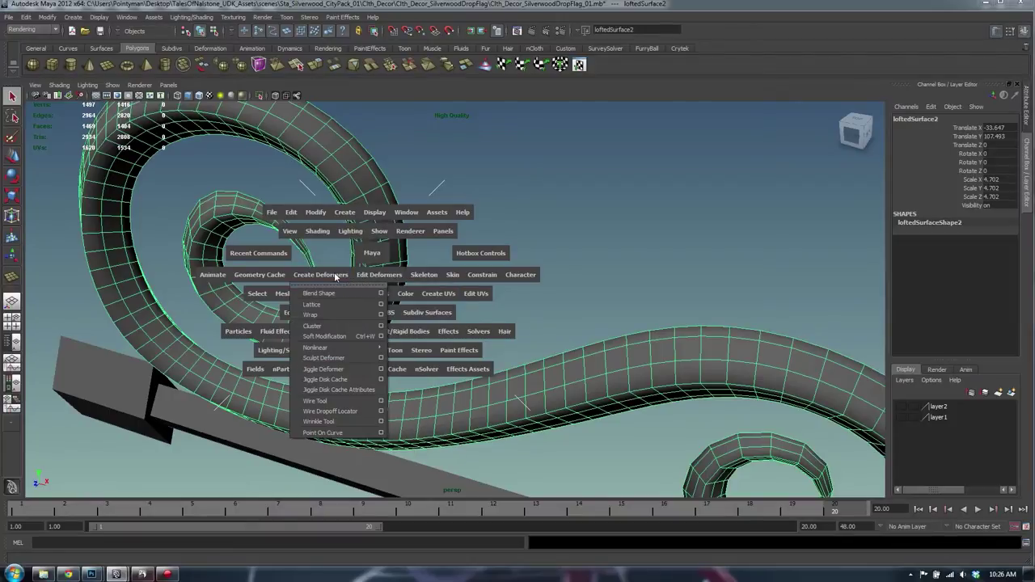
click(287, 294)
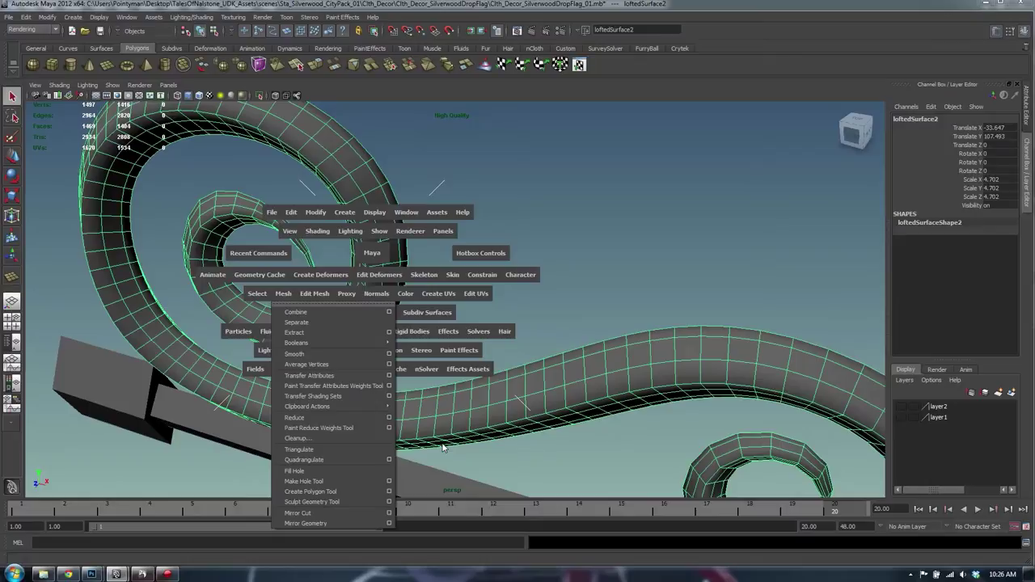
click(326, 296)
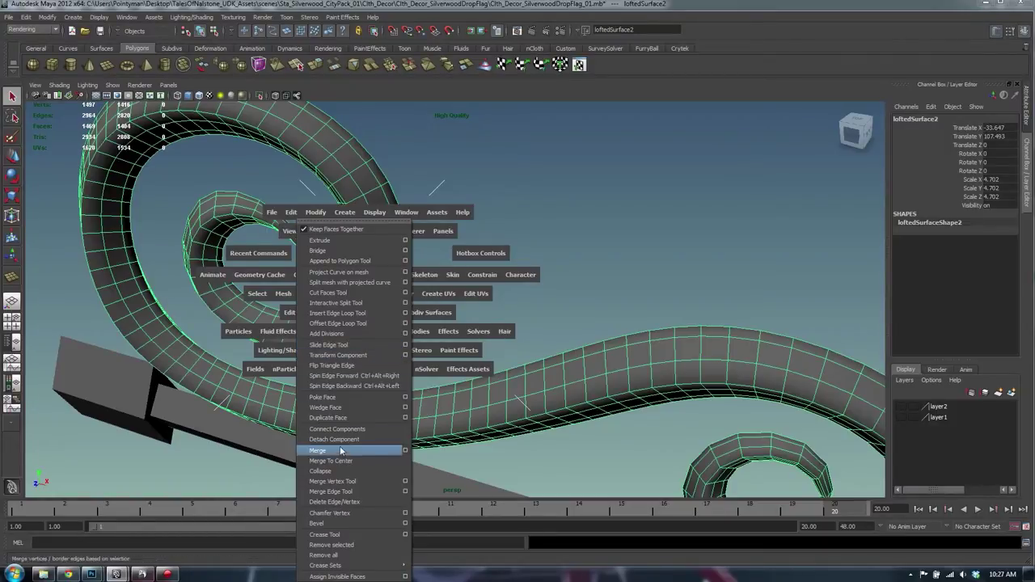
click(353, 483)
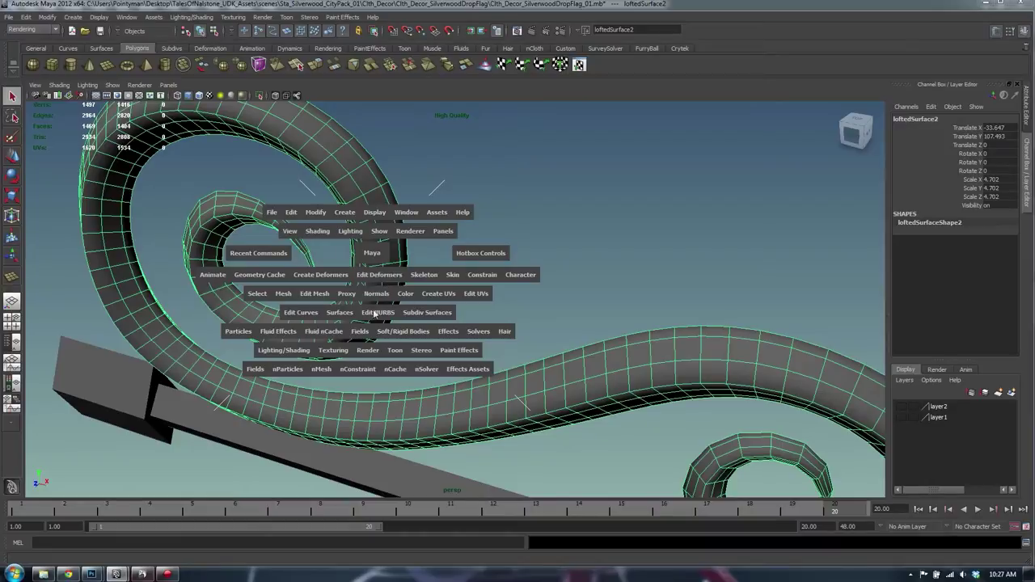
click(294, 314)
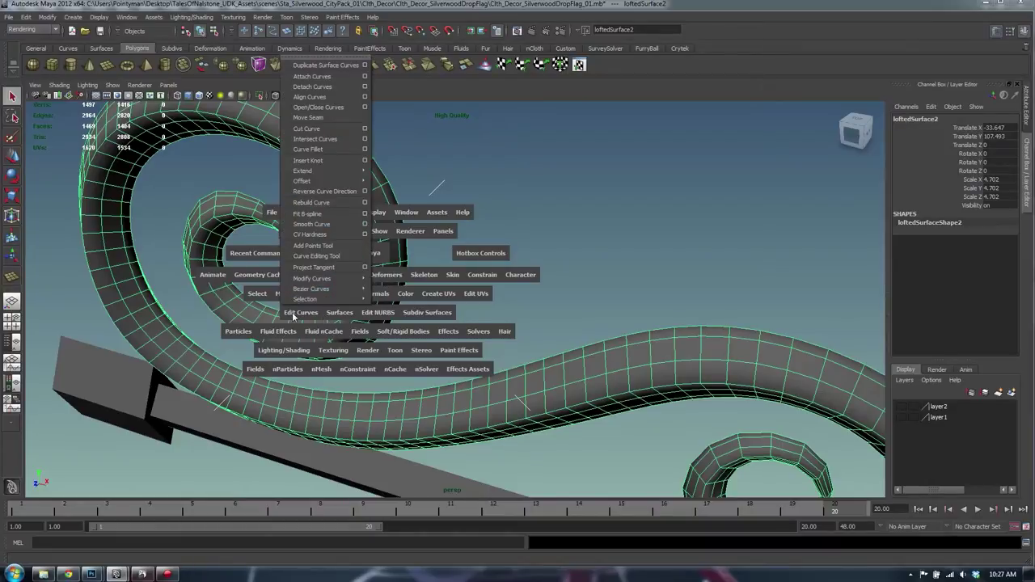
click(294, 314)
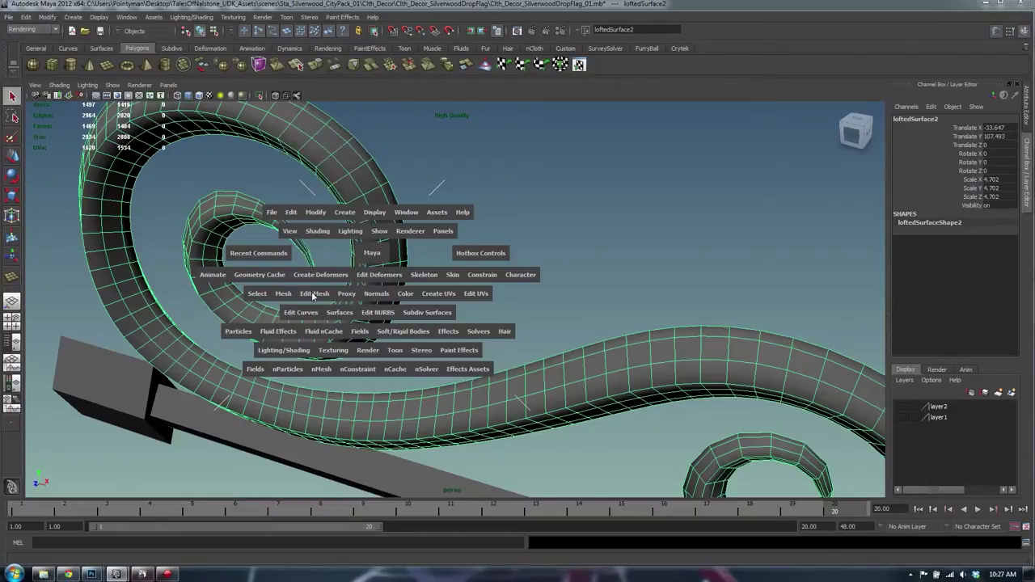
click(336, 313)
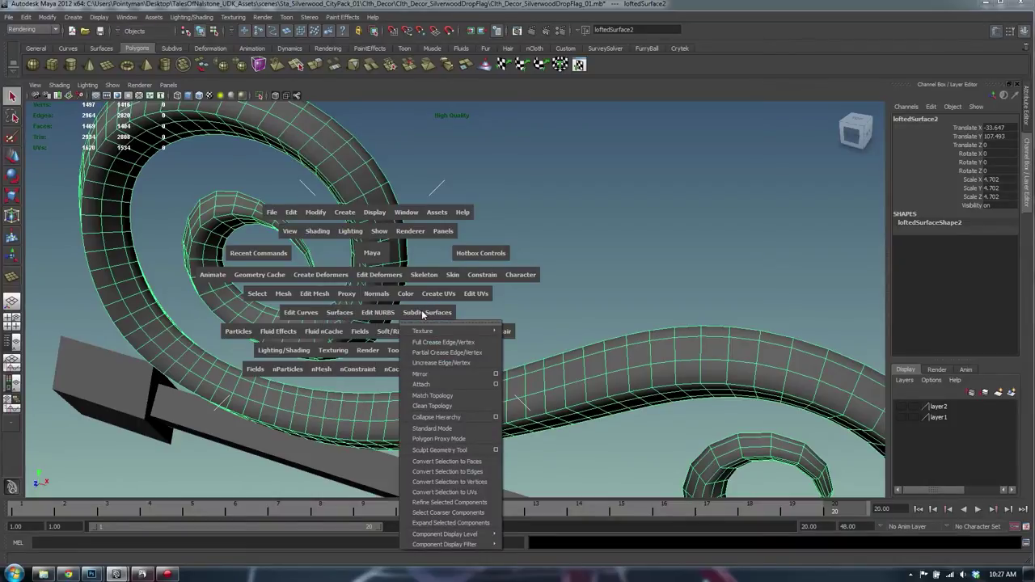
click(317, 275)
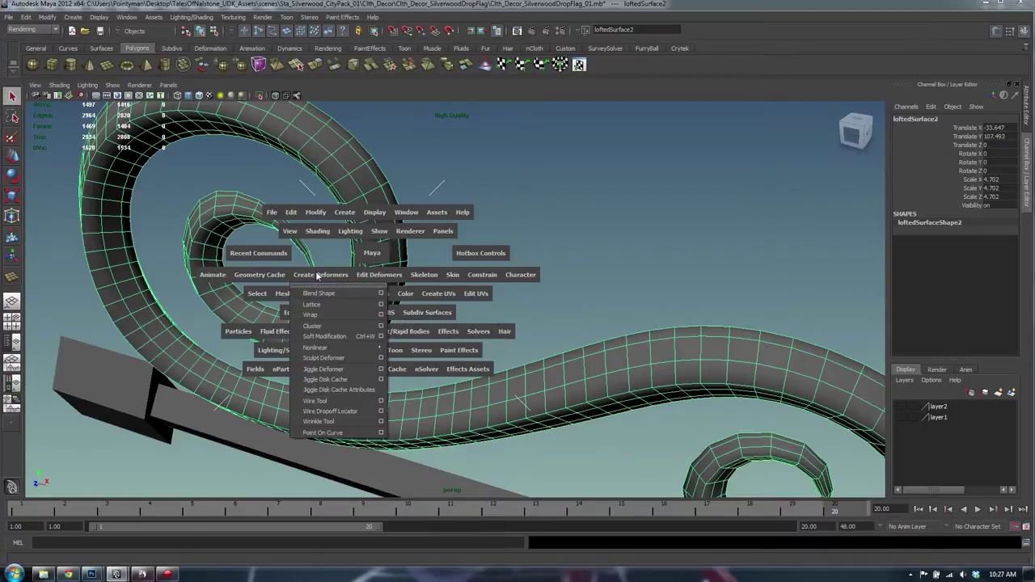
click(301, 312)
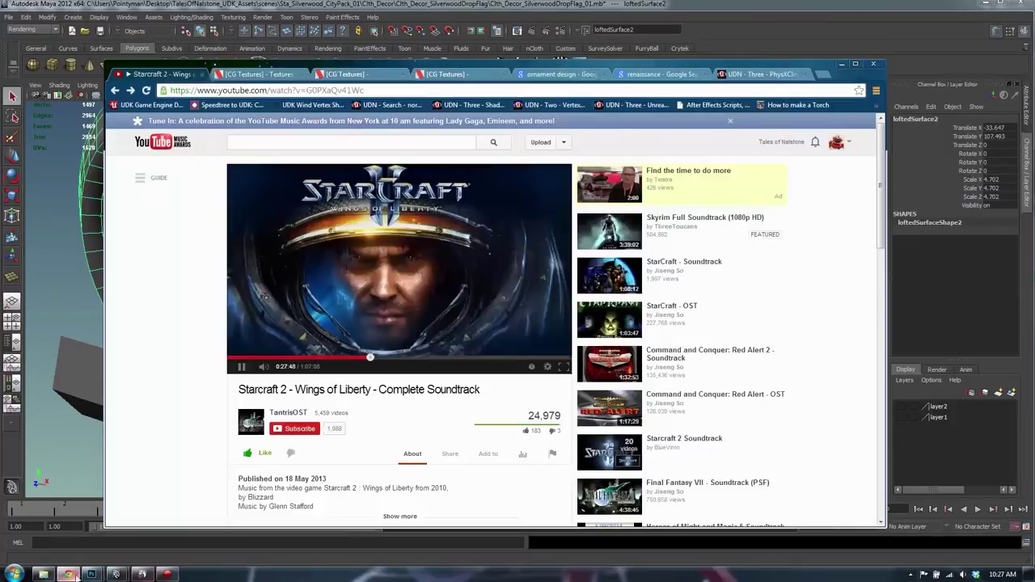
Step: Switch to the Chrome browser and search the web for "maya reduce polygons", showing web results instead of images
click(68, 574)
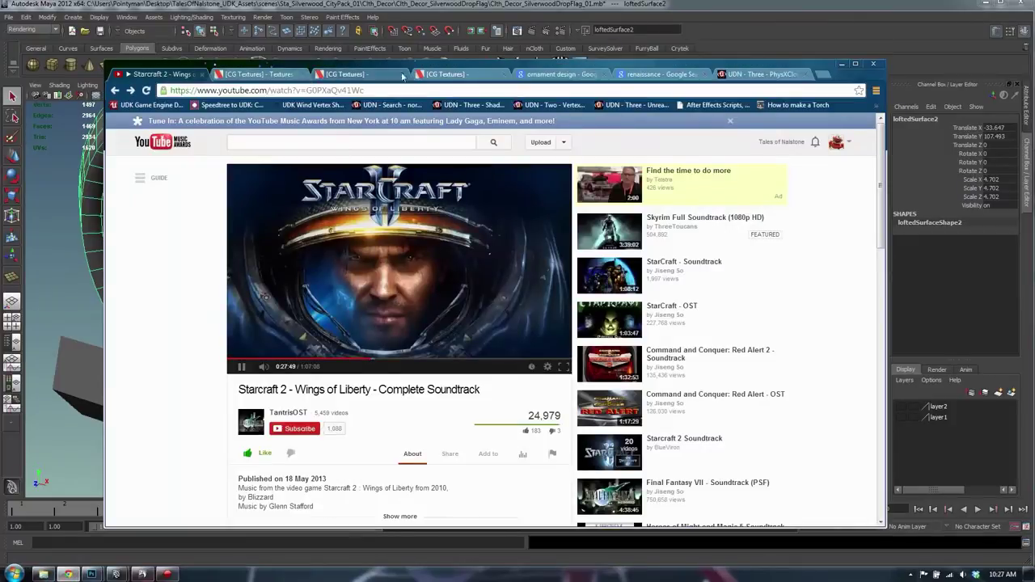
click(564, 74)
scroll(416, 149, up, 3)
scroll(419, 152, up, 6)
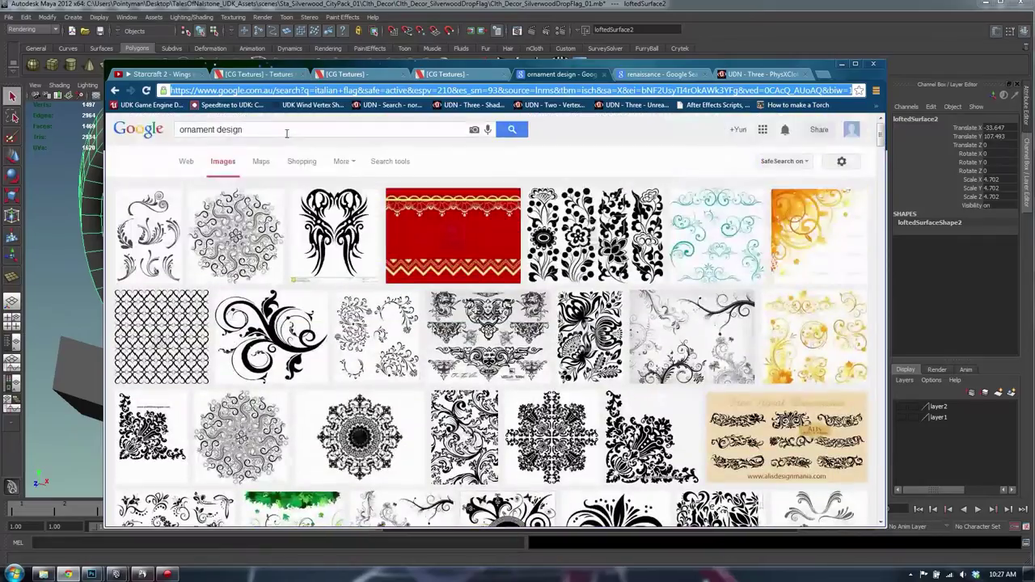
drag(275, 129, 99, 106)
text(maya )
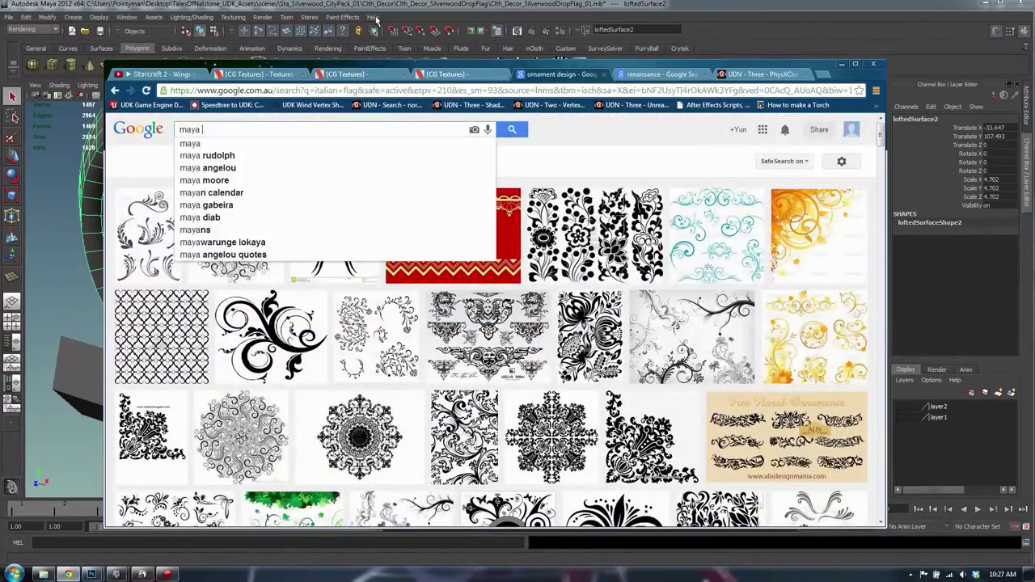
text(reduce polygons)
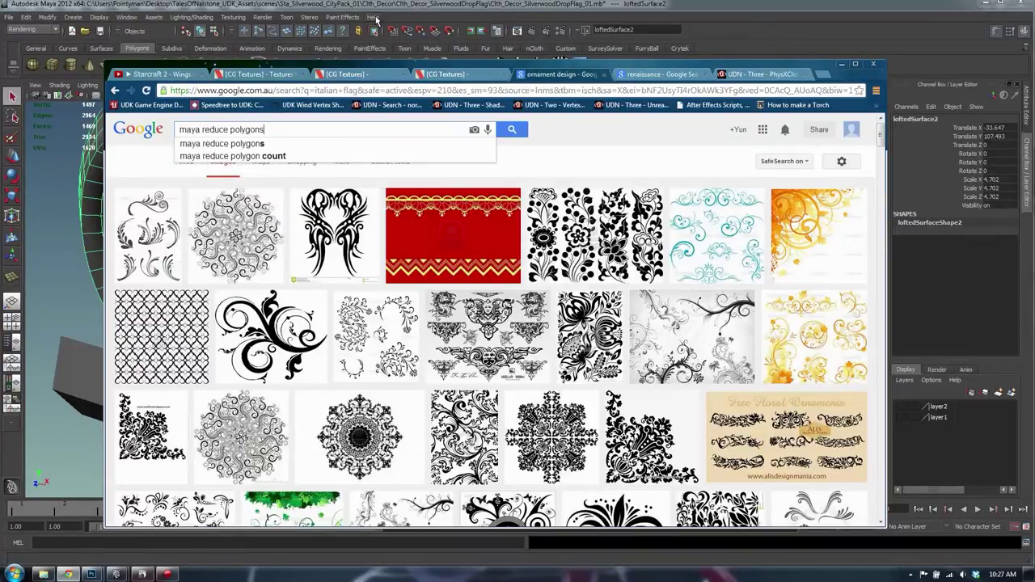
key(Return)
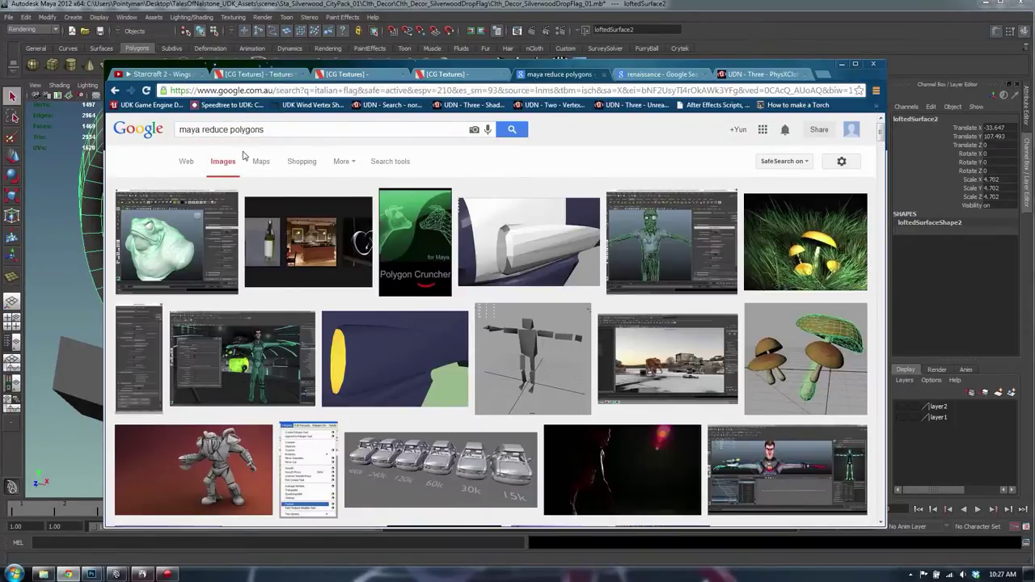
click(188, 162)
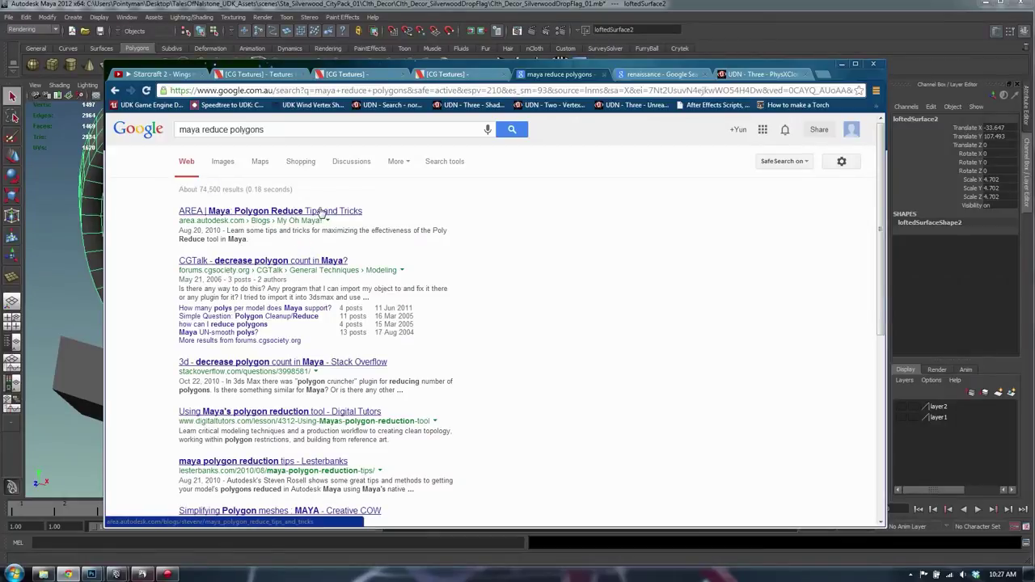
Step: Read through the Autodesk AREA article on Maya Polygon Reduce tips and tricks, and return to Maya
click(321, 212)
scroll(181, 393, down, 3)
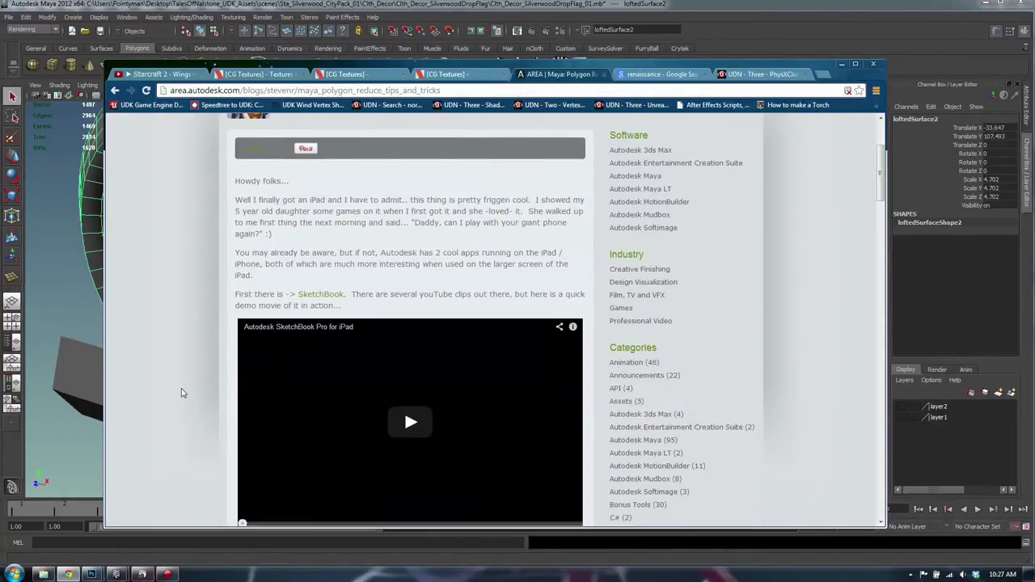
scroll(181, 393, down, 12)
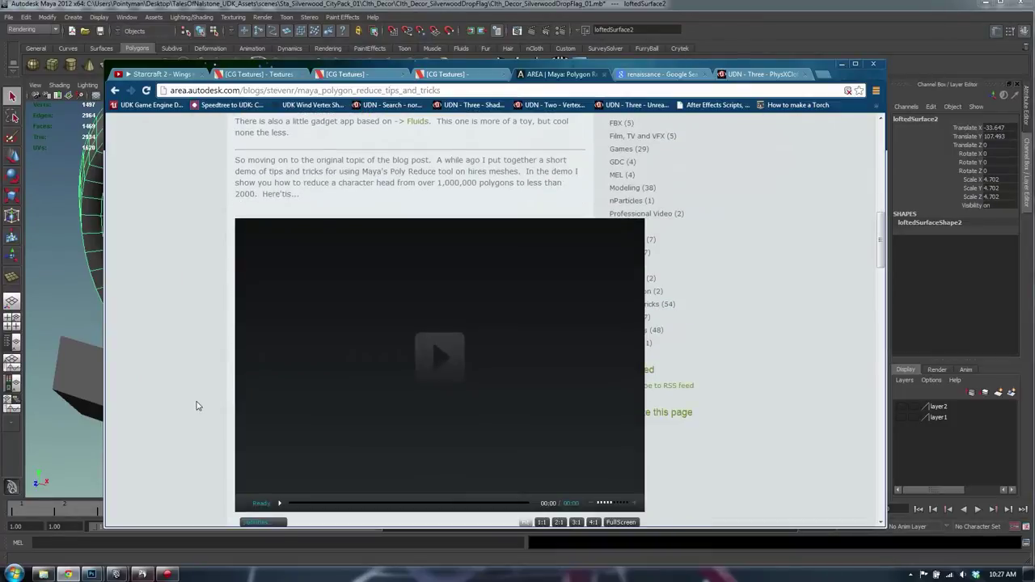
click(308, 4)
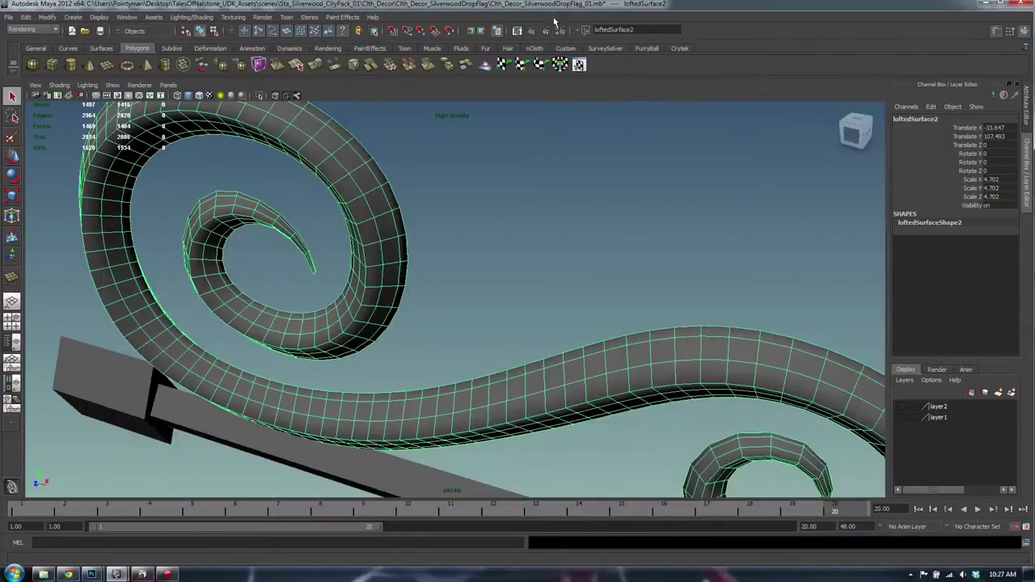
Step: Open the Maya 2012 online help, always allow JavaScript on download.autodesk.com and bring up the help search
click(376, 17)
click(396, 28)
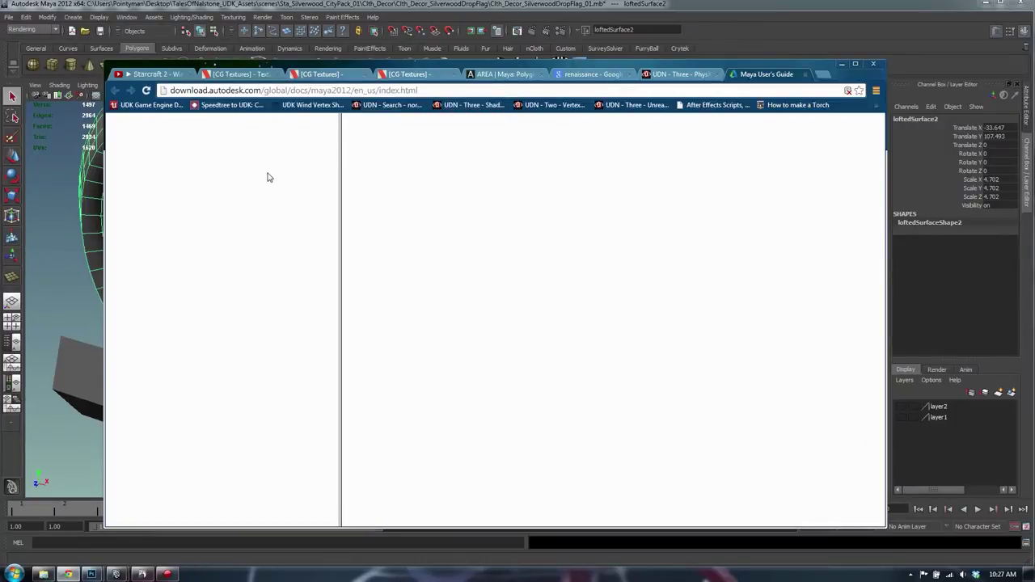
drag(341, 213, 336, 215)
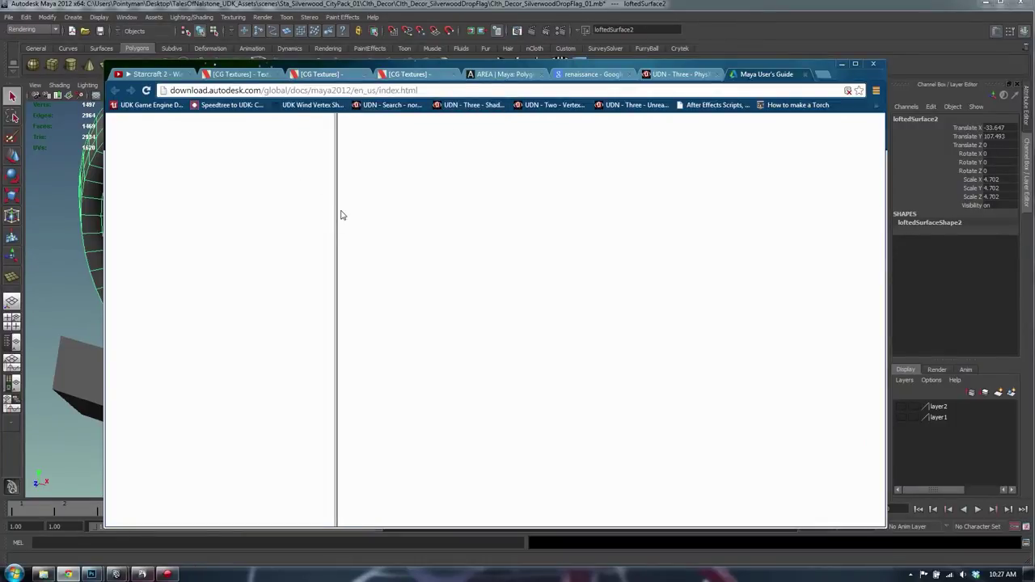
click(848, 90)
click(837, 121)
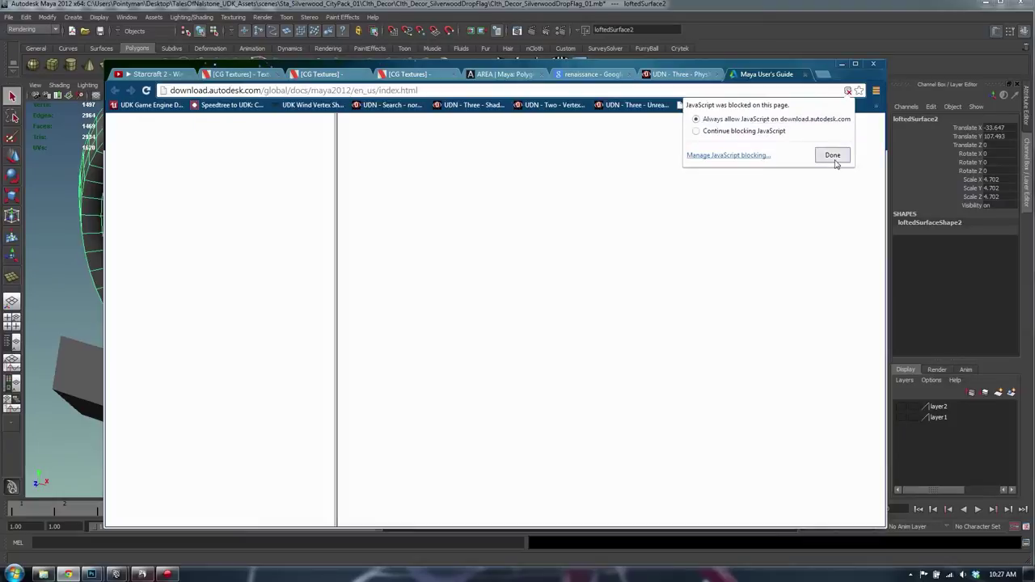
click(834, 154)
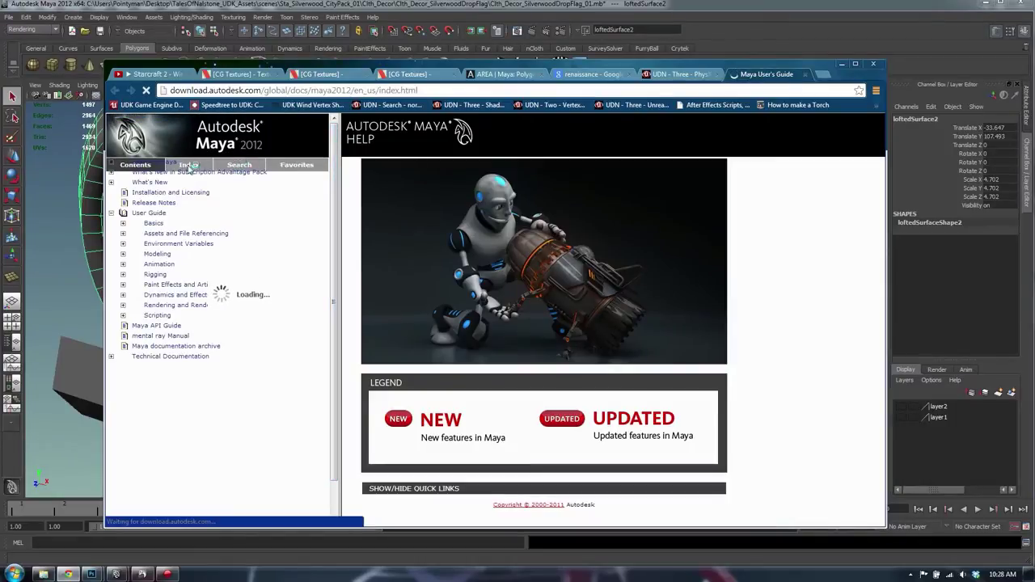
click(243, 165)
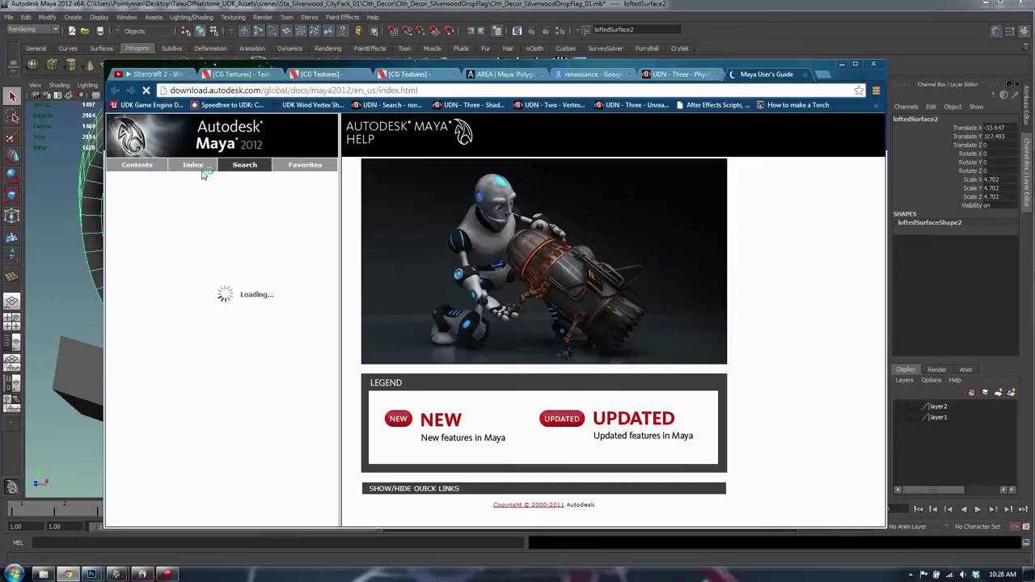
Step: Check the scroll in Maya from a frontal angle, and enter "poly reduce" as the search term in the online help
click(442, 4)
alt+drag(419, 299, 399, 282)
alt+drag(460, 300, 488, 300)
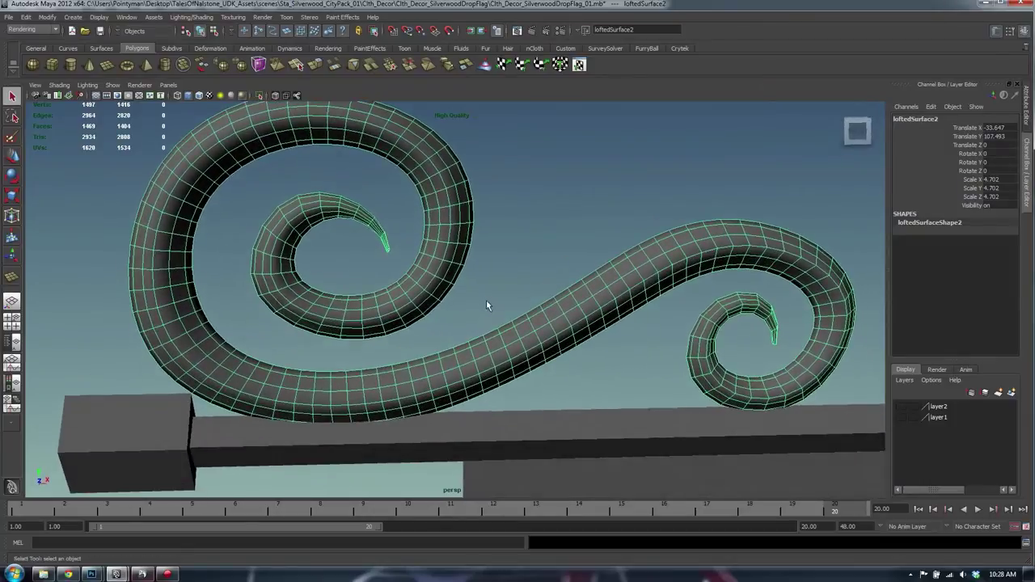
key(alt+Tab)
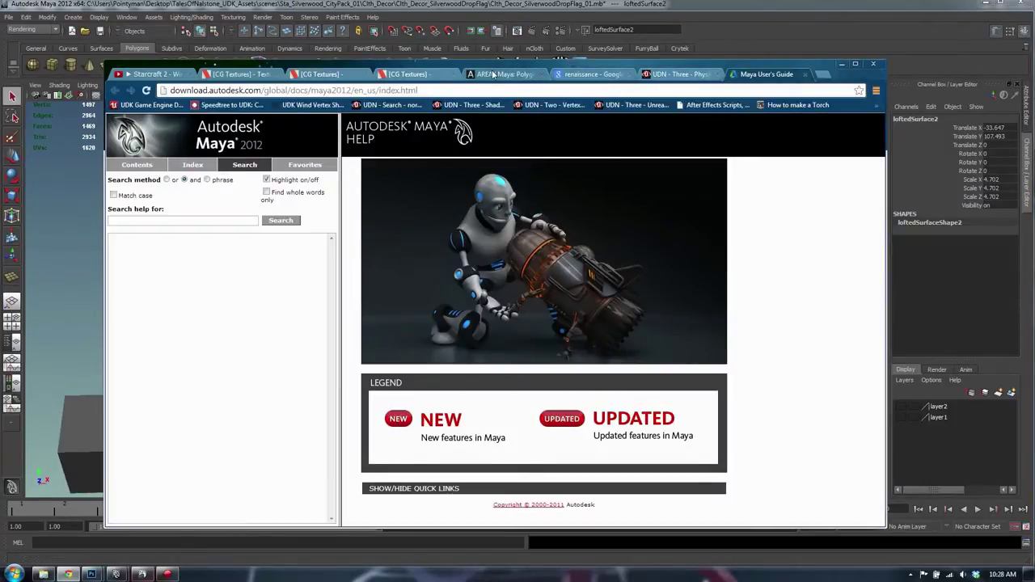
click(497, 73)
click(764, 73)
click(196, 220)
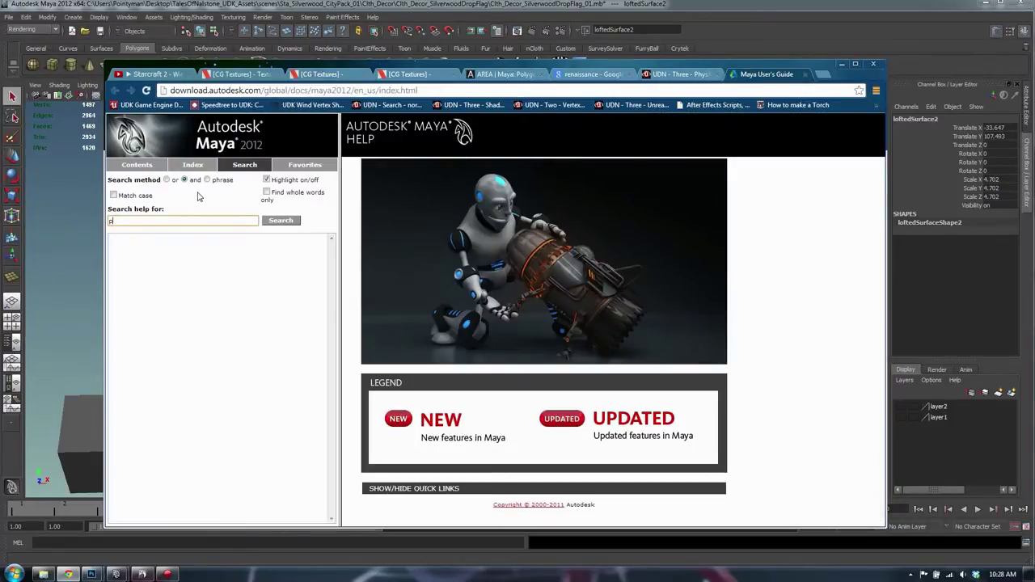
text(poly reduce)
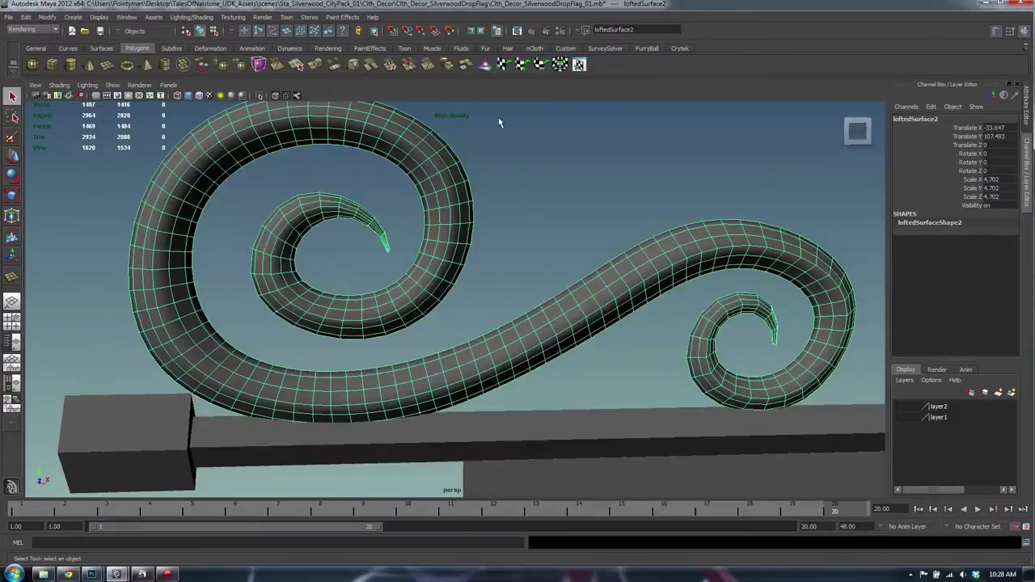
Step: Delete the construction history of the flag plane hanging below the beam in Maya
scroll(437, 289, down, 10)
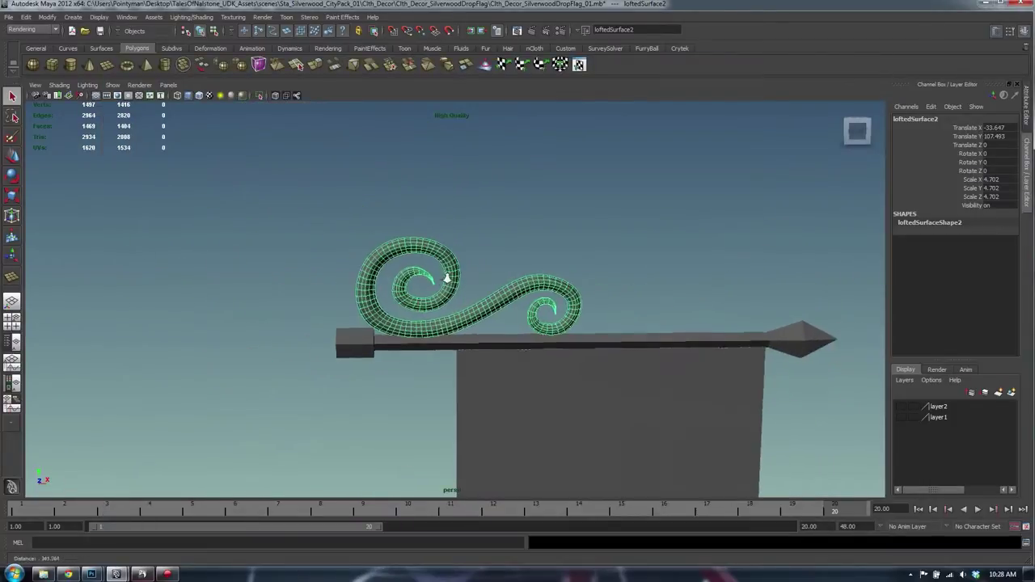
click(629, 358)
scroll(451, 347, down, 3)
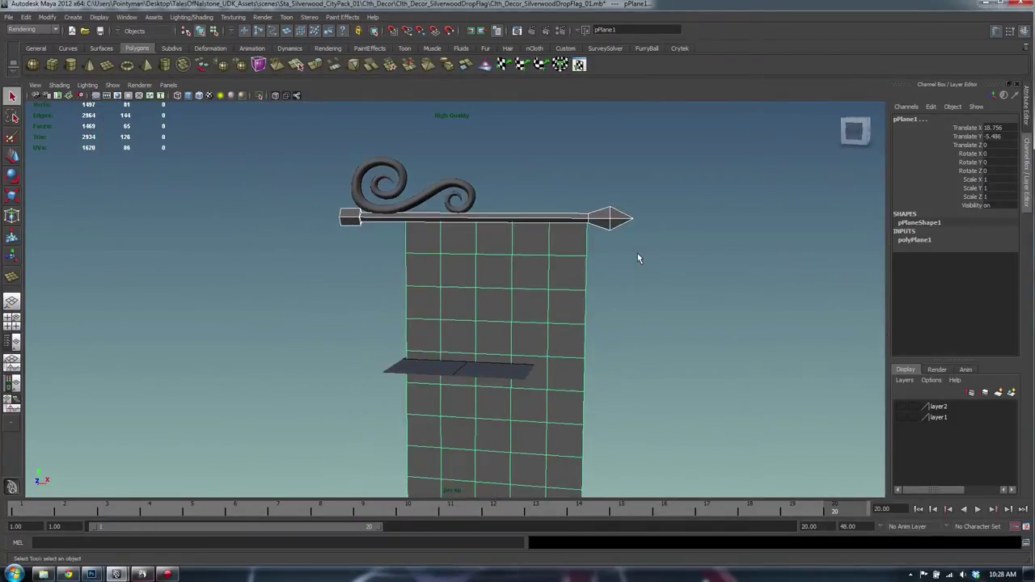
click(930, 241)
click(558, 297)
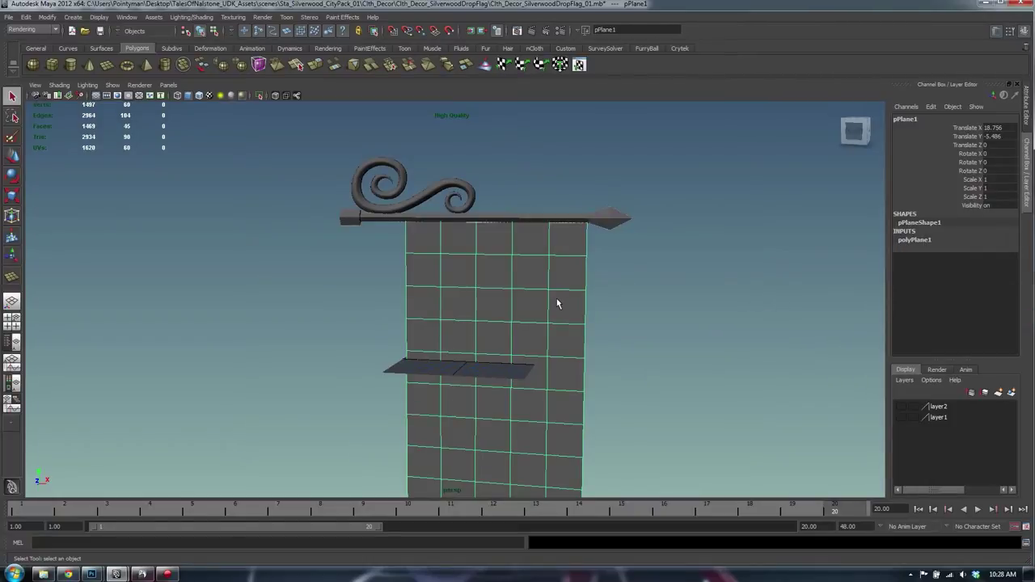
key(alt+shift+d)
Step: Select the beam and scroll, and select them together with the flag plane to examine their polygon counts
click(622, 228)
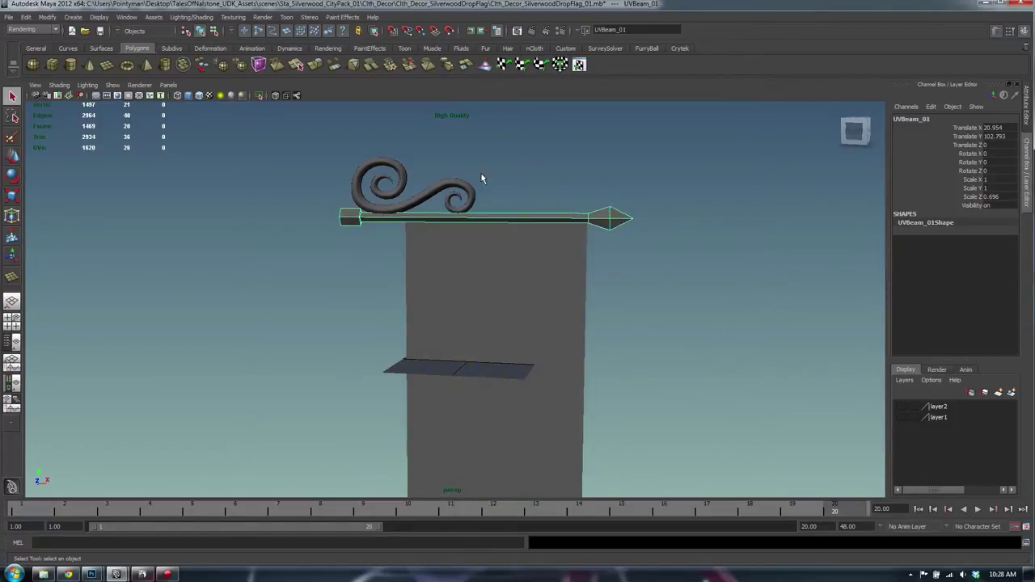
click(446, 189)
drag(592, 185, 419, 288)
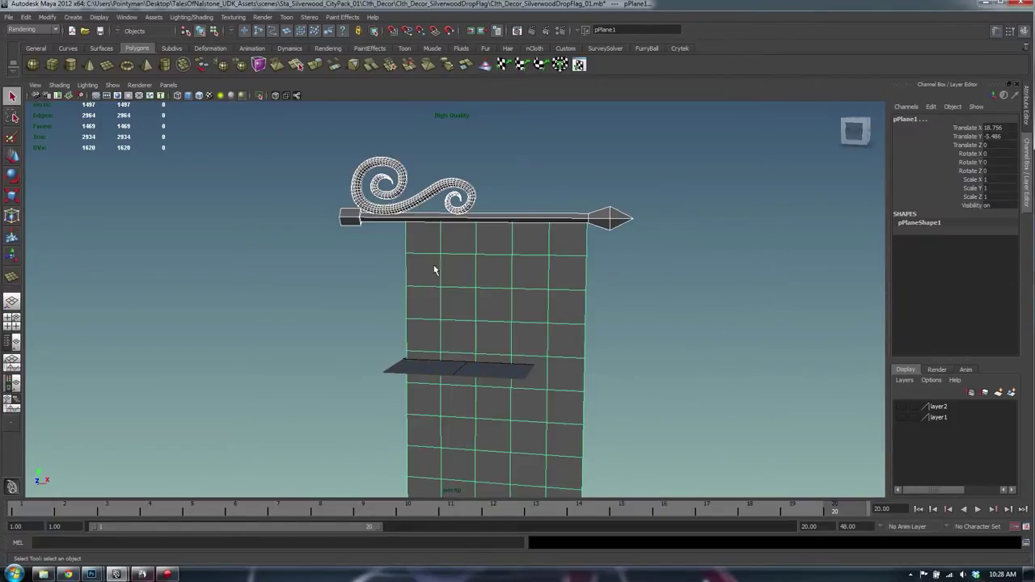
Step: Group the scroll, beam and flag plane, and put the lofted surface, snapshot group, both curves and HEIGHTREFERENCE into a second group
key(shift+o)
key(ctrl+g)
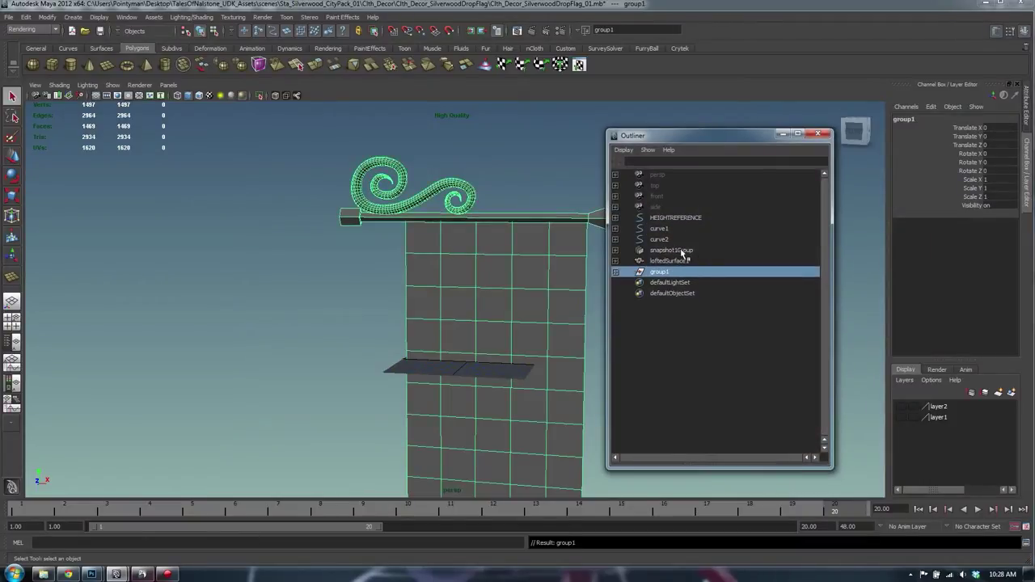
click(677, 262)
shift+click(664, 230)
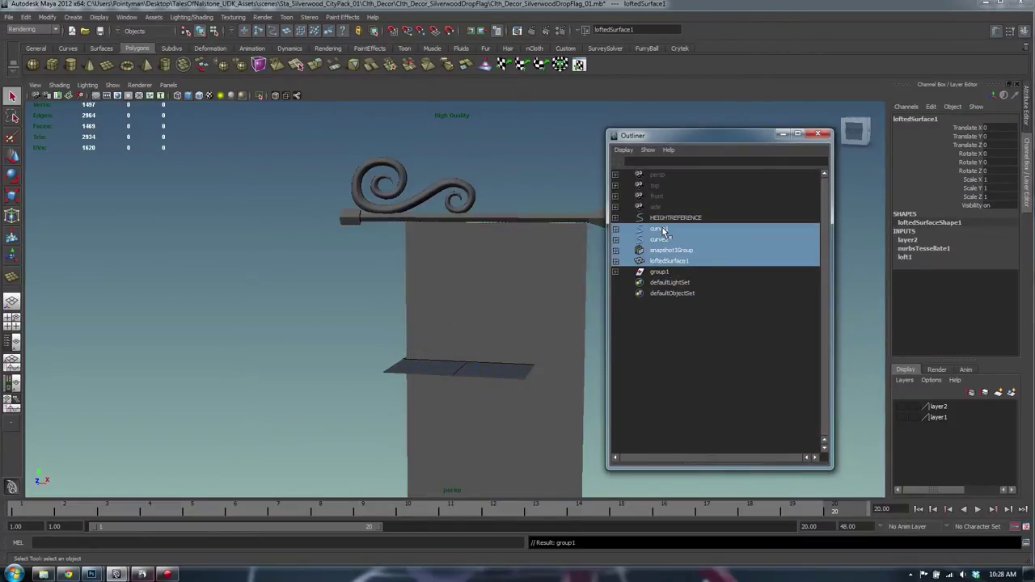
shift+click(674, 219)
key(ctrl+g)
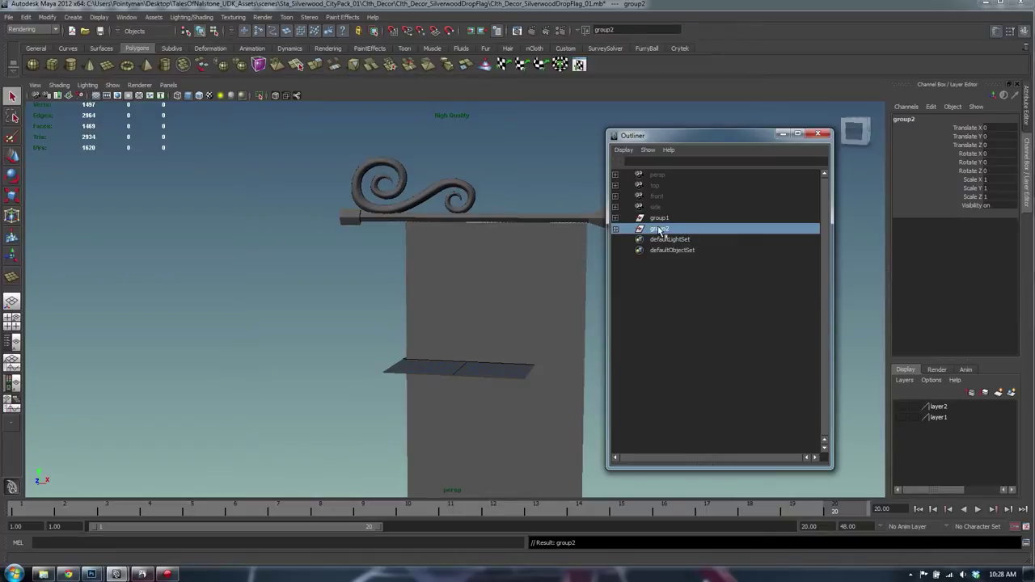
Step: Rename the group of construction objects BUILDGROUP and the flag group Clth_Decor_SilverwoodDropFlag_01a
double_click(657, 229)
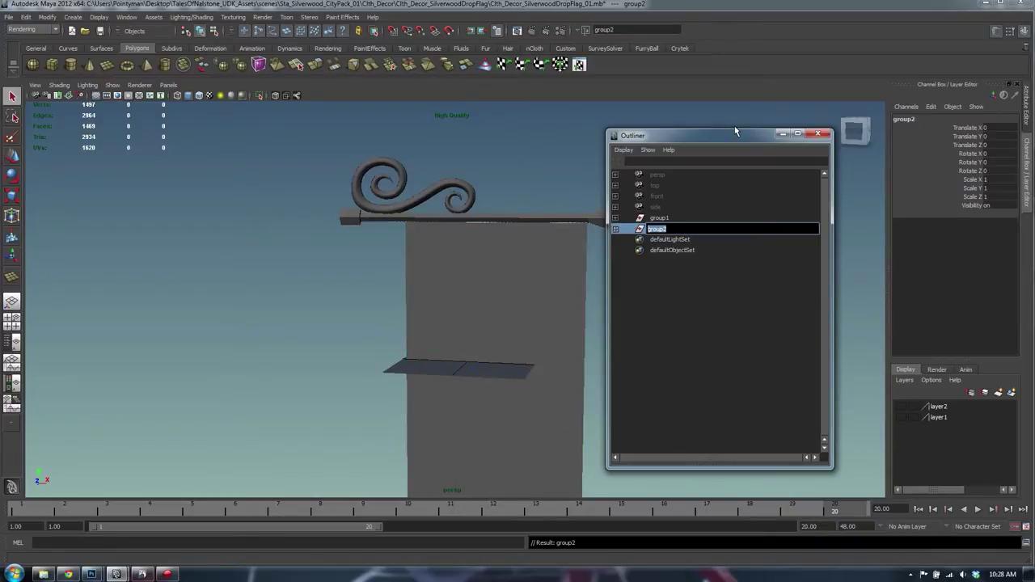
text(BUILDGROUP)
key(Return)
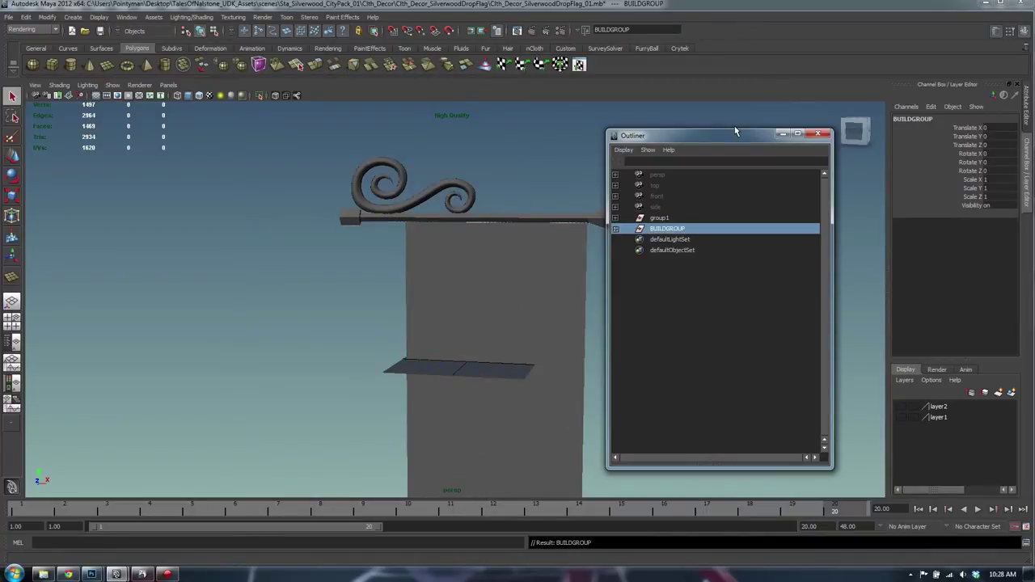
double_click(659, 218)
text(Clth_Decor_SilverwoodDropFlag)
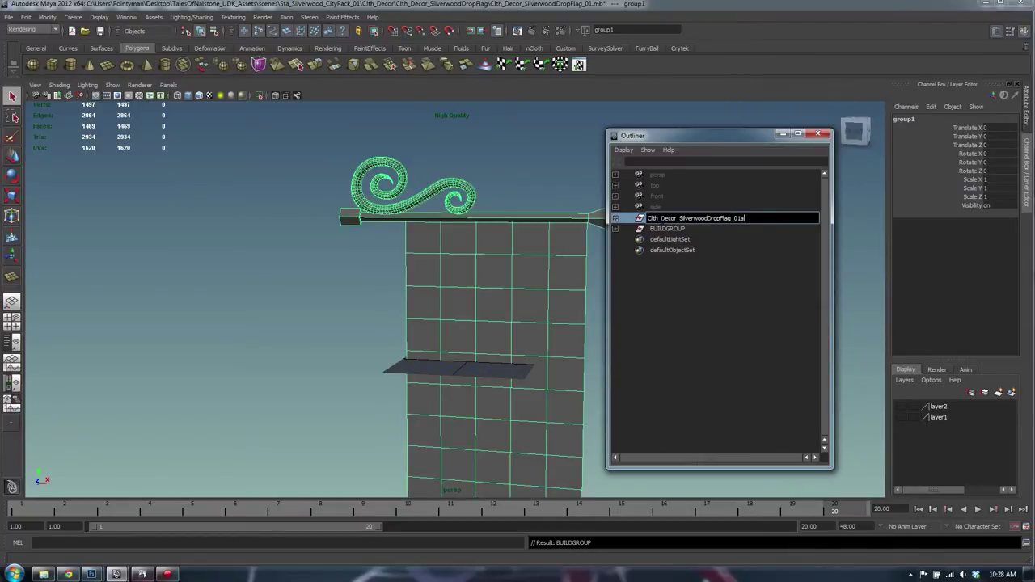
text(_01a)
key(Return)
Step: Raise the flag group to about Y 112.36 so the flag's lower edge sits at the ground plane, and save the scene
key(f)
key(w)
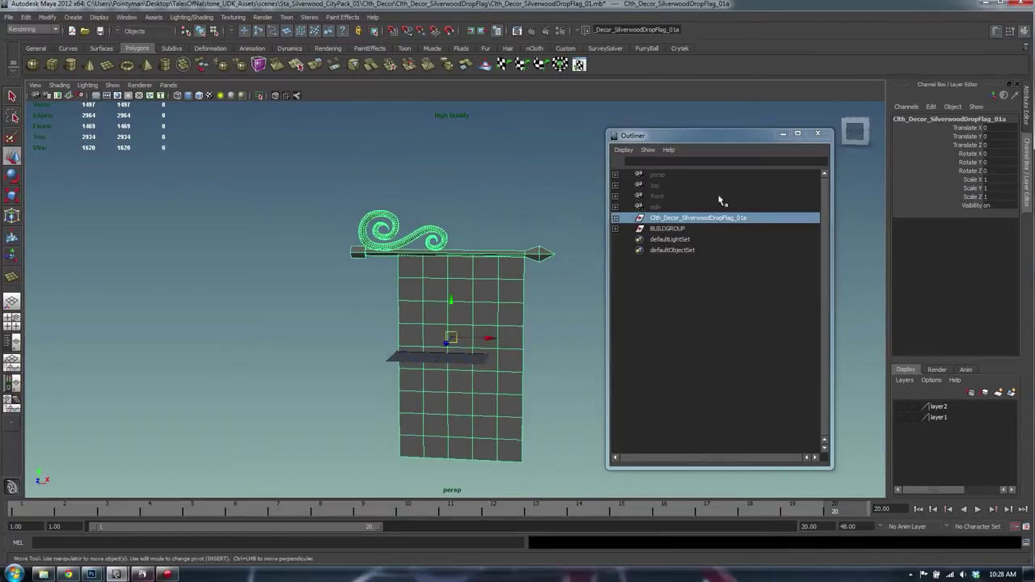
drag(451, 302, 452, 220)
alt+right_drag(453, 221, 522, 197)
alt+middle_drag(521, 197, 499, 241)
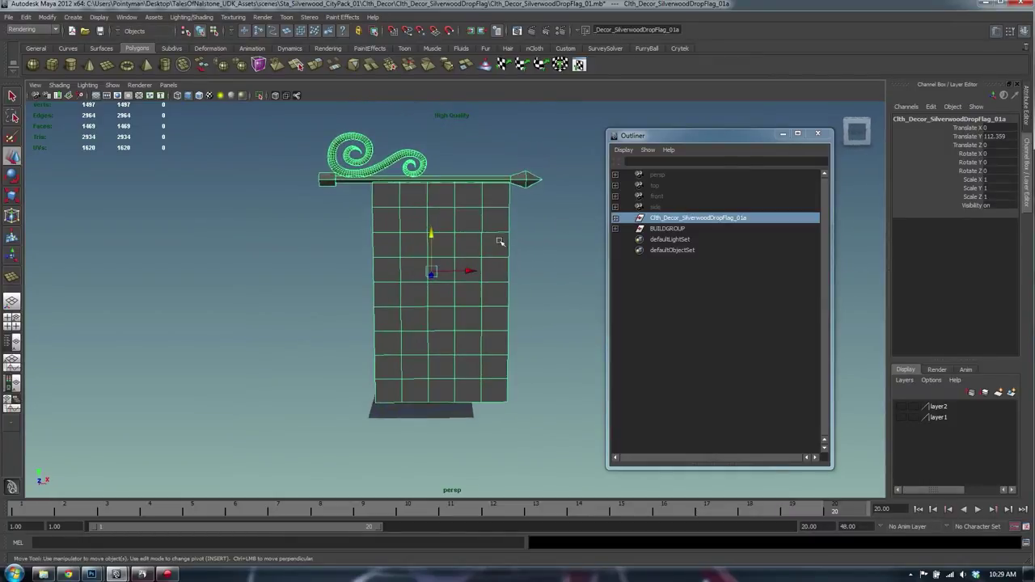
click(572, 221)
key(ctrl+s)
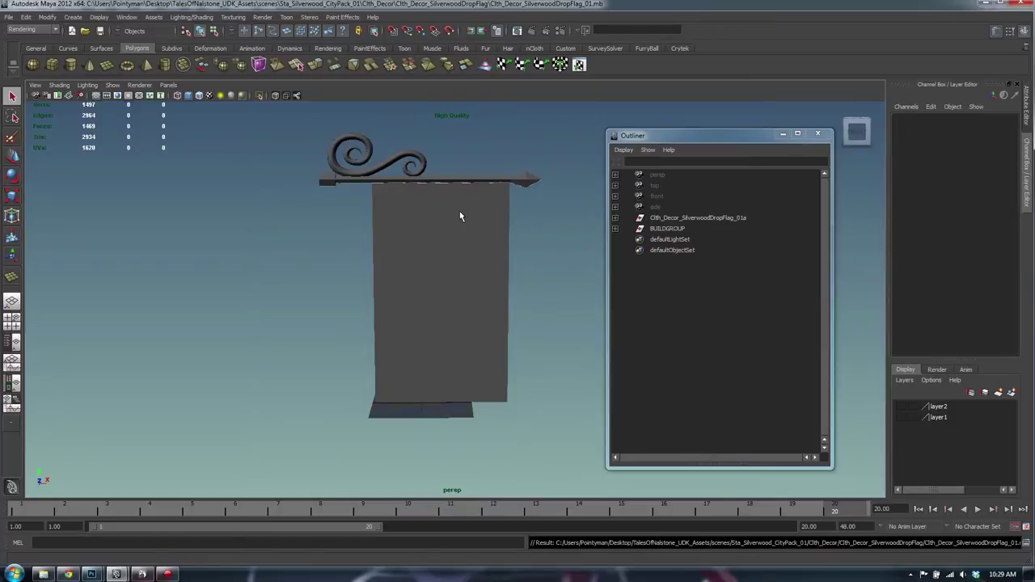
Step: With the Joint Tool in wireframe view, place a root joint where the beam meets the flag's centre and a second joint about 22 units below
click(459, 211)
alt+drag(418, 256, 385, 234)
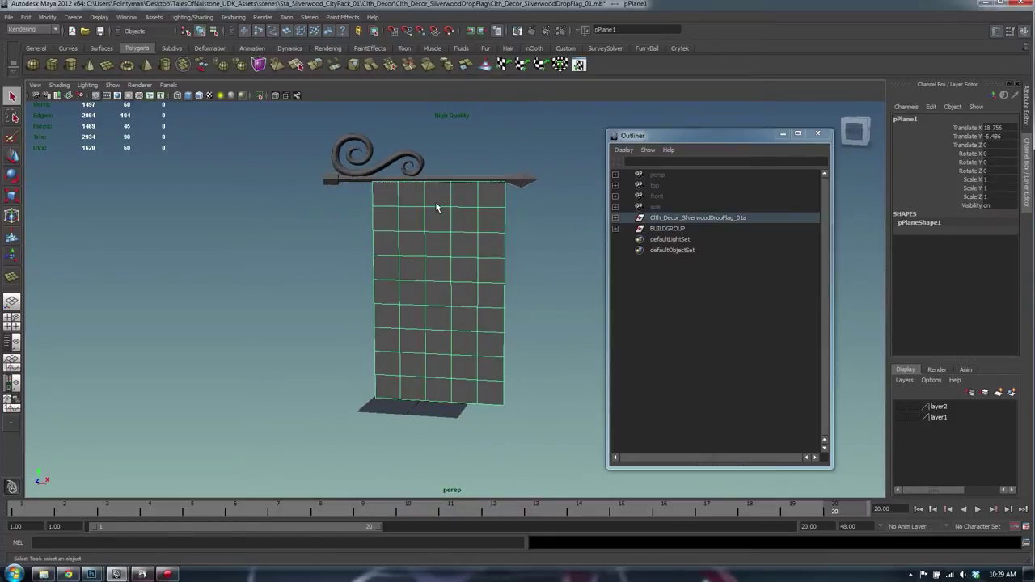
shift+right_click(424, 316)
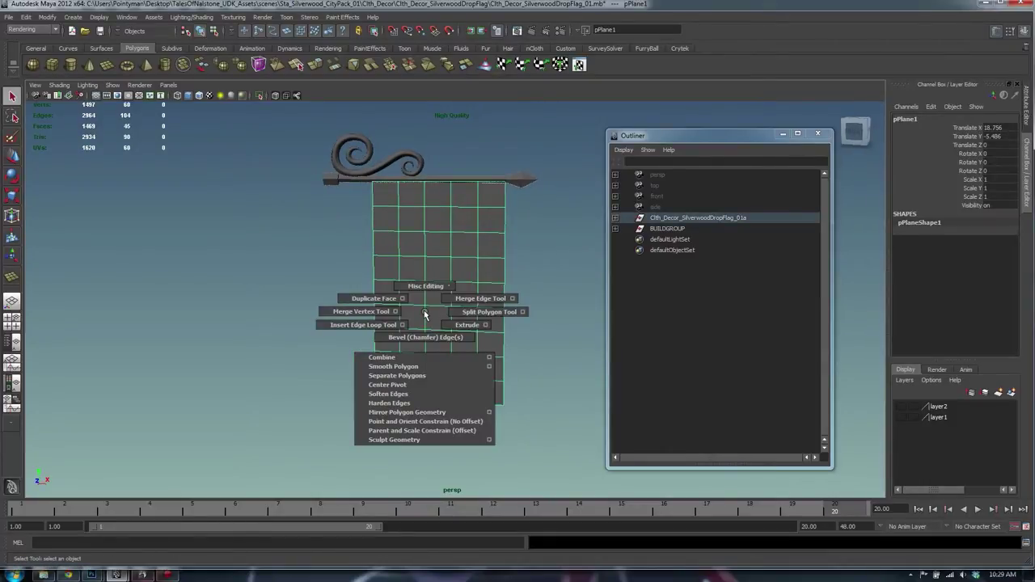
key(space)
click(507, 335)
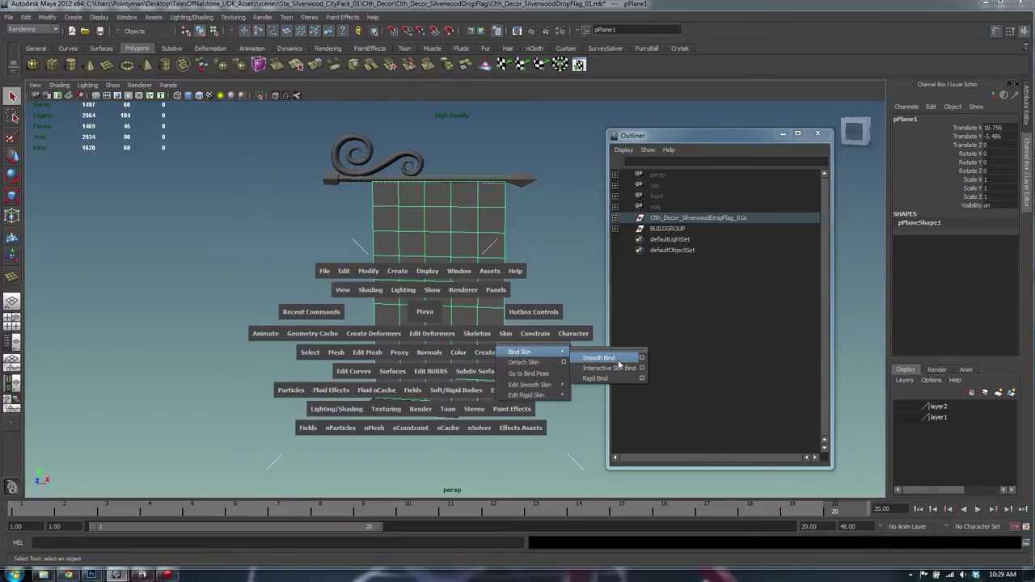
click(466, 328)
click(474, 333)
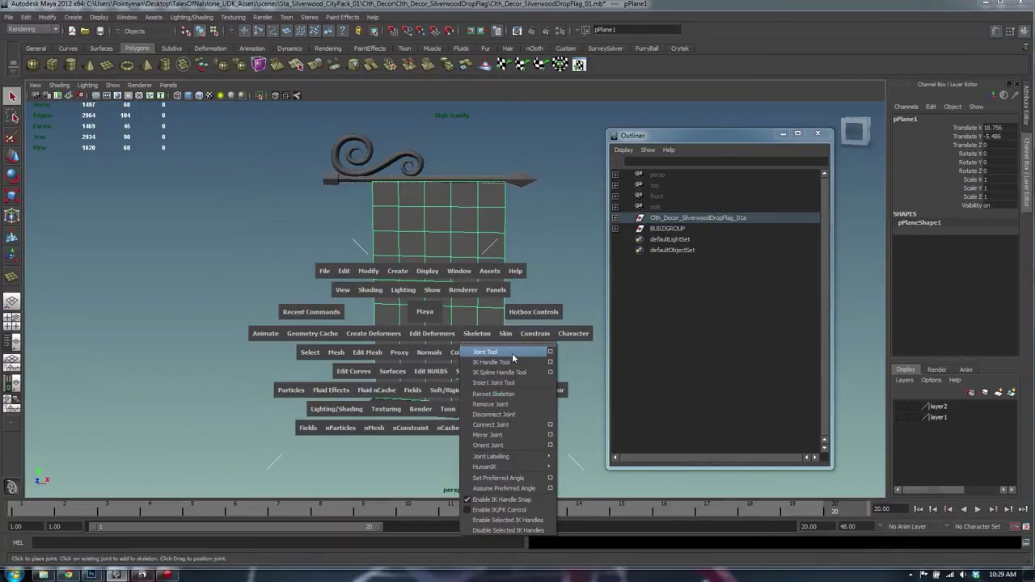
click(511, 354)
alt+middle_drag(432, 191, 431, 215)
key(4)
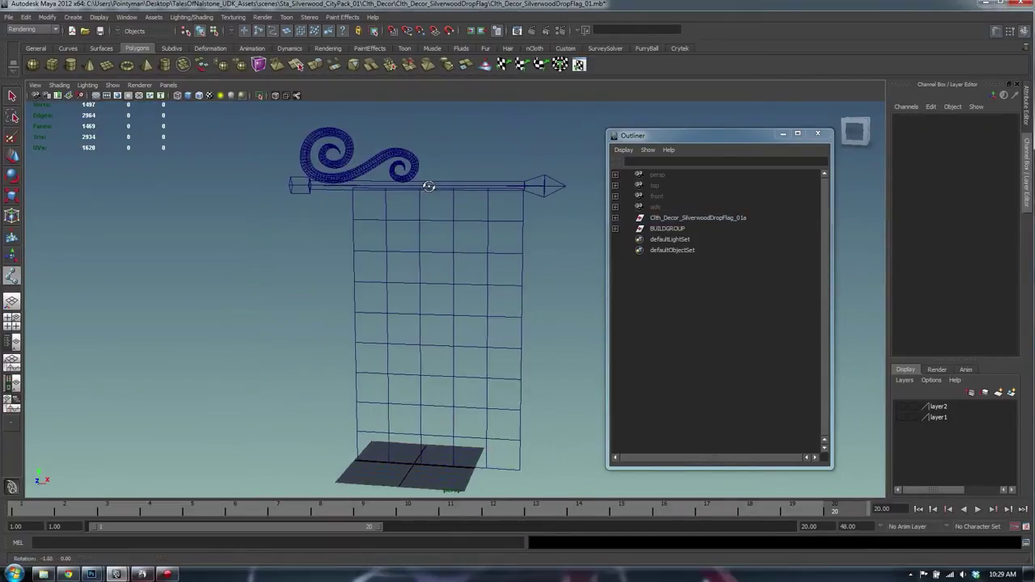
scroll(445, 175, up, 3)
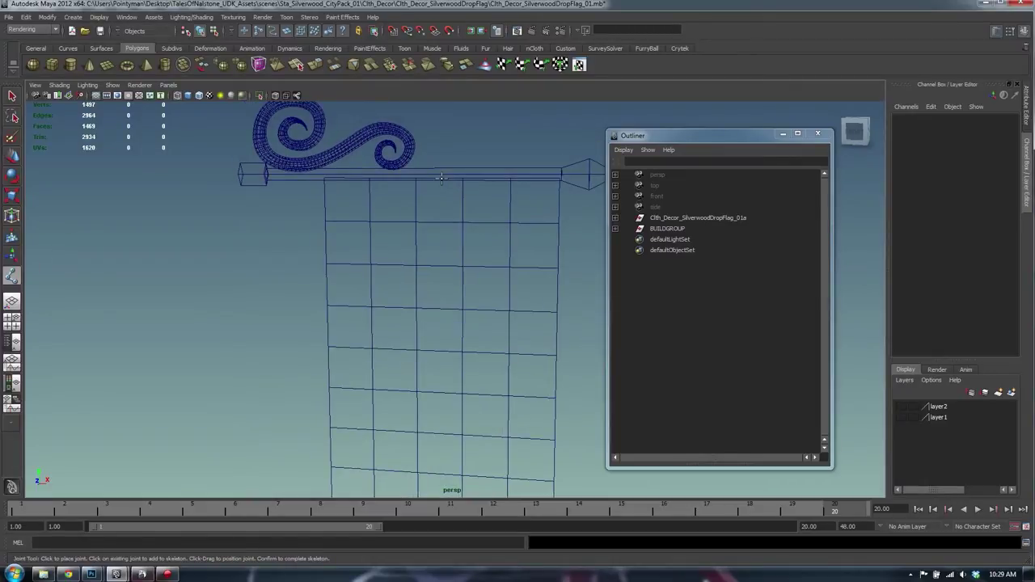
click(441, 177)
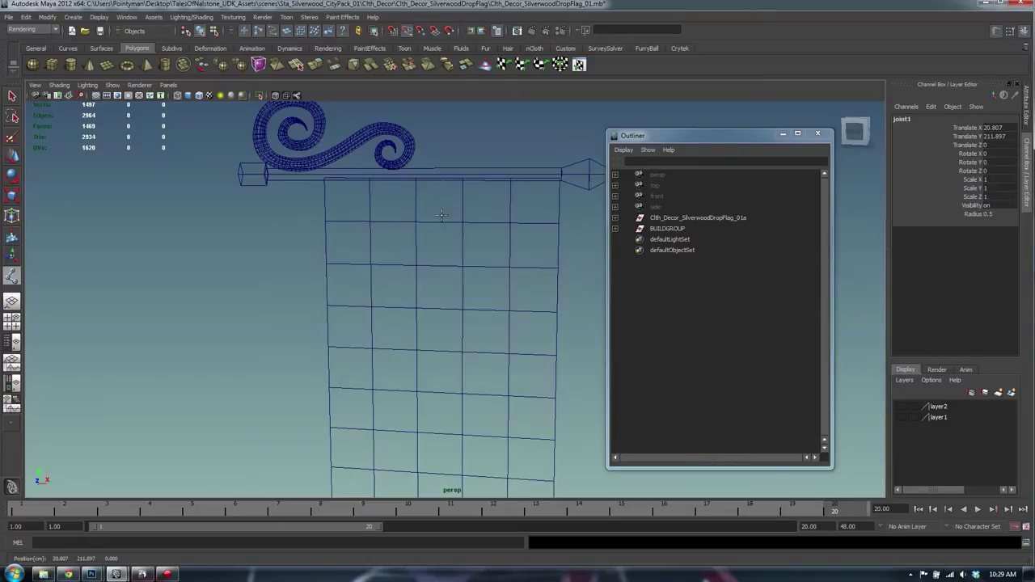
key(Return)
click(442, 222)
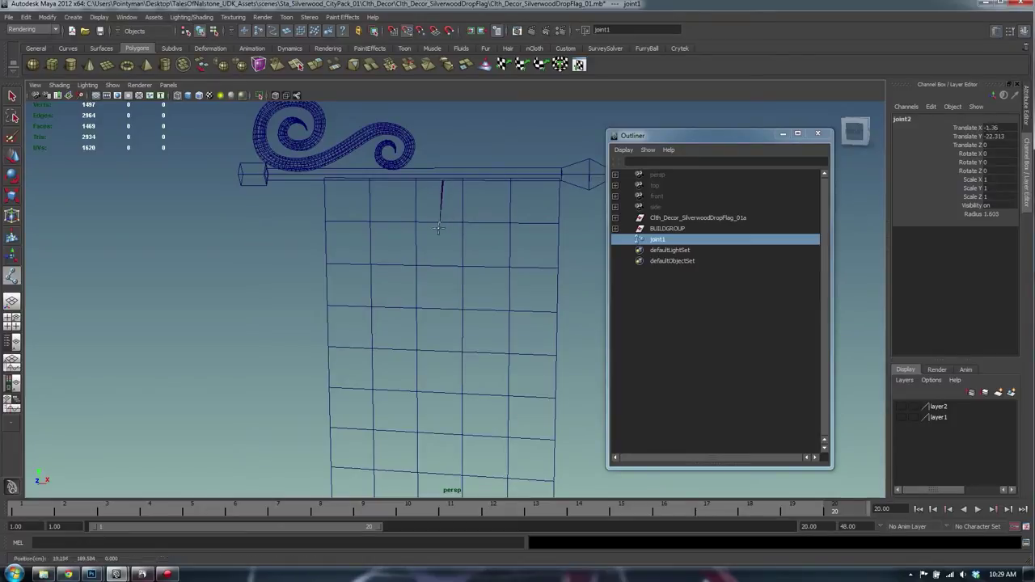
Step: Extend the joint chain with an end joint at the flag's lower edge
alt+middle_drag(488, 287, 507, 171)
alt+right_drag(508, 171, 405, 415)
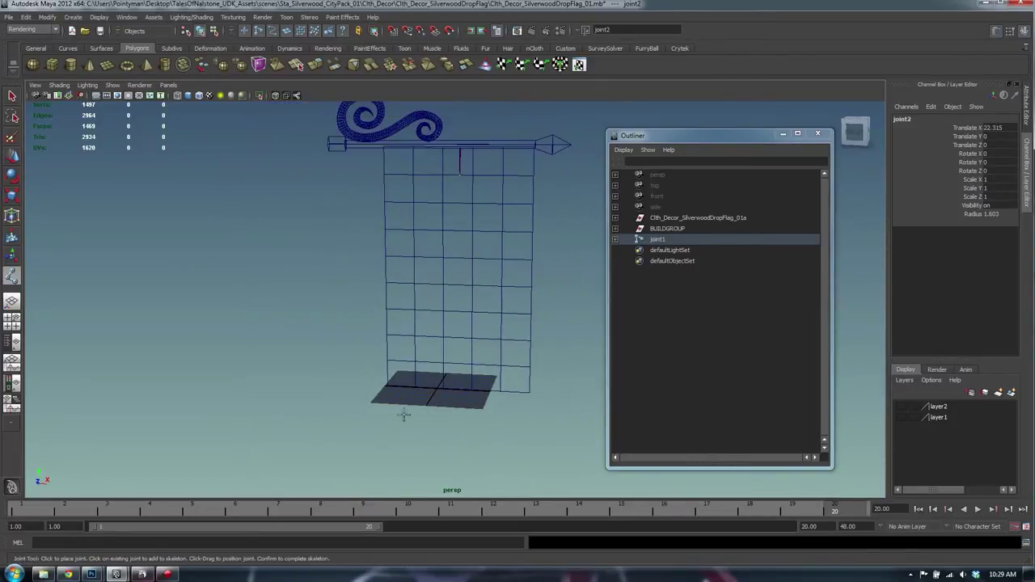
click(453, 393)
key(q)
Step: Set the radius of both the root joint and the second joint to 12
click(461, 168)
double_click(994, 214)
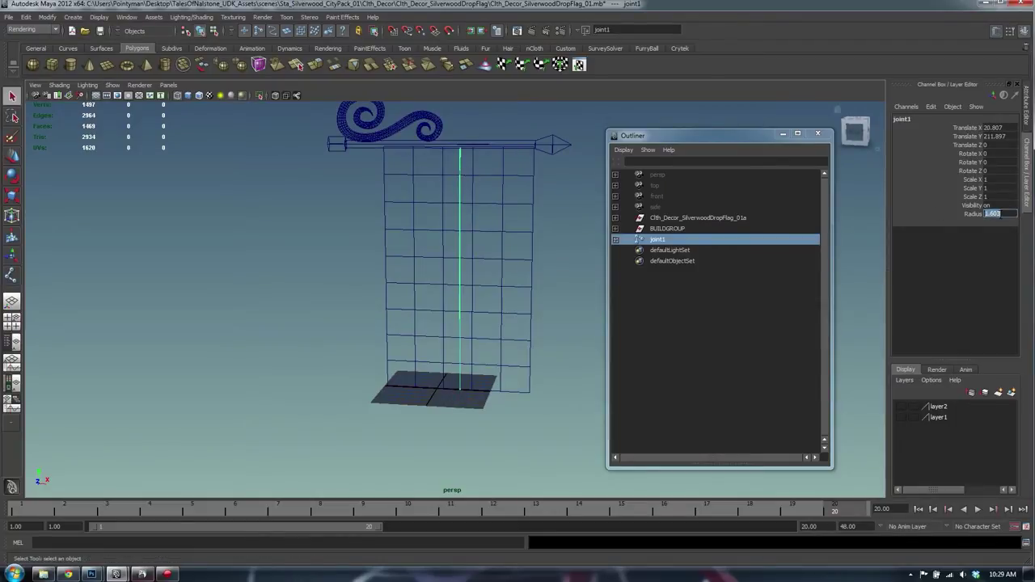
text(5)
key(Return)
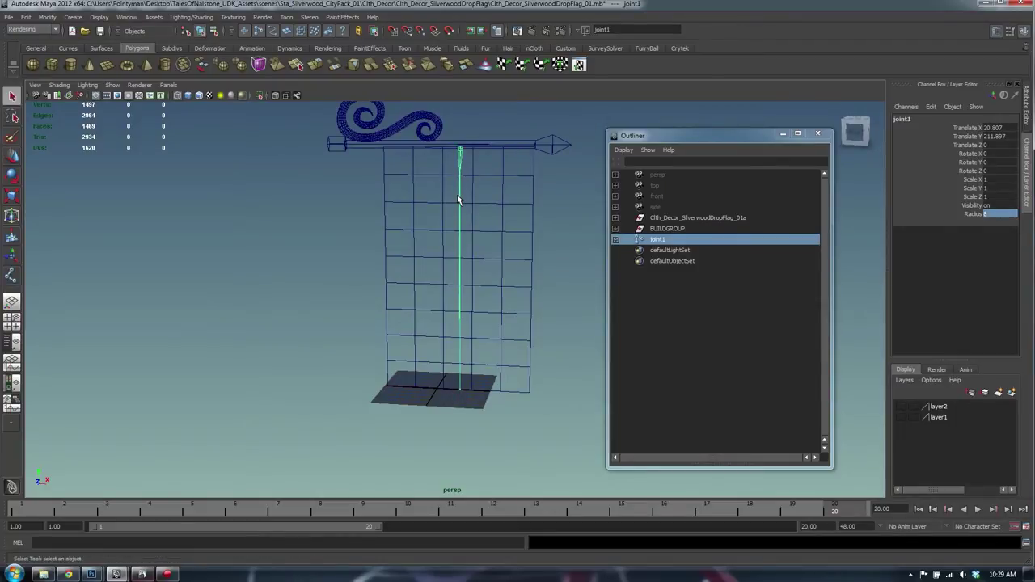
click(461, 192)
click(994, 216)
text(9)
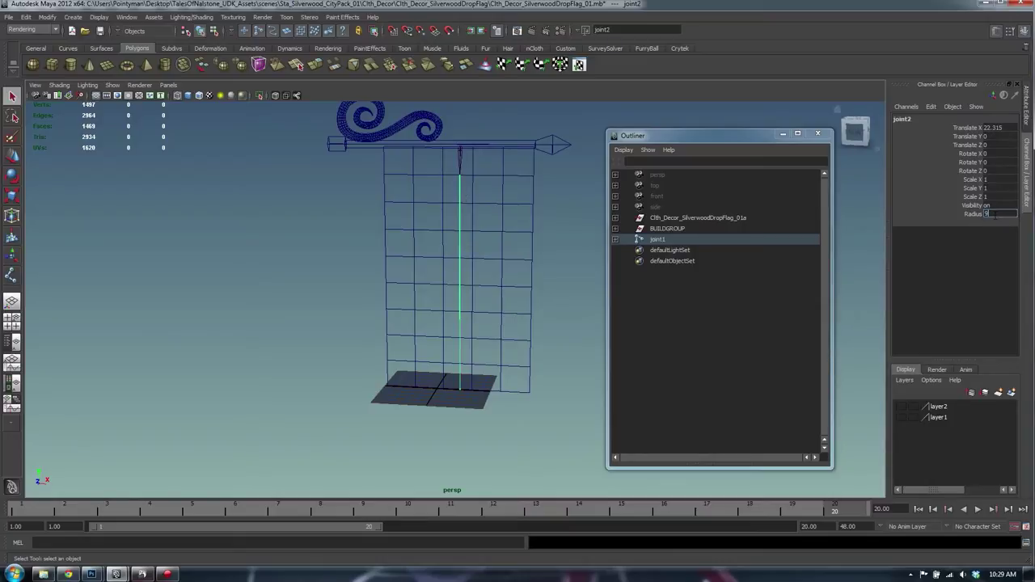
key(Return)
double_click(991, 213)
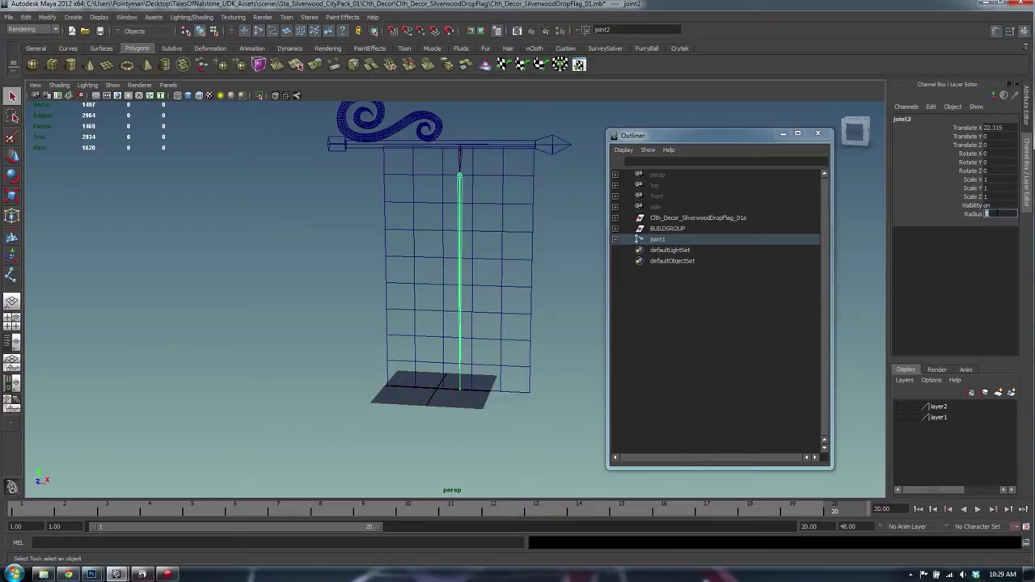
click(459, 154)
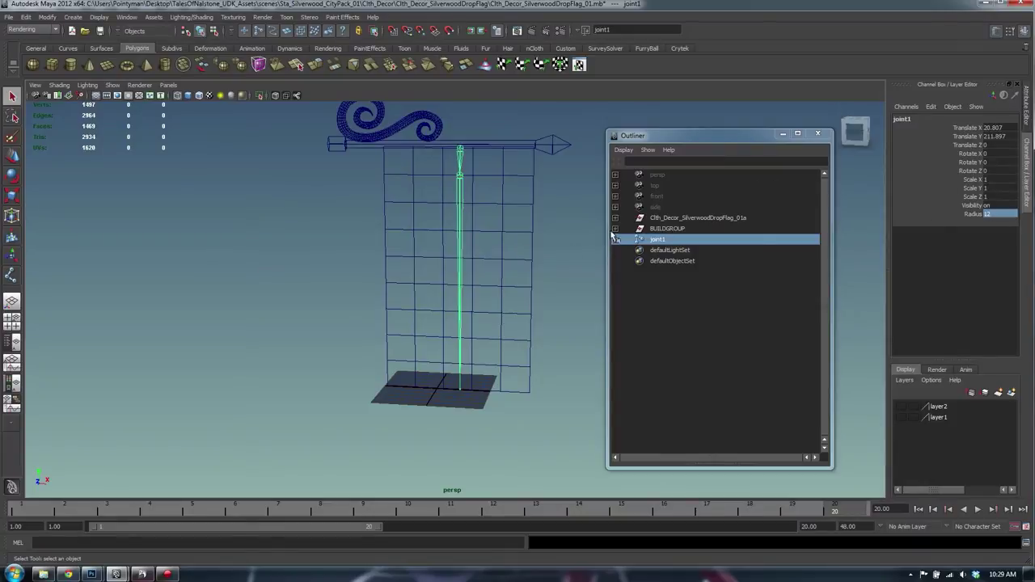
Step: Move the second joint up to the flag's top edge and raise the root joint to about Y 218.7 on the beam
click(485, 317)
click(460, 392)
key(f)
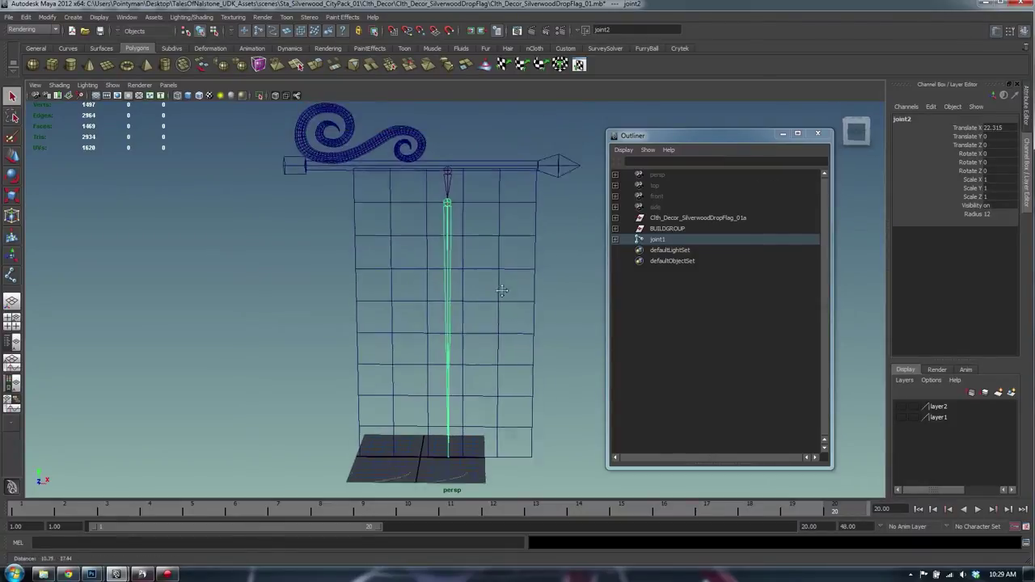
alt+drag(462, 180, 437, 104)
key(w)
alt+drag(431, 148, 450, 170)
alt+right_drag(457, 173, 542, 194)
alt+middle_drag(543, 194, 541, 222)
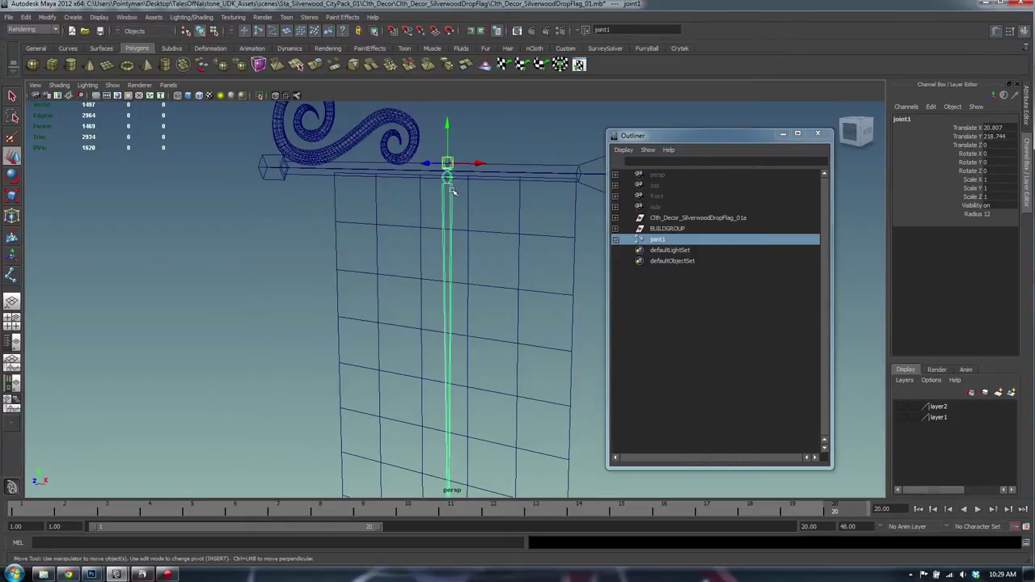
click(450, 190)
alt+drag(457, 195, 534, 220)
alt+right_drag(534, 219, 385, 267)
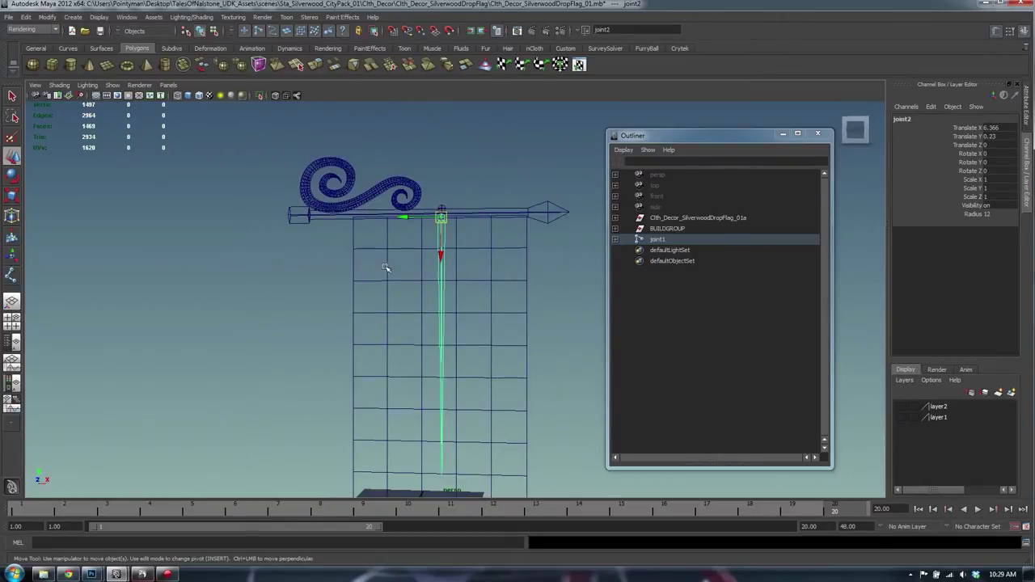
Step: Select the scroll and beam together to examine the hardware above the flag, and clear the selection
click(479, 171)
click(358, 192)
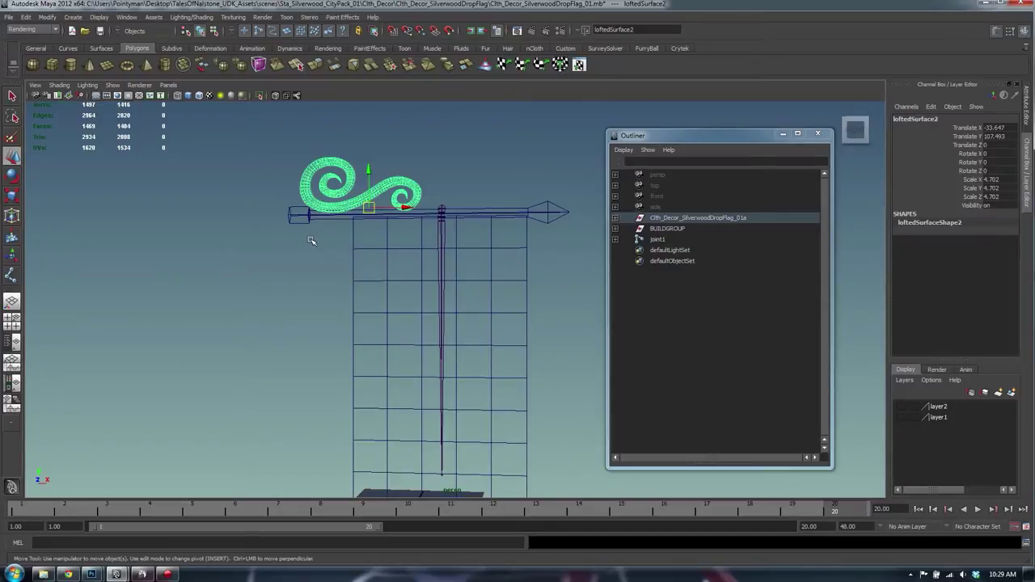
drag(325, 242, 325, 242)
alt+drag(392, 228, 352, 241)
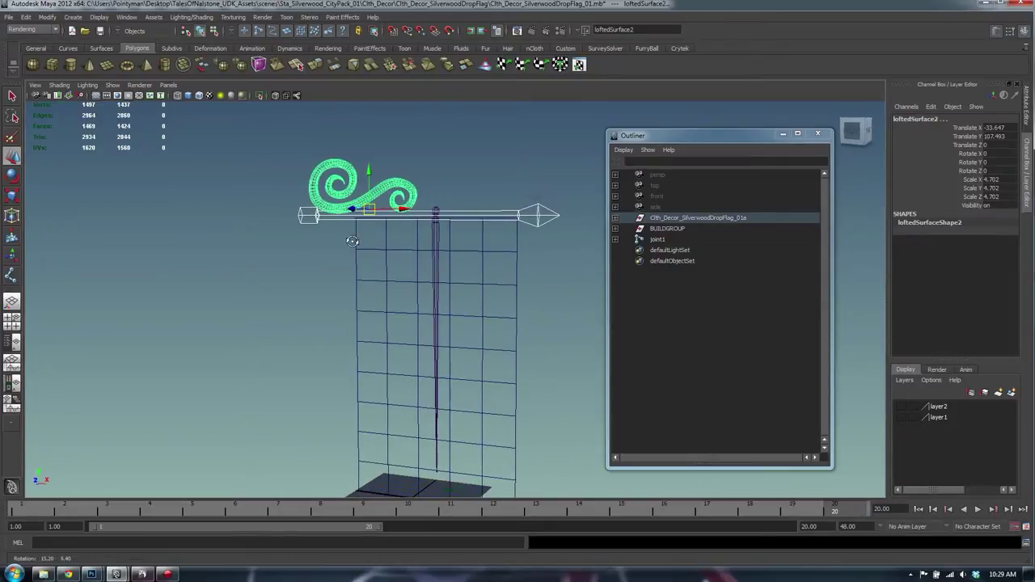
click(406, 268)
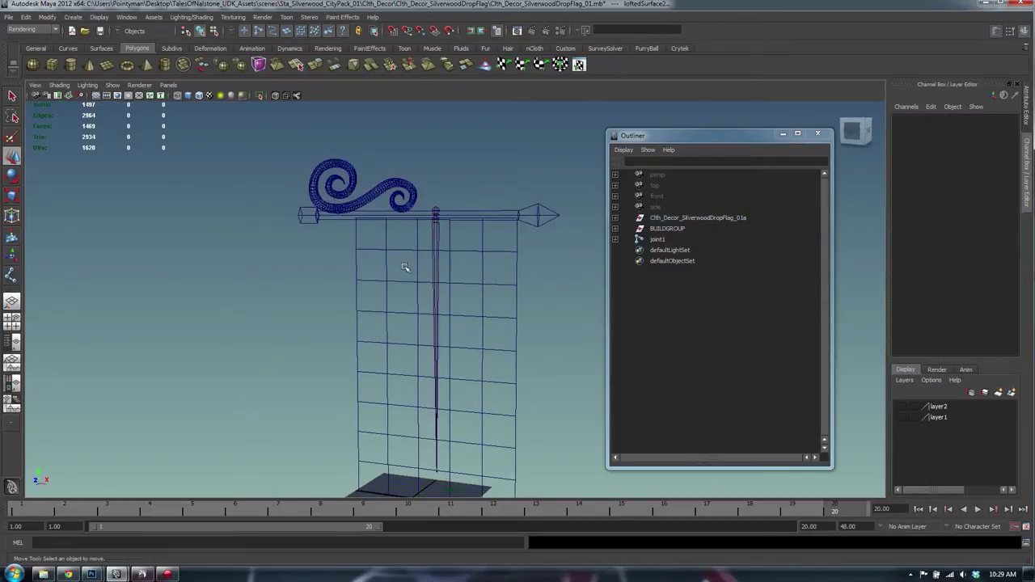
Step: Rename the second joint, which runs down the flag, ClothFlag
click(437, 229)
double_click(901, 120)
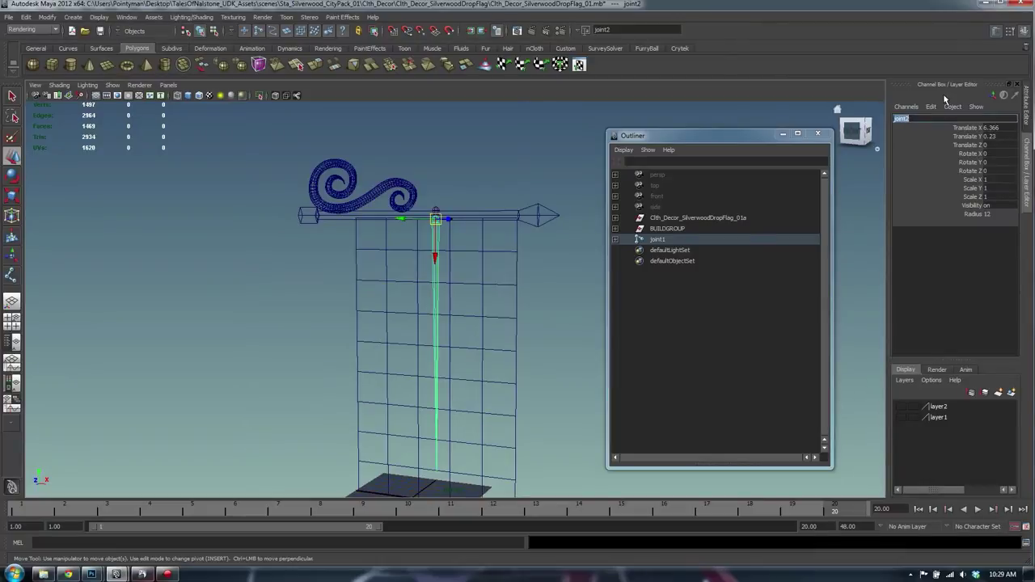
key(Return)
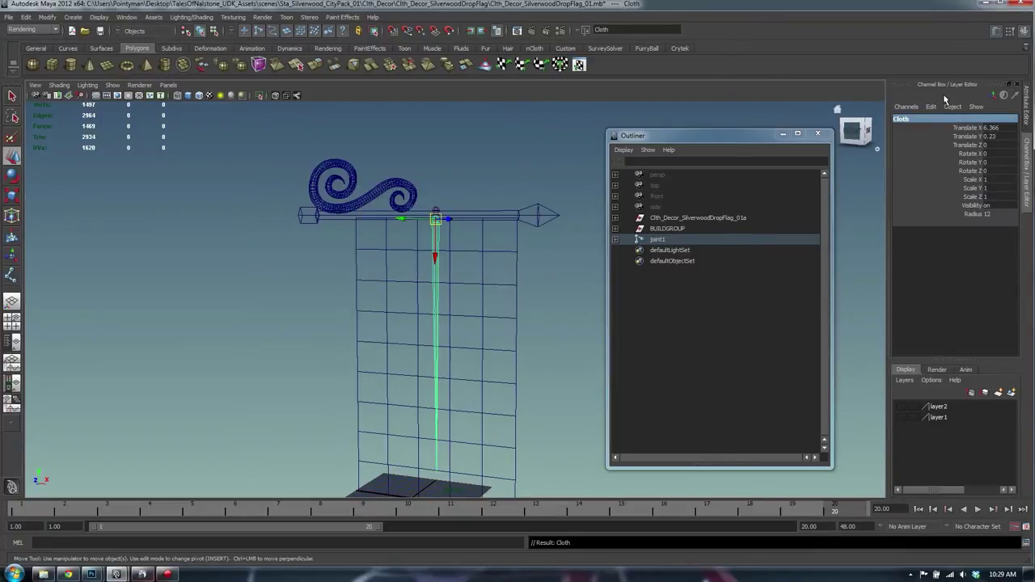
double_click(926, 121)
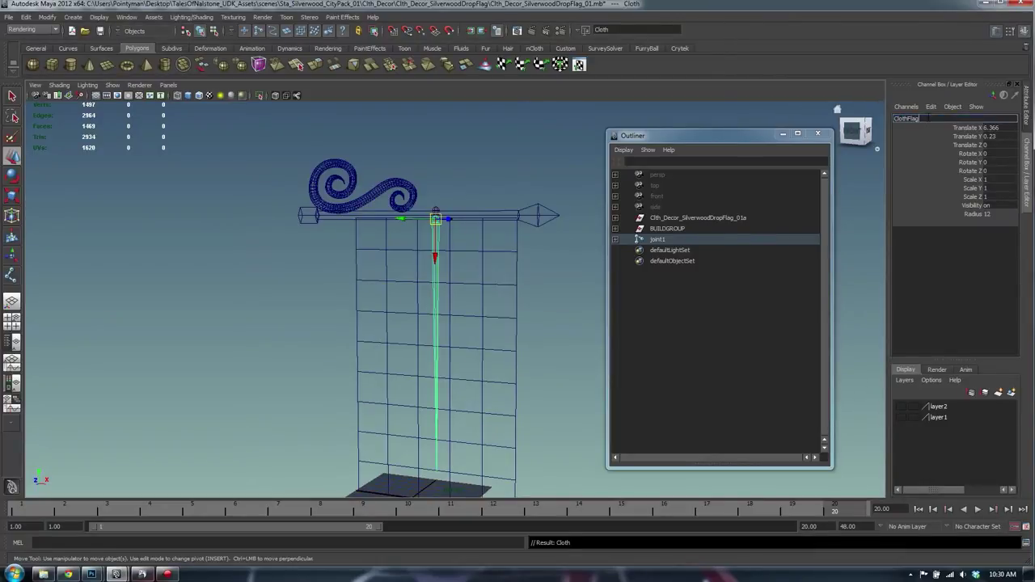
key(Return)
click(479, 154)
click(437, 230)
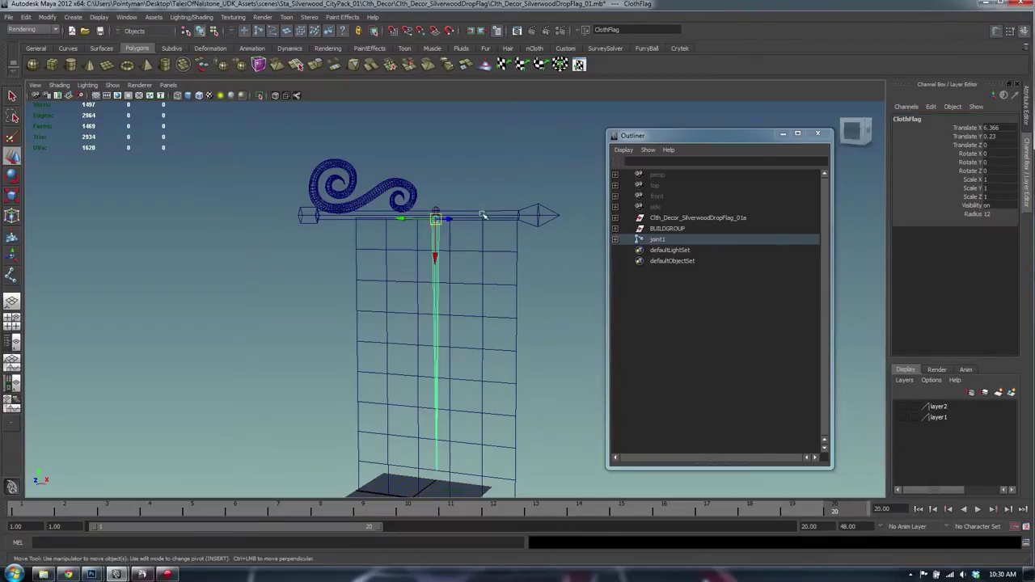
Step: Look up the polyReduce node and the Mesh > Reduce page in the Maya help, and return to Maya
click(68, 575)
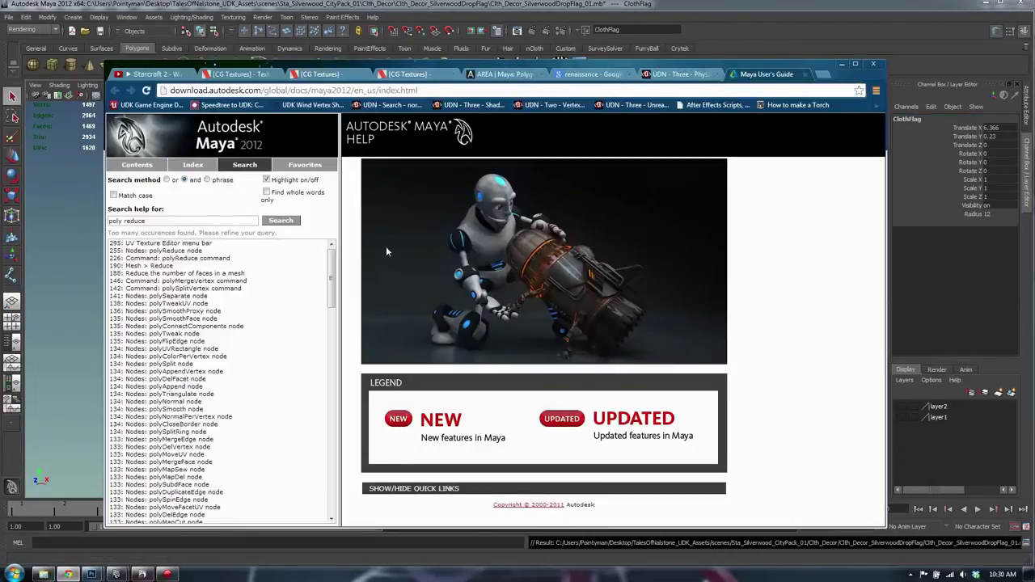
click(180, 253)
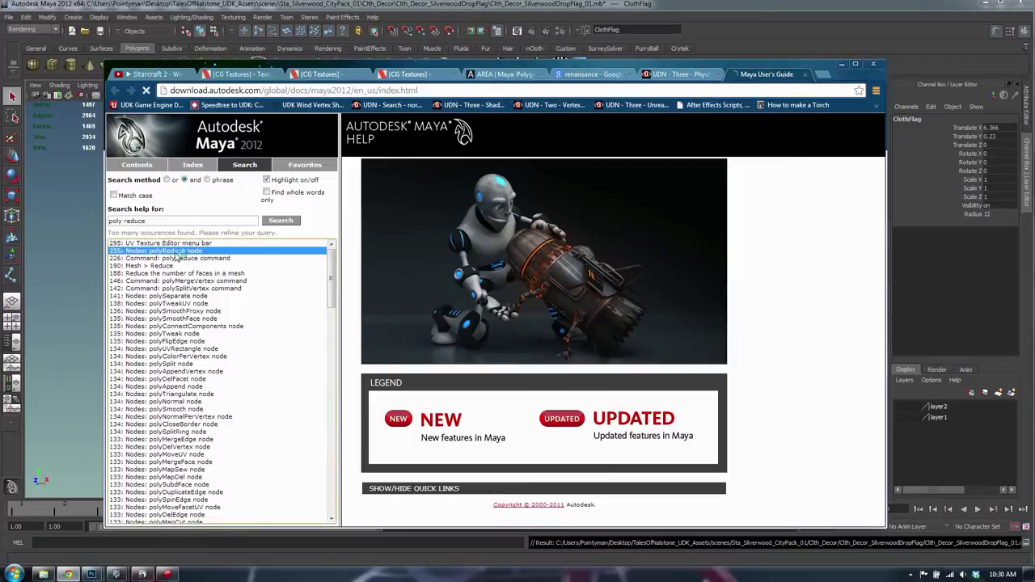
click(150, 266)
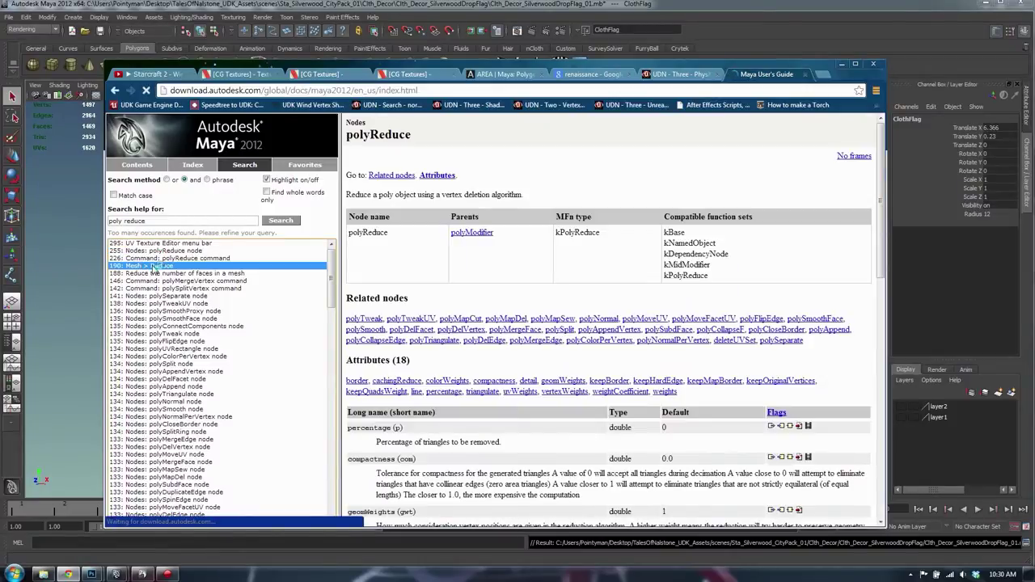
click(73, 281)
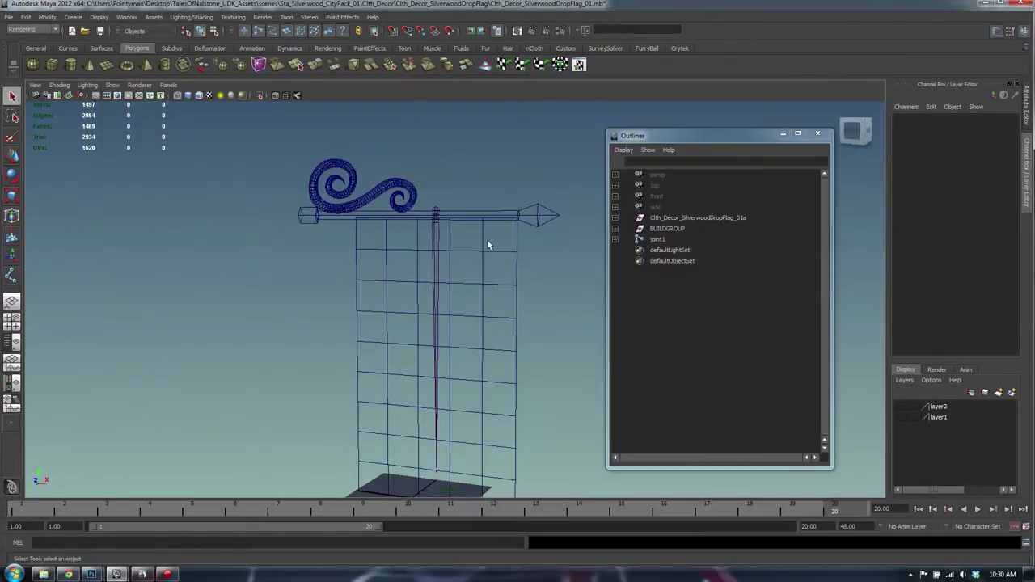
Step: Select the scroll, open the Reduce options for it, and place the options window clear of the scroll
click(384, 182)
key(space)
click(300, 225)
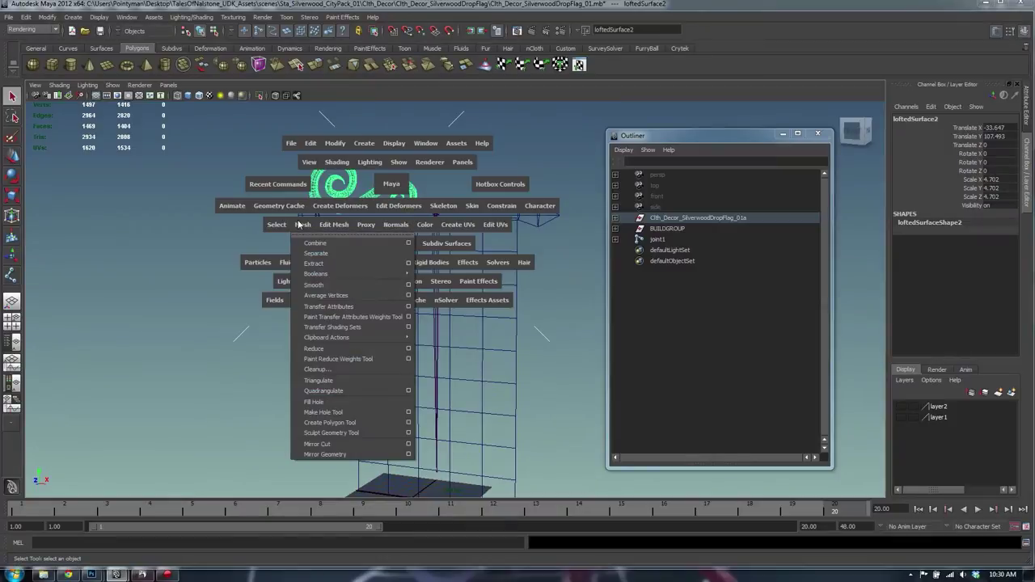
click(408, 348)
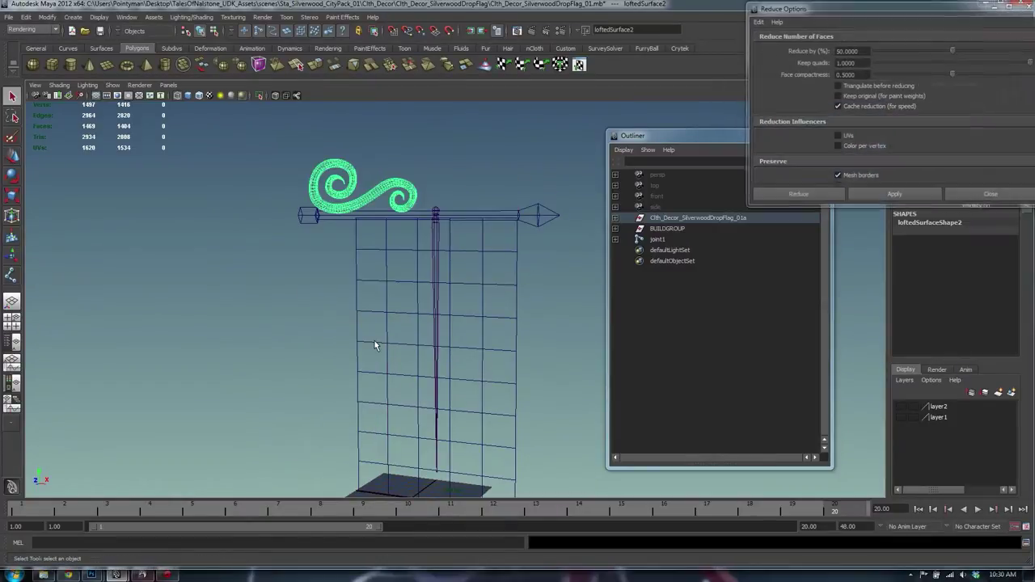
drag(896, 10, 776, 65)
scroll(336, 230, up, 3)
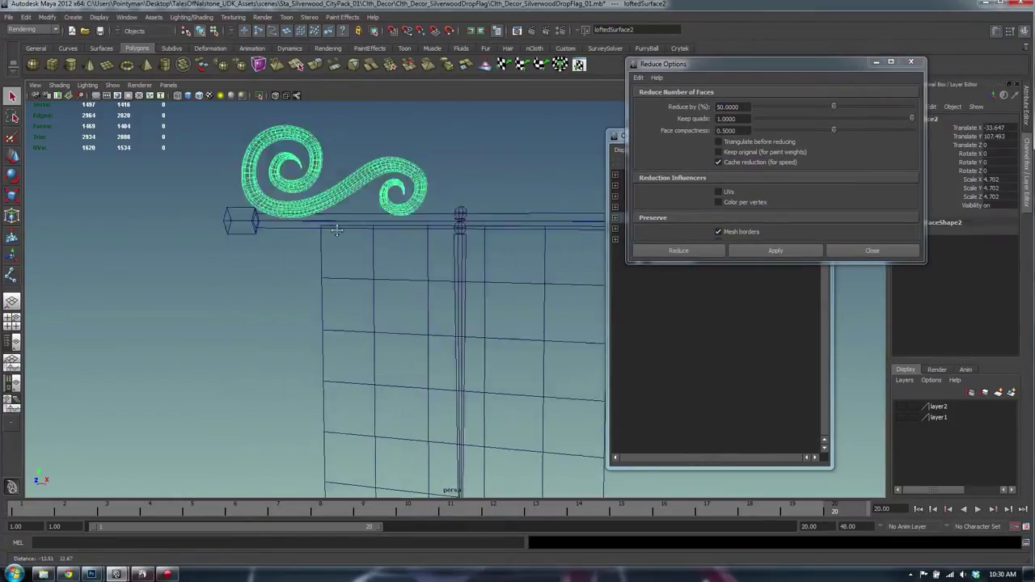
alt+middle_drag(337, 231, 377, 335)
scroll(377, 335, up, 3)
Step: Try reducing the scroll's faces by 25 percent, examine the shaded mesh, and undo the reduction
double_click(732, 107)
text(2)
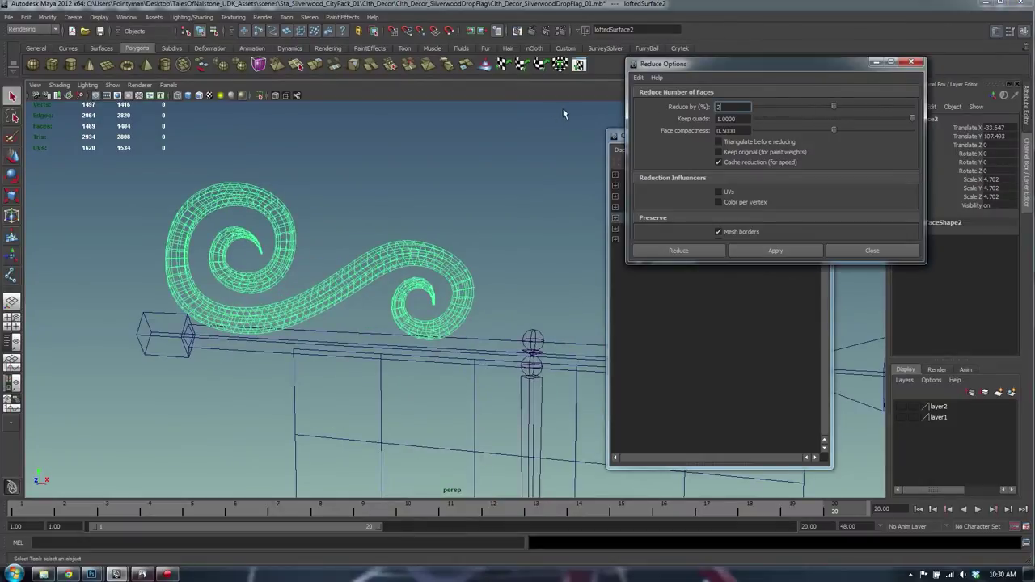
key(Tab)
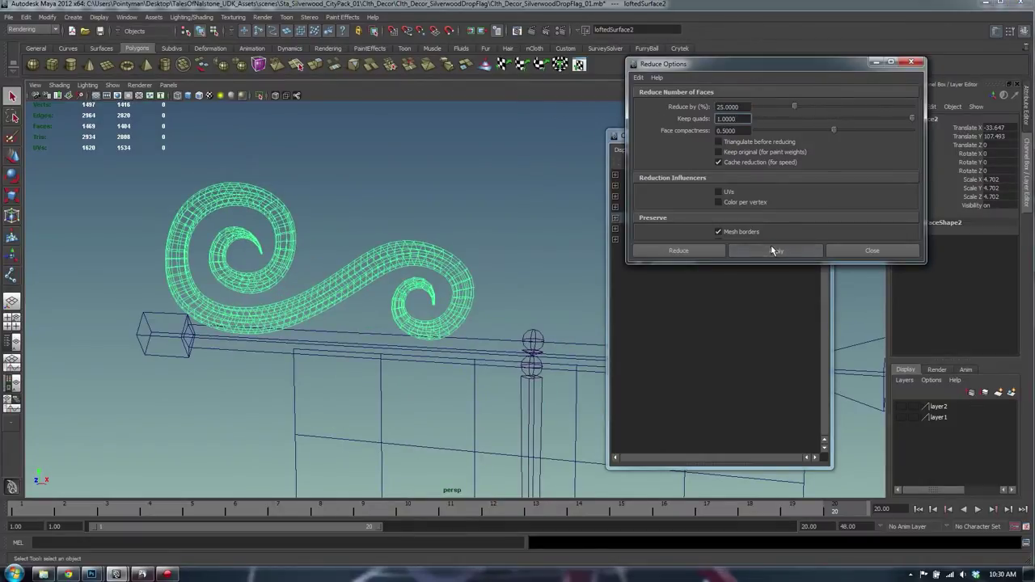
click(772, 250)
alt+drag(240, 250, 361, 253)
key(5)
mouse_move(443, 258)
alt+mouse_down()
mouse_move(370, 268)
mouse_move(277, 168)
alt+mouse_up()
key(ctrl+z)
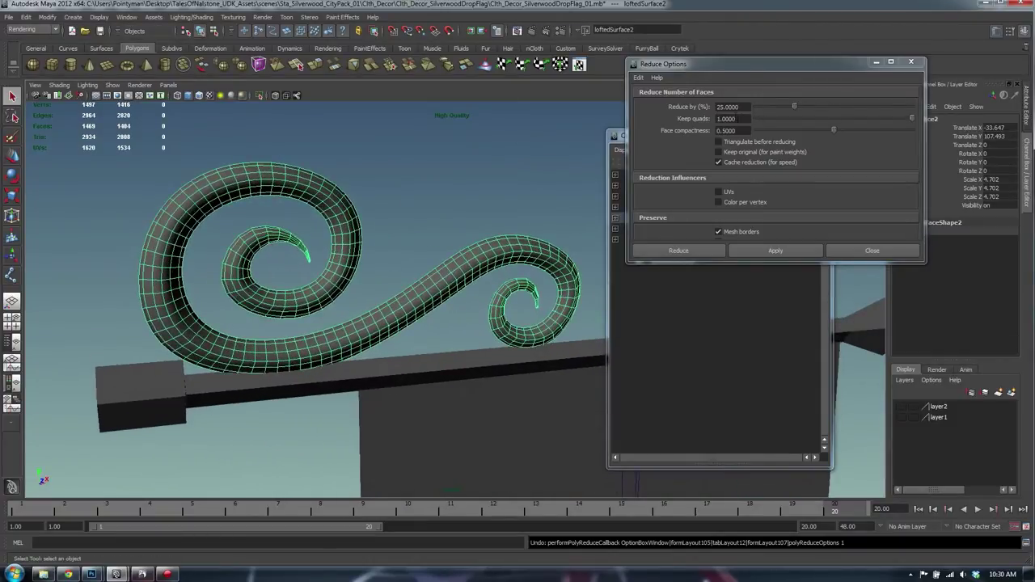
Step: Reduce the scroll's faces by 10 percent with a face compactness of 0.5
drag(792, 106, 766, 106)
text(1)
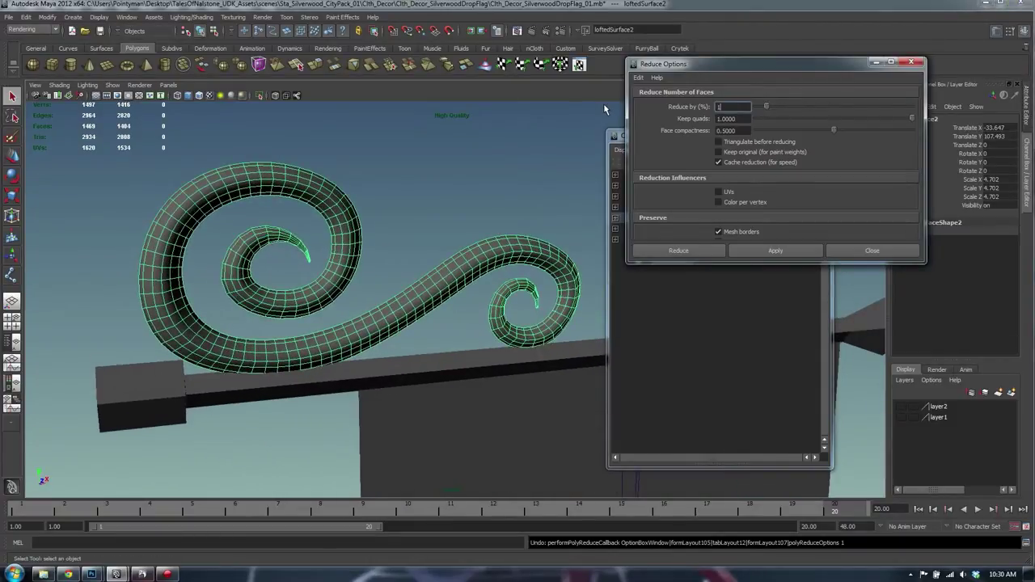
text(0)
key(Return)
click(755, 249)
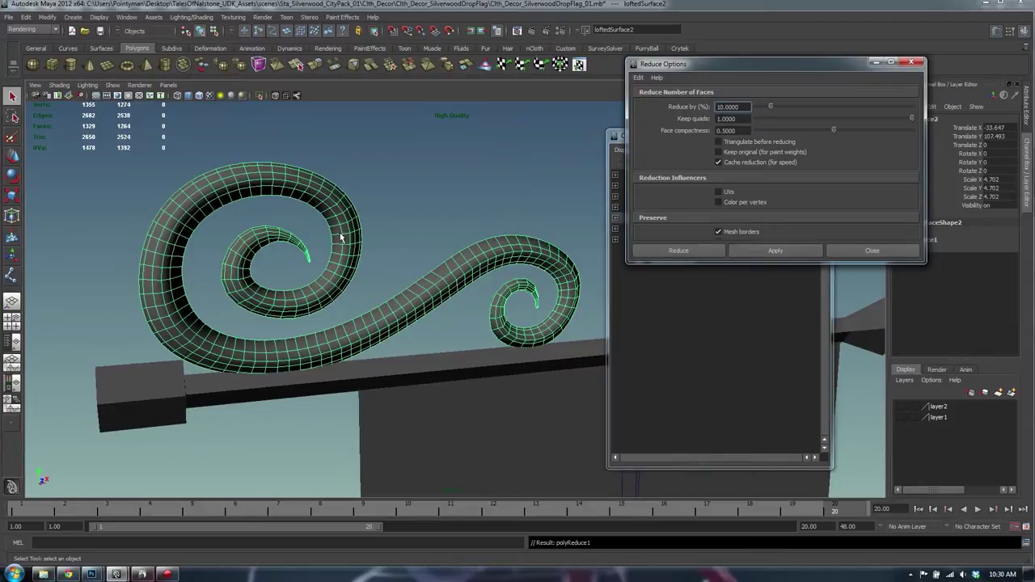
alt+drag(340, 237, 522, 176)
key(ctrl+z)
click(770, 250)
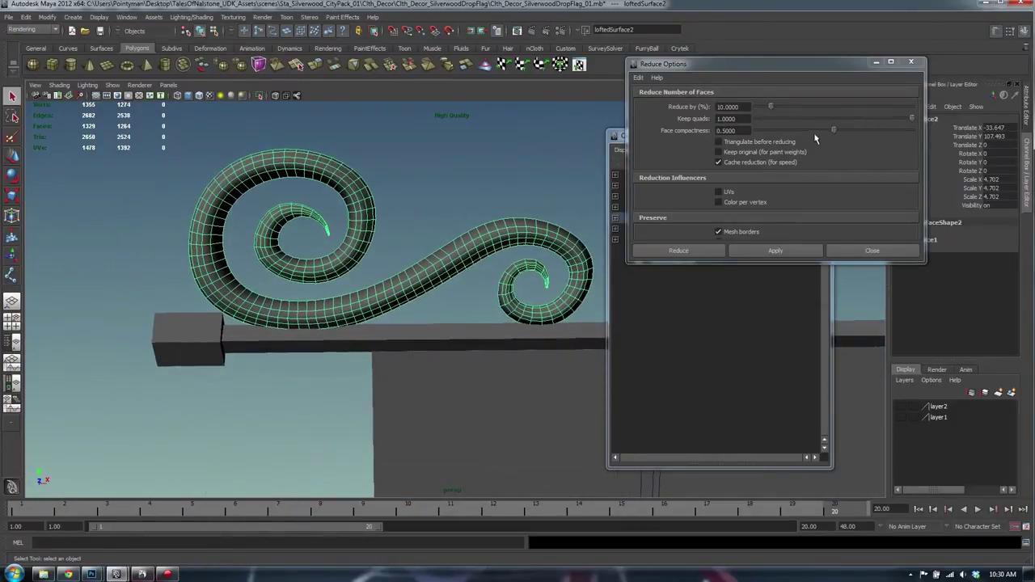
Step: Try a further 10 percent reduction of the scroll with face compactness at 1.0, and undo it
drag(833, 130, 889, 131)
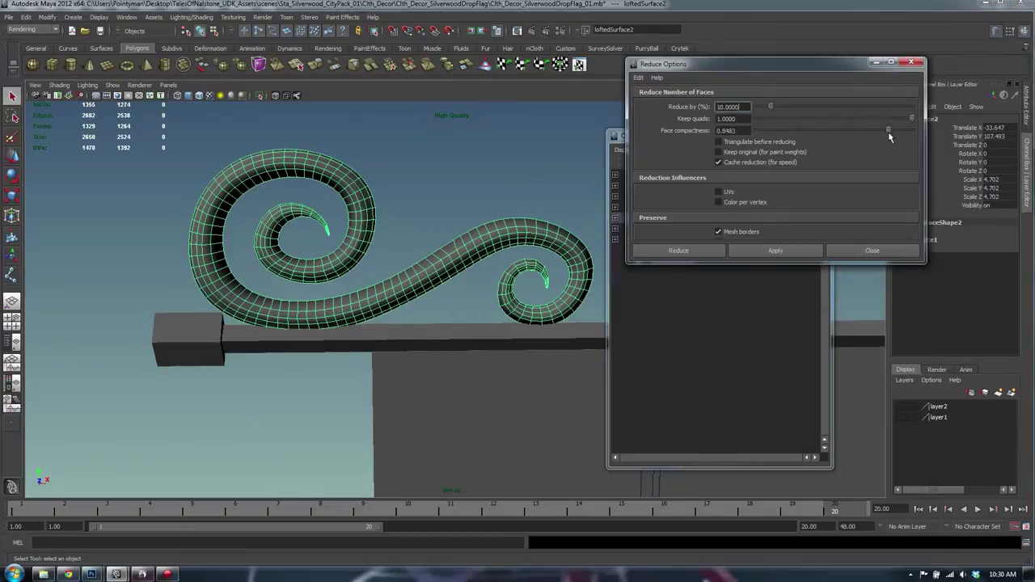
click(767, 251)
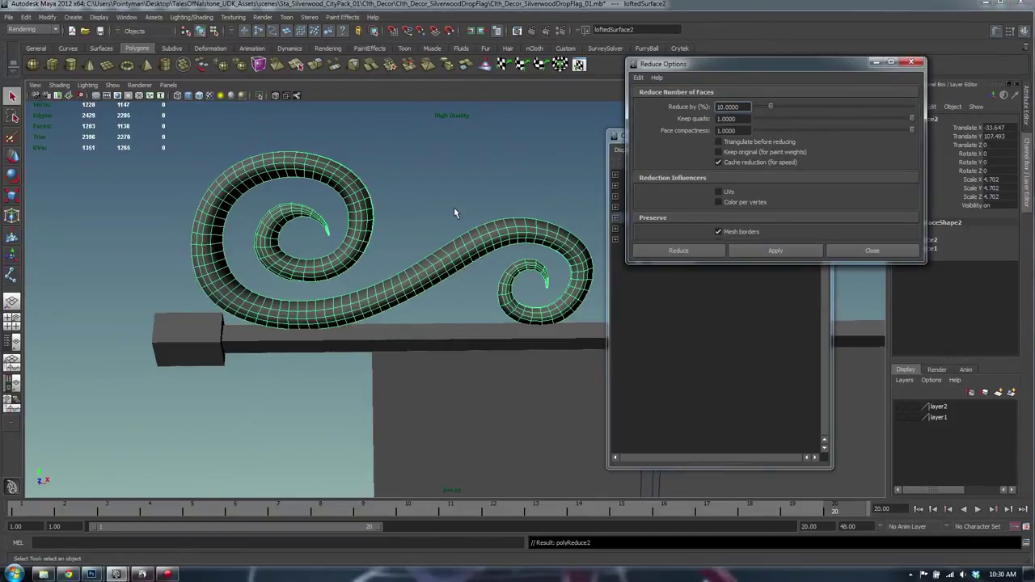
alt+drag(454, 208, 417, 214)
key(ctrl+z)
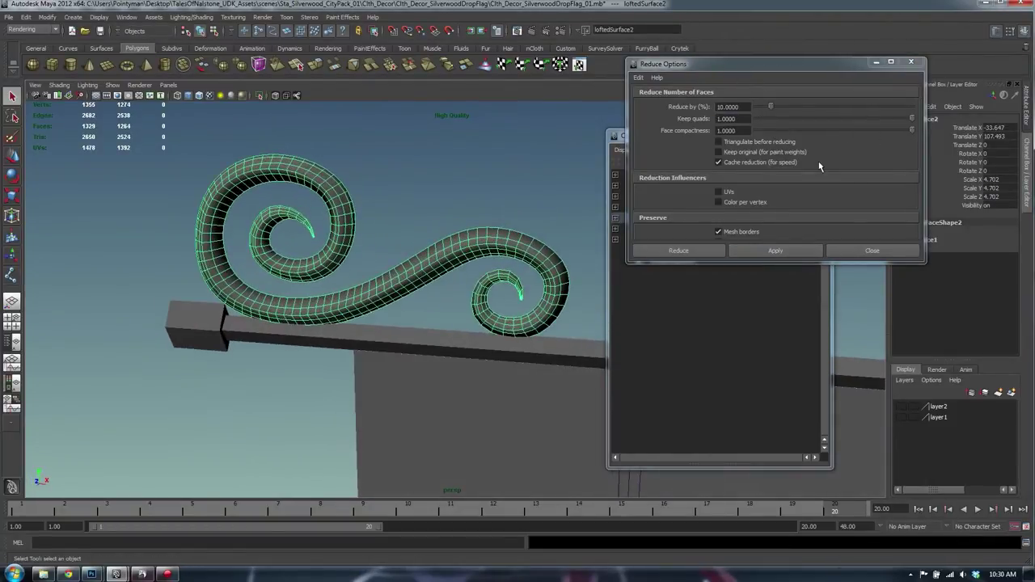
Step: Reset the Reduce settings to defaults, try a 50 percent reduction on the scroll, and undo it
click(638, 76)
click(657, 98)
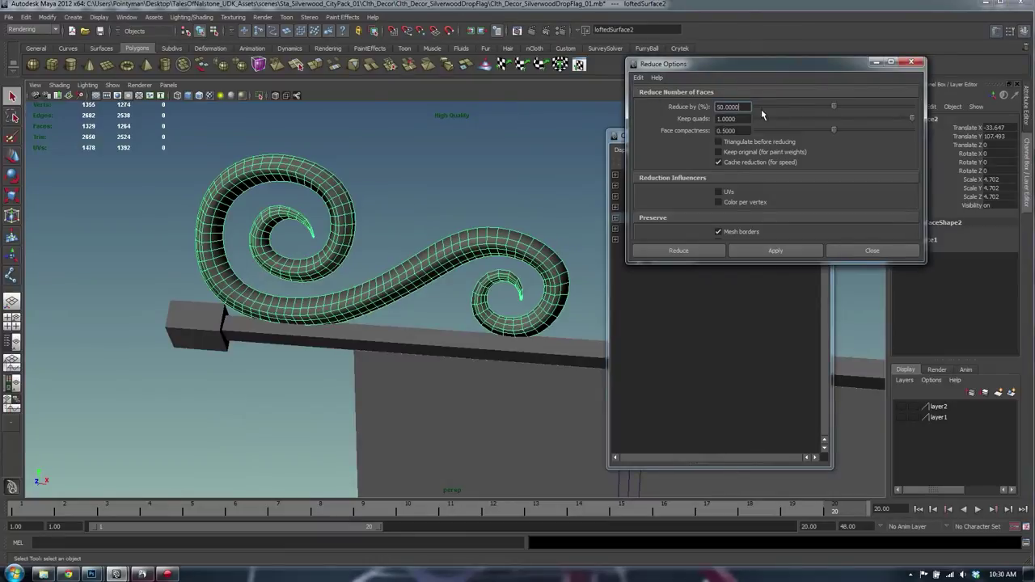
click(769, 250)
alt+drag(384, 196, 441, 186)
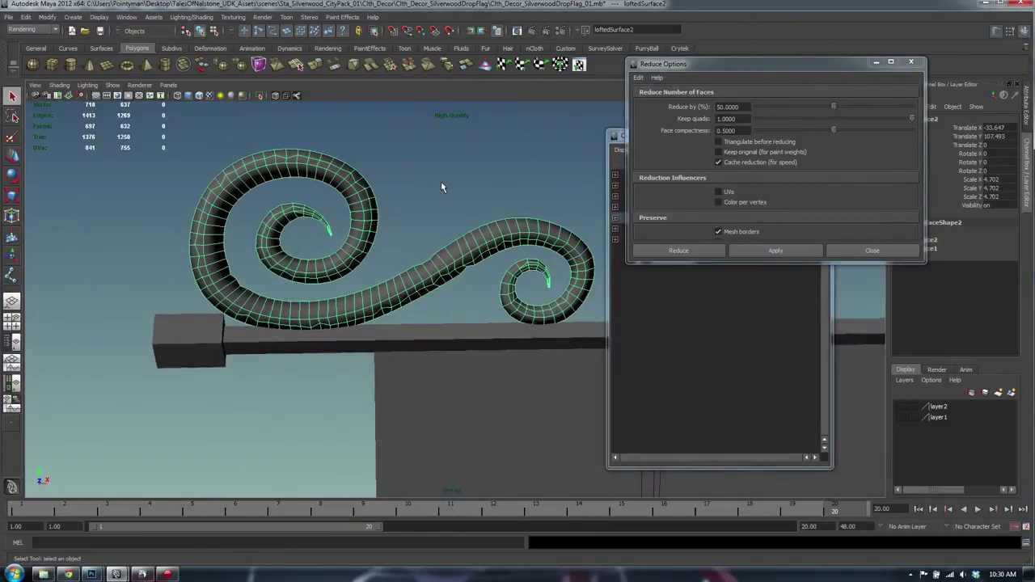
key(ctrl+z)
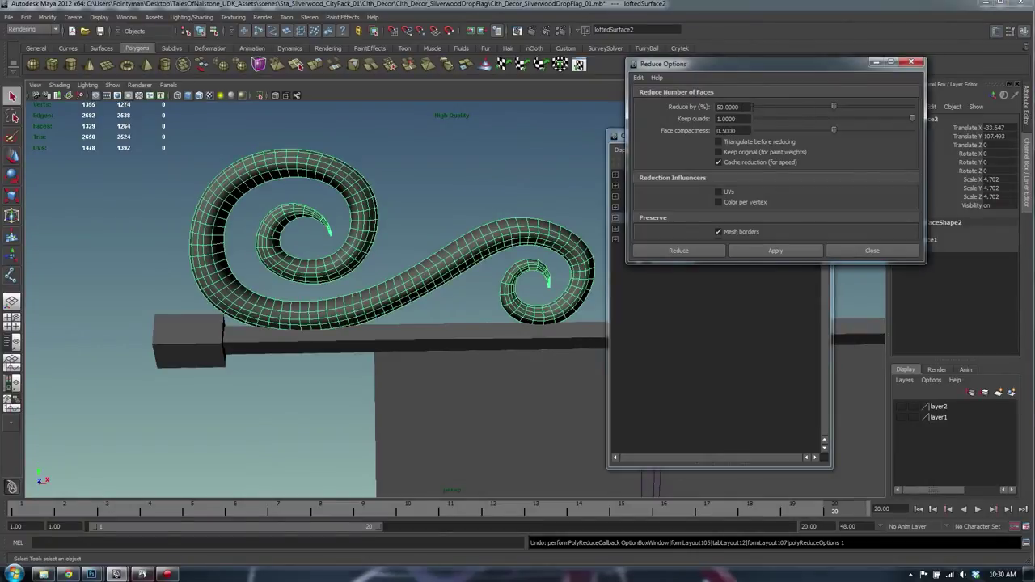
Step: Try reducing the scroll's faces by 40 percent, and undo the reduction
click(728, 106)
text(40)
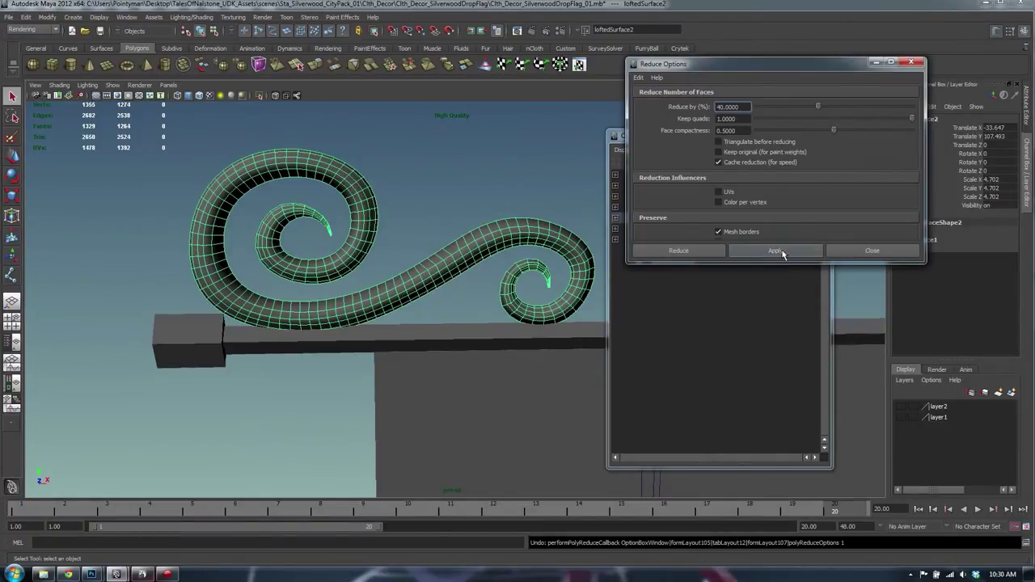
click(777, 252)
alt+drag(451, 187, 323, 165)
key(ctrl+z)
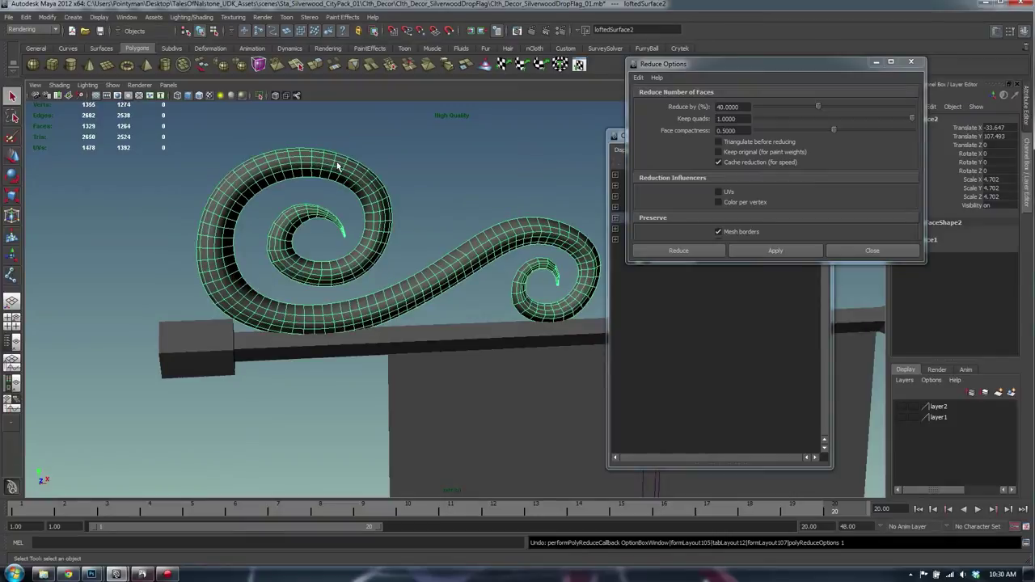
Step: Try the 40 percent reduction with mesh borders, UV borders, hard edges and vertex positions all preserved, and undo it
click(658, 197)
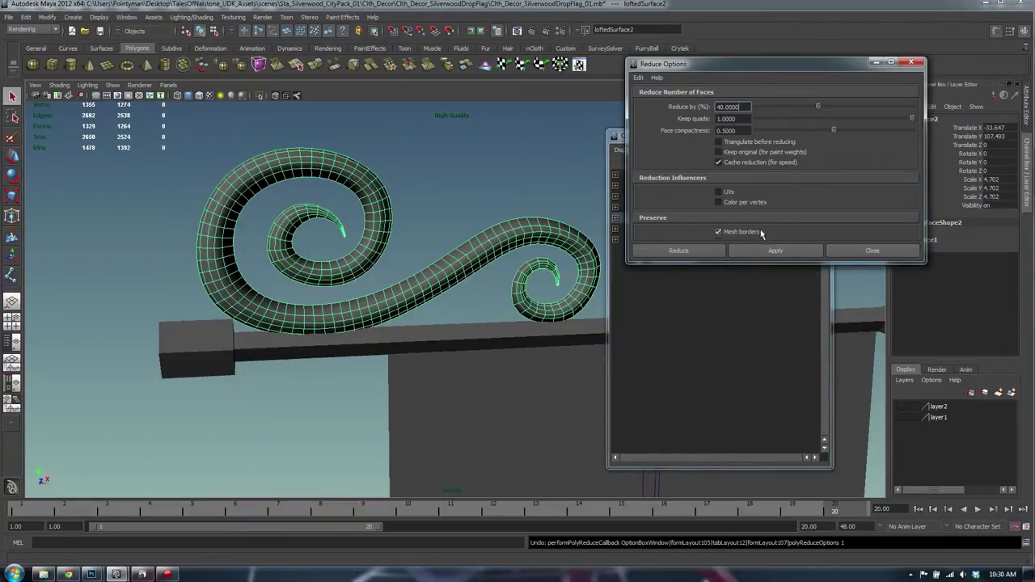
drag(924, 262, 921, 356)
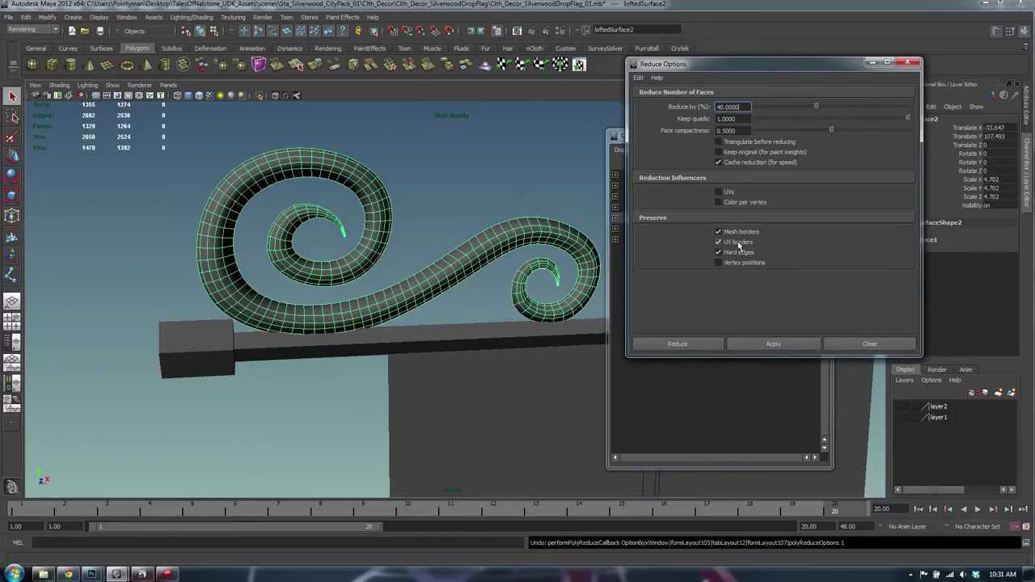
click(771, 347)
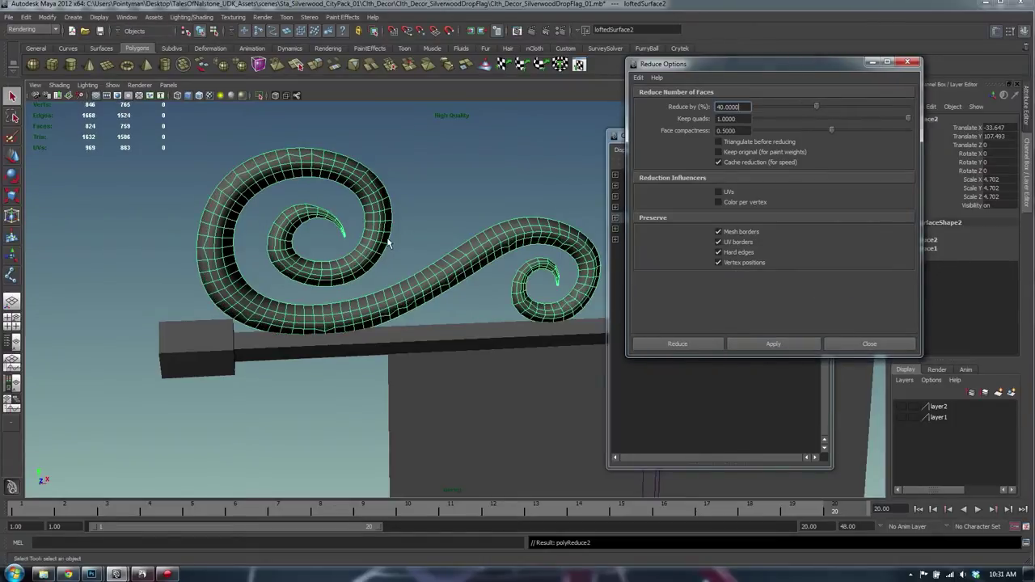
alt+drag(389, 240, 485, 272)
key(ctrl+z)
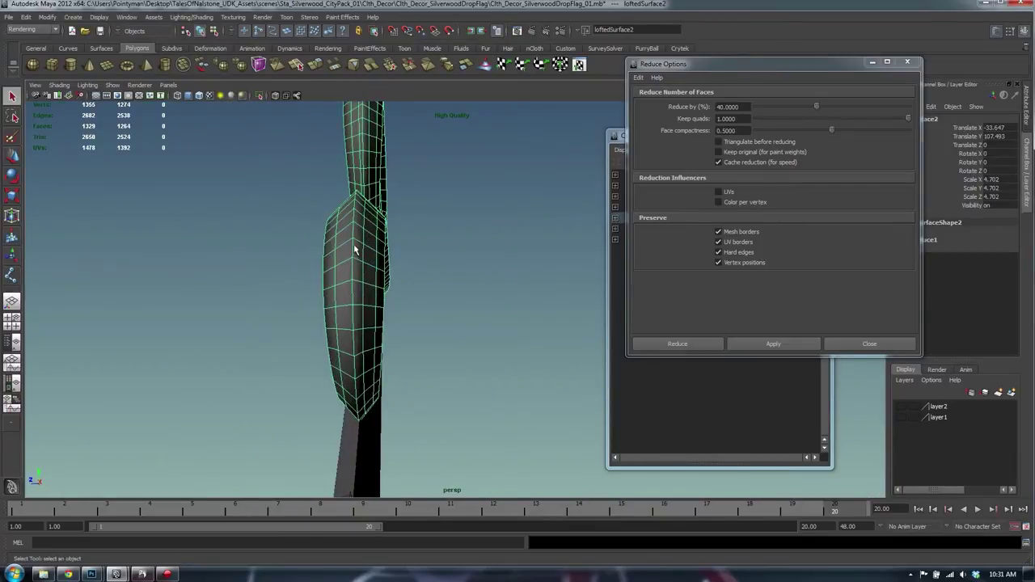
Step: Switch the scroll to edge selection and delete lengthwise edge loops along one side of its profile
right_drag(354, 247, 356, 215)
alt+drag(361, 250, 370, 277)
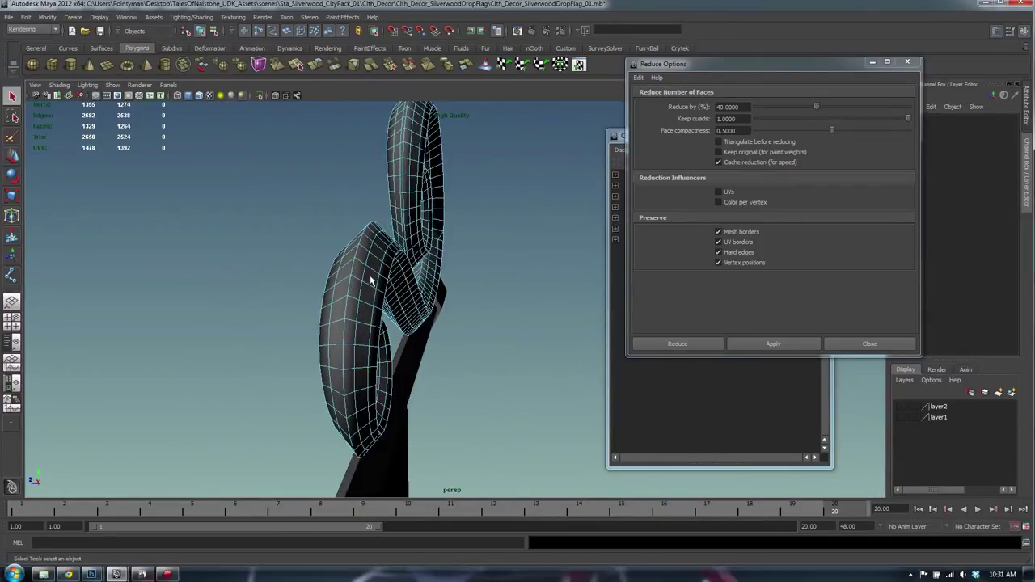
double_click(361, 279)
click(370, 299)
click(378, 287)
double_click(378, 285)
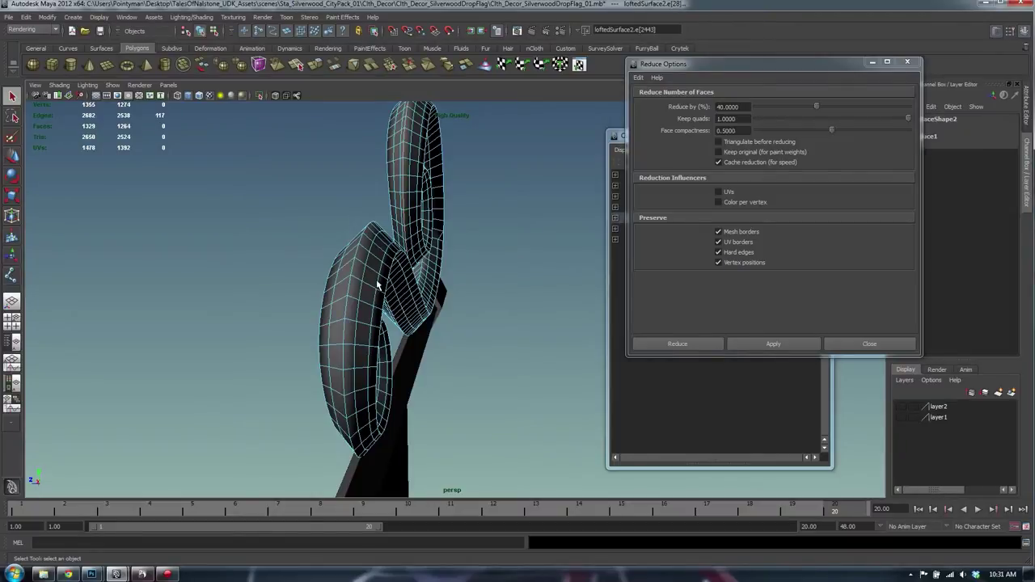
alt+drag(378, 285, 462, 267)
key(w)
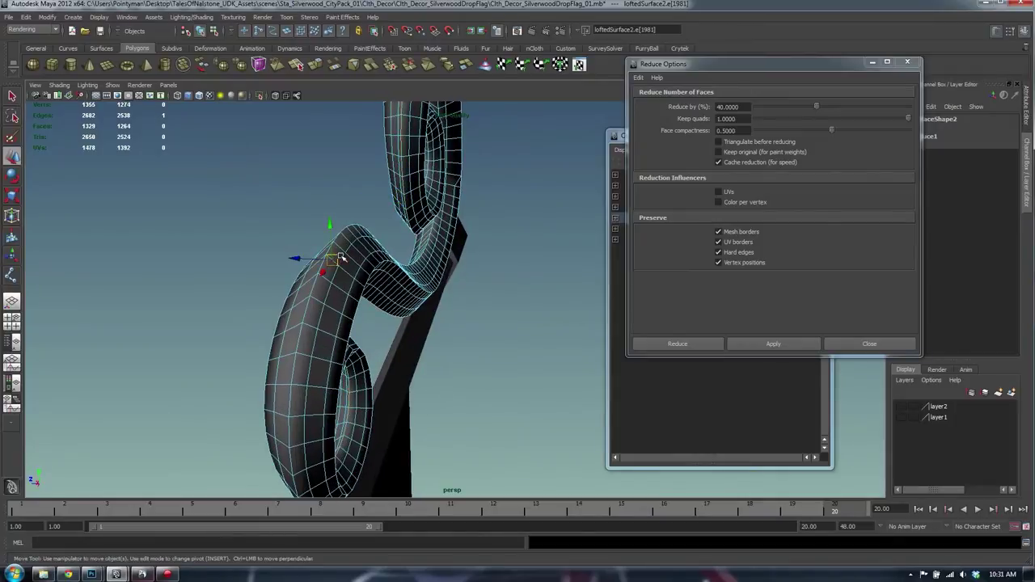
alt+drag(337, 259, 364, 243)
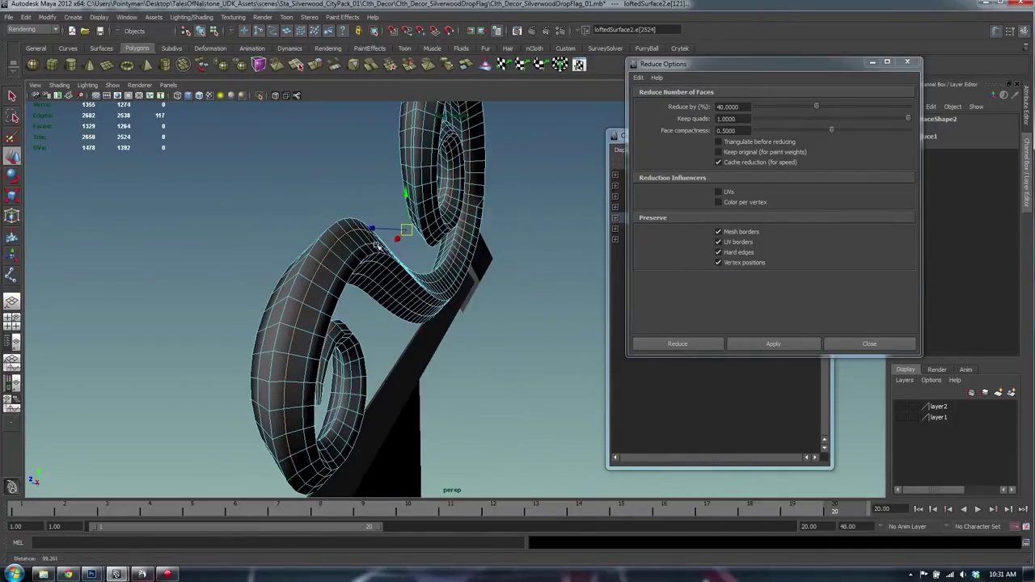
shift+double_click(366, 245)
key(Delete)
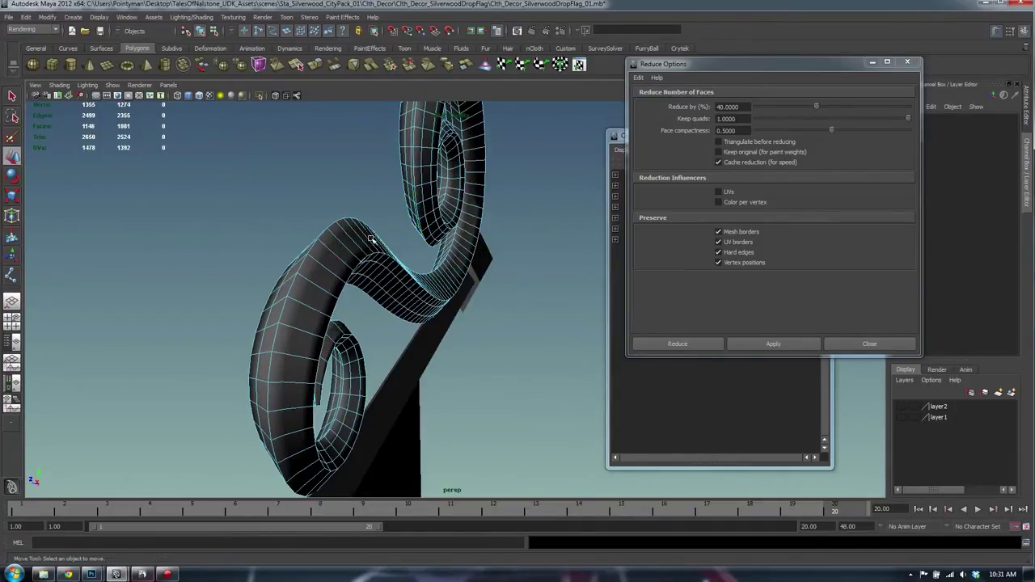
Step: Delete a lengthwise edge loop on the opposite side of the scroll
alt+drag(364, 275, 389, 274)
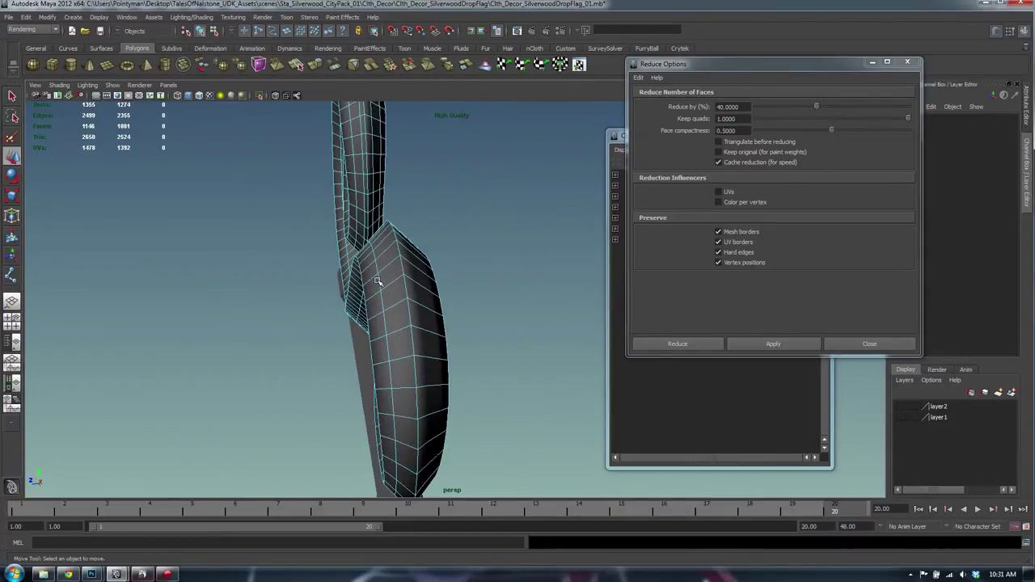
click(377, 281)
double_click(385, 322)
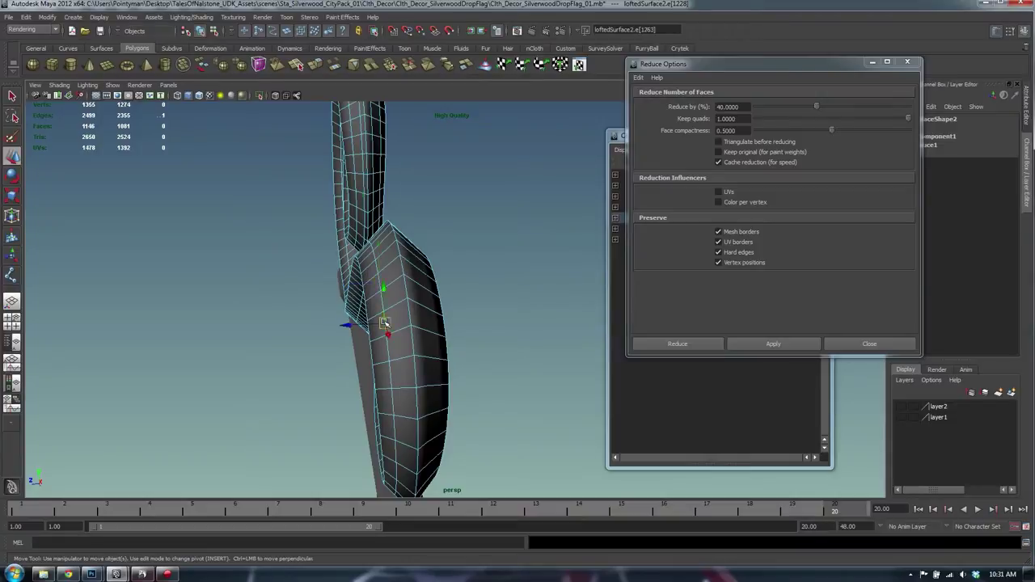
key(Delete)
Step: Select the surplus lengthwise edge loops around the large curl together and delete them
mouse_move(416, 245)
alt+mouse_down()
mouse_move(410, 234)
mouse_move(455, 234)
mouse_move(434, 397)
mouse_move(364, 233)
mouse_move(388, 242)
mouse_move(420, 233)
alt+mouse_up()
double_click(361, 238)
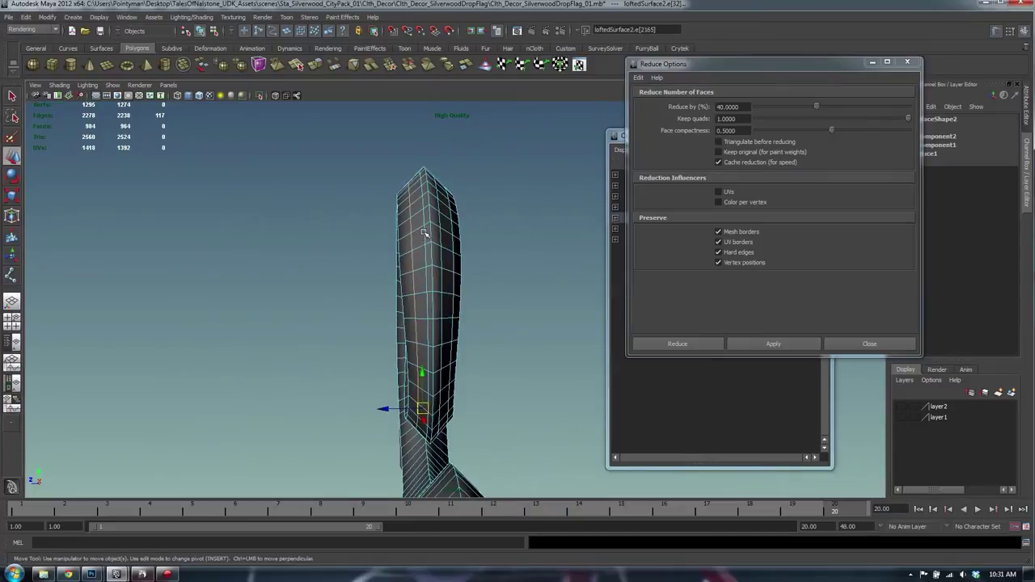
shift+double_click(442, 241)
shift+double_click(457, 243)
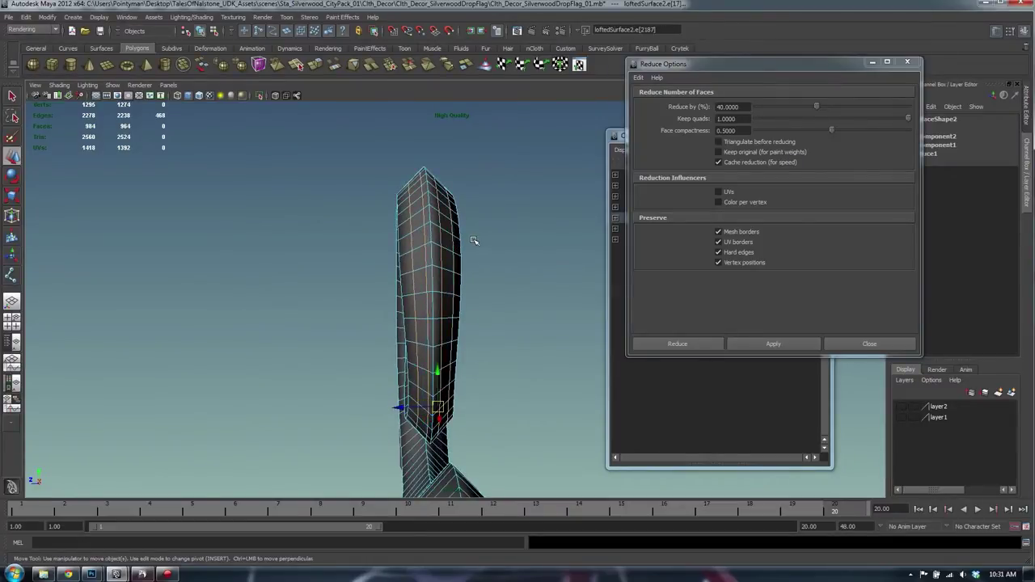
key(Delete)
alt+drag(409, 314, 381, 318)
alt+middle_drag(381, 318, 330, 215)
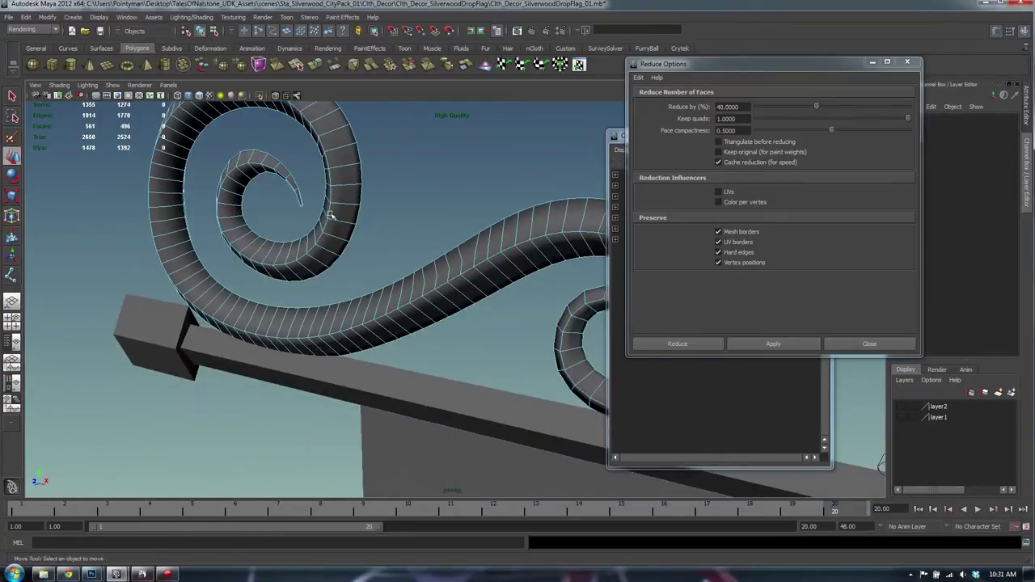
alt+drag(331, 215, 466, 243)
alt+right_drag(466, 243, 404, 243)
alt+drag(405, 243, 190, 241)
alt+drag(433, 264, 457, 266)
right_drag(458, 267, 197, 232)
click(586, 380)
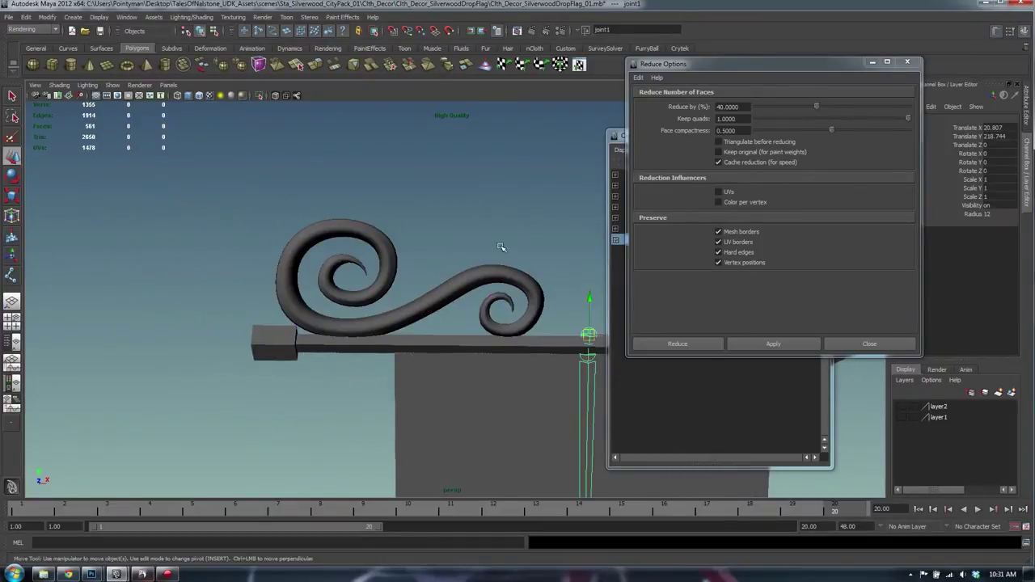
key(ctrl+z)
key(ctrl+z)
key(ctrl+z)
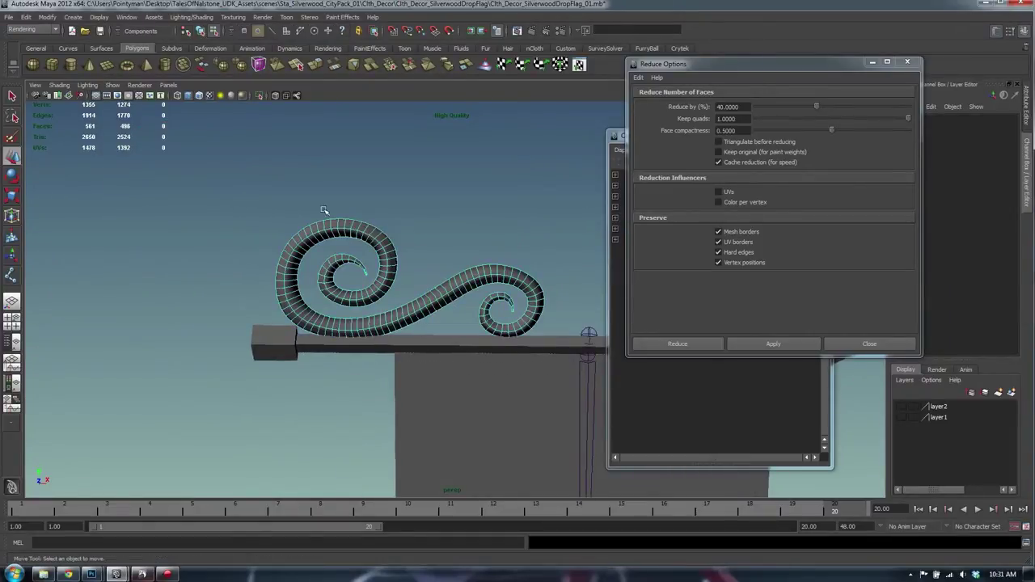
Step: Switch the scroll to vertex selection, select all of its vertices and delete the stray ones left by the removed edge loops
drag(530, 338, 547, 345)
right_drag(530, 288, 491, 287)
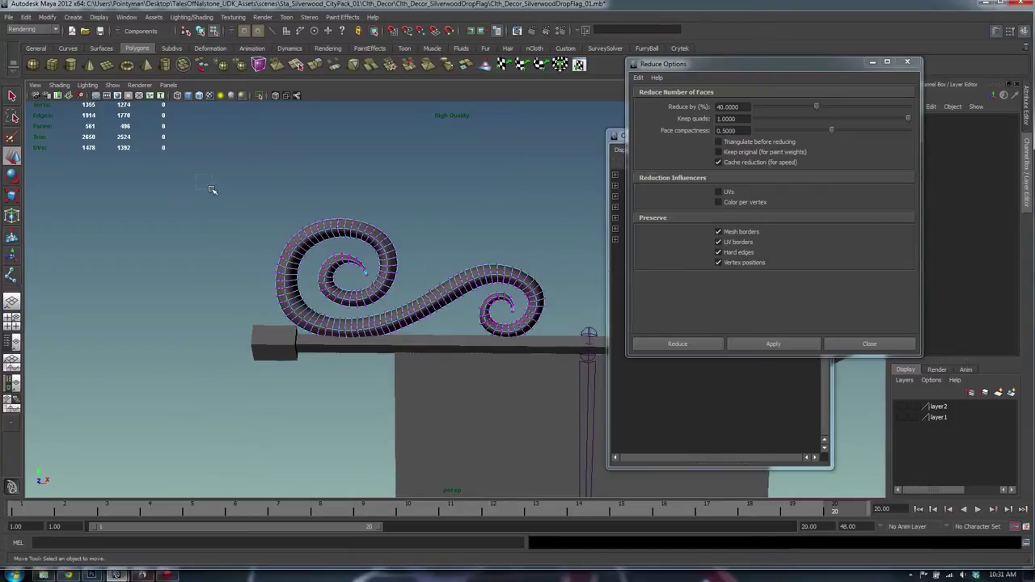
drag(195, 174, 566, 368)
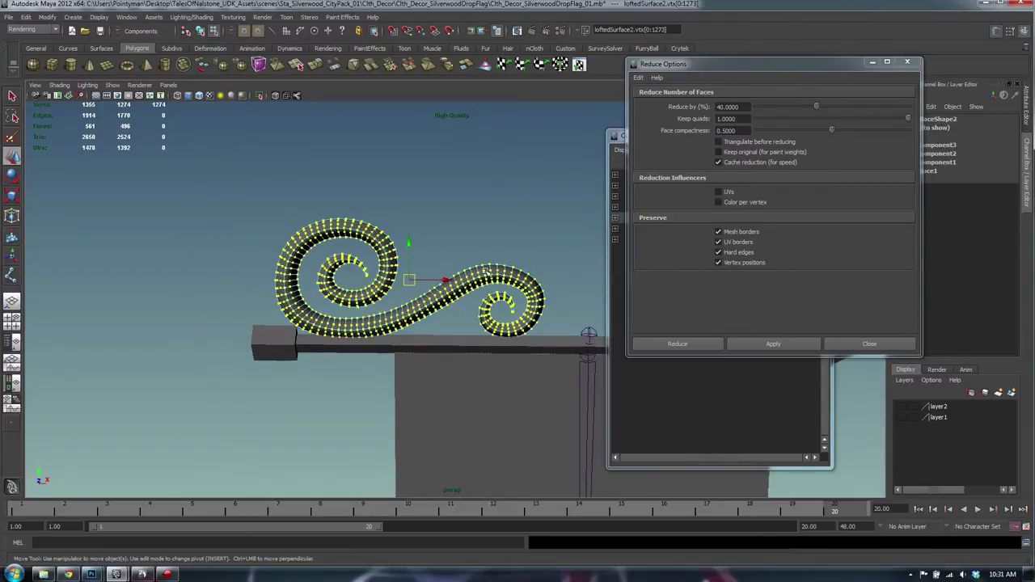
key(g)
click(446, 270)
Step: Close the Reduce Options and the window behind it, and merge the vertices at the small curl's tip into a single point
alt+drag(323, 291, 295, 308)
alt+right_drag(295, 308, 618, 273)
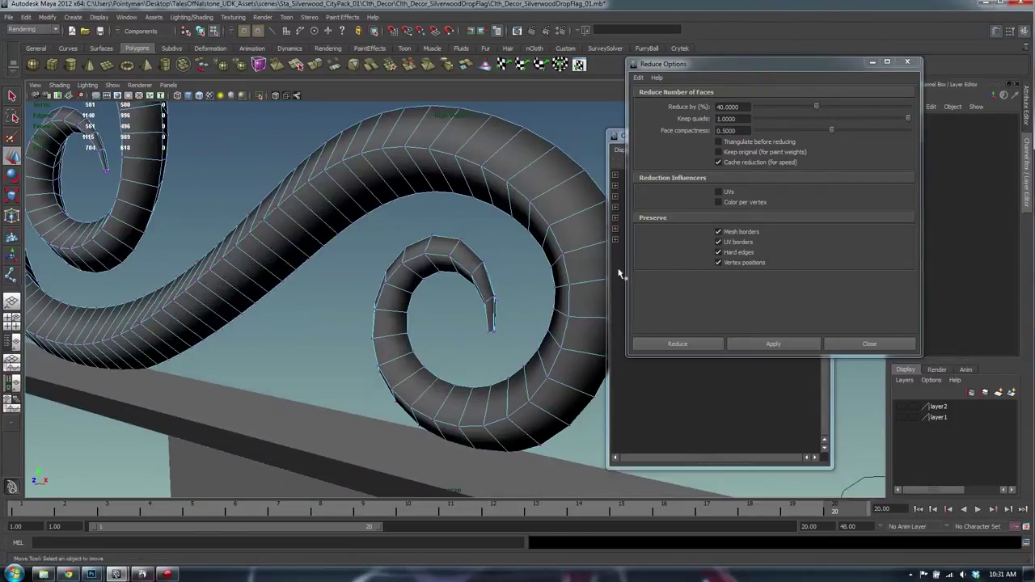
alt+drag(558, 269, 393, 248)
drag(225, 249, 226, 251)
alt+drag(227, 252, 235, 261)
alt+right_drag(235, 261, 432, 293)
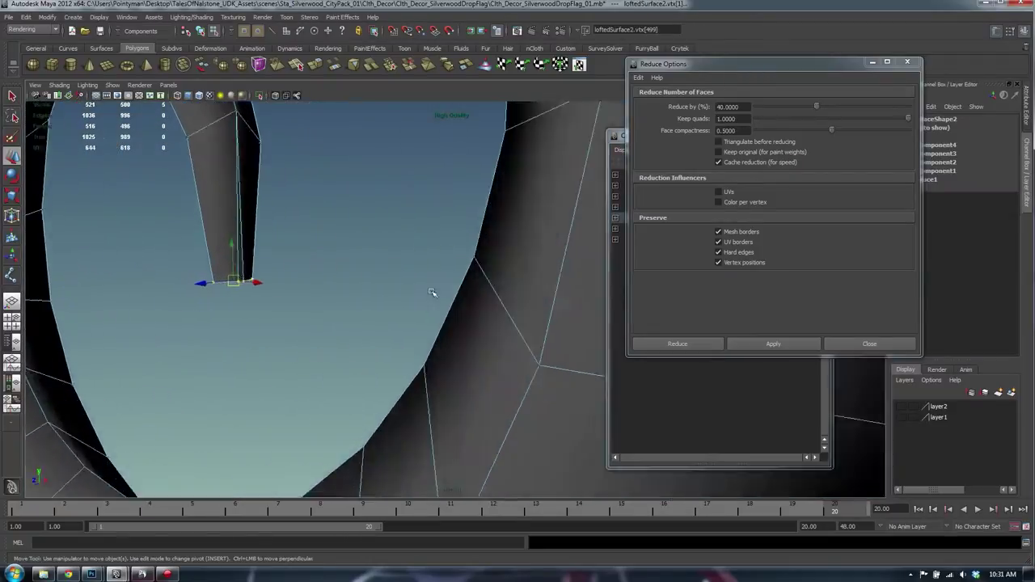
key(f)
alt+drag(432, 294, 402, 283)
alt+right_drag(402, 282, 881, 347)
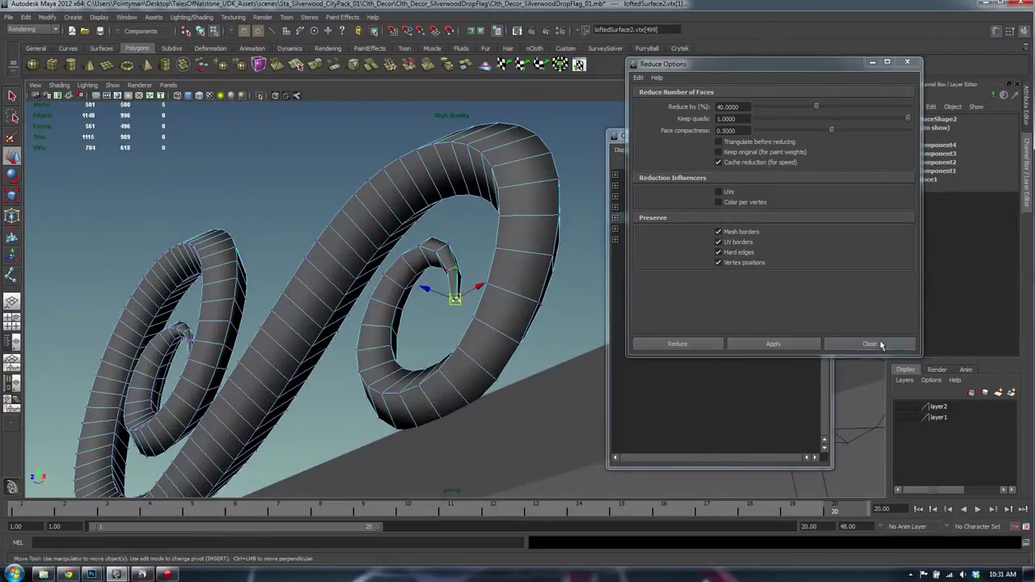
click(870, 344)
click(823, 138)
alt+right_drag(332, 305, 582, 315)
shift+right_click(462, 213)
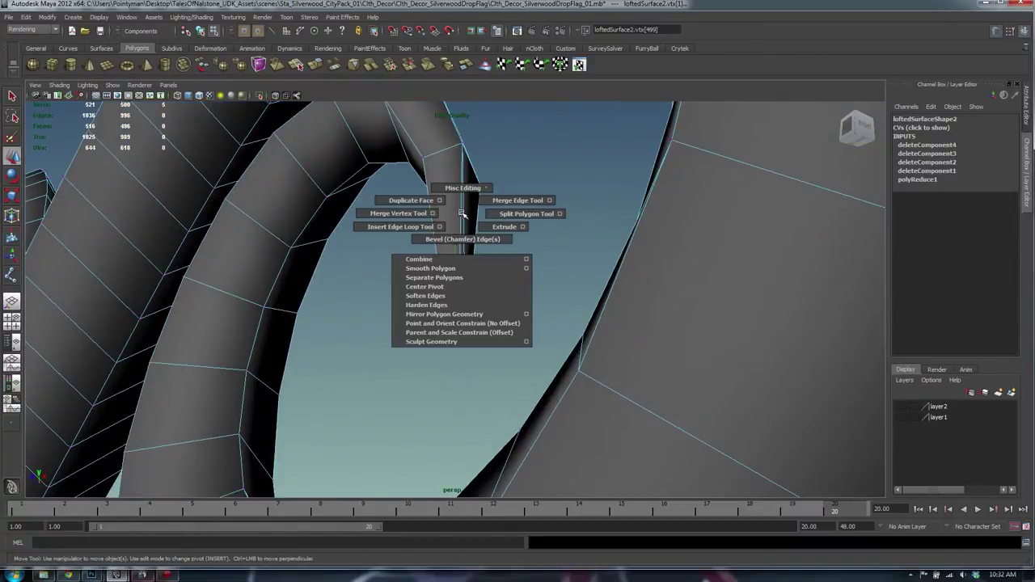
click(397, 213)
drag(473, 283, 515, 273)
key(w)
Step: Merge the open end vertices at the large curl's inner tip into a single point
alt+right_drag(515, 272, 124, 211)
alt+middle_drag(124, 211, 700, 254)
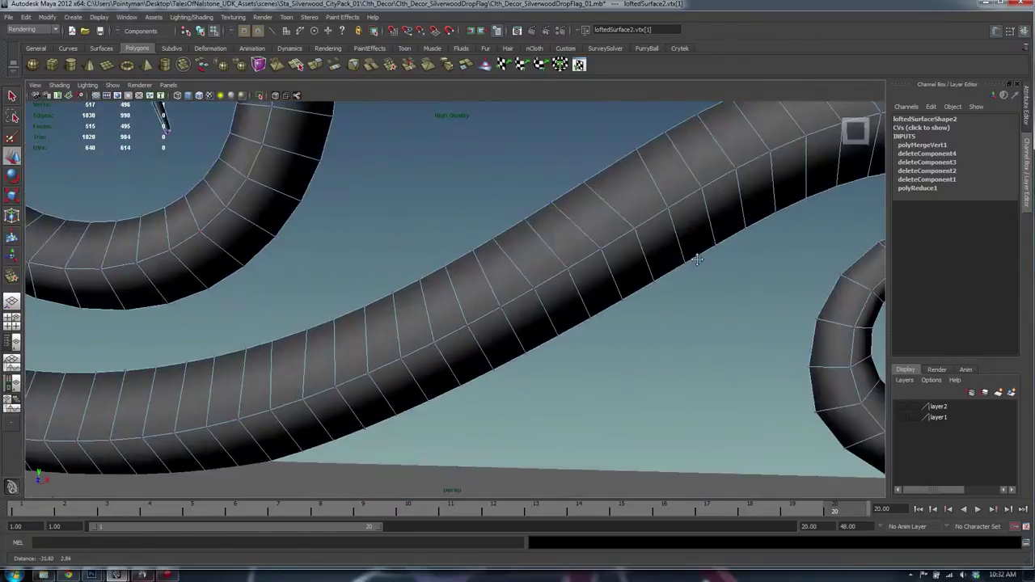
alt+right_drag(700, 254, 300, 254)
alt+middle_drag(299, 255, 601, 393)
alt+right_drag(601, 393, 666, 363)
alt+drag(665, 363, 623, 341)
alt+middle_drag(622, 341, 459, 275)
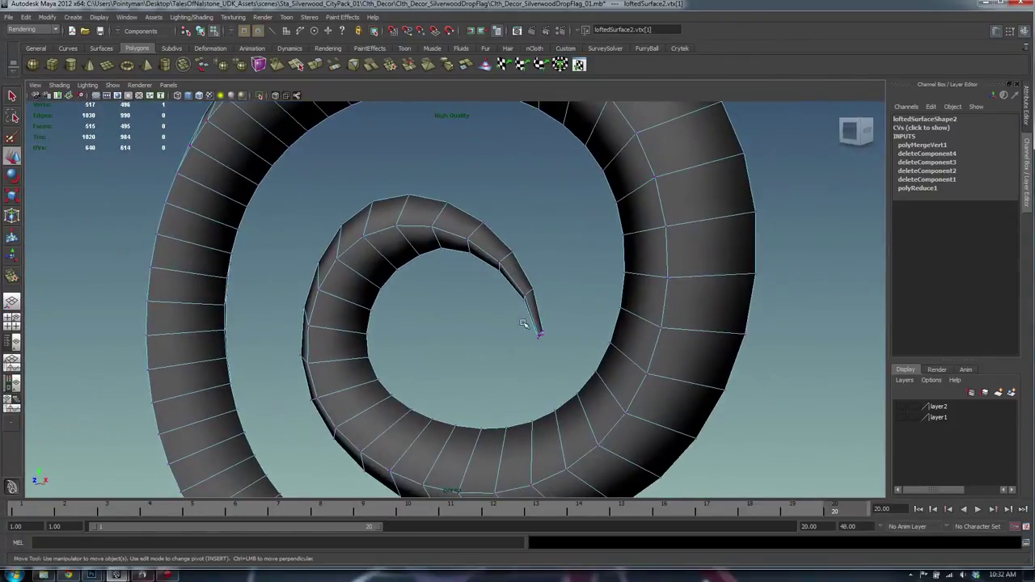
key(f)
drag(521, 321, 389, 312)
alt+right_drag(388, 312, 226, 271)
alt+drag(227, 271, 359, 263)
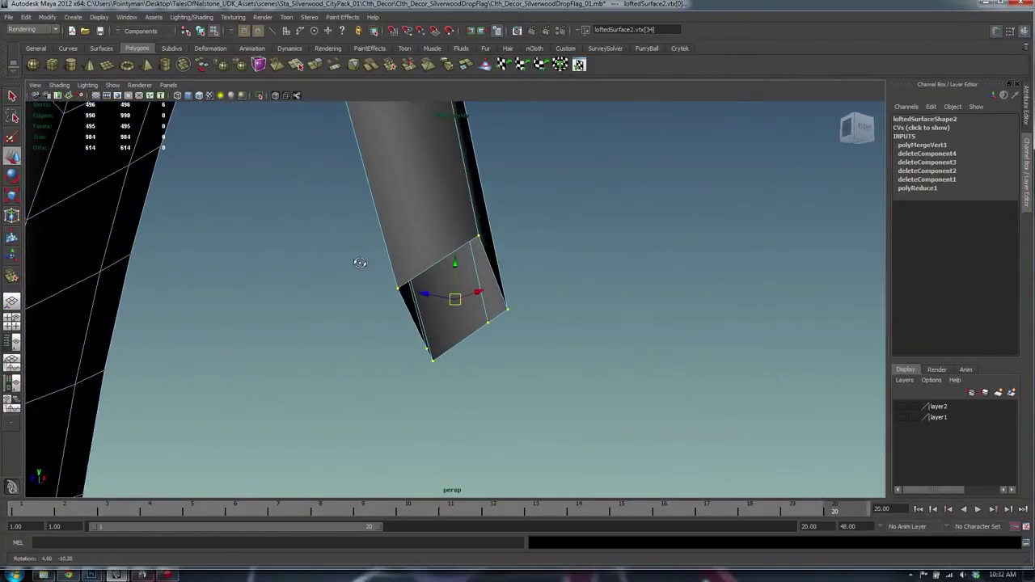
shift+right_drag(396, 279, 359, 280)
drag(399, 289, 344, 275)
alt+middle_drag(483, 195, 469, 326)
scroll(469, 326, down, 5)
alt+drag(680, 235, 570, 166)
key(w)
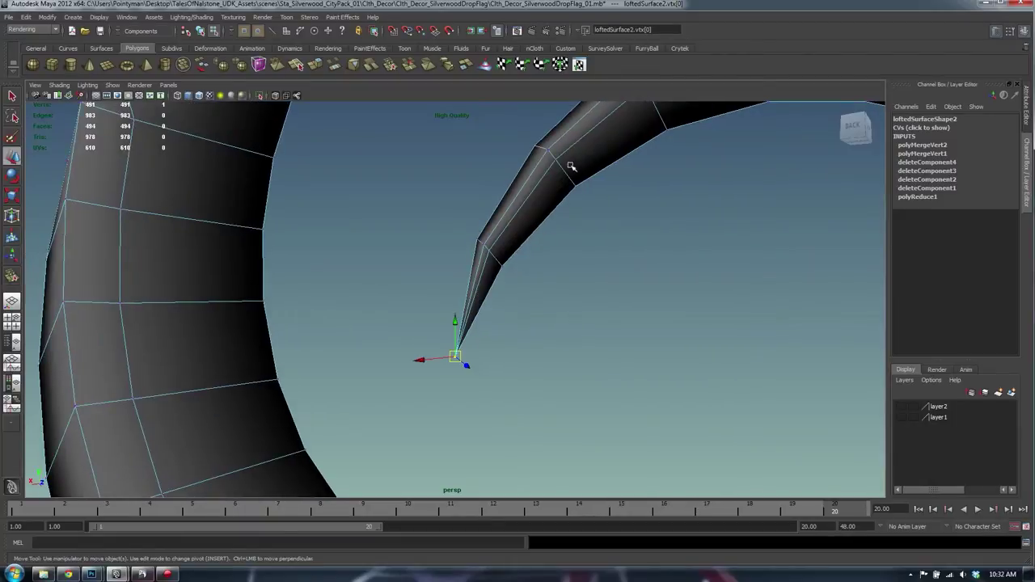
Step: Switch to edge selection and delete the surplus lengthwise edge loop running out of the large curl's tip
right_drag(559, 176, 559, 152)
double_click(545, 178)
alt+right_drag(677, 243, 380, 243)
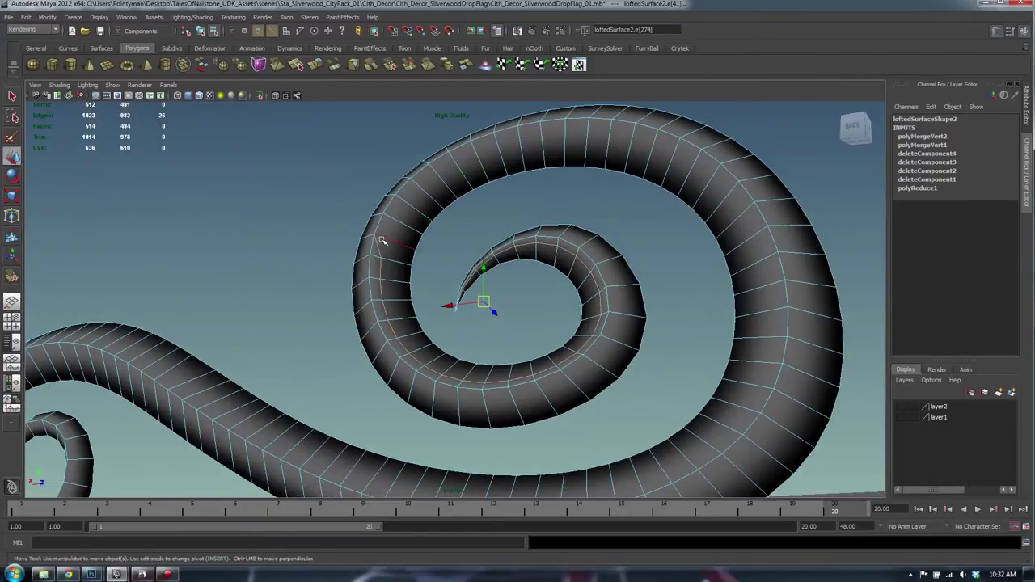
key(Delete)
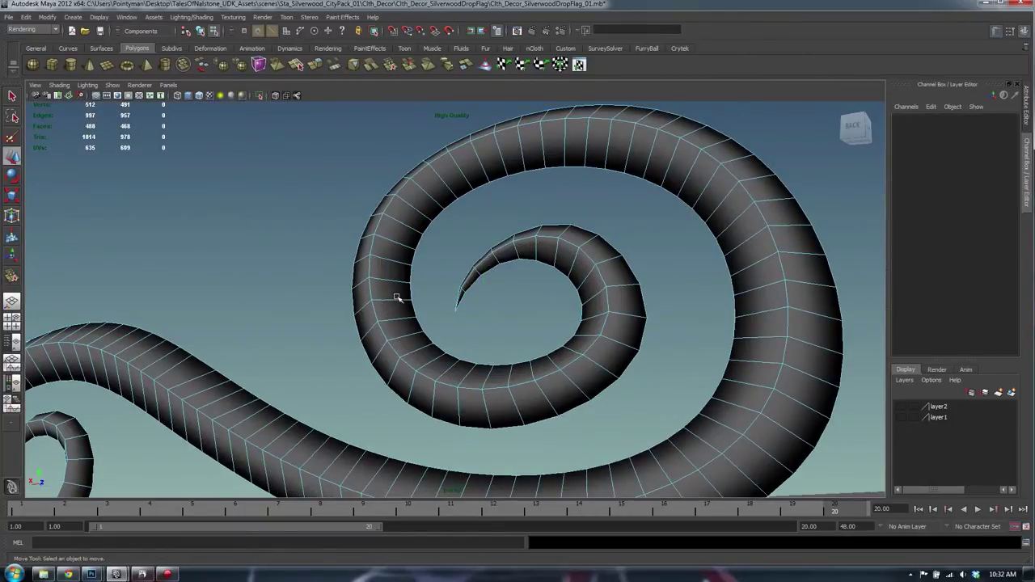
Step: Select all of the scroll's vertices and delete the leftover ones along the removed lengthwise loop
alt+drag(397, 296, 456, 316)
alt+right_drag(455, 316, 342, 319)
alt+middle_drag(342, 319, 587, 215)
alt+middle_drag(355, 298, 394, 298)
alt+drag(395, 298, 643, 315)
alt+middle_drag(303, 237, 419, 293)
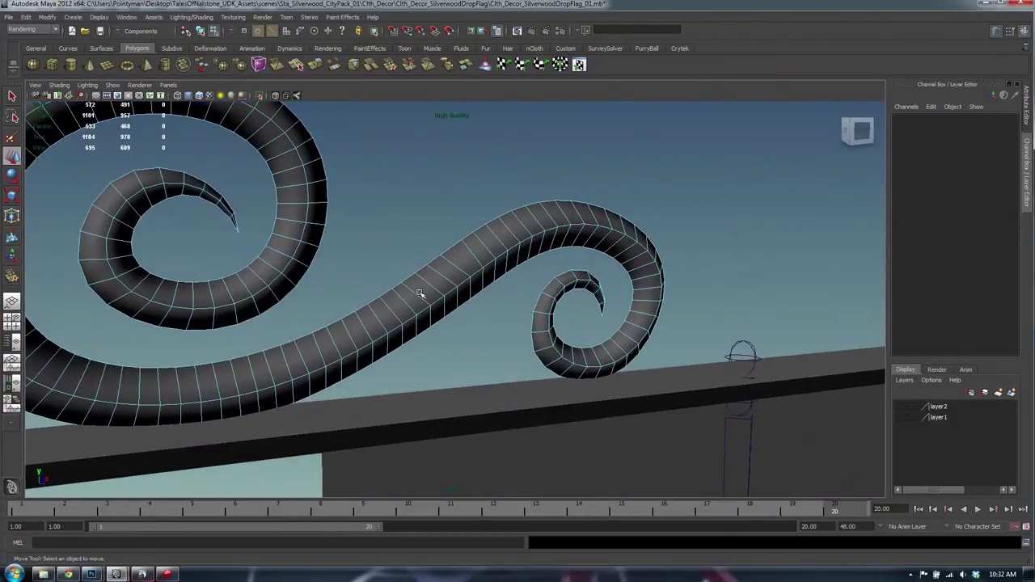
double_click(423, 290)
alt+drag(381, 243, 301, 239)
right_drag(216, 194, 158, 193)
scroll(527, 197, down, 3)
drag(129, 120, 685, 421)
key(Delete)
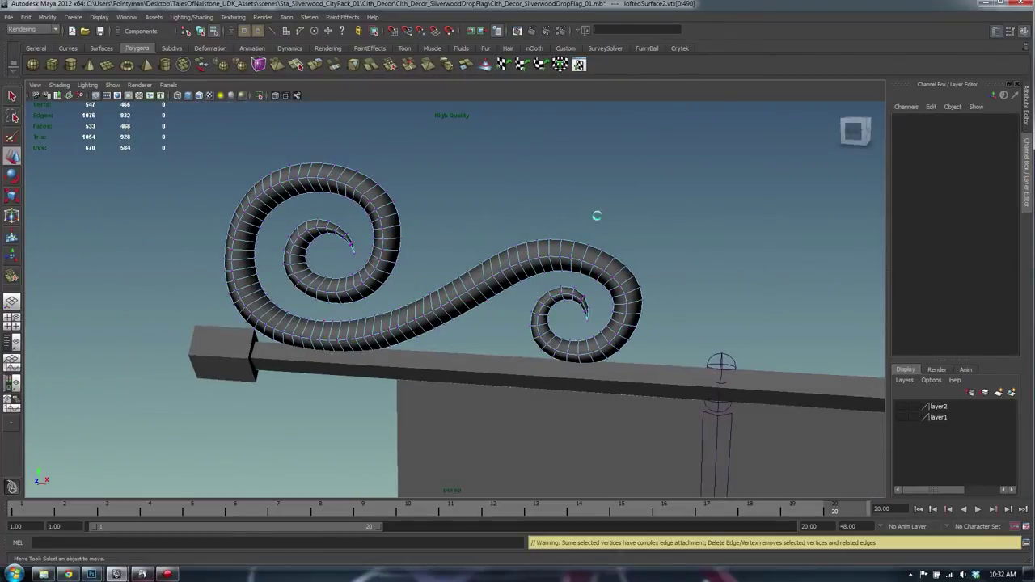
Step: Select every other crosswise edge loop from the small curl down through the scroll's middle section and delete them
alt+right_drag(303, 250, 647, 262)
alt+middle_drag(647, 262, 492, 296)
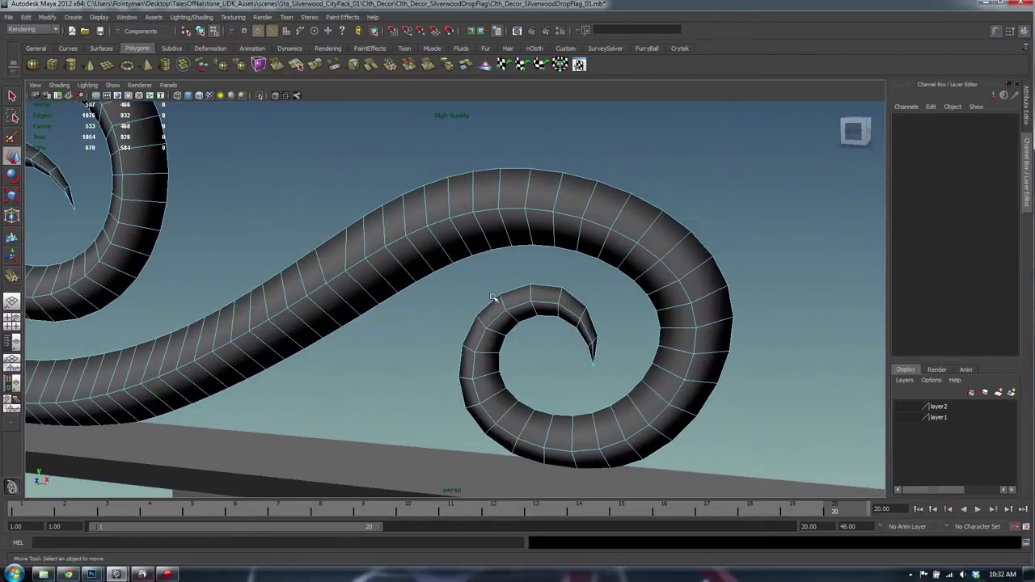
click(538, 293)
click(502, 301)
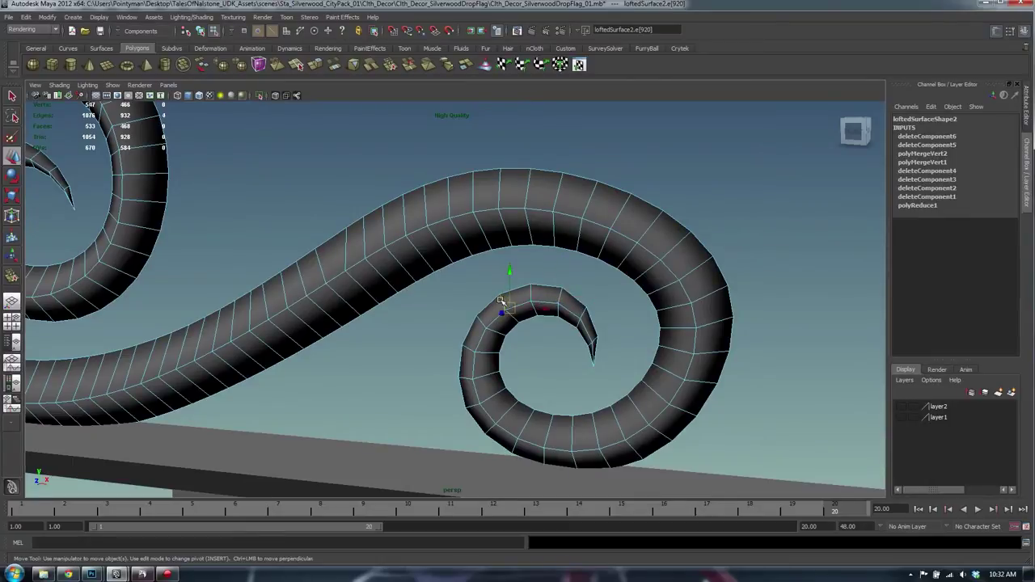
click(479, 328)
click(471, 353)
click(489, 397)
click(526, 420)
click(620, 424)
click(660, 397)
shift+double_click(676, 350)
shift+double_click(674, 307)
click(647, 269)
click(603, 245)
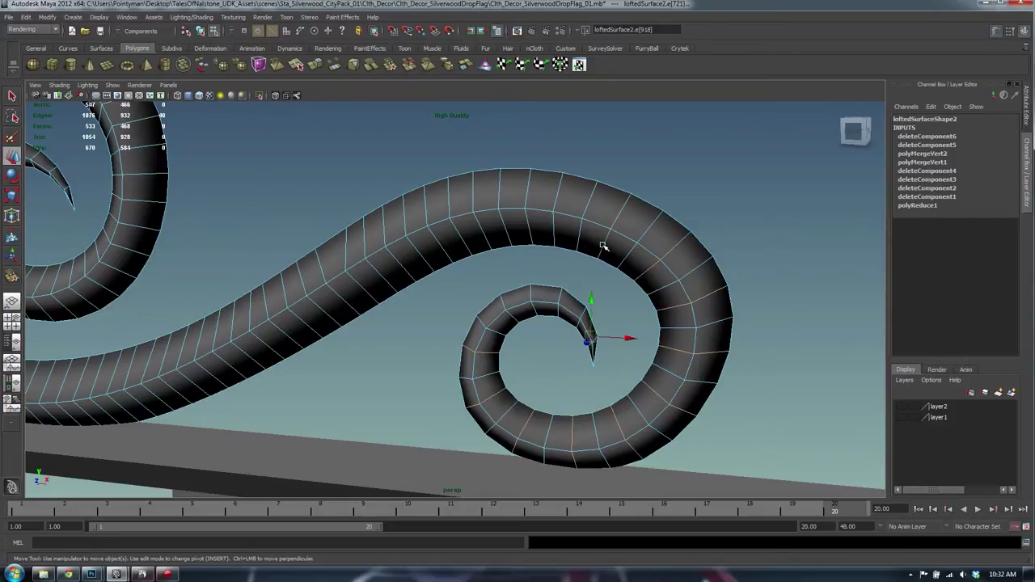
click(555, 233)
click(507, 232)
click(419, 257)
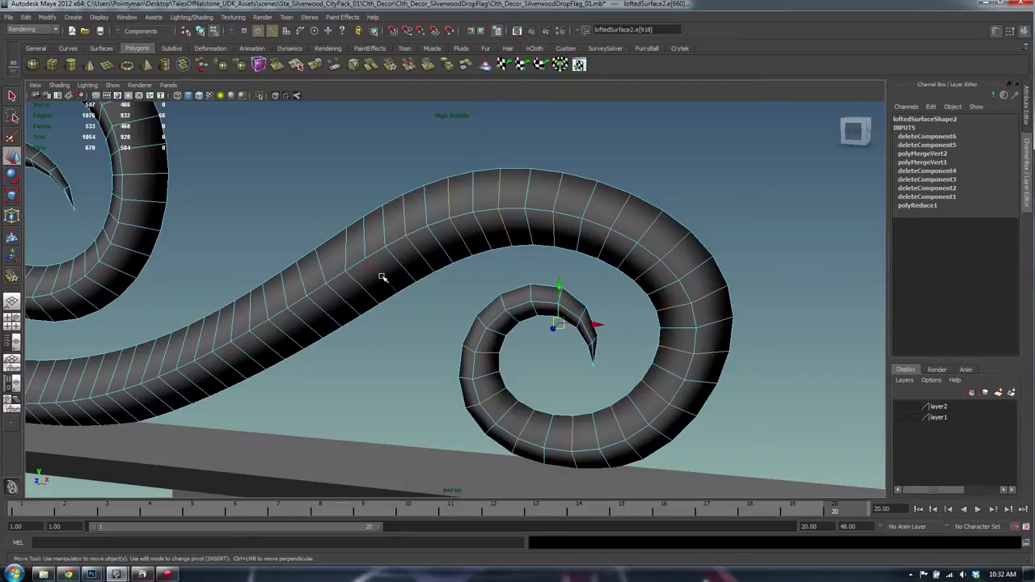
shift+double_click(381, 277)
alt+middle_drag(451, 253, 503, 258)
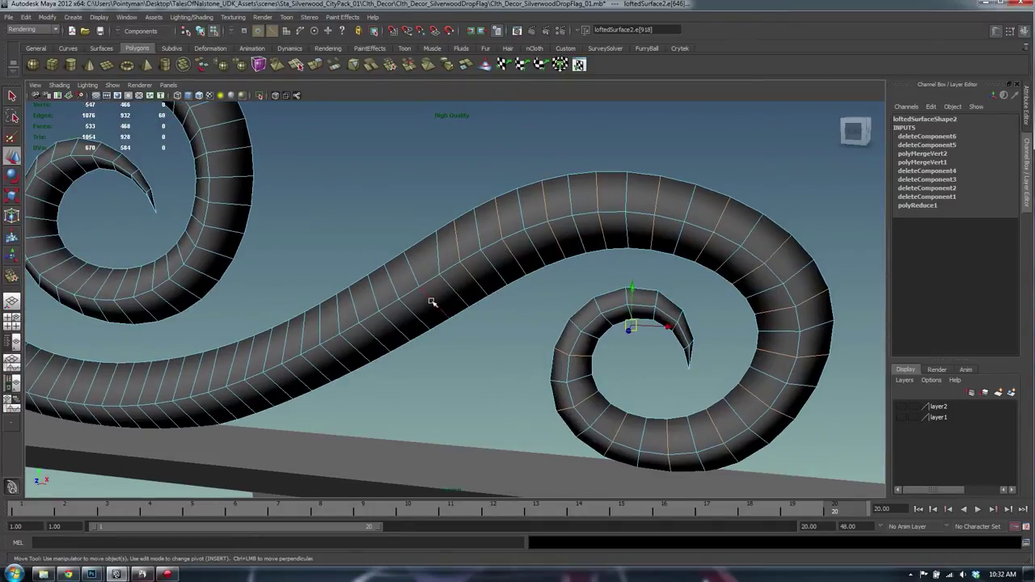
click(431, 302)
alt+drag(458, 296, 591, 300)
shift+double_click(486, 325)
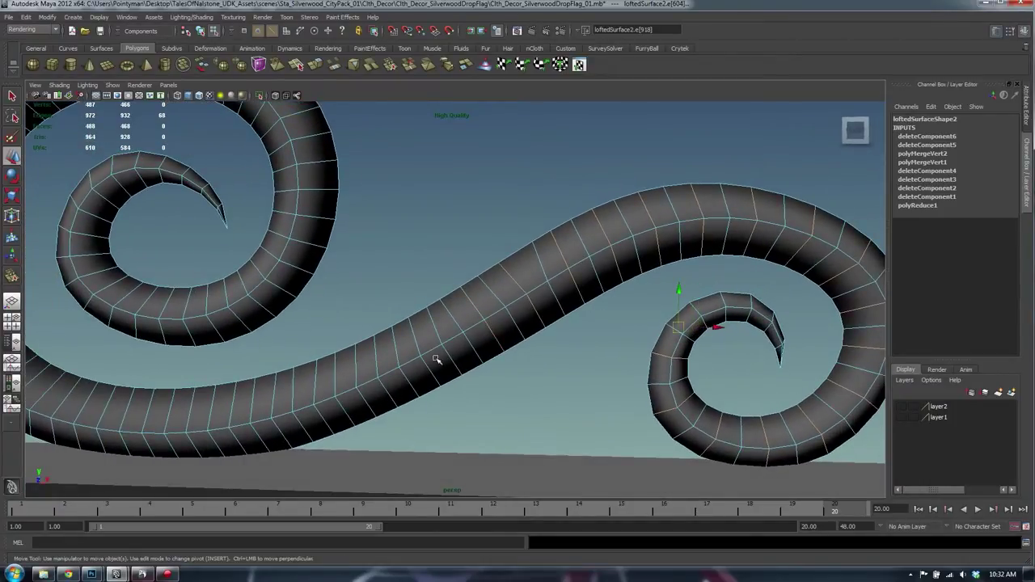
shift+double_click(450, 353)
shift+double_click(405, 376)
shift+double_click(363, 395)
alt+right_drag(365, 393, 339, 352)
alt+middle_drag(339, 351, 418, 326)
key(Delete)
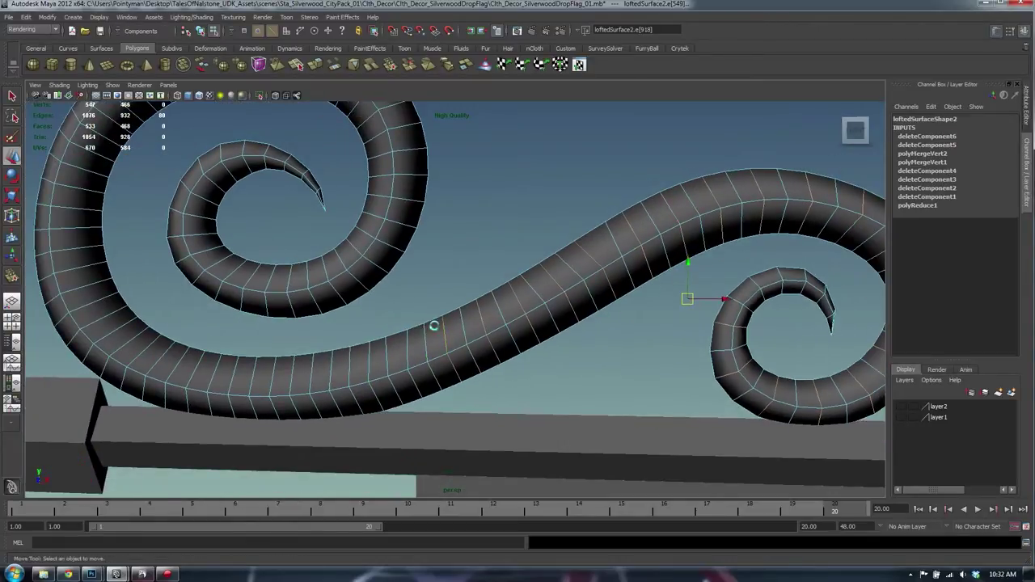
Step: Select every other crosswise edge loop along the scroll's underside and around the large outer curl and delete them
alt+drag(554, 298, 462, 364)
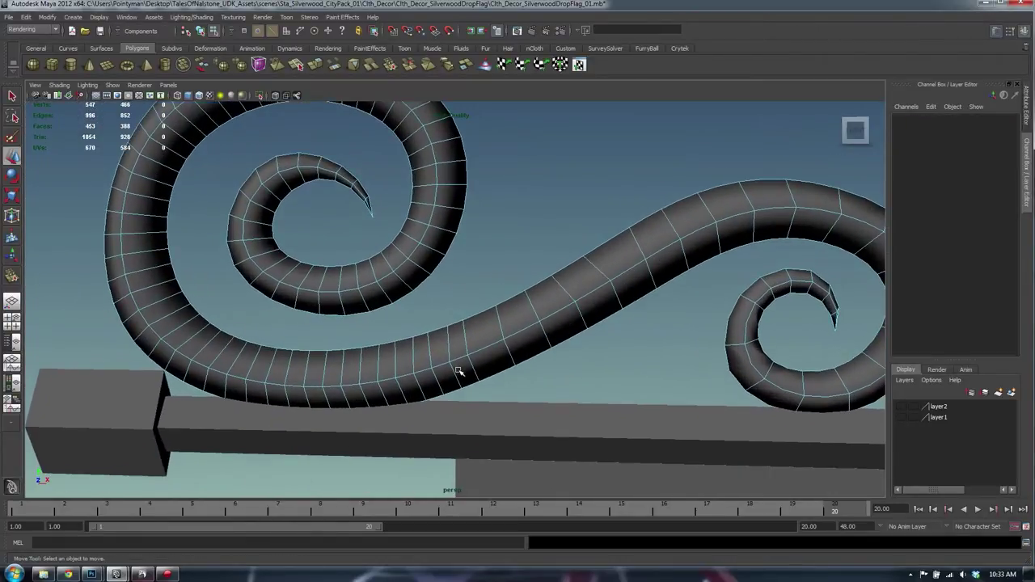
click(455, 375)
double_click(455, 374)
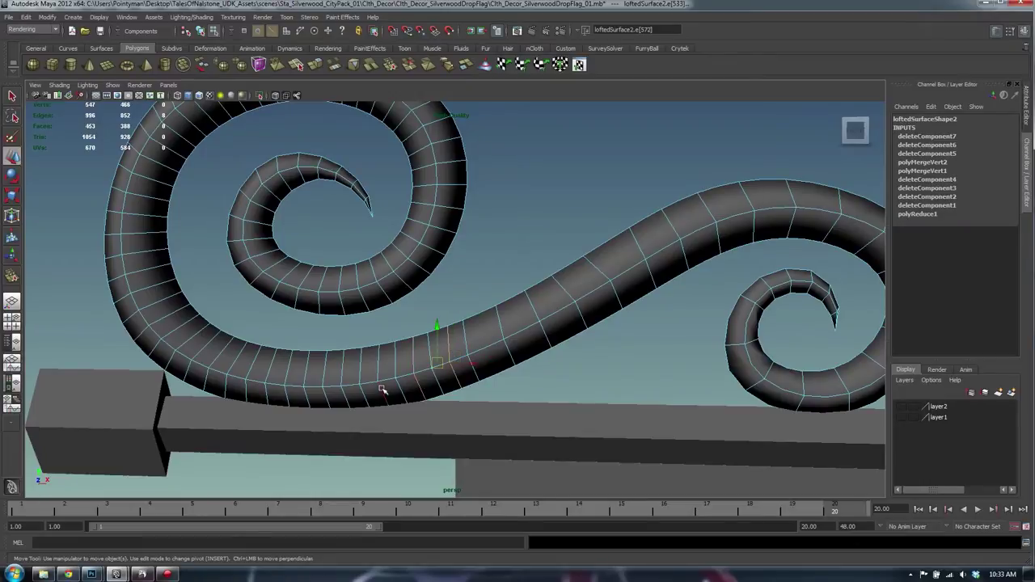
shift+click(353, 392)
shift+click(314, 396)
shift+click(292, 395)
shift+click(263, 394)
shift+click(226, 380)
shift+click(175, 363)
shift+click(126, 324)
shift+click(122, 292)
shift+click(114, 278)
shift+click(117, 188)
alt+middle_drag(240, 189, 324, 256)
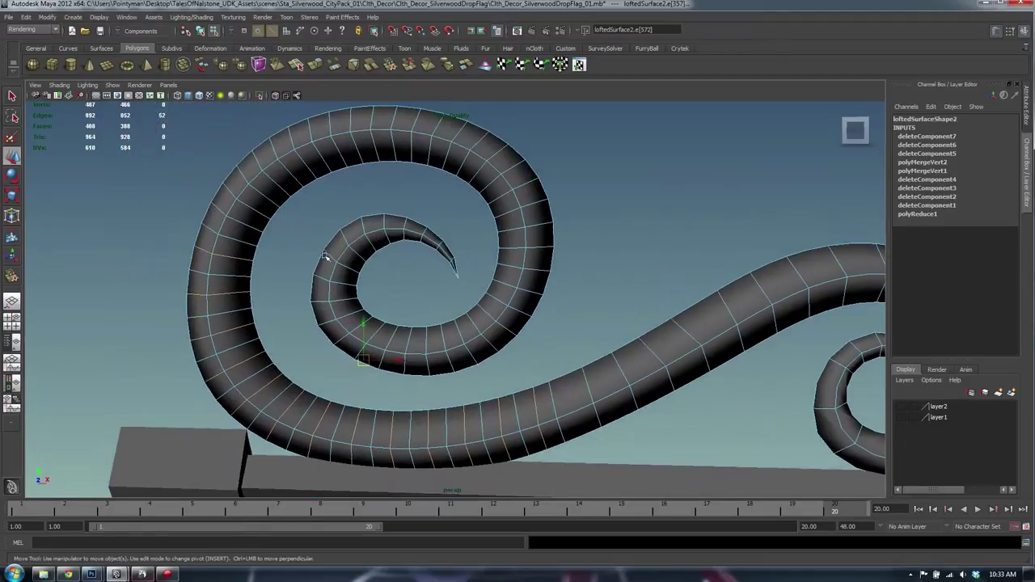
shift+click(251, 227)
shift+double_click(267, 198)
shift+double_click(293, 175)
shift+double_click(323, 163)
shift+click(359, 151)
shift+click(390, 143)
shift+click(508, 247)
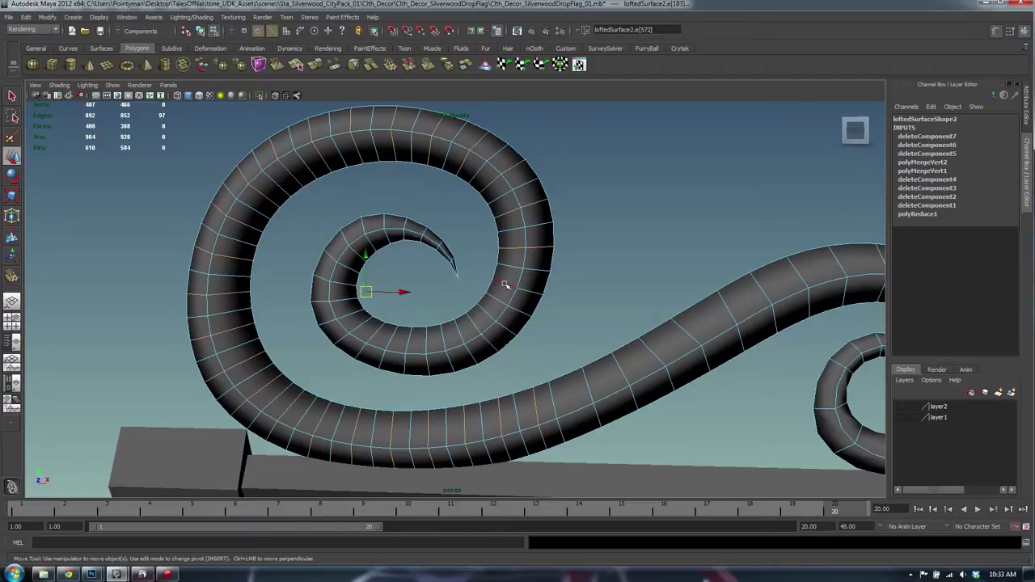
shift+click(509, 279)
key(Delete)
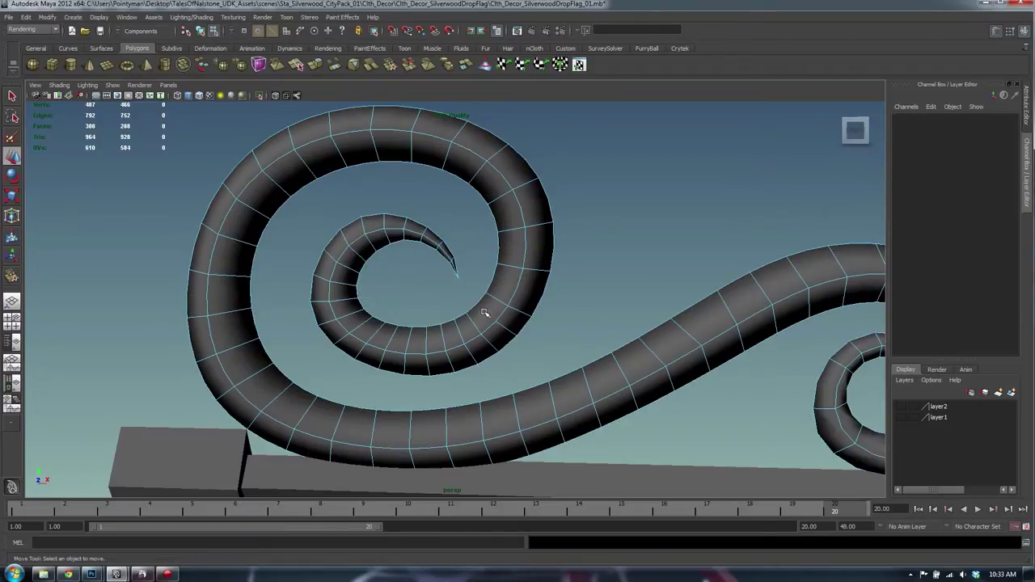
Step: Delete every other crosswise edge loop around the large curl's inner spiral and clear the scroll's leftover vertices
double_click(485, 312)
shift+double_click(430, 334)
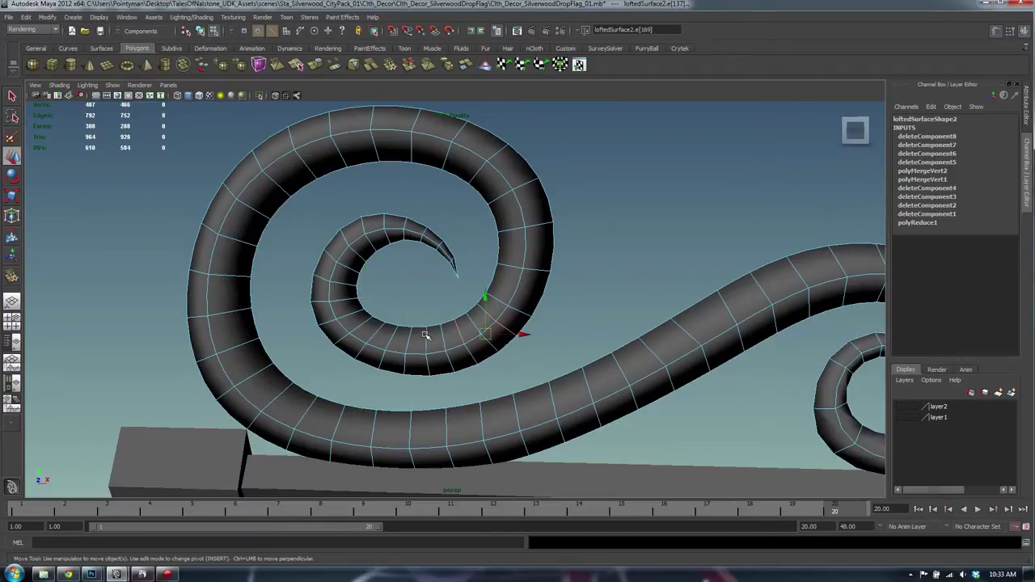
shift+double_click(426, 334)
shift+double_click(367, 338)
shift+double_click(343, 300)
shift+double_click(344, 265)
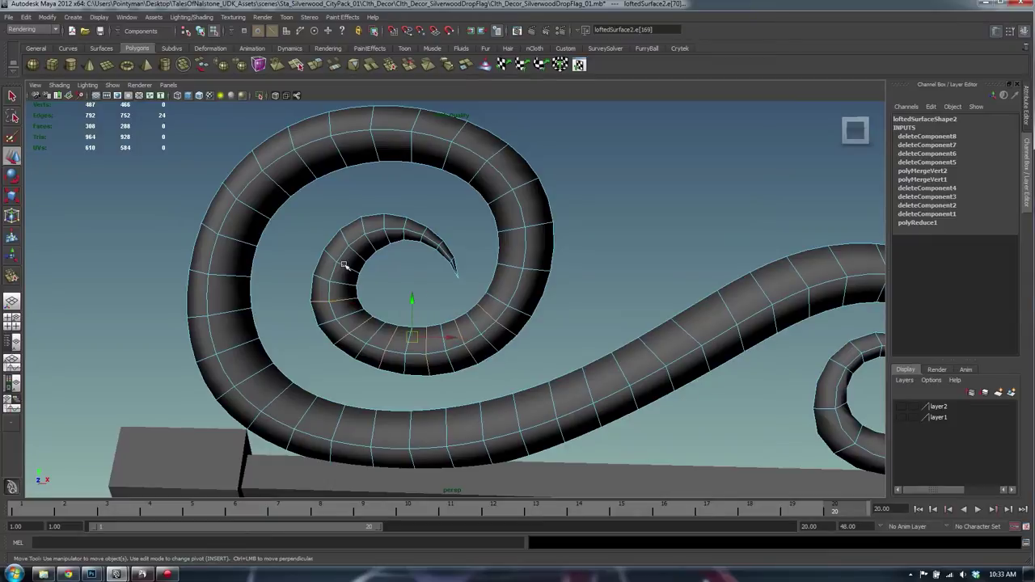
shift+double_click(362, 249)
key(Delete)
right_drag(372, 234, 610, 233)
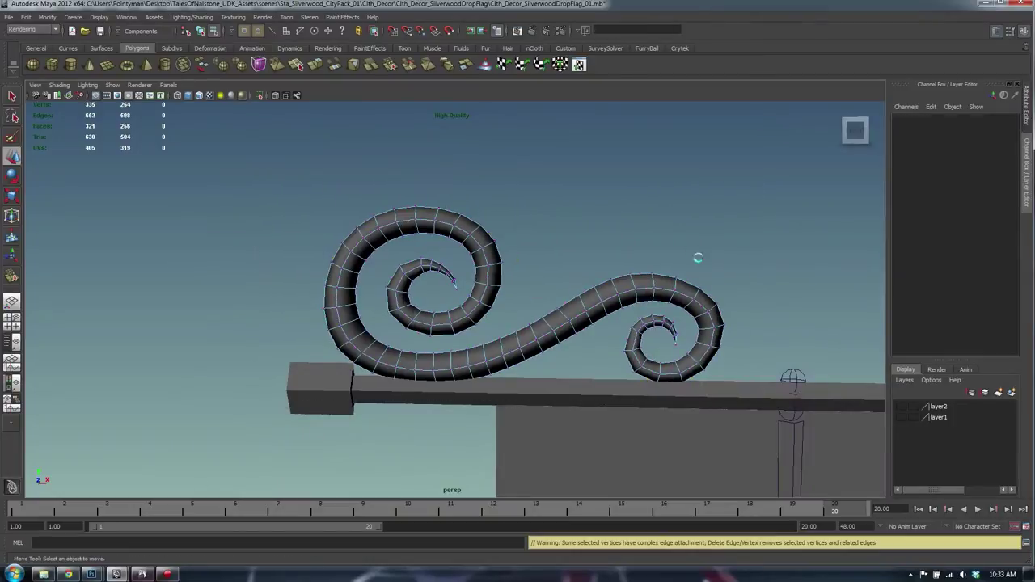
Step: Delete alternate crosswise edge loops along the S-shaped middle section between the curls, together with their leftover vertices
mouse_move(553, 287)
alt+right_down()
mouse_move(571, 288)
mouse_move(576, 323)
mouse_move(551, 304)
alt+right_up()
click(596, 321)
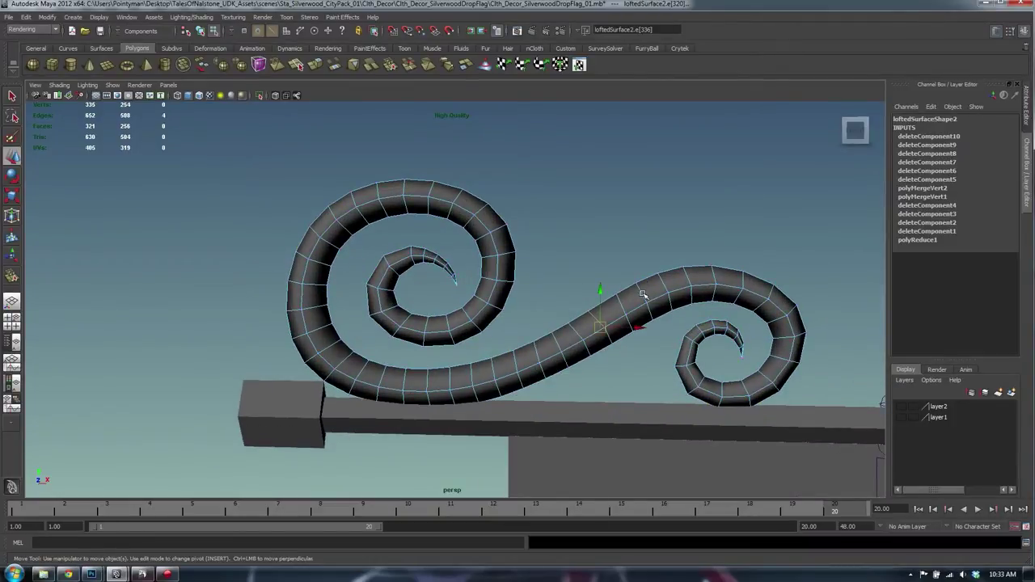
click(641, 294)
shift+click(555, 342)
shift+click(470, 370)
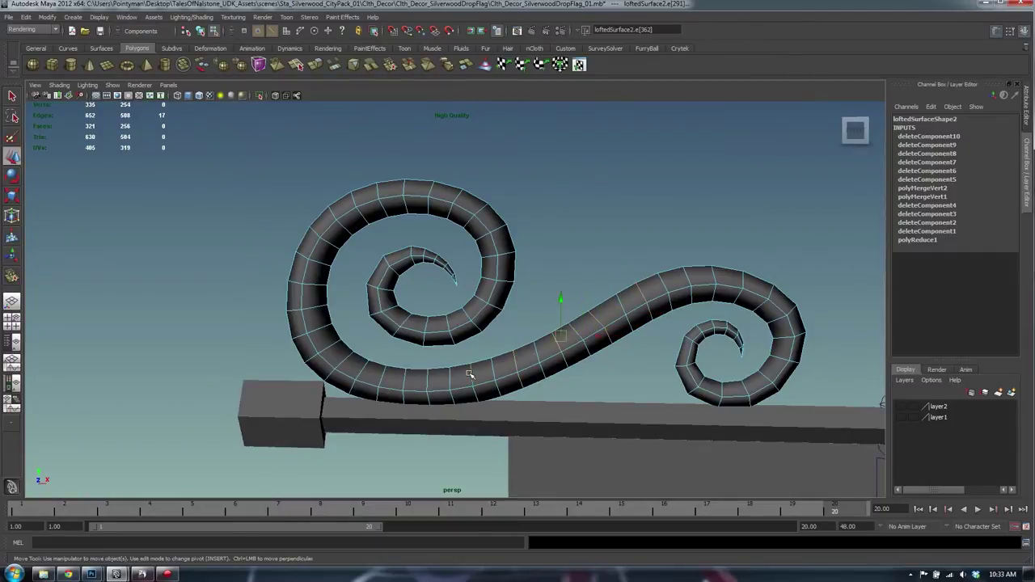
shift+click(426, 380)
shift+right_drag(624, 307, 566, 307)
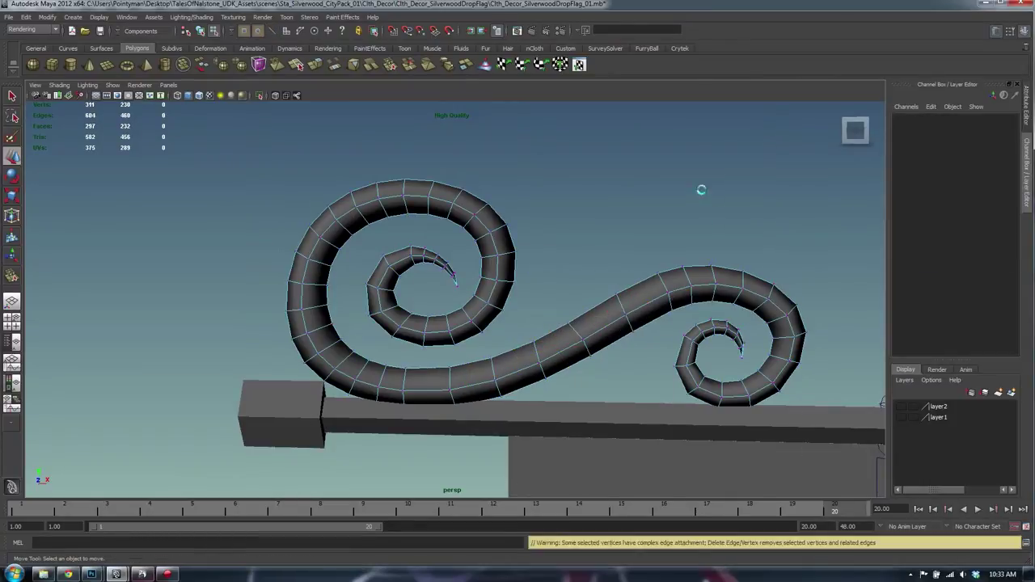
alt+drag(663, 251, 670, 254)
alt+right_drag(670, 254, 672, 270)
alt+middle_drag(672, 270, 591, 276)
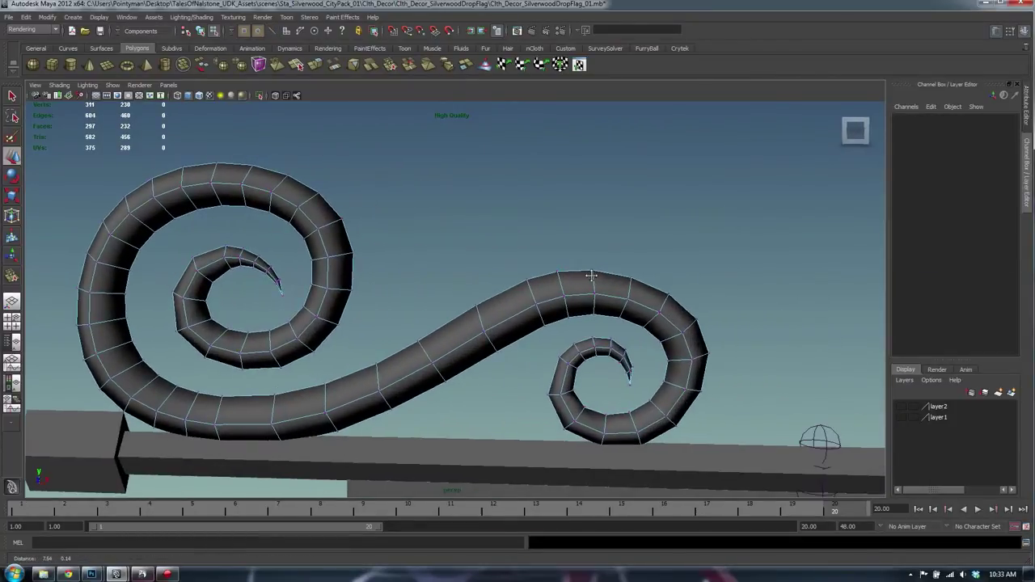
Step: Delete the surplus crosswise edge loop at the top of the small curl's bend together with its leftover vertices
right_drag(581, 283, 581, 262)
click(564, 285)
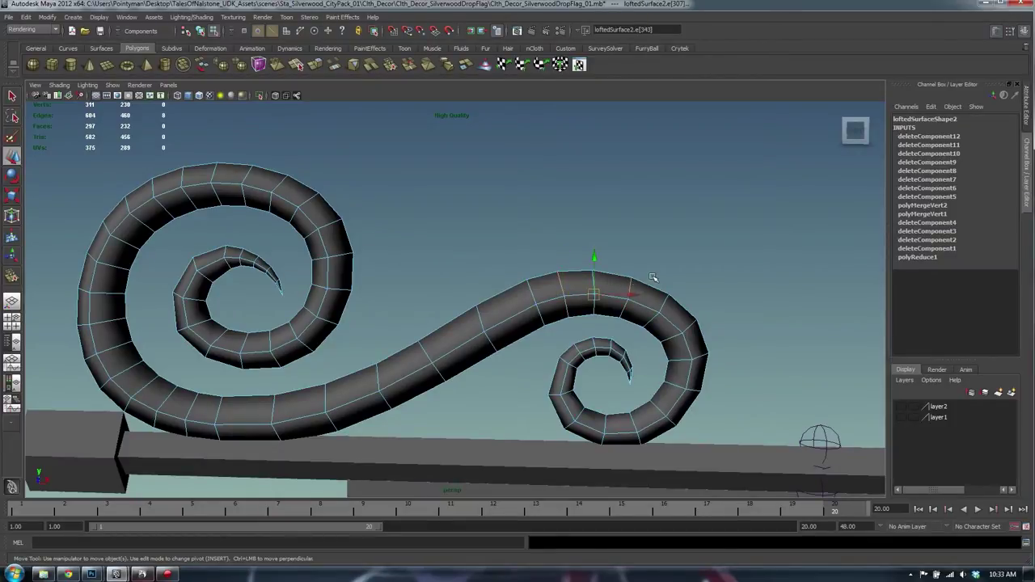
key(Delete)
right_drag(610, 285, 565, 283)
drag(540, 244, 659, 388)
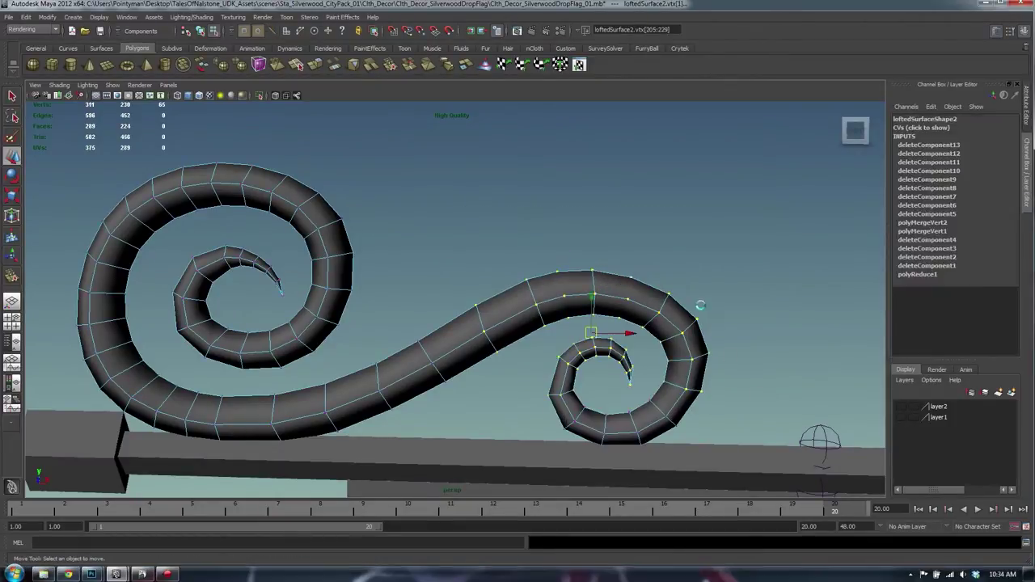
key(Delete)
Step: Delete every other crosswise edge loop around the large curl, together with the leftover vertices
alt+drag(663, 269, 313, 398)
right_drag(312, 398, 341, 424)
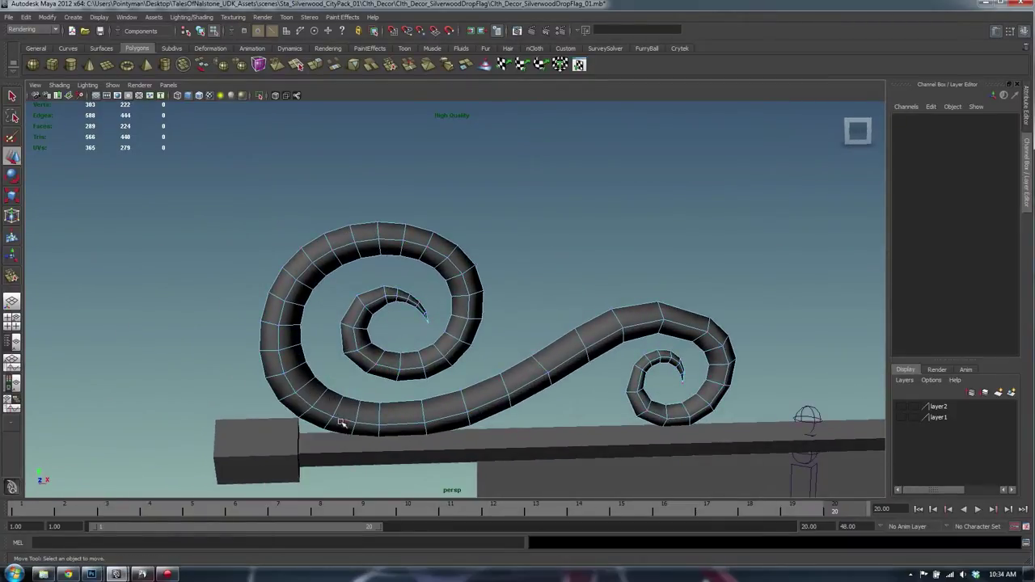
drag(361, 406, 310, 385)
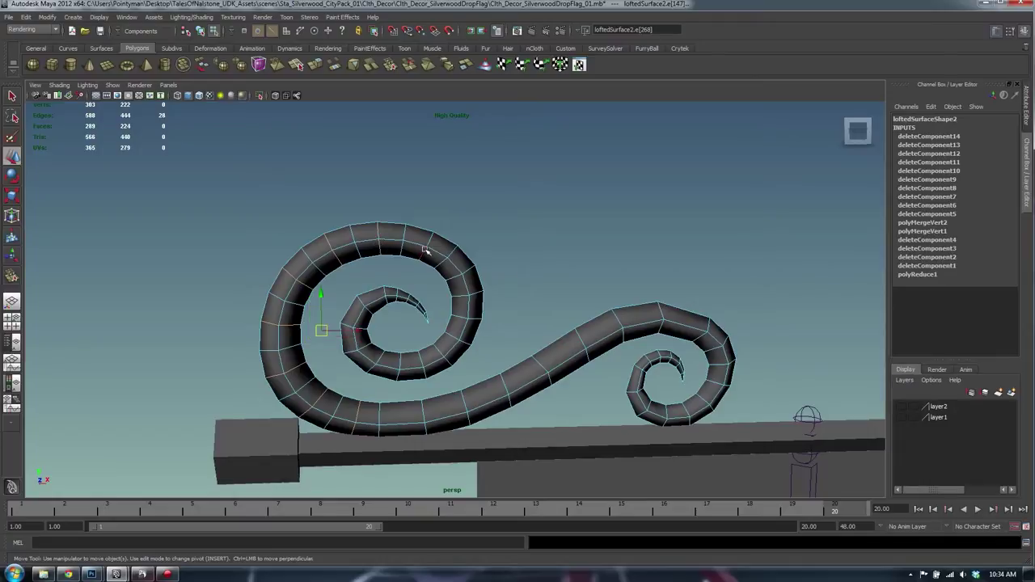
key(Delete)
right_drag(427, 241, 247, 293)
click(506, 253)
alt+drag(478, 250, 545, 257)
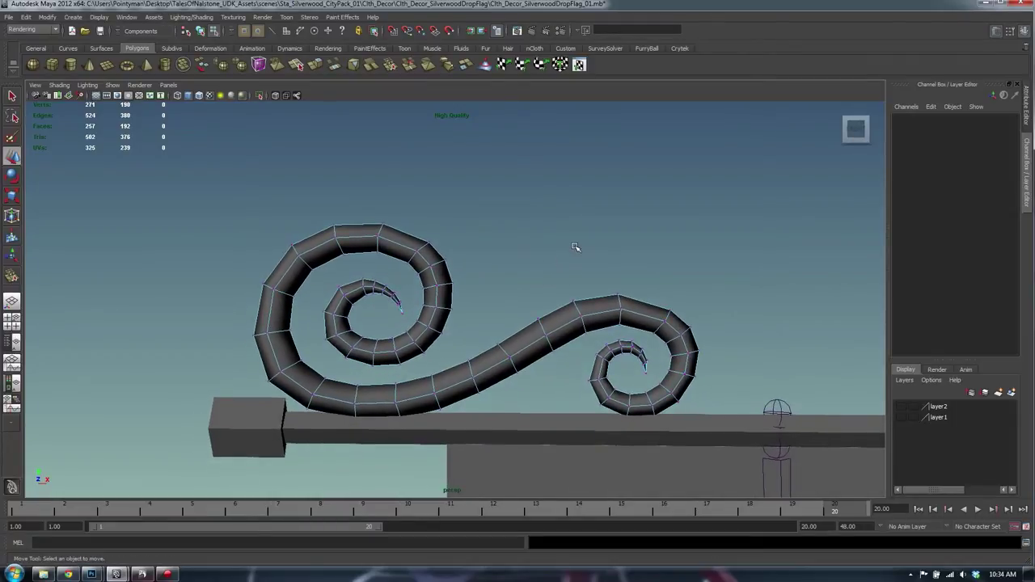
Step: Return to object selection and soften the edges of the whole scroll
key(F8)
click(574, 248)
alt+drag(446, 268, 547, 312)
click(450, 275)
click(488, 279)
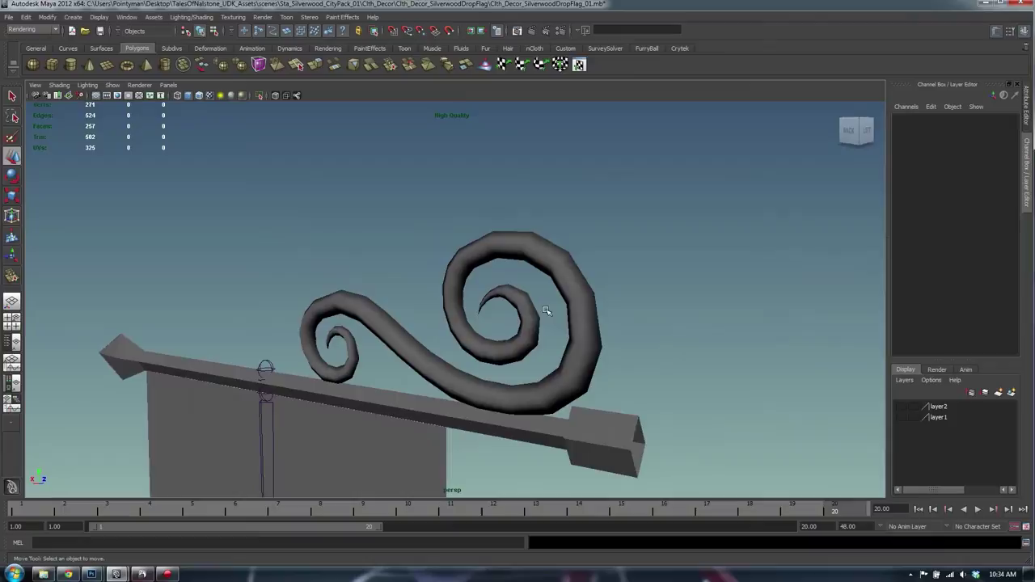
click(586, 270)
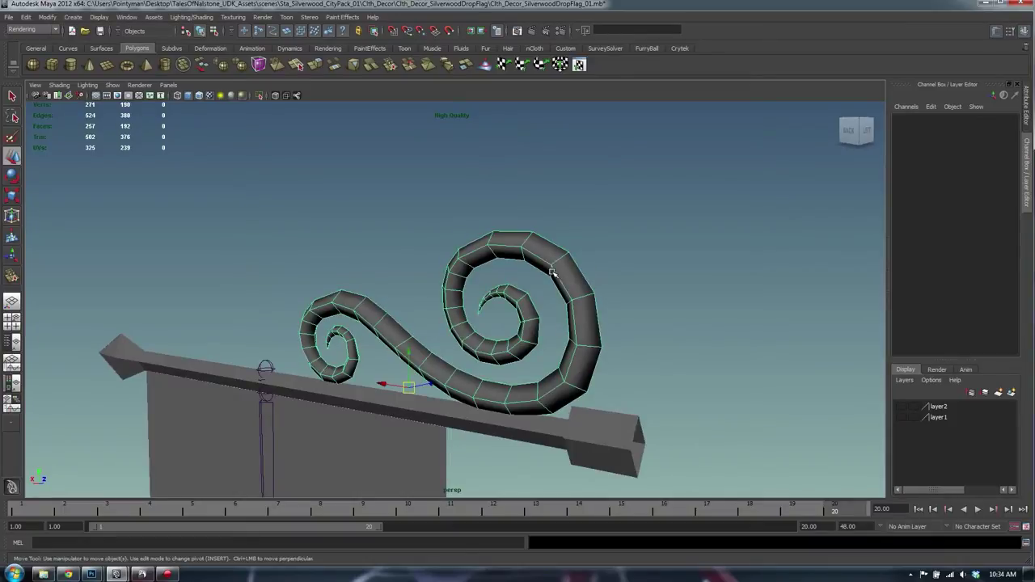
alt+drag(585, 270, 582, 226)
shift+right_click(580, 217)
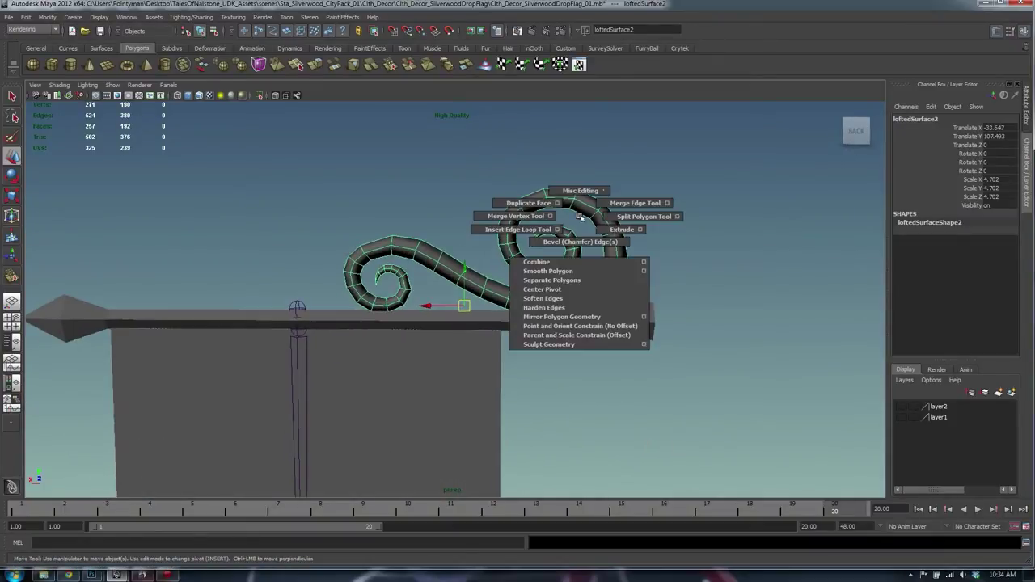
shift+right_drag(580, 216, 542, 299)
click(612, 201)
Step: Select the edge loops running along the scroll's length and soften them
alt+drag(639, 210, 487, 263)
right_click(424, 280)
click(423, 275)
right_drag(423, 271, 423, 232)
double_click(427, 276)
alt+drag(602, 289, 405, 280)
alt+middle_drag(404, 280, 467, 318)
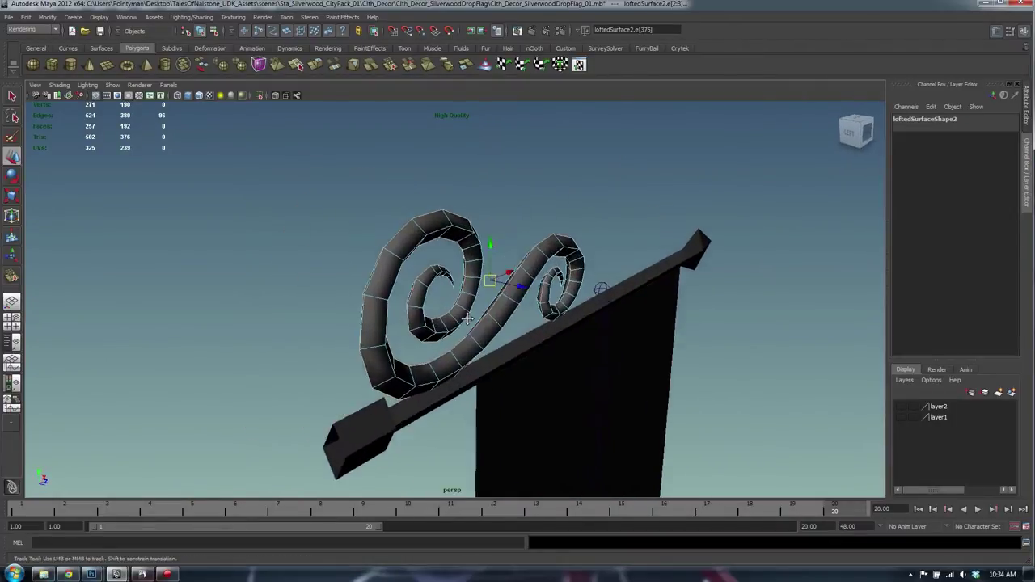
alt+drag(467, 319, 386, 311)
shift+right_click(361, 250)
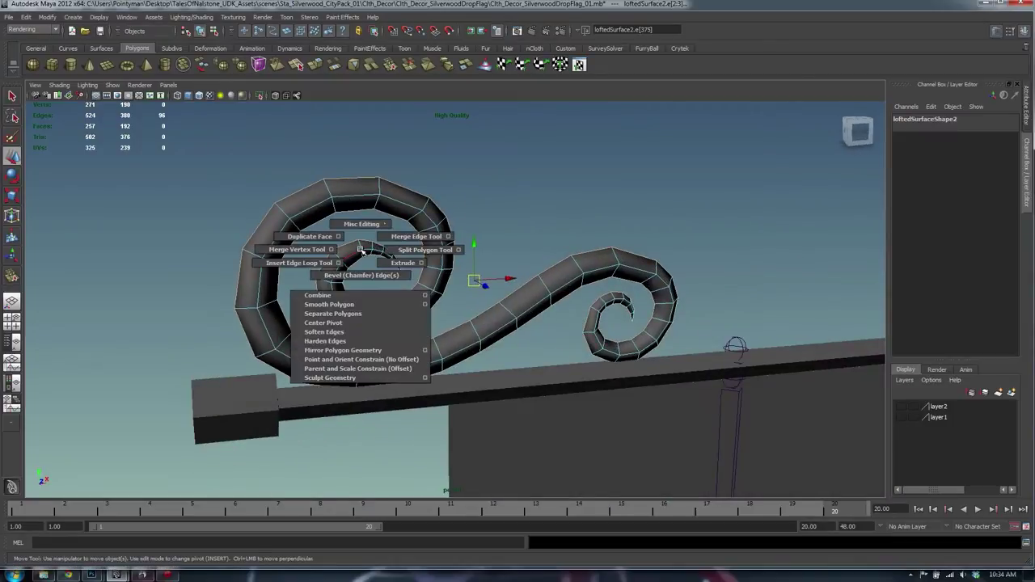
click(334, 332)
click(485, 245)
alt+drag(486, 245, 429, 240)
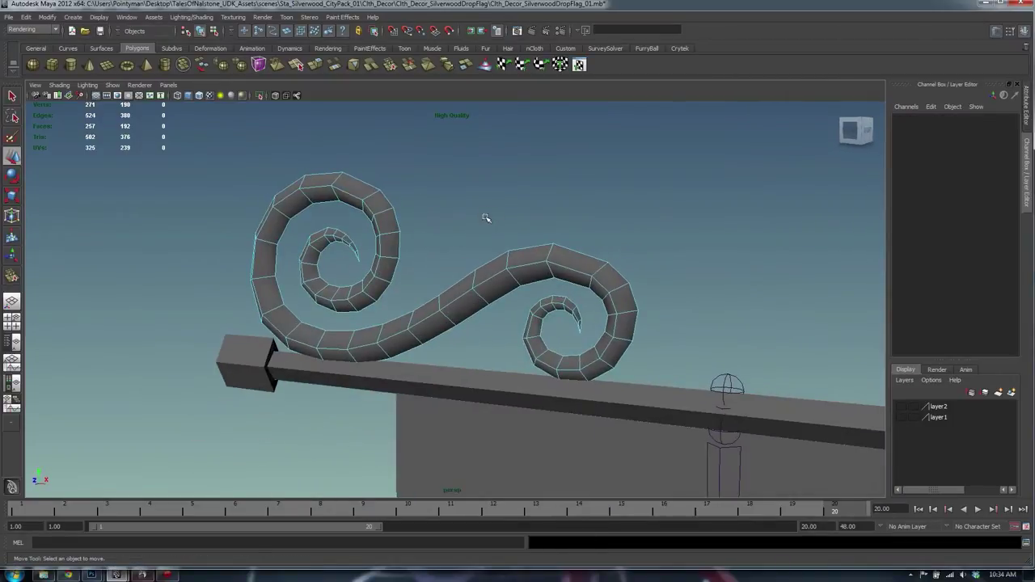
Step: Examine the reduced scroll's smoothness and silhouette from the front and the back
key(F8)
alt+drag(563, 238, 543, 239)
key(F8)
click(404, 234)
alt+drag(399, 237, 705, 241)
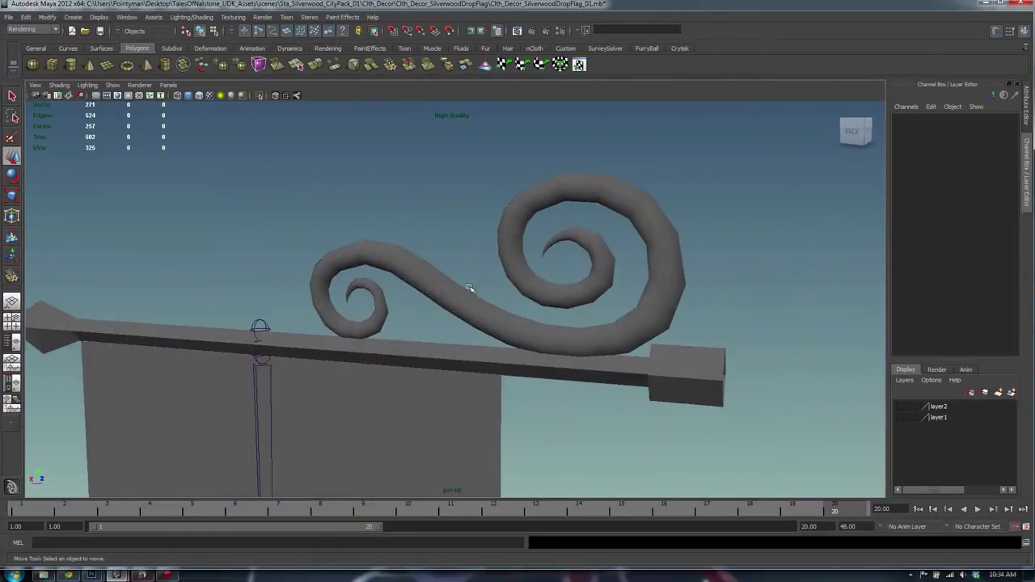
alt+drag(470, 288, 615, 275)
scroll(612, 273, down, 4)
click(524, 244)
click(450, 293)
alt+drag(450, 295, 474, 300)
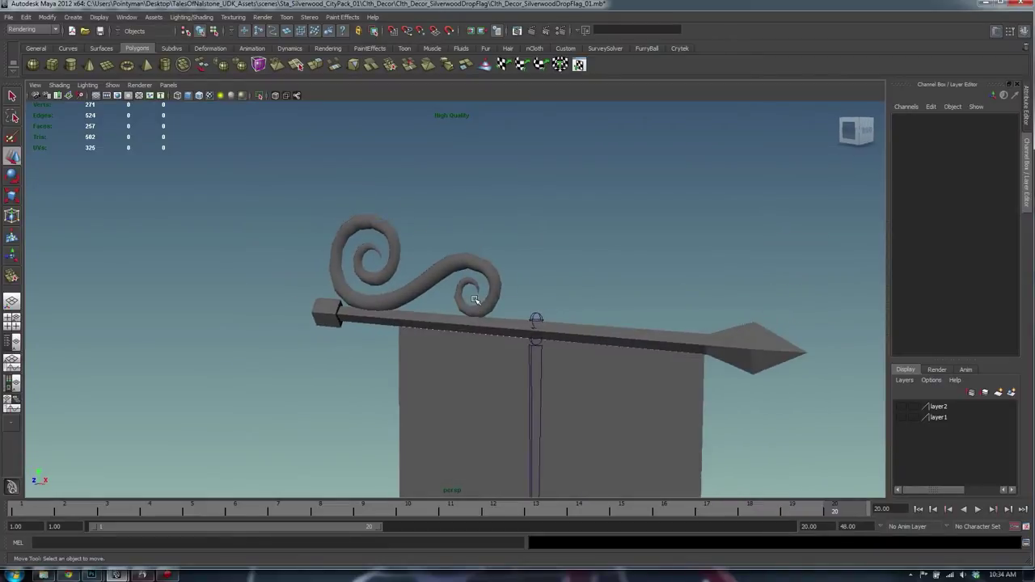
Step: Examine the geometry of the beam, the flag plane and the scroll from several angles
click(532, 317)
key(F8)
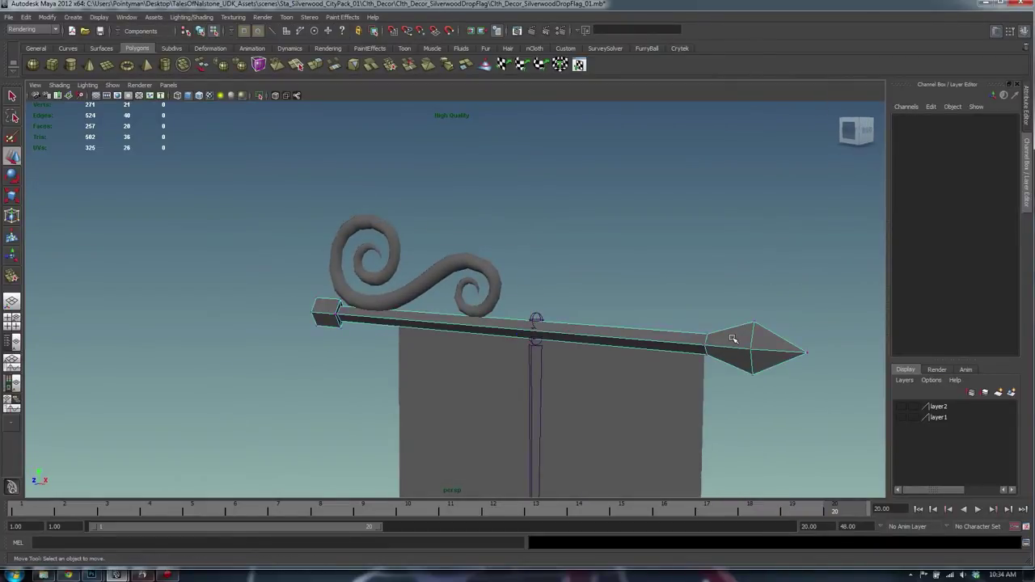
key(F8)
alt+drag(631, 334, 656, 330)
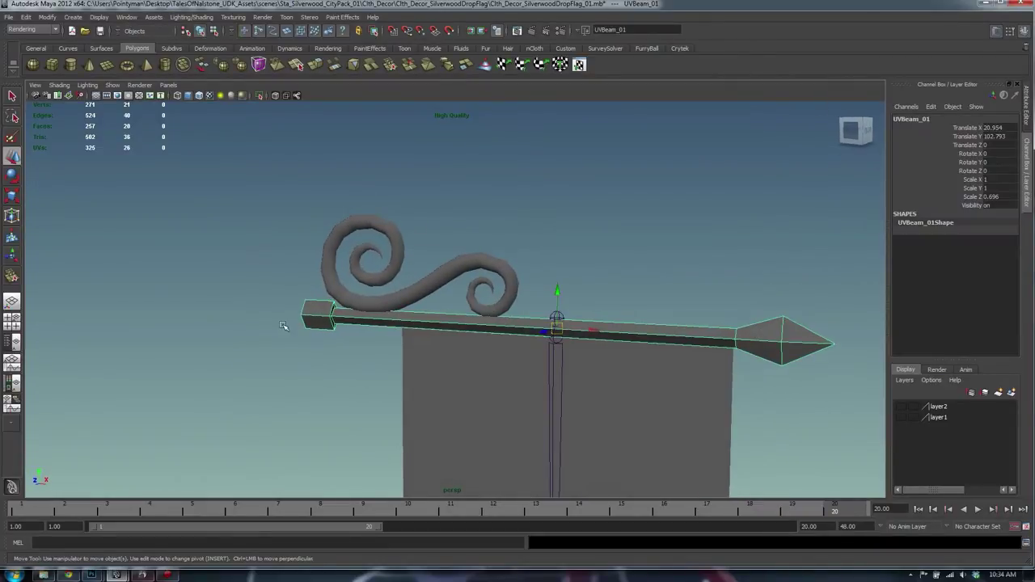
alt+middle_drag(286, 327, 351, 312)
alt+drag(351, 312, 577, 325)
alt+right_drag(578, 326, 643, 262)
click(643, 262)
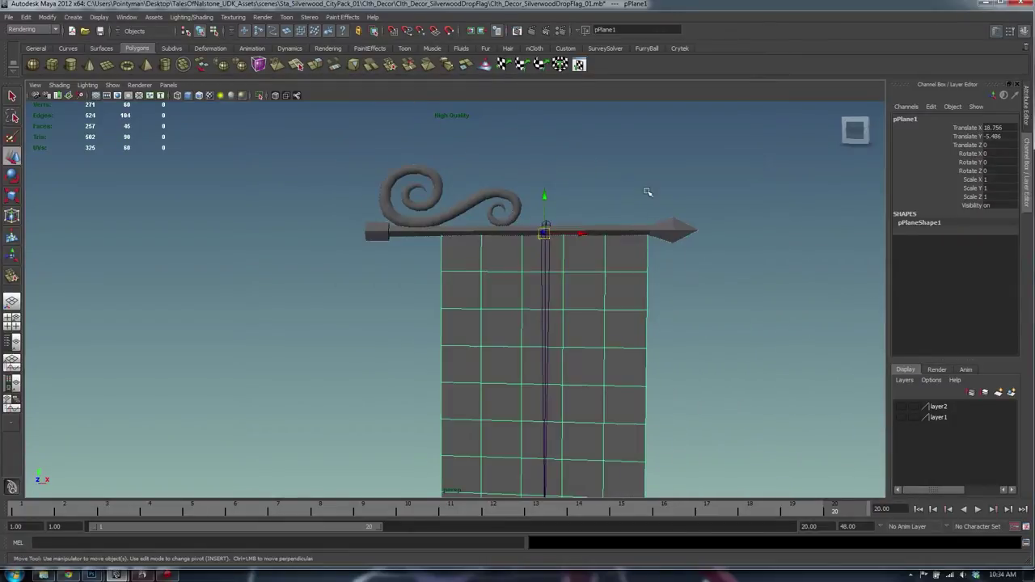
click(647, 193)
alt+drag(661, 232, 573, 238)
alt+right_drag(573, 238, 445, 237)
drag(443, 273, 449, 276)
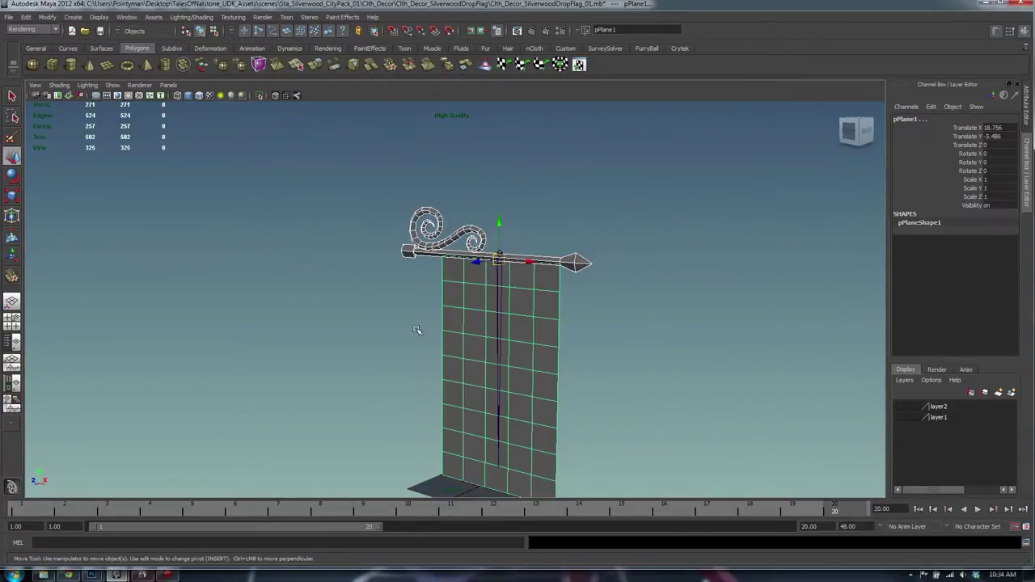
click(417, 327)
Step: Apply planar mapping to the flag plane, fitted to the bounding box and projected from the Z axis
click(449, 332)
shift+right_drag(412, 312, 450, 286)
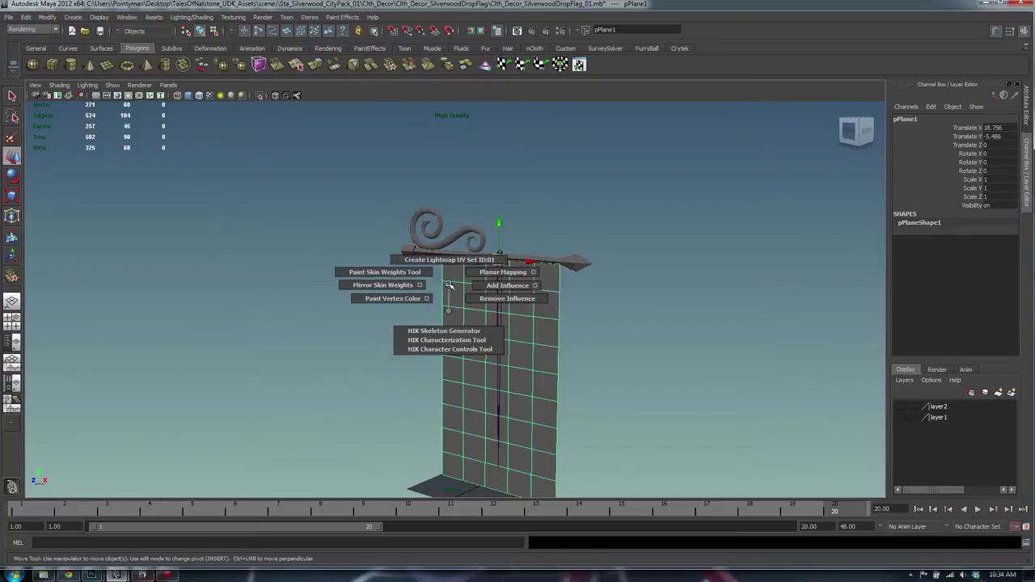
shift+right_drag(534, 272, 534, 273)
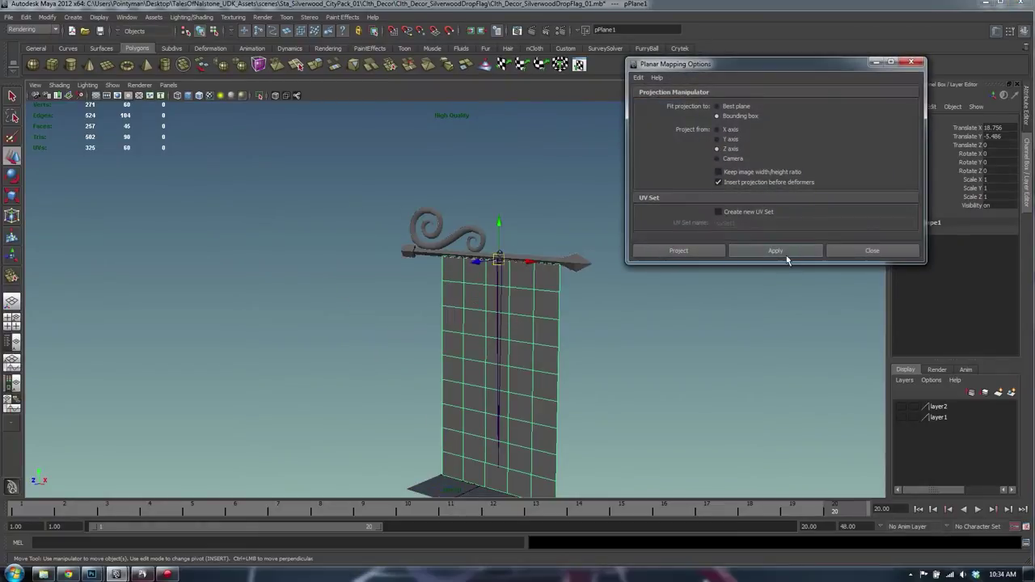
click(787, 256)
alt+drag(520, 309, 558, 307)
click(871, 253)
drag(598, 249, 597, 249)
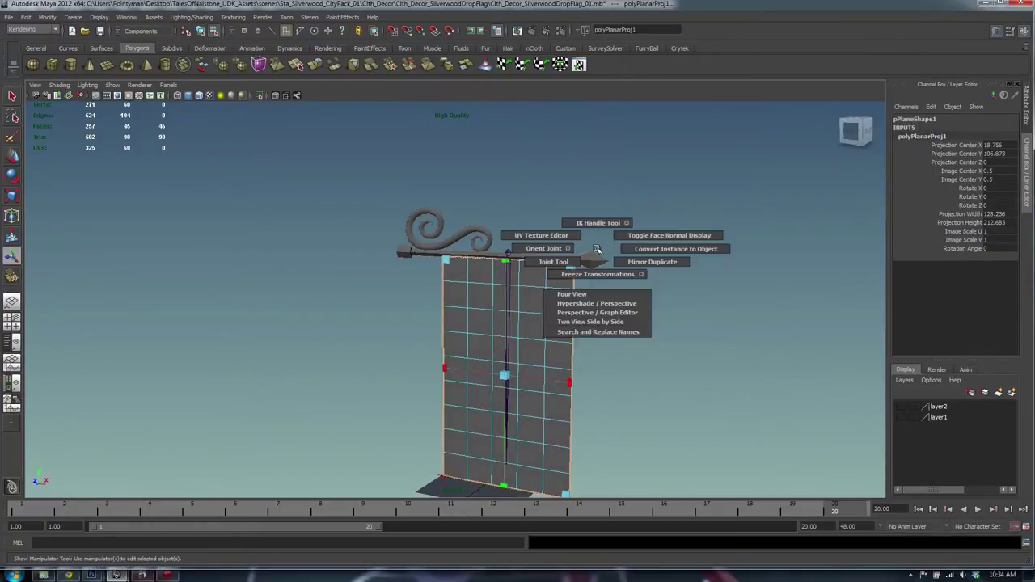
Step: Open the UV Texture Editor beside the flag and narrow the flag's UV shell to match its tall proportions
right_drag(596, 249, 541, 235)
drag(690, 135, 727, 111)
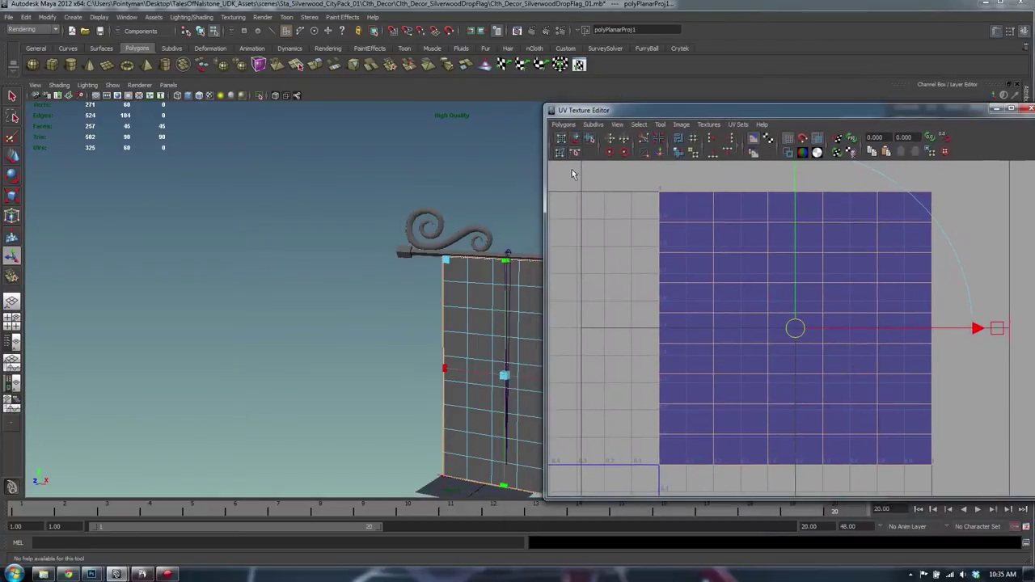
drag(544, 190, 672, 200)
right_drag(732, 245, 768, 245)
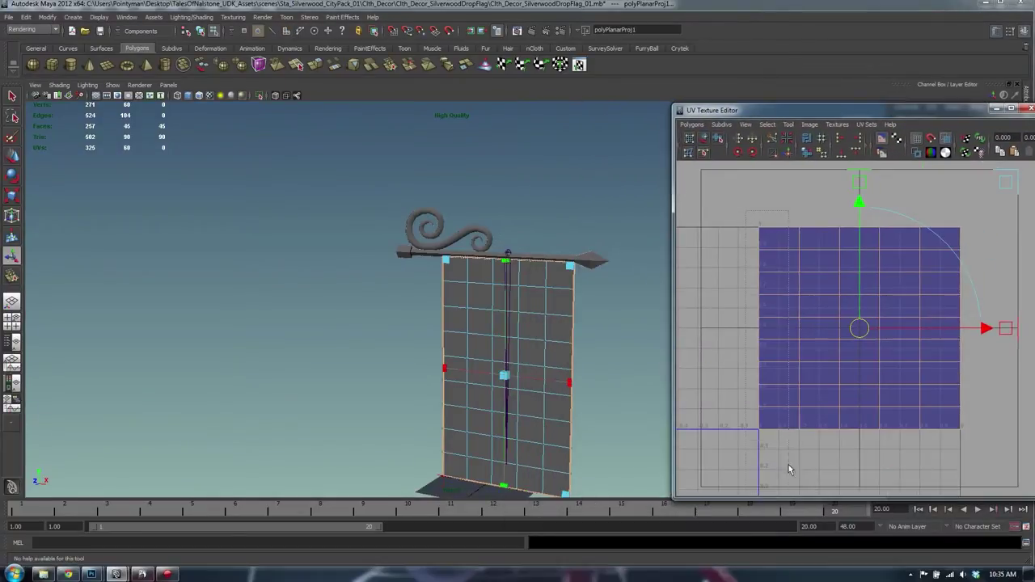
drag(788, 466, 730, 198)
scroll(860, 254, down, 1)
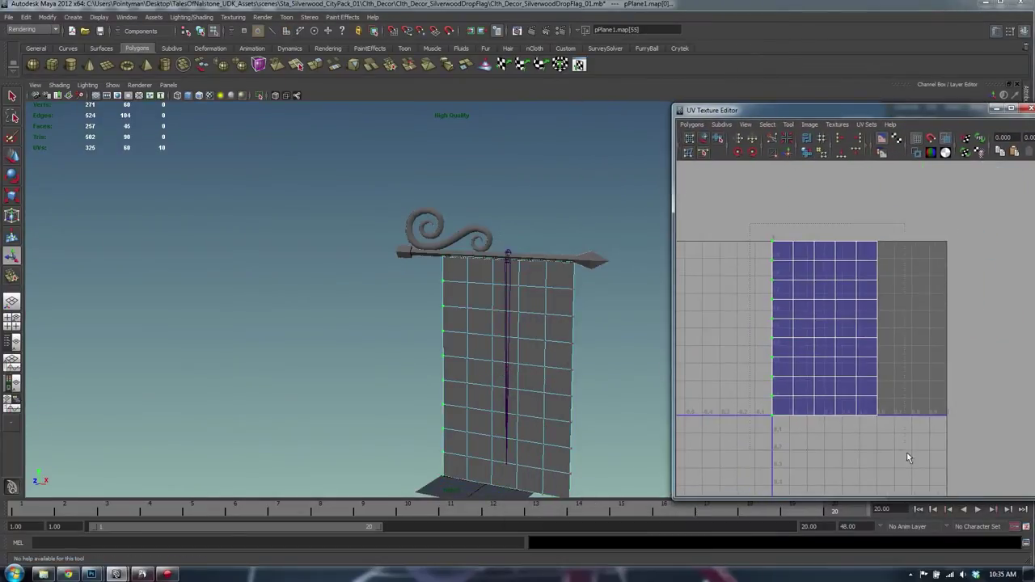
Step: Move the flag's whole UV shell to the right side of the texture square and scale it down slightly
drag(908, 456, 740, 219)
key(w)
drag(894, 328, 973, 328)
key(r)
middle_drag(800, 348, 792, 339)
key(w)
Step: Apply the same Z-axis planar mapping to the beam and the scroll
alt+middle_drag(474, 313, 430, 310)
alt+right_drag(430, 310, 493, 279)
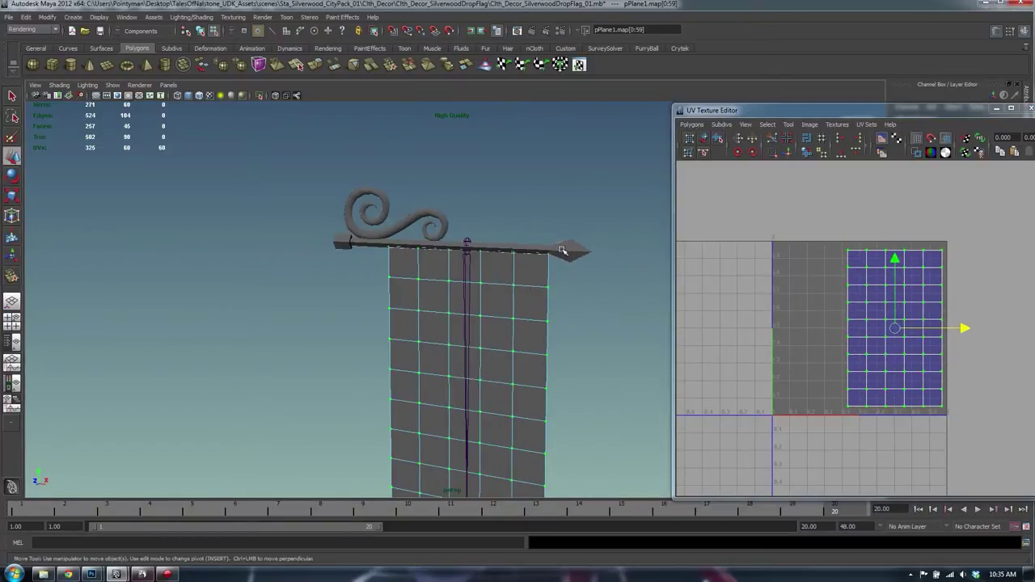
right_drag(567, 249, 622, 271)
click(515, 247)
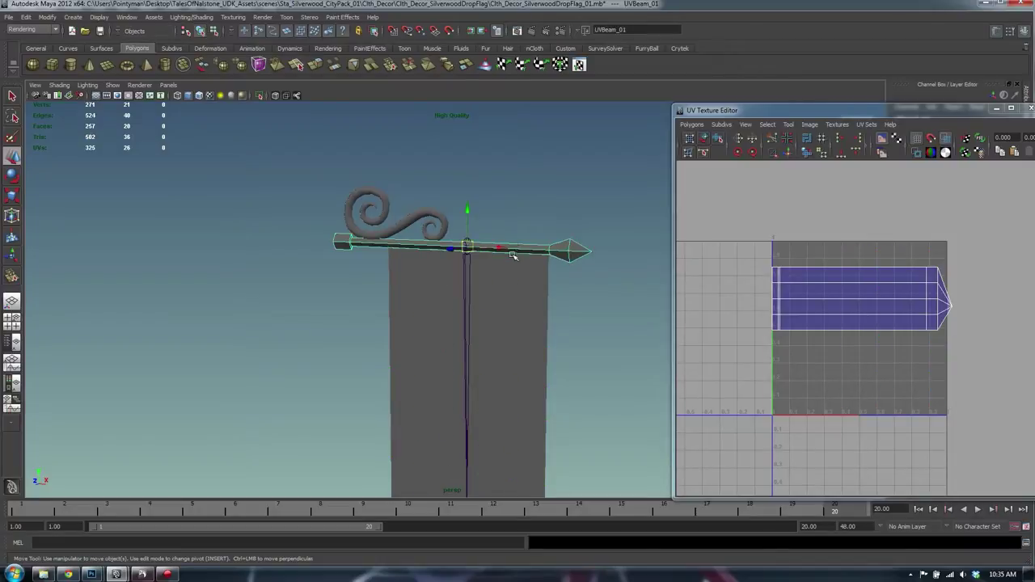
shift+right_click(516, 248)
right_drag(514, 218, 540, 208)
click(411, 219)
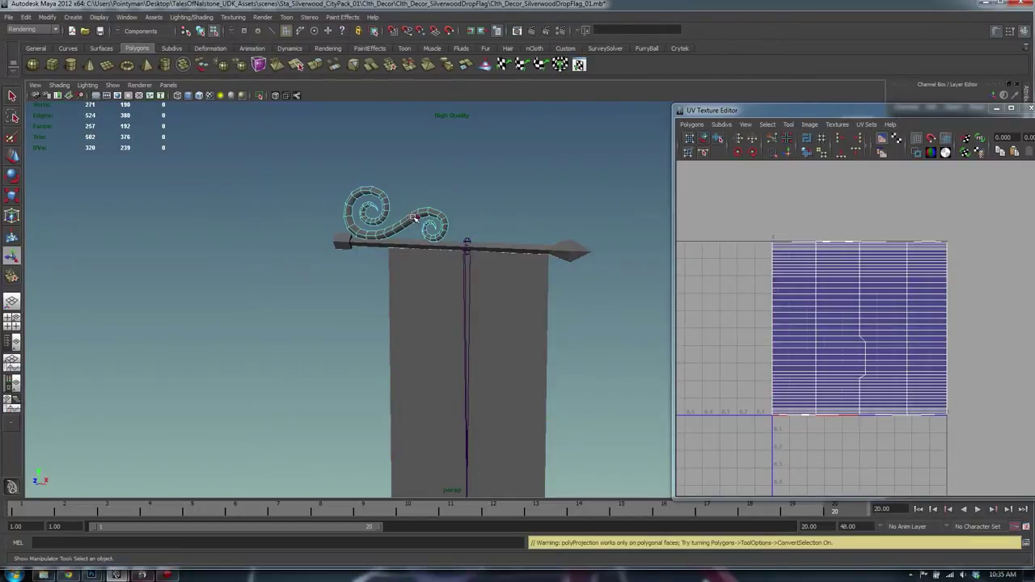
click(564, 254)
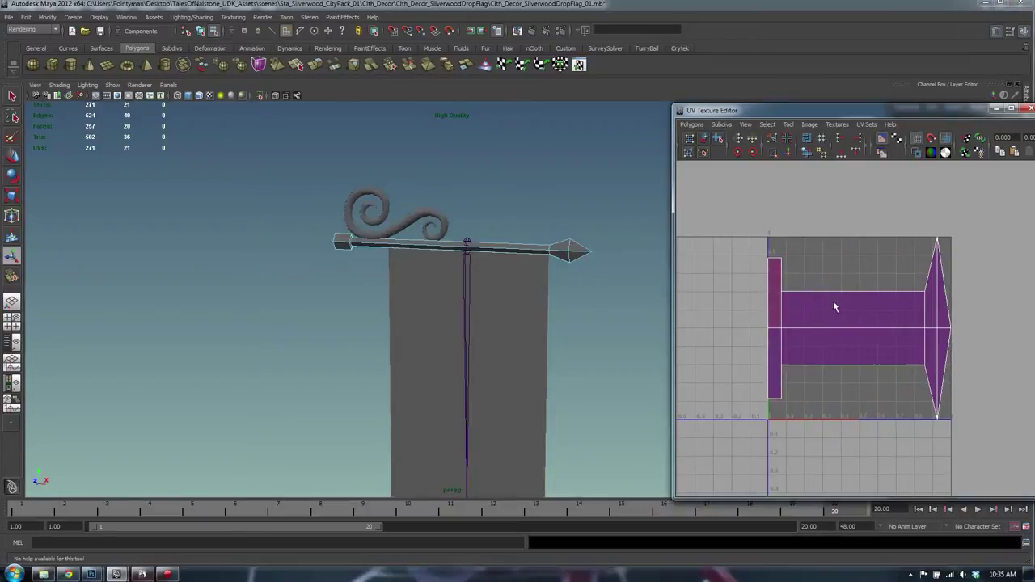
Step: Select the edge loop along the beam's upper and lower edges and cut its UVs there
right_drag(820, 322, 774, 326)
click(938, 331)
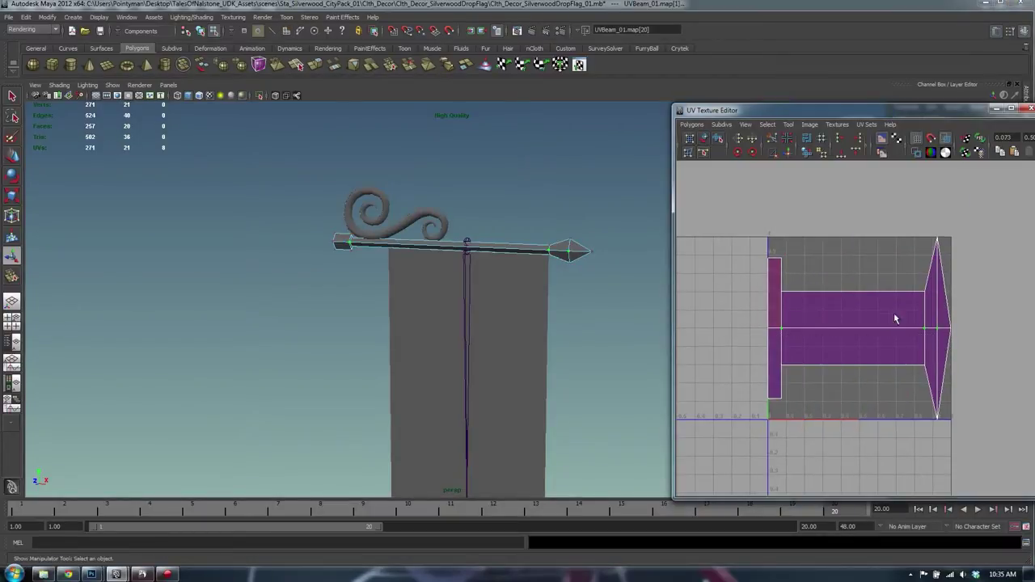
alt+drag(377, 213, 439, 244)
double_click(432, 252)
click(773, 139)
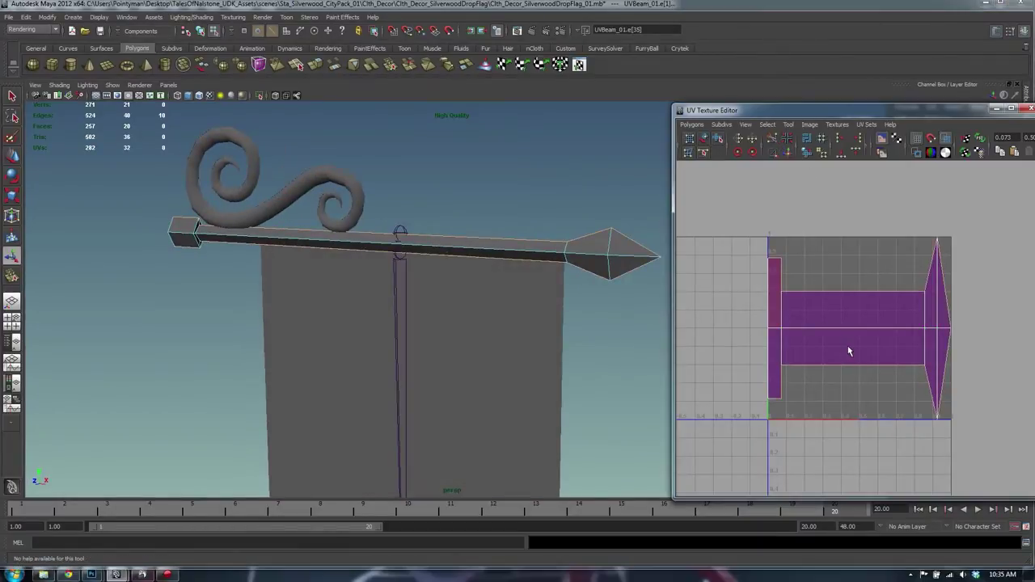
Step: Scale all of the beam's UVs down vertically into a narrow strip that matches the beam's proportions
right_drag(848, 350, 899, 346)
drag(1010, 222, 737, 495)
key(r)
drag(860, 261, 859, 323)
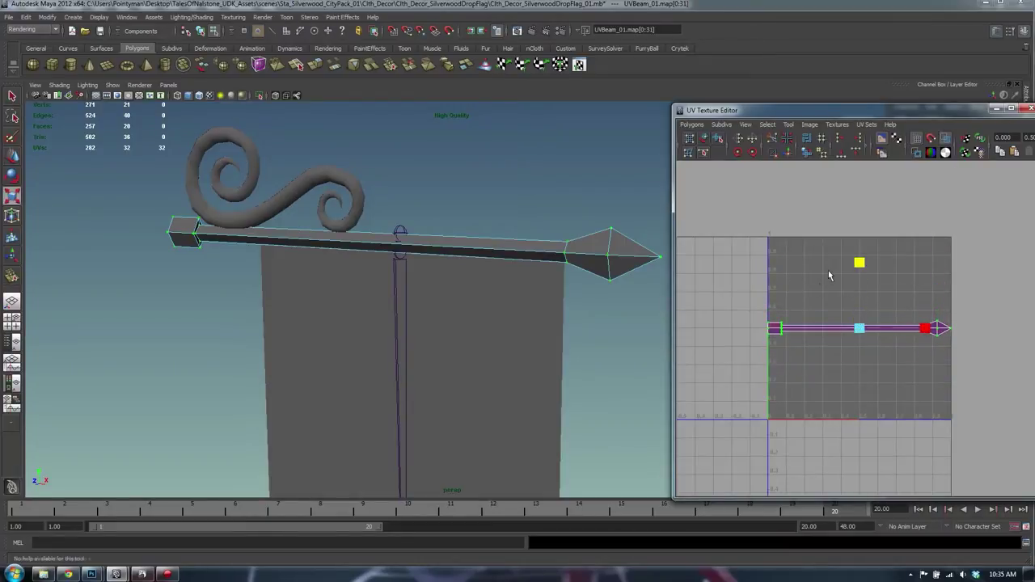
click(829, 276)
Step: Select the UVs at the beam's pointed end and unfold the front and back UV shells
alt+right_drag(829, 276, 1030, 322)
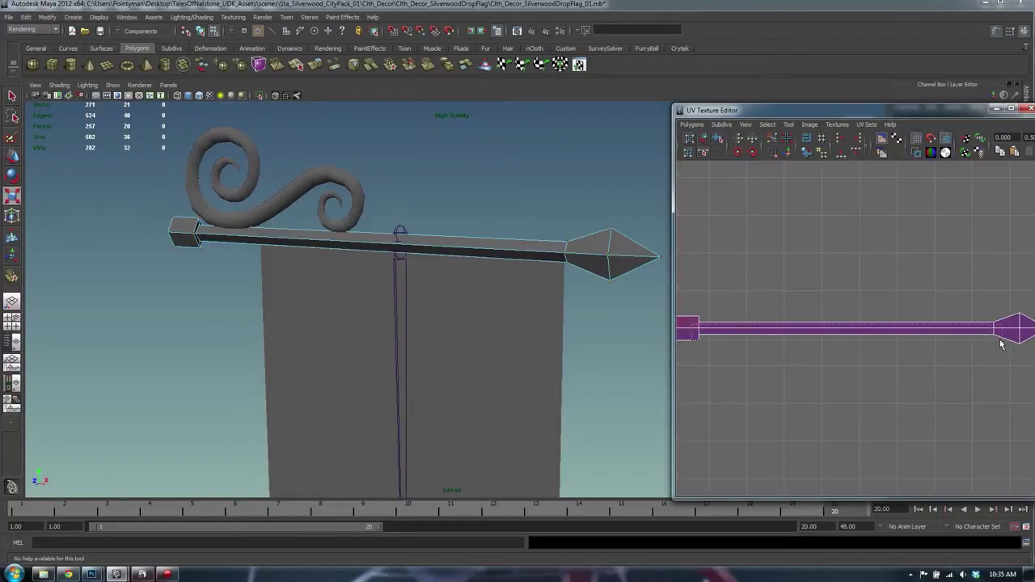
click(1016, 334)
click(254, 168)
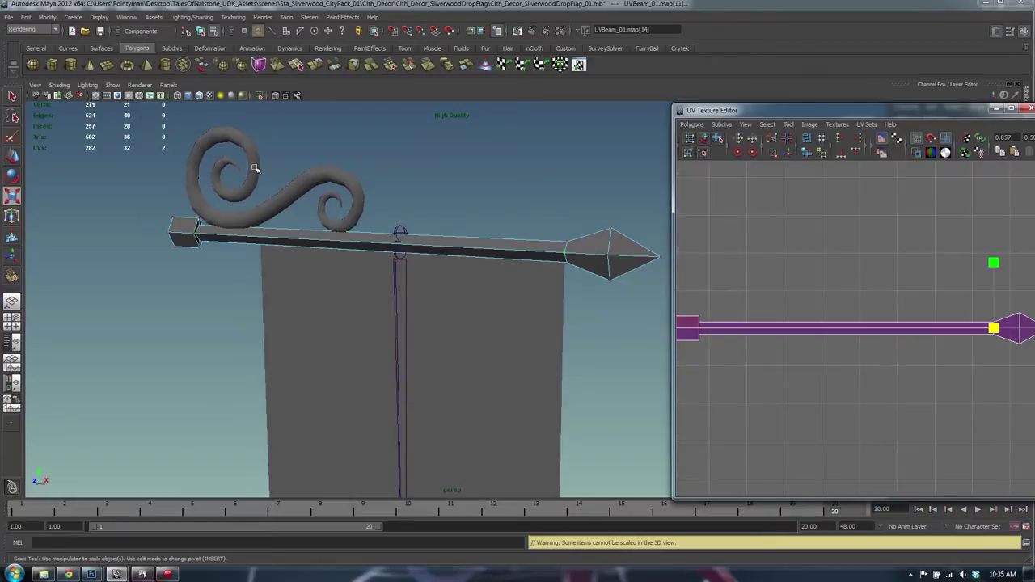
alt+middle_drag(901, 280, 838, 279)
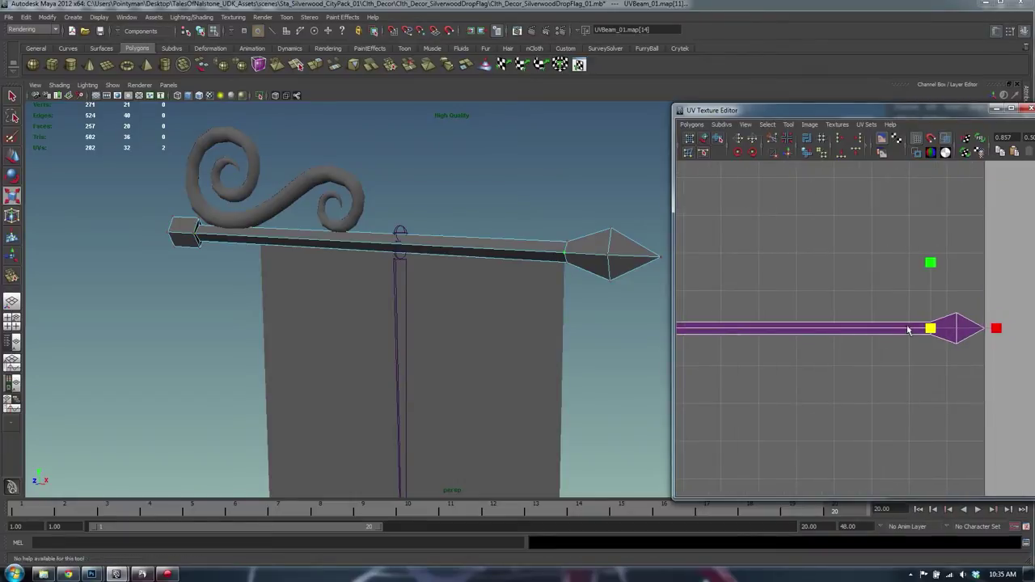
drag(993, 361, 996, 364)
scroll(768, 227, down, 2)
alt+middle_drag(728, 226, 856, 224)
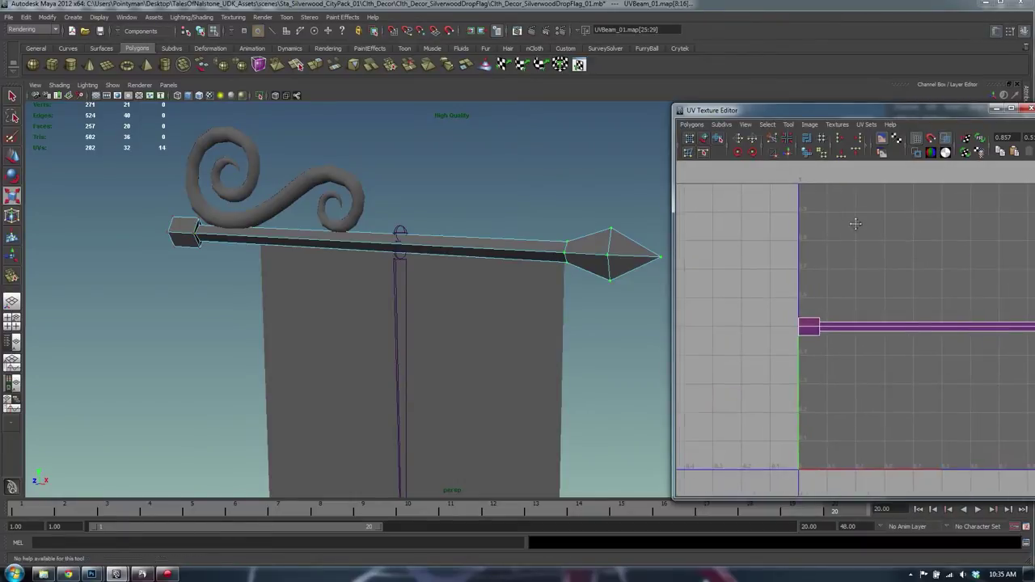
click(807, 156)
alt+right_drag(964, 301, 727, 279)
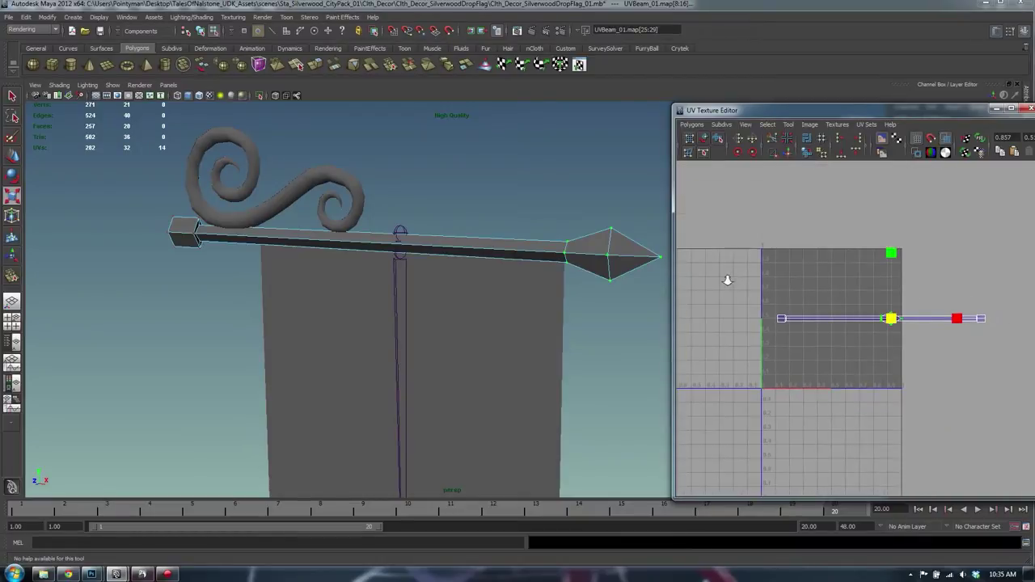
Step: Undo the beam's unfold and flip one of its two overlapping UV shells vertically so both face the same way
key(ctrl+z)
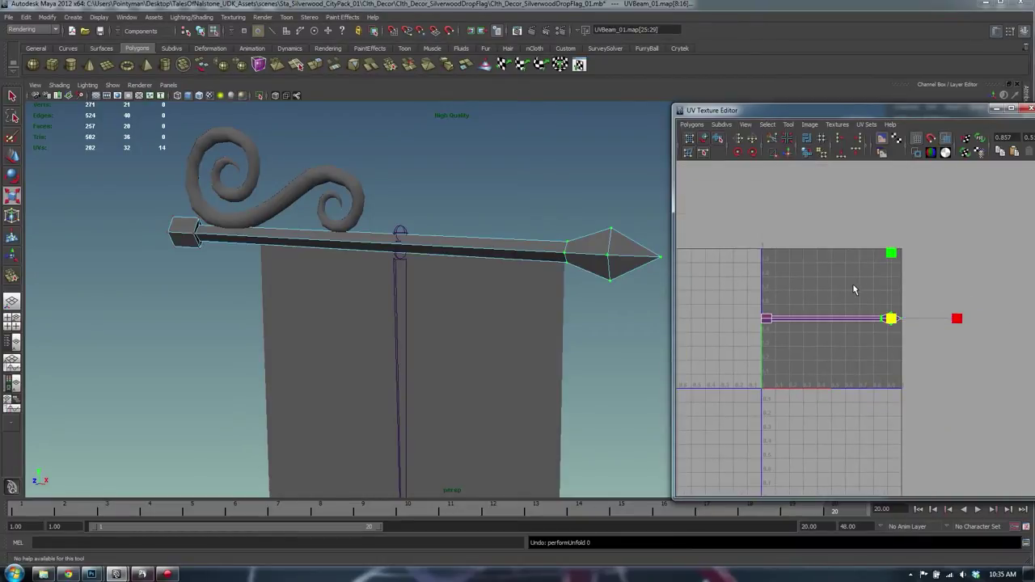
click(889, 319)
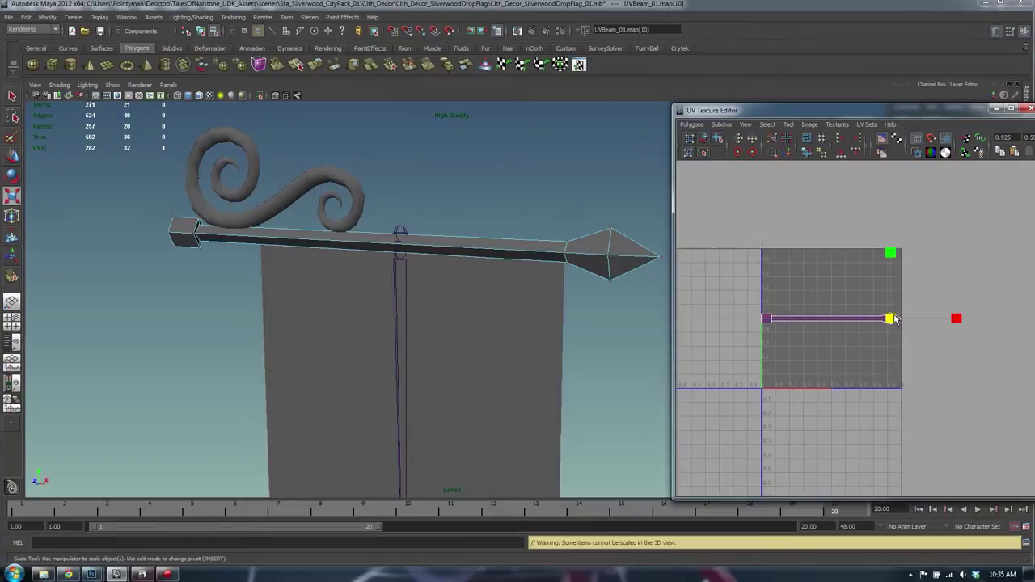
key(w)
drag(831, 263, 828, 248)
alt+right_drag(816, 257, 894, 255)
key(ctrl+z)
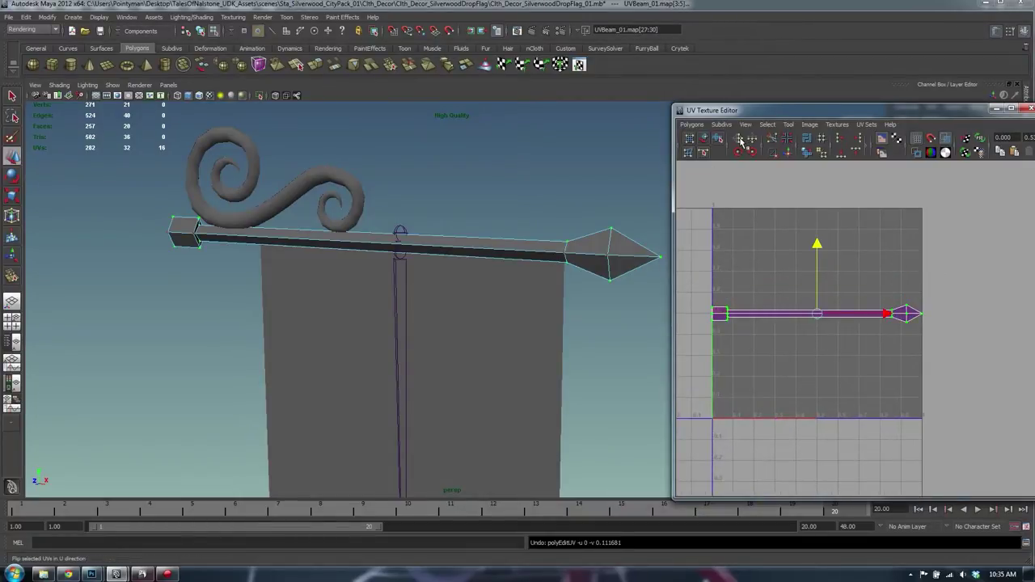
click(742, 140)
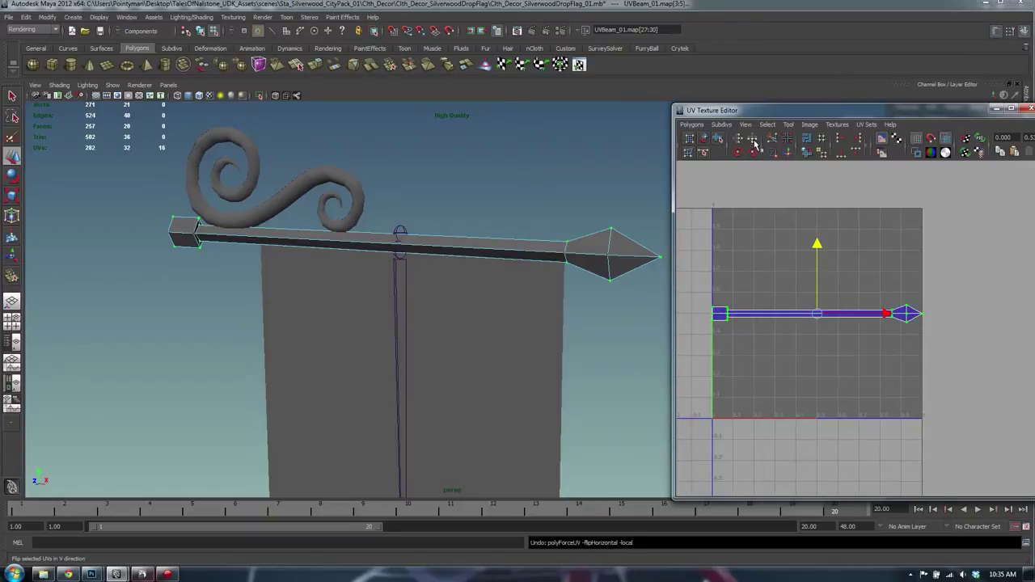
Step: Unfold both overlapping beam shells again, starting from the UVs at the pointed end
drag(984, 376, 820, 198)
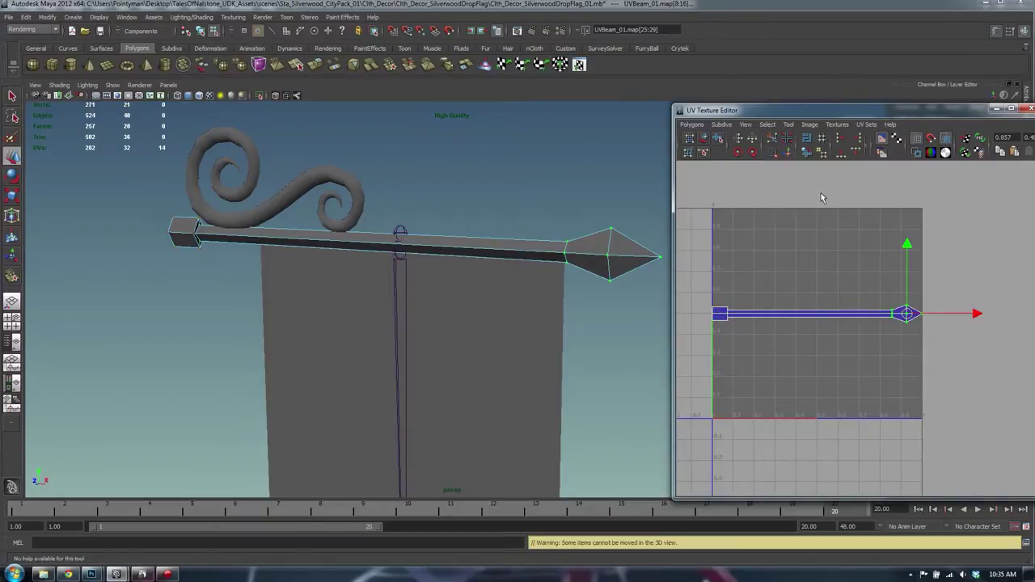
click(804, 153)
click(822, 272)
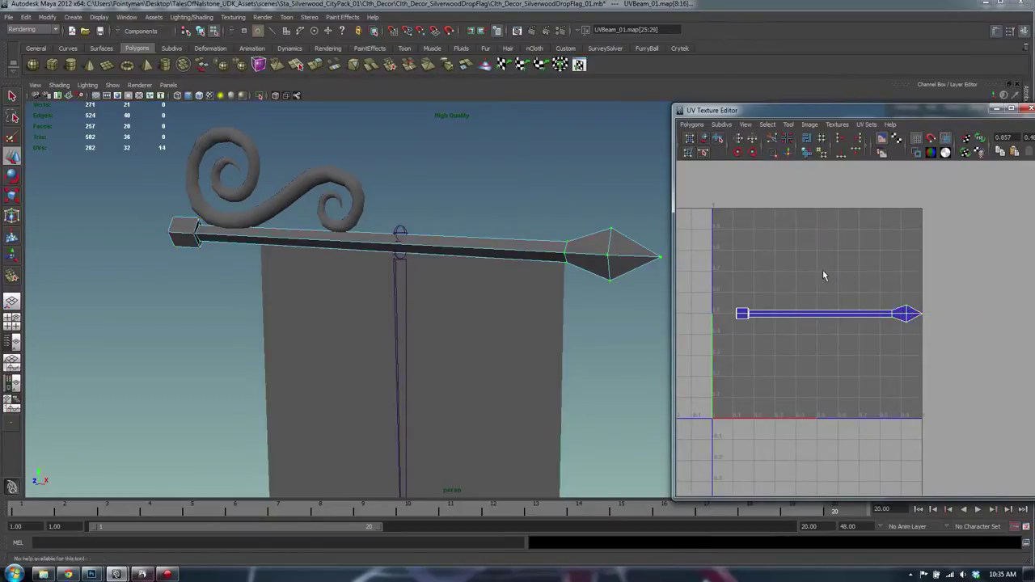
Step: Scale down all of the beam's UVs and rotate them 90 degrees so the strip stands upright in the UV tile
drag(700, 266, 955, 377)
key(r)
middle_drag(906, 371, 900, 394)
key(w)
click(737, 153)
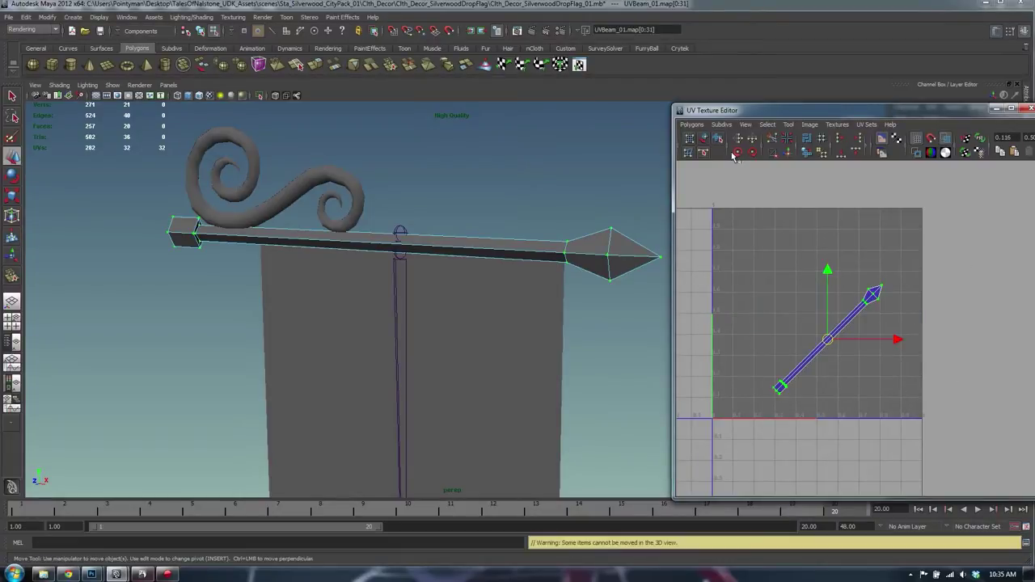
click(737, 153)
middle_drag(879, 227, 862, 221)
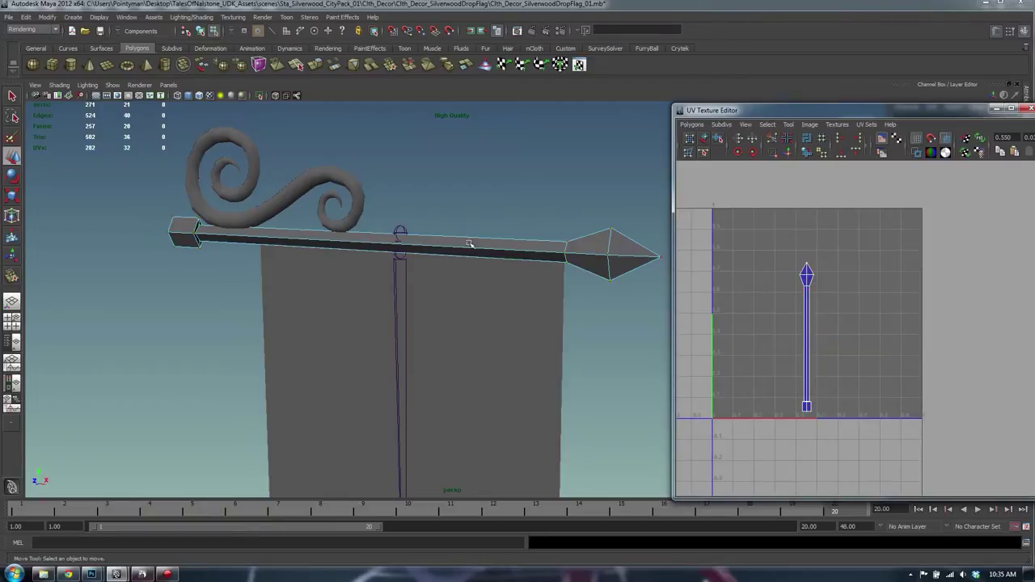
Step: Show the flag plane's UVs with the beam's, and enlarge and move the beam strip to stand beside the flag grid's left edge
click(536, 346)
right_click(797, 273)
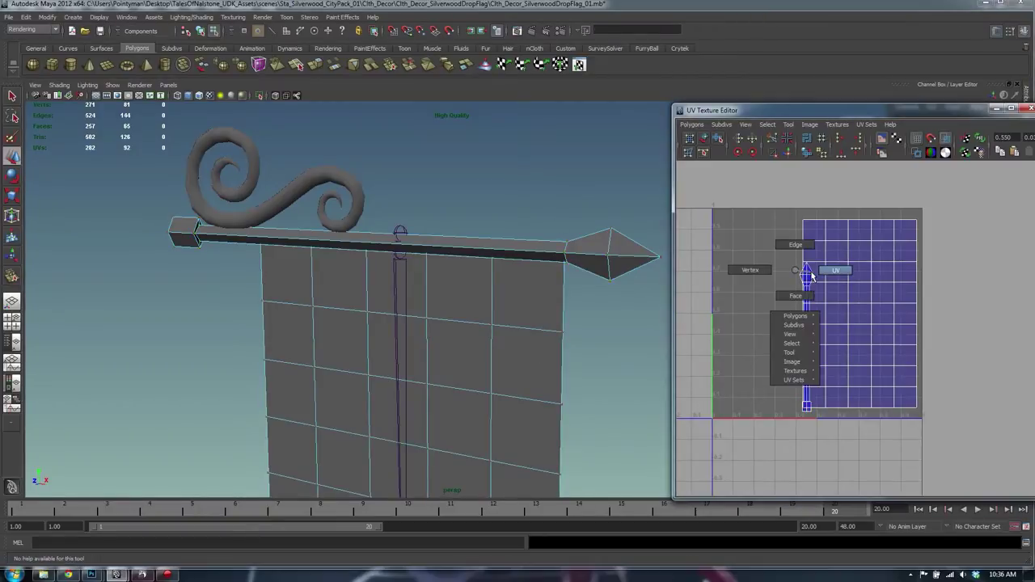
right_drag(812, 276, 833, 272)
alt+right_drag(849, 273, 1001, 273)
alt+middle_drag(739, 239, 767, 245)
drag(749, 209, 760, 224)
key(w)
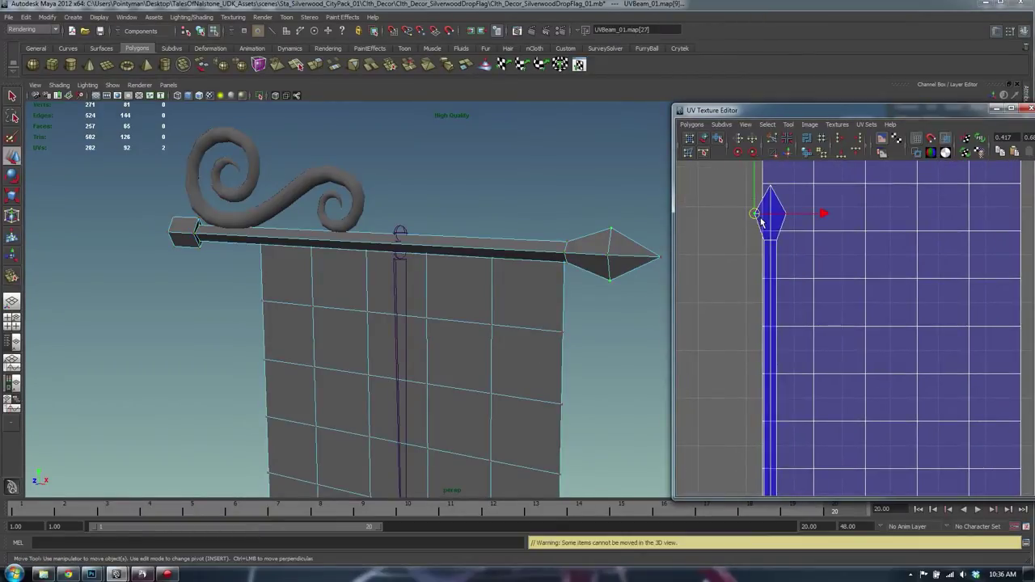
alt+right_drag(845, 240, 718, 228)
shift+middle_drag(917, 270, 929, 247)
scroll(879, 256, down, 2)
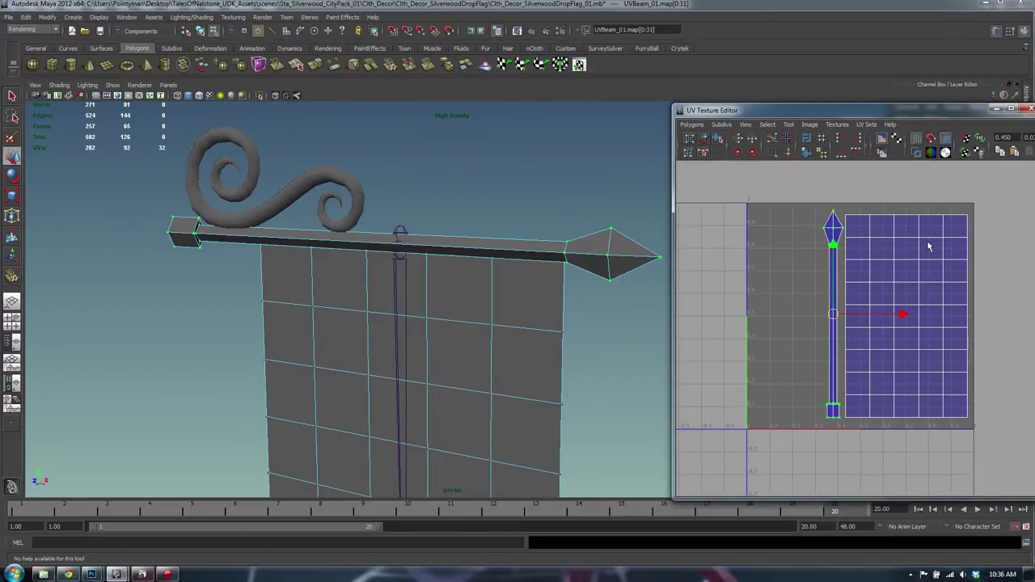
Step: Cut the scroll's UVs along the edge loop running its full length and squash them vertically to match the scroll's proportions
click(275, 181)
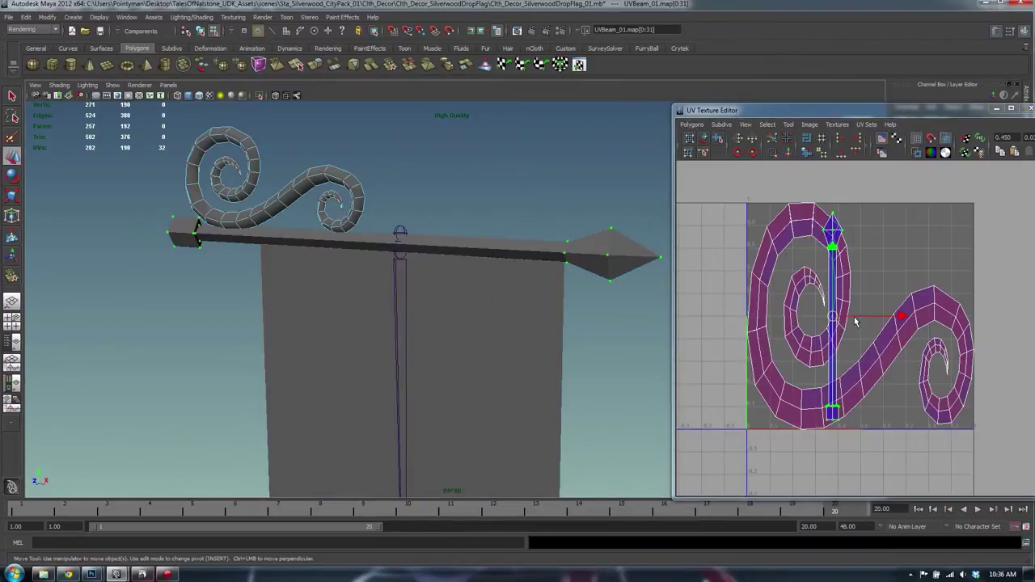
right_click(933, 316)
right_drag(940, 291, 939, 289)
alt+drag(453, 194, 342, 203)
alt+middle_drag(342, 203, 394, 345)
scroll(394, 344, up, 4)
double_click(359, 338)
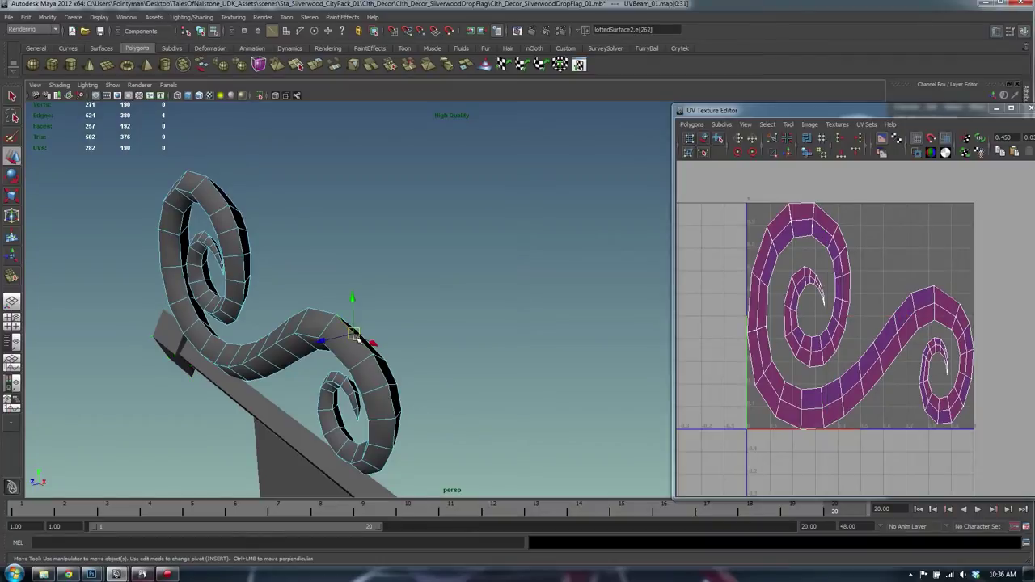
click(771, 139)
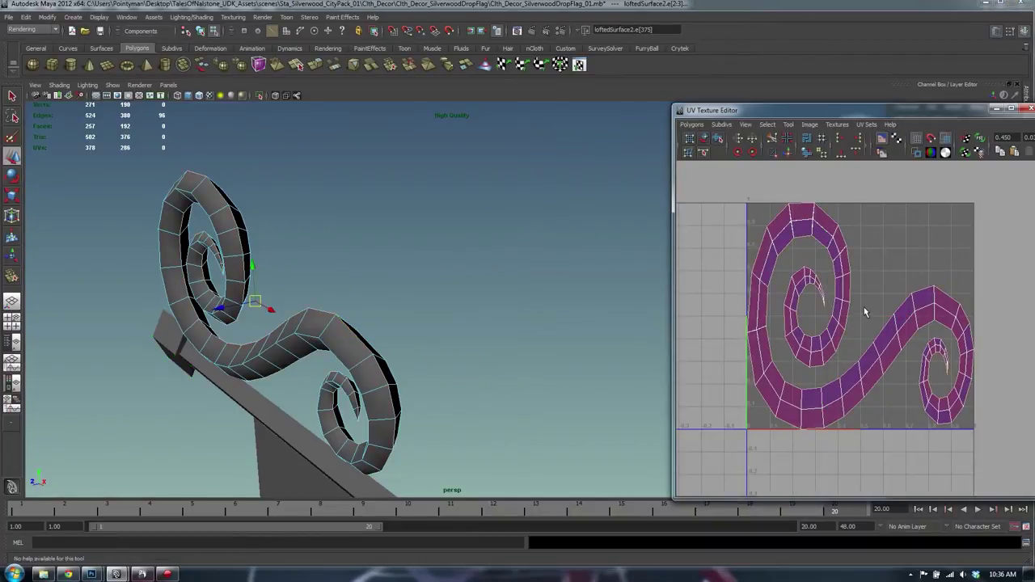
right_drag(867, 312, 902, 313)
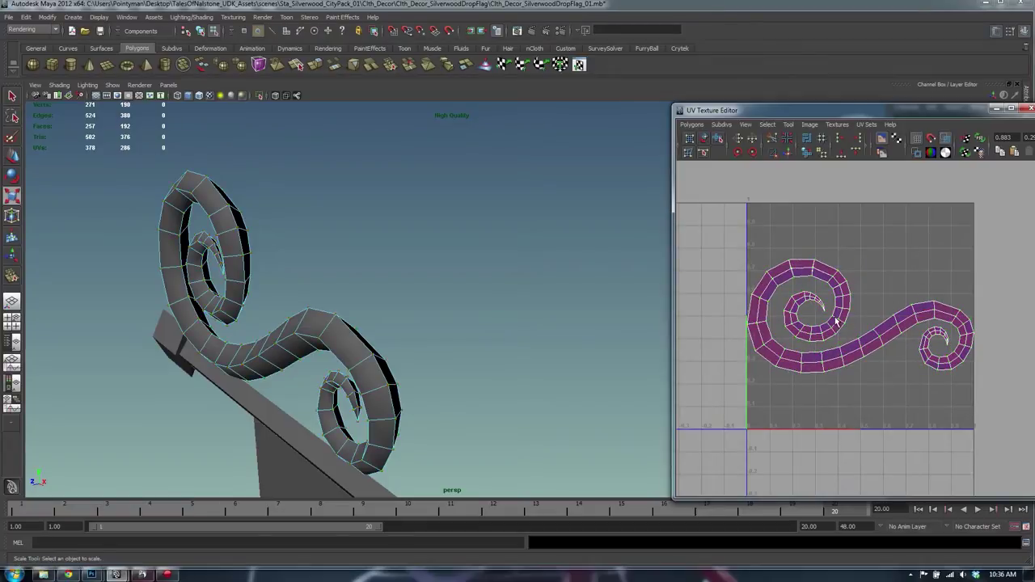
Step: Try to pull one scroll UV shell away by growing a selection from a single UV and moving it
right_click(860, 317)
click(843, 311)
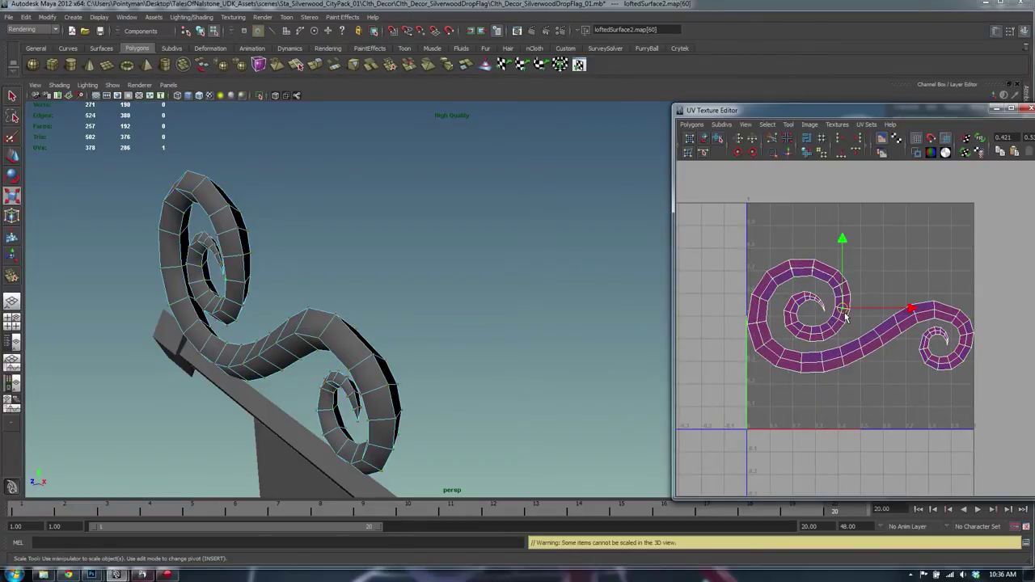
key(w)
drag(843, 309, 924, 254)
key(ctrl+z)
key(shift+period)
key(shift+period)
key(shift+period)
key(shift+period)
key(shift+period)
key(shift+period)
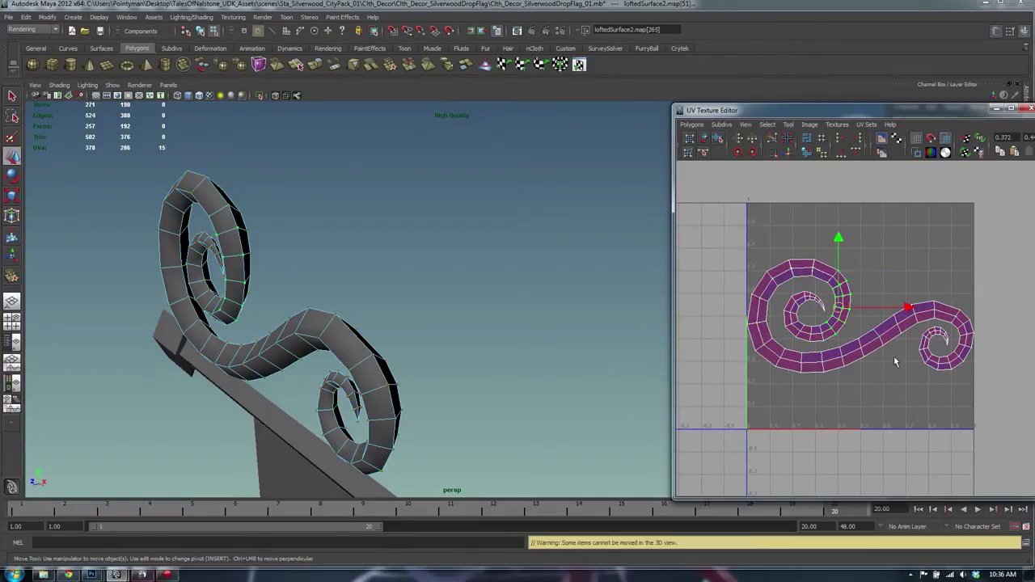
key(shift+period)
middle_drag(873, 394, 794, 334)
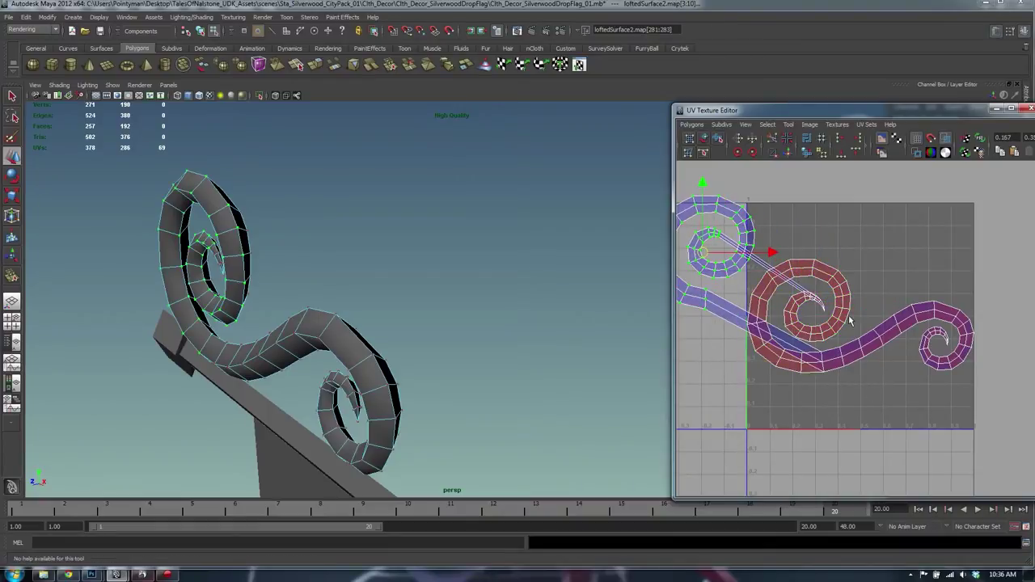
key(ctrl+z)
Step: Grow a UV selection from the scroll's back side across its whole shell and move that shell below the UV tile
alt+right_drag(851, 309, 880, 248)
alt+drag(420, 231, 145, 232)
click(363, 255)
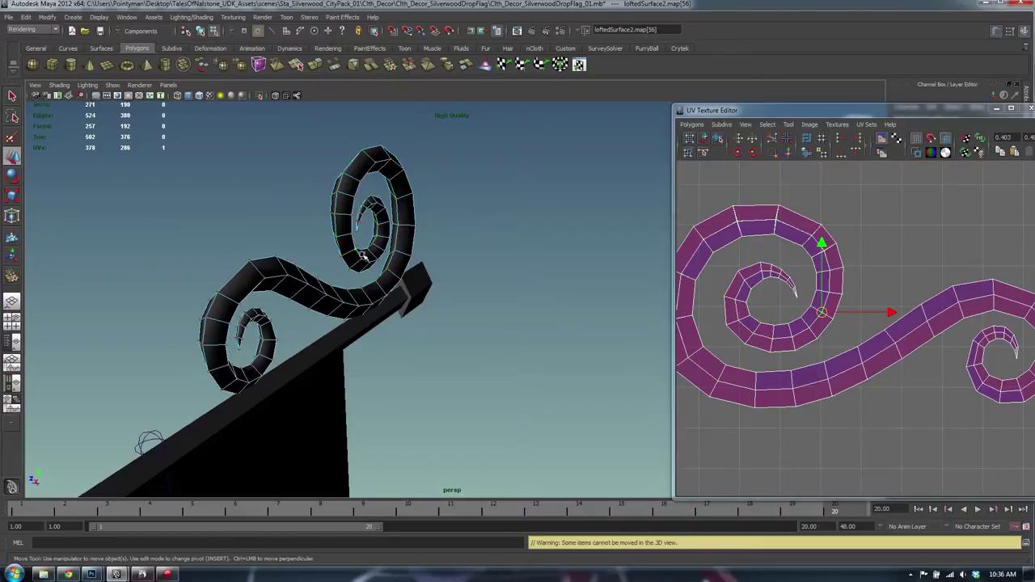
key(shift+period)
key(shift+period)
key(shift+period)
key(shift+period)
key(shift+period)
key(shift+period)
key(shift+period)
key(shift+period)
key(shift+period)
key(shift+period)
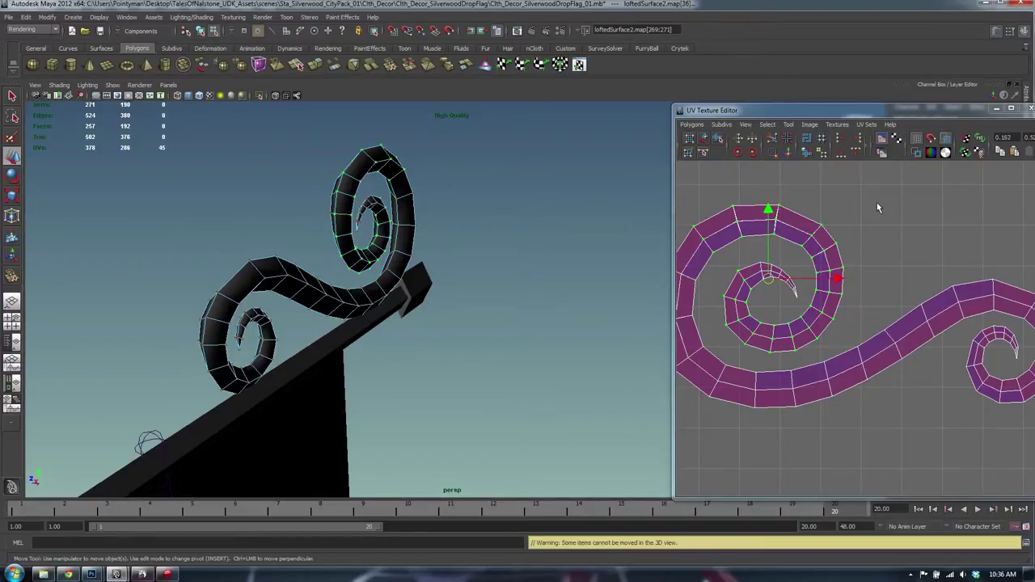
key(shift+period)
key(shift+period)
key(shift+period)
key(shift+period)
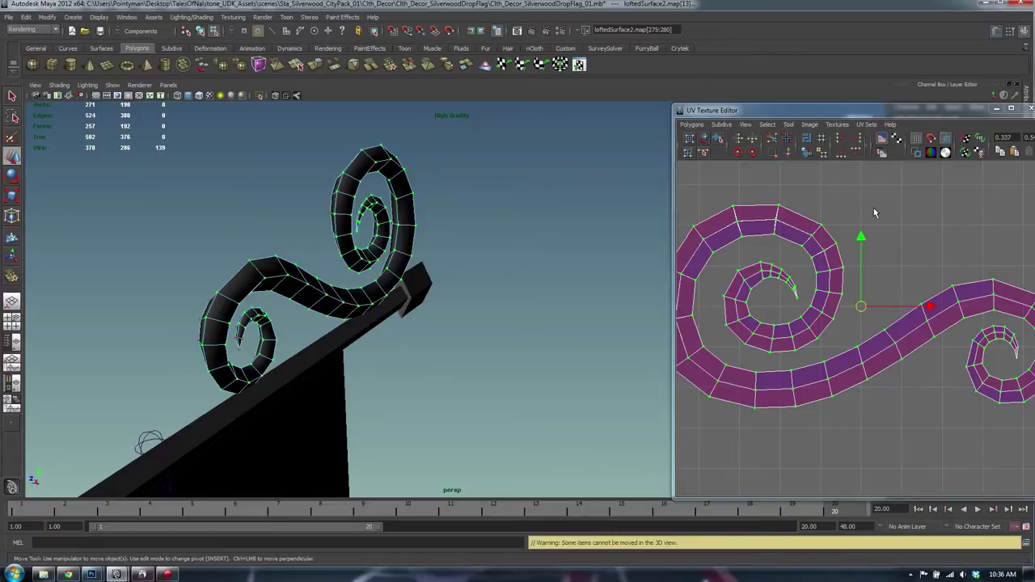
alt+right_drag(860, 241, 808, 216)
drag(861, 239, 954, 409)
alt+middle_drag(952, 404, 939, 324)
scroll(940, 324, up, 1)
Step: Try to unfold the scroll shell left in the tile, and undo both the unfold and the shell separation
click(805, 301)
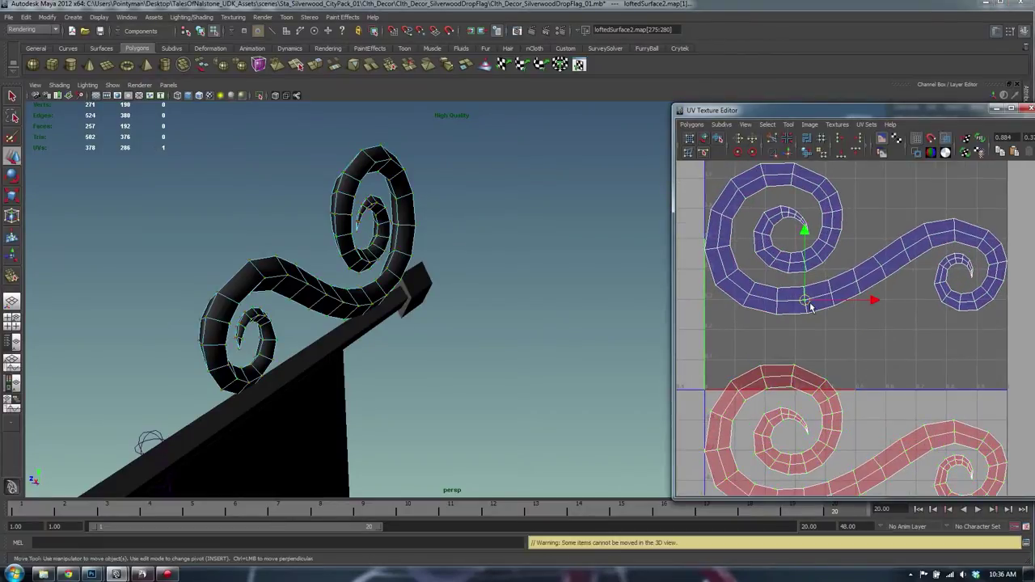
click(806, 153)
alt+right_drag(898, 245, 791, 238)
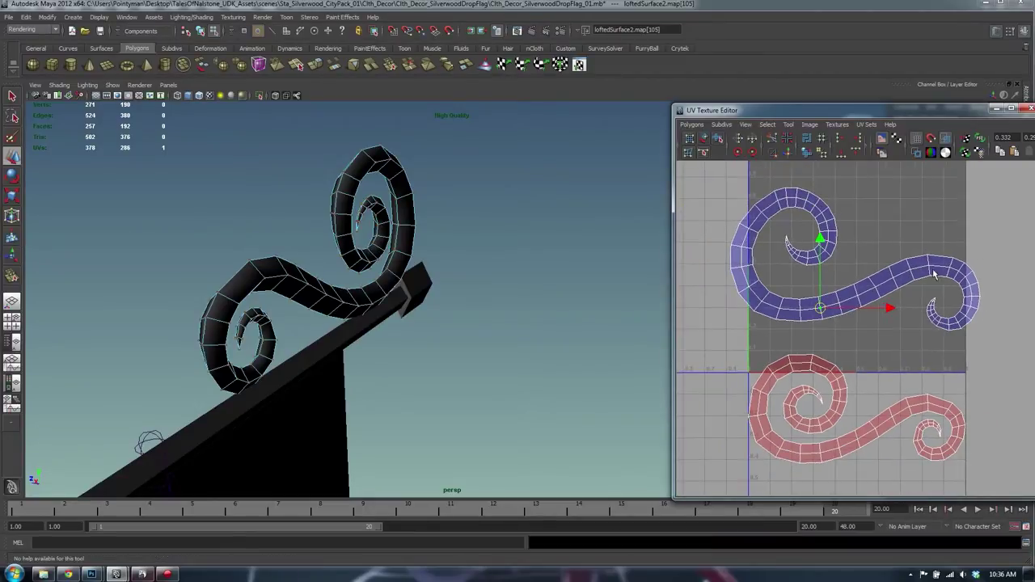
key(ctrl+z)
key(ctrl+z)
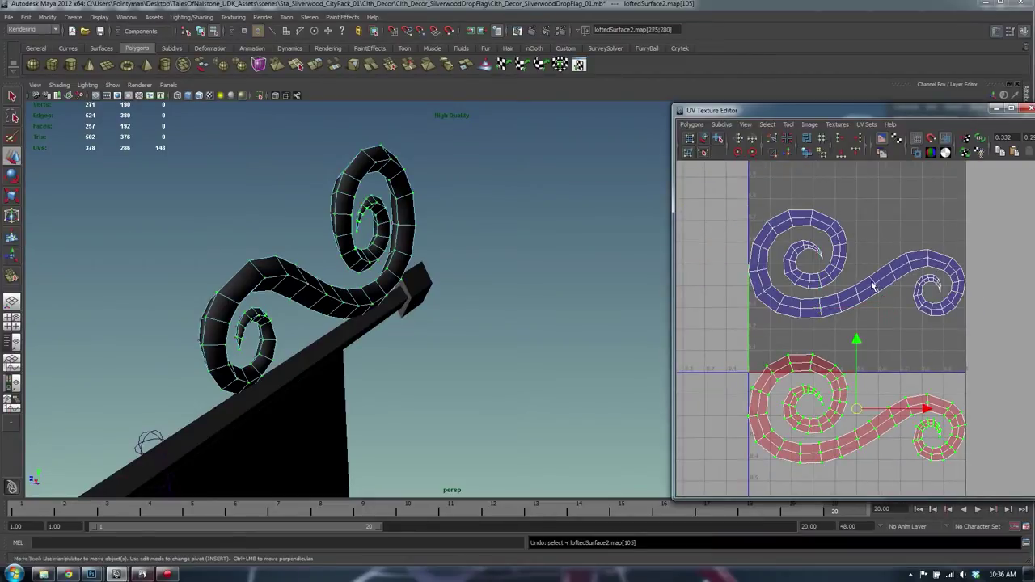
key(ctrl+z)
click(851, 261)
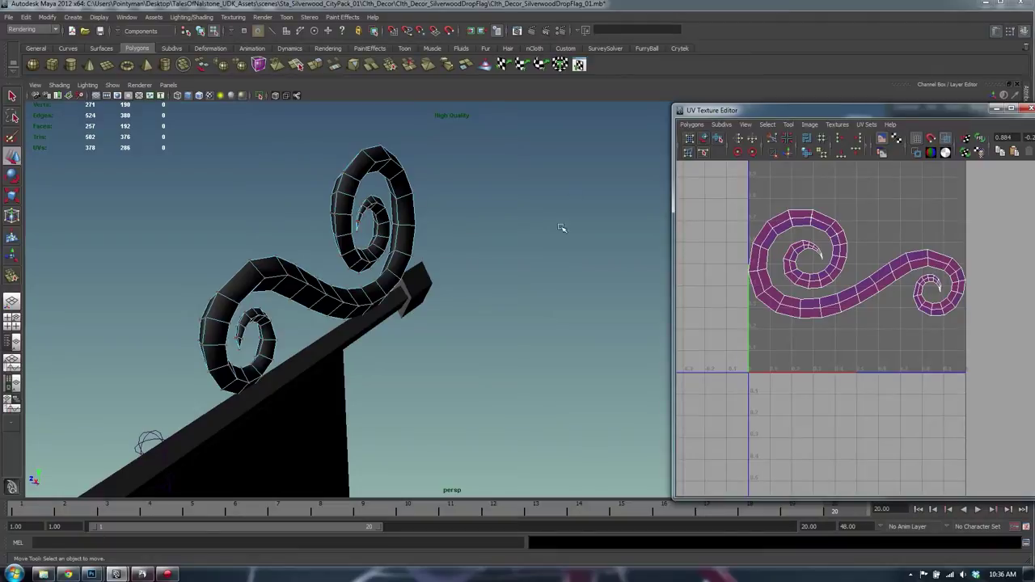
Step: Rotate all of the scroll's UVs upright and scale them down to fit along the UV tile's left side
drag(1033, 387, 1034, 386)
key(r)
key(e)
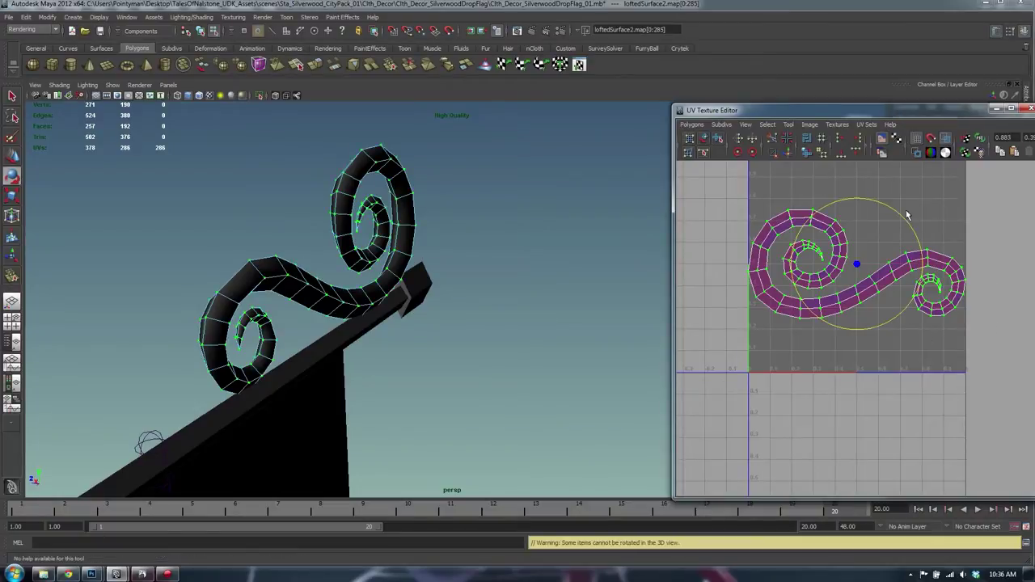
drag(921, 257, 851, 205)
middle_drag(956, 210, 913, 195)
alt+right_drag(913, 195, 879, 202)
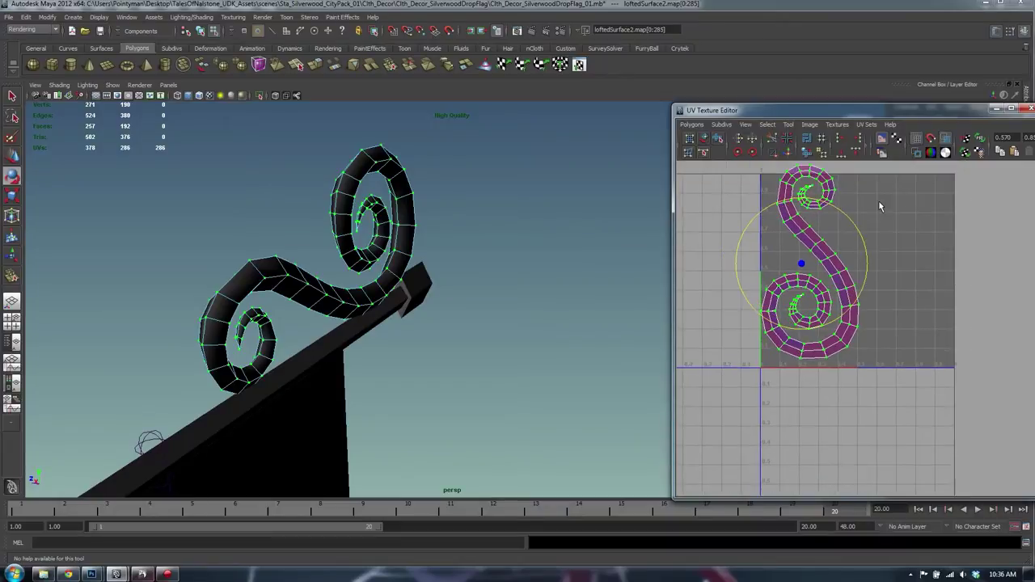
key(r)
middle_drag(932, 215, 916, 227)
key(w)
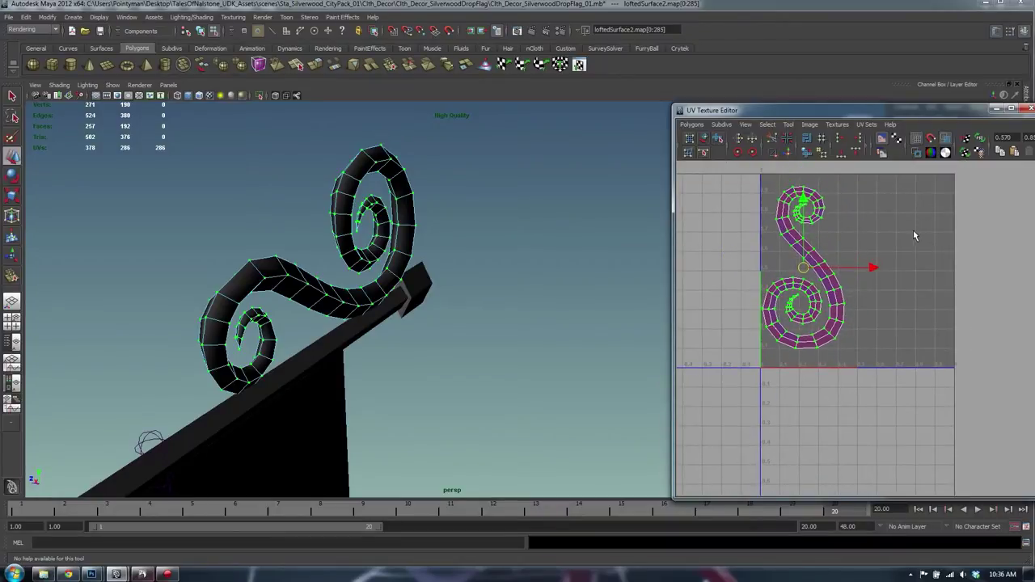
Step: Show the beam and flag UVs together with the scroll's, and shrink and place the scroll's UVs clear of the beam strip
alt+drag(306, 242, 485, 340)
shift+click(455, 376)
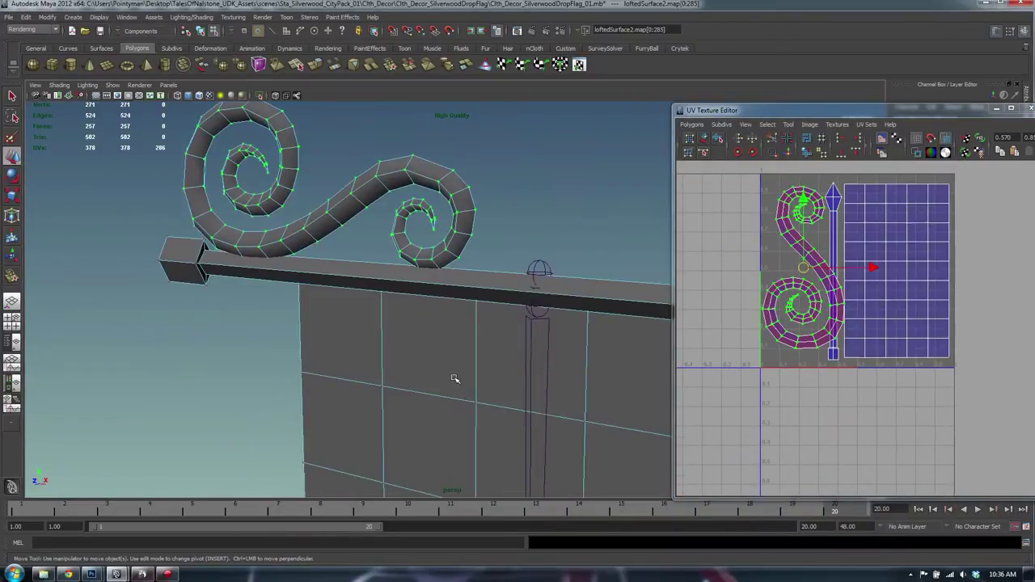
alt+middle_drag(833, 293, 892, 359)
alt+right_drag(892, 359, 898, 357)
key(r)
middle_drag(958, 267, 947, 236)
key(w)
alt+right_drag(947, 237, 996, 258)
alt+middle_drag(996, 258, 873, 221)
alt+right_drag(873, 221, 921, 216)
Step: Enlarge the flag plane's UVs to the full height of the UV tile and align them with its right edge
drag(988, 189, 830, 436)
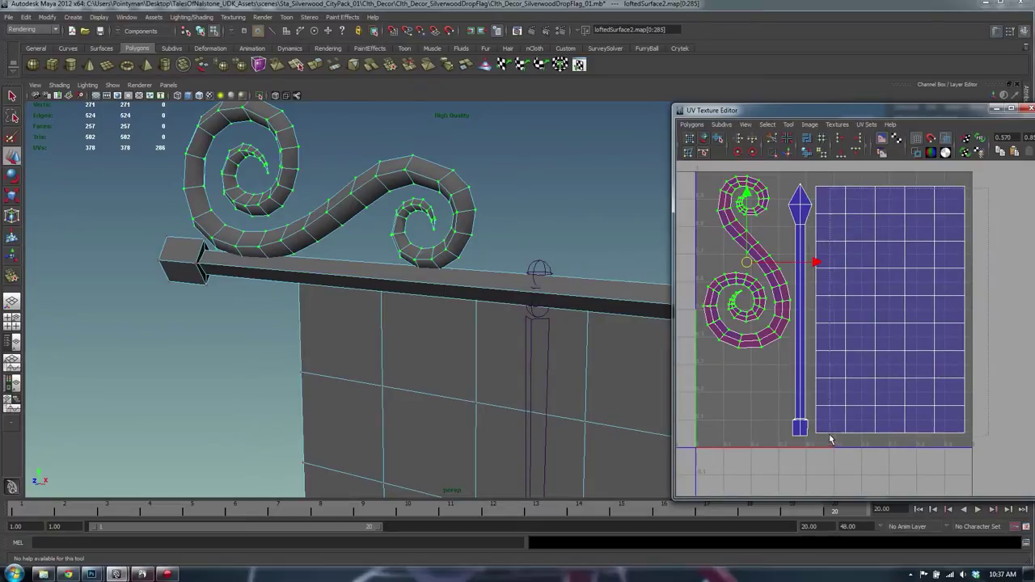
click(823, 440)
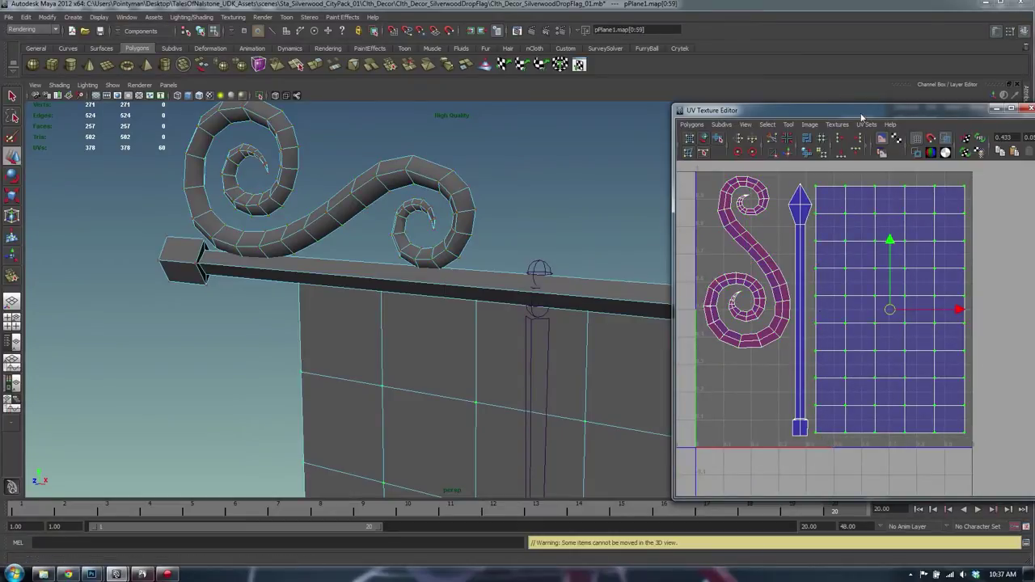
drag(862, 111, 492, 113)
key(r)
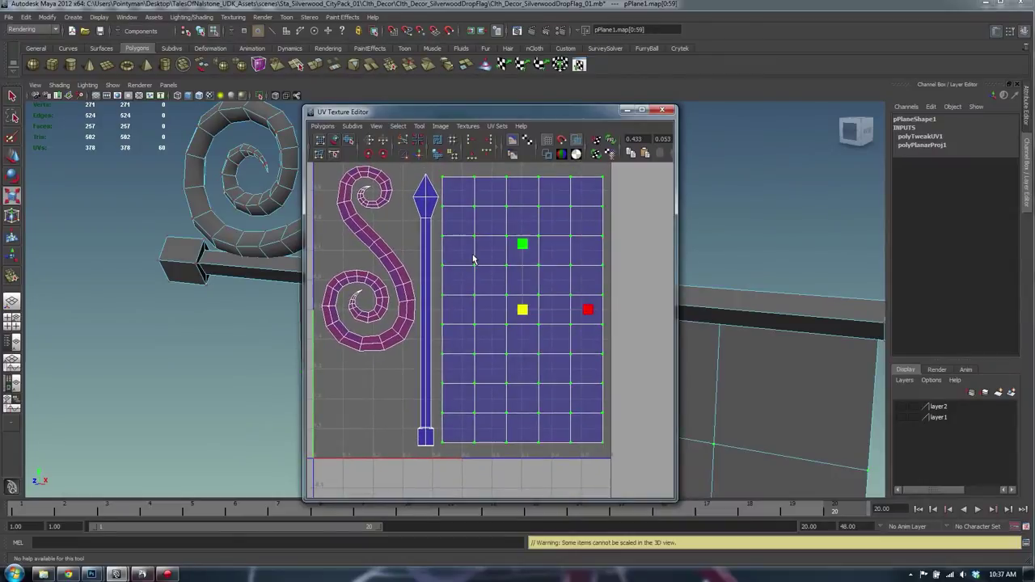
key(a)
key(w)
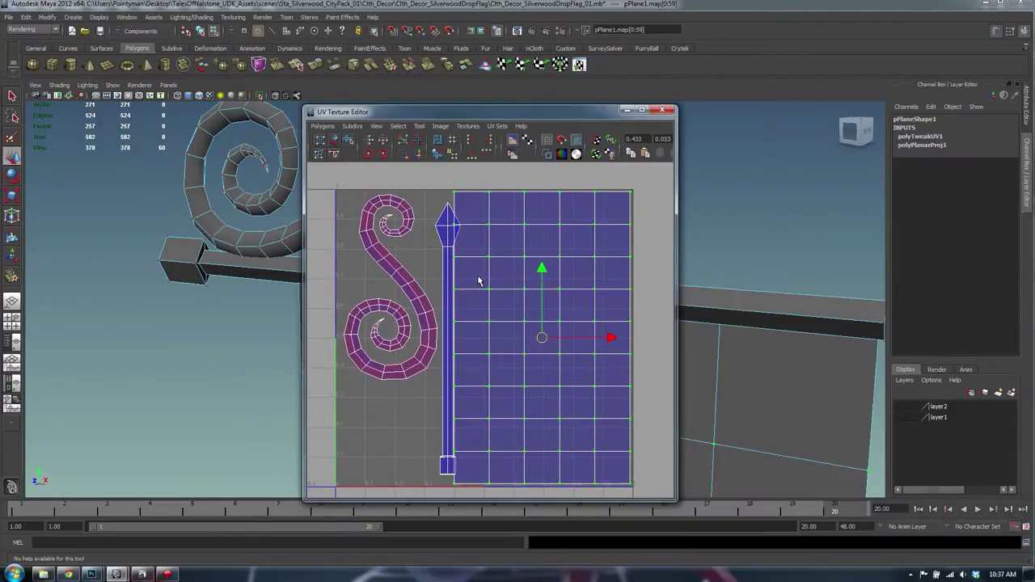
Step: Select the complete beam and scroll UV shells and shift them left, away from the flag's UVs
alt+middle_drag(480, 280, 509, 268)
drag(469, 263, 474, 266)
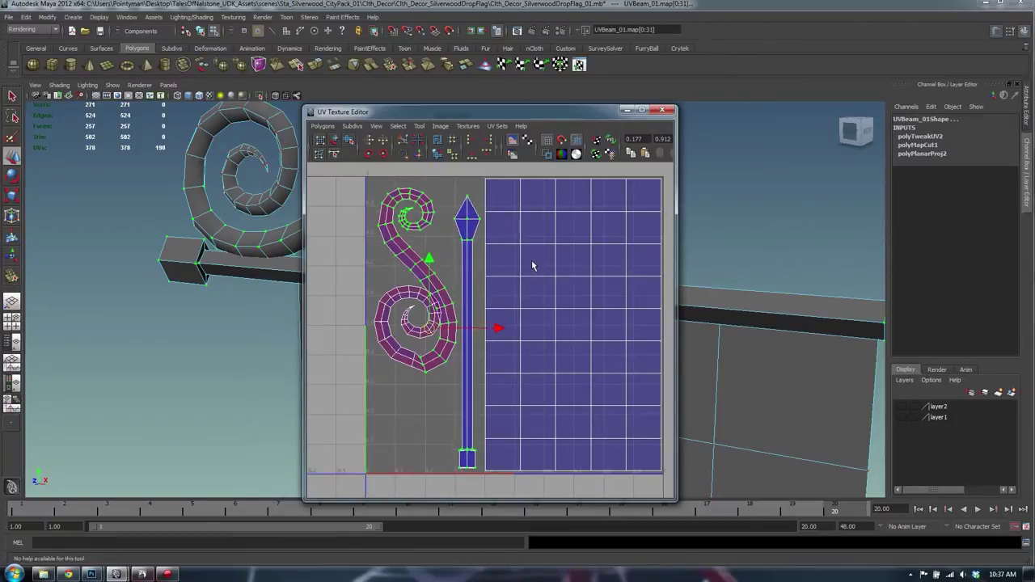
ctrl+right_drag(384, 281, 416, 354)
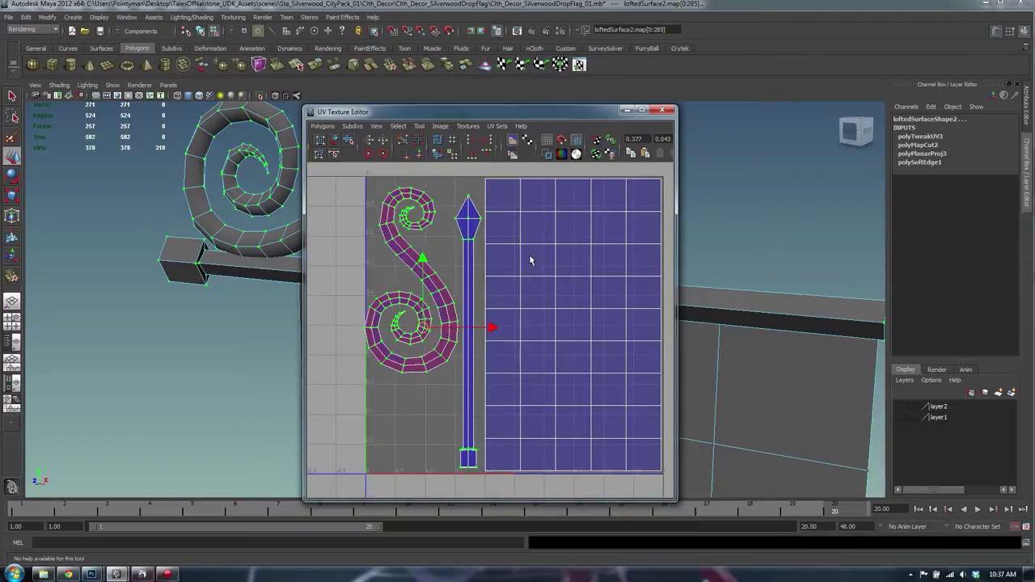
Step: Select the scroll's complete UV shell and move it down into the UV tile's lower-left corner, beside the beam strip
alt+middle_drag(371, 212, 382, 201)
scroll(382, 201, up, 1)
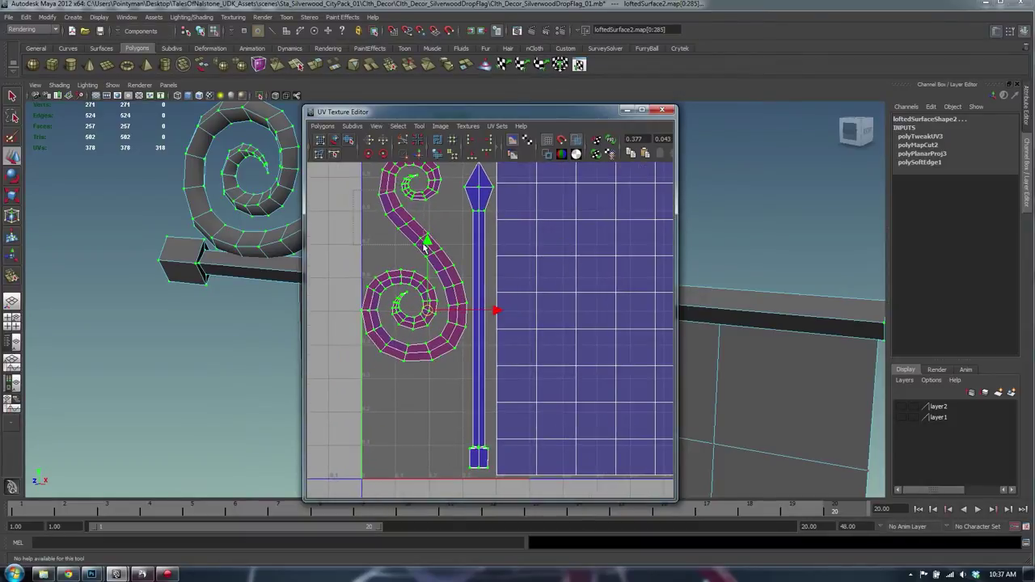
drag(424, 245, 435, 246)
scroll(412, 243, down, 2)
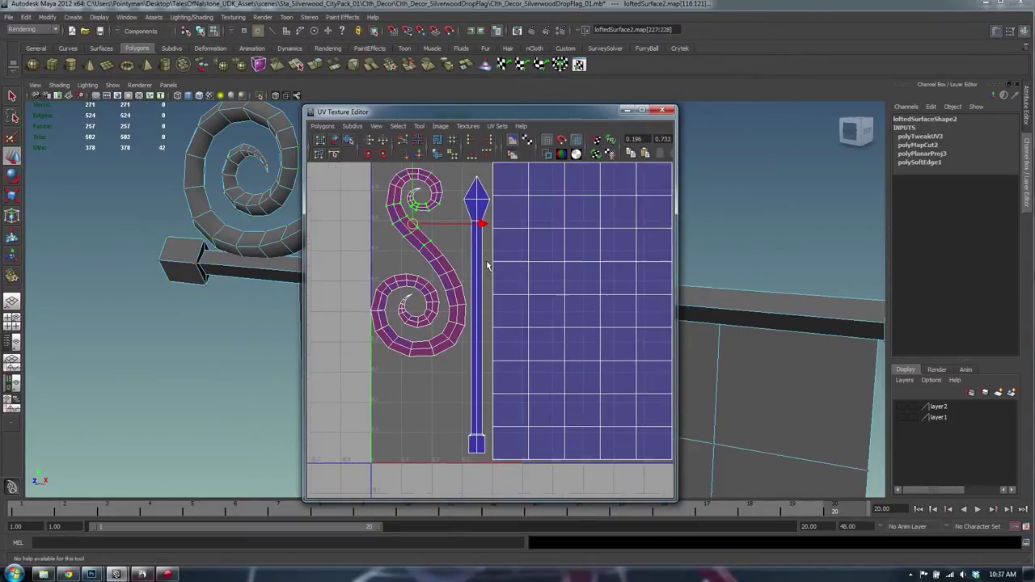
drag(475, 415, 476, 416)
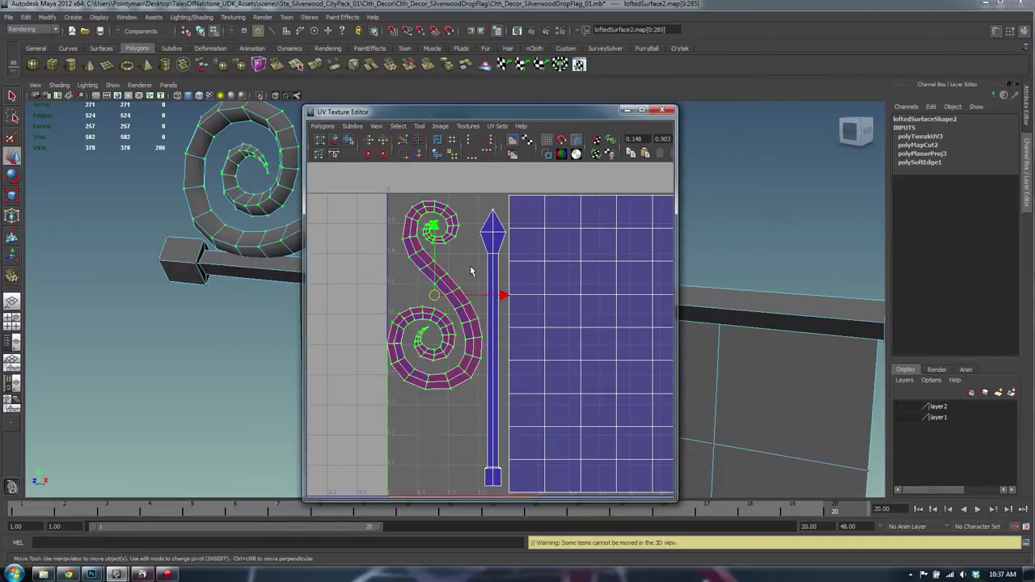
middle_drag(524, 258, 527, 354)
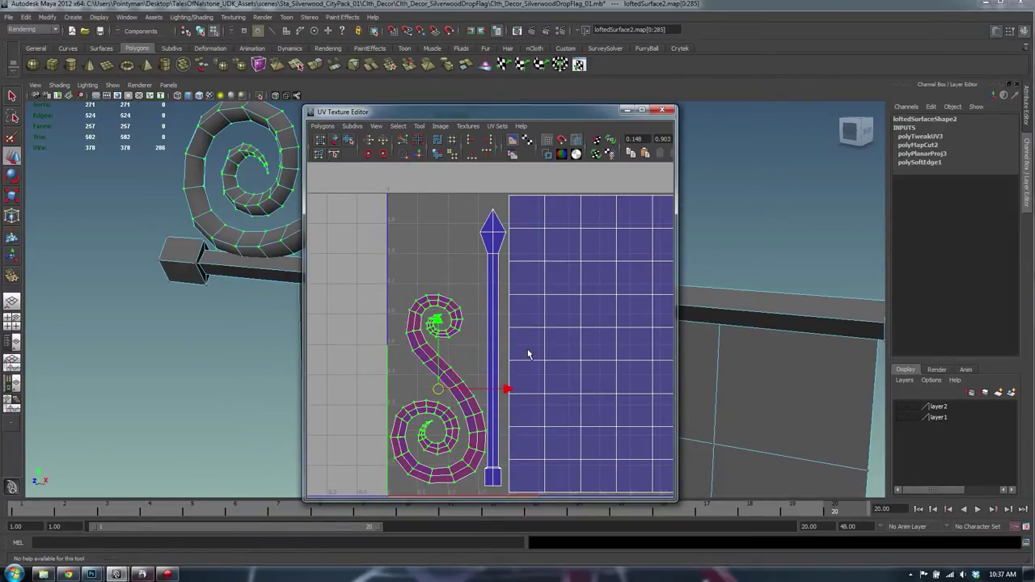
scroll(526, 354, up, 2)
key(r)
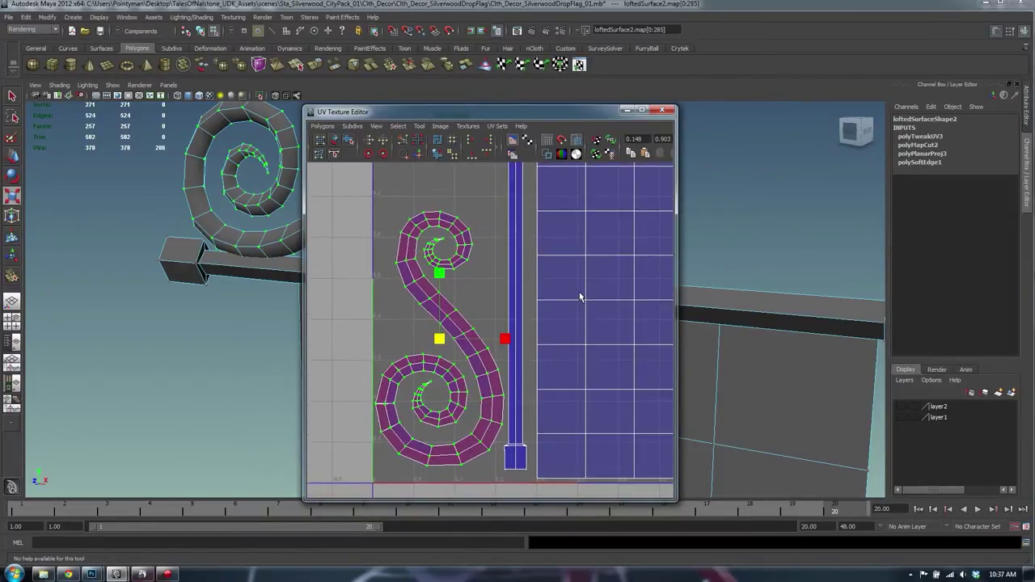
scroll(550, 298, down, 3)
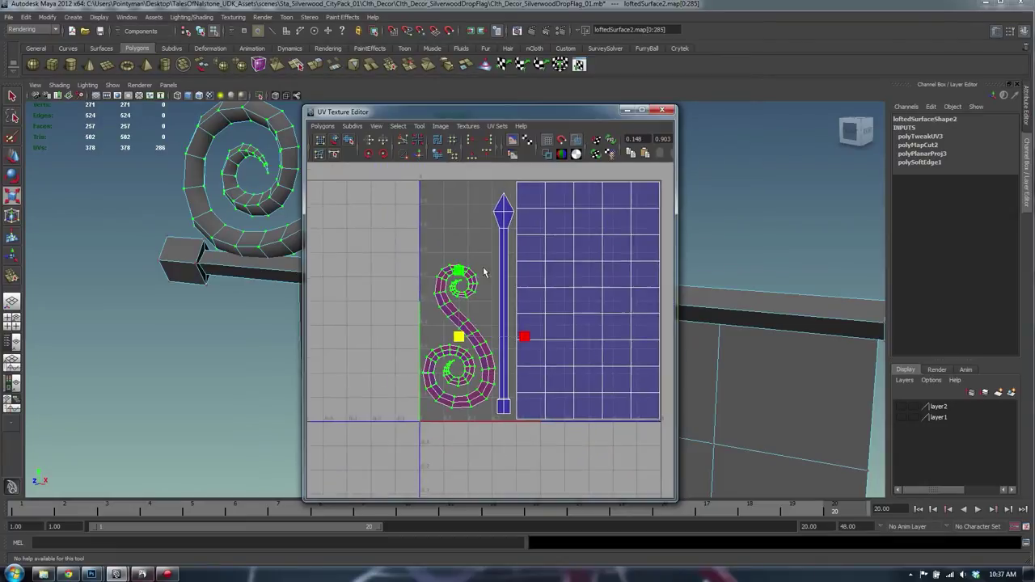
mouse_move(528, 296)
alt+middle_down()
mouse_move(518, 294)
mouse_move(537, 288)
alt+middle_up()
key(w)
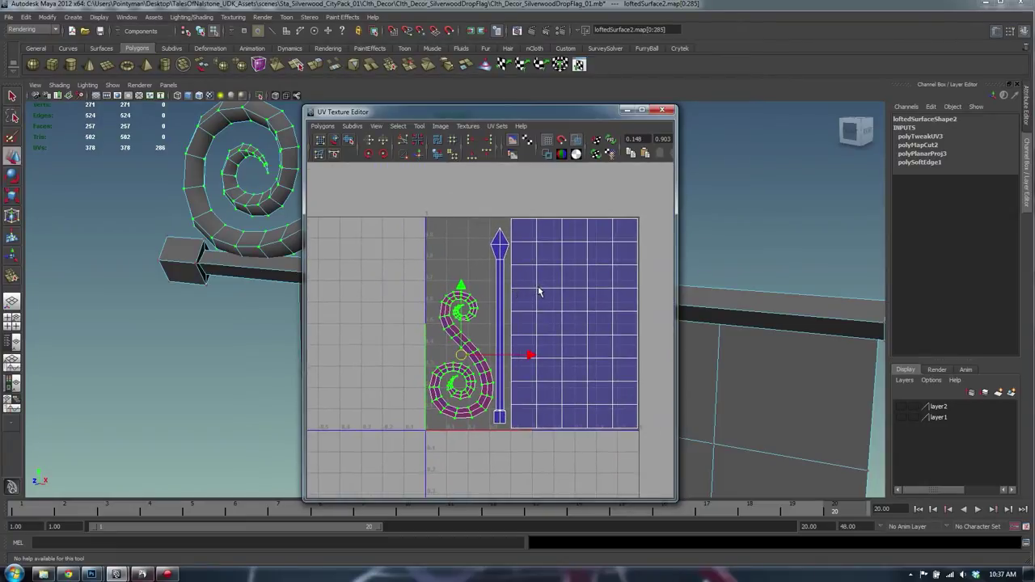
Step: Move the UV editor aside and examine the whole flag model next to its UV layout
click(573, 283)
alt+drag(256, 206, 421, 213)
drag(581, 118, 871, 116)
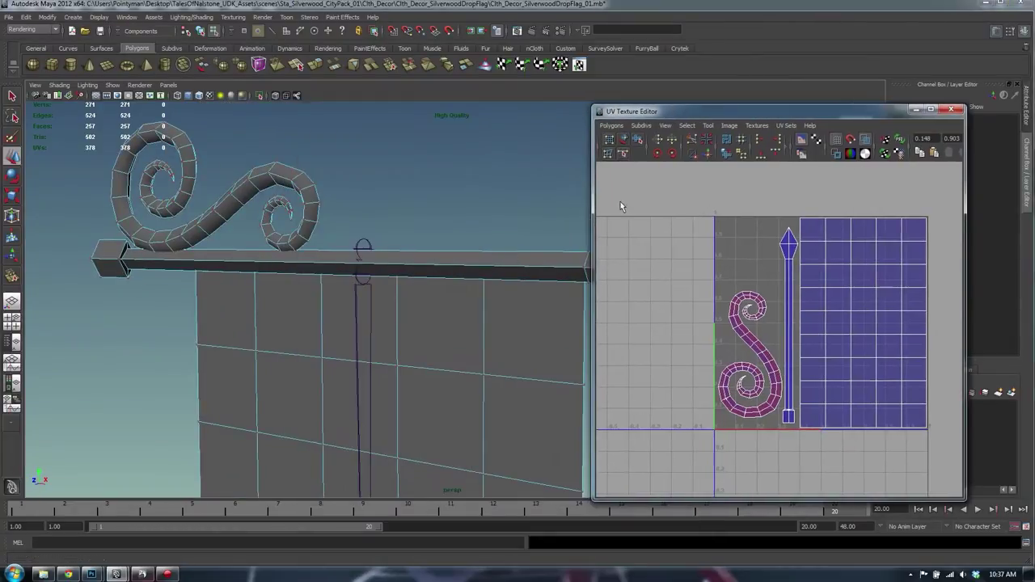
alt+drag(364, 259, 418, 260)
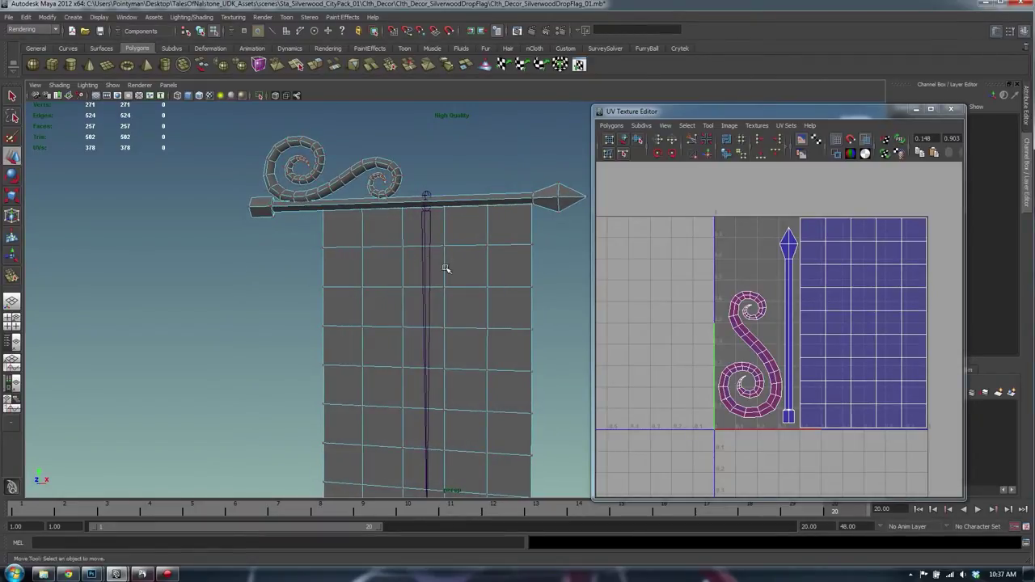
scroll(446, 269, down, 2)
key(F8)
alt+middle_drag(447, 242, 358, 169)
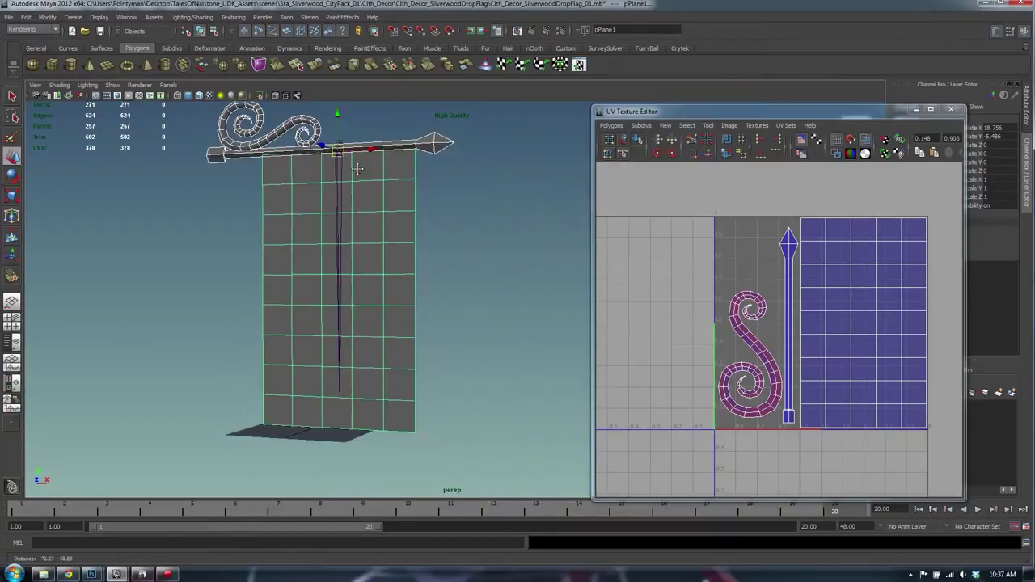
alt+right_drag(358, 169, 330, 192)
right_drag(798, 274, 827, 277)
drag(660, 189, 1020, 559)
click(496, 220)
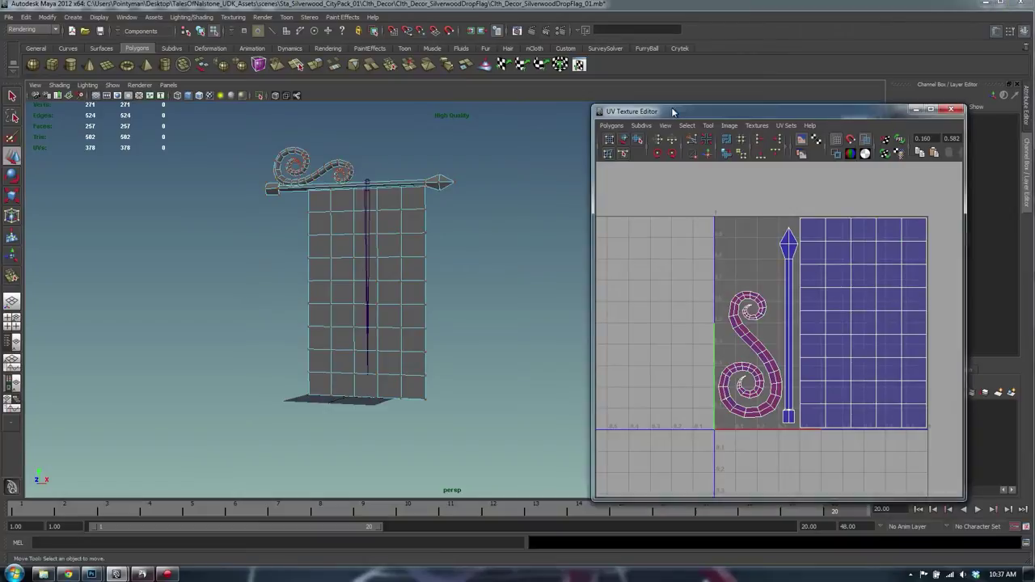
Step: Close the UV editor and switch the perspective view out of high-quality rendering
drag(606, 112, 592, 111)
double_click(584, 111)
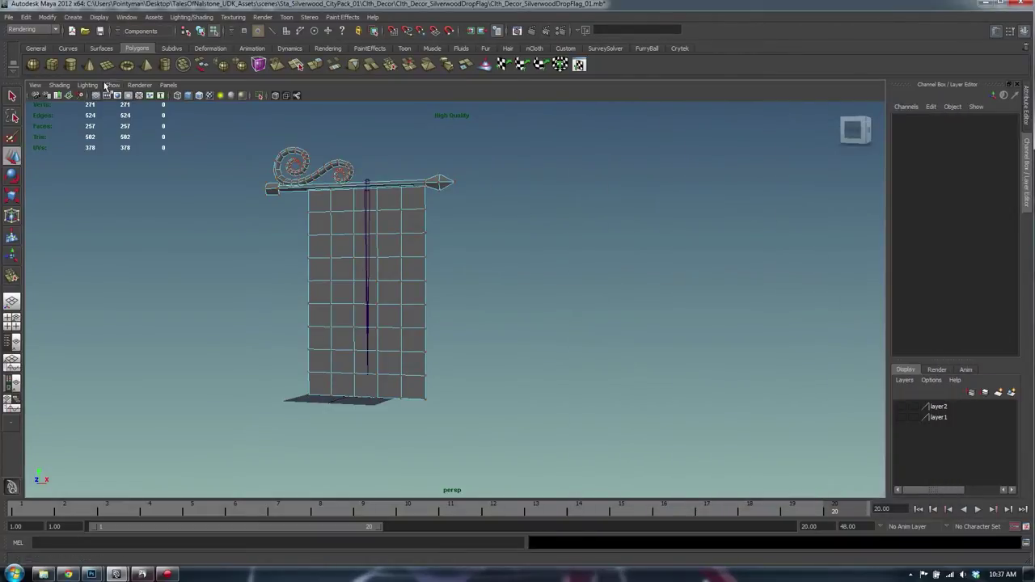
click(139, 86)
click(154, 101)
alt+middle_drag(408, 219, 495, 277)
alt+right_drag(494, 277, 553, 292)
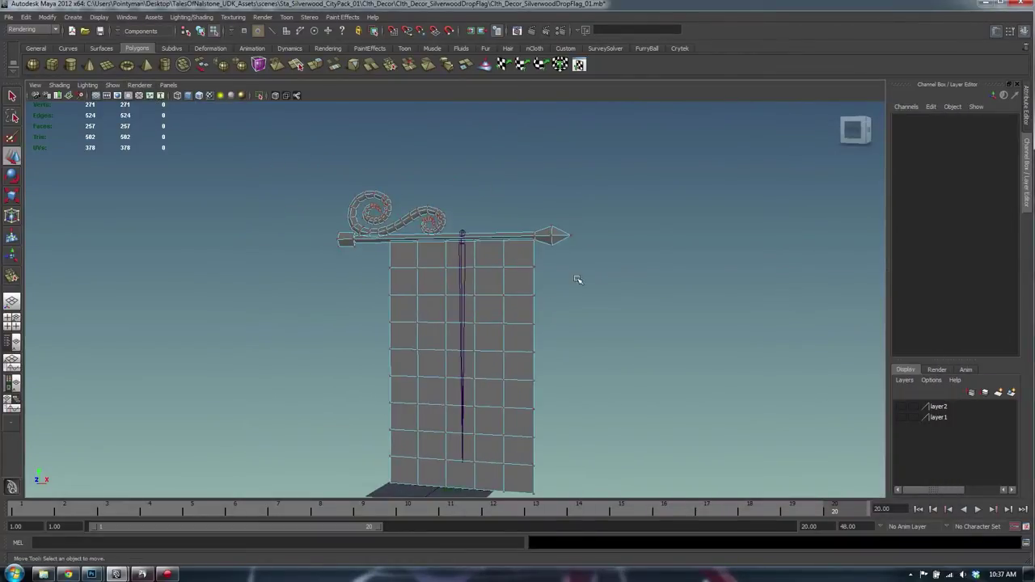
Step: Return to object selection and save the scene
key(F8)
click(578, 280)
click(463, 275)
key(q)
key(ctrl+s)
Step: Check the flag plane, beam and scroll as separate objects and delete their construction history
click(545, 300)
click(504, 257)
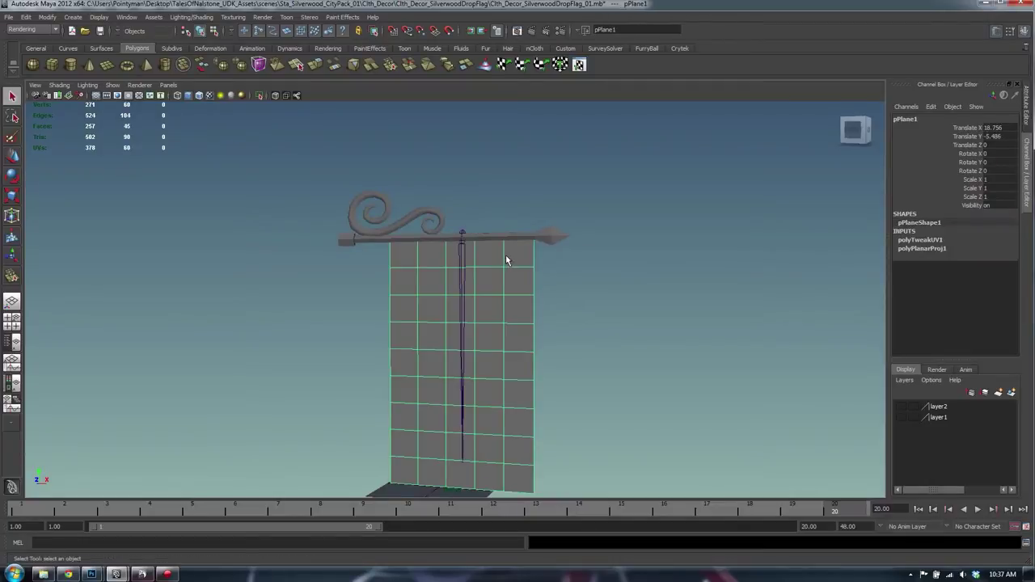
click(545, 236)
click(418, 215)
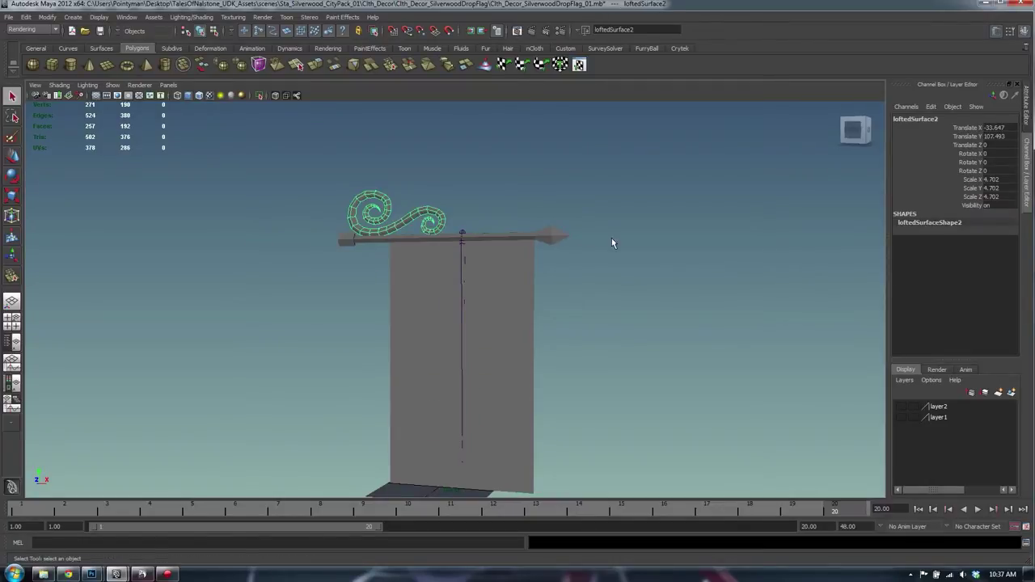
click(611, 240)
Step: Open the Outliner and select the Clth_Decor_SilverwoodDropFlag_01a group
key(shift+o)
click(705, 218)
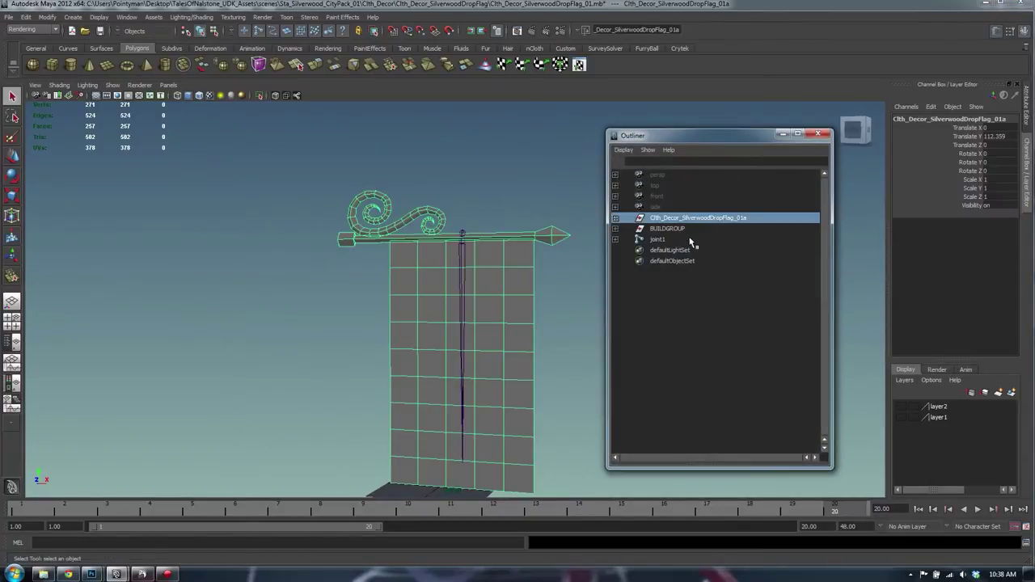
alt+right_drag(448, 235, 449, 222)
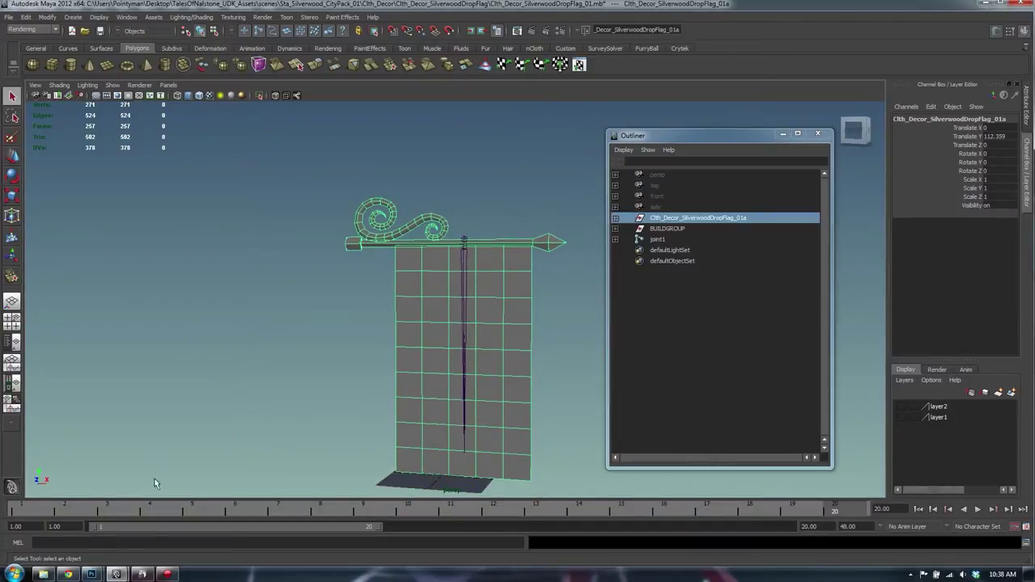
click(68, 575)
click(168, 75)
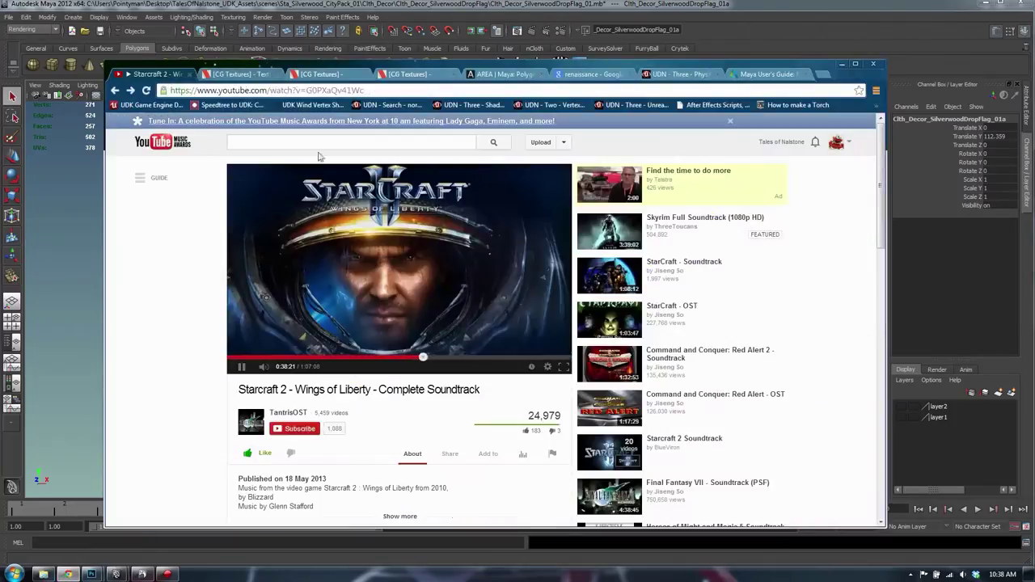
key(alt+Tab)
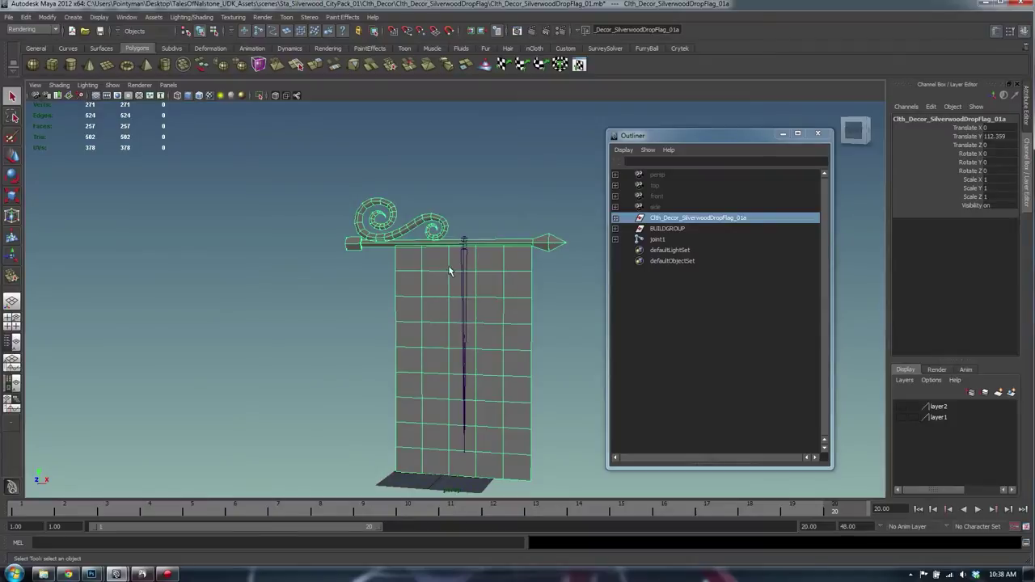
Step: Assign the Clth_Decor_SilverwoodDropFlag_01a group to a new display layer and name the layer WorkingLayer
alt+middle_drag(451, 271, 403, 253)
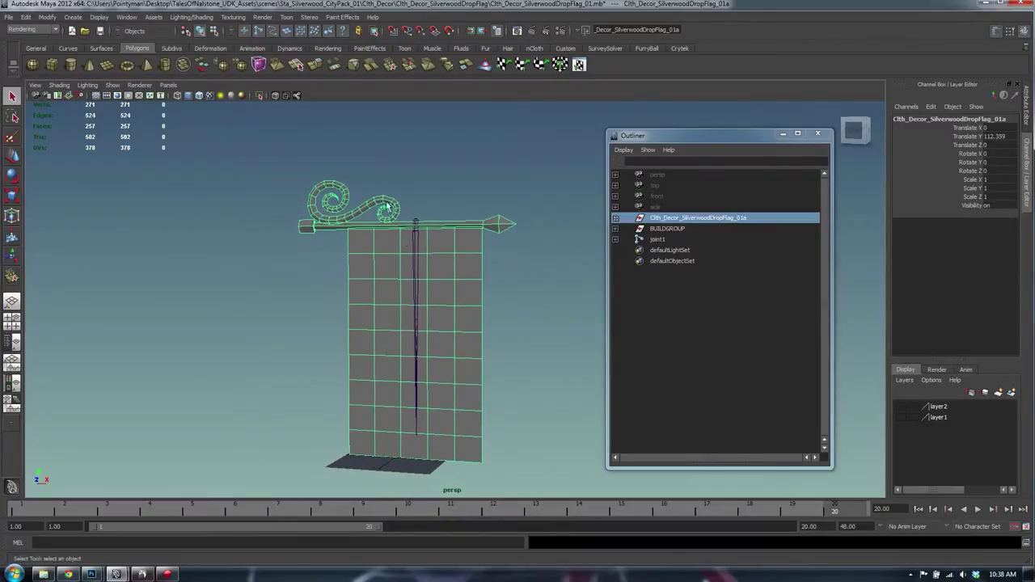
click(509, 341)
click(379, 243)
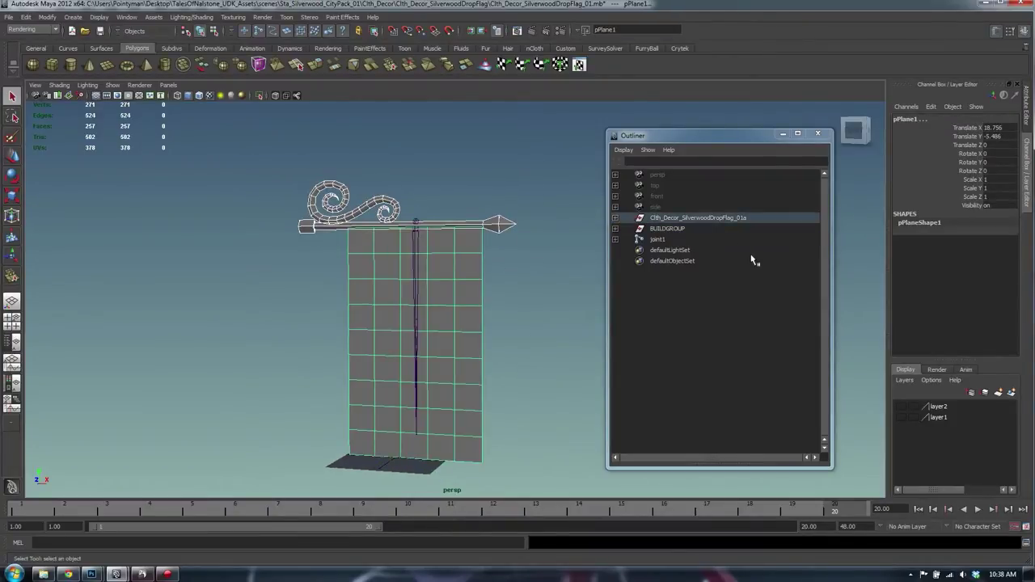
click(672, 229)
click(678, 217)
click(1011, 392)
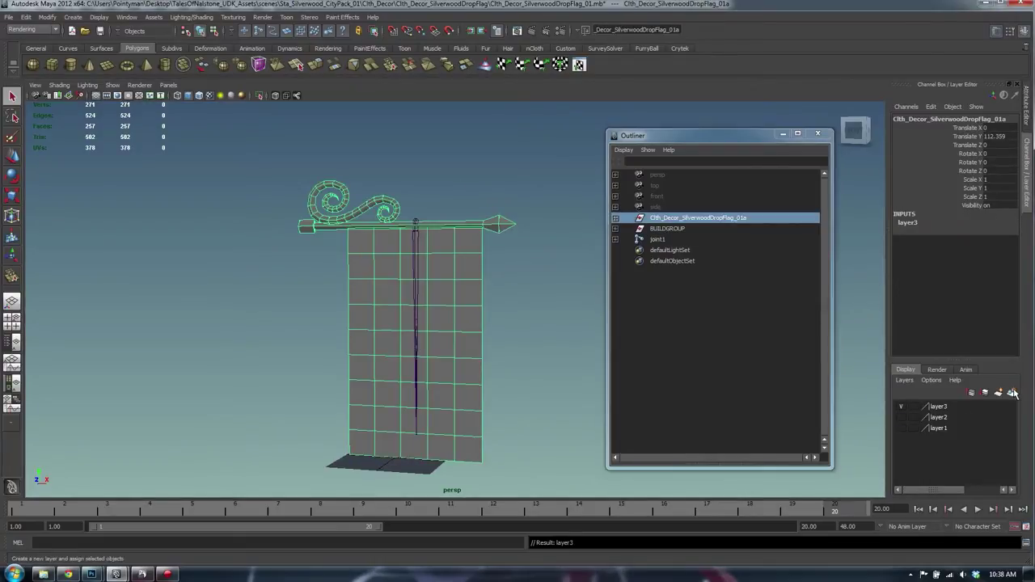
double_click(940, 406)
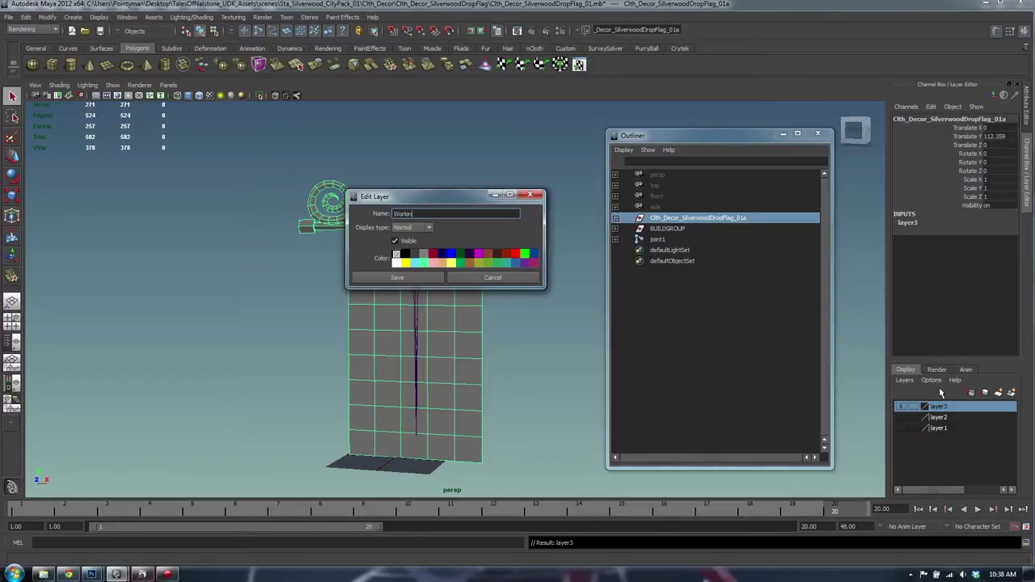
click(396, 279)
Step: Hide and show WorkingLayer to check which objects it contains
click(902, 407)
click(902, 407)
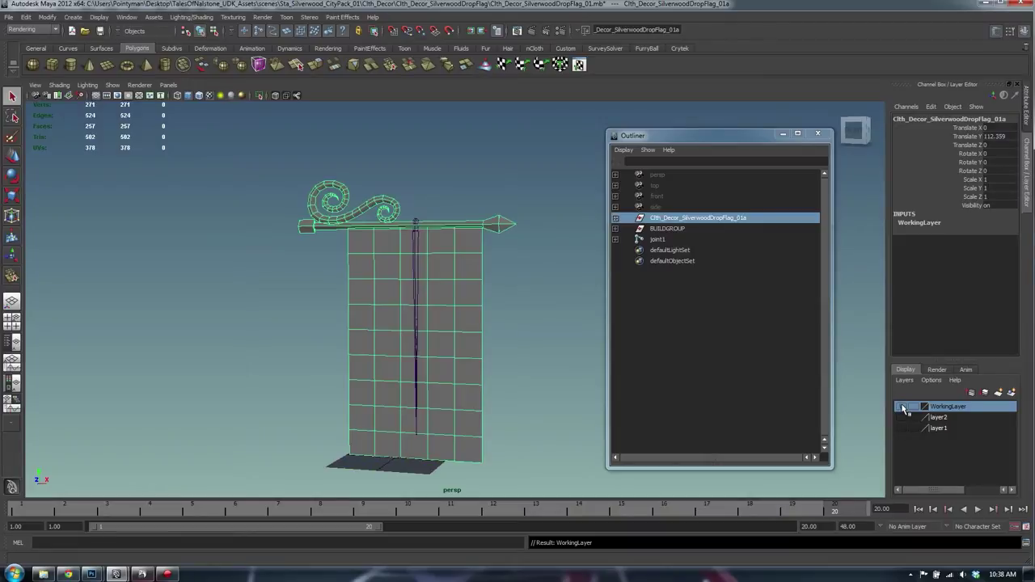
click(903, 407)
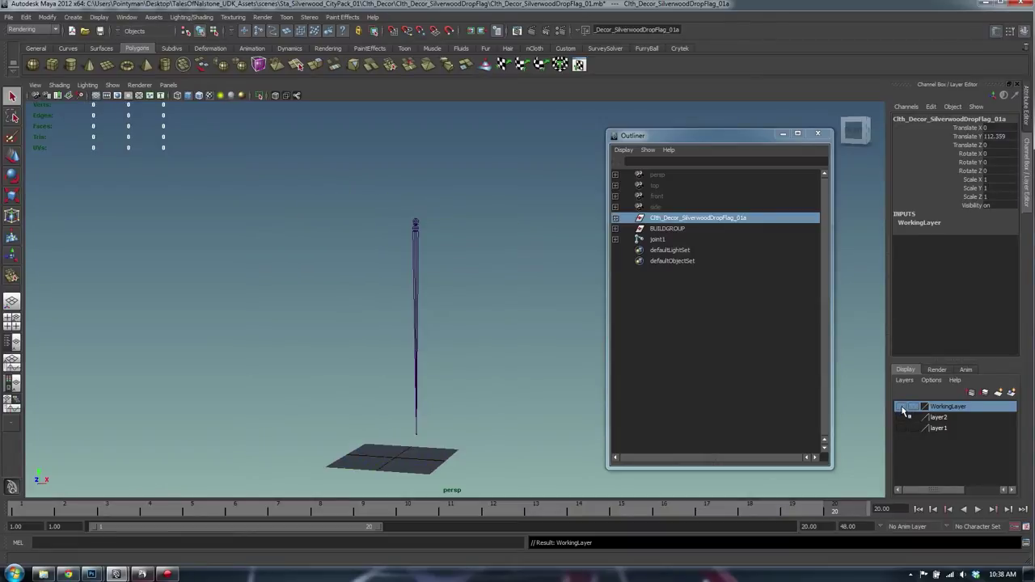
click(903, 407)
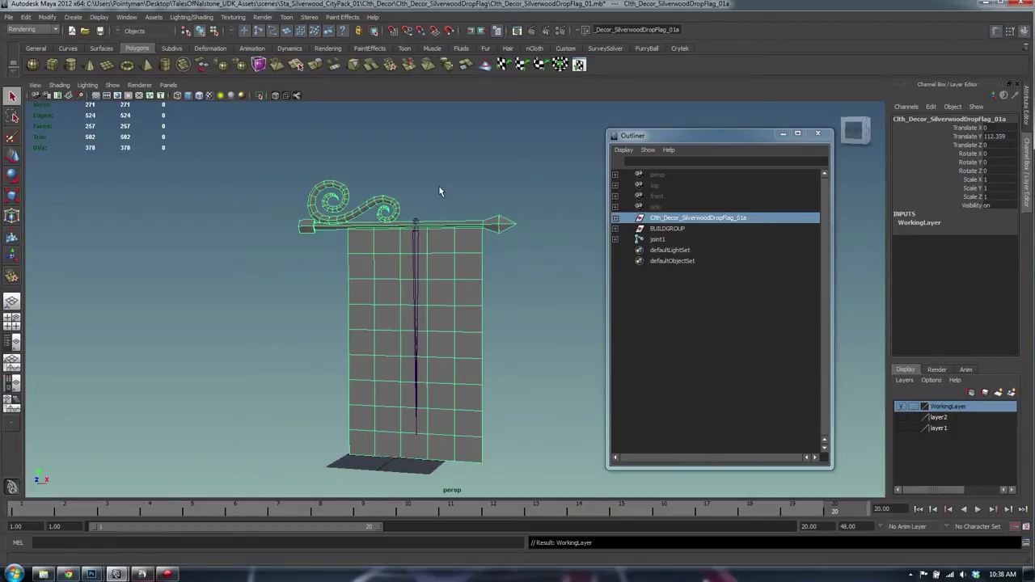
Step: Duplicate the beam, flag plane and scroll, and combine the copies into a single mesh
click(475, 230)
key(w)
middle_drag(514, 294, 524, 260)
key(ctrl+z)
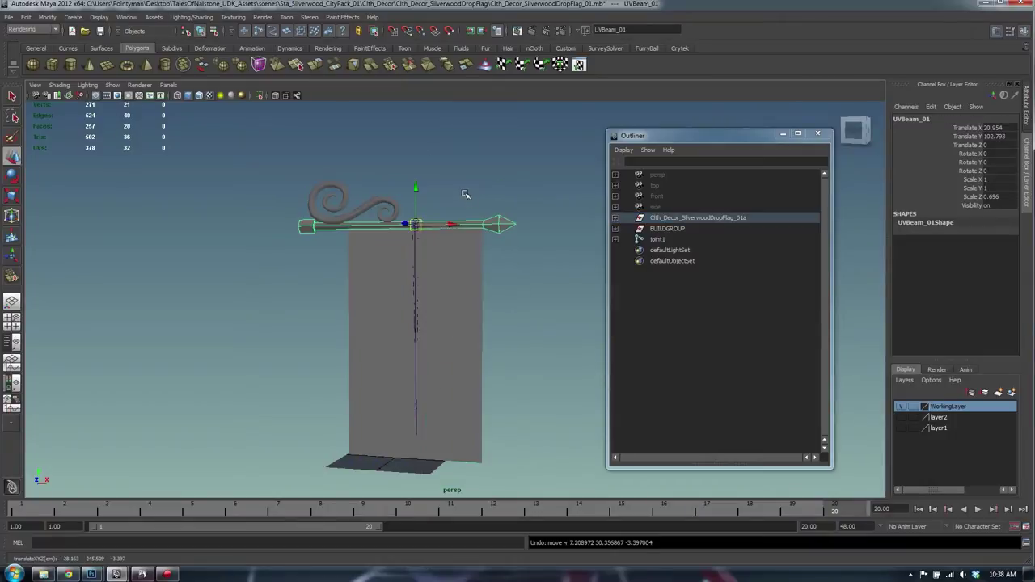
shift+click(480, 241)
shift+click(371, 208)
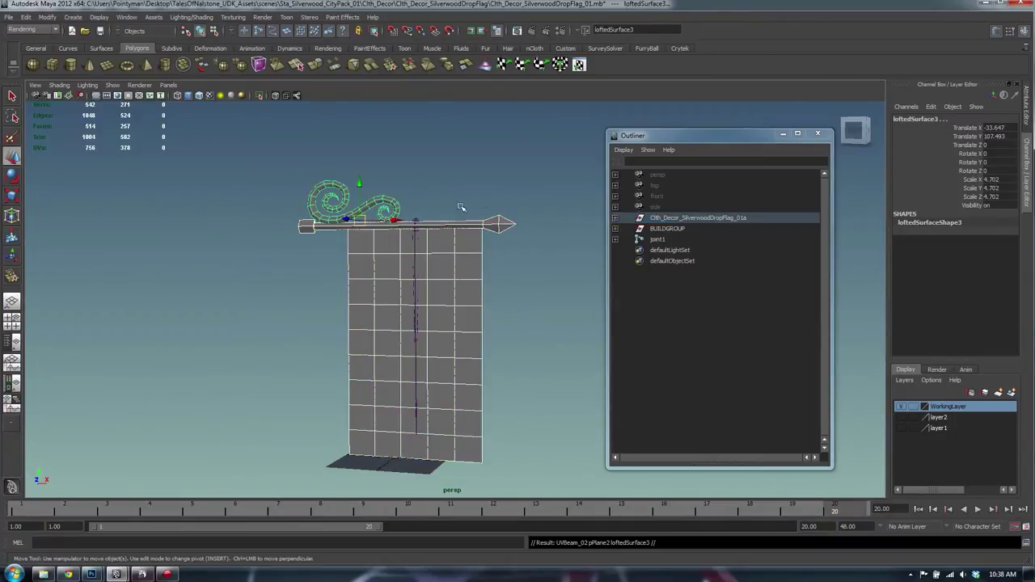
shift+right_drag(507, 190, 493, 236)
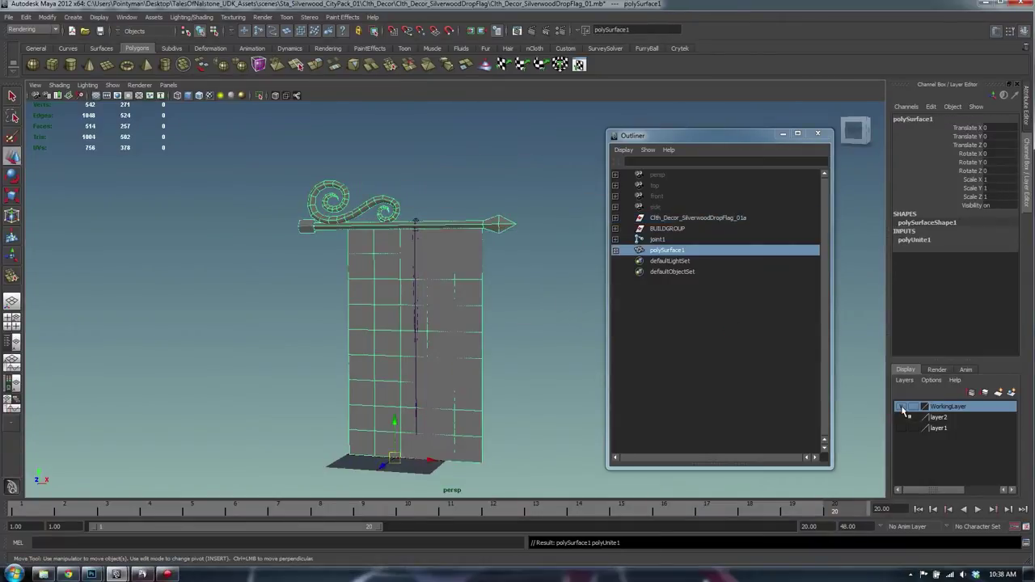
Step: Try moving the combined flag mesh polySurface1 away from its joints, and undo the moves
click(491, 171)
click(461, 261)
middle_drag(503, 318, 488, 282)
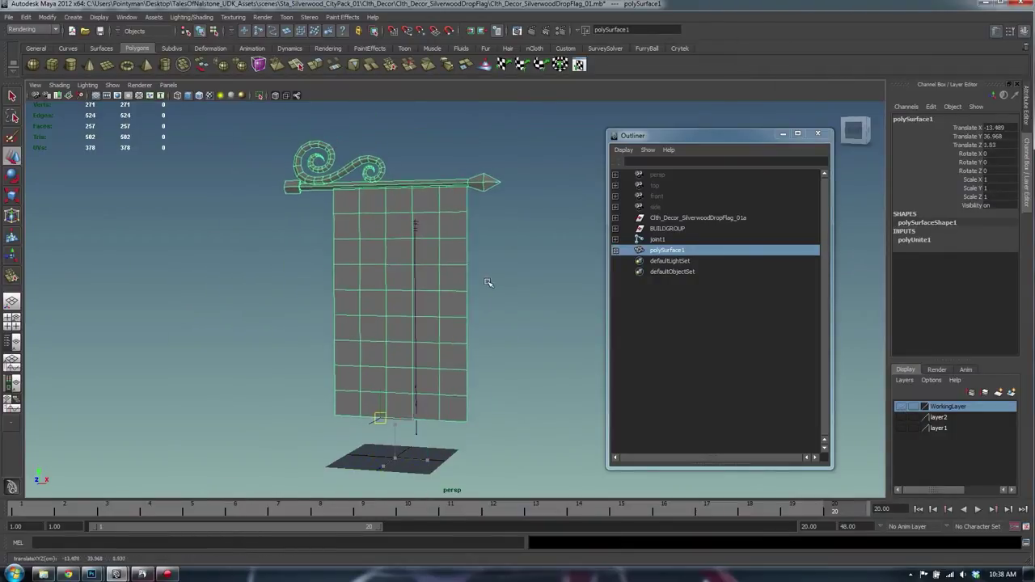
key(ctrl+z)
middle_drag(490, 321, 407, 232)
key(ctrl+z)
key(ctrl+z)
key(ctrl+z)
key(ctrl+z)
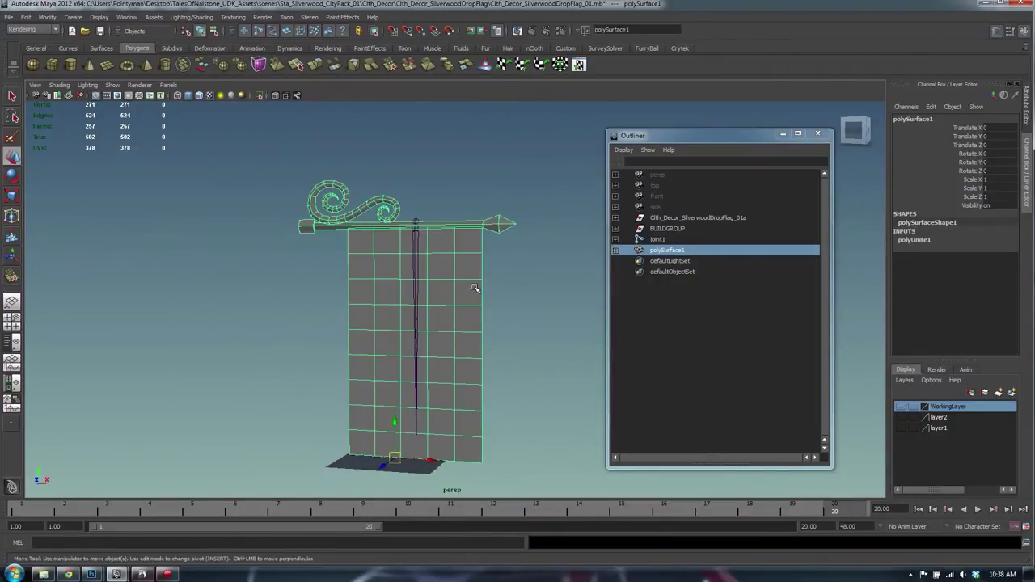
Step: Rename the combined mesh polySurface1 as Clth_Decor_SilverwoodDropFlag_01
double_click(740, 219)
key(ctrl+c)
double_click(670, 251)
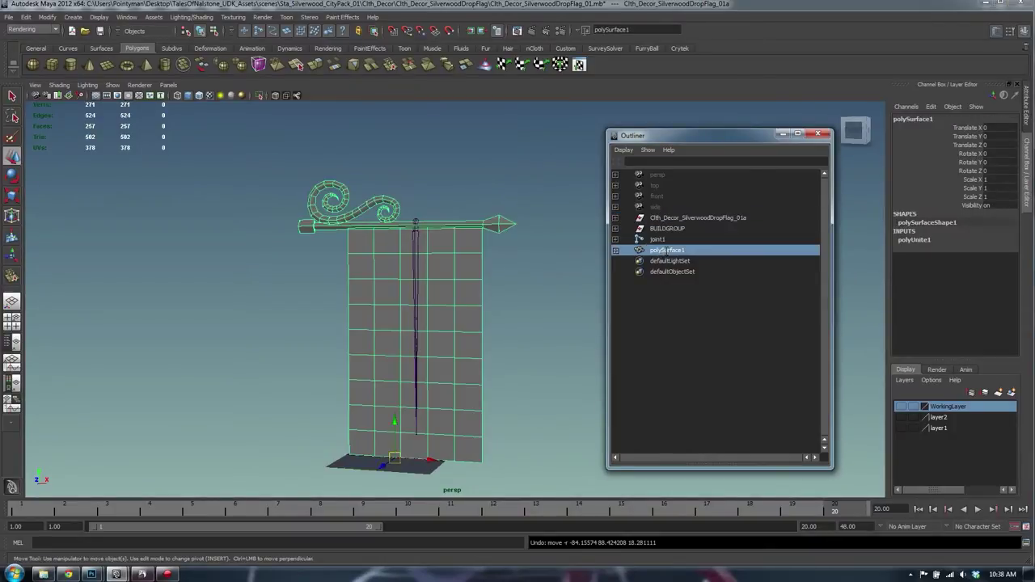
key(ctrl+v)
click(705, 208)
Step: Bind the Clth_Decor_SilverwoodDropFlag_01 mesh to the joint1 skeleton with a skin bind
click(705, 249)
alt+right_drag(504, 236, 502, 266)
shift+click(399, 192)
key(space)
click(514, 232)
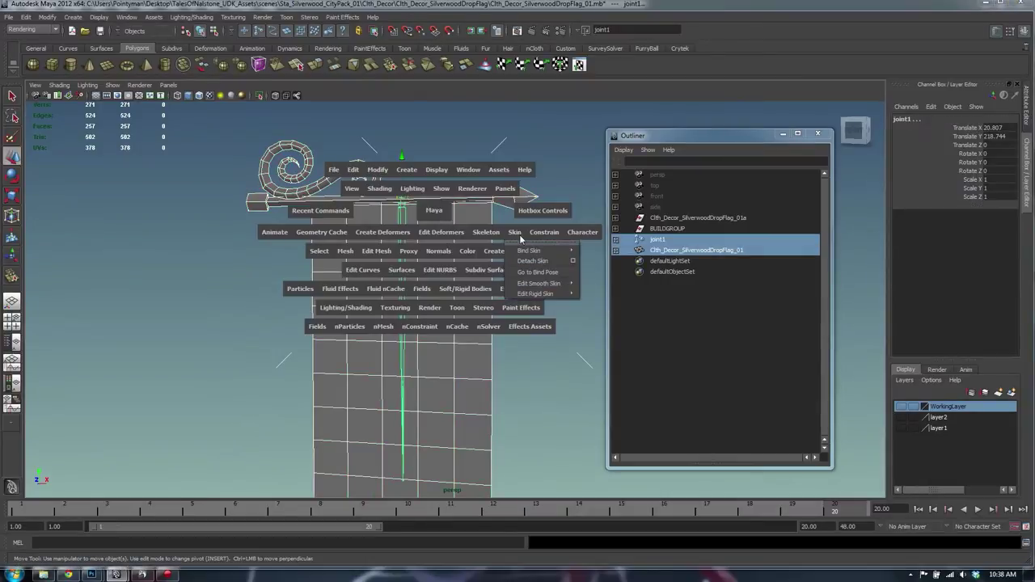
mouse_move(534, 252)
click(636, 257)
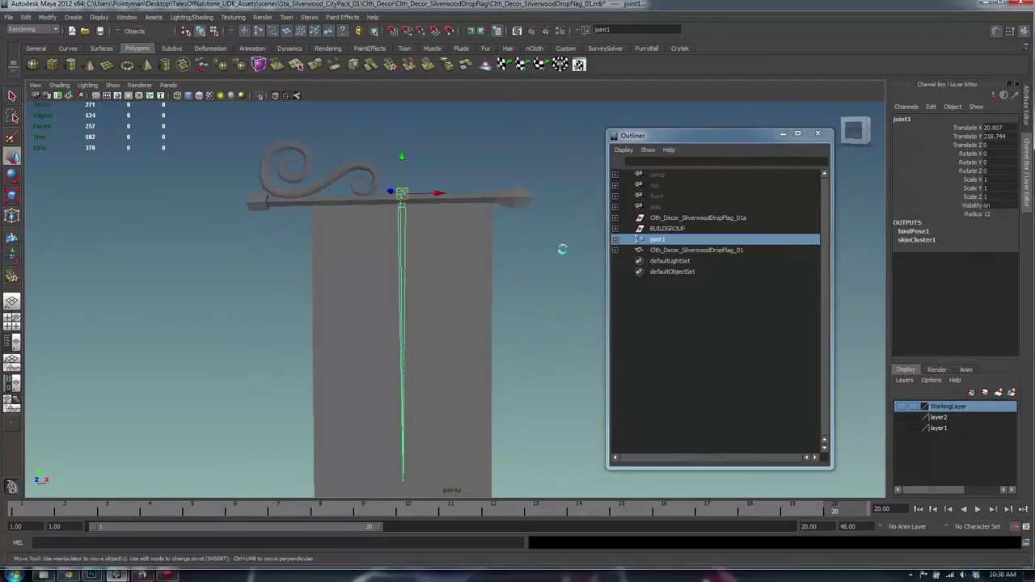
Step: Rotate the ClothFlag joint freely to test how the bound flag deforms, and undo the rotation
click(416, 220)
click(402, 216)
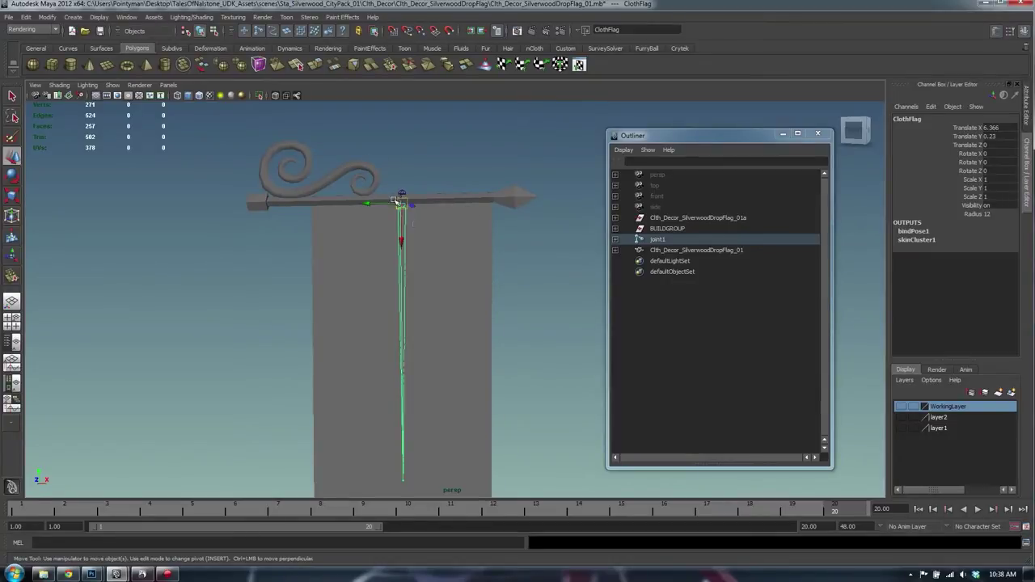
alt+drag(441, 254, 412, 204)
click(448, 259)
click(387, 226)
key(e)
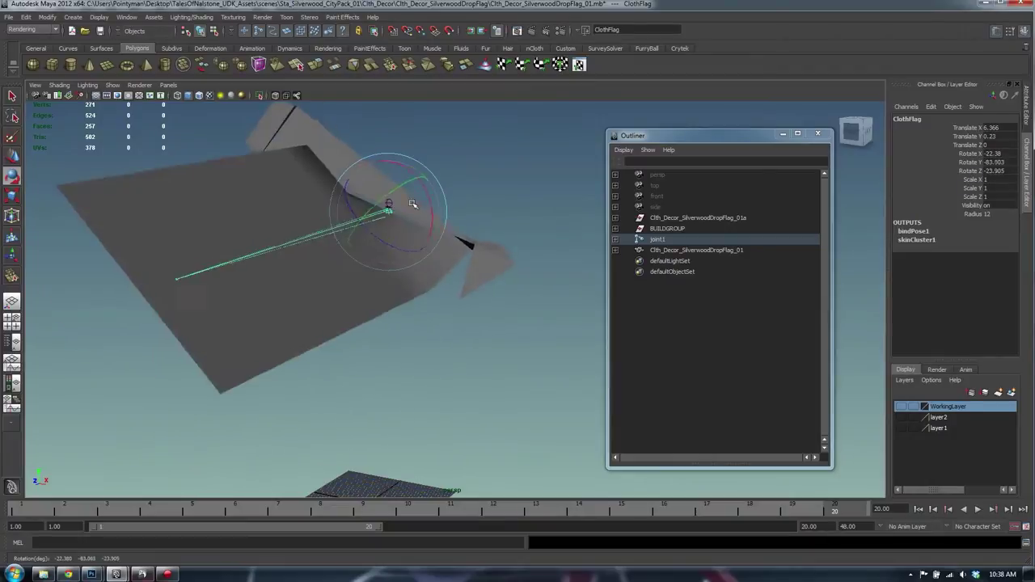
key(ctrl+z)
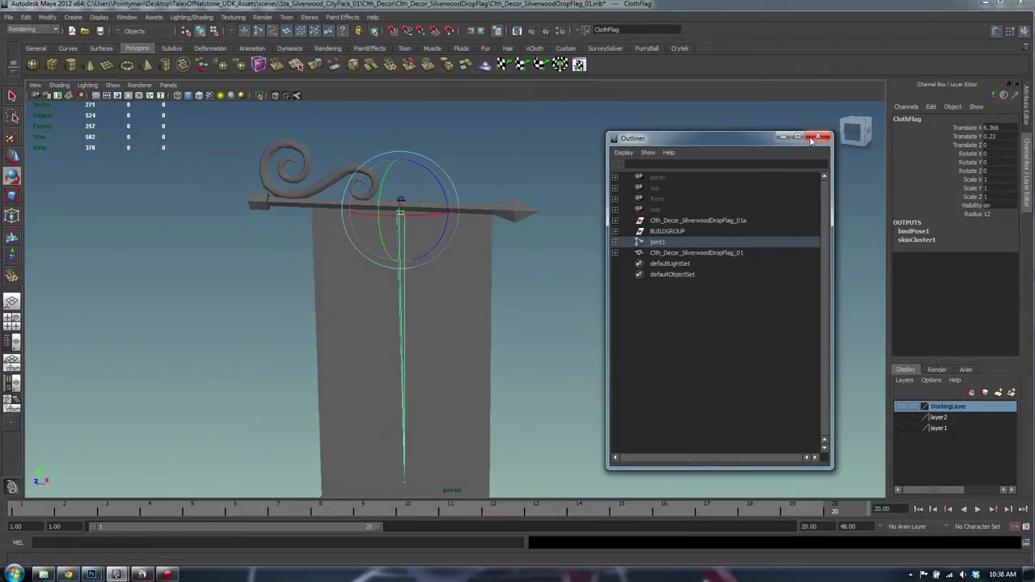
Step: Close the Outliner and start the Paint Skin Weights tool on the flag mesh
click(812, 140)
click(485, 242)
shift+right_click(471, 247)
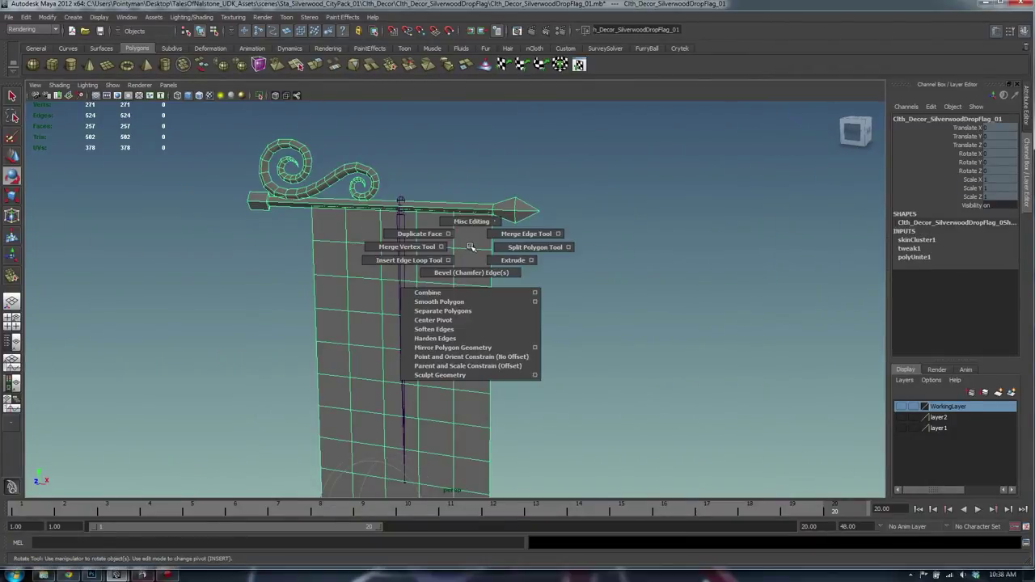
mouse_move(470, 247)
shift+right_down()
mouse_move(474, 212)
mouse_move(426, 201)
shift+right_up()
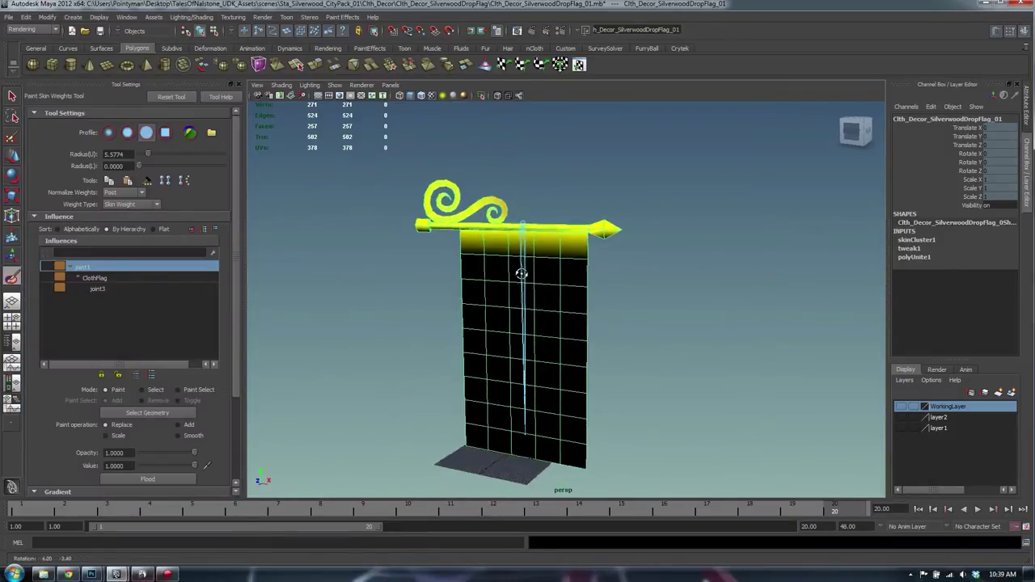
Step: Check the weights of ClothFlag and joint3, and set Normalize Weights to Interactive
scroll(630, 273, up, 3)
click(94, 278)
click(97, 288)
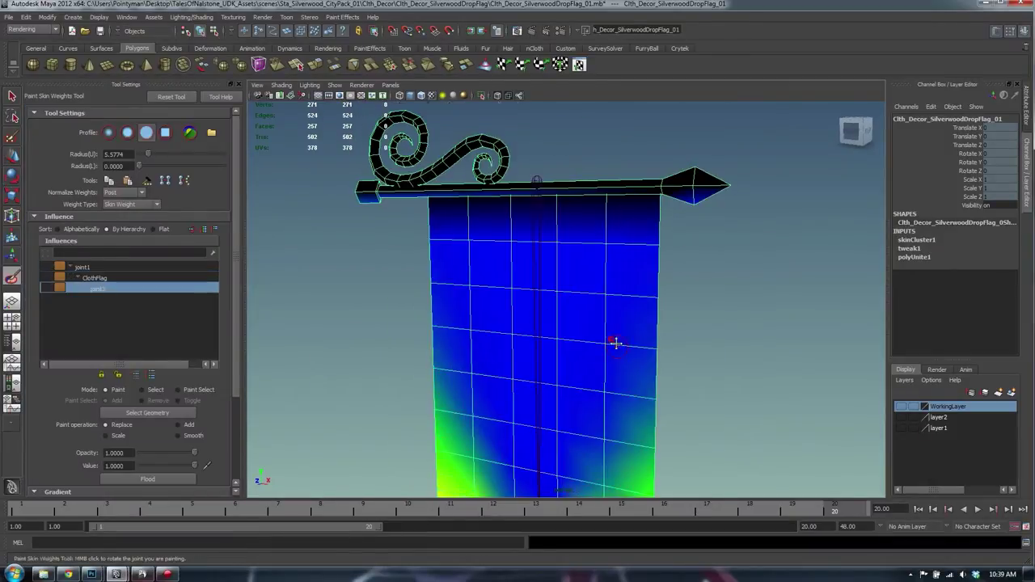
alt+drag(615, 342, 632, 345)
click(123, 192)
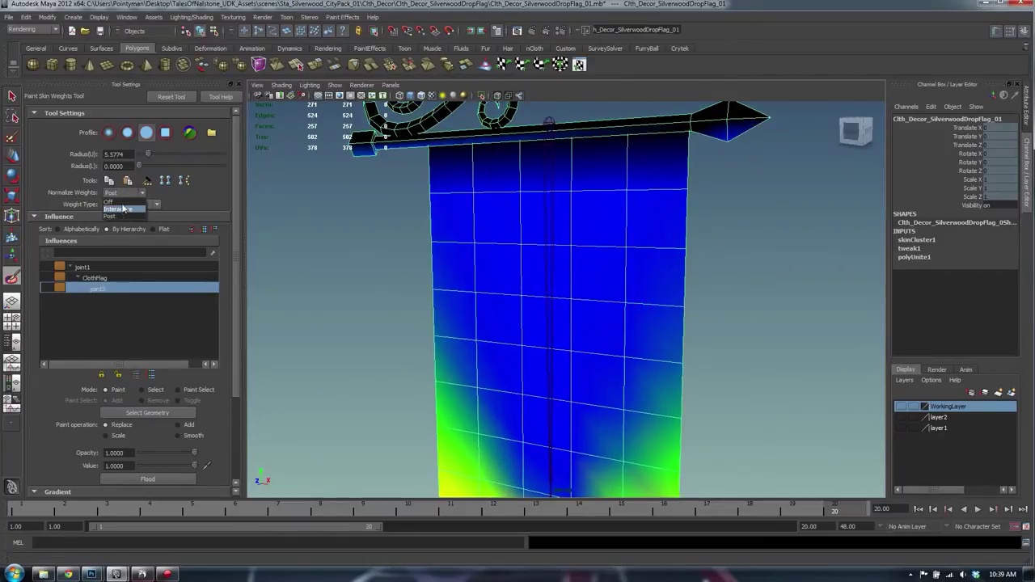
click(123, 209)
click(538, 295)
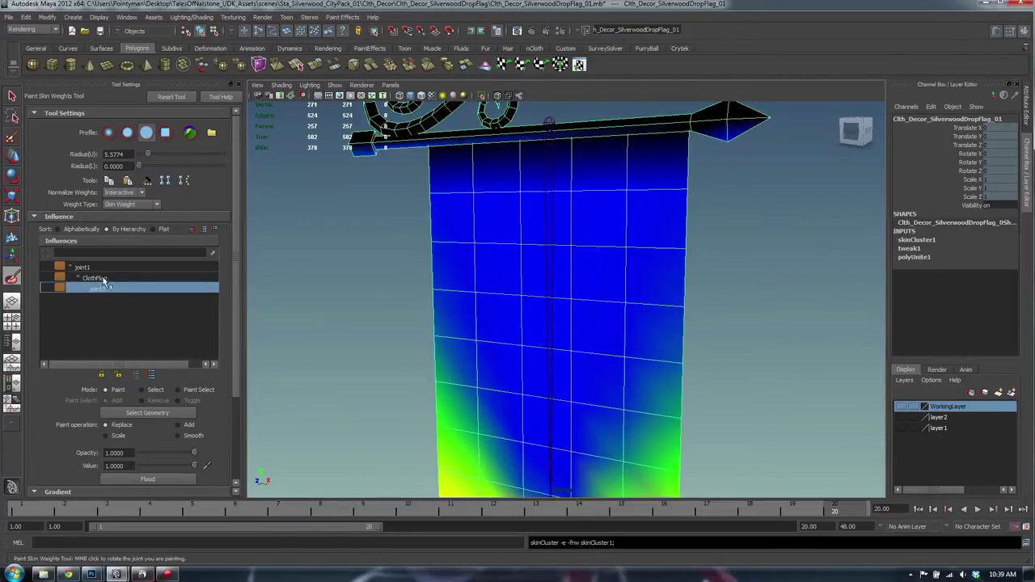
Step: Flood the whole mesh with a replace weight of 1 for the ClothFlag joint
click(95, 278)
click(96, 268)
click(96, 278)
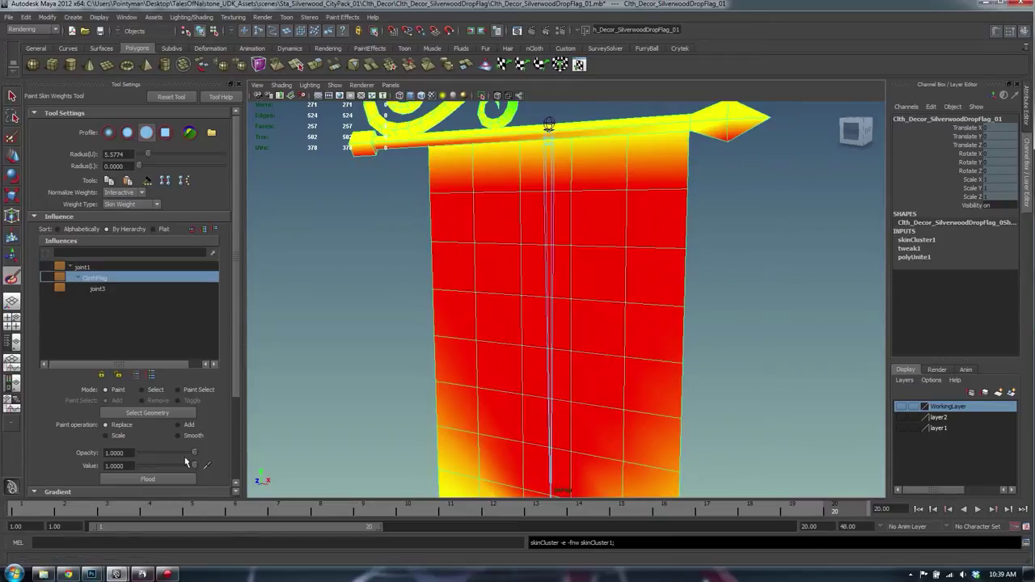
click(146, 479)
Step: Lock the weights of joint3 in the influence hierarchy
alt+right_drag(601, 242, 535, 204)
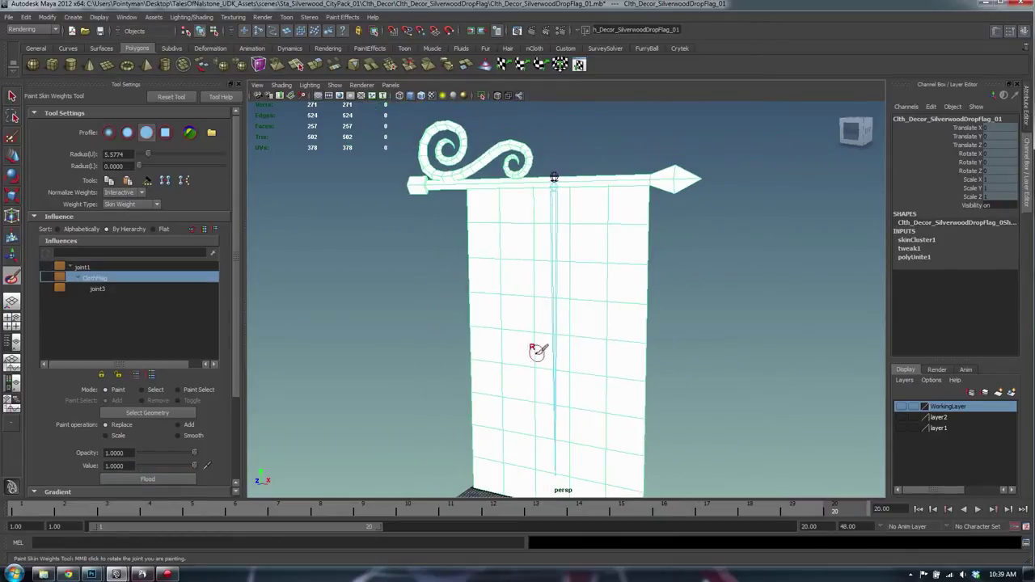
alt+middle_drag(540, 230, 537, 264)
click(89, 268)
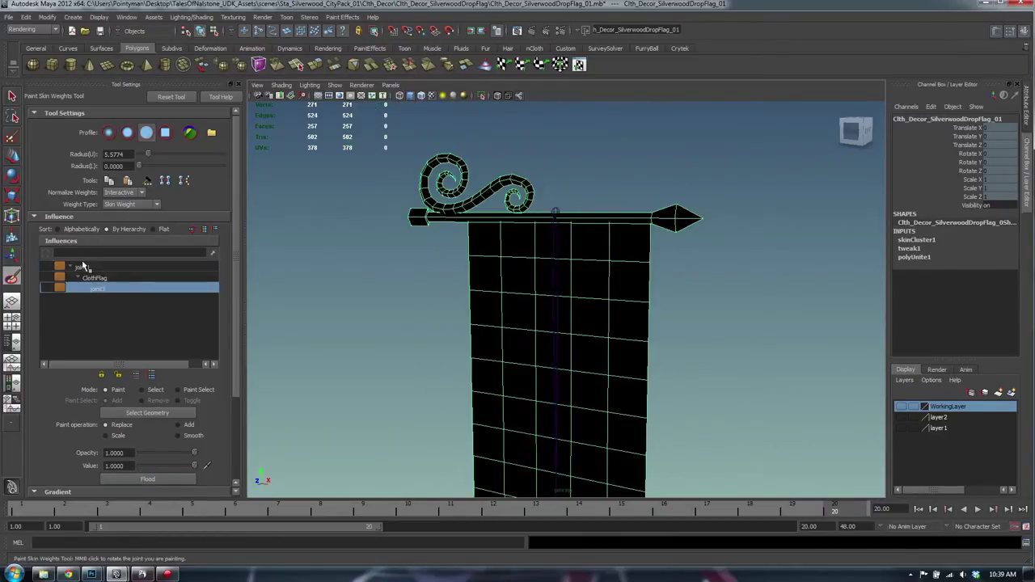
click(97, 289)
click(103, 278)
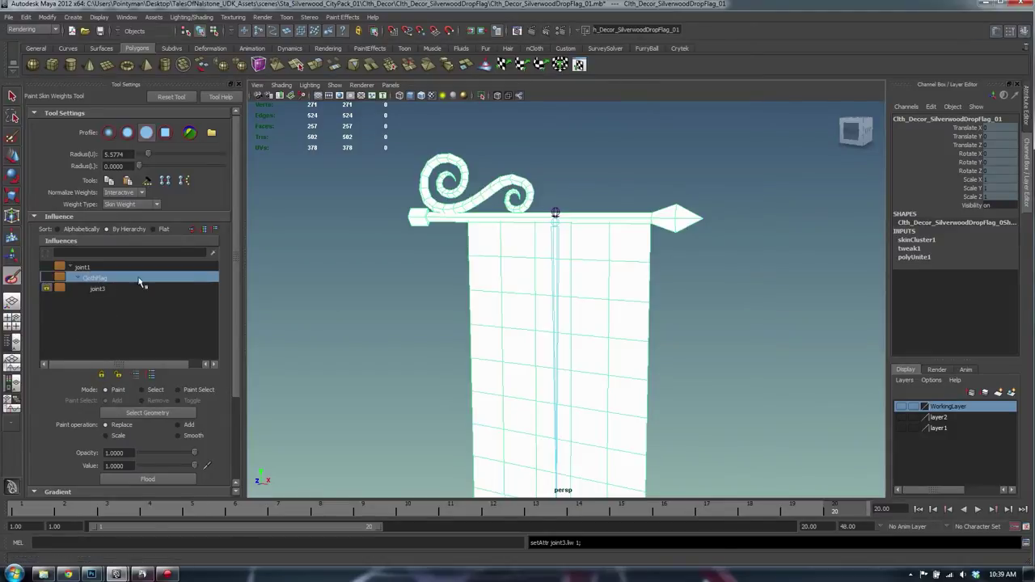
Step: Paint full joint1 weight over the blunt end of the pole and the scroll ornament, using a brush radius of about 15
click(80, 268)
alt+middle_drag(606, 261, 620, 318)
alt+right_drag(620, 318, 818, 310)
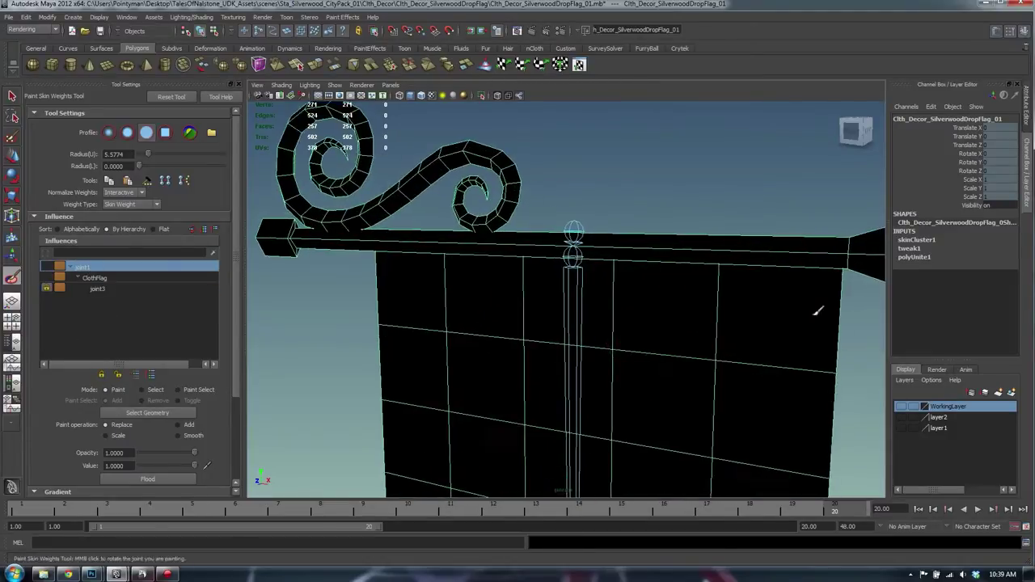
alt+drag(818, 310, 697, 267)
alt+right_drag(697, 266, 628, 266)
alt+middle_drag(628, 267, 654, 258)
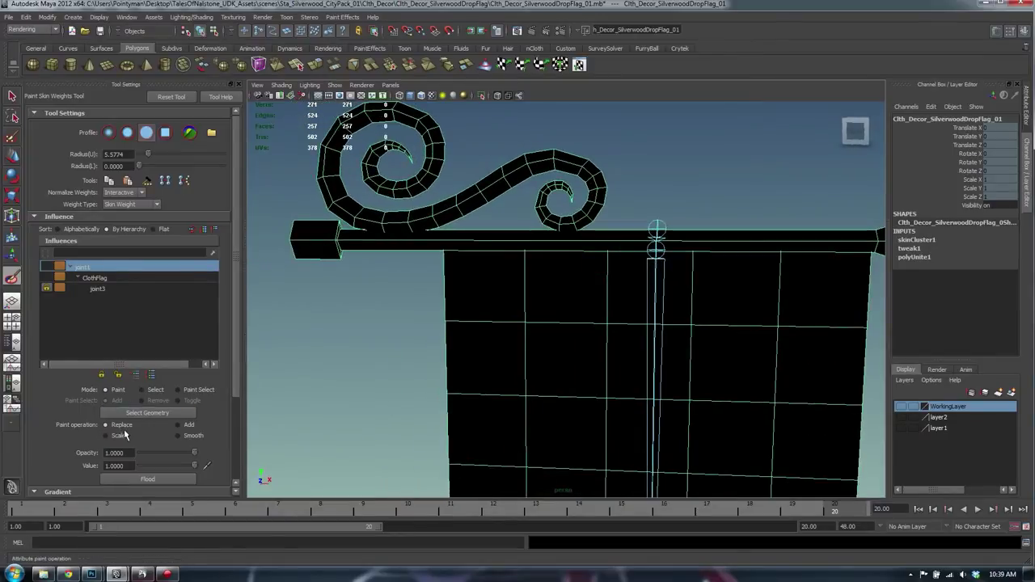
mouse_move(343, 241)
mouse_down()
mouse_move(314, 236)
mouse_move(340, 236)
mouse_move(339, 119)
mouse_move(414, 112)
mouse_up()
key(b)
drag(428, 134, 353, 152)
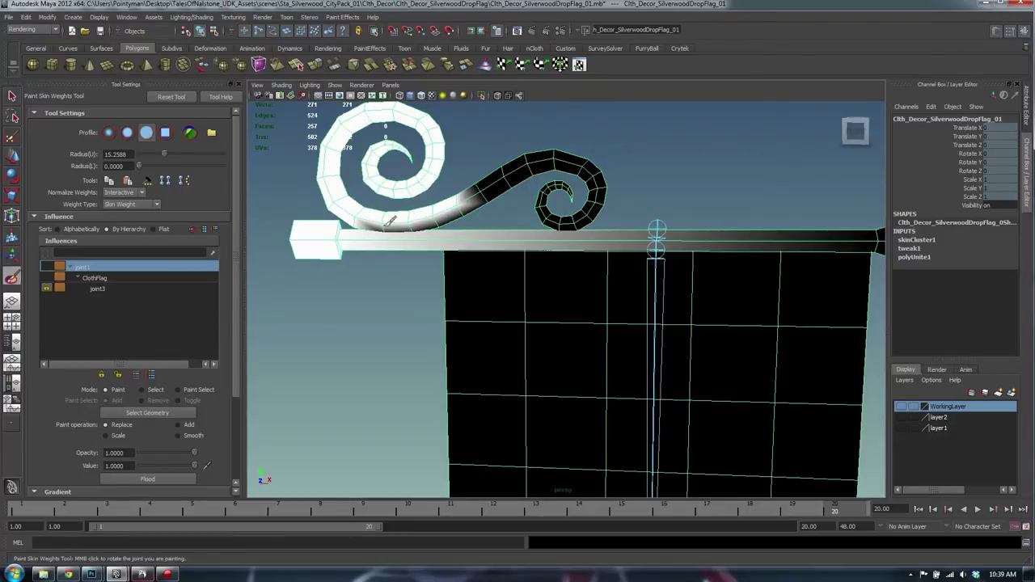
mouse_move(391, 220)
mouse_down()
mouse_move(525, 166)
mouse_move(590, 174)
mouse_move(566, 214)
mouse_move(557, 186)
mouse_move(573, 212)
mouse_move(549, 202)
mouse_up()
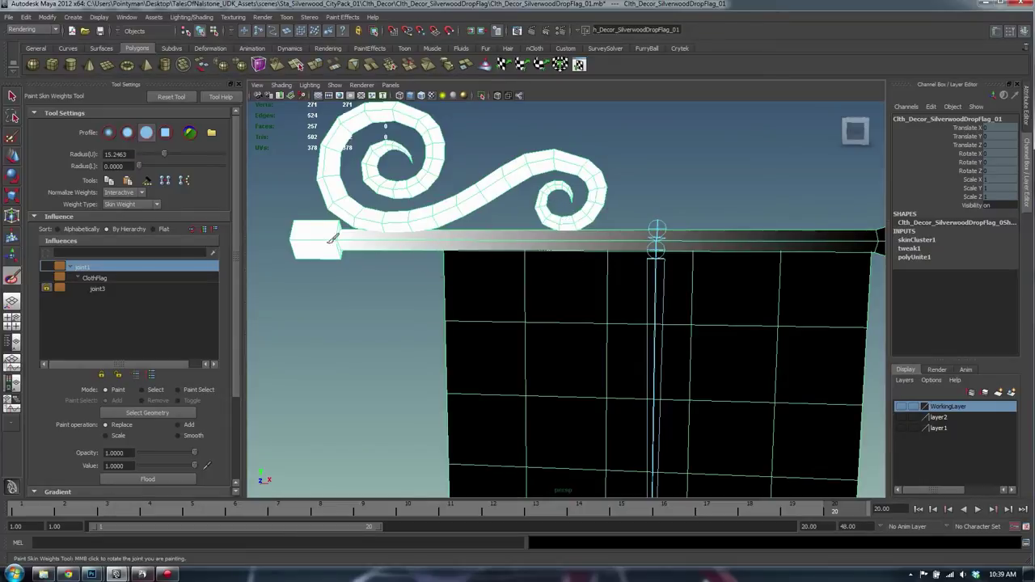
Step: Paint full joint1 weight over the back of the pole and along its length to the pointed tip
mouse_move(663, 182)
alt+mouse_down()
mouse_move(495, 191)
mouse_move(546, 172)
mouse_move(665, 166)
mouse_move(628, 167)
mouse_move(617, 144)
alt+mouse_up()
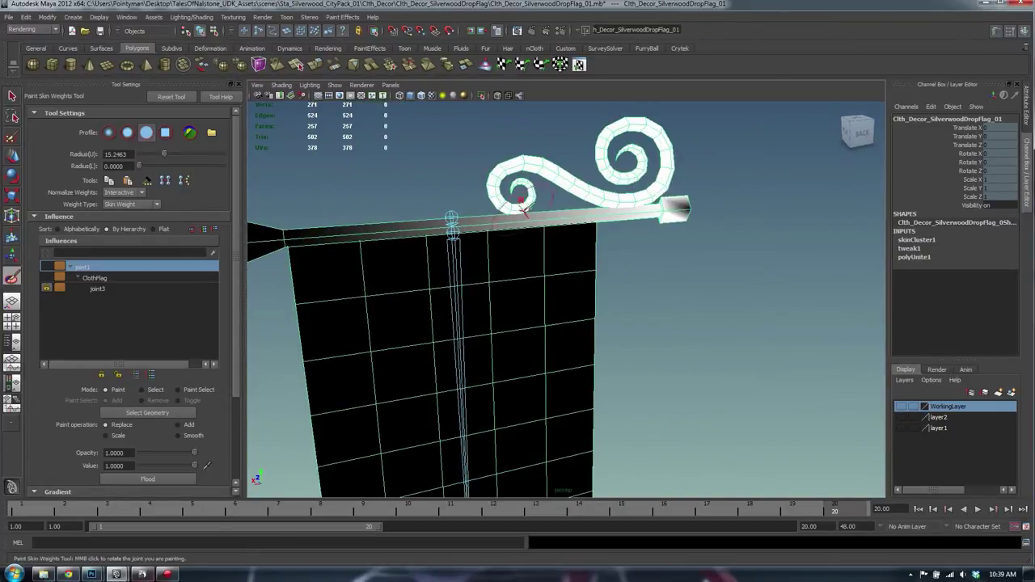
mouse_move(341, 209)
alt+mouse_down()
mouse_move(397, 173)
mouse_move(388, 227)
mouse_move(788, 220)
mouse_move(833, 200)
alt+mouse_up()
click(774, 212)
drag(431, 240, 752, 240)
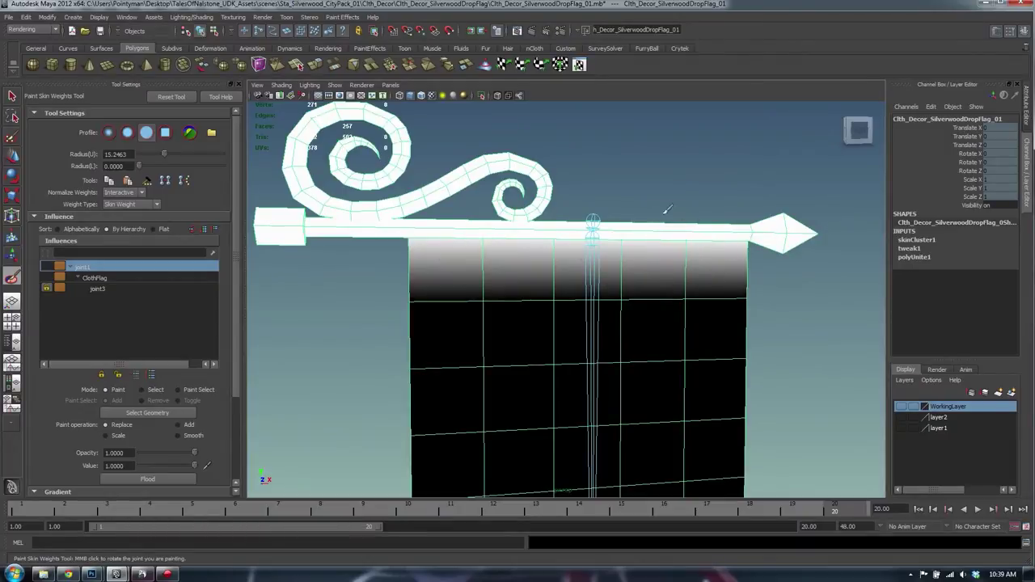
mouse_move(668, 233)
alt+right_down()
mouse_move(644, 227)
mouse_move(618, 245)
alt+right_up()
alt+drag(618, 249, 616, 220)
Step: Rotate the ClothFlag joint to test that the cloth swings apart from the pole, and undo the rotation
key(w)
click(718, 263)
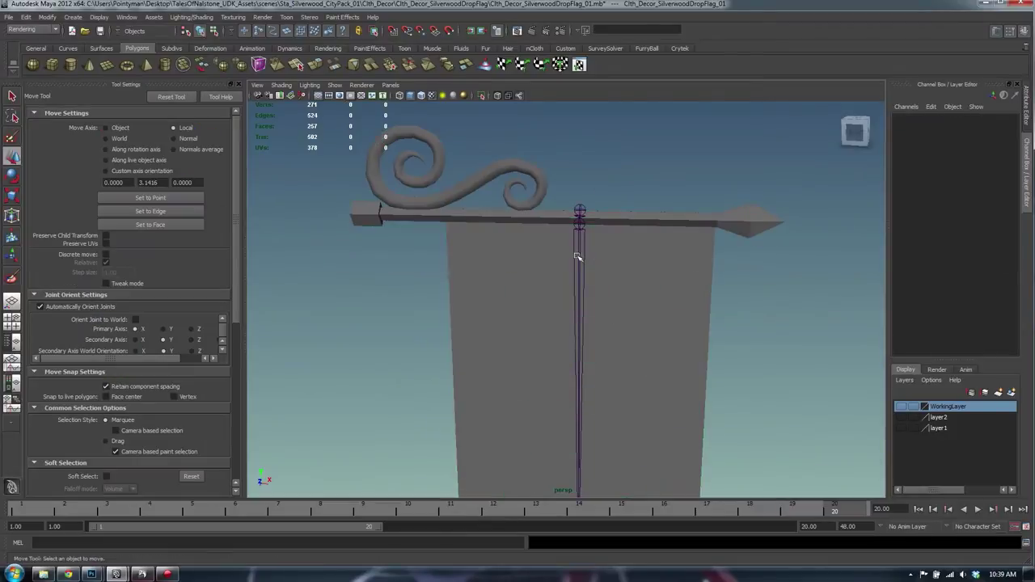
click(578, 254)
key(e)
alt+drag(631, 259, 551, 187)
key(ctrl+z)
key(ctrl+z)
key(ctrl+z)
key(ctrl+z)
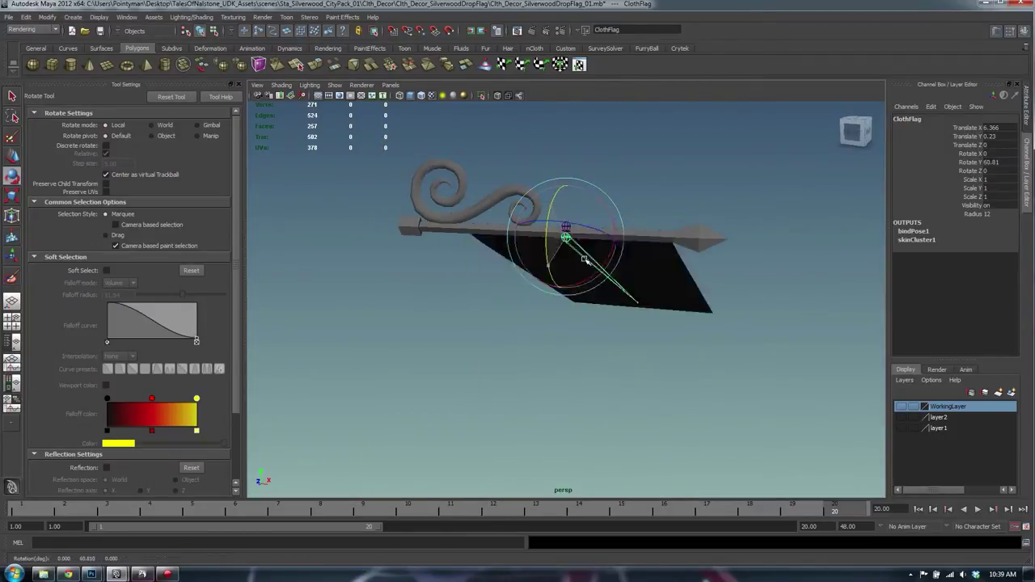
key(ctrl+z)
key(ctrl+z)
key(ctrl+z)
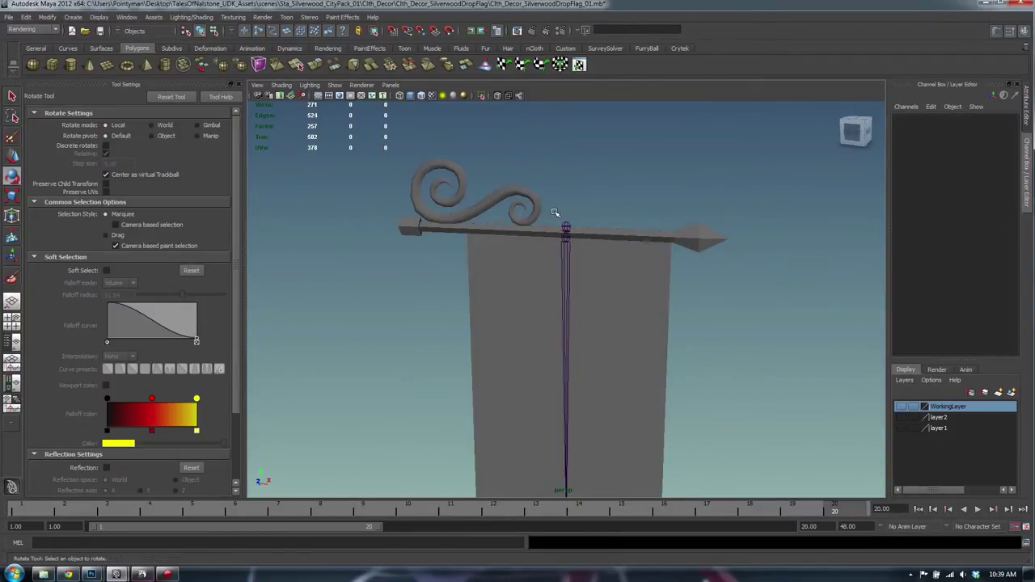
Step: Make layer2 the active display layer and try to select the flag and its joints in the viewport
alt+drag(461, 201, 746, 164)
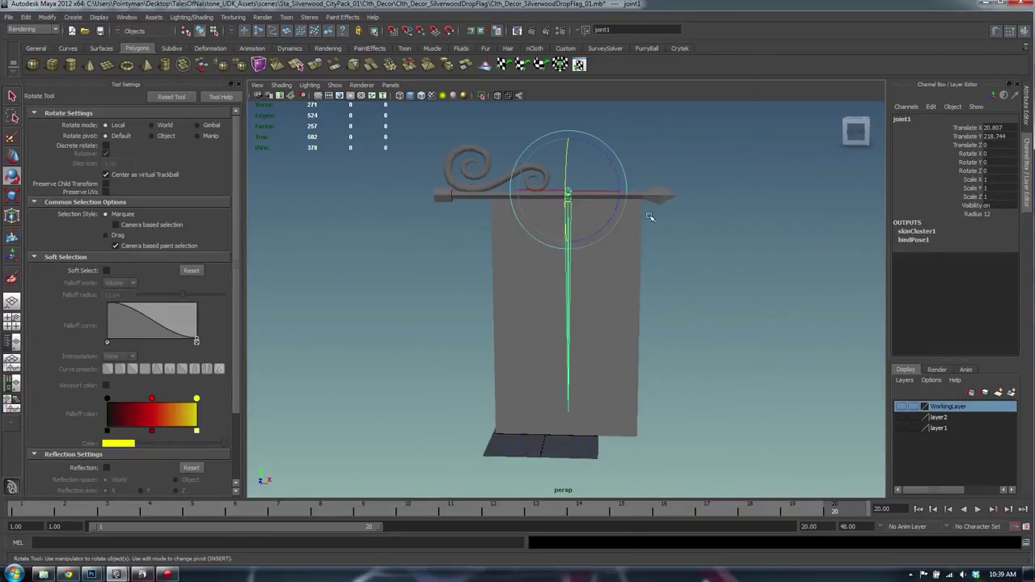
double_click(922, 407)
click(942, 416)
click(503, 281)
click(653, 209)
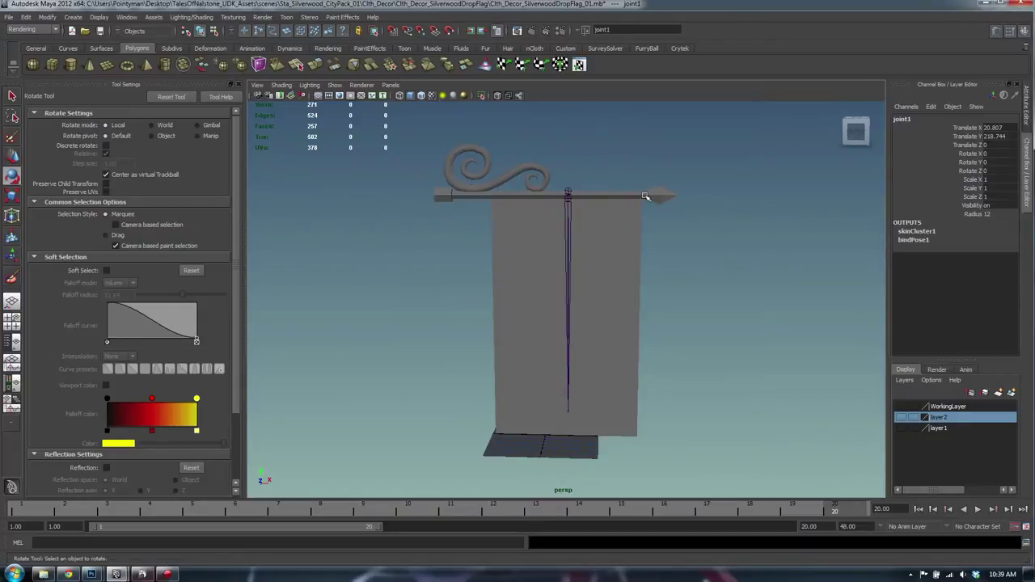
click(606, 224)
key(q)
click(654, 160)
drag(654, 160, 467, 237)
click(710, 215)
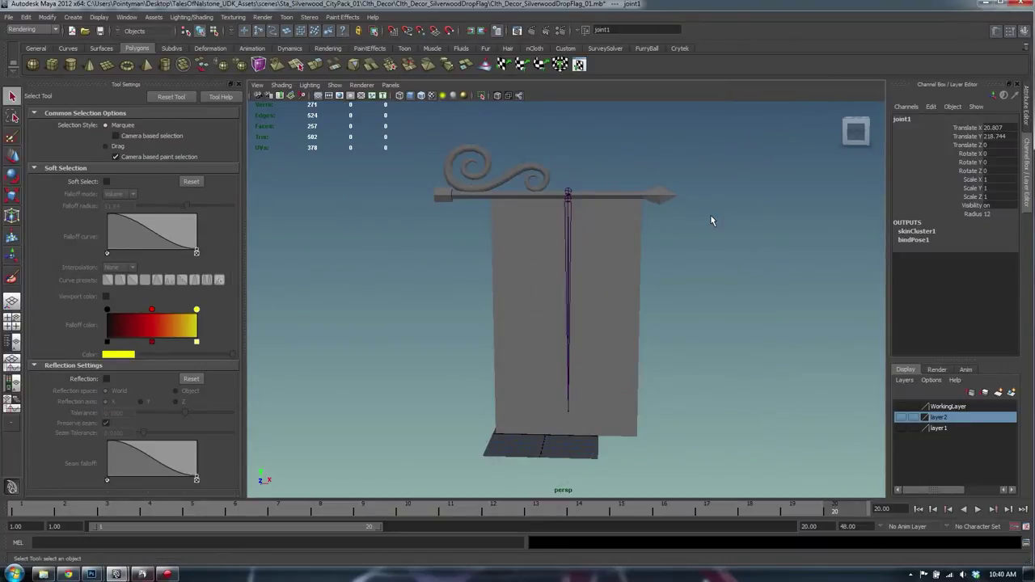
Step: Group joint1 with the flag mesh in the Outliner and rename the group Clth_Decor_SilverwoodDropFlag_01
key(shift+o)
drag(706, 255, 706, 242)
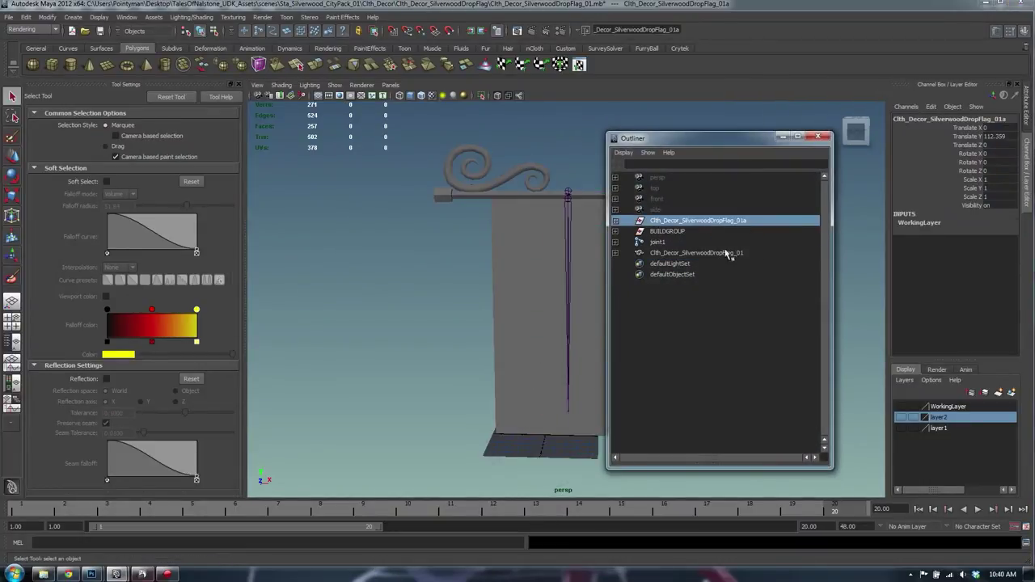
click(728, 253)
ctrl+click(657, 243)
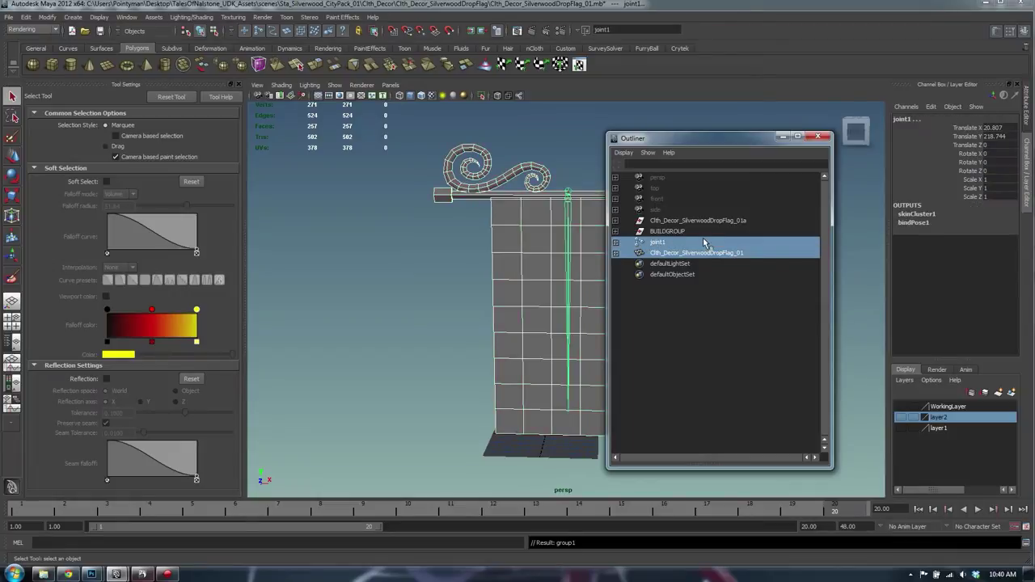
key(ctrl+g)
double_click(656, 243)
text(Clth_Decor_SilverwoodDropFlag_01)
key(Return)
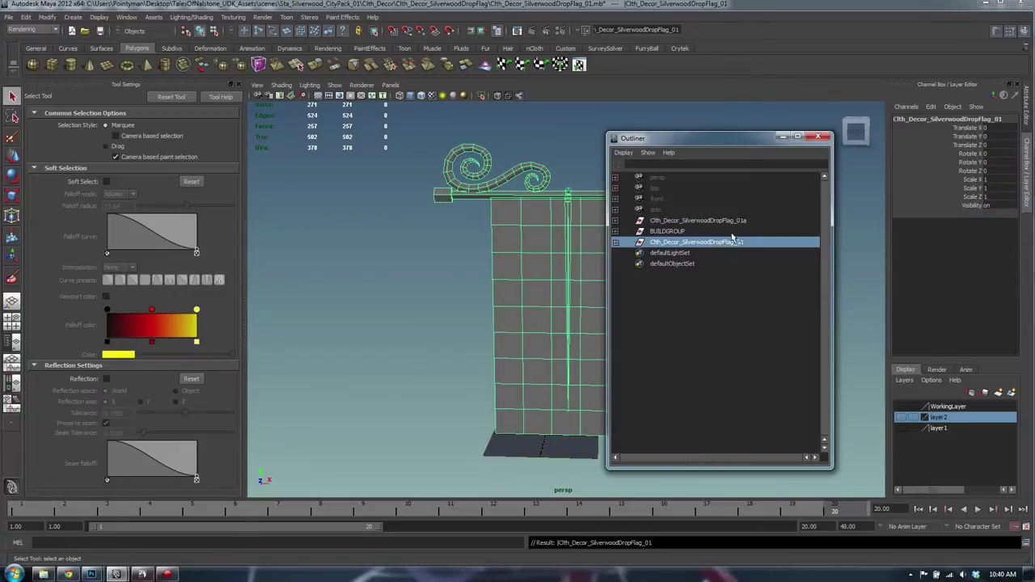
Step: Export the selected flag group as an FBX file named Clth_Decor_SilverwoodDropFlag_01
alt+drag(469, 231, 411, 273)
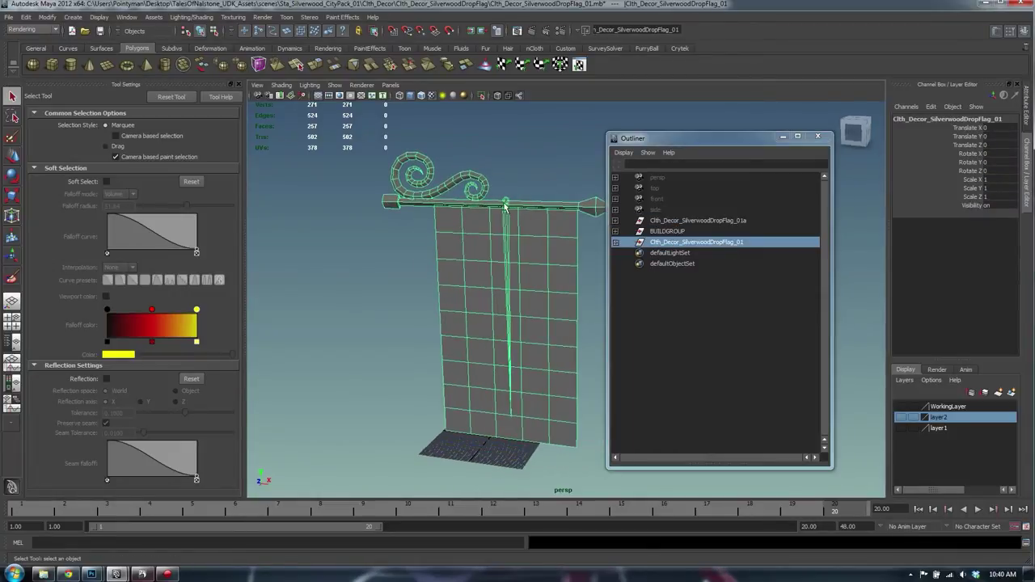
right_drag(484, 229, 477, 229)
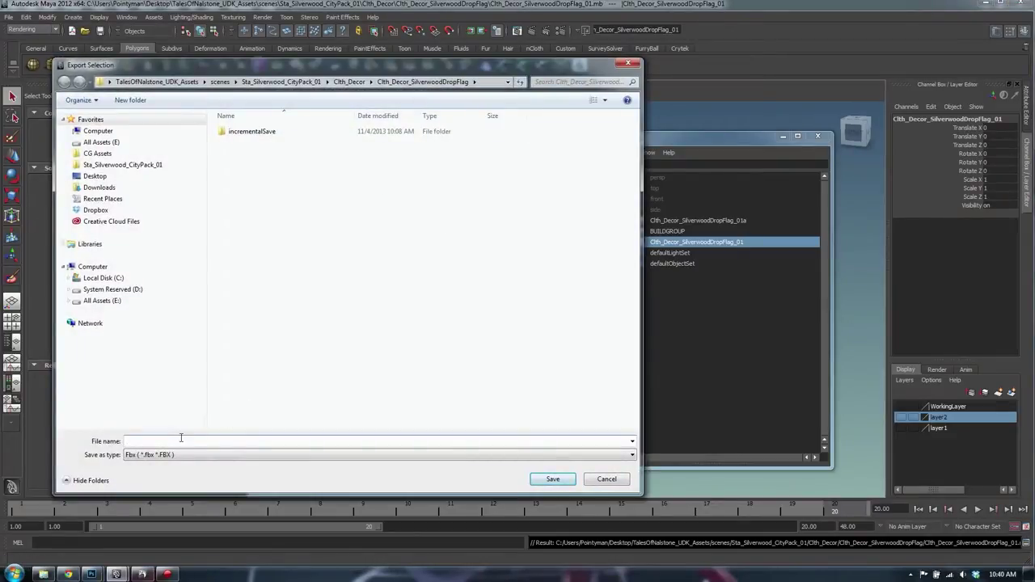
text(Clth_Decor_SilverwoodDropFlag_01)
key(Tab)
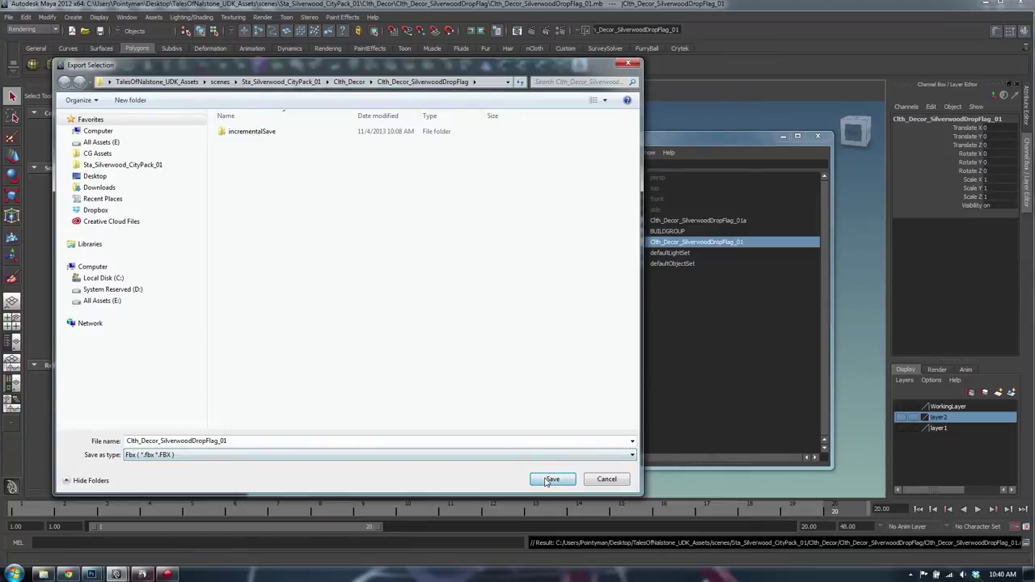
click(550, 480)
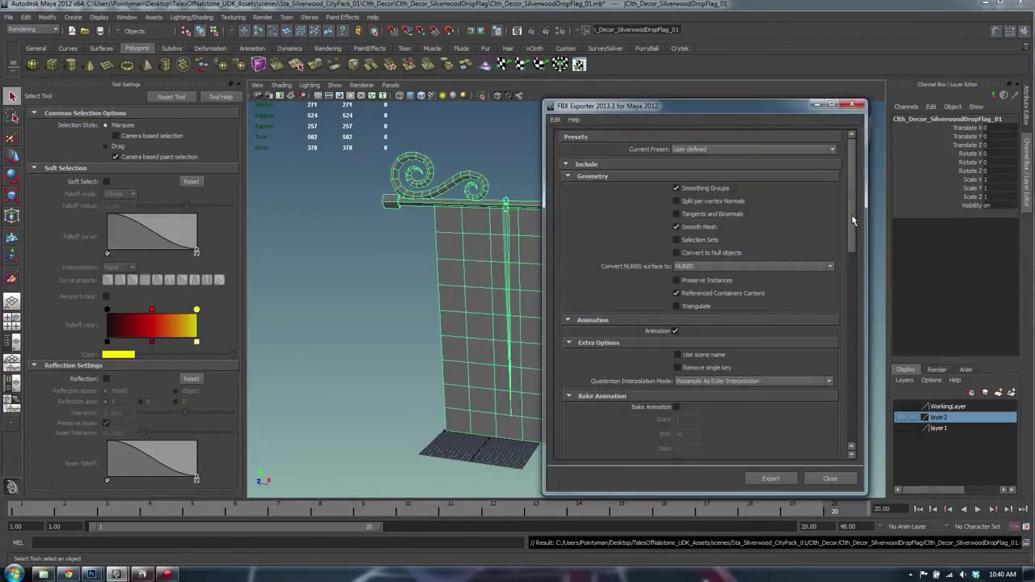
drag(849, 209, 832, 184)
click(779, 481)
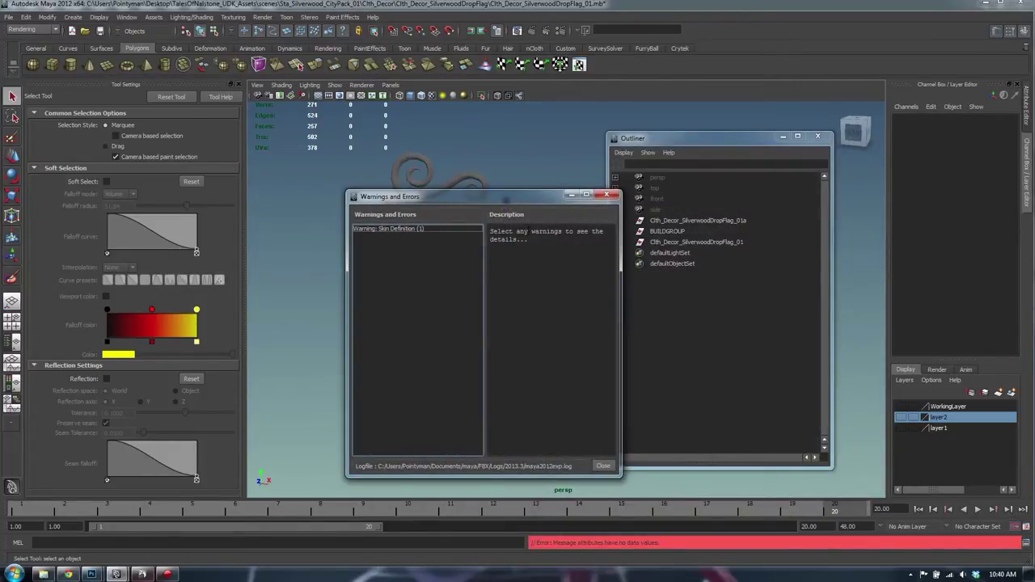
Step: Read the details of the skin definition warning from the export and close the report
click(428, 230)
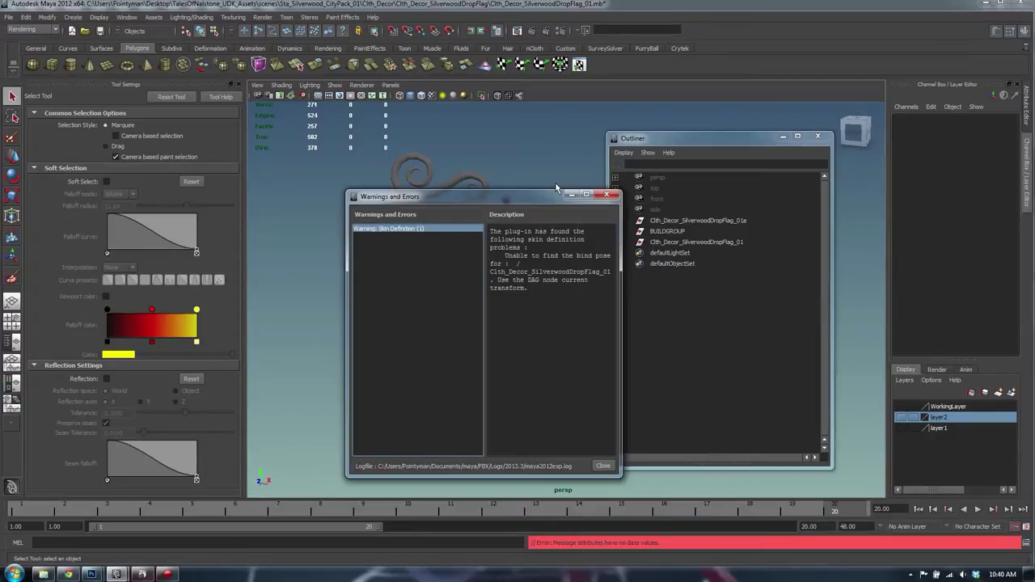
click(606, 195)
drag(733, 135, 781, 130)
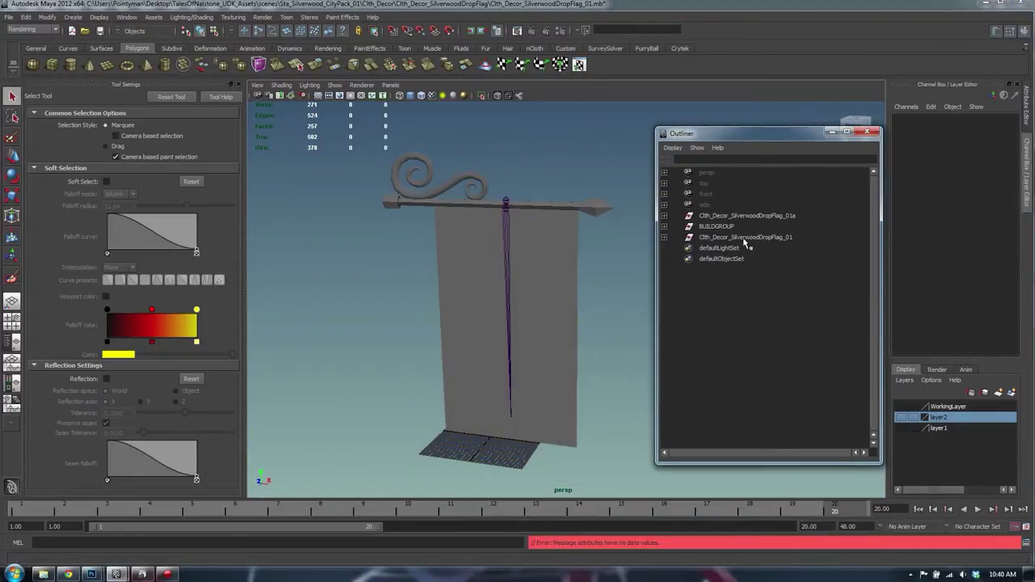
click(744, 236)
right_click(531, 195)
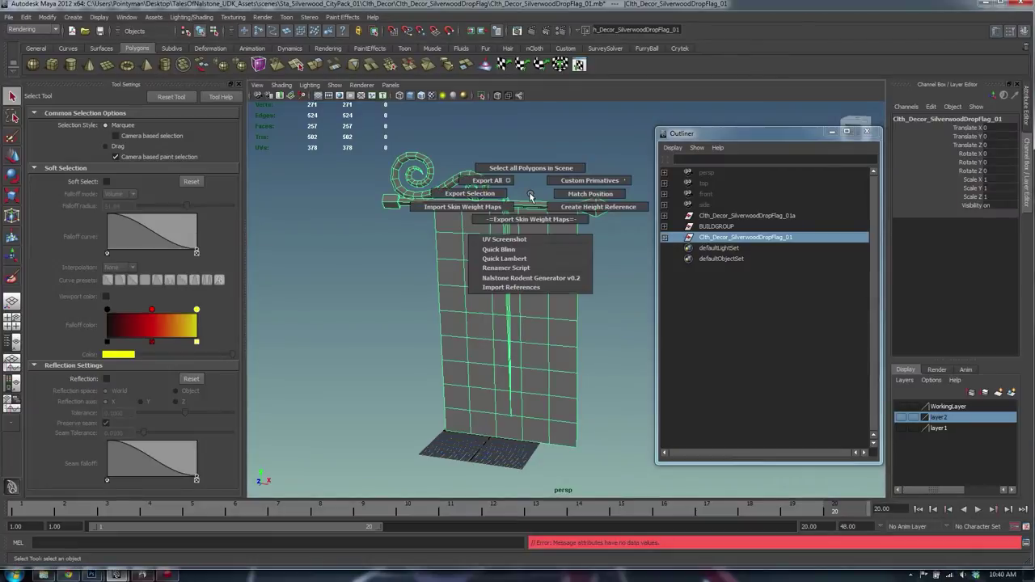
click(540, 179)
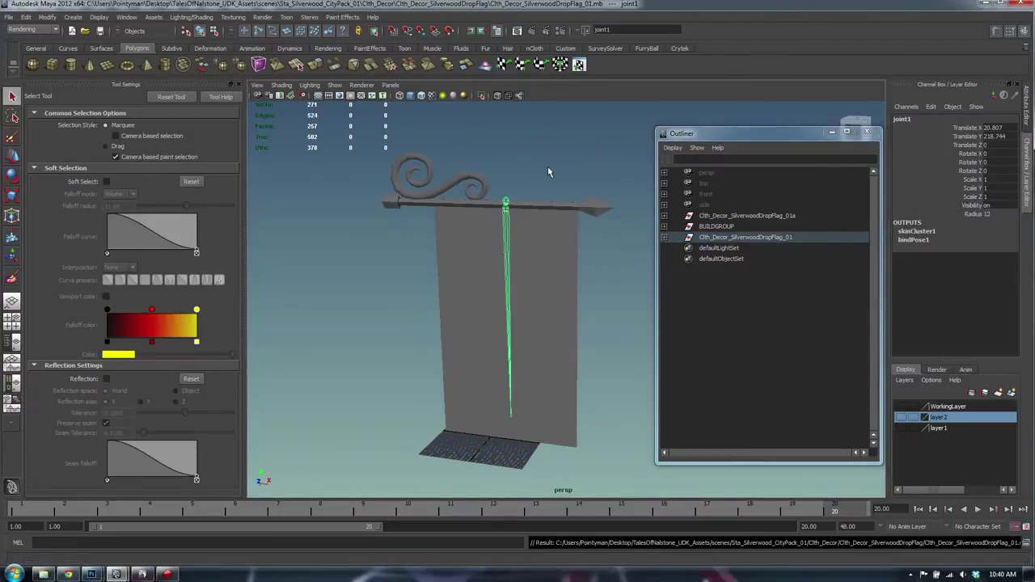
click(548, 166)
Step: Save the scene under the new name Clth_Decor_SilverwoodDropFlag_01a as Maya Binary
click(8, 16)
click(56, 68)
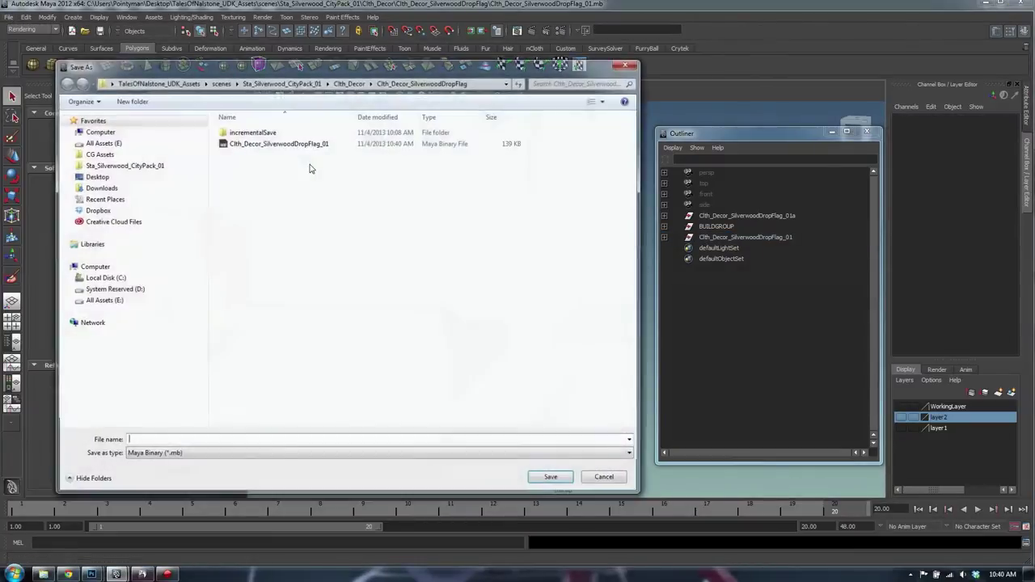
click(307, 143)
click(254, 440)
click(254, 441)
text(ag_01a)
click(550, 480)
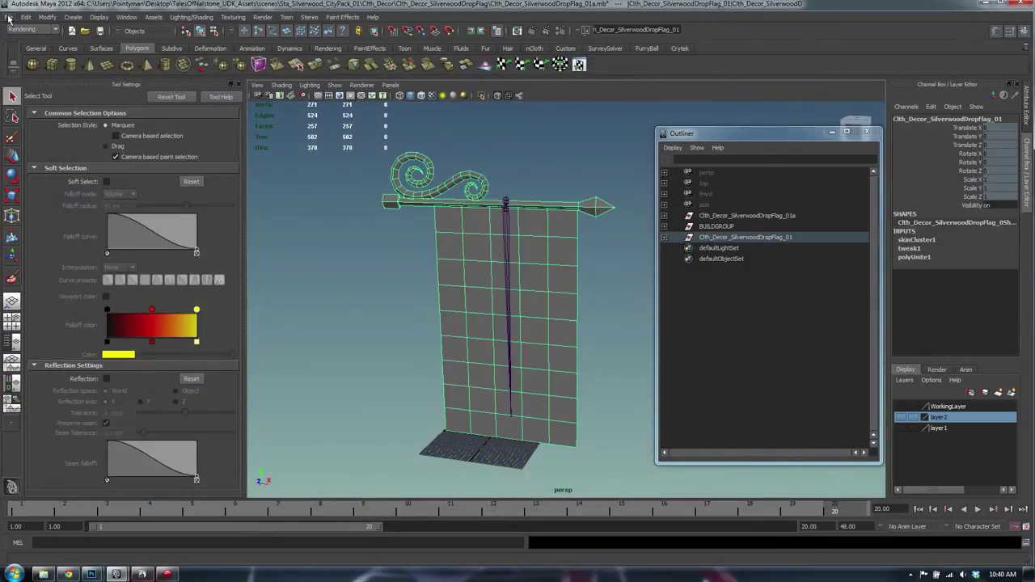
Step: Reopen the recent scene Clth_Decor_SilverwoodDropFlag_01.mb and clear the selection
click(10, 17)
mouse_move(46, 234)
click(324, 241)
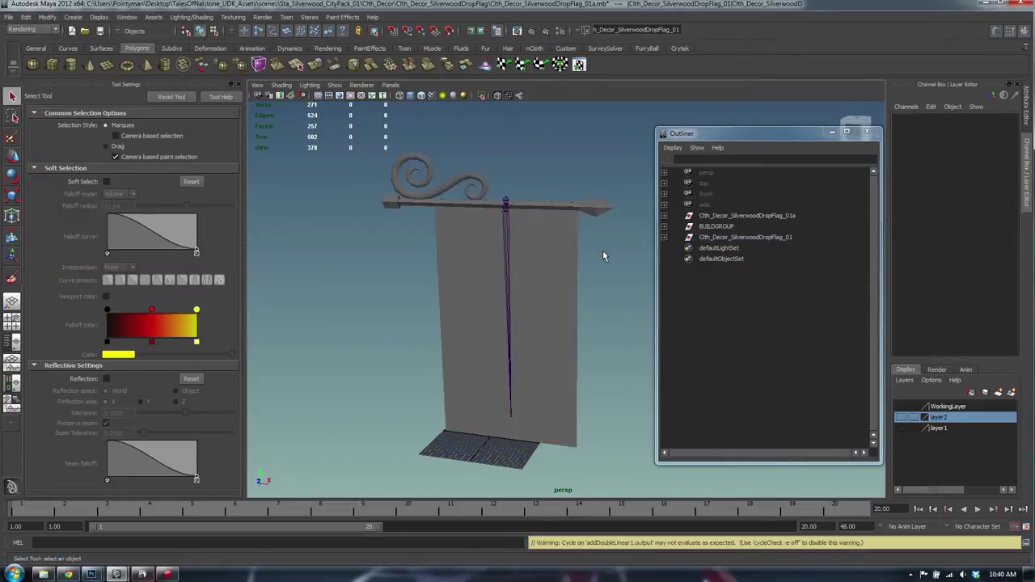
click(575, 263)
Step: Try deleting the Clth_Decor_SilverwoodDropFlag_01a group together with BUILDGROUP, and undo the deletion each time
click(737, 218)
shift+click(729, 230)
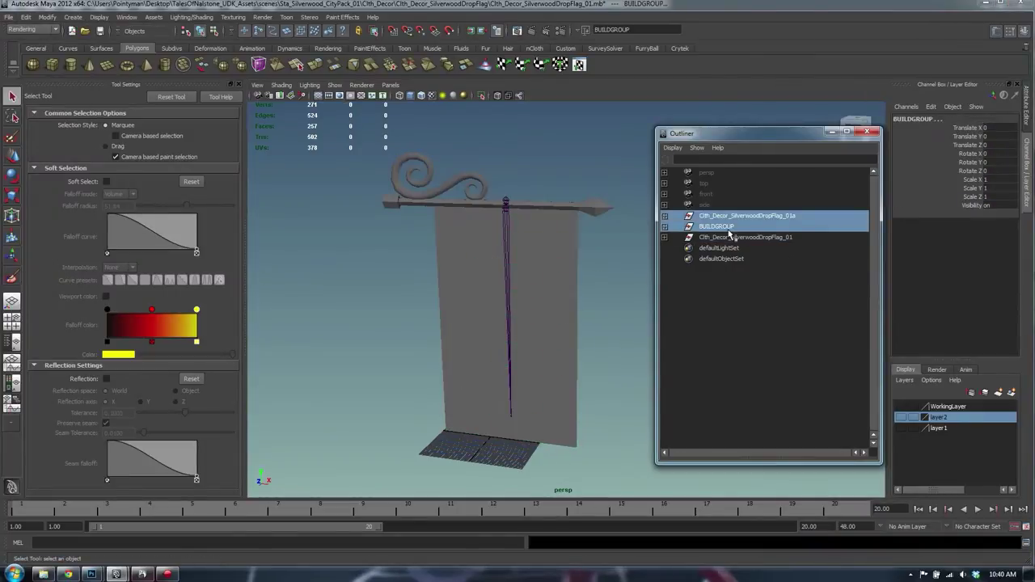
key(Delete)
key(ctrl+z)
click(729, 239)
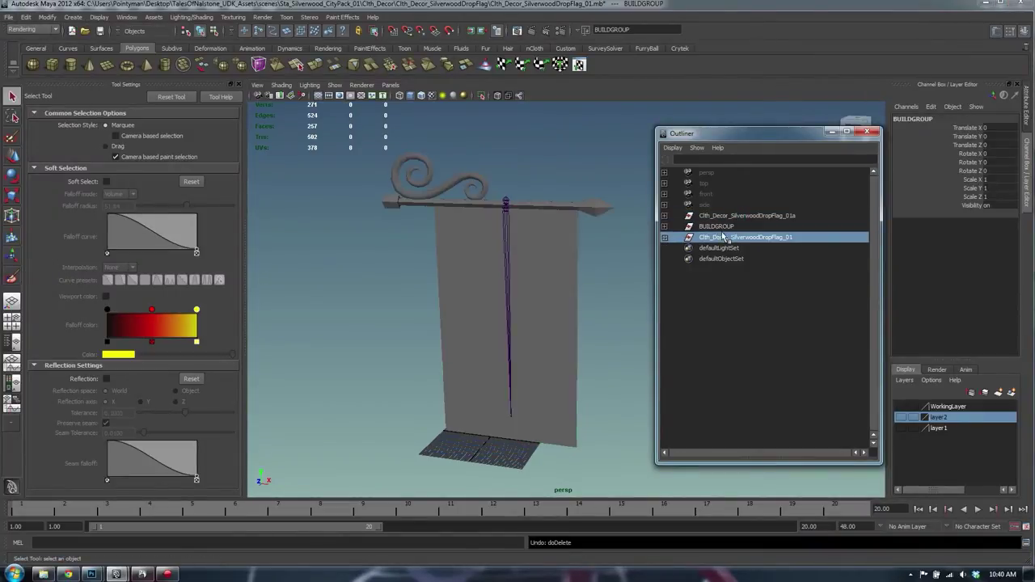
click(665, 238)
click(727, 249)
click(727, 227)
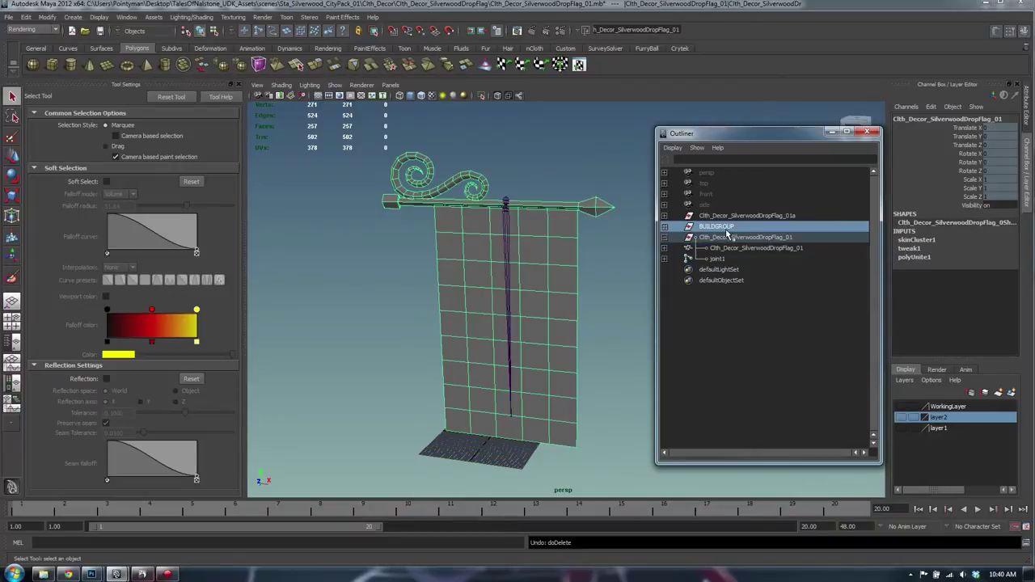
shift+click(732, 217)
key(Delete)
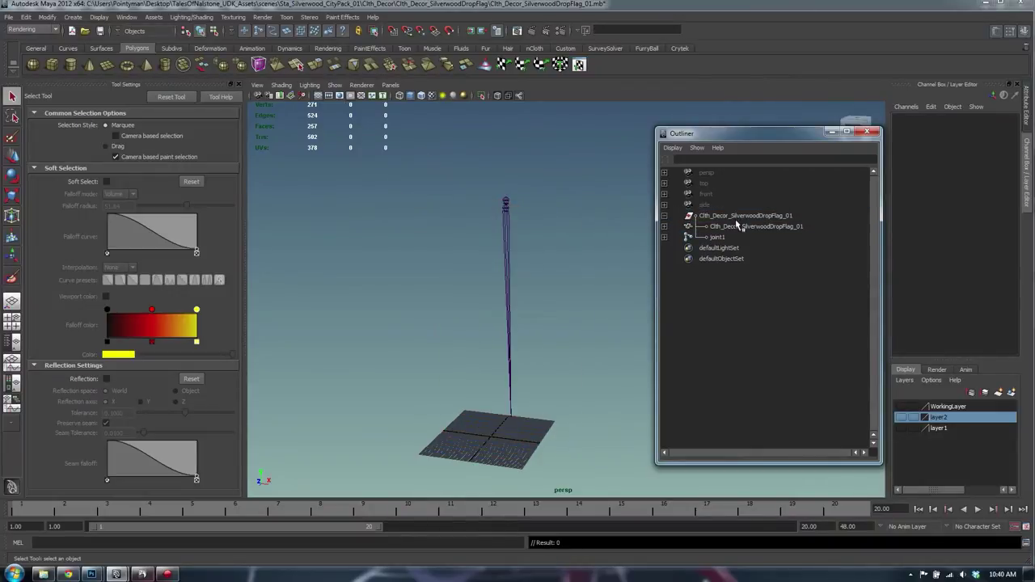
key(ctrl+z)
Step: Examine BUILDGROUP, the WorkingLayer, the flag mesh and joint1 by selecting each of them
click(744, 247)
click(718, 227)
click(952, 407)
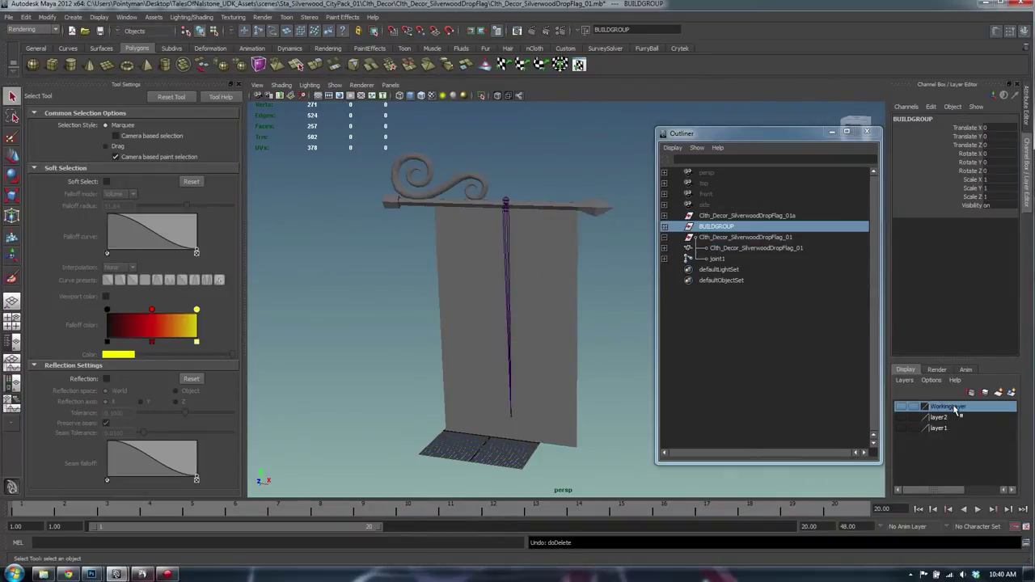
click(749, 248)
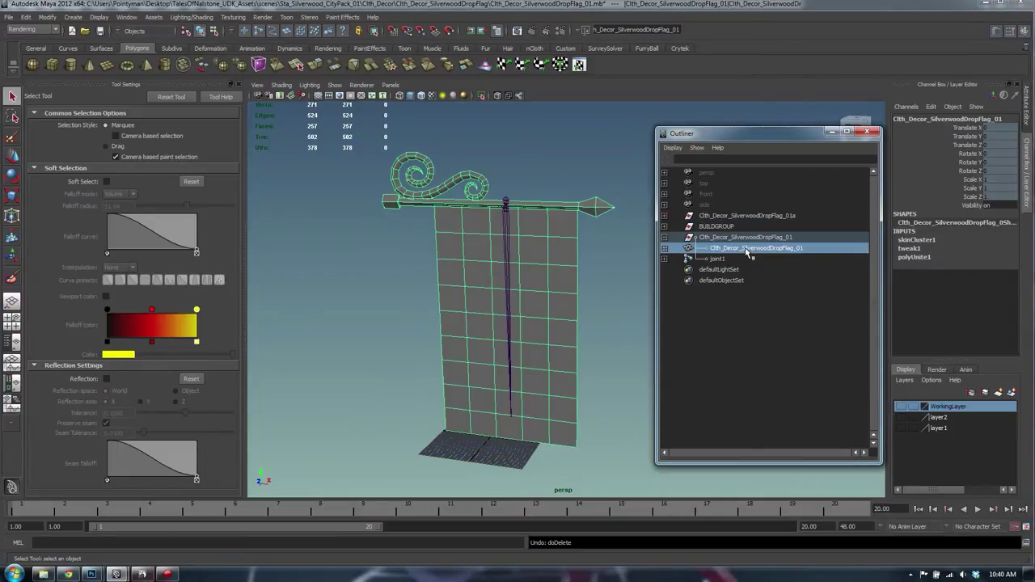
click(714, 259)
click(724, 250)
click(739, 240)
click(738, 248)
shift+click(720, 257)
Step: Expand BUILDGROUP to check its contents and delete the whole group
click(724, 228)
click(664, 227)
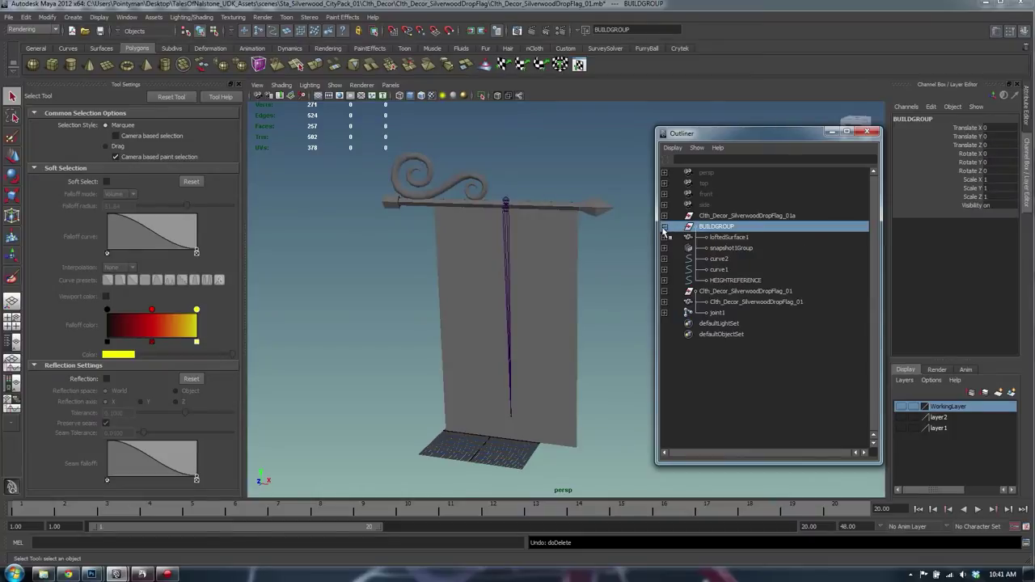
key(Delete)
Step: Try deleting only the Clth_Decor_SilverwoodDropFlag_01a group, and undo the deletion
click(737, 216)
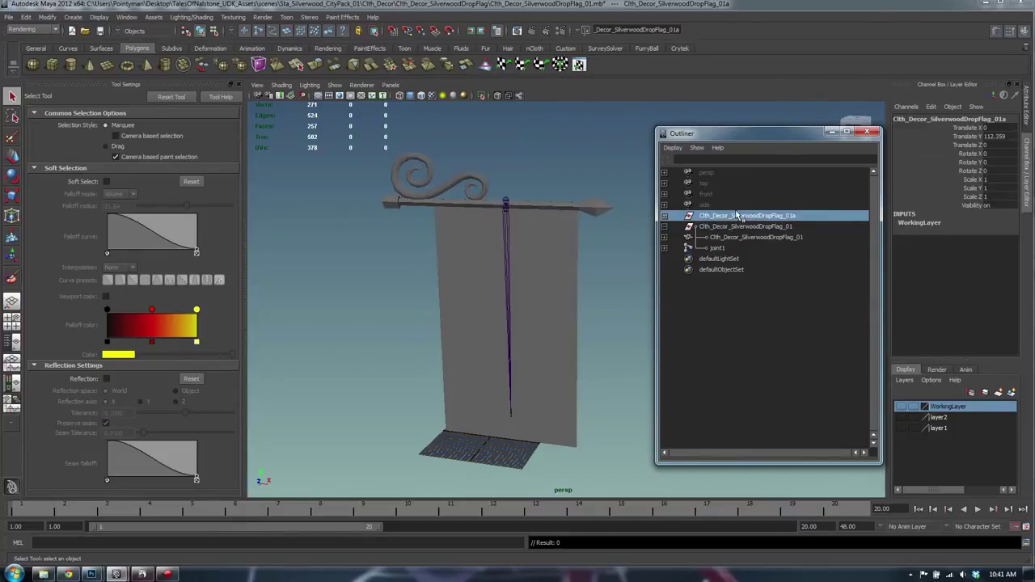
key(Delete)
key(ctrl+z)
Step: Expand the Clth_Decor_SilverwoodDropFlag_01a group and delete all non-deformer history in the scene
click(664, 216)
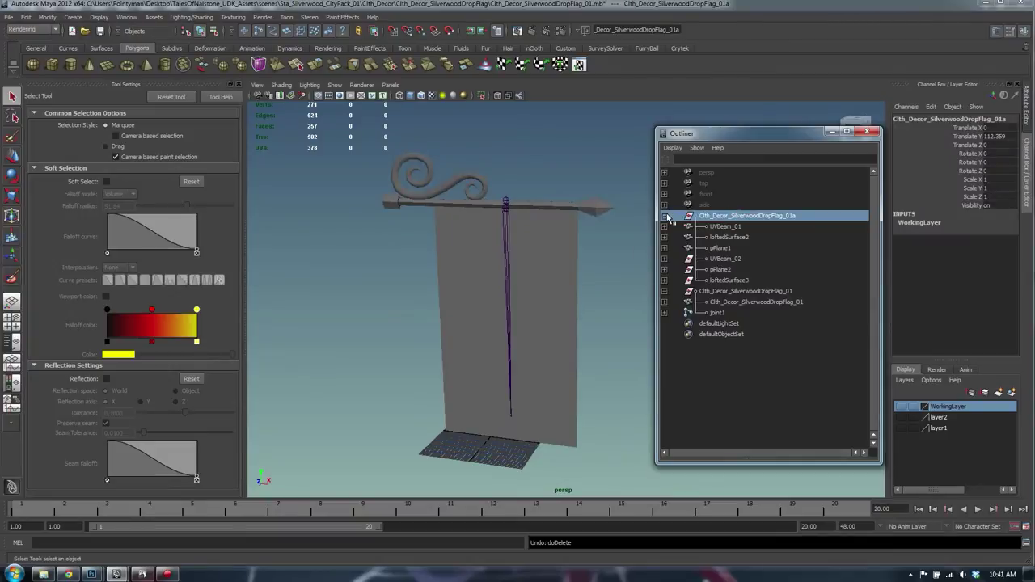
click(750, 302)
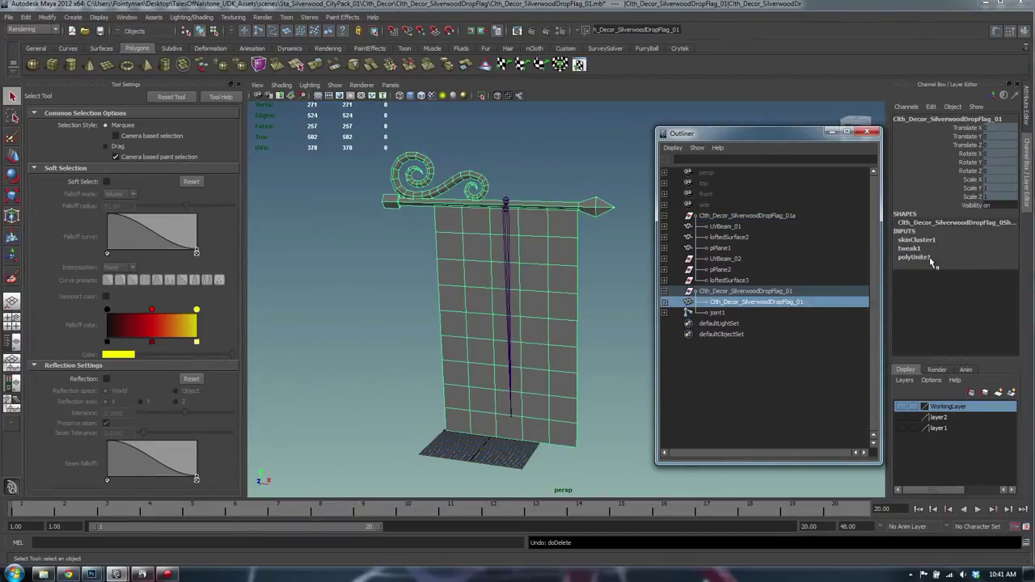
click(25, 17)
mouse_move(101, 137)
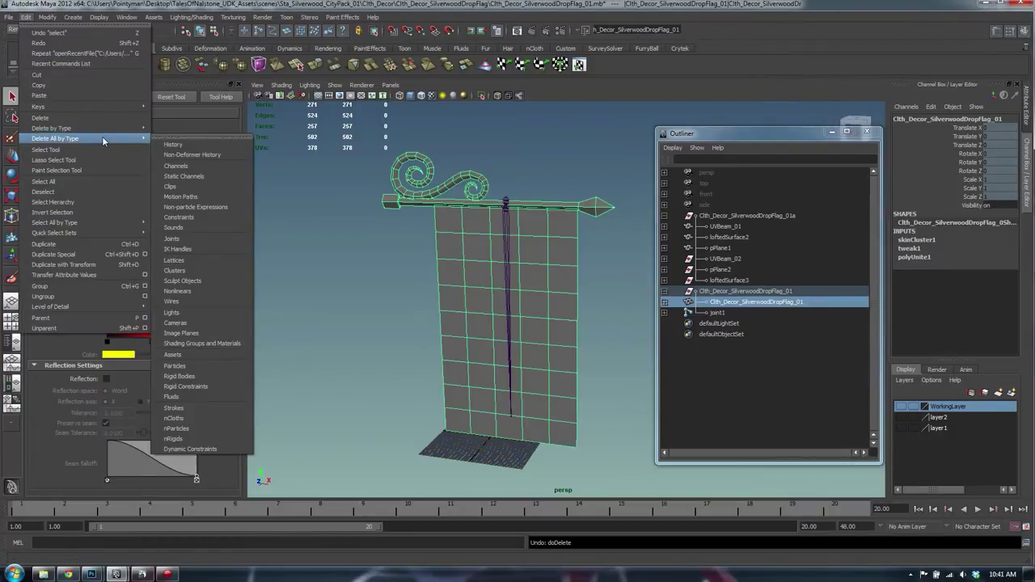
click(195, 155)
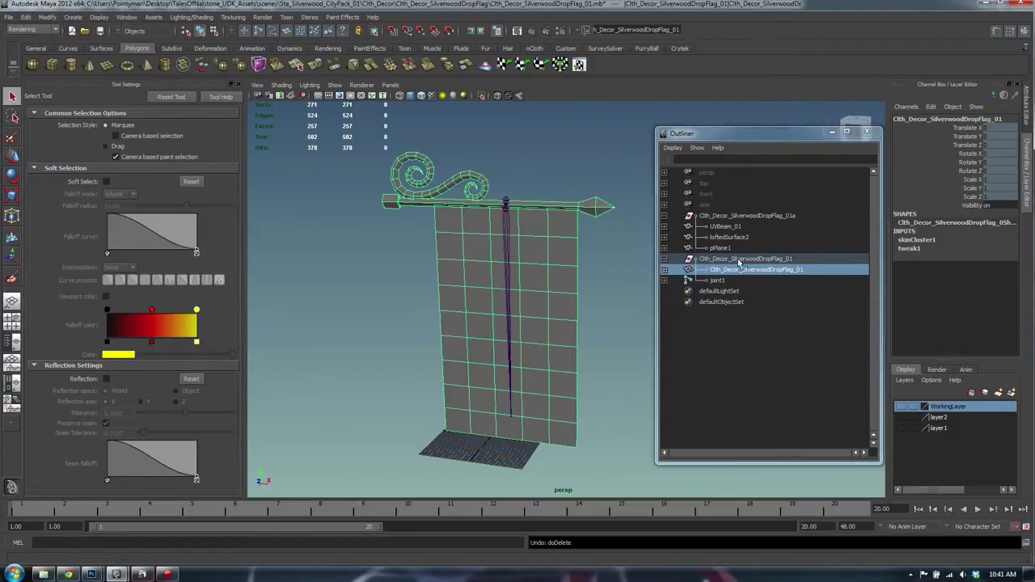
Step: Rotate the ClothFlag joint to test that the cloth still follows it, and undo the rotation
click(738, 261)
click(504, 236)
key(e)
drag(501, 257, 499, 247)
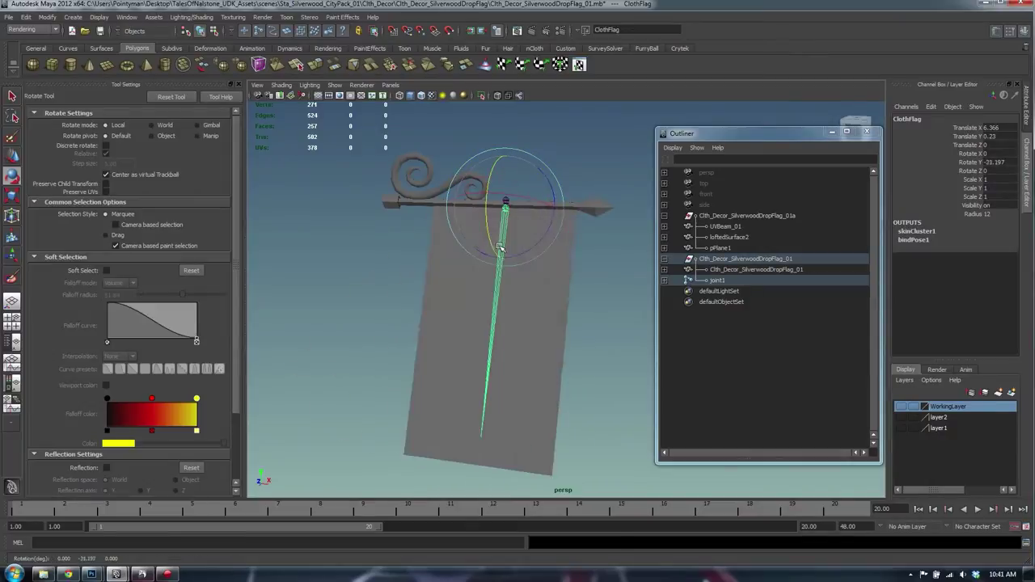
key(ctrl+z)
Step: Delete the leftover Clth_Decor_SilverwoodDropFlag_01a group, then collapse and select the remaining flag group
click(720, 249)
click(751, 271)
click(758, 260)
click(723, 250)
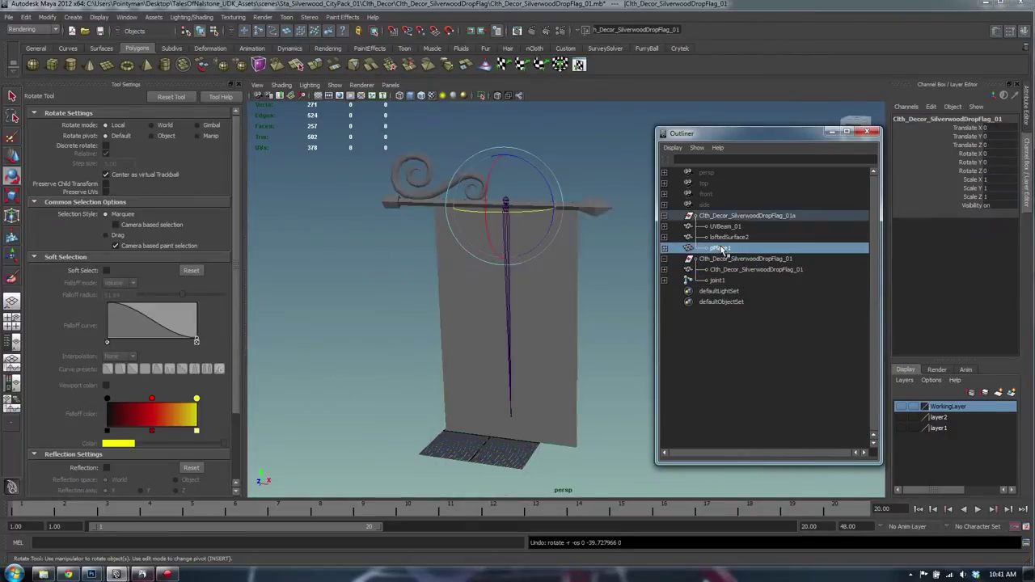
click(721, 216)
key(Delete)
click(731, 219)
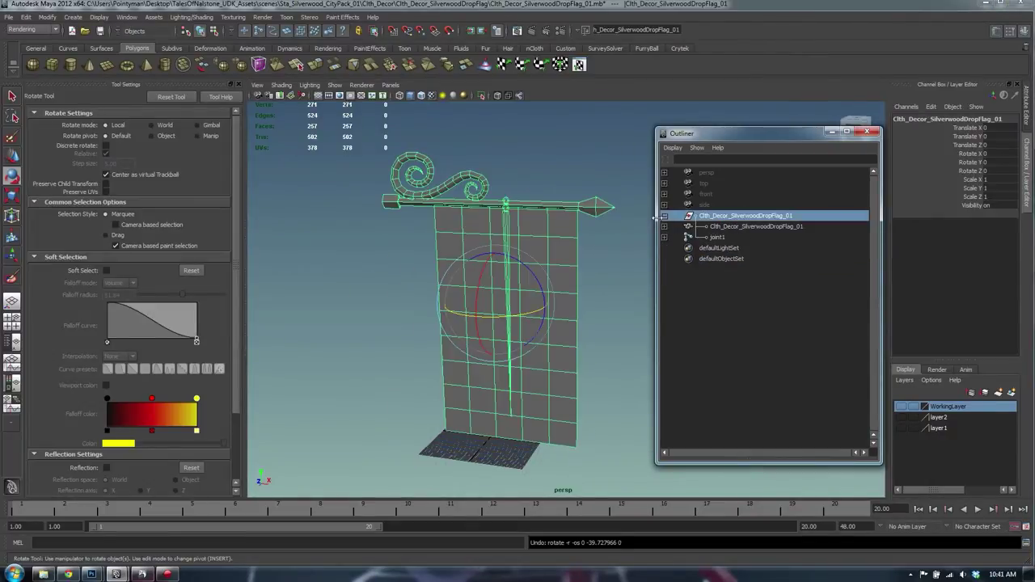
click(664, 216)
click(553, 208)
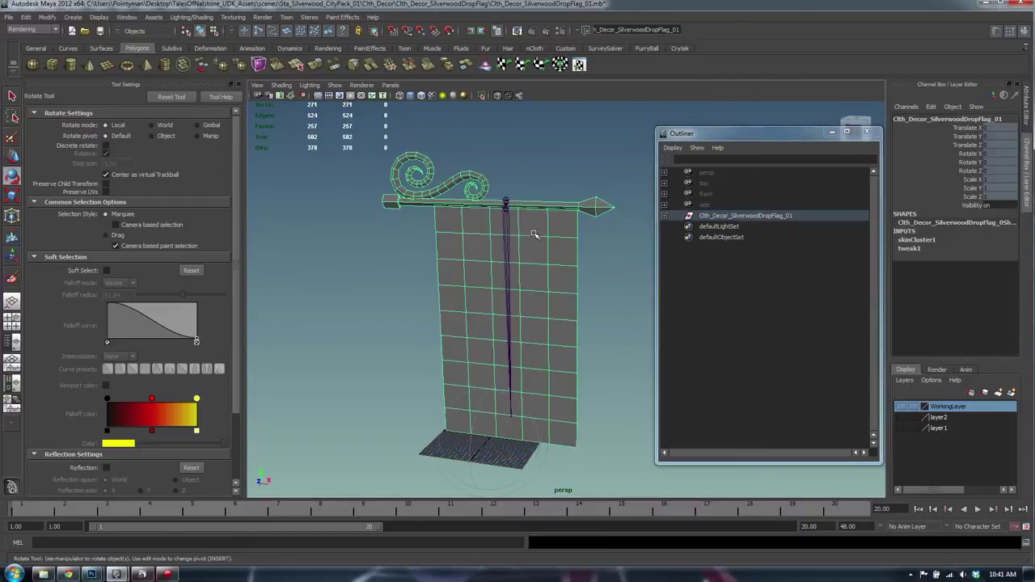
click(758, 217)
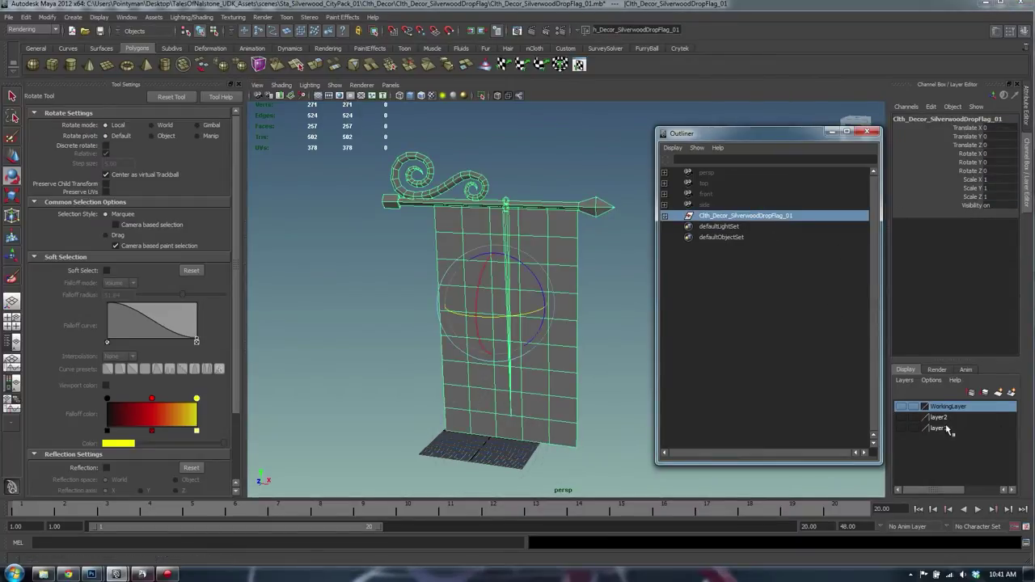
Step: Delete the display layers layer1, WorkingLayer and layer2
right_click(950, 431)
click(966, 526)
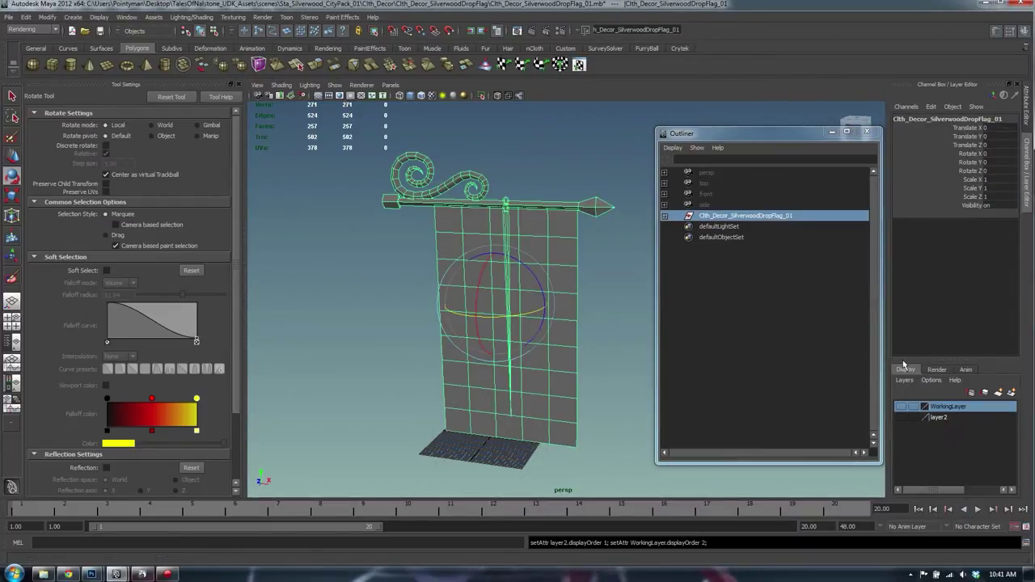
right_click(922, 407)
click(976, 501)
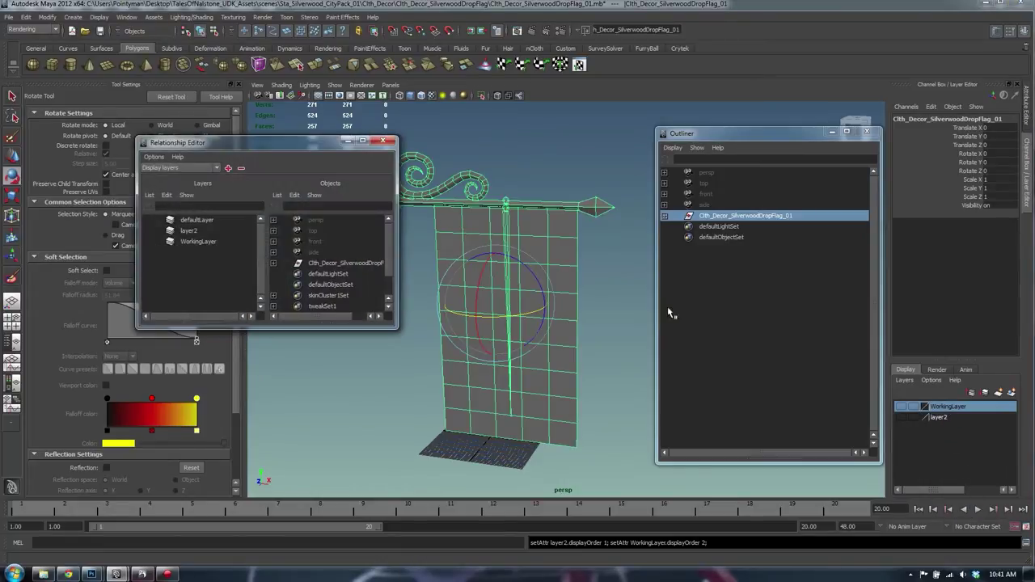
click(387, 143)
right_click(951, 406)
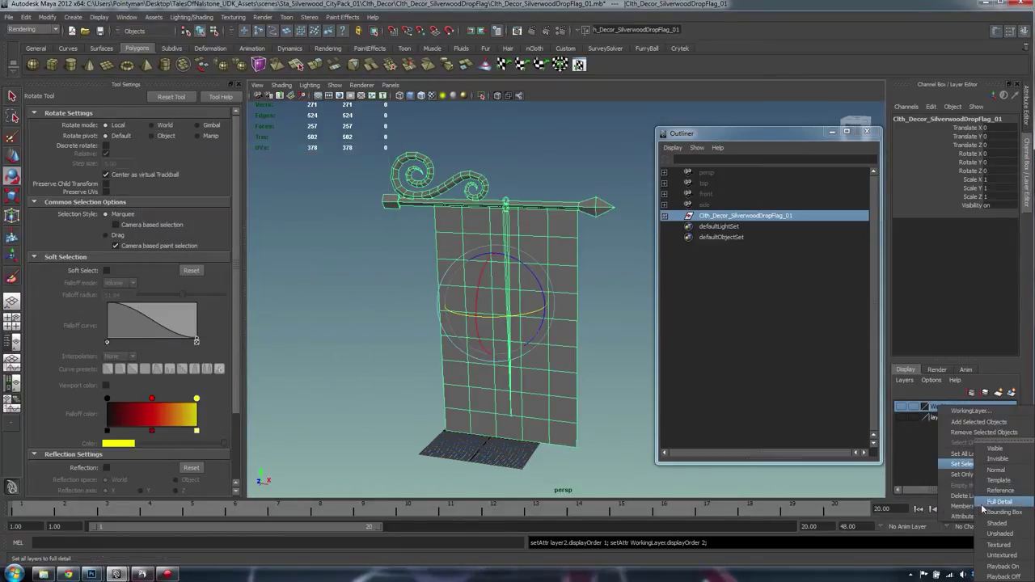
click(966, 496)
right_click(938, 407)
click(967, 498)
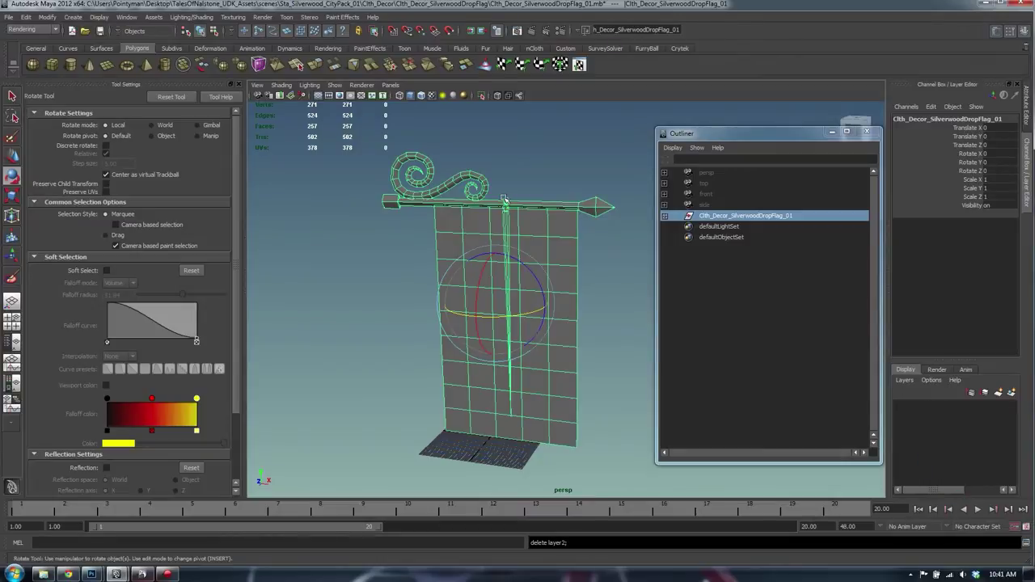
Step: Deselect the flag in the viewport and save the cleaned scene
click(552, 172)
key(ctrl+s)
key(q)
Step: Export the whole scene as FBX over the existing Clth_Decor_SilverwoodDropFlag_01 file and dismiss the exporter's warnings
click(524, 150)
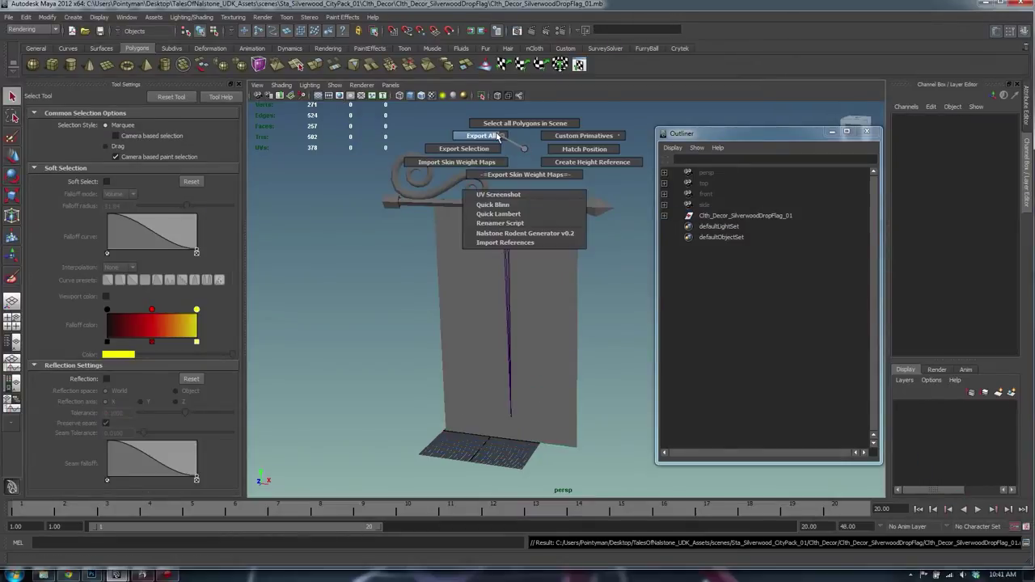
click(496, 138)
click(291, 143)
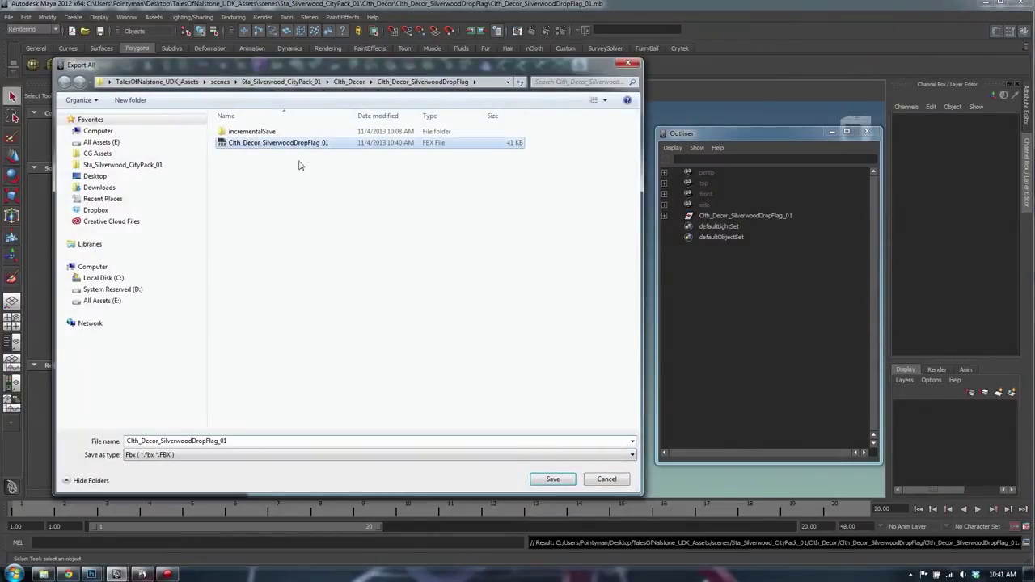
click(552, 482)
click(548, 292)
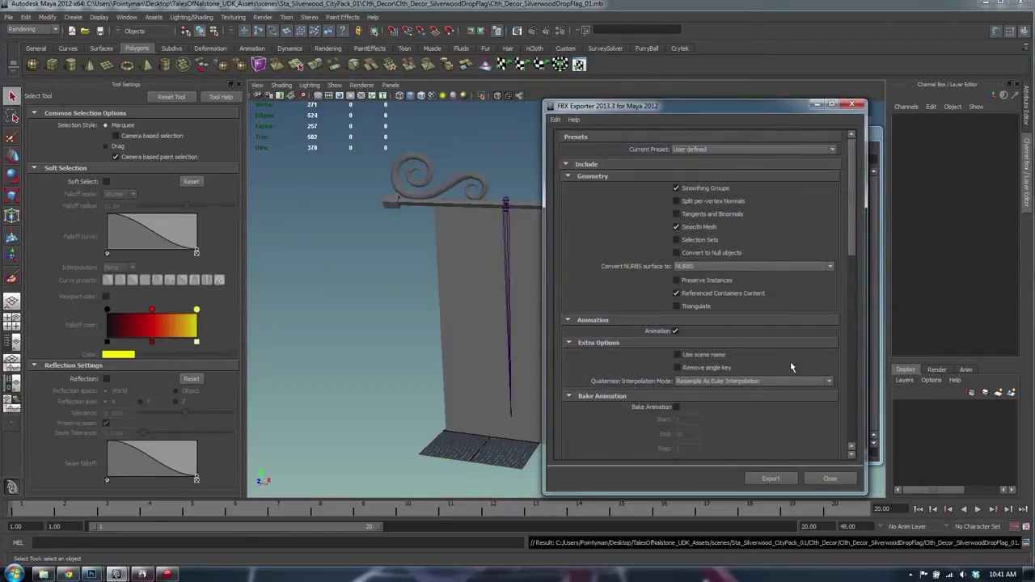
click(770, 480)
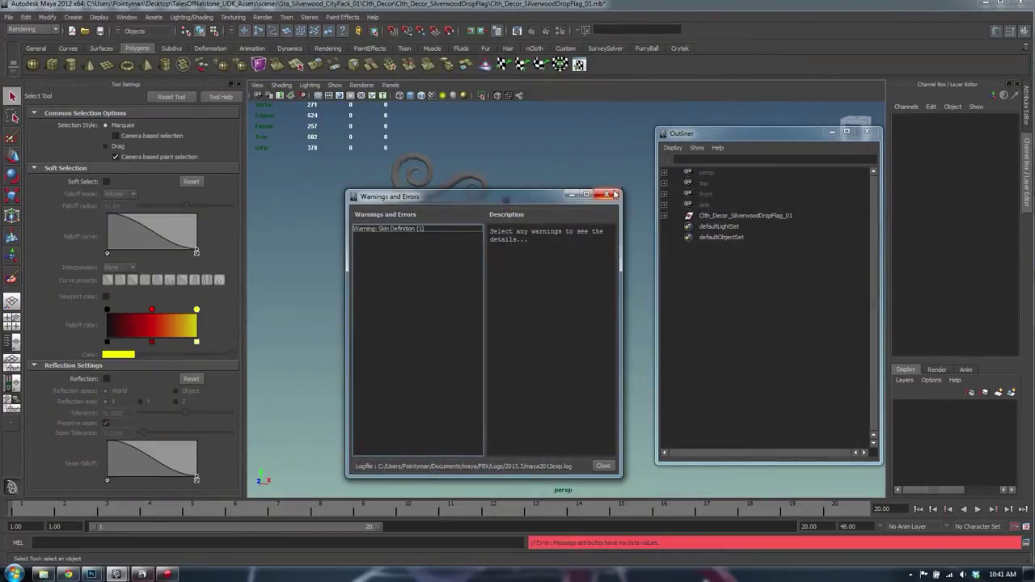
click(614, 194)
Step: Set up another full FBX export over Clth_Decor_SilverwoodDropFlag_01 with Tangents and Binormals, Selection Sets, Convert to Null objects and Triangulate enabled
right_drag(547, 148, 480, 132)
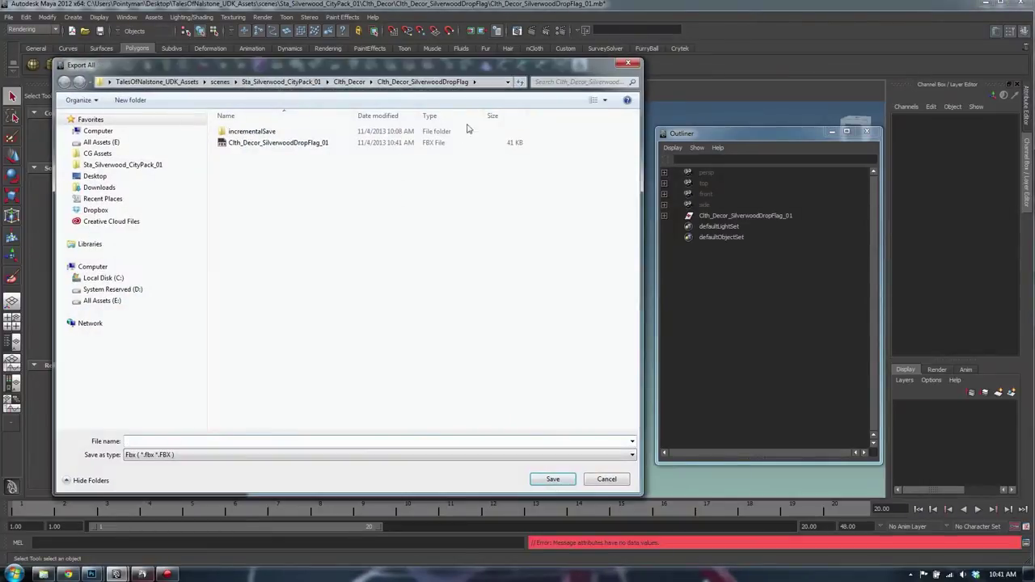
double_click(308, 144)
click(548, 292)
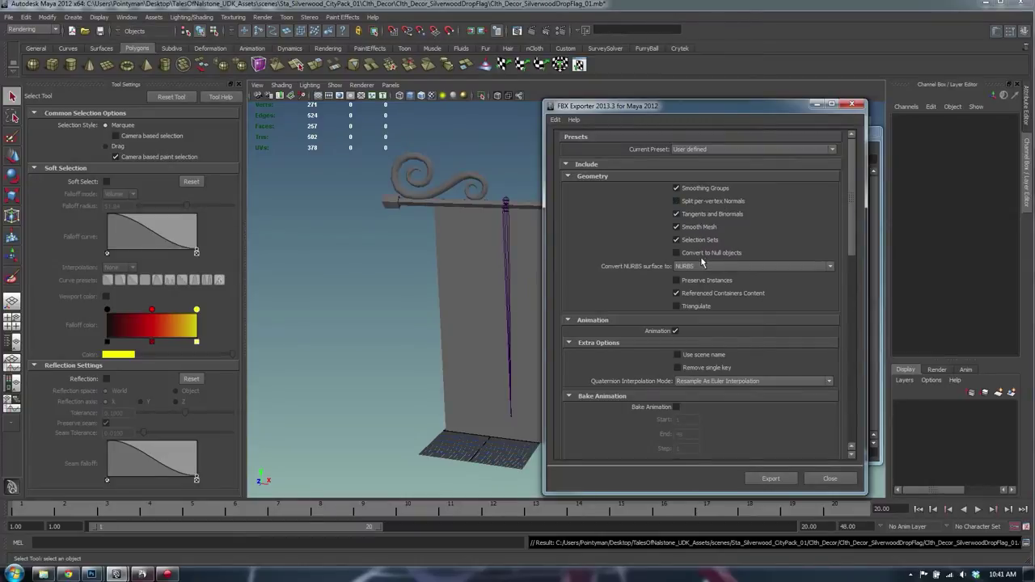
click(720, 267)
click(774, 254)
scroll(694, 254, down, 2)
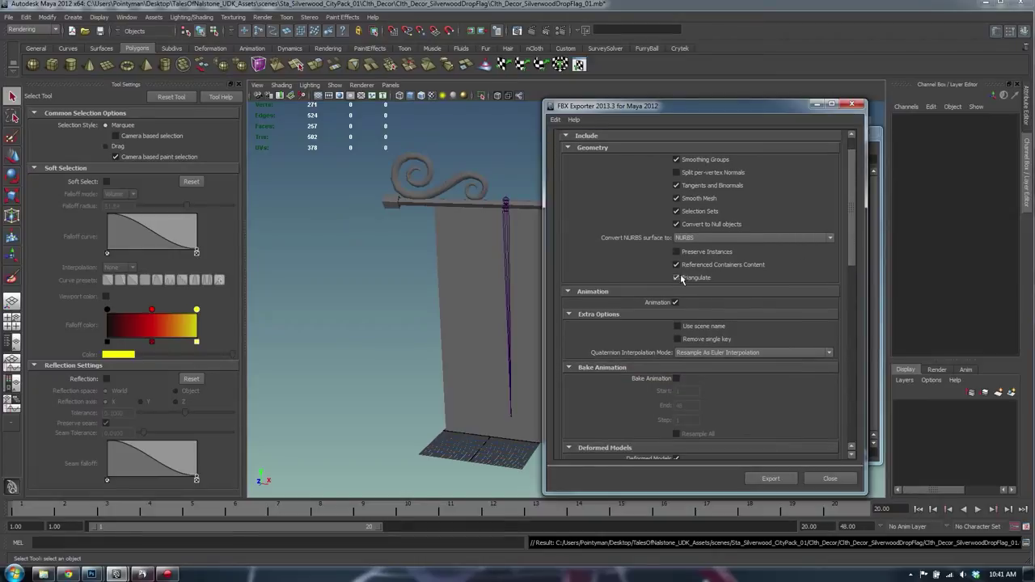
Step: Enable Constraints, expand the Units settings, export the FBX, then read the Skin Definition warning's details and close the report
drag(848, 237, 832, 392)
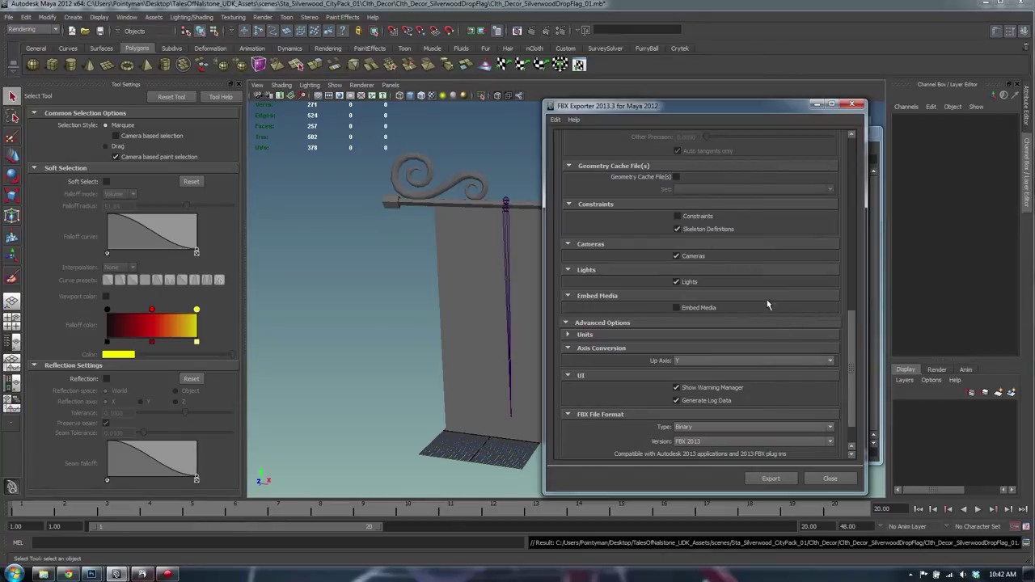
click(622, 335)
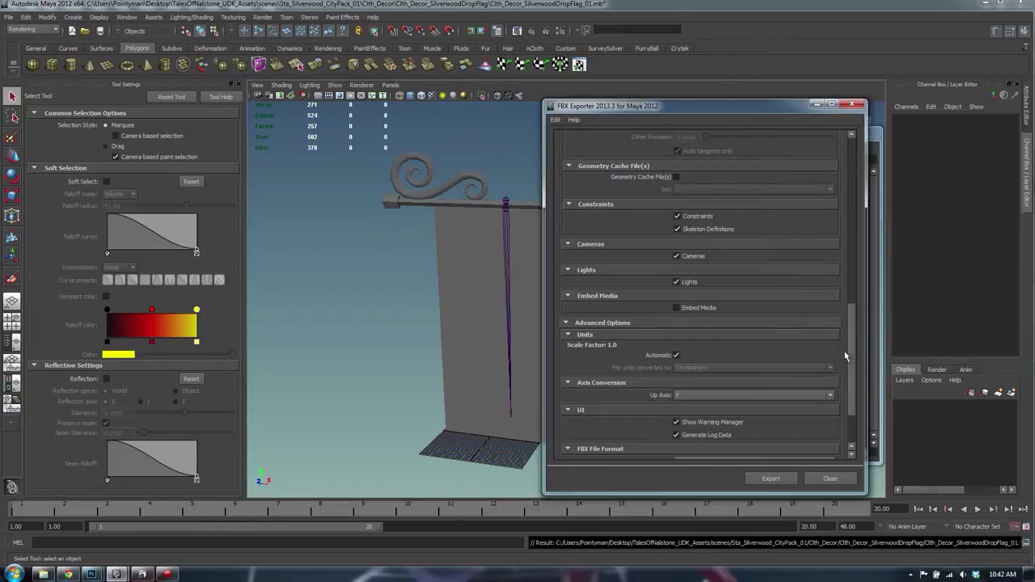
drag(852, 356, 846, 398)
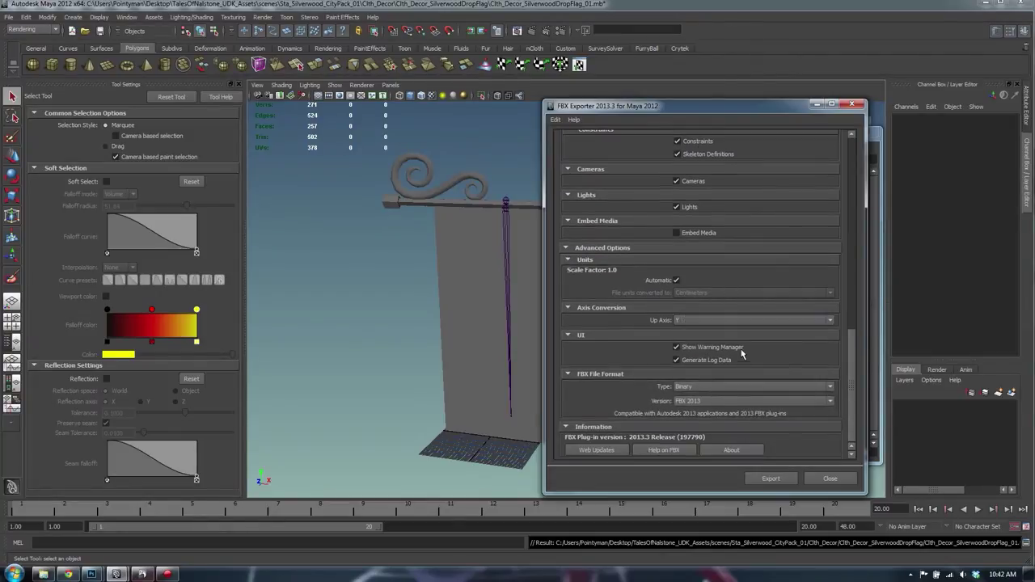
click(770, 480)
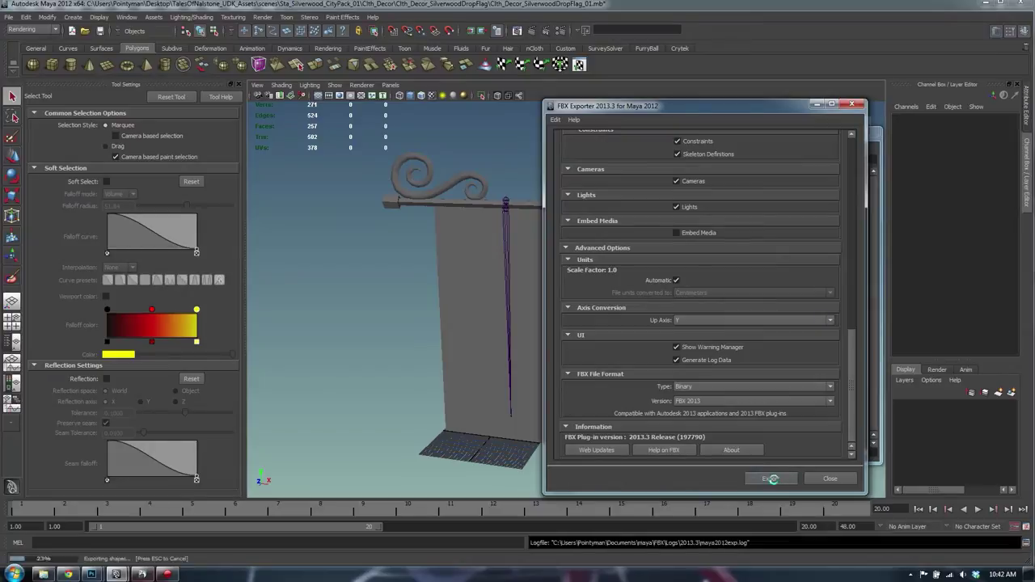
click(428, 231)
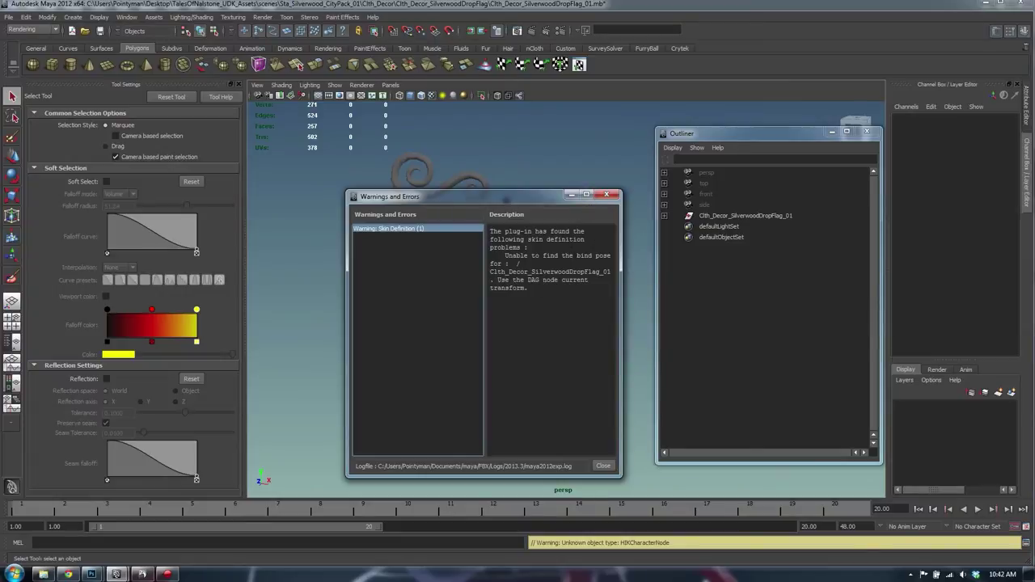
click(612, 198)
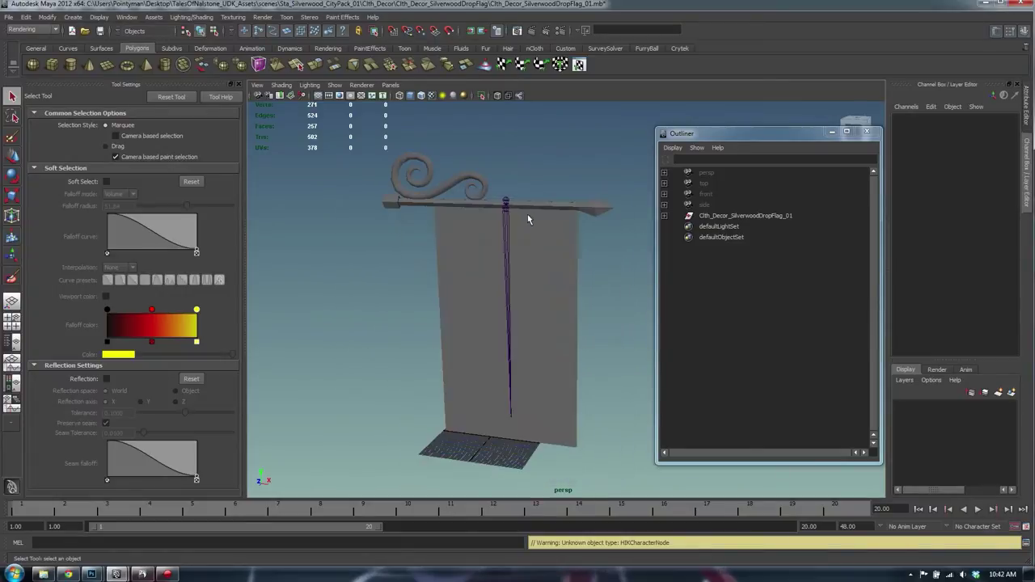
right_drag(509, 159, 465, 151)
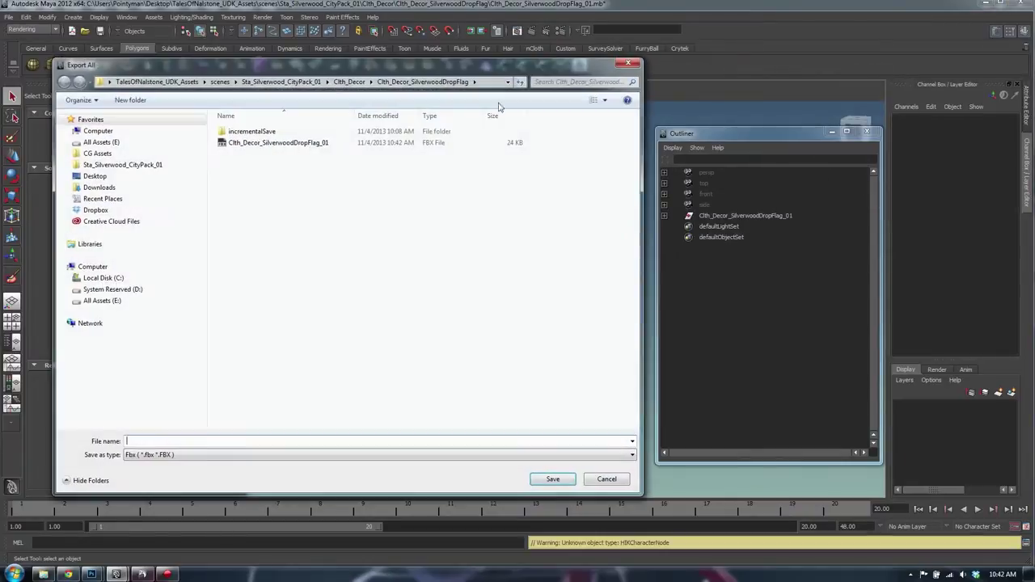
double_click(275, 144)
key(y)
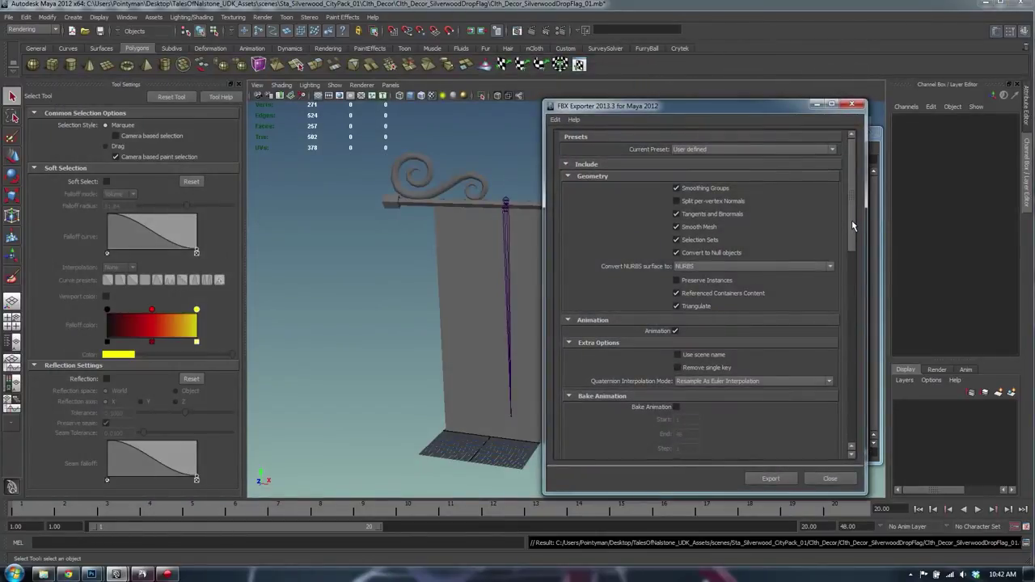
drag(851, 220, 849, 422)
click(833, 478)
Step: Launch the UDK Editor
click(13, 574)
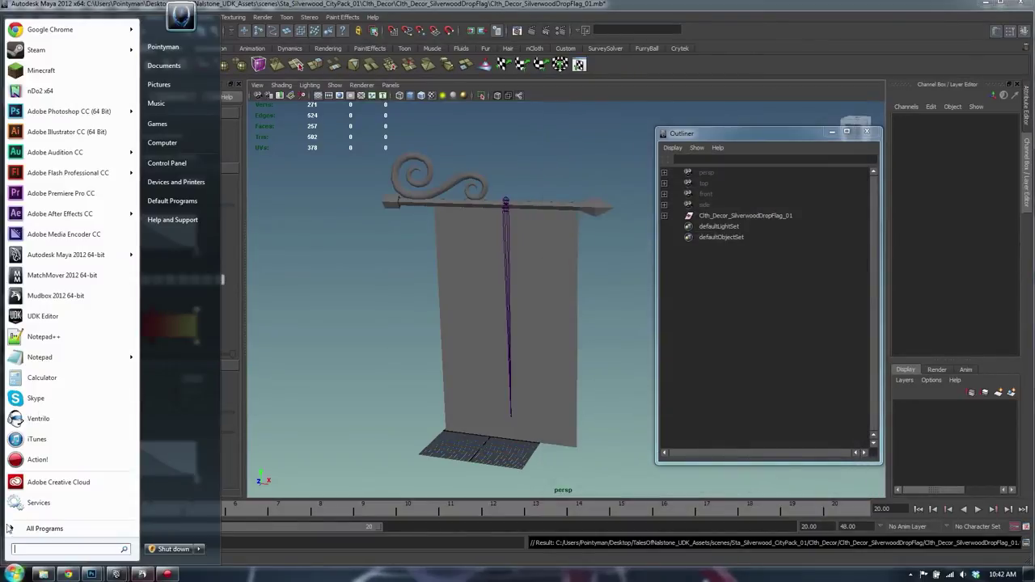
click(36, 324)
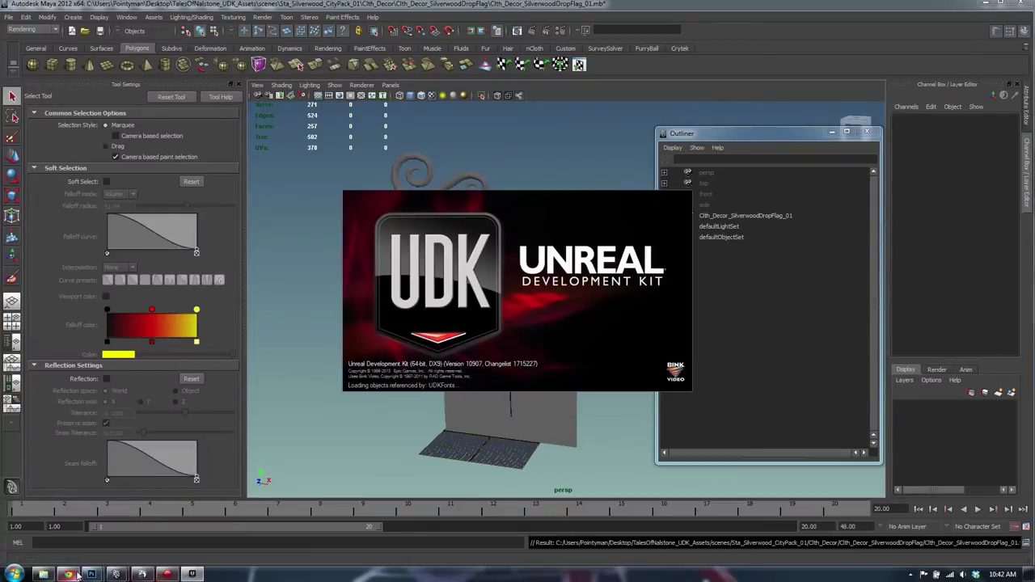
mouse_move(89, 574)
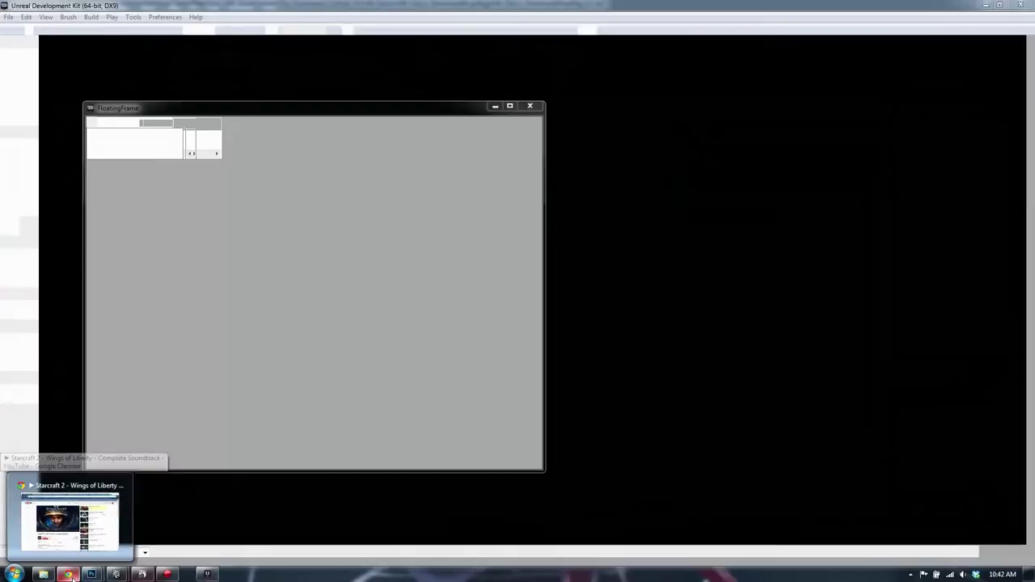
click(71, 575)
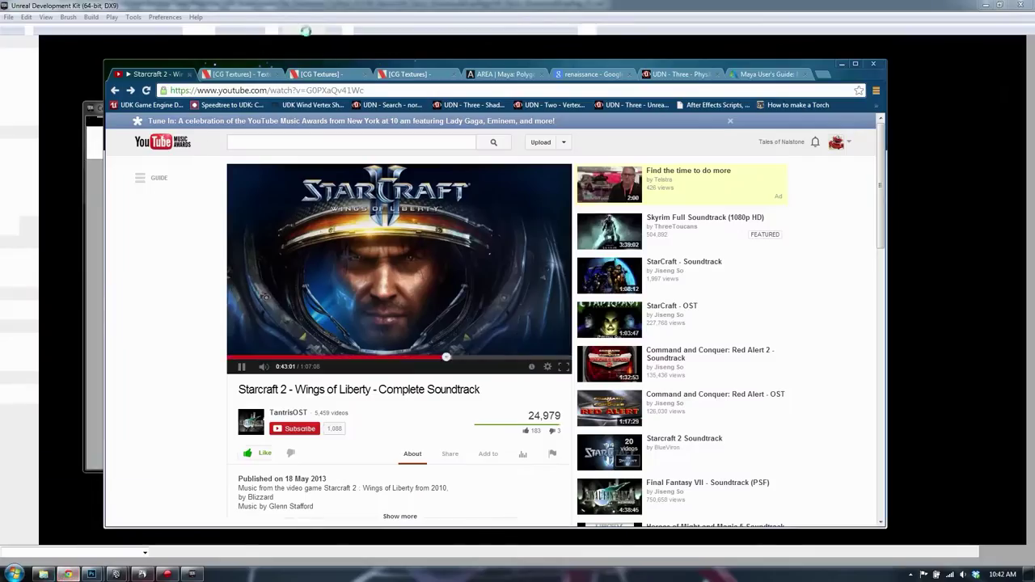
click(758, 75)
click(841, 64)
Step: Try to import Clth_Decor_SilverwoodDropFlag_01.fbx as a skeletal mesh into the ToN_Silverwood_CityPack_01 package, then close the Content Browser
click(198, 371)
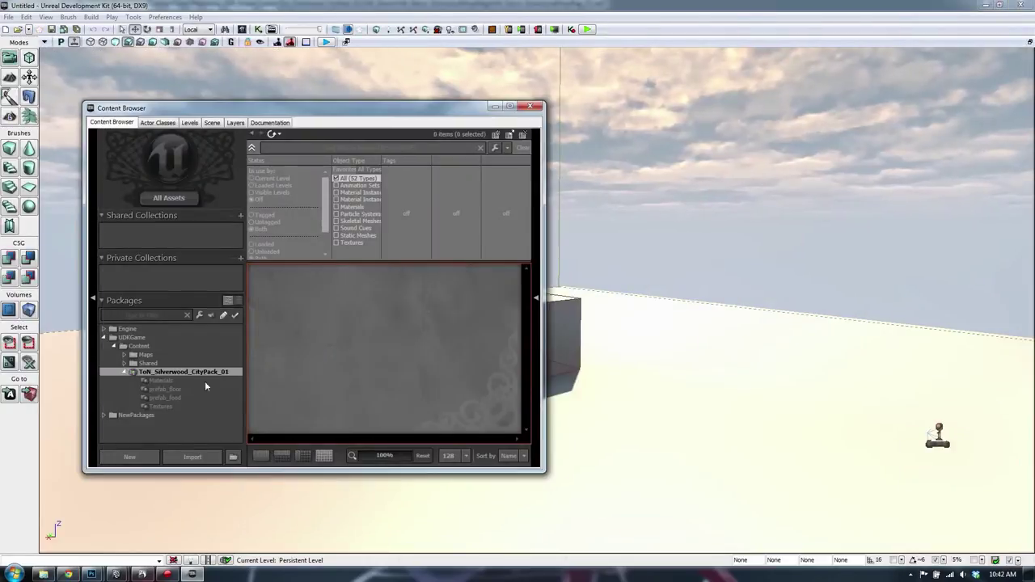
click(192, 456)
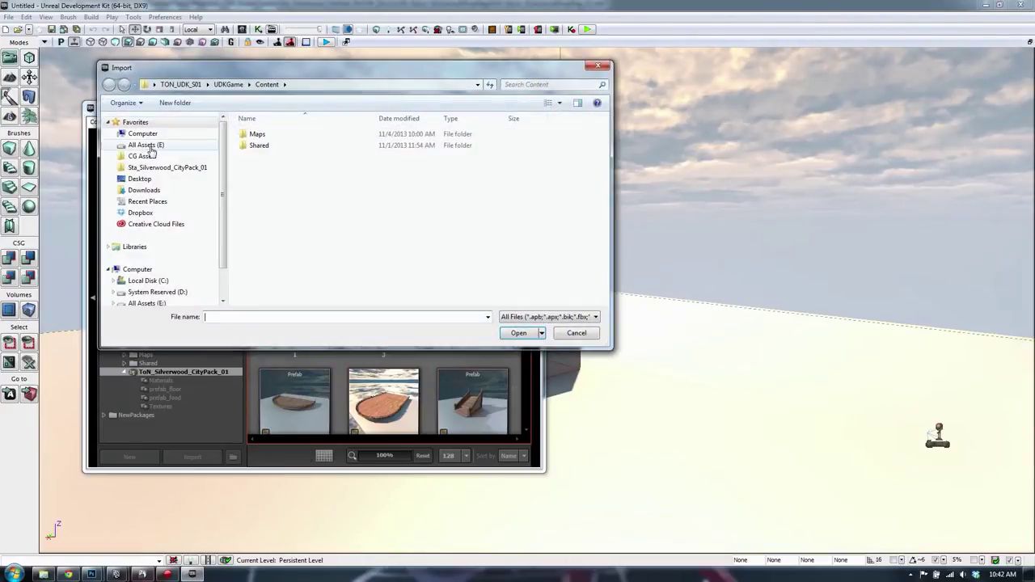
click(167, 168)
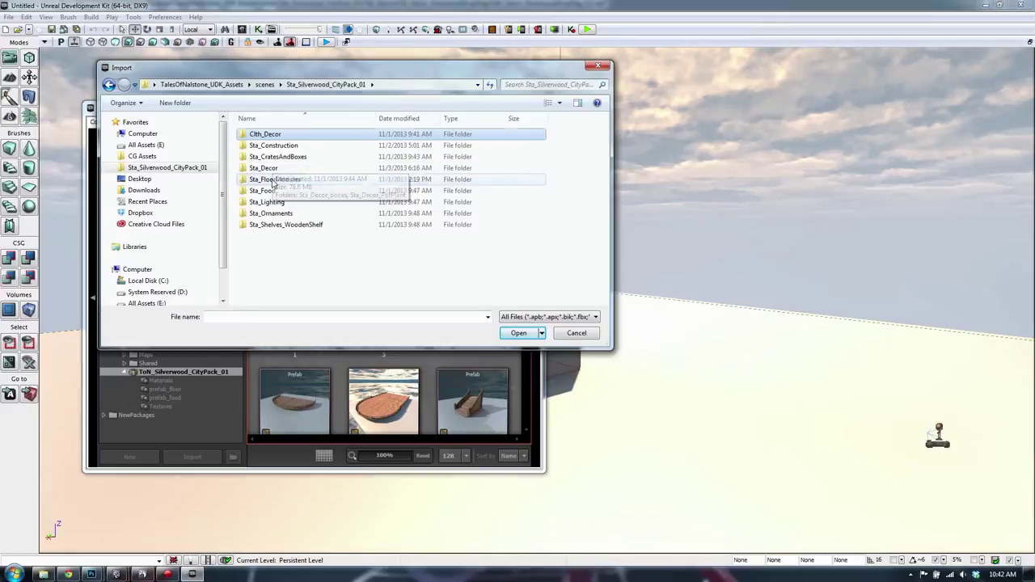
click(273, 179)
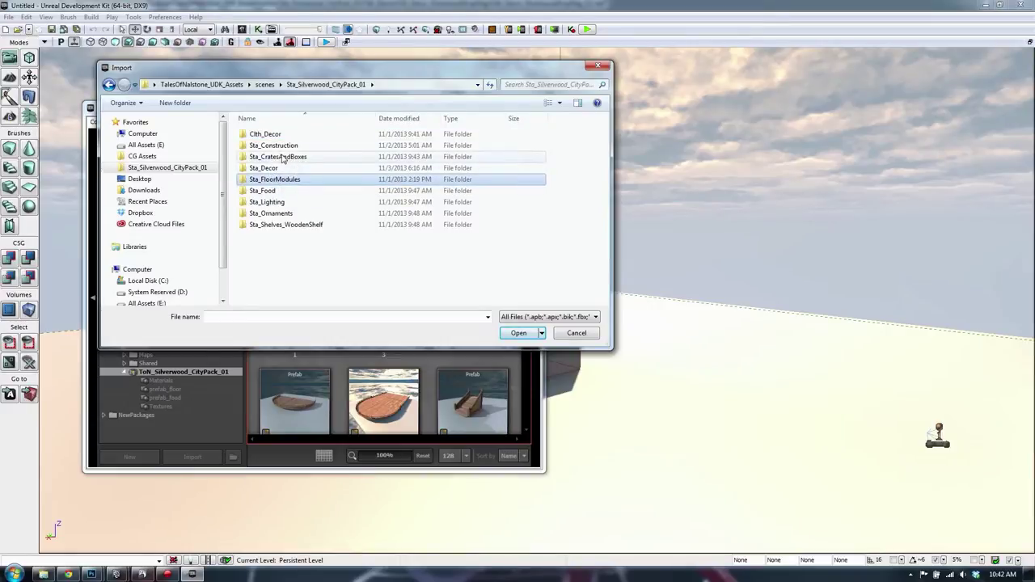
double_click(274, 135)
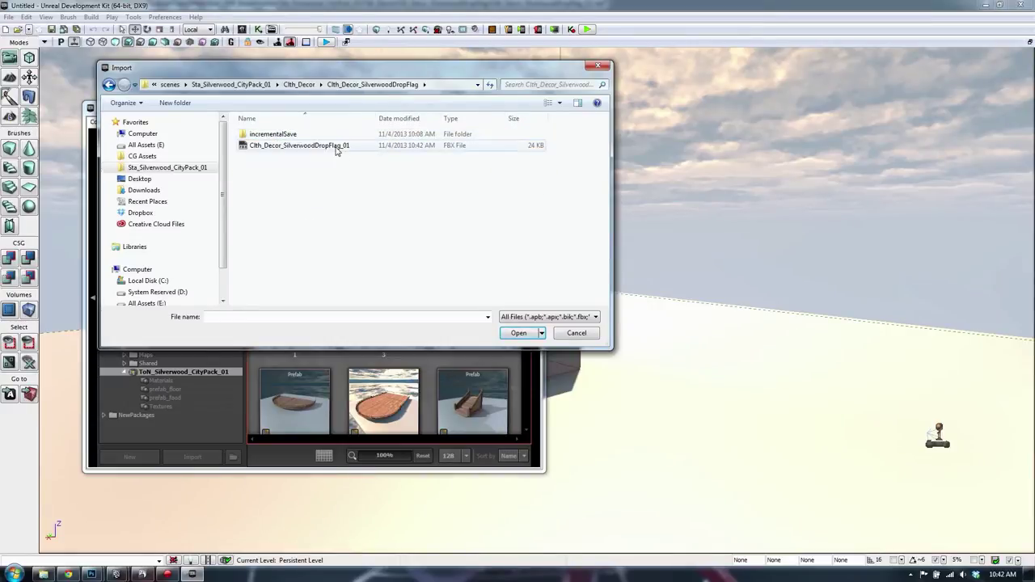
double_click(337, 148)
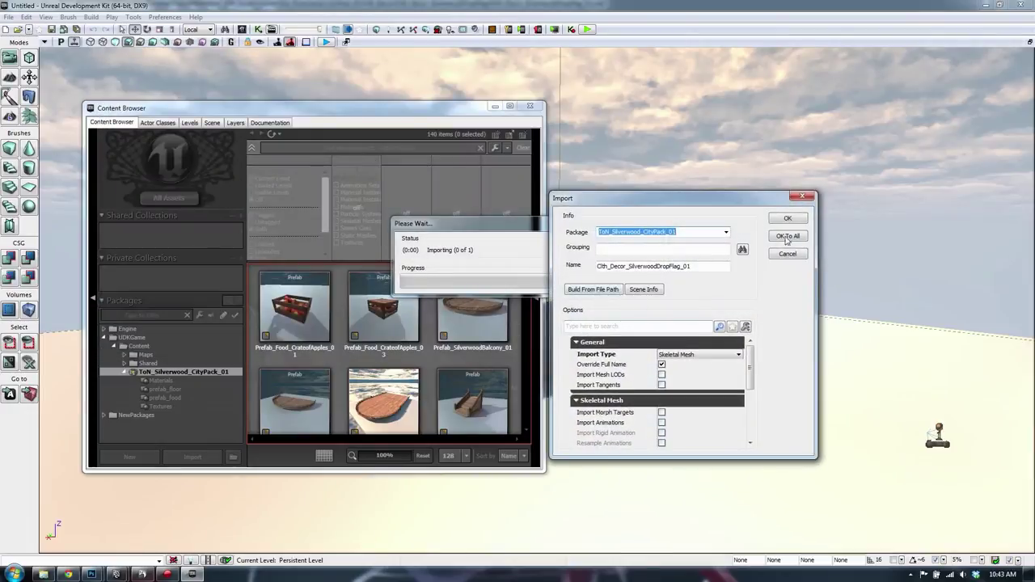
click(786, 236)
click(577, 308)
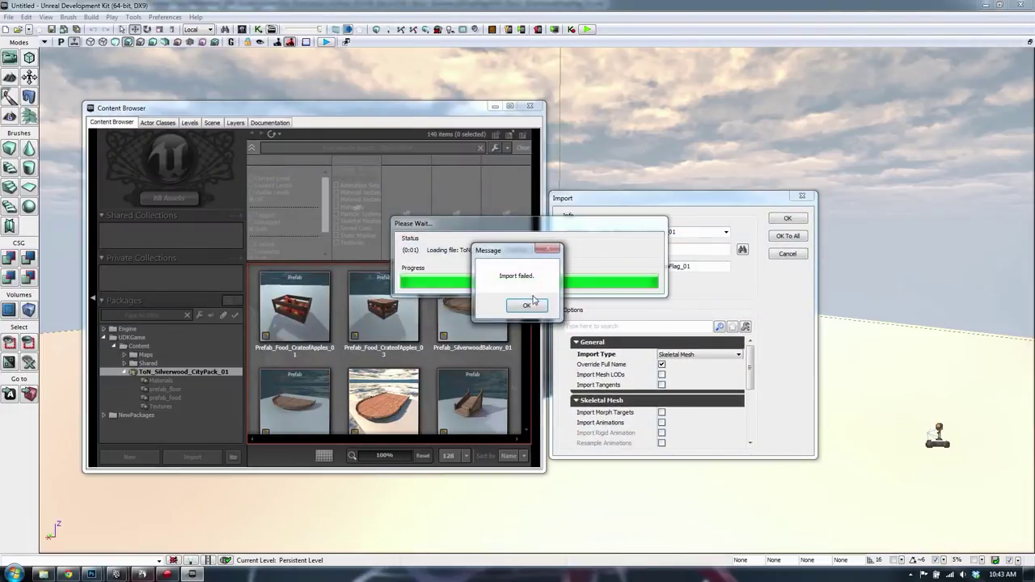
click(533, 305)
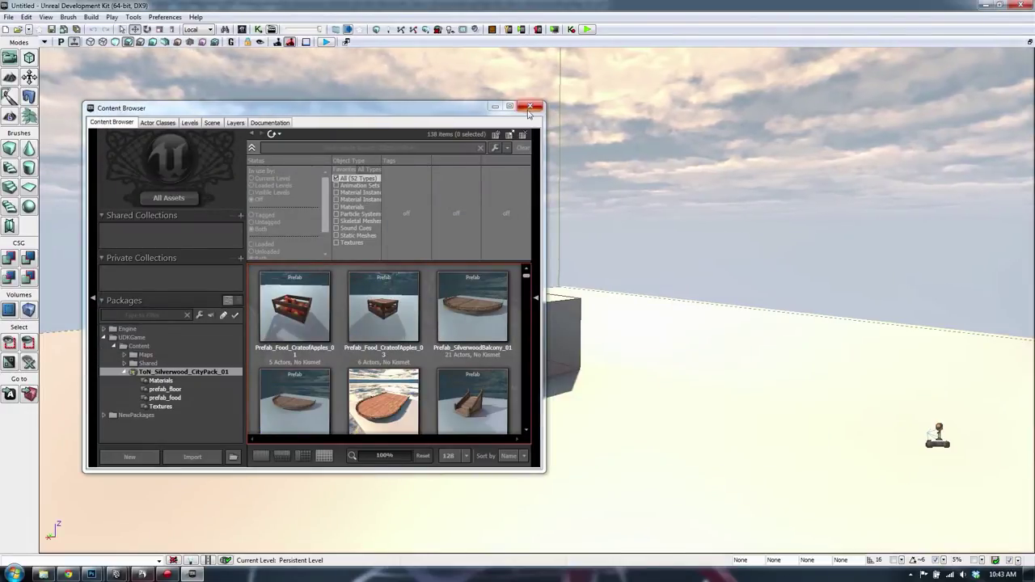
click(530, 107)
click(166, 574)
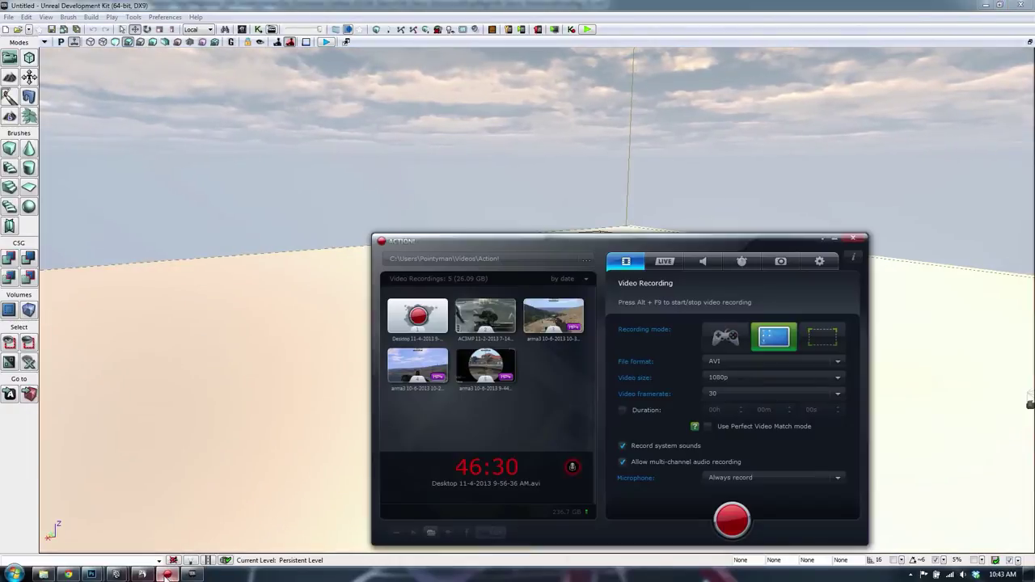
click(166, 574)
click(70, 574)
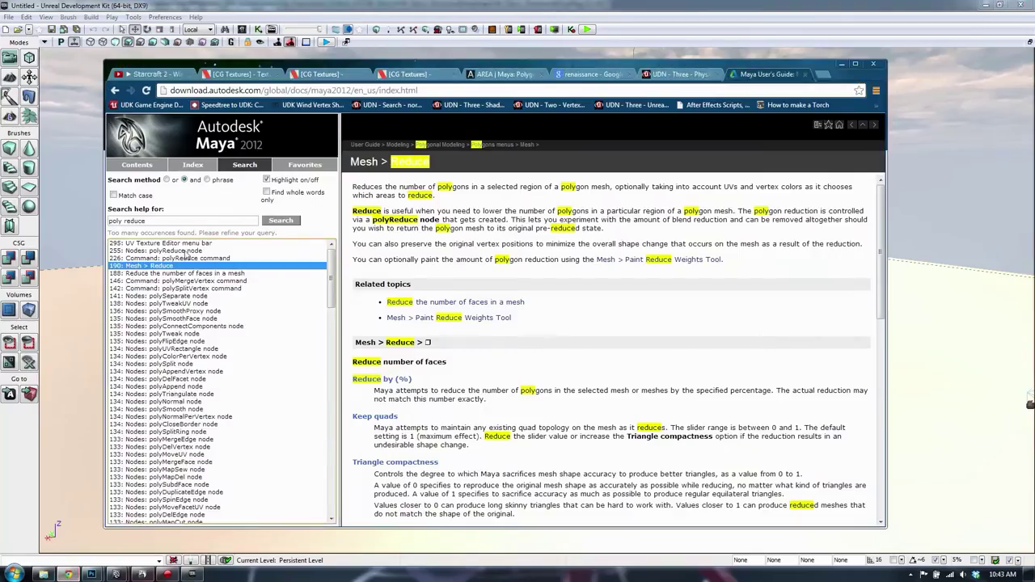
click(517, 75)
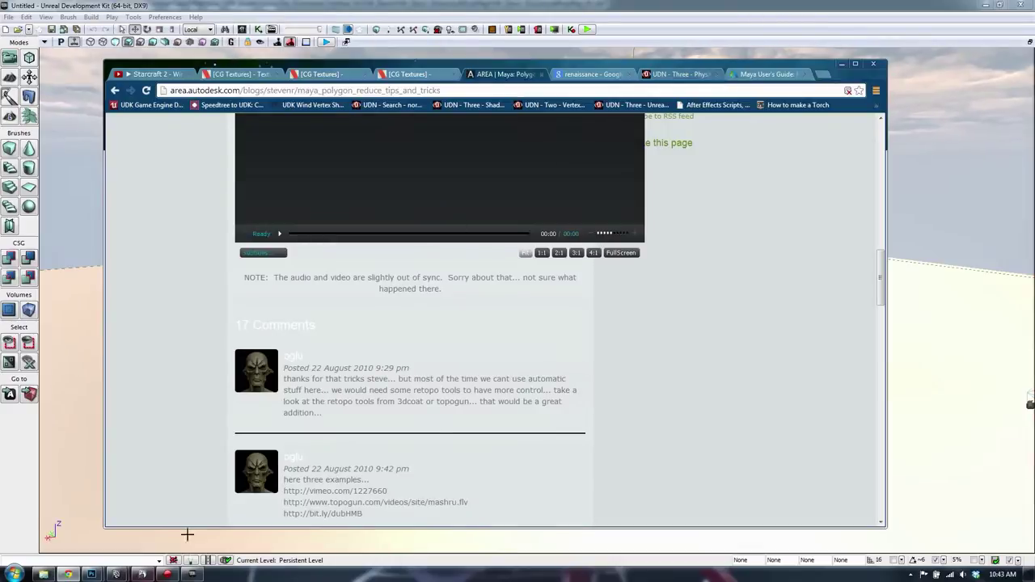
click(190, 575)
click(143, 575)
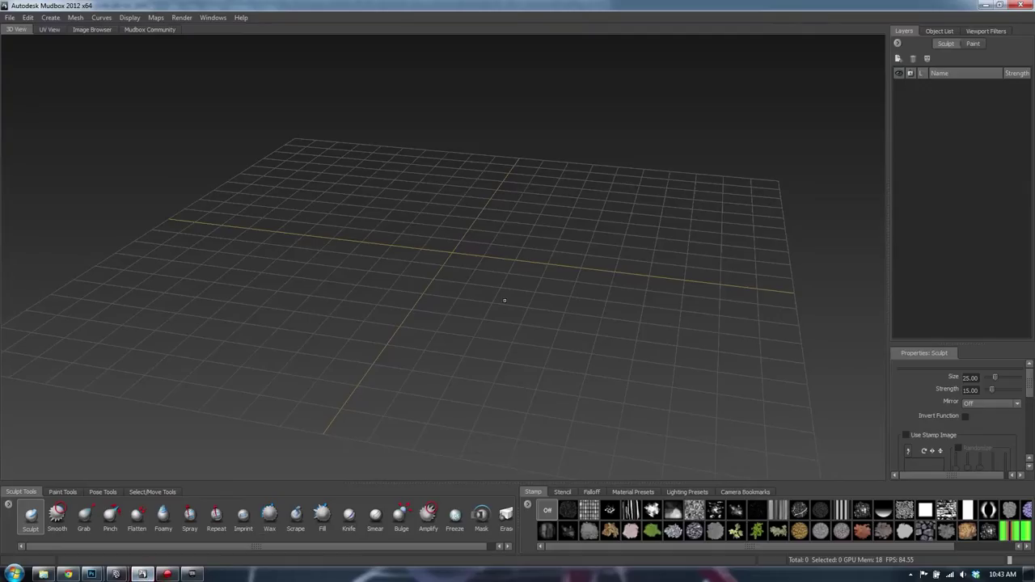
Step: Switch to the Maya scene containing the skinned drop flag
mouse_move(115, 574)
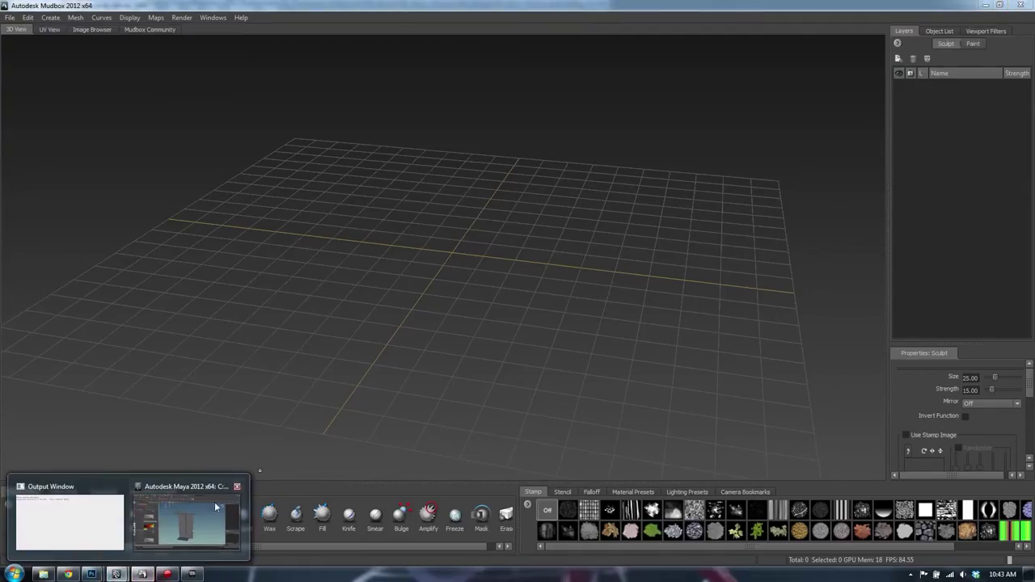
click(182, 518)
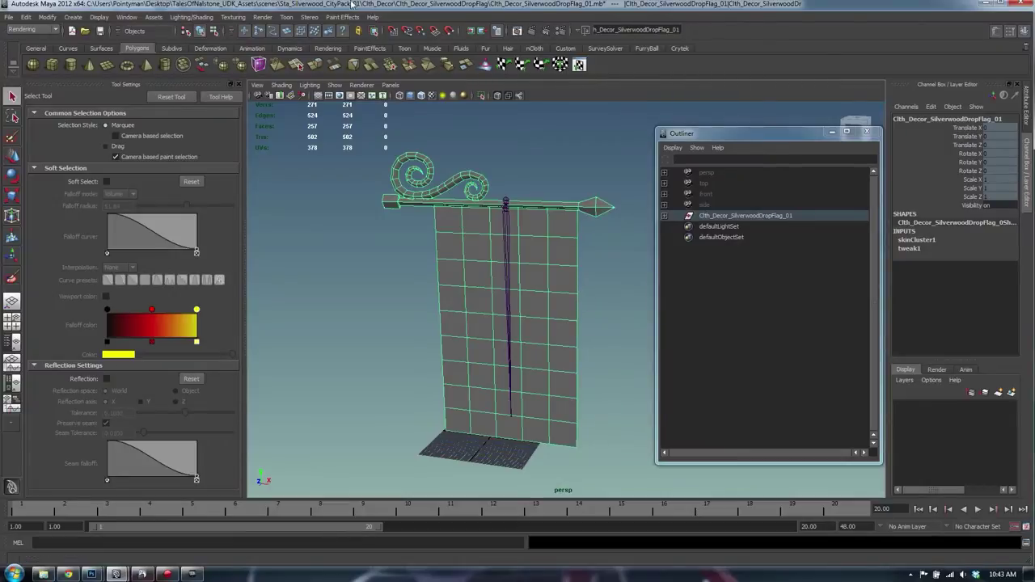
click(7, 17)
click(7, 17)
click(7, 18)
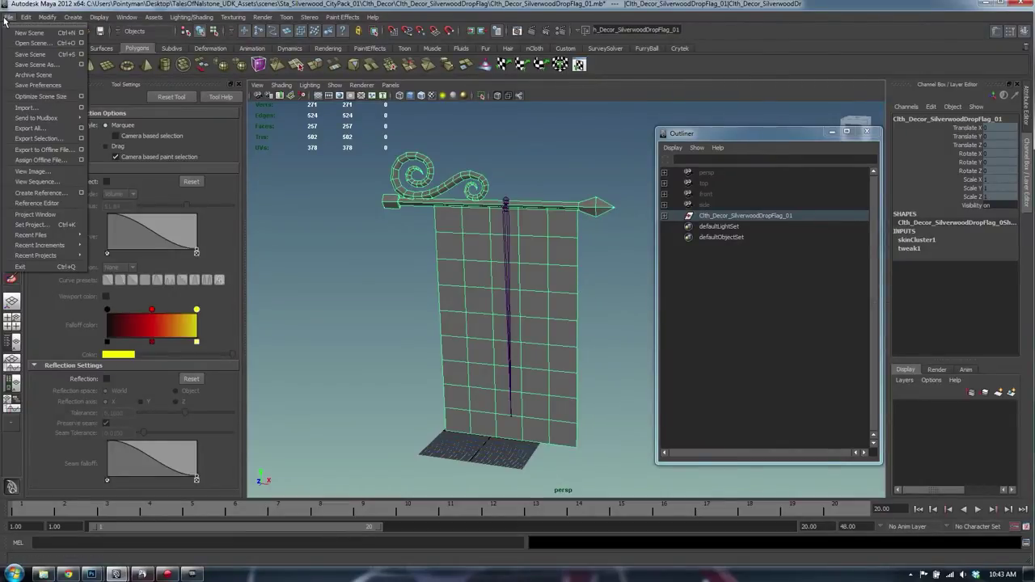
click(34, 64)
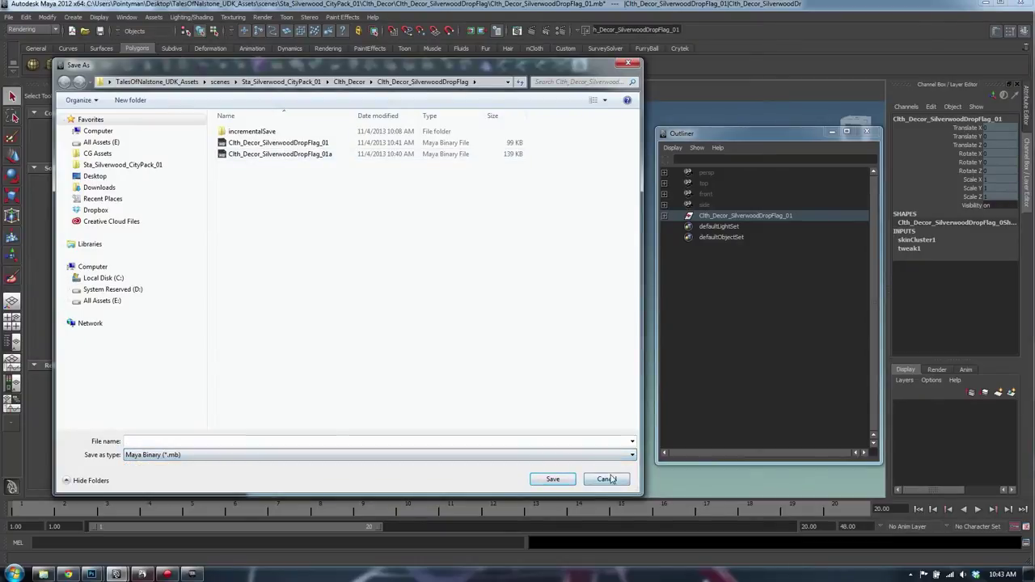
click(607, 478)
Step: Send the selected Clth_Decor_SilverwoodDropFlag_01 mesh to Mudbox as a new scene
click(11, 19)
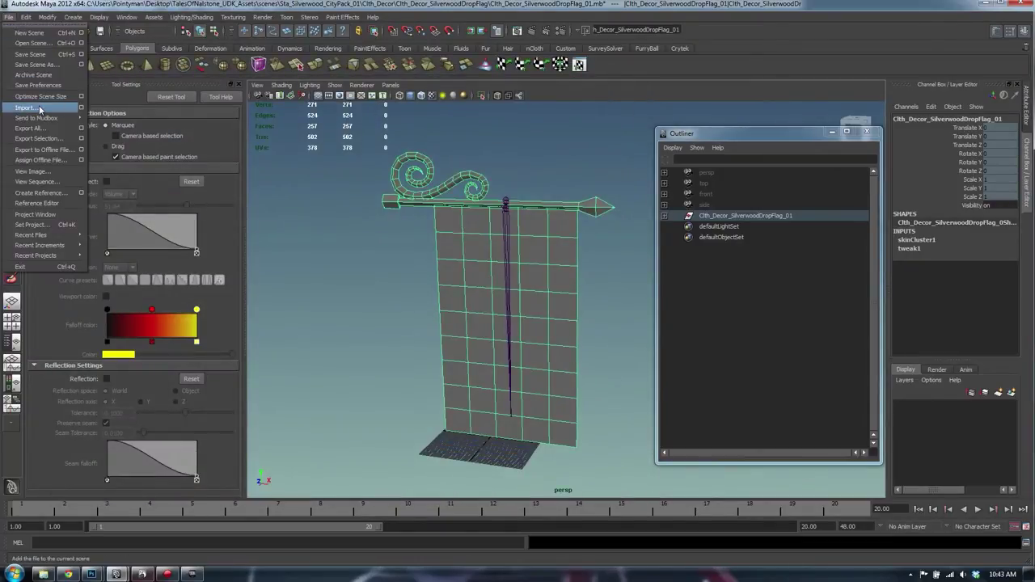
mouse_move(36, 118)
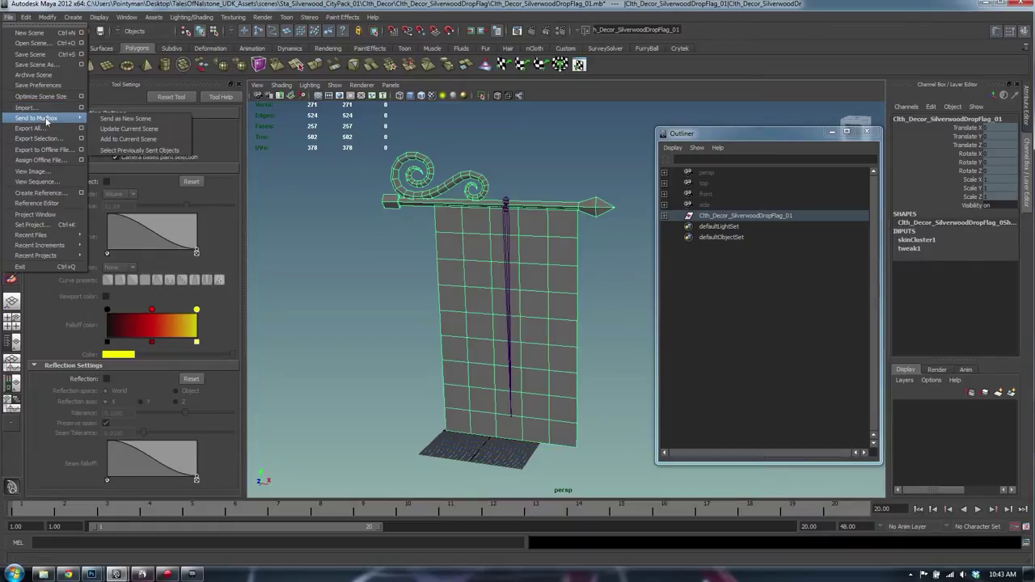
click(134, 118)
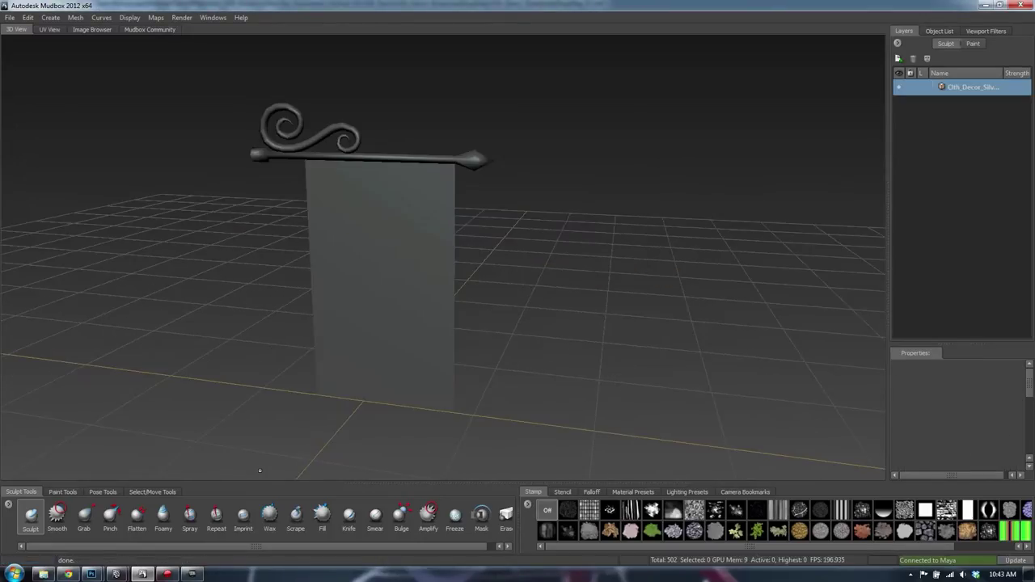
Step: Frame the imported flag and subdivide its mesh to level 2
alt+drag(367, 364, 497, 205)
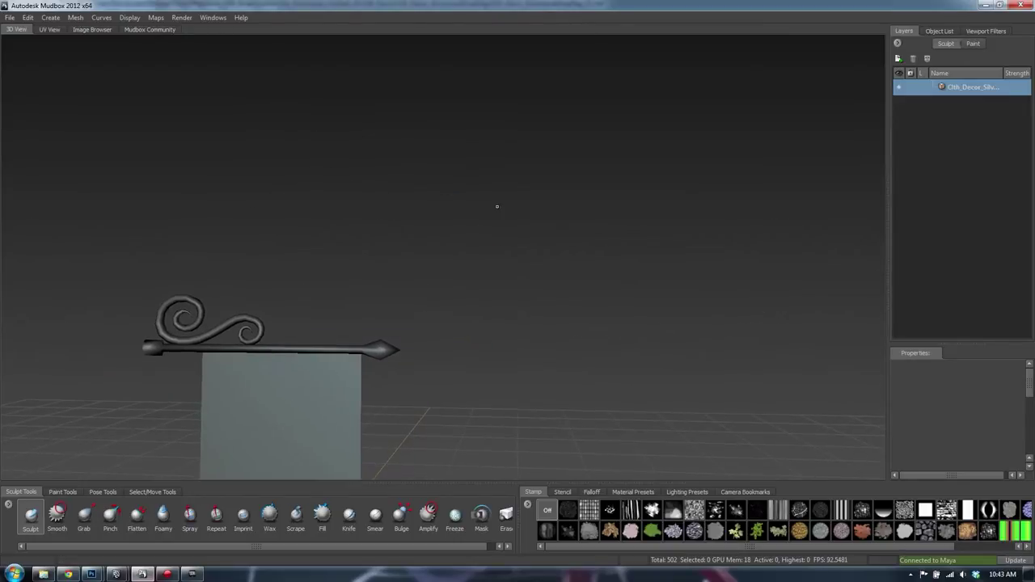
key(f)
alt+drag(425, 315, 420, 364)
alt+right_drag(420, 364, 372, 356)
alt+middle_drag(388, 364, 384, 194)
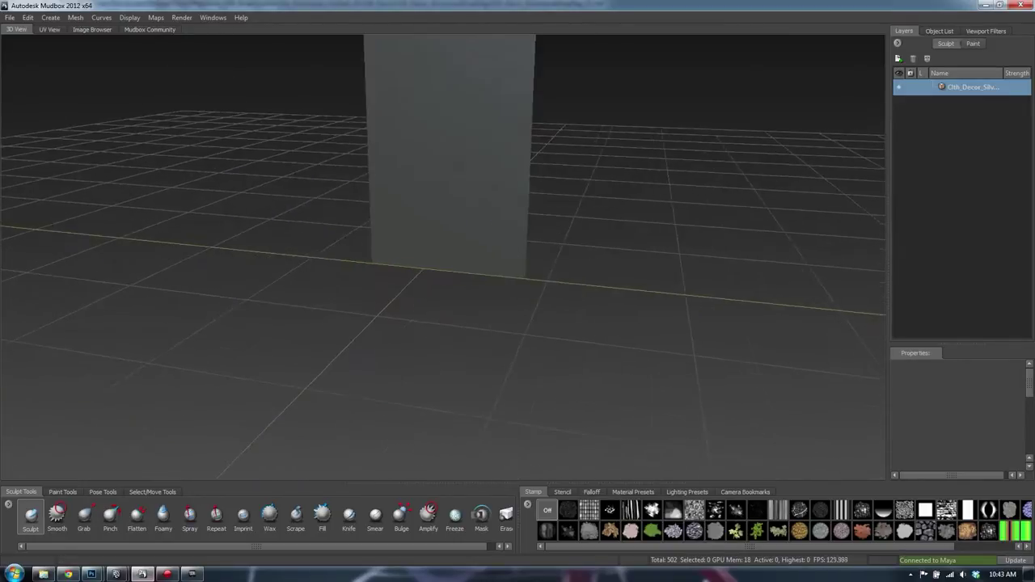
alt+drag(372, 235, 385, 201)
alt+middle_drag(386, 202, 428, 228)
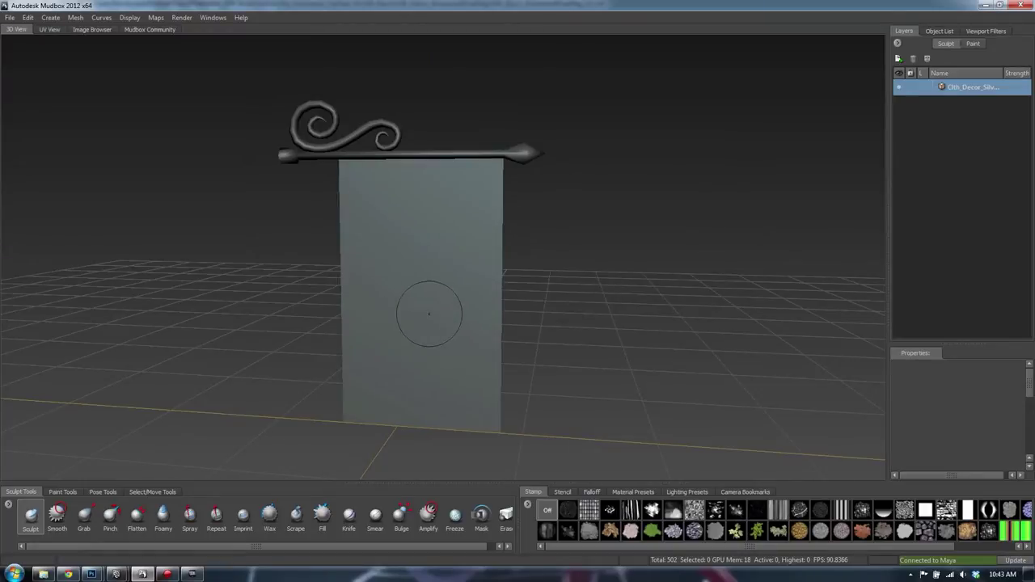
key(shift+d)
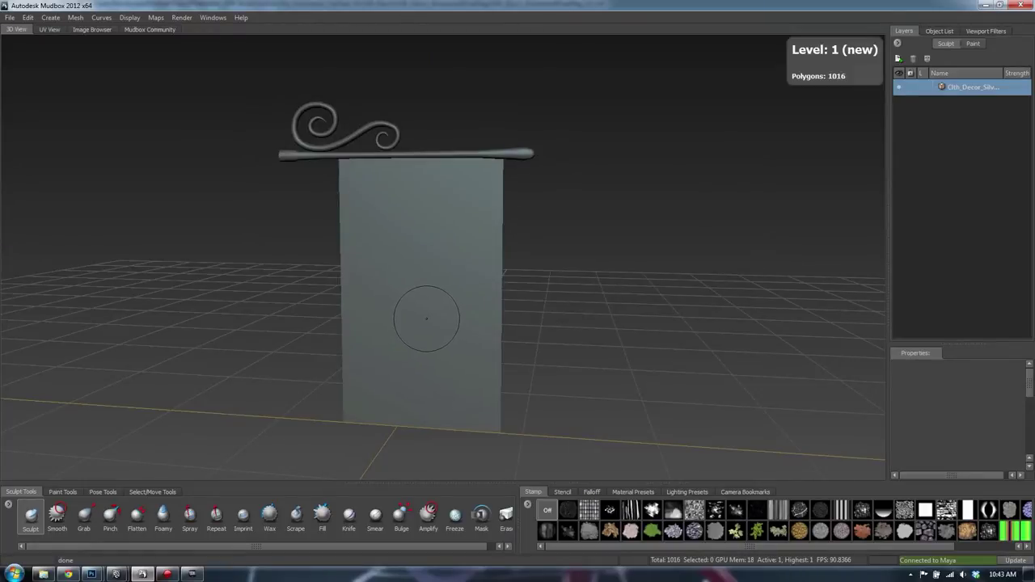
key(shift+d)
Step: Undo the test strokes on the cloth and subdivide the flag further to level 4
mouse_move(407, 342)
alt+mouse_down()
mouse_move(386, 272)
mouse_move(389, 312)
mouse_move(414, 360)
mouse_move(358, 266)
mouse_move(370, 335)
alt+mouse_up()
key(ctrl+z)
key(ctrl+z)
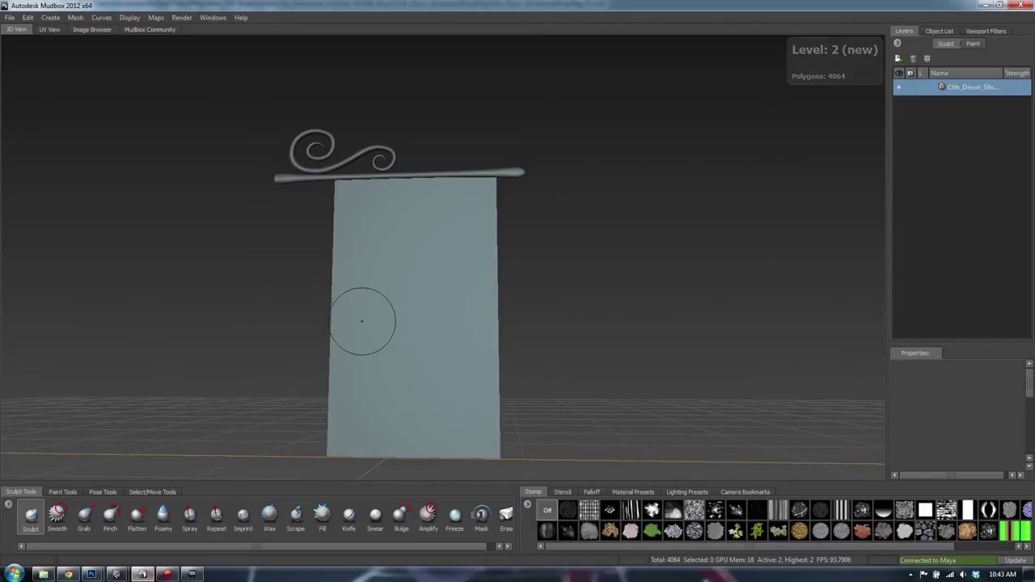
key(shift+d)
mouse_move(361, 279)
mouse_down()
mouse_move(356, 394)
mouse_move(411, 388)
mouse_up()
key(ctrl+z)
key(shift+d)
Step: Sculpt vertical folds running down the cloth, extending them up towards the pole
mouse_move(351, 331)
mouse_down()
mouse_move(347, 449)
mouse_move(354, 241)
mouse_up()
mouse_move(369, 292)
mouse_down()
mouse_move(422, 376)
mouse_move(416, 259)
mouse_move(450, 312)
mouse_move(468, 257)
mouse_move(485, 453)
mouse_up()
mouse_move(401, 246)
mouse_down()
mouse_move(377, 258)
mouse_move(374, 224)
mouse_move(283, 303)
mouse_move(387, 253)
mouse_up()
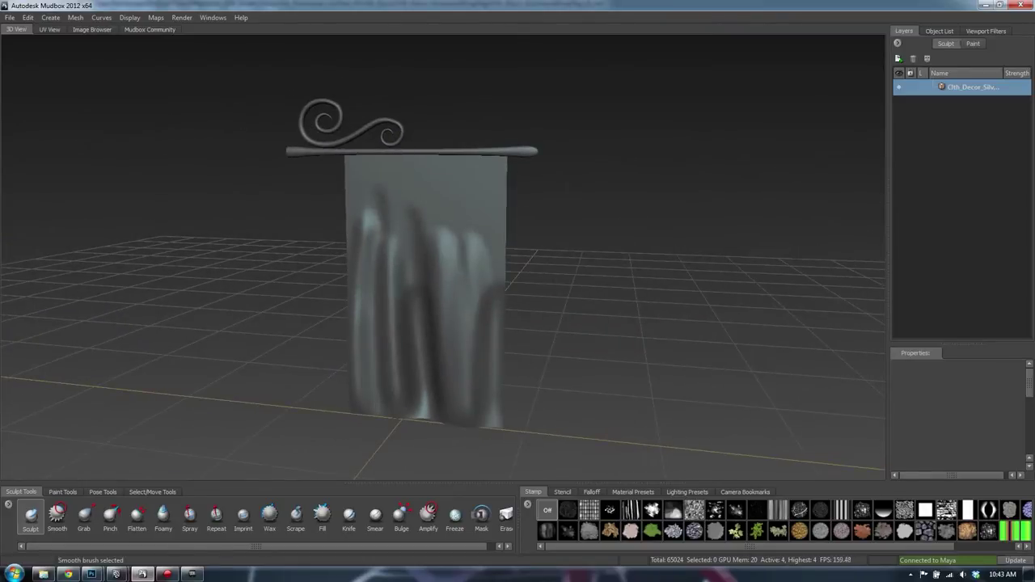
drag(366, 176, 356, 210)
drag(393, 169, 405, 238)
drag(427, 176, 438, 287)
drag(471, 172, 467, 308)
drag(495, 190, 492, 323)
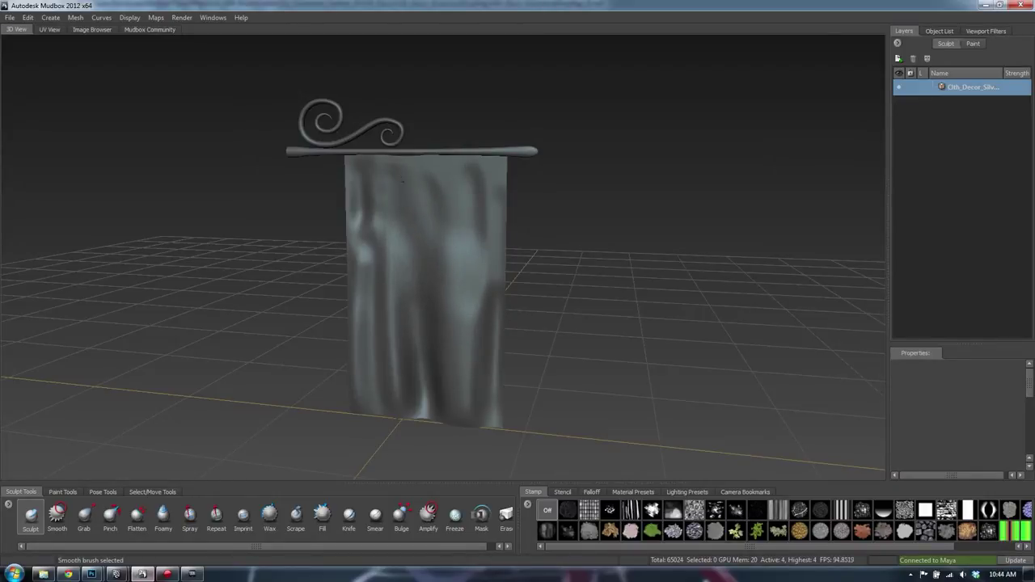
Step: Smooth the cloth's folds, undo the stray stroke, and refine the folds near the lower edge
mouse_move(365, 171)
shift+mouse_down()
mouse_move(378, 218)
mouse_move(359, 246)
shift+mouse_up()
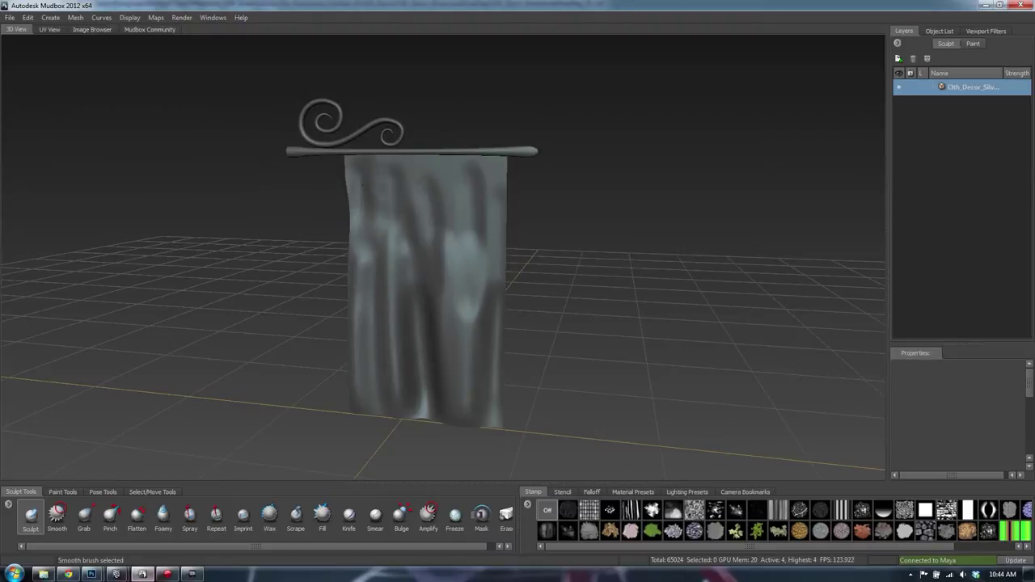
key(ctrl+z)
shift+drag(479, 298, 466, 316)
alt+drag(466, 316, 466, 319)
mouse_move(463, 391)
mouse_down()
mouse_move(461, 421)
mouse_move(458, 409)
mouse_up()
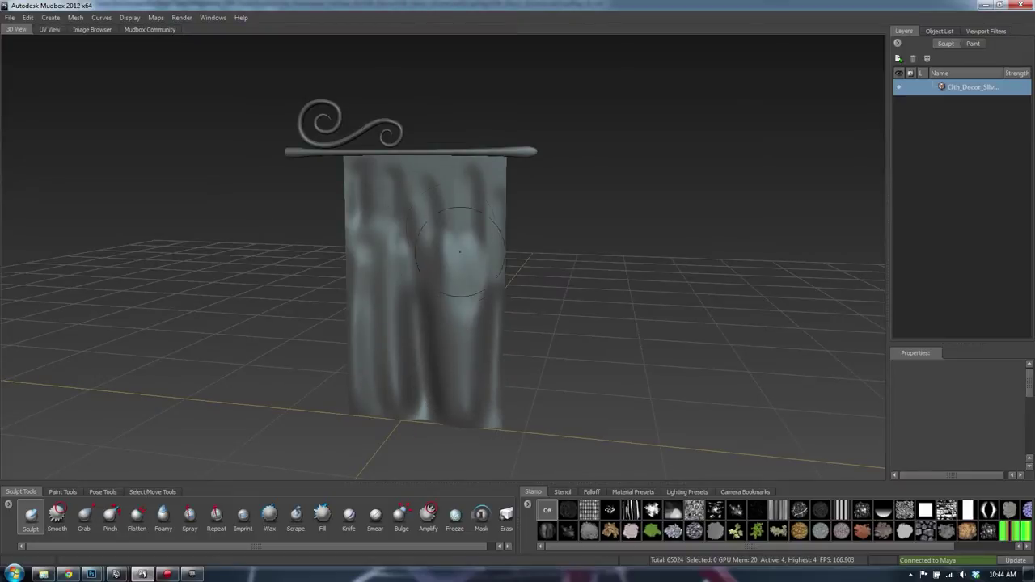
Step: Start a new Mudbox scene, discarding the sculpted flag
click(7, 18)
click(36, 31)
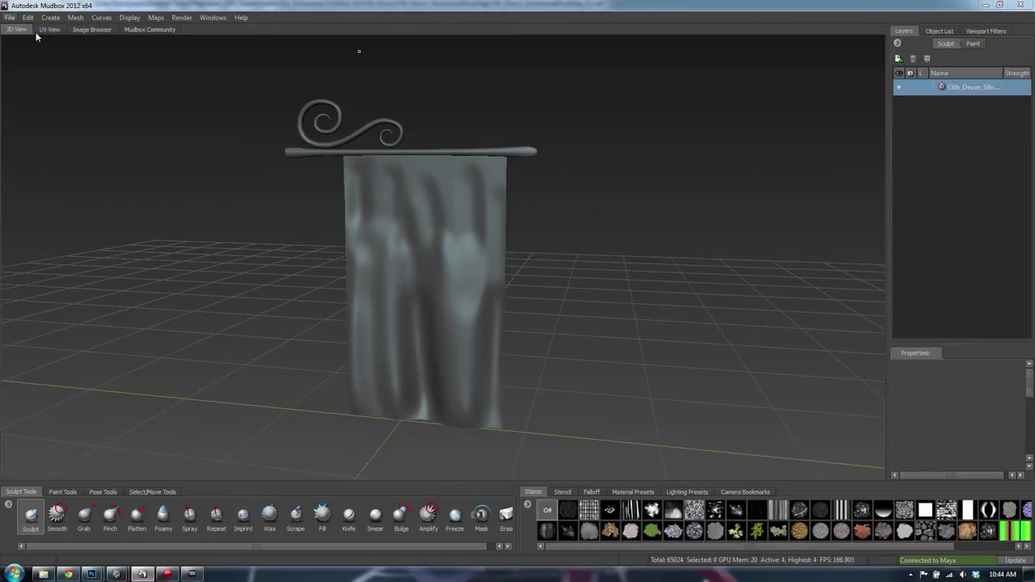
click(526, 301)
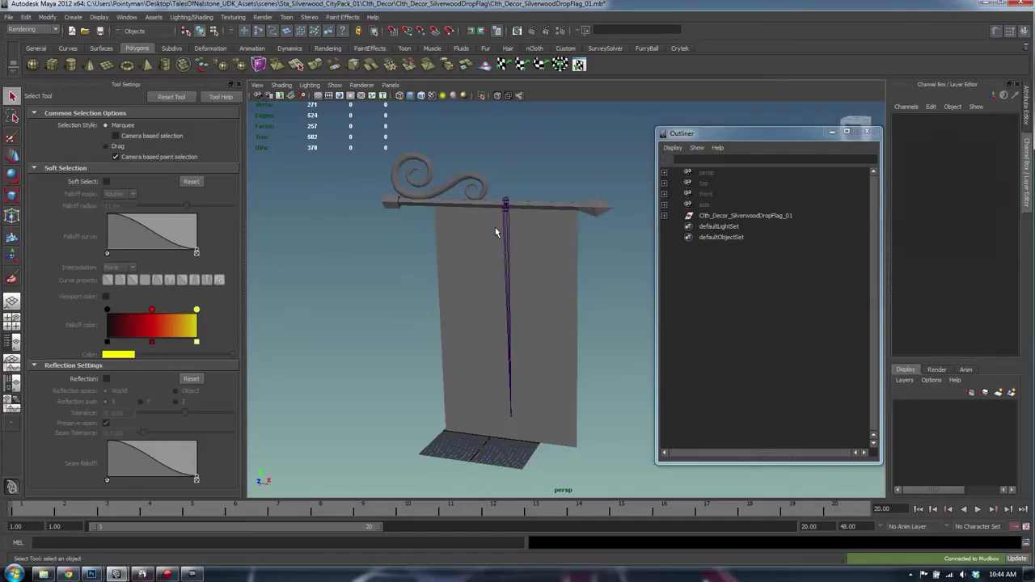
Step: Select the drop flag in Maya and send it to Mudbox as a new scene
click(495, 229)
click(8, 17)
mouse_move(40, 119)
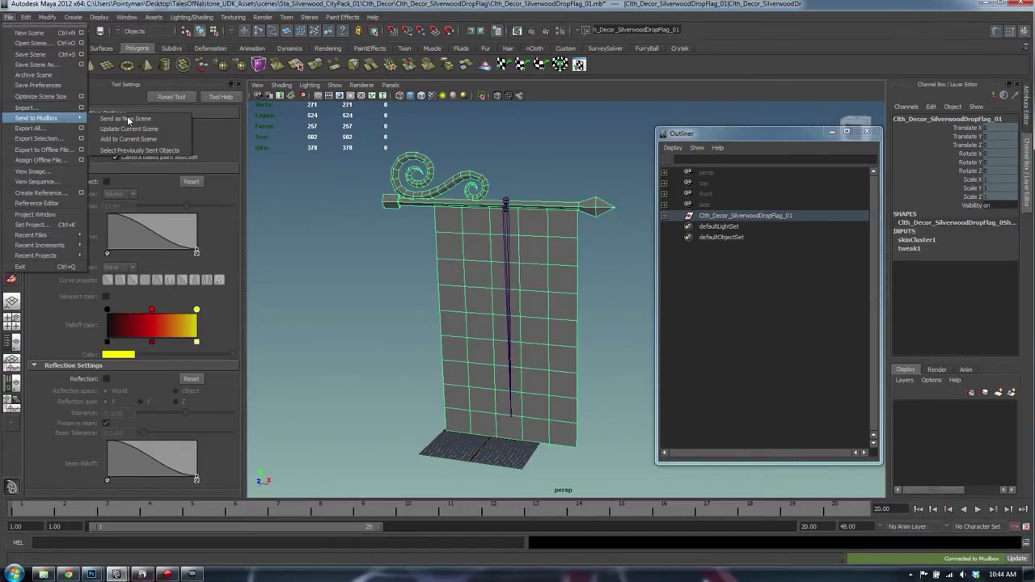
click(125, 119)
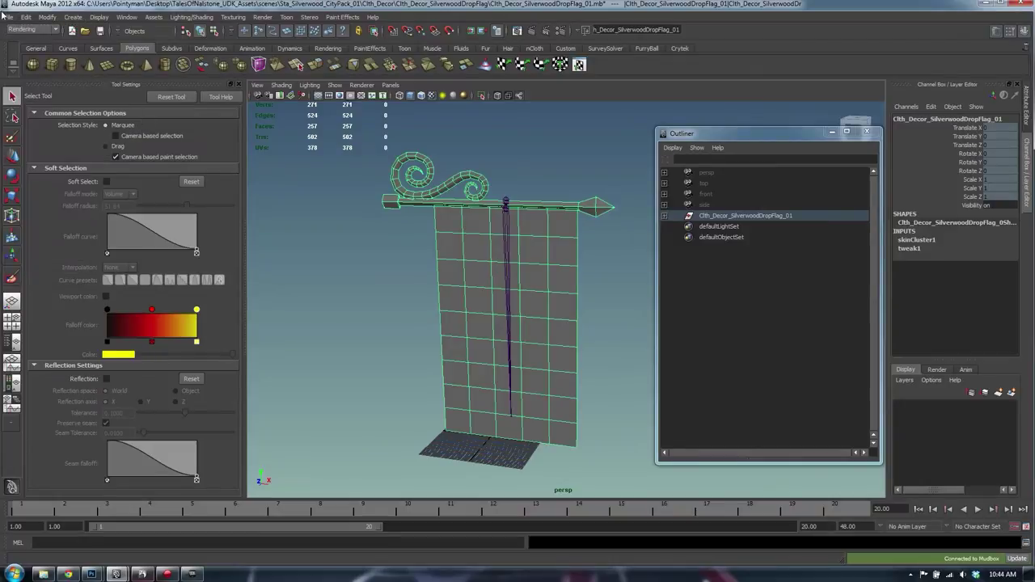
click(9, 17)
mouse_move(41, 118)
click(126, 119)
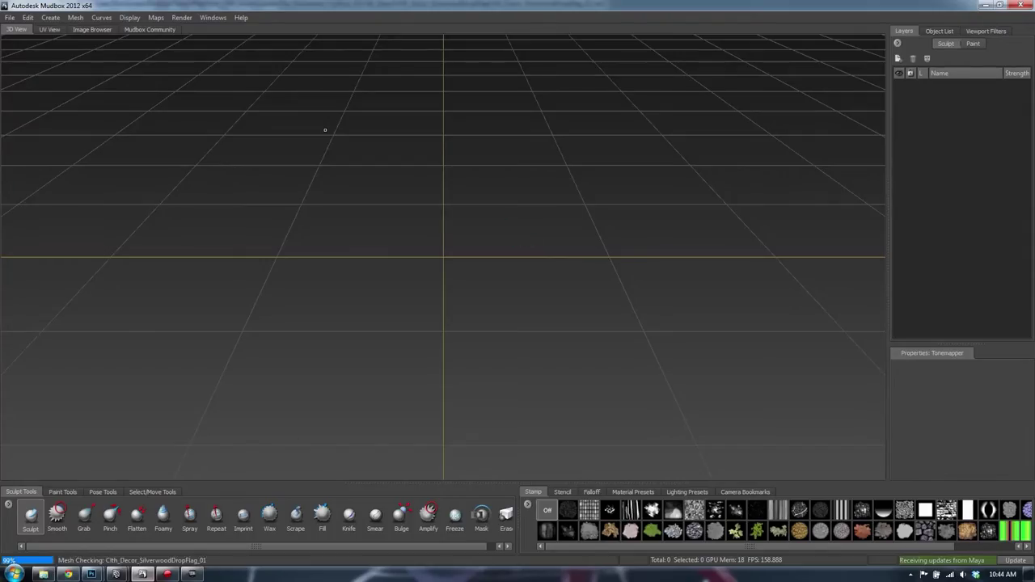
Step: Frame the newly imported flag and subdivide its mesh to level 3
alt+middle_drag(345, 299, 323, 371)
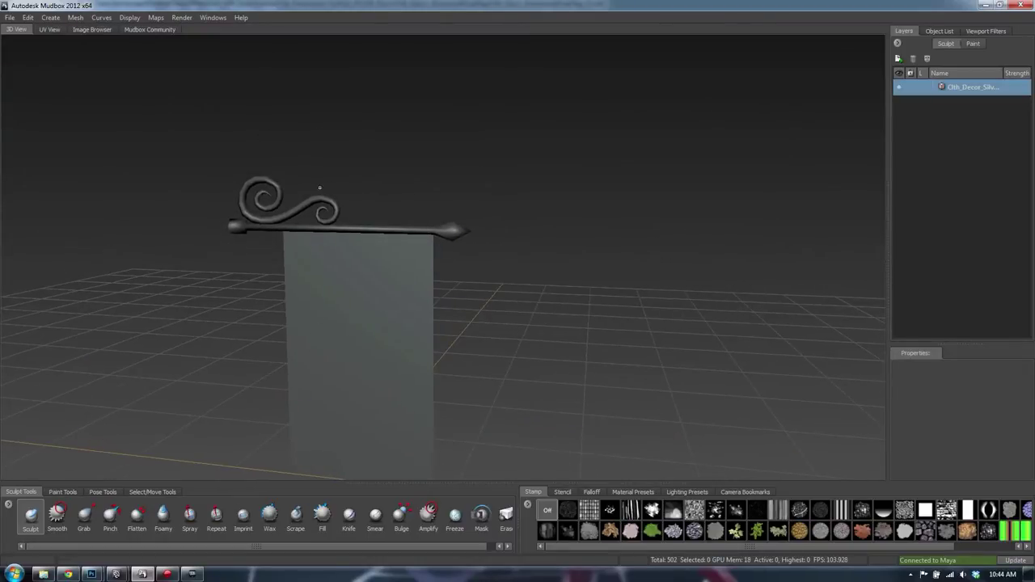
alt+middle_drag(353, 312, 448, 261)
alt+right_drag(448, 260, 405, 291)
alt+drag(323, 311, 356, 321)
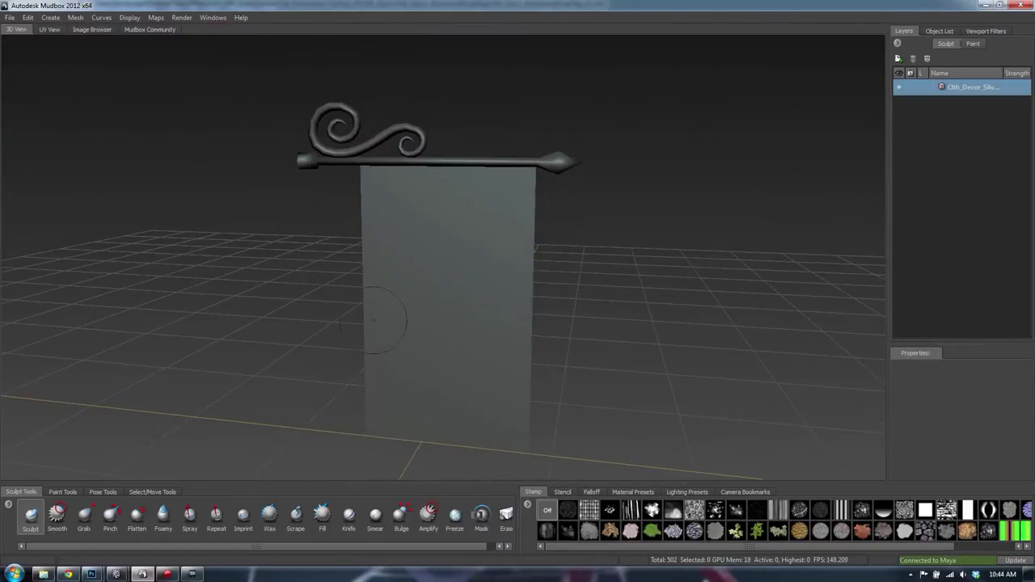
key(shift+d)
key(shift+d)
key(shift+d)
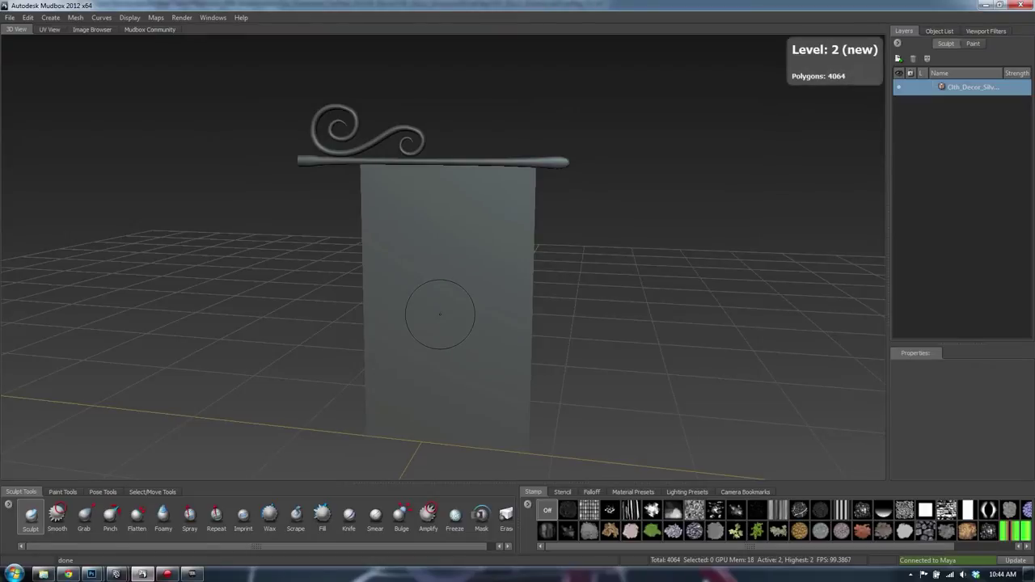
Step: Undo the curved test stroke on the cloth and subdivide the flag to level 4
mouse_move(488, 329)
alt+mouse_down()
mouse_move(482, 298)
mouse_move(411, 249)
alt+mouse_up()
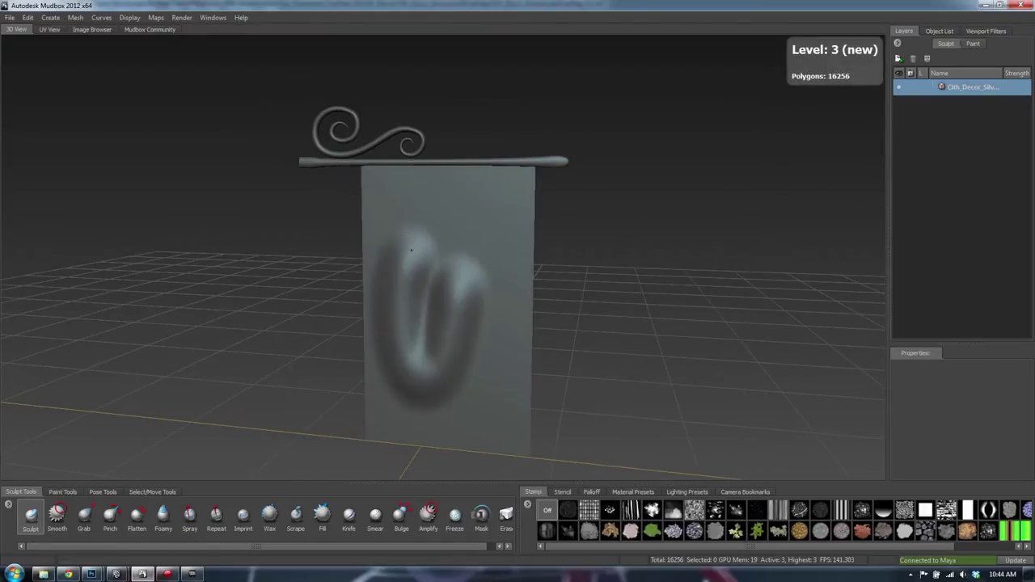
key(ctrl+z)
alt+drag(446, 402, 455, 386)
alt+middle_drag(455, 385, 458, 292)
key(shift+d)
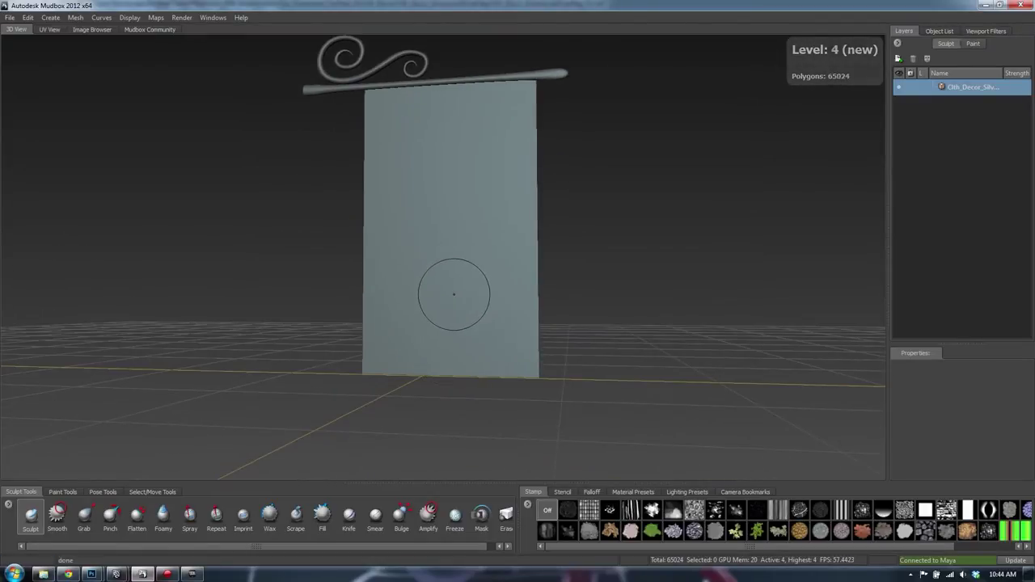
alt+drag(453, 293, 457, 348)
key(ctrl+z)
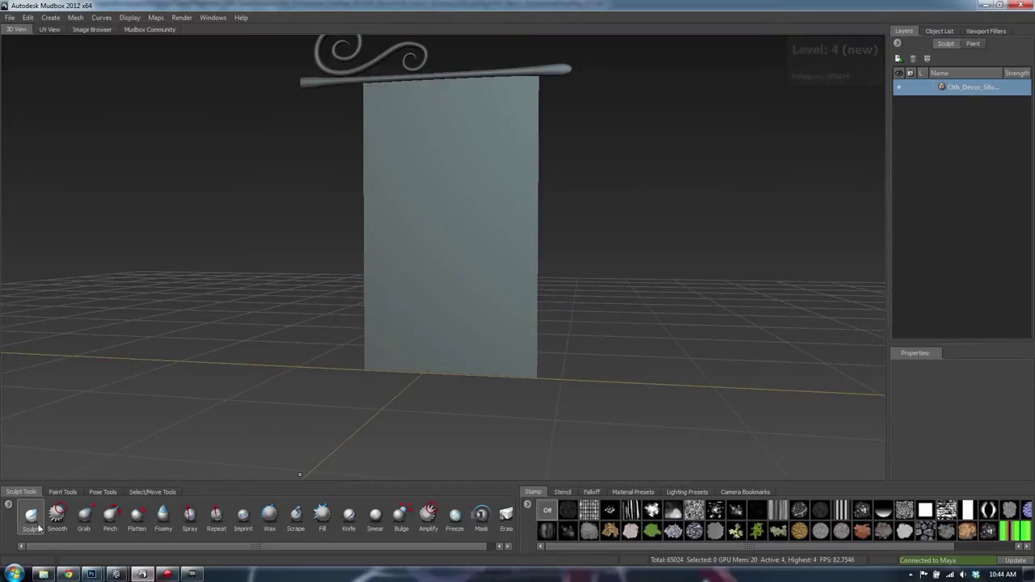
Step: Select the Sculpt tool and set its strength to 5.10 and its stamp spacing distance to 0
click(38, 527)
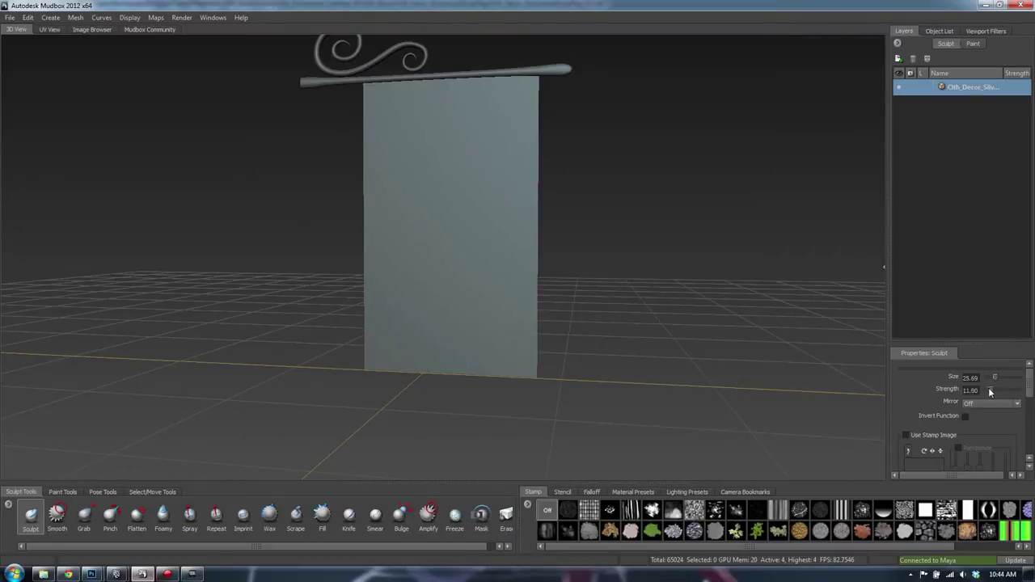
drag(1029, 386, 1030, 394)
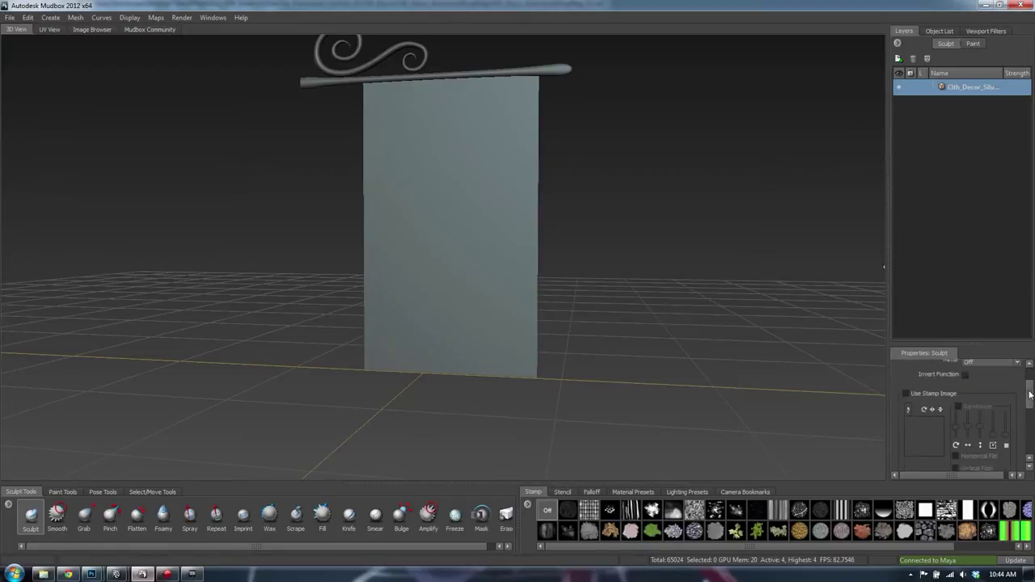
scroll(991, 398, up, 2)
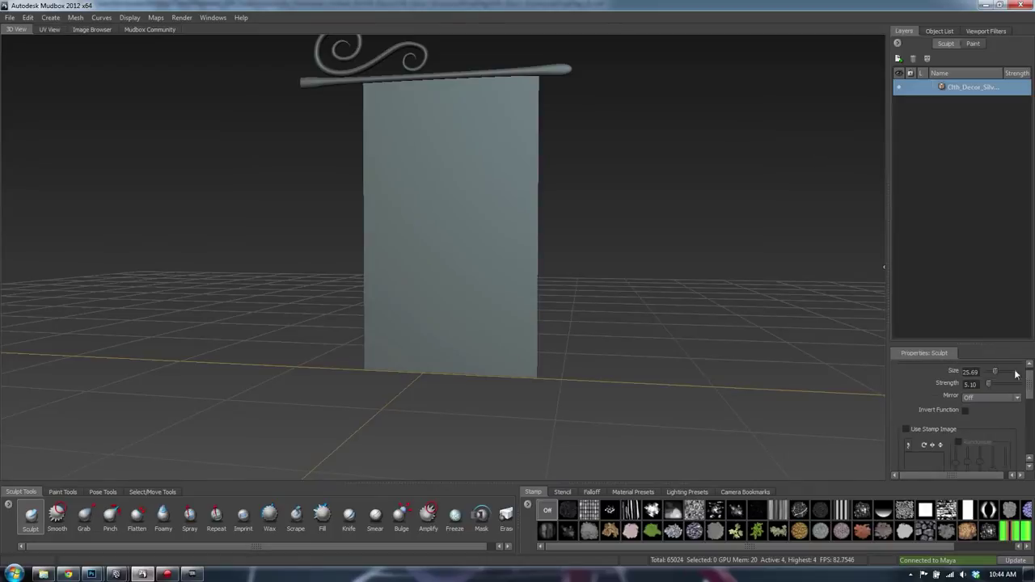
drag(974, 346, 969, 225)
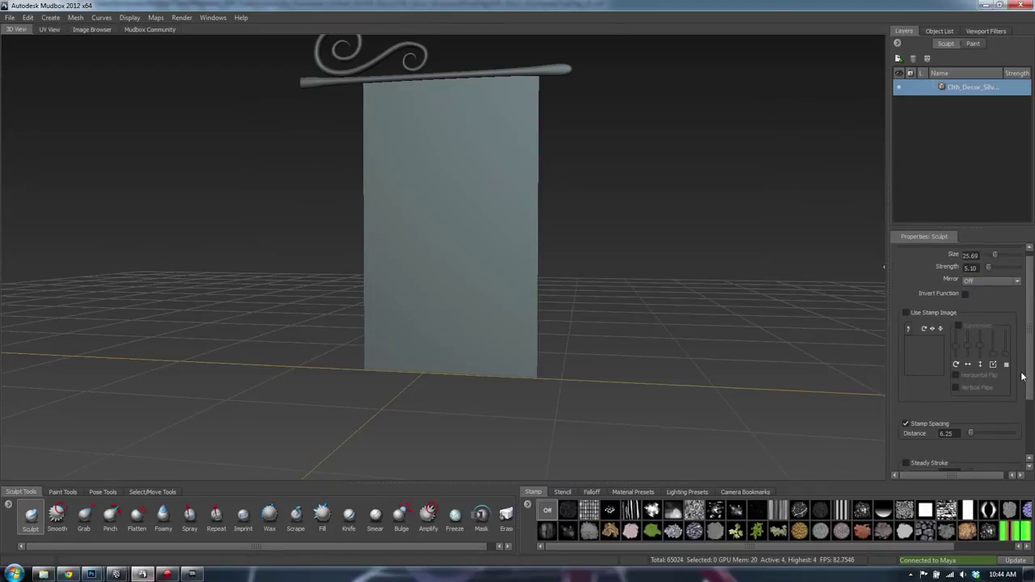
scroll(1002, 376, down, 3)
Step: Try sculpting a narrow vertical fold on the lower left of the cloth and undo the test strokes
mouse_move(427, 194)
mouse_down()
mouse_move(437, 364)
mouse_move(444, 201)
mouse_up()
key(ctrl+z)
mouse_move(395, 238)
mouse_down()
mouse_move(396, 307)
mouse_move(419, 346)
mouse_up()
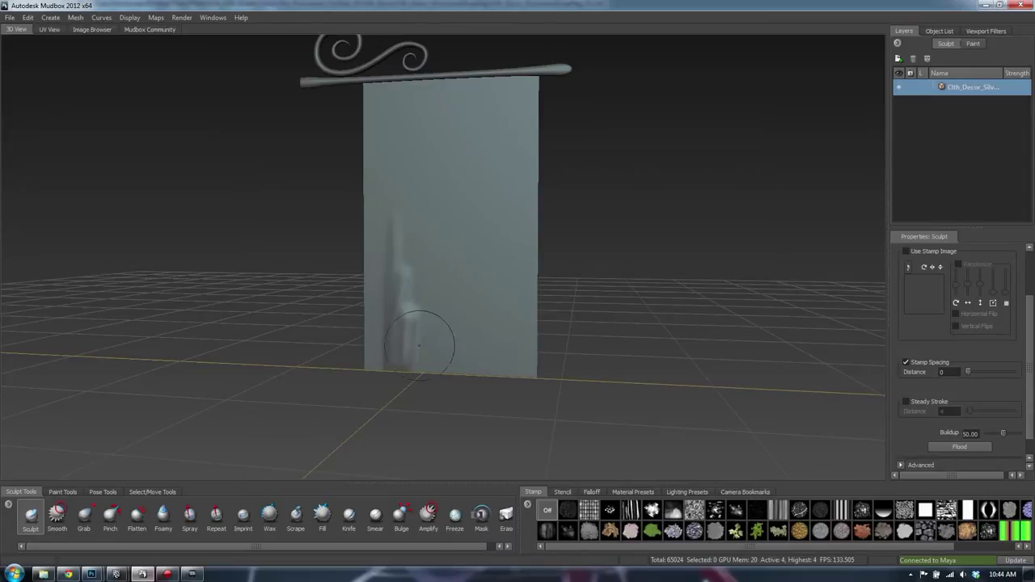
key(ctrl+z)
Step: Enlarge the Sculpt brush and sculpt broad vertical folds down the left, centre and right of the cloth
key(b)
drag(454, 288, 453, 263)
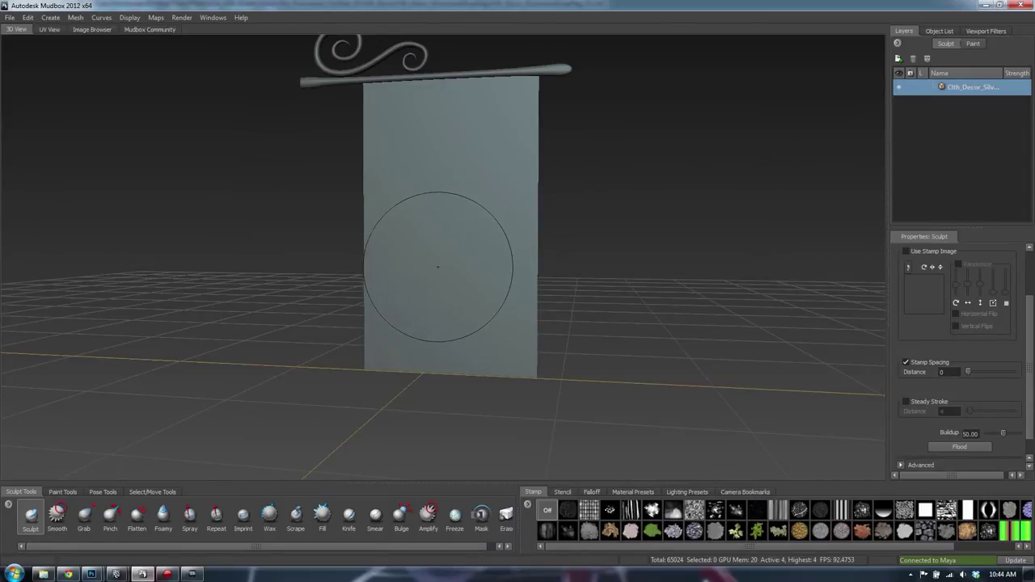
mouse_move(404, 211)
mouse_down()
mouse_move(399, 299)
mouse_move(393, 162)
mouse_move(403, 352)
mouse_move(393, 329)
mouse_up()
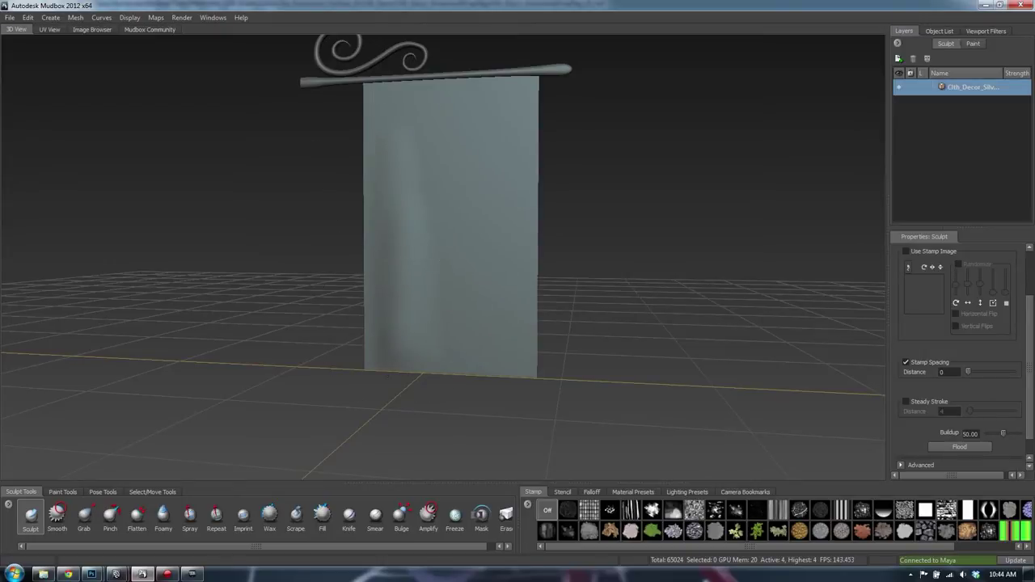
mouse_move(423, 215)
mouse_down()
mouse_move(430, 197)
mouse_move(452, 392)
mouse_up()
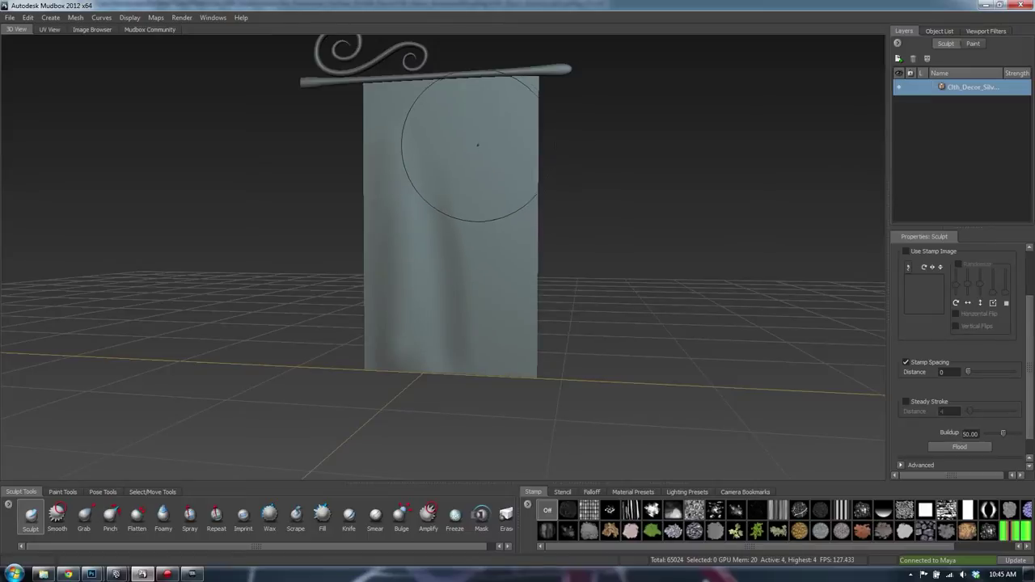
mouse_move(479, 146)
mouse_down()
mouse_move(487, 401)
mouse_move(498, 144)
mouse_move(486, 397)
mouse_up()
mouse_move(473, 164)
mouse_down()
mouse_move(476, 388)
mouse_move(469, 324)
mouse_up()
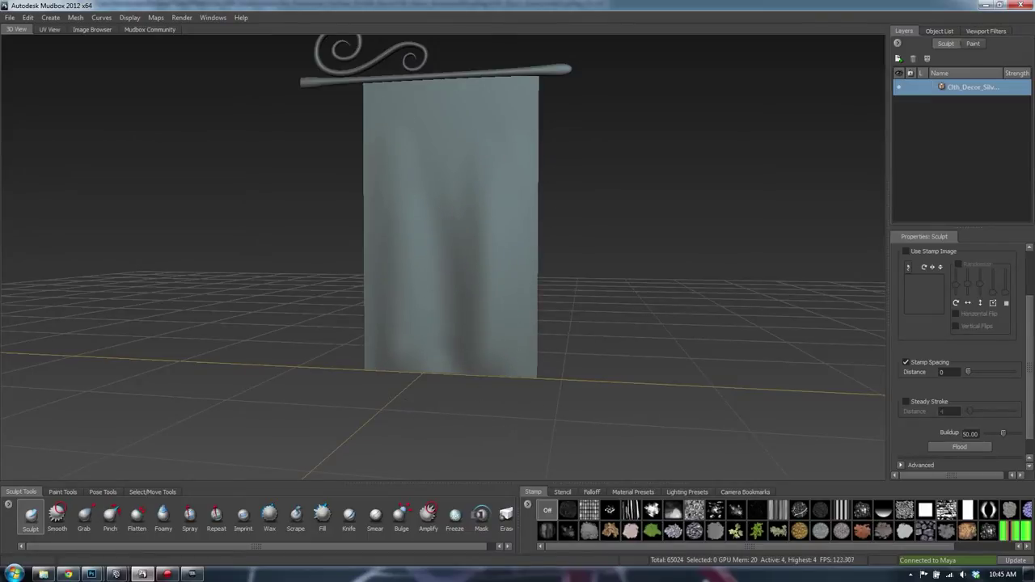
Step: Deepen the vertical folds on the lower left of the cloth and add more near its right edge and hem
mouse_move(416, 350)
mouse_down()
mouse_move(416, 233)
mouse_move(394, 176)
mouse_up()
mouse_move(395, 295)
mouse_down()
mouse_move(398, 309)
mouse_move(399, 240)
mouse_up()
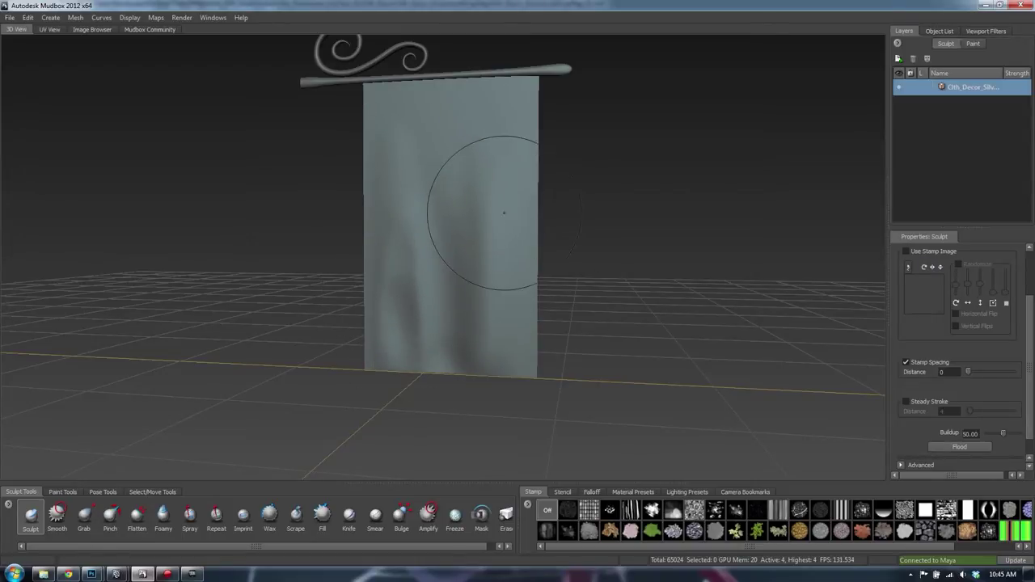
drag(504, 203, 506, 301)
mouse_move(513, 235)
alt+mouse_down()
mouse_move(461, 252)
mouse_move(550, 295)
mouse_move(500, 157)
alt+mouse_up()
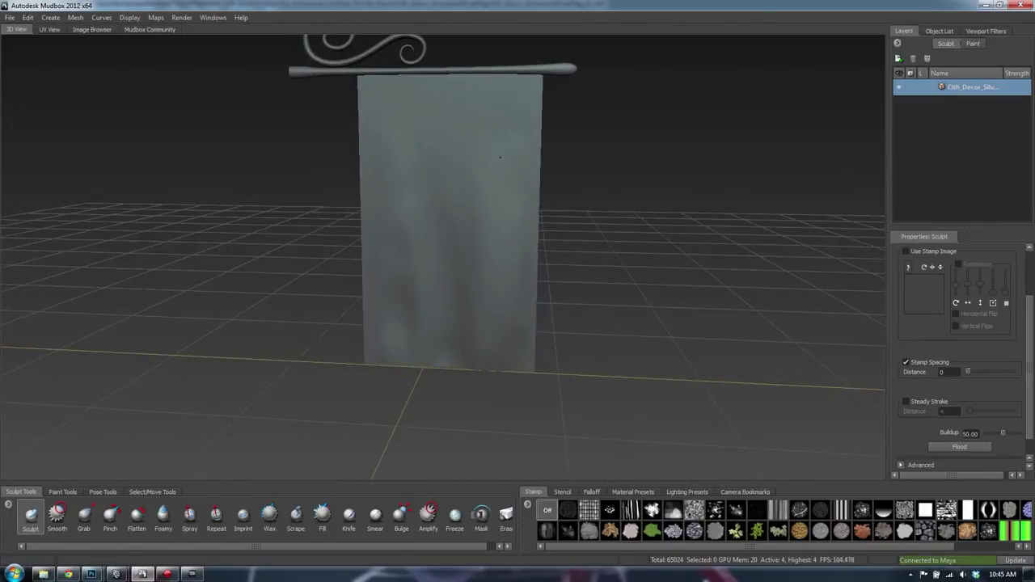
alt+drag(500, 263, 482, 233)
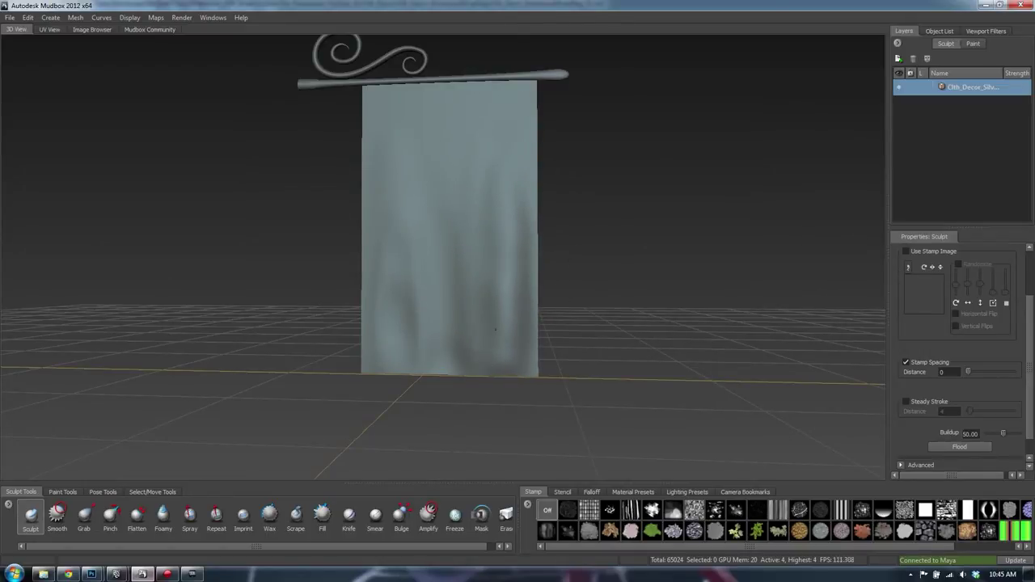
drag(495, 368, 494, 374)
drag(411, 172, 419, 346)
drag(411, 219, 421, 362)
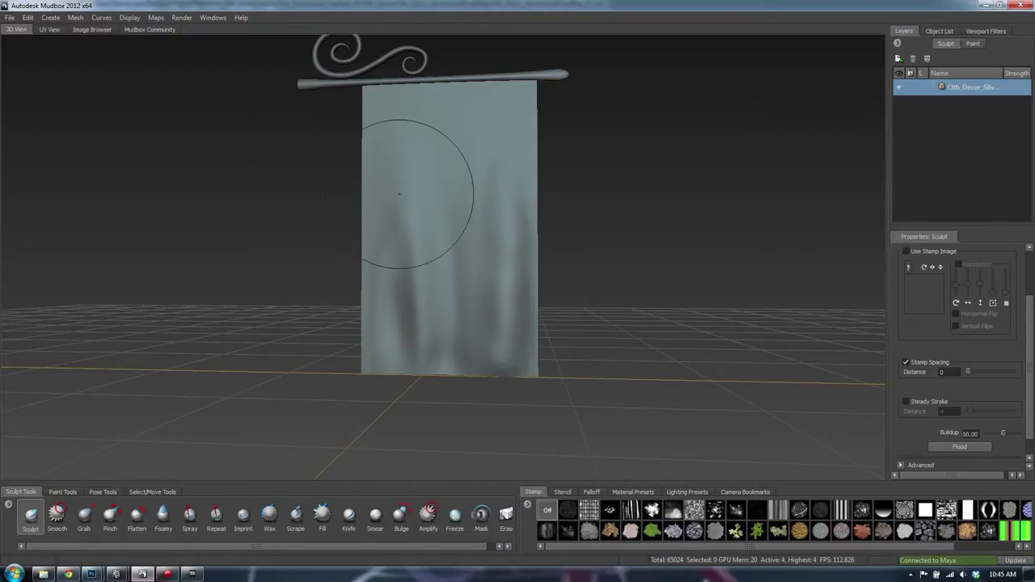
Step: Sculpt draped V-shaped folds sagging from the cloth's upper corners to its centre, using a smaller brush and light smoothing
mouse_move(377, 155)
mouse_down()
mouse_move(386, 302)
mouse_move(420, 157)
mouse_move(416, 113)
mouse_move(419, 210)
mouse_up()
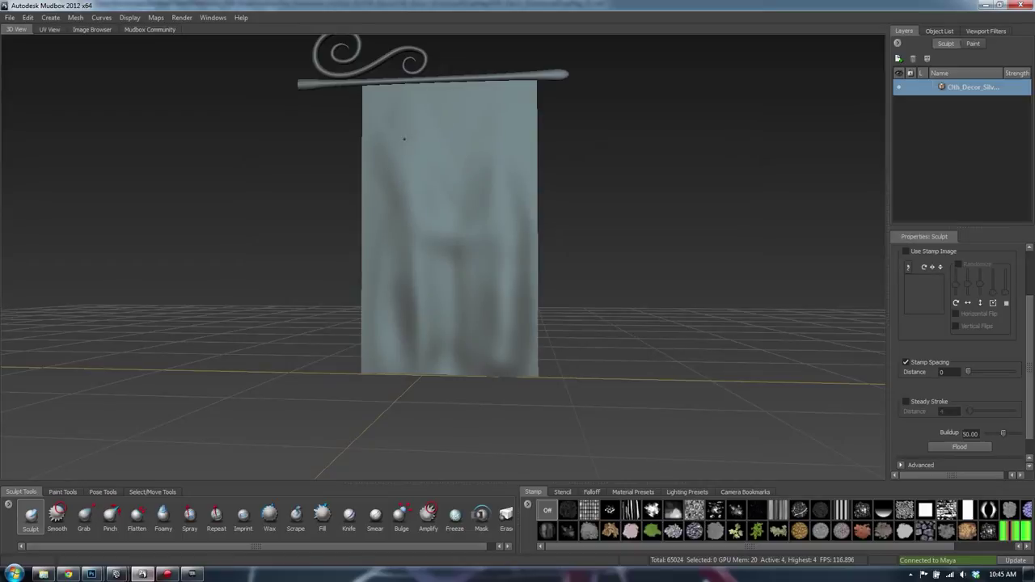
drag(446, 192, 466, 191)
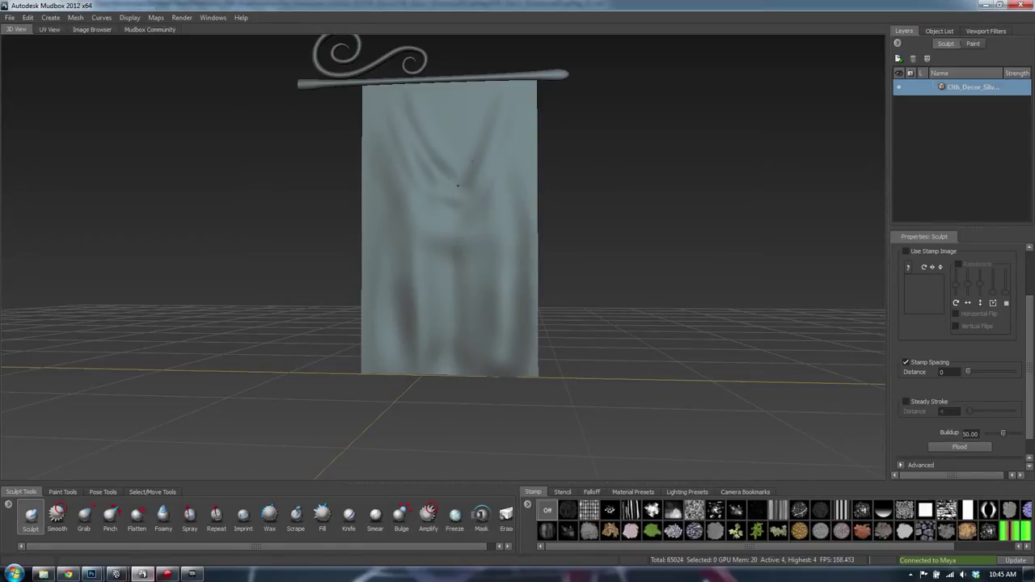
drag(489, 102, 465, 189)
drag(481, 110, 462, 192)
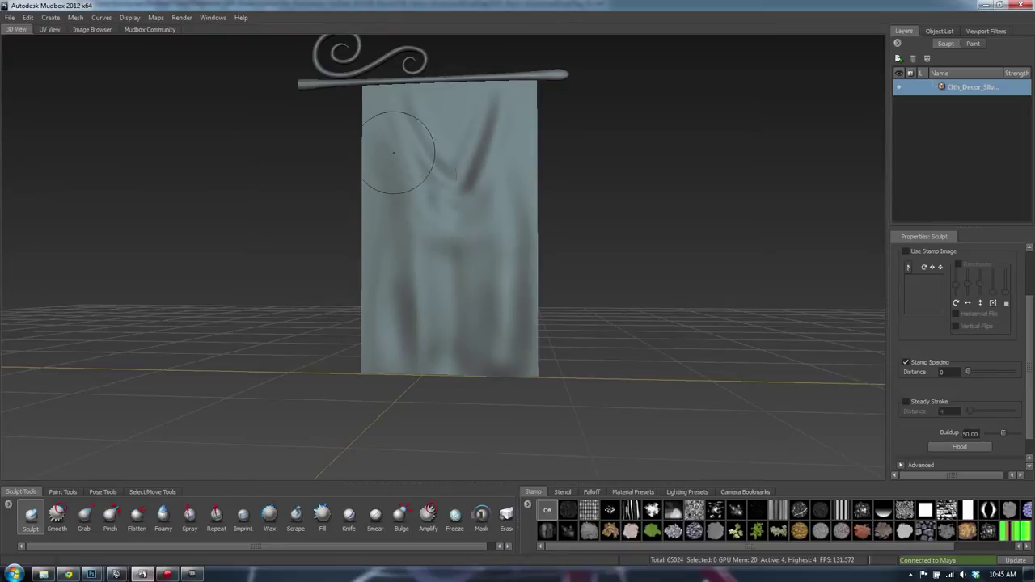
drag(394, 152, 448, 224)
drag(484, 195, 464, 222)
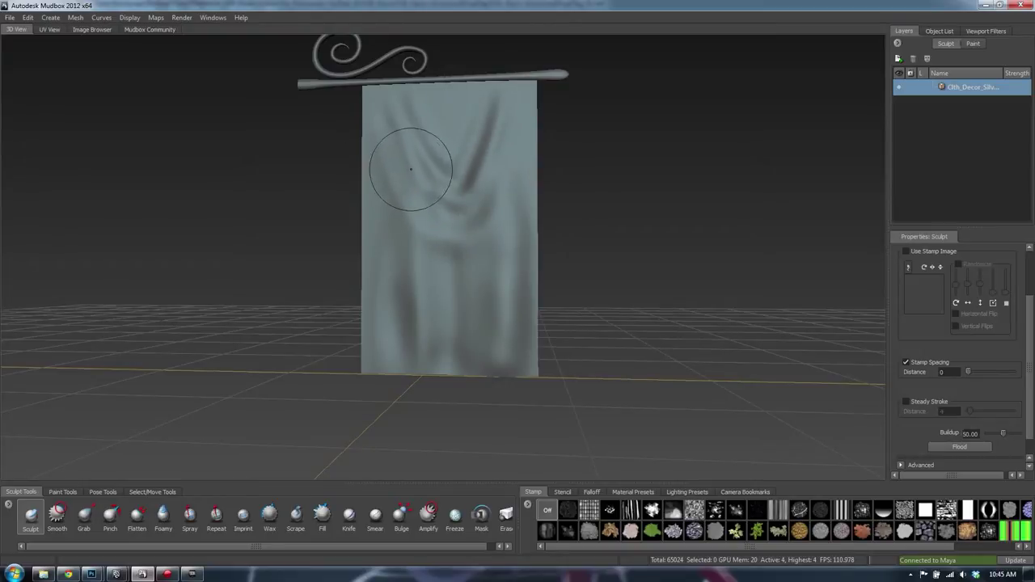
shift+drag(422, 173, 443, 204)
mouse_move(416, 172)
mouse_down()
mouse_move(419, 199)
mouse_move(462, 261)
mouse_up()
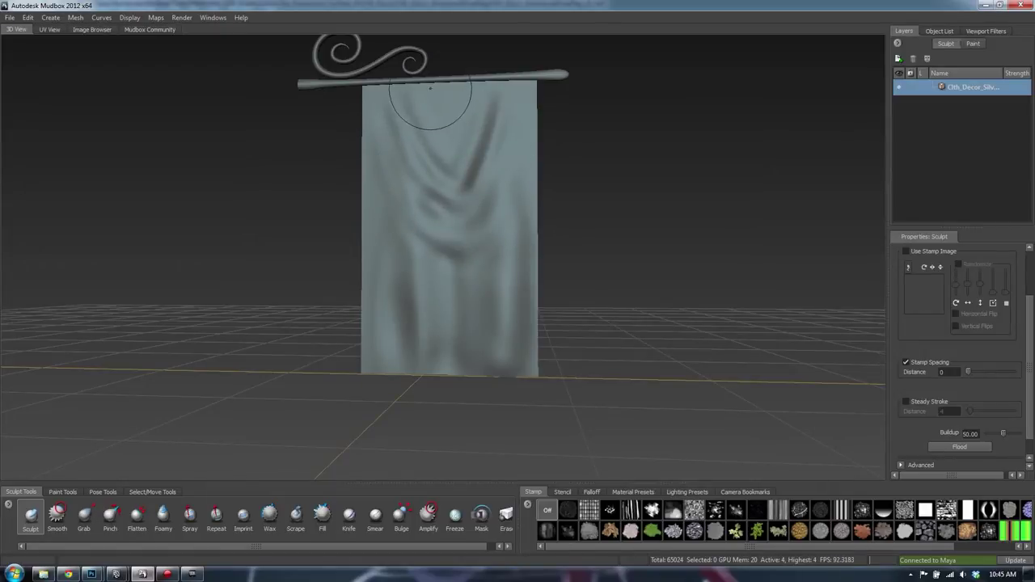
Step: Sculpt short folds at the top centre and vertical folds down the right side, undoing the last smoothing stroke
drag(443, 94, 451, 135)
drag(525, 194, 525, 209)
drag(524, 111, 525, 279)
drag(521, 233, 516, 334)
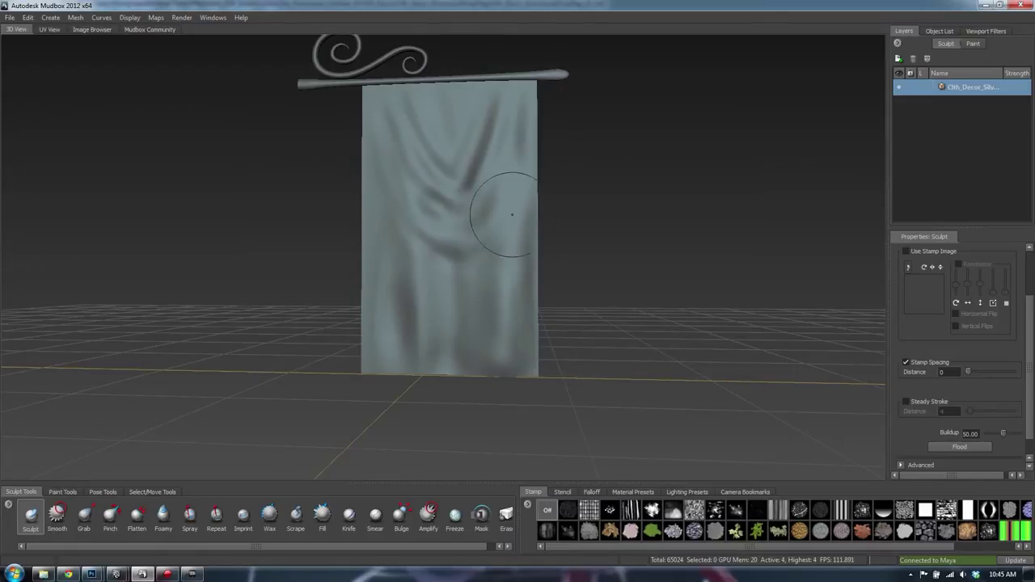
drag(509, 215, 505, 325)
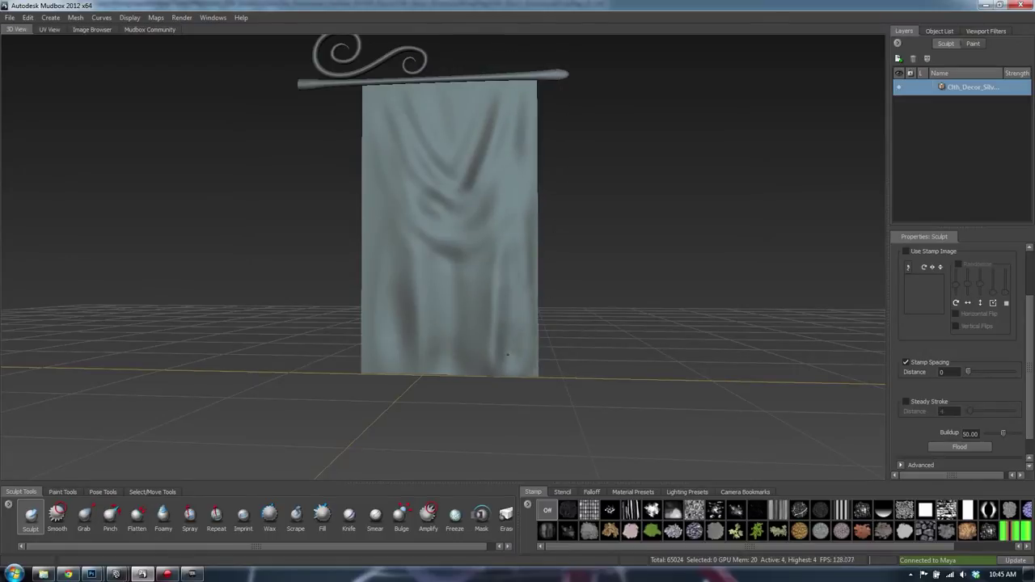
key(shift)
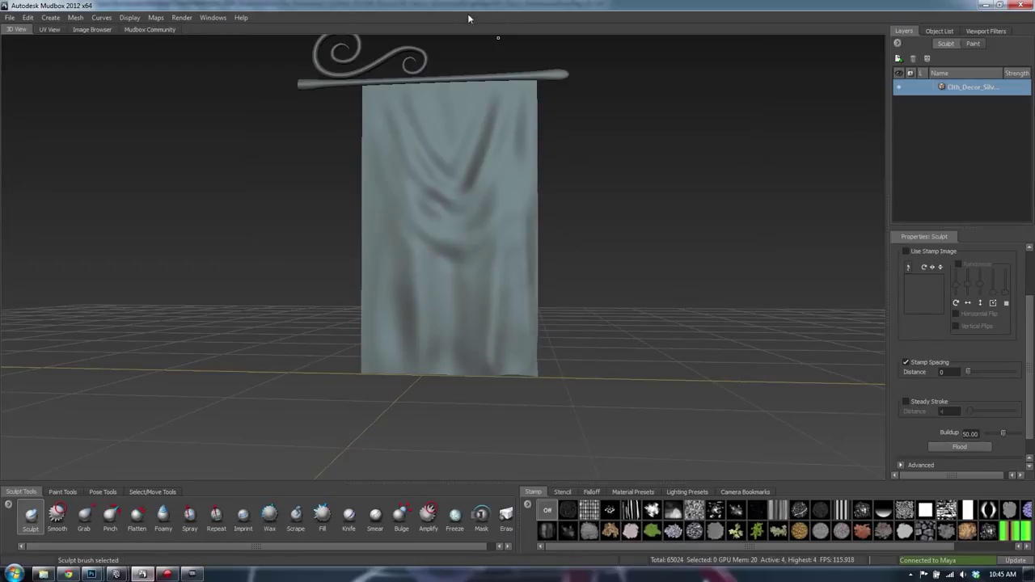
key(ctrl+z)
Step: Sculpt narrow vertical folds along the cloth's lower left edge and smooth them
drag(395, 257, 384, 371)
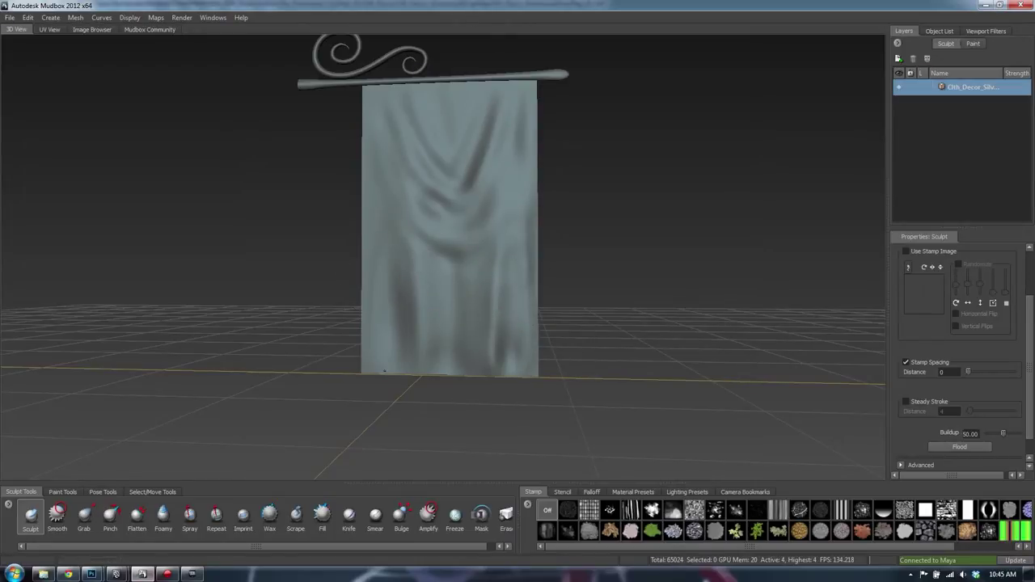
drag(384, 210, 377, 315)
drag(368, 150, 372, 307)
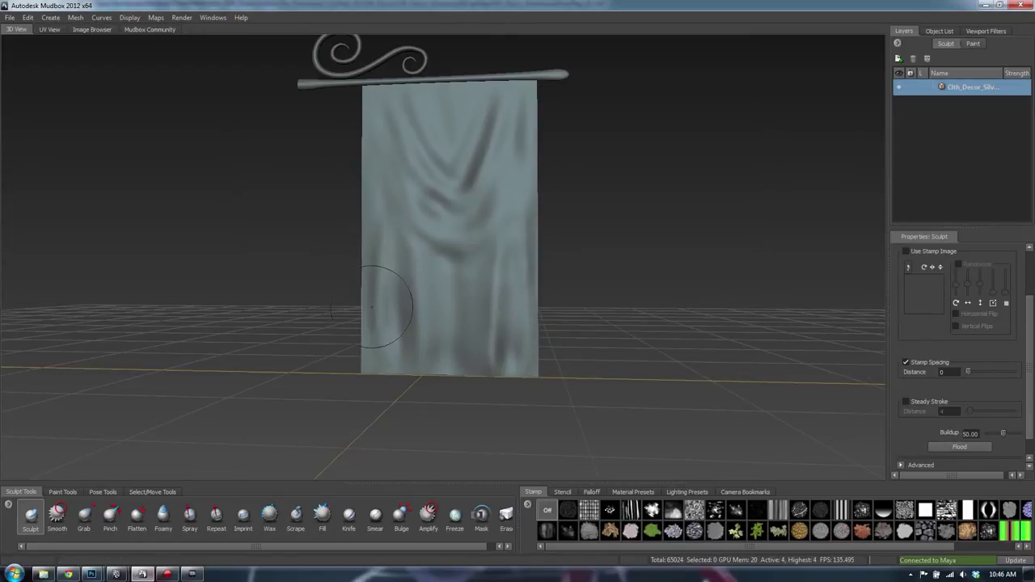
key(shift)
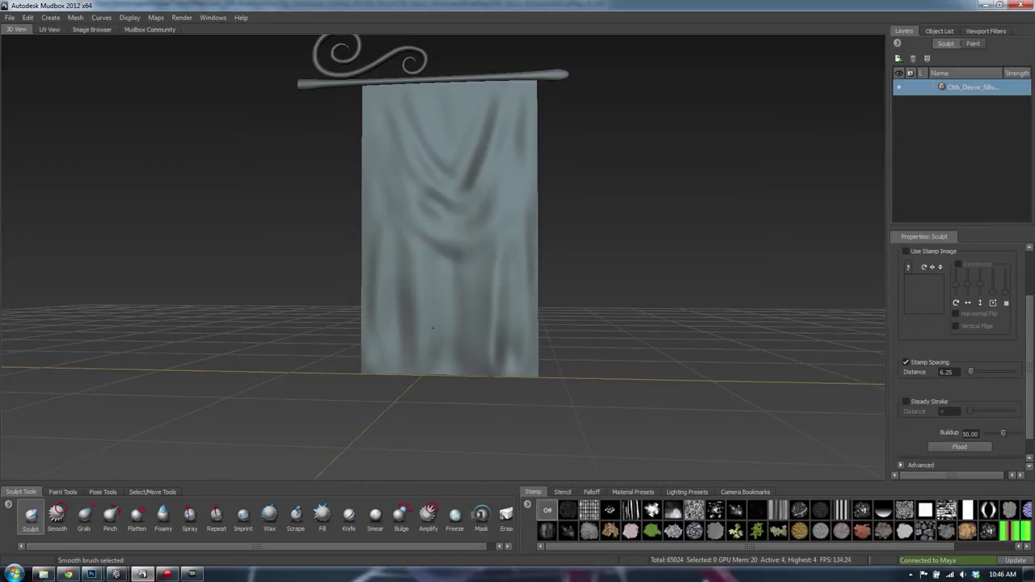
mouse_move(485, 300)
alt+mouse_down()
mouse_move(435, 306)
mouse_move(416, 266)
alt+mouse_up()
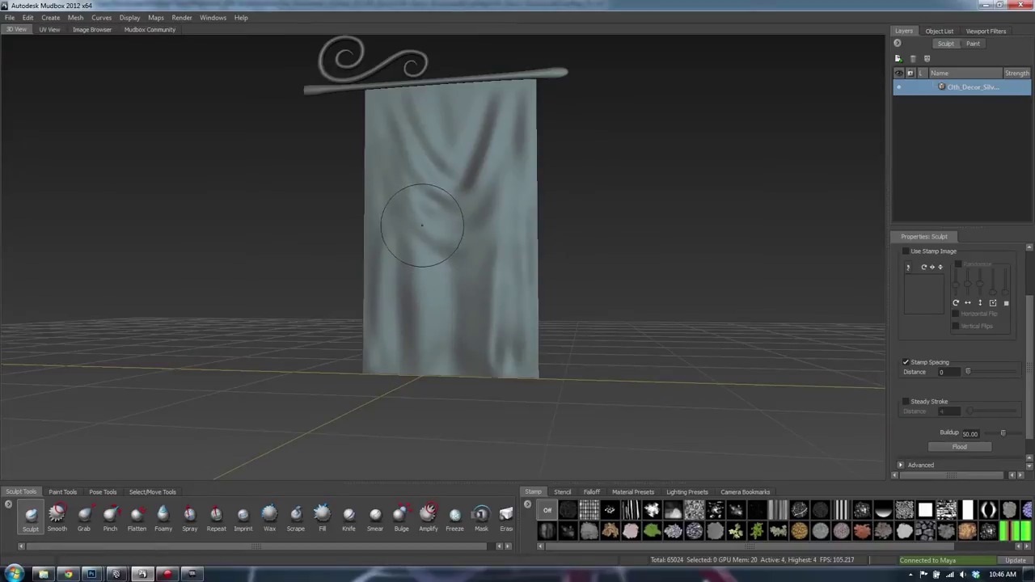
Step: Smooth the lower draped fold at the cloth's centre and resculpt it as a deeper V-shaped fold
mouse_move(406, 223)
shift+mouse_down()
mouse_move(416, 213)
mouse_move(447, 233)
shift+mouse_up()
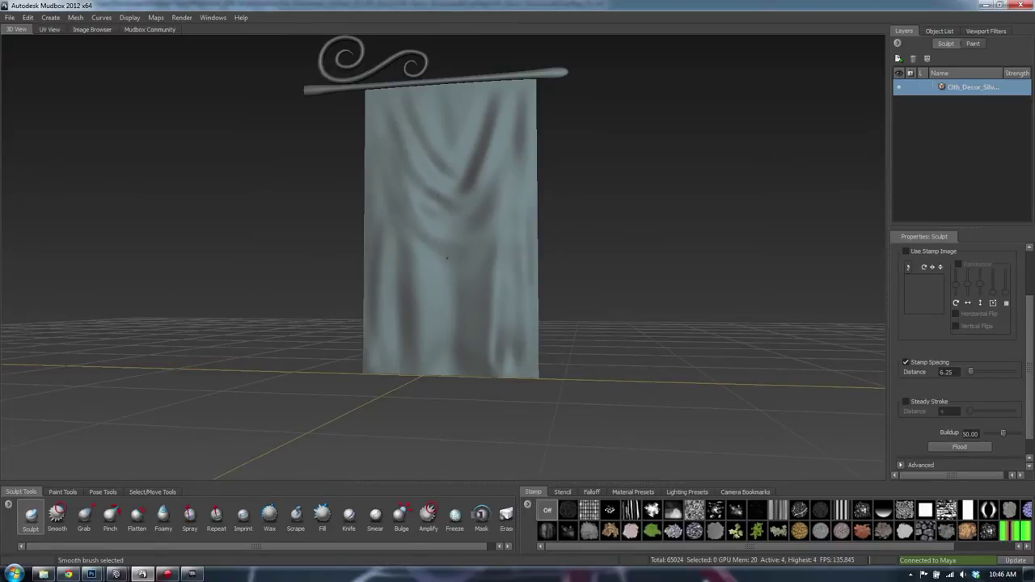
drag(412, 202, 457, 265)
drag(426, 210, 463, 272)
drag(498, 188, 473, 274)
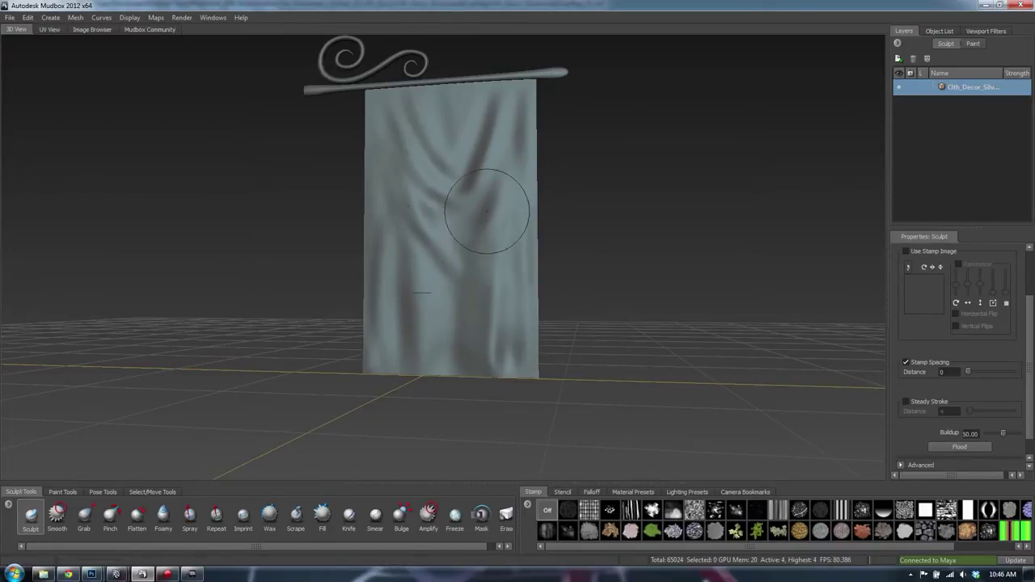
Step: Sculpt diagonal folds running from the cloth's centre toward the lower right and smooth their transitions
drag(486, 212, 470, 306)
mouse_move(453, 259)
mouse_down()
mouse_move(470, 325)
mouse_move(459, 352)
mouse_move(473, 344)
mouse_up()
mouse_move(422, 252)
mouse_down()
mouse_move(474, 350)
mouse_move(453, 340)
mouse_up()
drag(436, 293, 469, 343)
shift+drag(427, 215, 420, 229)
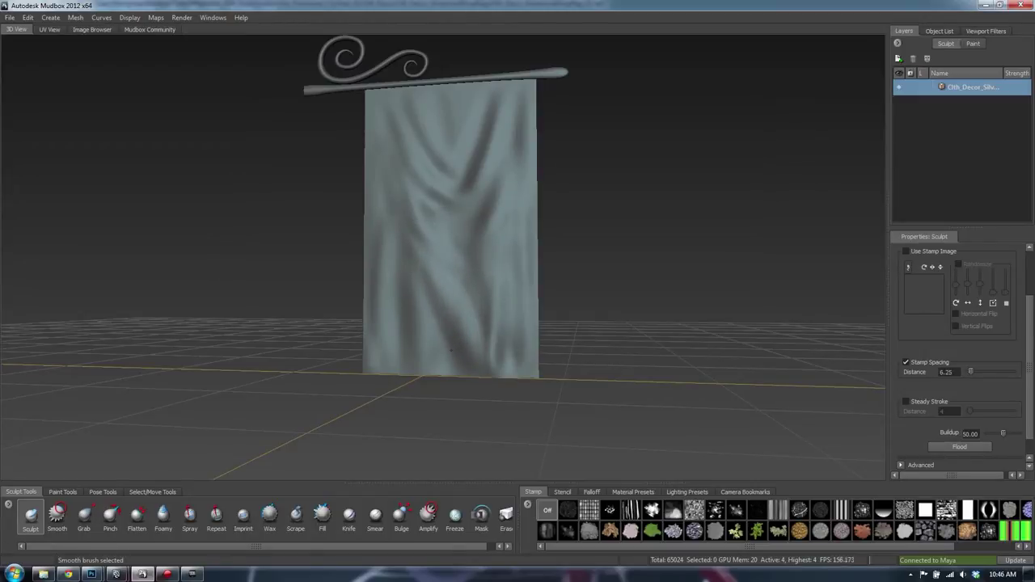
mouse_move(463, 291)
mouse_down()
mouse_move(475, 340)
mouse_move(482, 301)
mouse_move(485, 339)
mouse_up()
mouse_move(492, 211)
shift+mouse_down()
mouse_move(481, 269)
mouse_move(525, 277)
mouse_move(489, 267)
mouse_move(482, 301)
shift+mouse_up()
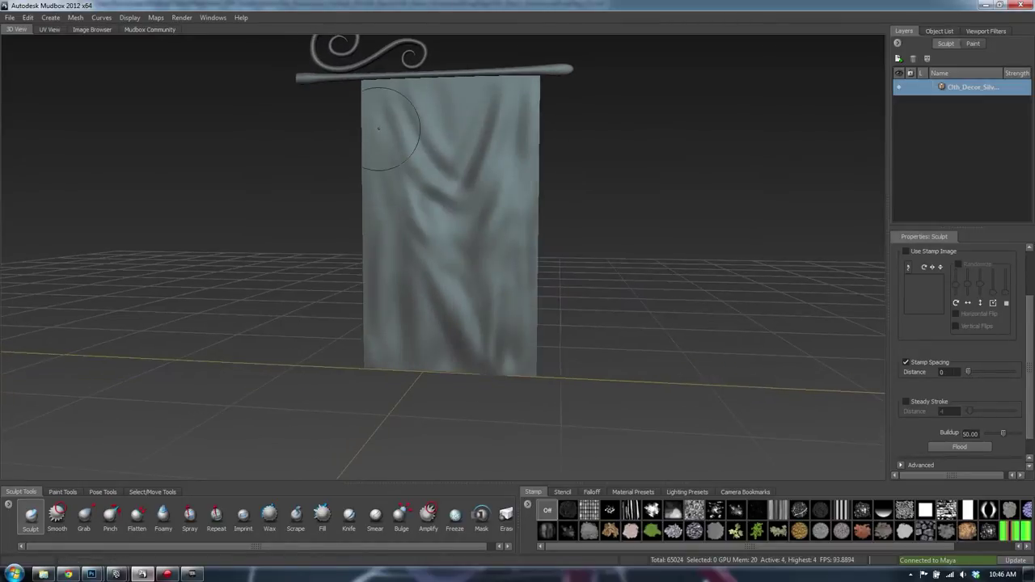
Step: Try sculpting a short fold on the upper left of the cloth and undo both strokes
drag(379, 129, 392, 226)
drag(386, 149, 393, 230)
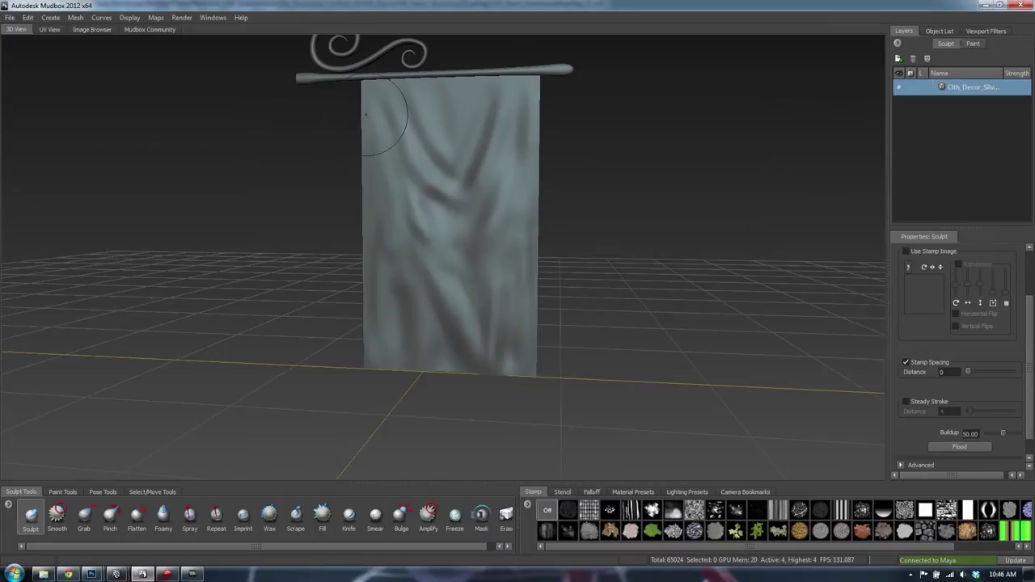
key(ctrl+z)
key(ctrl+z)
Step: Sculpt and smooth a long vertical fold down the cloth's left side, joining the upper drape to the lower folds
mouse_move(384, 125)
mouse_down()
mouse_move(393, 227)
mouse_move(391, 211)
mouse_move(384, 311)
mouse_up()
mouse_move(377, 201)
mouse_down()
mouse_move(381, 323)
mouse_move(377, 255)
mouse_up()
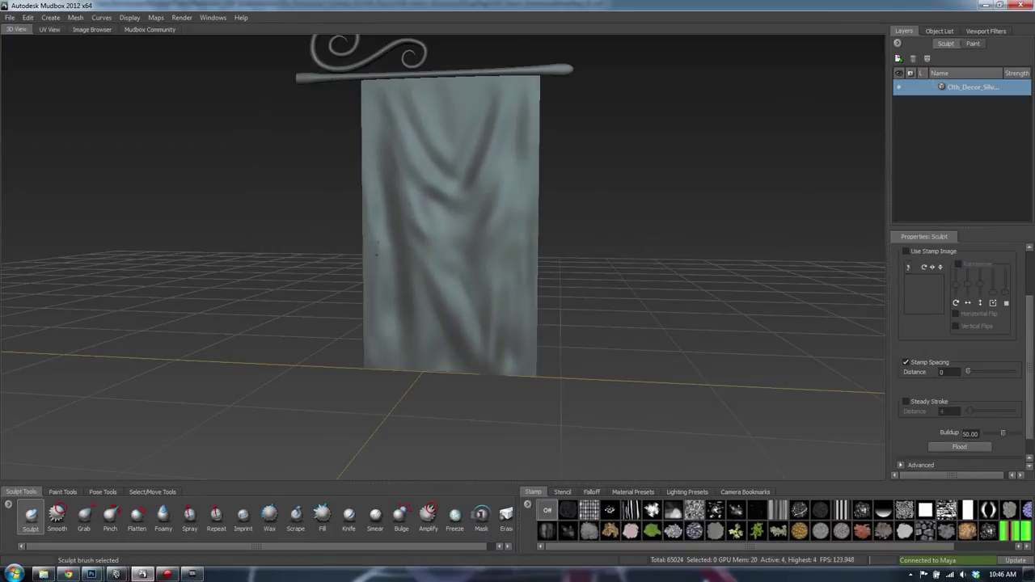
shift+drag(392, 341, 390, 349)
mouse_move(390, 220)
mouse_down()
mouse_move(384, 307)
mouse_move(384, 291)
mouse_up()
mouse_move(504, 124)
mouse_down()
mouse_move(505, 139)
mouse_move(533, 75)
mouse_move(477, 90)
mouse_move(495, 95)
mouse_up()
alt+right_drag(495, 96, 354, 120)
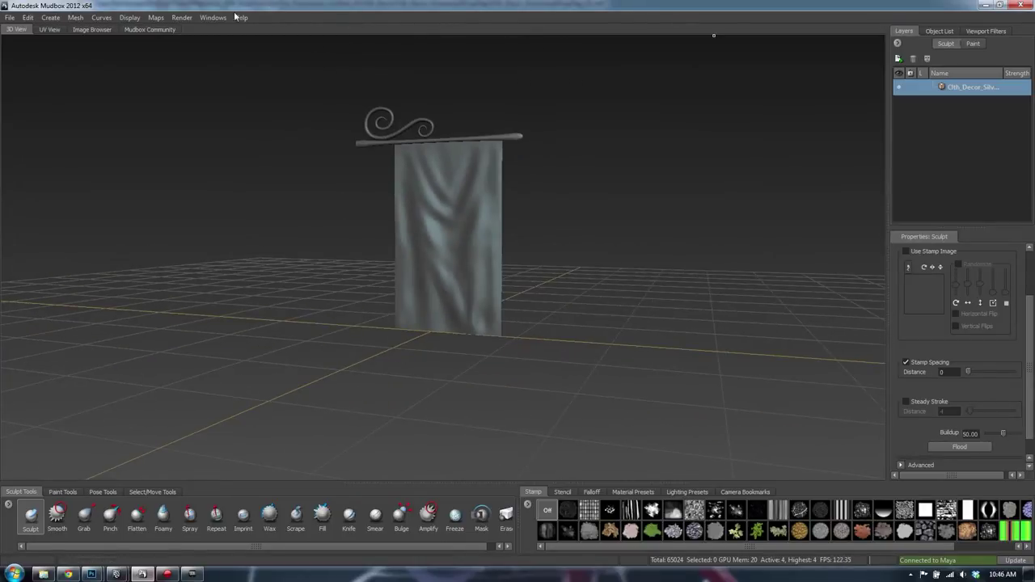
Step: Create a new texture map extraction operation and enable Normal Map as the map to generate
click(155, 17)
mouse_move(188, 29)
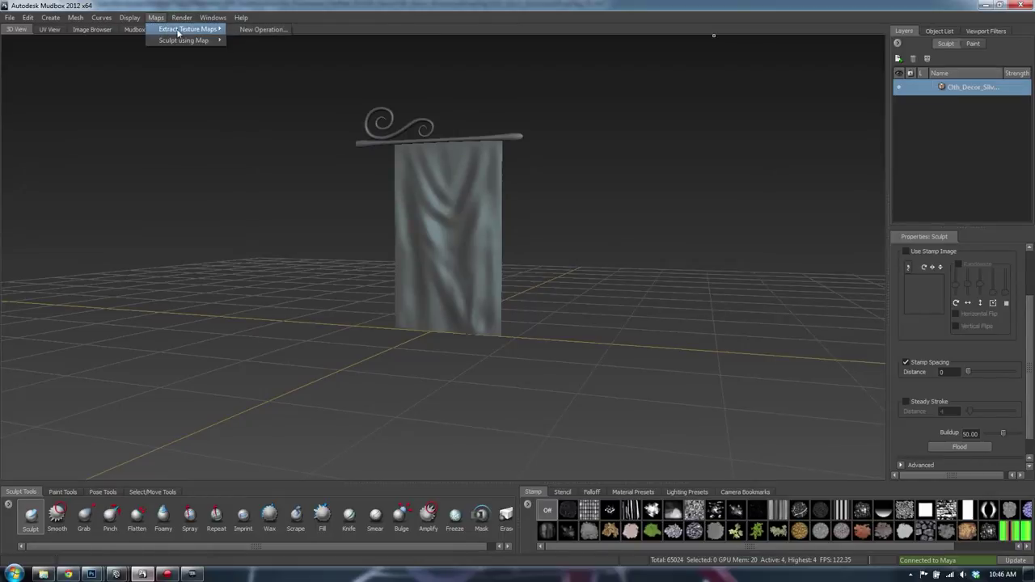
click(260, 29)
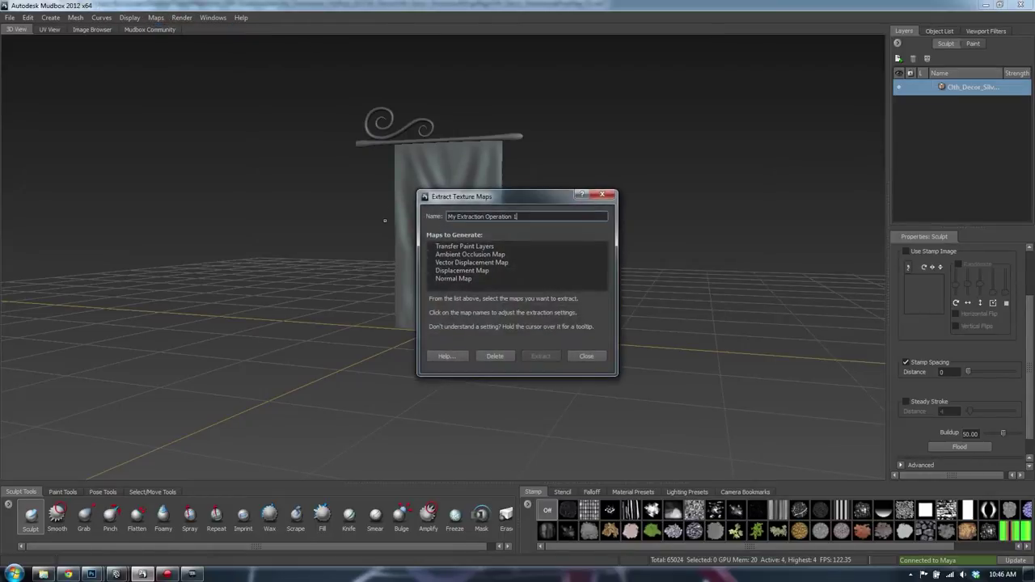
click(438, 277)
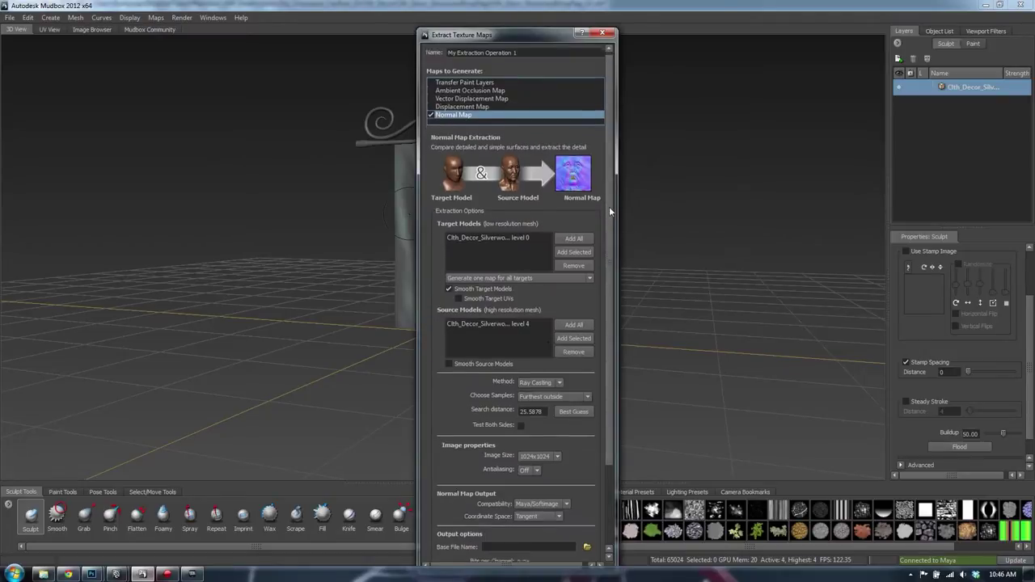
Step: Set the normal map extraction method to Subdivision and its image size to 2048x2048
scroll(610, 212, down, 1)
drag(609, 222, 606, 303)
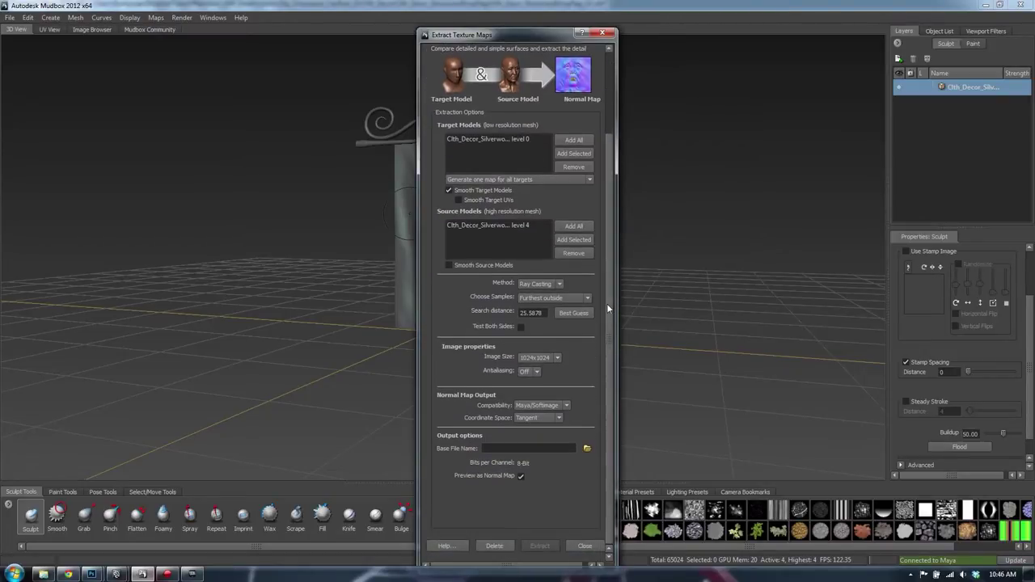
click(545, 283)
click(543, 294)
click(546, 414)
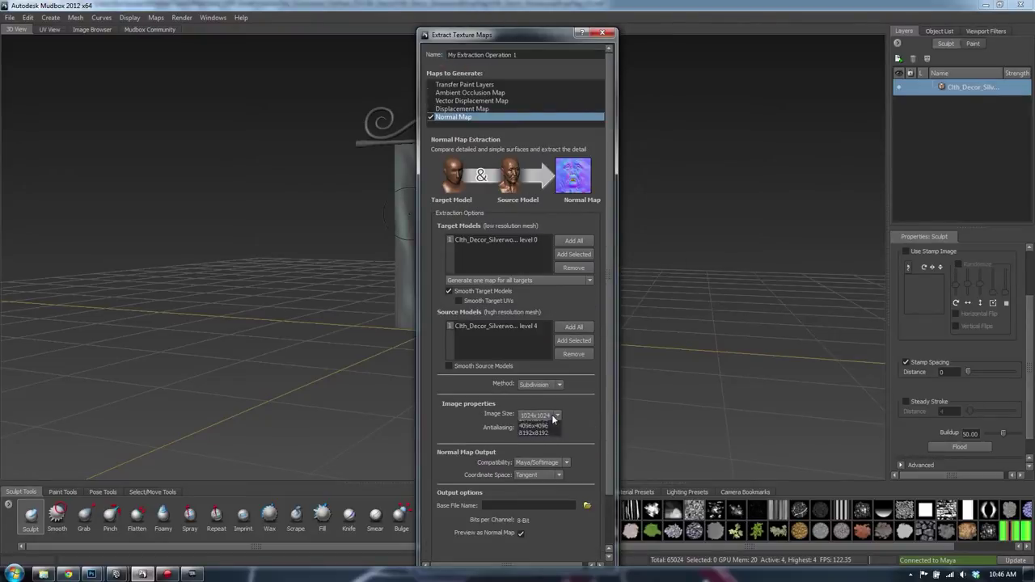
click(535, 451)
Step: Try a different antialiasing level for the normal map and set it back to Off
drag(606, 383, 610, 439)
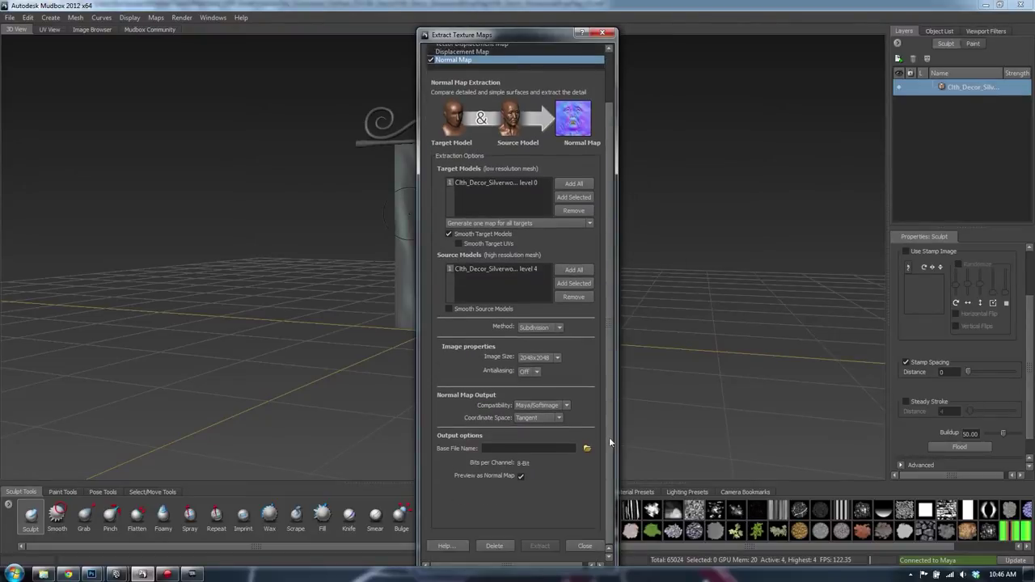
click(554, 407)
click(533, 372)
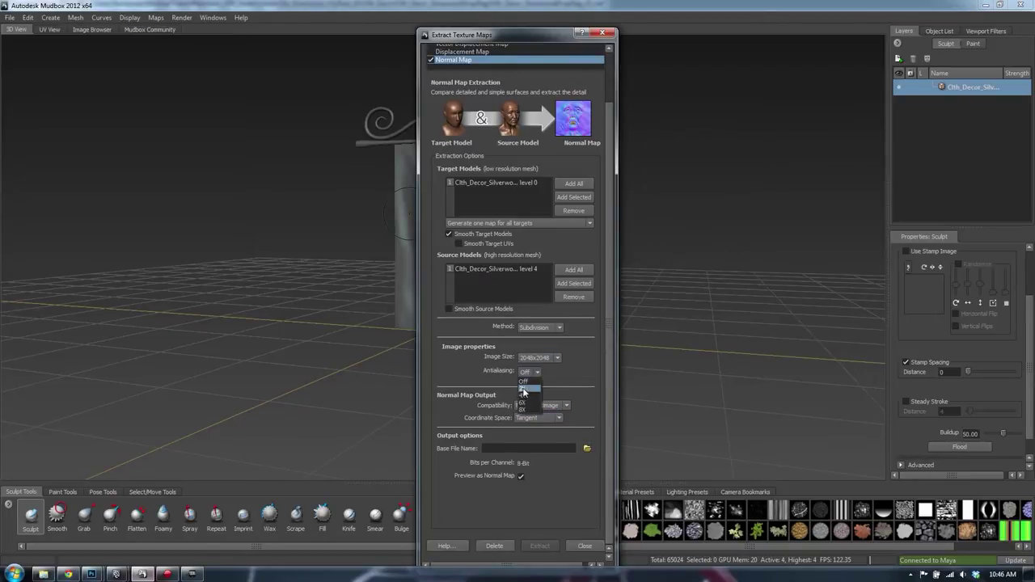
click(526, 389)
click(535, 373)
click(524, 381)
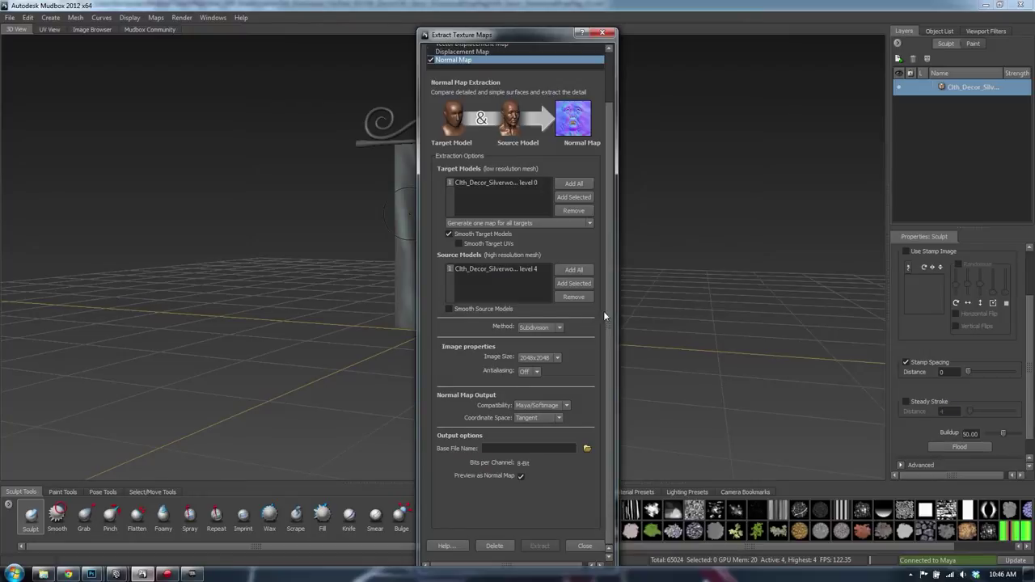
Step: Set the normal map's output to a PNG named NormalTemp in the Clth_Decor_SilverwoodDropFlag folder and run the extraction
scroll(606, 291, up, 3)
scroll(598, 364, down, 3)
click(587, 448)
click(70, 119)
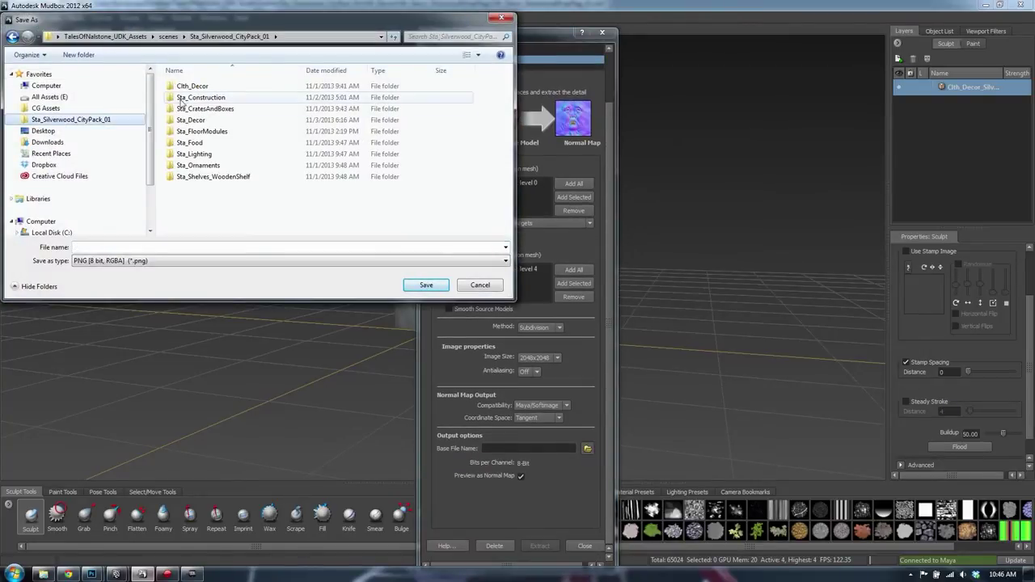
double_click(191, 87)
double_click(211, 87)
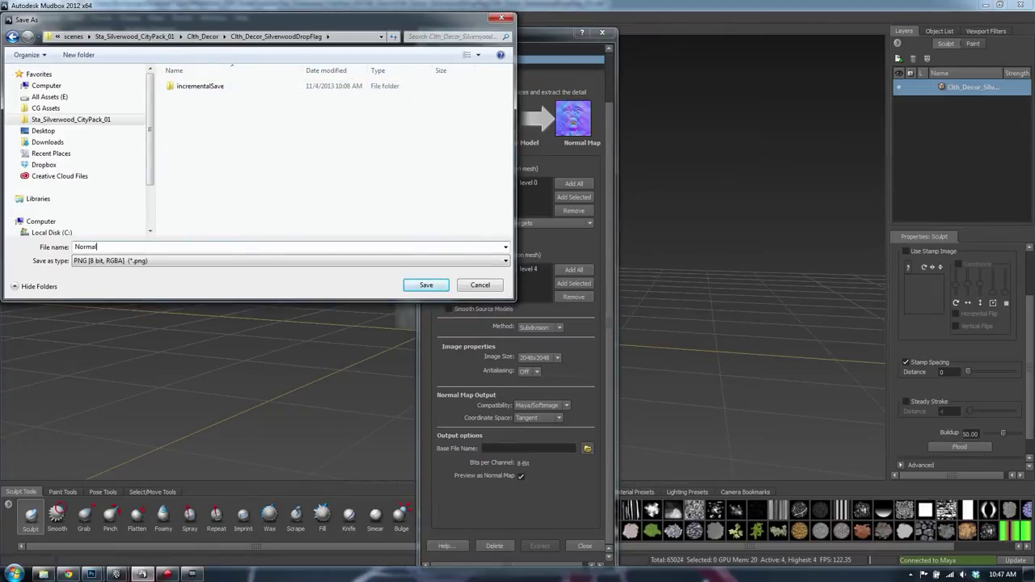
text(NormalTemp)
key(Return)
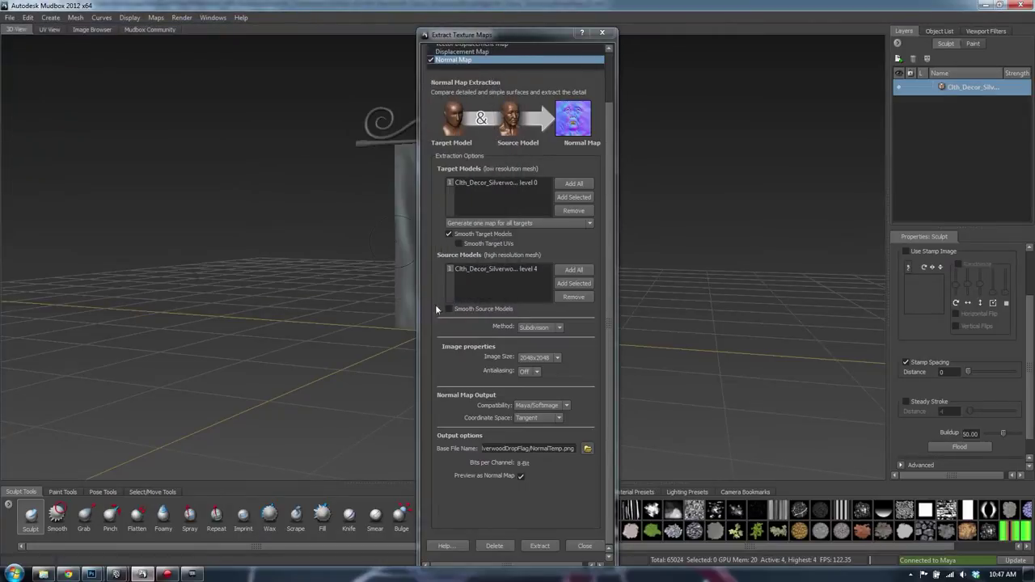
click(539, 547)
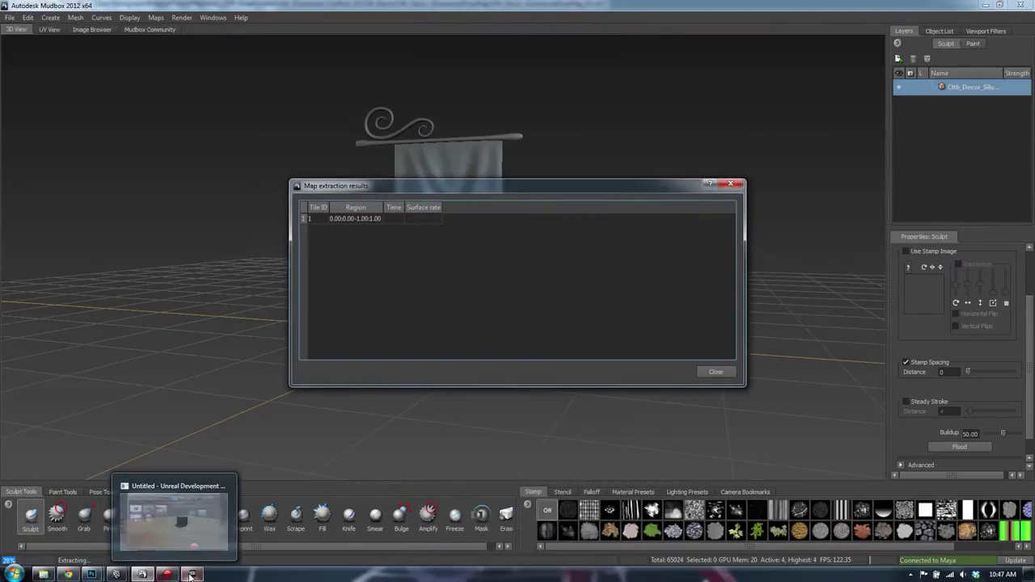
Step: Switch to Maya, move the flag mesh and joint chain out of the Clth_Decor_SilverwoodDropFlag_01 group, and remove the empty group
key(alt+Tab)
right_drag(181, 530, 187, 520)
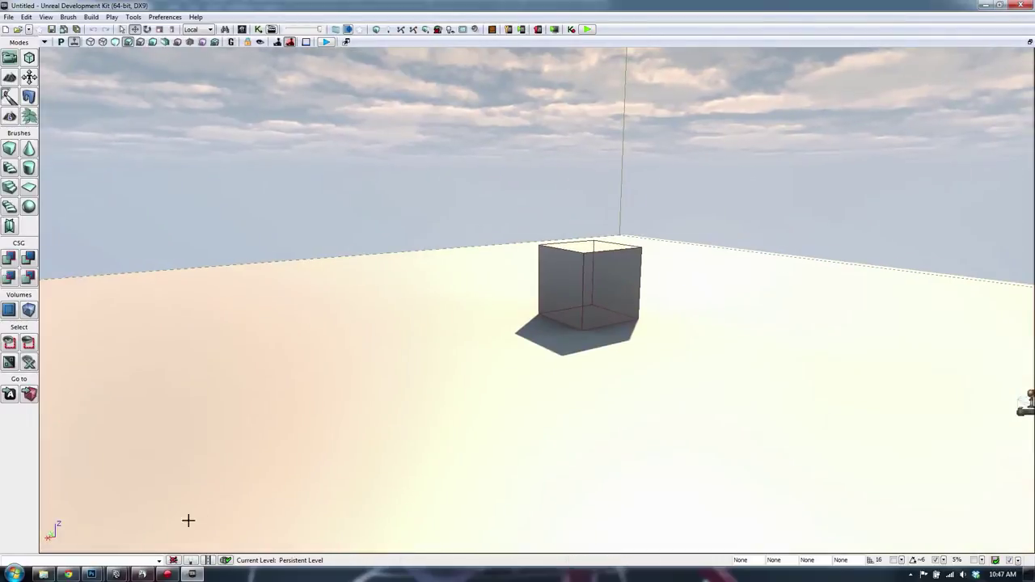
mouse_move(116, 574)
click(182, 526)
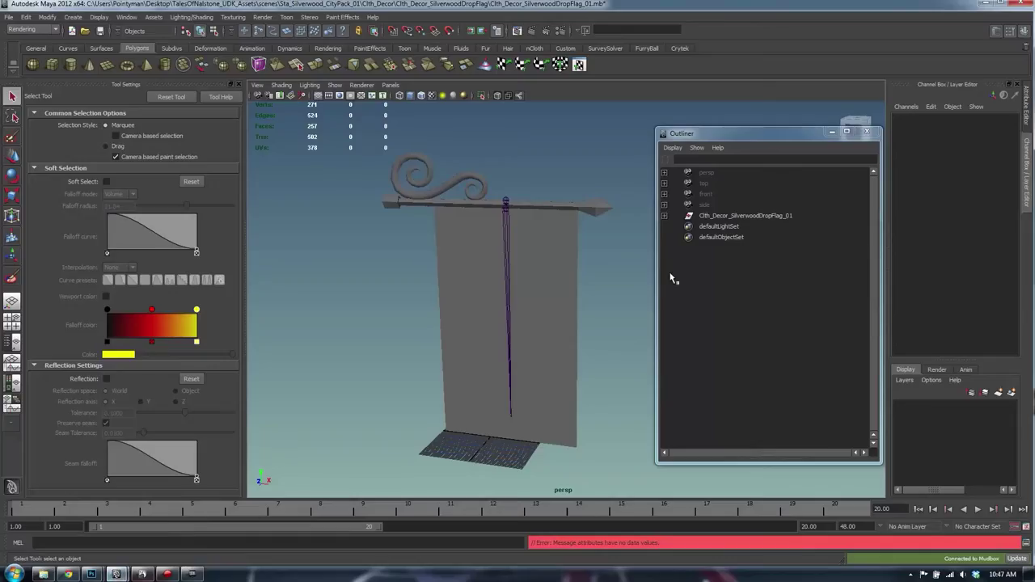
click(738, 216)
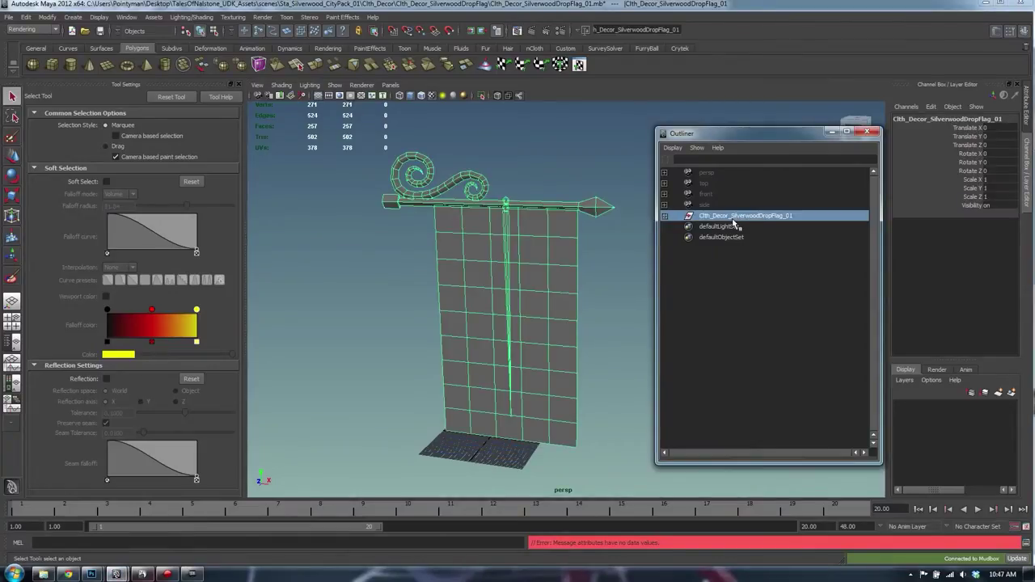
click(665, 217)
click(762, 227)
shift+click(751, 237)
middle_drag(744, 227, 746, 332)
click(751, 216)
Step: Rotate the ClothFlag joint to test how the skinned cloth follows, and undo the rotation
click(528, 210)
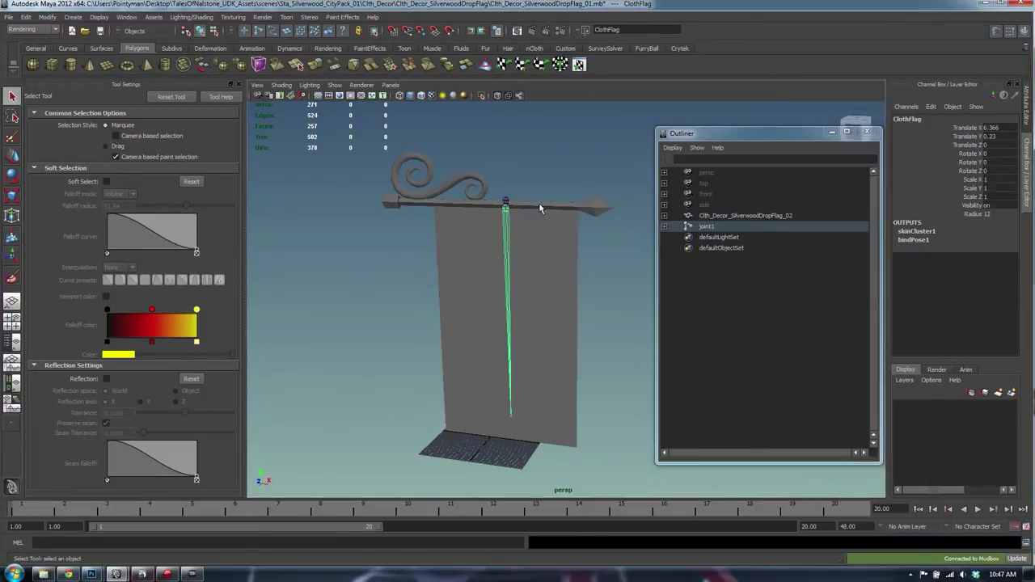
click(507, 208)
key(e)
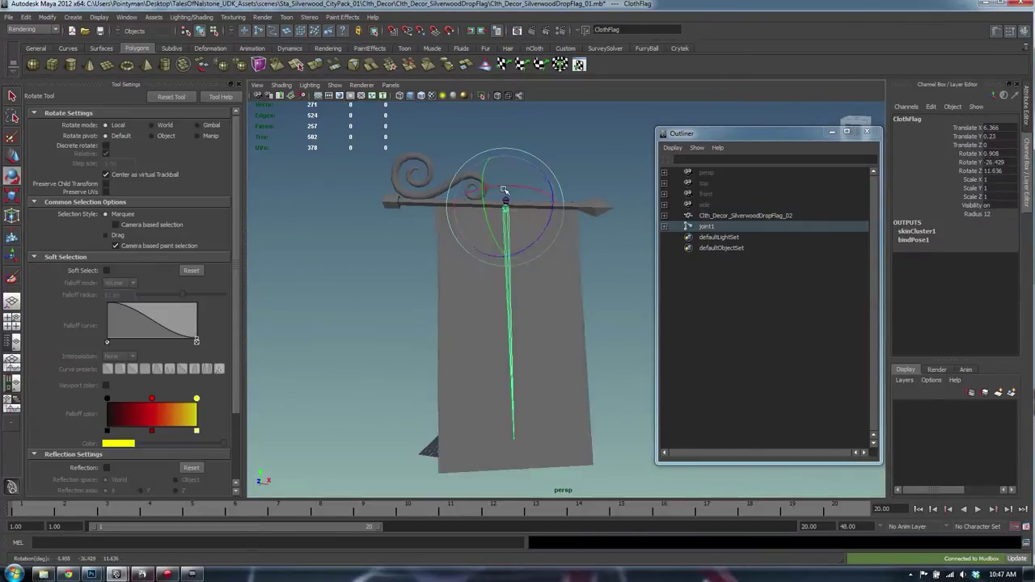
click(530, 165)
Step: Export the whole scene as an FBX named Clth_Decor_SilverwoodDropFlag_01 in the flag's folder and save the scene
right_click(523, 151)
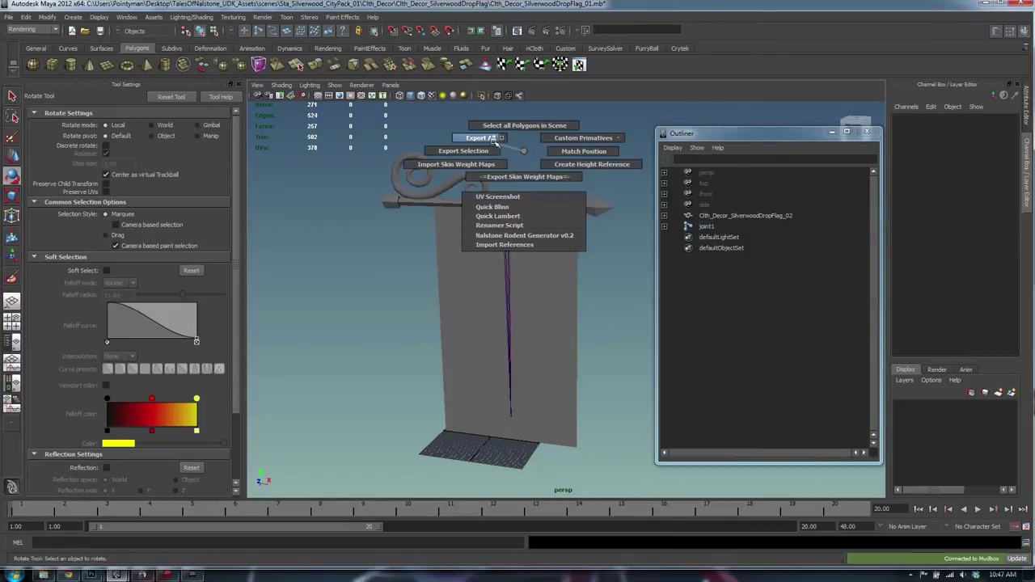
click(493, 138)
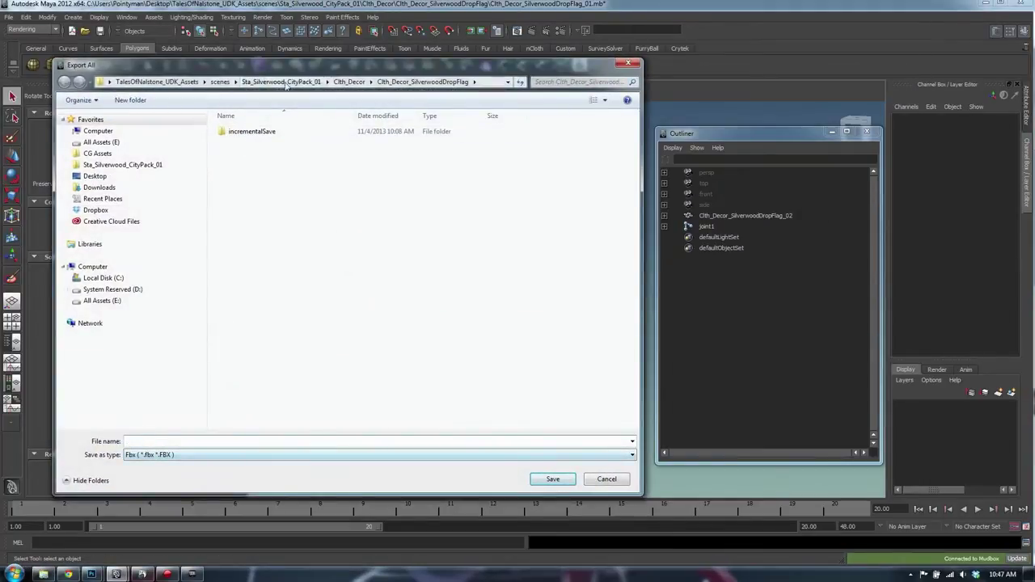
text(Clth_Decor_SilverwoodDropFlag_01)
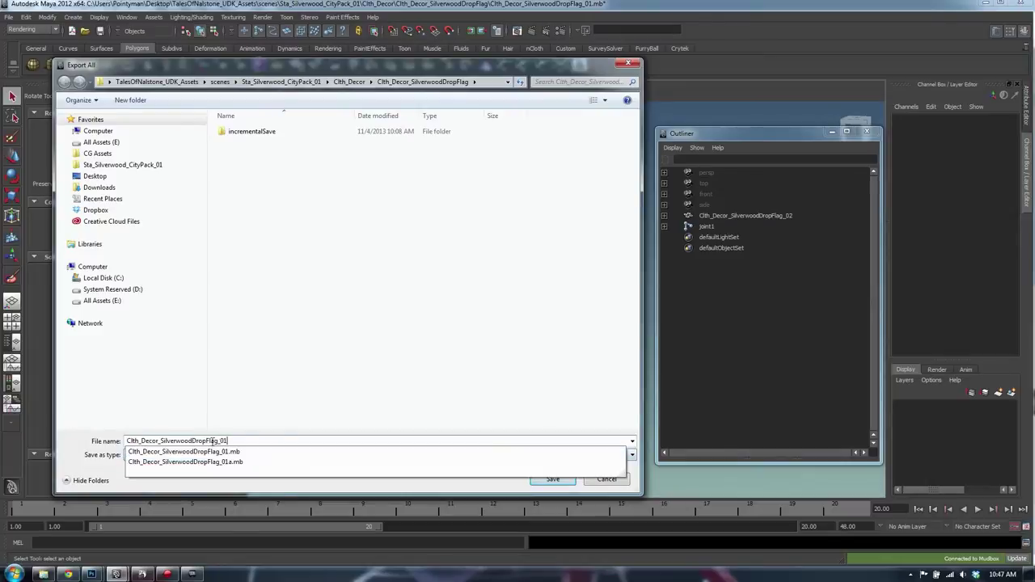
click(375, 368)
click(552, 480)
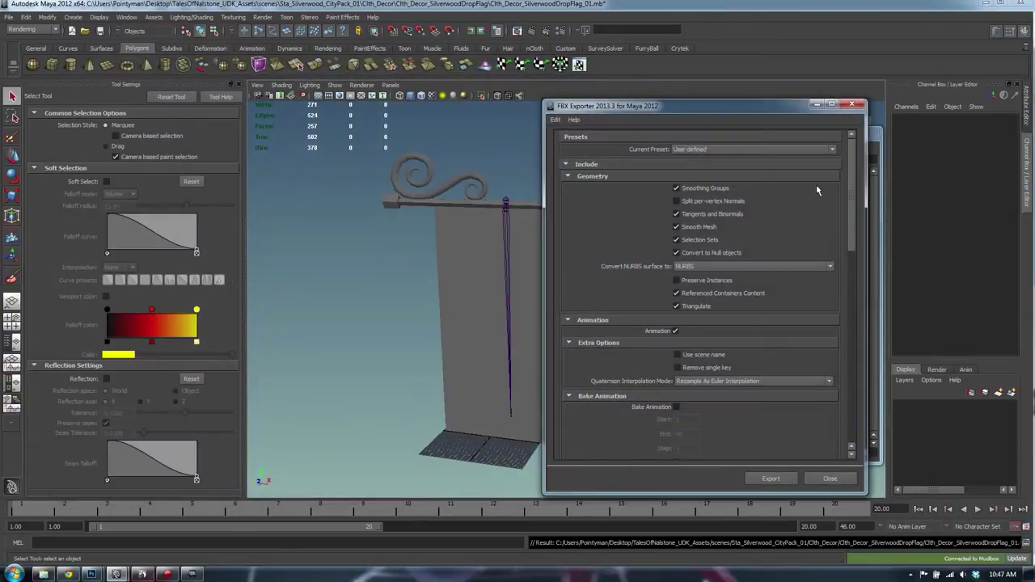
click(769, 479)
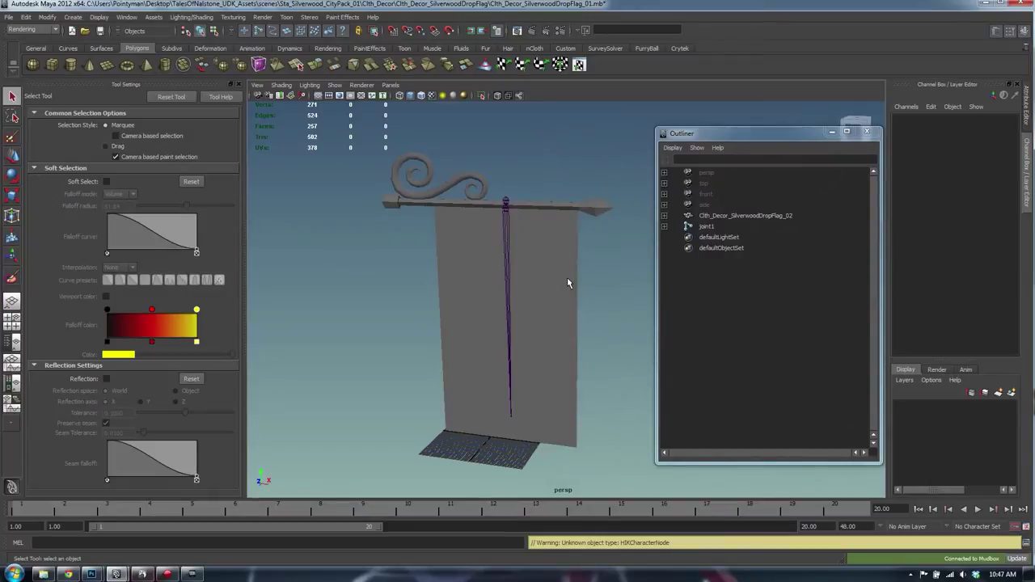
click(502, 318)
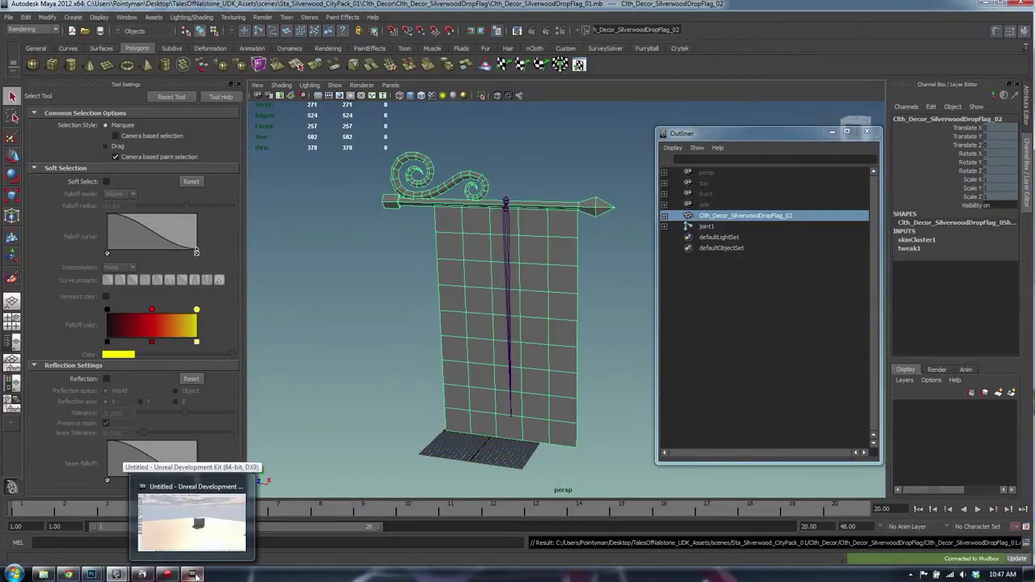
Step: Switch to UDK and try to import Clth_Decor_SilverwoodDropFlag_01.fbx as a Skeletal Mesh into the ToN_Silverwood_CityPack_01 package
click(194, 574)
key(ctrl+shift+f)
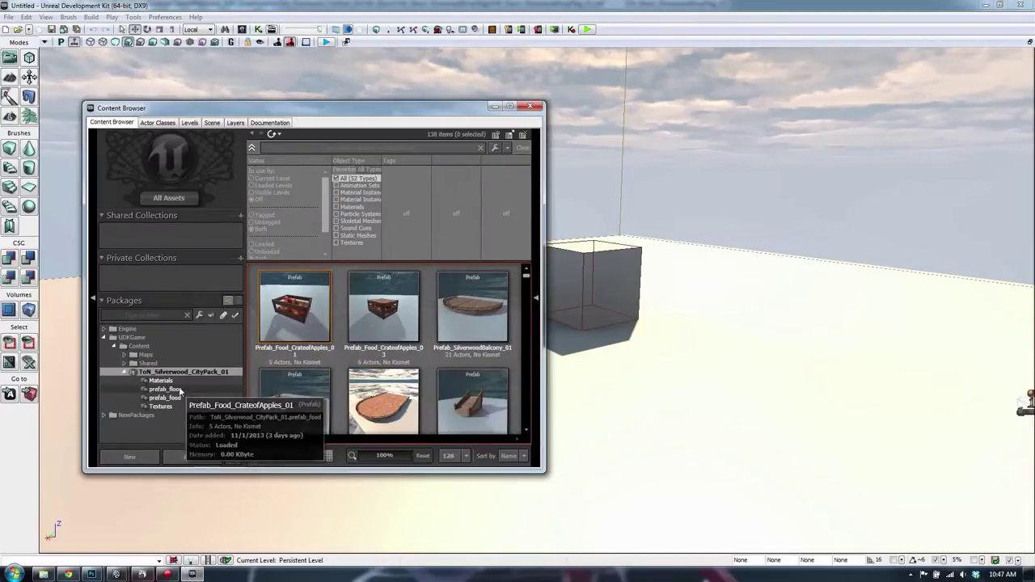
click(192, 455)
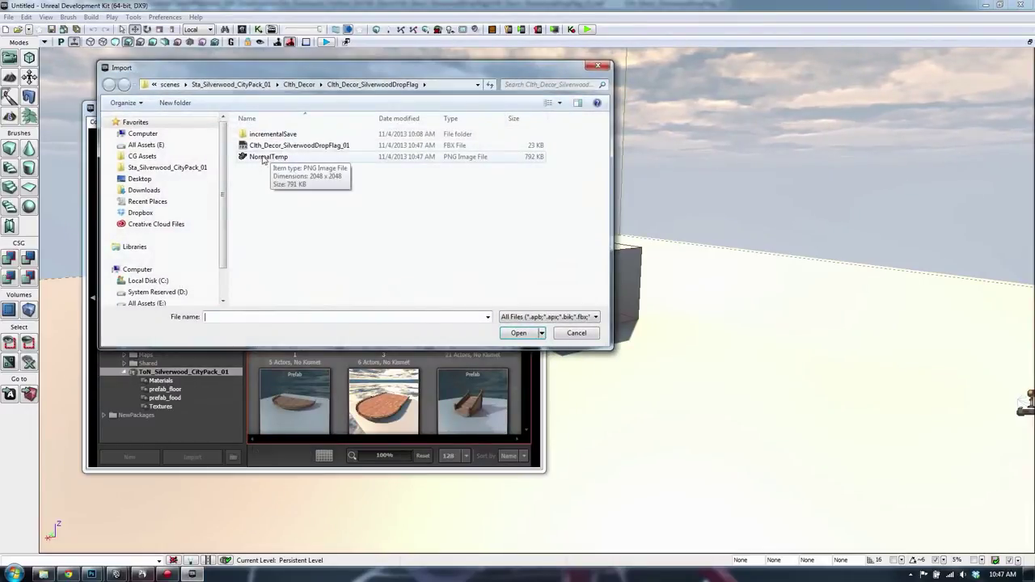
double_click(303, 144)
click(784, 219)
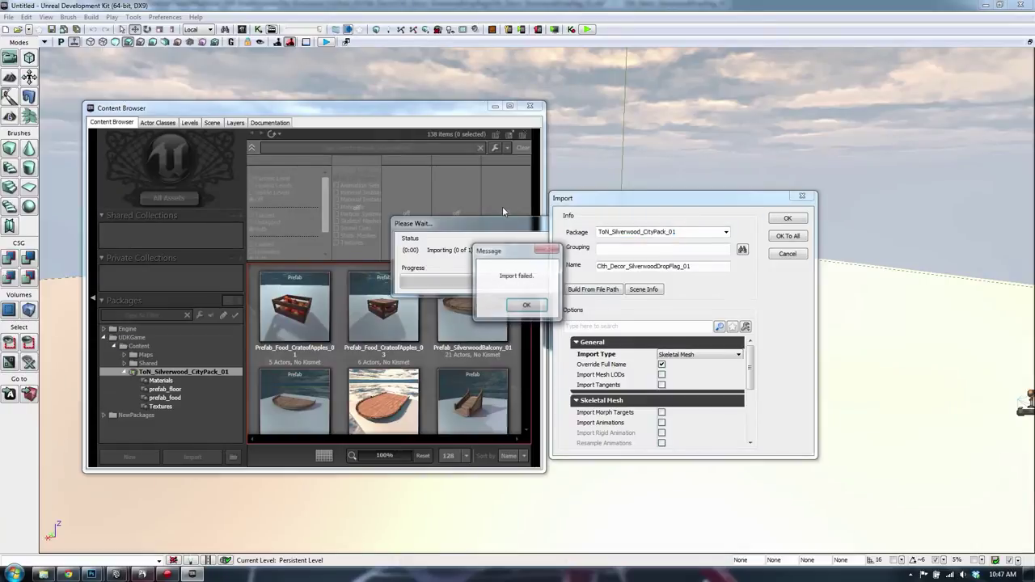
click(526, 307)
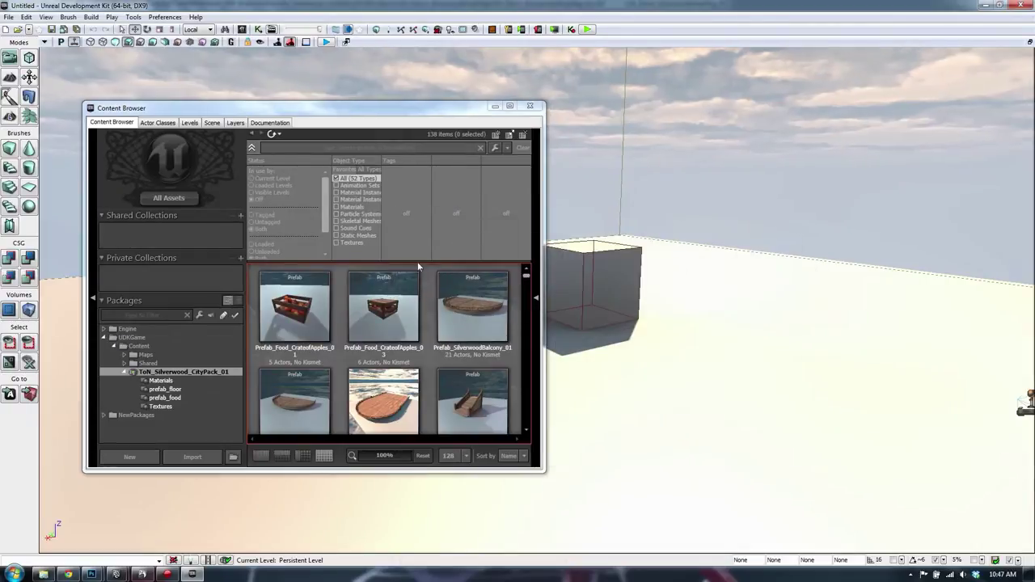
drag(547, 289, 596, 288)
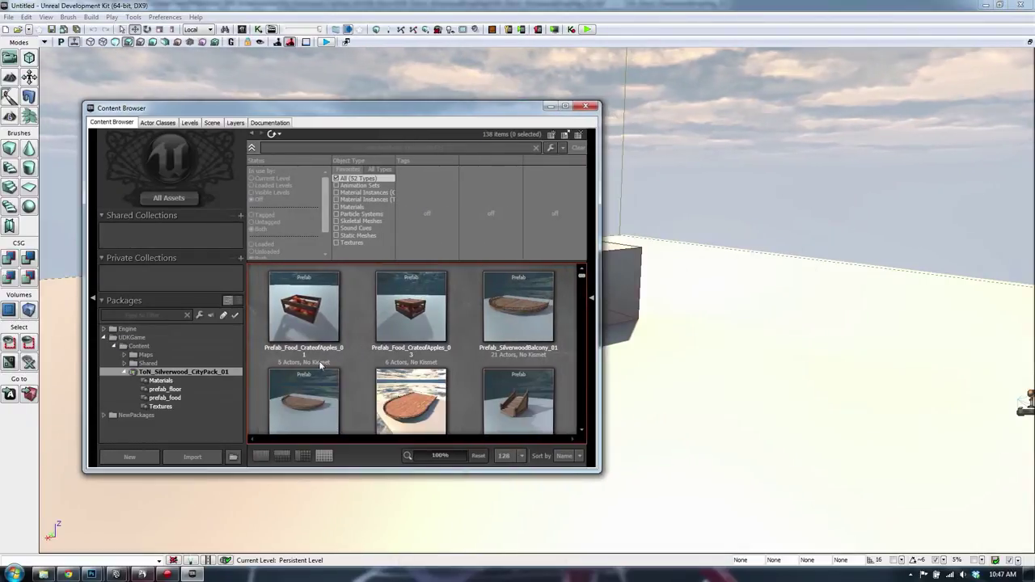
Step: Switch to Maya, rename the flag mesh Clth_Decor_SilverwoodDropFlag_01, and save the scene
key(alt+Tab)
click(584, 151)
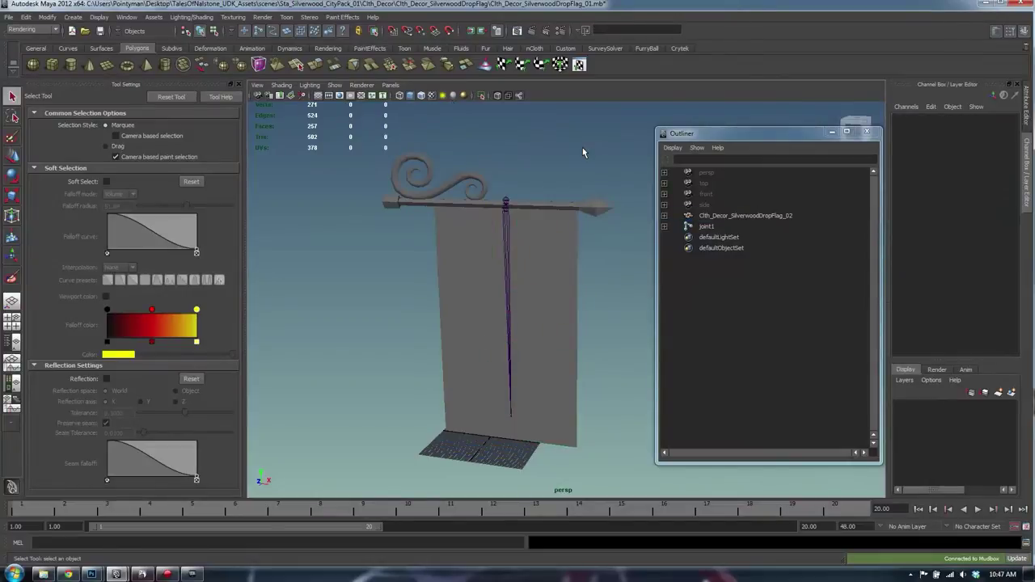
click(565, 145)
double_click(786, 216)
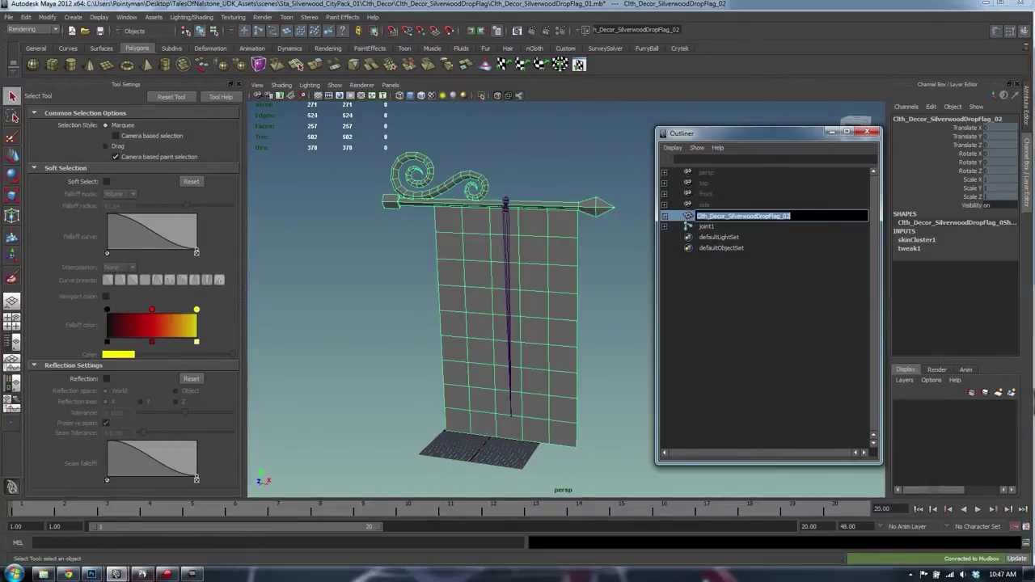
drag(793, 216, 787, 216)
text(1)
click(791, 255)
click(760, 216)
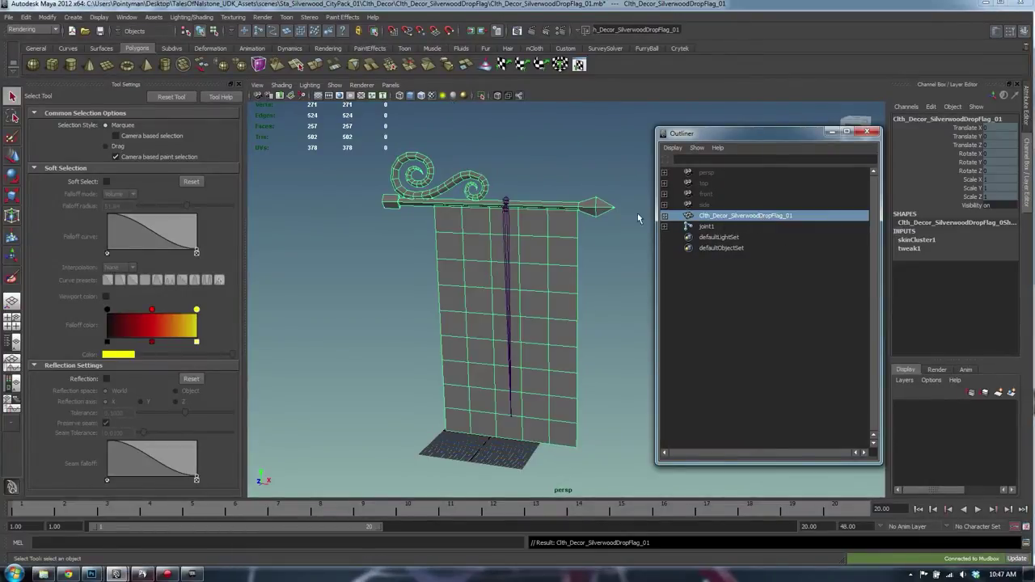
click(498, 143)
key(ctrl+s)
click(480, 228)
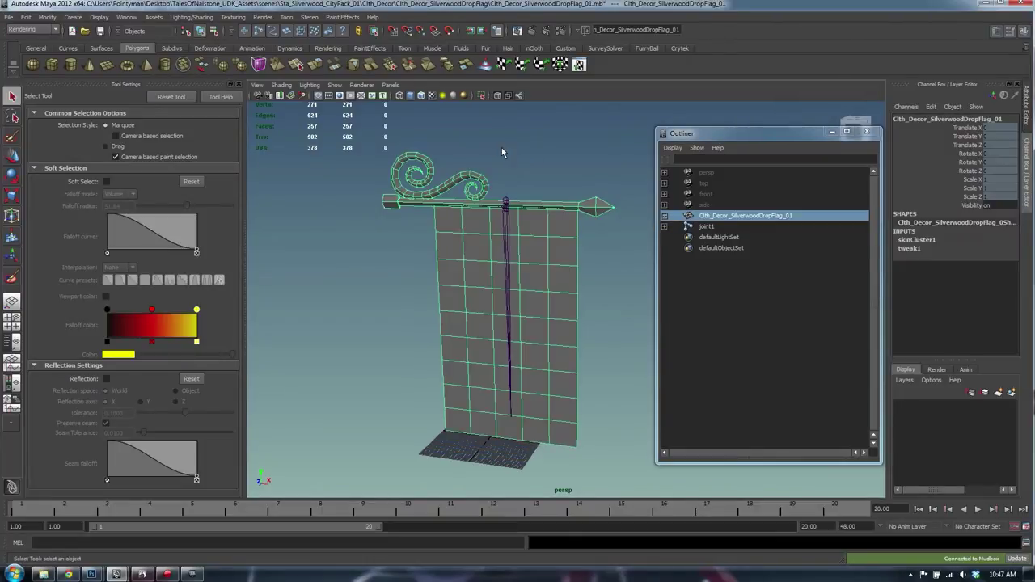
Step: Start an export of the whole scene that overwrites the existing Clth_Decor_SilverwoodDropFlag_01 FBX file
click(503, 148)
drag(514, 137, 480, 144)
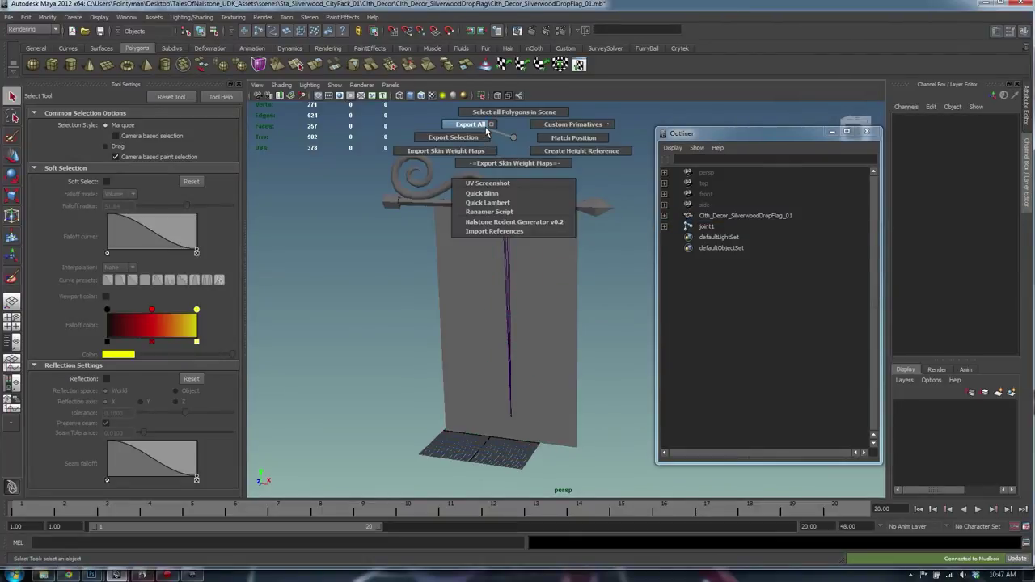
click(470, 125)
double_click(307, 144)
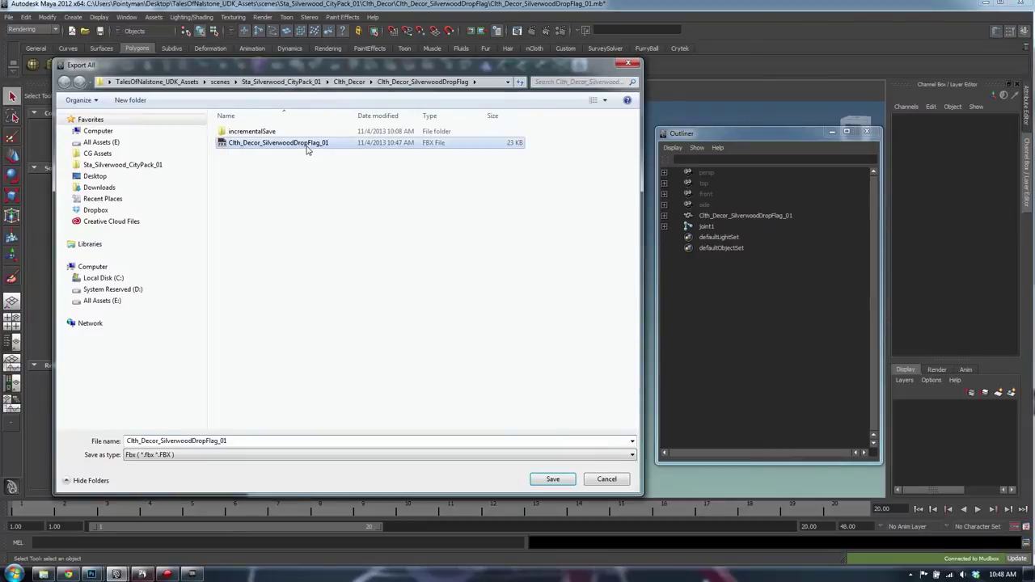
click(548, 292)
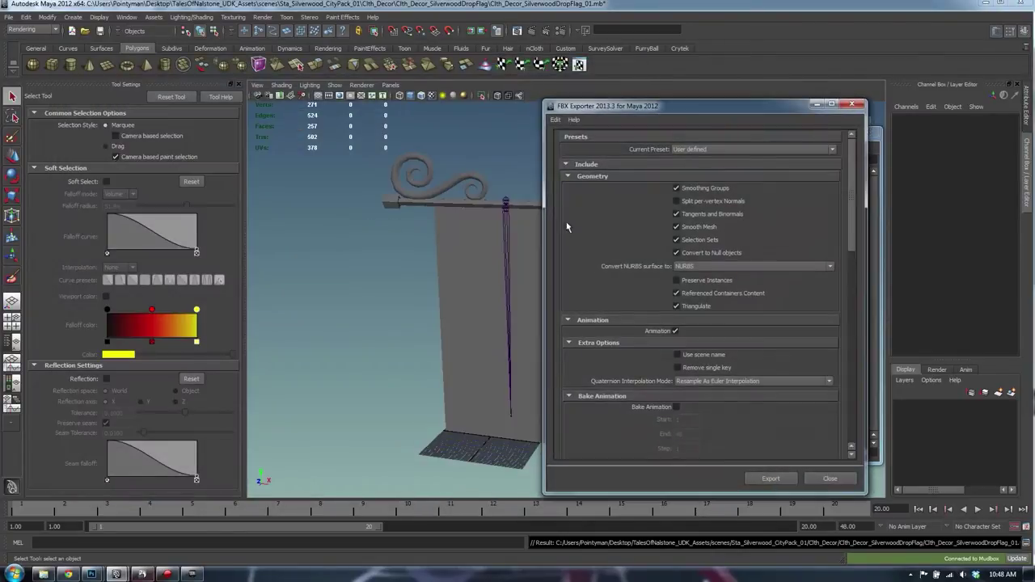
Step: Disable Convert to Null objects and Animation in the FBX export options, and run the export
drag(850, 220, 848, 230)
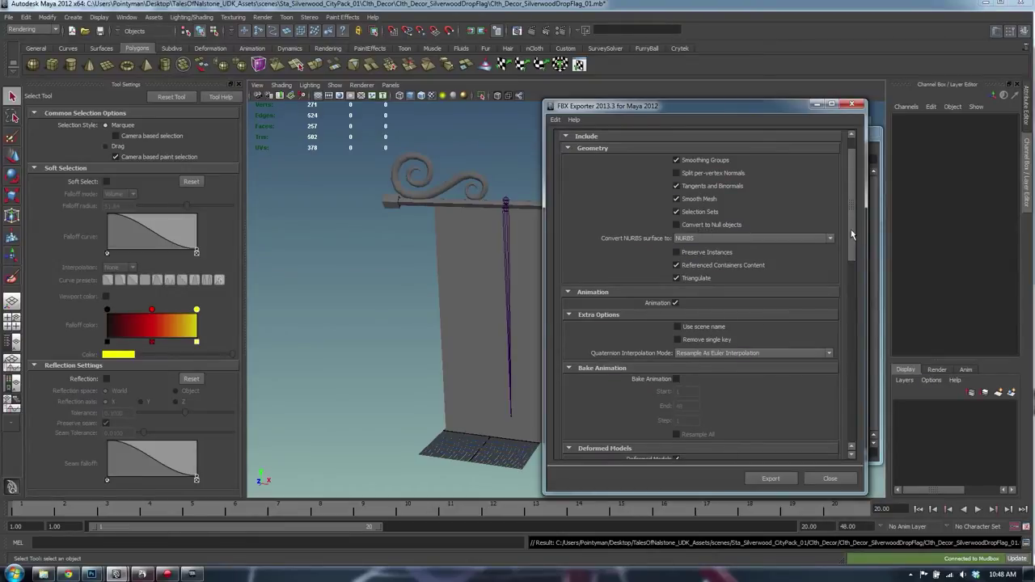
drag(852, 235, 849, 240)
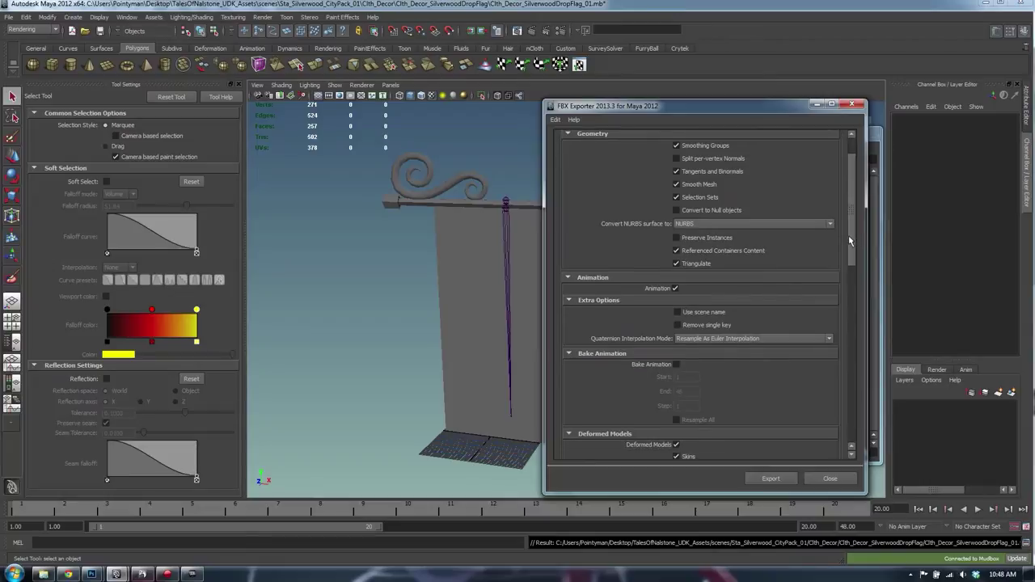
click(675, 289)
drag(848, 239, 841, 412)
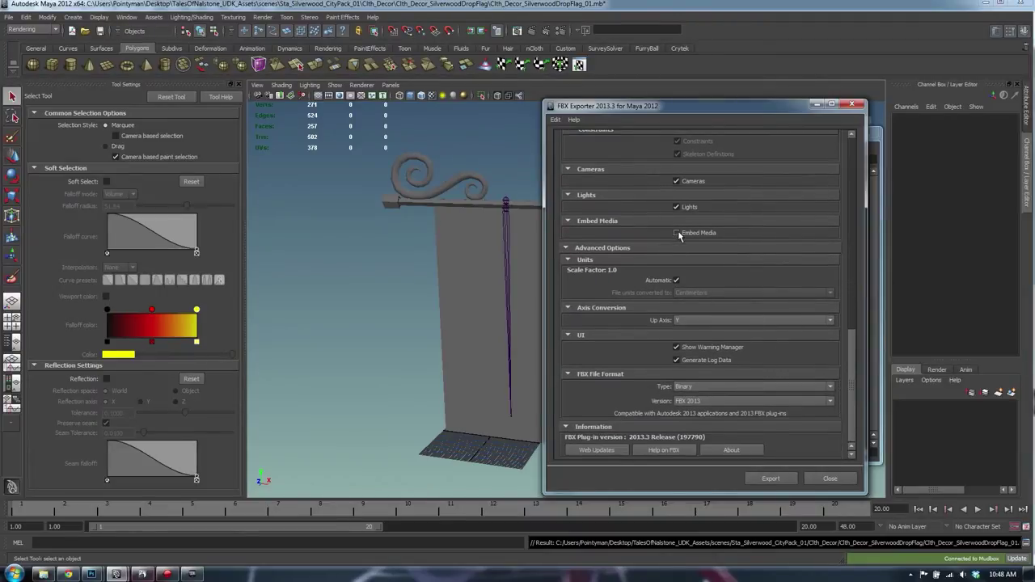
click(771, 479)
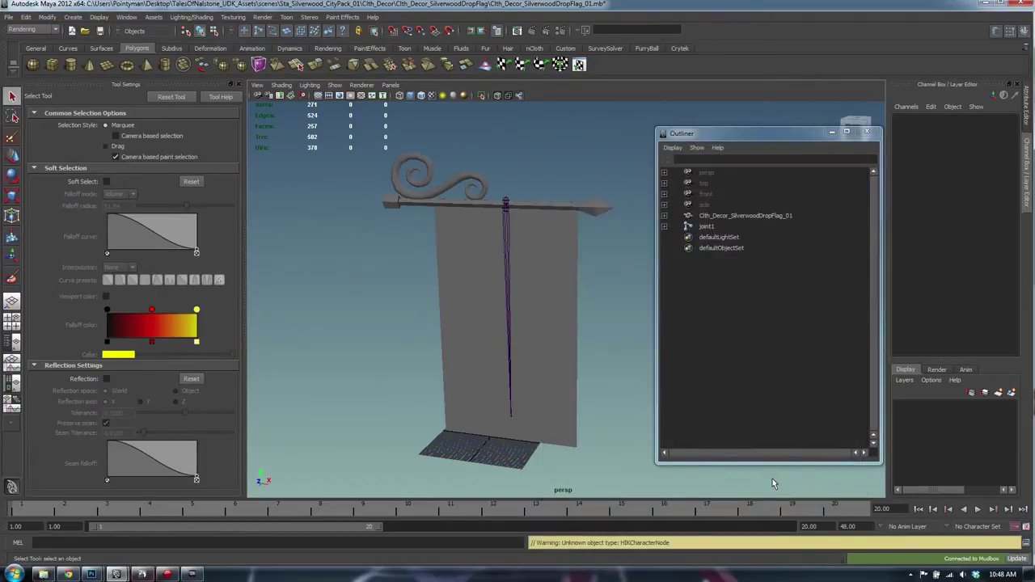
Step: Switch to UDK and import the re-exported Clth_Decor_SilverwoodDropFlag_01 FBX as a Skeletal Mesh into the ToN_Silverwood_CityPack_01 package
click(192, 575)
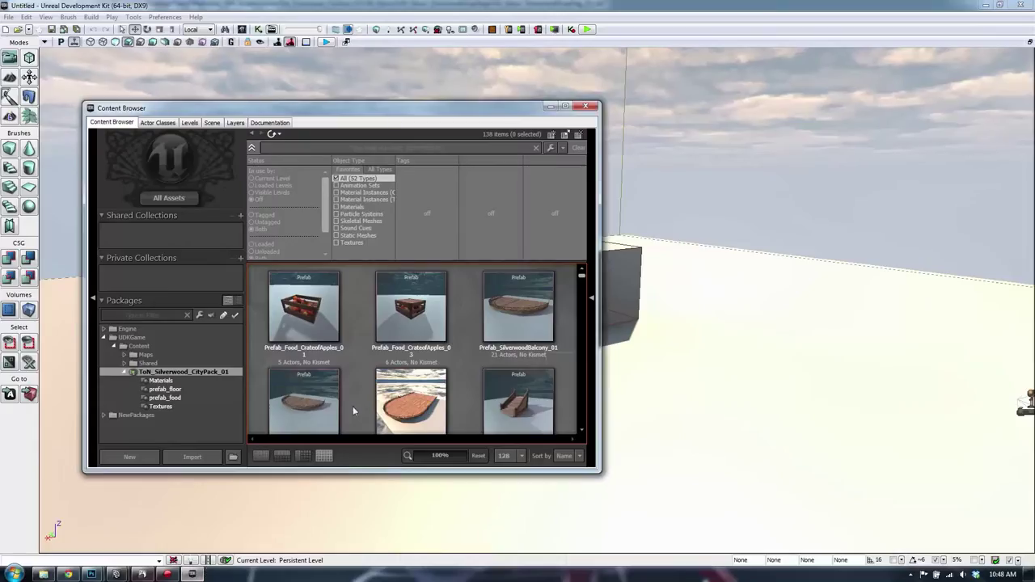
click(193, 457)
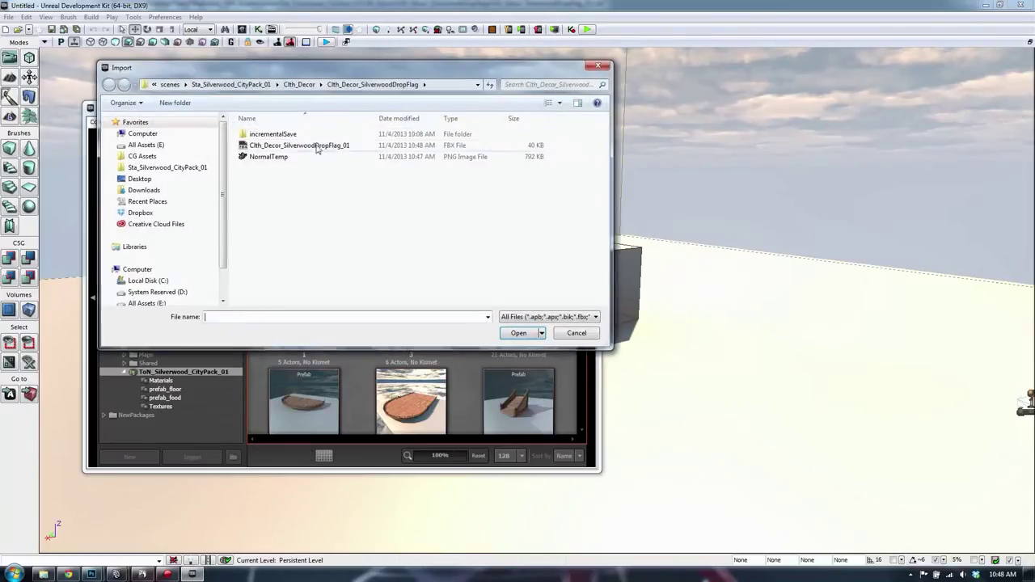
click(270, 146)
double_click(270, 149)
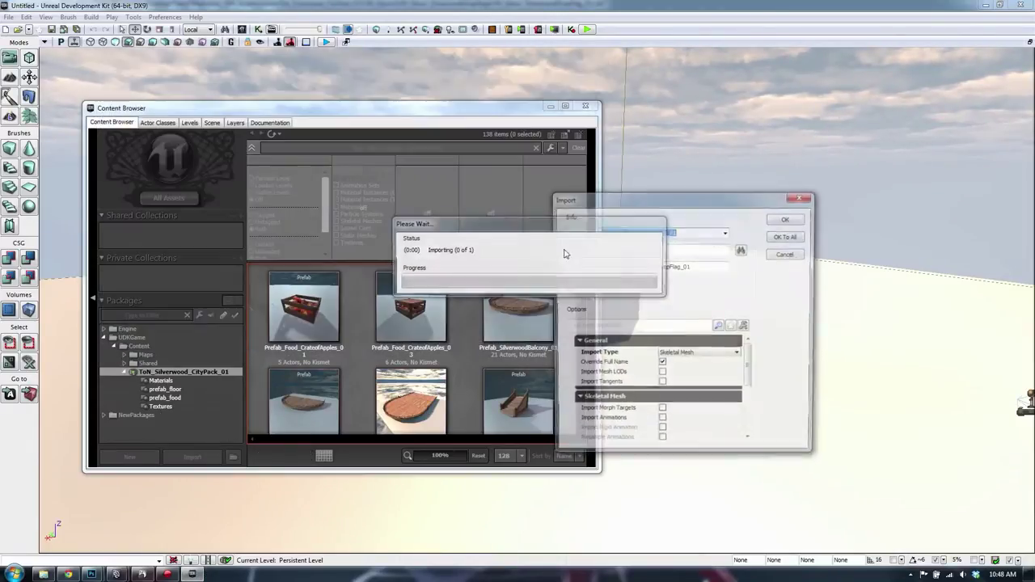
click(789, 218)
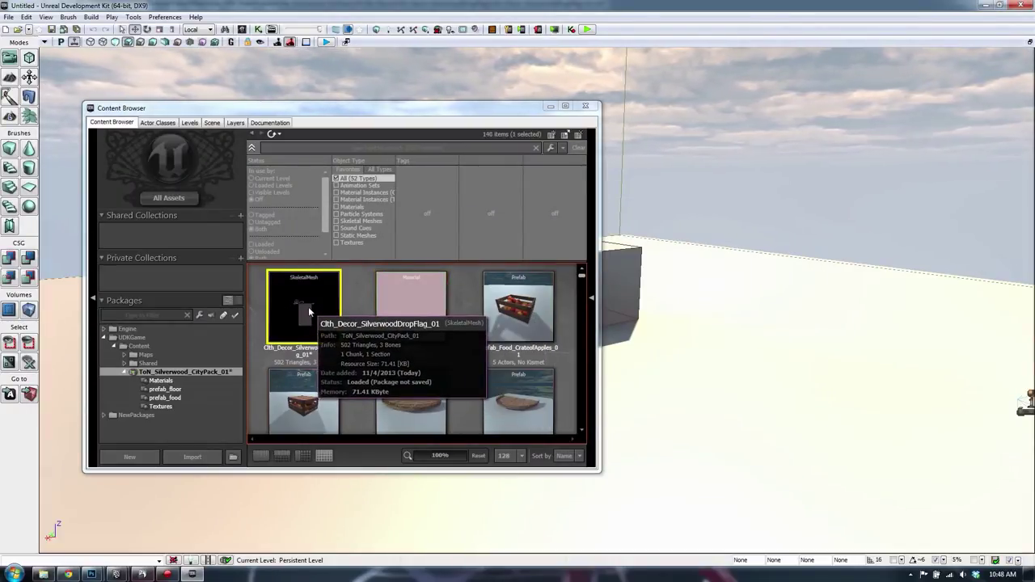
key(alt+Tab)
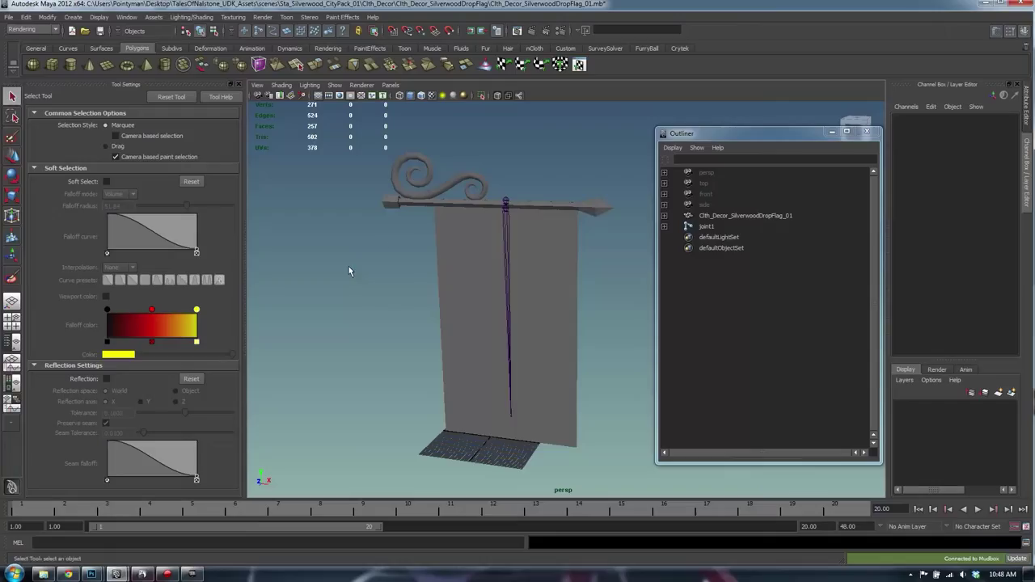
click(416, 211)
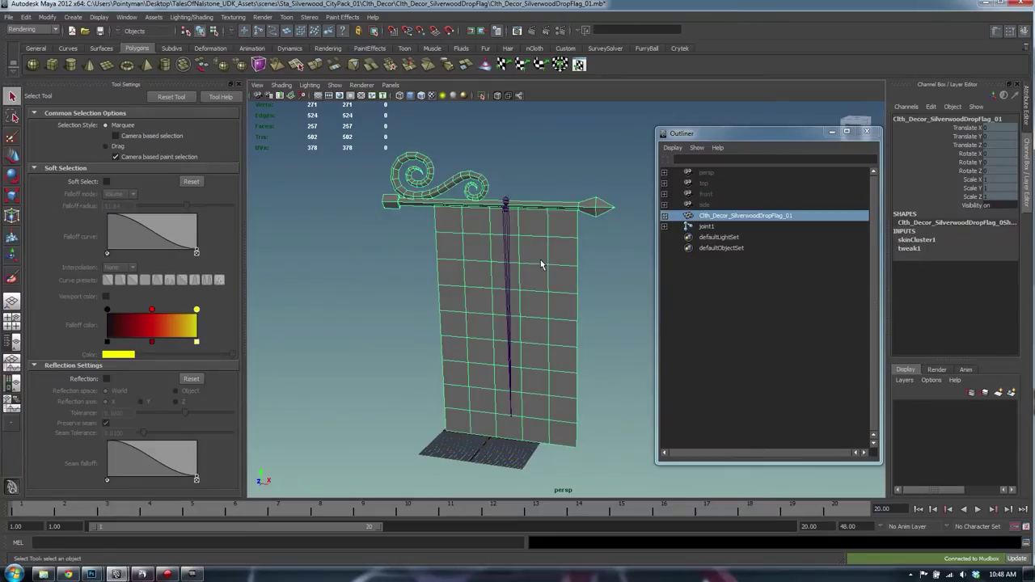
mouse_move(542, 258)
right_down()
mouse_move(553, 260)
mouse_move(542, 245)
right_up()
Step: Switch to Mudbox and dismiss the completed map extraction message and its results window
key(alt+Tab)
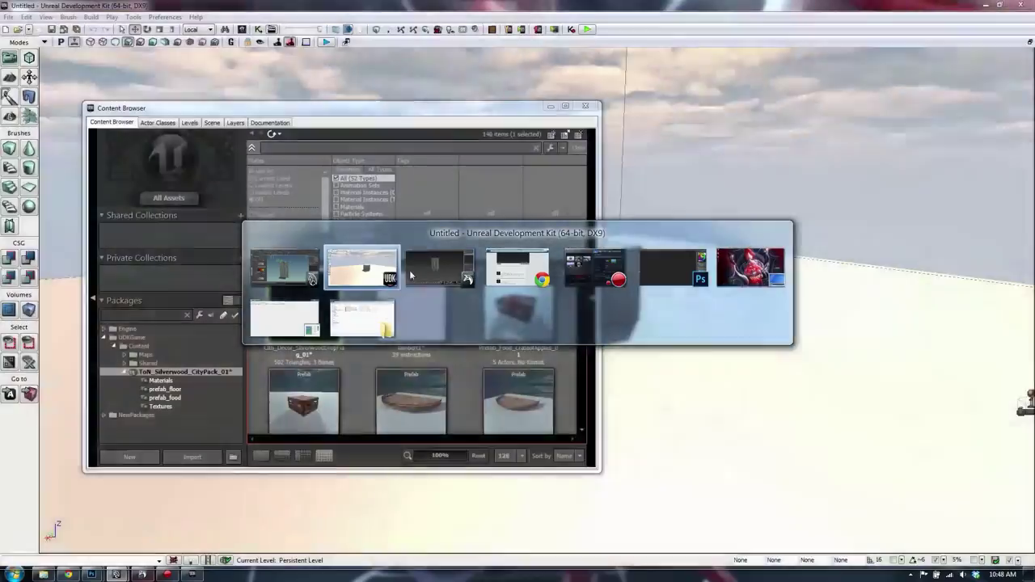
click(410, 276)
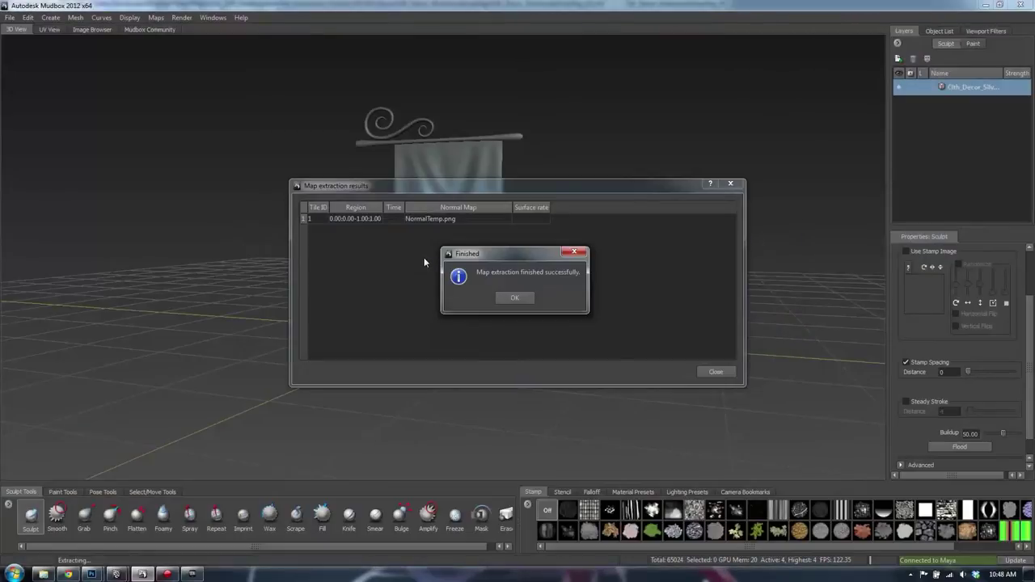
click(513, 299)
click(715, 372)
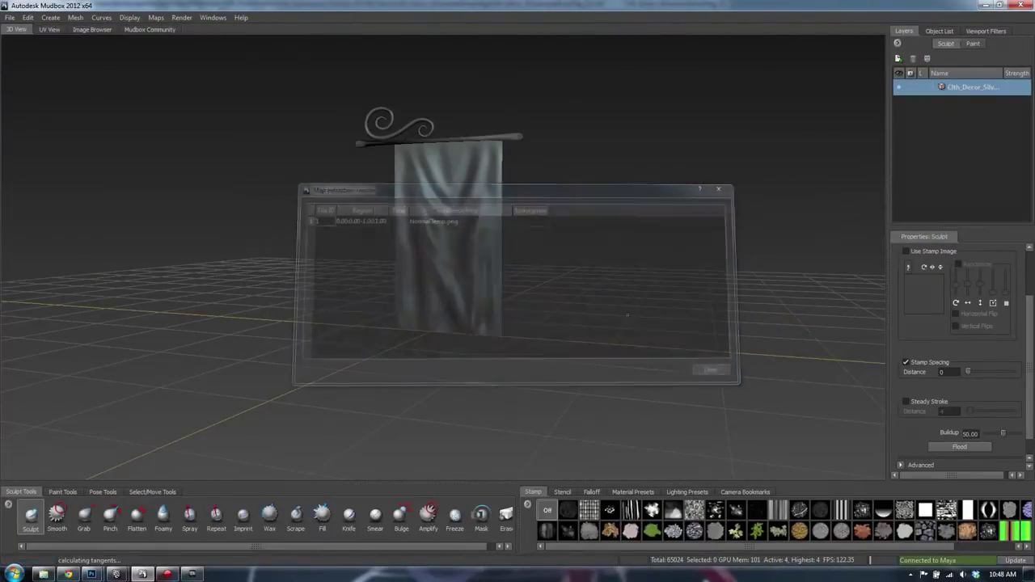
click(70, 574)
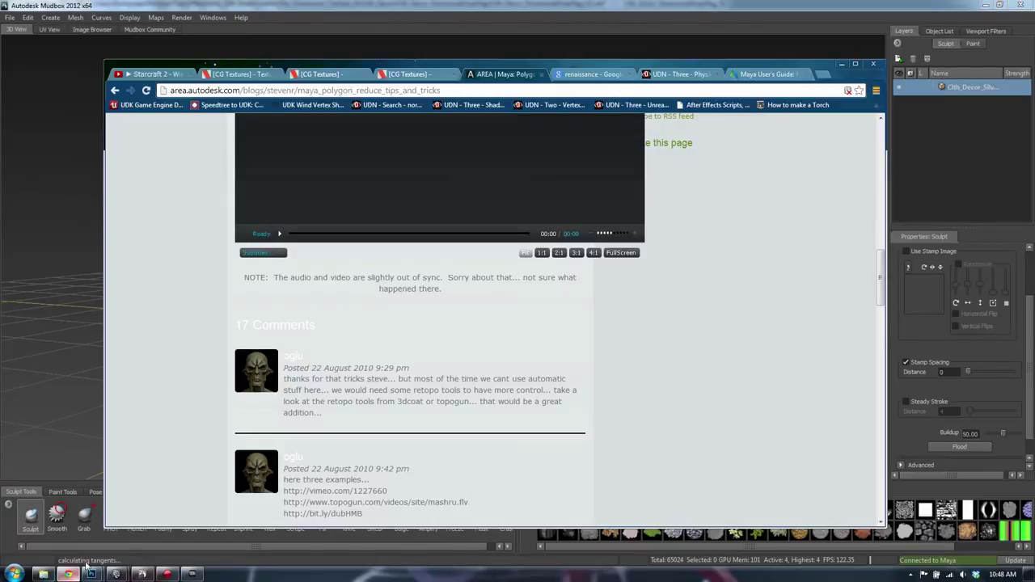
click(154, 74)
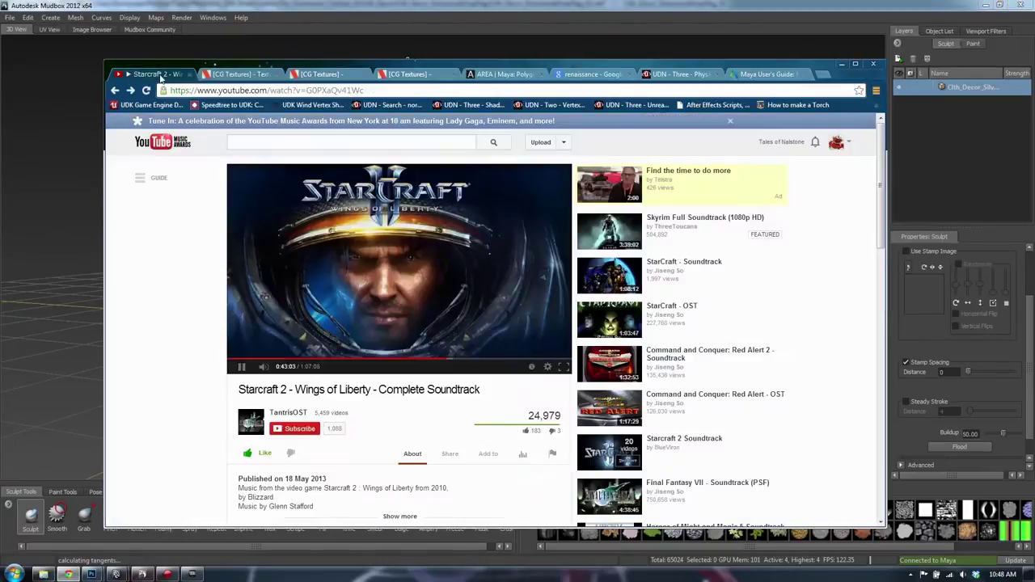
click(441, 6)
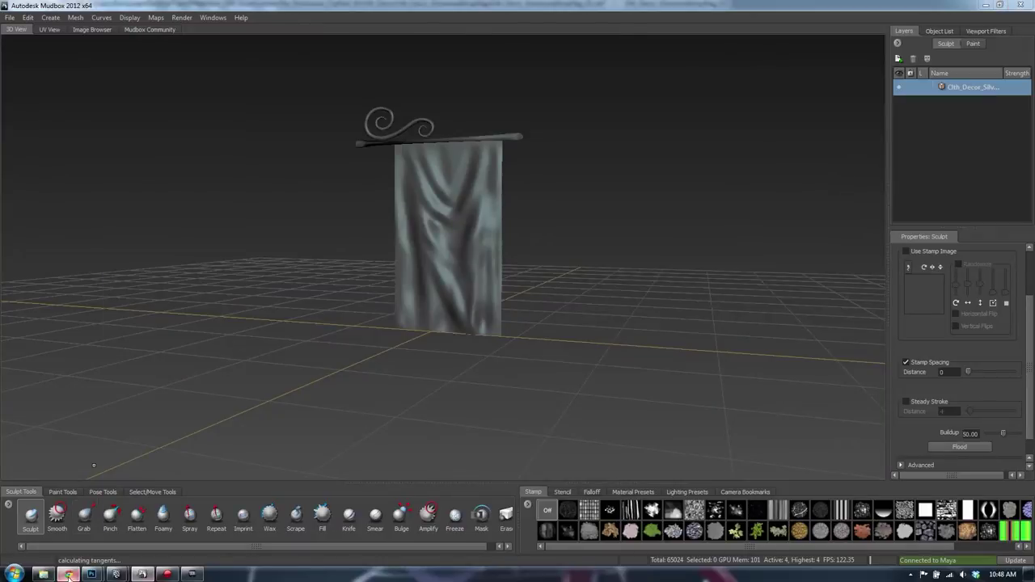
click(68, 574)
Step: Switch to Maya, create a Blinn material in Hypershade, and name it Clth_Decor_SilverwoodDropFlag_Texture_01
click(116, 574)
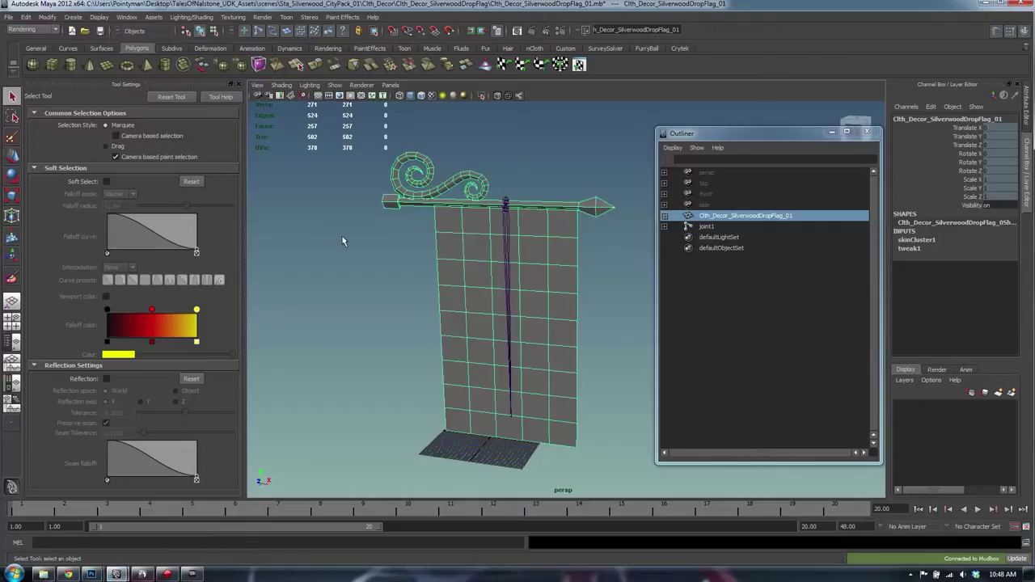
click(365, 304)
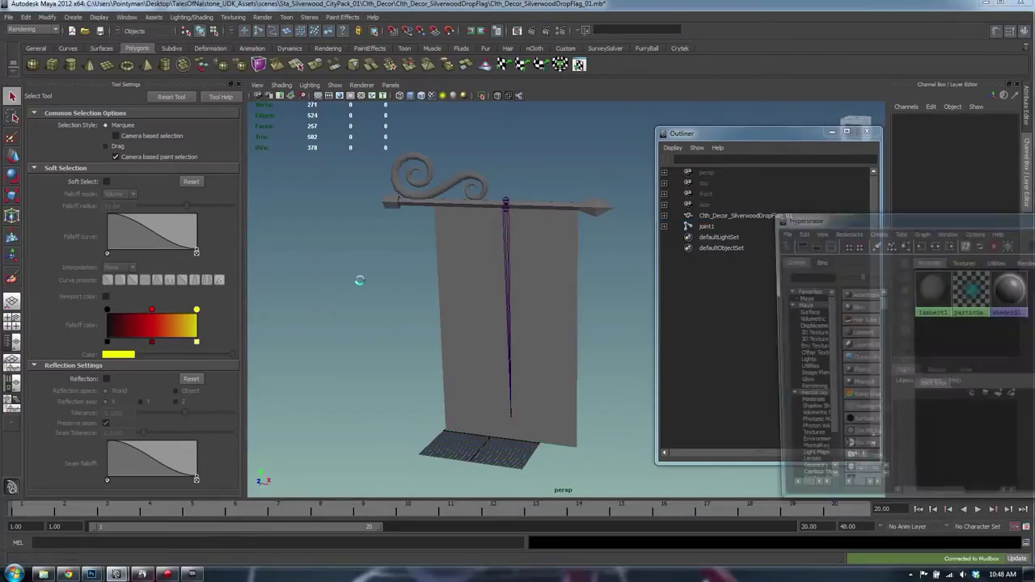
drag(933, 219, 576, 234)
click(738, 297)
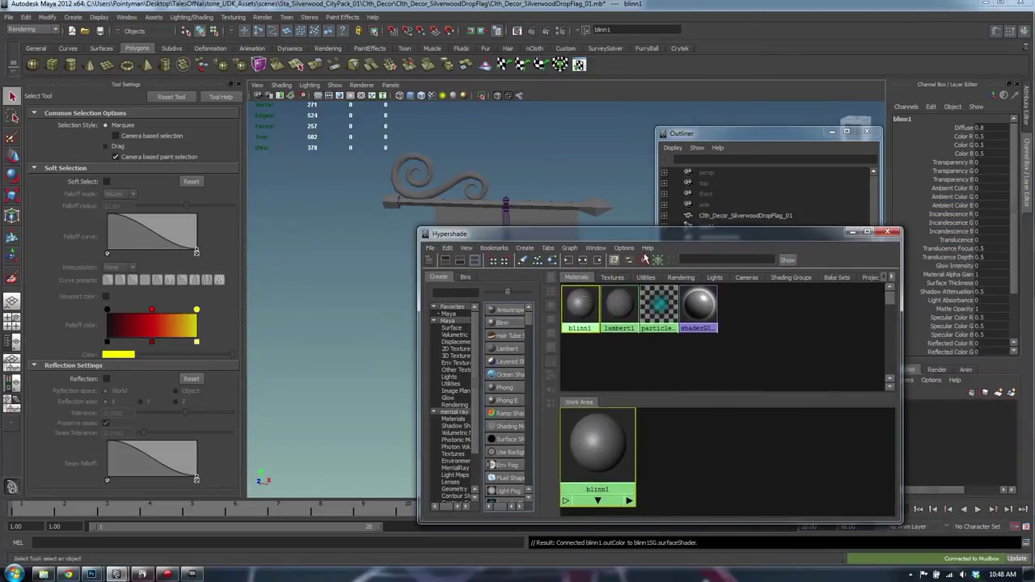
double_click(917, 121)
text(Clth_Decor_SilverwoodDropFlag_01)
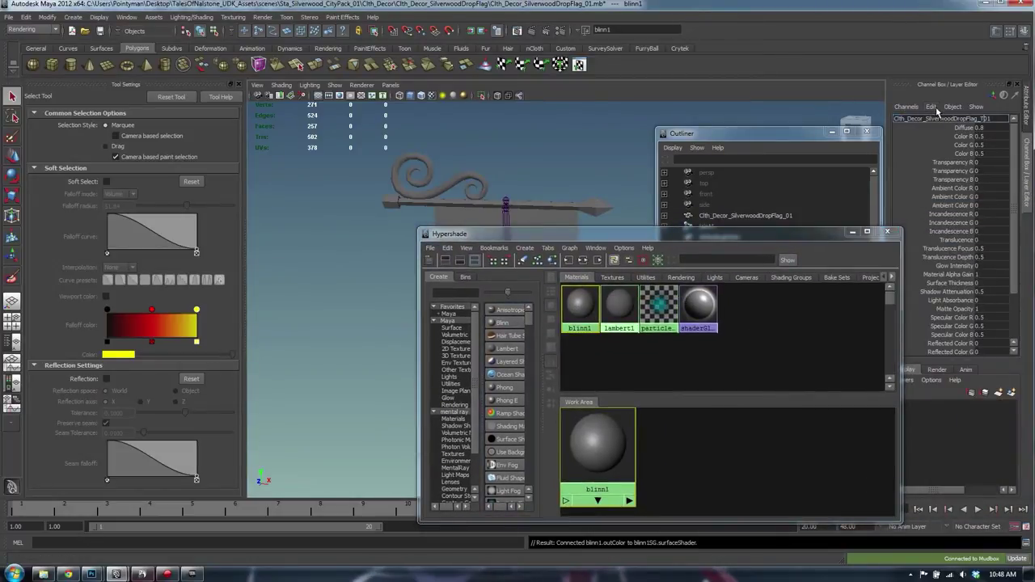
text(Texture_)
key(Return)
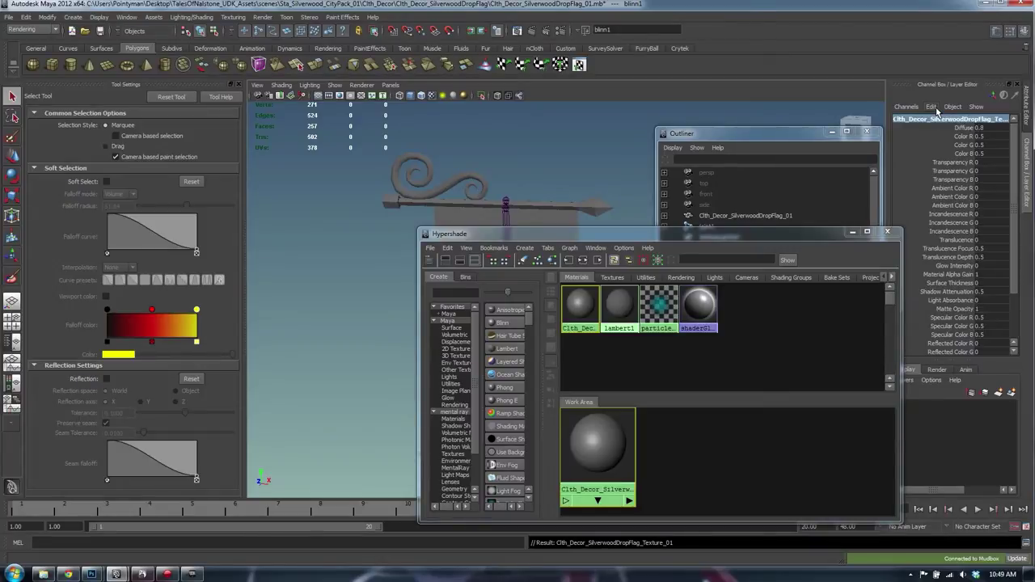
Step: Graph the new material's connections, show its attributes, and connect a File texture to its Color
click(583, 260)
drag(600, 235, 618, 207)
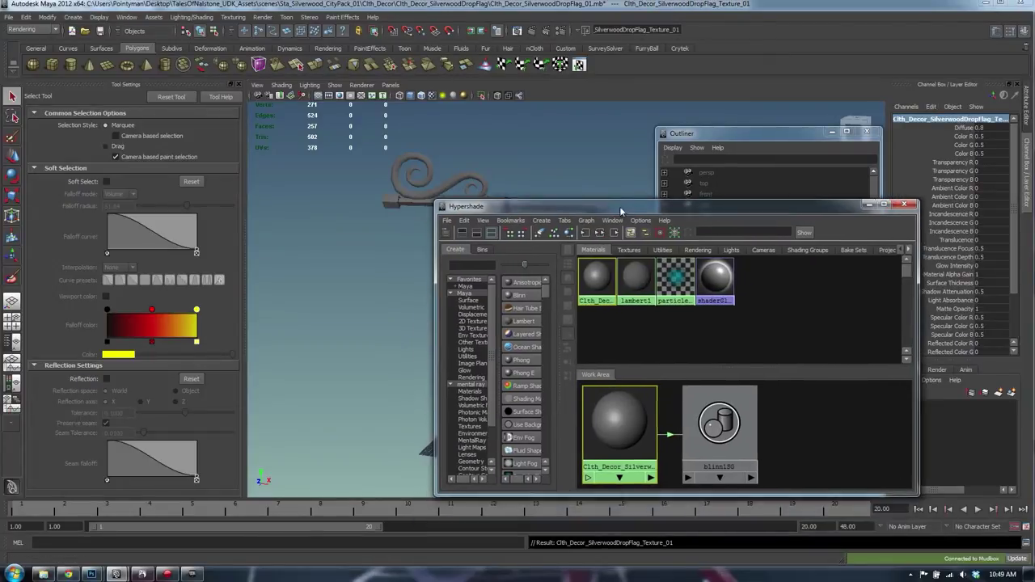
key(ctrl+a)
click(996, 237)
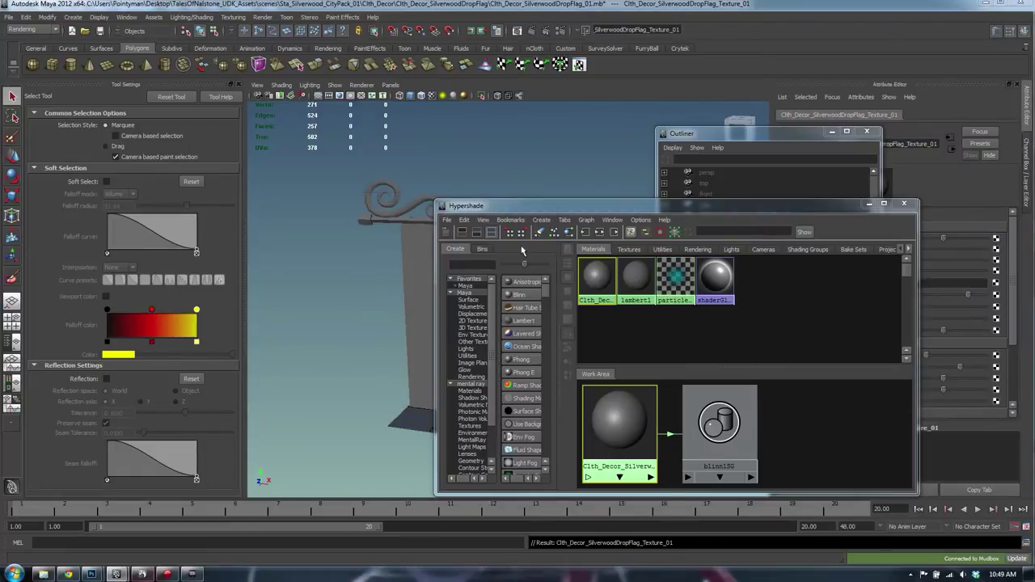
click(455, 283)
click(651, 449)
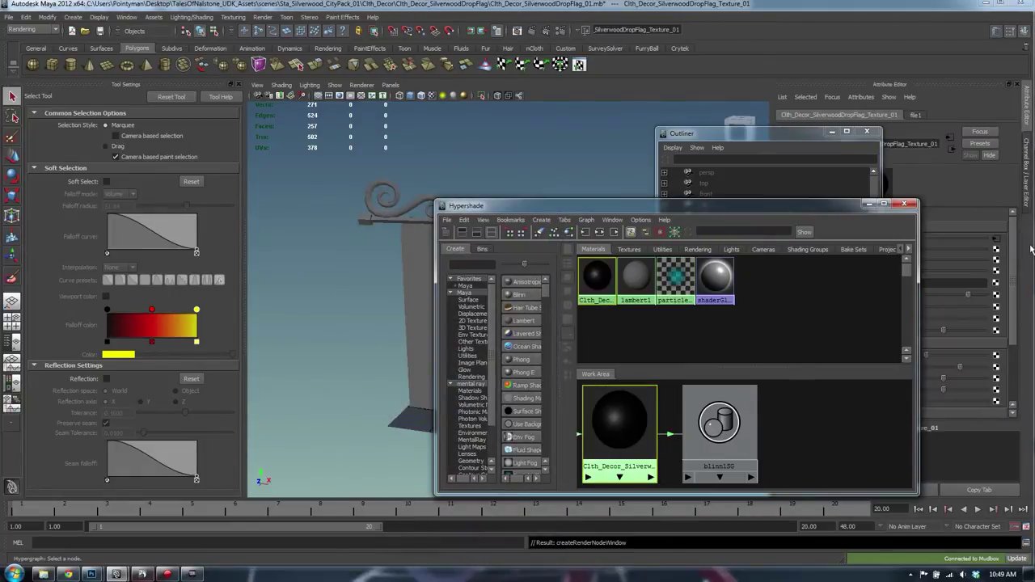
Step: Close the Outliner and connect a File texture to the material's Bump Mapping
drag(785, 208, 717, 173)
click(869, 132)
click(996, 283)
click(475, 281)
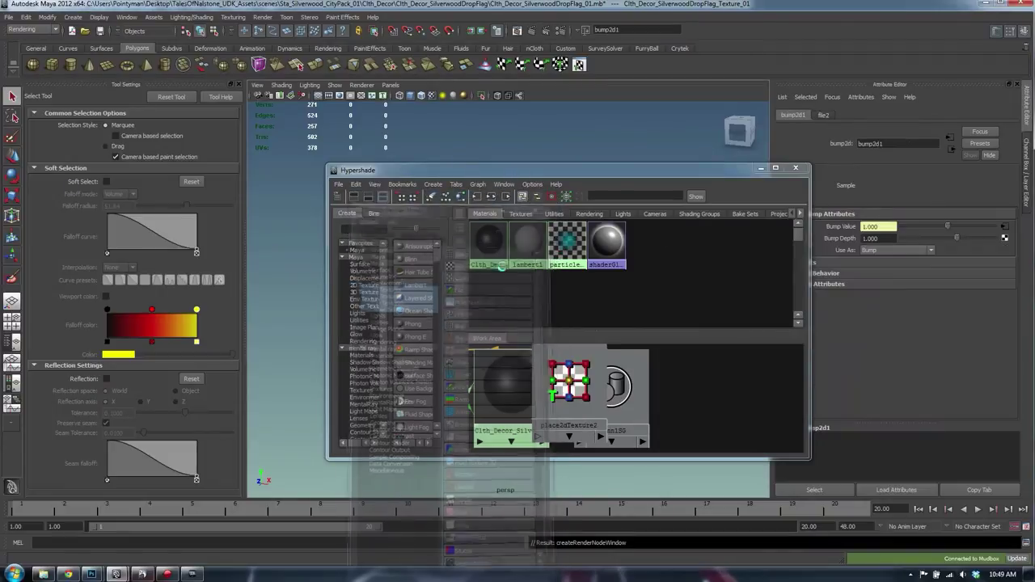
Step: Connect a File texture to the material's Specular Color and close Hypershade
click(485, 251)
click(995, 378)
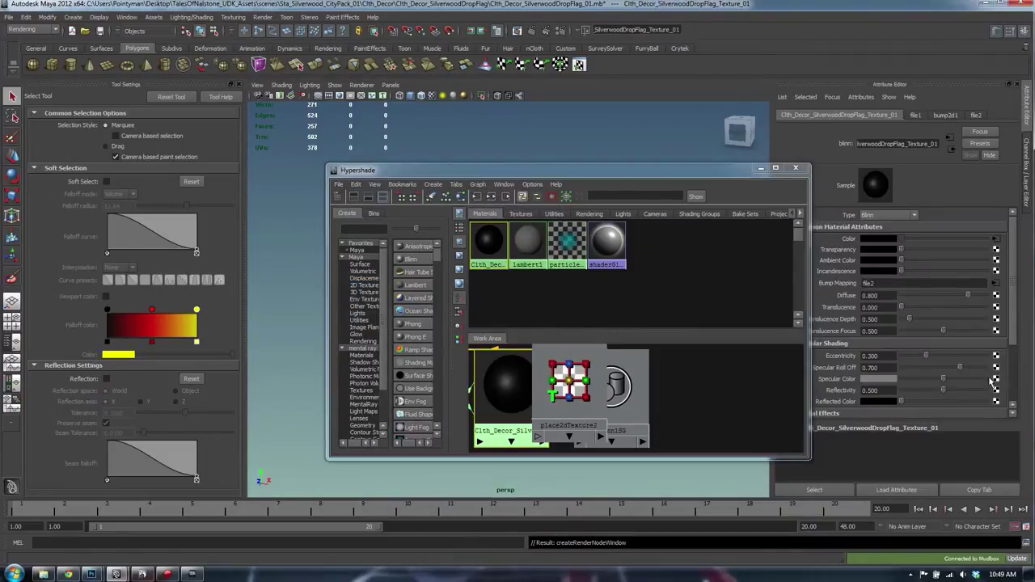
click(485, 296)
drag(651, 175, 851, 174)
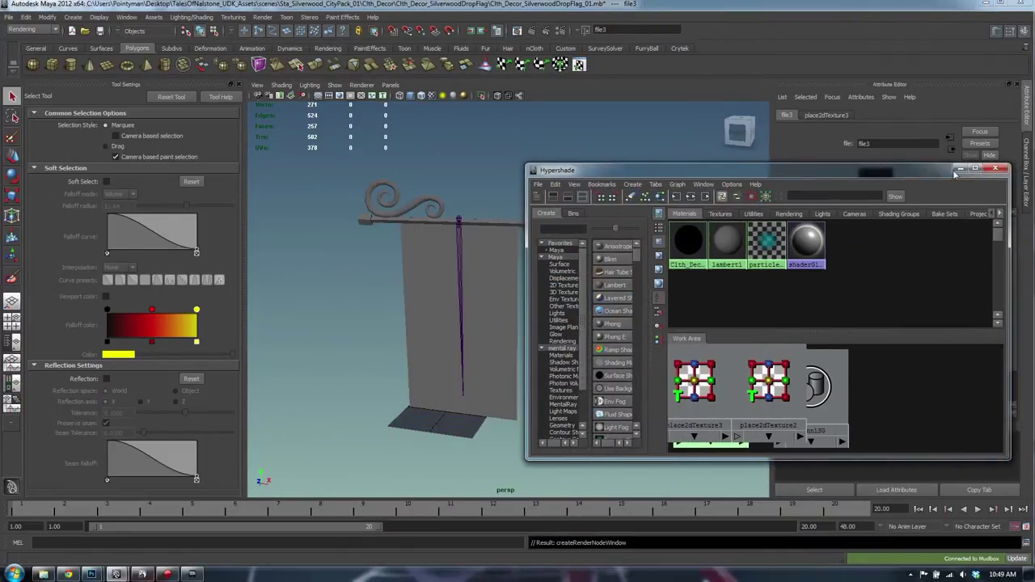
click(996, 169)
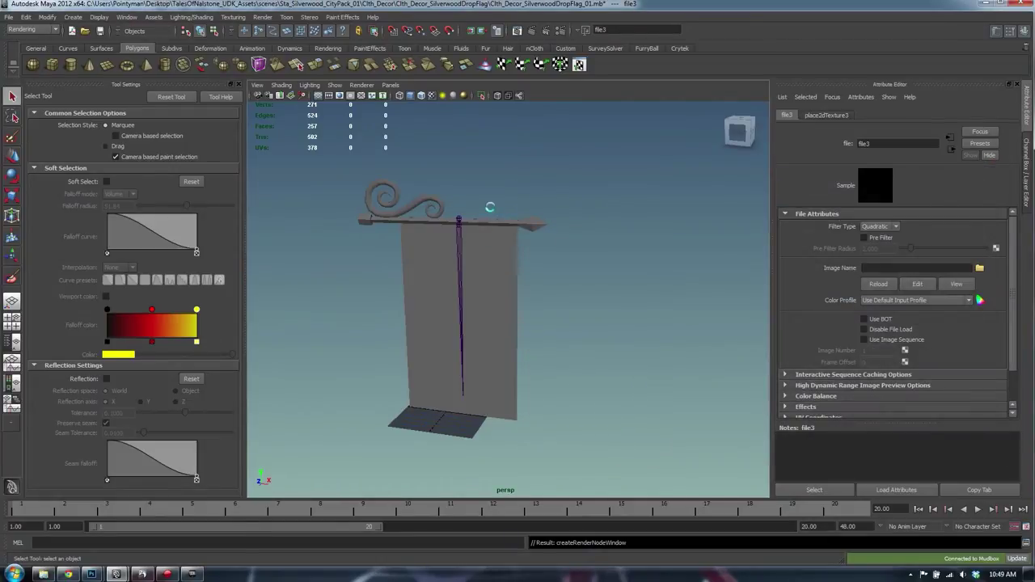
Step: Assign the Clth_Decor_SilverwoodDropFlag_Texture_01 material to the flag mesh and close Hypershade again
click(486, 232)
right_drag(691, 230, 691, 200)
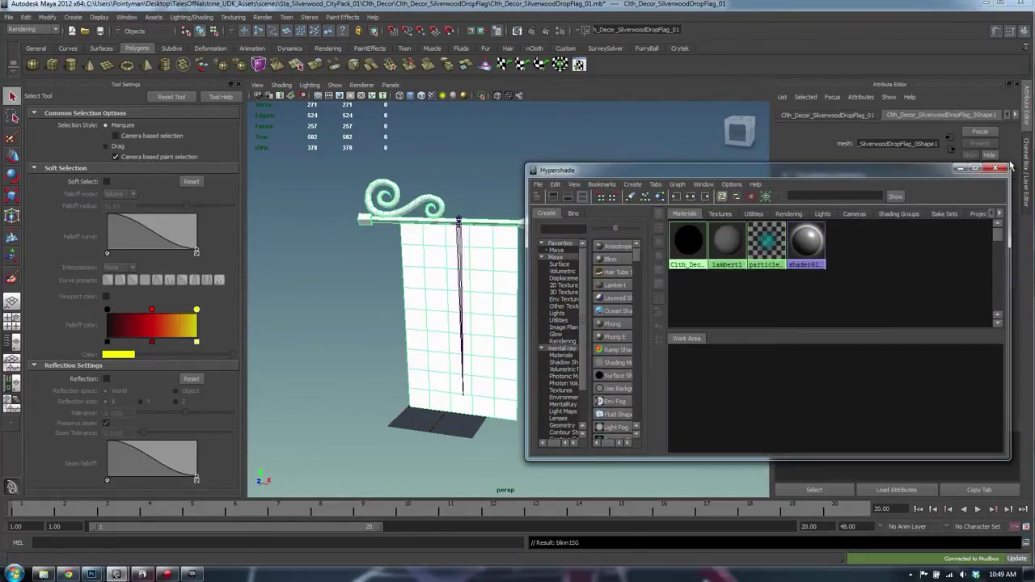
click(994, 171)
click(482, 156)
alt+drag(462, 184, 477, 188)
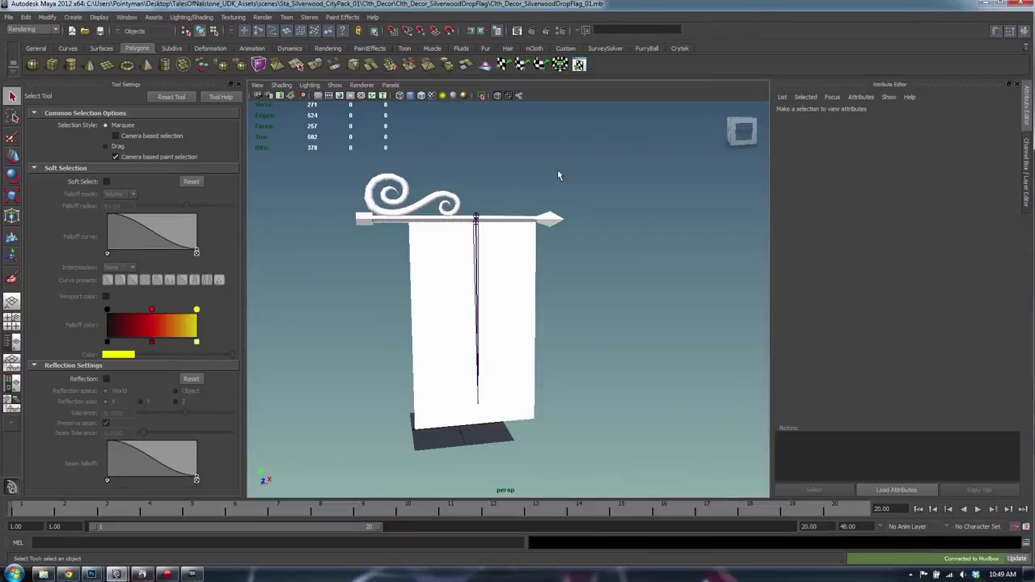
Step: Select all of the flag mesh's UVs and start a UV snapshot from the UV Texture Editor
click(508, 233)
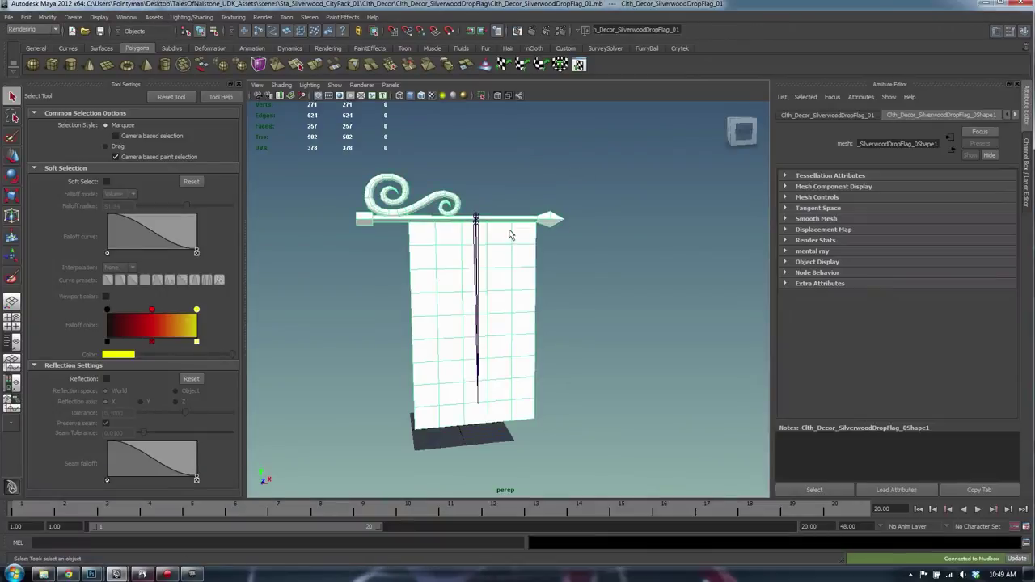
right_drag(507, 237, 455, 228)
right_drag(733, 233, 768, 234)
click(596, 124)
click(624, 361)
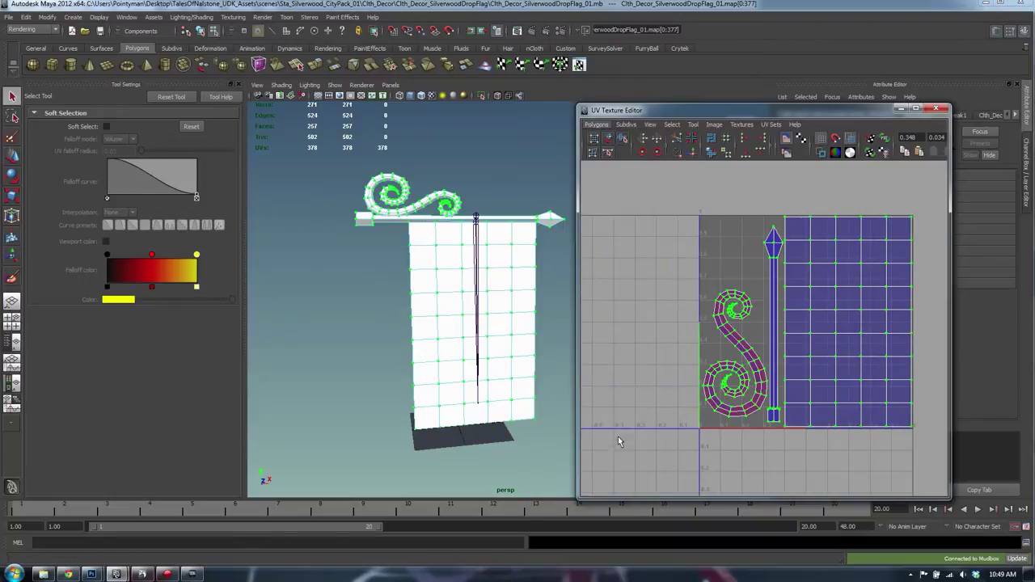
Step: Save the UV snapshot as Clth_Decor_SilverwoodDropFlag_01 in the Clth_Decor_SilverwoodDropFlag folder and close the UV Texture Editor
click(898, 230)
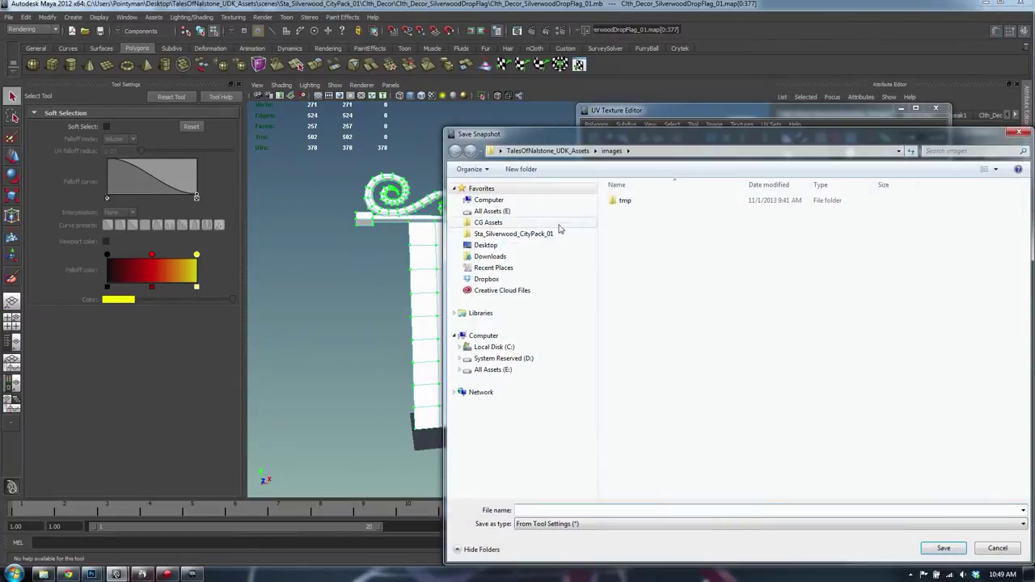
click(514, 234)
double_click(635, 200)
double_click(639, 200)
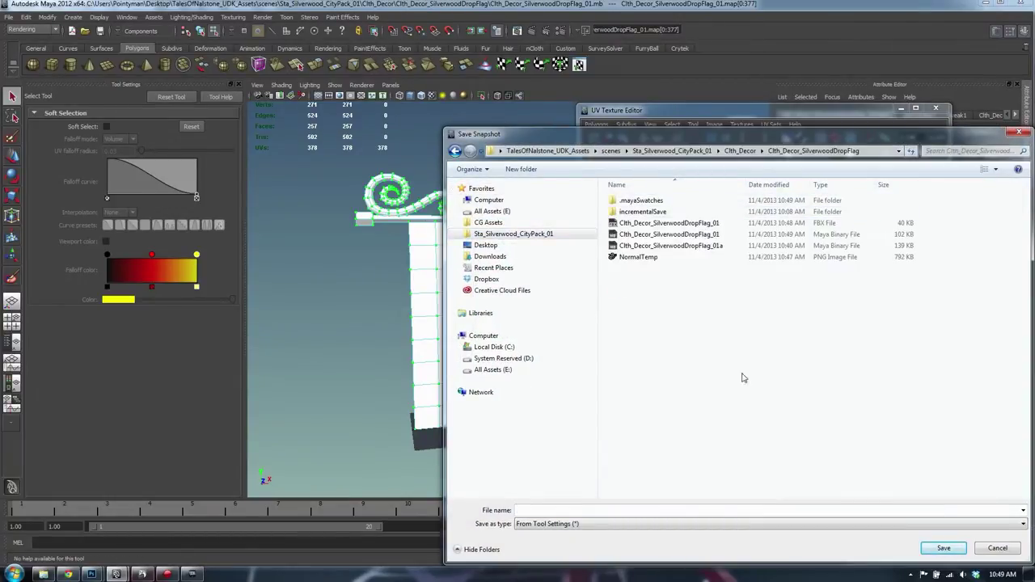
click(596, 511)
text(Clth_Decor_SilverwoodDropFlag_01)
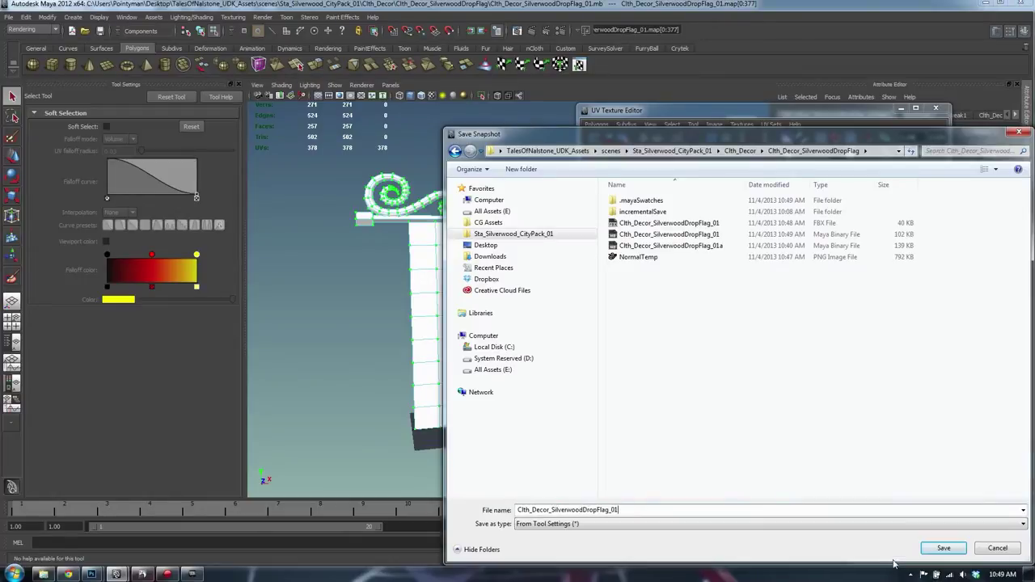
click(940, 549)
click(716, 356)
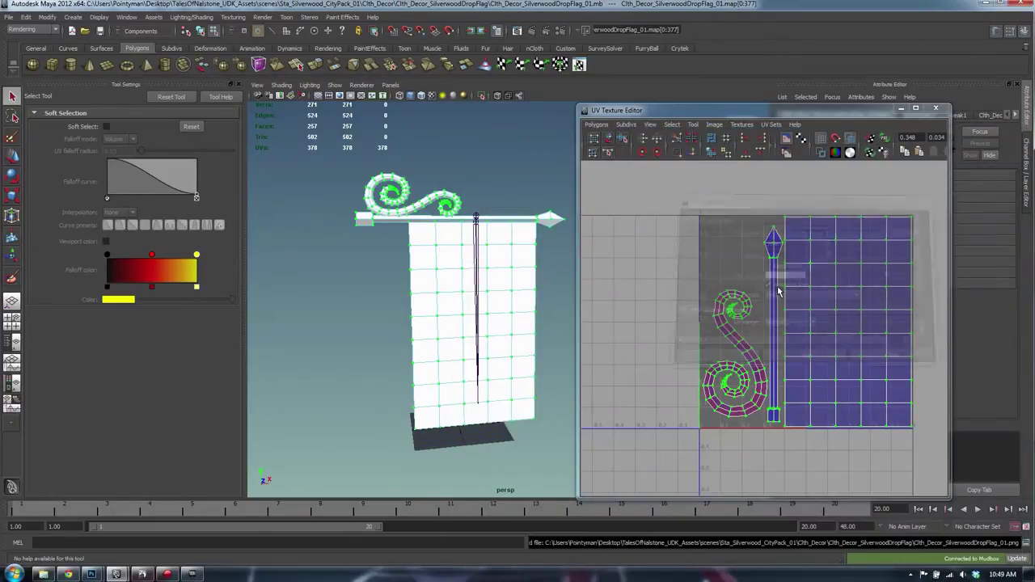
click(936, 108)
Step: Open the Clth_Decor_SilverwoodDropFlag_01 PNG from its folder in Photoshop
click(42, 574)
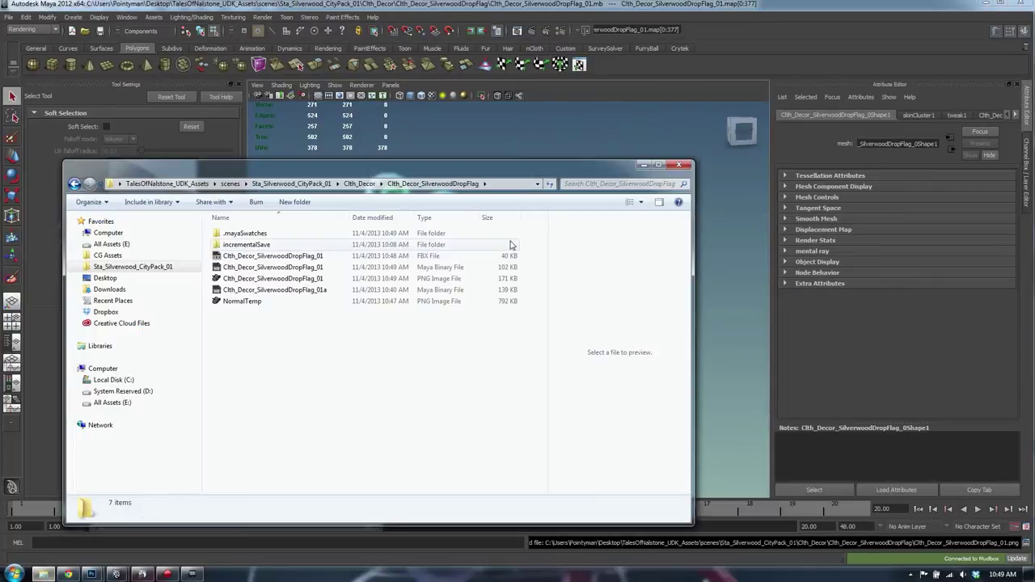
click(236, 304)
mouse_move(242, 279)
mouse_down()
mouse_move(291, 252)
mouse_move(720, 308)
mouse_up()
key(alt+Tab)
key(alt+Tab)
key(alt+Tab)
key(alt+Tab)
key(alt+Tab)
key(alt+Tab)
key(alt+Tab)
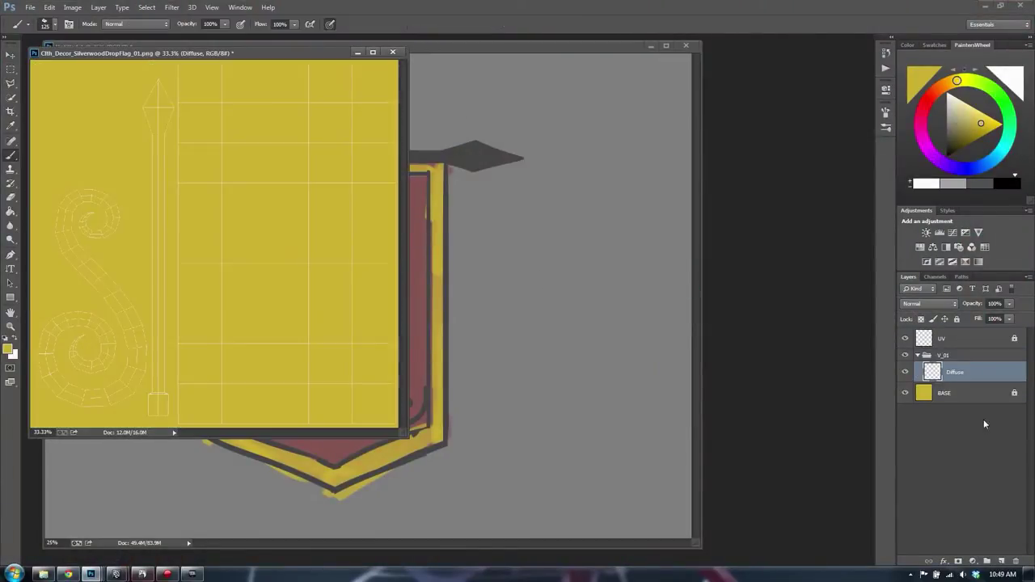
Step: Fill the BASE layer with a dark grey using the Paint Bucket
click(955, 396)
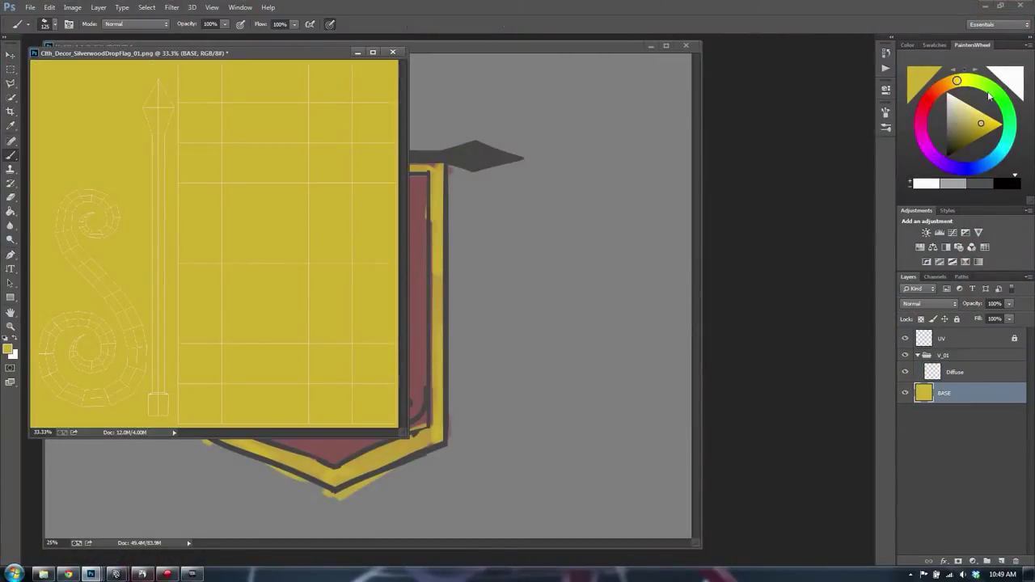
click(943, 135)
key(g)
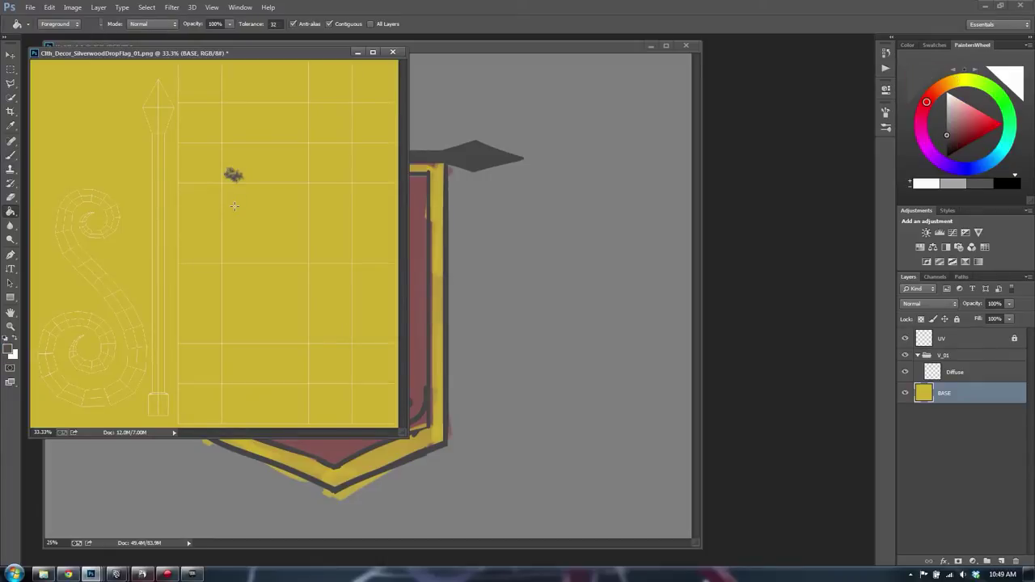
key(alt+bracketright)
click(291, 207)
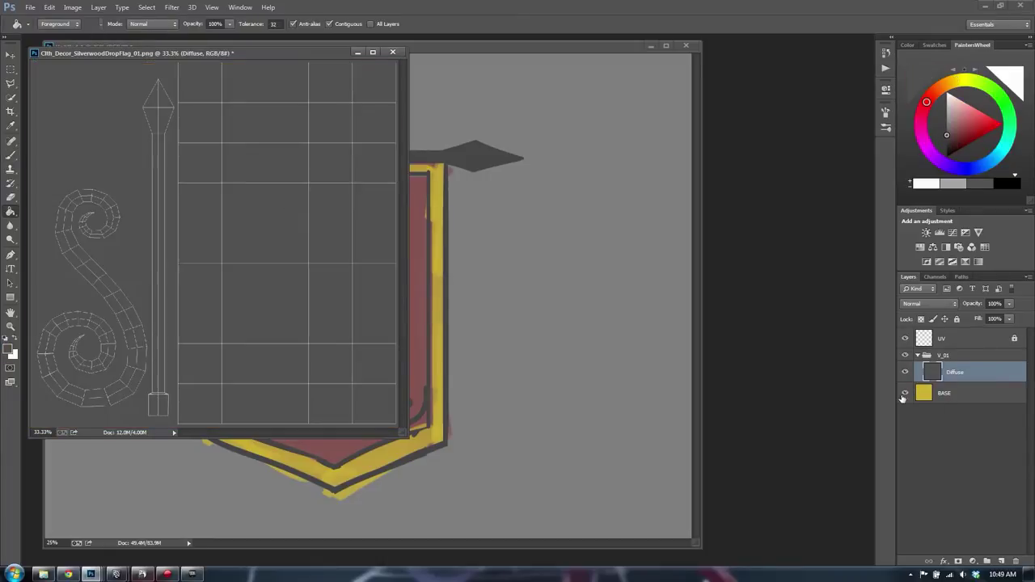
click(944, 395)
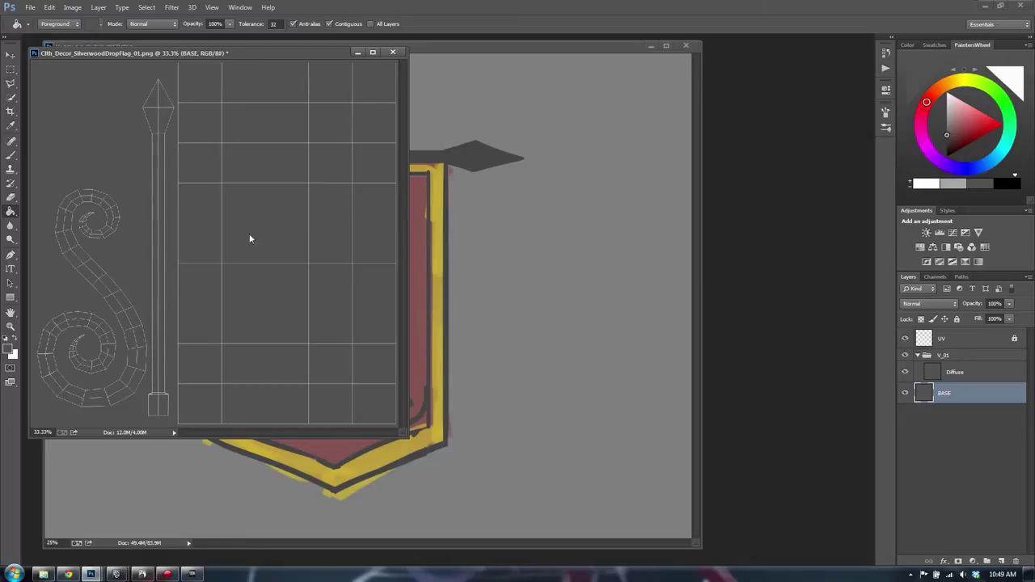
Step: Delete the Diffuse layer and add a new empty layer inside the V_01 group
click(966, 380)
click(1017, 562)
key(Return)
click(1002, 562)
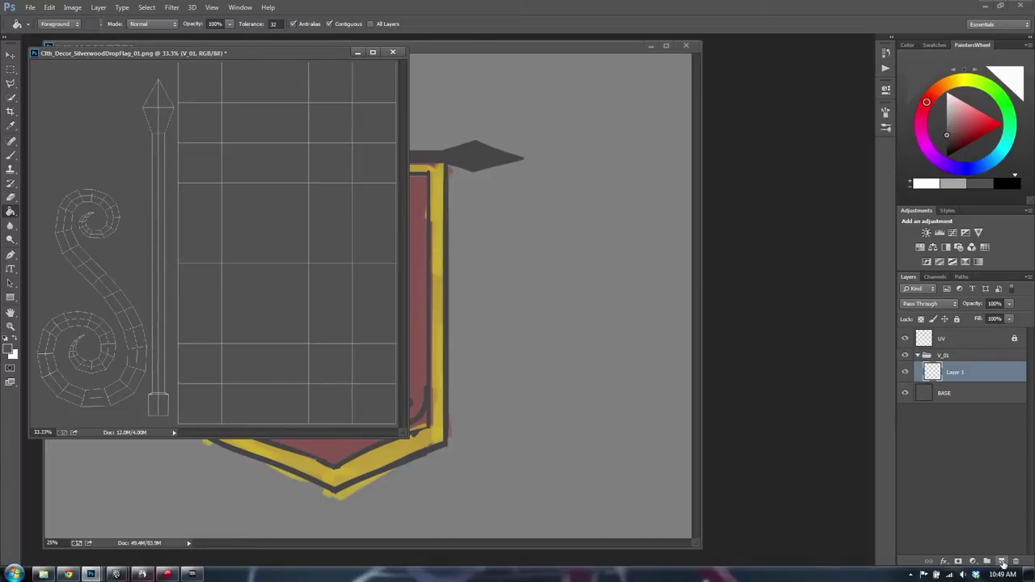
Step: Switch to Windows Explorer and open the Textures_CgTextures folder in CG Assets at its metal textures
drag(292, 50, 745, 120)
click(43, 574)
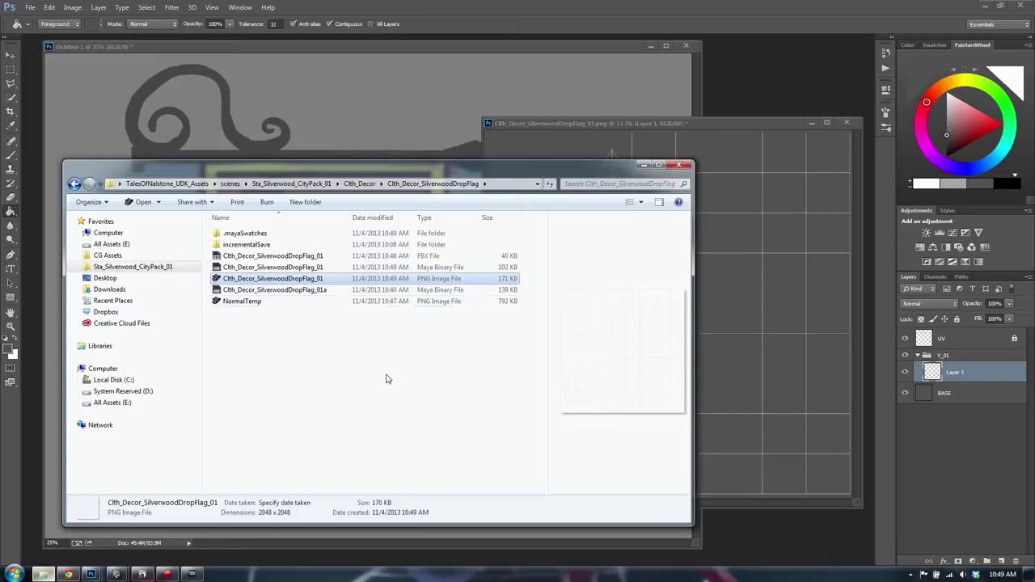
click(121, 255)
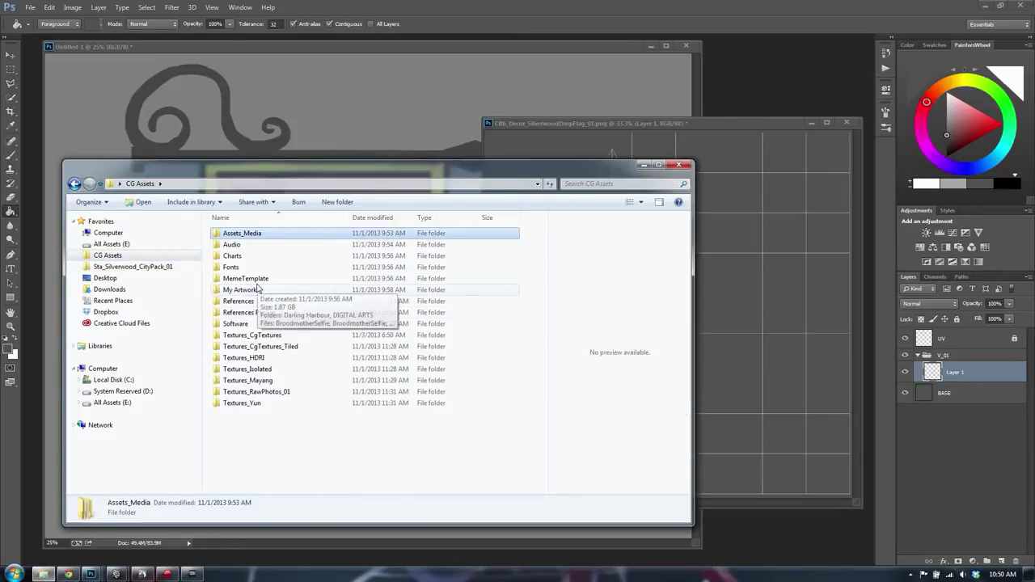
double_click(244, 334)
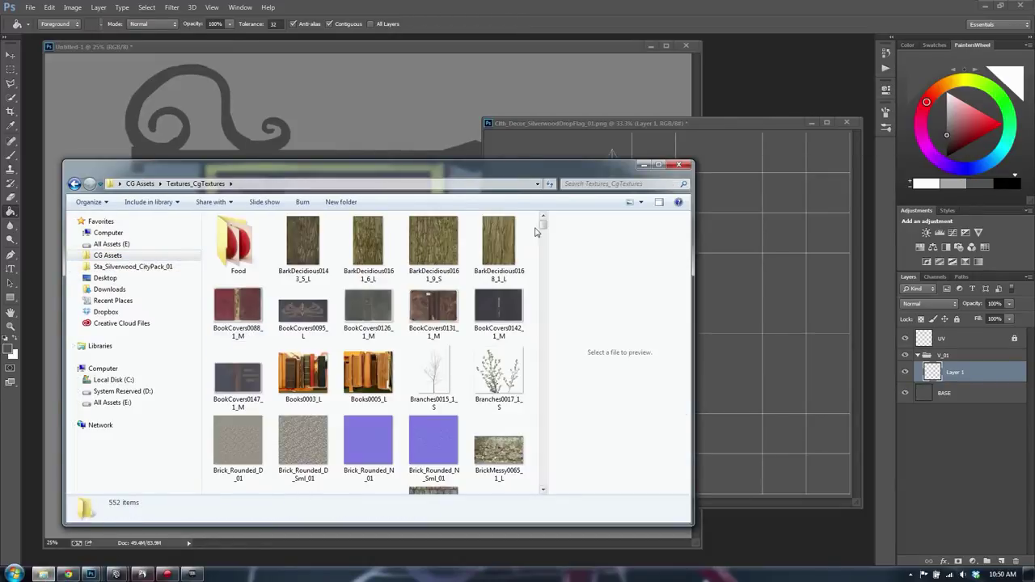
click(484, 296)
key(m)
Step: Compare the bare metal textures and place MetalBare0100_1_L into the Clth_Decor_SilverwoodDropFlag_01 document
click(499, 367)
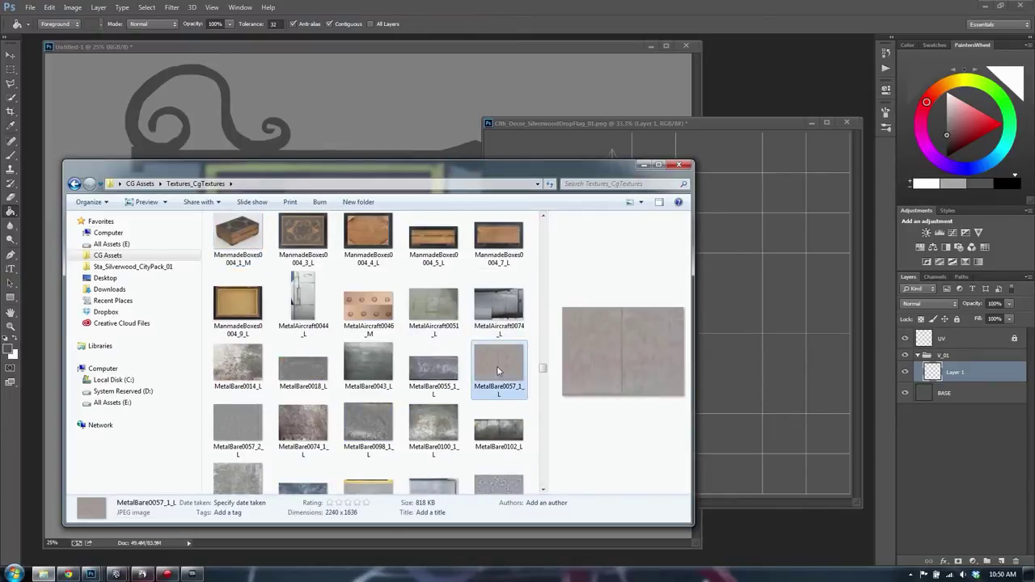
scroll(493, 307, down, 2)
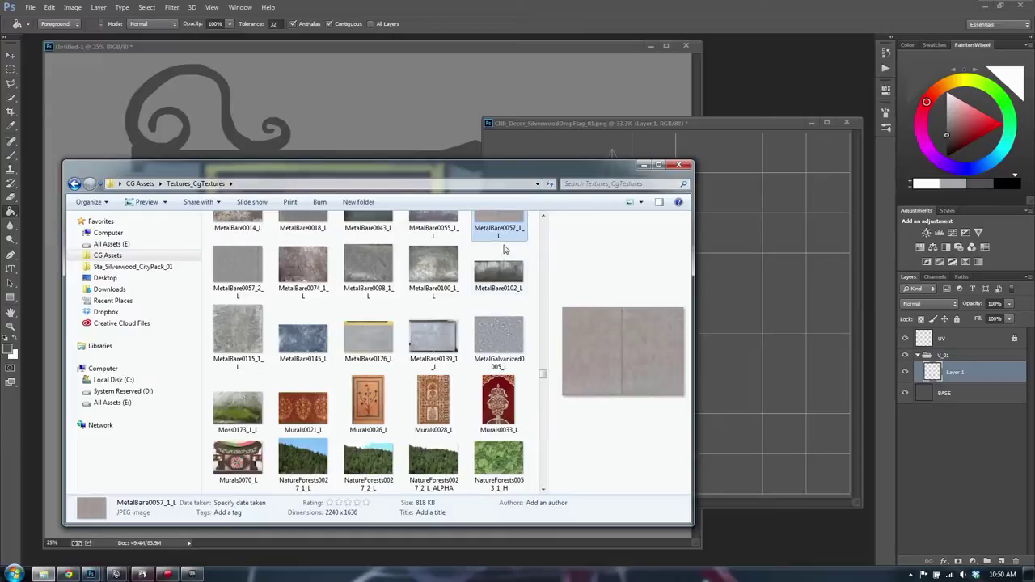
scroll(503, 249, up, 2)
click(496, 437)
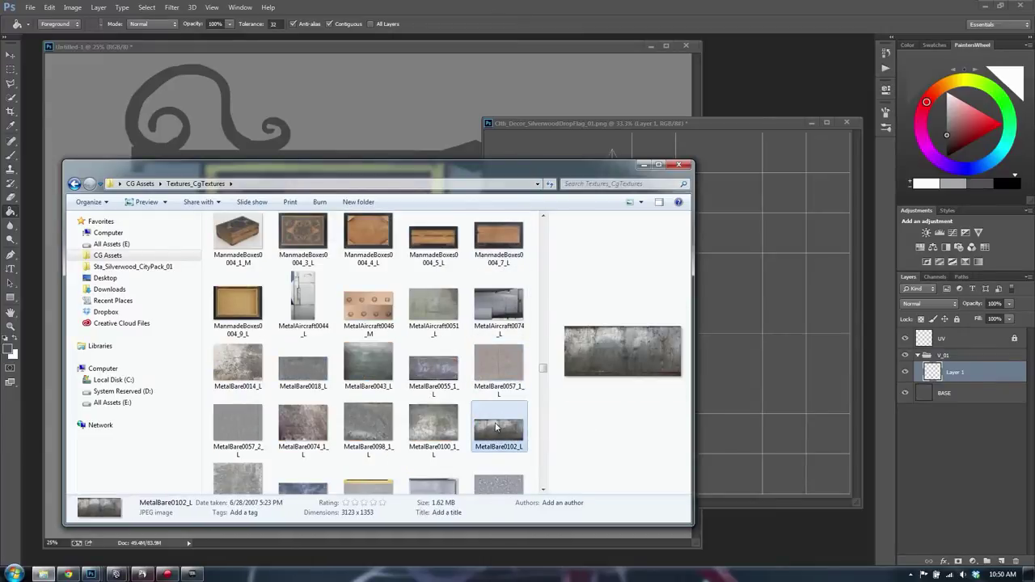
click(426, 445)
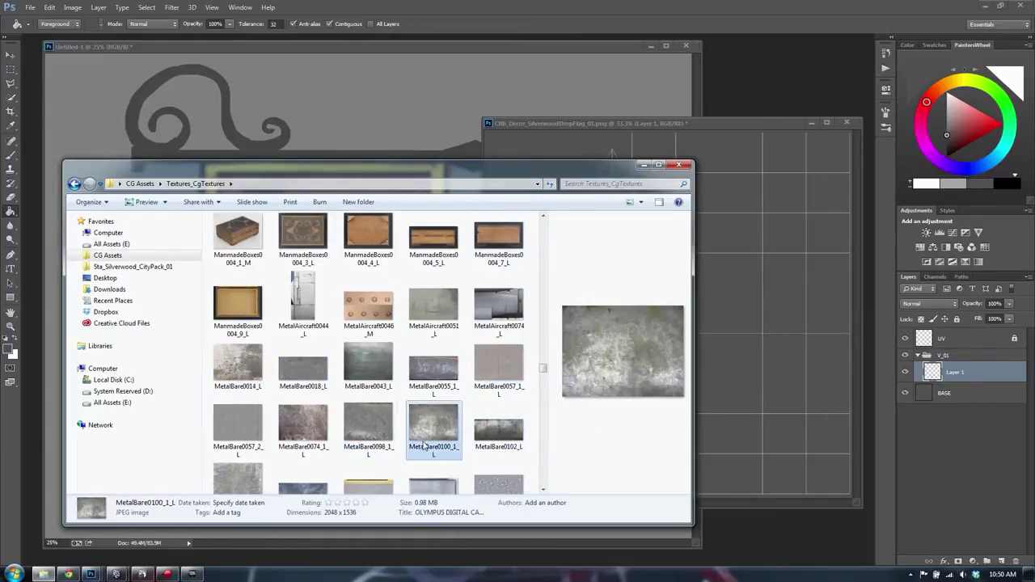
click(372, 431)
click(430, 432)
drag(430, 435, 830, 289)
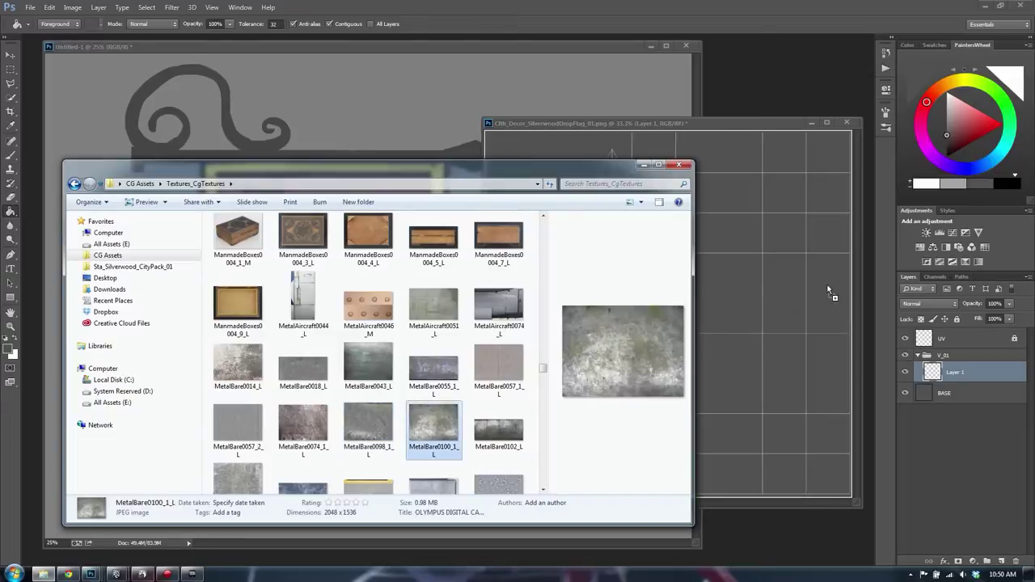
Step: Rotate the placed metal texture a quarter turn counter-clockwise, position it over the pole and scroll UVs, and commit the transform
drag(684, 231, 638, 254)
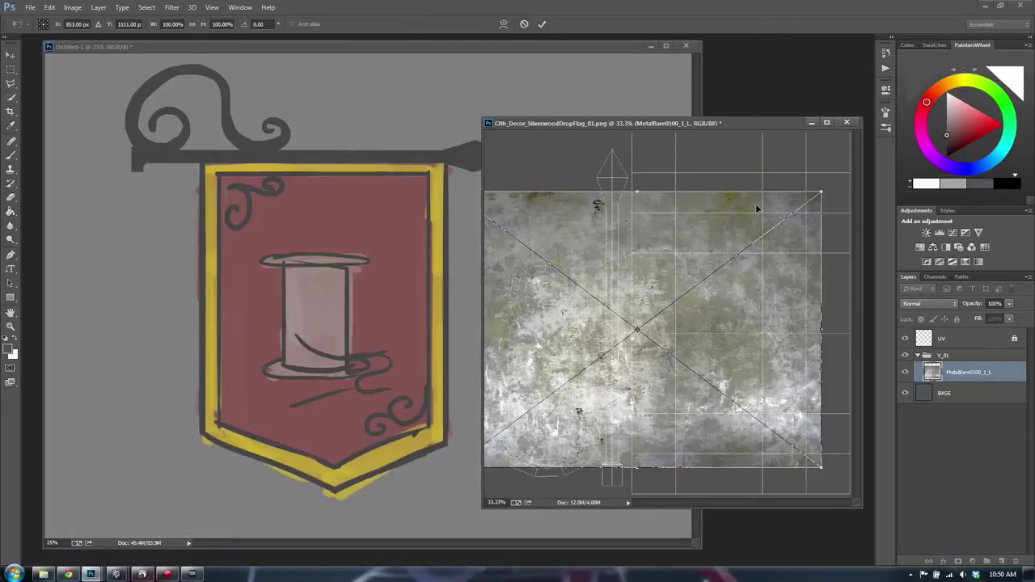
shift+drag(826, 178, 529, 185)
mouse_move(631, 248)
mouse_down()
mouse_move(592, 219)
mouse_move(578, 234)
mouse_move(581, 226)
mouse_up()
key(Return)
key(g)
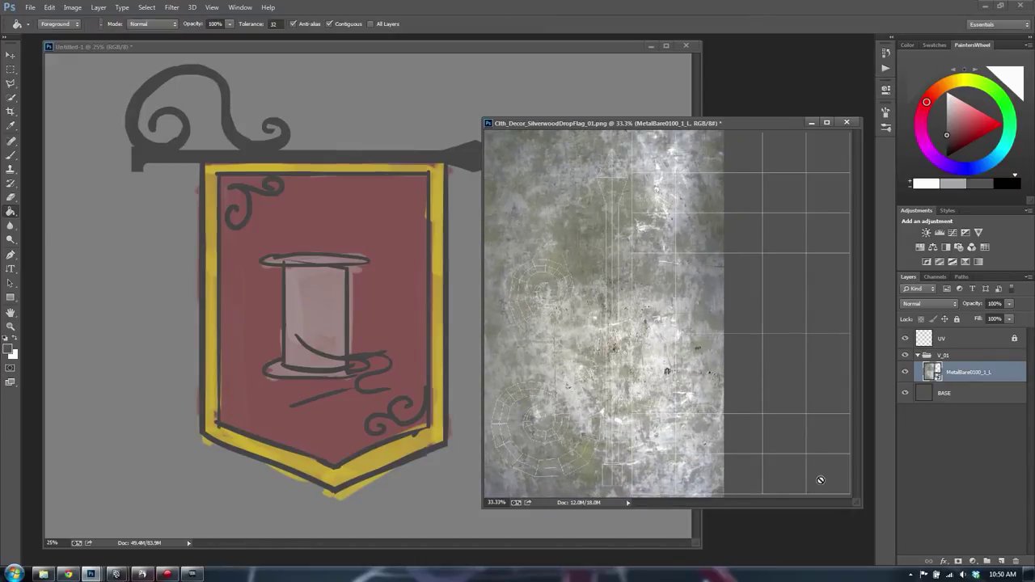
Step: Show the document full screen, select the metal texture overlapping the flag's UV grid, and try to delete it
drag(657, 123, 381, 55)
key(f)
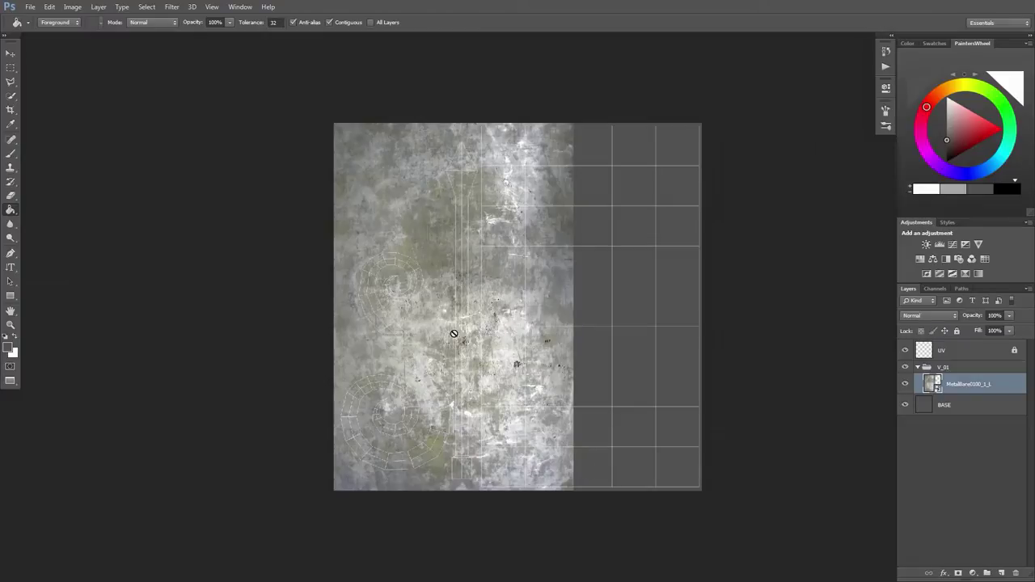
key(m)
mouse_move(631, 105)
mouse_down()
mouse_move(497, 523)
mouse_move(480, 524)
mouse_up()
key(Delete)
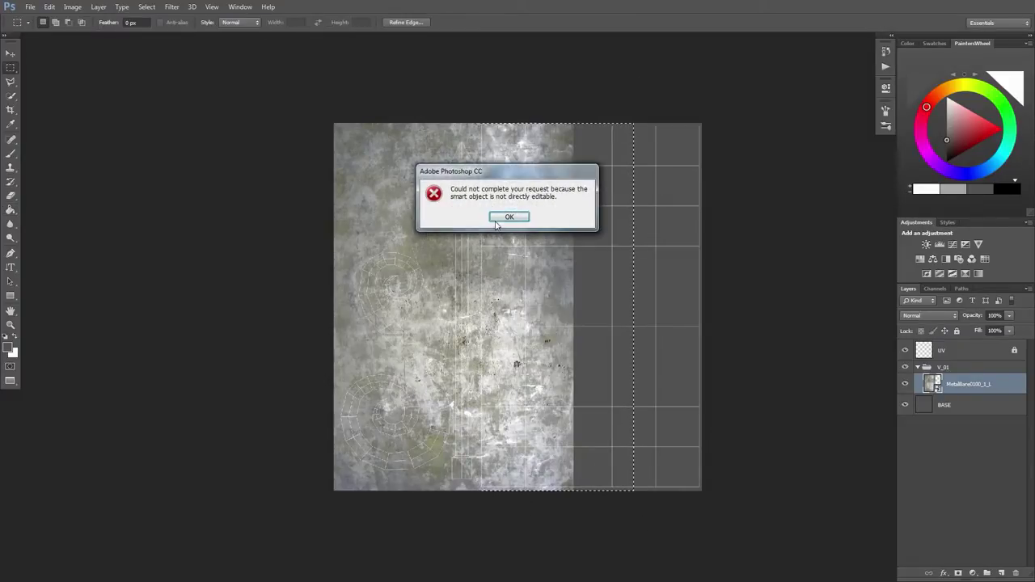
click(500, 220)
Step: Rasterize the MetalBare0100_1_L layer, delete the selected part over the flag's UV grid, and deselect
right_click(987, 385)
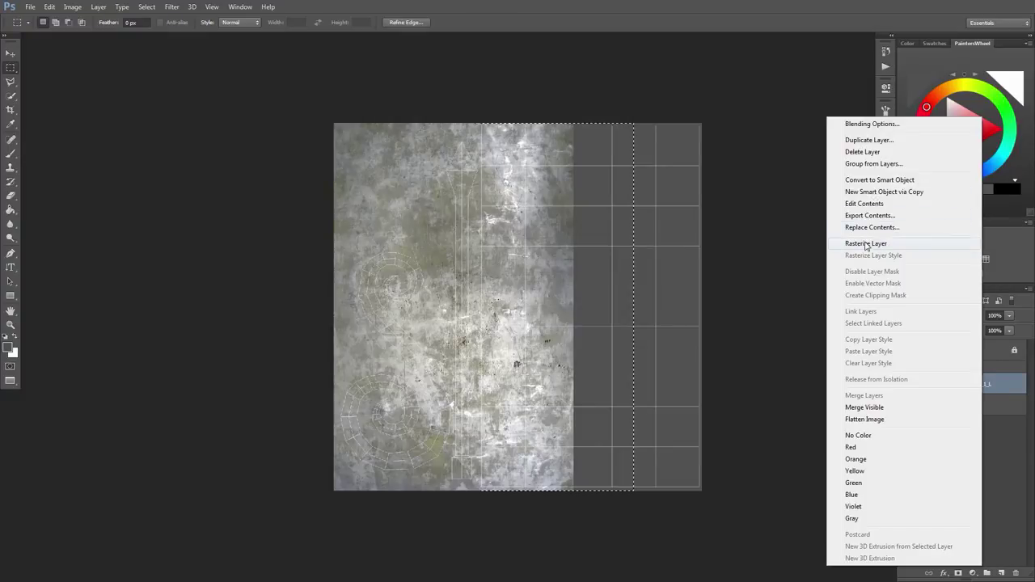
click(865, 245)
key(Delete)
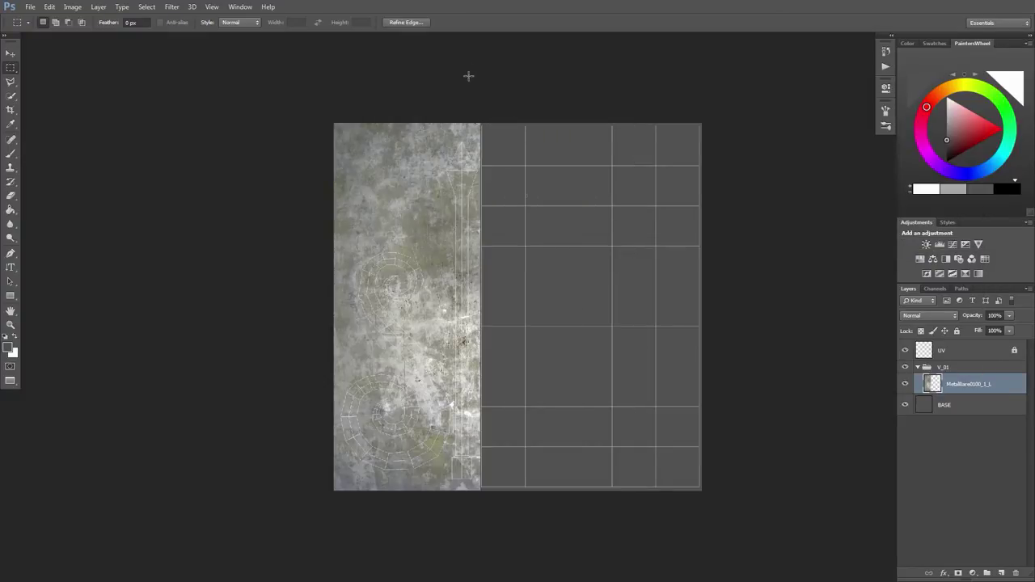
key(ctrl+d)
key(v)
alt+scroll(443, 283, up, 1)
Step: Darken the metal texture with Curves, lowering the white end and setting RGB points at input 130, output 29 and input 238, output 174
key(ctrl+m)
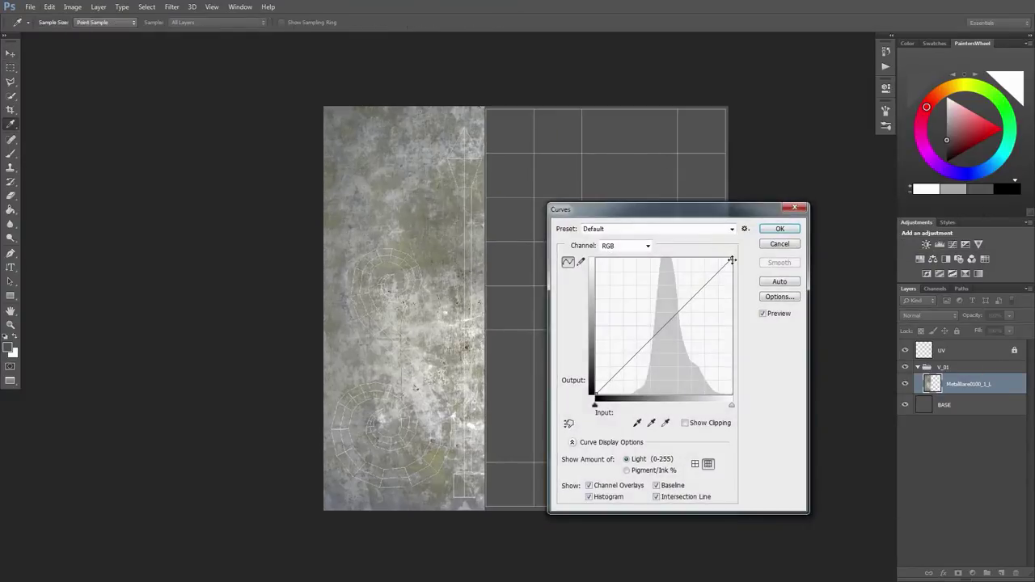
drag(671, 211, 665, 259)
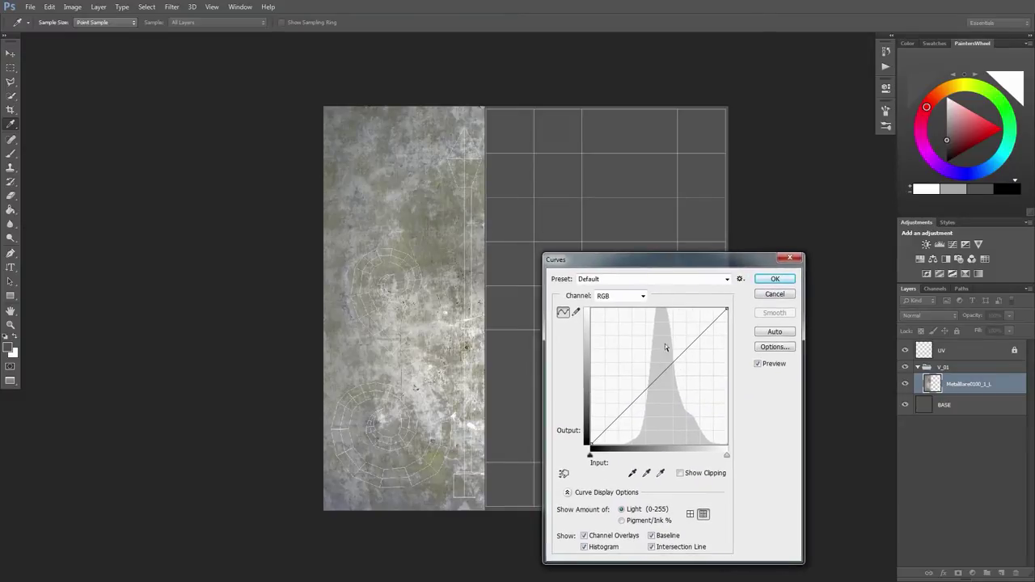
drag(639, 397, 658, 427)
drag(710, 340, 716, 347)
drag(656, 428, 654, 423)
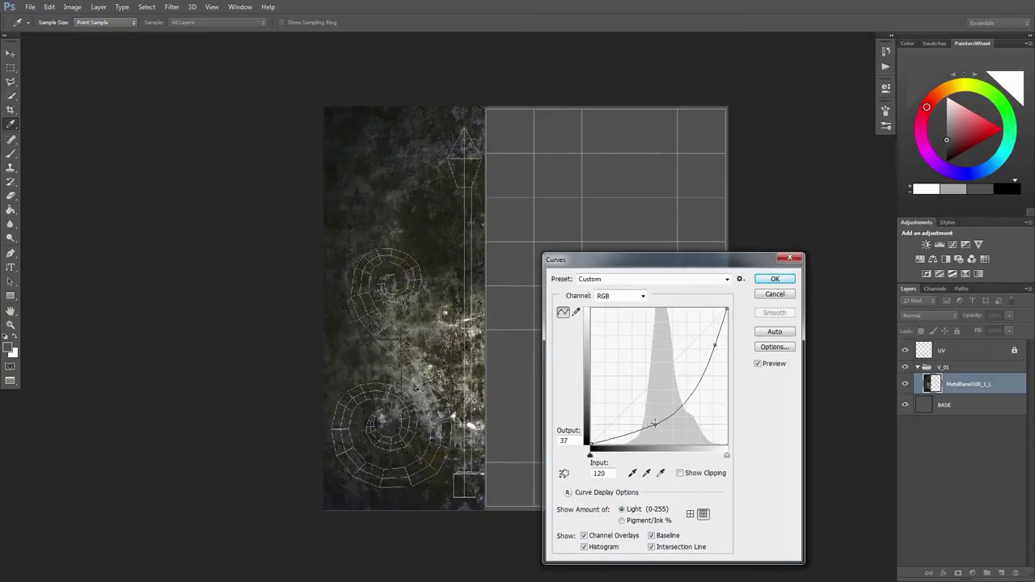
drag(726, 309, 716, 350)
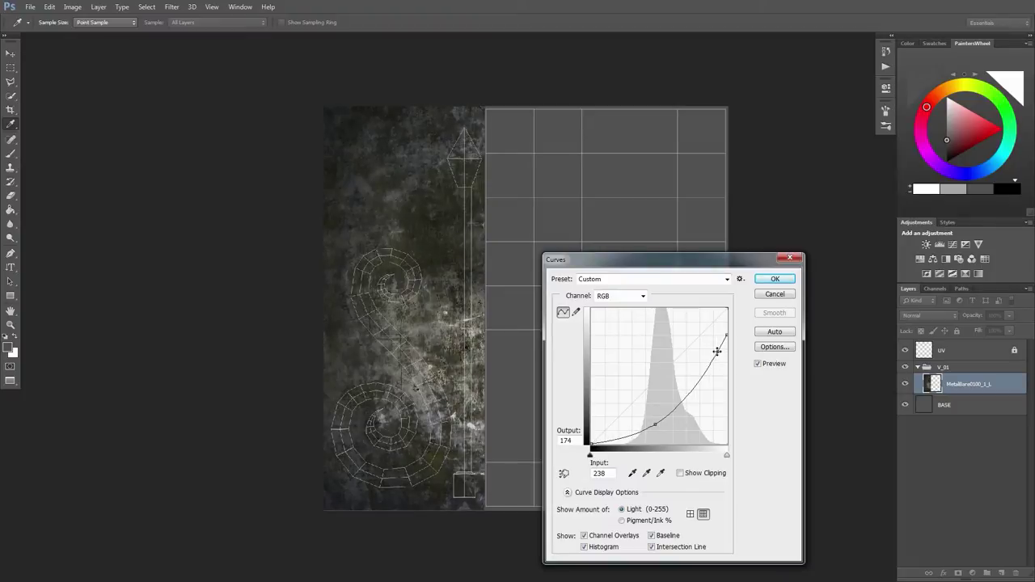
drag(652, 424, 663, 427)
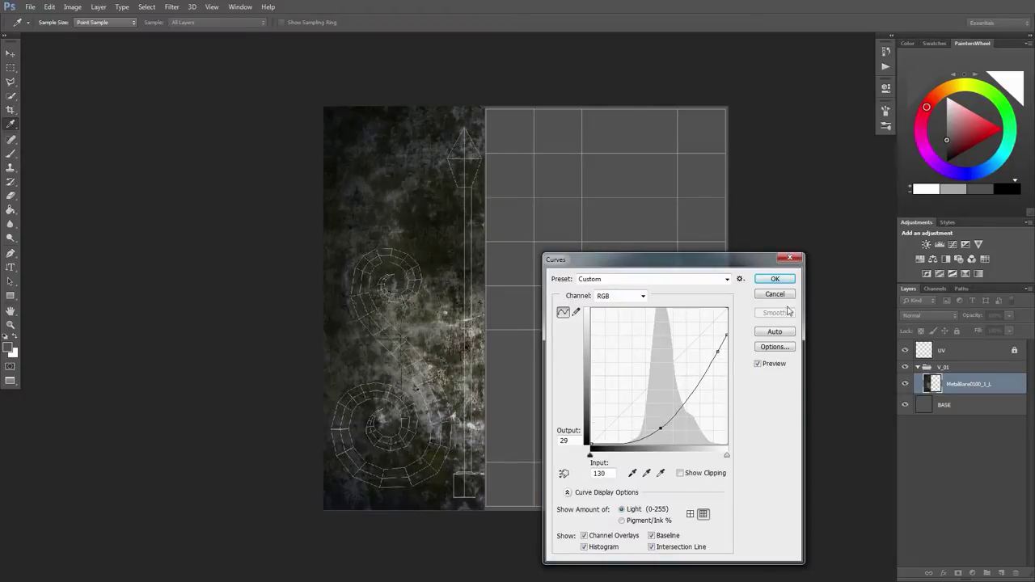
click(775, 278)
Step: Reduce the saturation of the MetalBare0100_1_L layer slightly with Hue/Saturation
click(968, 370)
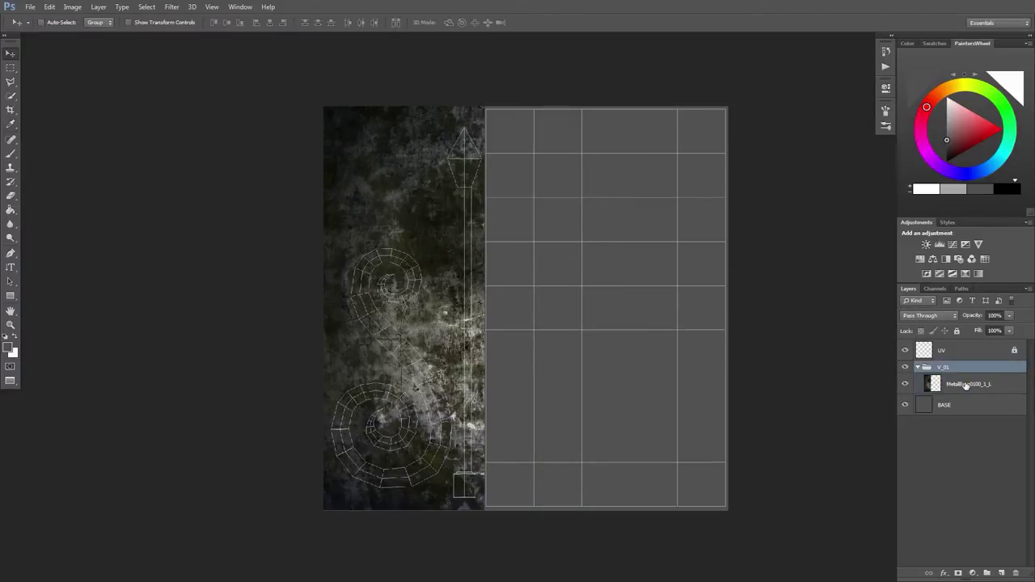
click(968, 385)
key(ctrl+u)
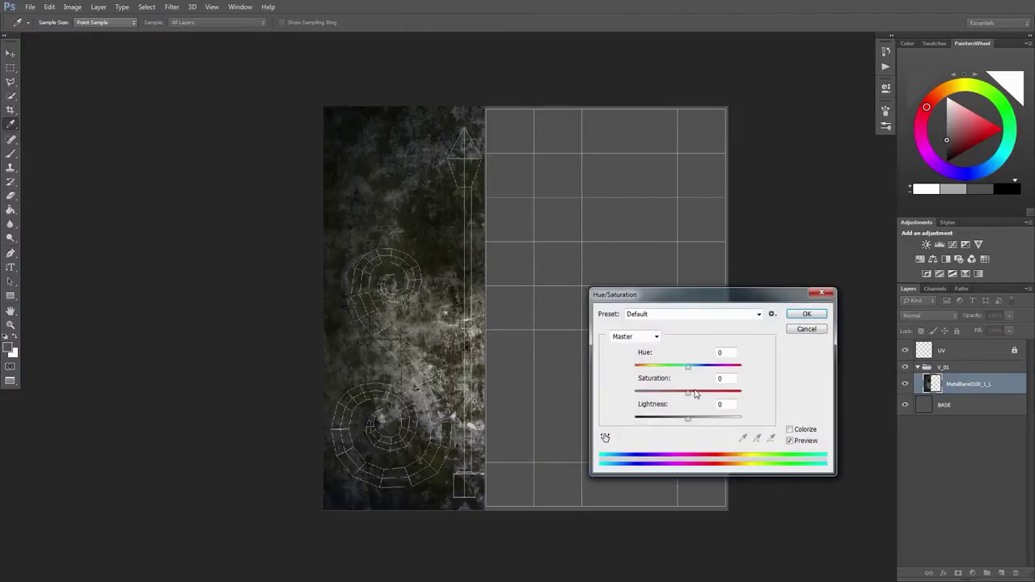
drag(687, 392, 673, 395)
click(806, 314)
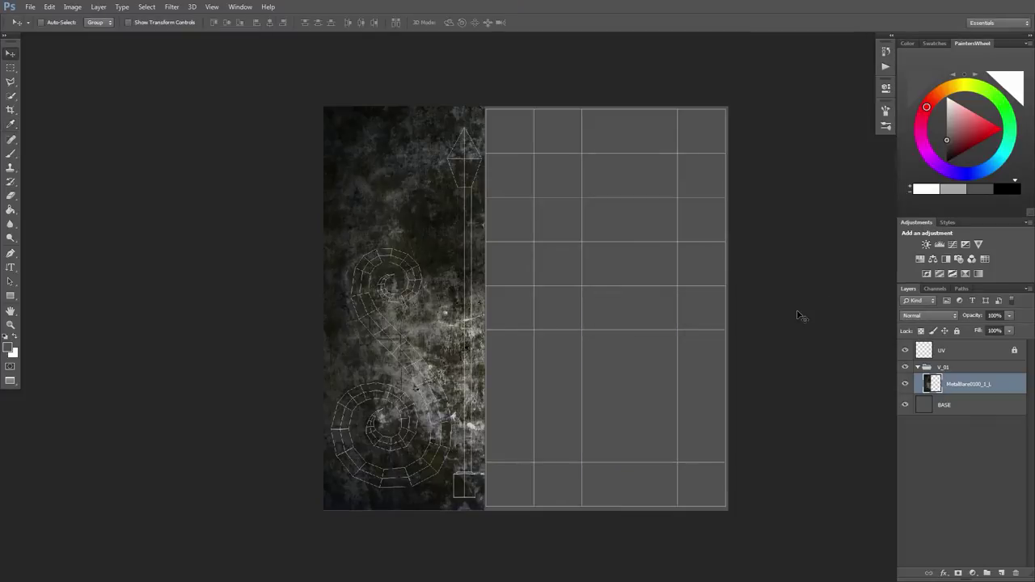
Step: Warm the metal texture with Curves by raising the Red channel at input 108 to output 133
key(ctrl+m)
key(alt+4)
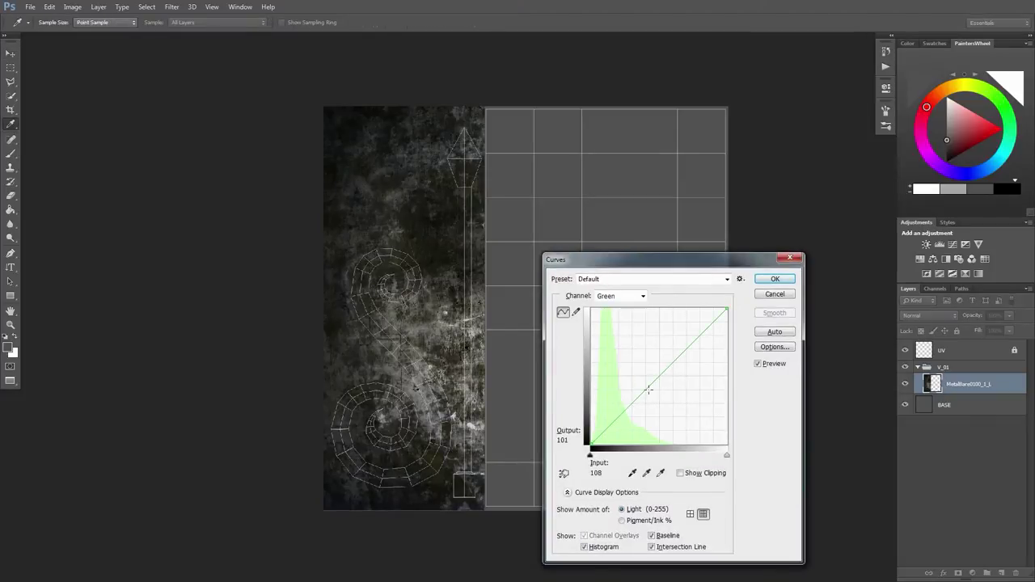
key(alt+3)
drag(654, 382, 650, 373)
key(alt+5)
key(alt+3)
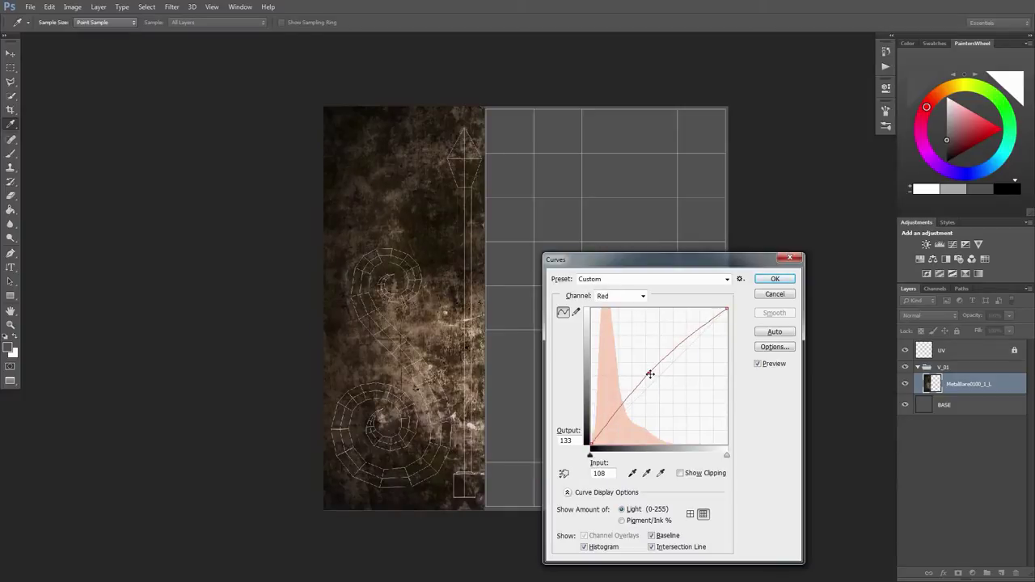
click(775, 279)
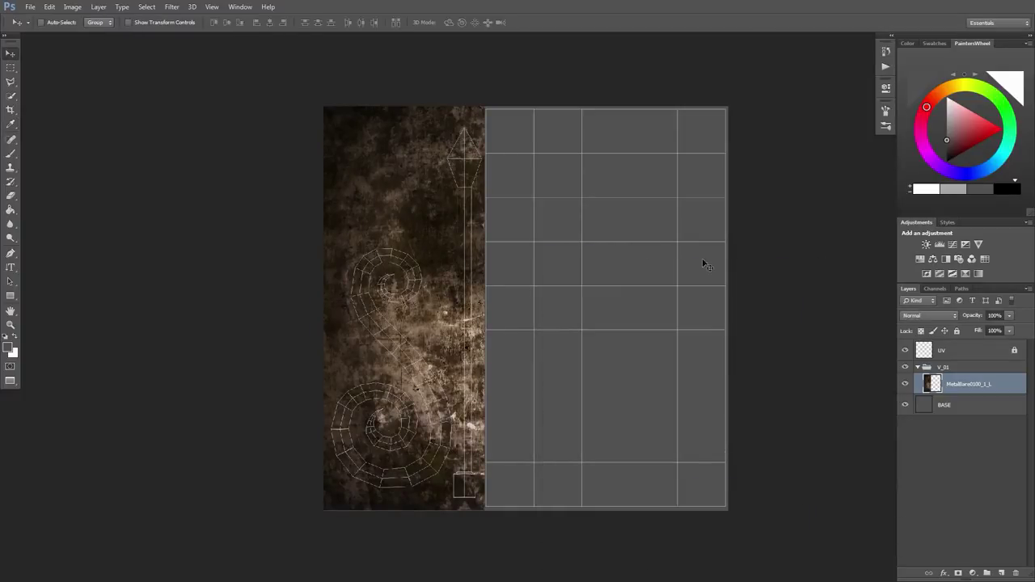
Step: Duplicate the MetalBare0100_1_L layer and rename the copy SPEC
right_click(983, 383)
click(890, 158)
key(Return)
double_click(979, 384)
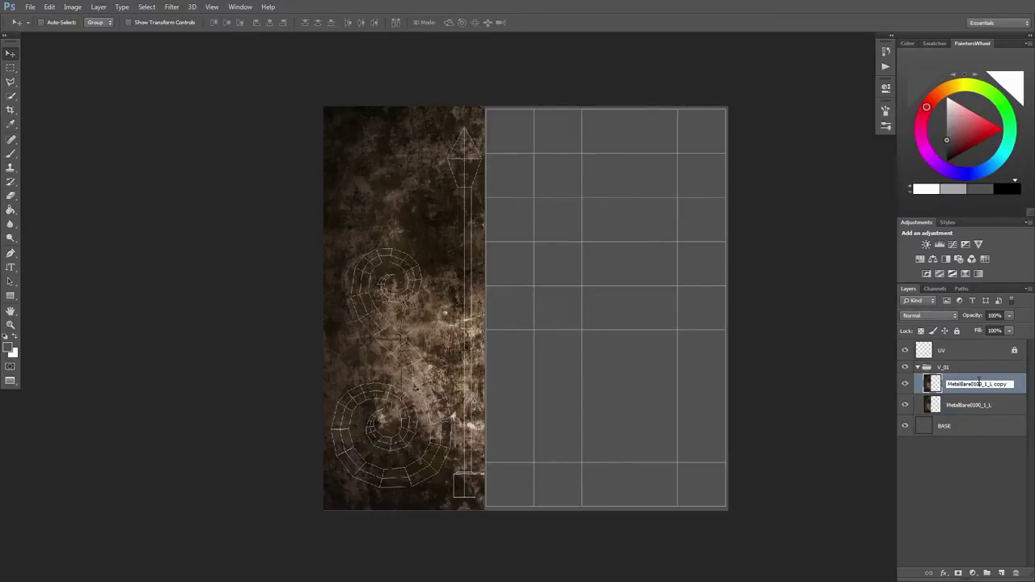
text(SPEC)
key(Return)
key(ctrl+a)
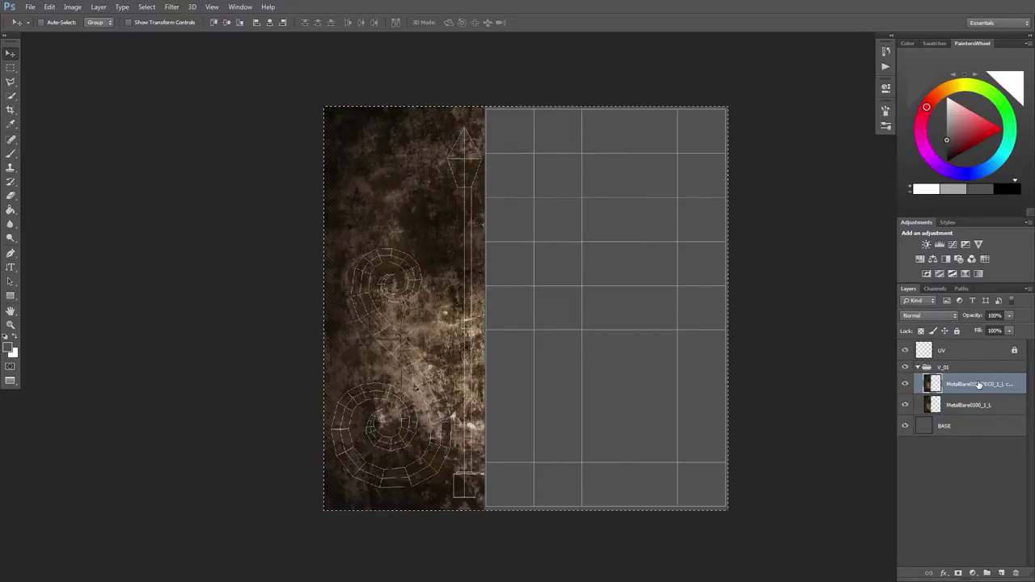
double_click(979, 385)
text(SPEC)
key(Return)
Step: Brighten the SPEC layer with Curves, setting RGB points at input 38, output 130 and input 109, output 240
key(ctrl+m)
drag(619, 416, 612, 374)
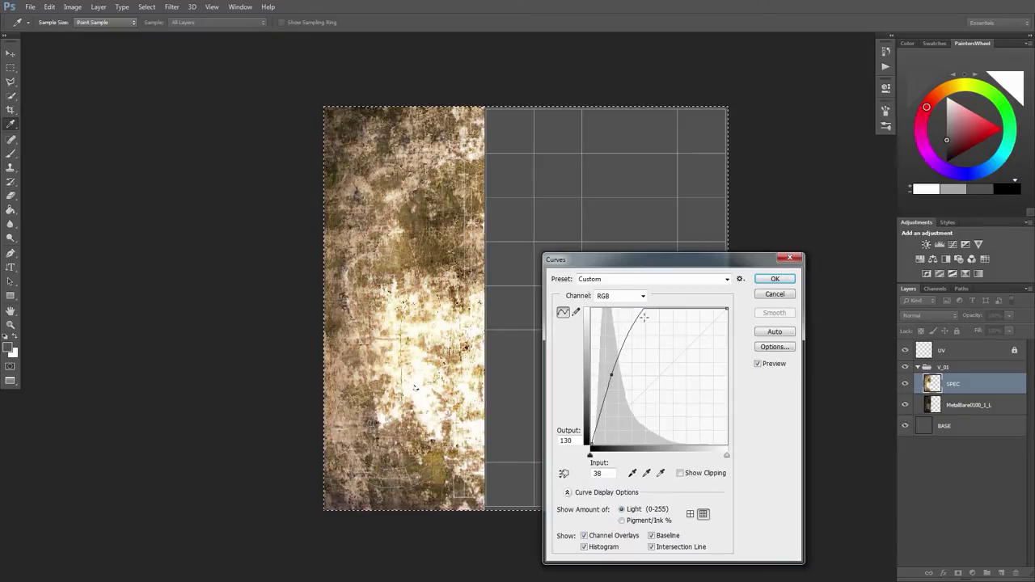
drag(644, 316, 648, 315)
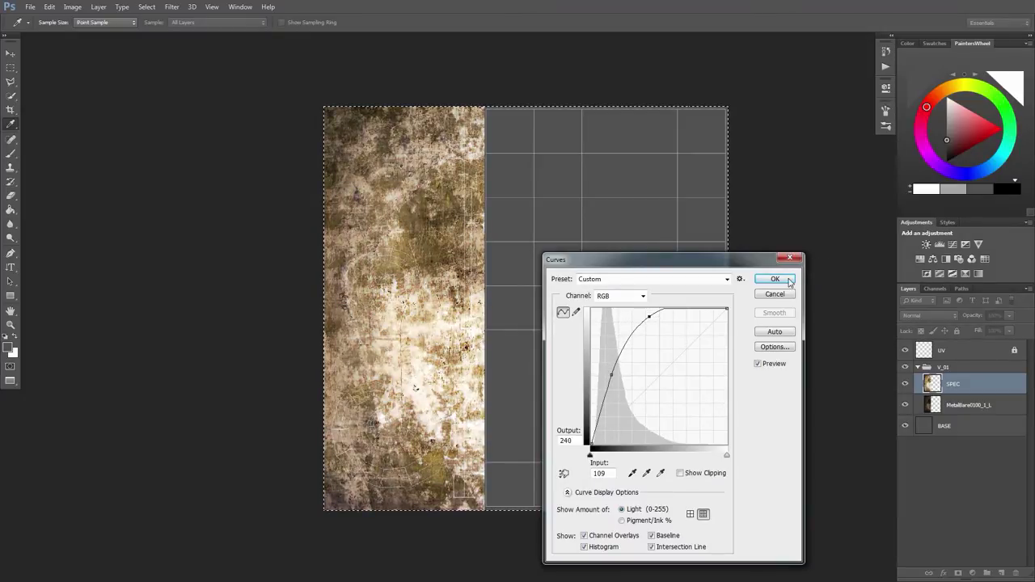
click(789, 280)
Step: Increase the SPEC layer's contrast with Curves points at input 58, output 24 and input 171, output 181, and hide the layer
click(980, 368)
click(963, 384)
key(ctrl+m)
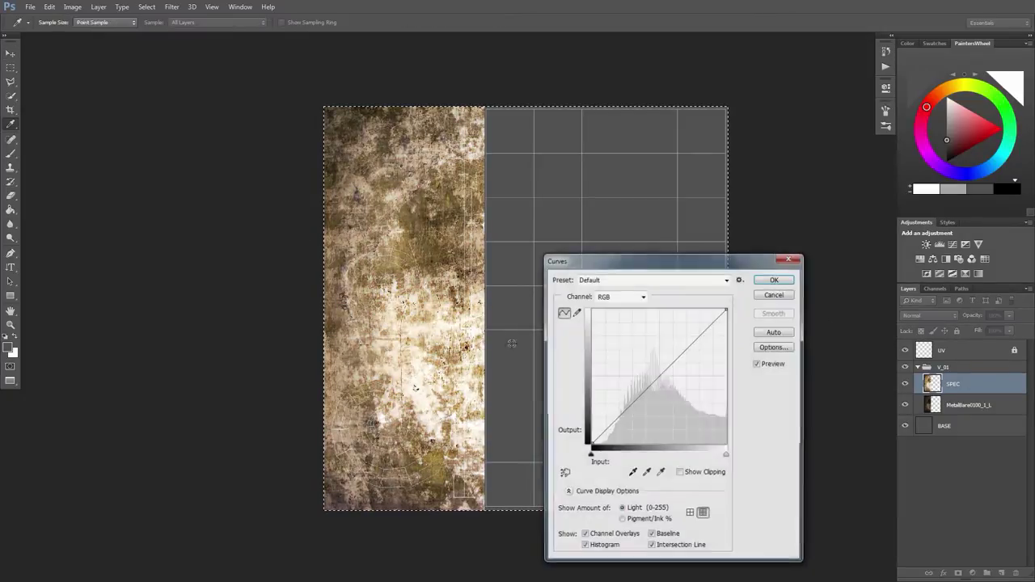
drag(621, 414, 616, 429)
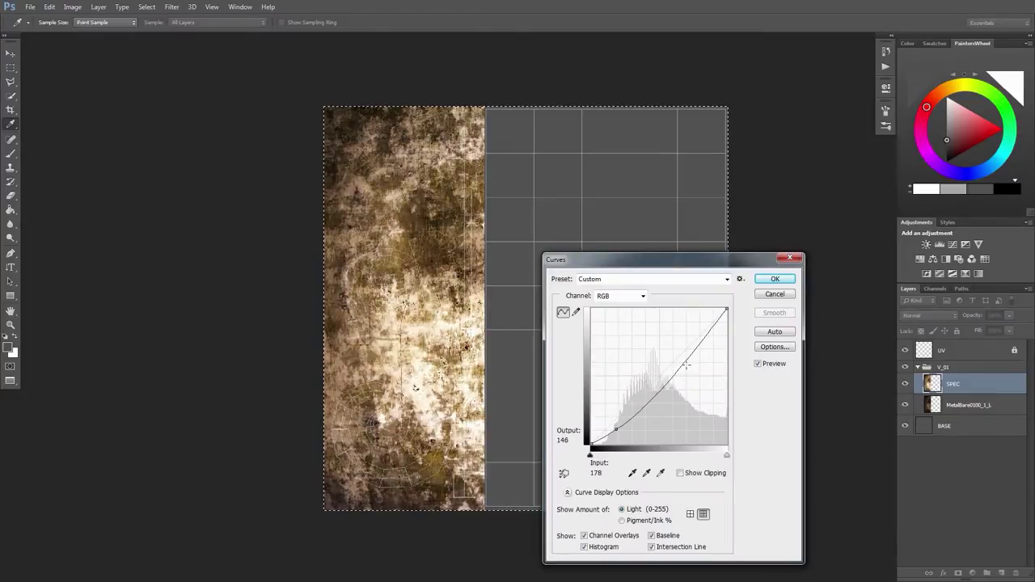
mouse_move(686, 365)
mouse_down()
mouse_move(676, 335)
mouse_move(682, 347)
mouse_up()
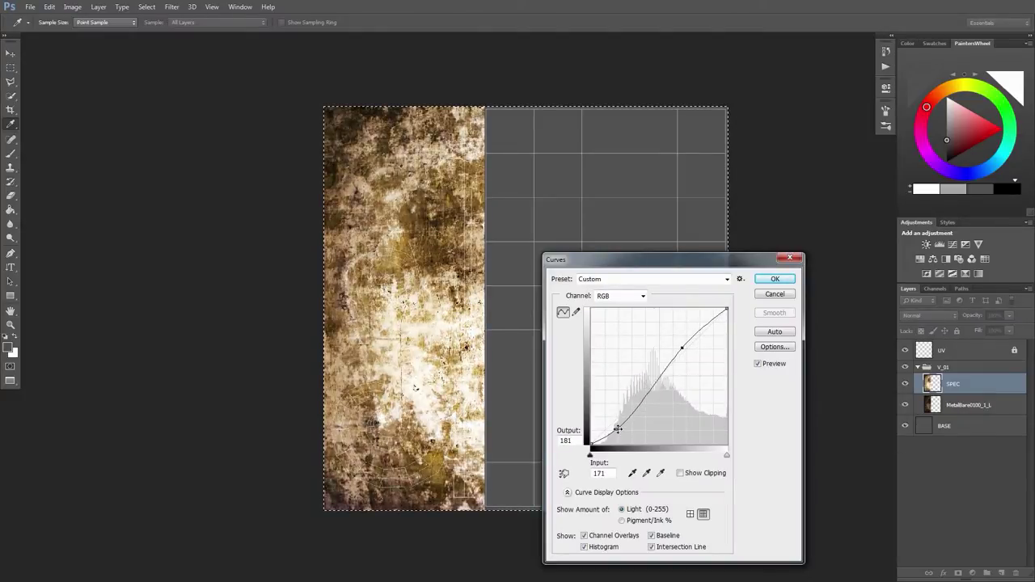
drag(617, 428, 621, 431)
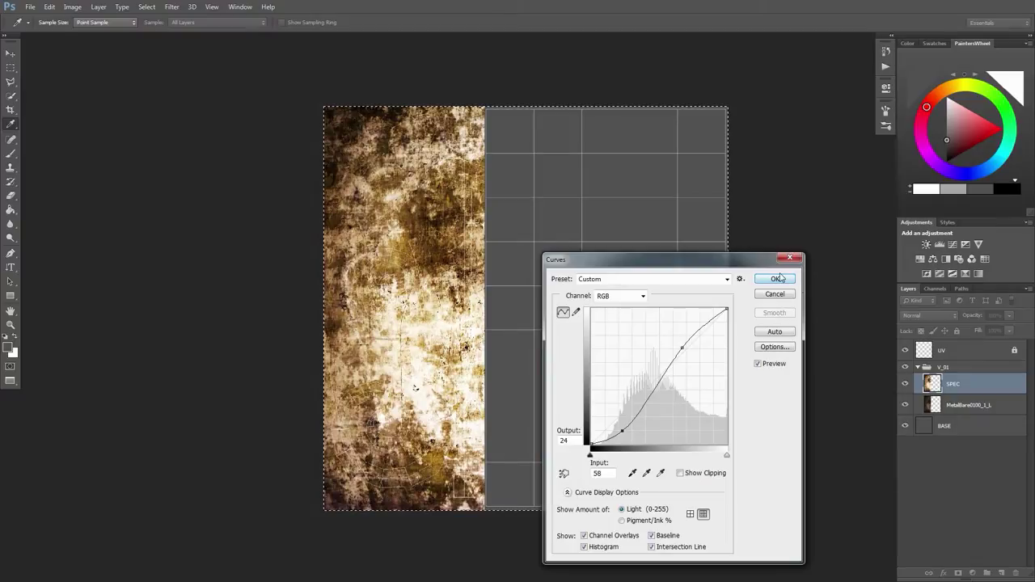
click(769, 280)
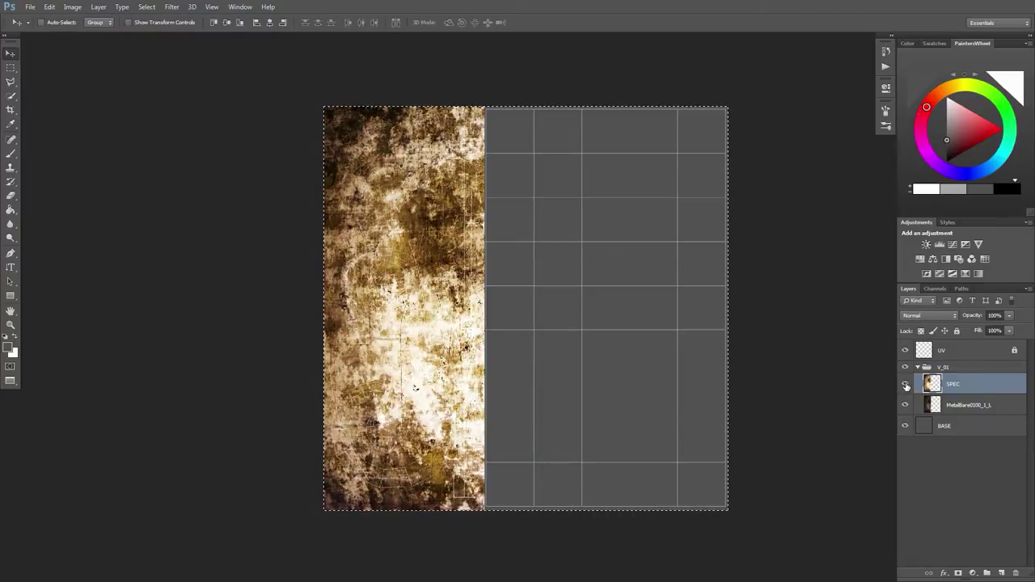
click(905, 385)
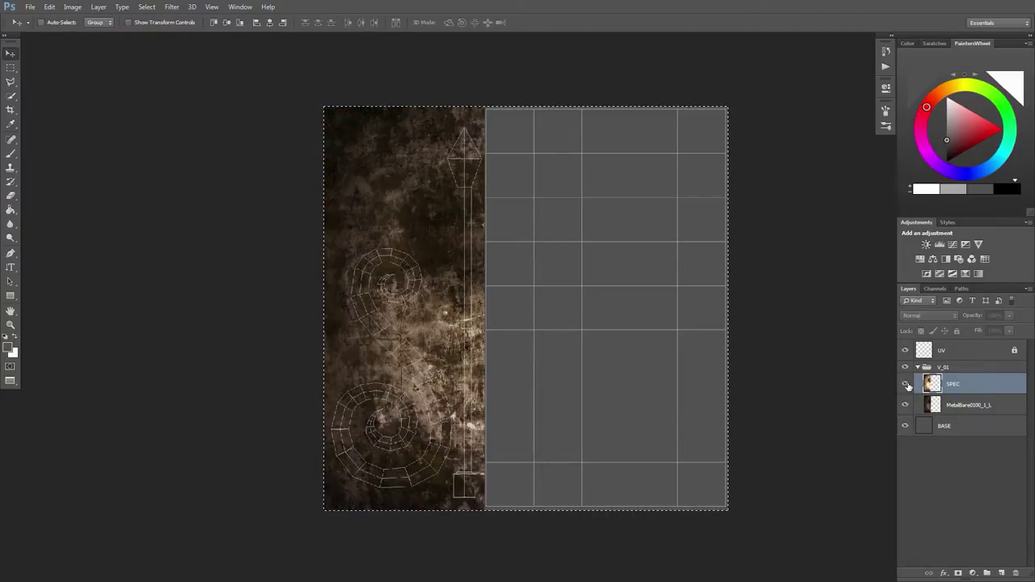
Step: Clear the selection and hide the SPEC and UV layers so only the MetalBare0100_1_L texture and BASE show
click(905, 385)
click(905, 384)
key(m)
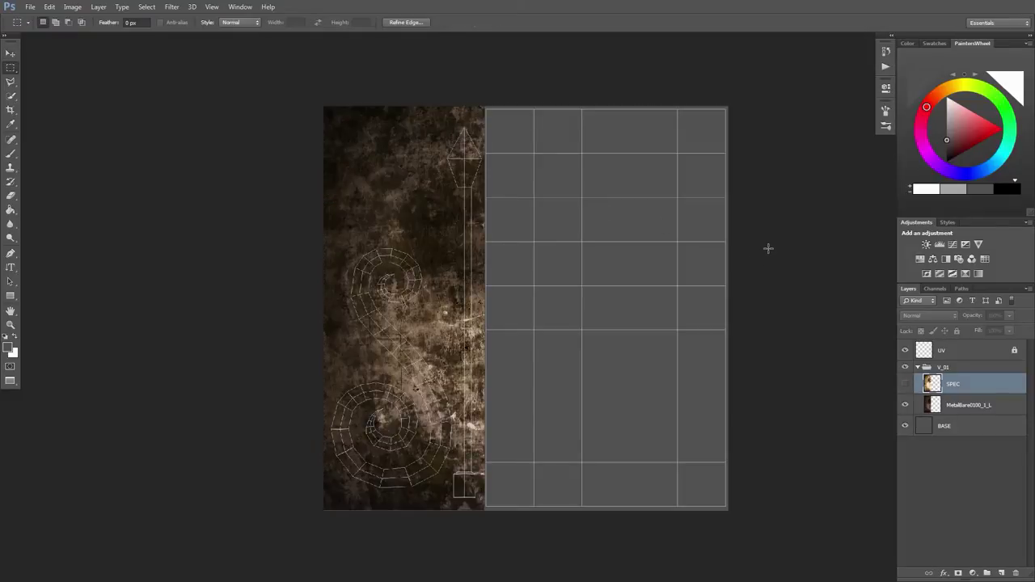
key(alt+Tab)
key(alt+Tab)
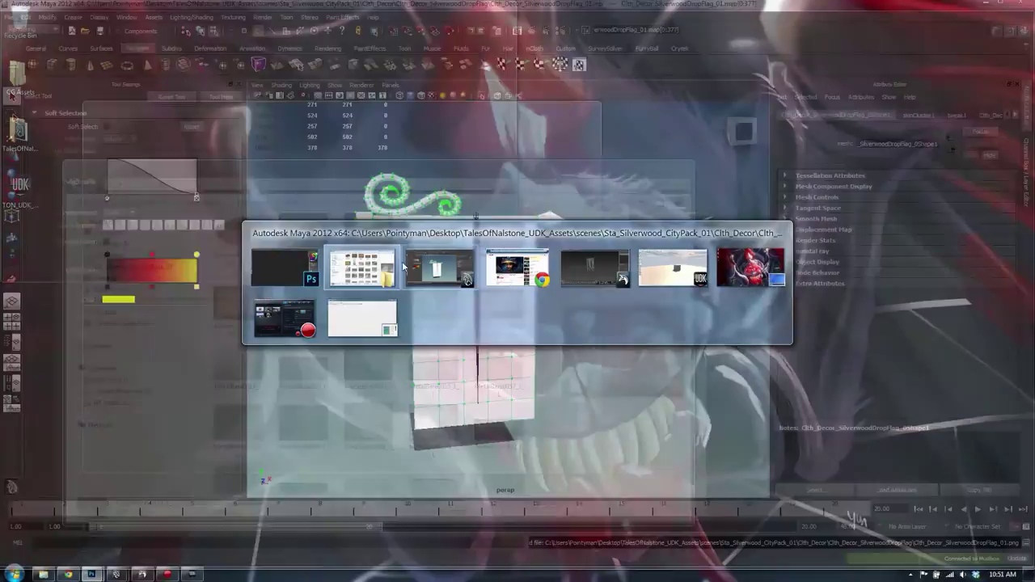
key(alt+shift+Tab)
key(alt+Tab)
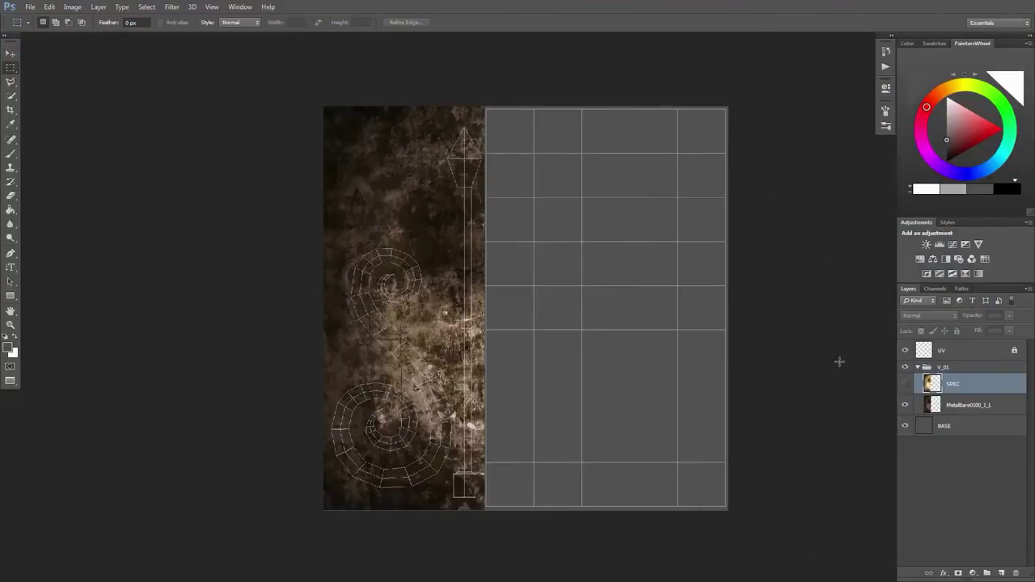
click(906, 350)
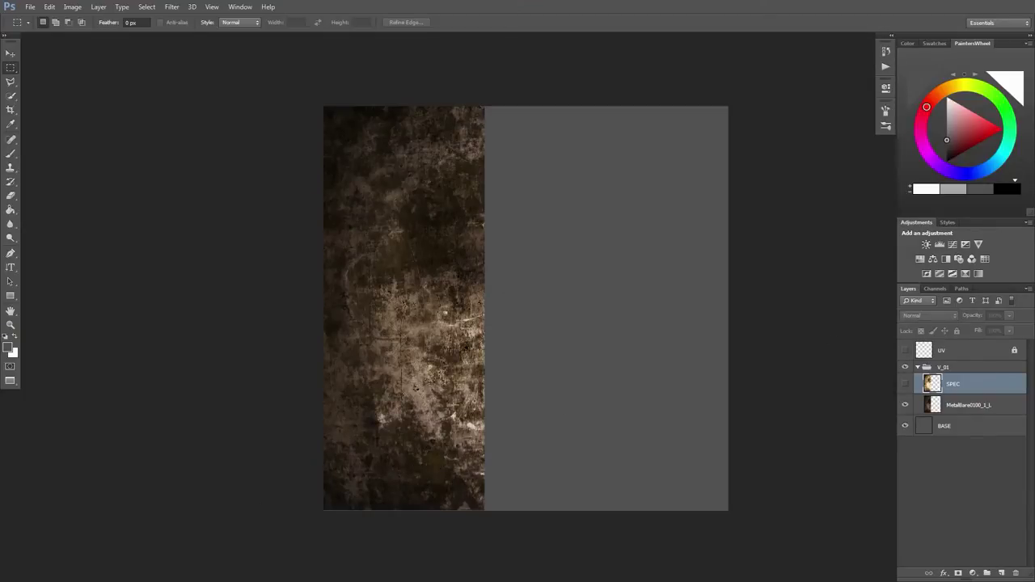
Step: Leave full-screen view, launch nDo2 x64, and arrange its panel and preview cube beside the flag texture document
key(alt+Tab)
key(alt+Tab)
key(f)
key(f)
click(15, 574)
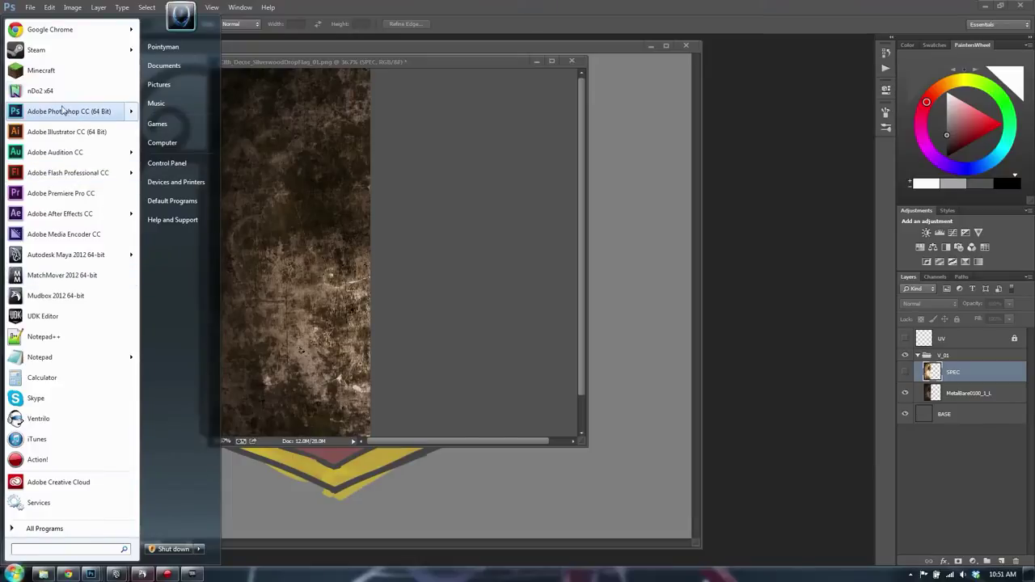
click(53, 91)
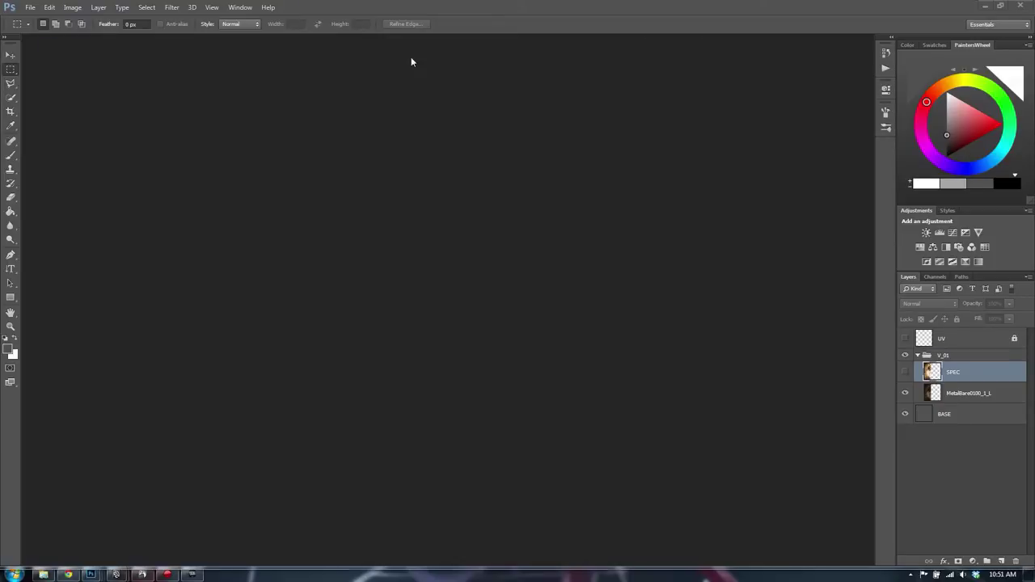
drag(428, 289, 671, 197)
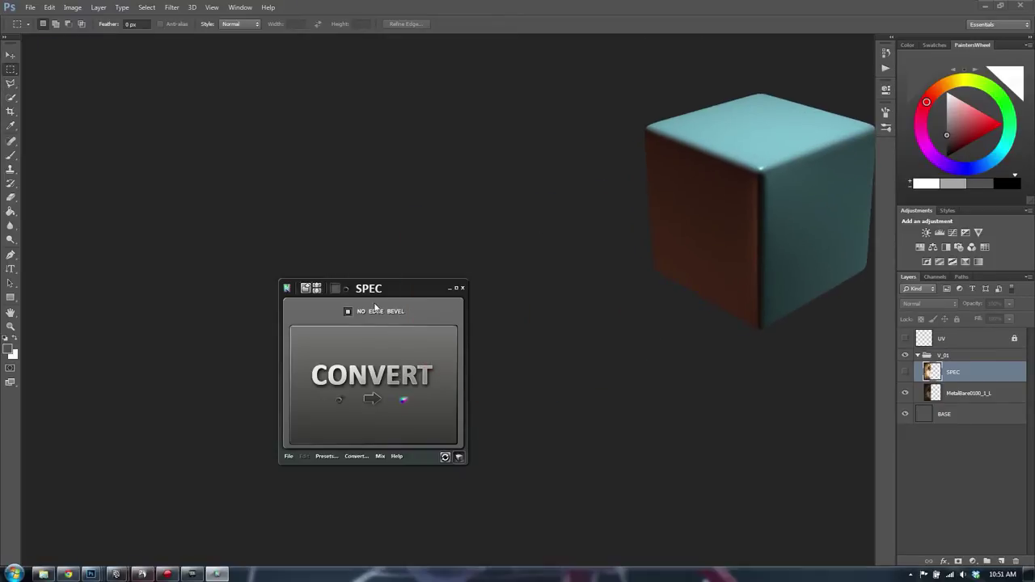
drag(372, 288, 487, 323)
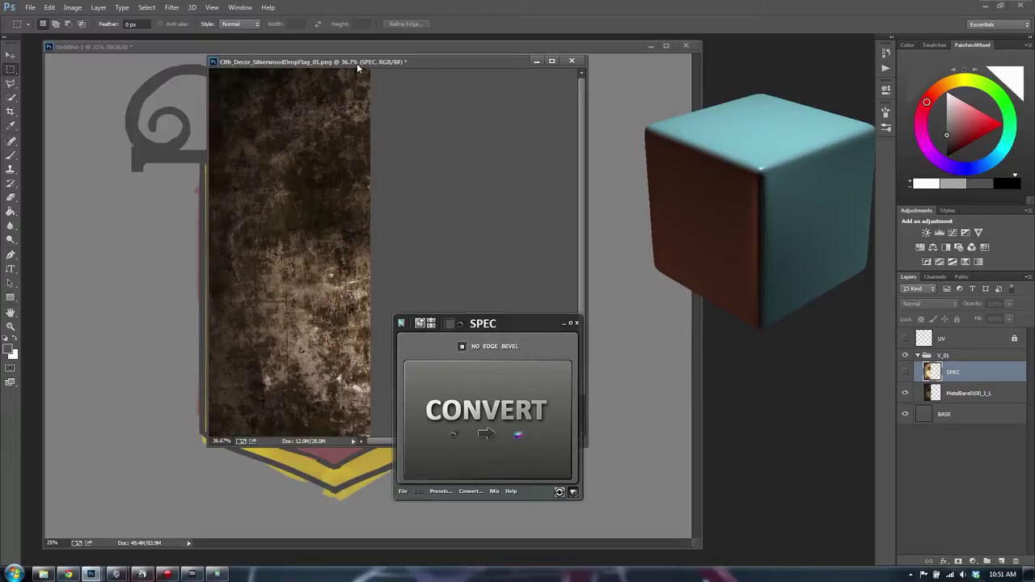
drag(356, 63, 301, 71)
Step: Convert the MetalBare0100_1_L layer of the active document to a normal map with nDo2's Ceramic Roof preset
click(959, 393)
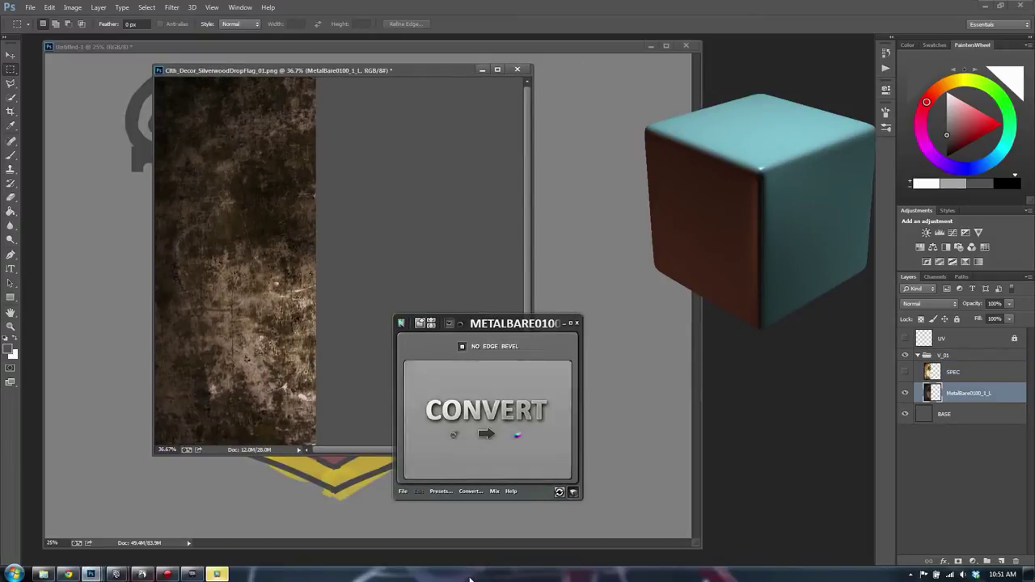
click(413, 369)
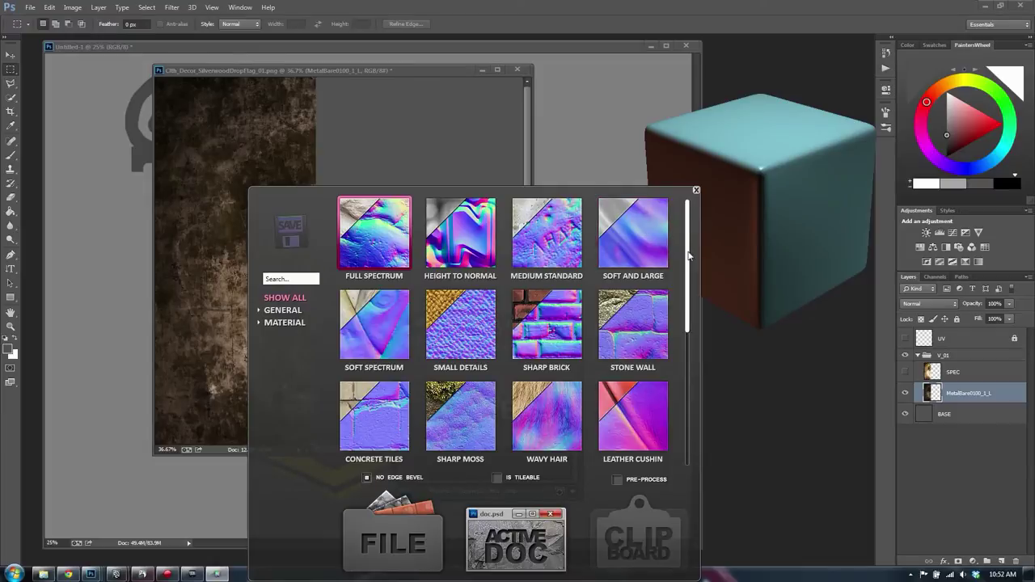
drag(687, 251, 699, 372)
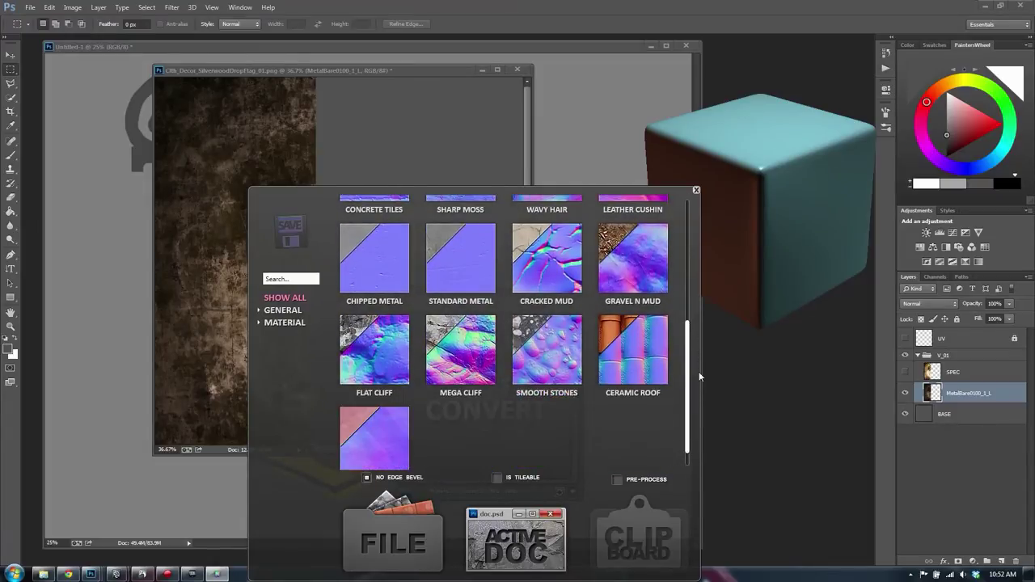
click(518, 538)
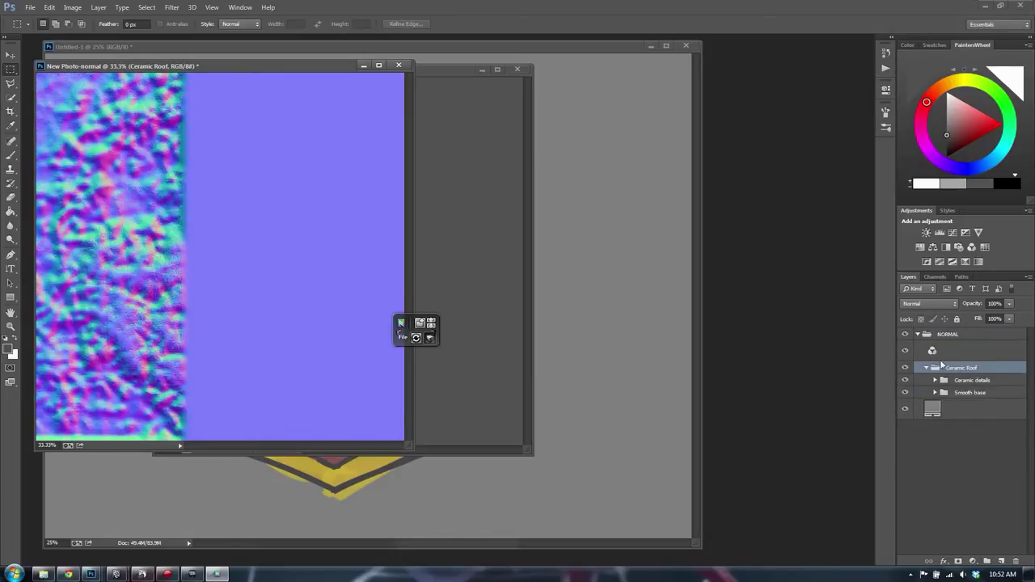
key(ctrl+Tab)
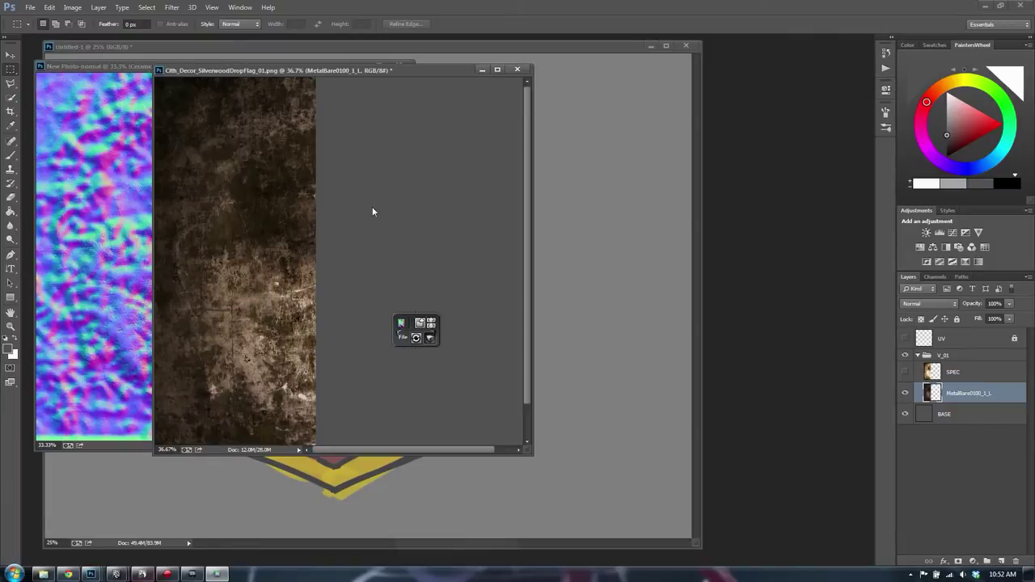
key(ctrl+Tab)
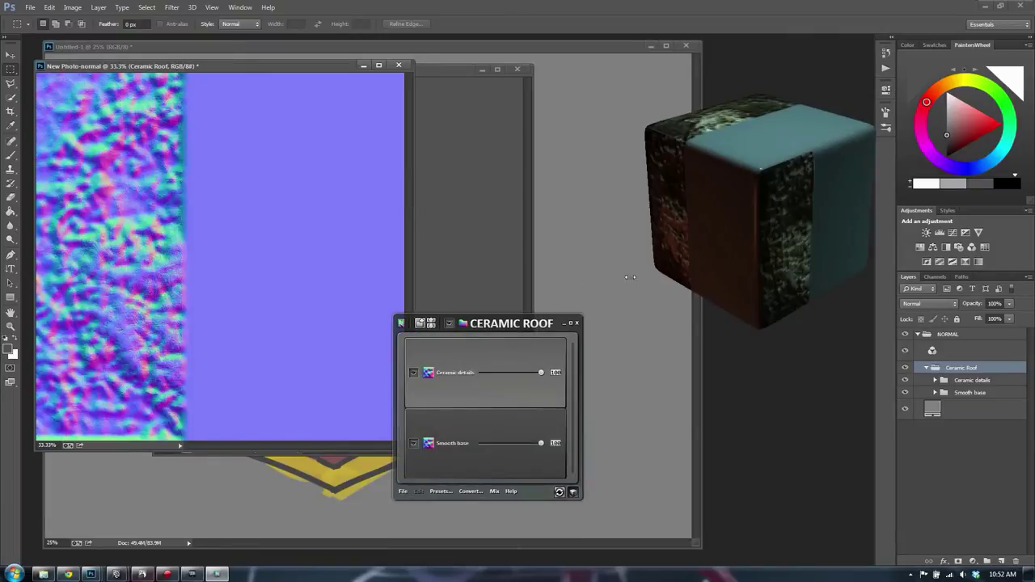
Step: Lower the Ceramic Roof normal's Smooth base to nearly zero and its Ceramic details to about 14, checking the preview cube
drag(774, 195, 717, 217)
drag(519, 330, 496, 336)
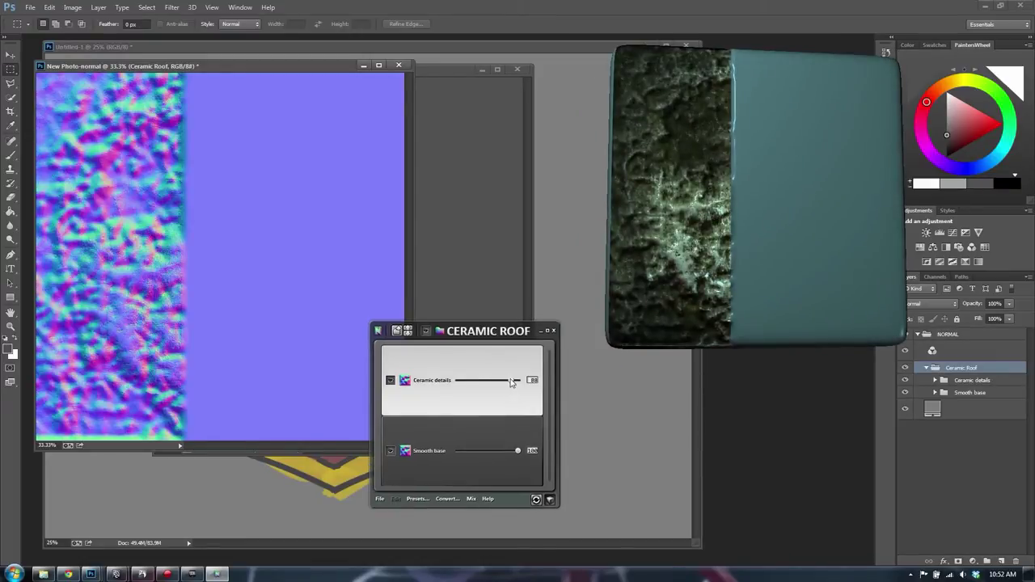
drag(518, 450, 470, 460)
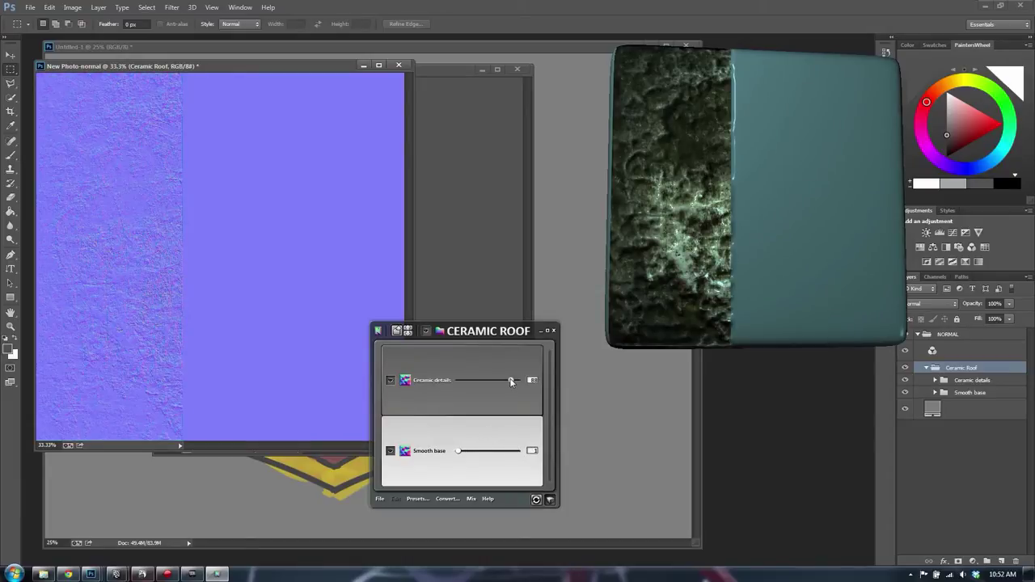
drag(510, 380, 467, 384)
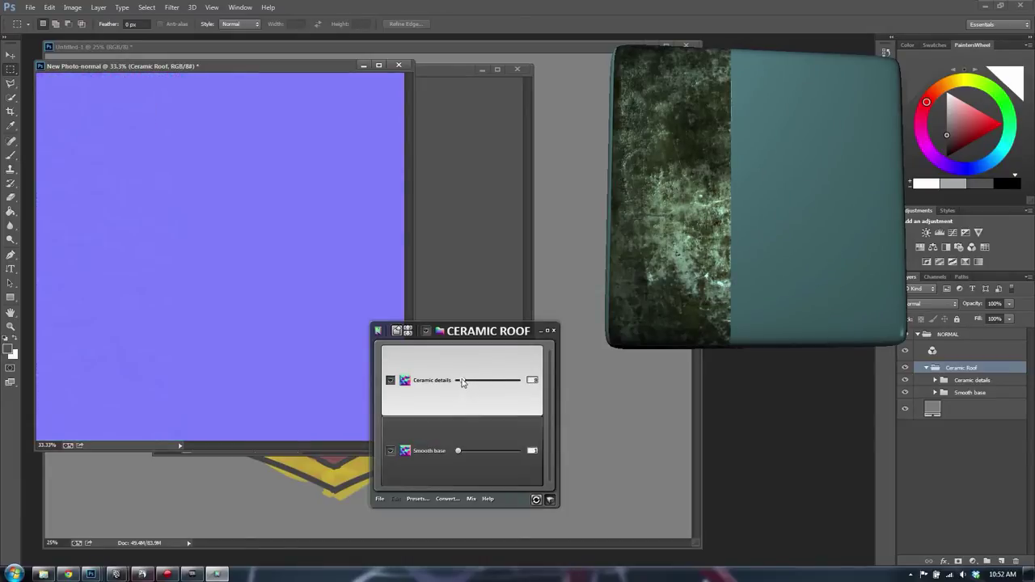
mouse_move(735, 291)
mouse_down()
mouse_move(699, 301)
mouse_move(773, 294)
mouse_move(733, 286)
mouse_up()
scroll(712, 277, up, 3)
mouse_move(709, 278)
right_down()
mouse_move(730, 285)
mouse_move(718, 273)
right_up()
drag(463, 380, 469, 380)
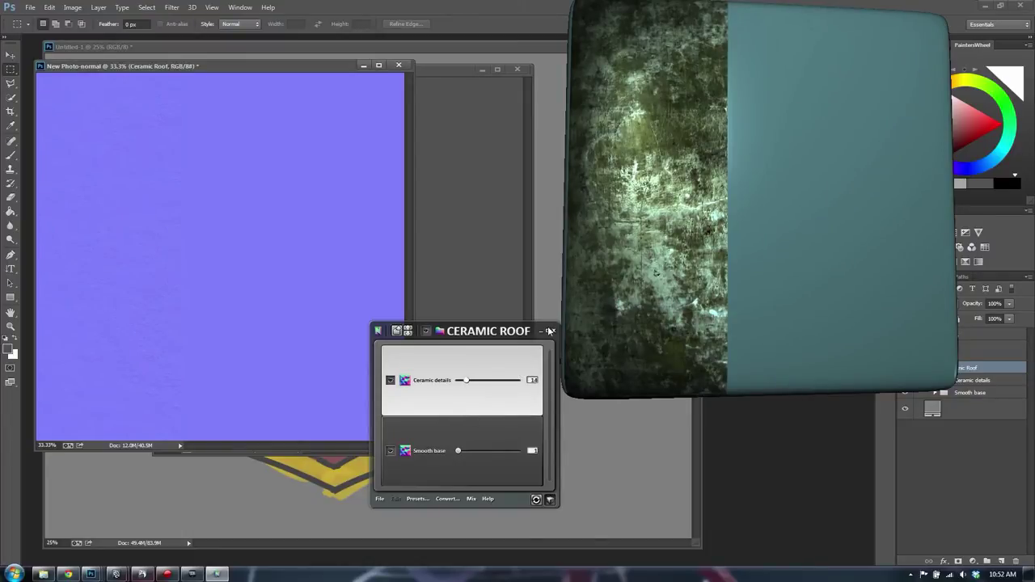
Step: Close nDo2, merge the NORMAL group into one layer, copy the whole image, and close the New Photo-normal document
click(169, 64)
drag(175, 74, 173, 80)
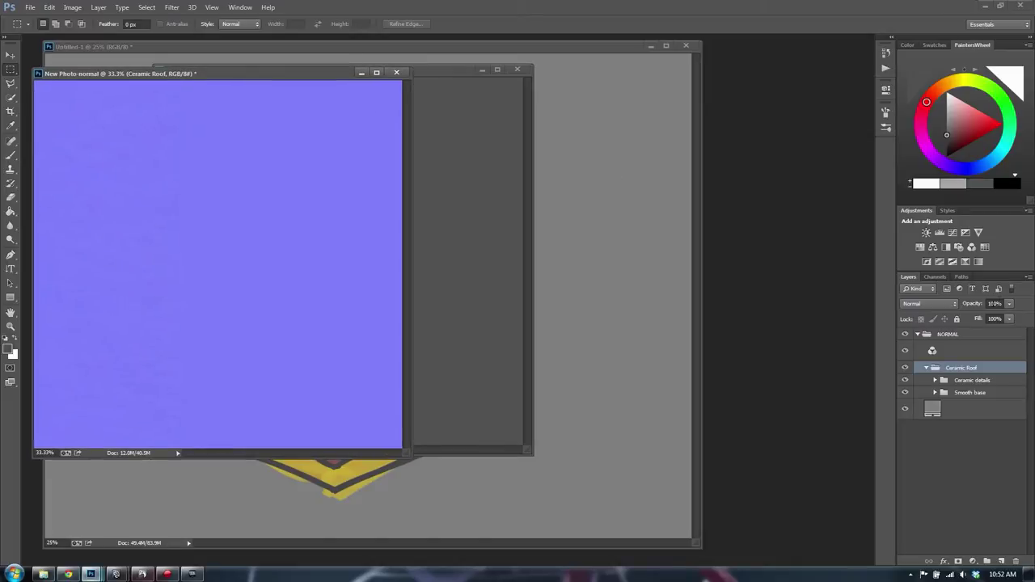
click(957, 337)
key(ctrl+e)
key(ctrl+a)
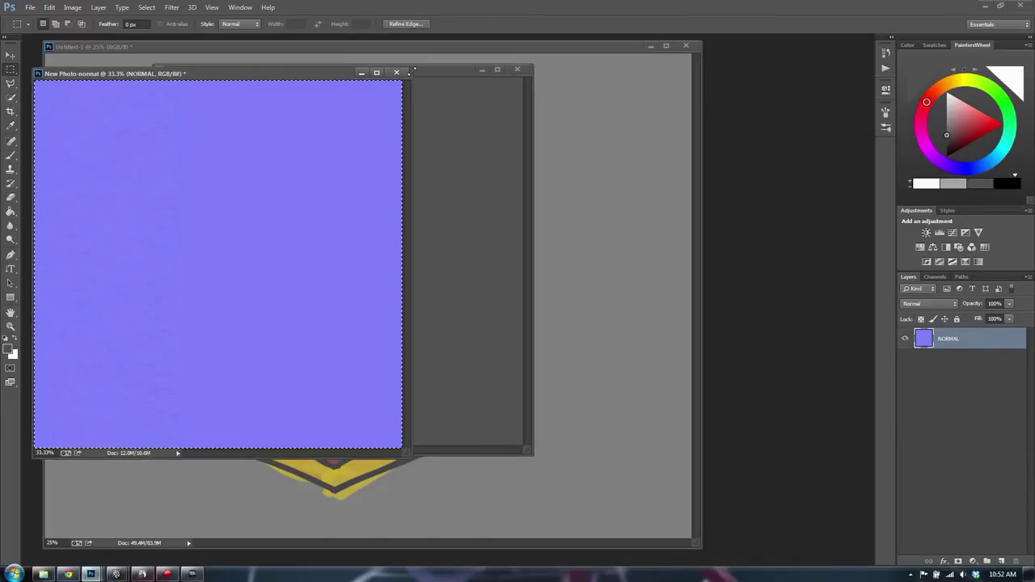
click(397, 72)
click(516, 217)
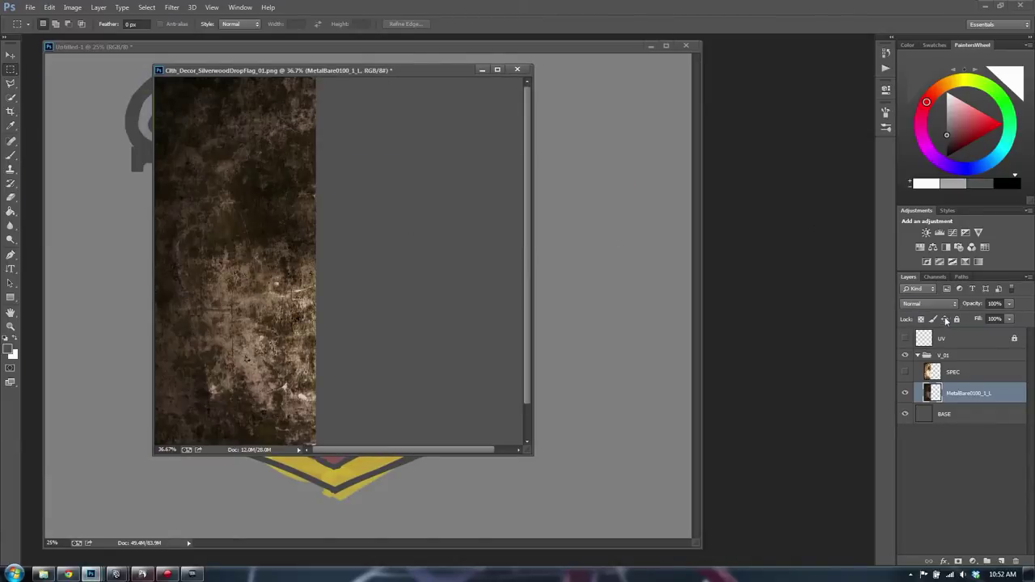
Step: Paste the normal map into the drop flag document, rename its layer Normal, and move it above the V_01 group
key(ctrl+v)
double_click(956, 371)
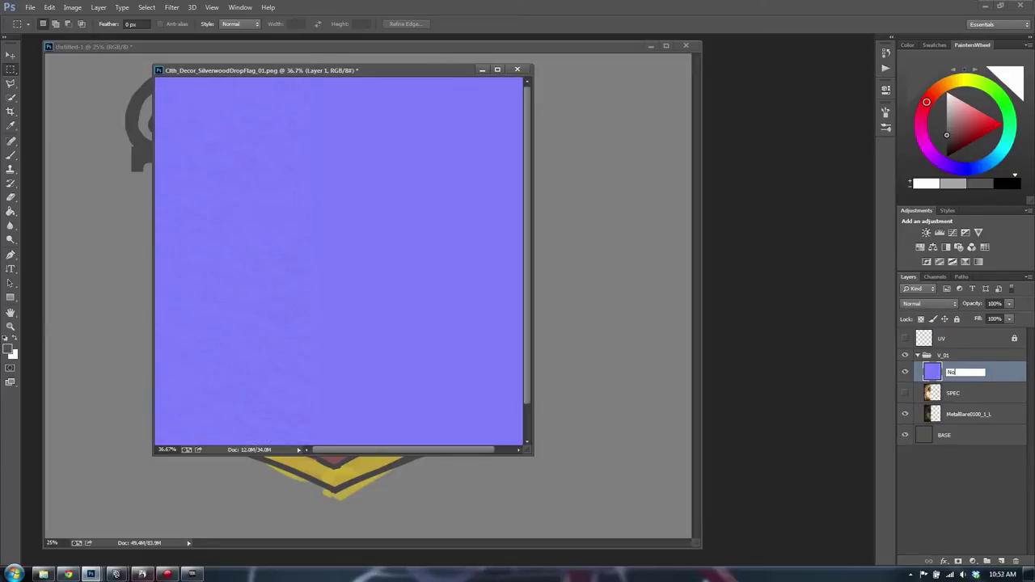
text(Normal)
key(Return)
drag(963, 372, 981, 348)
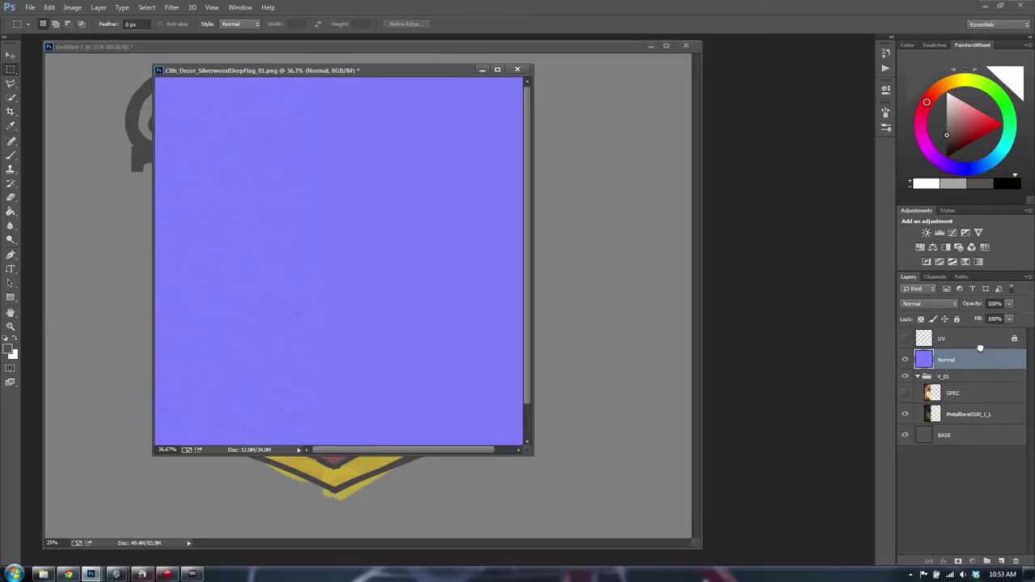
Step: Open NormalTemp.png in Photoshop from the Clth_Decor_SilverwoodDropFlag folder of Sta_Silverwood_CityPack_01
click(42, 574)
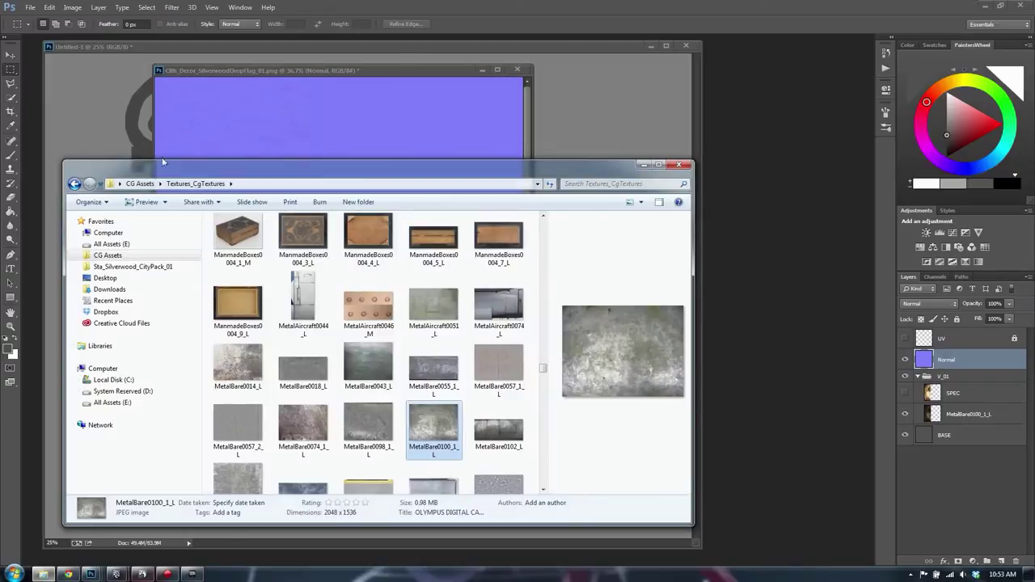
drag(164, 173, 277, 154)
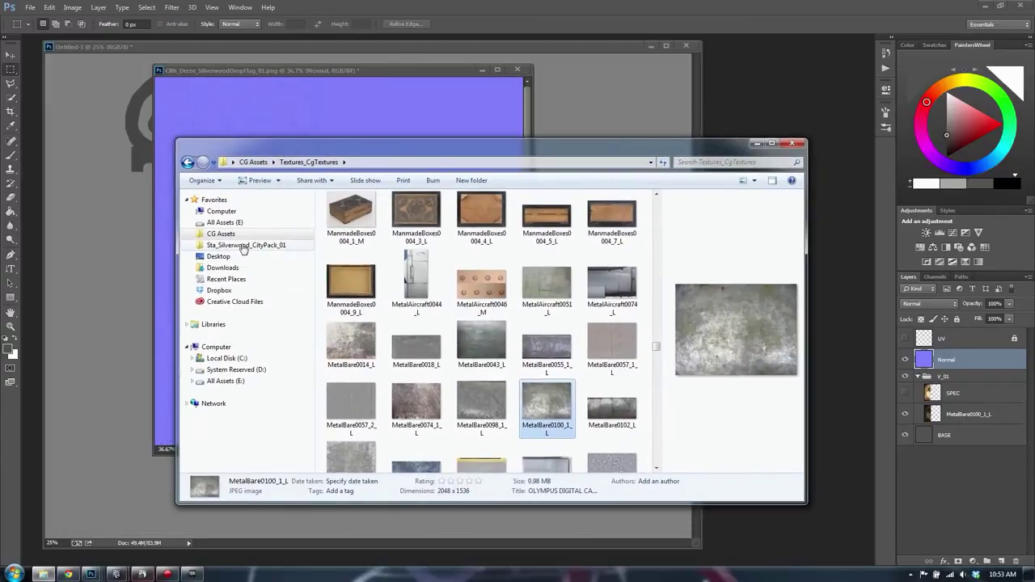
click(243, 245)
double_click(356, 212)
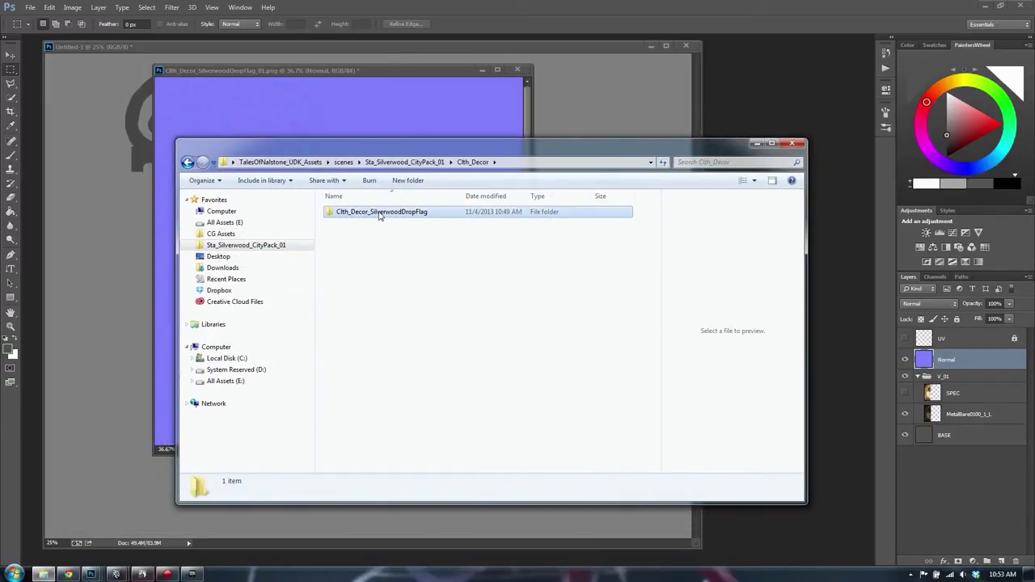
double_click(381, 212)
click(364, 281)
click(384, 247)
click(374, 258)
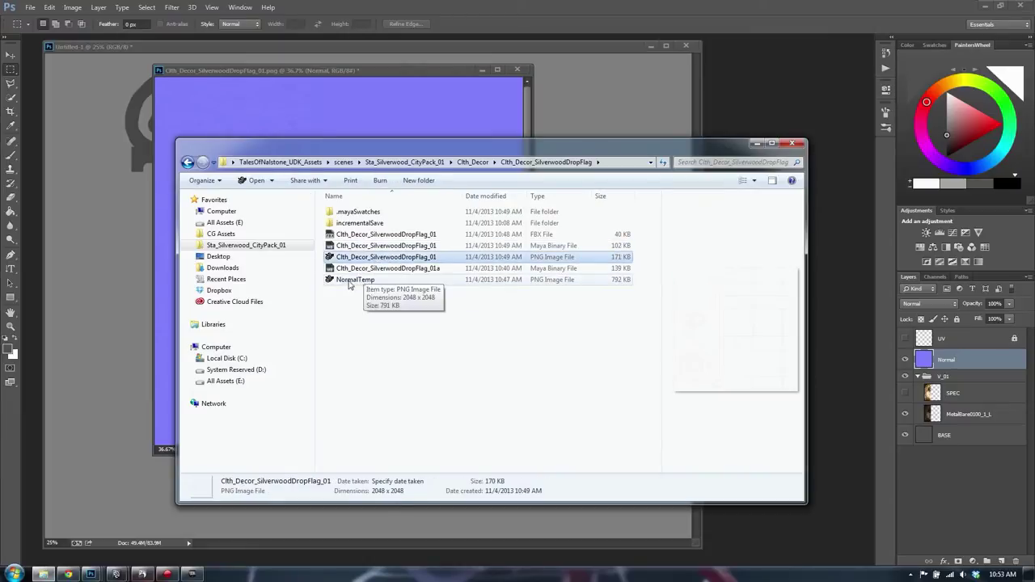
click(353, 282)
drag(353, 285, 790, 537)
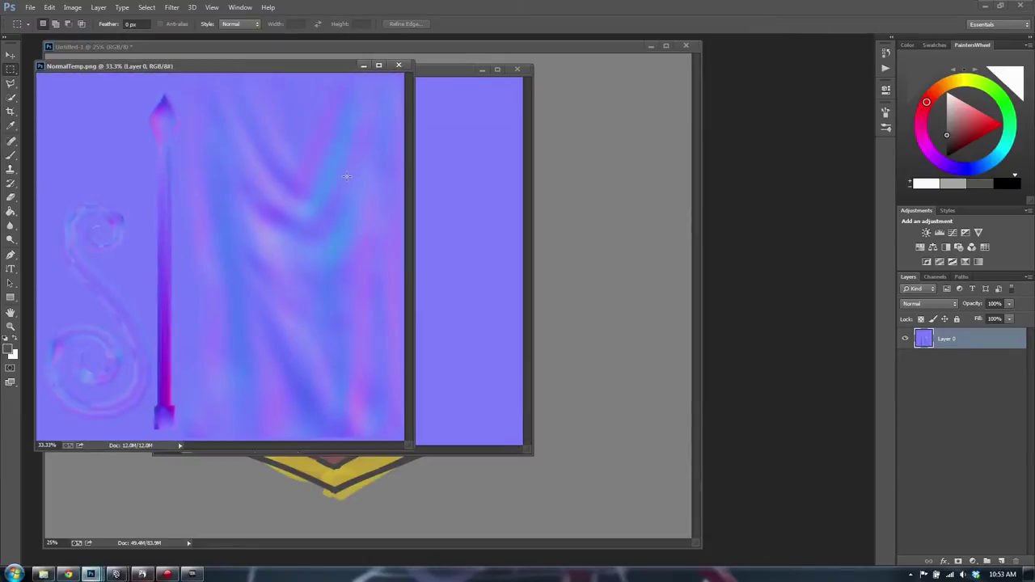
Step: Copy the entire NormalTemp image and paste it as a new layer above Normal in the drop flag document
drag(408, 445, 505, 491)
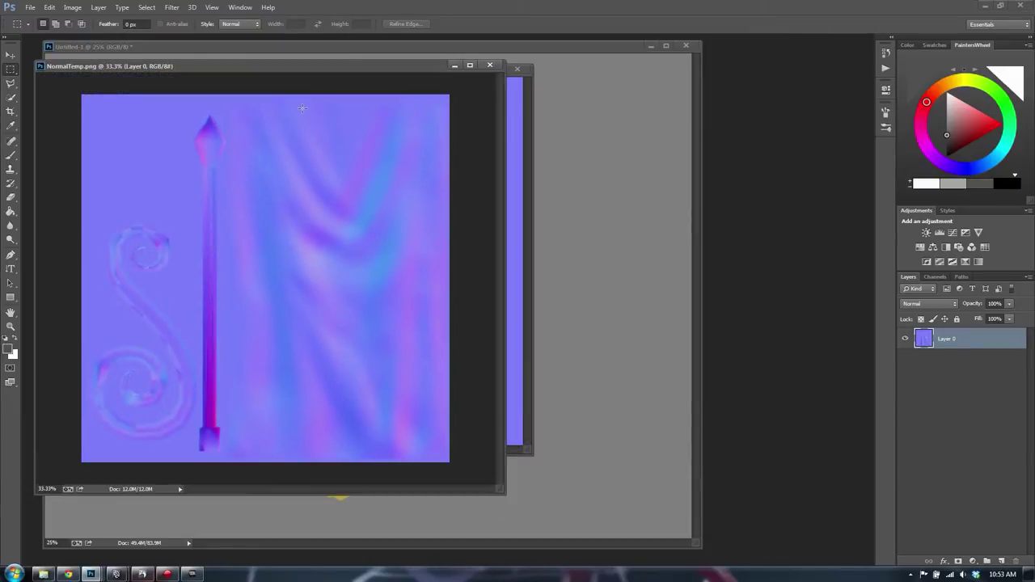
drag(469, 81, 105, 464)
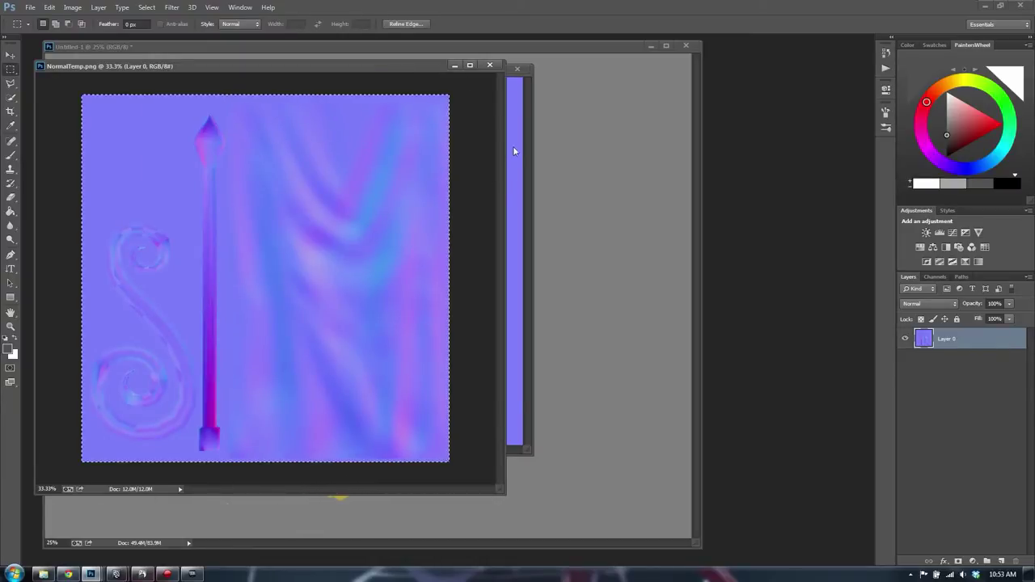
click(512, 150)
drag(531, 455, 739, 552)
Step: Show the UV layer, delete the pasted layer's metal strip beside the cloth UVs, deselect, and merge it into Normal
click(906, 340)
drag(217, 96, 400, 553)
key(Delete)
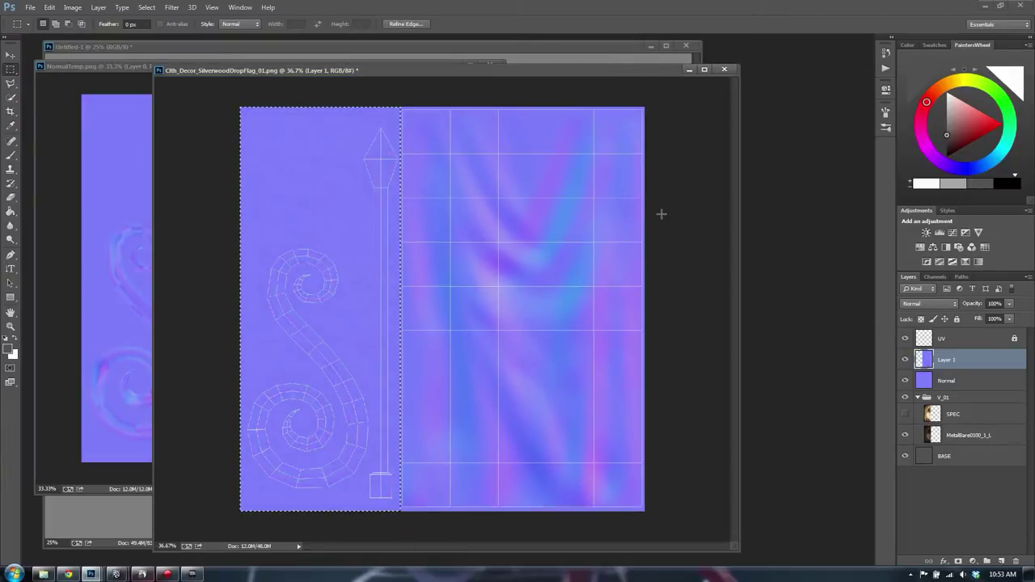
key(ctrl+d)
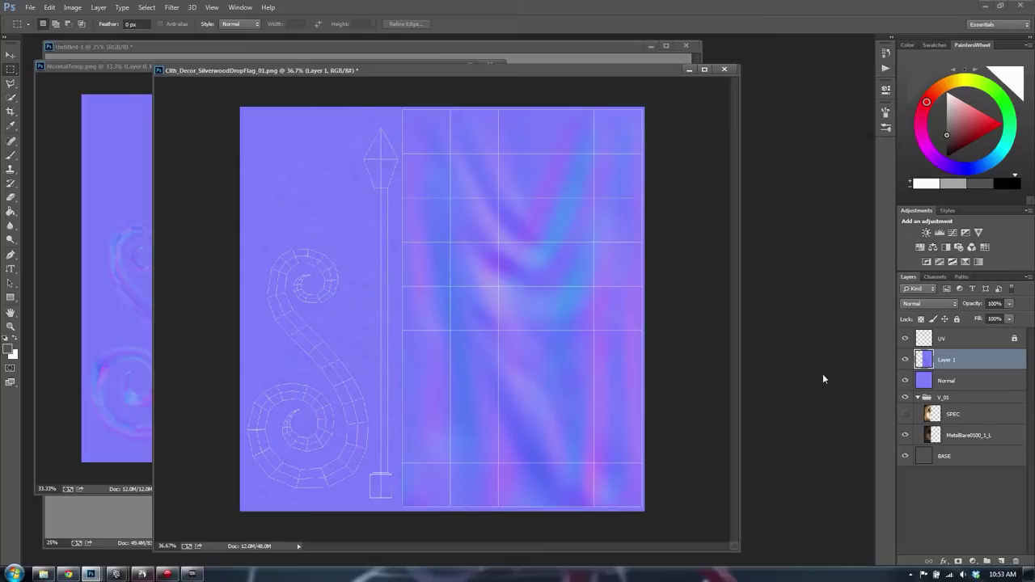
key(ctrl+e)
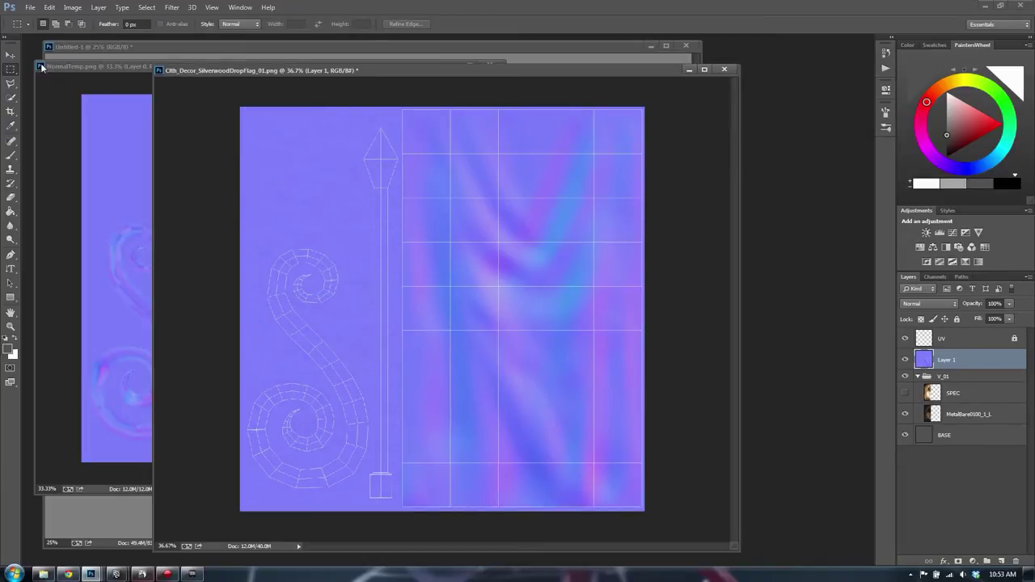
Step: Close the NormalTemp document and hide the UV layer in the drop flag texture
click(41, 67)
click(68, 146)
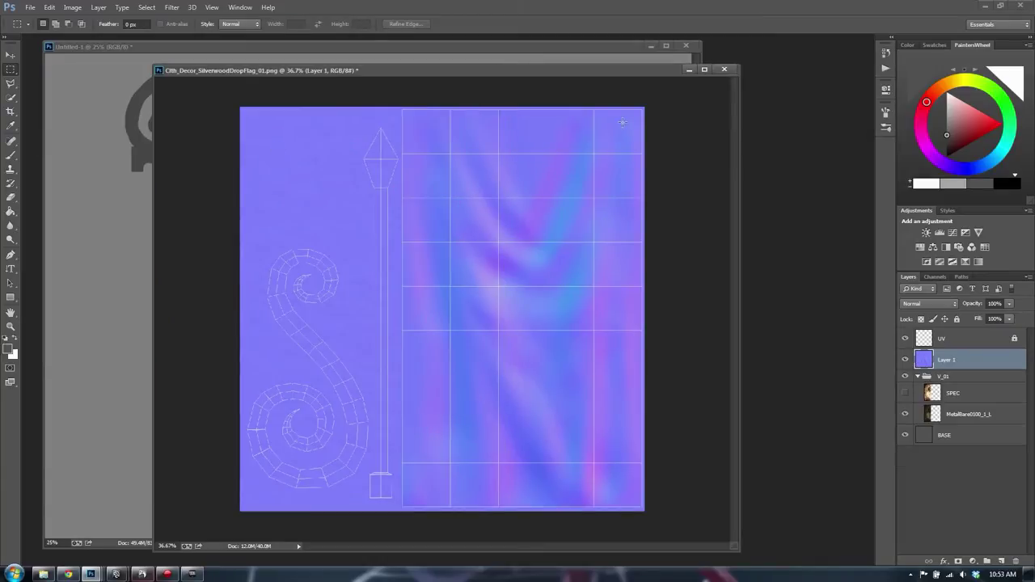
click(905, 339)
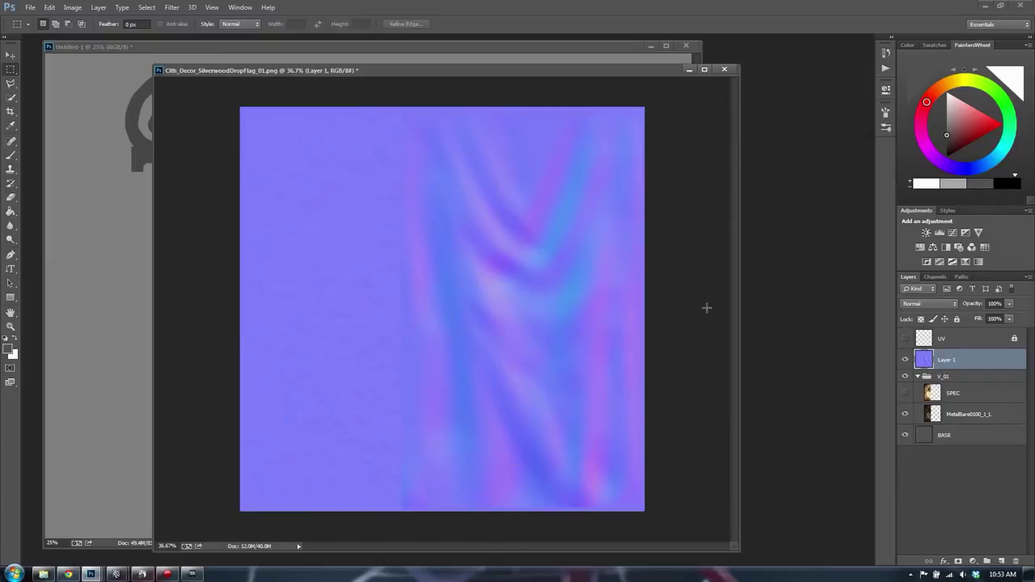
Step: Hide the normal map layer and show the UV layer over the drop flag texture
click(904, 359)
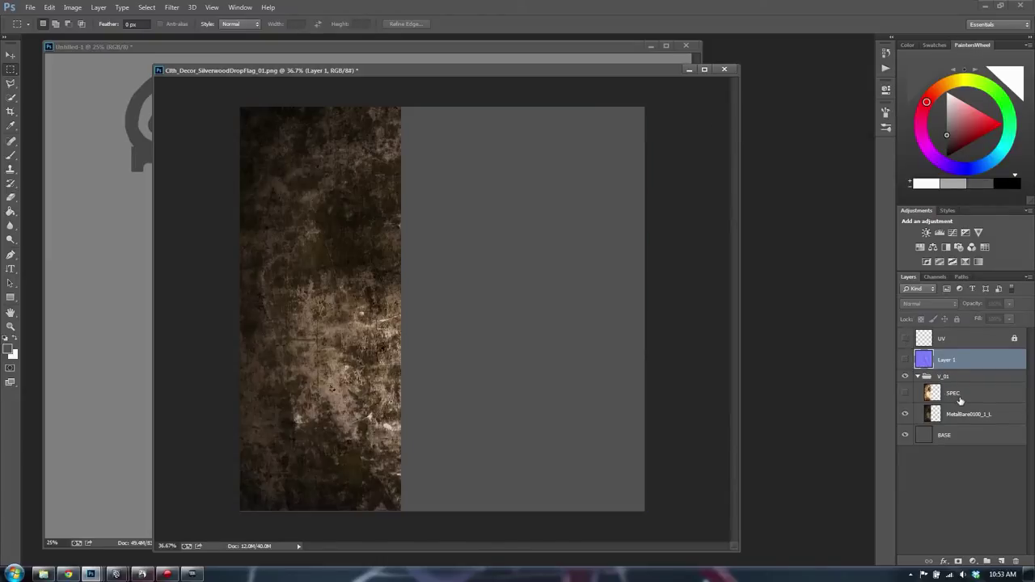
click(904, 338)
Step: Open a second Explorer window at the CG Assets folder and return to the drop flag texture document
click(43, 573)
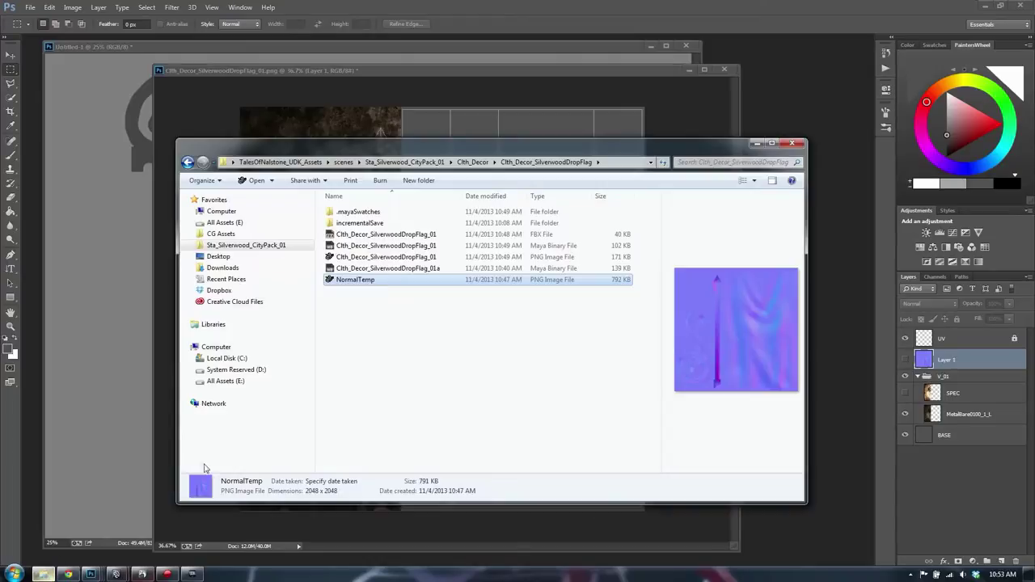
drag(382, 149, 394, 132)
key(ctrl+n)
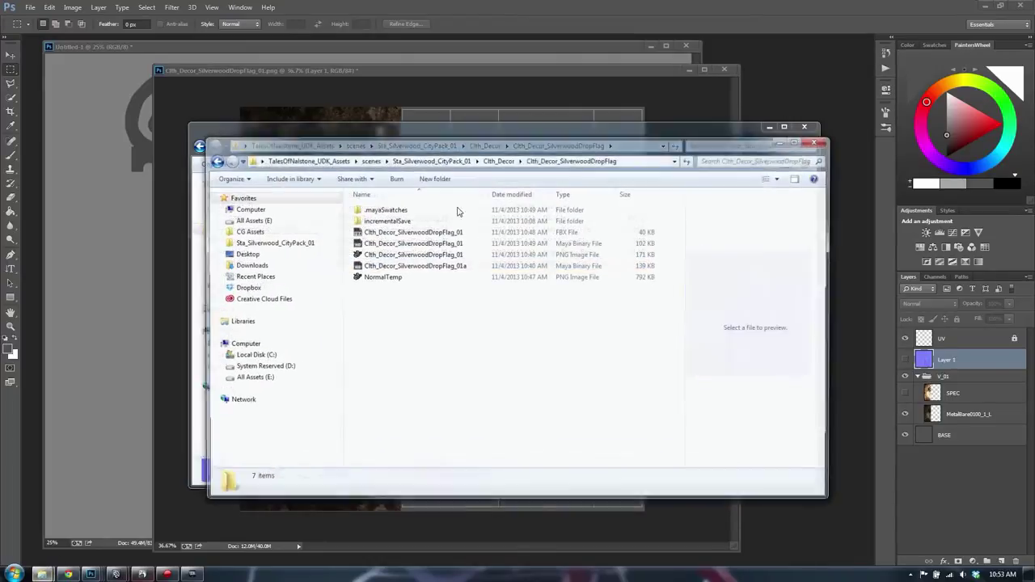
click(260, 234)
click(260, 232)
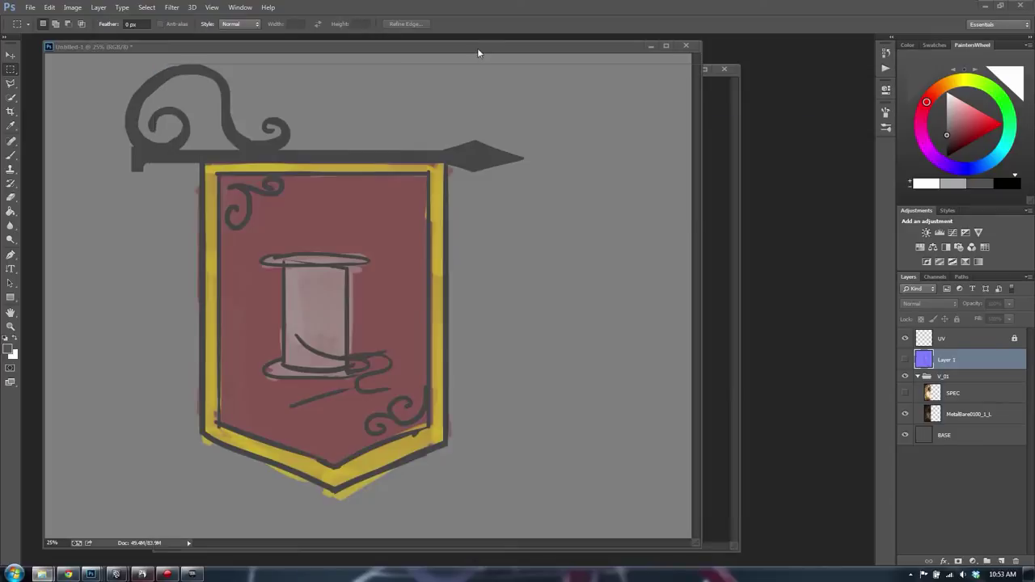
click(715, 216)
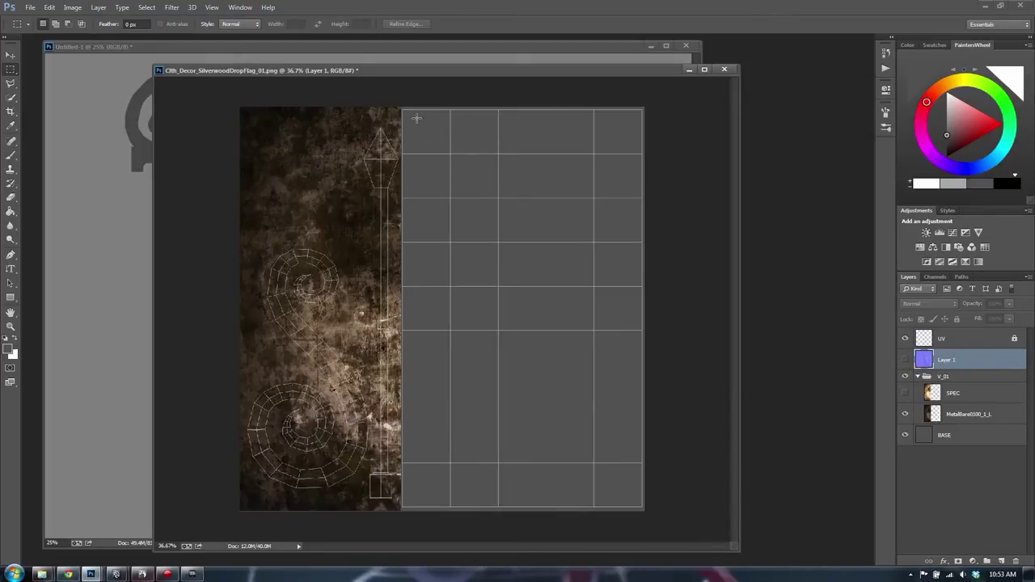
Step: Add a new layer and place it directly above BASE, below the V_01 group
click(987, 425)
click(984, 392)
click(1002, 561)
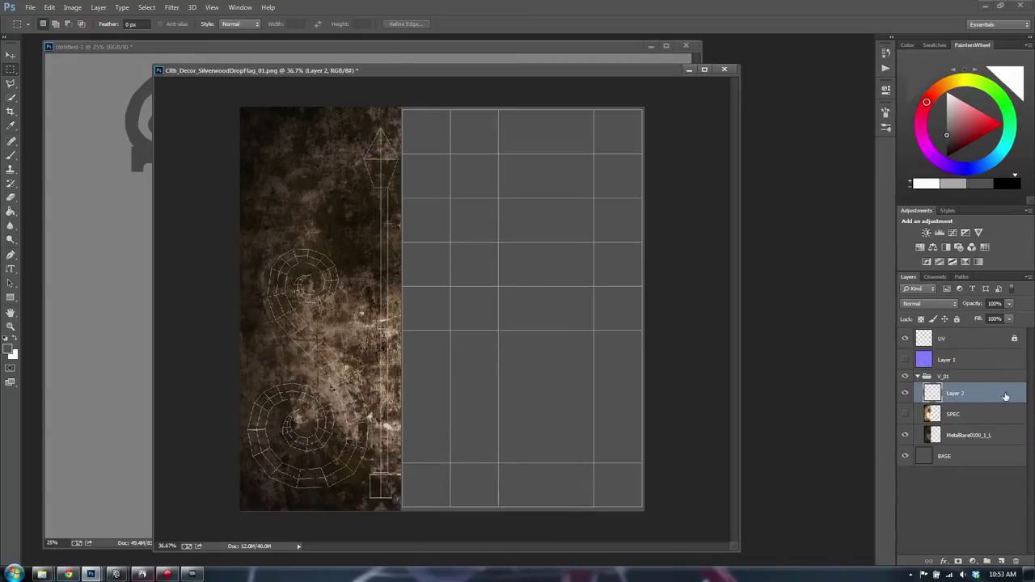
drag(1004, 395, 1001, 435)
Step: Fill the new layer with red for the cloth, adjusting the colour to a muted brownish red
key(g)
click(968, 134)
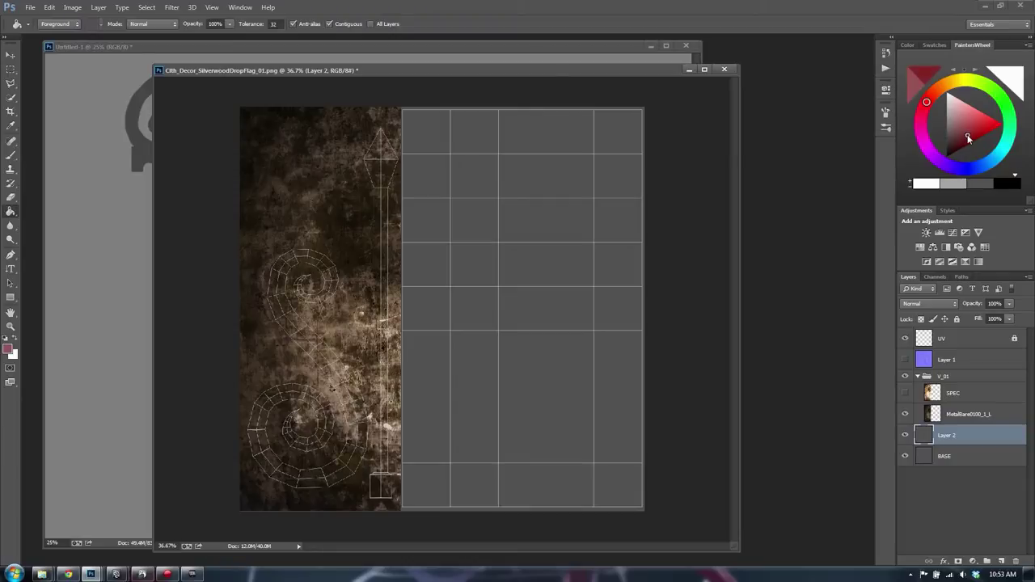
key(alt+BackSpace)
drag(967, 138, 964, 134)
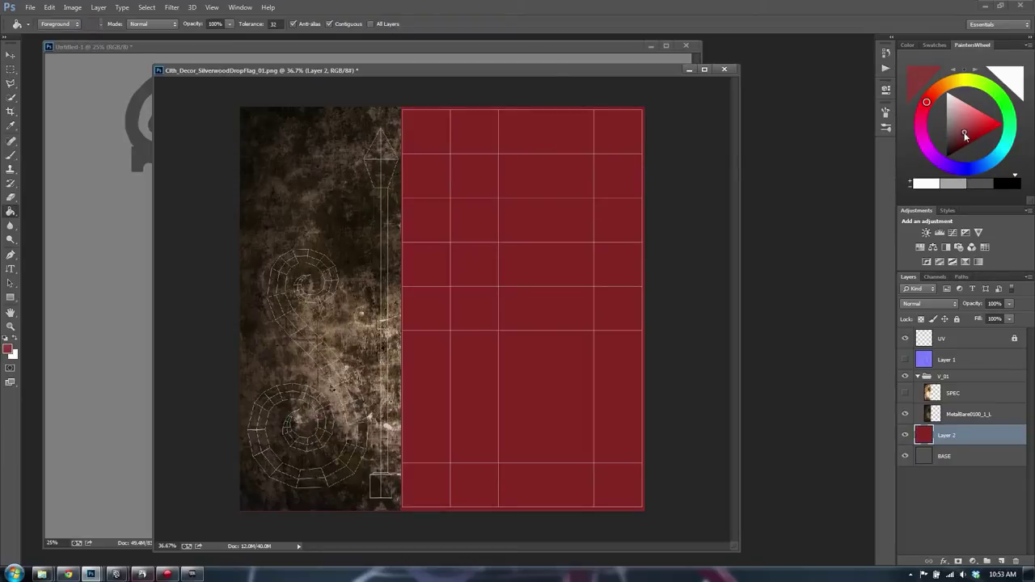
click(964, 135)
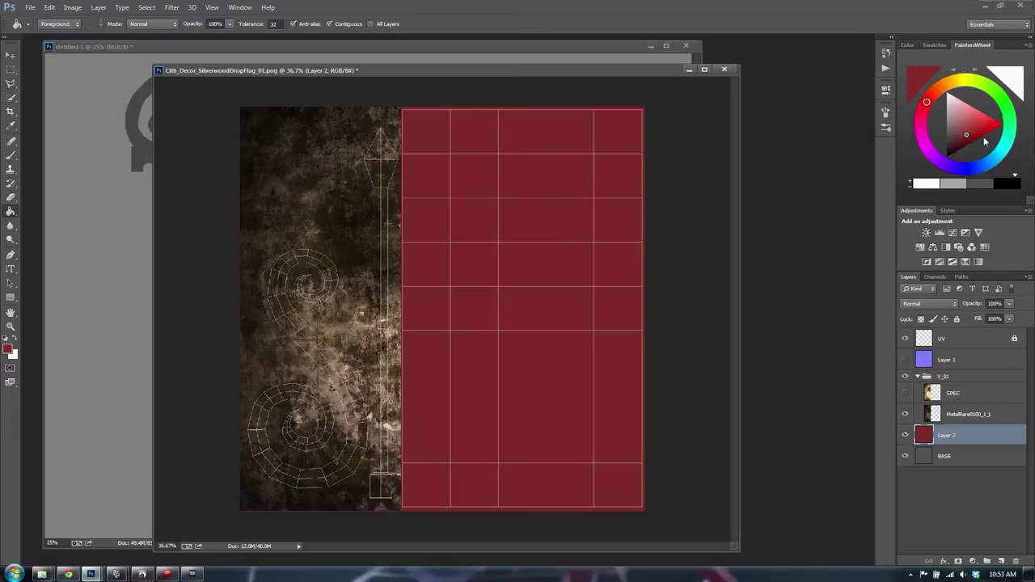
click(934, 95)
click(596, 264)
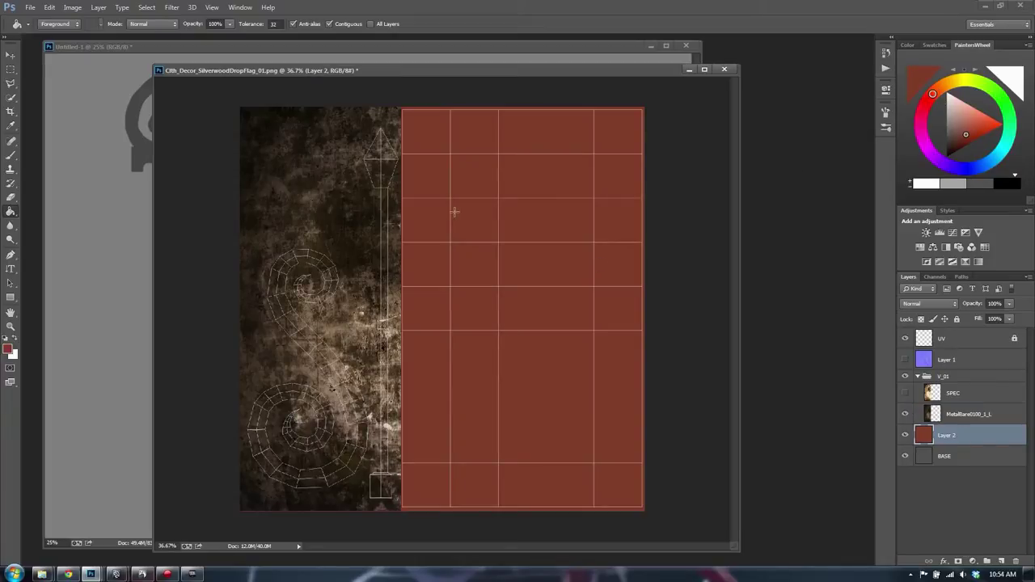
Step: Examine the banner's pointed lower edge in the Untitled-1 concept sketch and return to the flag texture
key(l)
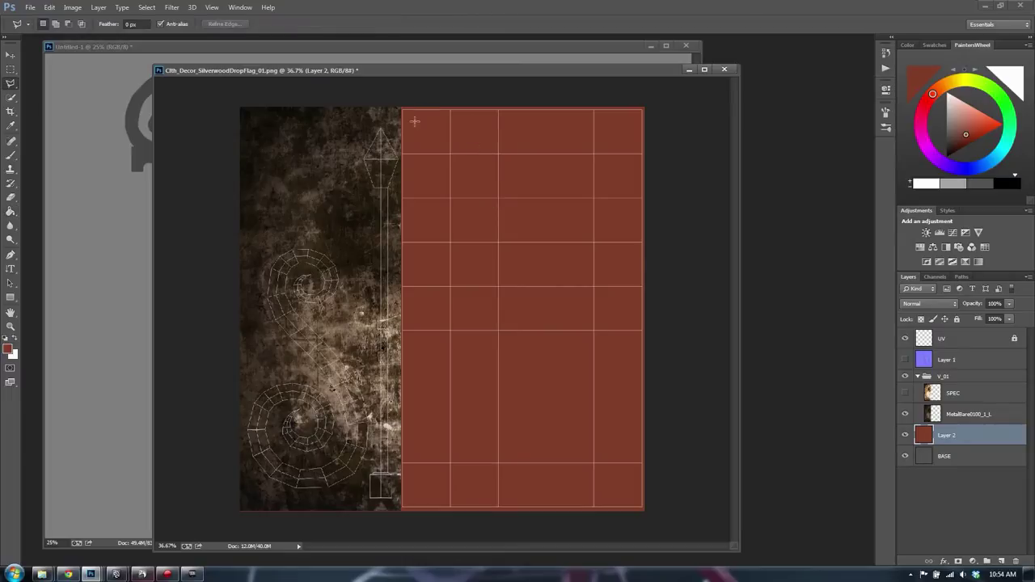
key(m)
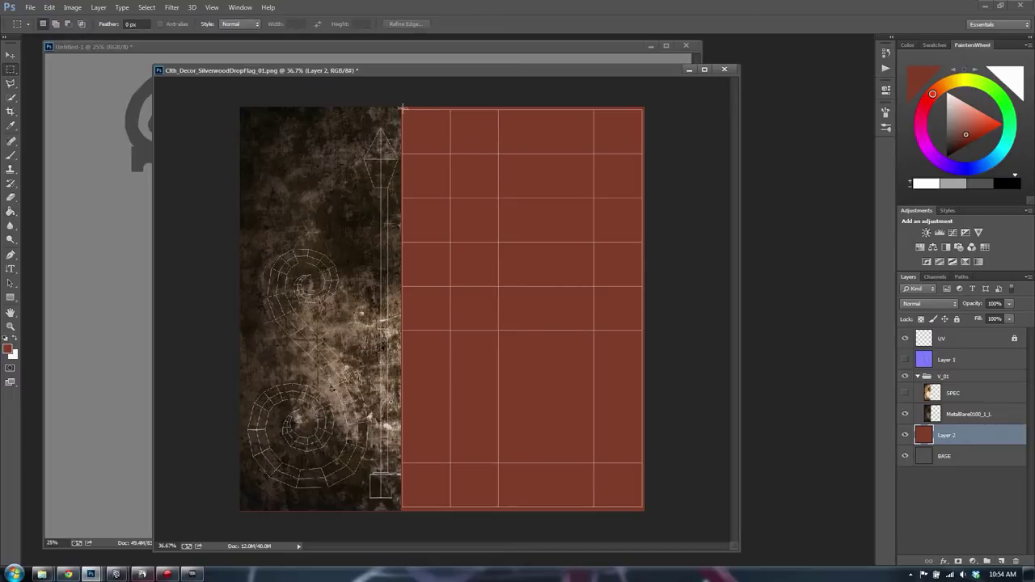
key(l)
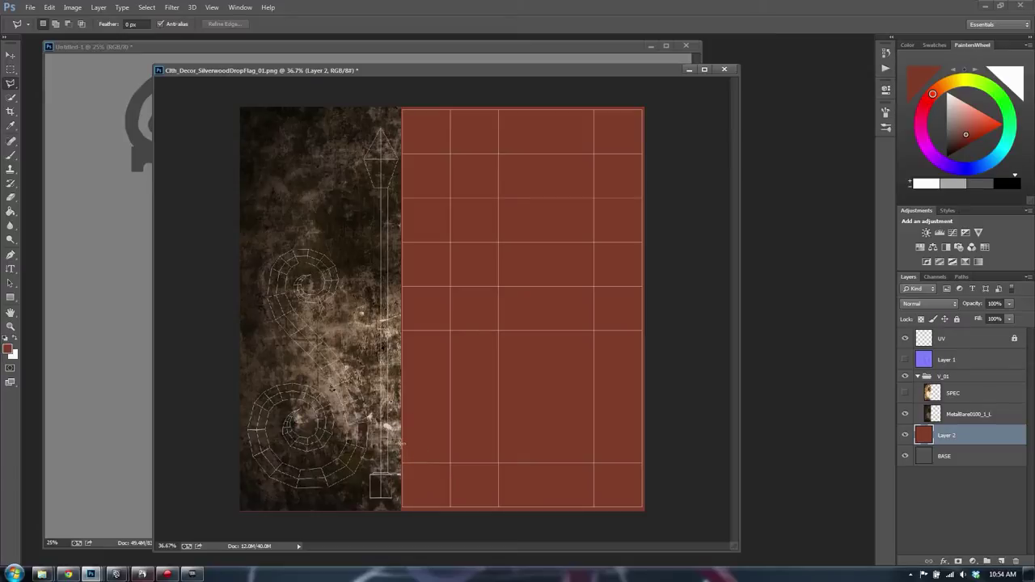
key(alt+Tab)
click(77, 259)
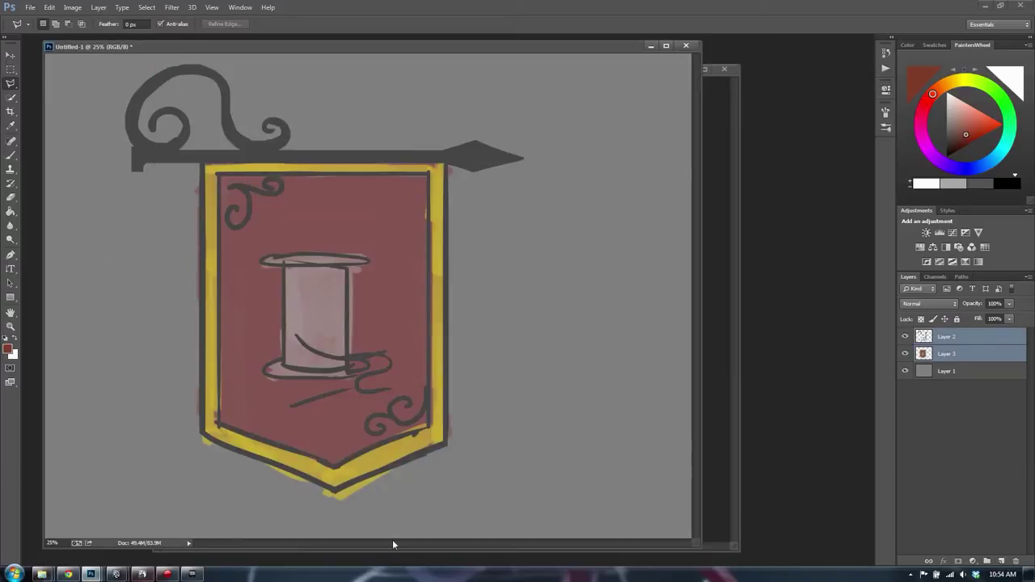
key(alt+Tab)
key(alt+Tab)
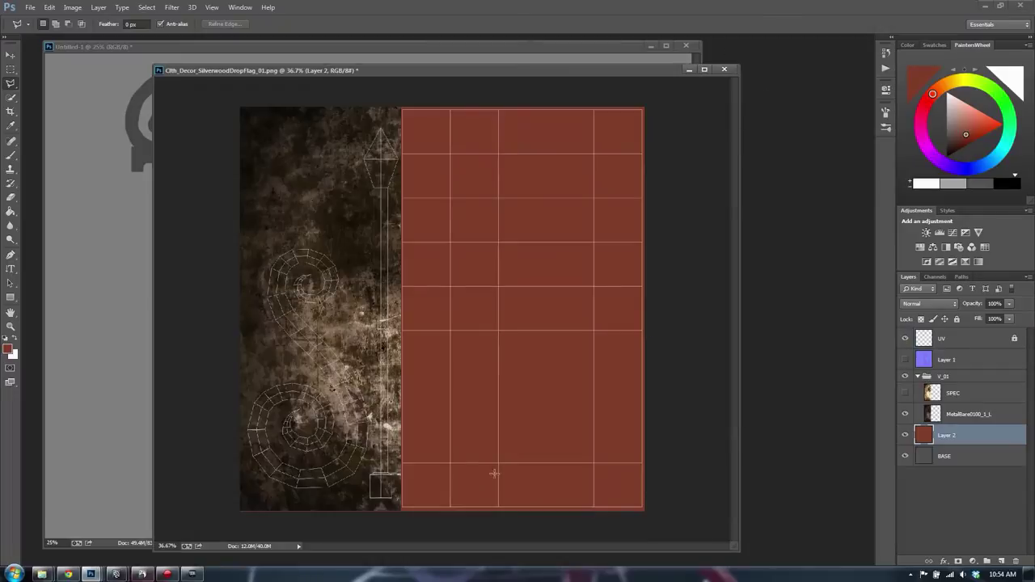
Step: Cut the red cloth layer's lower edge to a centred downward point with a polygonal lasso selection, check it without BASE, and deselect
click(402, 457)
click(521, 504)
click(662, 478)
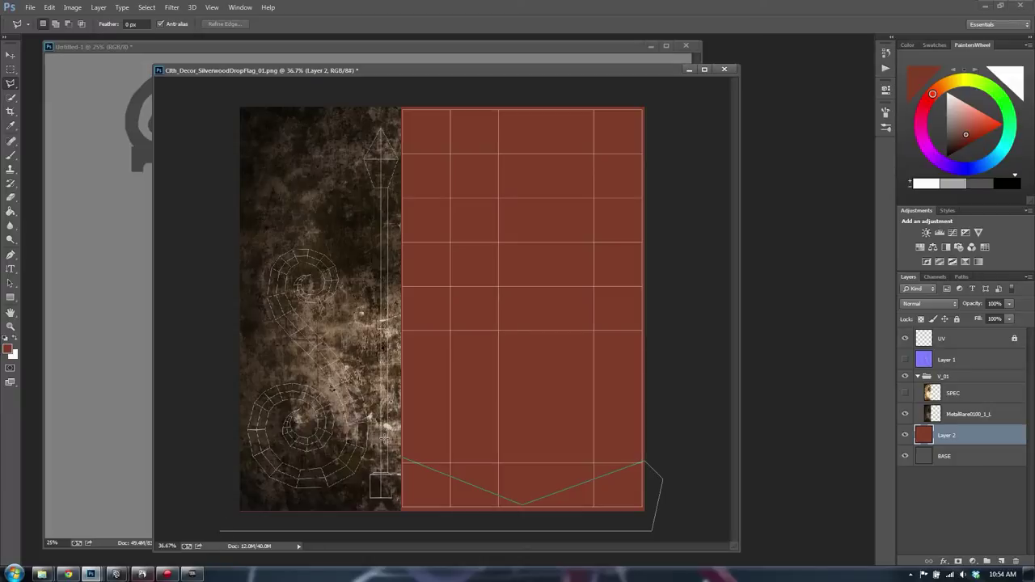
click(220, 531)
click(229, 465)
click(390, 443)
key(Delete)
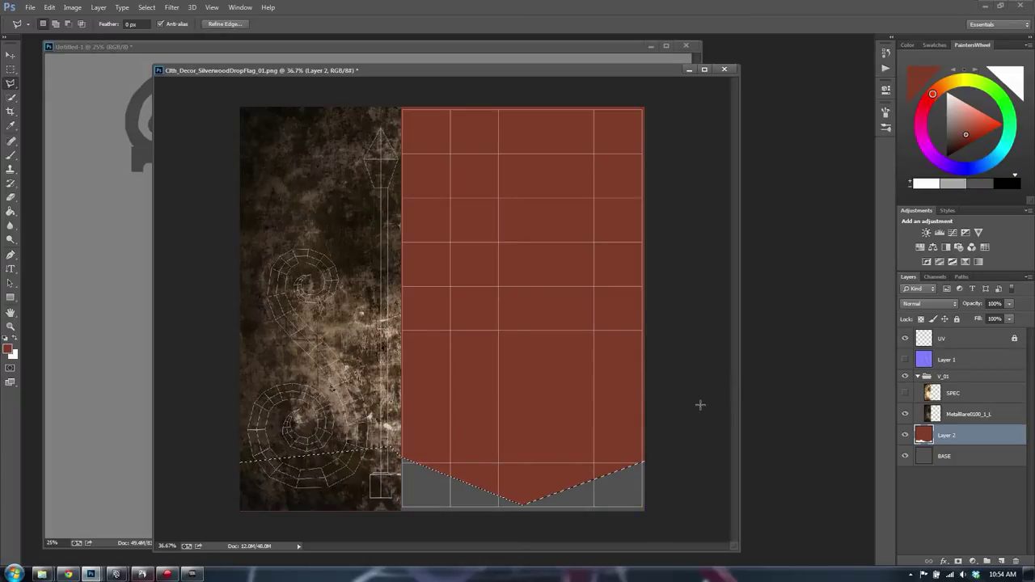
click(905, 457)
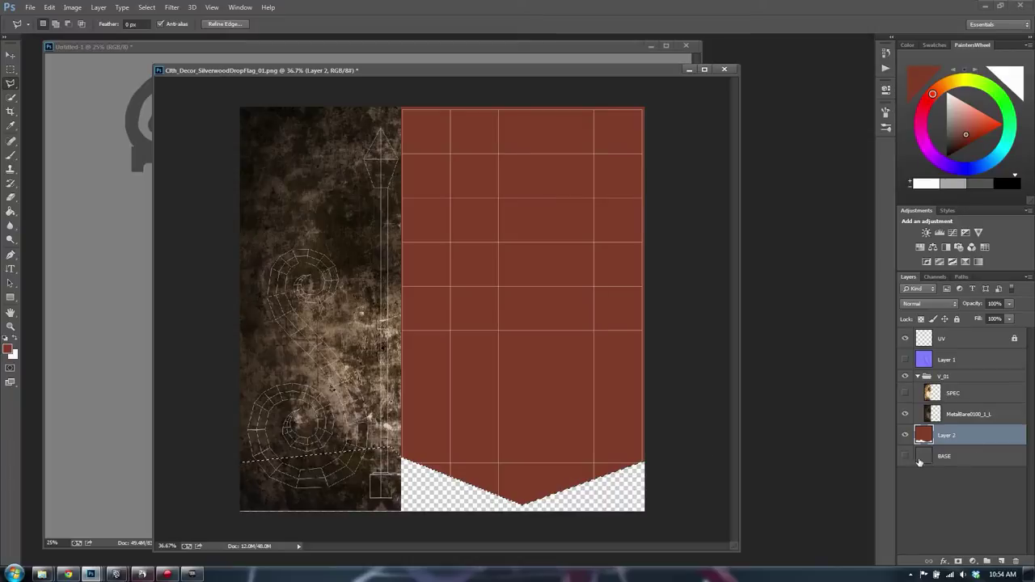
click(905, 457)
key(m)
key(ctrl+d)
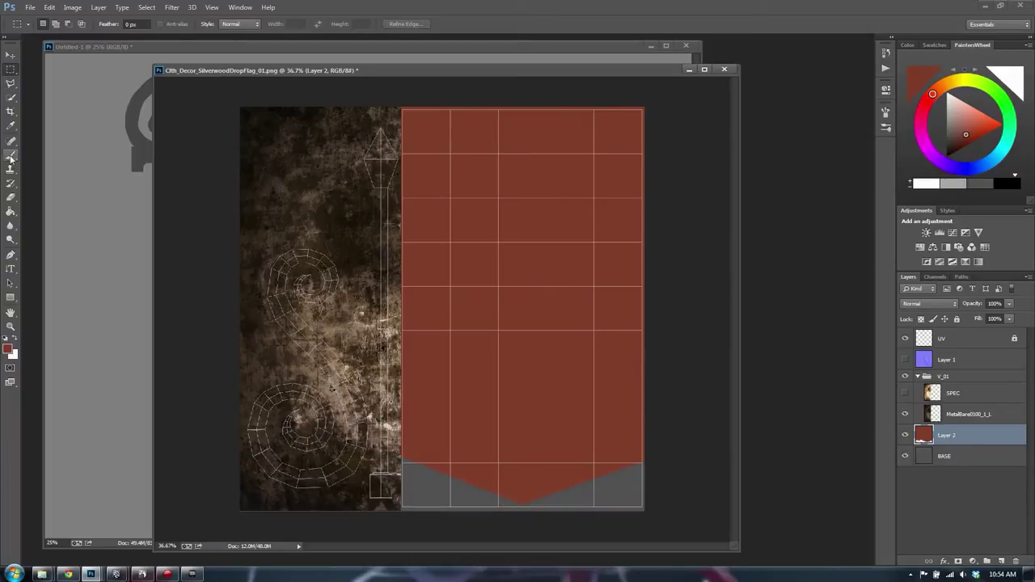
click(11, 297)
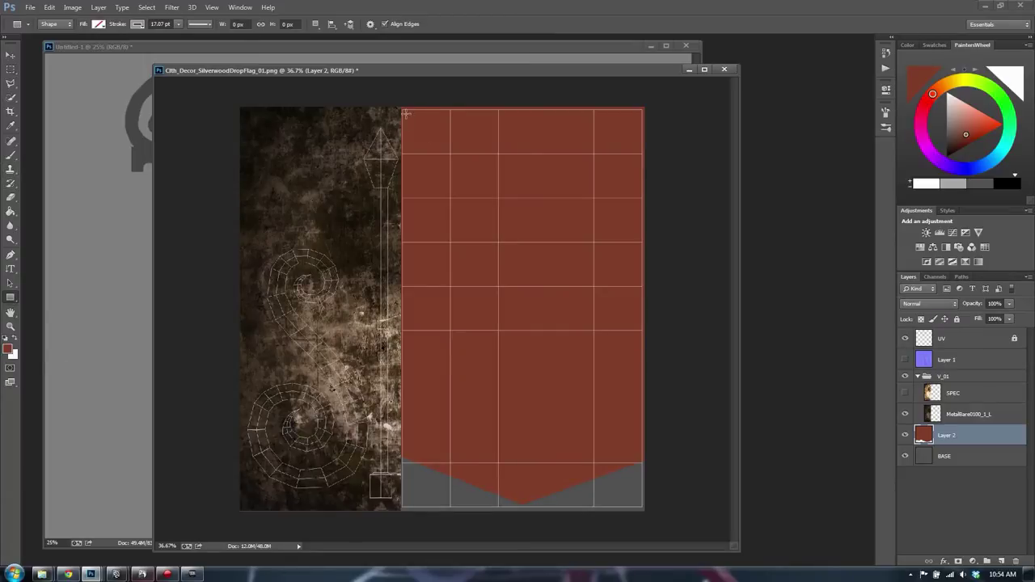
click(7, 298)
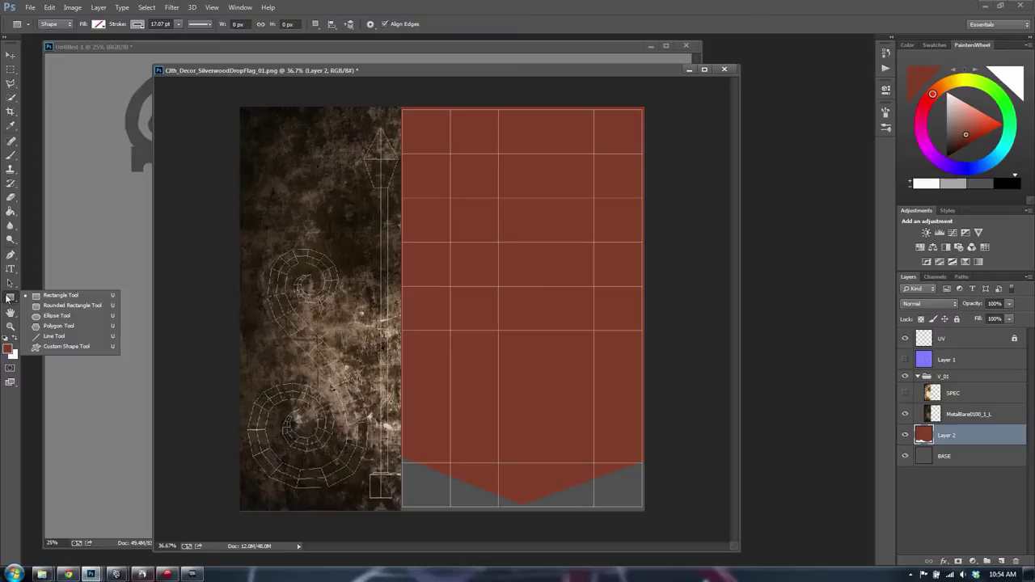
click(40, 336)
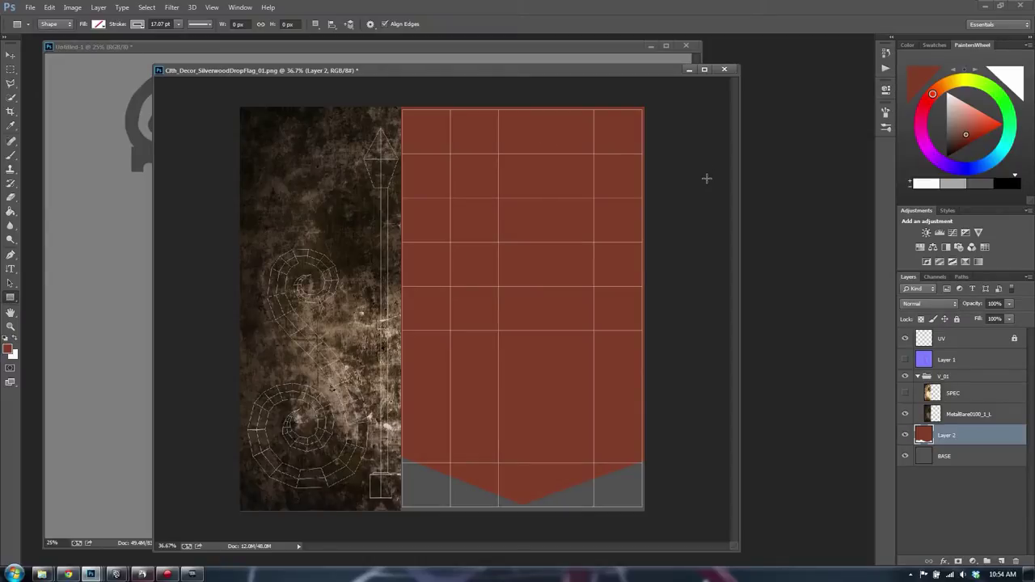
click(42, 573)
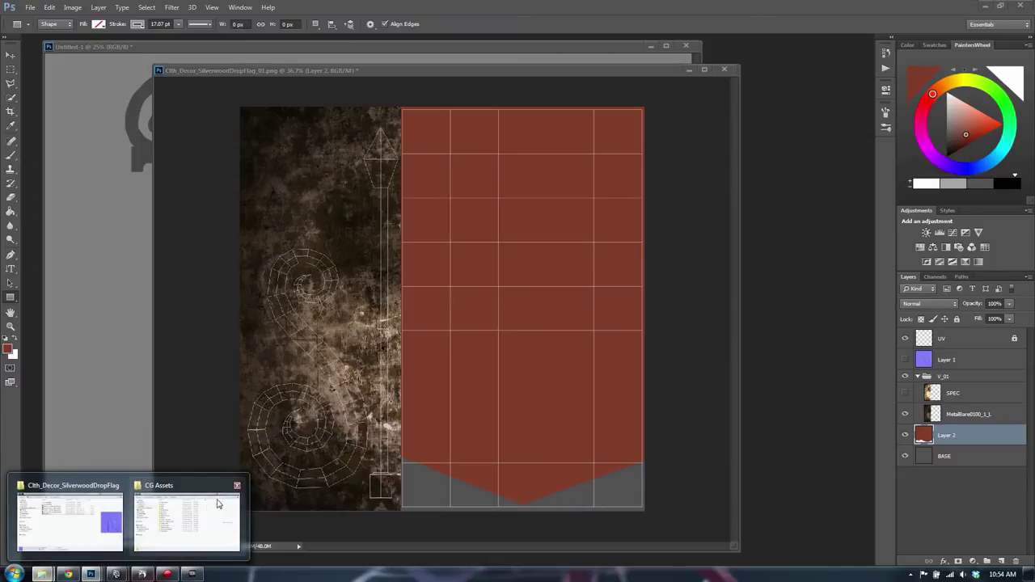
click(689, 231)
Step: Move the red cloth layer into the V_01 group beneath the metal texture and add a new layer above it
mouse_move(976, 425)
mouse_down()
mouse_move(973, 437)
mouse_move(993, 429)
mouse_move(991, 418)
mouse_up()
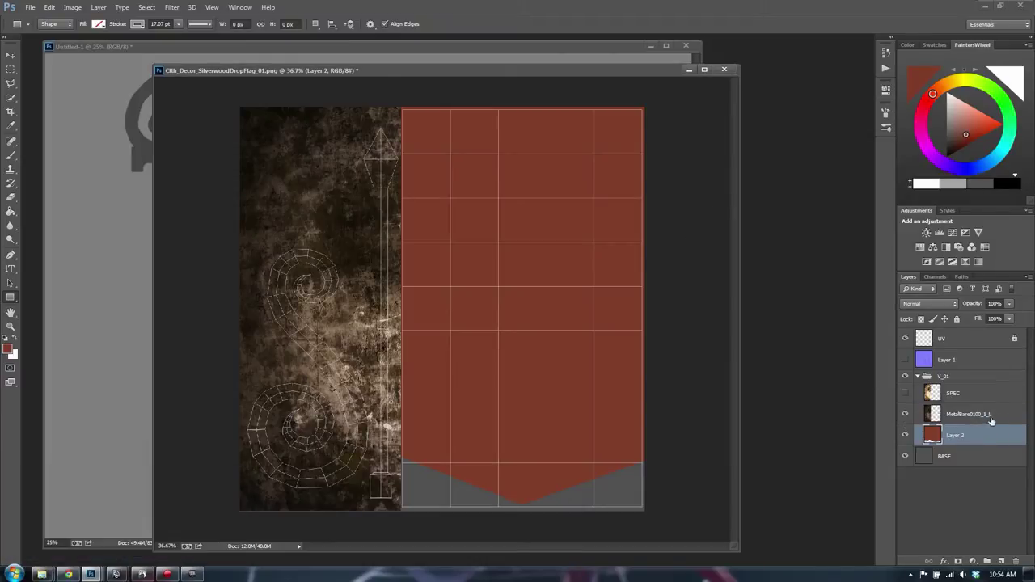
click(1001, 561)
Step: Try to paint a light grey scroll ornament near the cloth's upper-left corner with a hard round brush
key(b)
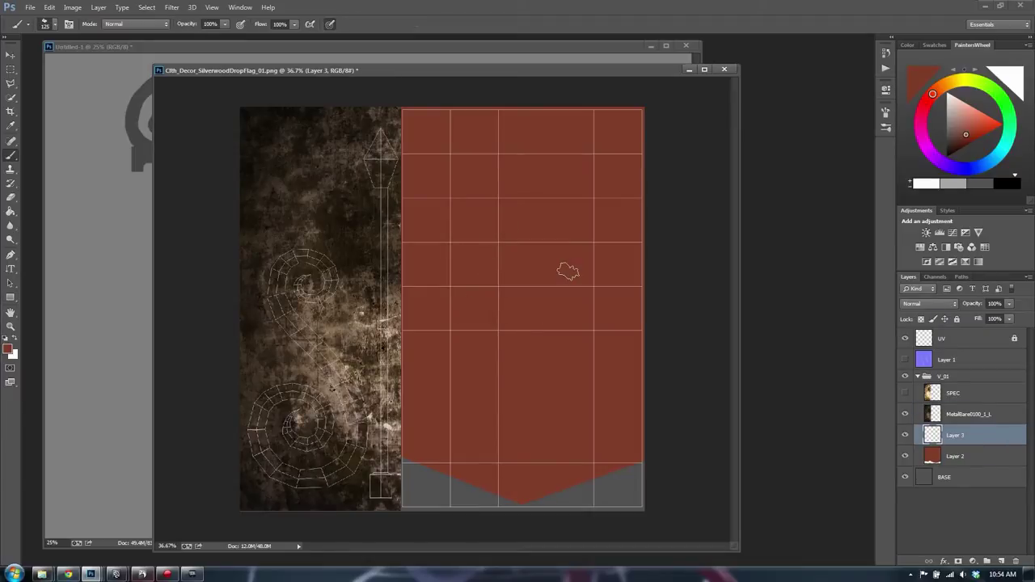
click(947, 108)
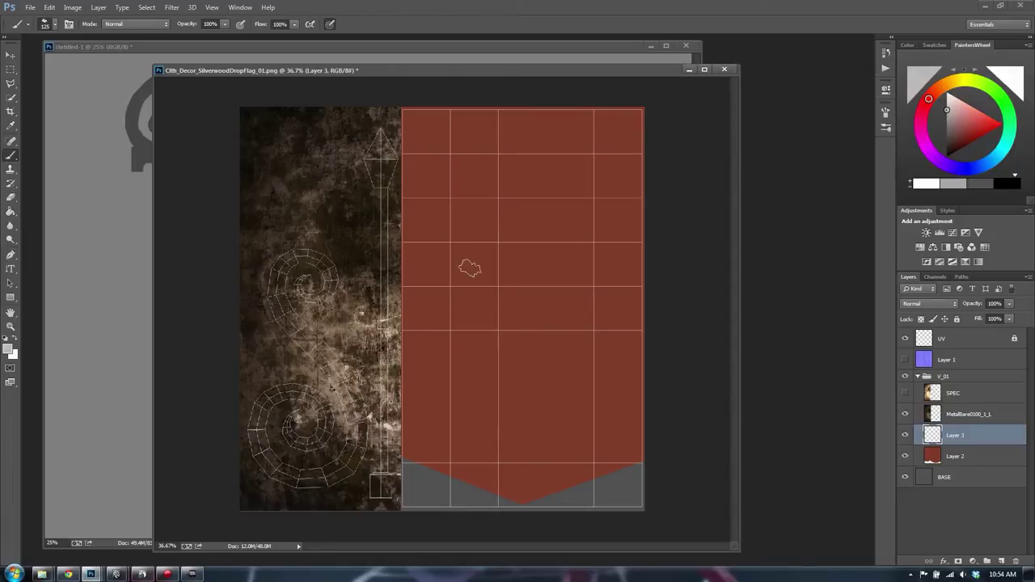
right_click(431, 205)
click(581, 472)
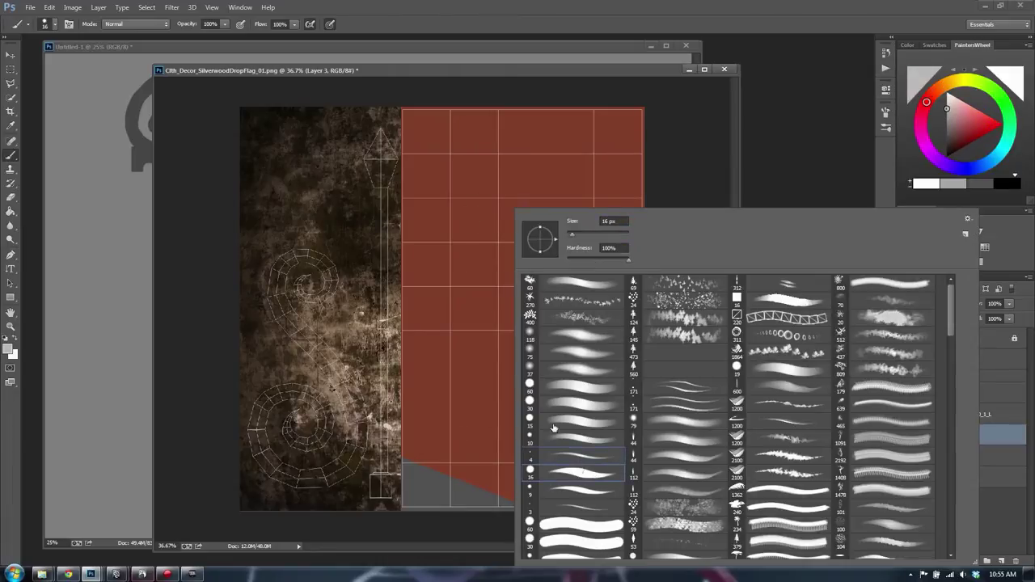
click(497, 97)
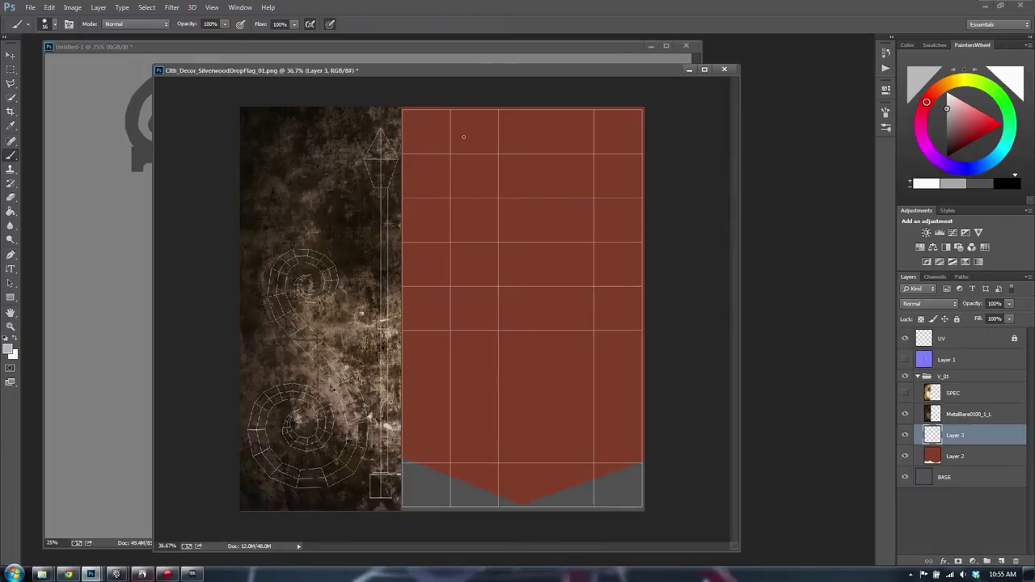
mouse_move(463, 127)
mouse_down()
mouse_move(435, 129)
mouse_move(445, 152)
mouse_up()
key(ctrl+z)
mouse_move(464, 132)
mouse_down()
mouse_move(424, 134)
mouse_move(447, 154)
mouse_move(430, 127)
mouse_move(450, 159)
mouse_move(441, 148)
mouse_up()
key(ctrl+z)
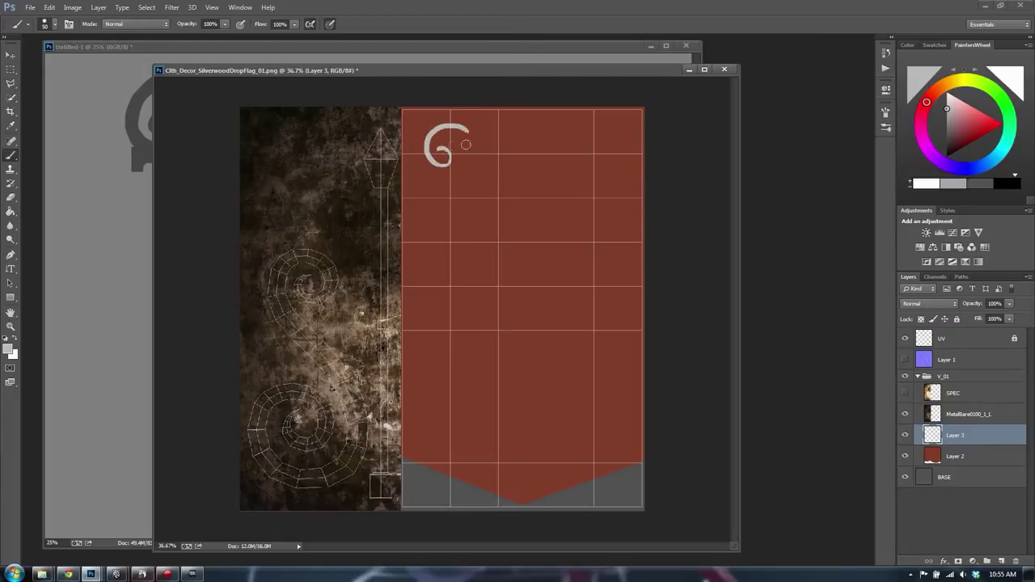
key(ctrl+z)
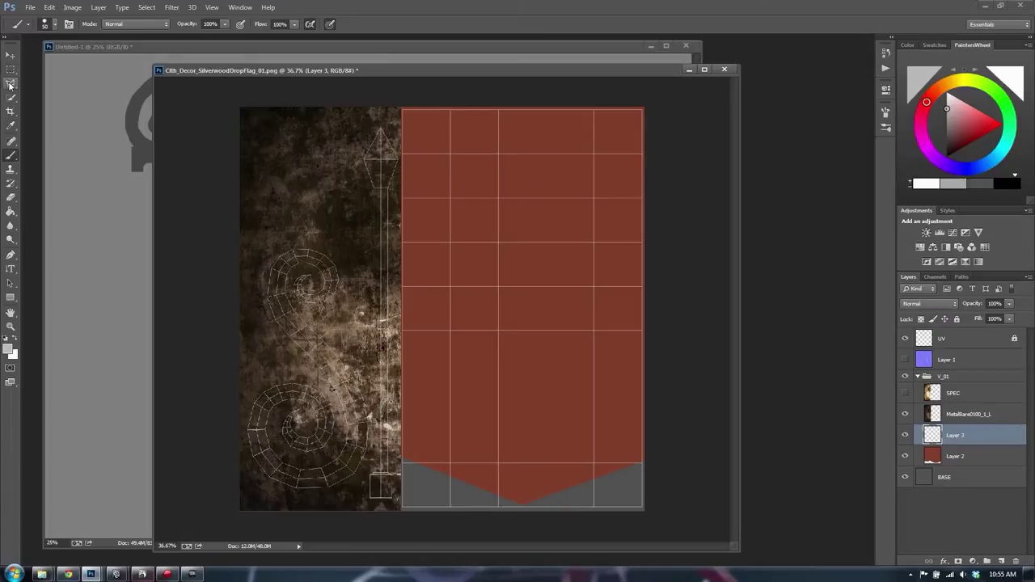
Step: Draw an unfilled rectangle about 1176 by 1725 px with a 17.07 pt grey stroke as a border just inside the cloth
click(10, 297)
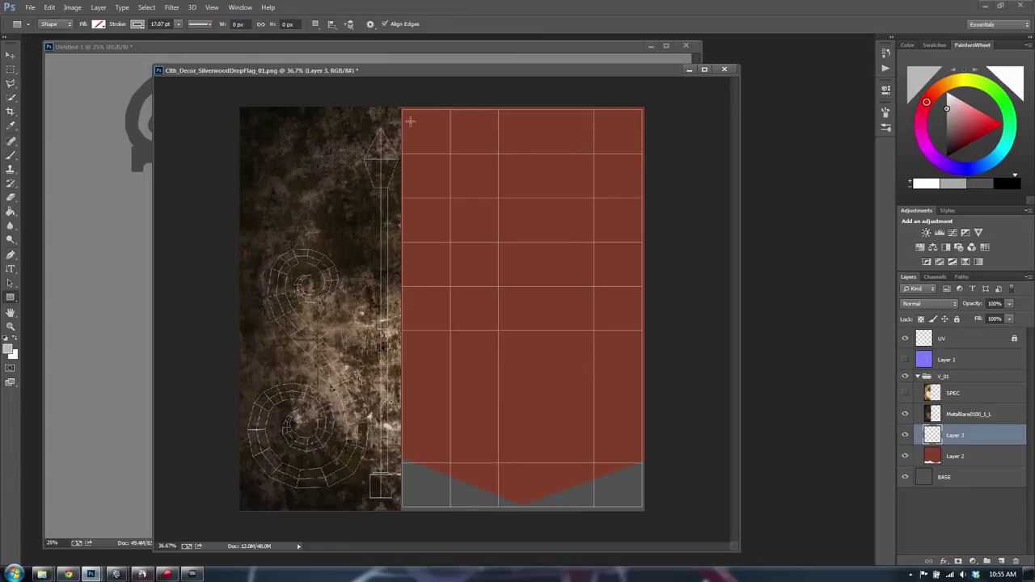
drag(404, 112, 636, 453)
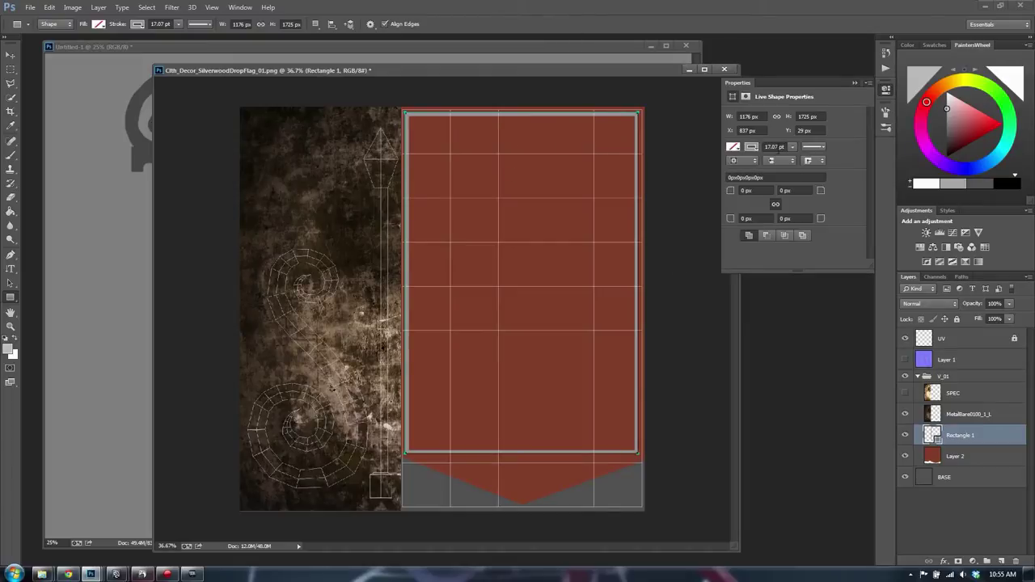
key(Return)
Step: Rasterize the rectangular border's shape layer
alt+scroll(612, 324, up, 1)
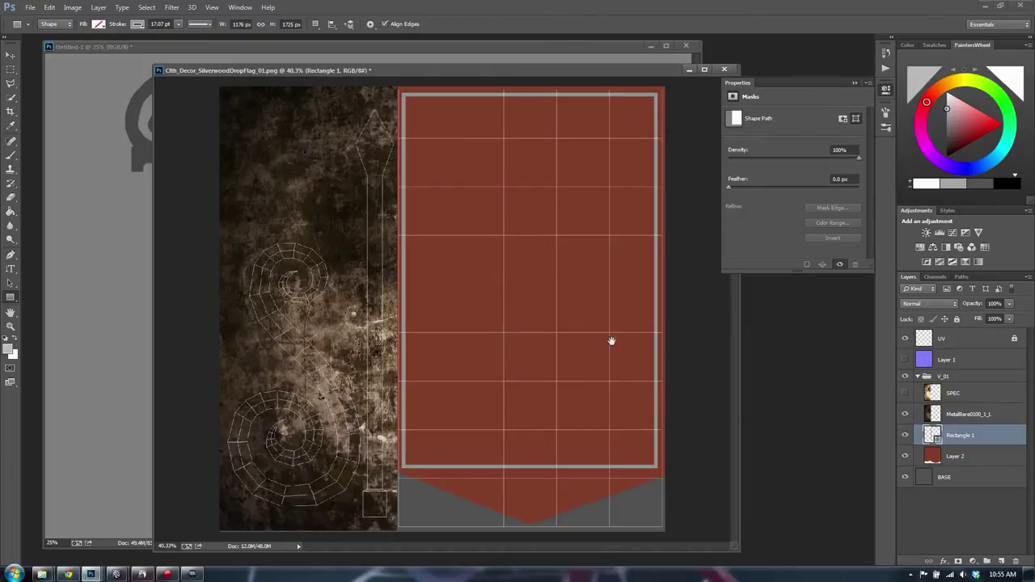
right_click(984, 437)
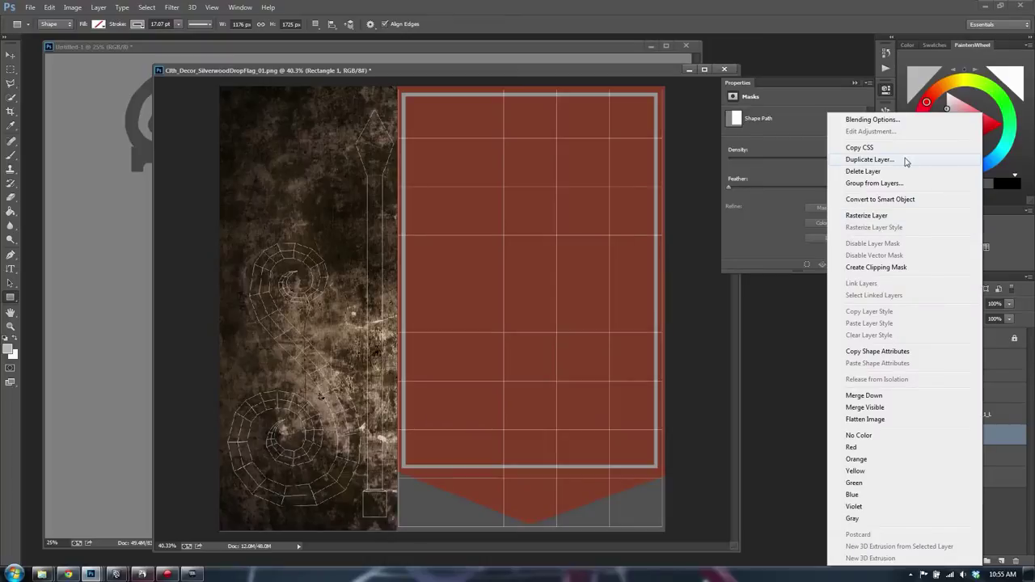
click(904, 160)
key(ctrl+z)
right_click(984, 436)
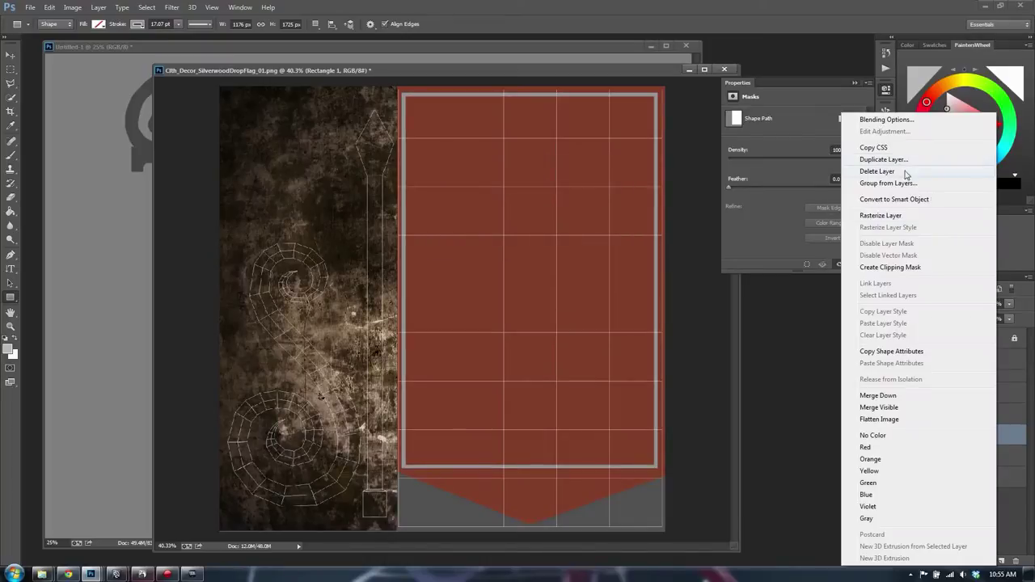
click(889, 215)
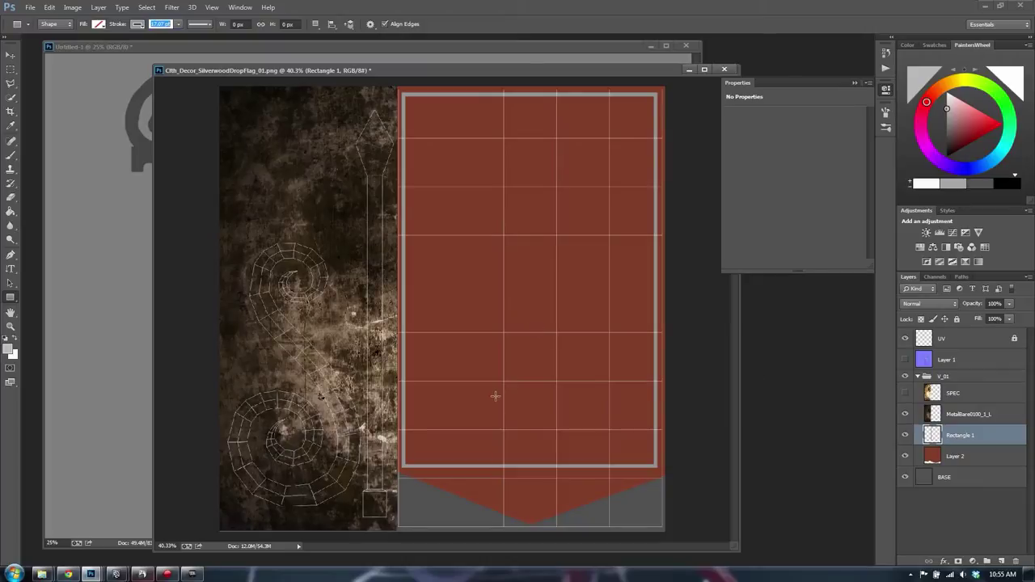
text(mv)
key(Return)
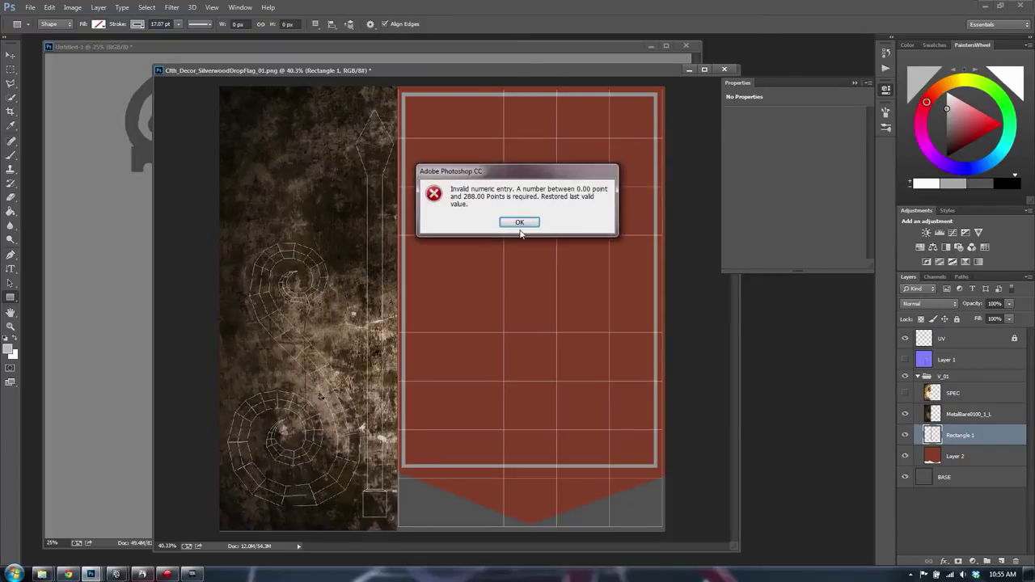
click(522, 224)
click(991, 434)
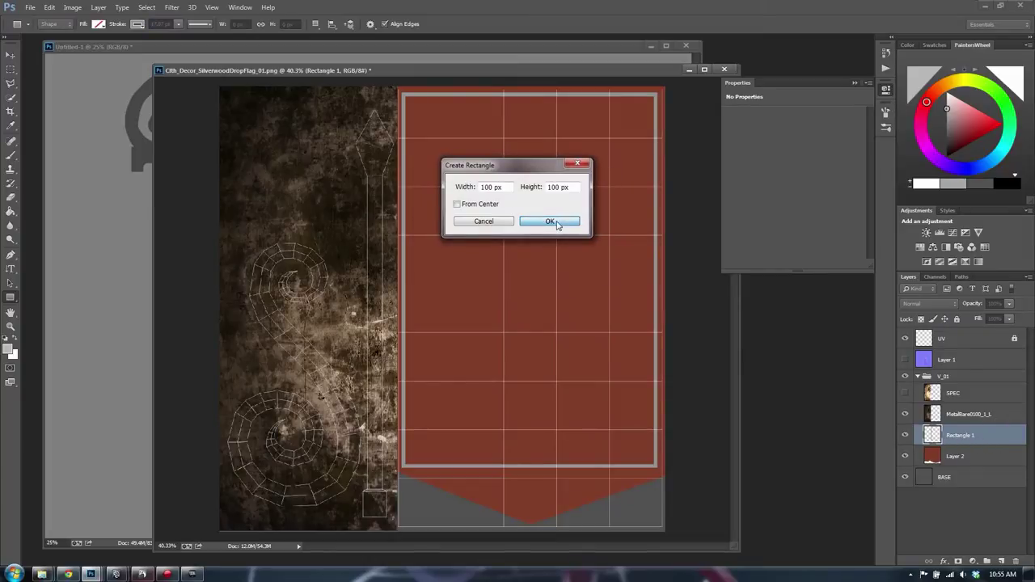
click(483, 222)
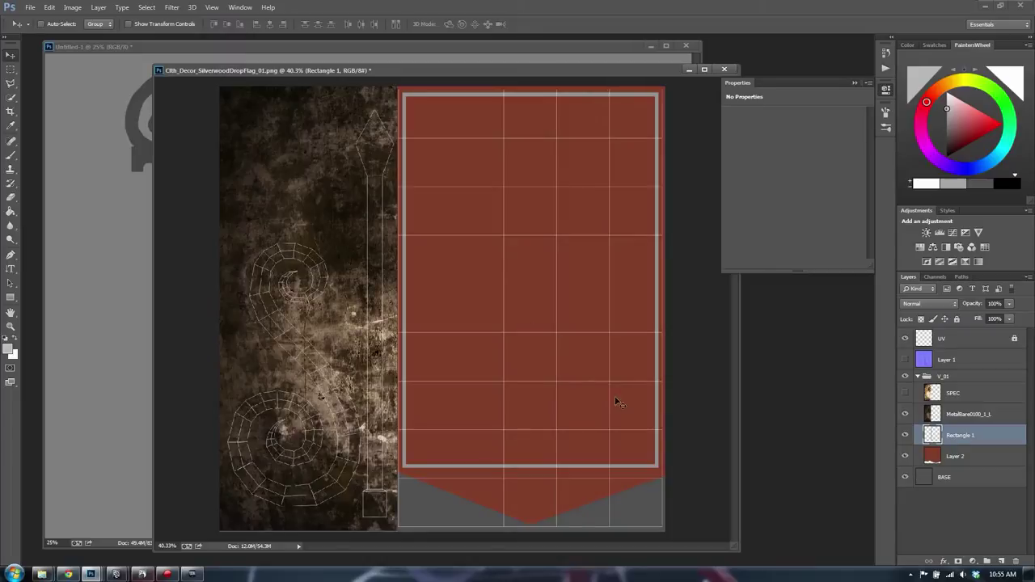
Step: Scale the gray rectangular frame on the red banner down slightly around its centre
key(ctrl+t)
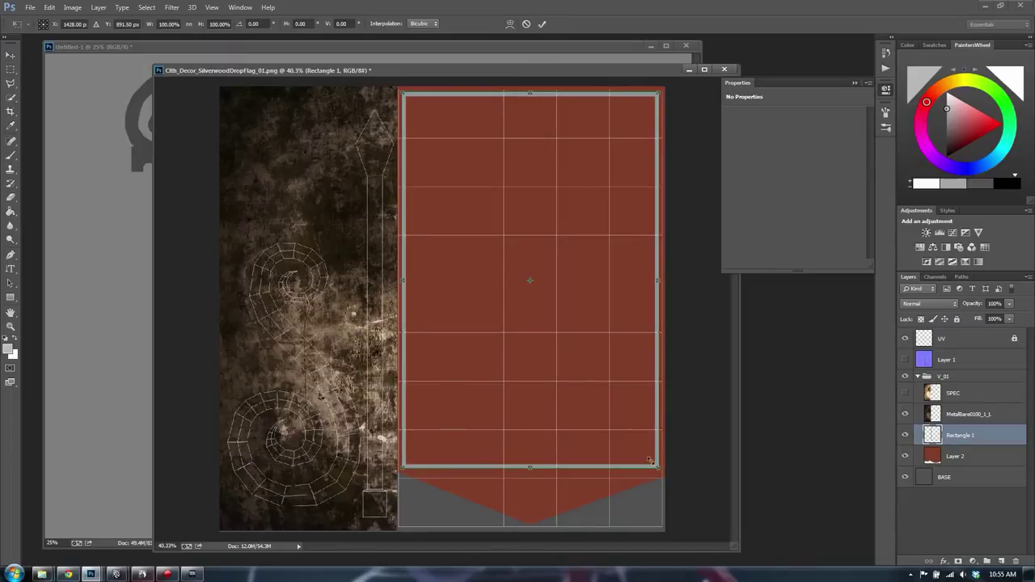
mouse_move(658, 469)
alt+shift+mouse_down()
mouse_move(660, 458)
mouse_move(657, 466)
alt+shift+mouse_up()
key(Return)
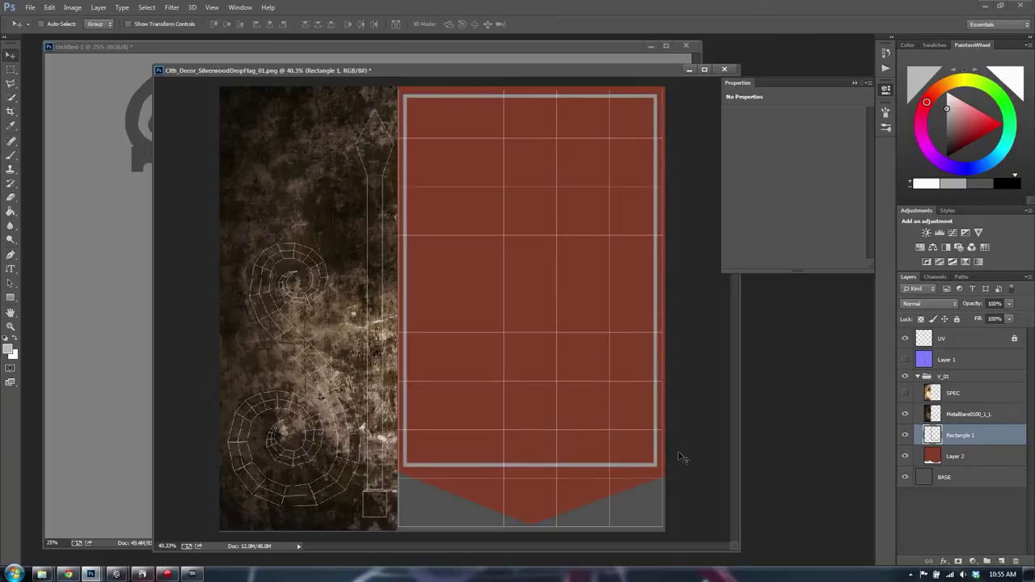
Step: Try to outline the banner's pointed bottom with two Line tool shapes running from the frame's lower corners to the tip
alt+scroll(548, 416, up, 6)
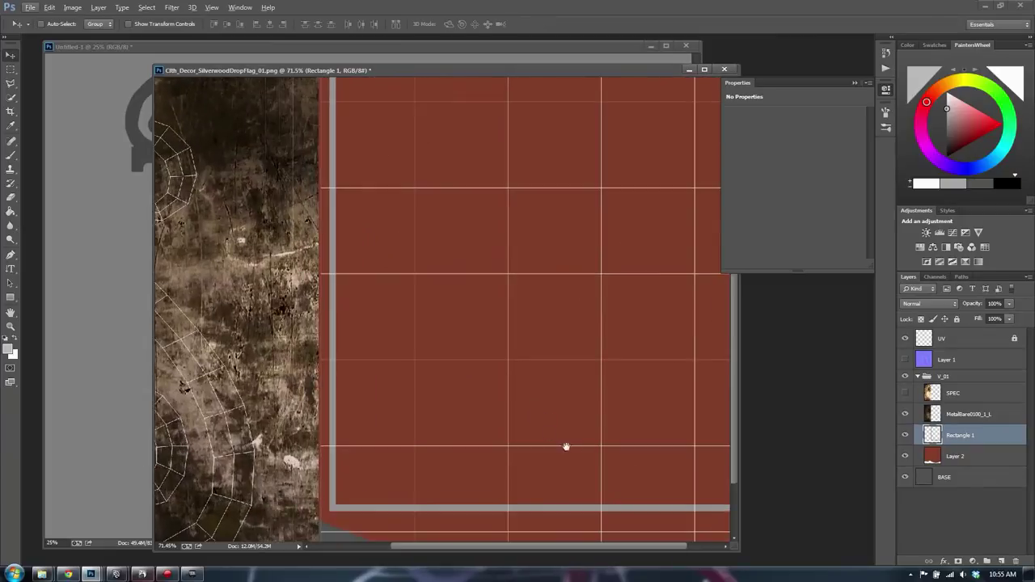
drag(548, 389, 470, 281)
key(l)
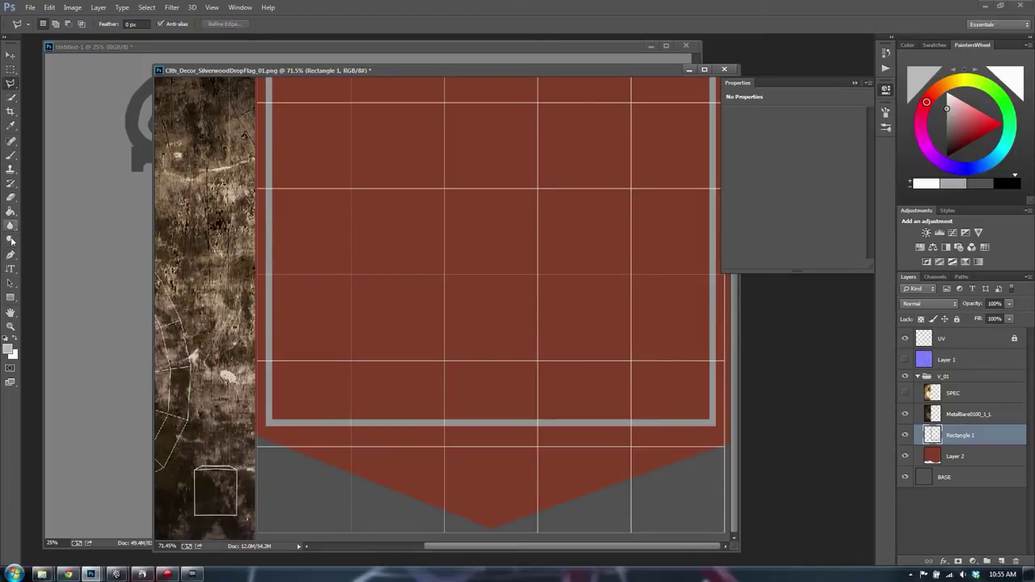
click(11, 297)
click(53, 336)
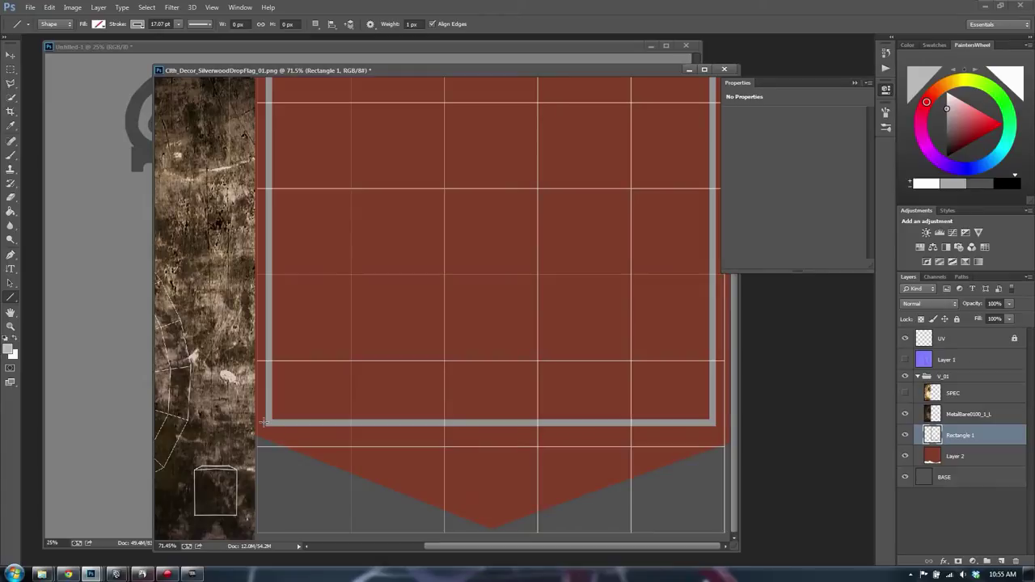
mouse_move(270, 421)
mouse_down()
mouse_move(489, 490)
mouse_move(492, 510)
mouse_move(714, 422)
mouse_up()
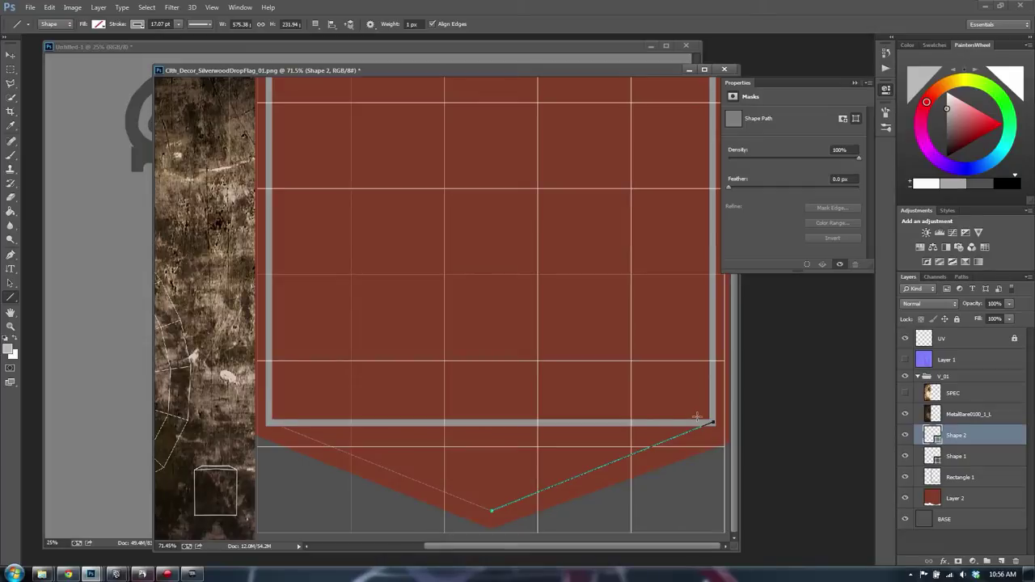
key(ctrl+alt+z)
key(ctrl+alt+z)
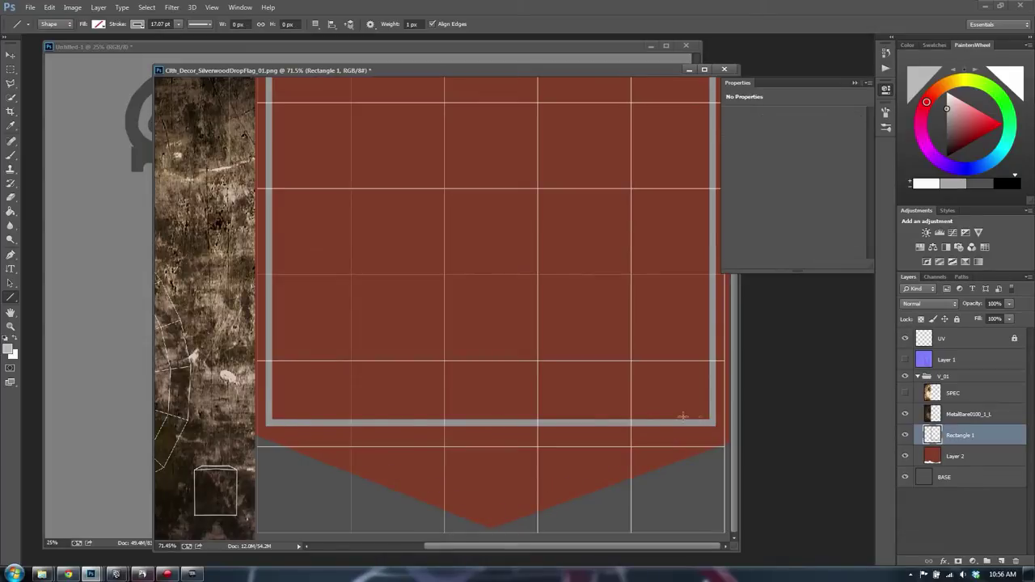
Step: Outline a V-shaped strip below the frame along the banner's pointed bottom, fill it with the frame's gray and clear the selection
key(l)
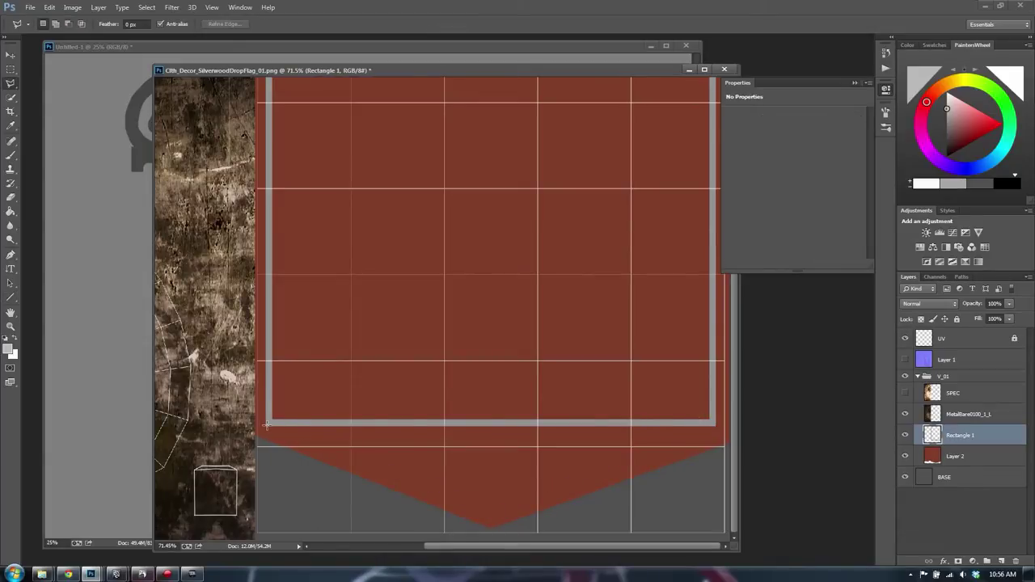
click(267, 423)
click(709, 430)
click(493, 508)
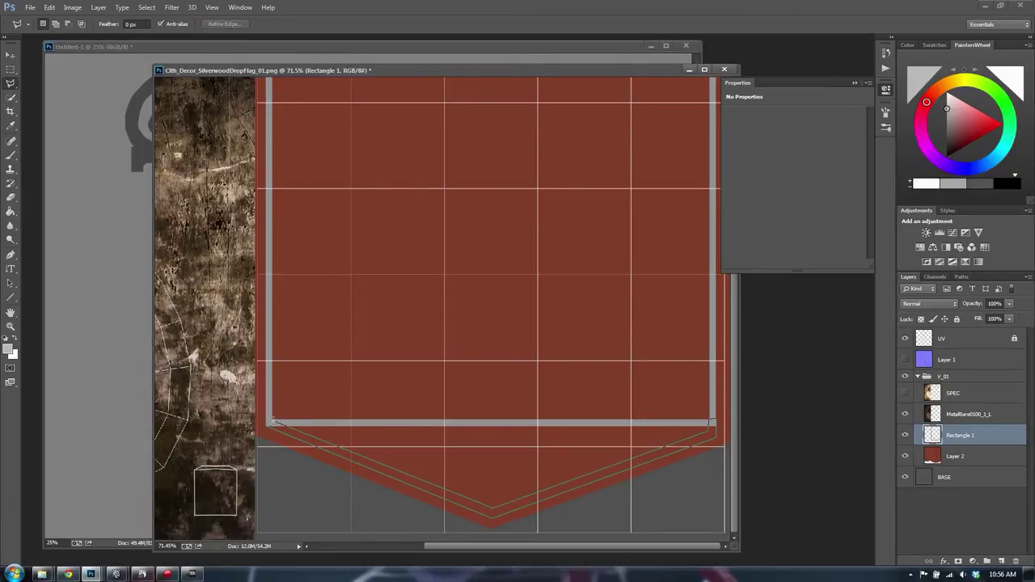
click(273, 421)
key(g)
click(591, 432)
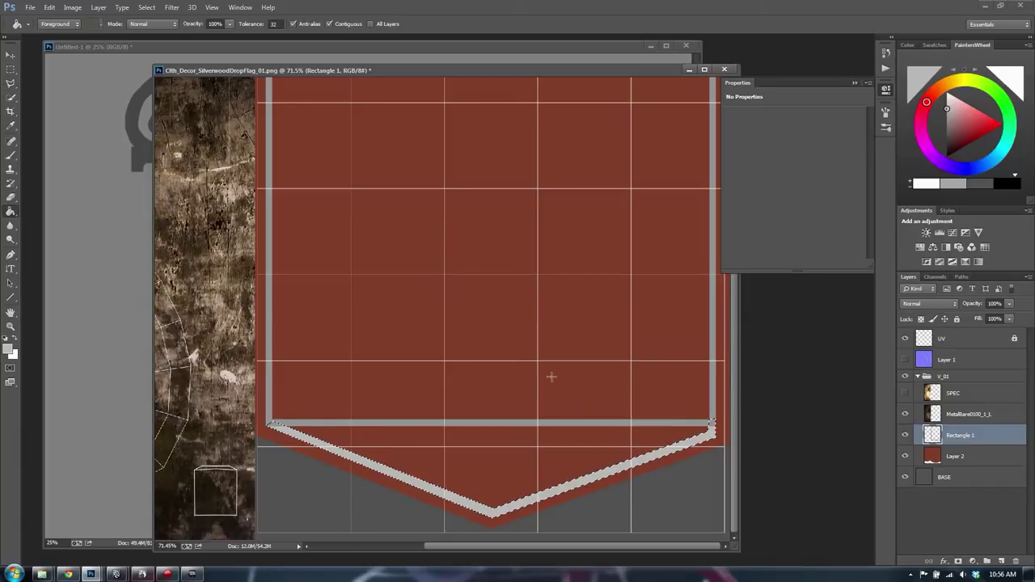
key(ctrl+z)
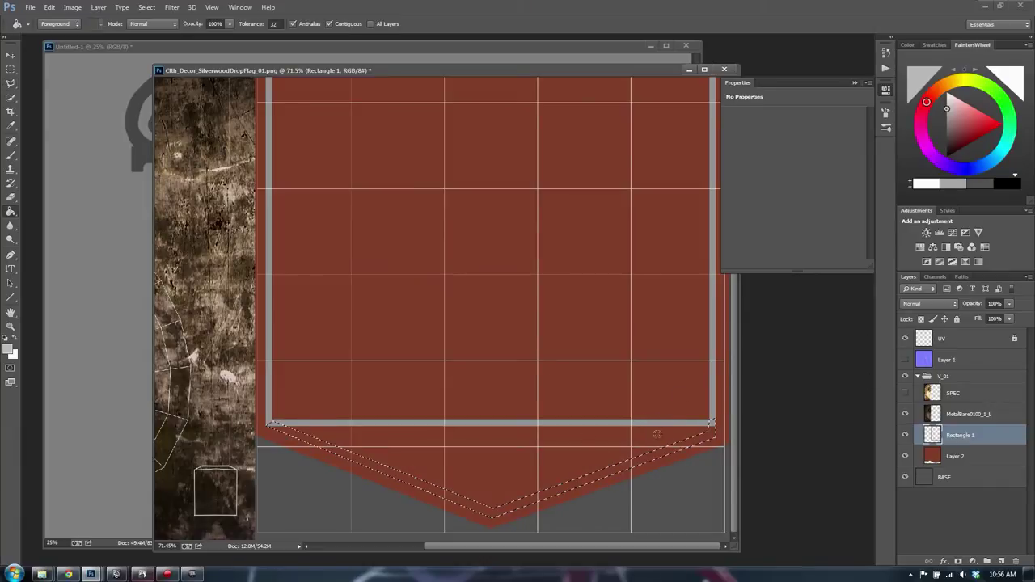
click(662, 453)
key(m)
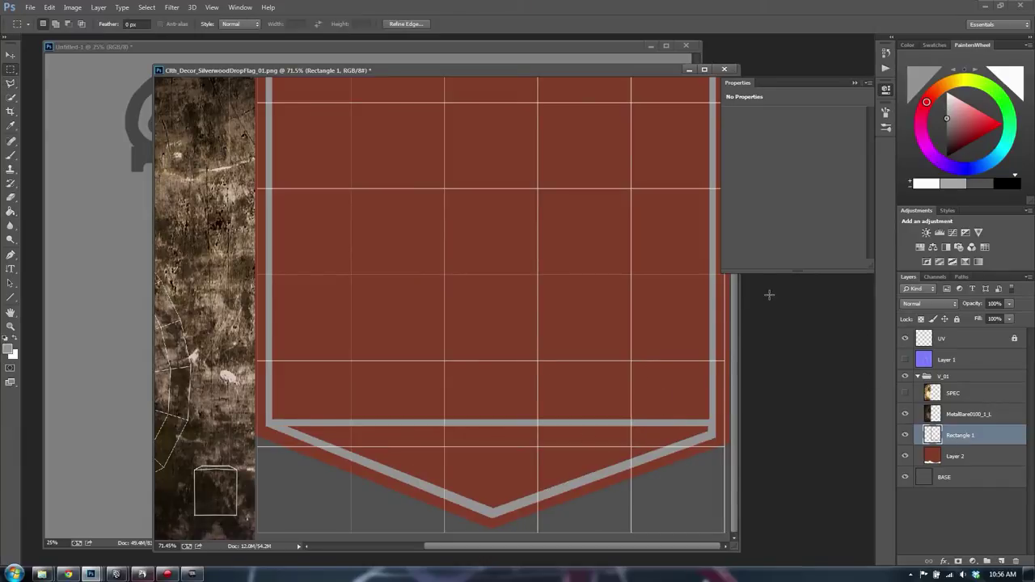
key(ctrl+d)
Step: Cut the frame's horizontal bar away from its lower-left corner with a polygonal selection that follows the diagonal strip's inner edge
key(l)
alt+scroll(281, 416, up, 4)
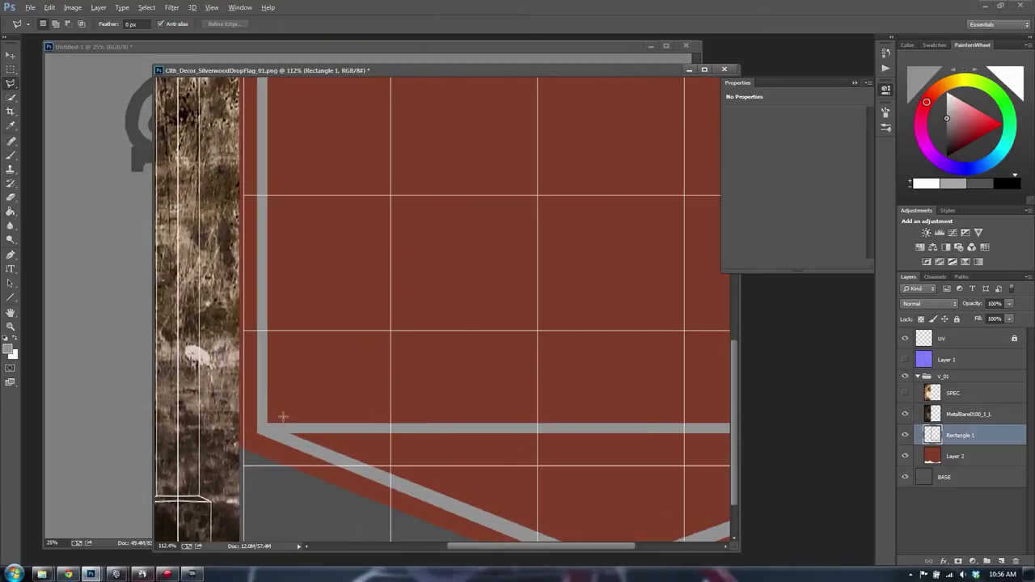
drag(338, 428, 296, 391)
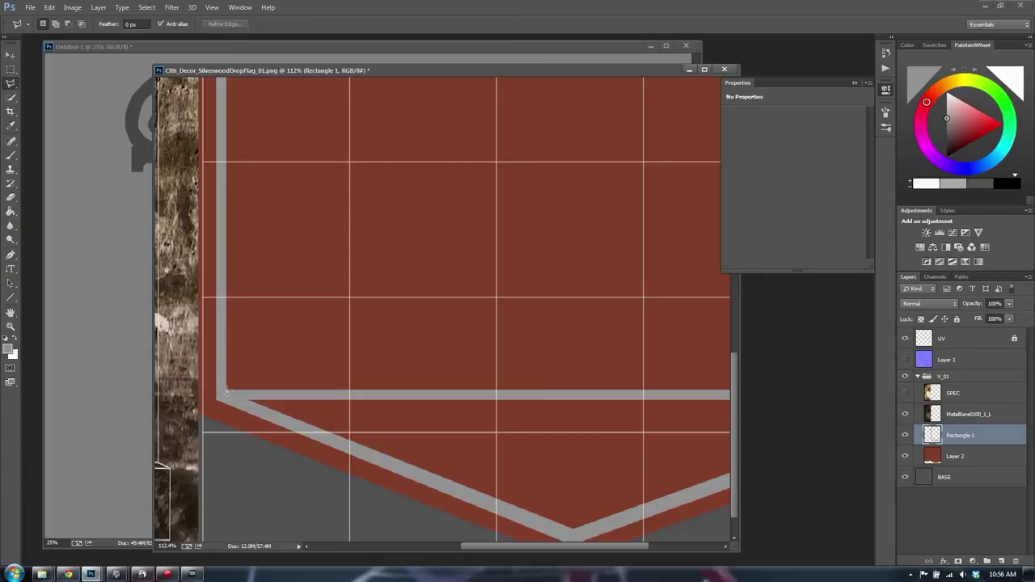
alt+scroll(244, 392, up, 3)
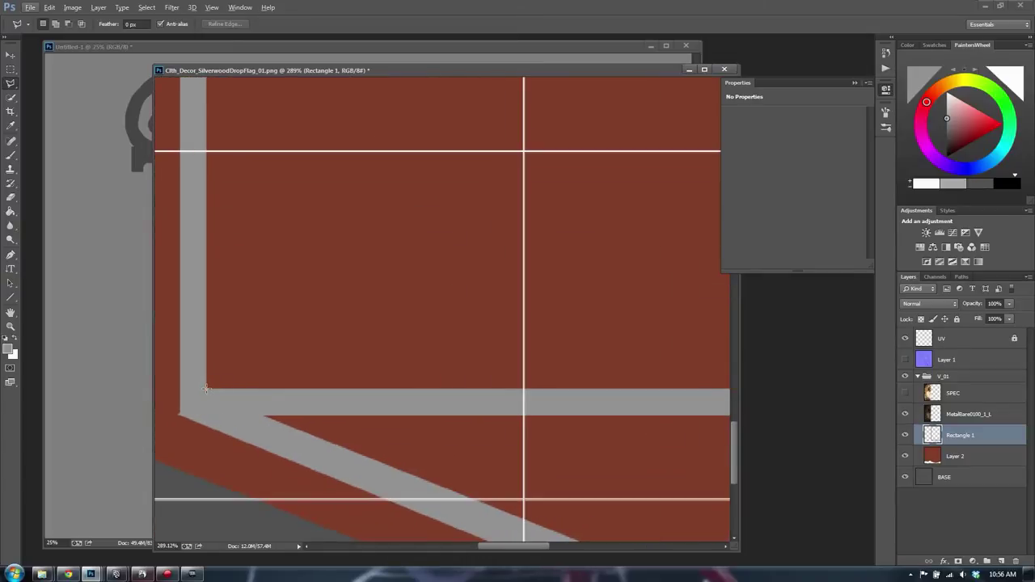
click(207, 389)
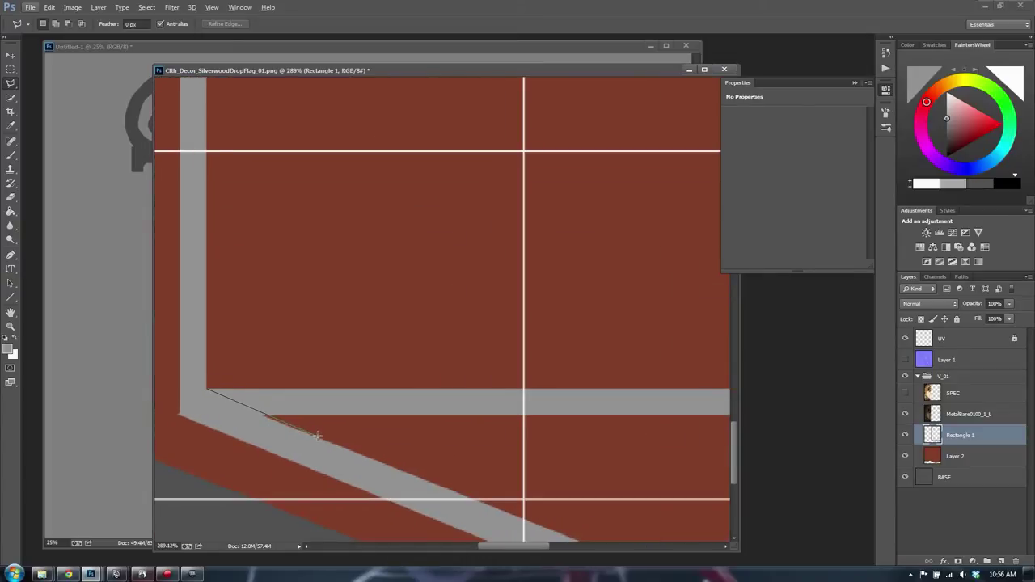
click(268, 417)
click(380, 433)
click(445, 299)
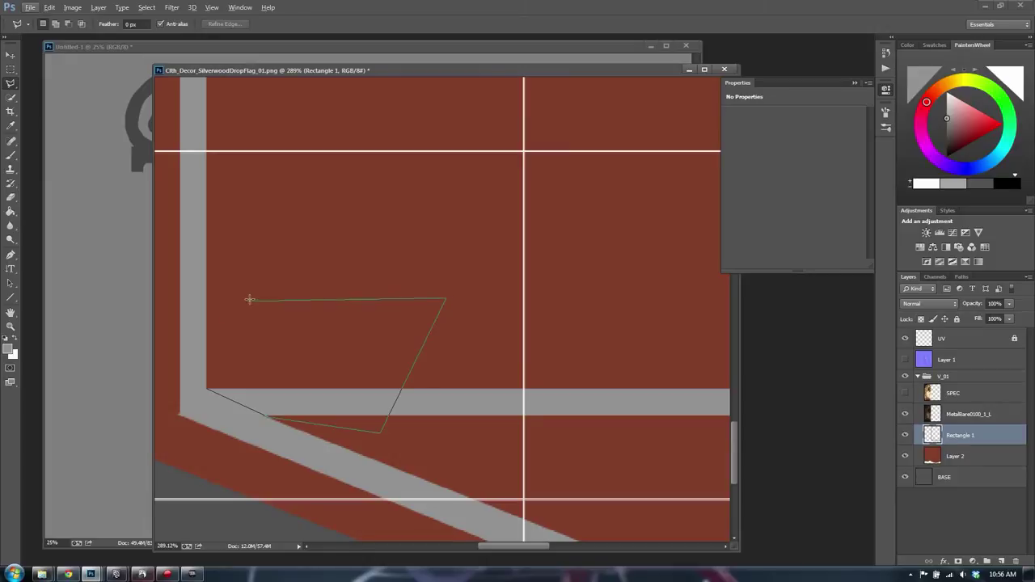
double_click(233, 338)
key(Delete)
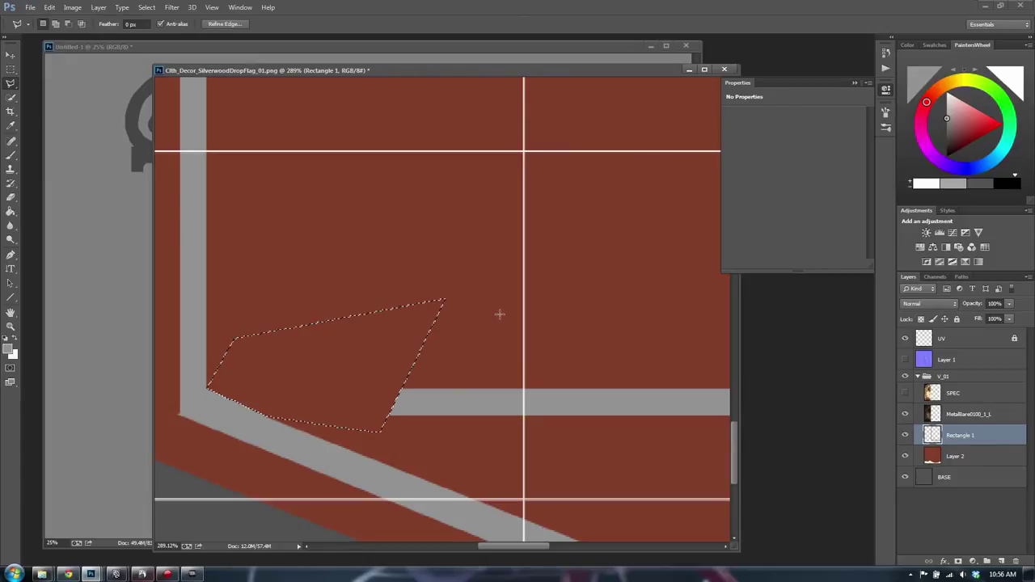
key(m)
click(523, 287)
Step: Cut the horizontal bar away from the frame's lower-right corner with a polygonal selection, leaving a clean inner corner
alt+scroll(426, 389, down, 3)
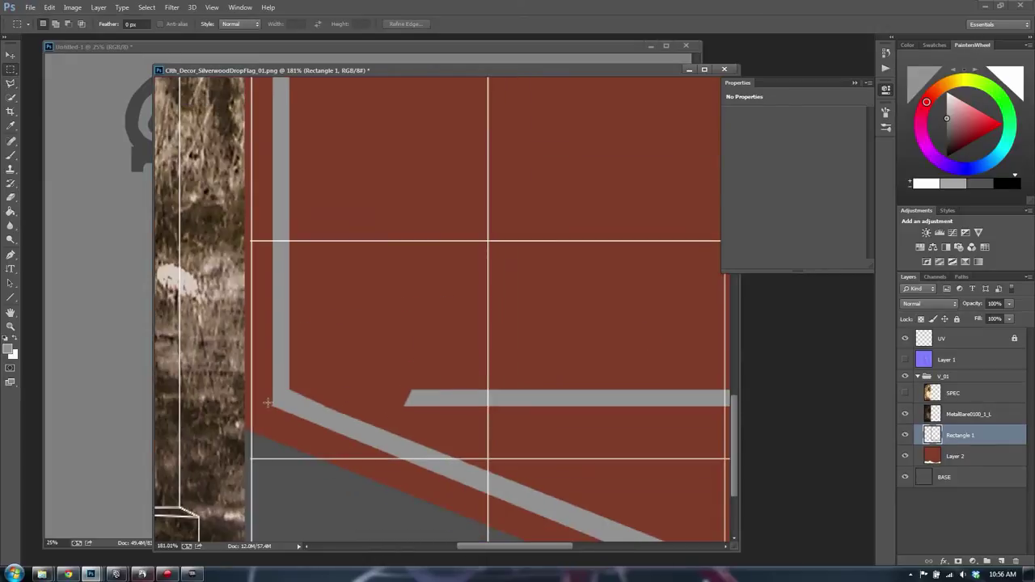
key(e)
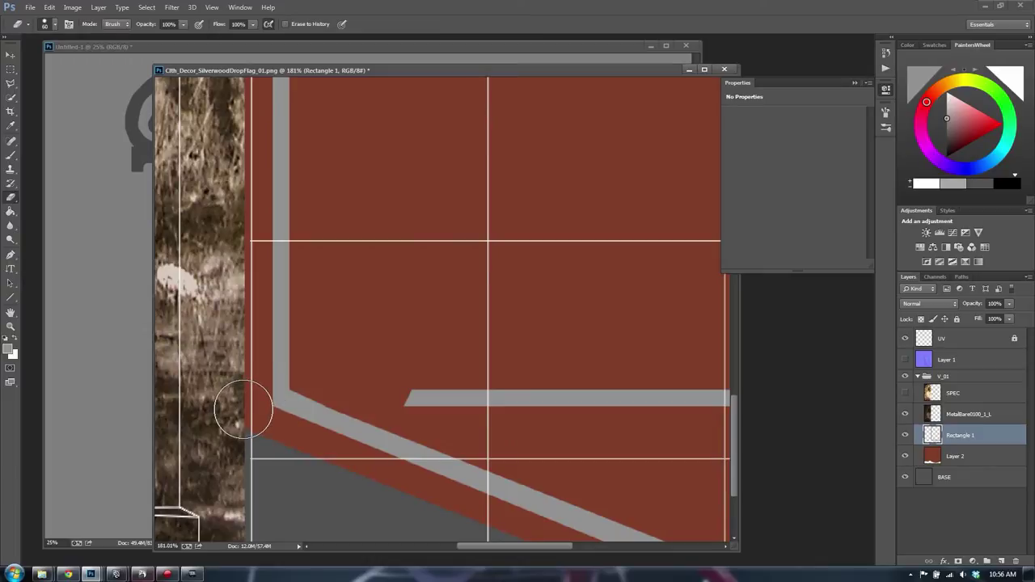
drag(529, 358, 152, 349)
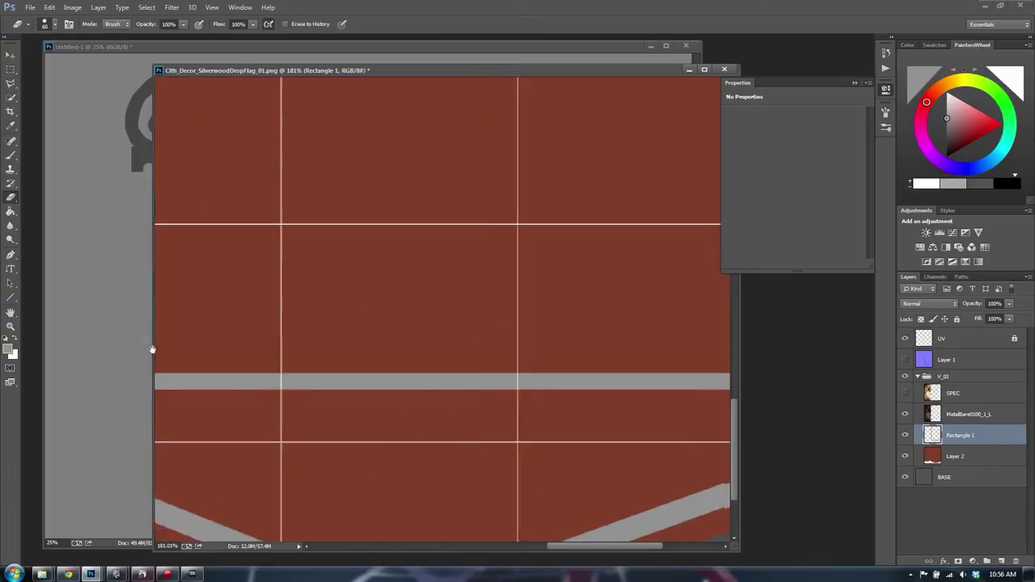
drag(543, 316, 328, 307)
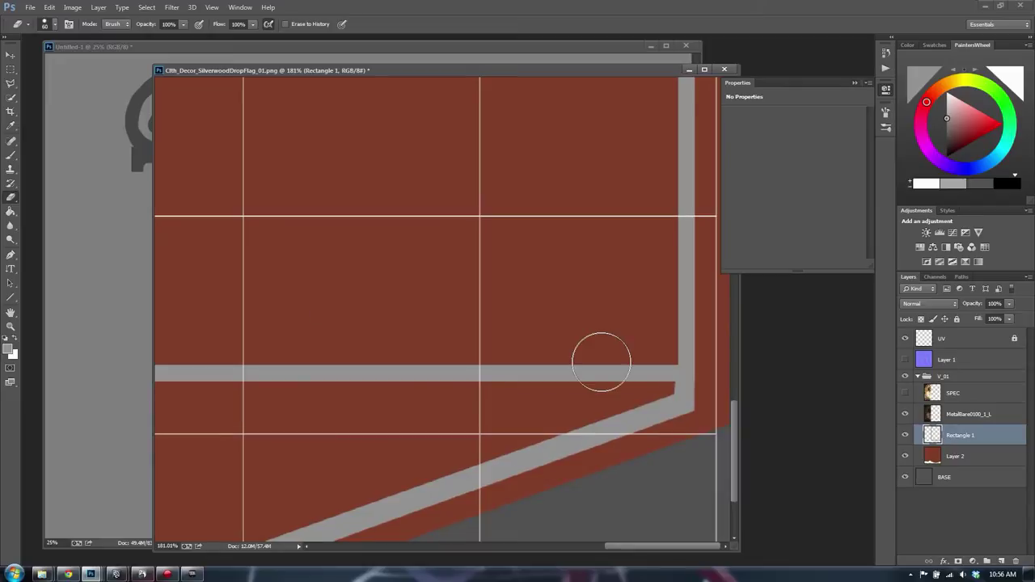
key(l)
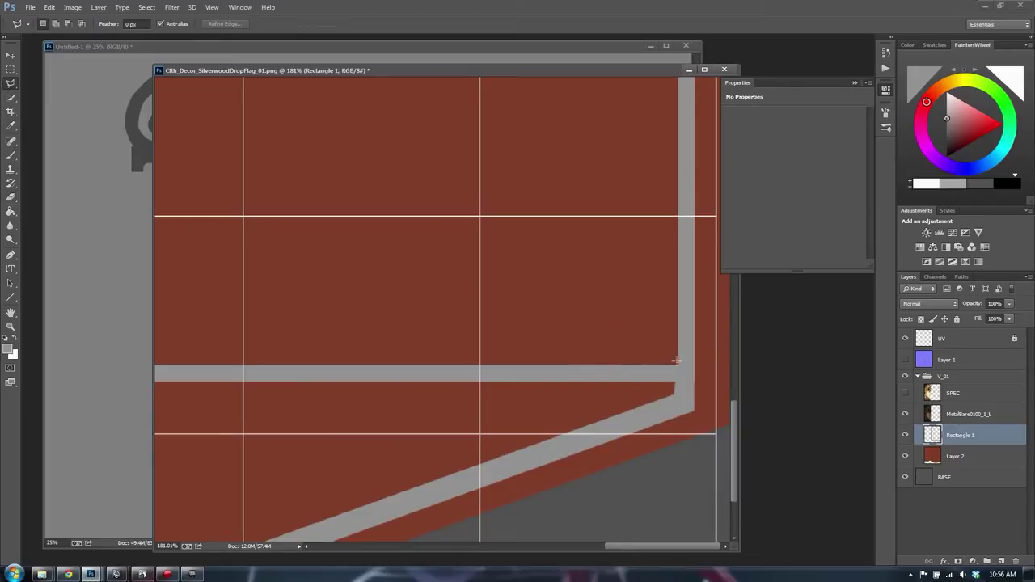
click(677, 361)
click(570, 368)
click(606, 322)
double_click(644, 343)
key(ctrl+d)
key(m)
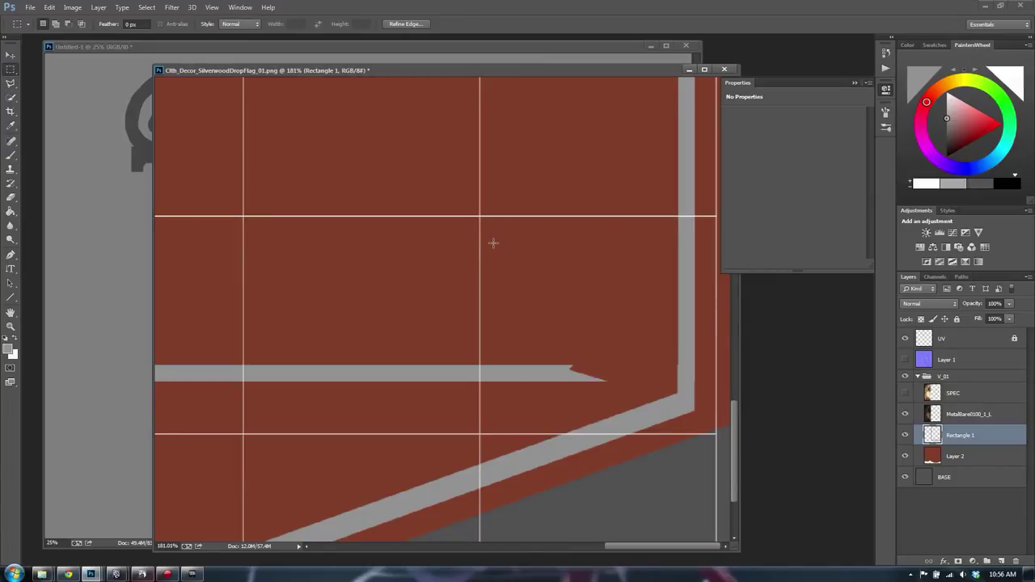
Step: Delete the remaining piece of the horizontal bar between the frame's sides and clear the selection
alt+scroll(470, 313, down, 5)
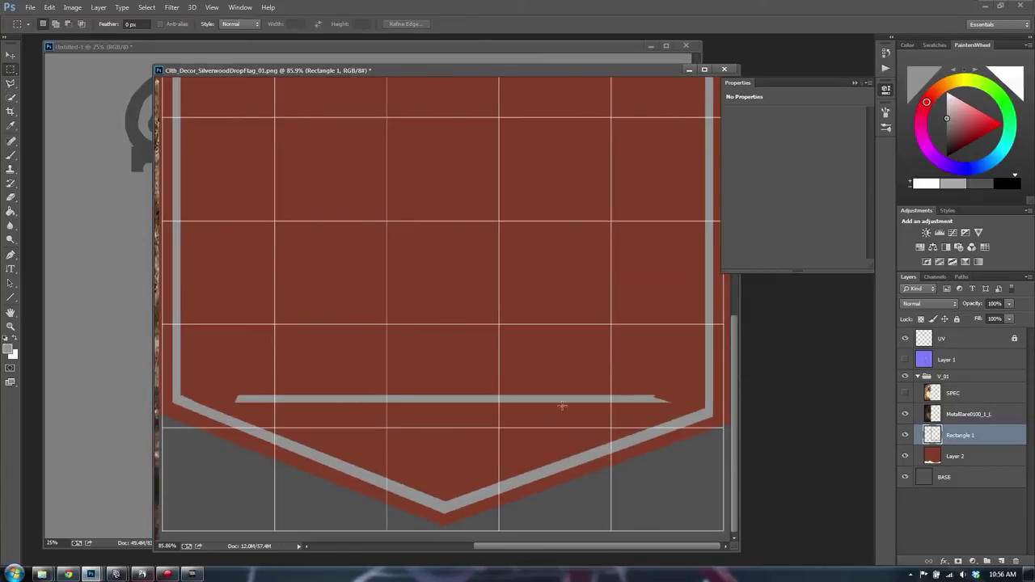
drag(562, 406, 675, 411)
key(Delete)
key(ctrl+d)
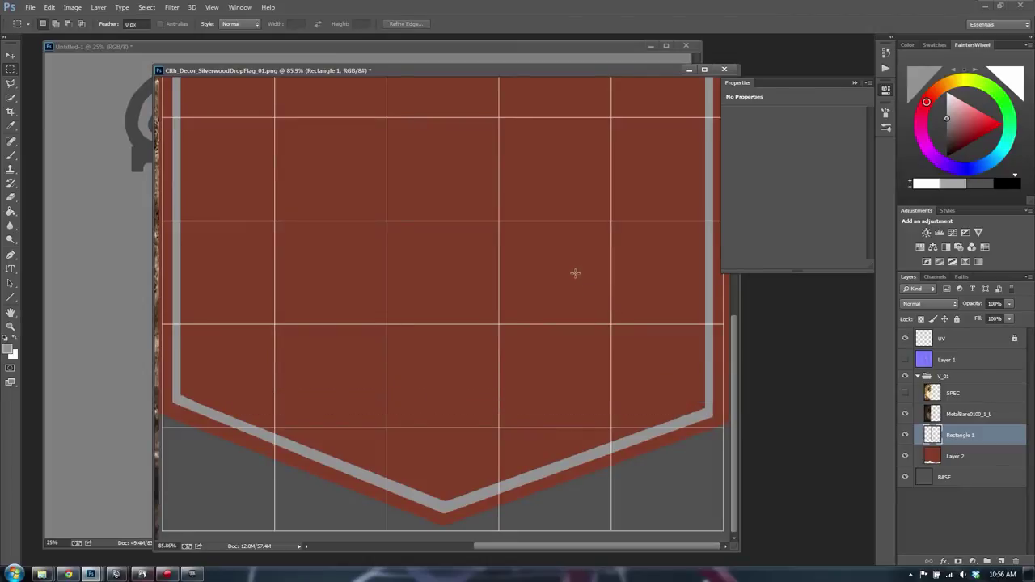
Step: Free-transform the Rectangle 1 frame to lower its top edge, keeping its width and pointed bottom in place
alt+scroll(575, 272, down, 4)
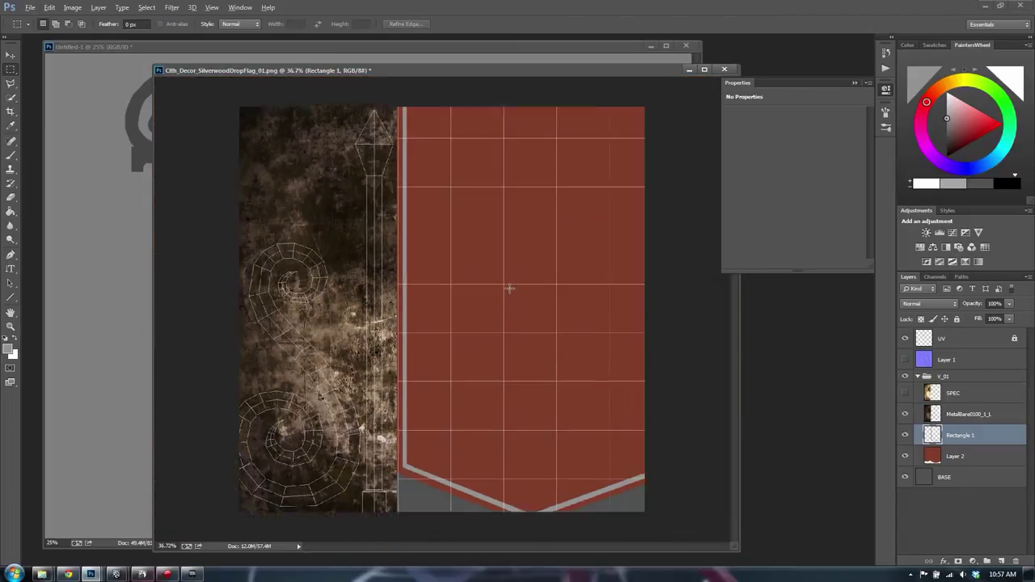
alt+scroll(514, 283, down, 1)
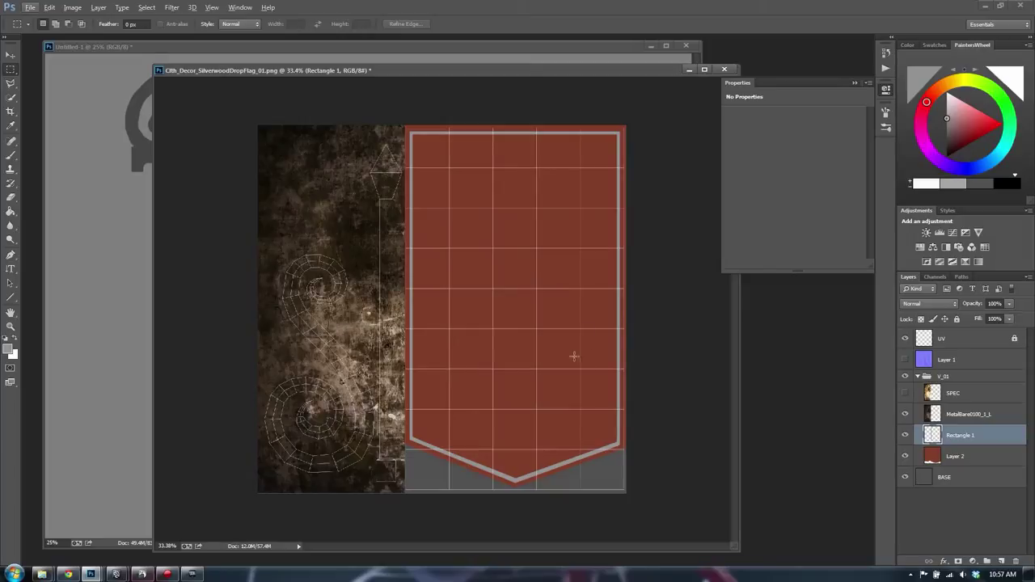
click(970, 414)
click(971, 437)
key(v)
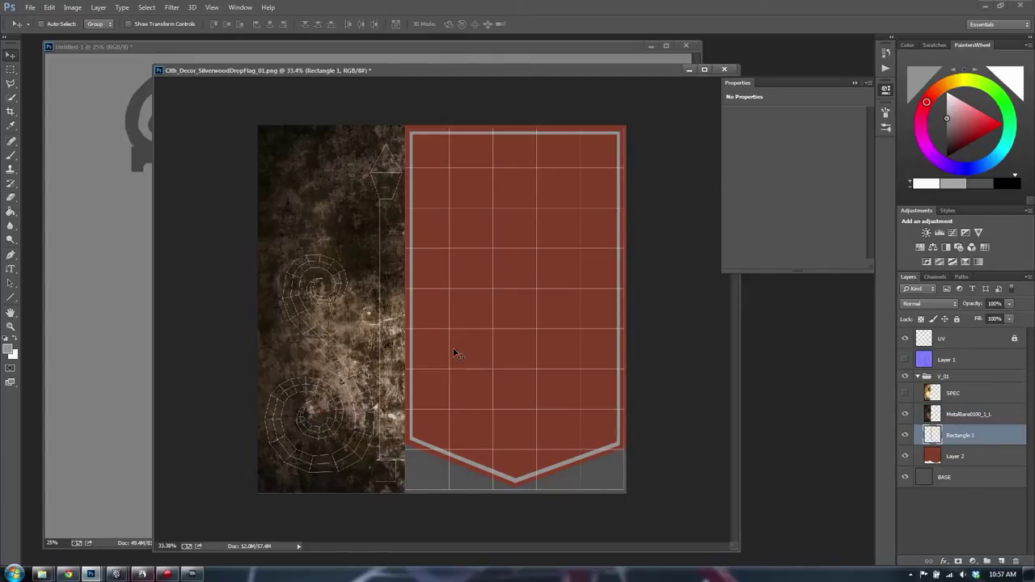
drag(458, 356, 488, 342)
key(ctrl+t)
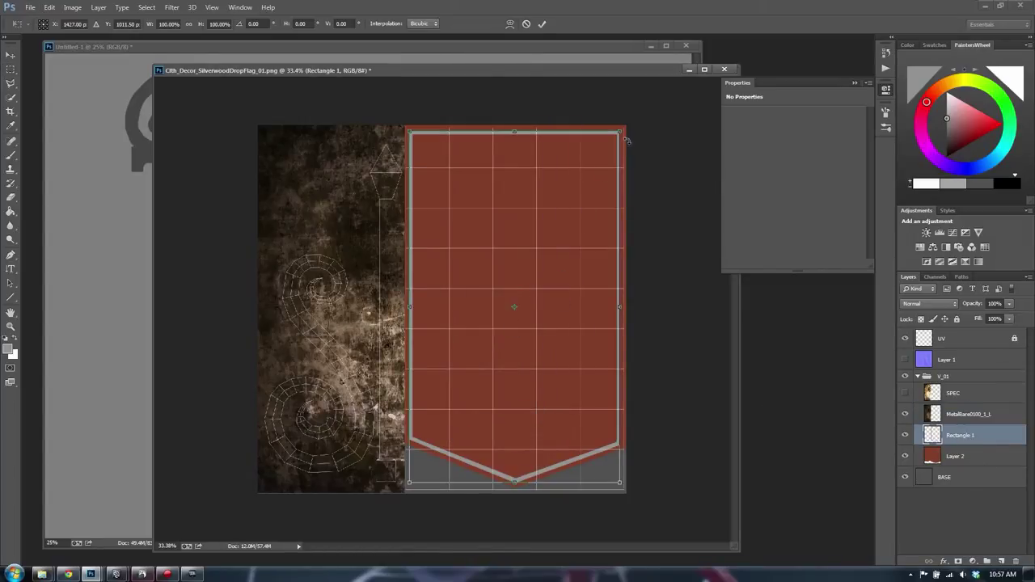
alt+shift+drag(620, 131, 616, 136)
key(ctrl+z)
click(905, 413)
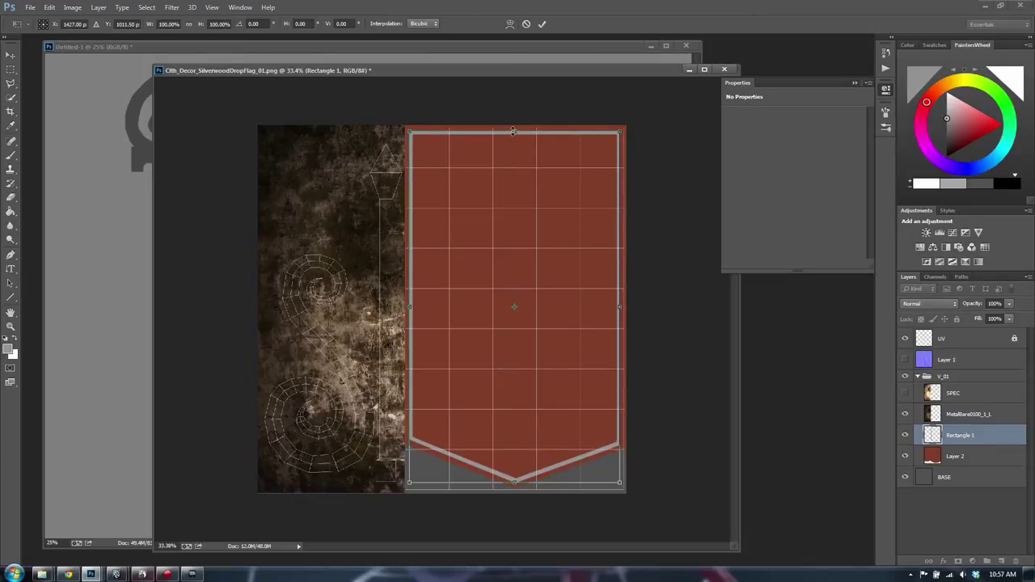
drag(513, 130, 513, 143)
key(Return)
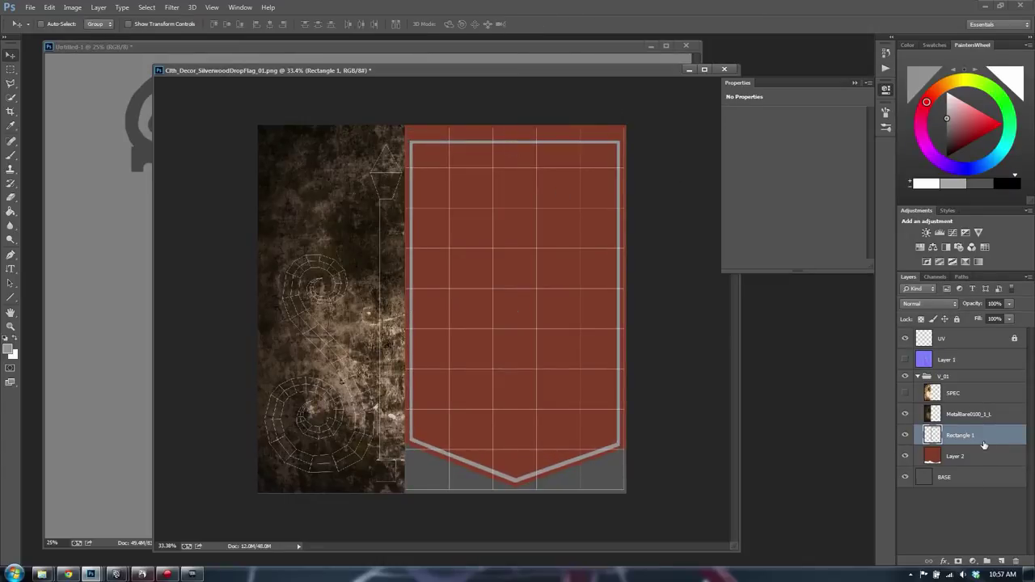
Step: Duplicate the Rectangle 1 layer
right_click(983, 445)
click(905, 159)
key(Return)
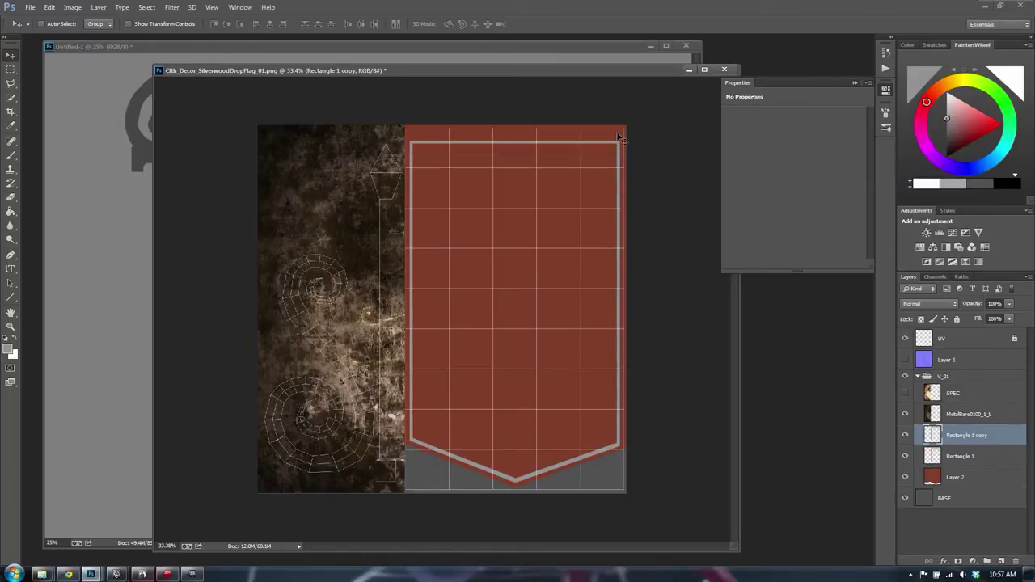
Step: Scale the duplicated frame to about 91.5% width and 93% height inside the original, and add a new layer above it
key(ctrl+t)
alt+drag(617, 141, 609, 150)
drag(607, 151, 609, 154)
drag(514, 152, 513, 150)
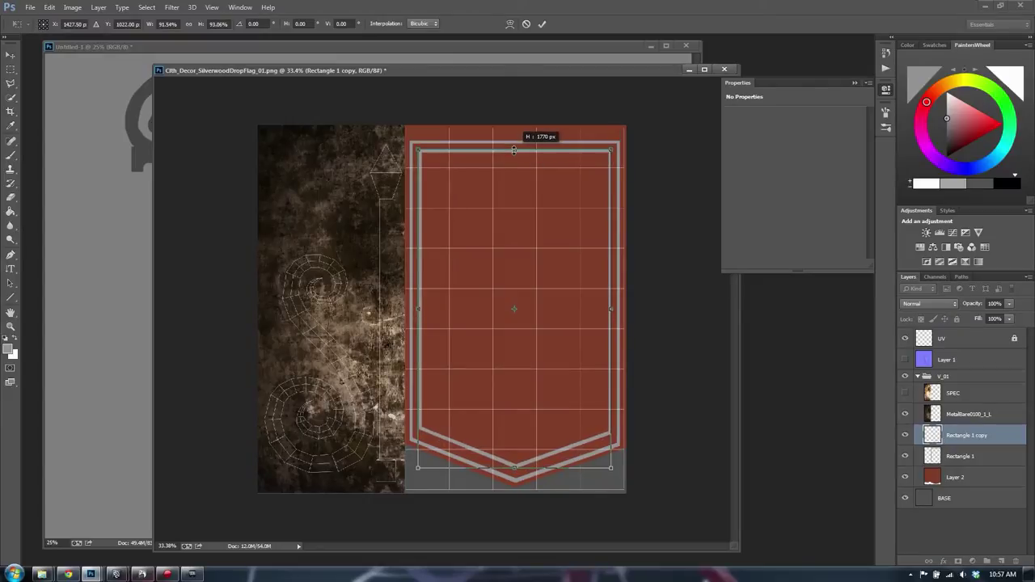
key(Return)
key(t)
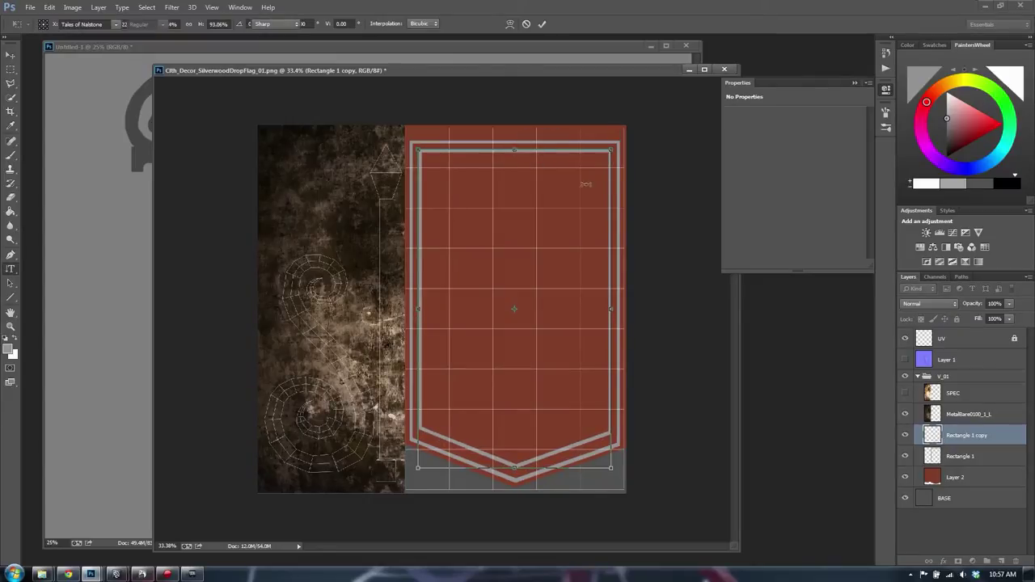
key(b)
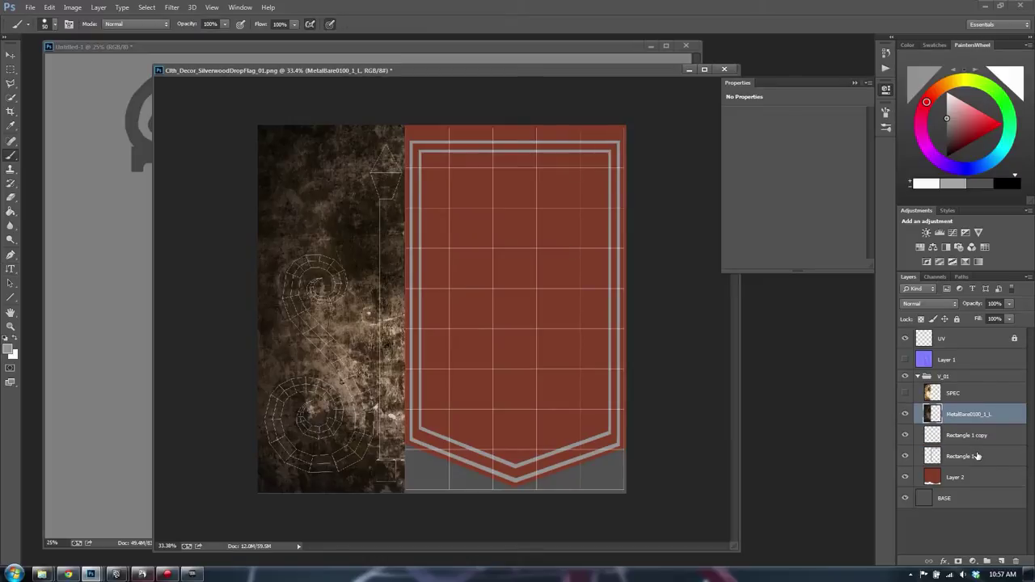
click(1001, 561)
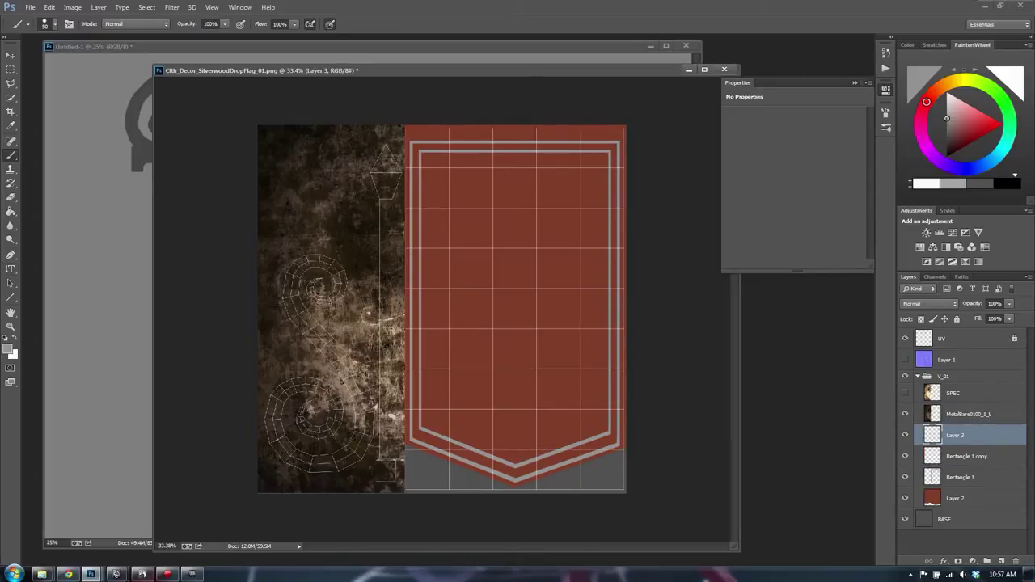
Step: Open the BookCovers0095_L image from the Textures_CgTextures folder in CG Assets as its own Photoshop document
mouse_move(42, 574)
click(185, 509)
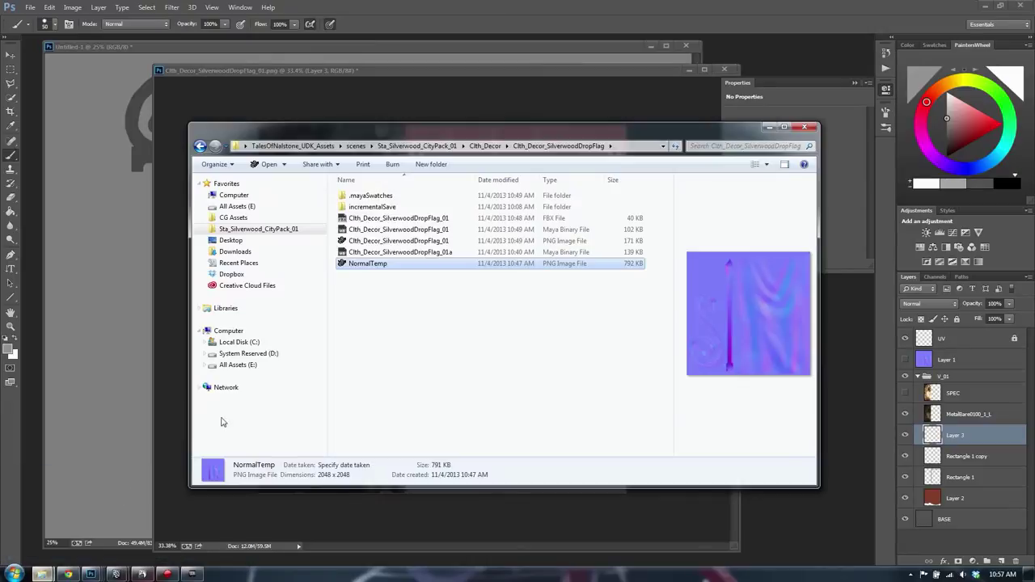
click(187, 512)
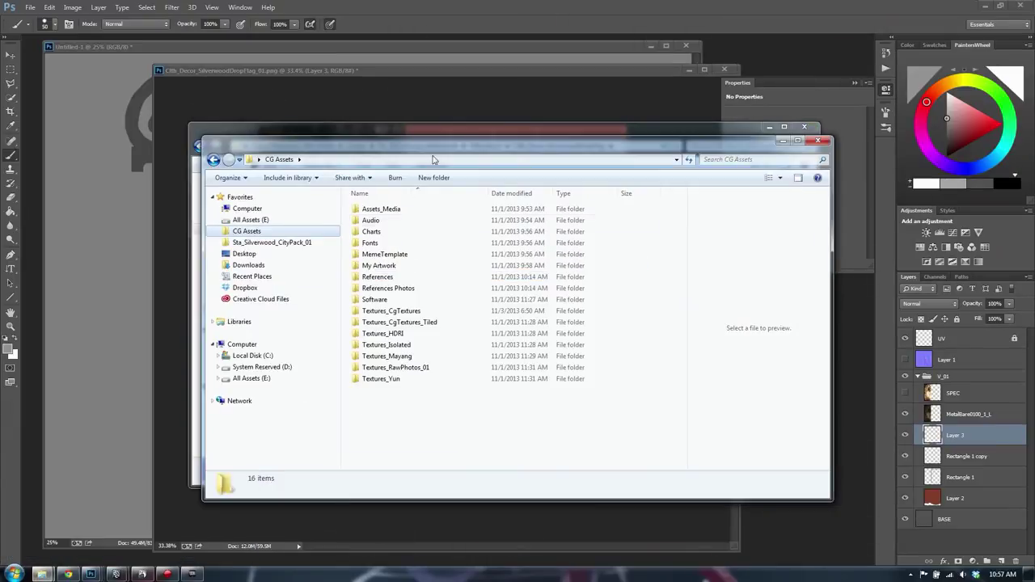
double_click(395, 310)
click(440, 290)
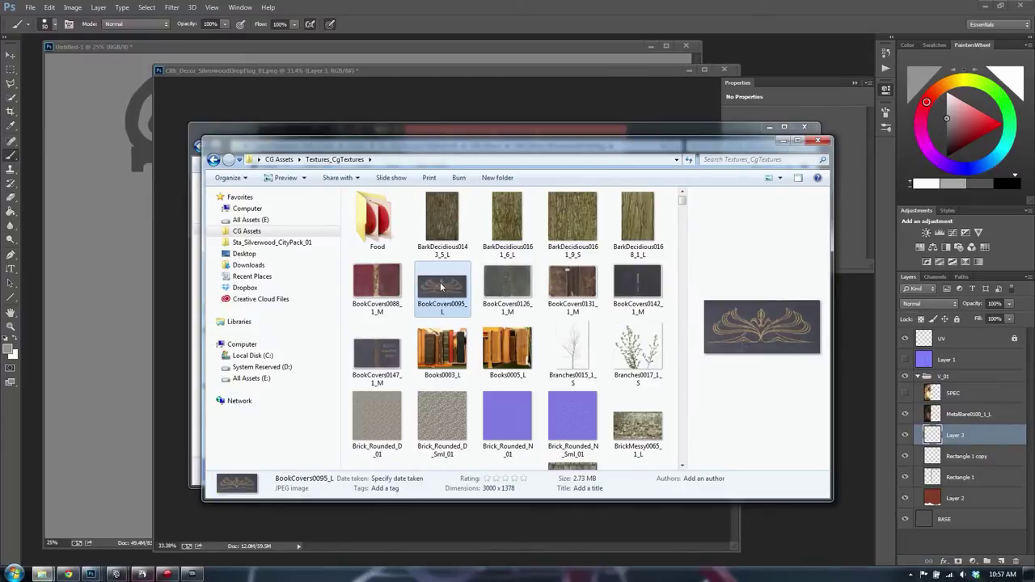
drag(441, 287, 790, 532)
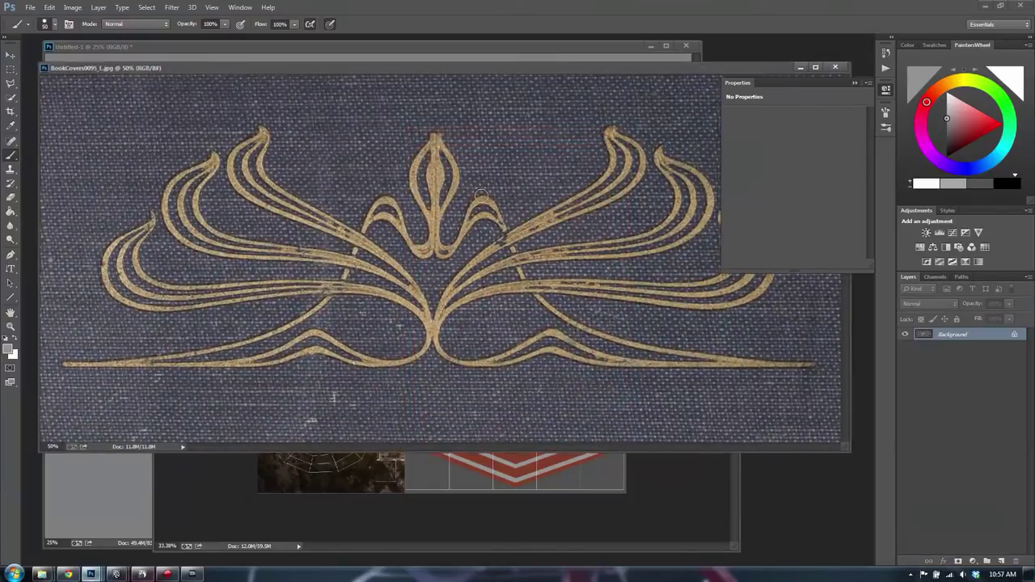
Step: Try to select the strokes of the gold book-cover ornament with the Quick Selection tool
key(w)
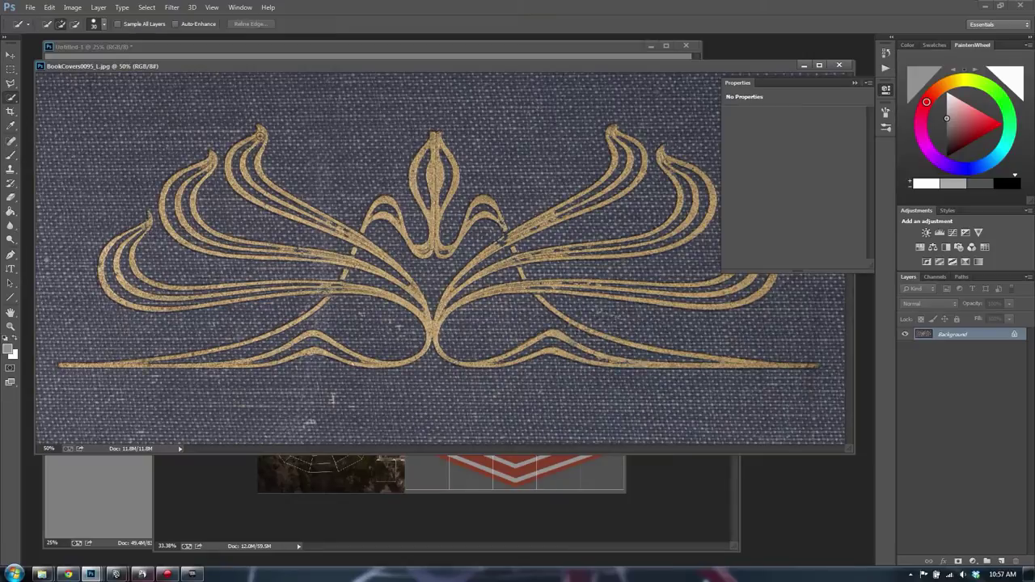
drag(261, 136, 268, 138)
key(ctrl+d)
drag(372, 250, 406, 280)
key(ctrl+d)
drag(376, 249, 384, 257)
drag(414, 289, 428, 307)
key(ctrl+z)
drag(391, 218, 421, 224)
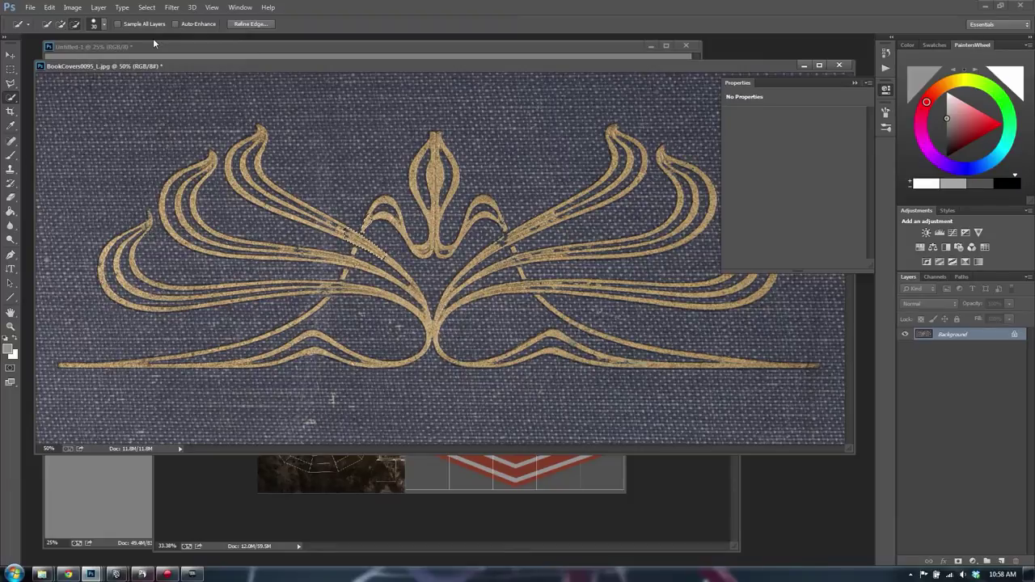
Step: Check the Quick Selection brush settings and clear the selection on the book-cover image
click(103, 25)
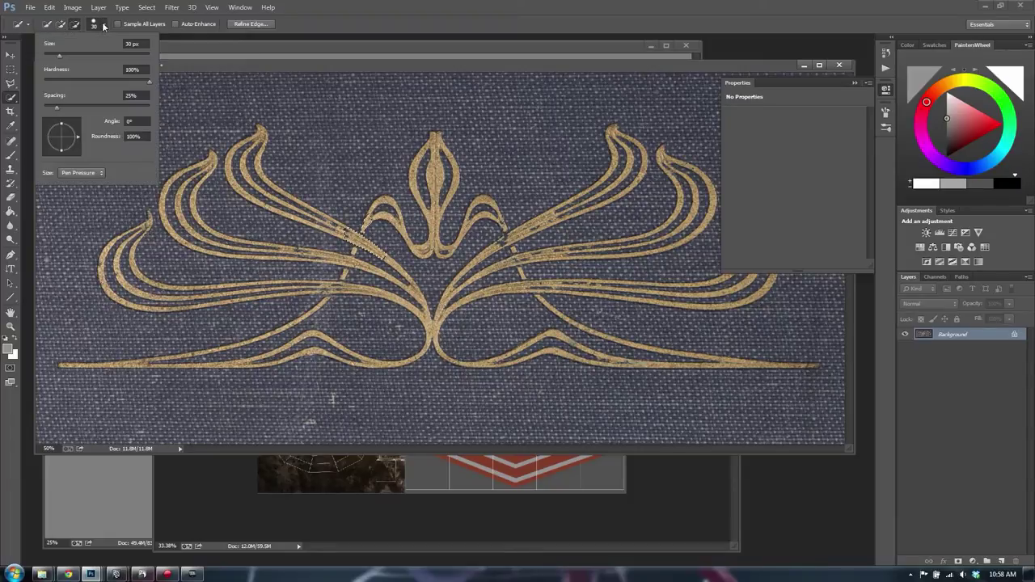
click(103, 25)
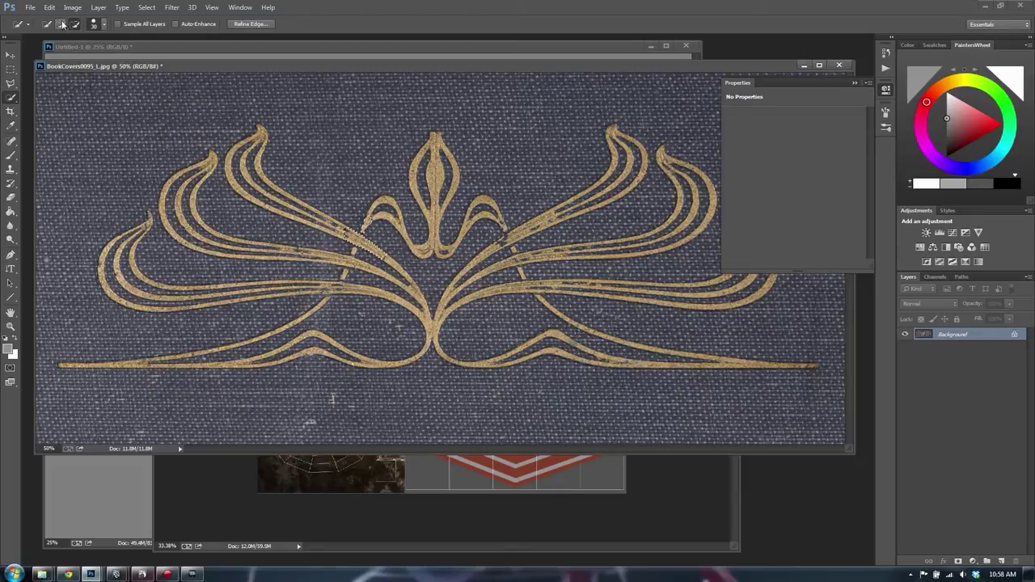
click(8, 71)
click(386, 156)
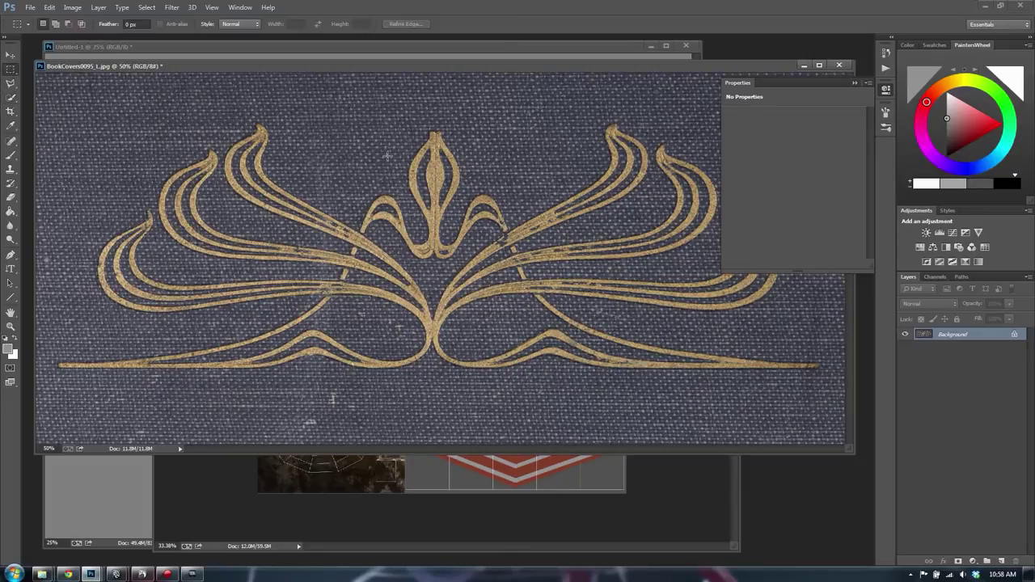
alt+scroll(386, 165, down, 2)
alt+scroll(387, 165, down, 1)
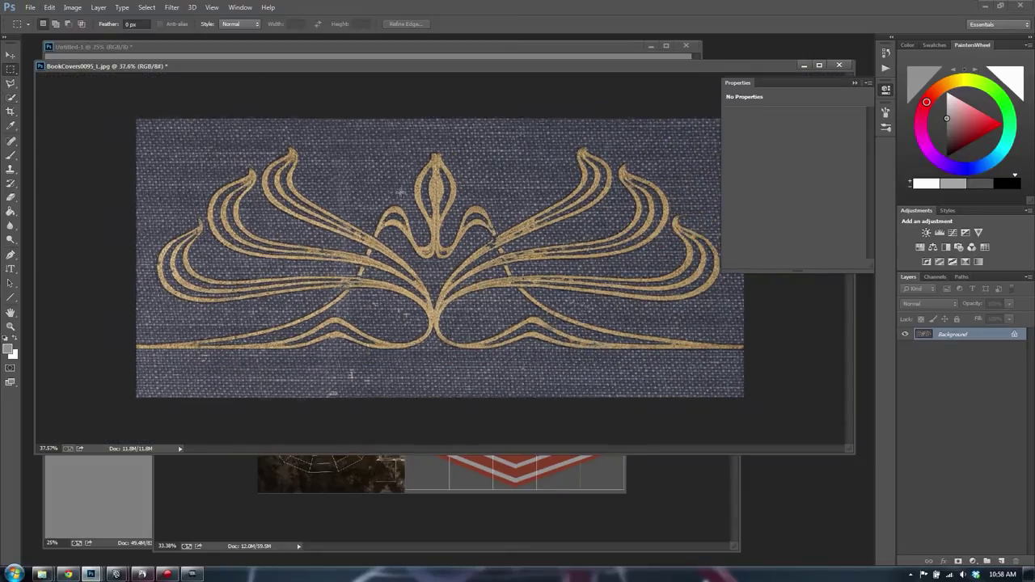
Step: Browse the Textures_CgTextures folder for mural patterns and open Murals0026_L as its own Photoshop document
key(alt+Tab)
click(359, 276)
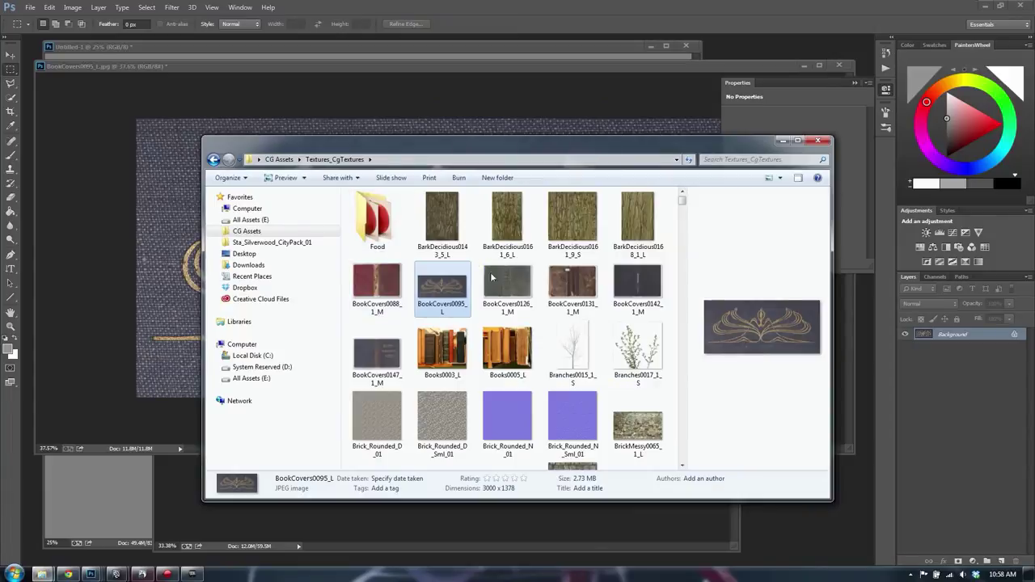
click(637, 283)
scroll(573, 358, down, 8)
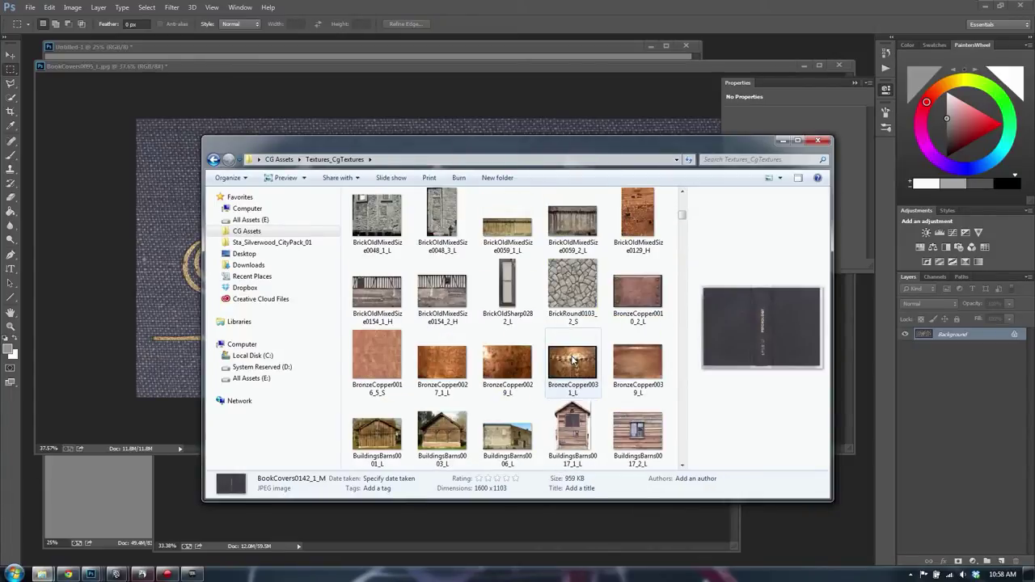
drag(682, 218, 684, 353)
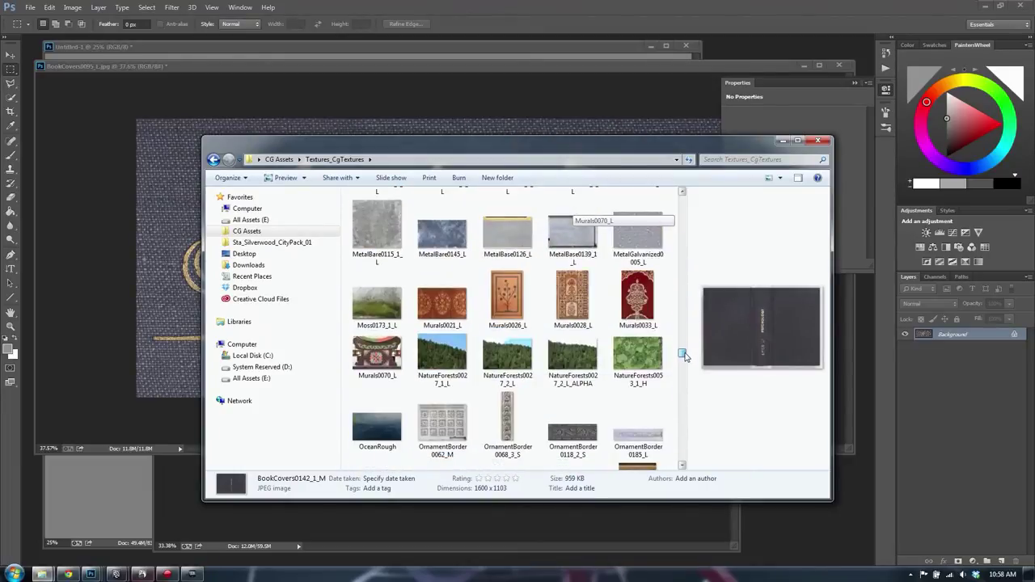
click(638, 304)
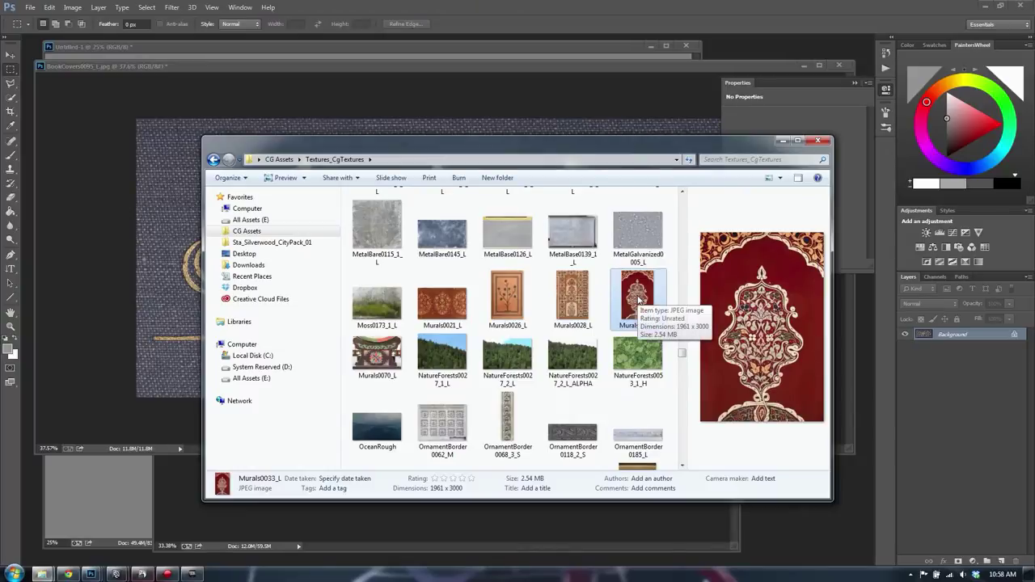
mouse_move(575, 309)
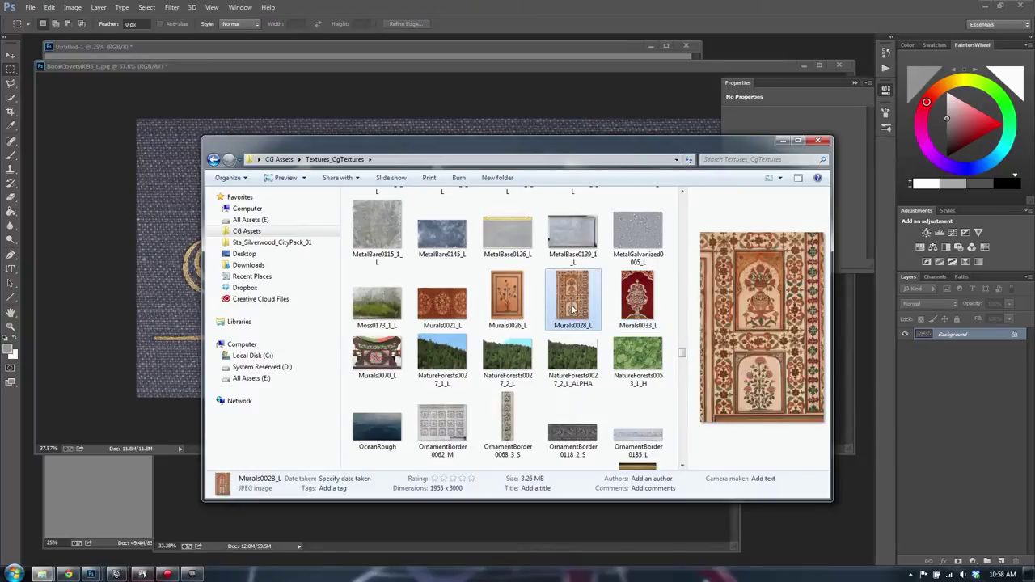
click(515, 303)
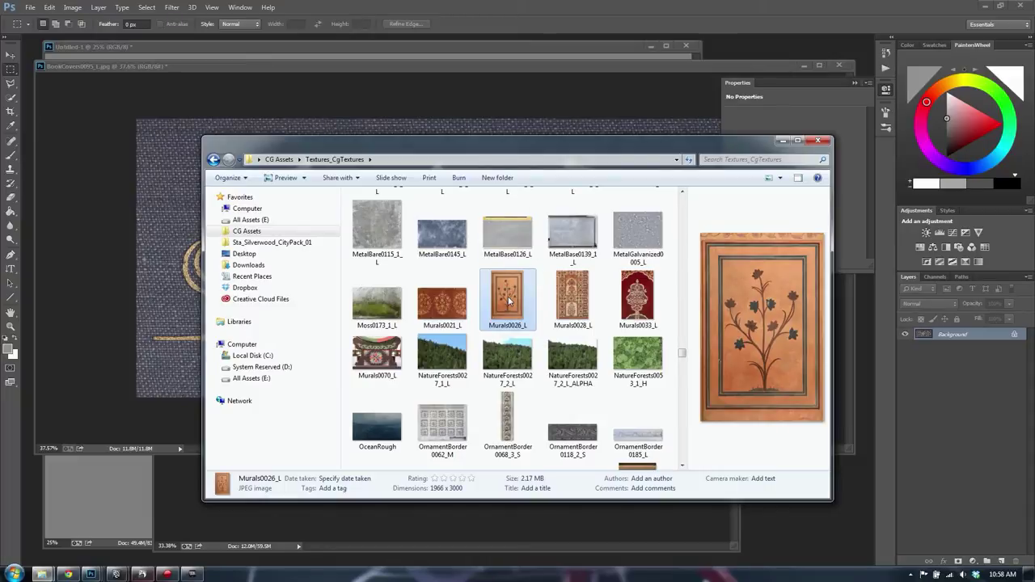
drag(508, 299, 811, 526)
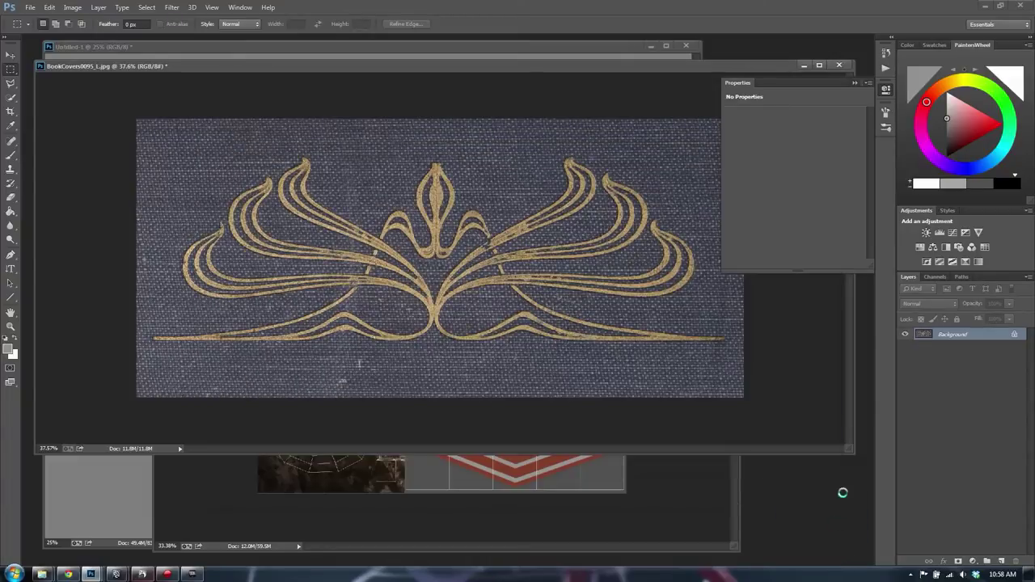
Step: Copy the entire Murals0026_L image and paste it into Layer 3 of the SilverwoodDropFlag document
key(ctrl+a)
key(ctrl+c)
click(648, 488)
key(v)
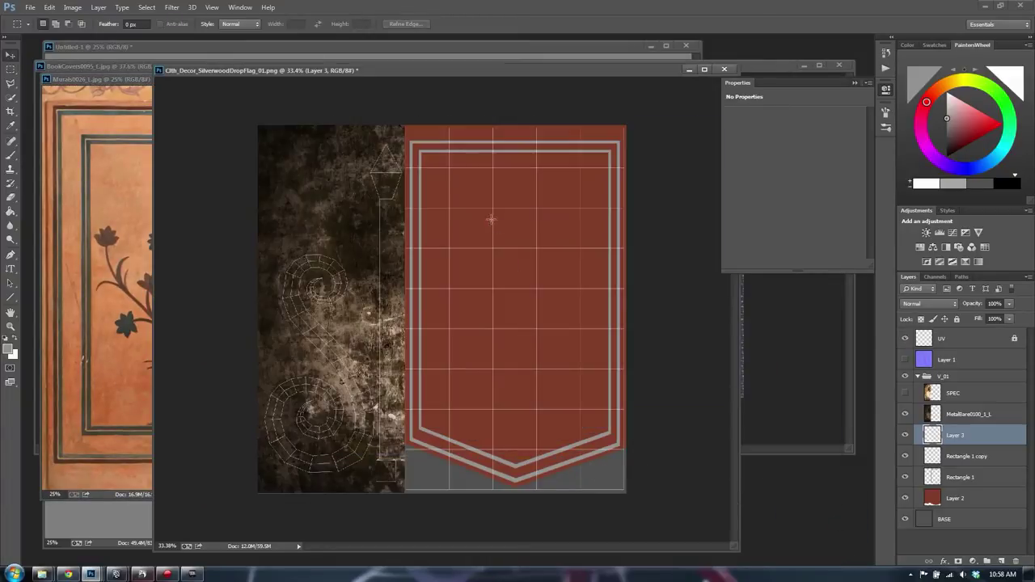
key(ctrl+v)
drag(504, 313, 571, 233)
Step: Free-transform the pasted mural to about 61% width and 59% height, positioned over the red banner
key(ctrl+t)
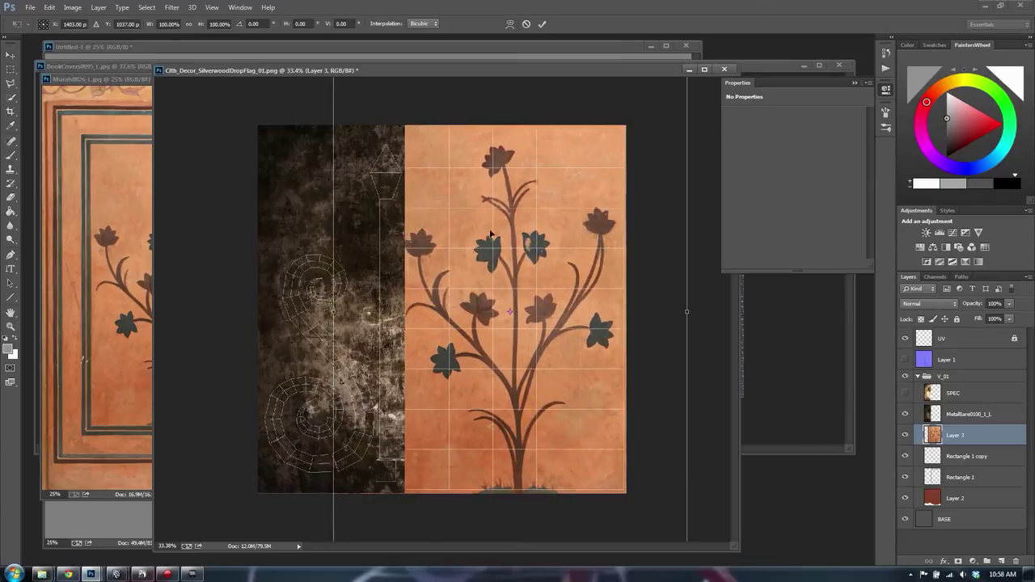
key(ctrl+minus)
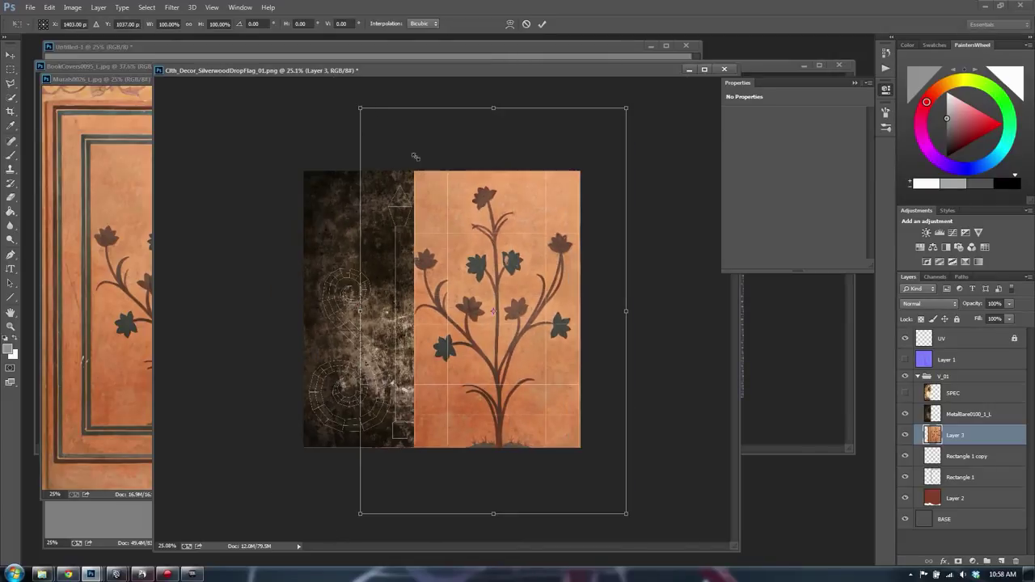
alt+shift+drag(416, 156, 441, 200)
drag(521, 285, 510, 238)
drag(553, 388, 580, 421)
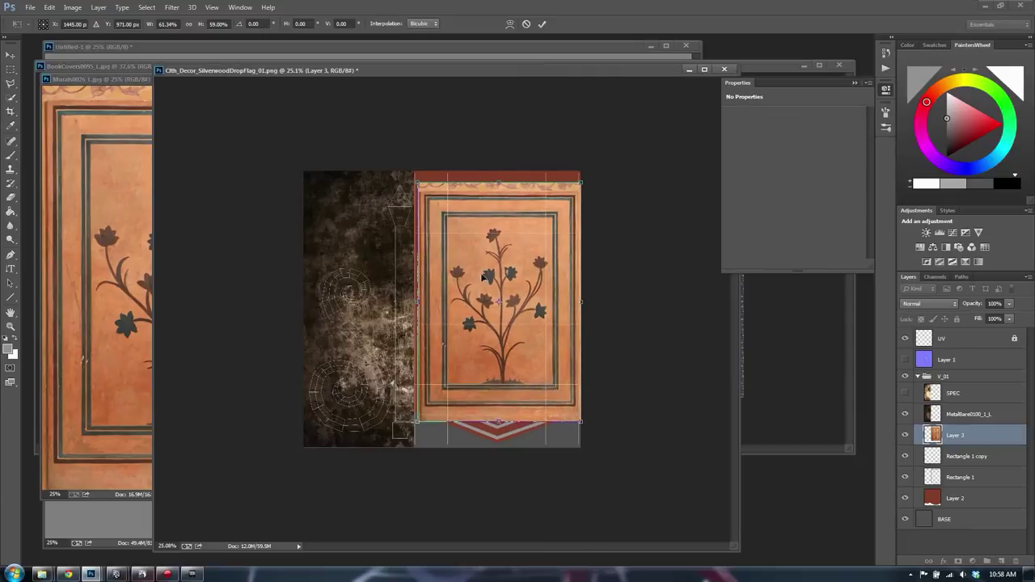
key(Return)
Step: Trim the mural layer to just outside its inner border using an inverted polygonal selection, delete the surroundings, and deselect
alt+scroll(480, 272, up, 5)
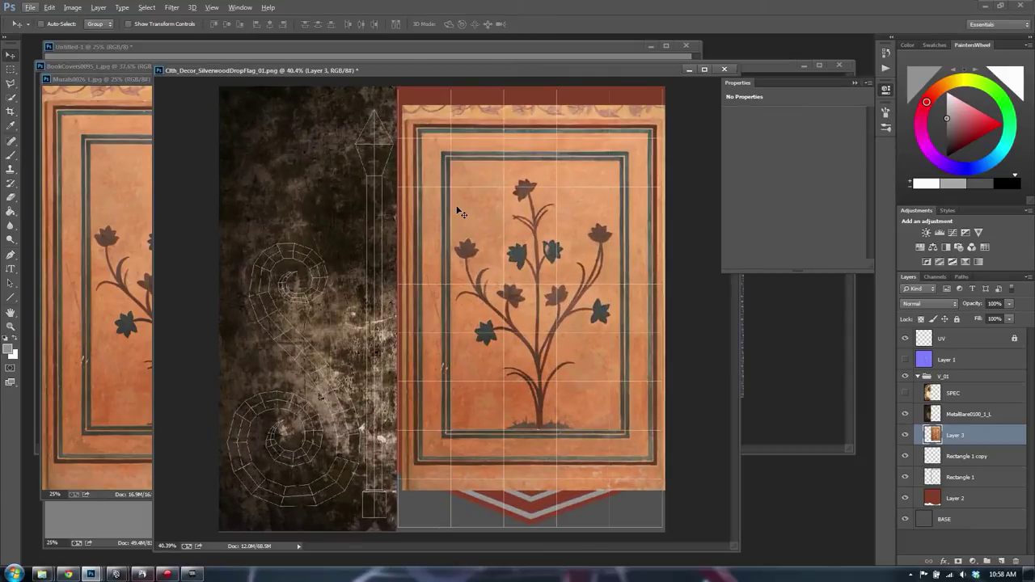
key(l)
click(477, 185)
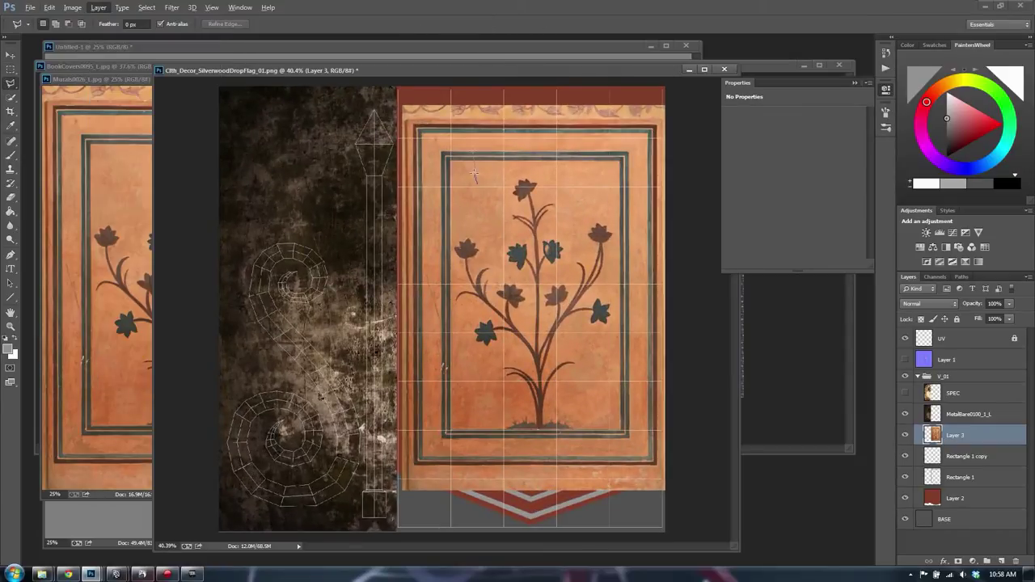
key(Escape)
click(432, 139)
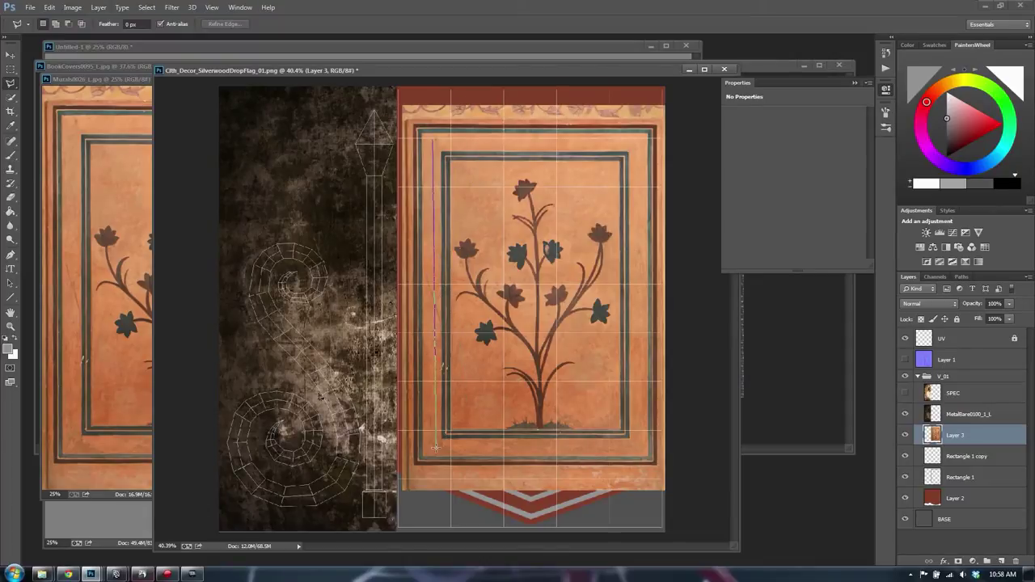
click(637, 443)
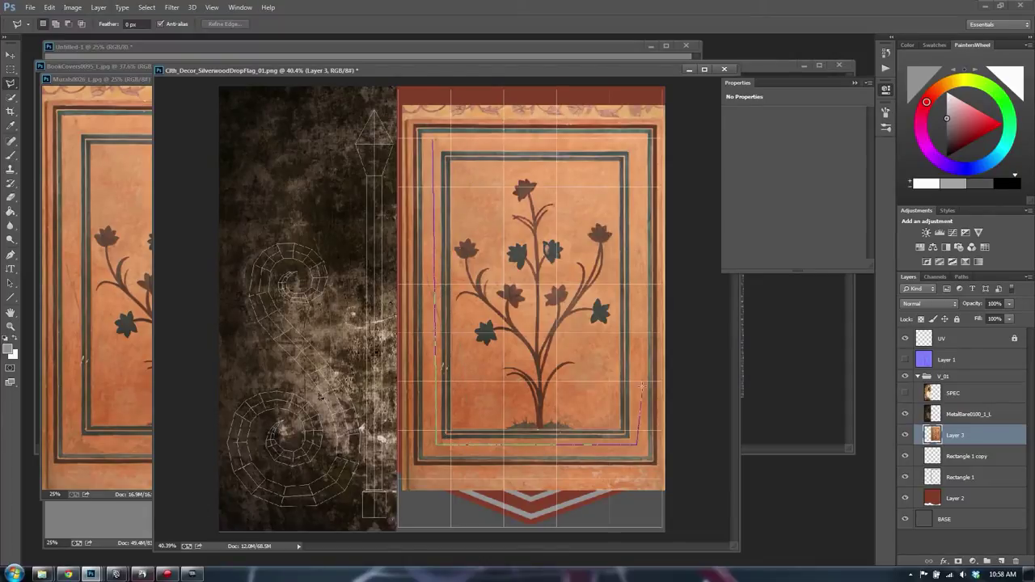
click(637, 146)
click(433, 140)
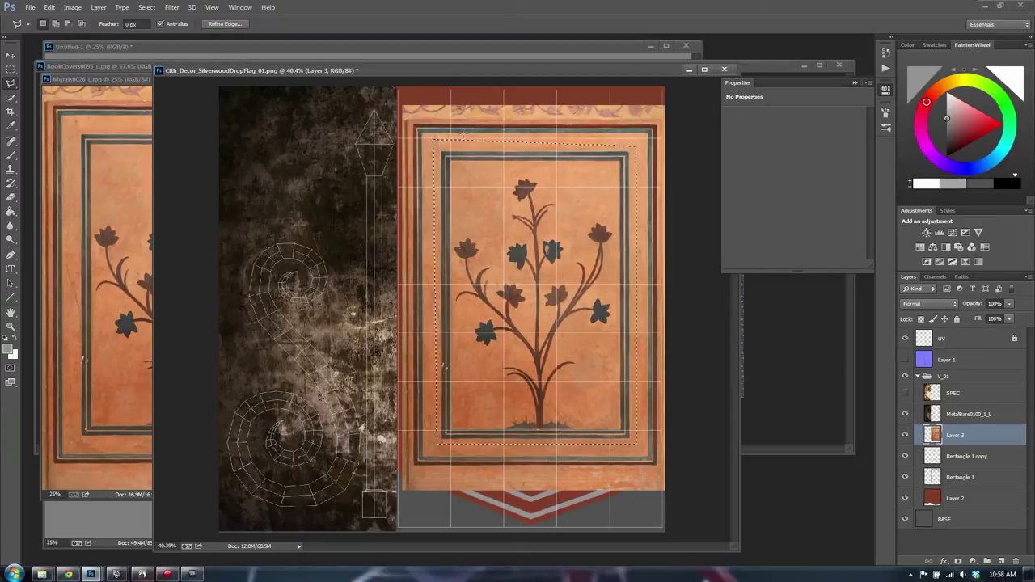
key(ctrl+shift+i)
key(Delete)
key(v)
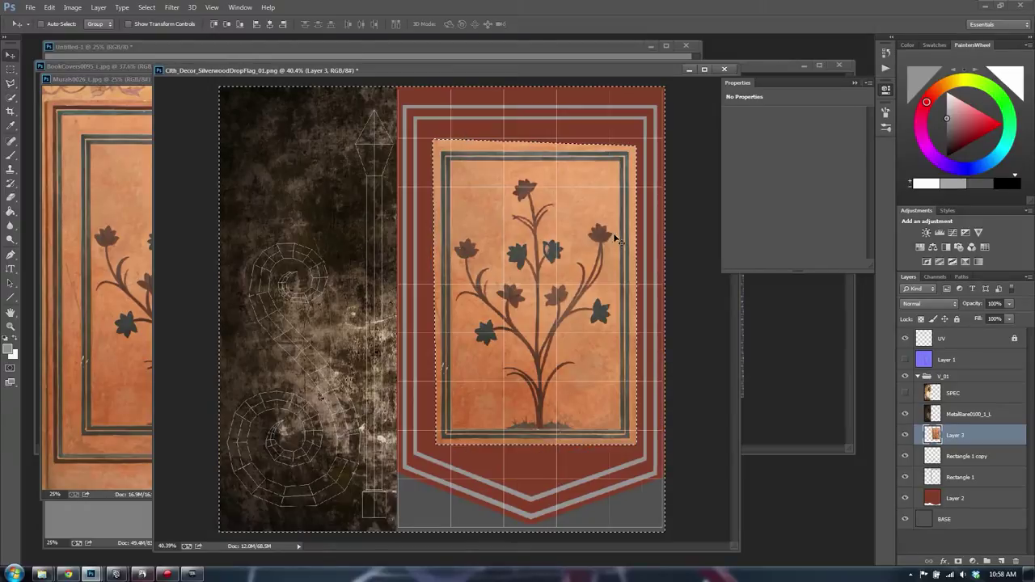
key(ctrl+d)
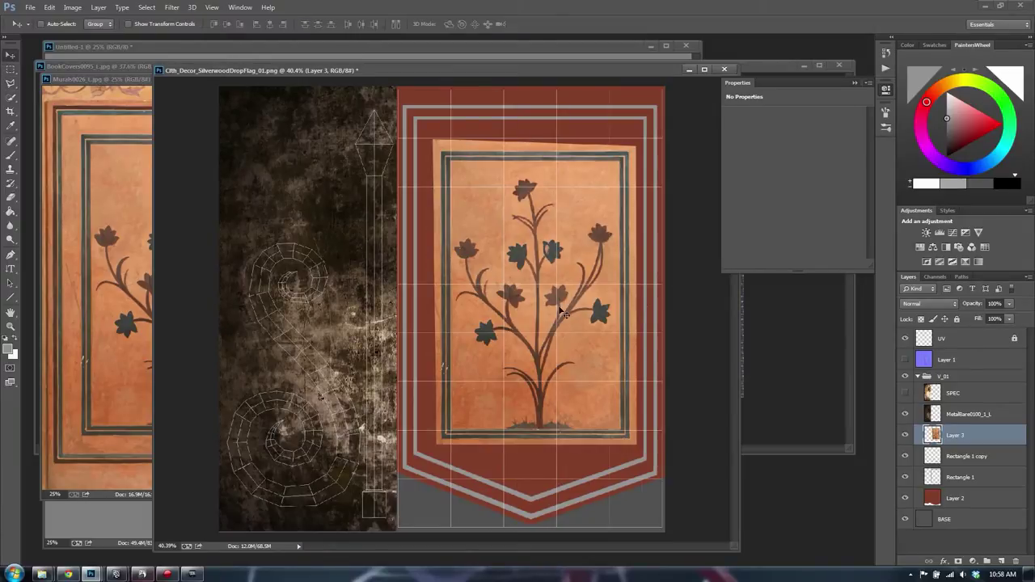
Step: Nudge the trimmed flower panel to center it within the banner's frame and set its blend mode to Overlay
drag(560, 312, 585, 305)
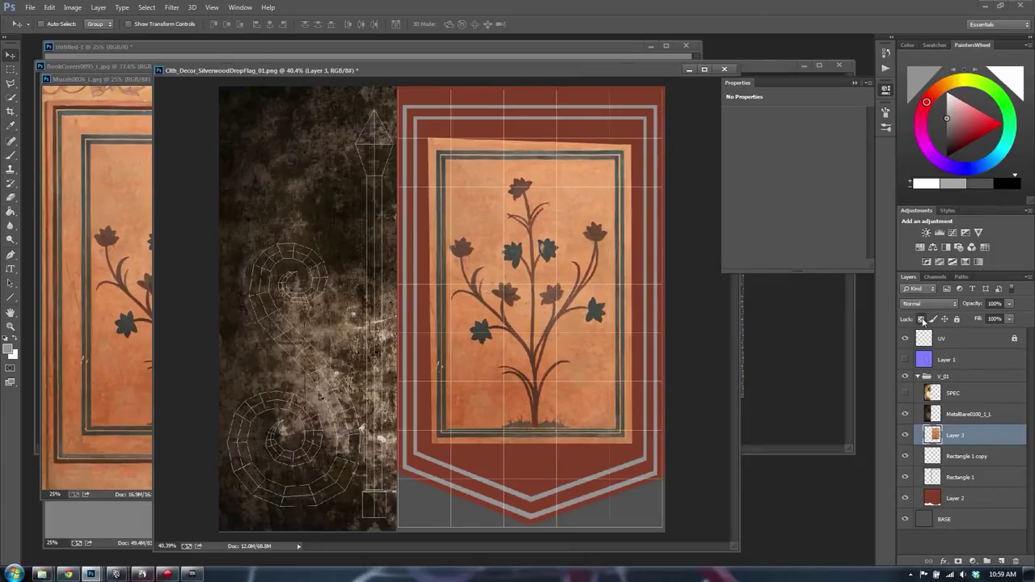
click(929, 303)
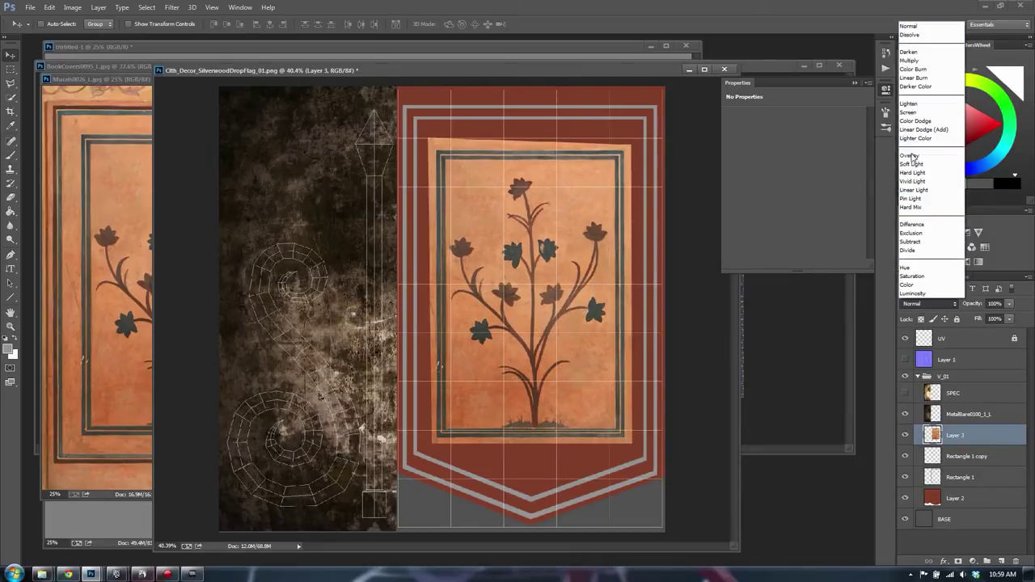
click(929, 157)
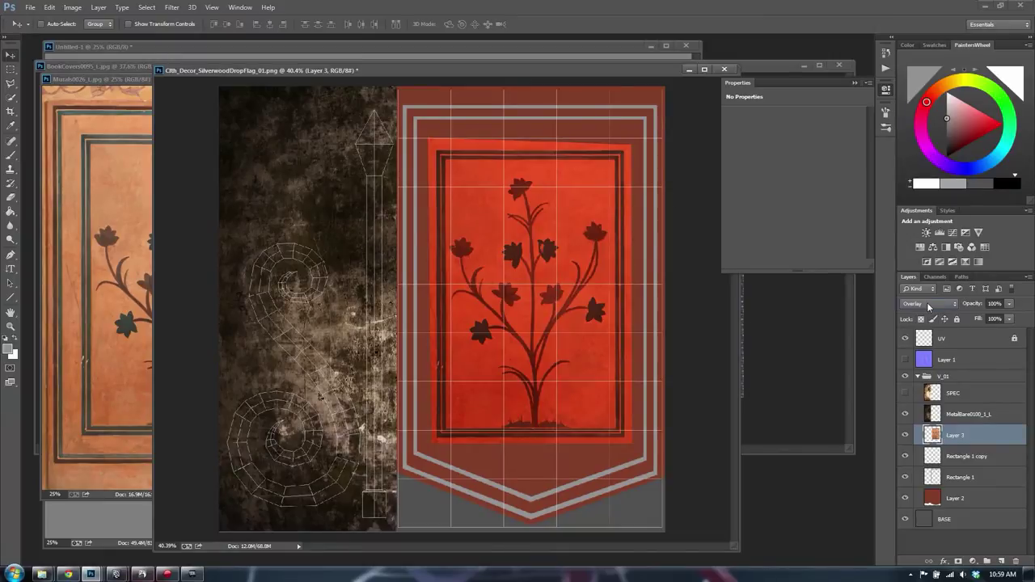
Step: Set the flower panel layer's blend mode to Hard Light and lower its saturation to -86
scroll(928, 305, down, 3)
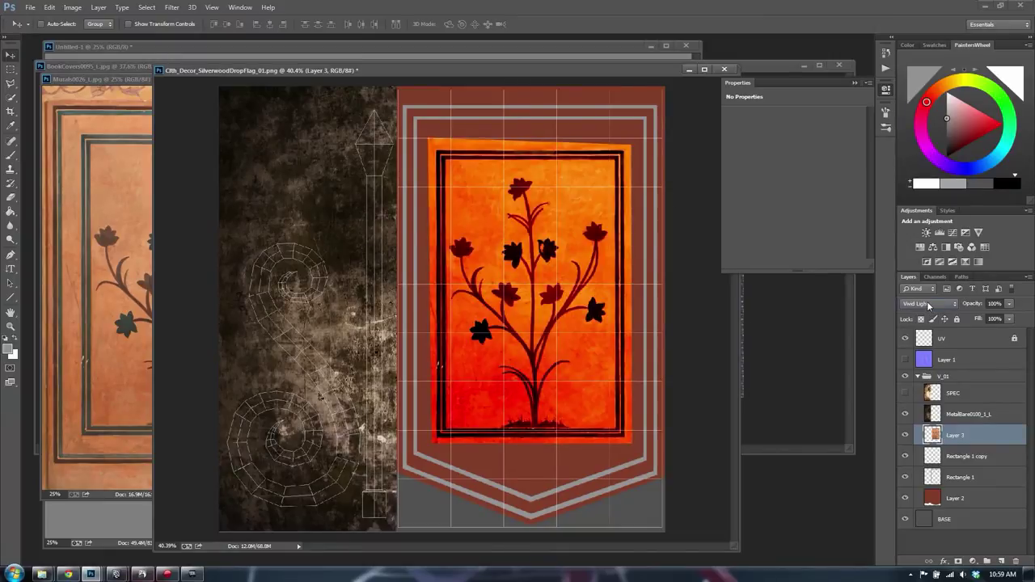
scroll(928, 304, up, 2)
scroll(929, 305, down, 1)
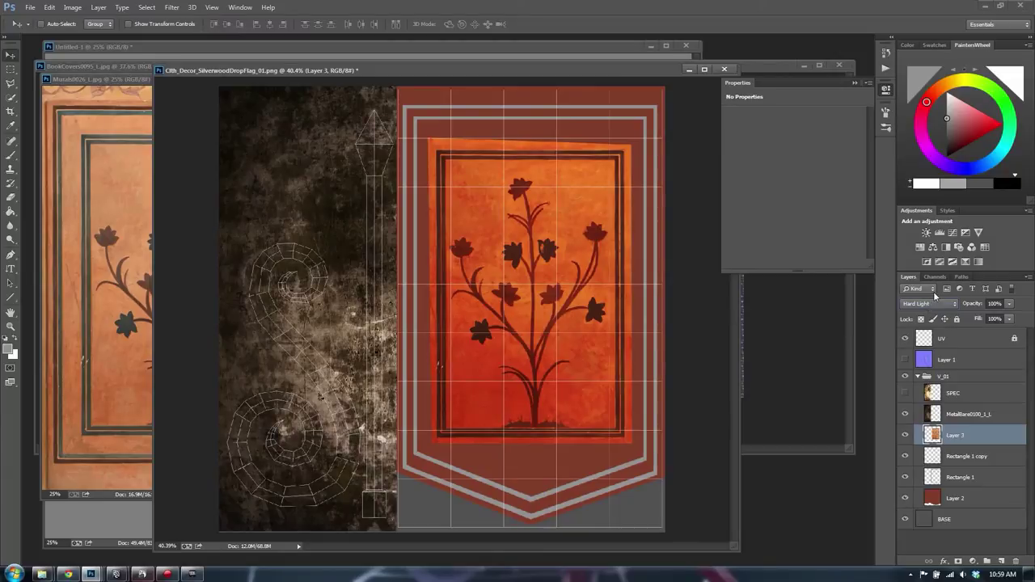
key(ctrl+u)
drag(688, 393, 642, 396)
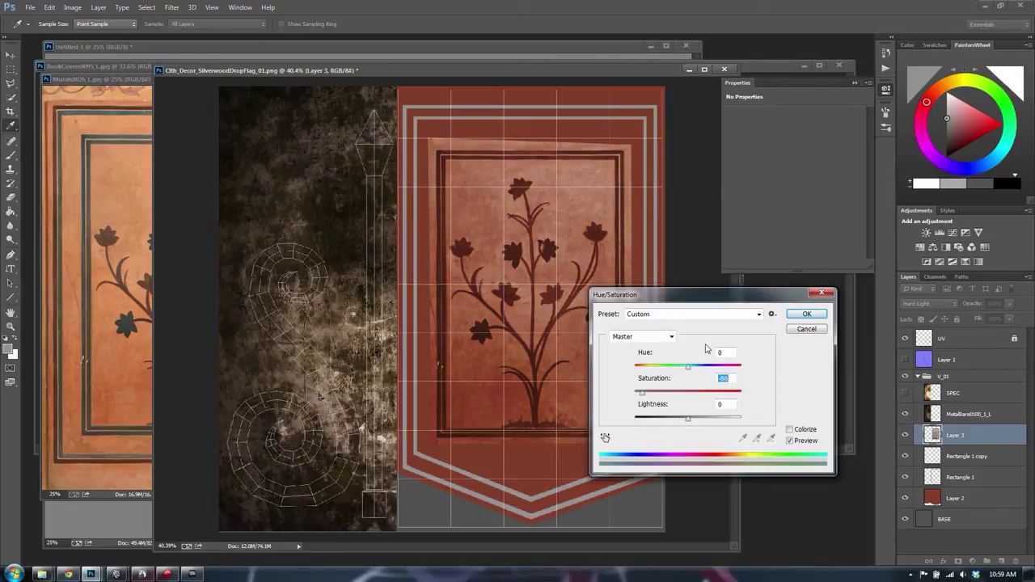
click(804, 315)
Step: Clear the selection in the Murals0026_L image and return to the SilverwoodDropFlag document
click(95, 172)
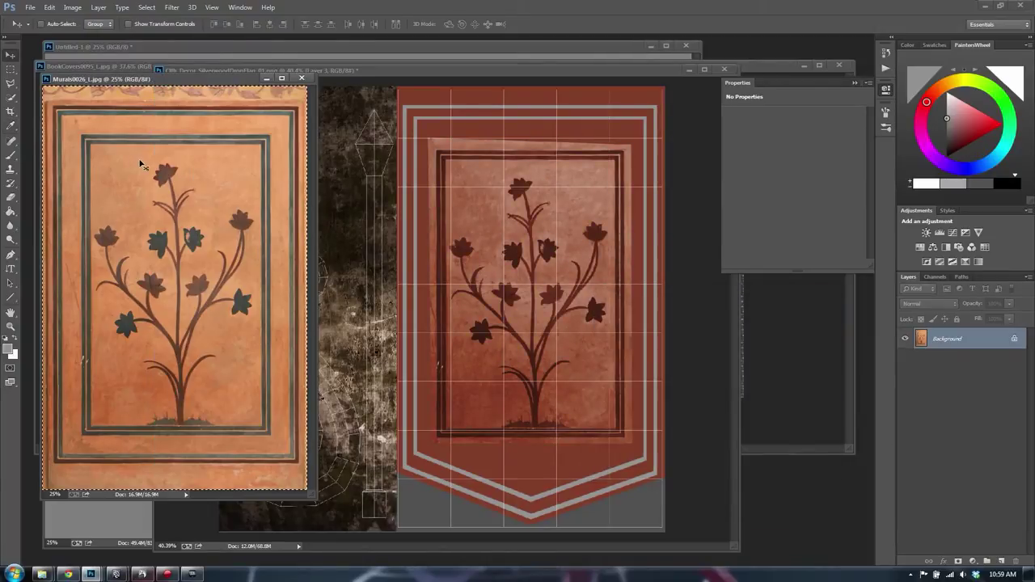
key(alt+Tab)
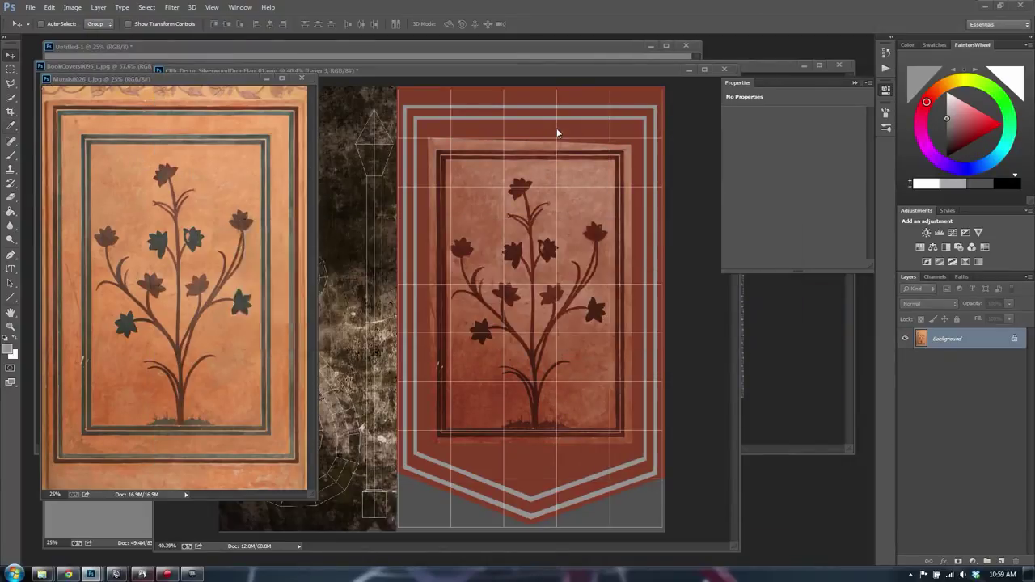
click(483, 158)
Step: Delete the excess mural strips above and to the left of the flower panel's dark border using rectangular selections
key(l)
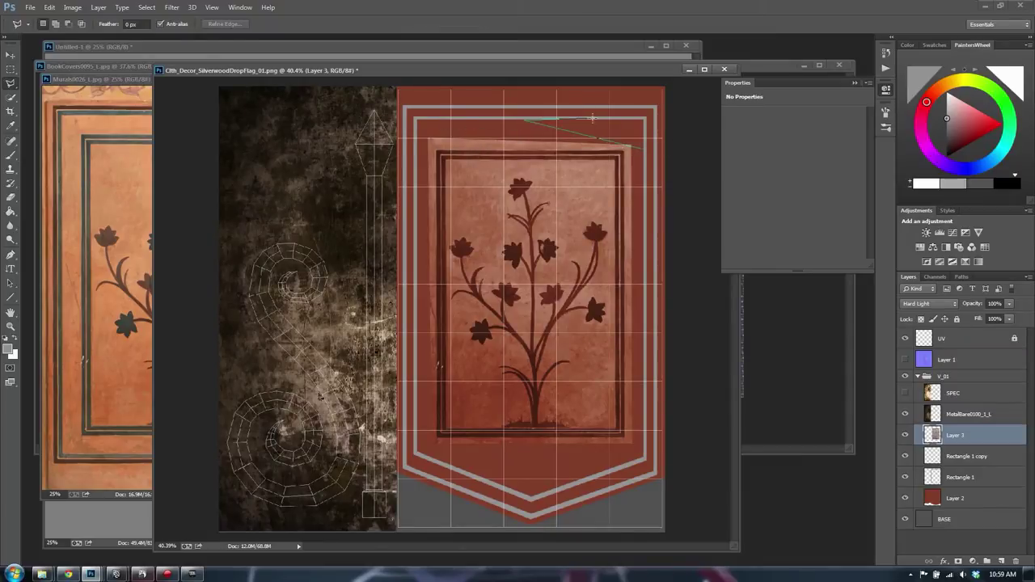
key(m)
drag(663, 112, 378, 151)
key(Delete)
key(ctrl+d)
drag(393, 111, 437, 487)
key(Delete)
key(ctrl+d)
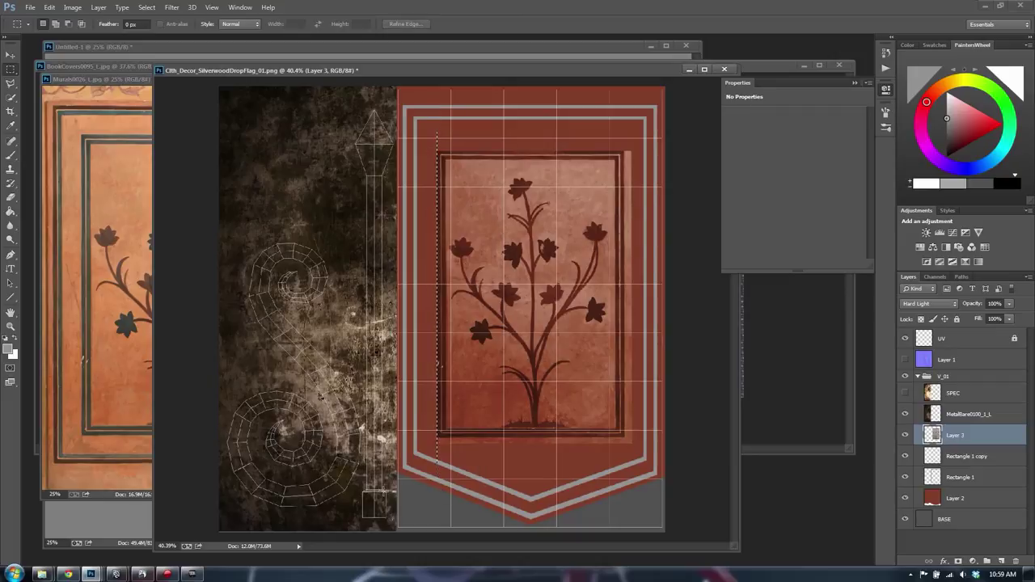
Step: Delete the excess mural strips below and to the right of the flower panel's dark border
drag(373, 502, 627, 141)
key(Delete)
key(ctrl+d)
key(Delete)
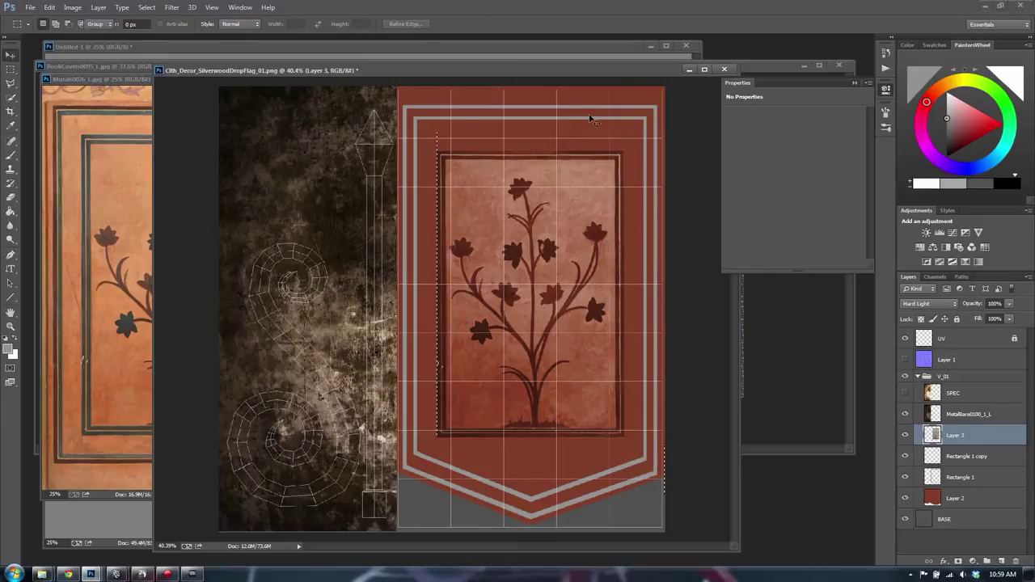
key(v)
Step: Hide the UV layer and save the layered document in Photoshop format as Clth_Decor_SilverwoodDropFlag_01
click(960, 416)
click(963, 440)
alt+scroll(487, 240, down, 1)
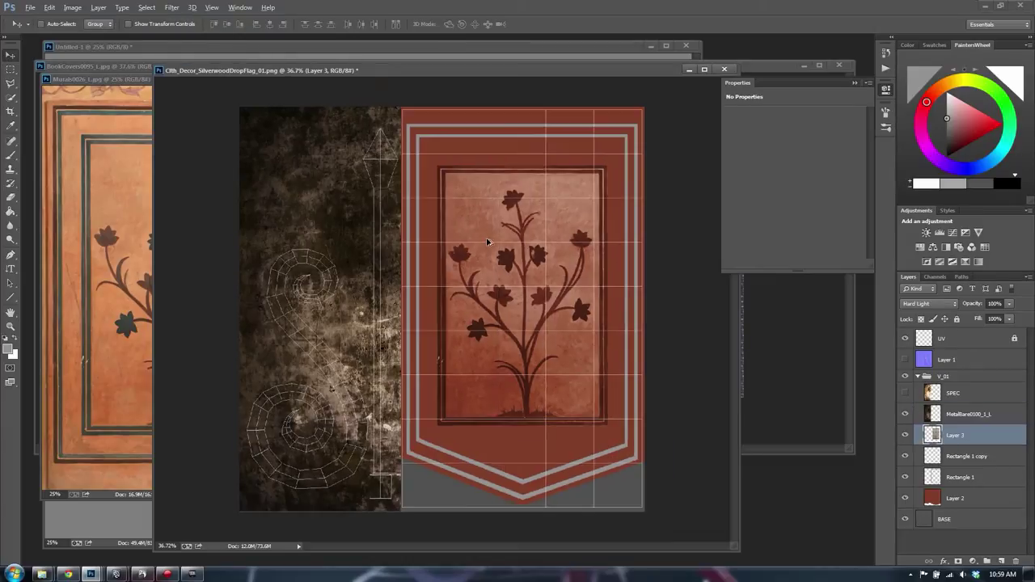
click(905, 338)
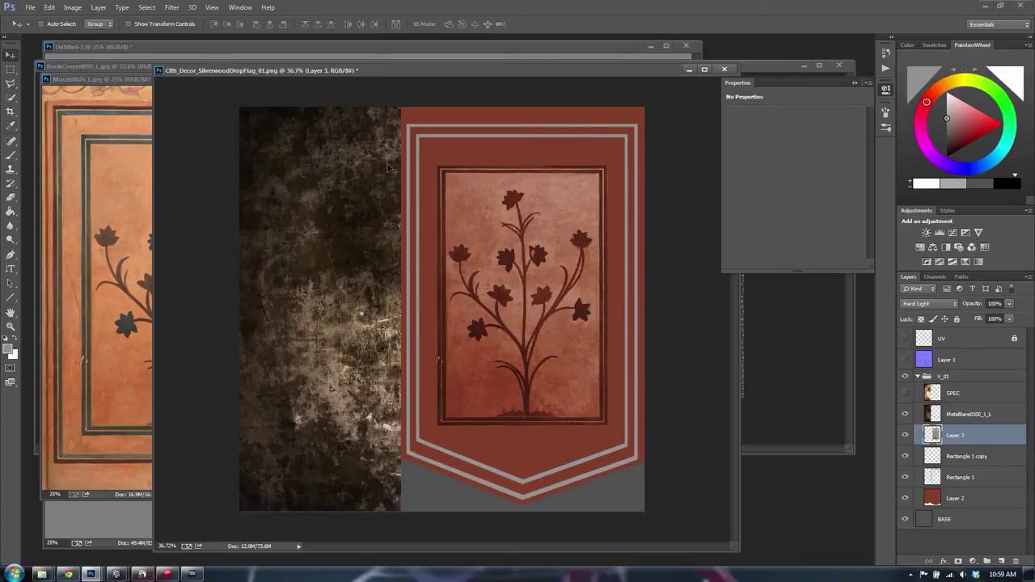
key(ctrl+shift+s)
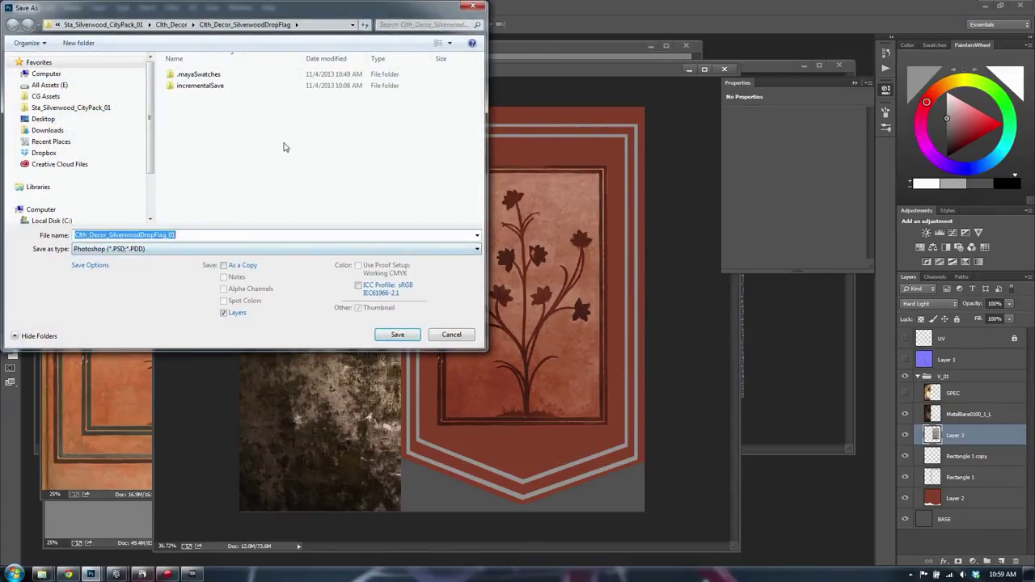
key(Return)
Step: Save a PNG copy over the existing Clth_Decor_SilverwoodDropFlag_01 file
key(ctrl+shift+s)
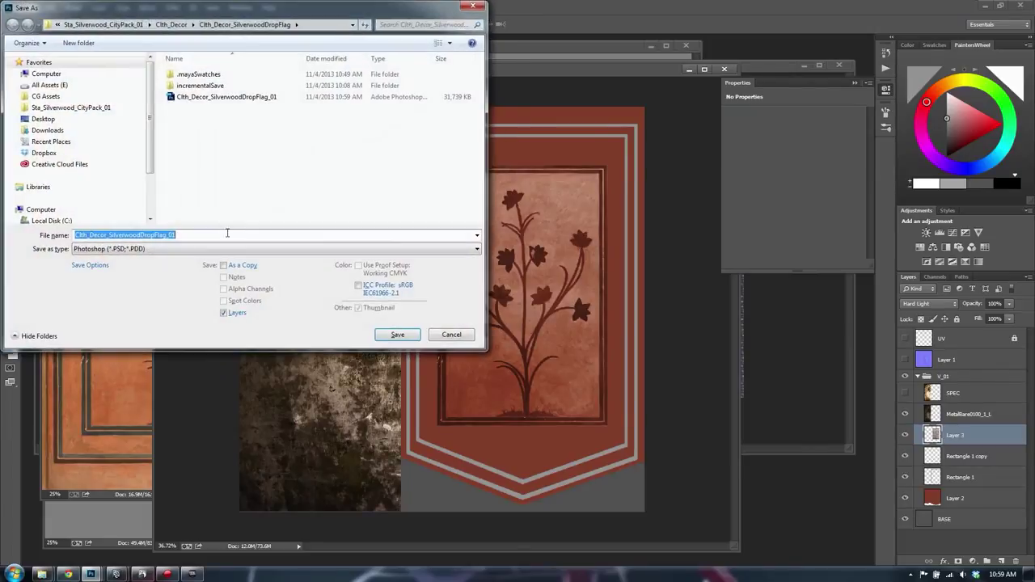
click(167, 248)
click(133, 399)
click(223, 98)
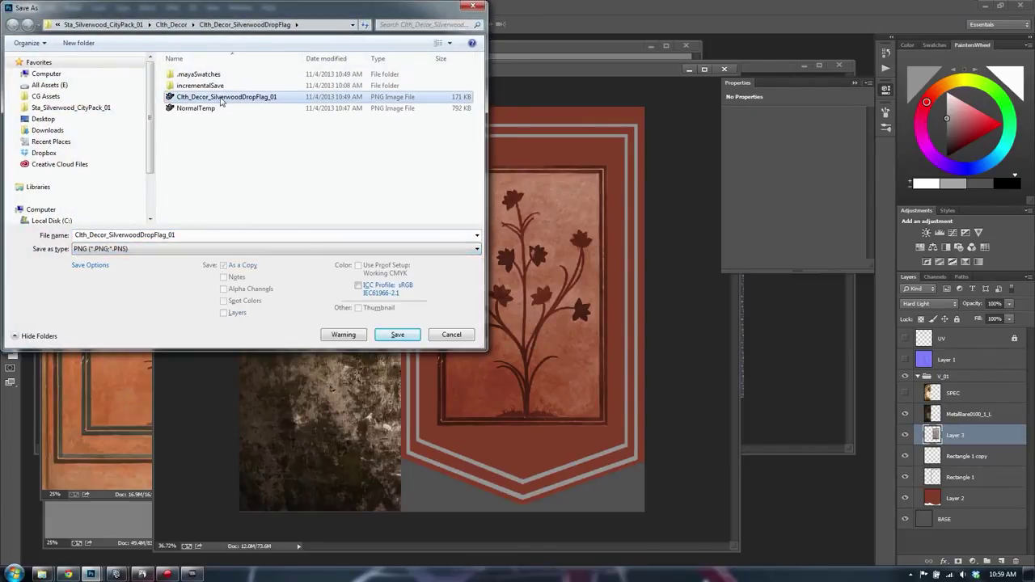
click(388, 332)
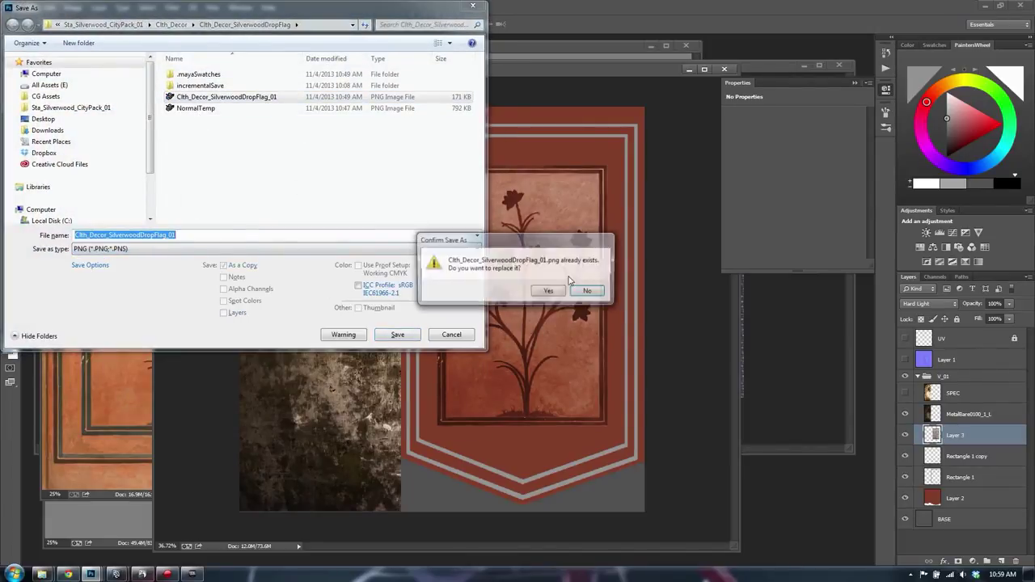
click(554, 290)
click(564, 181)
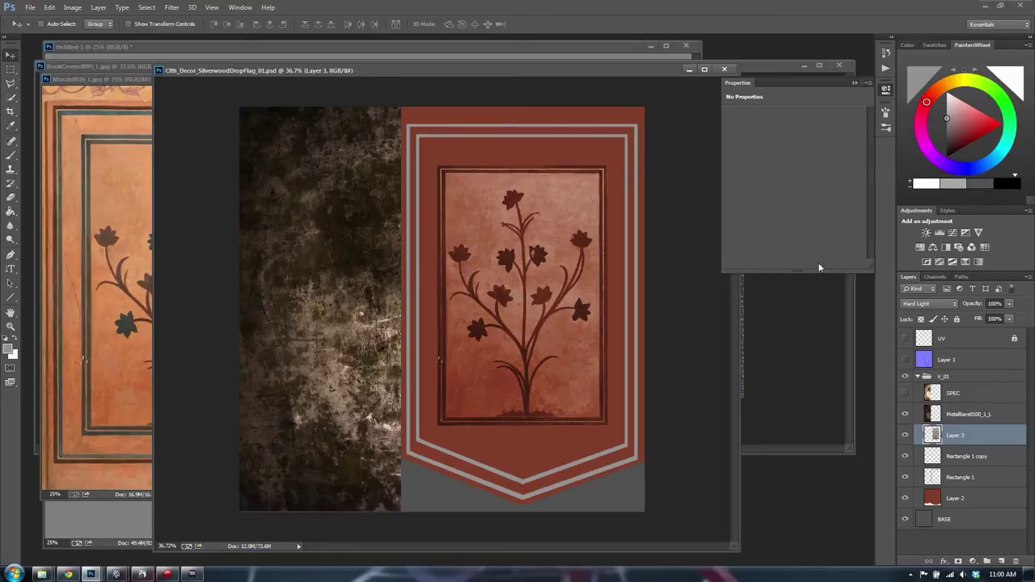
Step: Show the normal map in Layer 1 and save a PNG copy named Clth_Decor_SilverwoodDropFlag_N_01
click(906, 360)
key(ctrl+shift+s)
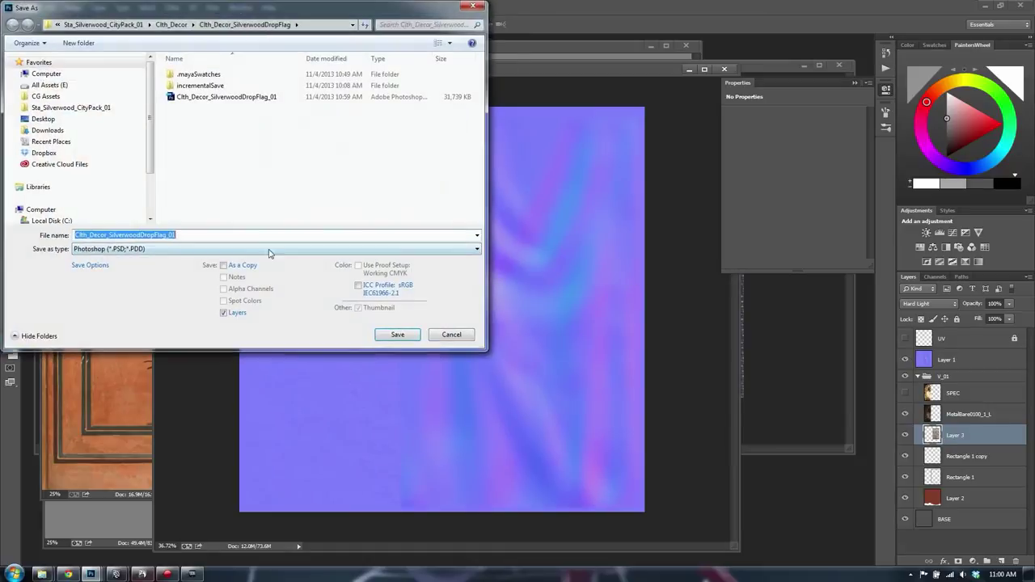
click(271, 249)
click(116, 397)
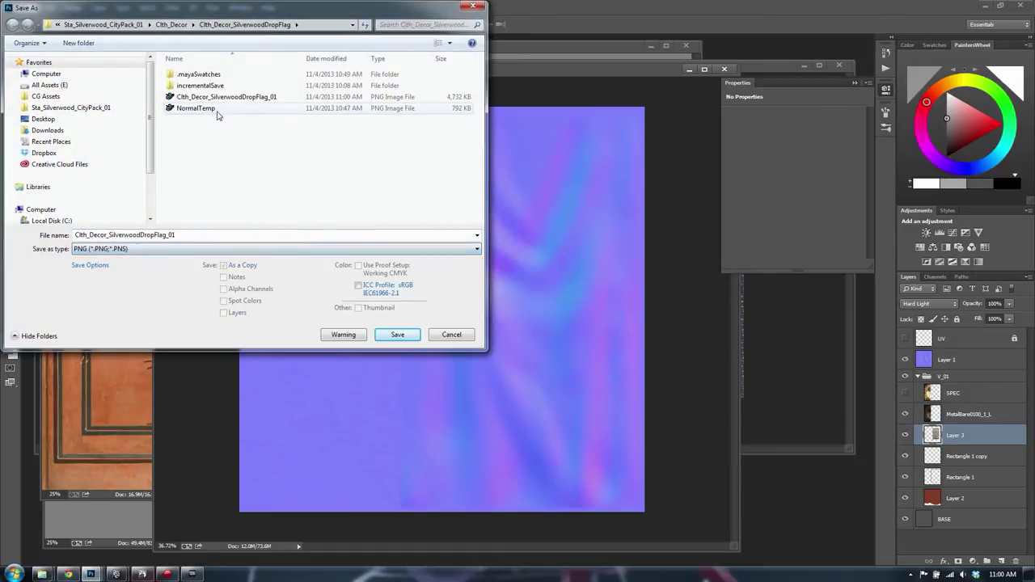
click(178, 235)
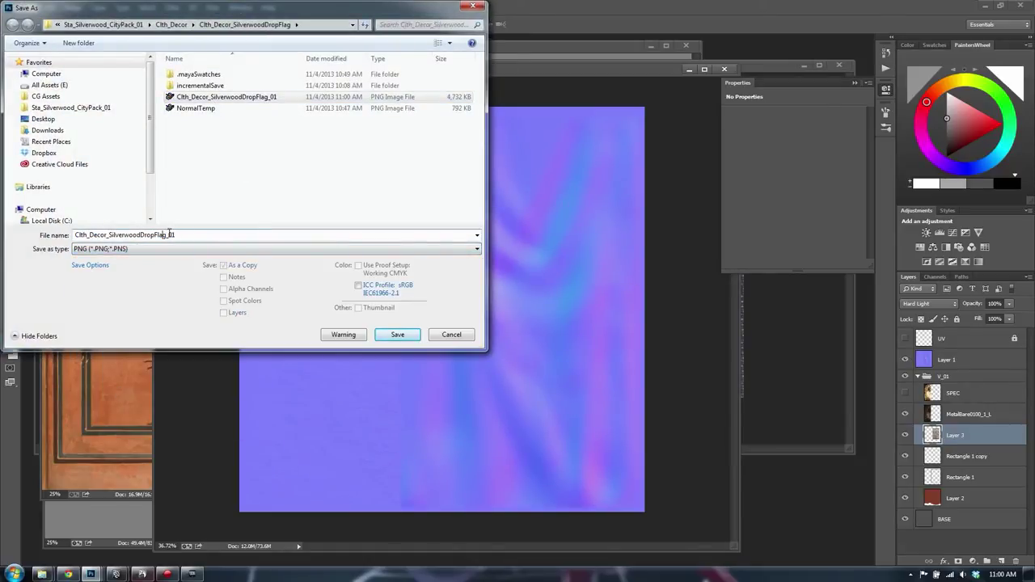
text(N_)
key(Return)
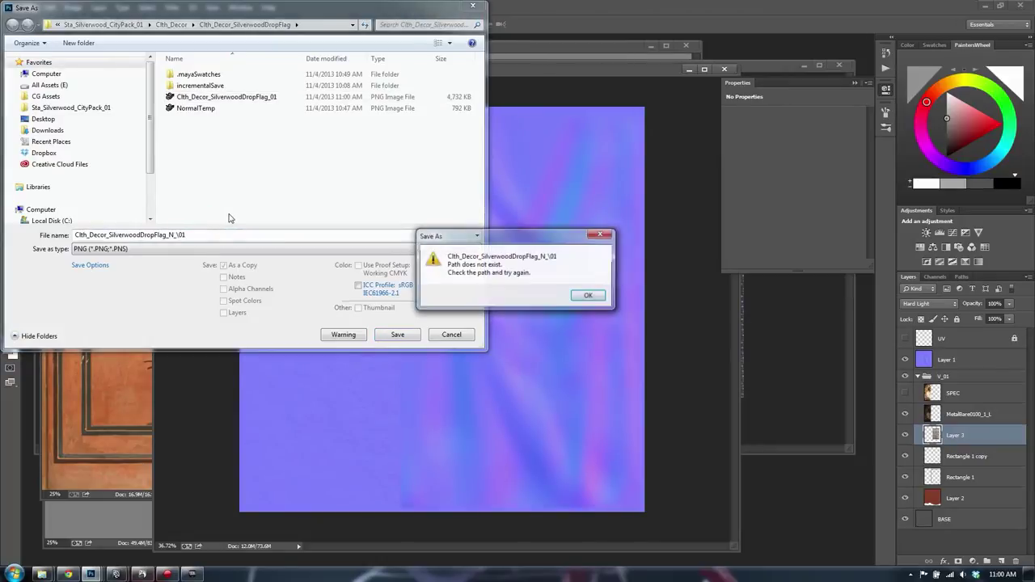
key(Return)
click(178, 236)
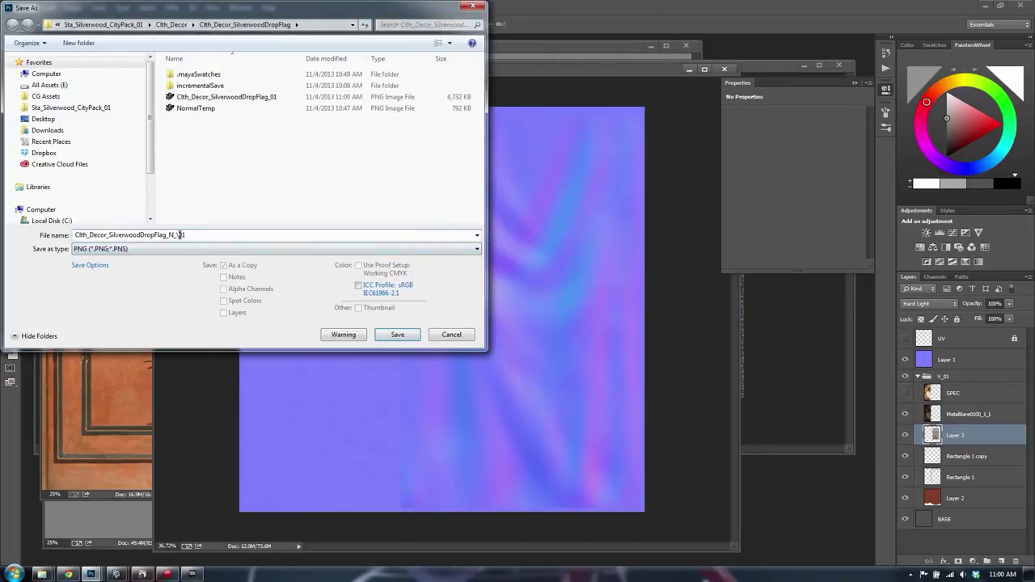
key(BackSpace)
key(Return)
click(571, 181)
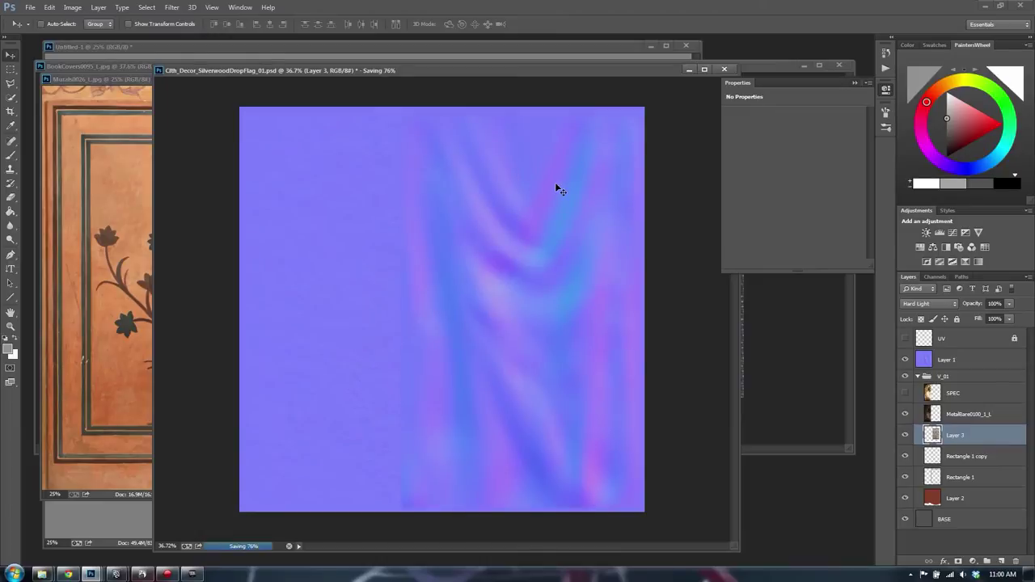
Step: Switch to Maya and graph the drop flag's material network in the Hypershade
click(192, 574)
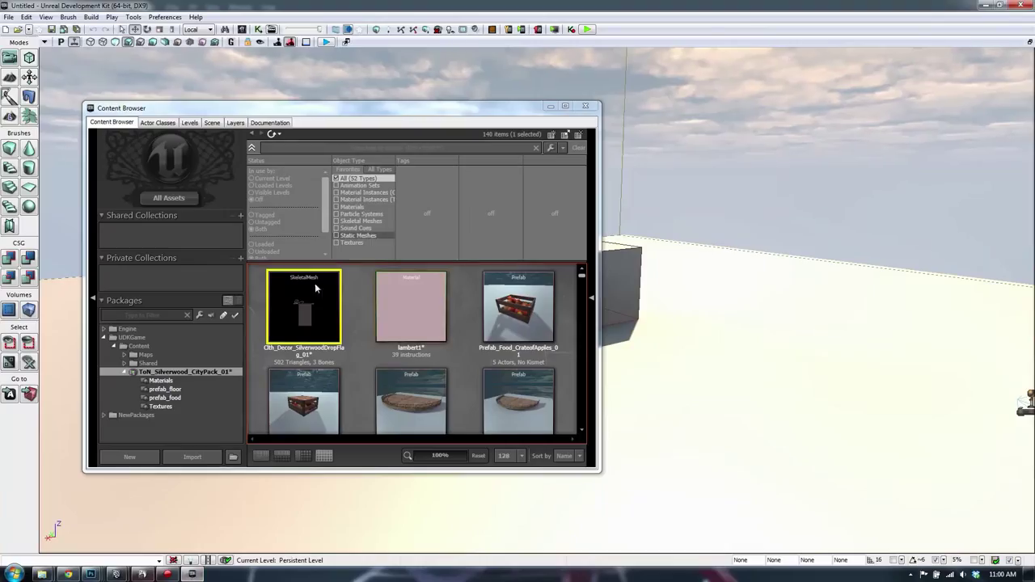
mouse_move(116, 574)
click(188, 521)
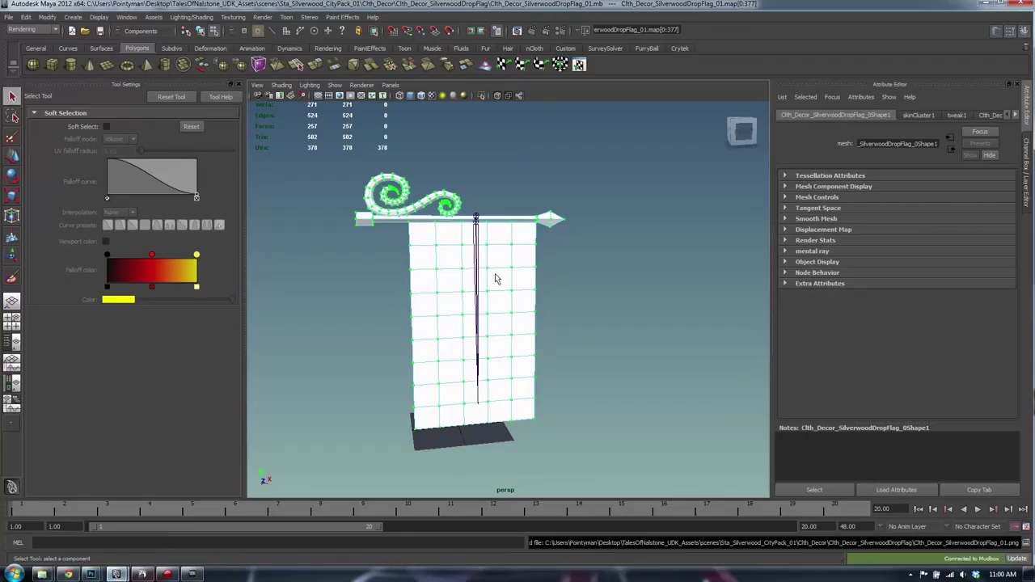
alt+right_drag(629, 283, 608, 263)
click(549, 271)
key(F8)
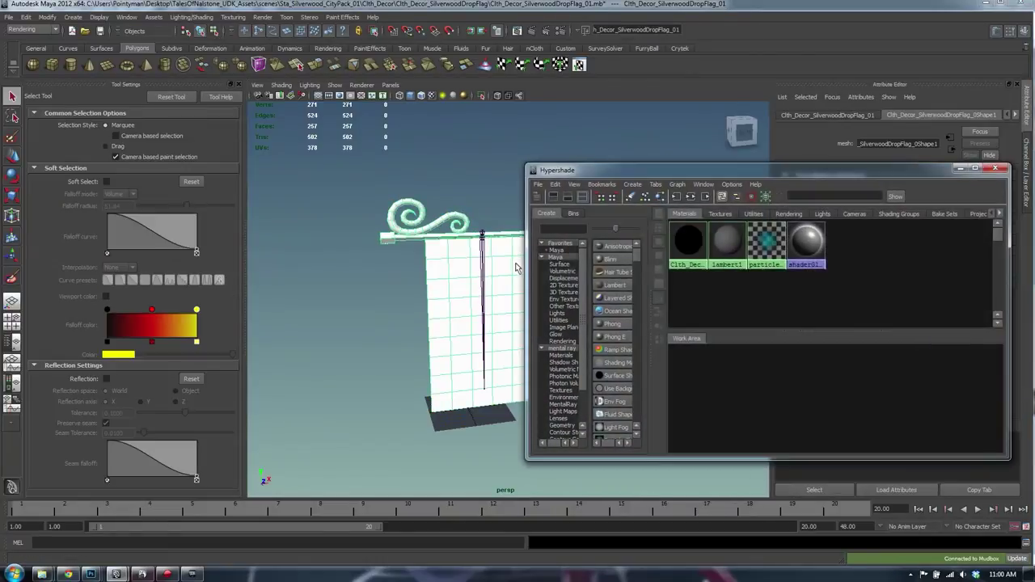
drag(719, 169, 303, 170)
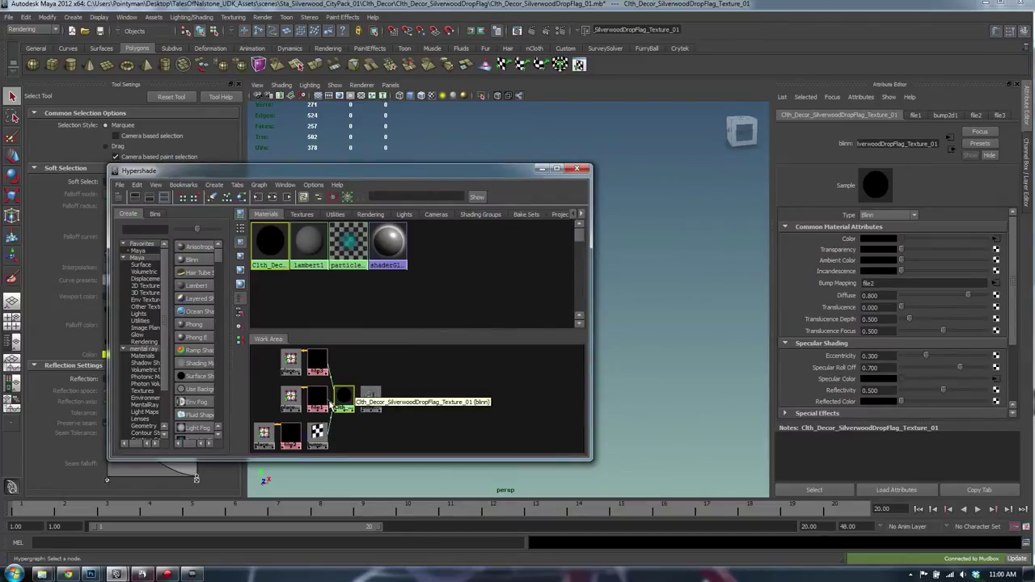
click(318, 397)
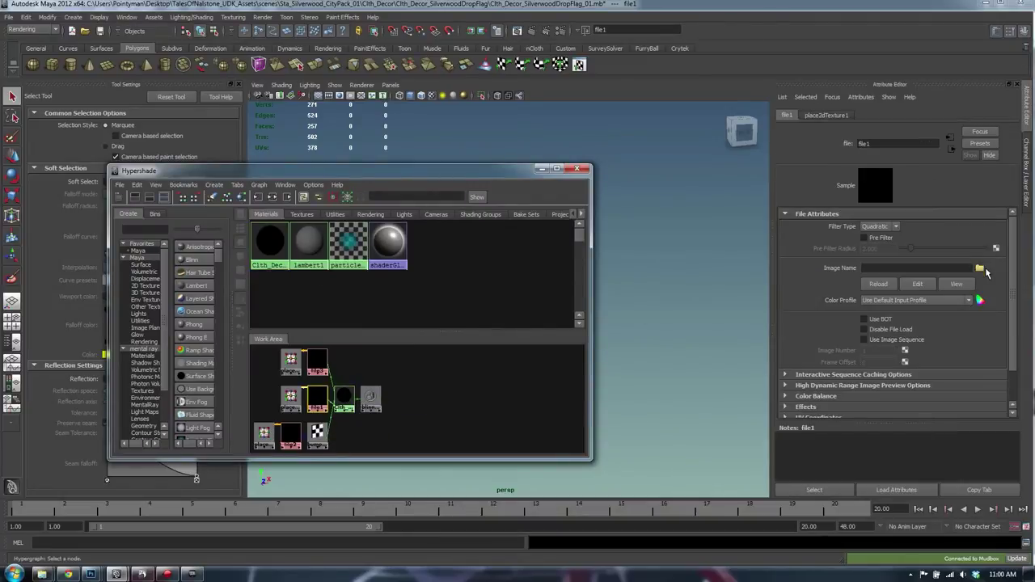
click(979, 268)
double_click(300, 99)
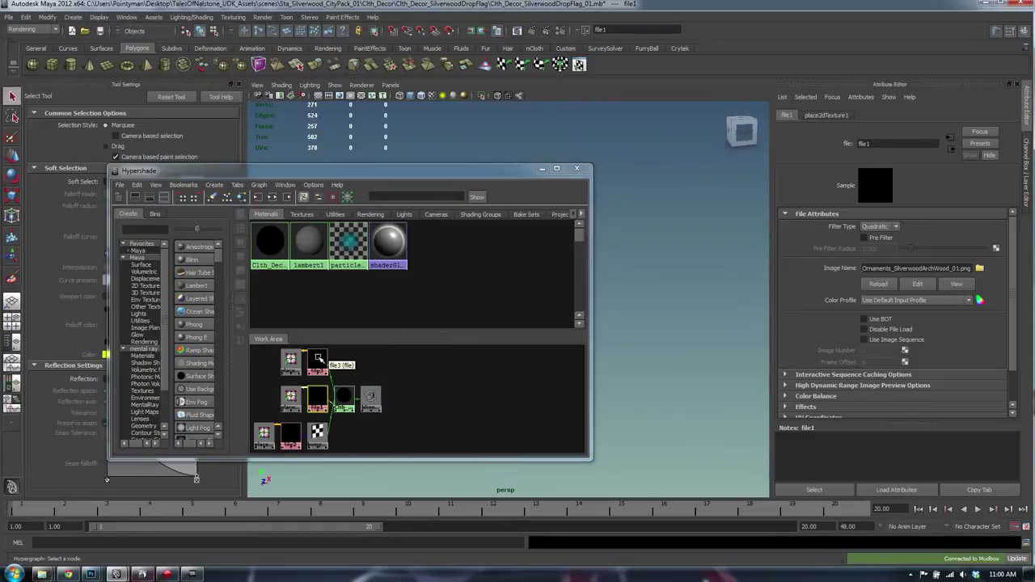
click(321, 358)
click(980, 268)
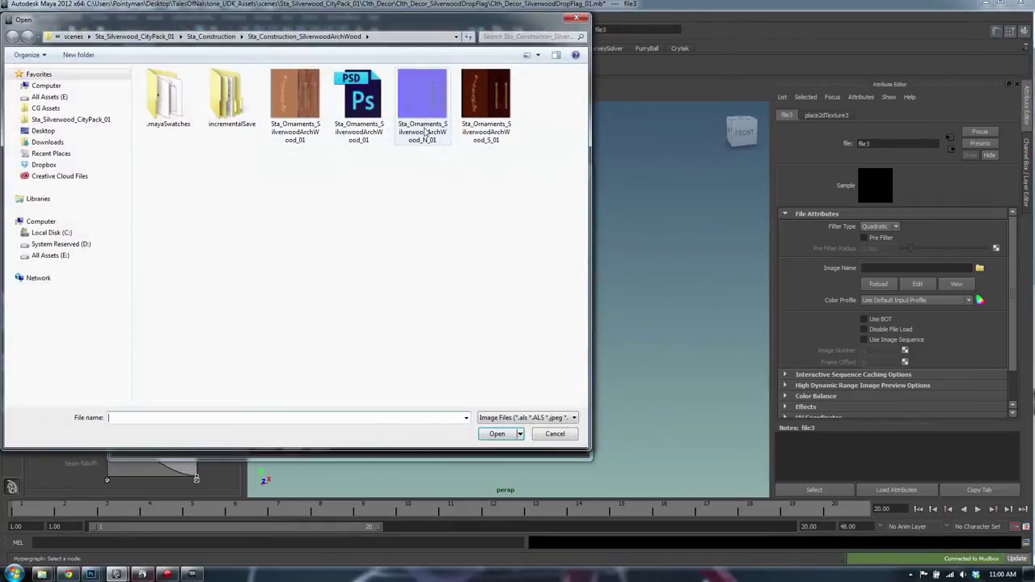
click(301, 111)
click(497, 434)
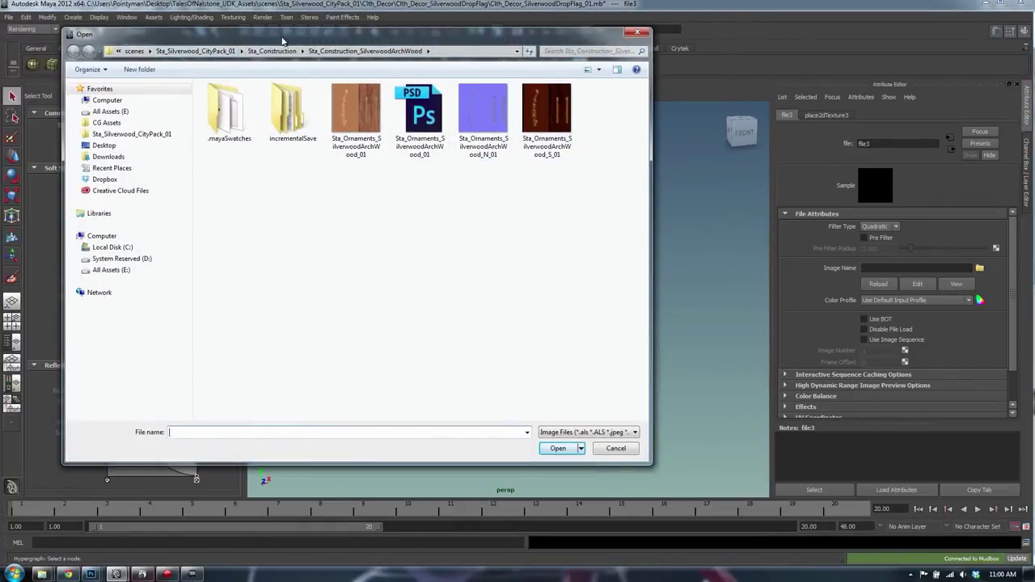
Step: Load Clth_Decor_SilverwoodDropFlag_01.png from the Clth_Decor_SilverwoodDropFlag folder into the material's file1 texture node
click(317, 398)
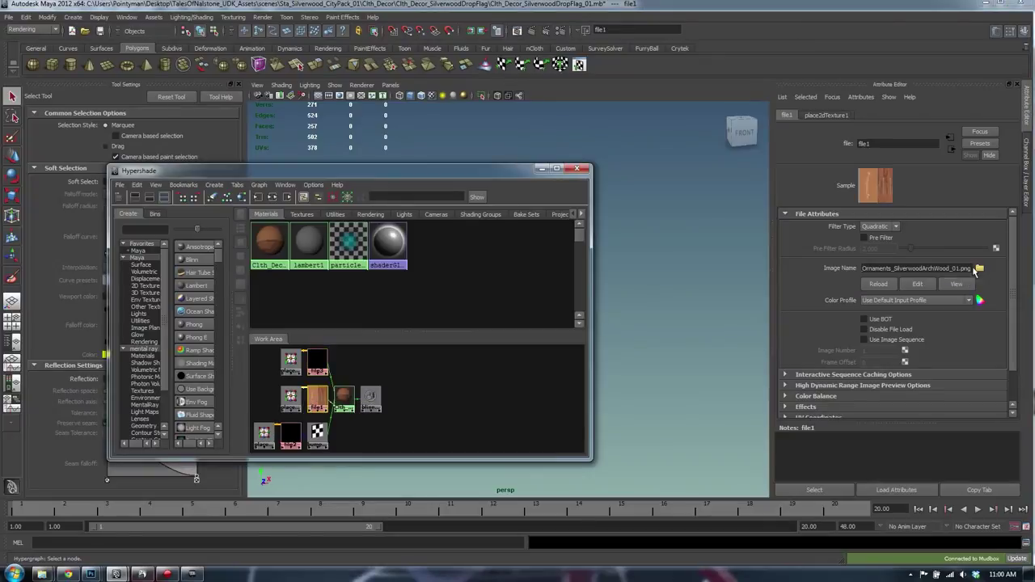
click(979, 267)
click(266, 53)
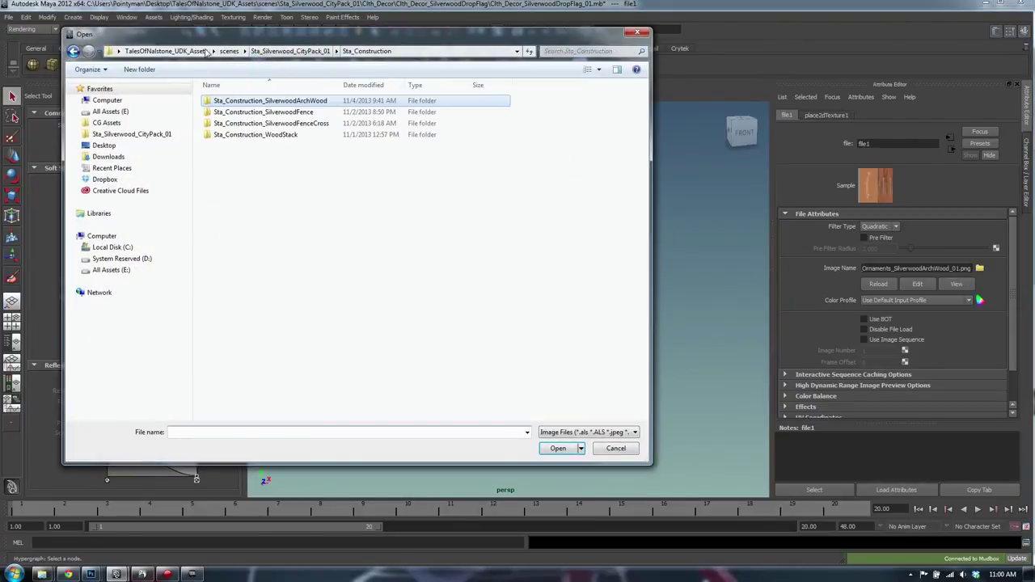
click(204, 53)
double_click(228, 214)
double_click(253, 100)
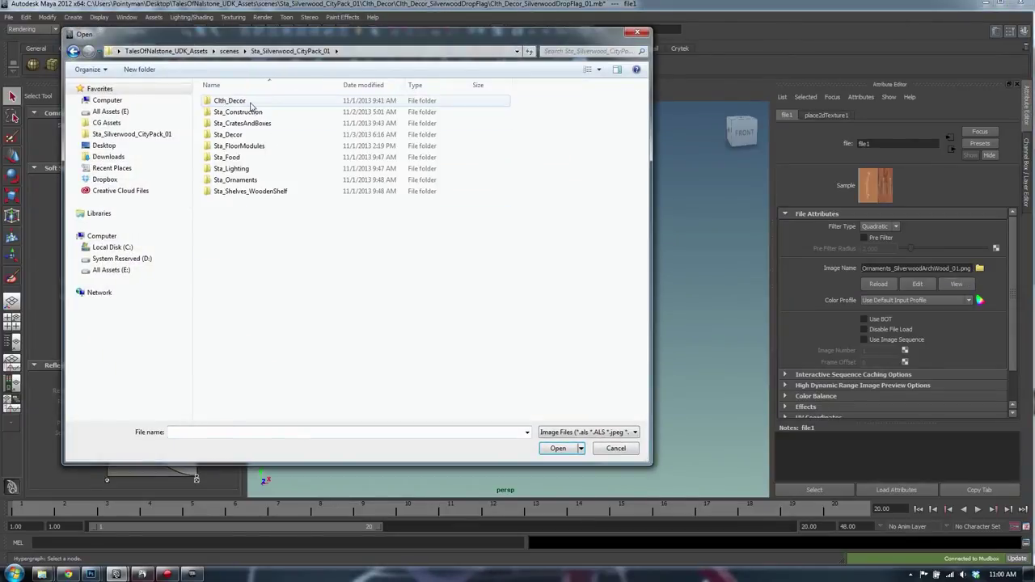
double_click(251, 101)
double_click(259, 101)
click(356, 113)
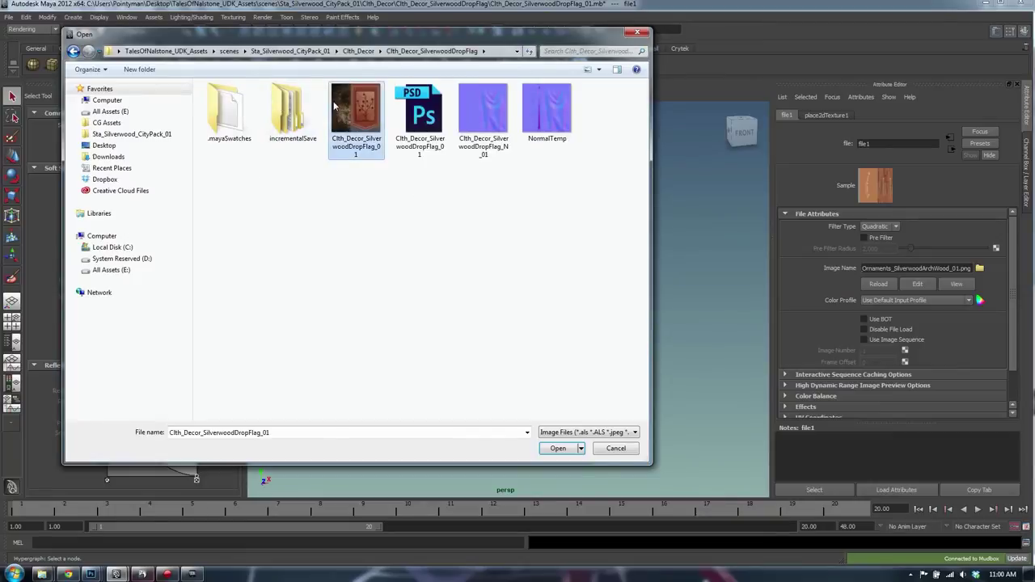
double_click(360, 113)
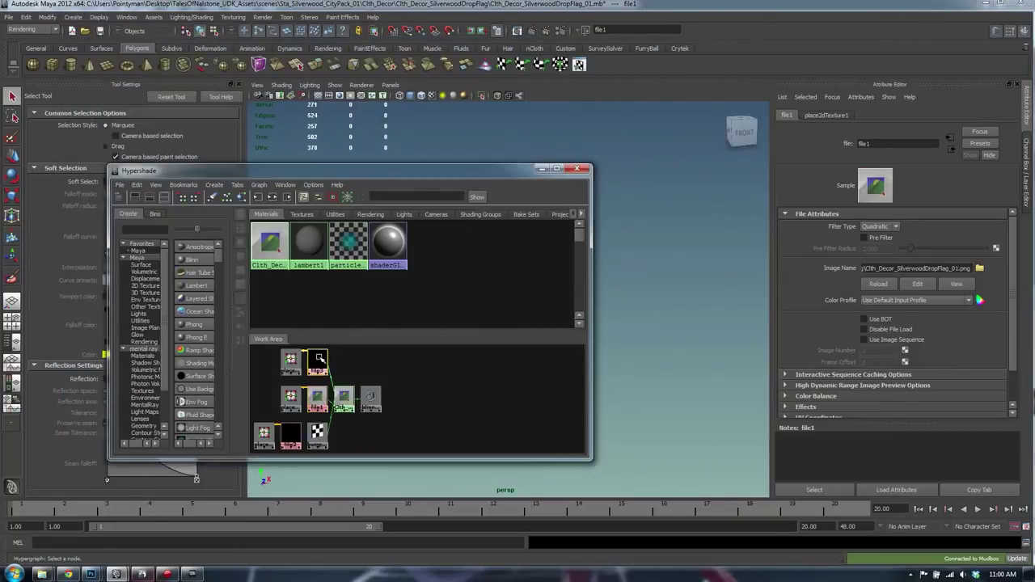
Step: Load the Clth_Decor_SilverwoodDropFlag_01 color image into the material's file3 texture node
click(979, 268)
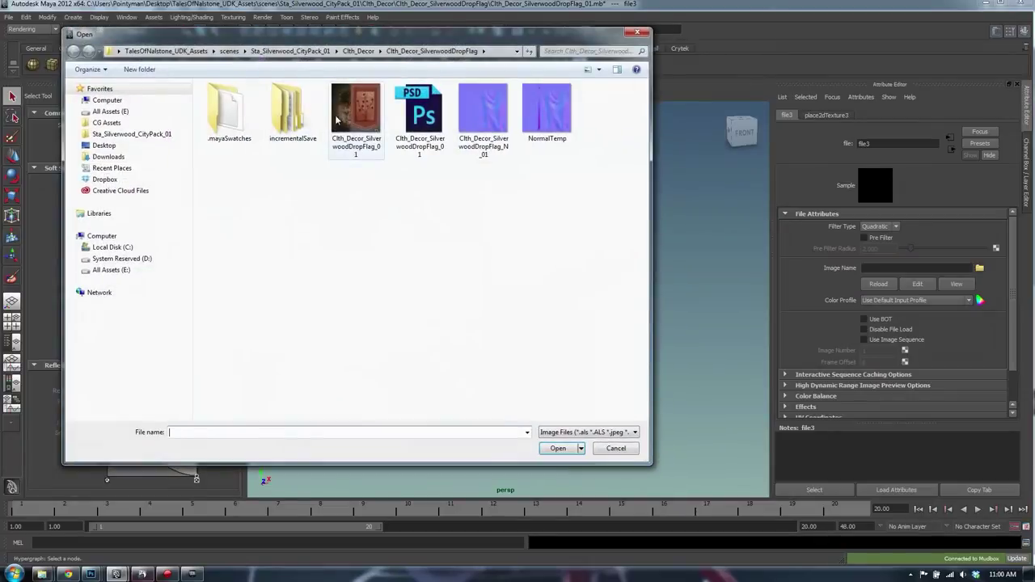
click(359, 110)
double_click(358, 110)
Step: Load the Clth_Decor_SilverwoodDropFlag_N_01 normal map into the file2 node feeding the bump, check the bump2d1 settings, and close the Hypershade
click(291, 437)
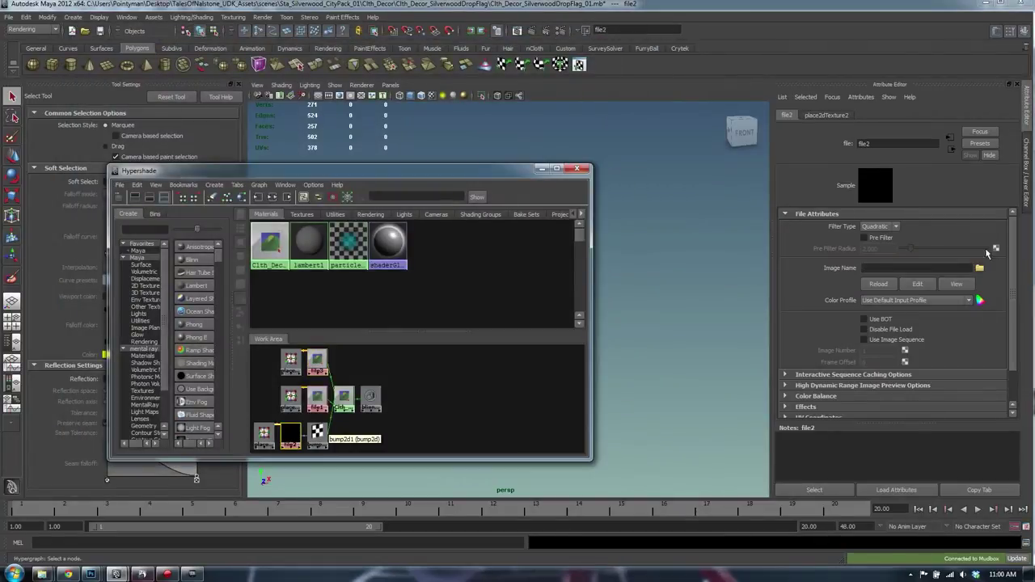
click(979, 267)
click(484, 111)
double_click(484, 111)
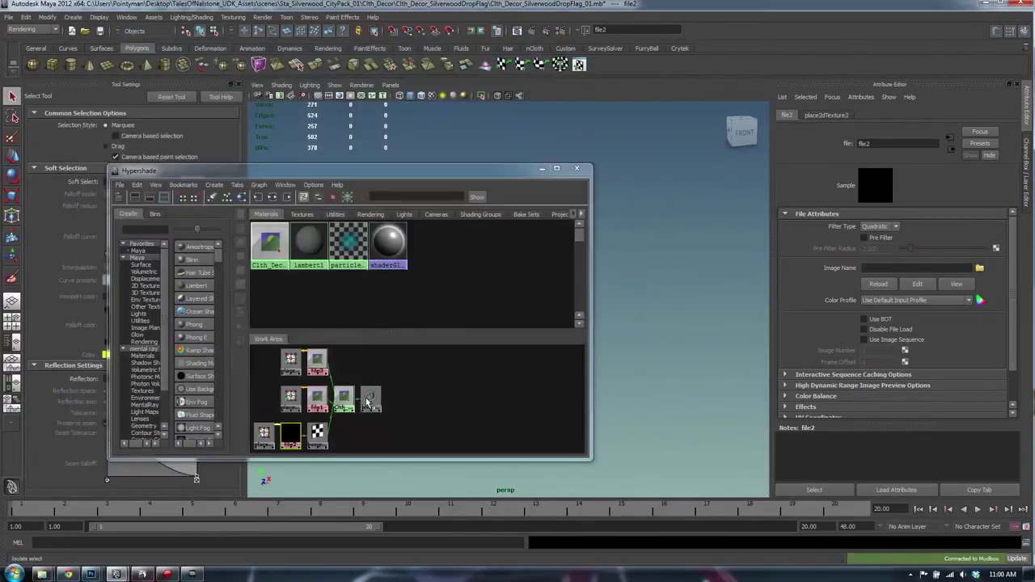
click(316, 434)
click(882, 250)
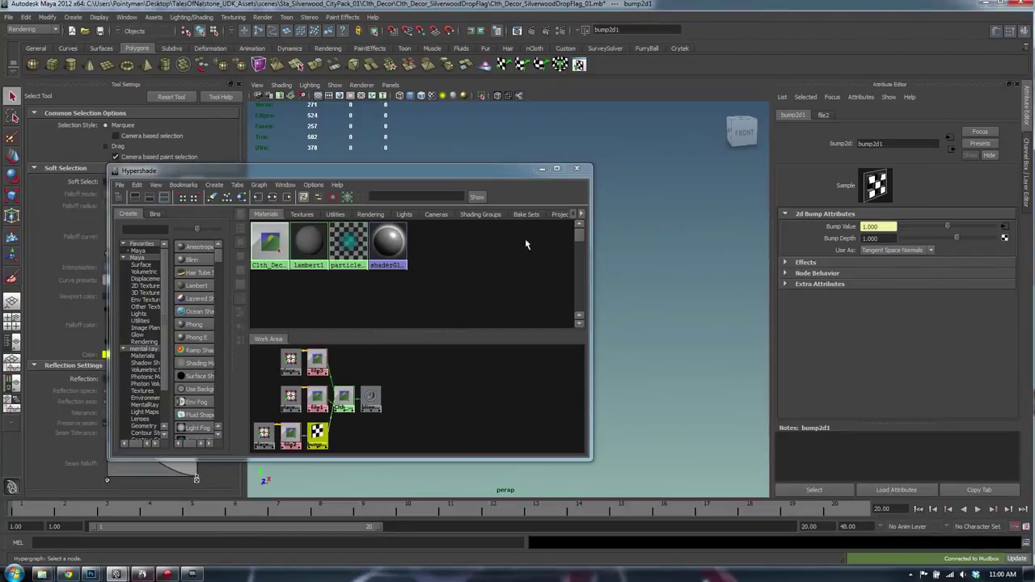
click(579, 168)
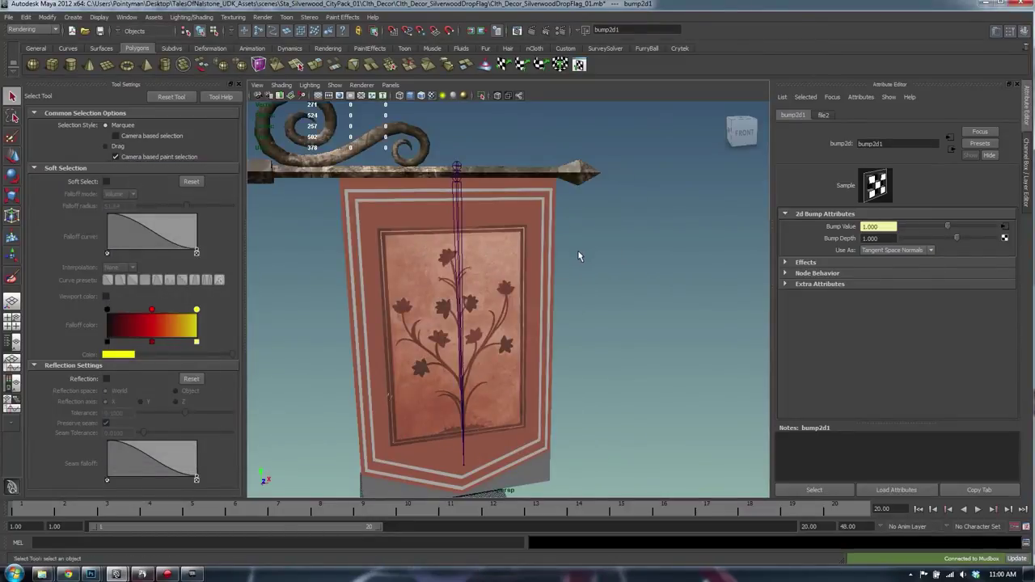
Step: Try the Viewport 2.0 and High Quality renderers in the perspective view and inspect the textured flag from several angles
scroll(573, 277, down, 4)
mouse_move(579, 257)
alt+mouse_down()
mouse_move(573, 276)
mouse_move(578, 261)
alt+mouse_up()
key(ctrl+s)
alt+middle_drag(499, 128, 508, 154)
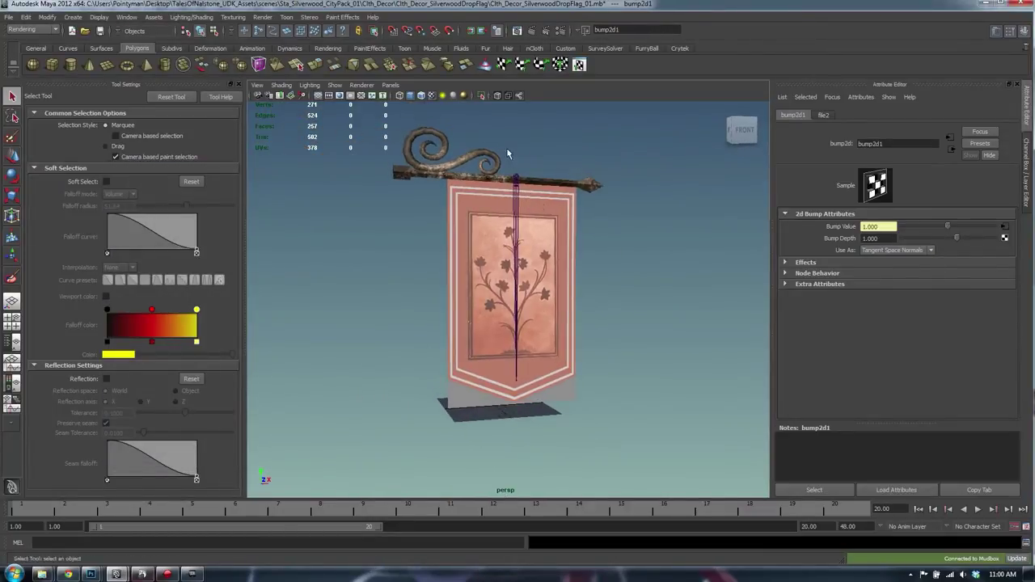
click(360, 85)
click(375, 123)
click(367, 87)
click(594, 186)
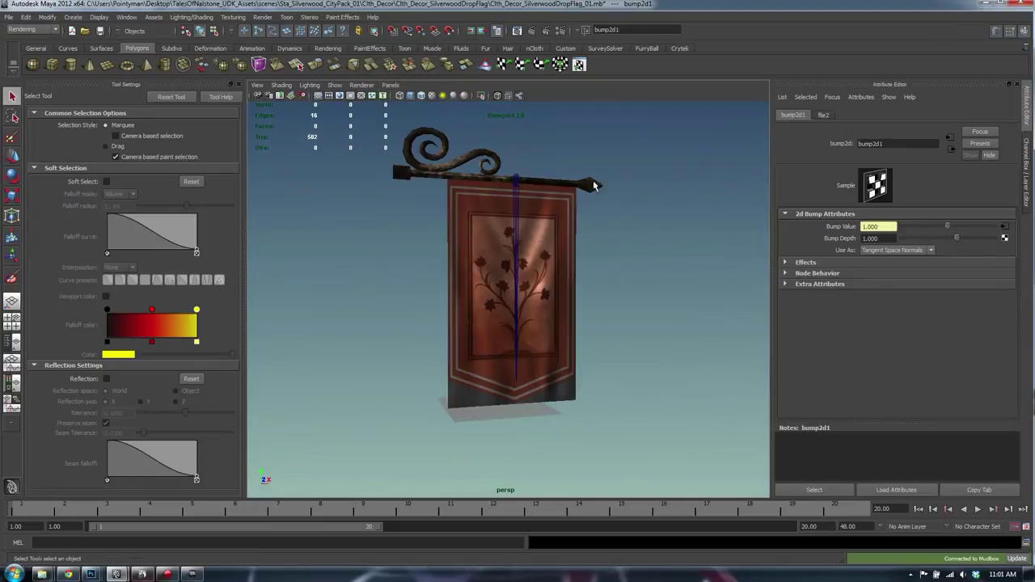
alt+drag(587, 248, 507, 301)
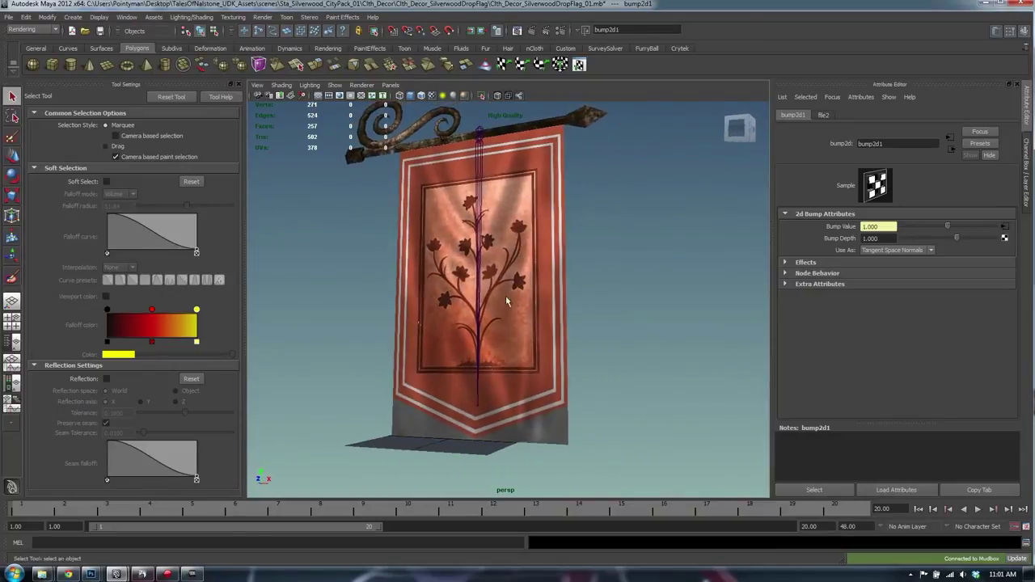
alt+drag(481, 416, 498, 269)
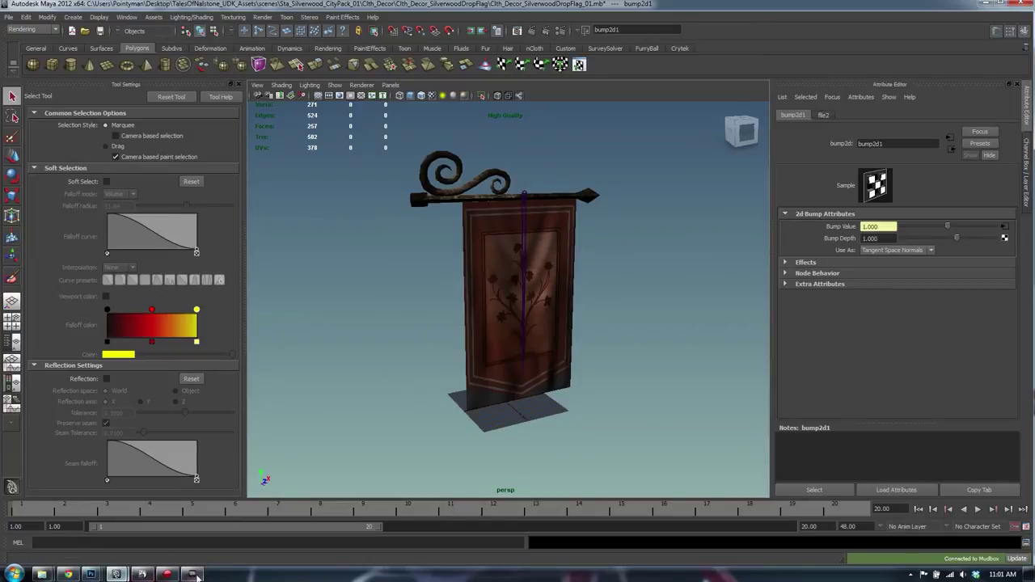
Step: Switch to the Unreal Development Kit and force-delete the Clth_Decor_SilverwoodDropFlag_01 skeletal mesh and the lambert1 material
click(191, 574)
right_click(285, 349)
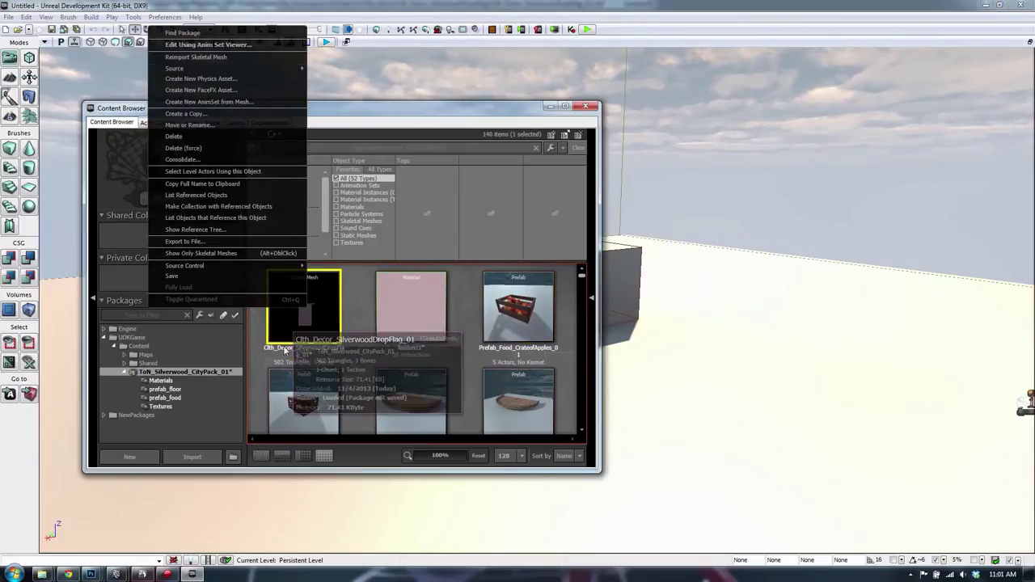
click(438, 309)
ctrl+click(297, 304)
right_click(308, 290)
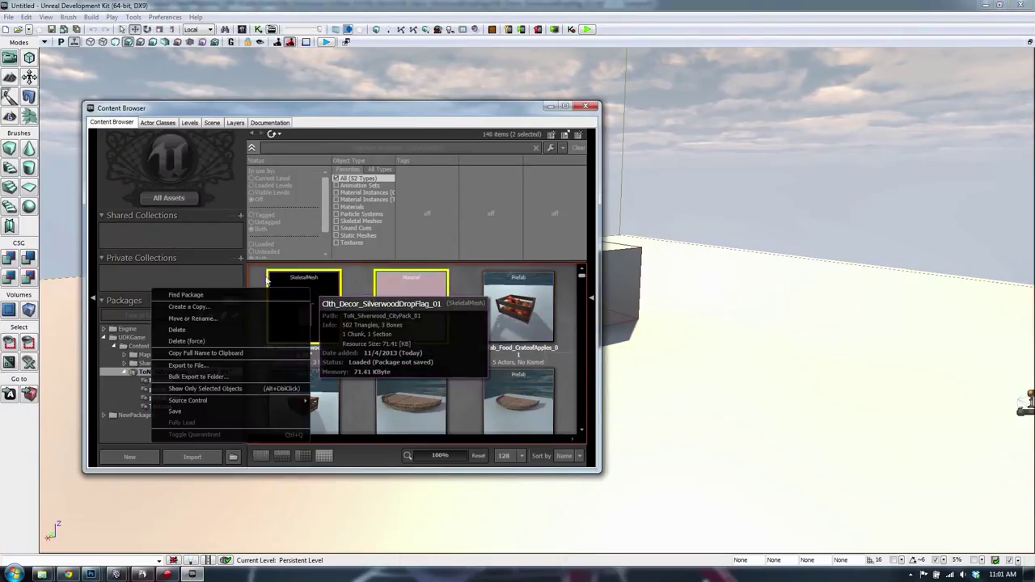
click(243, 330)
click(522, 330)
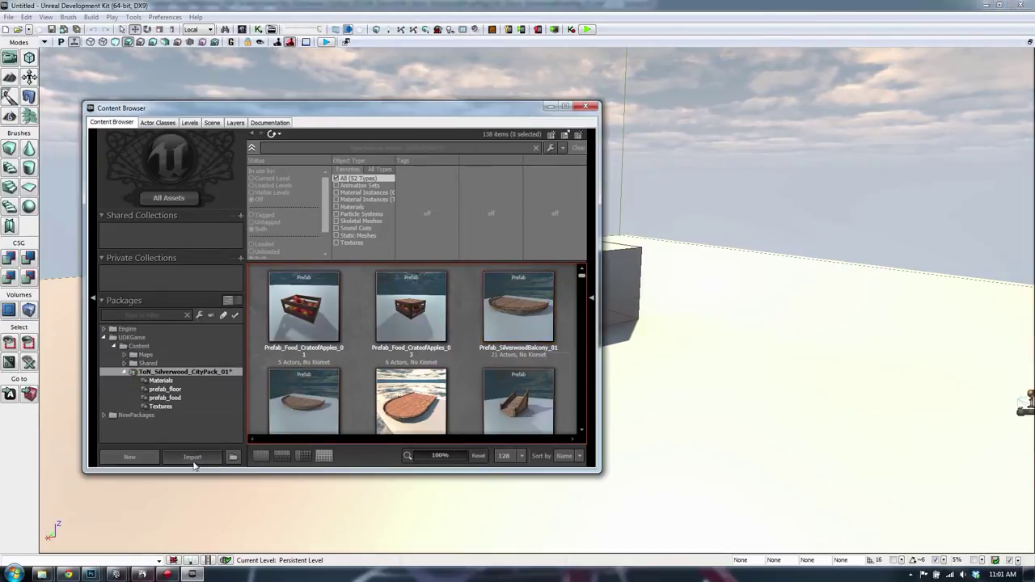
Step: Import the existing drop flag mesh into the ToN_Silverwood_CityPack_01 package
click(193, 458)
click(406, 159)
click(519, 333)
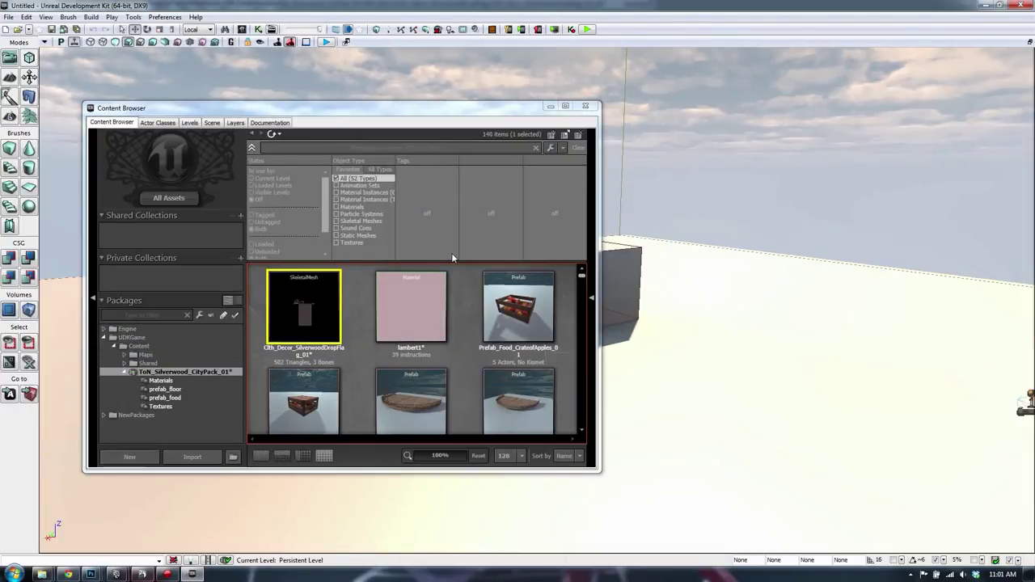
Step: Force-delete the freshly imported drop flag skeletal mesh together with its lambert1 material
ctrl+click(411, 303)
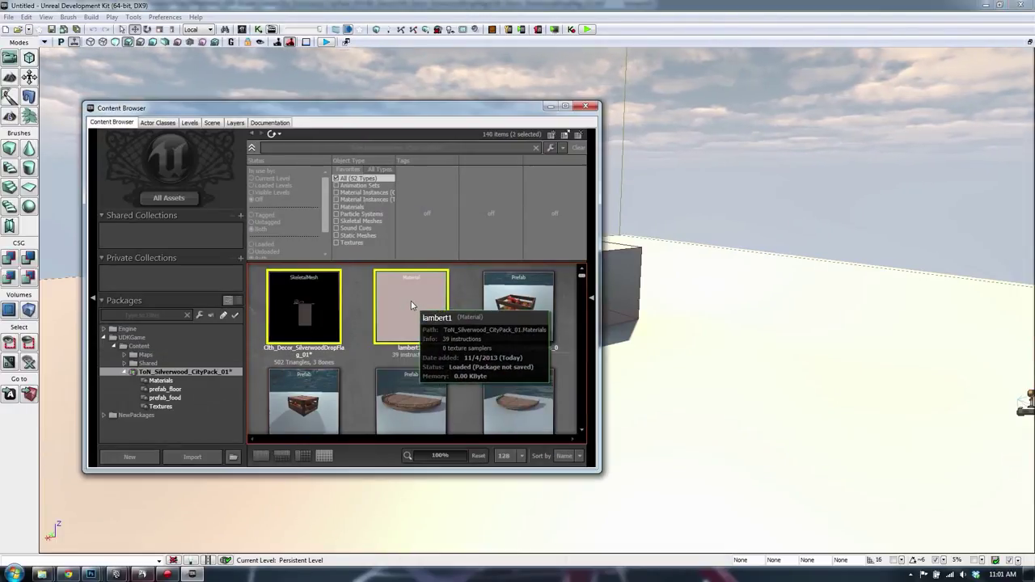
right_click(409, 301)
click(310, 356)
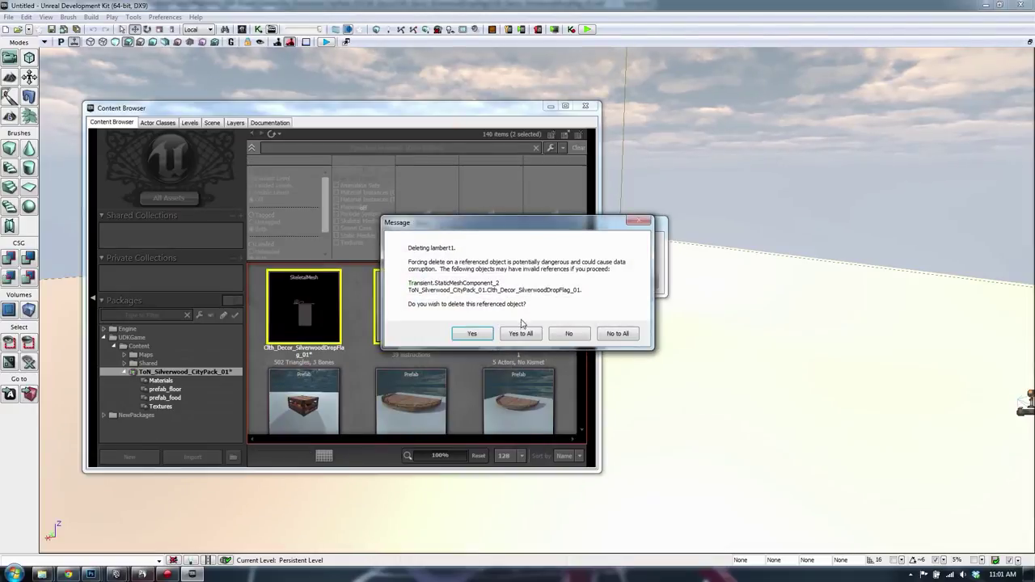
click(522, 331)
Step: Switch to Maya, save the flag scene, and export the drop flag as FBX over the existing file
key(alt+Tab)
click(391, 268)
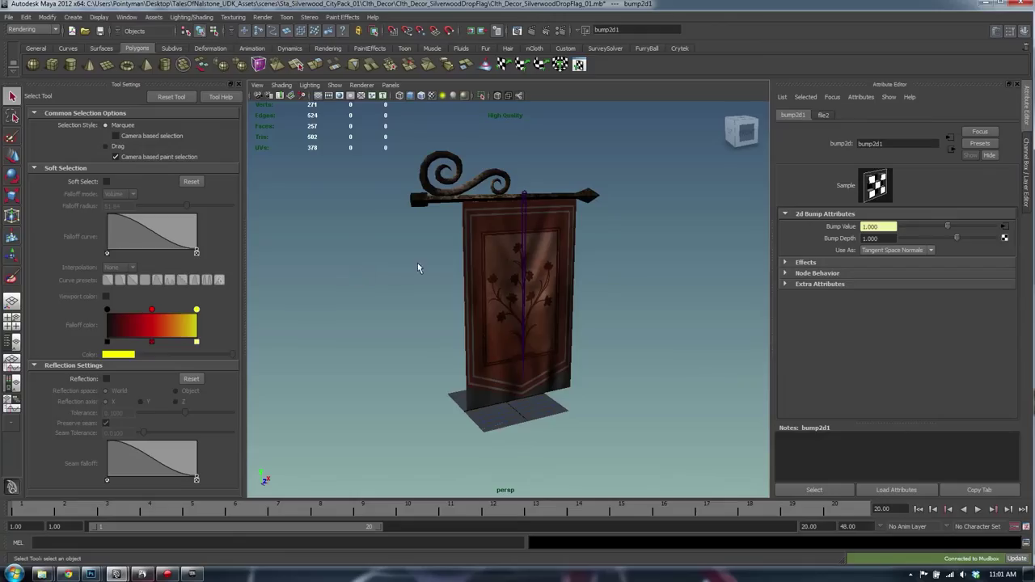
key(ctrl+s)
click(642, 255)
click(616, 216)
click(572, 201)
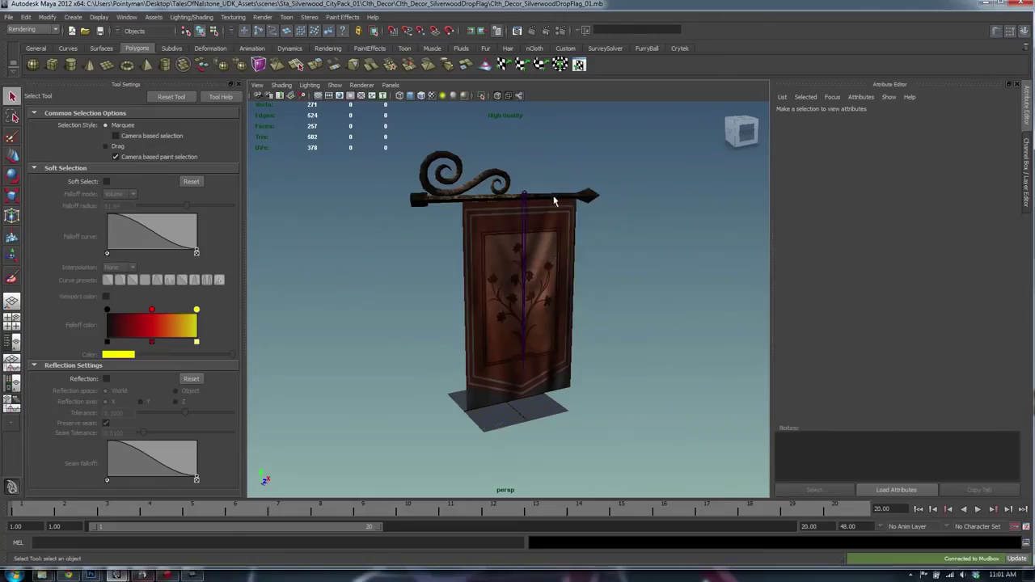
double_click(374, 117)
click(549, 293)
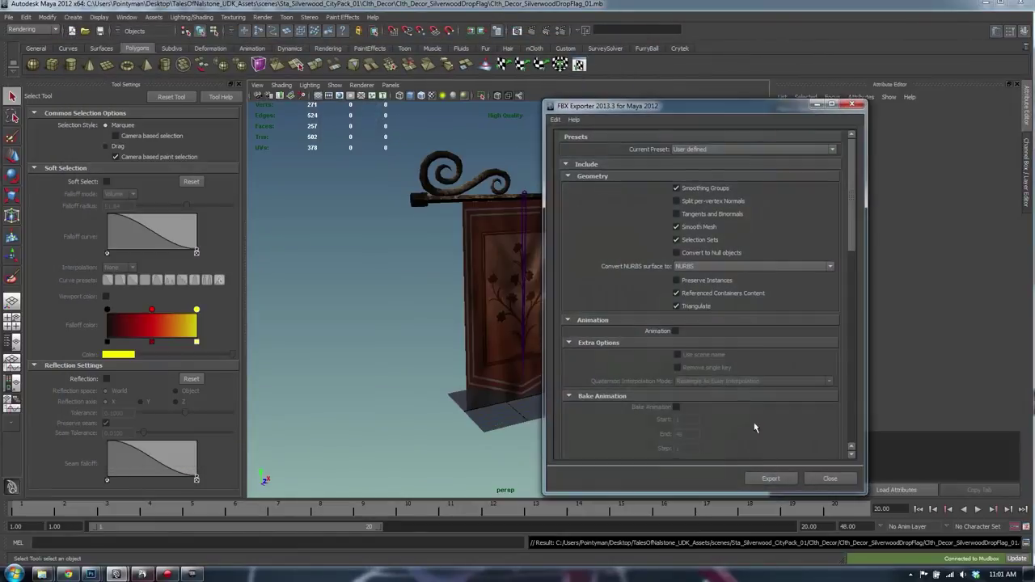
click(769, 477)
Step: Switch to the Unreal Development Kit and import Clth_Decor_SilverwoodDropFlag_01 into the ToN_Silverwood_CityPack_01 package as a Skeletal Mesh
key(alt+Tab)
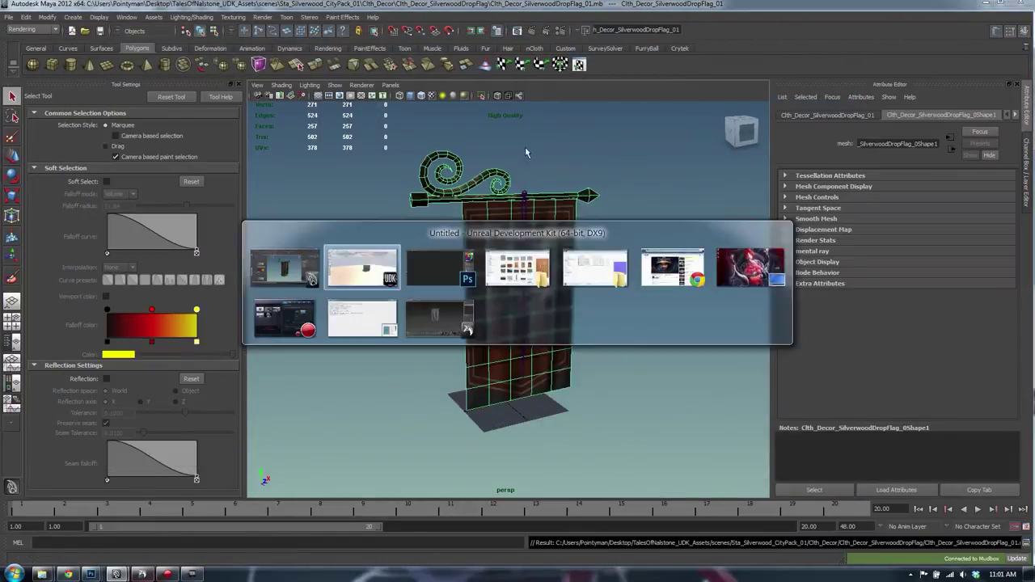
click(210, 375)
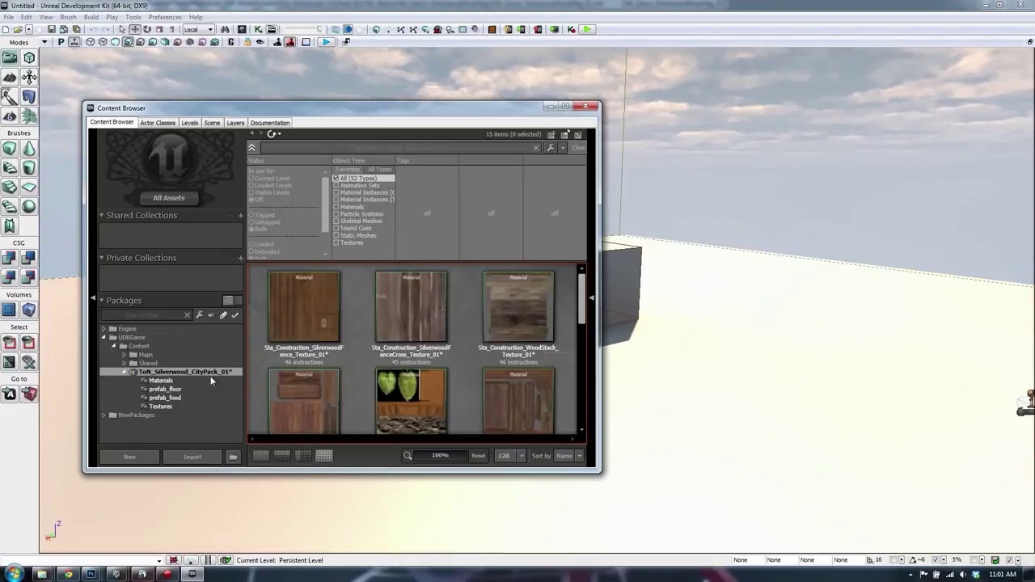
click(192, 456)
double_click(396, 153)
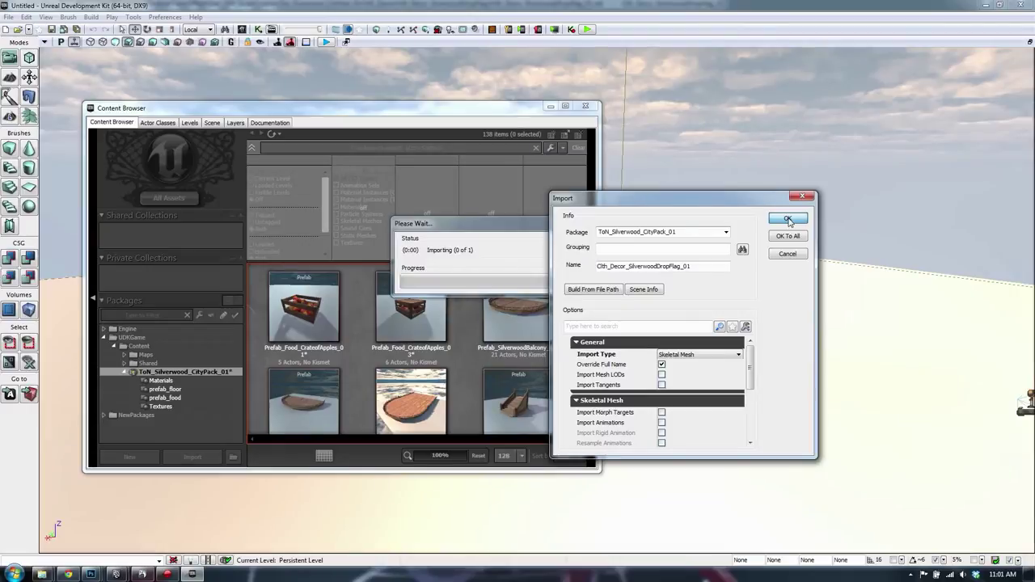
click(787, 217)
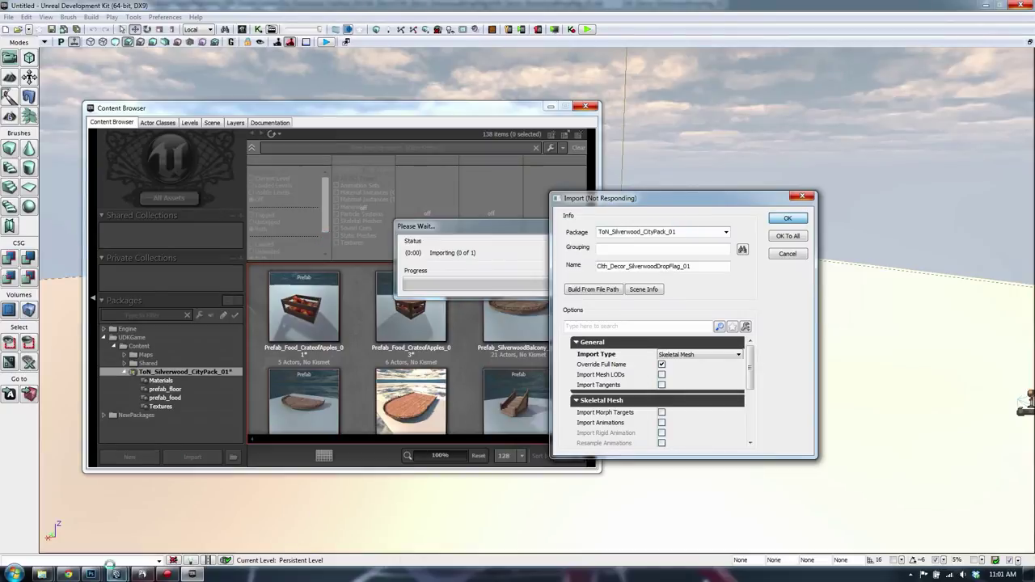
Step: Switch to Mudbox and close it
click(141, 574)
right_click(142, 574)
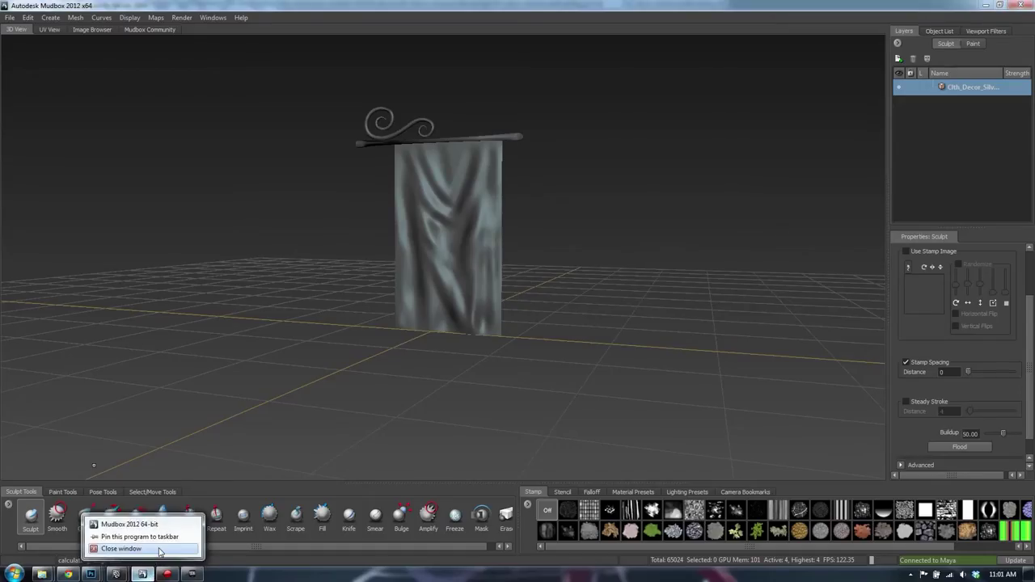
click(113, 547)
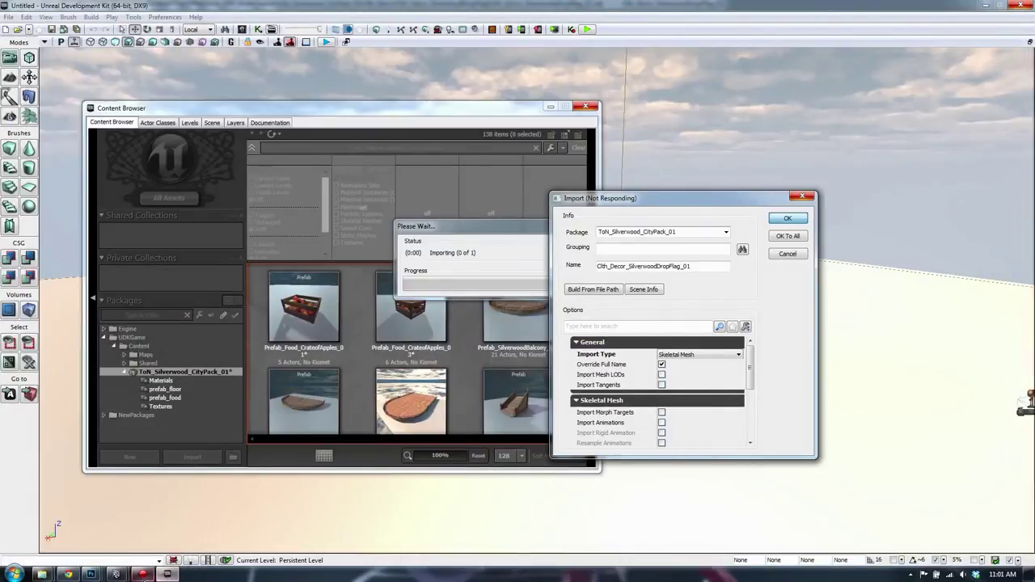
mouse_move(70, 574)
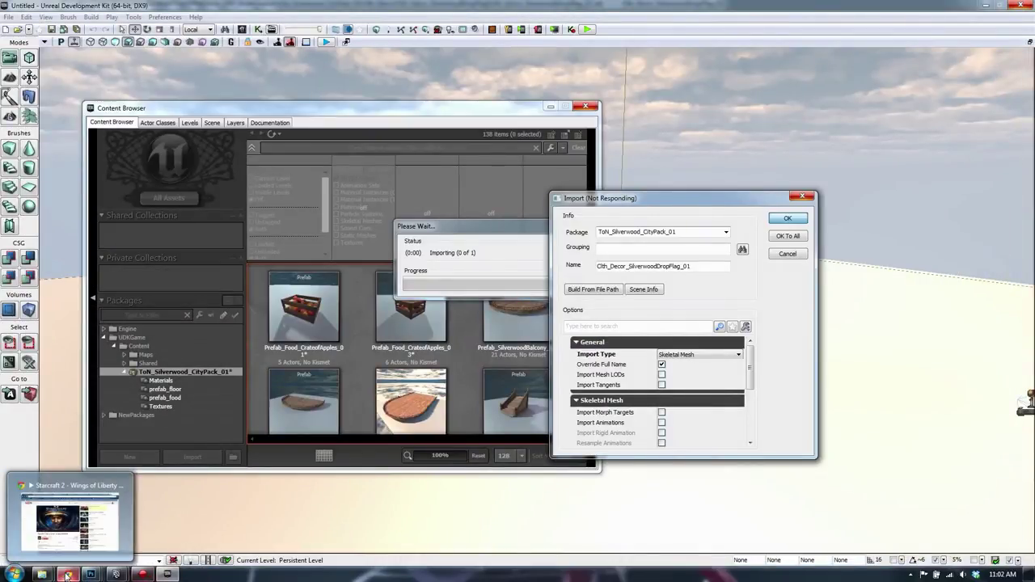
click(68, 575)
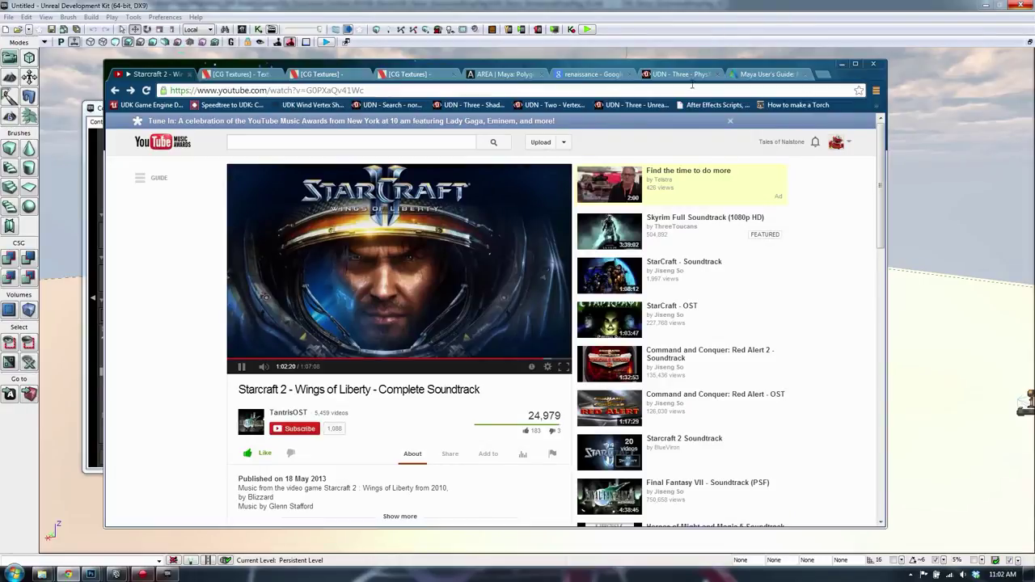
key(alt+Tab)
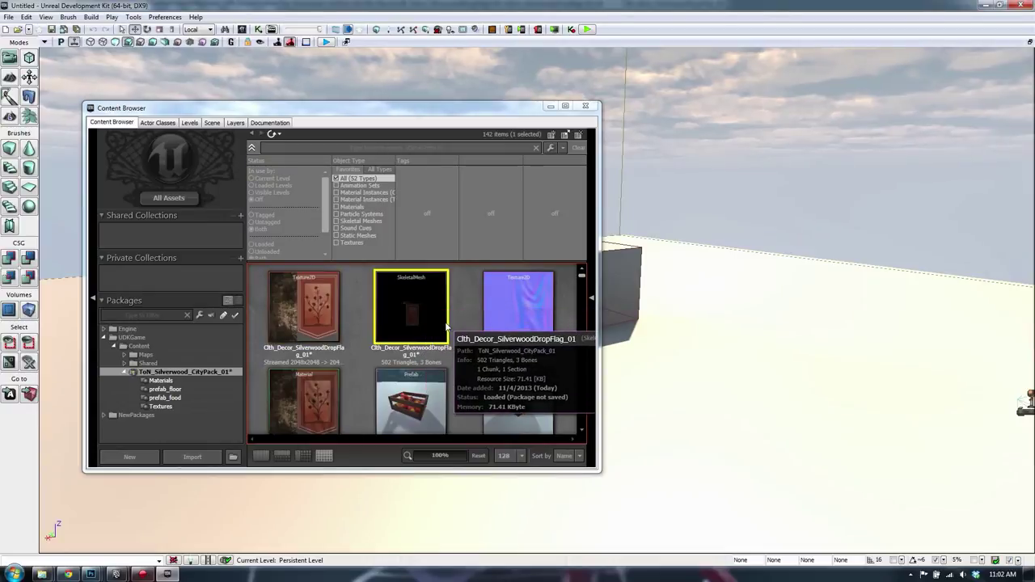
Step: Open the recent level LevelDemo1.udk
click(410, 326)
right_drag(661, 212, 776, 202)
click(8, 16)
mouse_move(53, 189)
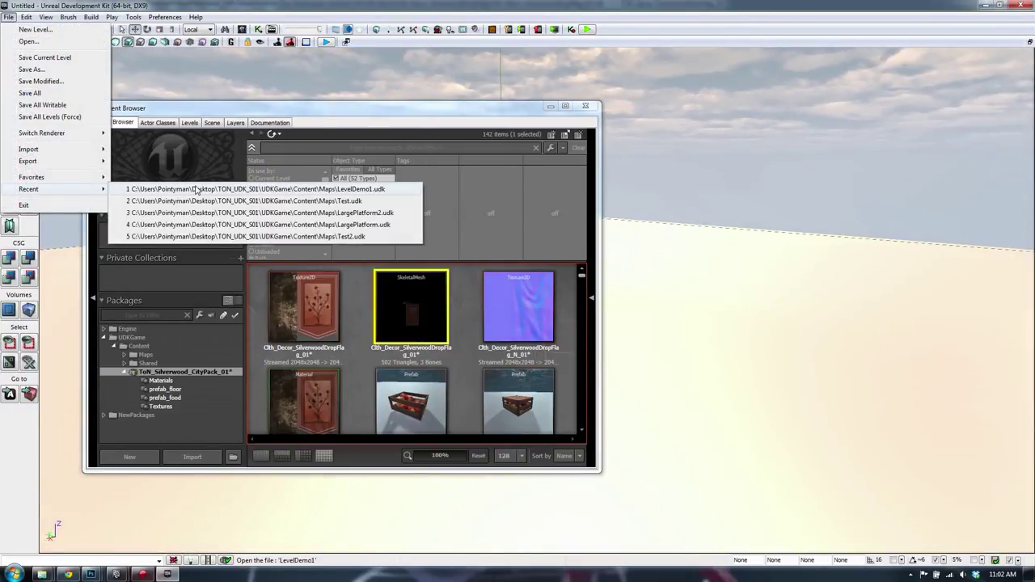
click(196, 189)
click(535, 381)
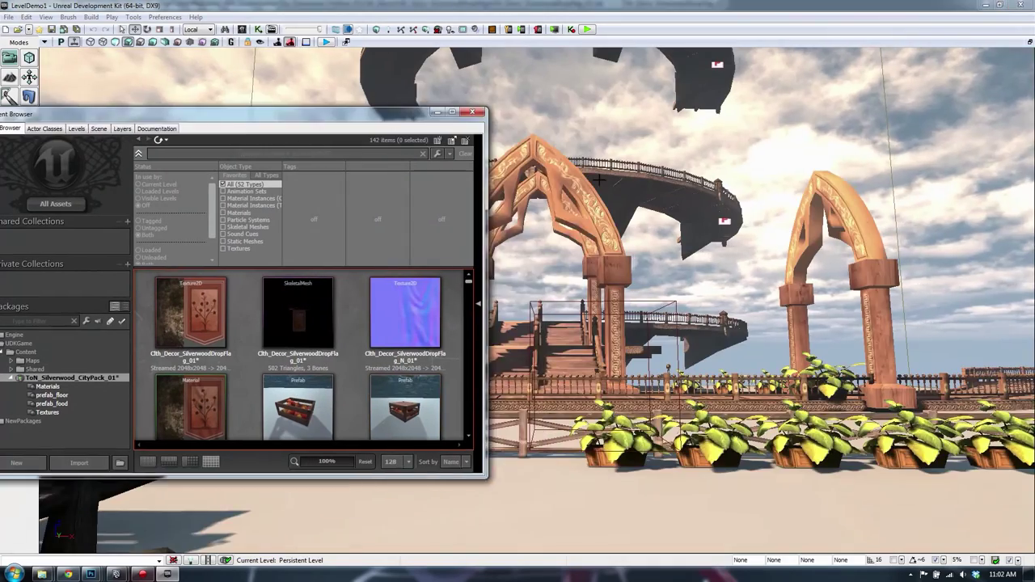
Step: Place the Clth_Decor_SilverwoodDropFlag_01 skeletal mesh on the wooden platform and move it near the arch post beside the stairs
right_drag(600, 180, 313, 366)
click(313, 367)
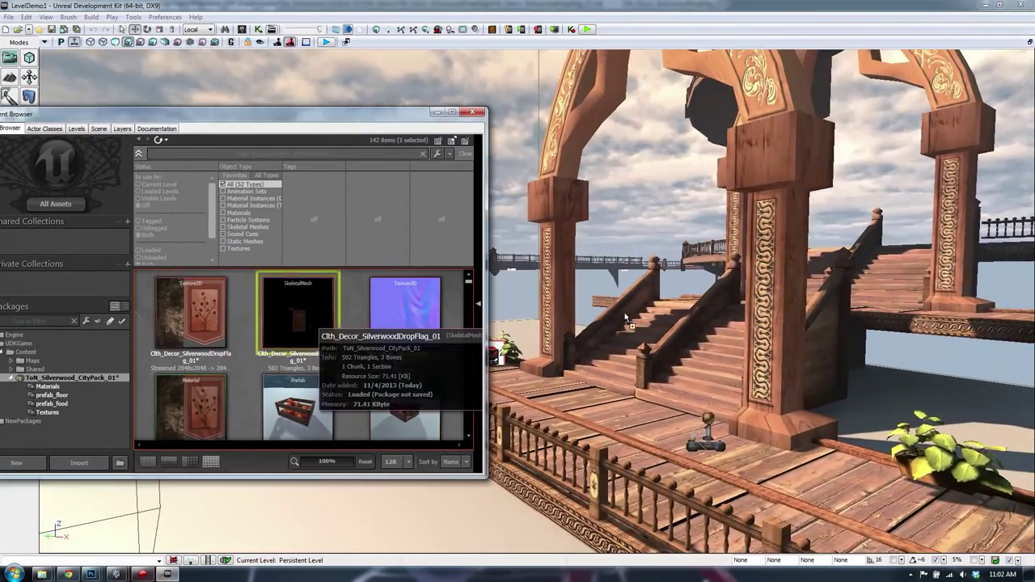
drag(313, 367, 636, 385)
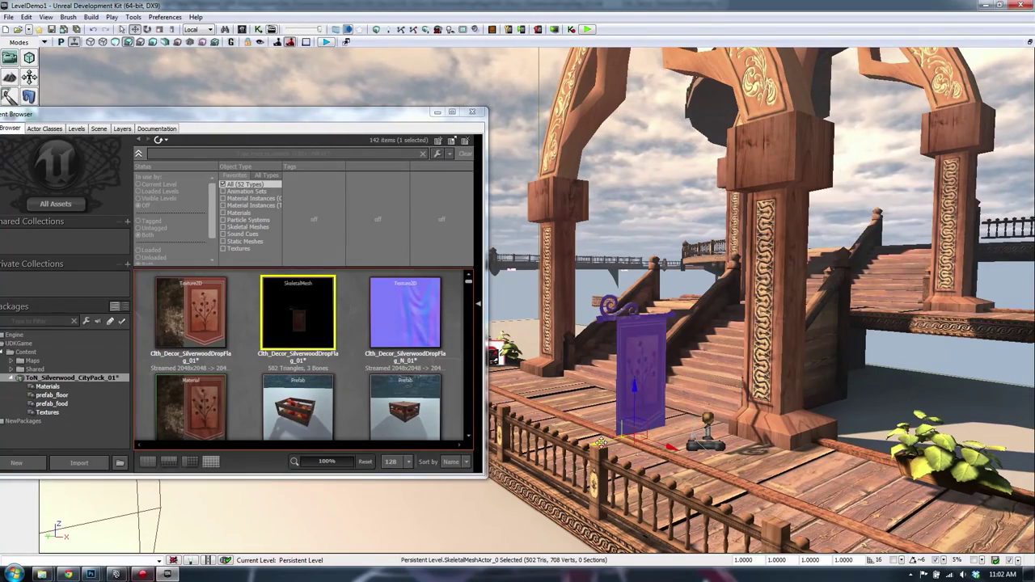
drag(600, 442, 697, 398)
mouse_move(707, 383)
right_down()
mouse_move(765, 347)
mouse_move(702, 380)
right_up()
drag(697, 420, 875, 446)
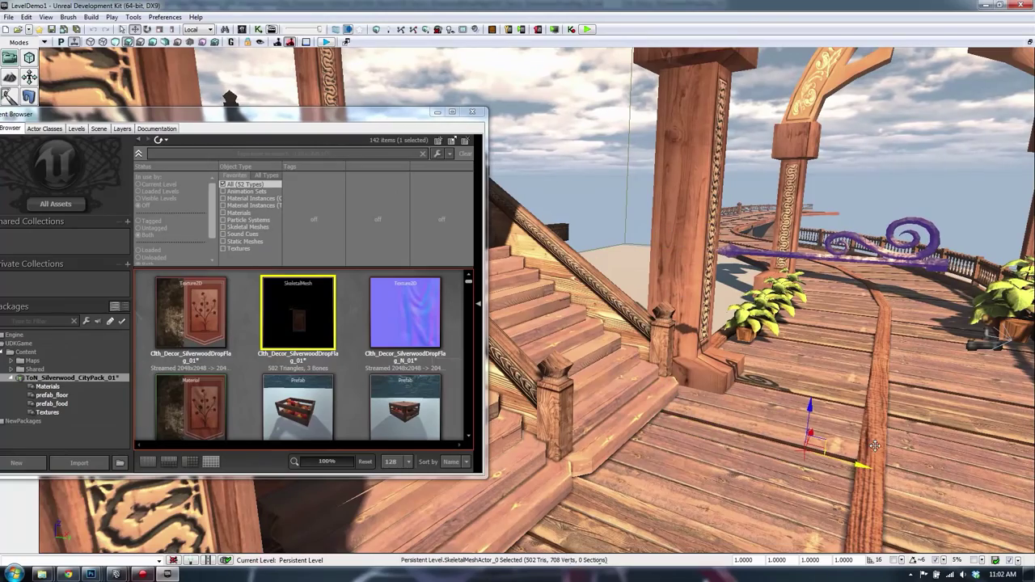
right_drag(614, 388, 857, 294)
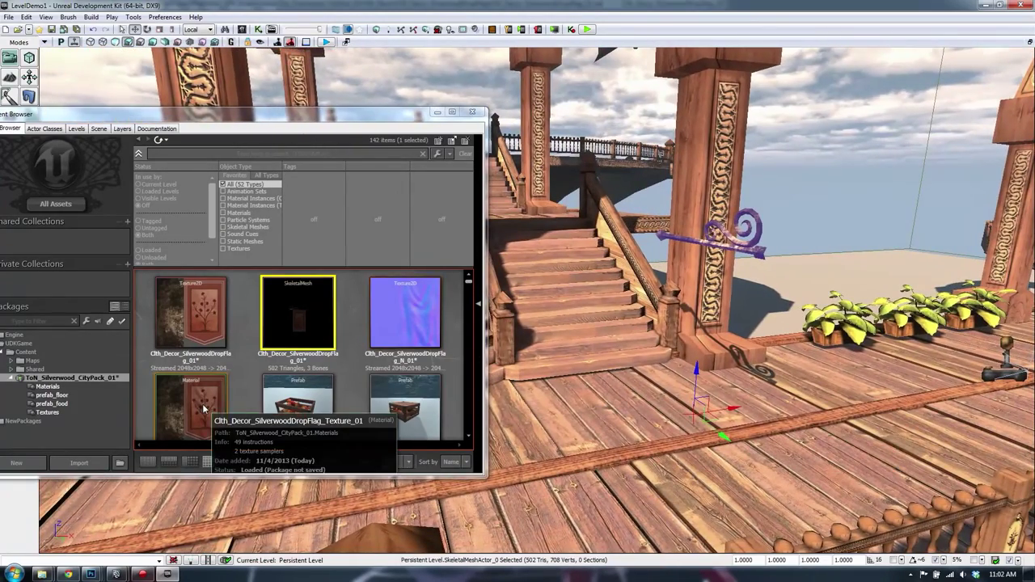
Step: Make the material Clth_Decor_SilverwoodDropFlag_Texture_01 two-sided and apply the change to the original material
click(204, 408)
double_click(203, 407)
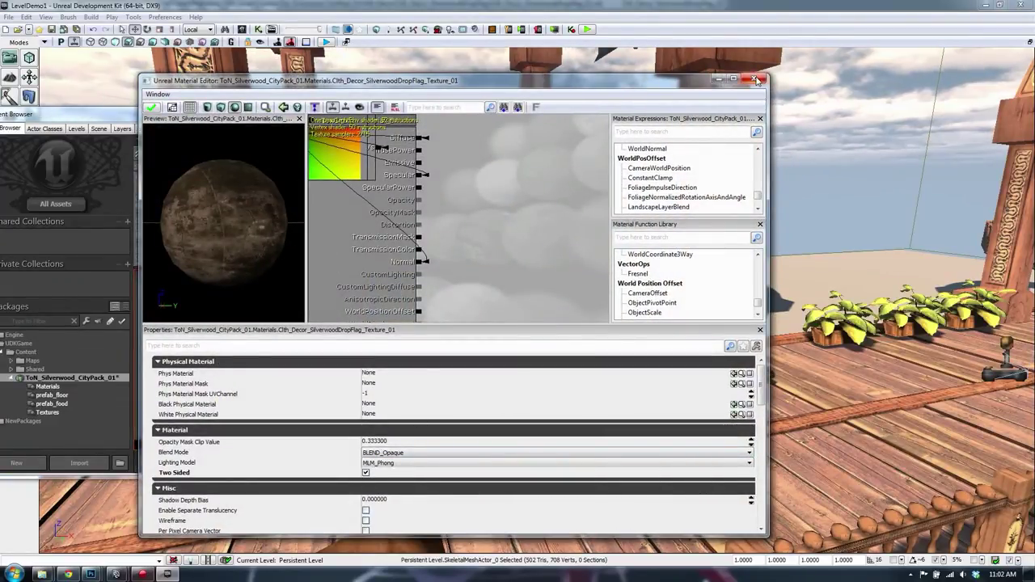
click(754, 78)
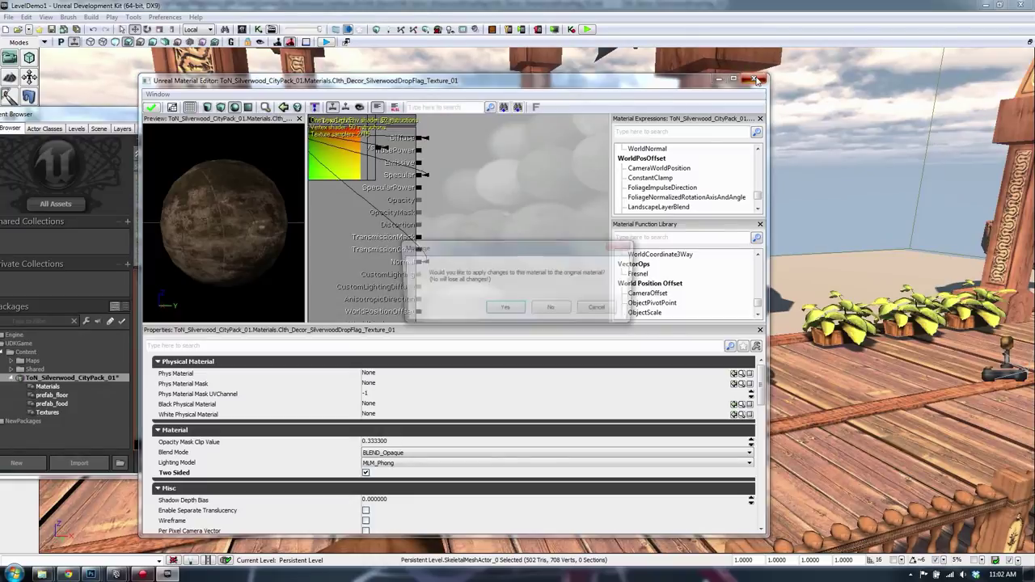
click(504, 310)
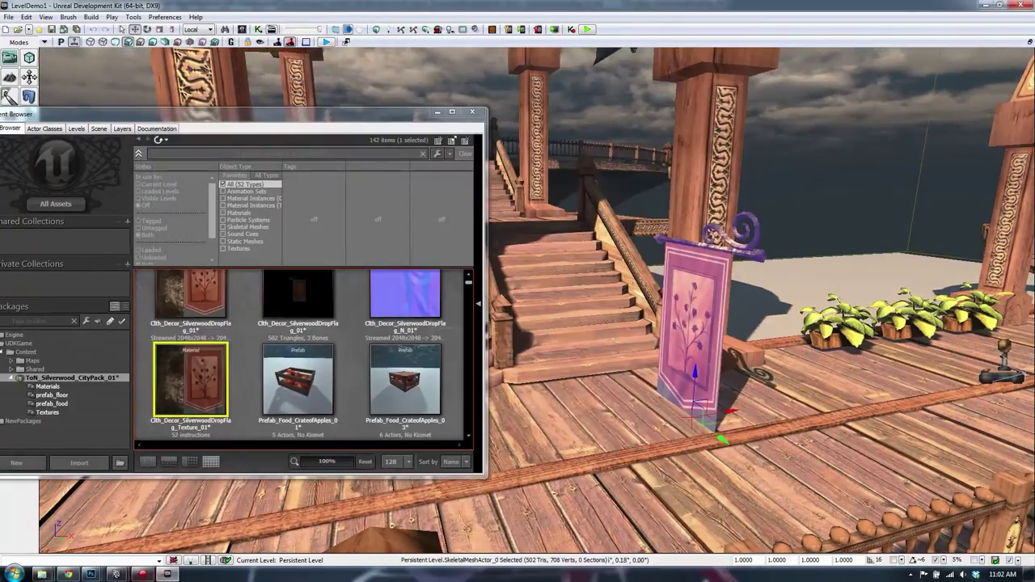
Step: Select the drop flag in the level and raise it vertically so it hangs clear of the wooden platform
scroll(811, 273, up, 5)
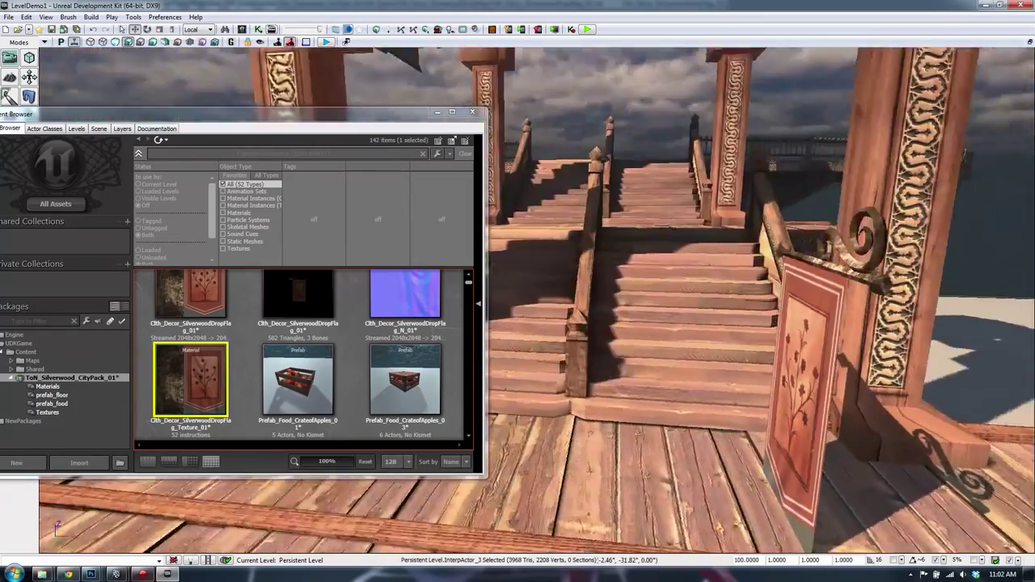
right_drag(811, 273, 913, 279)
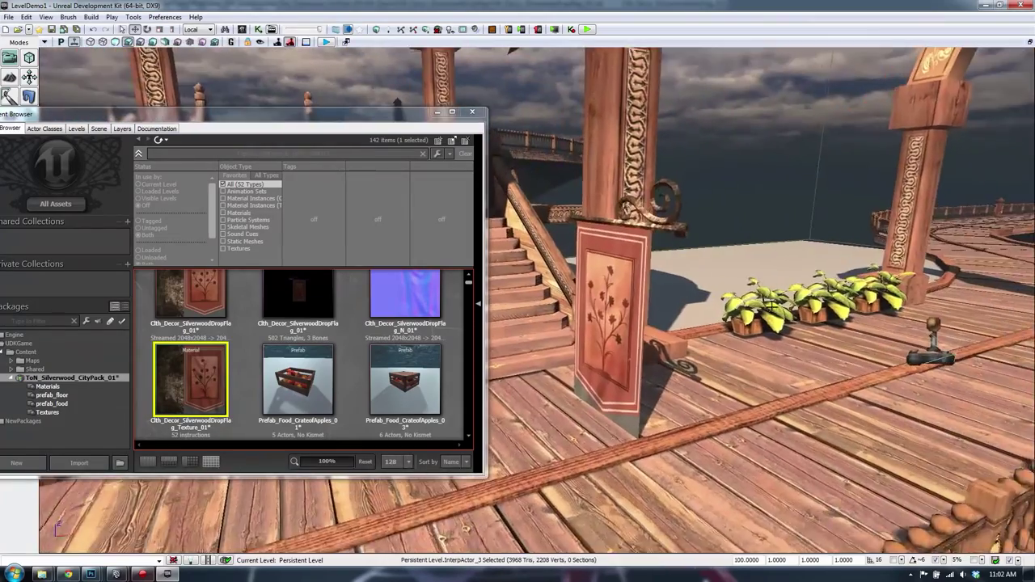
right_drag(721, 216, 797, 218)
click(722, 216)
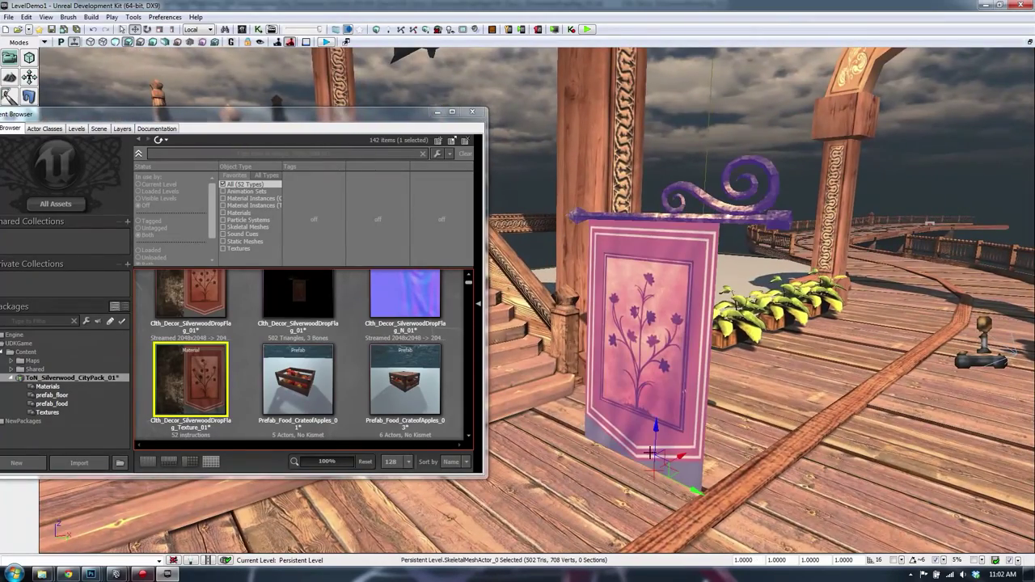
drag(656, 427, 660, 359)
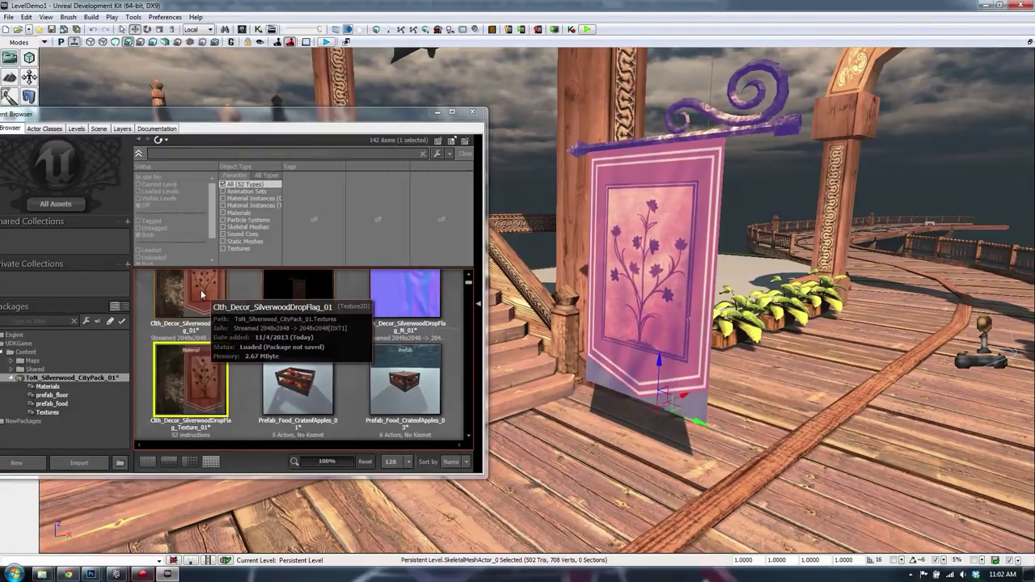
Step: Open the Clth_Decor_SilverwoodDropFlag_01 skeletal mesh in the AnimSet Editor and expand its Cloth properties with the flag in view
double_click(303, 287)
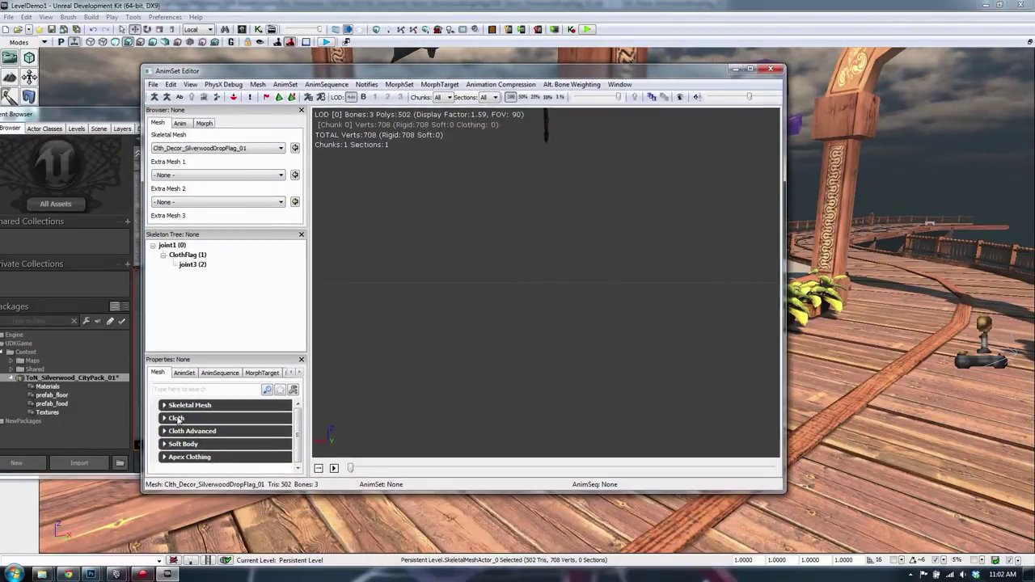
click(175, 418)
drag(360, 440, 362, 440)
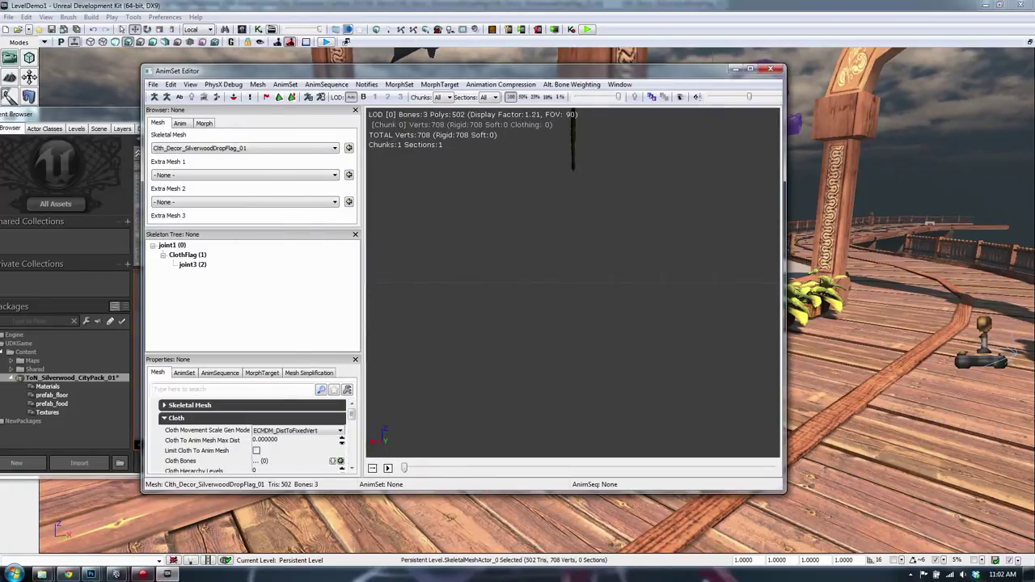
drag(490, 313, 614, 255)
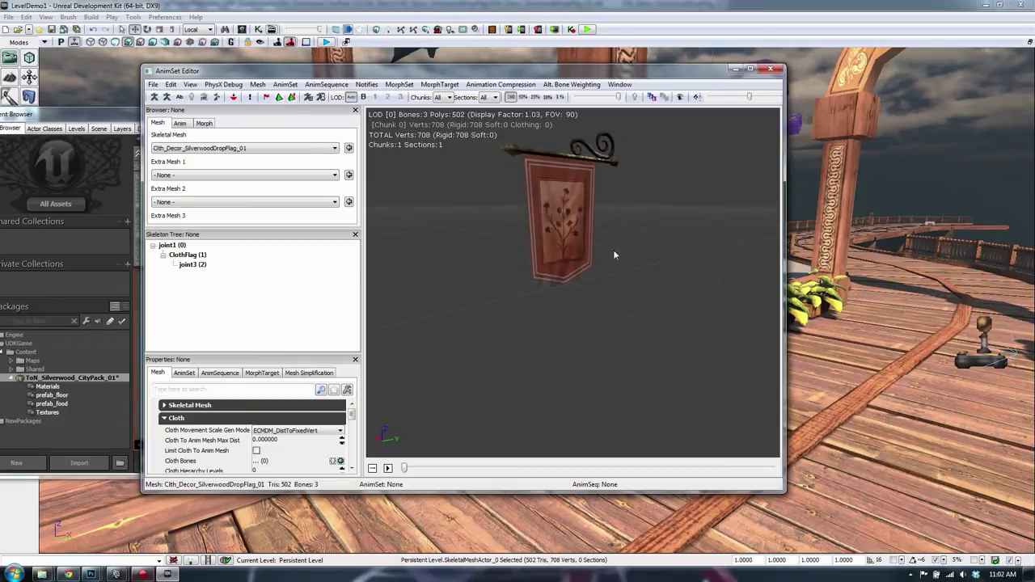
scroll(352, 418, down, 3)
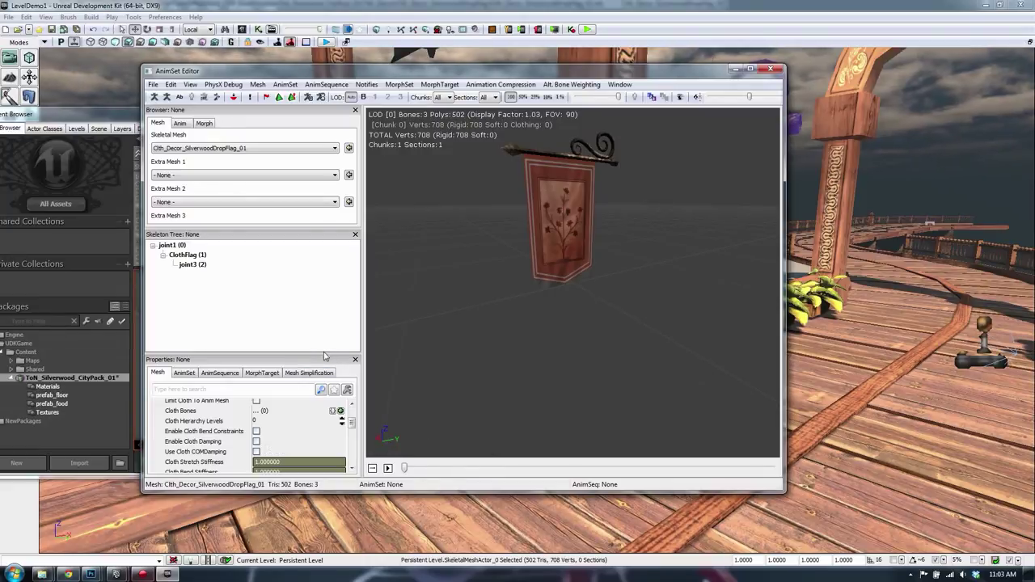
drag(321, 292, 321, 284)
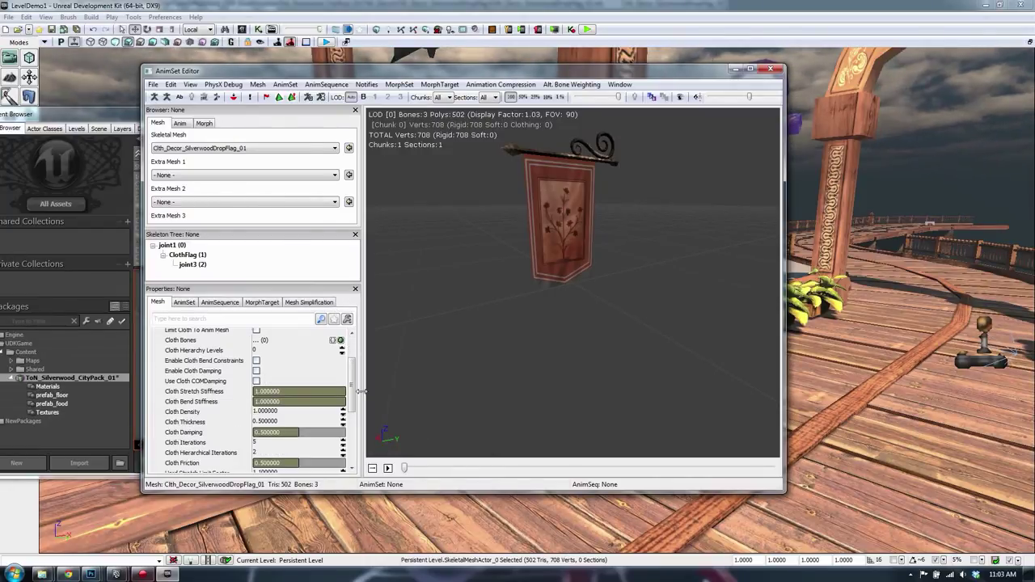
Step: Make sure Force CPUSkinning is enabled for the skeletal mesh and add ClothFlag as its cloth bone
scroll(363, 354, up, 2)
click(205, 337)
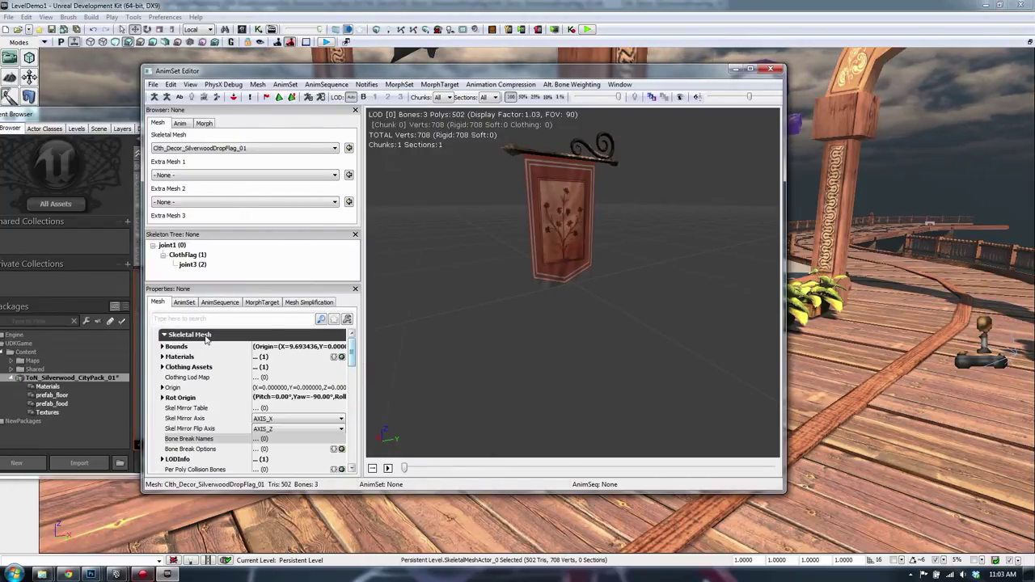
scroll(349, 364, down, 3)
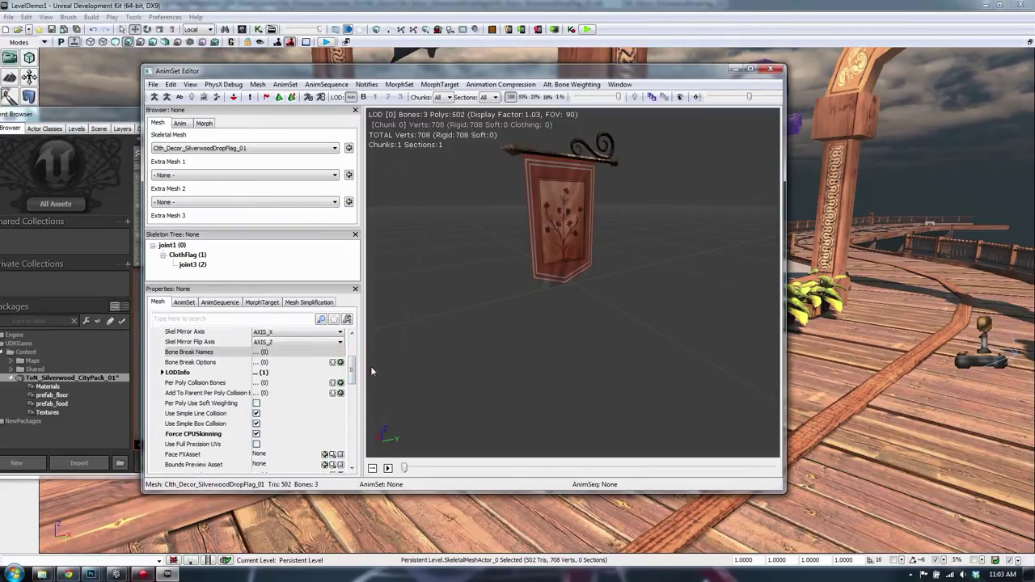
drag(352, 368, 350, 412)
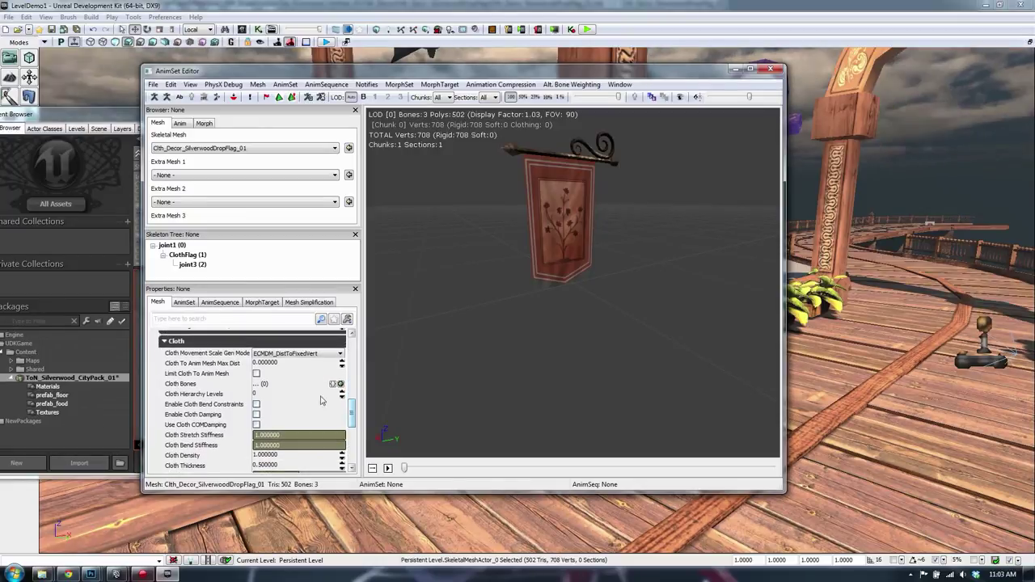
click(341, 385)
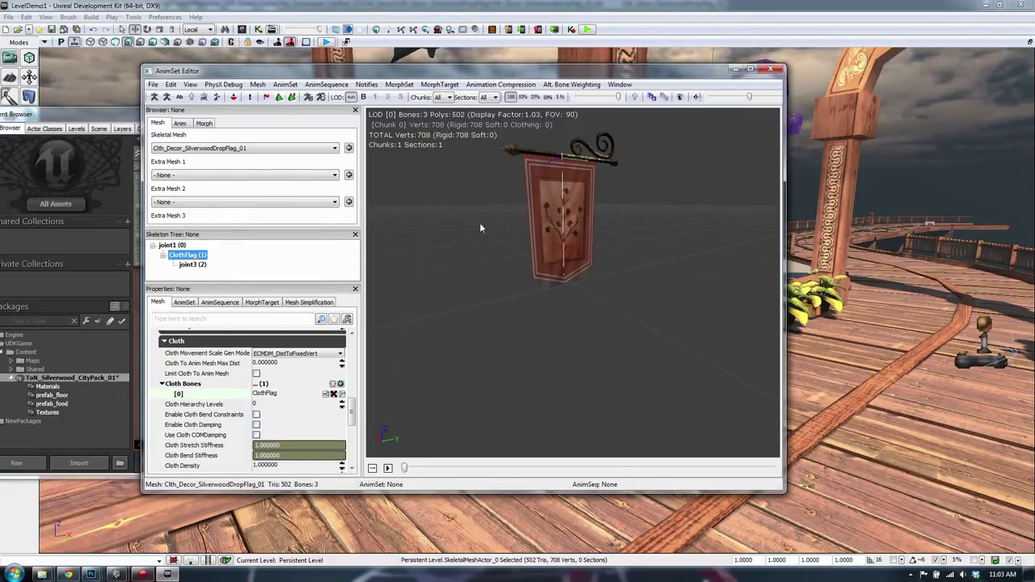
Step: Preview the flag's cloth simulation in the AnimSet Editor from several sides, then close the editor
click(266, 97)
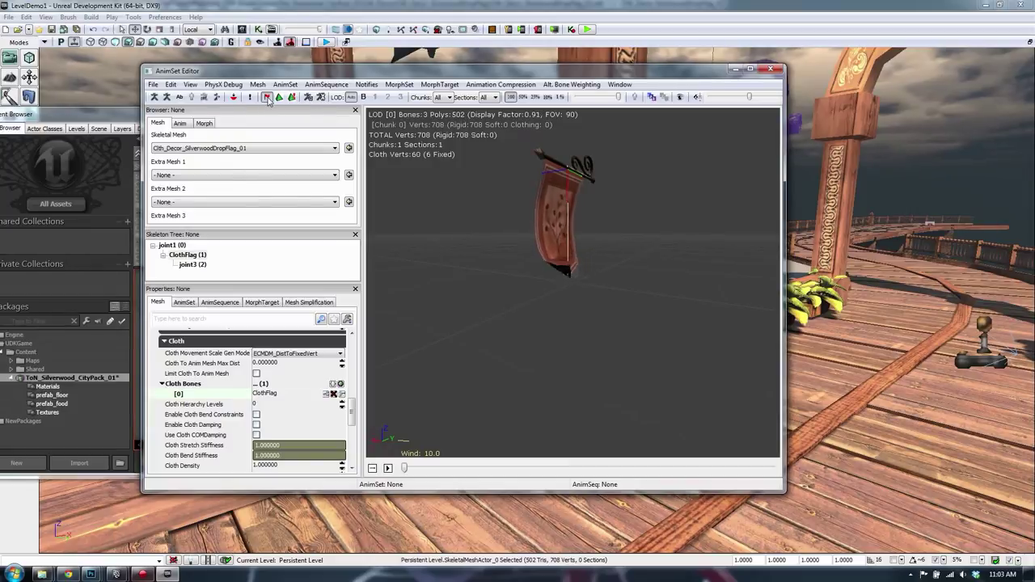
drag(532, 250, 570, 230)
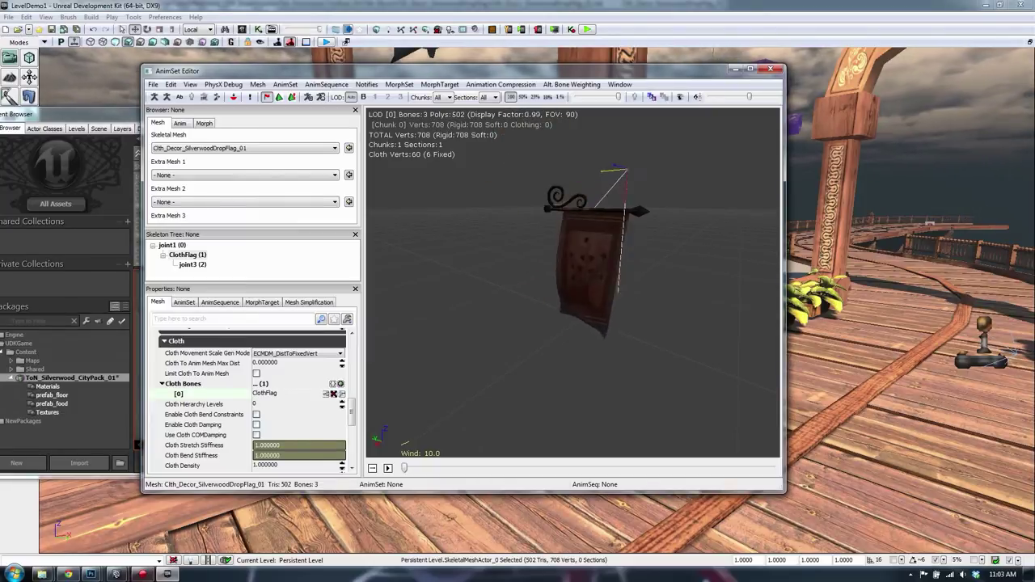
drag(602, 170, 672, 164)
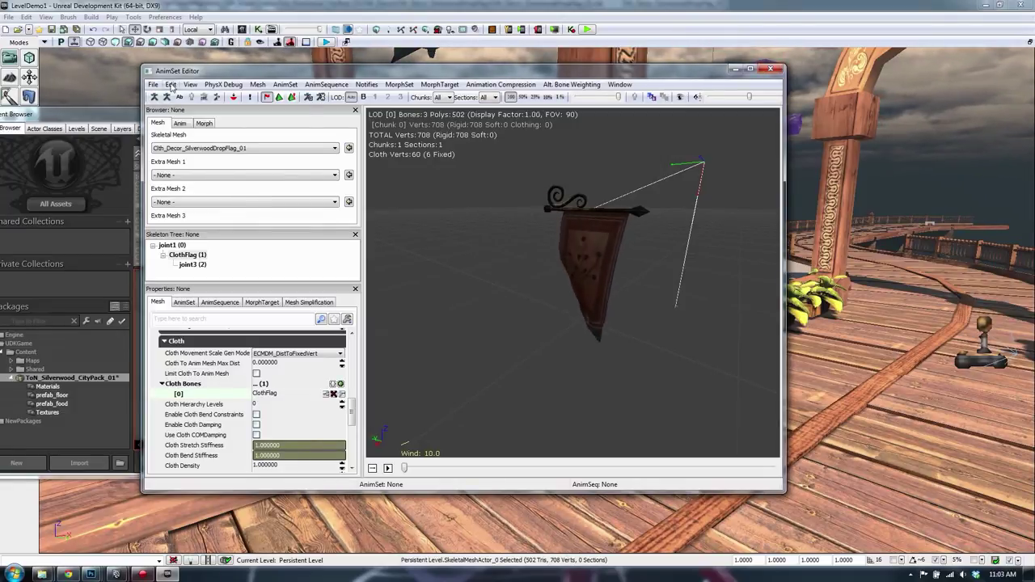
double_click(147, 72)
Step: Open the placed flag actor's properties and look through its Movement, Display, Attachment, Collision, Physics and Advanced categories for cloth settings
drag(143, 115, 217, 148)
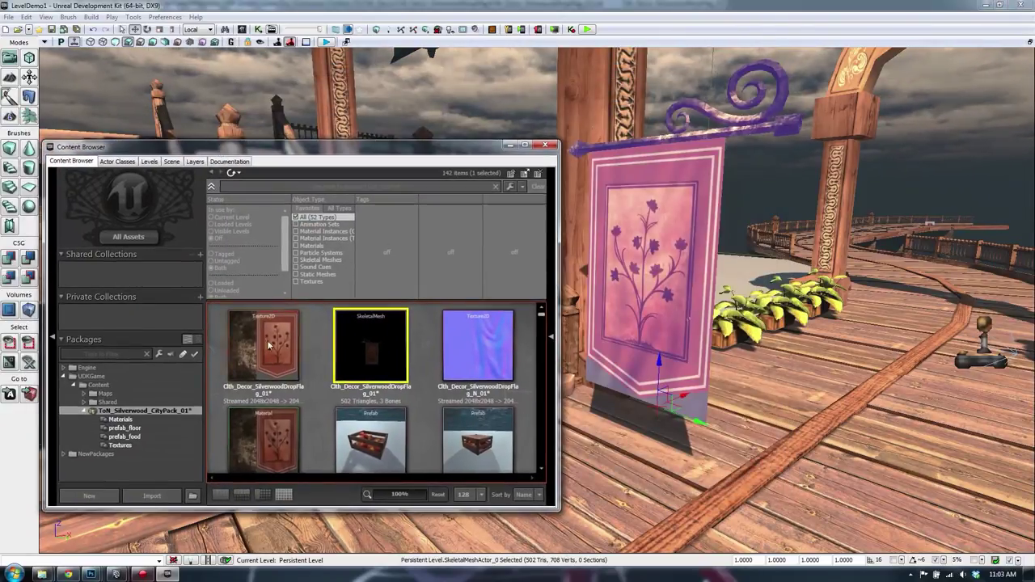
double_click(672, 242)
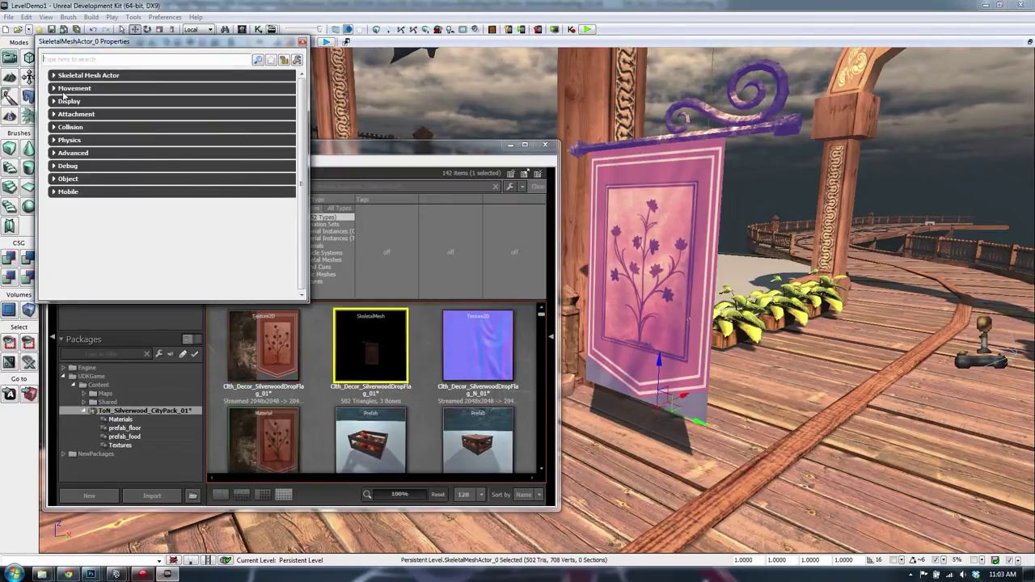
click(89, 76)
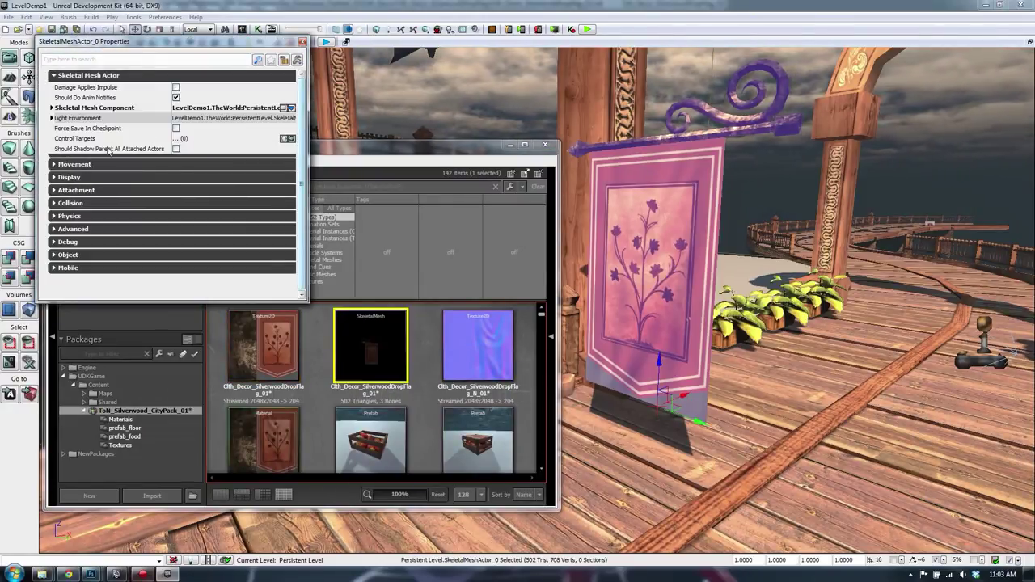
click(73, 166)
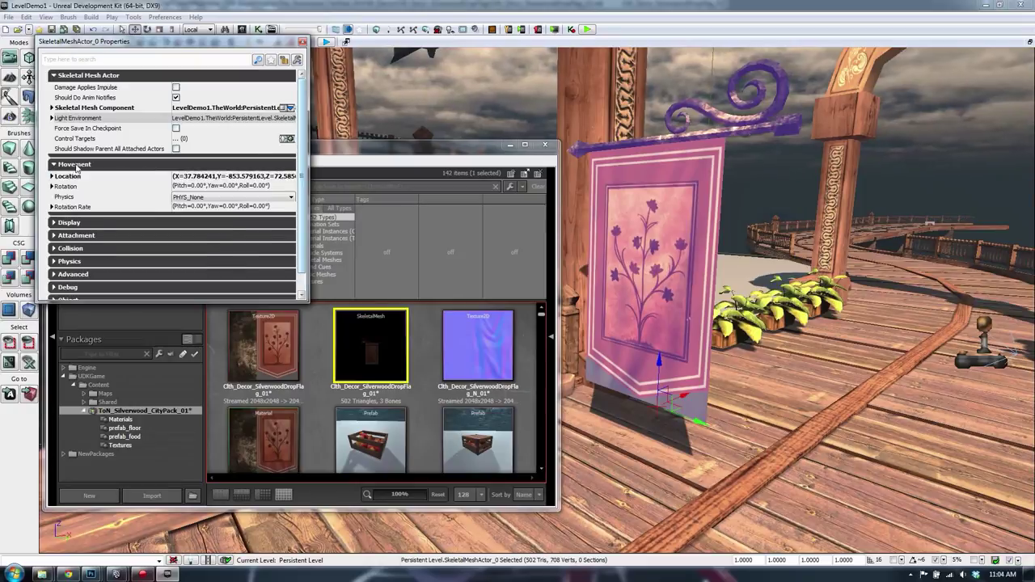
click(85, 165)
click(84, 216)
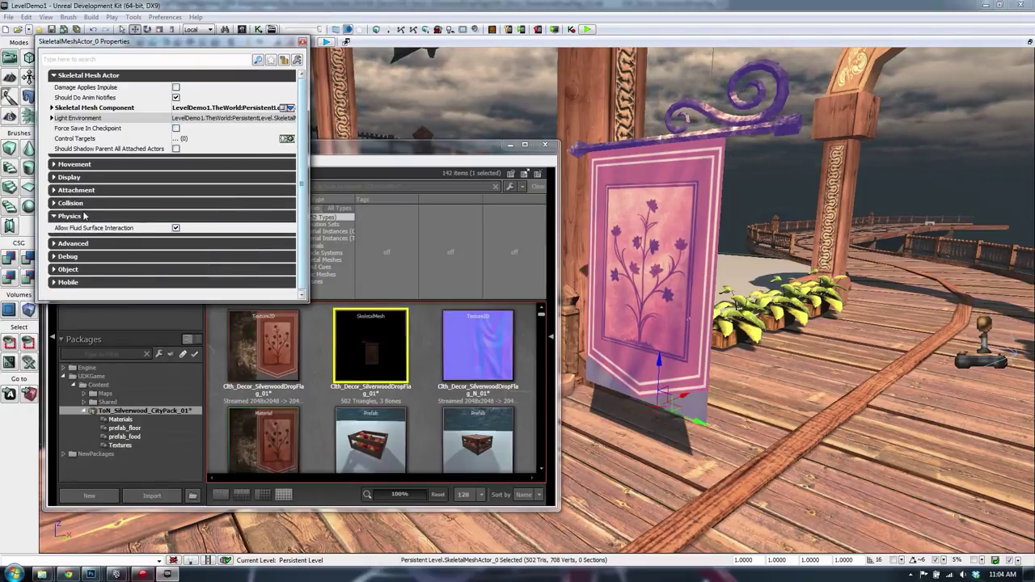
click(72, 205)
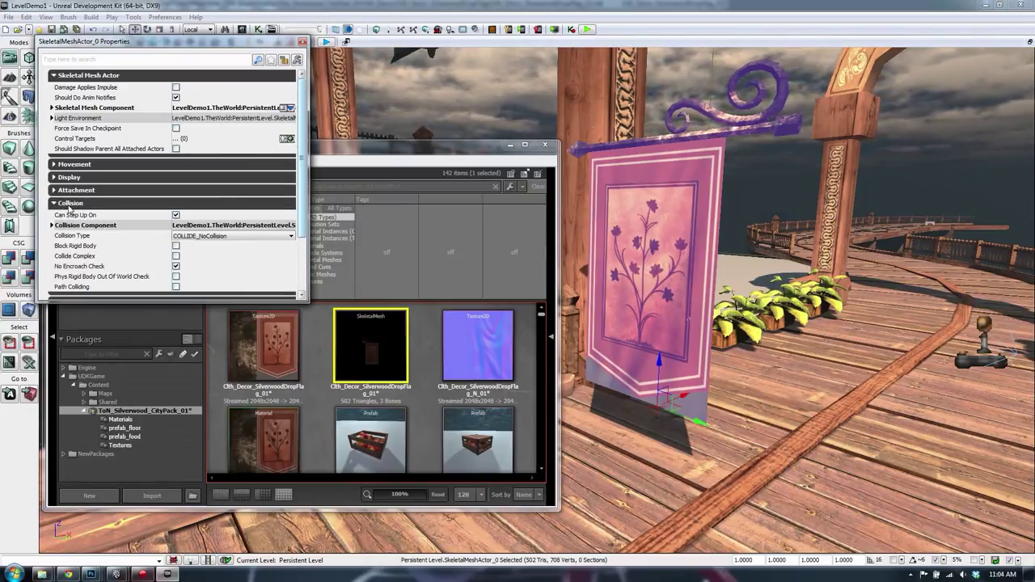
click(71, 204)
click(78, 190)
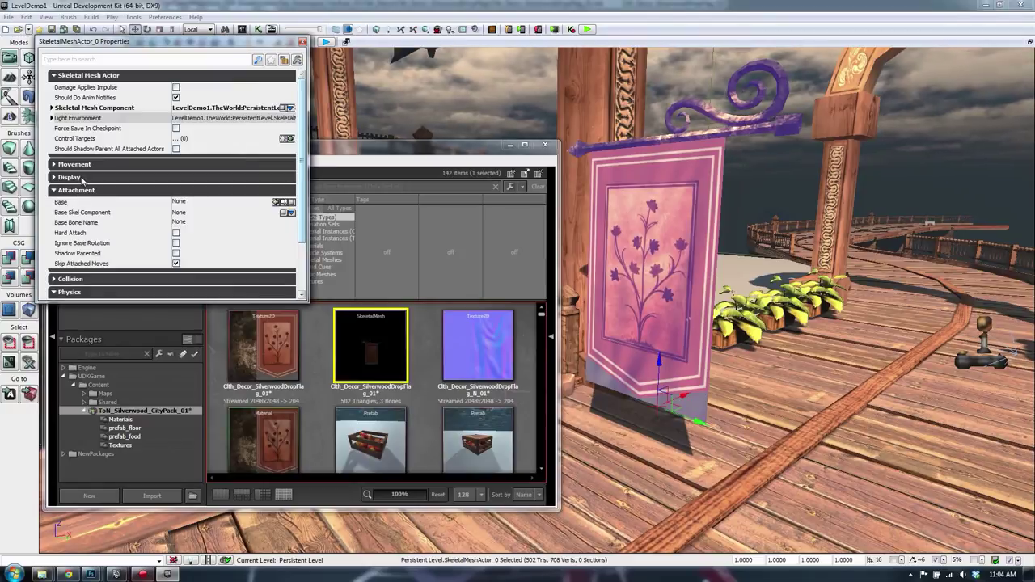
click(82, 178)
click(85, 165)
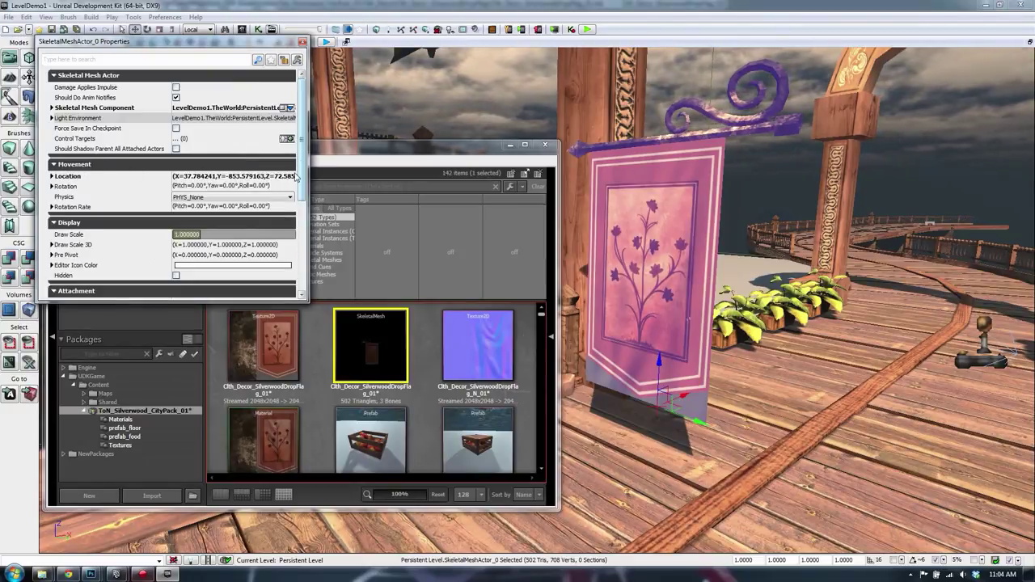
drag(302, 178, 302, 271)
click(73, 281)
click(75, 267)
click(80, 255)
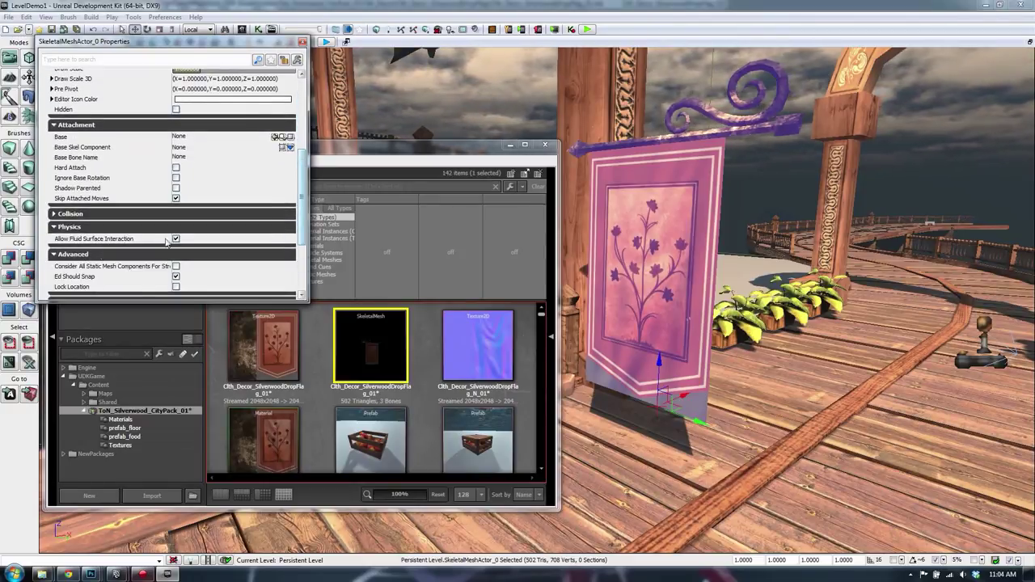
drag(301, 199, 297, 115)
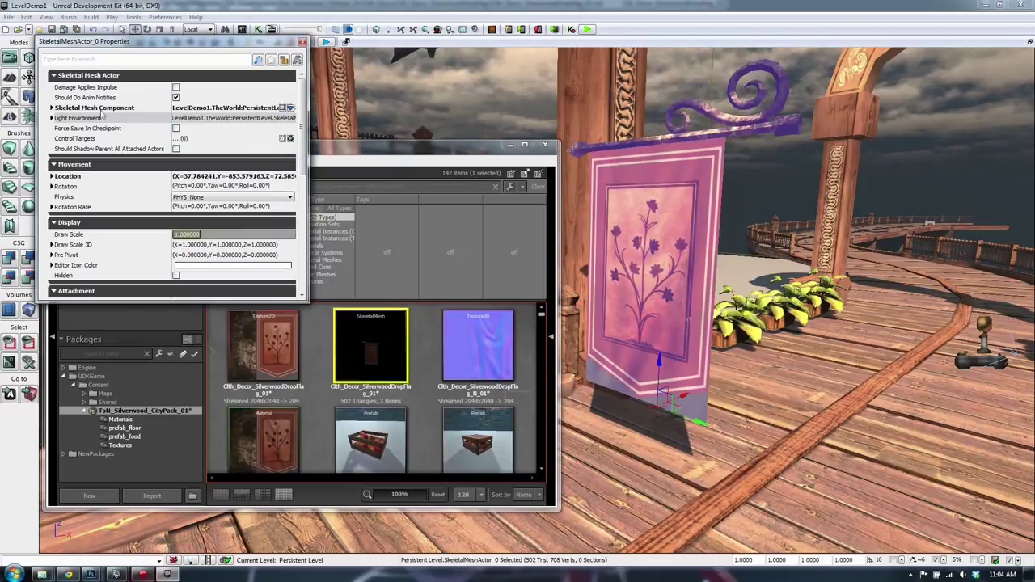
Step: Turn on Enable Cloth Simulation in the flag actor's Skeletal Mesh Component cloth settings and close the properties
click(51, 108)
click(71, 132)
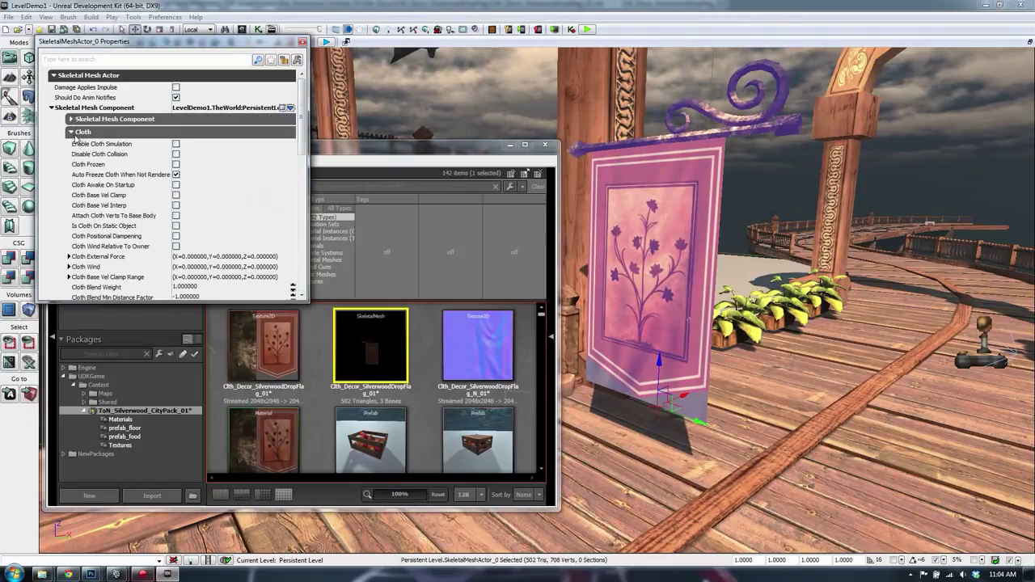
click(176, 144)
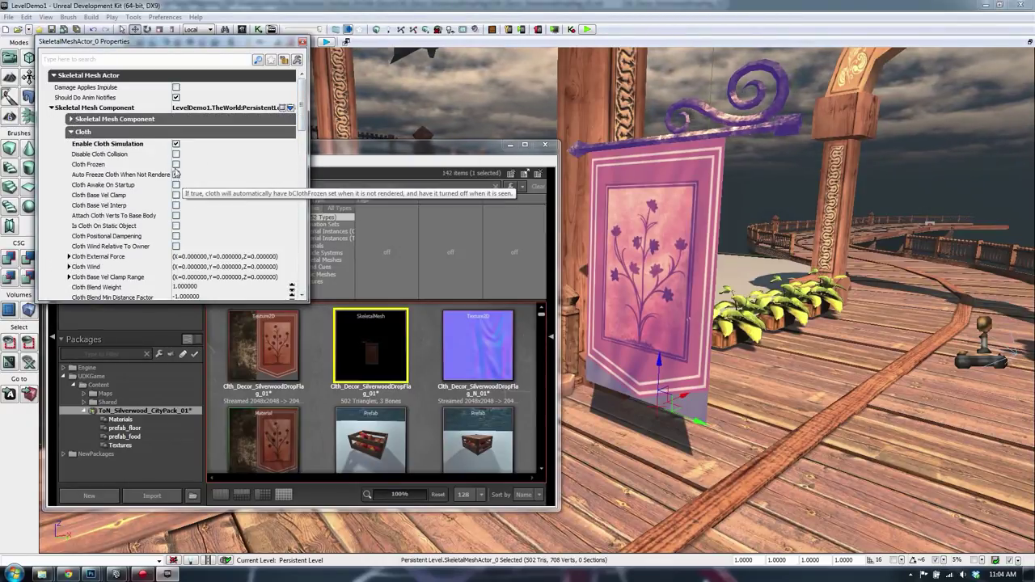
click(176, 174)
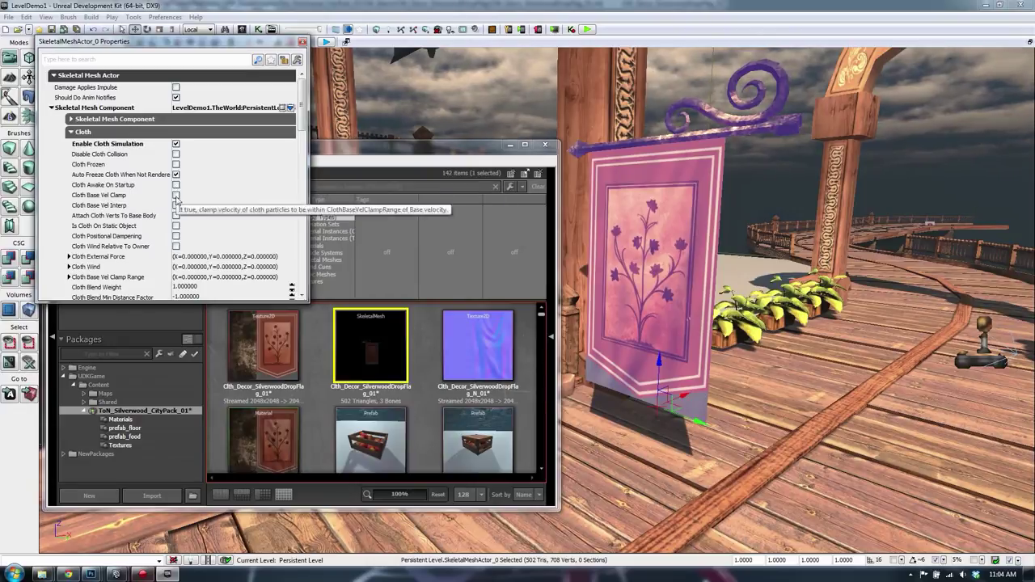
click(302, 42)
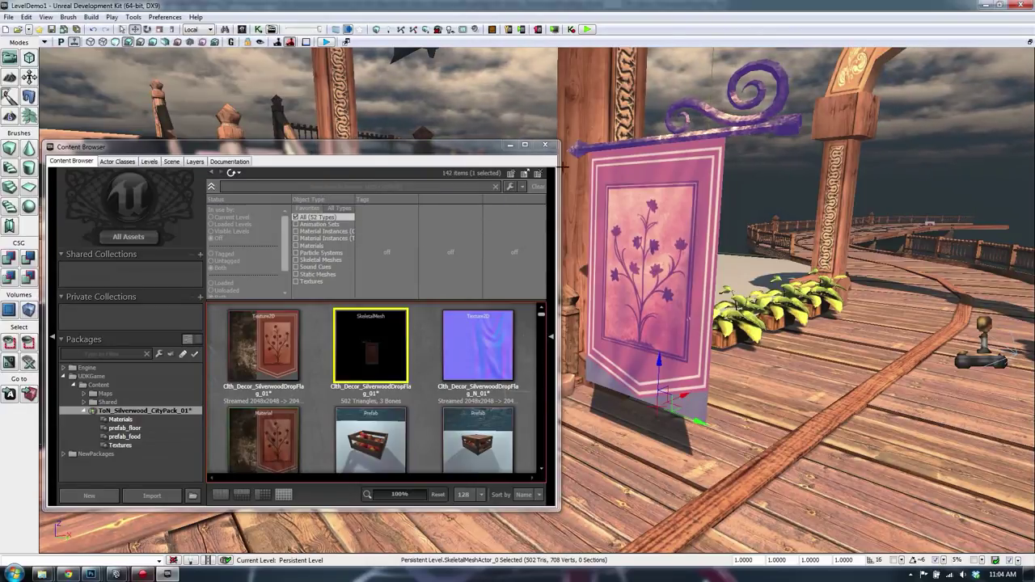
Step: Close the Content Browser and play the level in the editor preview to check how the flag moves
click(545, 145)
mouse_move(671, 202)
right_down()
mouse_move(679, 207)
mouse_move(670, 202)
right_up()
key(F8)
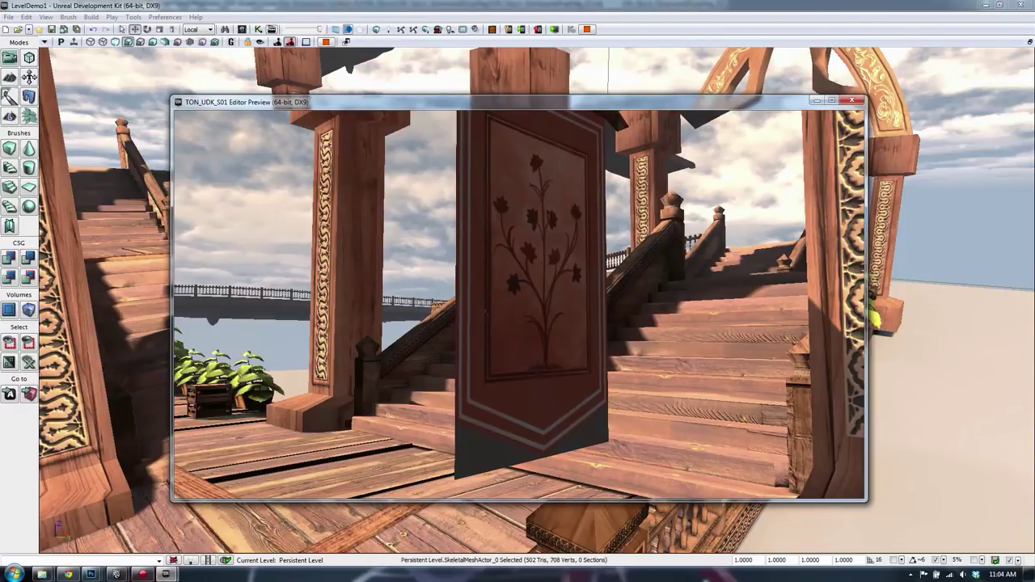
key(Escape)
Step: Set the flag actor's Cloth Wind to X 0.62, Y 0.28 and Z 0.28, and close its properties
double_click(555, 271)
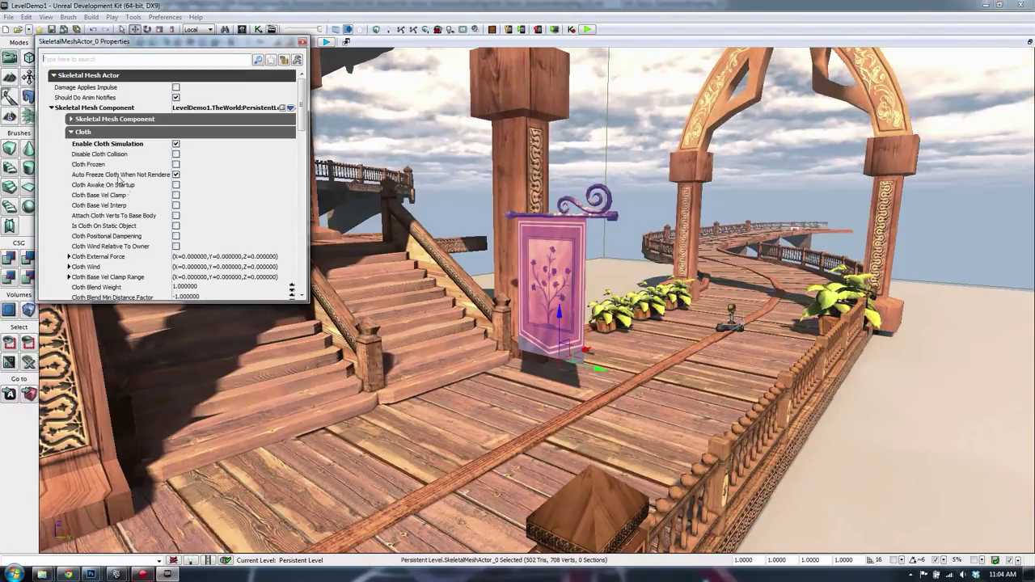
scroll(209, 205, down, 3)
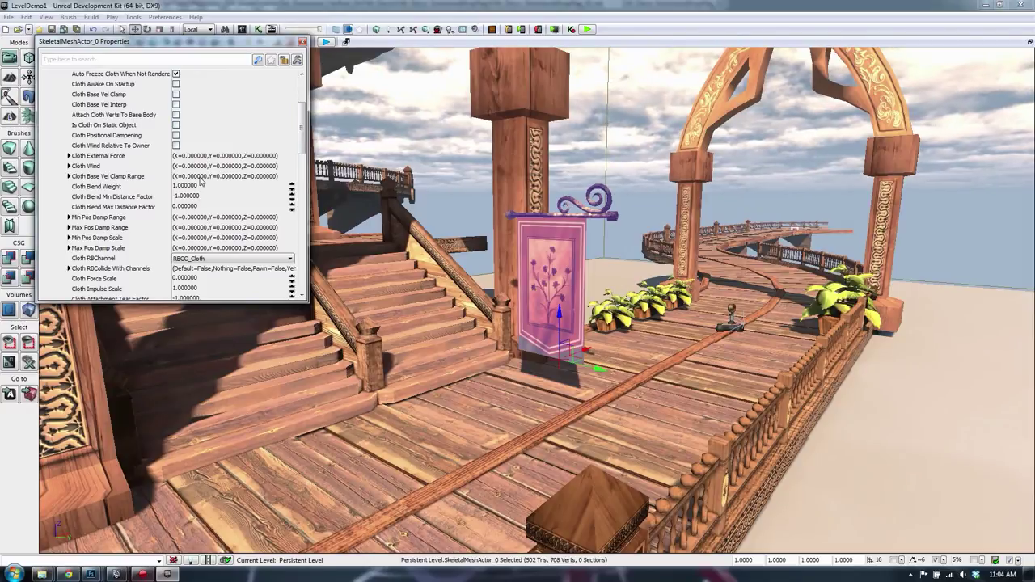
mouse_move(223, 170)
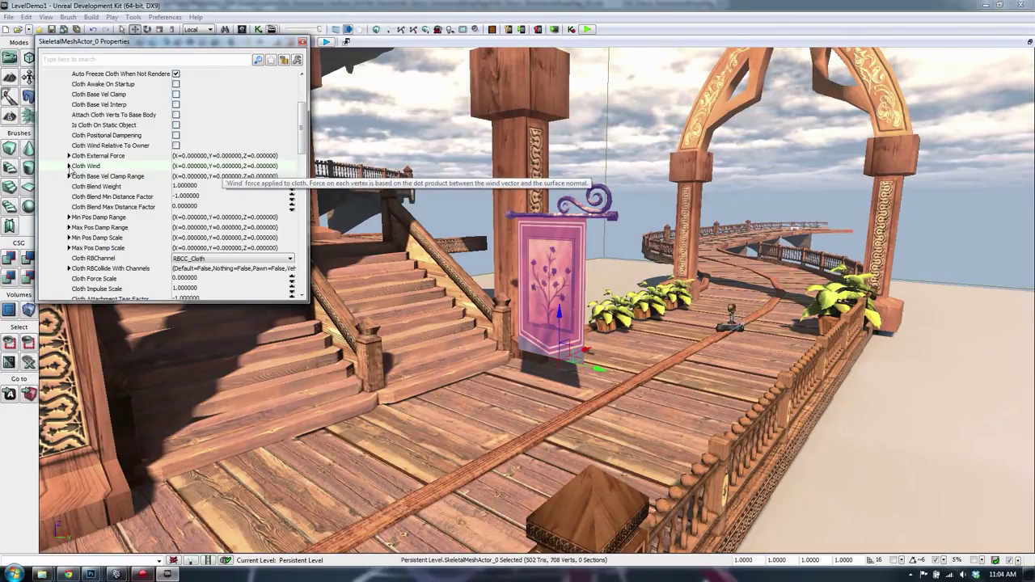
click(69, 166)
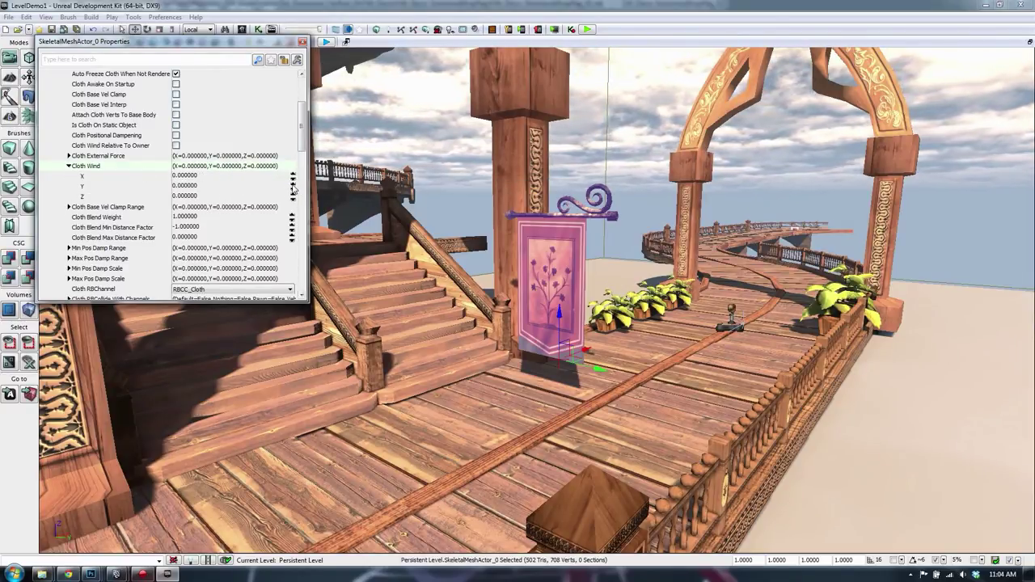
click(292, 184)
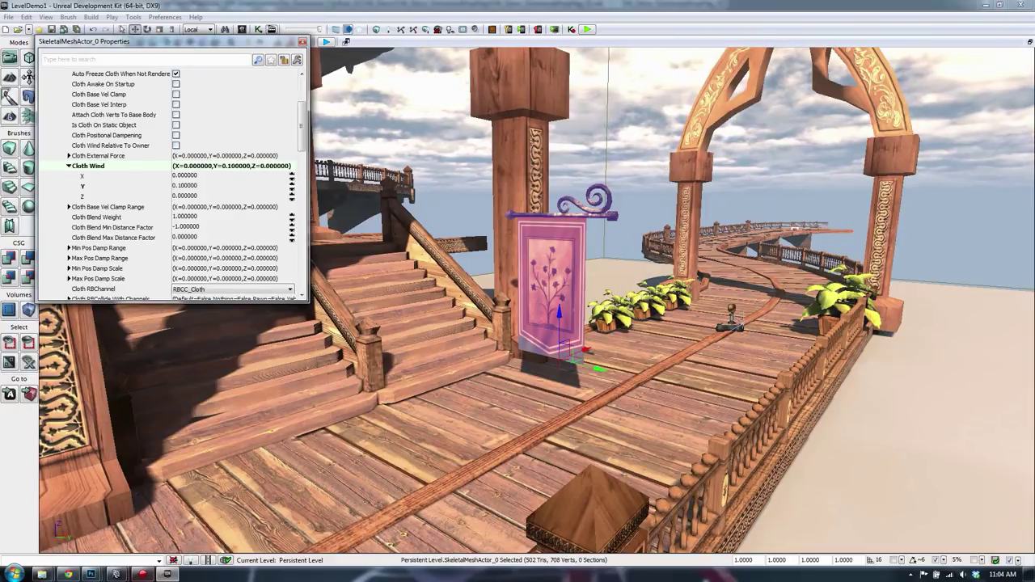
drag(291, 186, 292, 165)
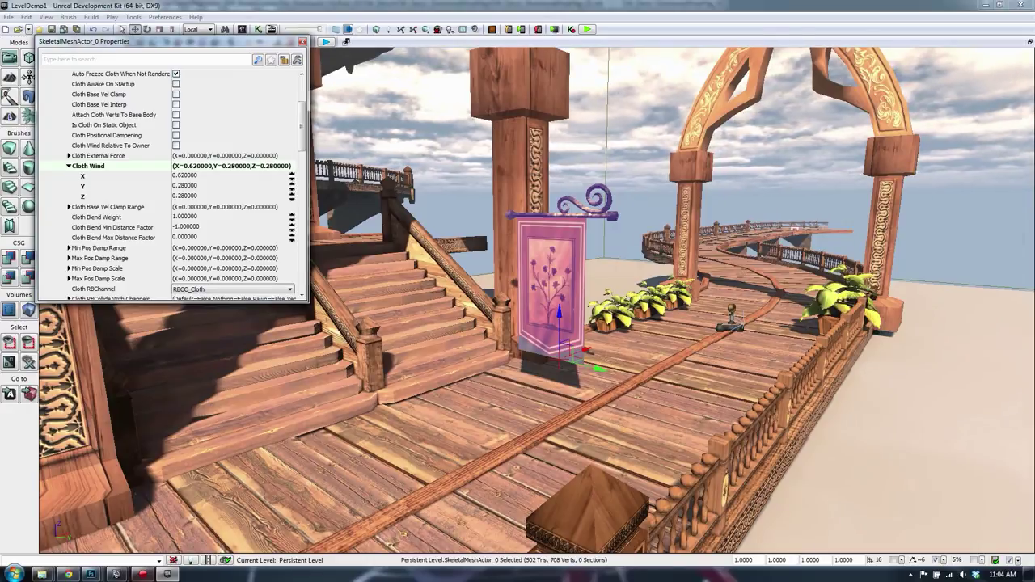
click(302, 41)
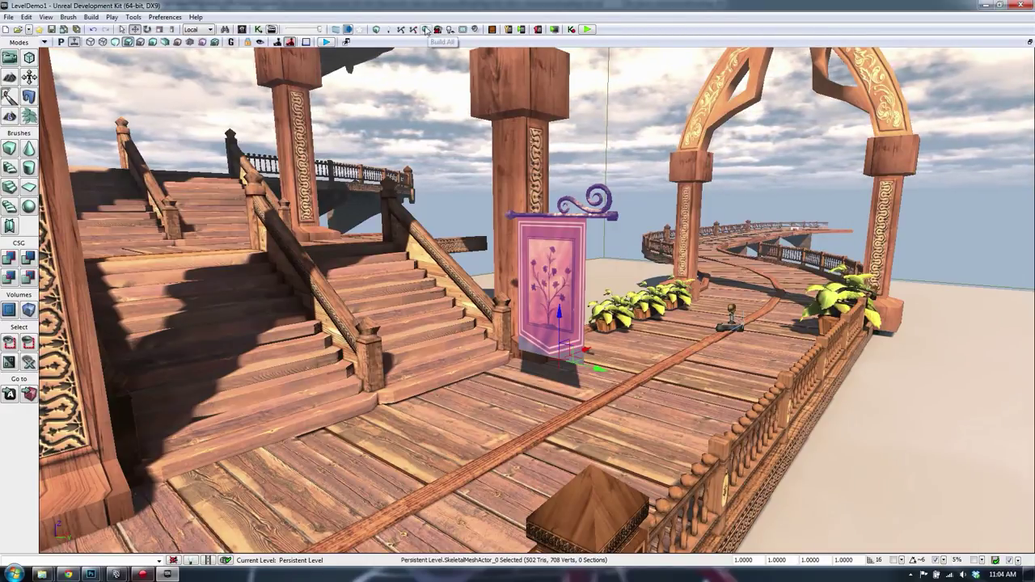
Step: Play the level in the editor preview, walk around the flag to check its motion in the wind, and exit
key(alt+F8)
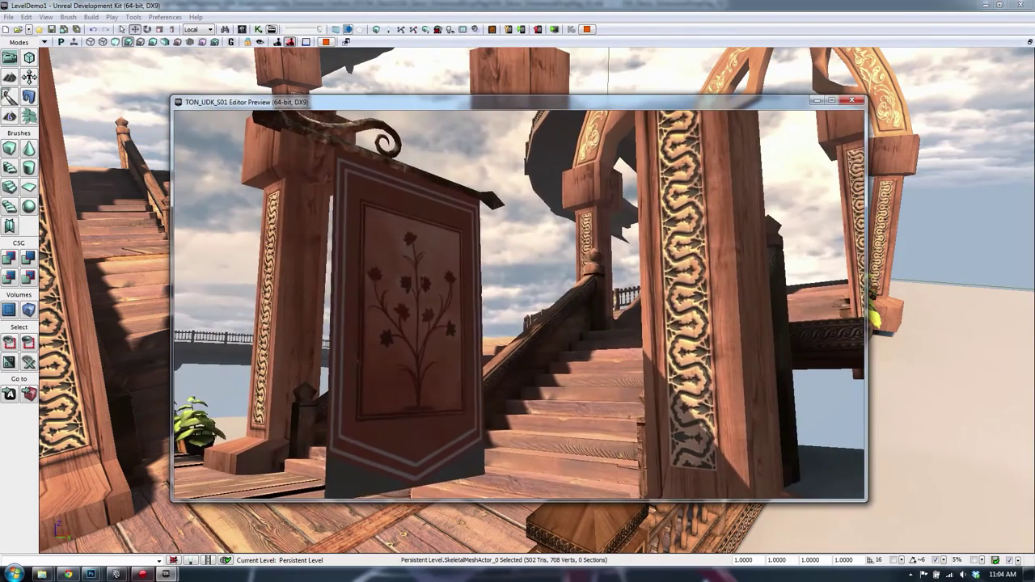
key(a)
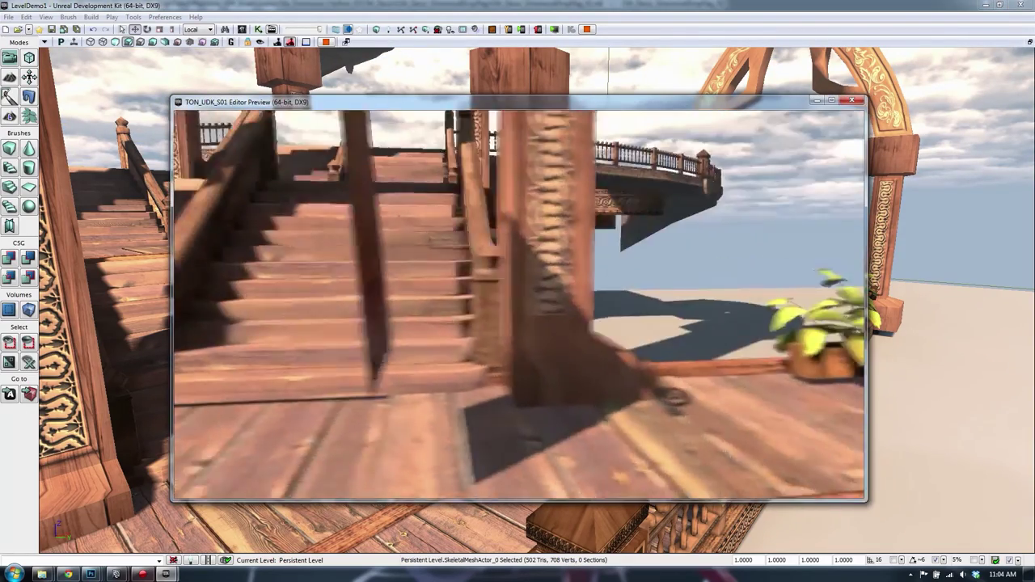
key(a)
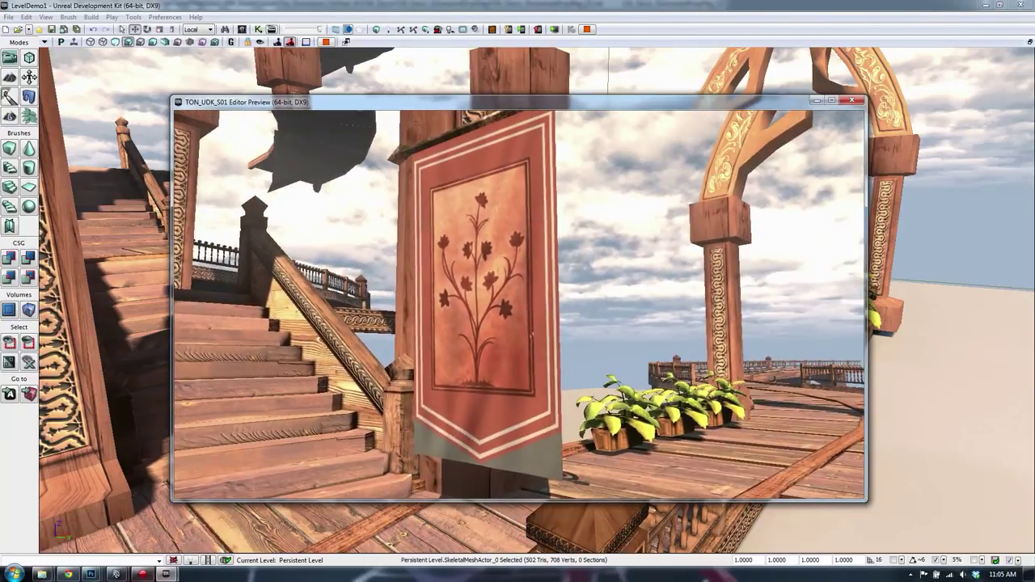
key(Escape)
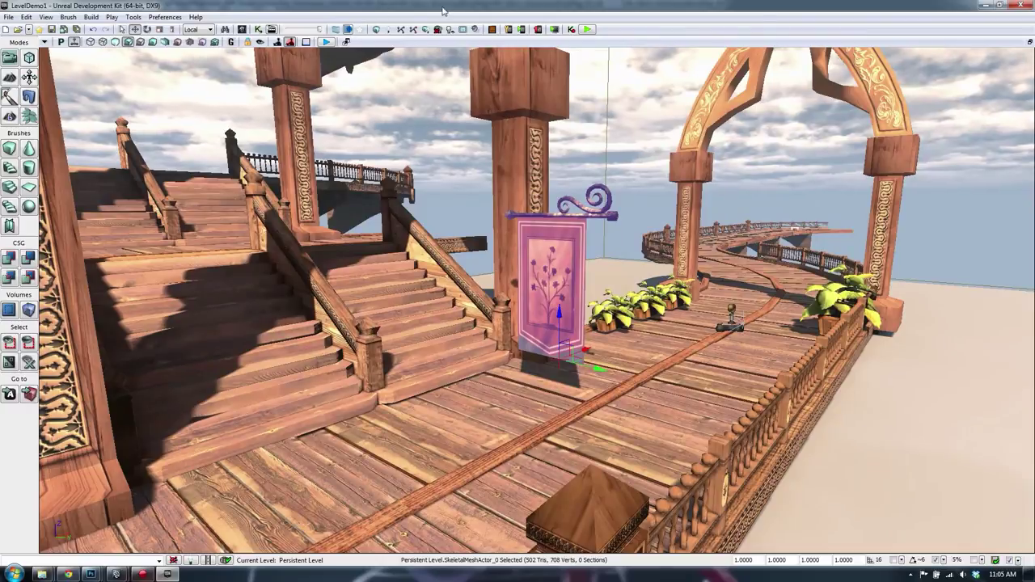
Step: Reopen the flag actor's properties and raise Cloth Wind to X 0.74, Y 2.81 and Z 1.9
double_click(560, 272)
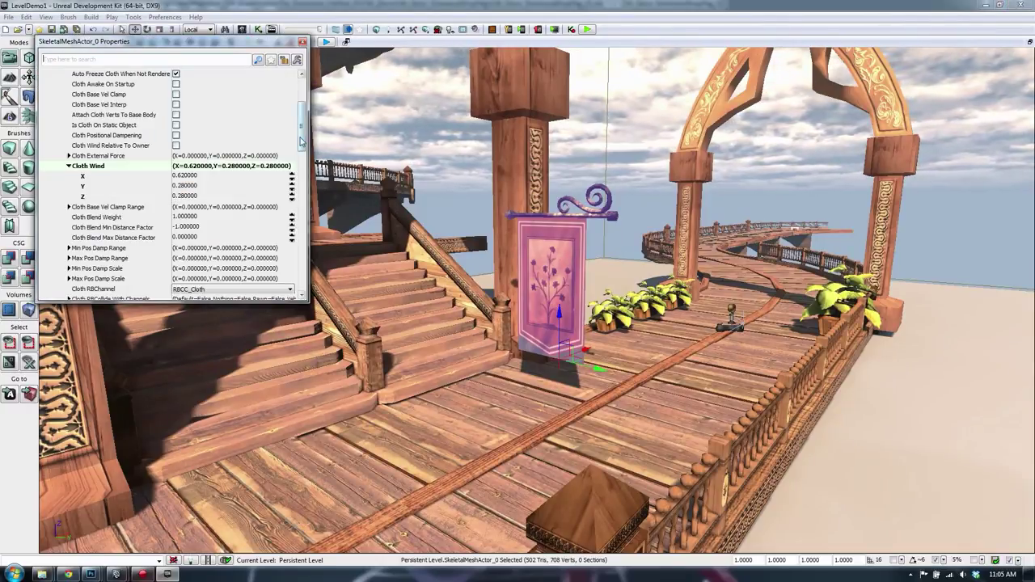
scroll(293, 162, down, 1)
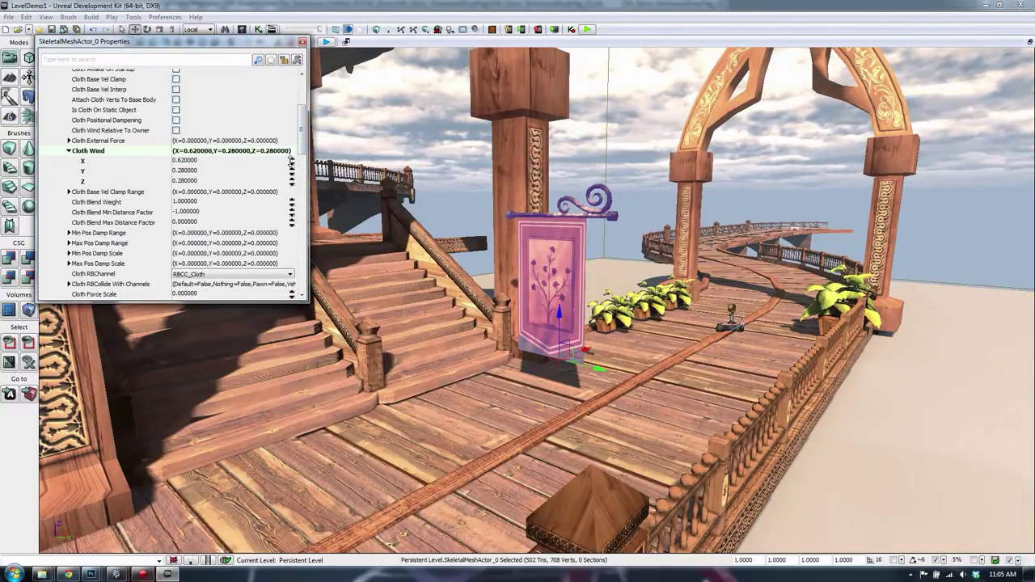
drag(292, 161, 292, 166)
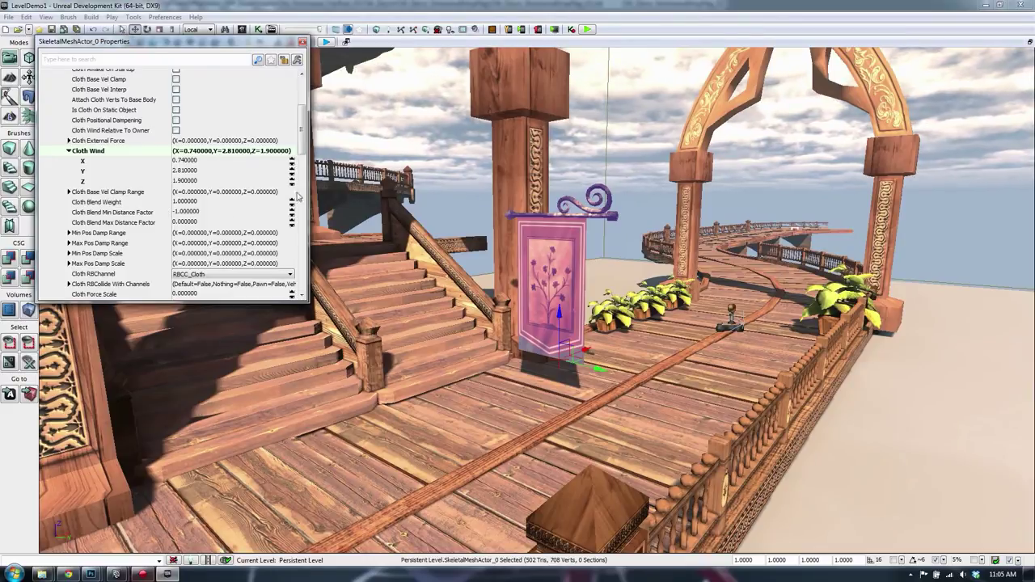
scroll(299, 154, down, 2)
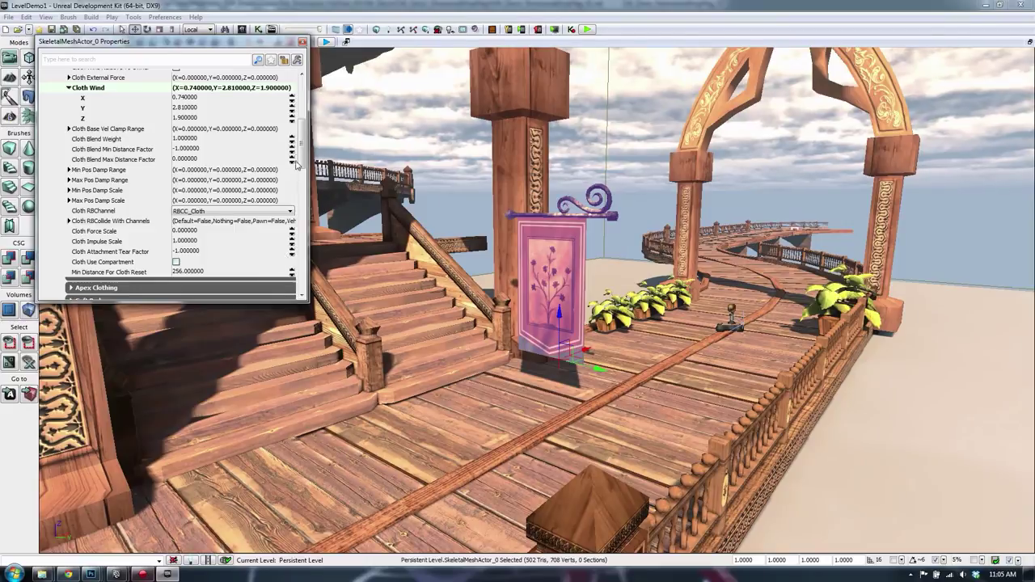
drag(300, 151, 302, 120)
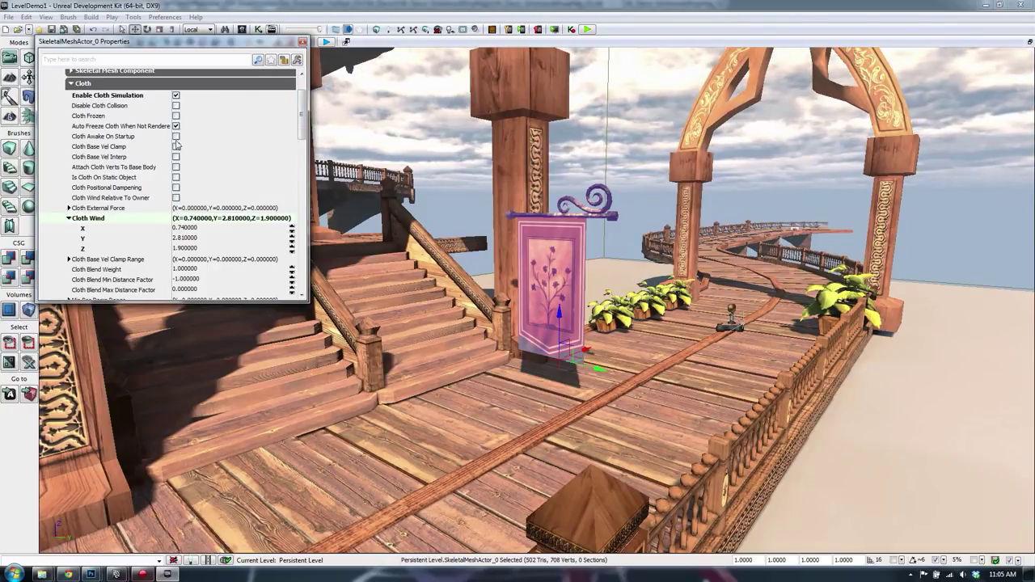
click(176, 126)
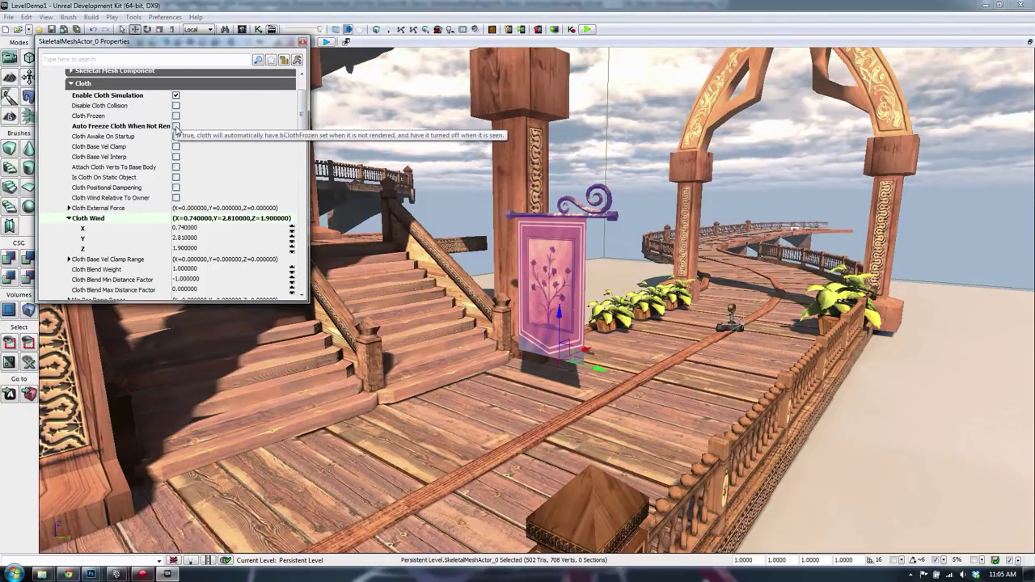
Step: Set the flag's Cloth External Force to 0.09 on X and close the actor properties
scroll(60, 191, down, 3)
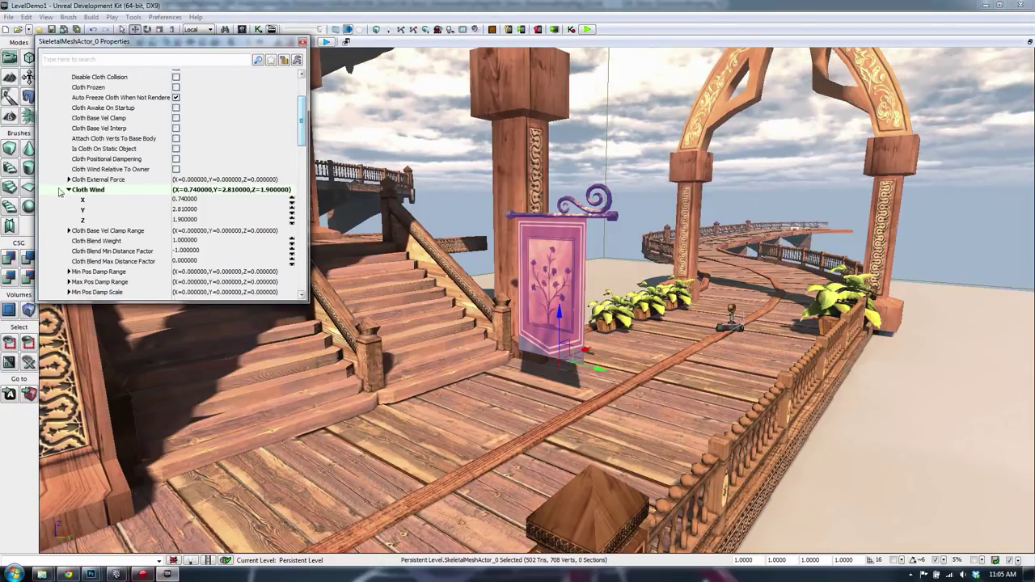
click(68, 180)
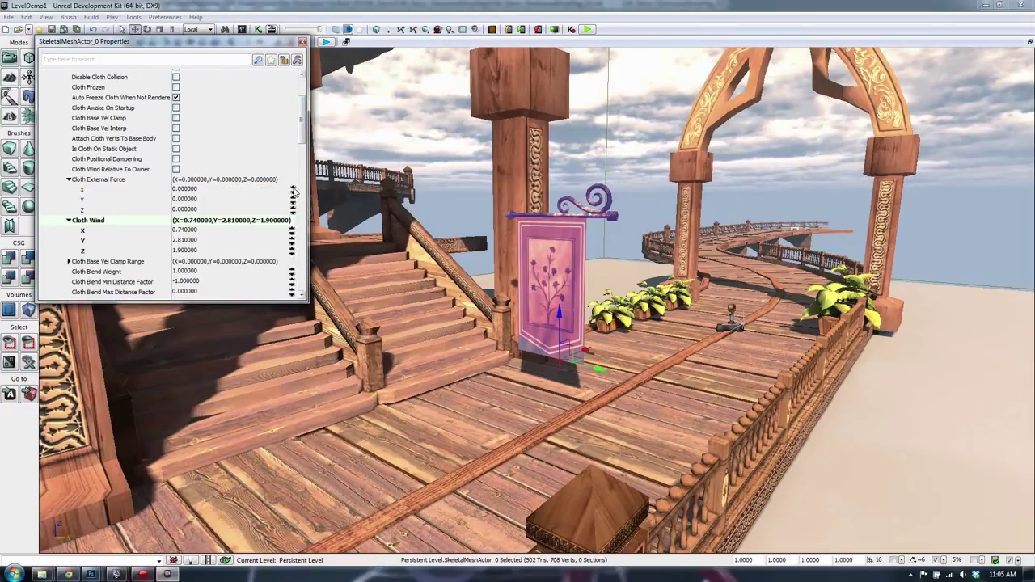
drag(292, 189, 293, 184)
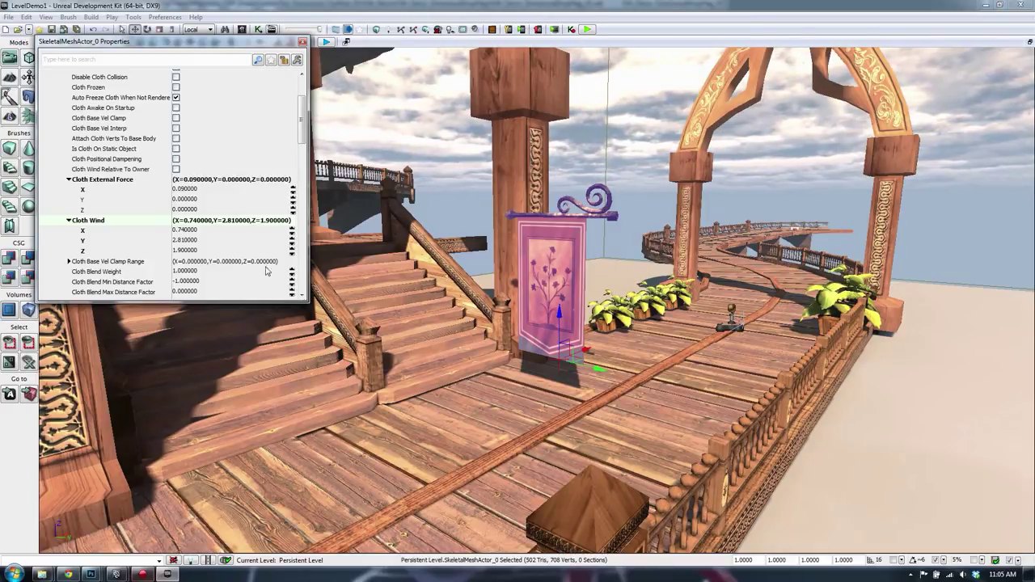
drag(300, 128, 307, 153)
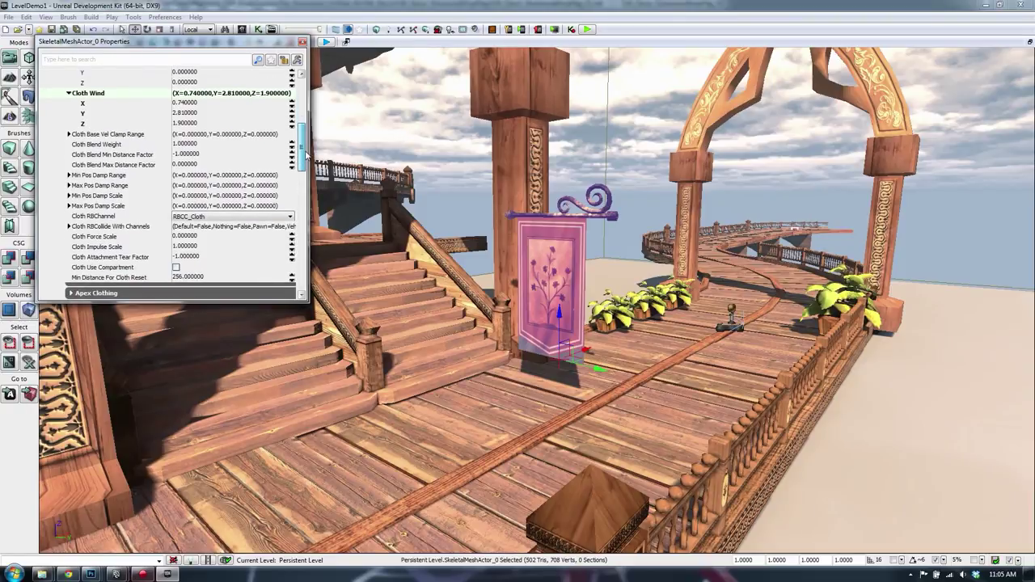
click(302, 41)
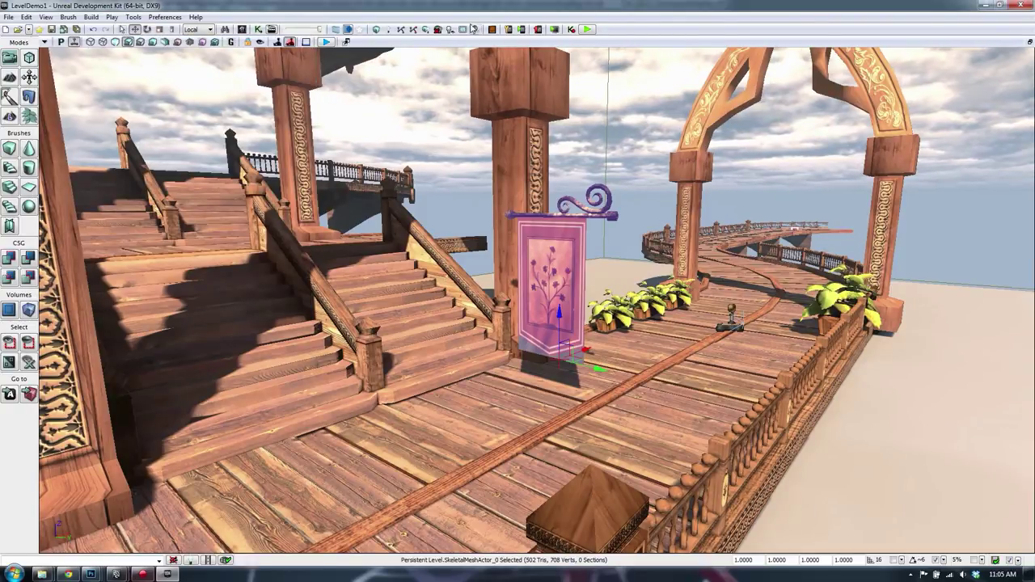
Step: Replay the level preview to check the flag's motion with stronger wind and external force, viewing both sides, and exit
key(F8)
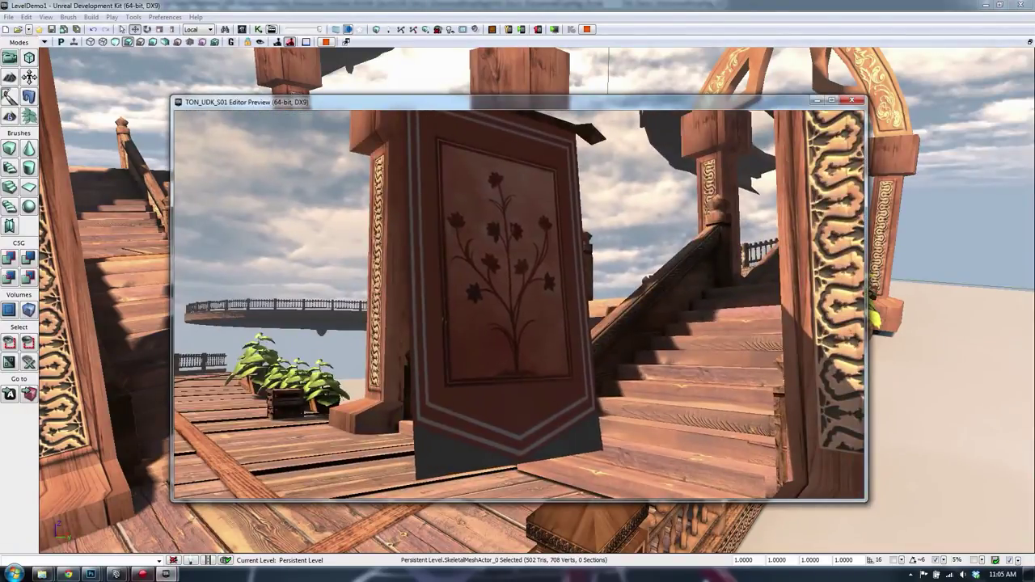
key(a)
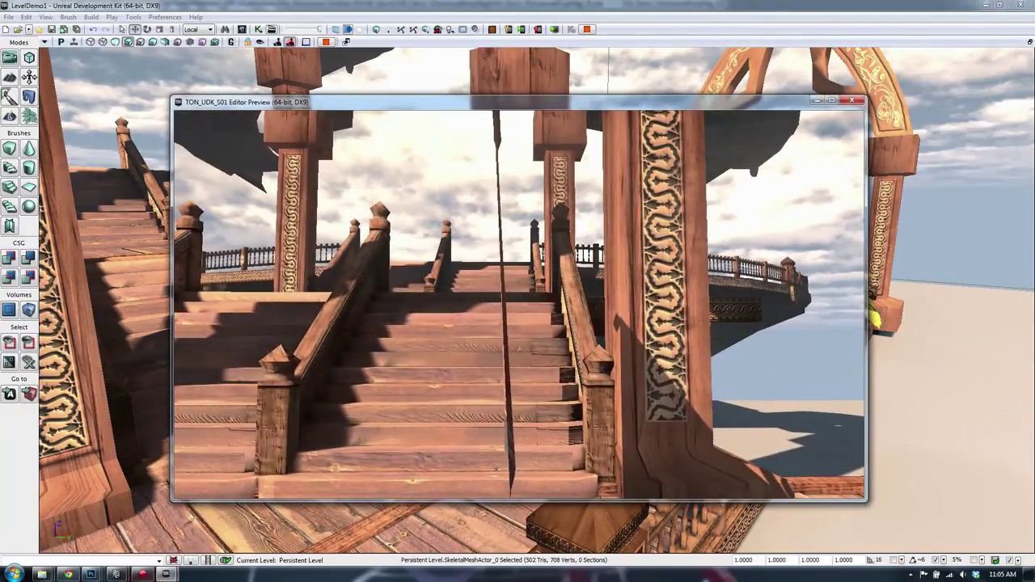
key(a)
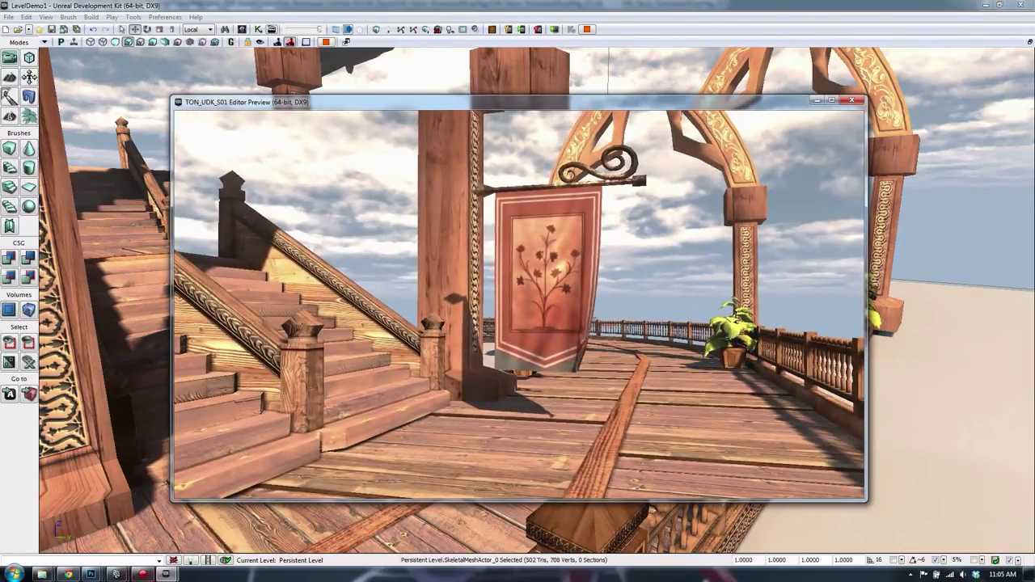
key(Escape)
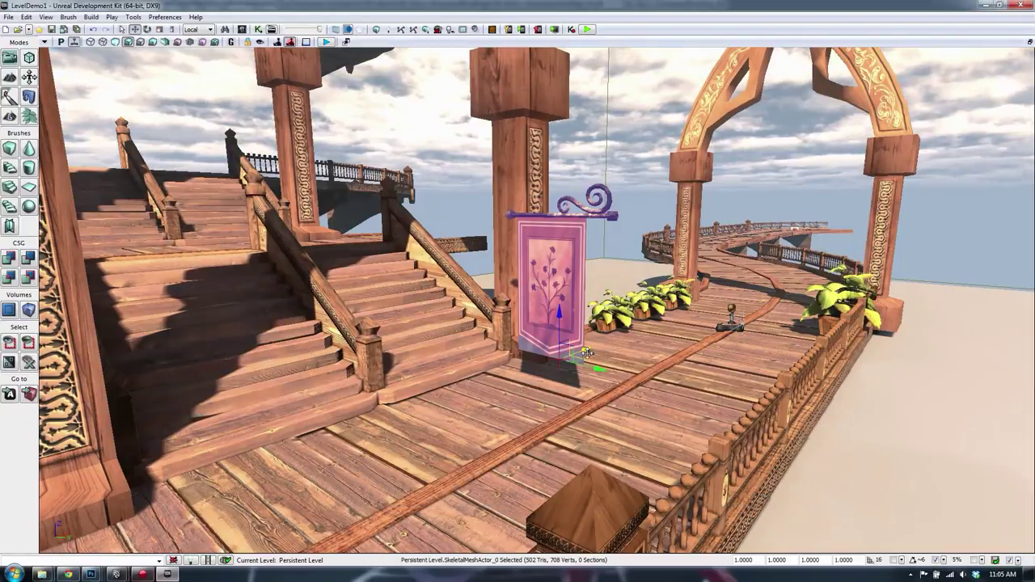
Step: Turn the flag around so its scroll bracket meets the pillar beside the stairs, and raise it to the pillar's upper block
drag(574, 372, 518, 374)
scroll(562, 391, up, 5)
key(space)
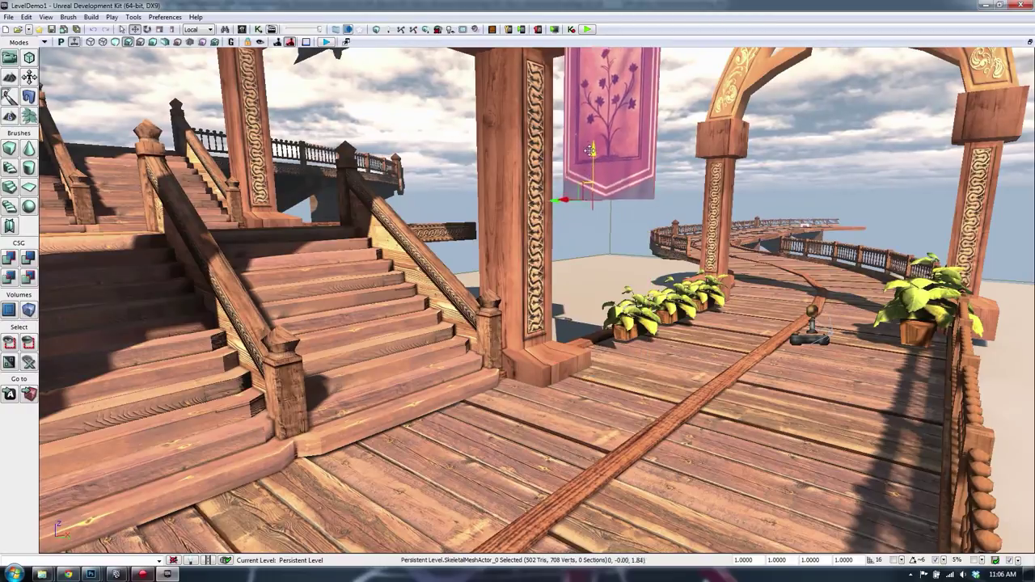
right_drag(589, 350, 590, 251)
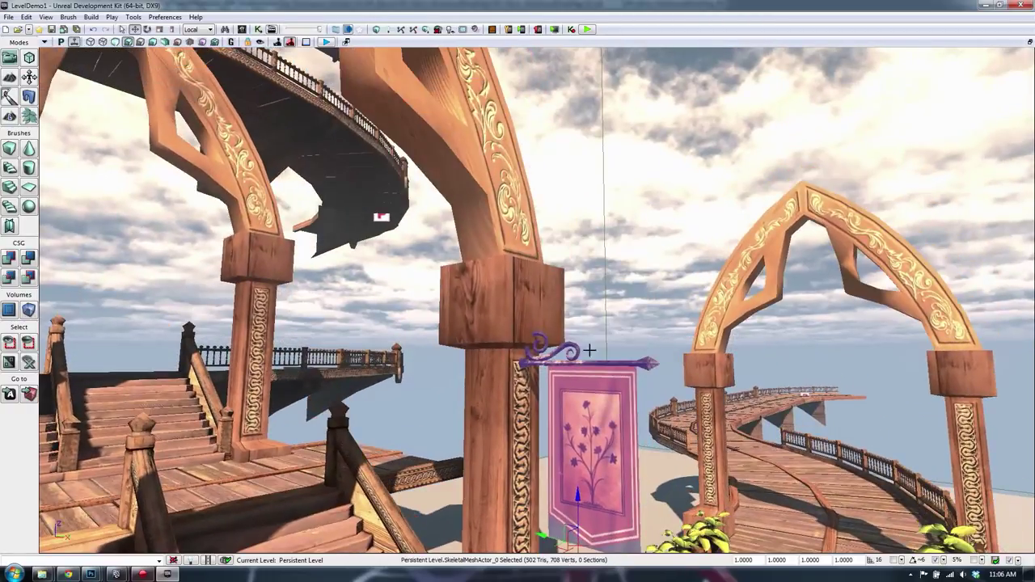
drag(586, 479, 585, 419)
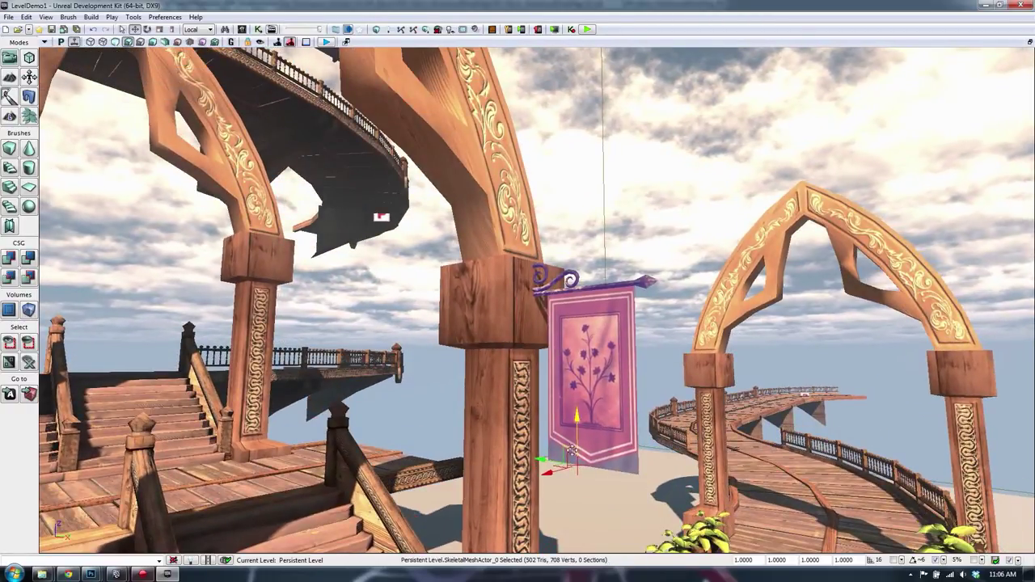
drag(542, 459, 567, 469)
Step: Scale the flag uniformly to 1.3206 and reposition it against the pillar
key(space)
key(space)
key(space)
key(space)
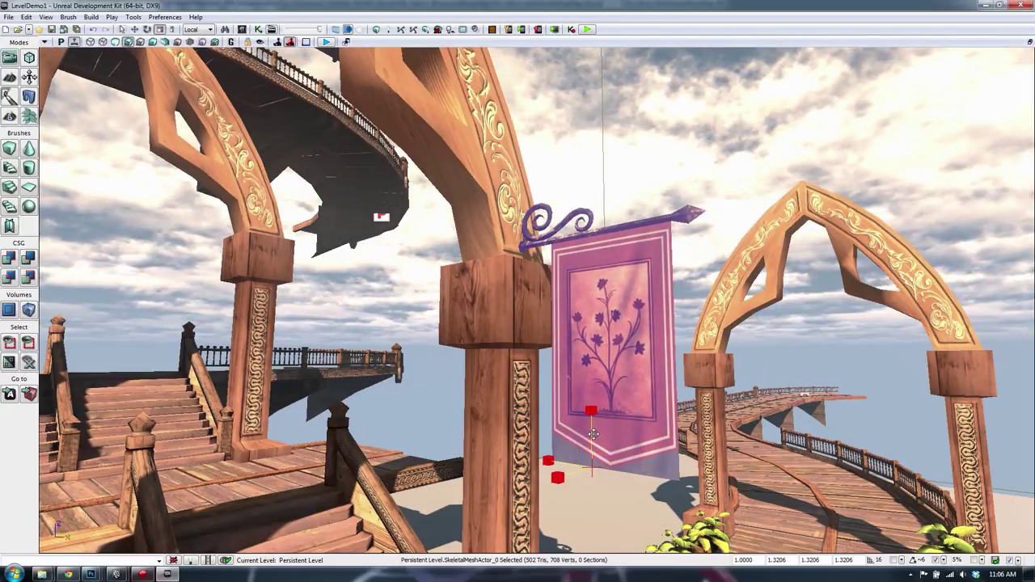
key(space)
drag(601, 419, 575, 537)
Step: Deselect the flag and save the LevelDemo1 level
click(639, 218)
right_drag(639, 219, 553, 260)
click(51, 30)
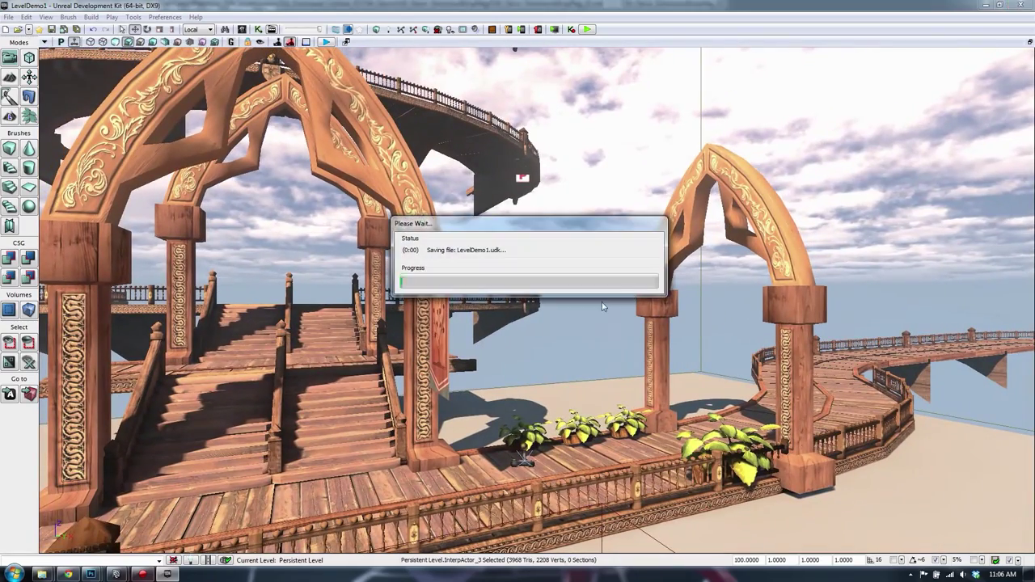
Step: Duplicate the flag onto the neighbouring arch pillar on the near side of the stairs and deselect the copy
right_drag(489, 249, 579, 253)
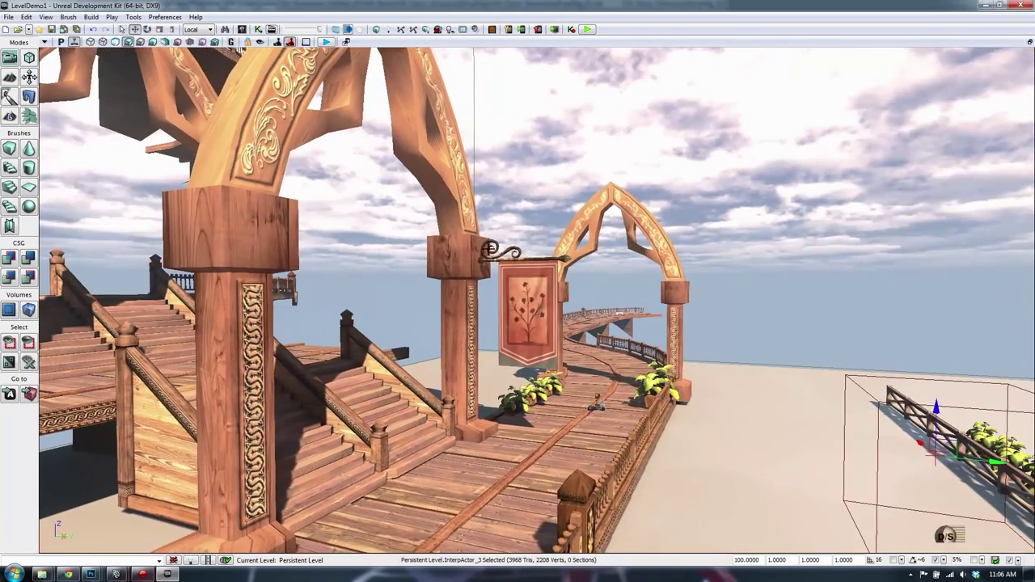
click(529, 289)
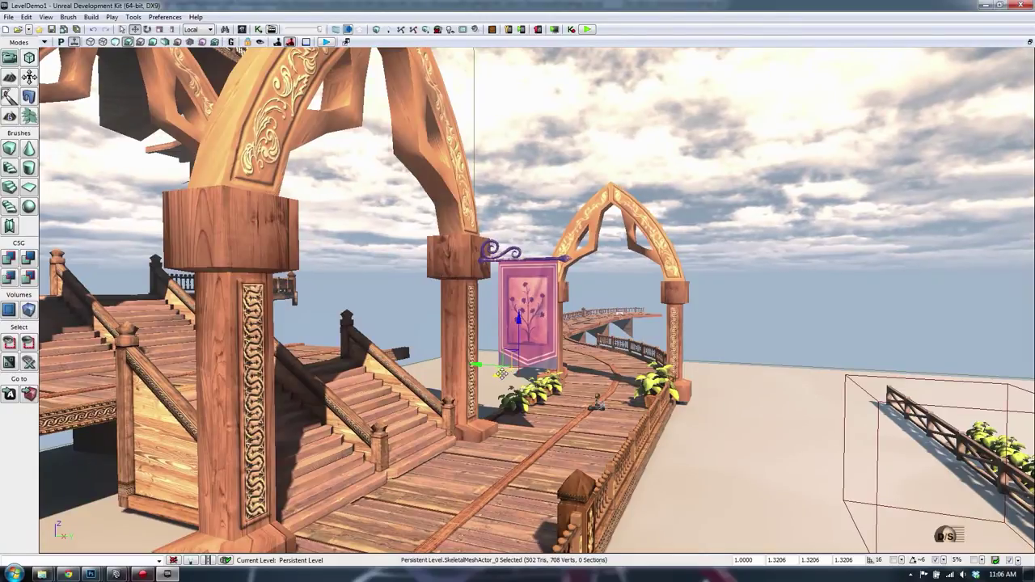
alt+drag(501, 373, 256, 426)
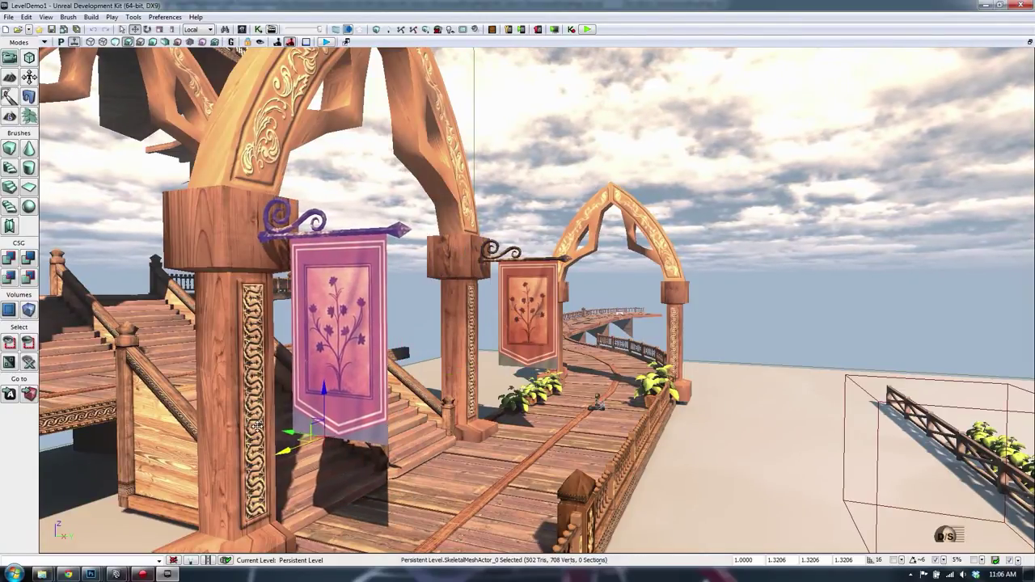
click(559, 183)
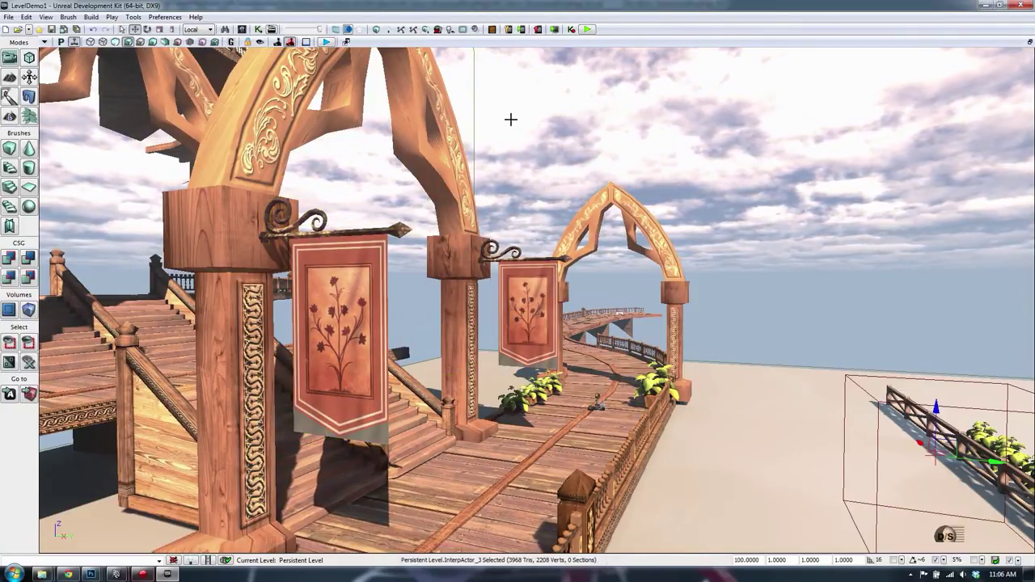
Step: Preview the level in play mode to examine how the two pillar flags move in the wind, and return to editing
key(F8)
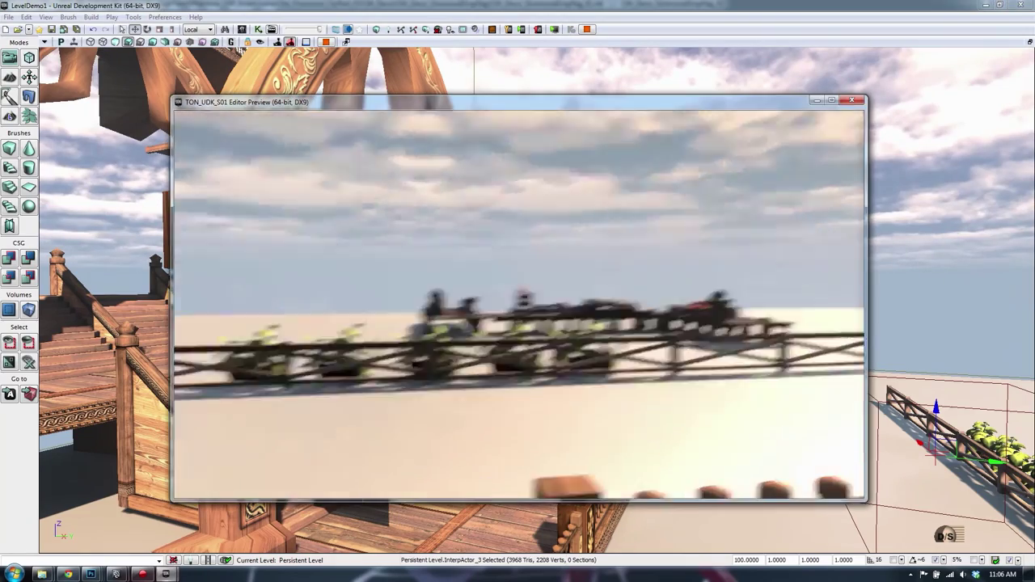
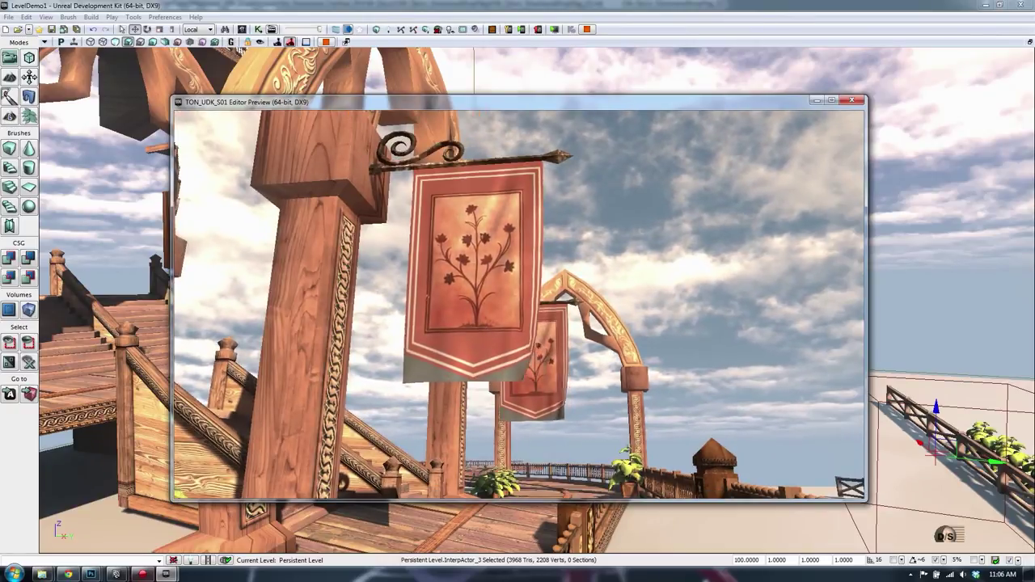
key(Escape)
right_drag(589, 274, 570, 277)
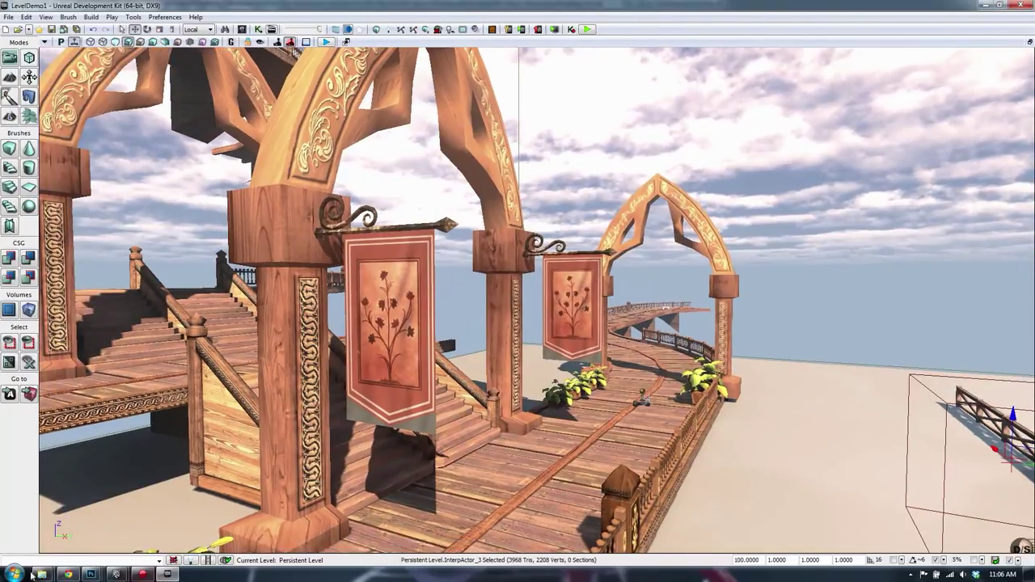
Step: Save the LevelDemo1 level and the ToN_Silverwood_CityPack_01 package
click(375, 277)
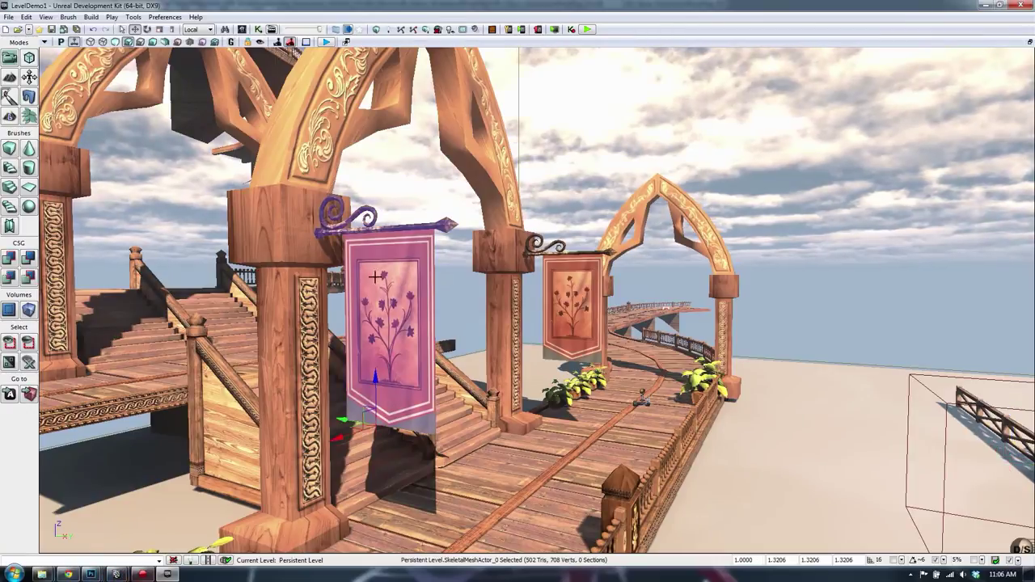
click(51, 30)
click(167, 574)
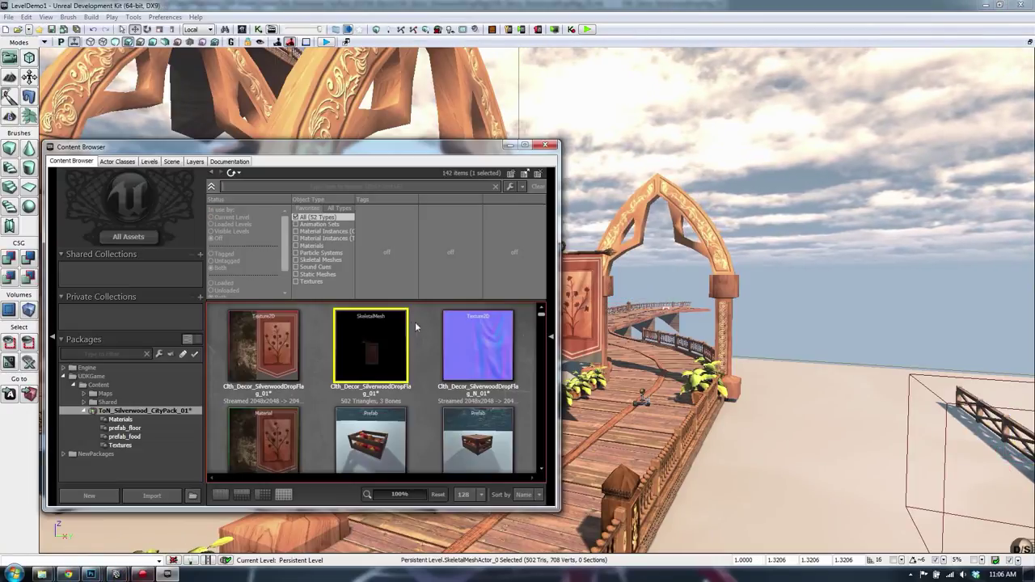
right_click(72, 411)
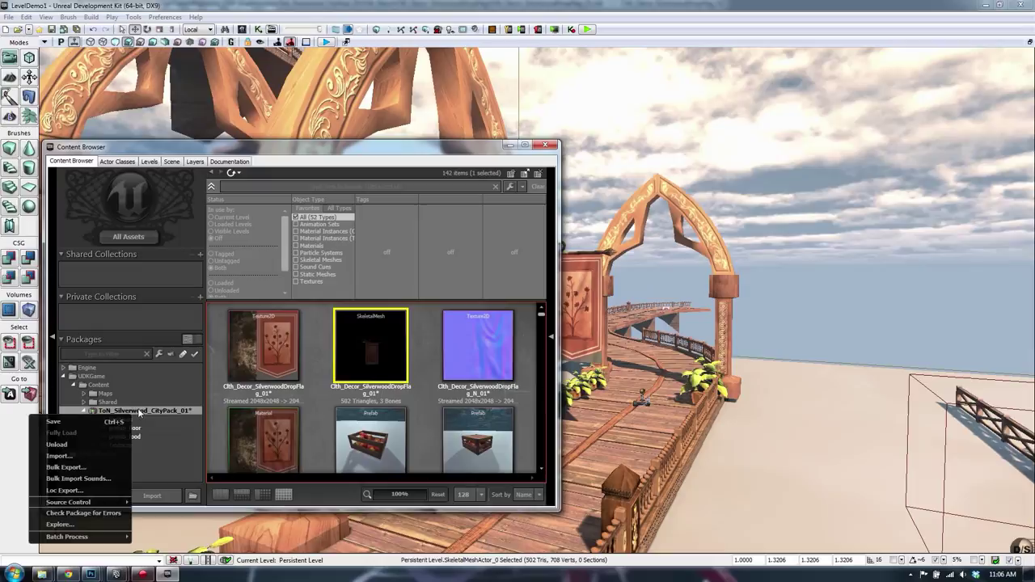
click(62, 416)
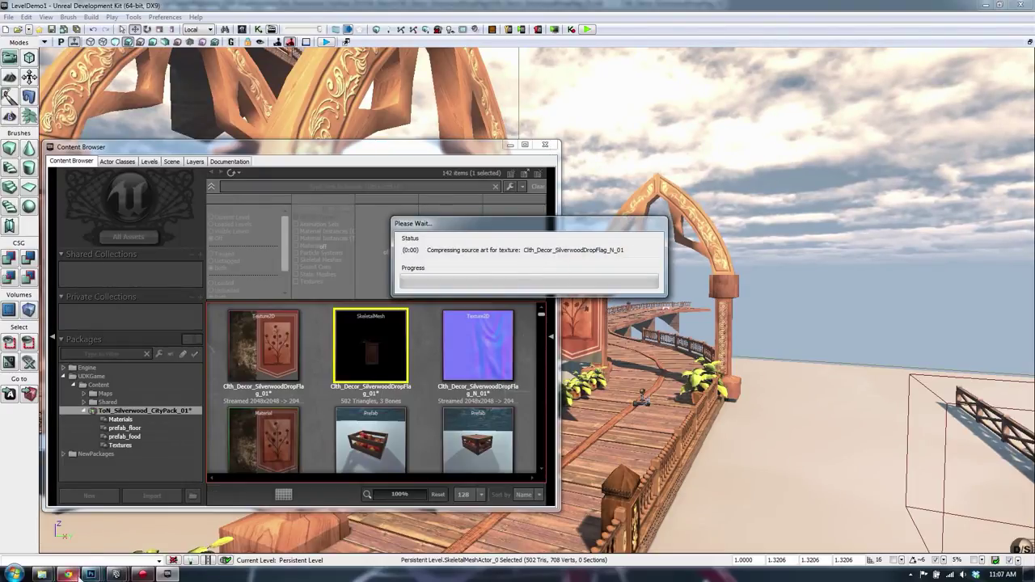
Step: Switch to Chrome and jump the Starcraft 2 soundtrack video back to 56:13
mouse_move(79, 576)
click(173, 530)
click(70, 571)
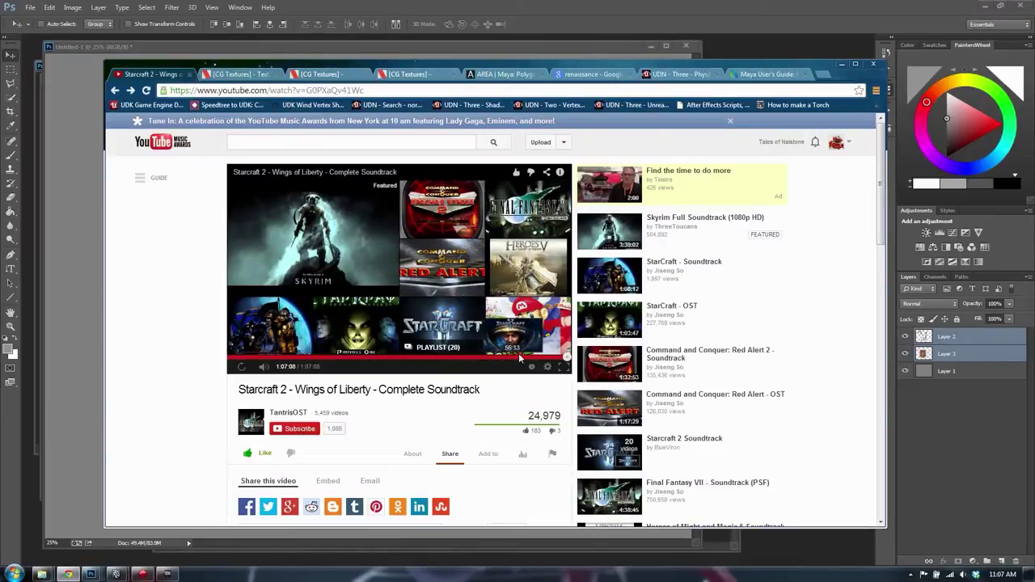
click(521, 356)
Step: Switch to Photoshop and close BookCovers0095_L.jpg, the Untitled-1 sketch and the mural reference without saving, keeping only the drop flag document open
key(alt+Tab)
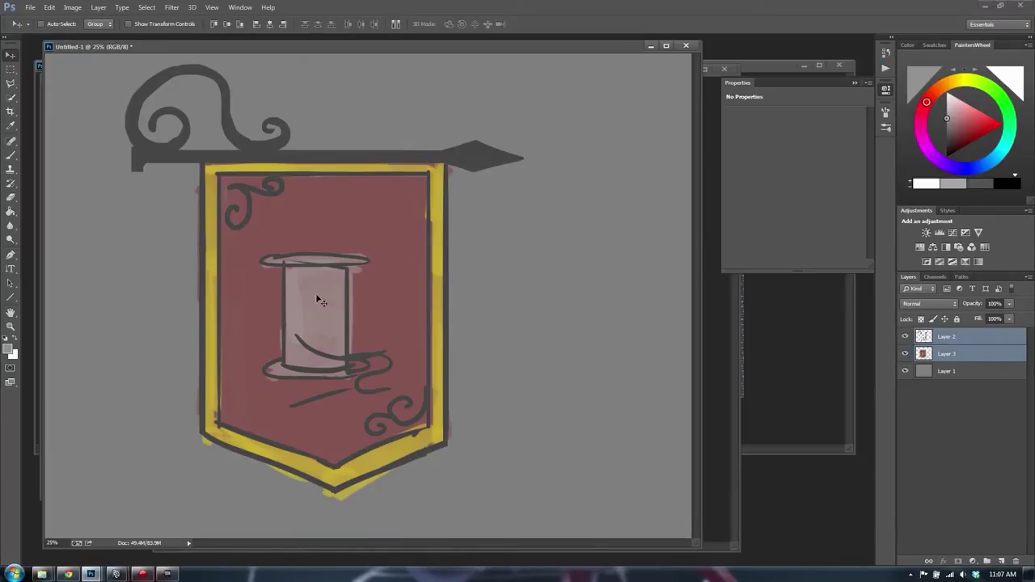
click(702, 351)
click(782, 369)
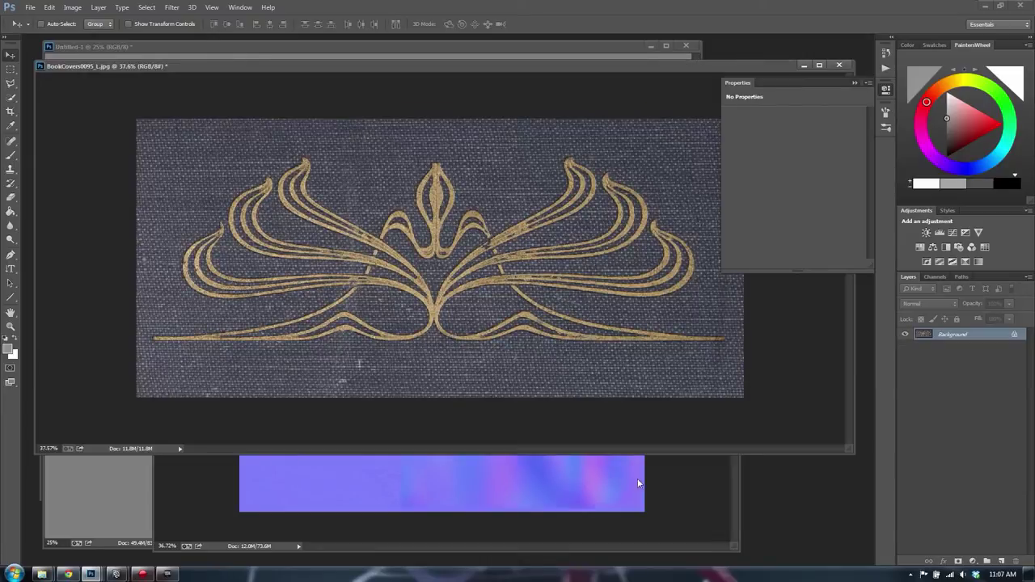
key(ctrl+w)
click(522, 218)
click(604, 60)
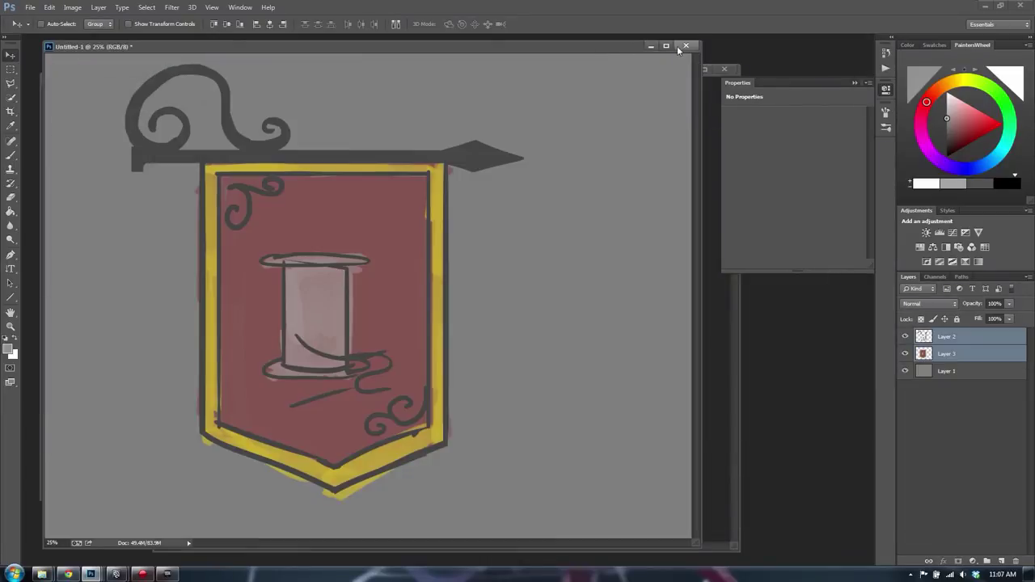
click(685, 45)
click(524, 218)
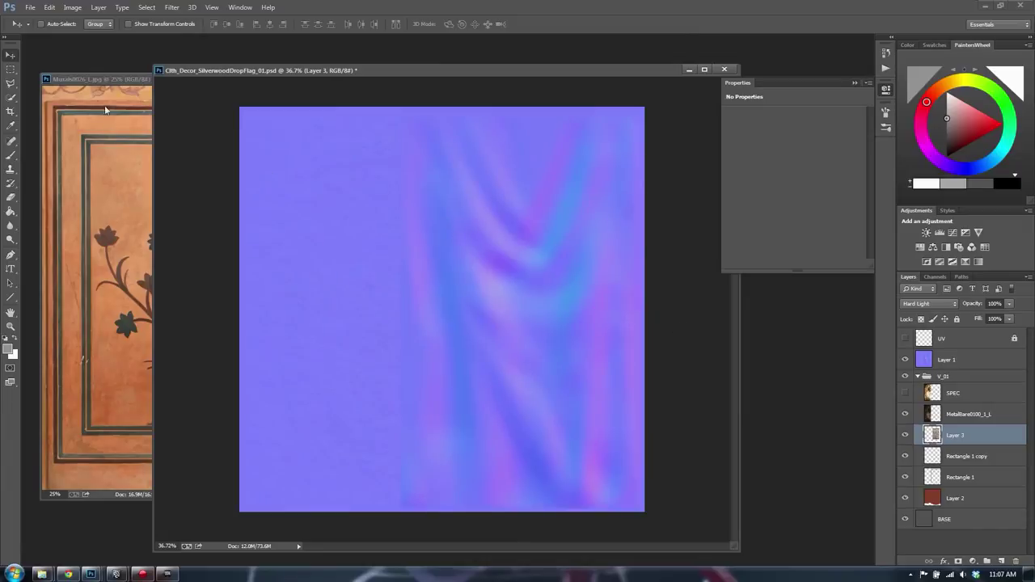
click(105, 109)
key(ctrl+w)
drag(534, 76, 469, 70)
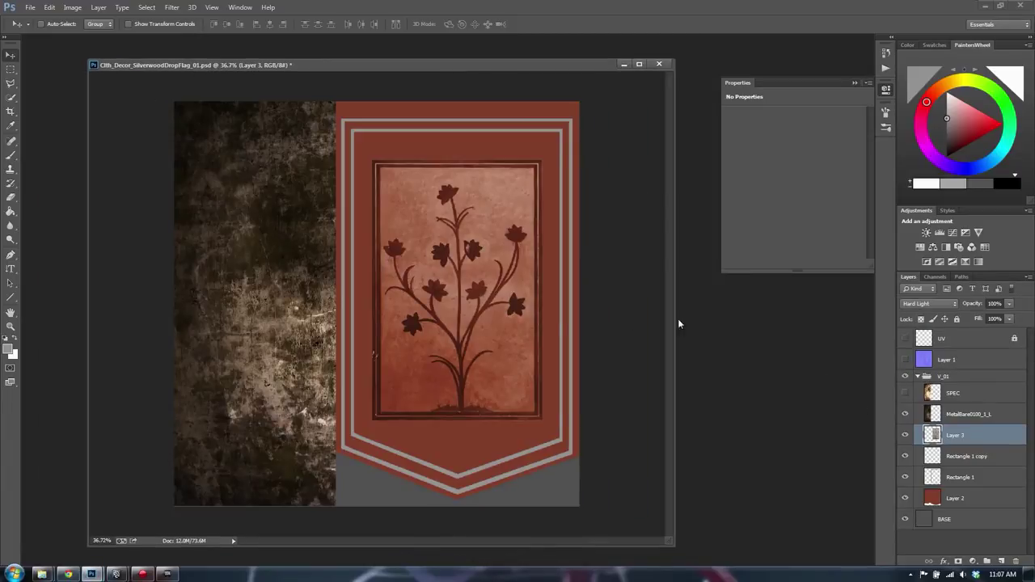
Step: Try to fill the empty corners below the flag on Layer 2 with the flag's sampled red
click(962, 498)
key(g)
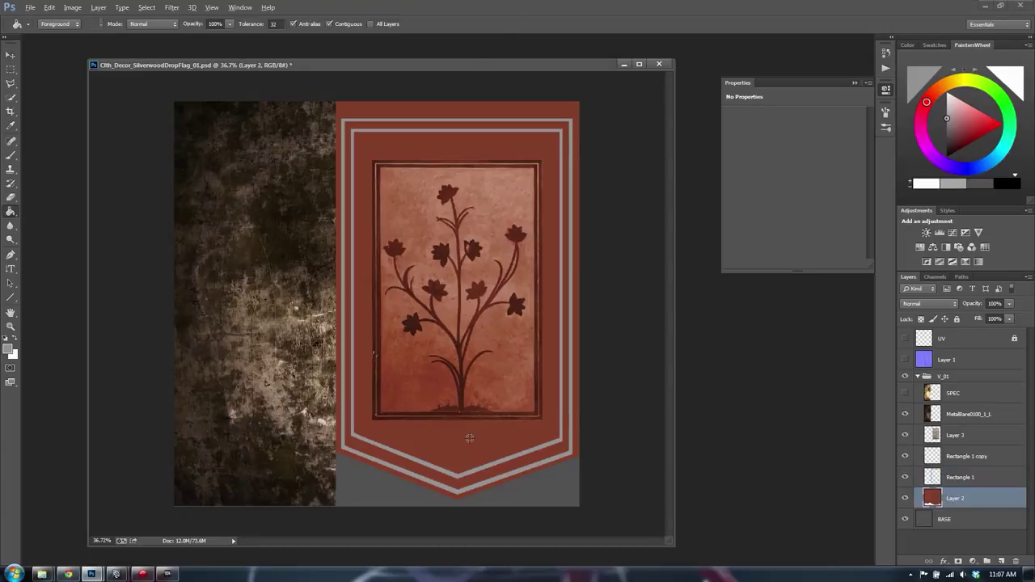
alt+click(469, 437)
click(551, 495)
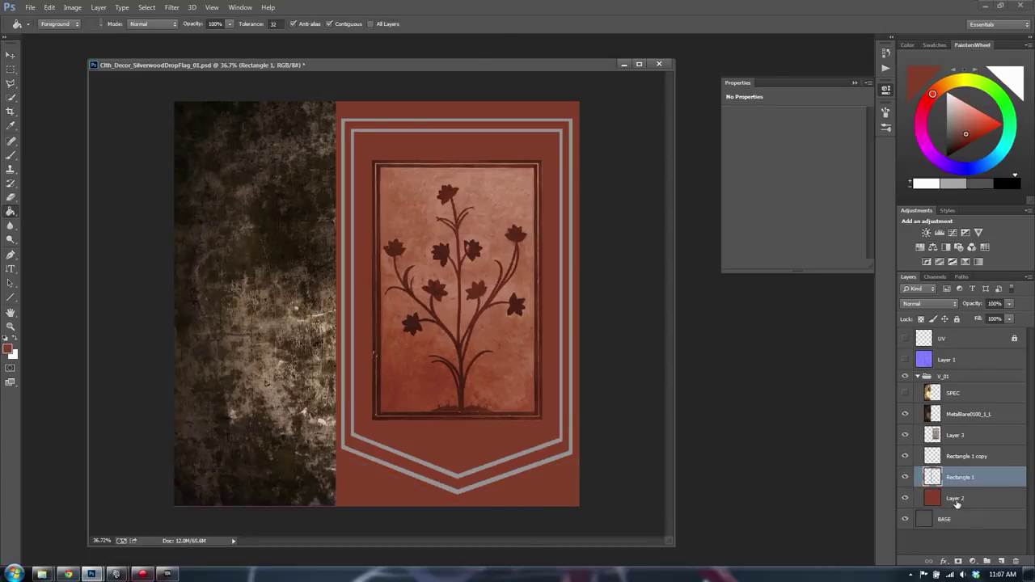
key(ctrl+z)
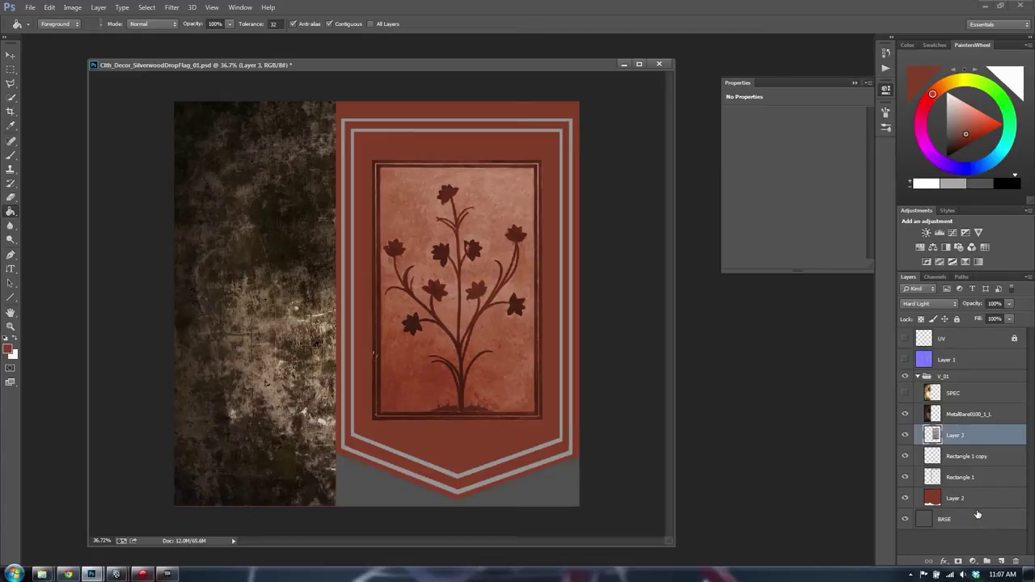
Step: Merge a copy of the V_01 group into a separate layer above it, and hide the V_01 group and the BASE layer
click(962, 498)
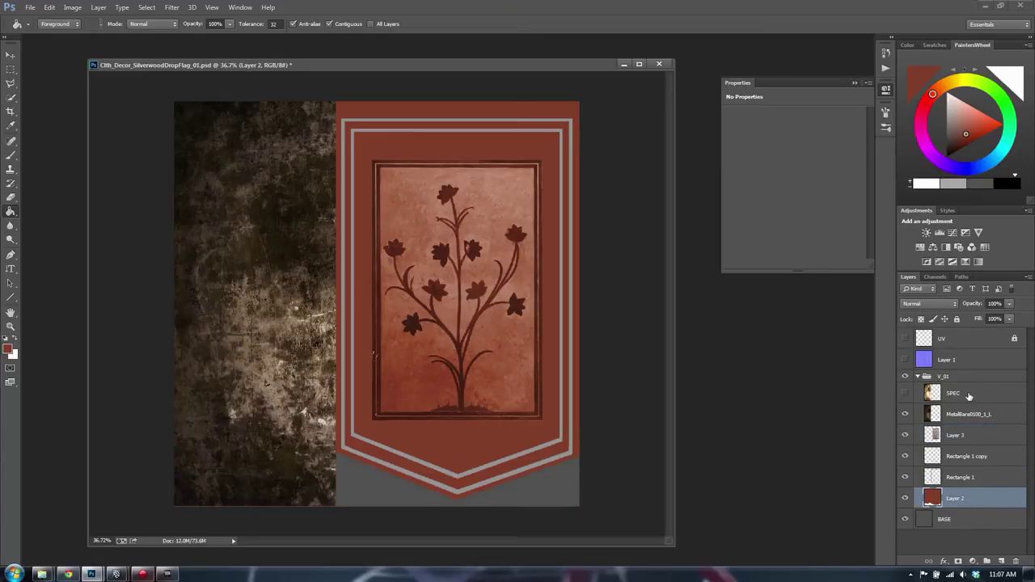
shift+click(951, 377)
click(964, 357)
click(954, 389)
click(952, 378)
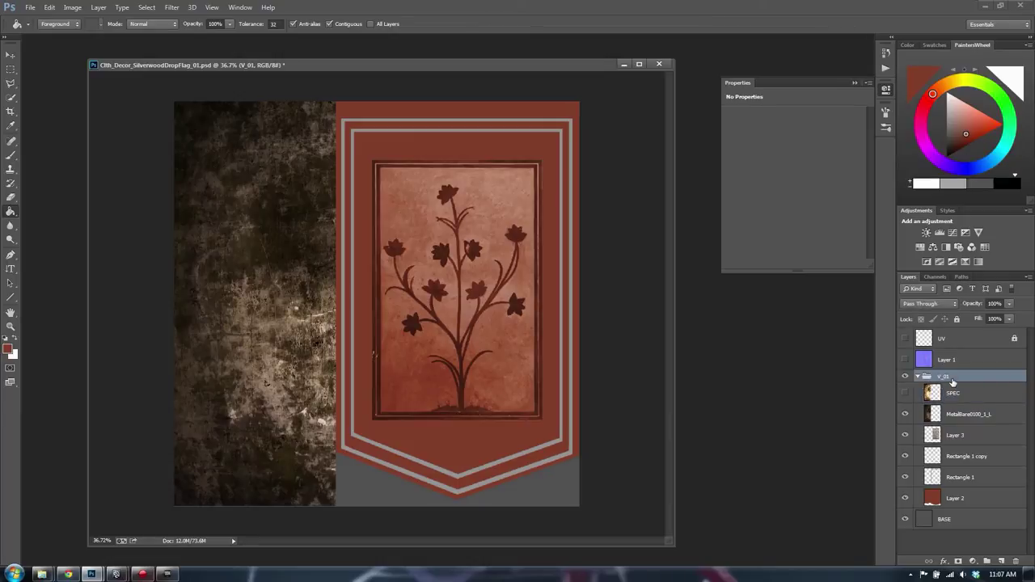
key(ctrl+alt+shift+e)
click(919, 398)
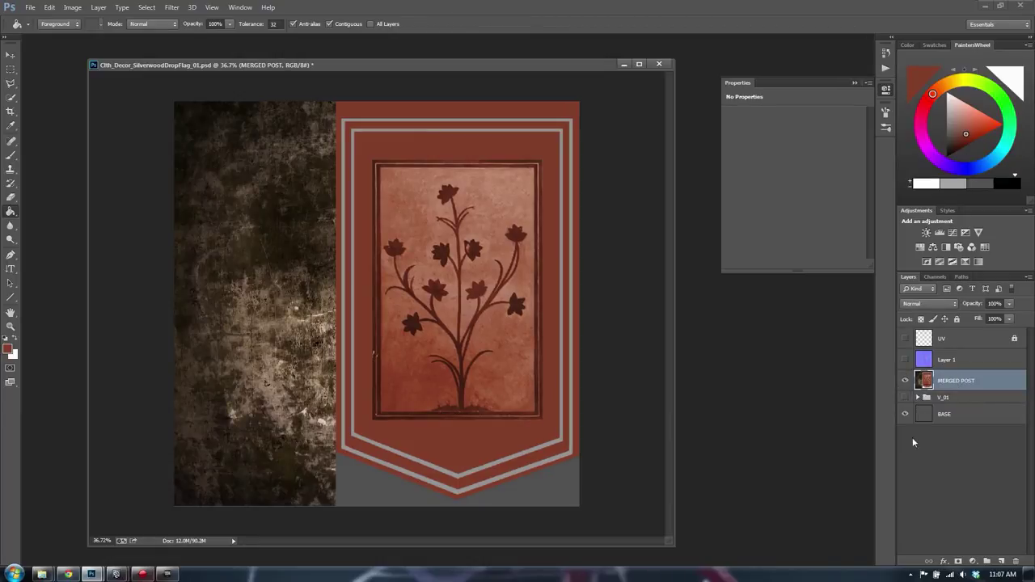
click(905, 414)
key(v)
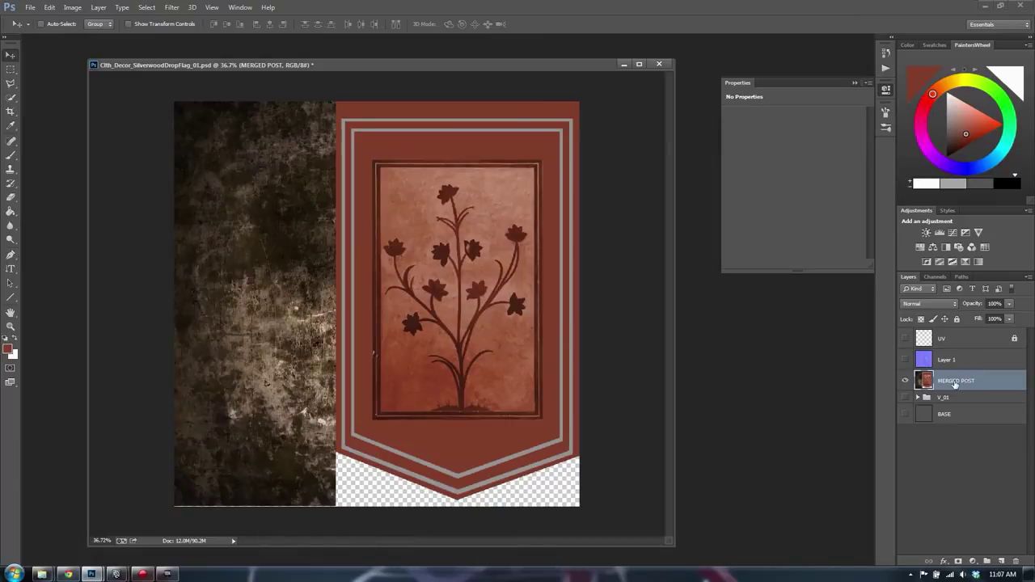
Step: Turn the MERGED POST layer solid white with a Curves adjustment that maps input 0 to output 255
key(ctrl+m)
drag(590, 443, 388, 219)
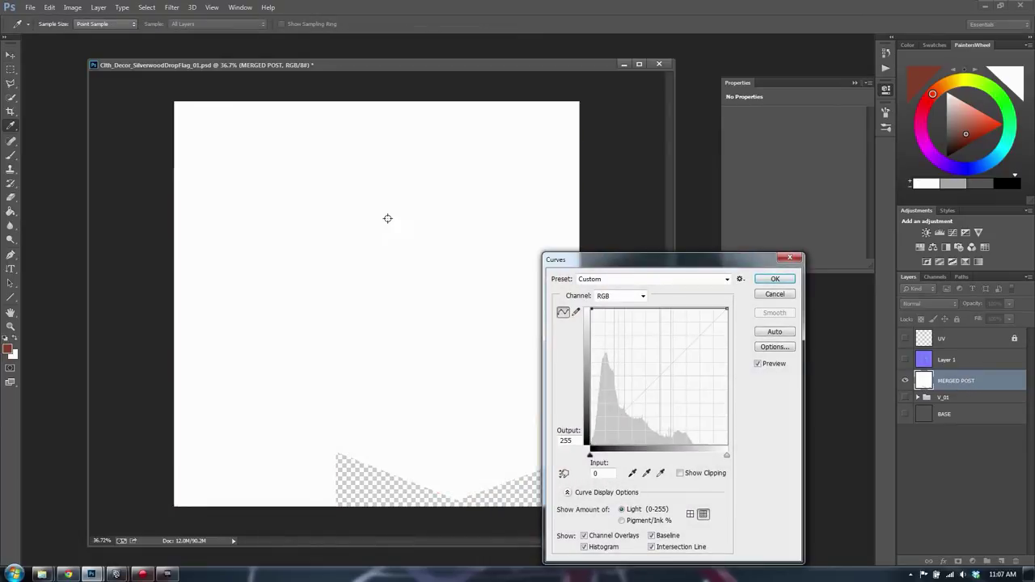
key(Return)
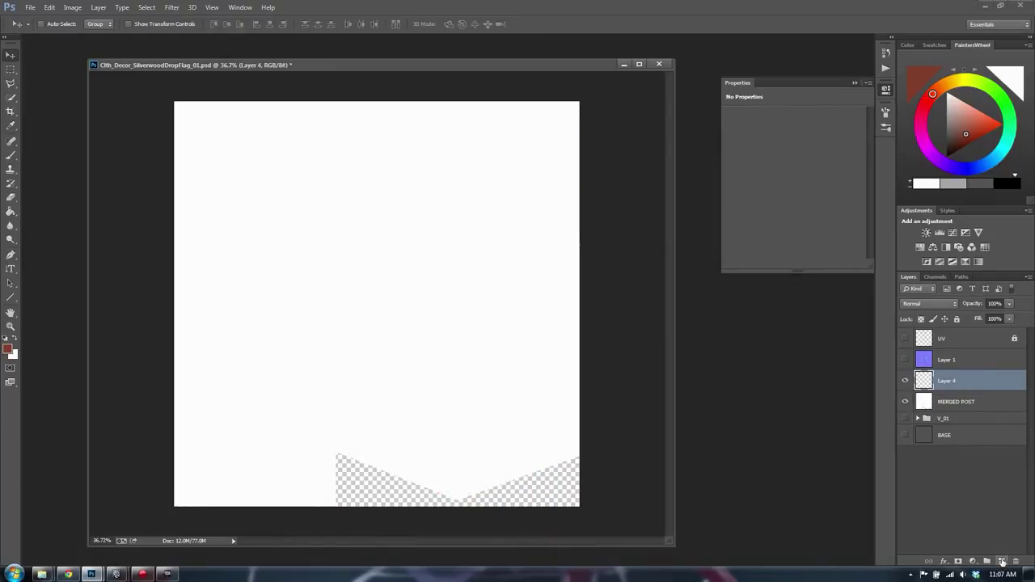
Step: Fill a new layer beneath MERGED POST with black and merge the two into one black-and-white mask layer
click(985, 398)
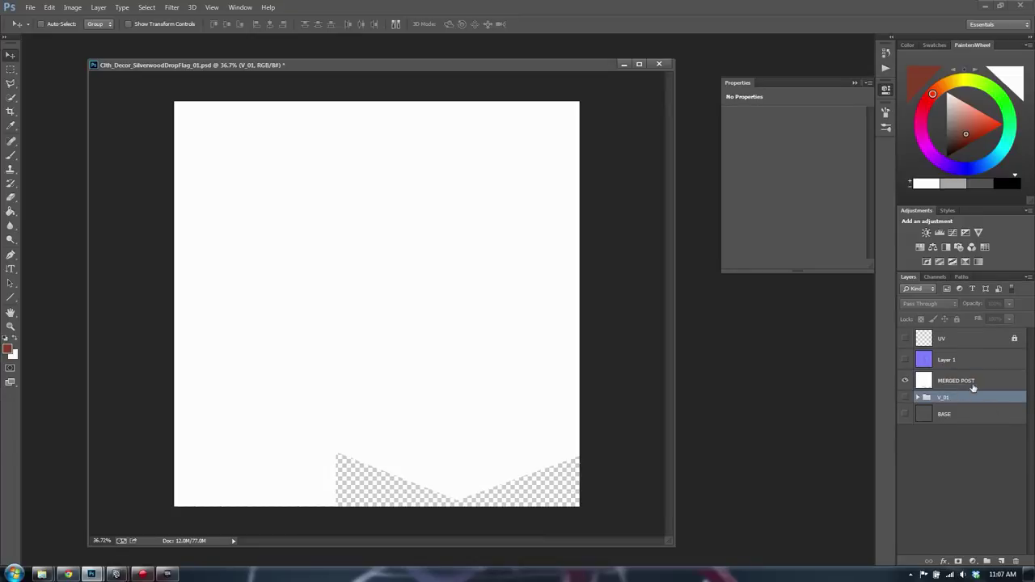
key(ctrl+shift+alt+n)
key(d)
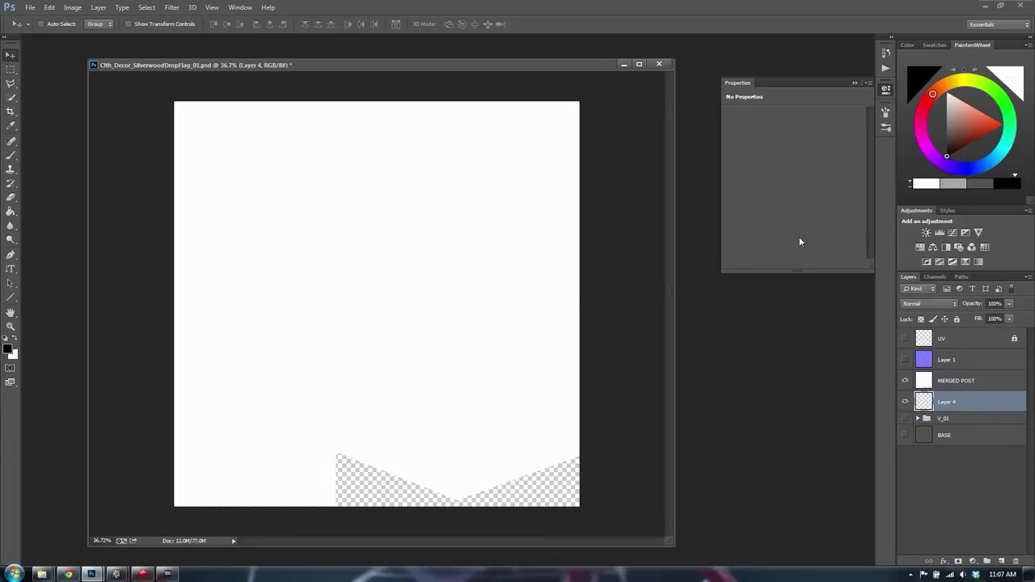
key(g)
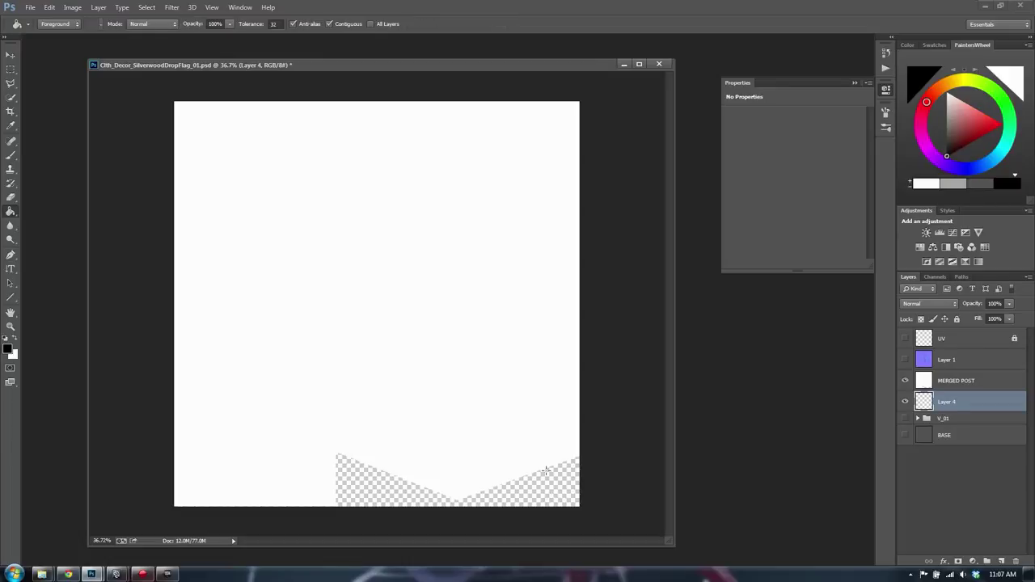
click(555, 466)
ctrl+click(985, 382)
key(ctrl+e)
Step: Rename the merged mask layer as Alpha
click(966, 361)
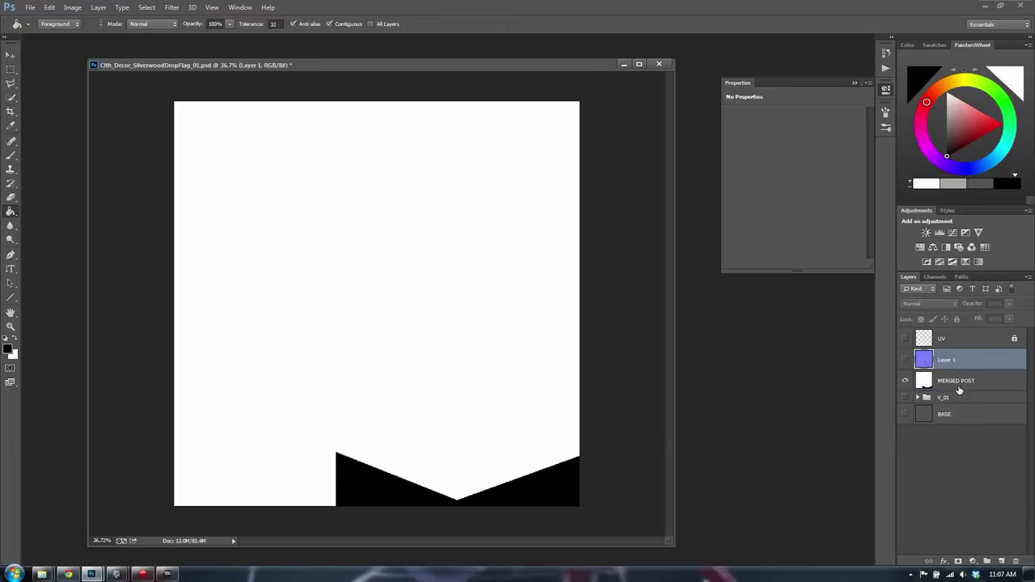
click(960, 388)
click(954, 399)
click(956, 383)
double_click(956, 380)
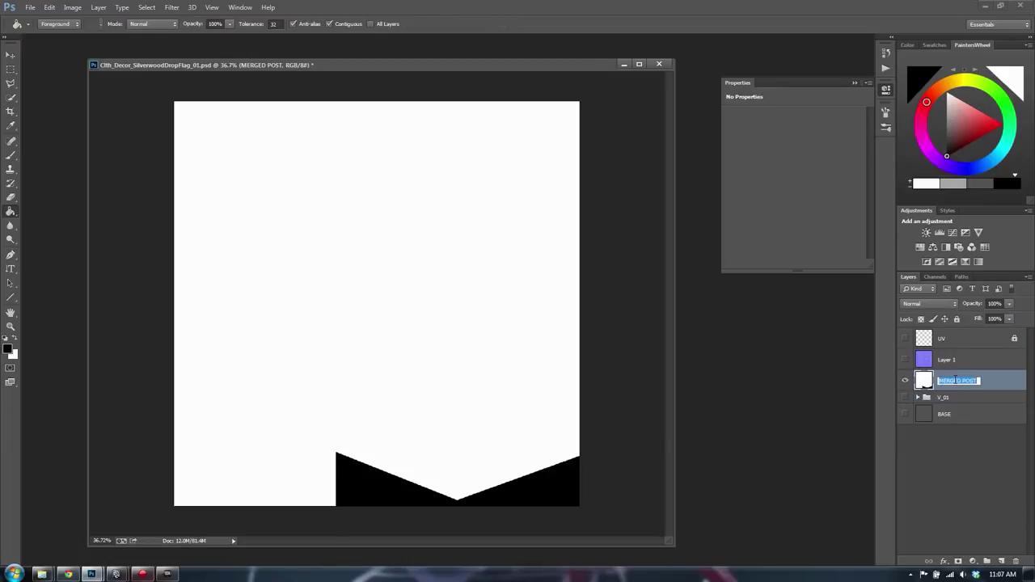
text(Alpha)
key(Return)
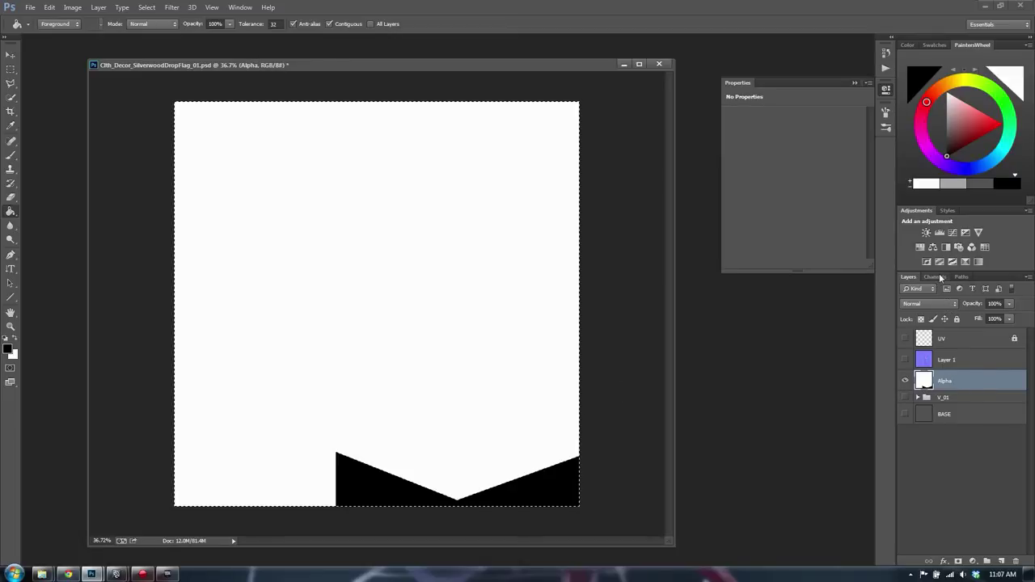
Step: Copy the whole Alpha layer image into a new alpha channel
click(934, 278)
click(1001, 561)
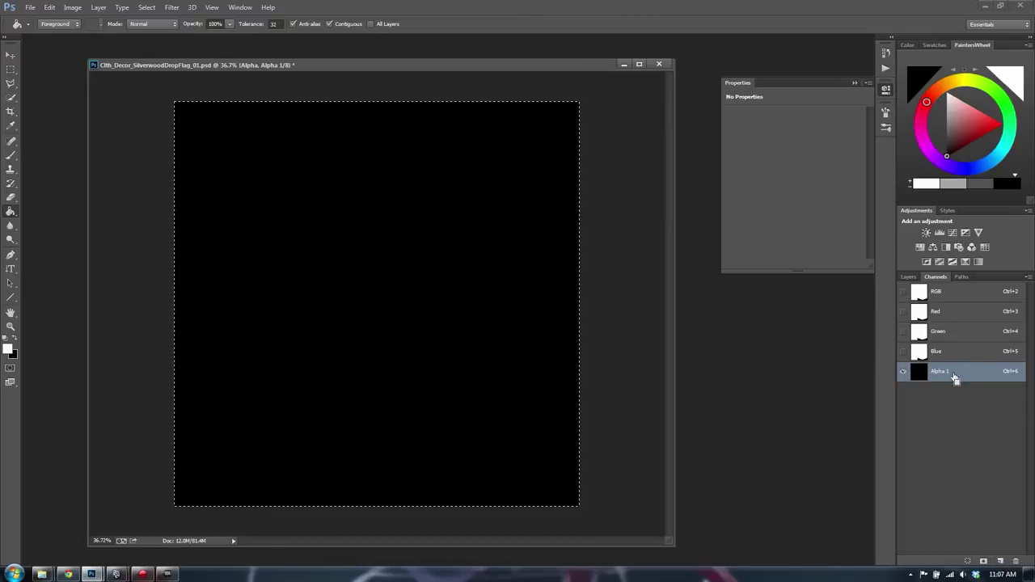
key(ctrl+v)
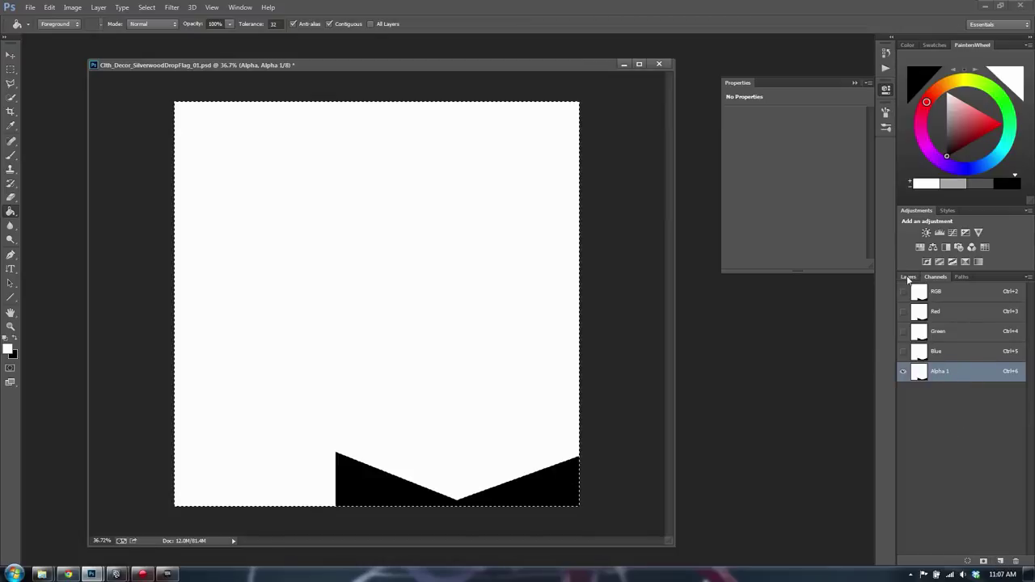
Step: Hide the Alpha layer, show the V_01 group and BASE layer, and return to the RGB composite view
click(908, 278)
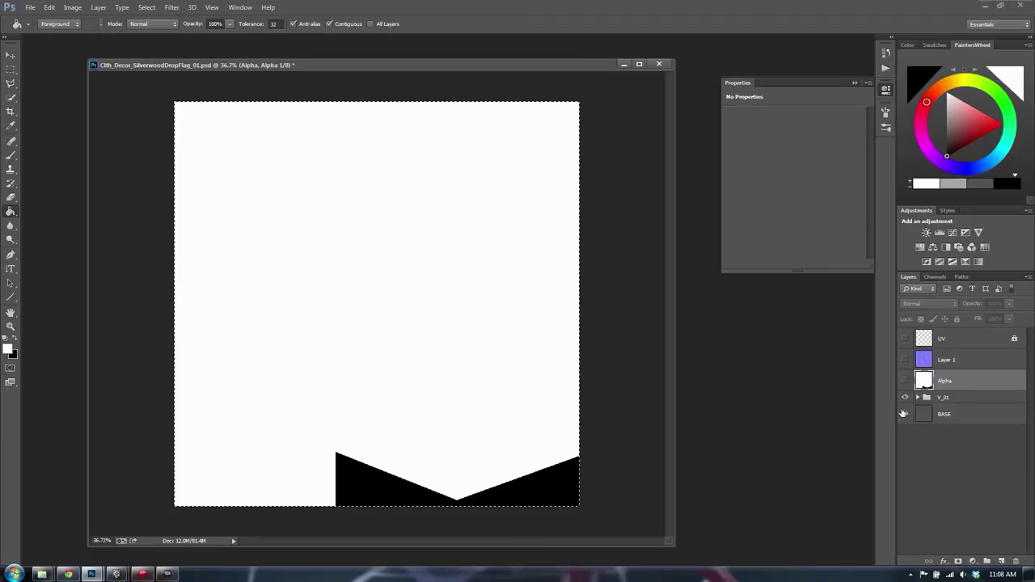
click(938, 278)
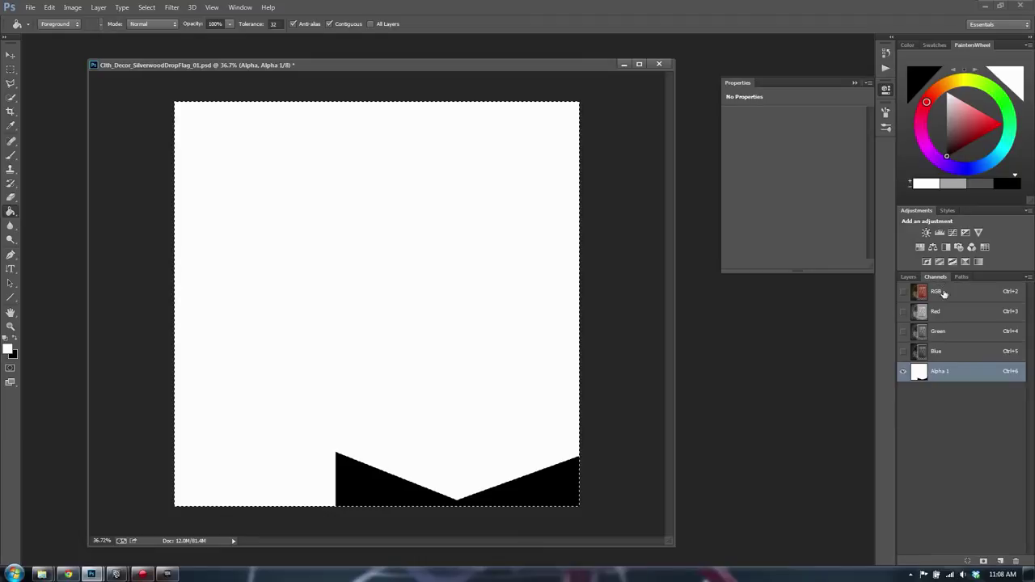
click(911, 293)
click(907, 276)
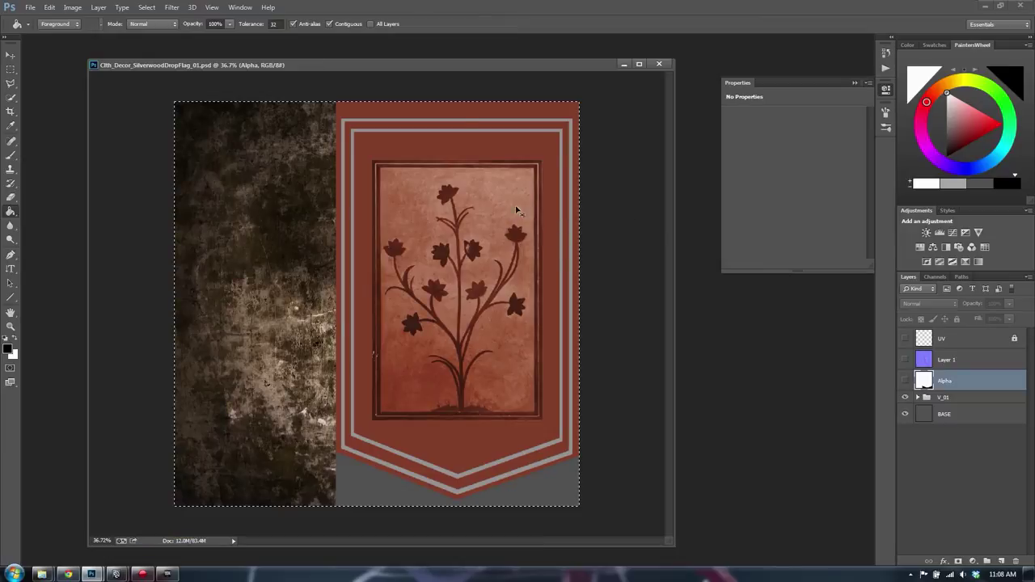
Step: Export the flag texture as a PNG, replacing the existing Clth_Decor_SilverwoodDropFlag_01 file
key(ctrl+shift+s)
click(243, 249)
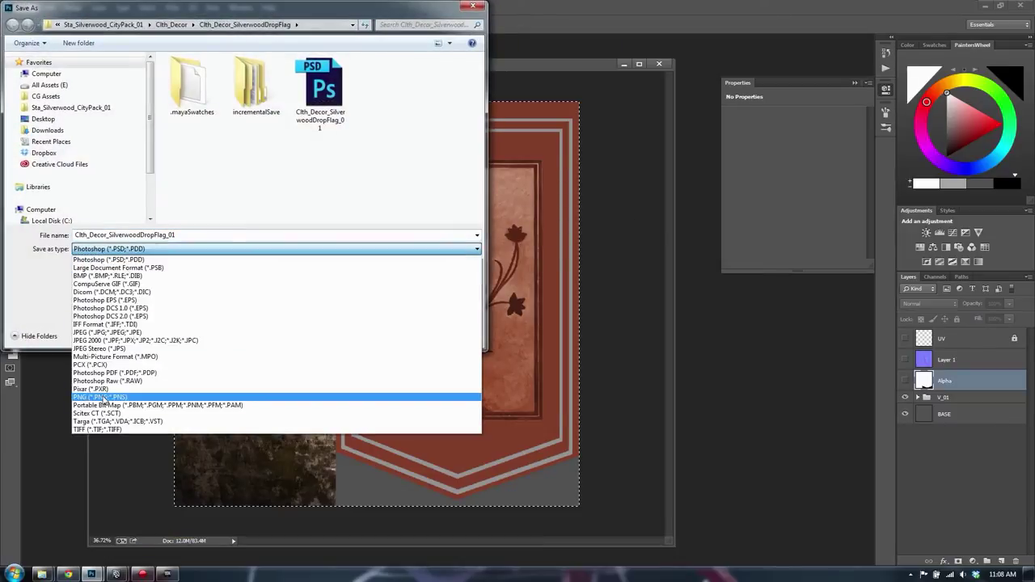
click(121, 395)
click(397, 334)
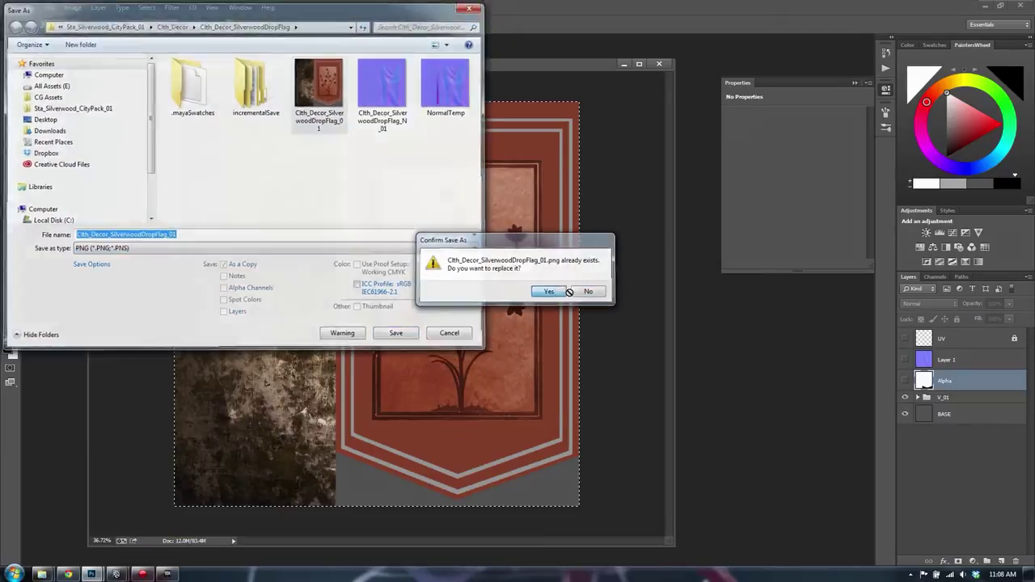
click(536, 289)
click(556, 182)
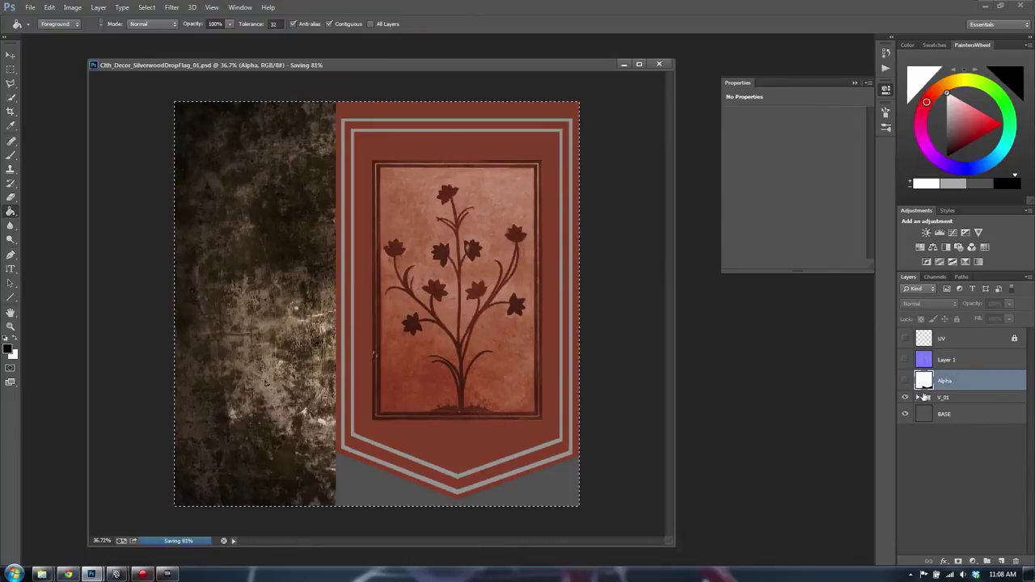
Step: Stamp the visible layers into a MERGED POST layer above V_01 and strengthen its contrast with an S-shaped Curves adjustment
click(955, 399)
key(ctrl+alt+shift+e)
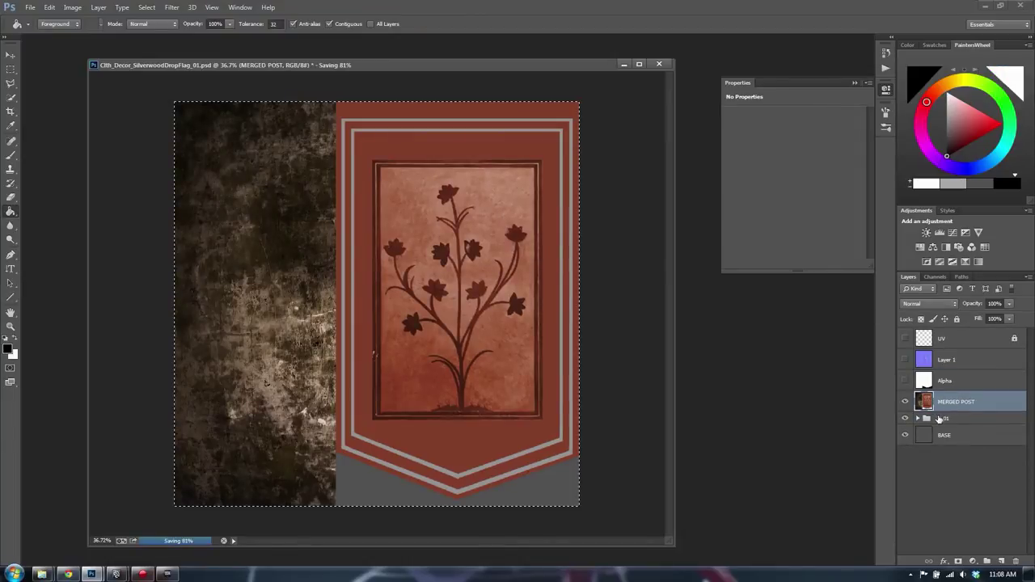
key(ctrl+m)
drag(631, 404, 632, 426)
drag(704, 356, 697, 322)
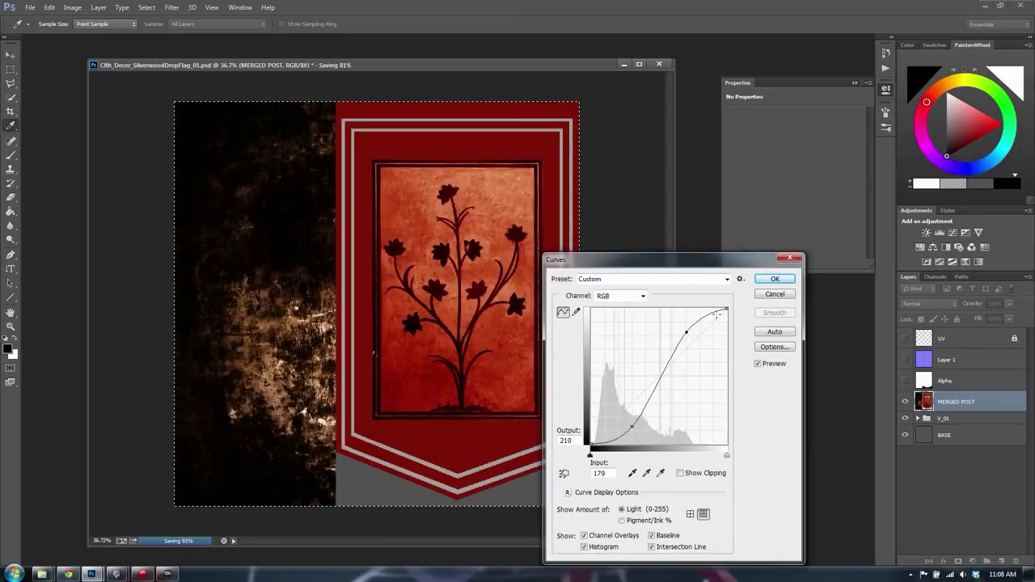
click(775, 279)
Step: Move the SPEC layer out of the V_01 group to sit above MERGED POST and make it visible
click(916, 418)
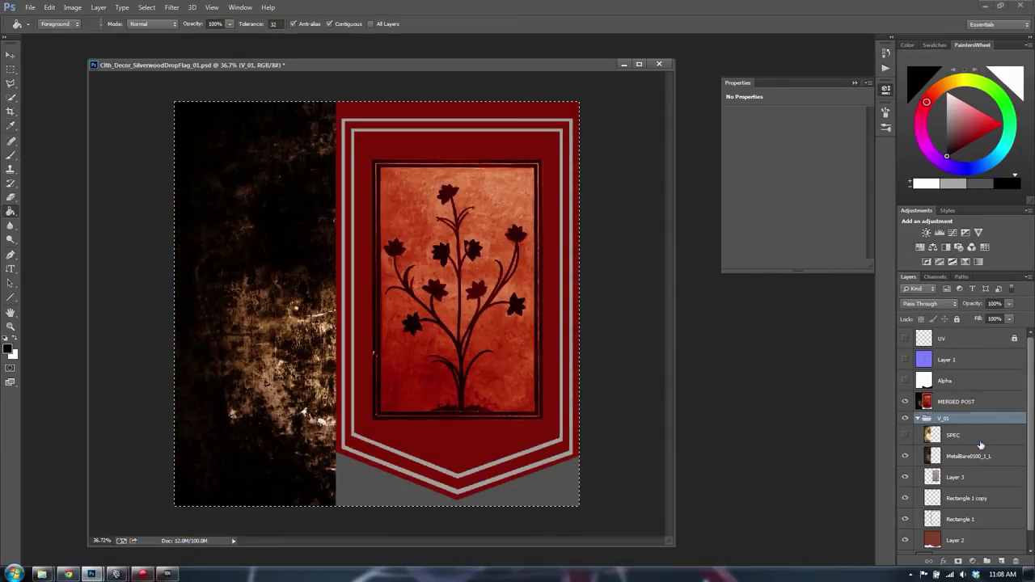
drag(971, 435, 964, 410)
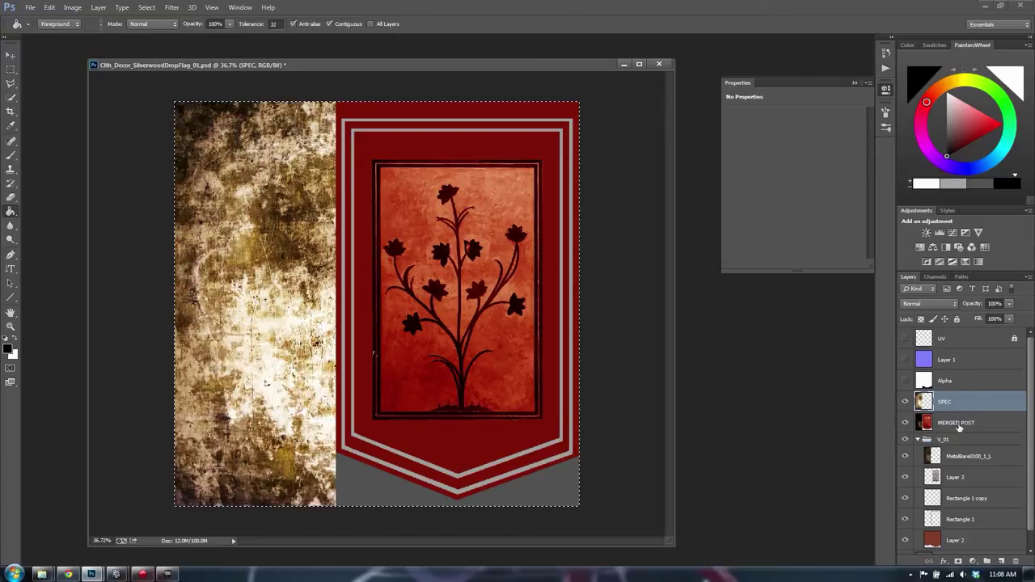
click(959, 425)
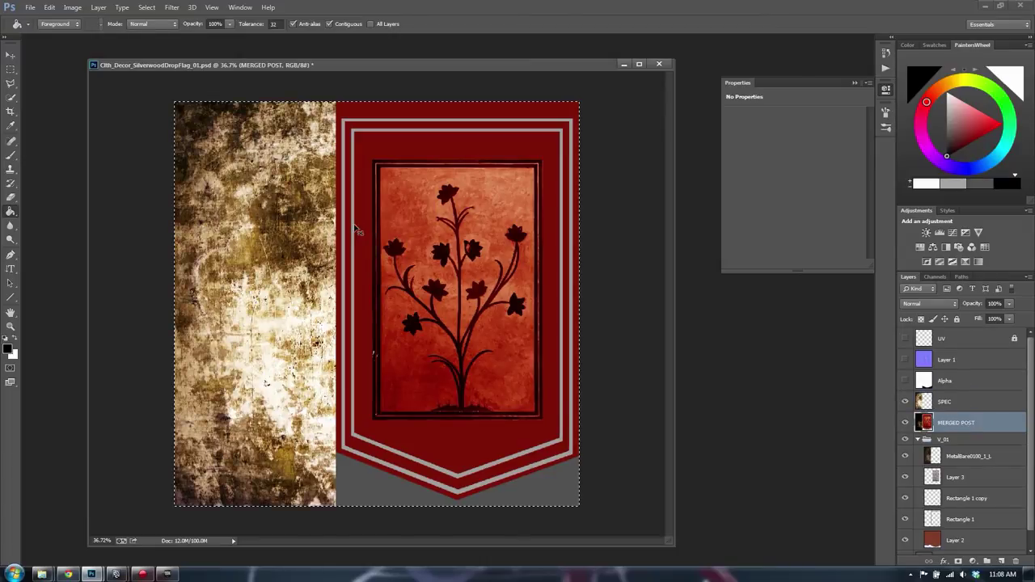
Step: Export the specular version as a PNG named Clth_Decor_SilverwoodDropFlag_S_01
key(ctrl+shift+s)
click(125, 249)
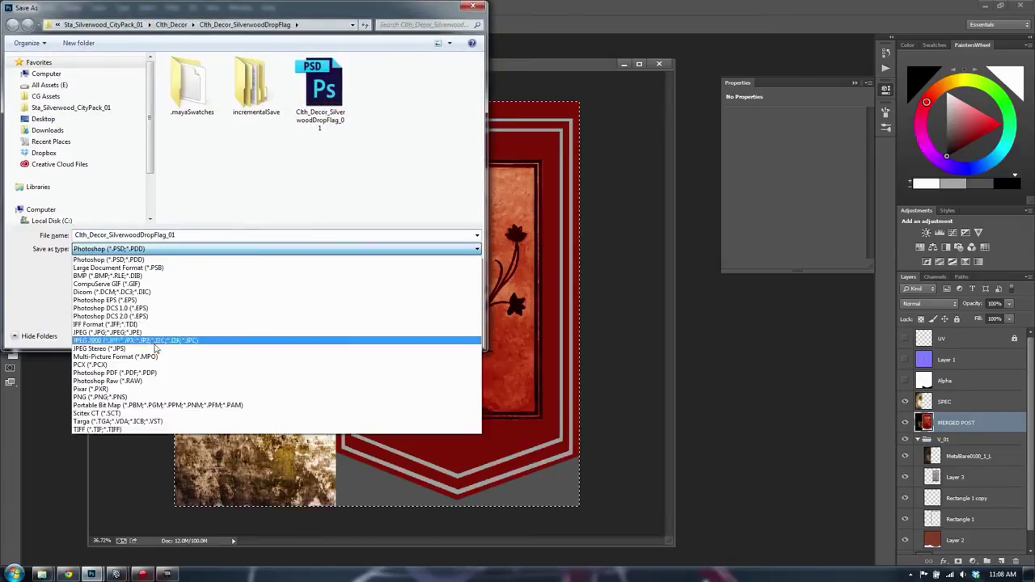
click(125, 400)
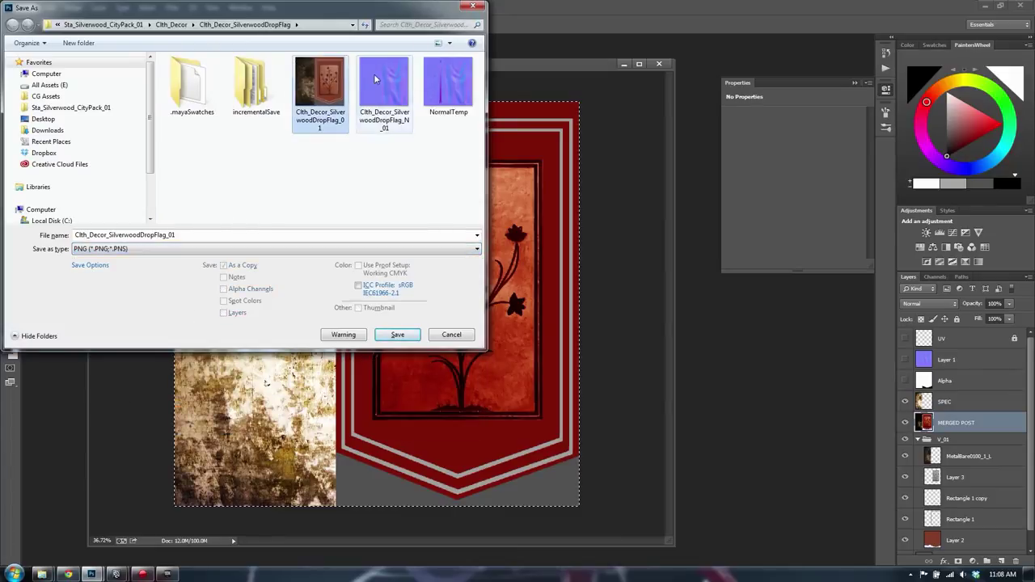
click(384, 89)
click(168, 235)
key(BackSpace)
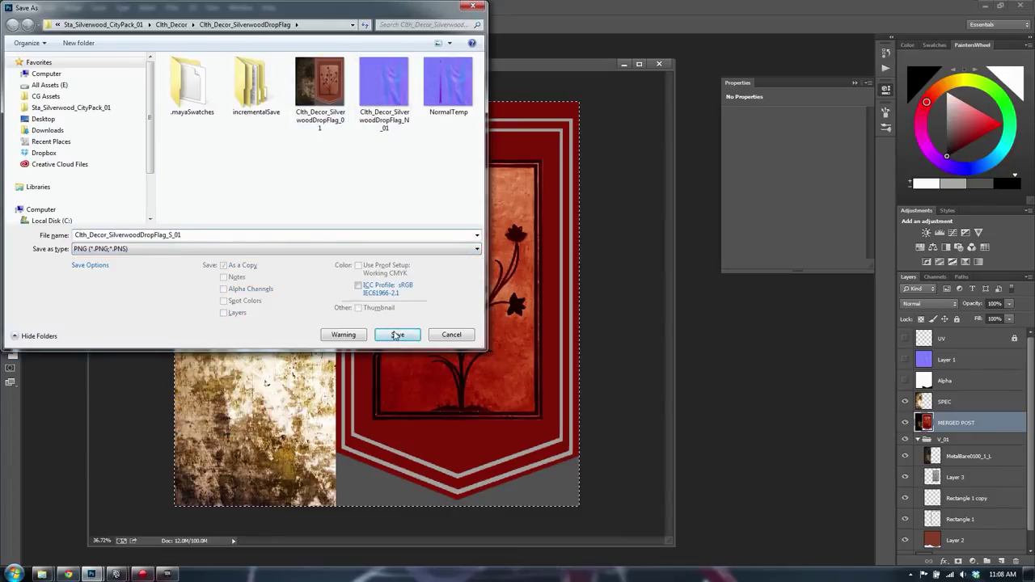
click(397, 334)
click(550, 177)
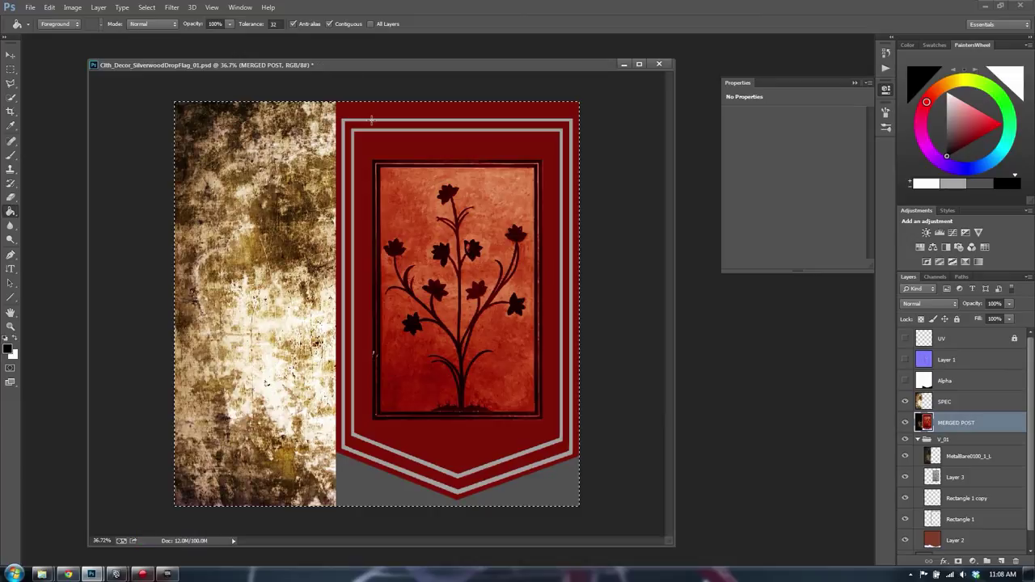
Step: Hide the SPEC and MERGED POST layers so the original diffuse artwork shows
click(939, 404)
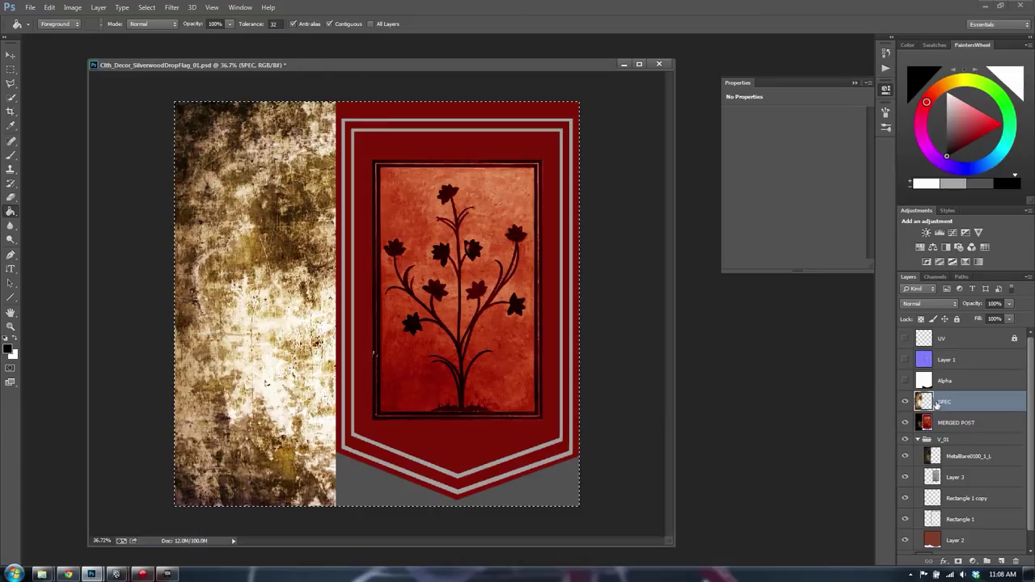
click(905, 360)
click(905, 359)
click(904, 403)
click(905, 423)
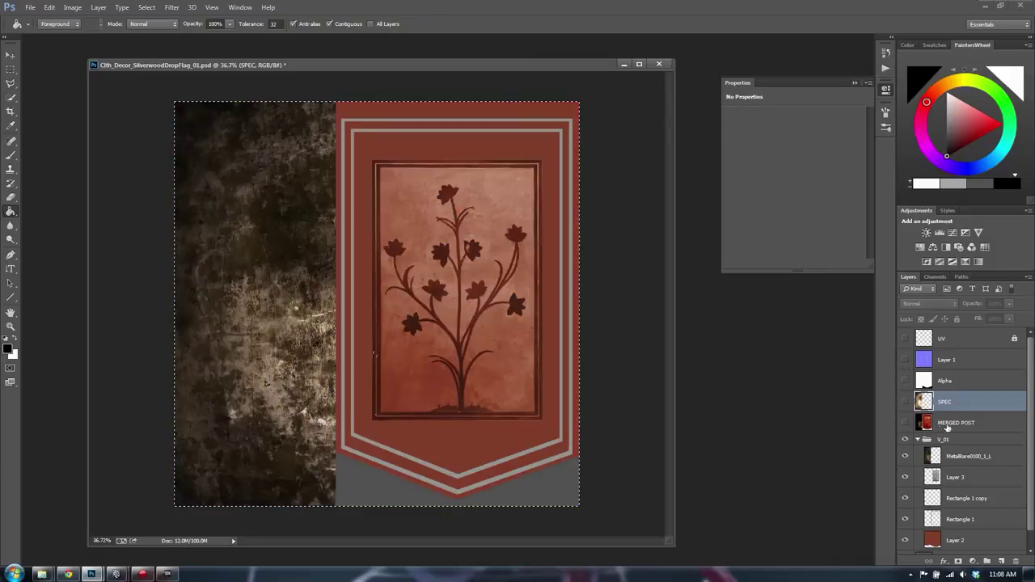
key(ctrl+shift+s)
click(275, 248)
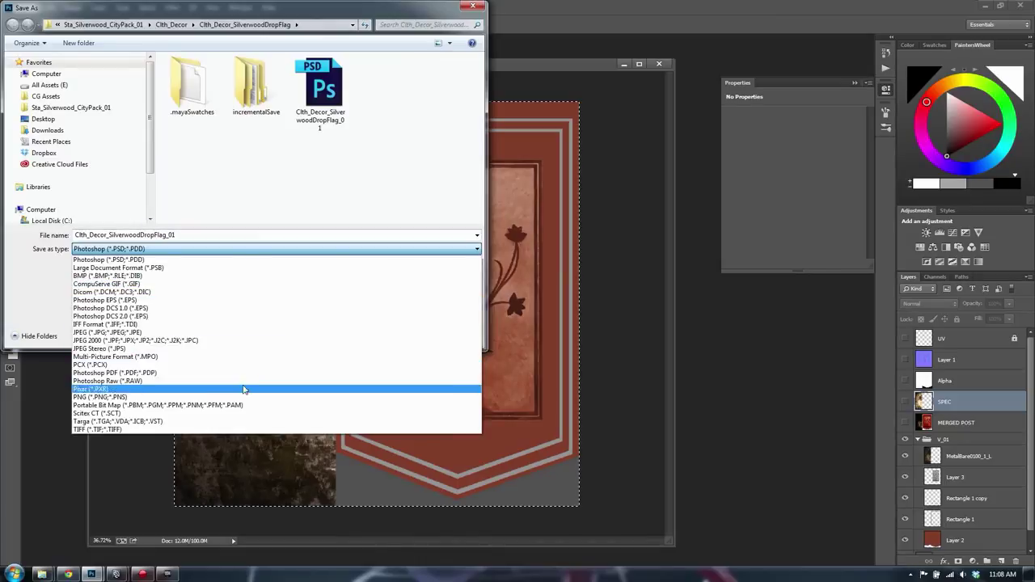
click(404, 278)
key(Escape)
Step: Fill the grey corners below the flag's point on Layer 2 with the sampled flag red
click(946, 546)
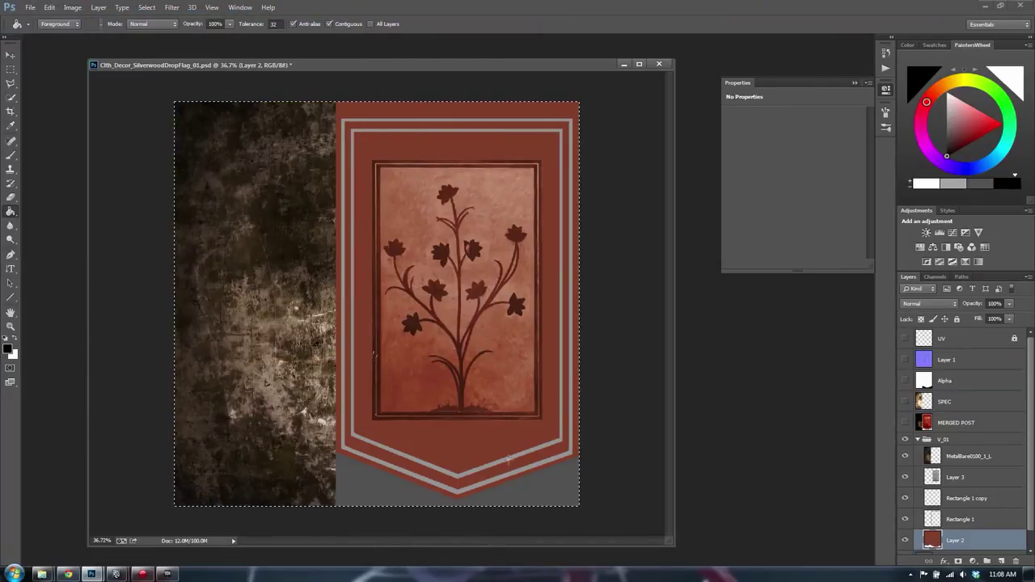
click(537, 491)
key(ctrl+z)
alt+click(527, 461)
click(542, 488)
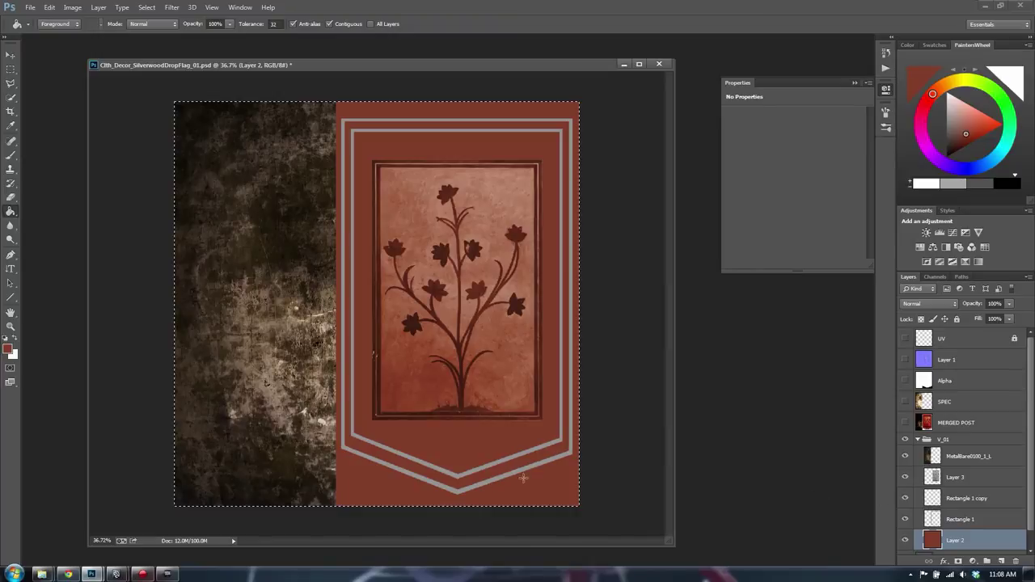
Step: Export the filled diffuse texture as a PNG, overwriting Clth_Decor_SilverwoodDropFlag_01
key(ctrl+shift+s)
click(194, 307)
click(203, 457)
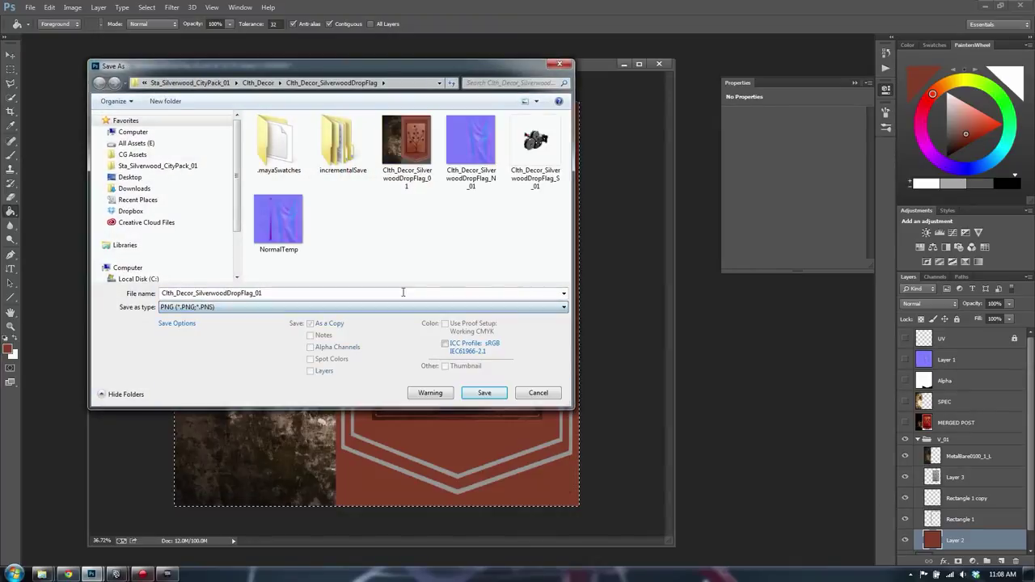
click(421, 163)
click(485, 393)
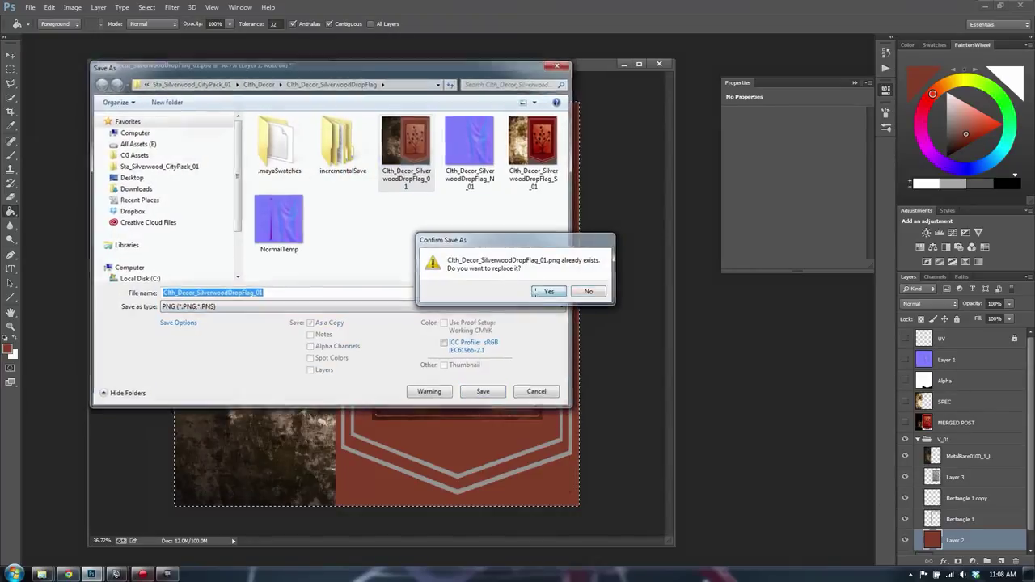
click(505, 298)
click(562, 185)
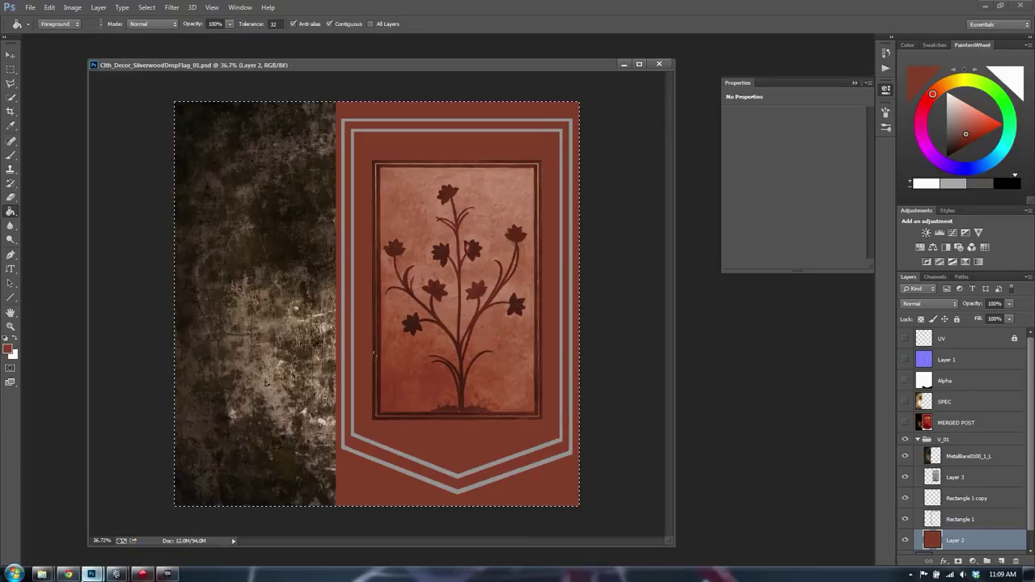
Step: Switch to Maya and graph the drop flag material's input and output connections in Hypershade
click(111, 574)
click(186, 522)
click(671, 270)
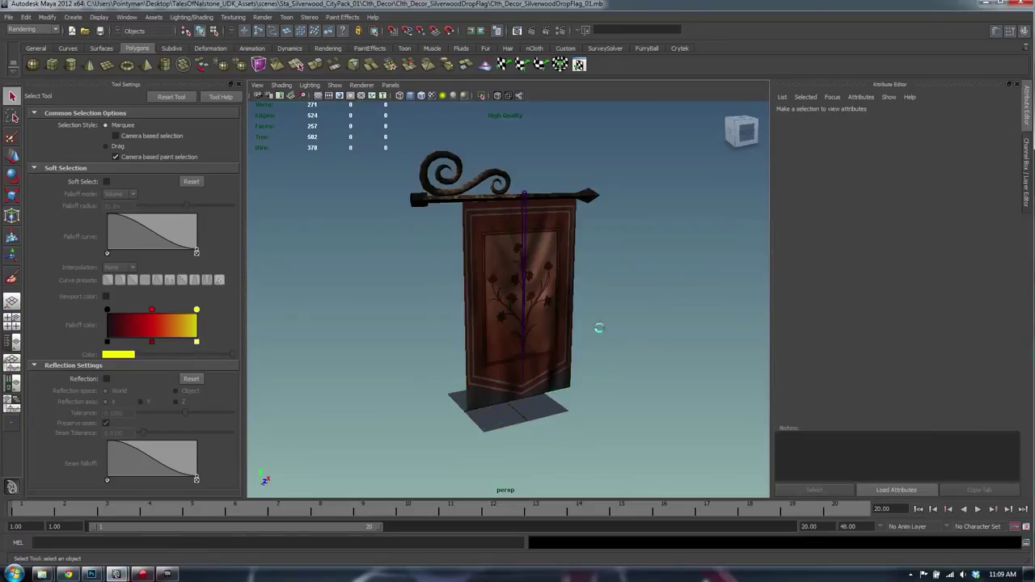
alt+drag(526, 328, 472, 324)
click(272, 244)
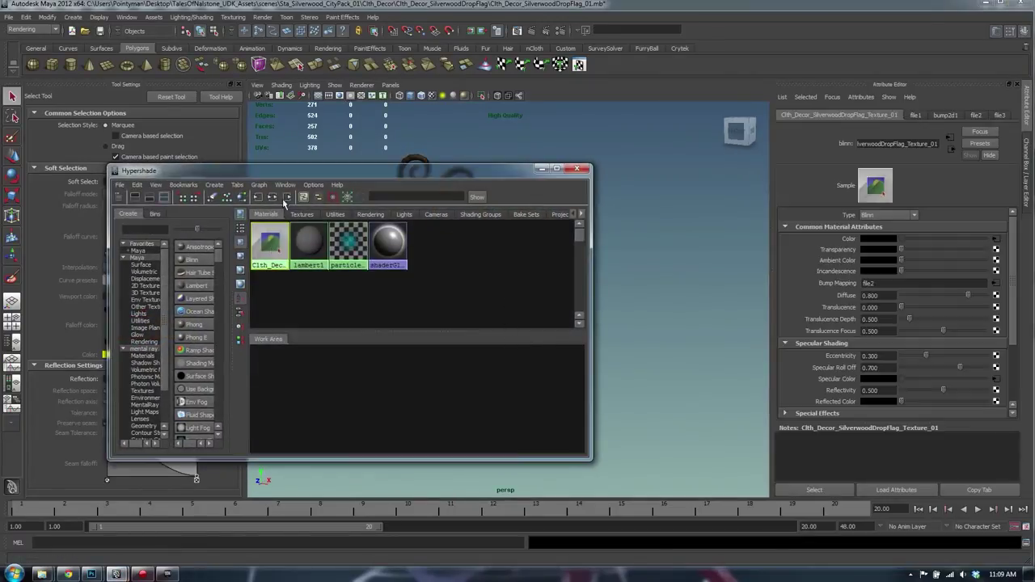
click(275, 198)
drag(293, 171, 175, 229)
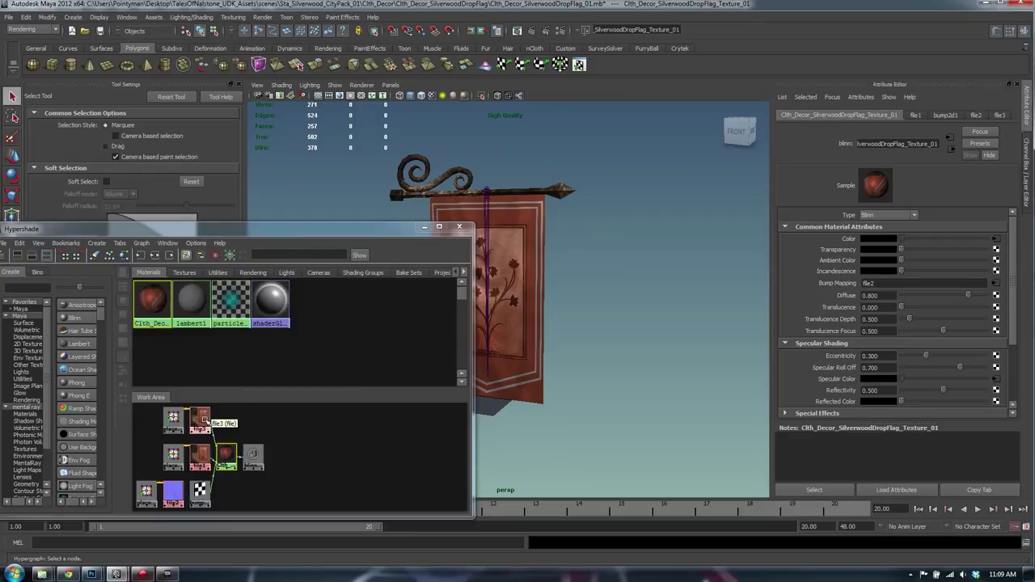
Step: Replace the image of the file3 texture node with Clth_Decor_SilverwoodDropFlag_S_01
click(200, 419)
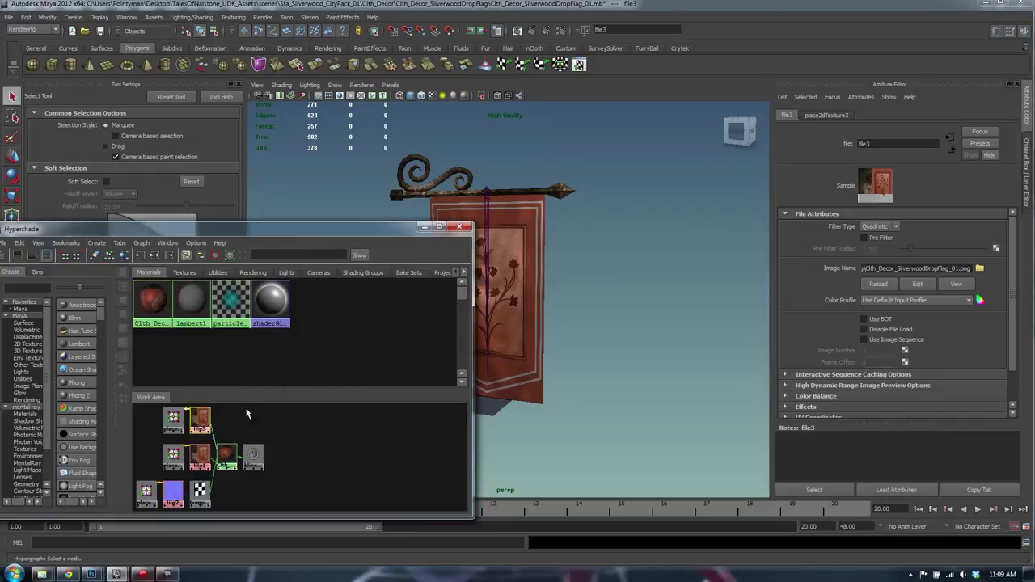
click(979, 269)
click(548, 113)
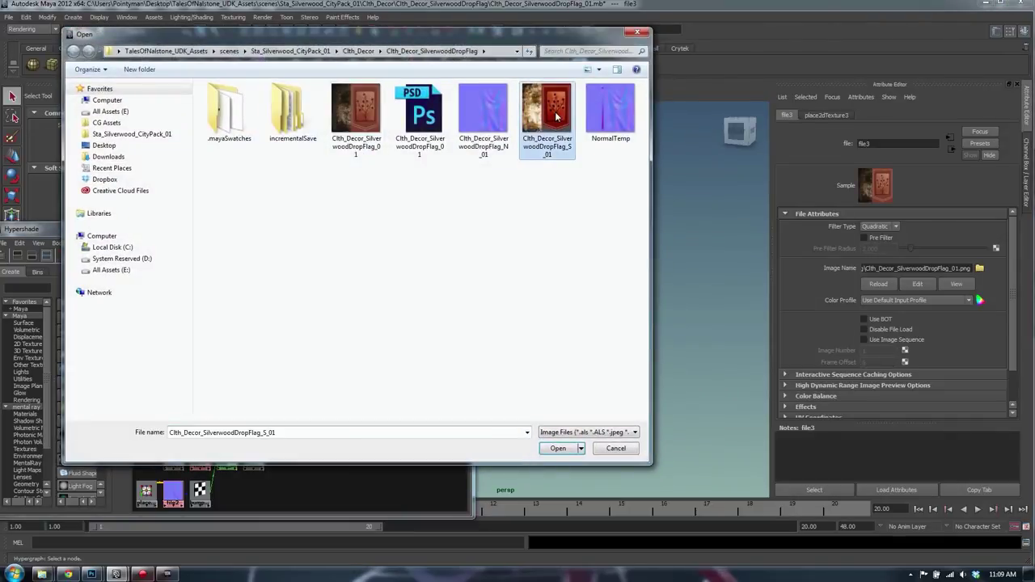
double_click(550, 115)
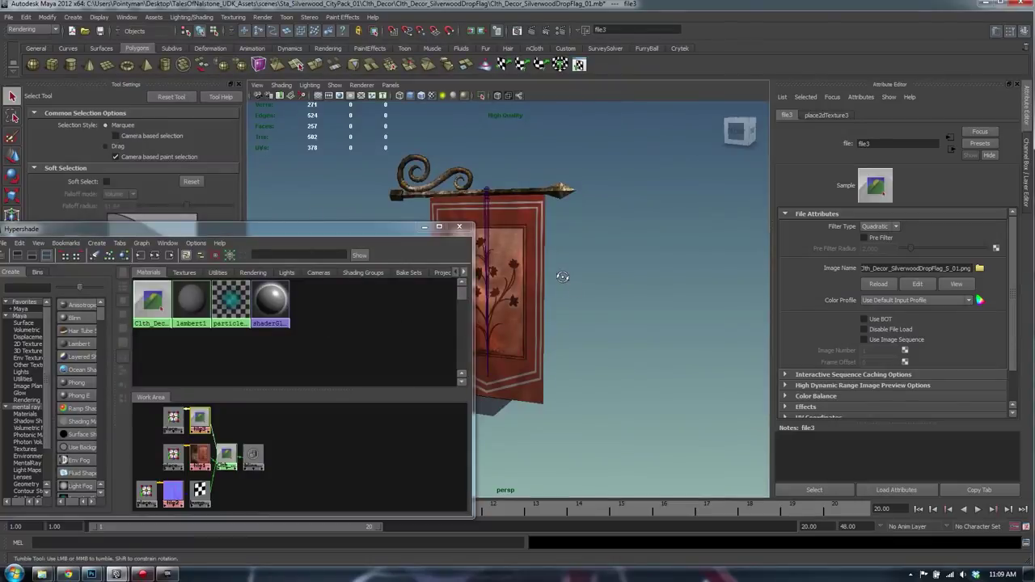
Step: Reload the image of the flag's file1 colour texture and save the scene
alt+drag(564, 276, 586, 262)
scroll(559, 182, up, 5)
mouse_move(559, 181)
alt+mouse_down()
mouse_move(568, 165)
mouse_move(545, 170)
mouse_move(591, 186)
mouse_move(556, 193)
alt+mouse_up()
scroll(550, 169, down, 5)
click(149, 300)
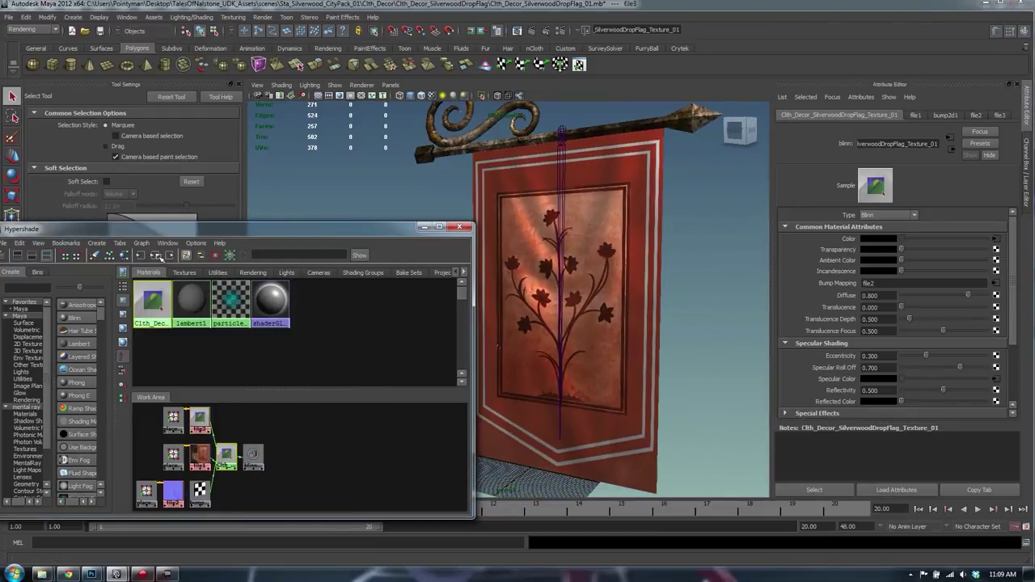
click(201, 457)
click(895, 285)
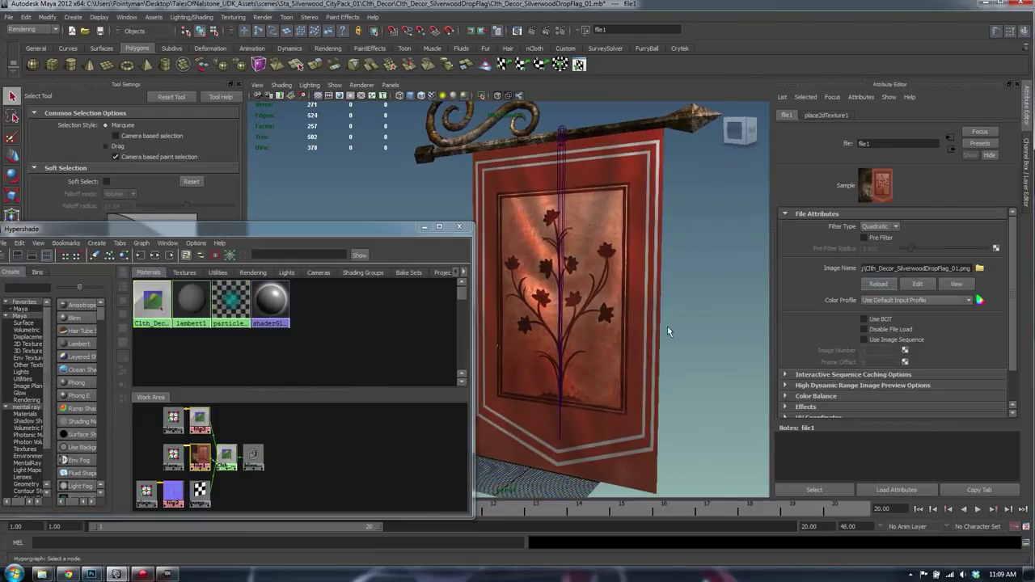
mouse_move(627, 261)
alt+mouse_down()
mouse_move(652, 250)
mouse_move(628, 245)
alt+mouse_up()
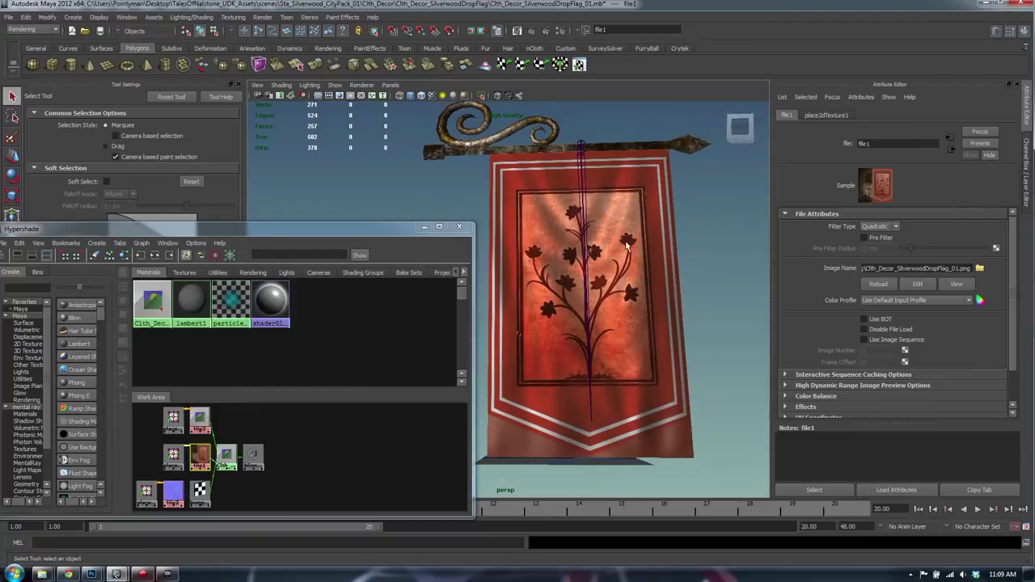
key(ctrl+s)
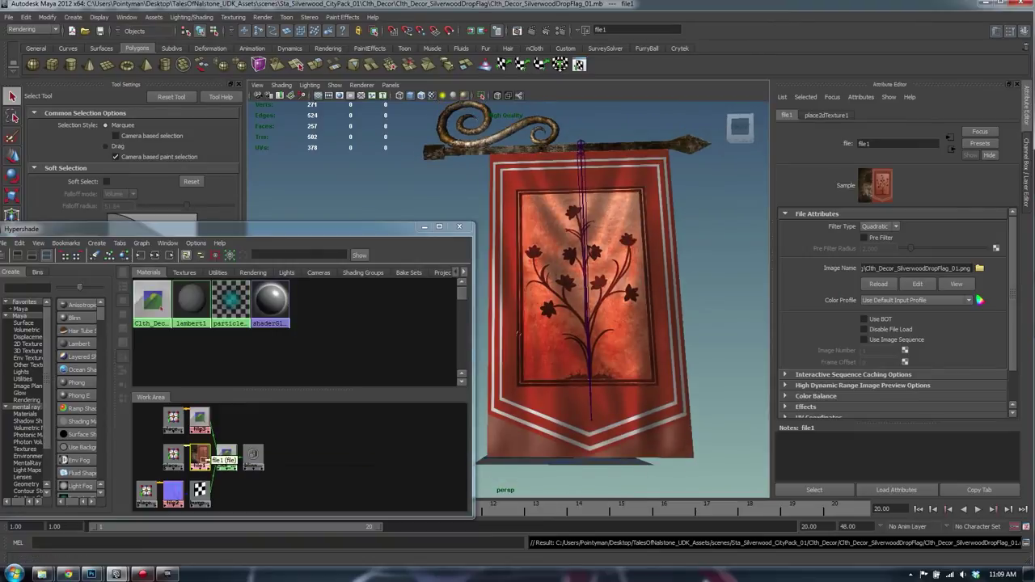
Step: Select the flag material node, close Hypershade, and save the scene again with the flag mesh selected
click(214, 465)
click(225, 457)
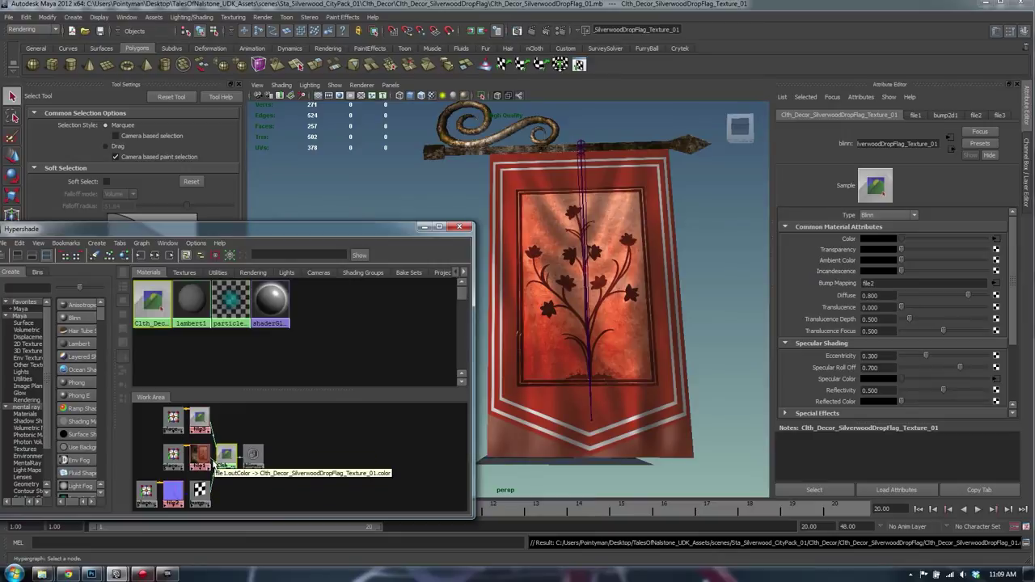
drag(187, 230, 225, 229)
click(496, 226)
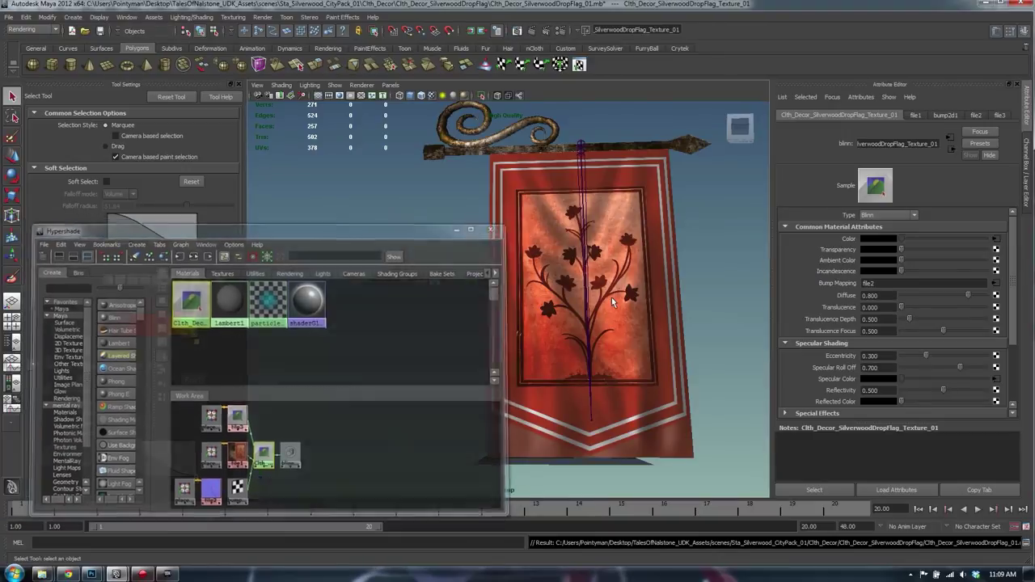
click(667, 442)
key(ctrl+s)
Step: Export the whole scene as FBX, overwriting the existing Clth_Decor_SilverwoodDropFlag_01 file
right_click(629, 272)
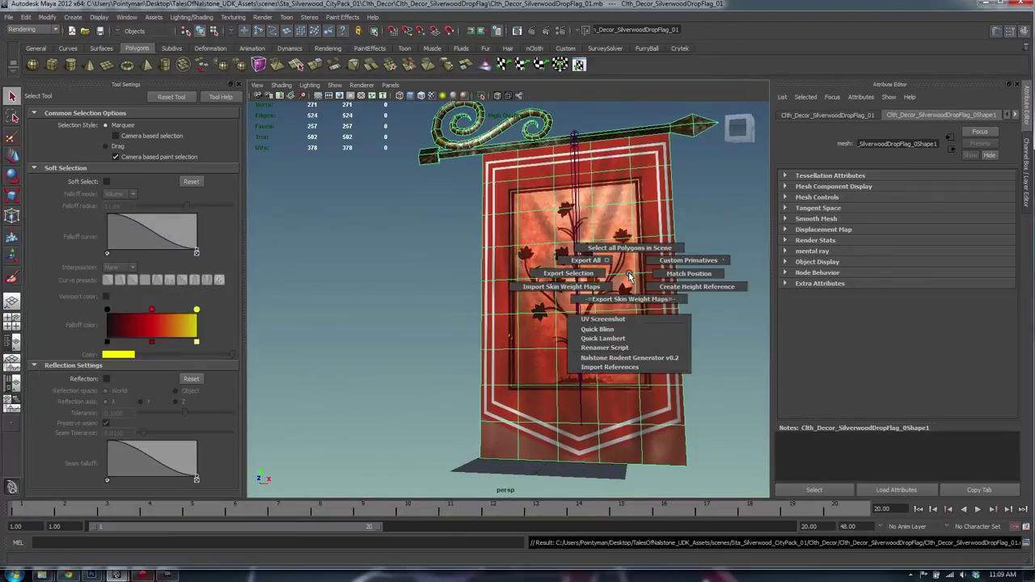
click(713, 206)
right_drag(717, 208, 651, 197)
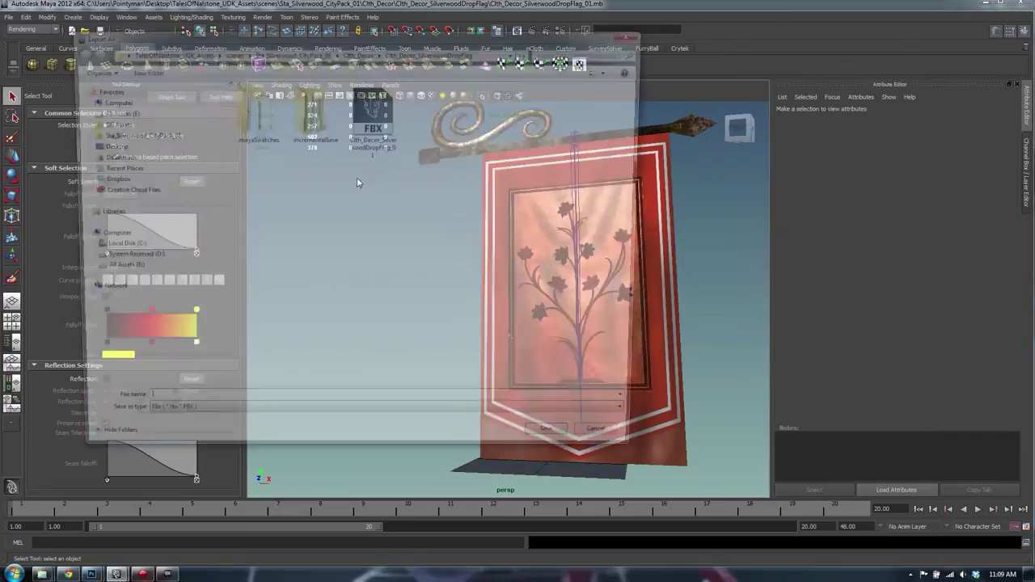
double_click(361, 106)
click(549, 291)
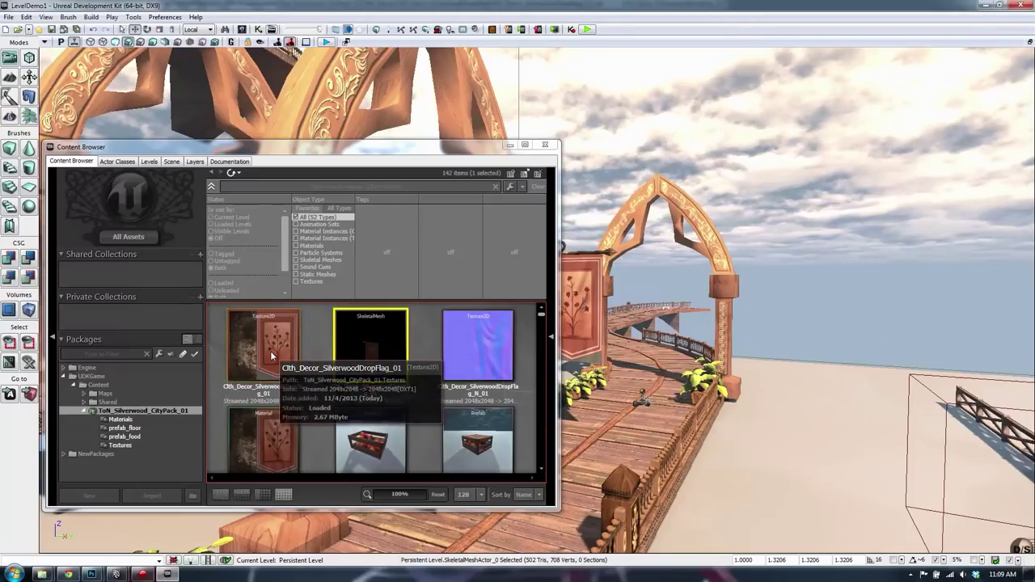
Step: Delete the four old drop flag assets (colour texture, skeletal mesh, normal map and material) from the ToN_Silverwood_CityPack_01 package
click(271, 353)
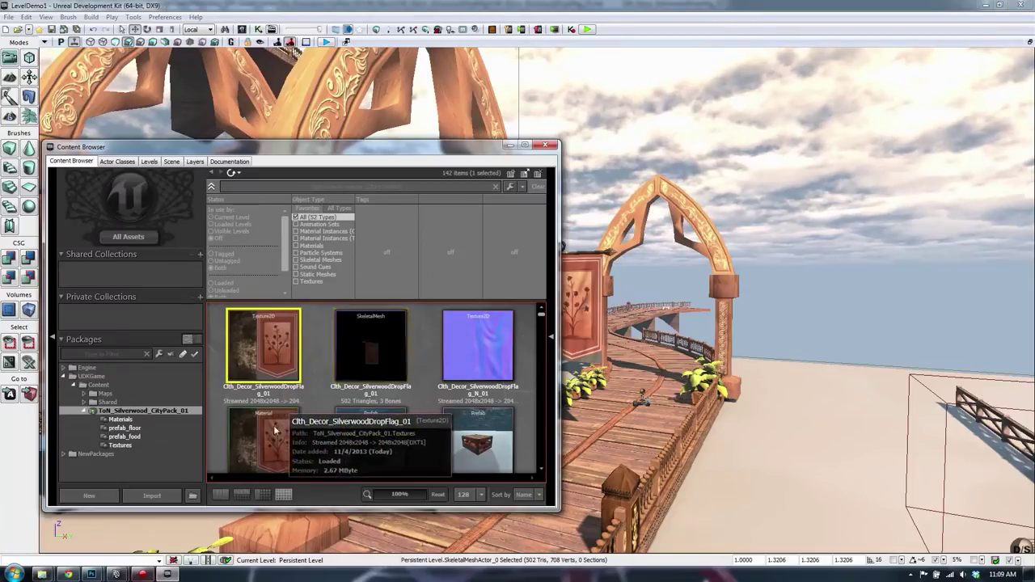
shift+click(262, 430)
right_click(362, 315)
click(288, 371)
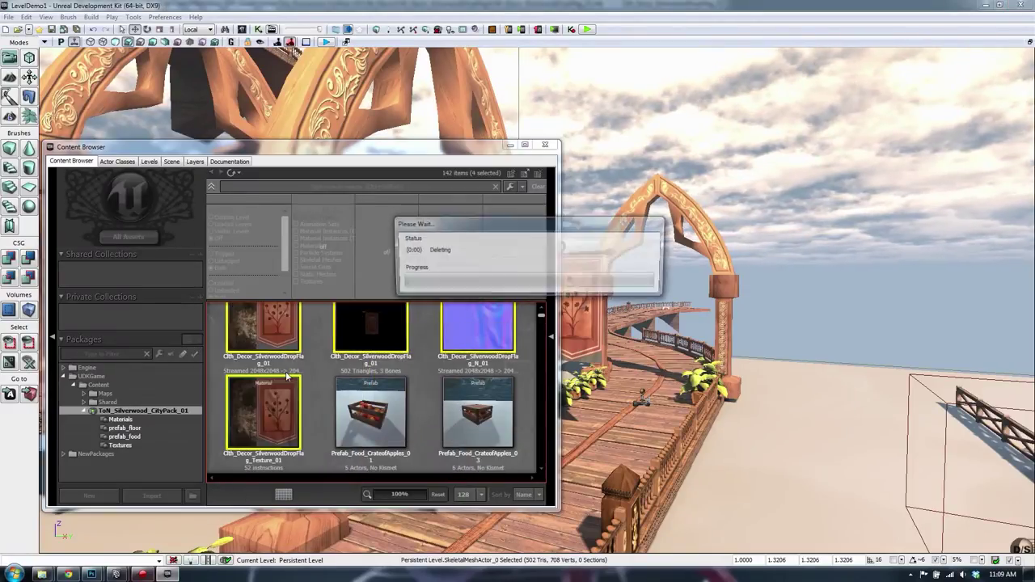
click(564, 340)
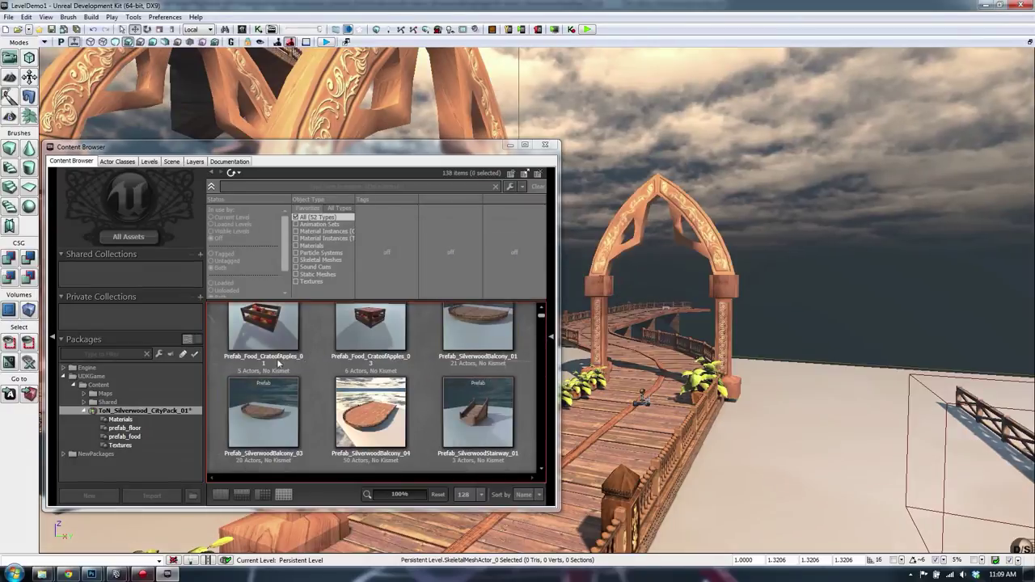
scroll(540, 312, up, 1)
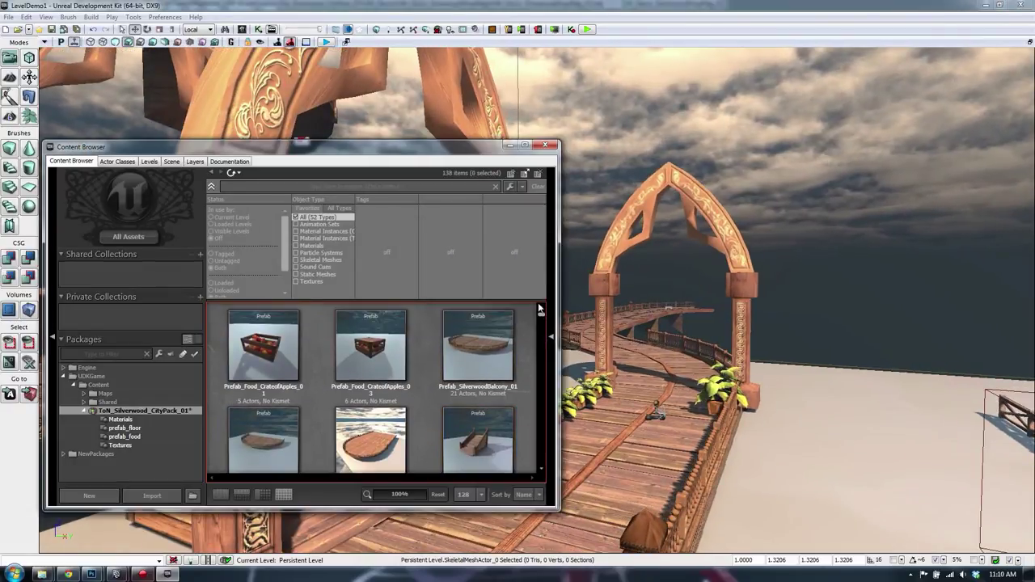
Step: Import the Clth_Decor_SilverwoodDropFlag_01 FBX into ToN_Silverwood_CityPack_01 as a Skeletal Mesh with Override Full Name enabled
click(257, 346)
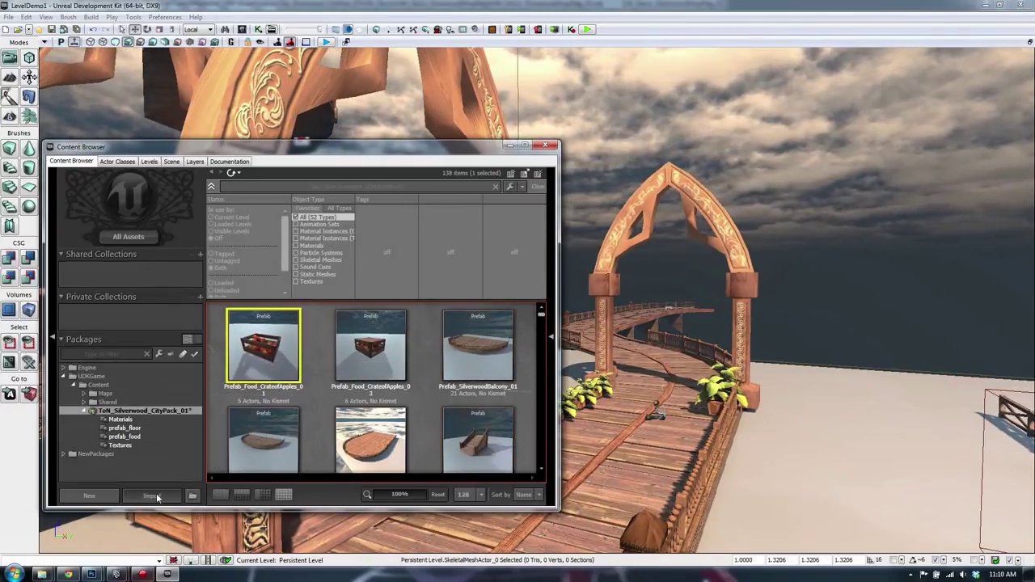
click(152, 496)
click(385, 148)
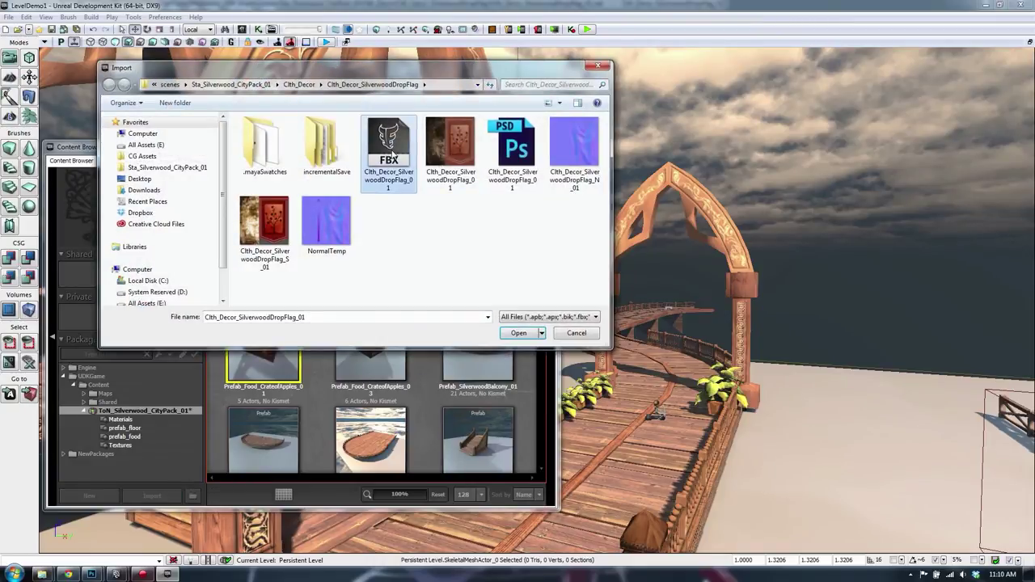
double_click(385, 147)
click(788, 219)
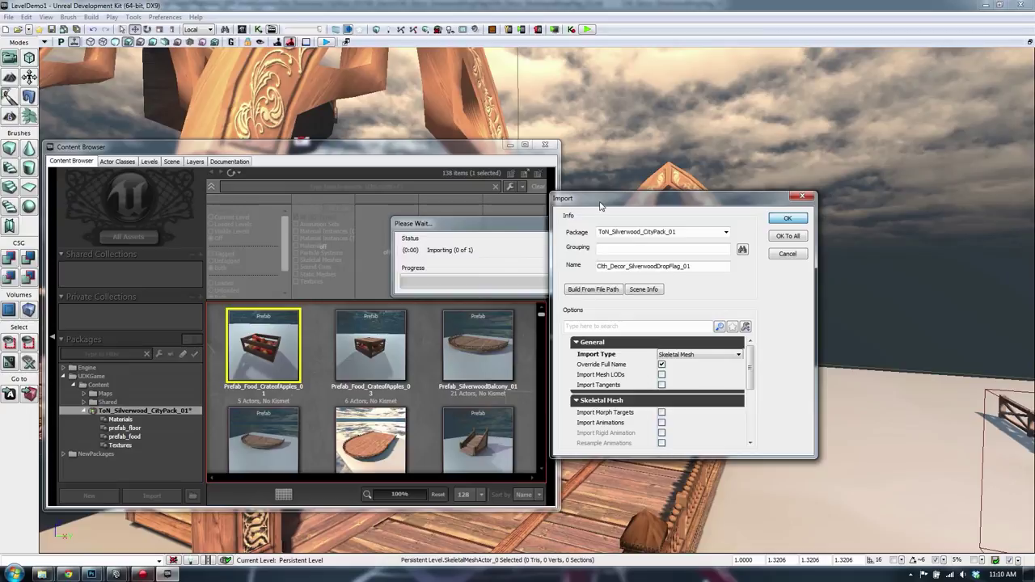
key(Return)
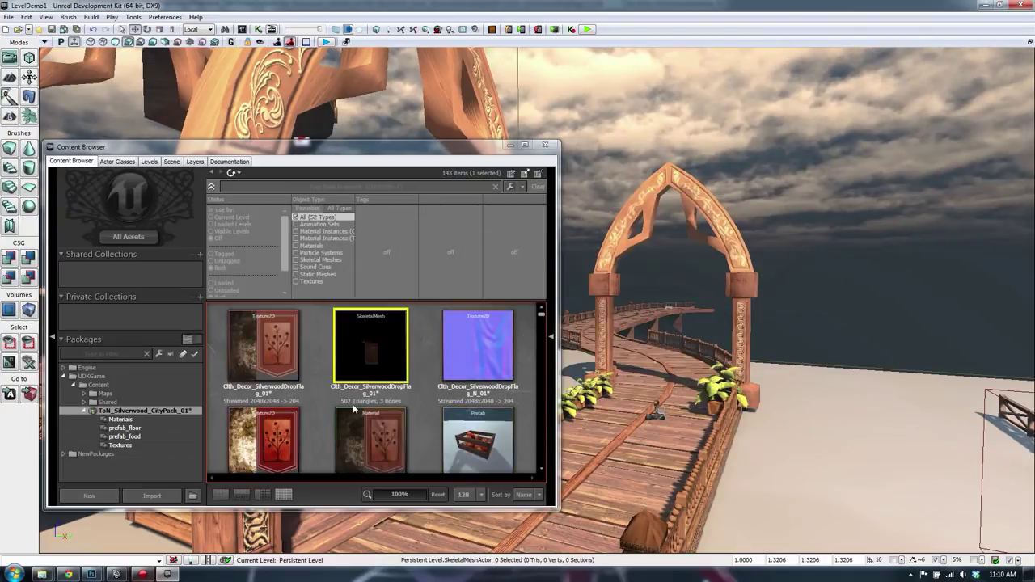
Step: Open the imported flag's skeletal mesh in the AnimSet Editor and add ClothFlag as a cloth bone
click(295, 341)
click(392, 341)
scroll(391, 325, down, 1)
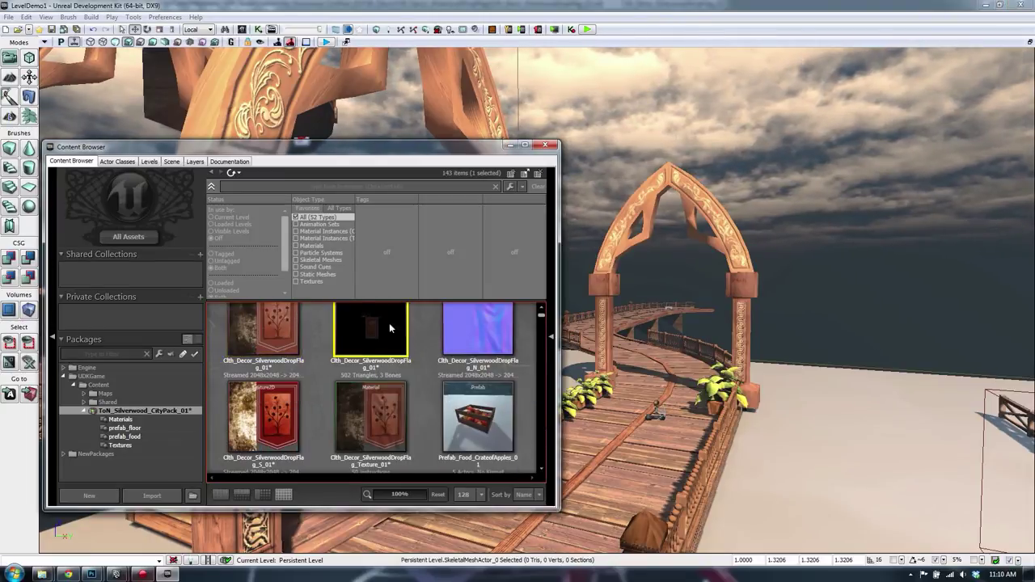
scroll(384, 322, up, 1)
double_click(361, 313)
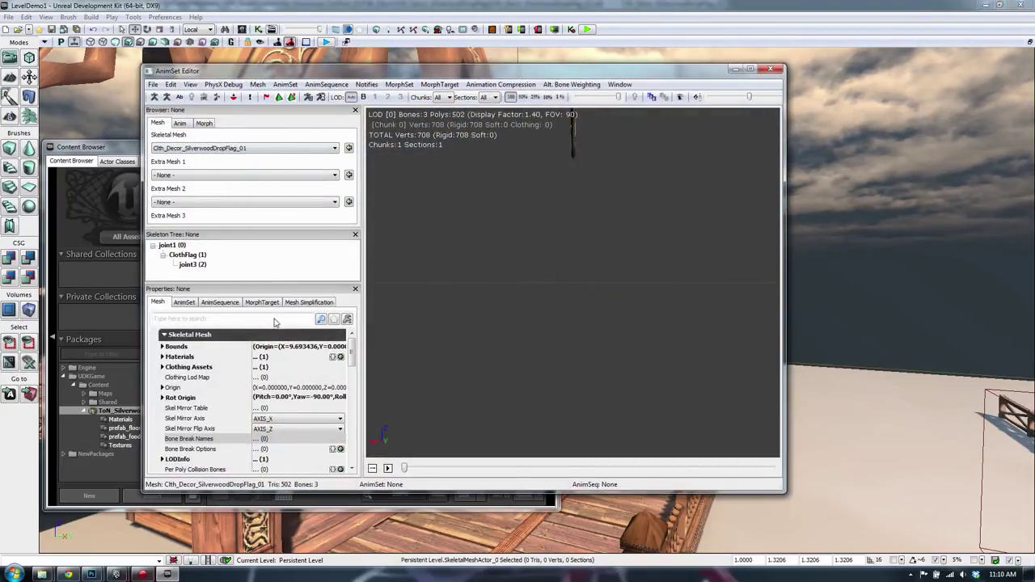
click(192, 256)
drag(352, 354, 345, 415)
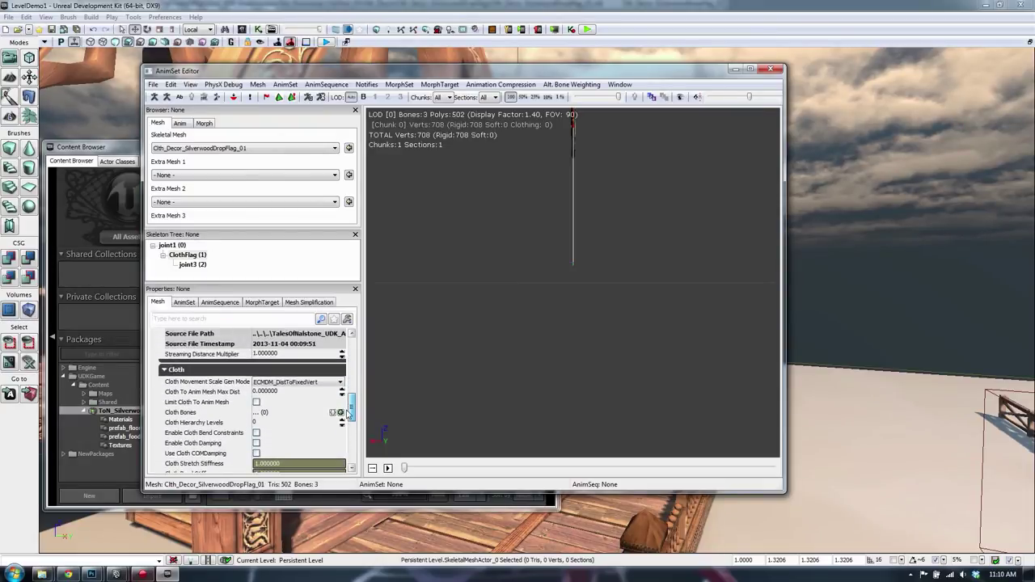
click(341, 413)
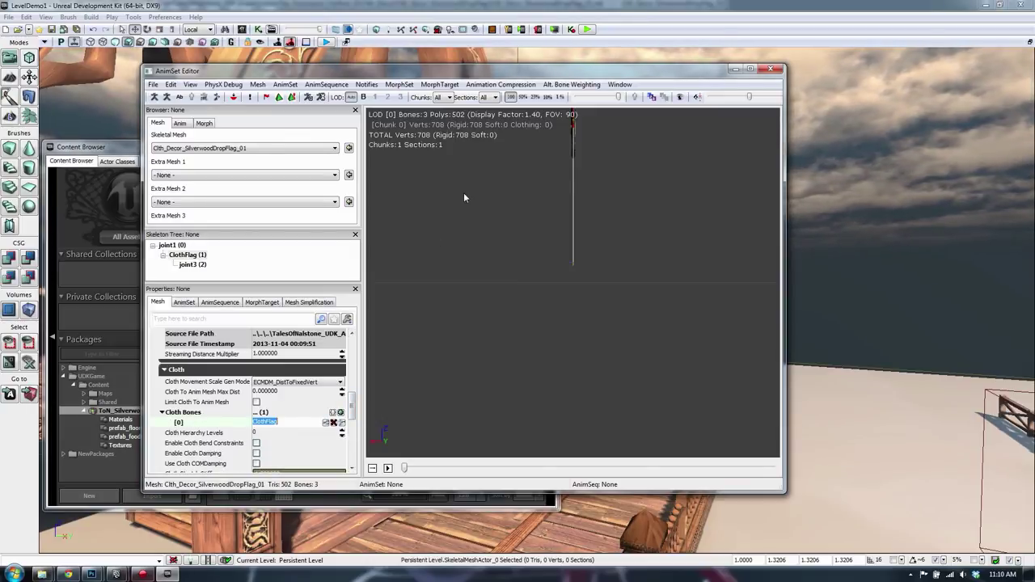
Step: Preview the flag's cloth simulation in the AnimSet Editor, inspect its movement, and close the editor
drag(545, 253, 461, 255)
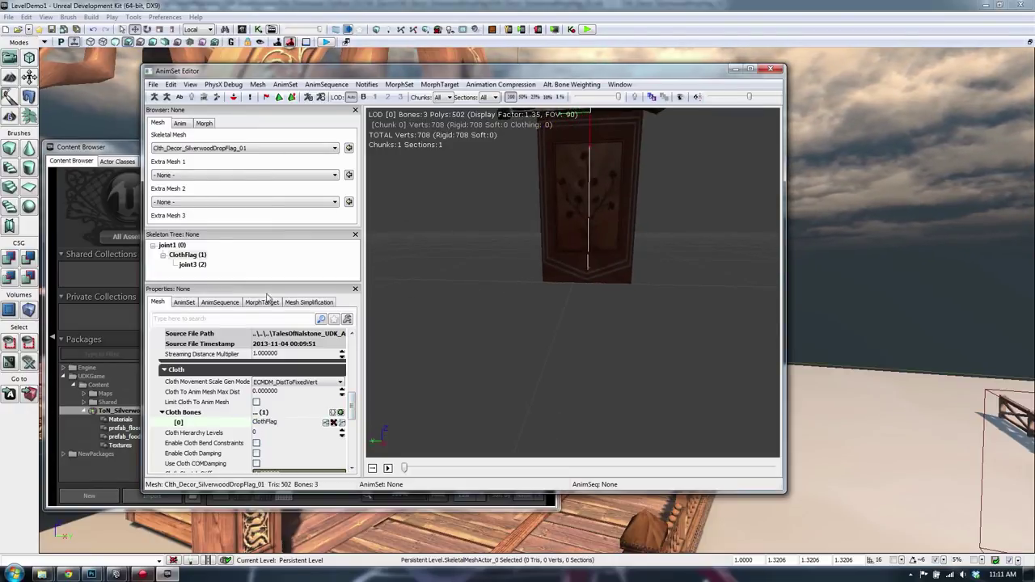
scroll(351, 411, up, 2)
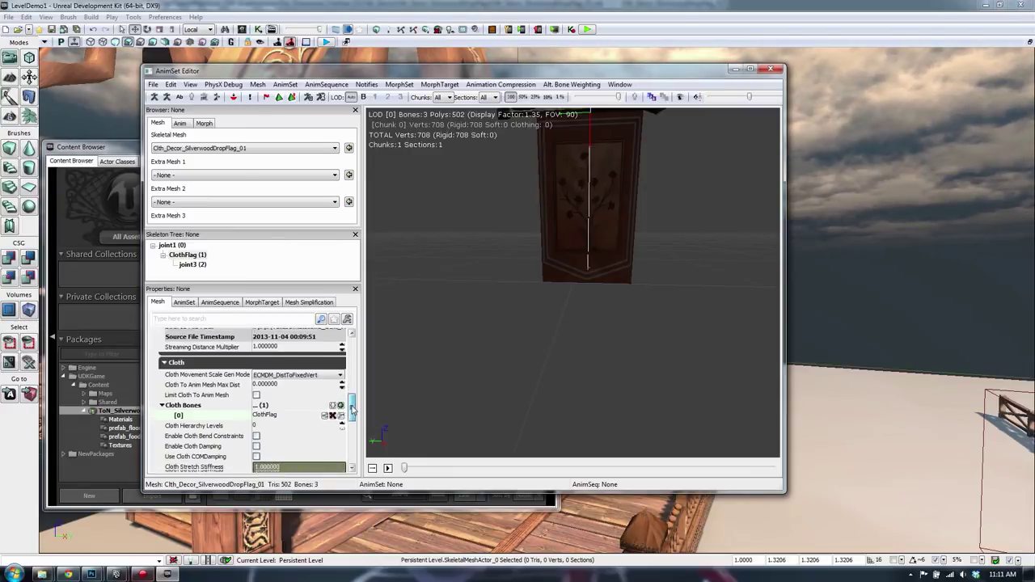
click(267, 96)
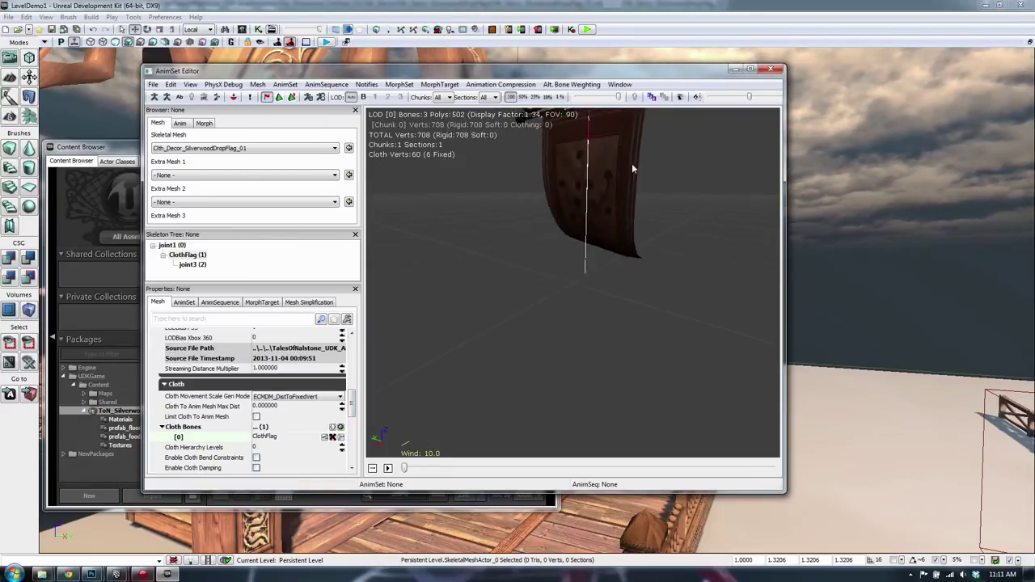
drag(633, 166, 682, 187)
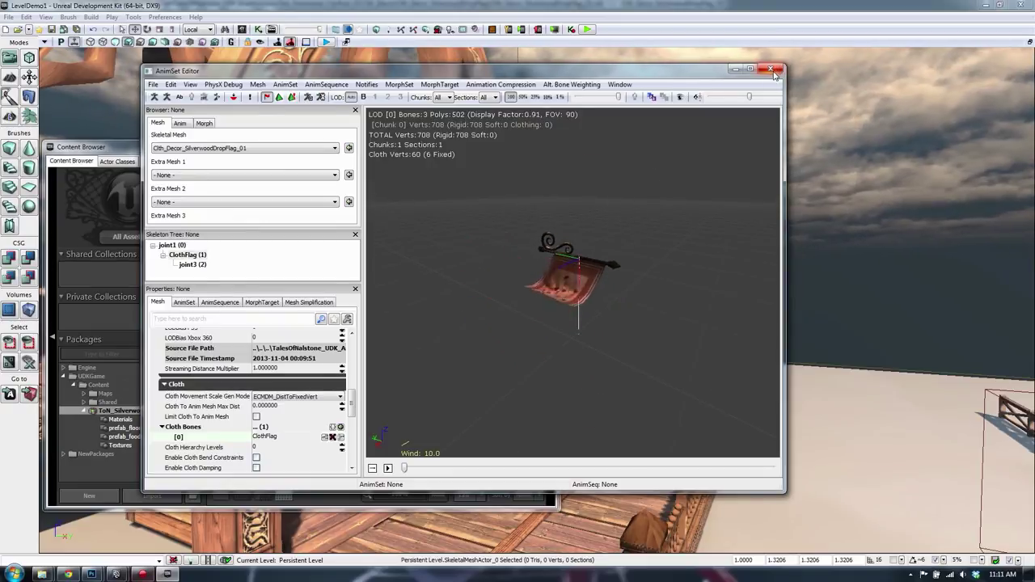
click(770, 69)
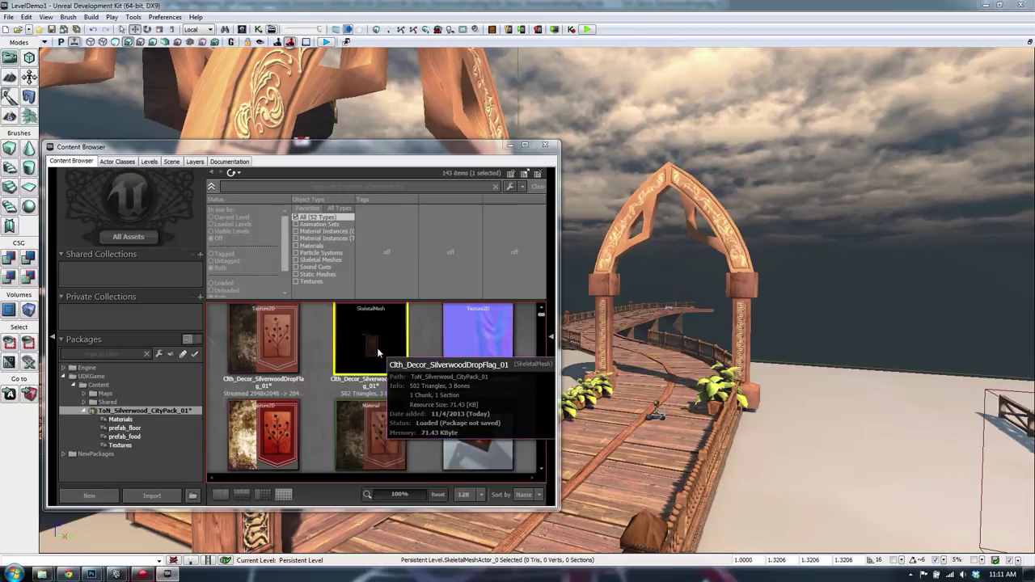
Step: Place the flag skeletal mesh on the wooden walkway and make its Clth_Decor_SilverwoodDropFlag_Texture_01 material Two Sided, applying the changes
drag(377, 348, 637, 410)
scroll(389, 432, down, 1)
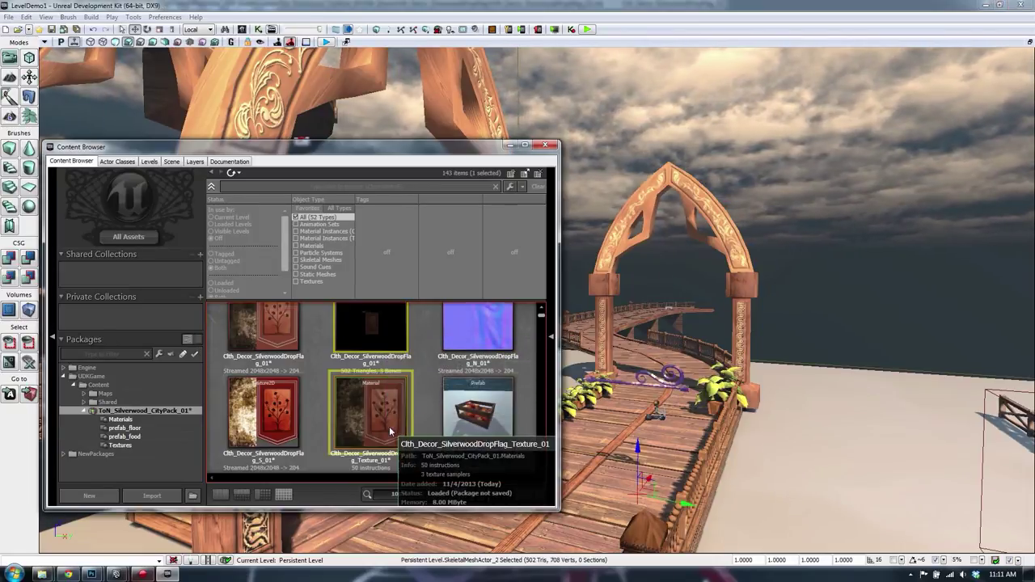
double_click(351, 404)
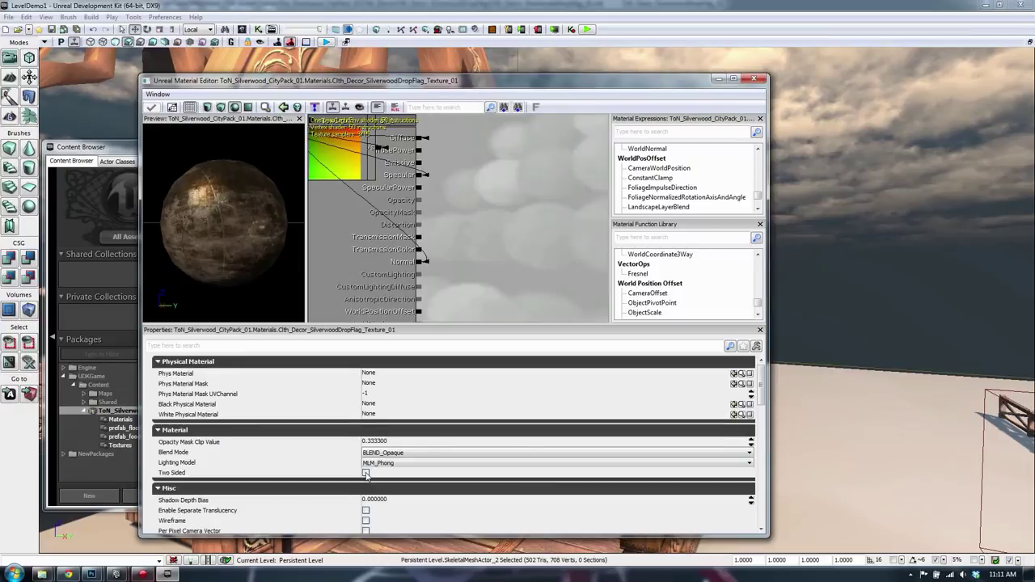
click(366, 474)
click(753, 79)
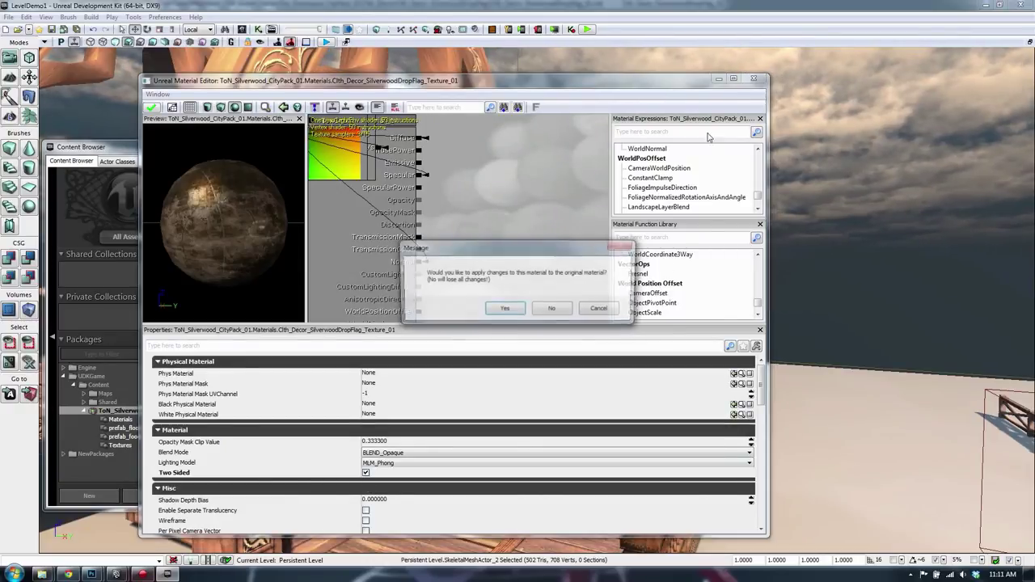
click(504, 310)
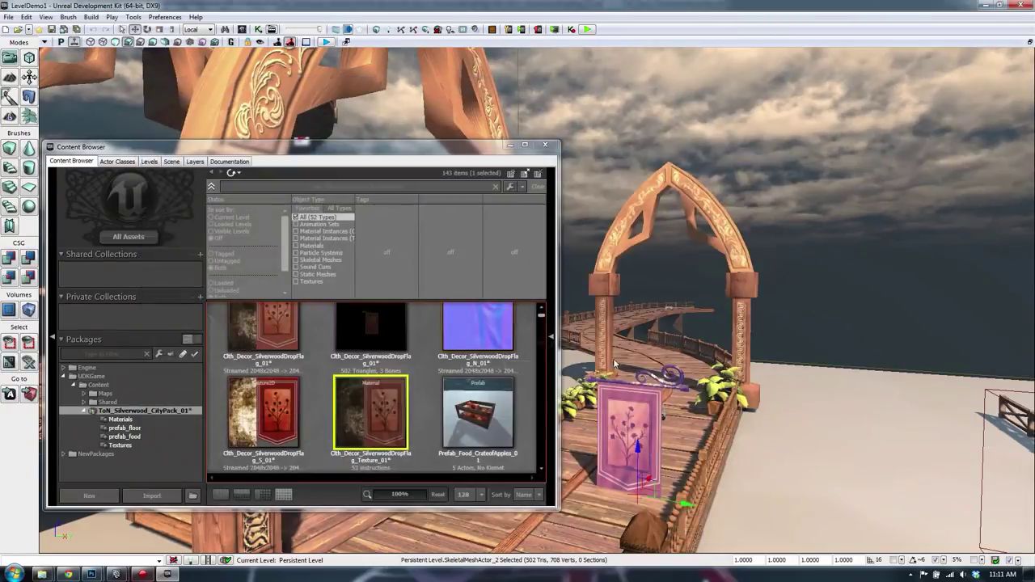
Step: Raise the placed flag vertically so it hangs above the walkway
right_drag(838, 115, 808, 134)
drag(671, 461, 672, 316)
mouse_move(681, 350)
right_down()
mouse_move(663, 348)
mouse_move(671, 352)
right_up()
Step: Reopen the flag material and move the overlapping TexCoord node and normal map Texture Sample away from the material node
double_click(380, 404)
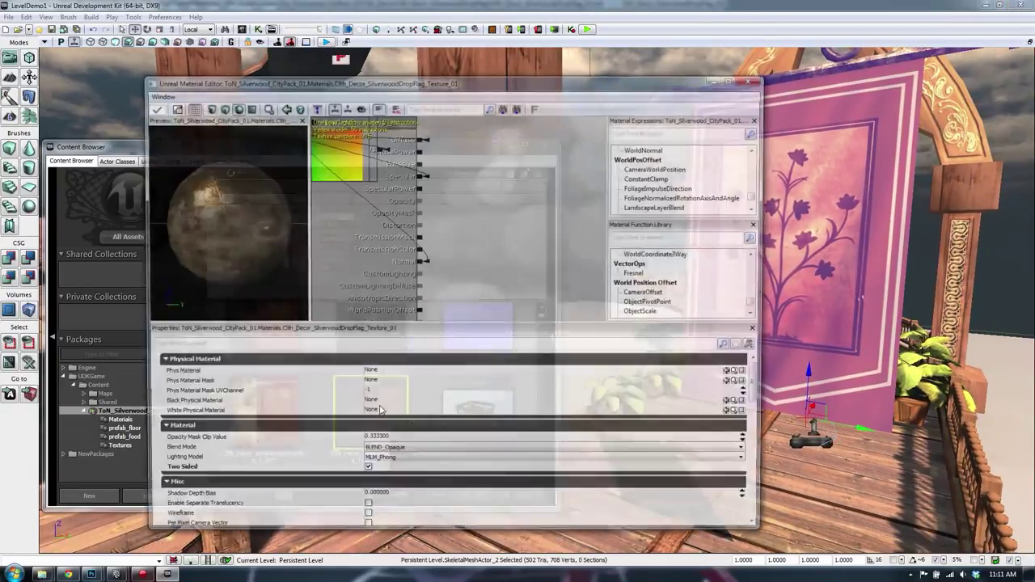
click(336, 163)
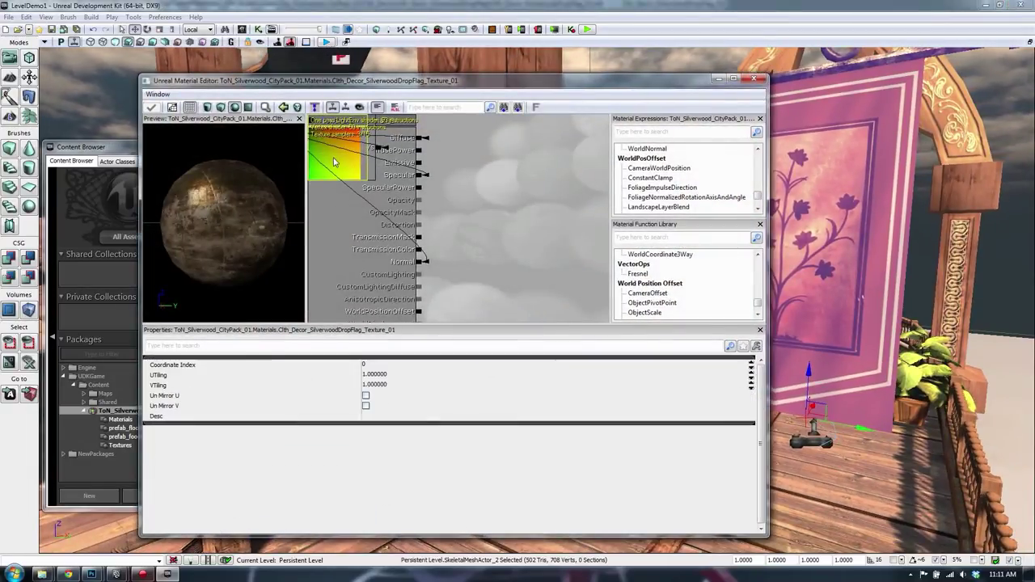
drag(337, 164, 383, 188)
ctrl+drag(394, 191, 586, 260)
click(387, 176)
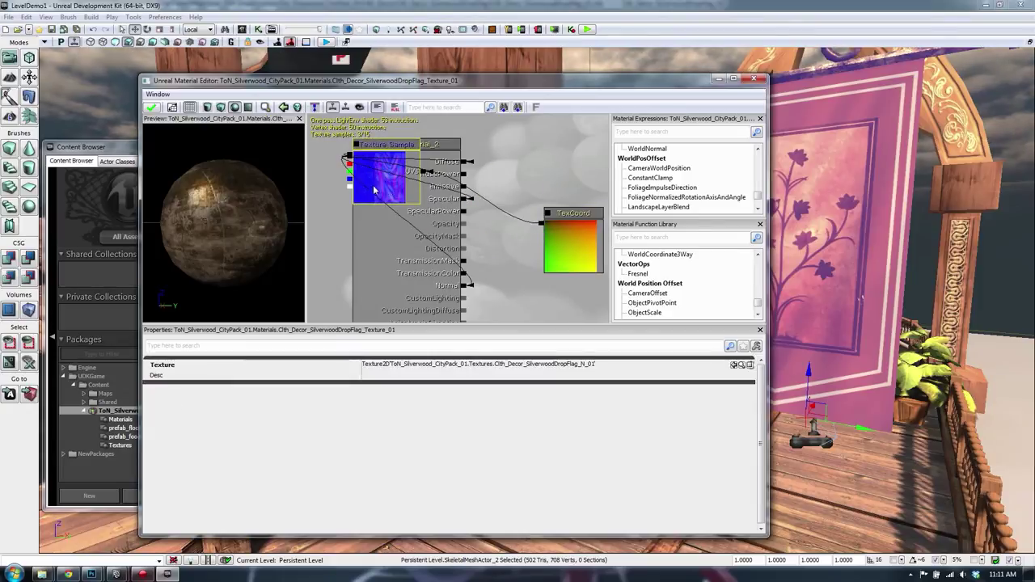
ctrl+drag(379, 177, 515, 309)
Step: Spread the specular and diffuse Texture Samples and their TexCoord nodes around the material node so they no longer cover it
click(398, 185)
drag(409, 188, 530, 177)
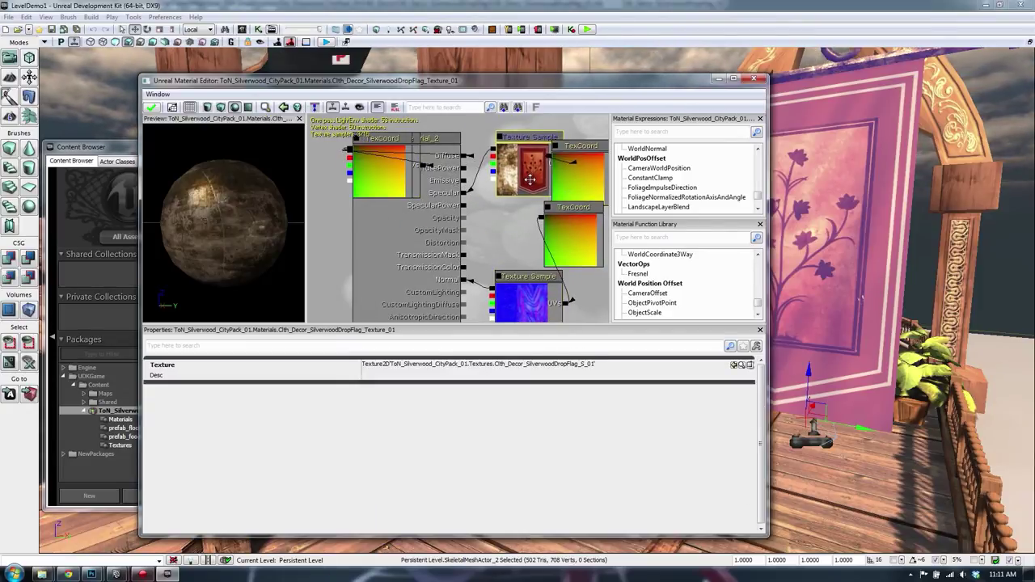
click(376, 176)
ctrl+drag(377, 175, 519, 131)
click(380, 208)
ctrl+drag(376, 211, 433, 138)
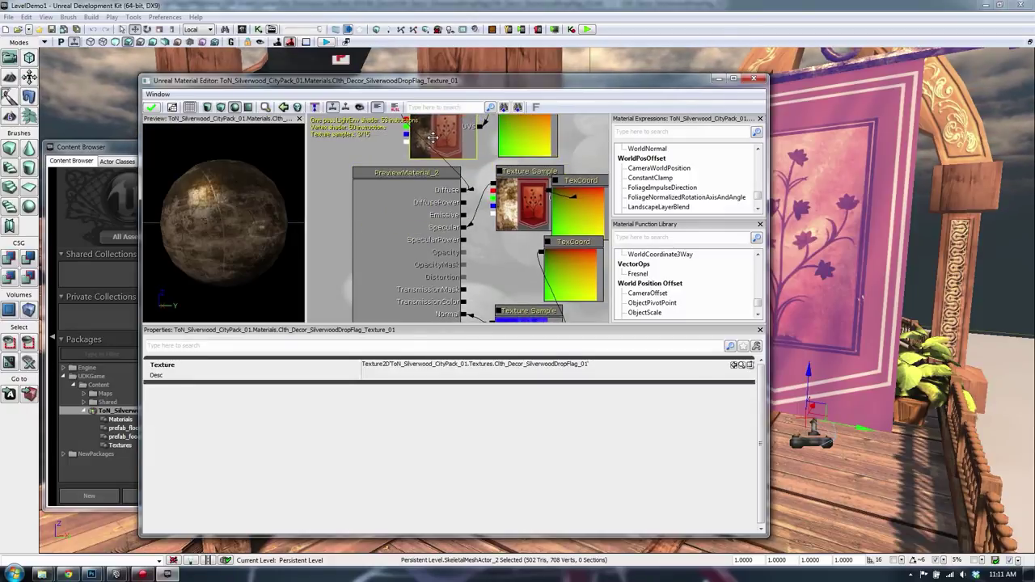
scroll(494, 224, down, 4)
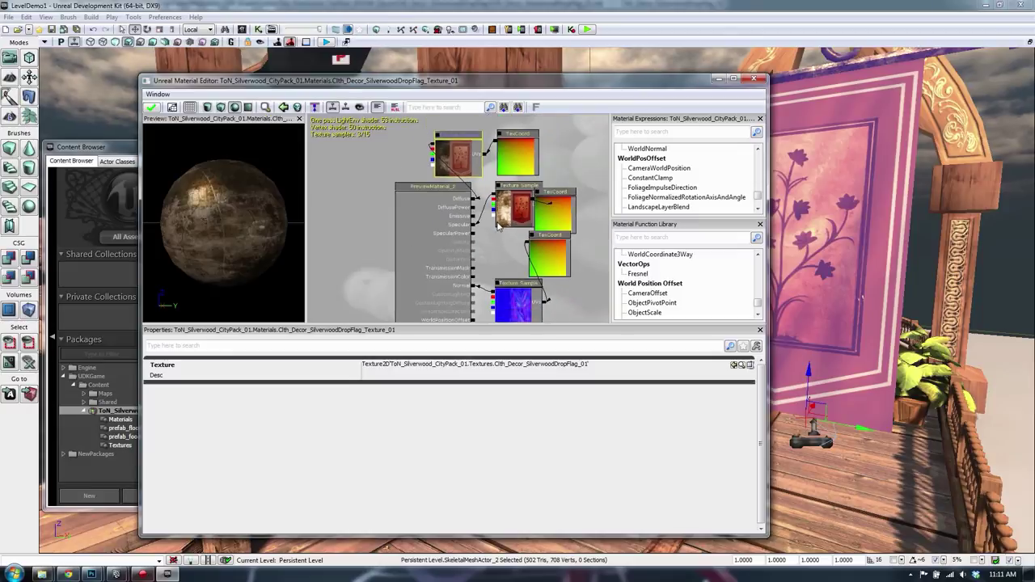
click(452, 202)
ctrl+drag(453, 202, 581, 215)
click(496, 214)
Step: Set the flag material's blend mode to BLEND_Masked
click(412, 257)
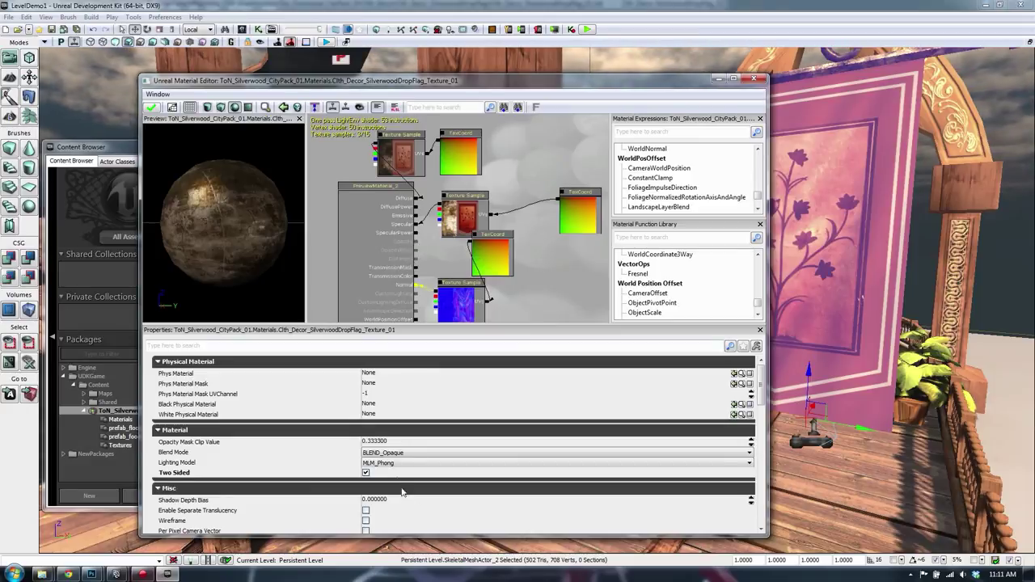
click(410, 456)
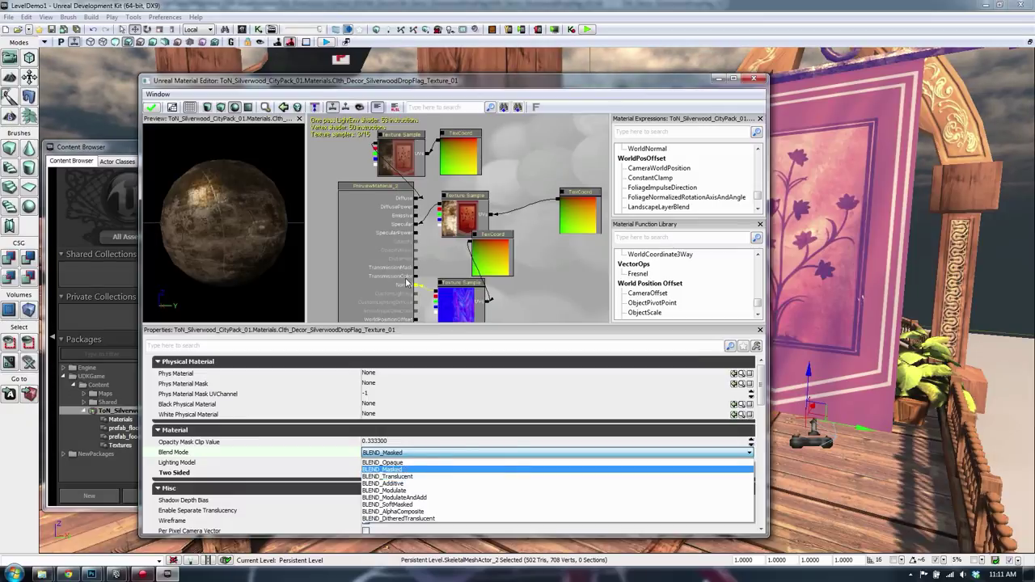
click(437, 269)
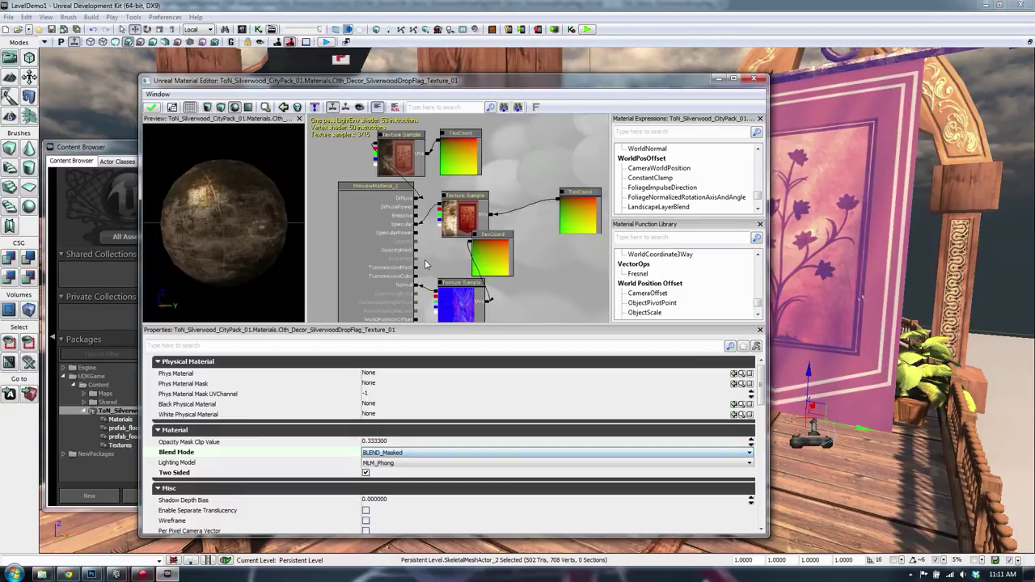
Step: Connect the alpha output of the diffuse Texture Sample to the material's OpacityMask input
click(399, 156)
drag(399, 156, 452, 173)
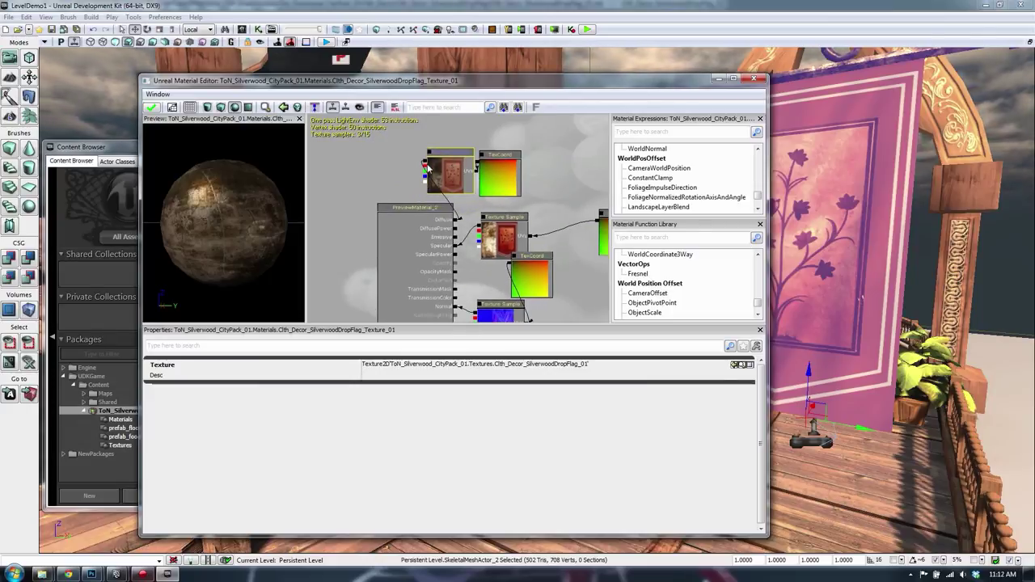
scroll(428, 166, up, 3)
click(414, 170)
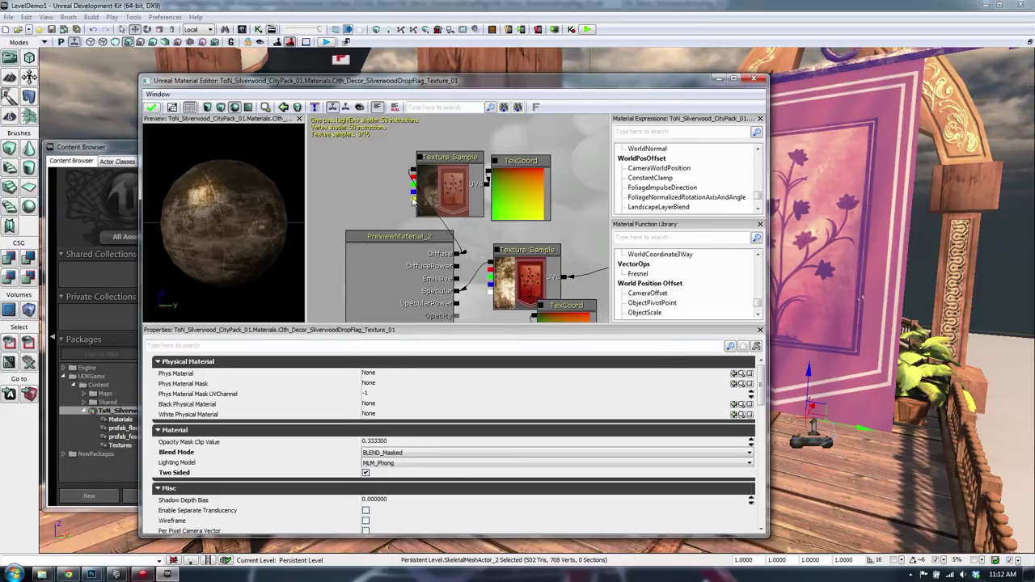
drag(485, 261, 458, 311)
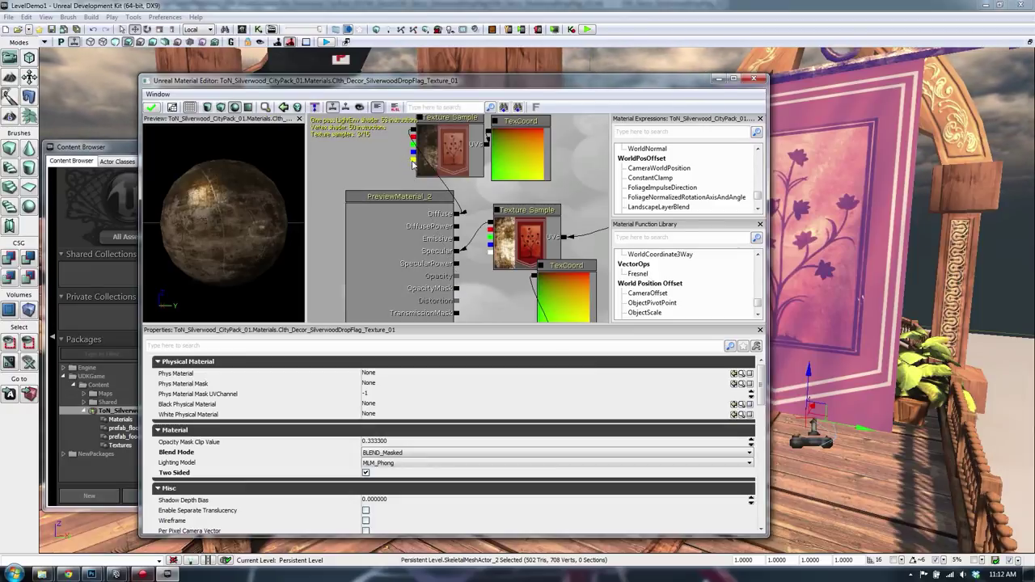
drag(455, 299, 457, 289)
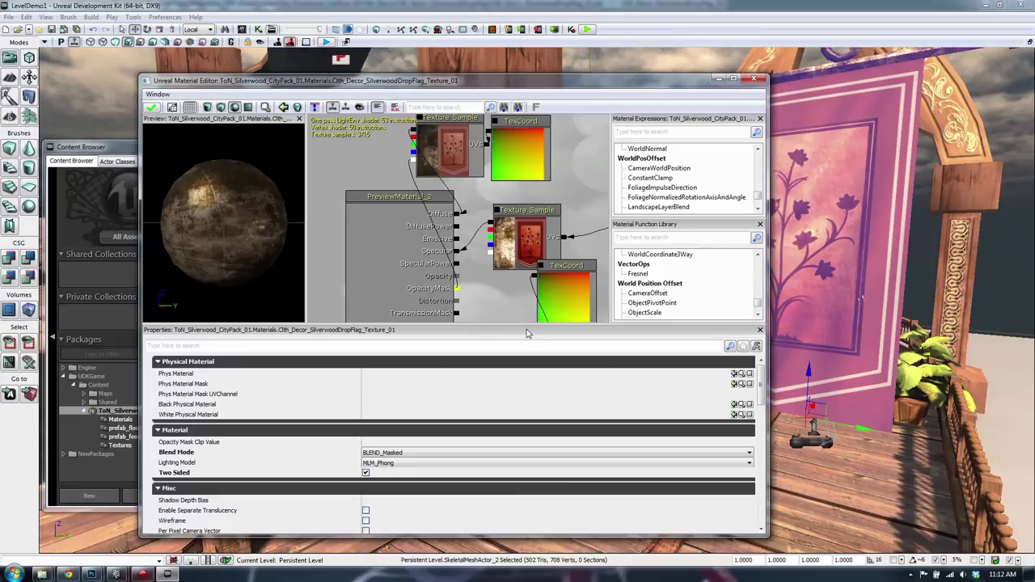
right_drag(212, 228, 212, 267)
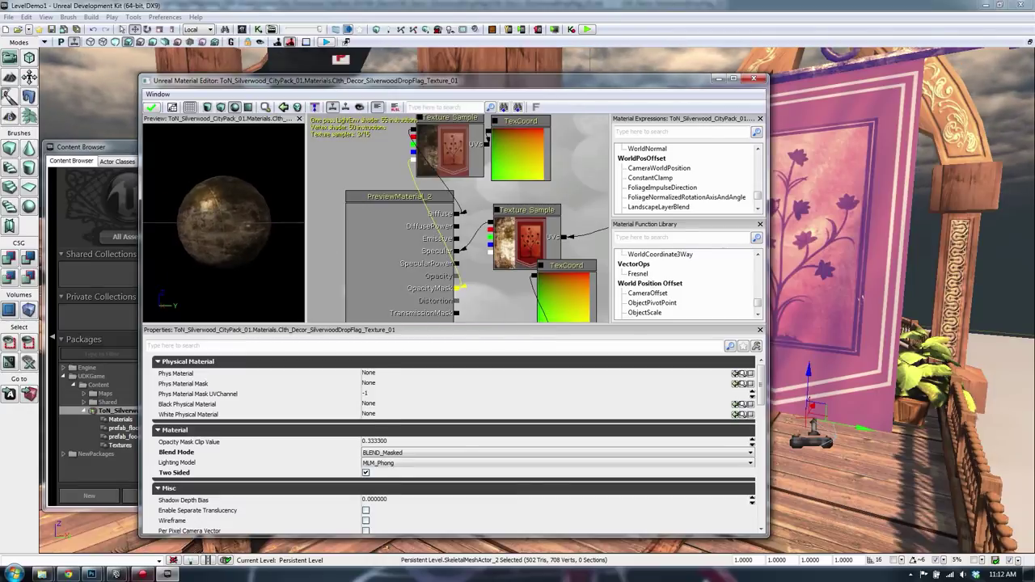
Step: Apply the alpha-mask changes to the original flag material and close its editor
drag(212, 229, 291, 243)
click(753, 78)
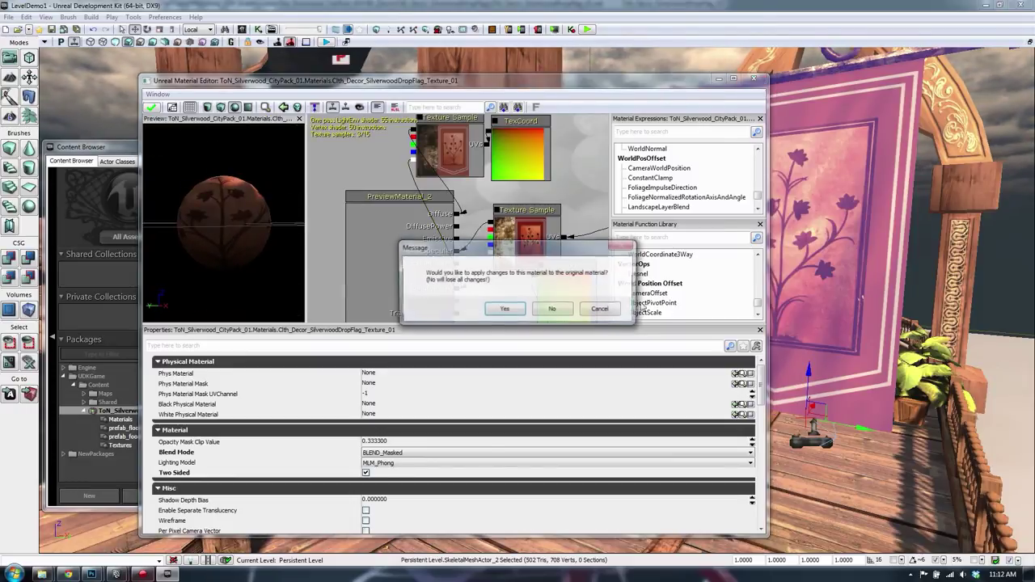
click(504, 310)
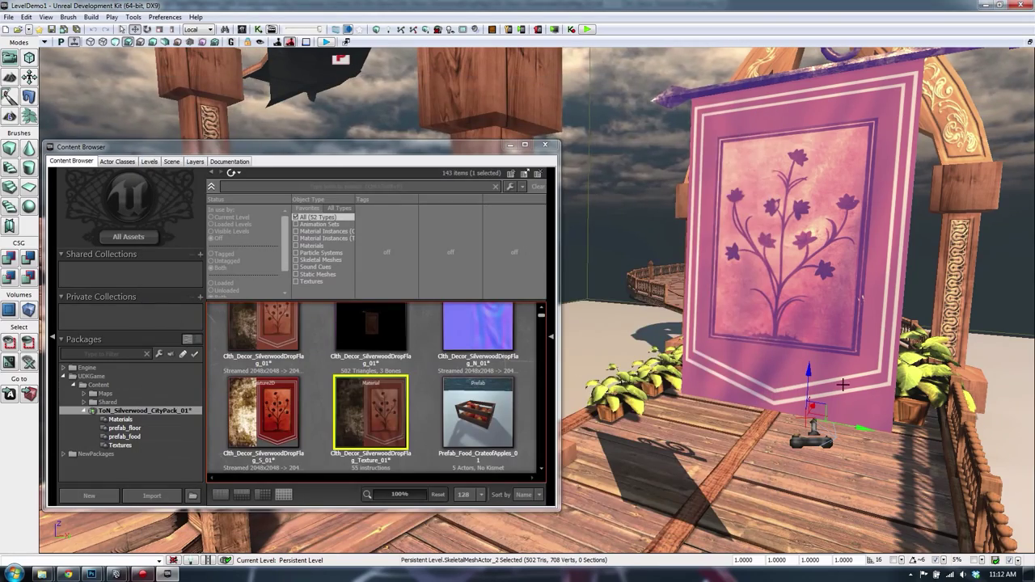
Step: Reopen the Clth_Decor_SilverwoodDropFlag_Texture_01 material and move the diffuse Texture Sample down beside the material node's OpacityMask input
right_drag(842, 385, 711, 388)
scroll(383, 334, up, 1)
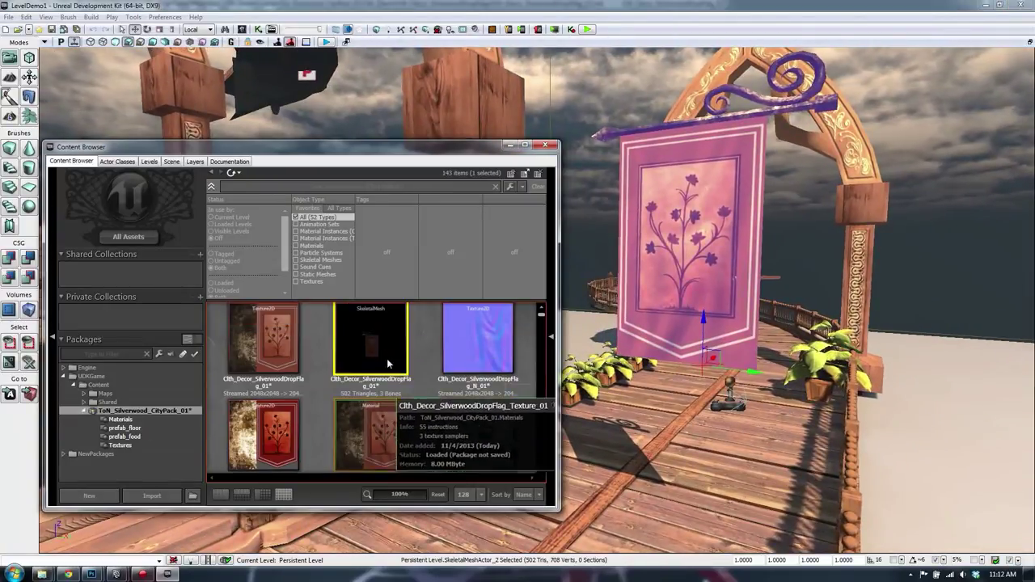
scroll(404, 405, down, 1)
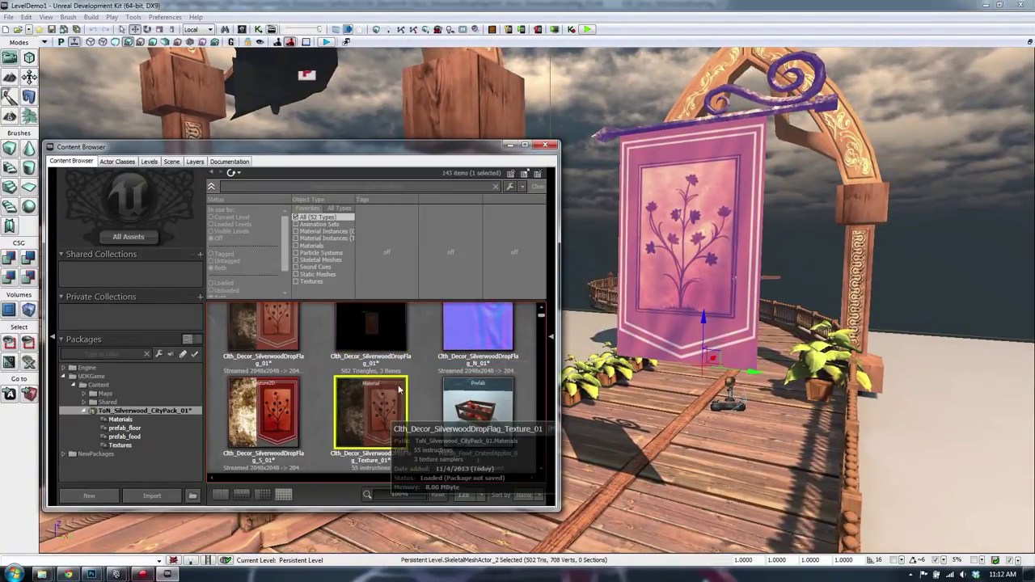
double_click(402, 387)
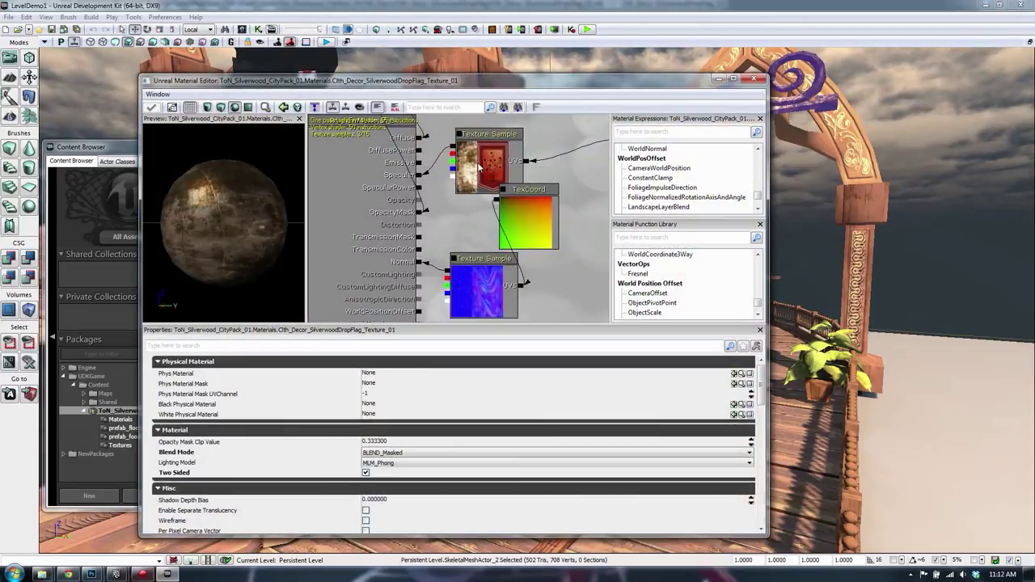
click(479, 168)
drag(473, 182, 503, 267)
click(457, 200)
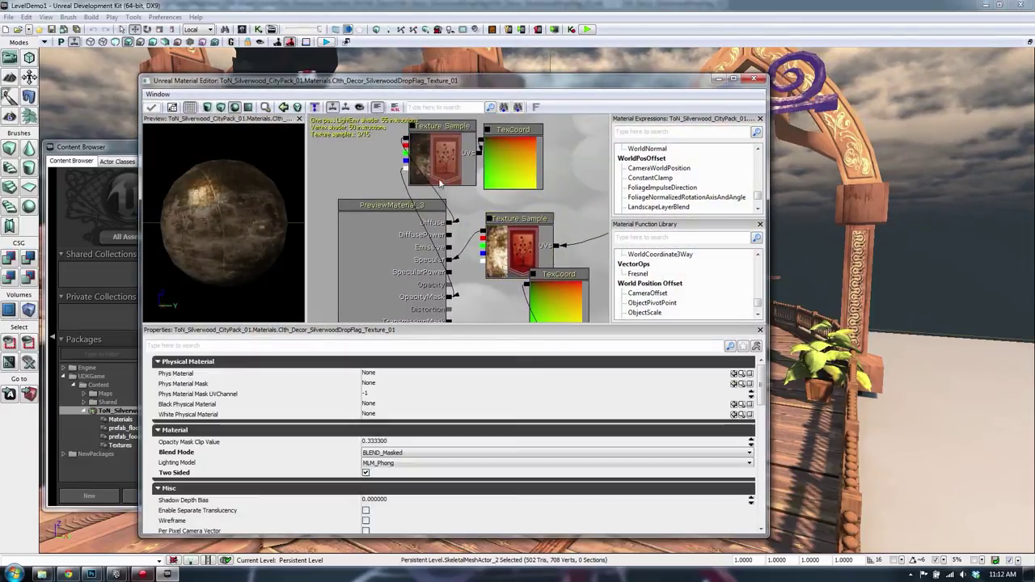
click(441, 183)
ctrl+drag(440, 179, 506, 300)
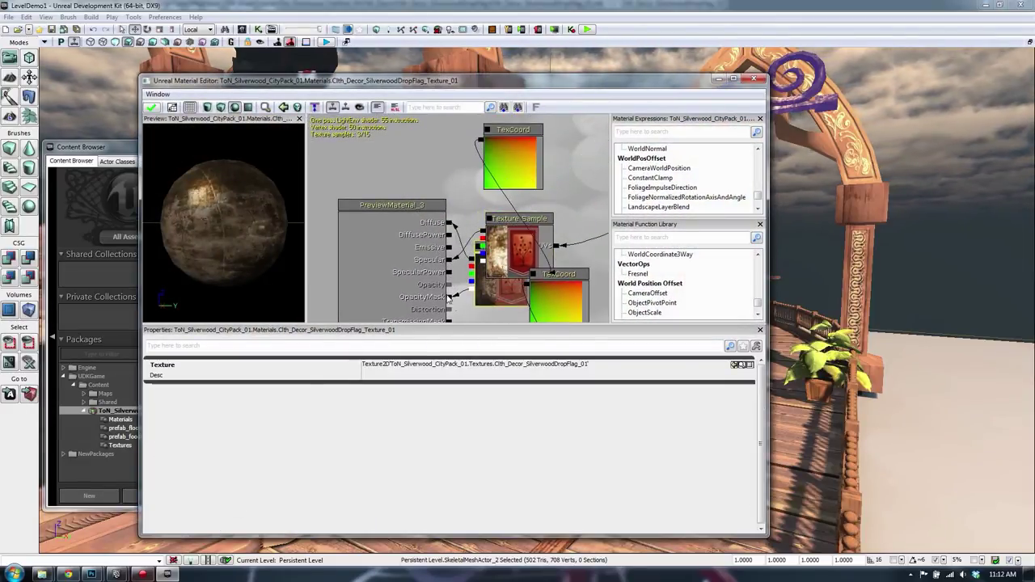
Step: Move the TexCoord nodes and the specular Texture Sample clear of the diffuse Texture Sample so its connections are readable
click(494, 128)
ctrl+drag(520, 171, 604, 164)
drag(564, 224, 606, 289)
click(462, 184)
click(496, 240)
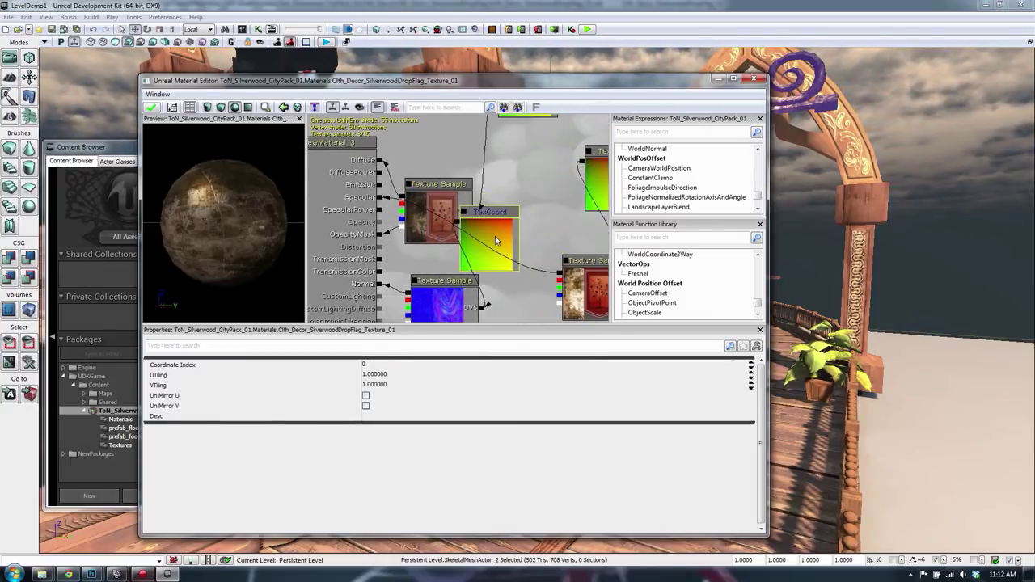
ctrl+drag(499, 237, 543, 321)
click(421, 211)
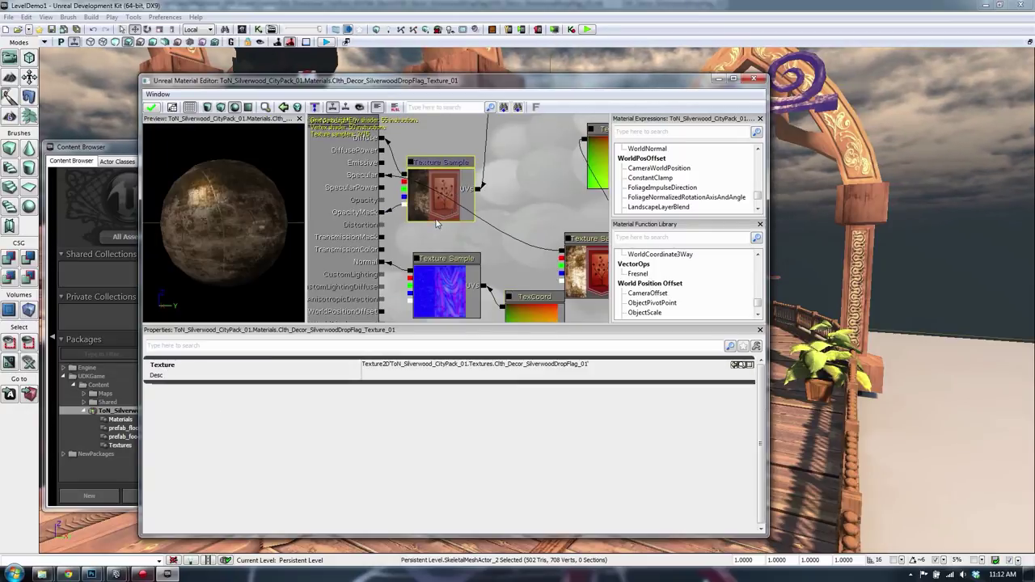
Step: Apply the rearranged graph to the original flag material, then close the material and the Content Browser
click(382, 213)
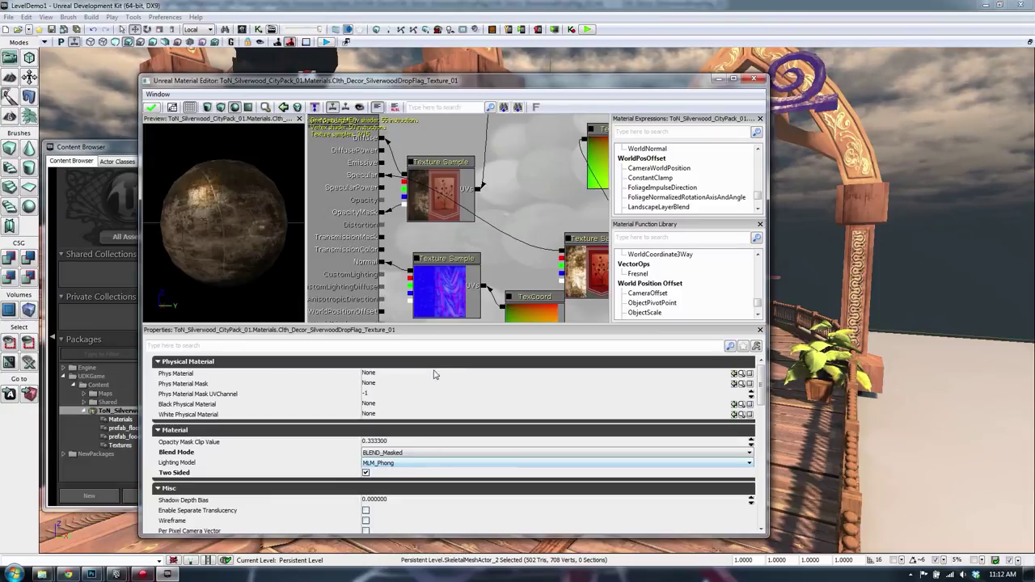
click(759, 77)
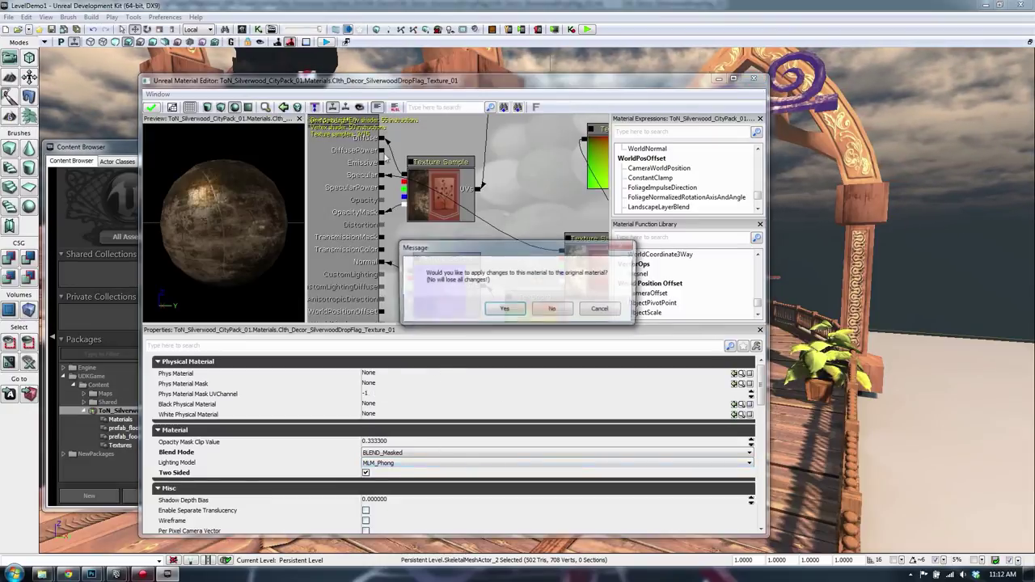
click(509, 310)
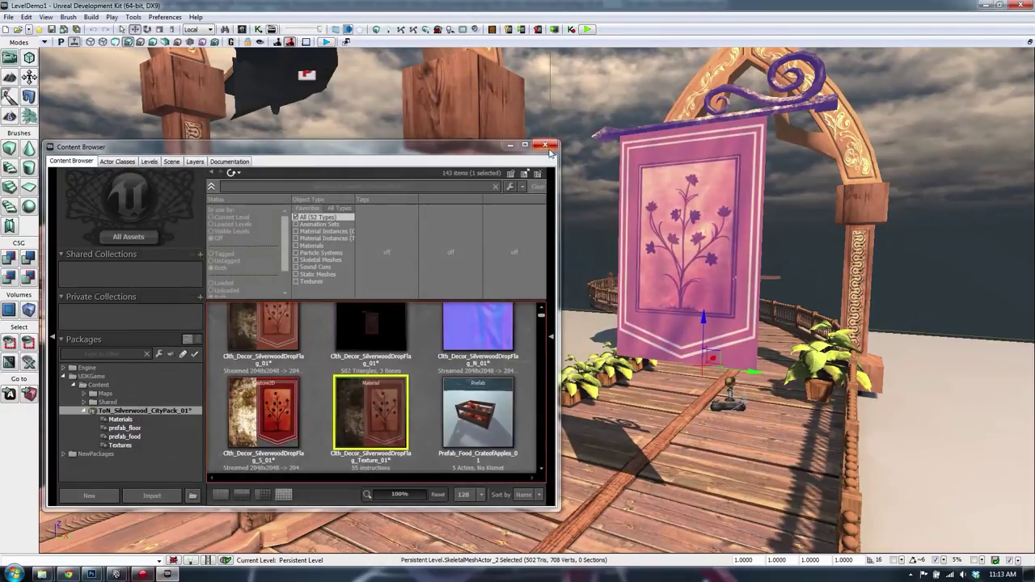
click(553, 146)
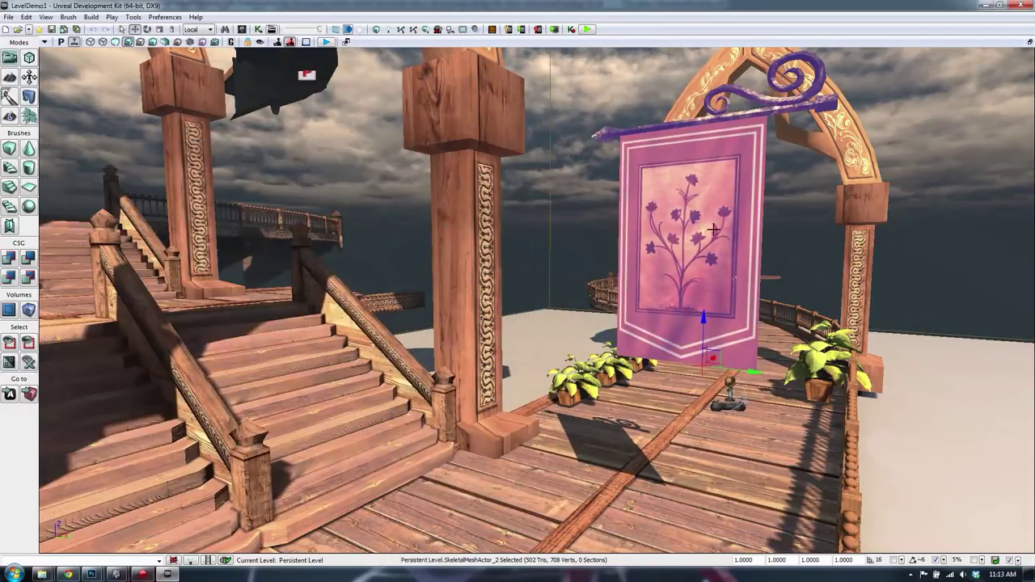
Step: Rotate the drop flag and move it so its pole hangs from the arch pillar beside the stairs
right_drag(713, 230, 719, 234)
key(space)
drag(719, 372, 502, 316)
key(space)
drag(523, 280, 497, 257)
right_drag(562, 243, 462, 276)
scroll(463, 276, down, 1)
Step: Set the flag actor's Cloth Wind to about X 10.02, Y 11.22 and Z 9.6, then close its properties
key(F4)
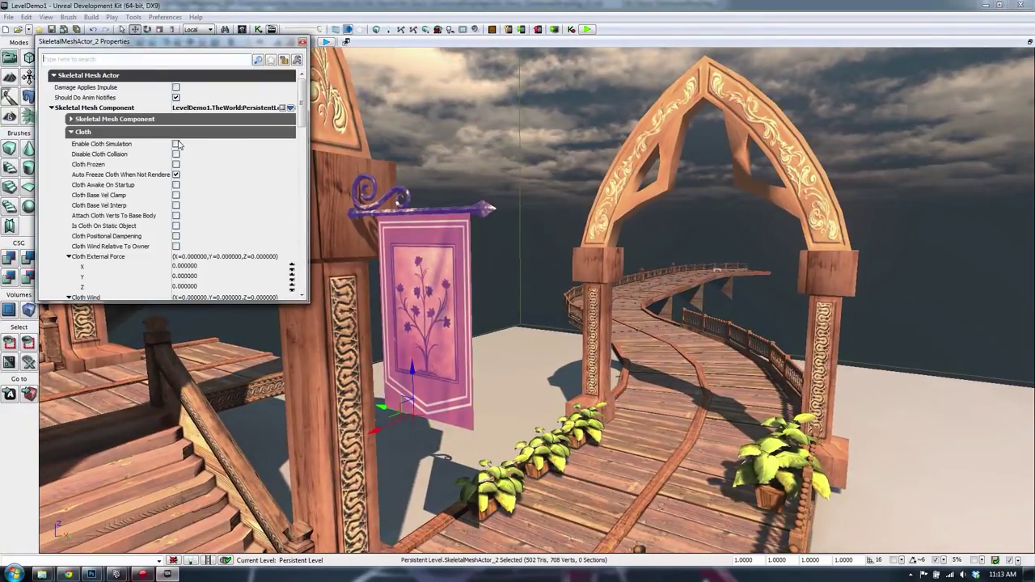
scroll(294, 153, down, 5)
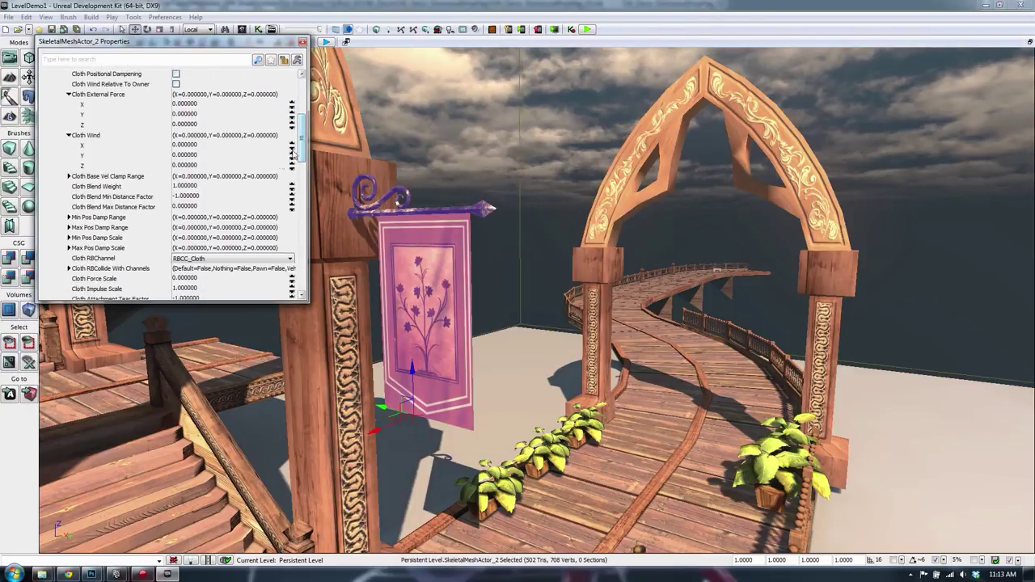
mouse_move(292, 147)
mouse_down()
mouse_move(296, 127)
mouse_move(292, 161)
mouse_up()
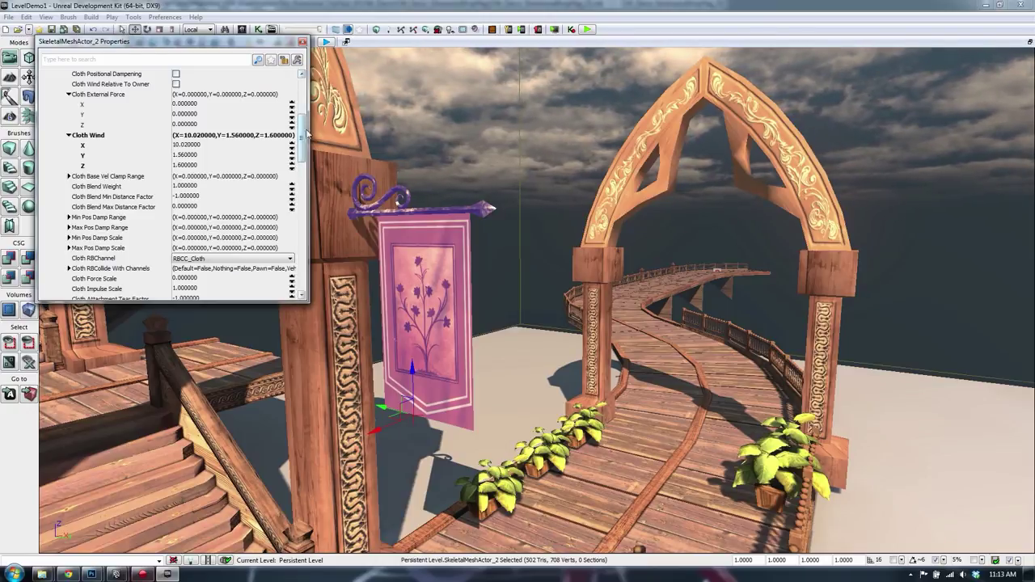
scroll(306, 136, up, 1)
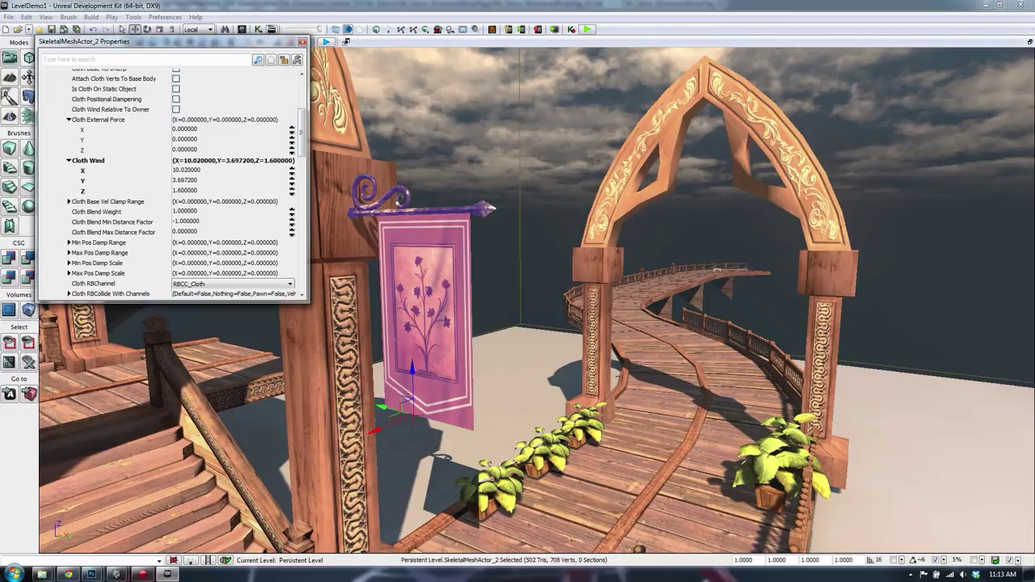
drag(292, 181, 292, 187)
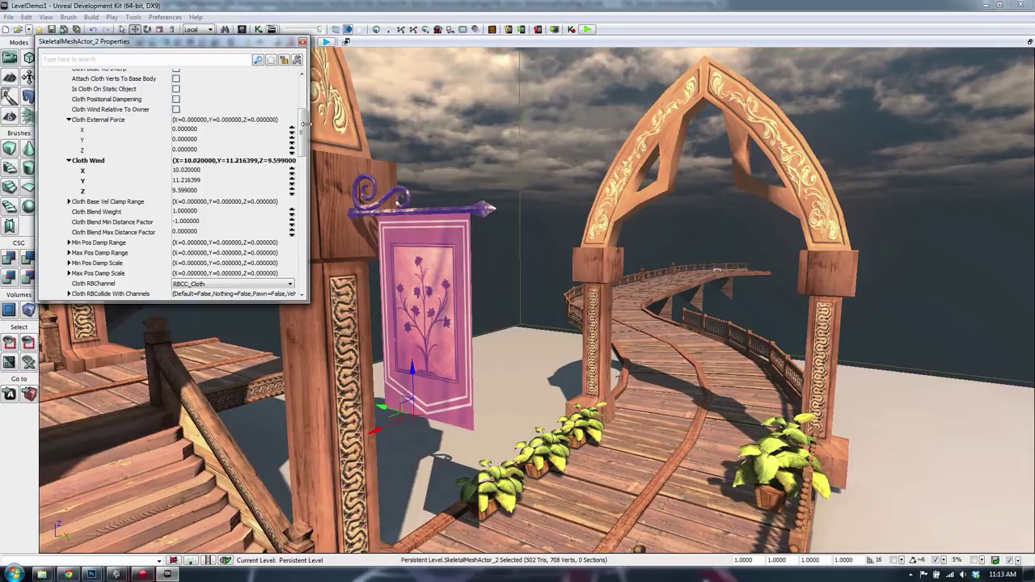
click(302, 41)
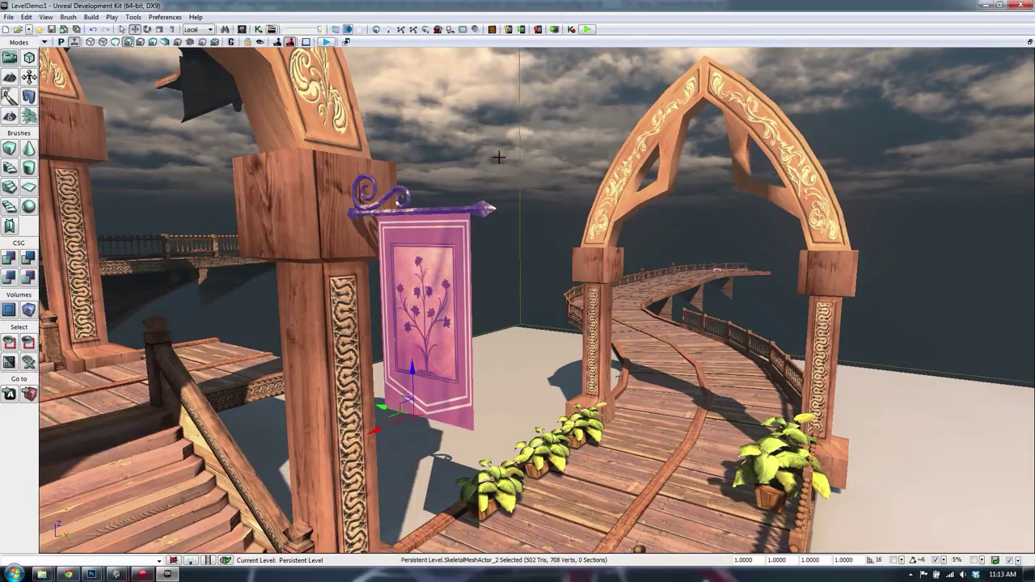
Step: Save the level and play it in a preview to examine the flag's cloth movement in the wind
key(ctrl+s)
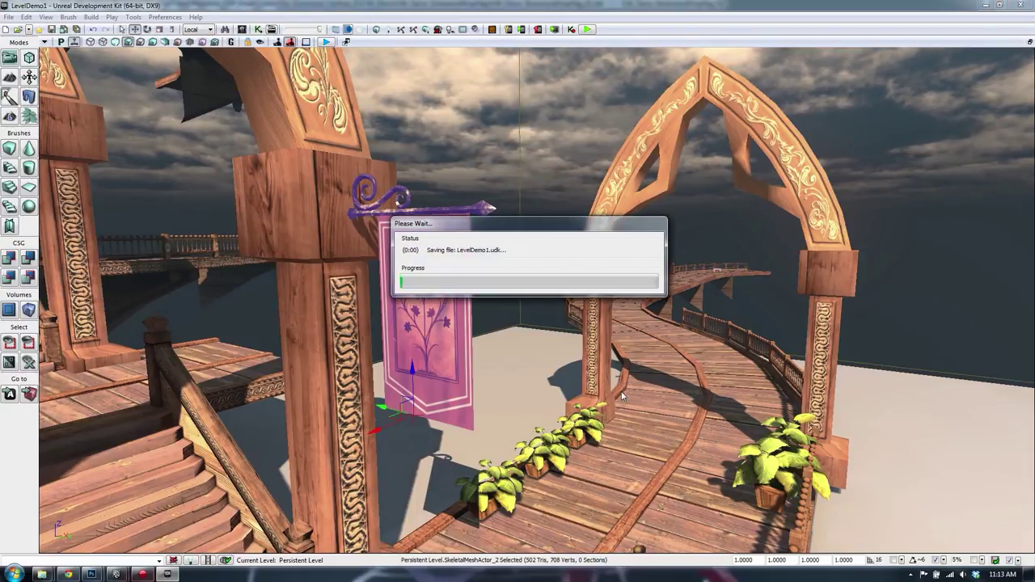
key(F8)
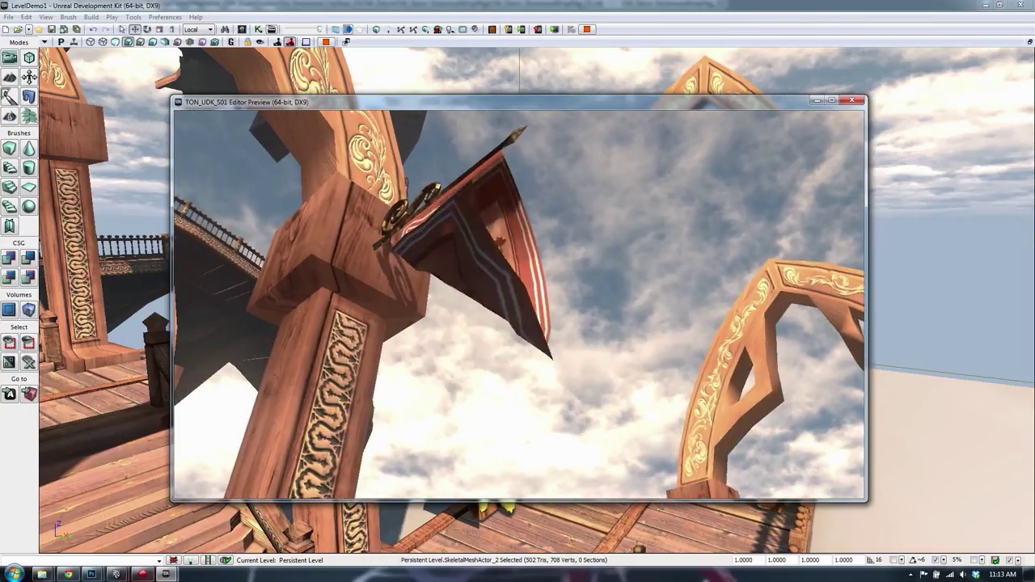
key(d)
key(a)
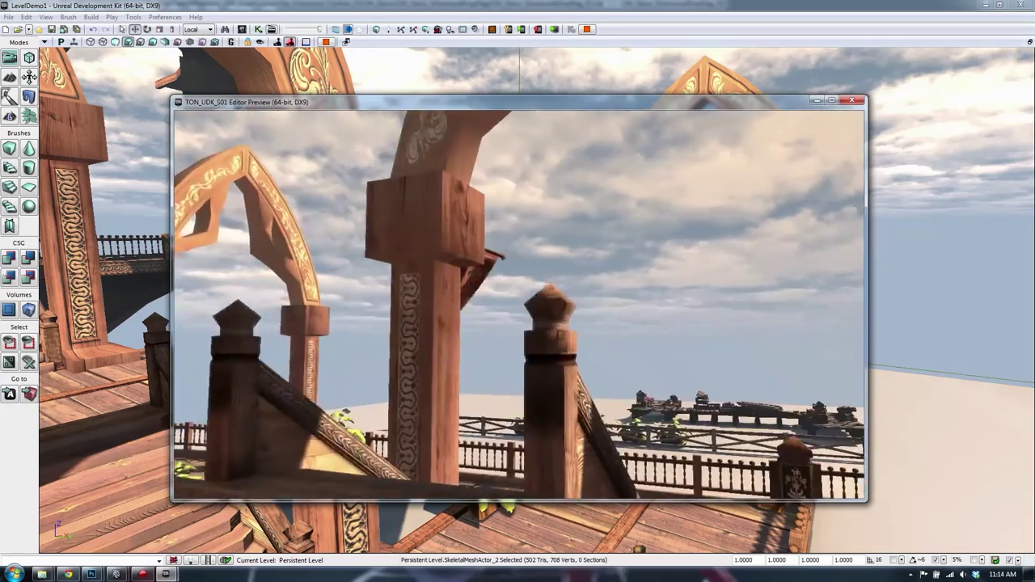
key(Escape)
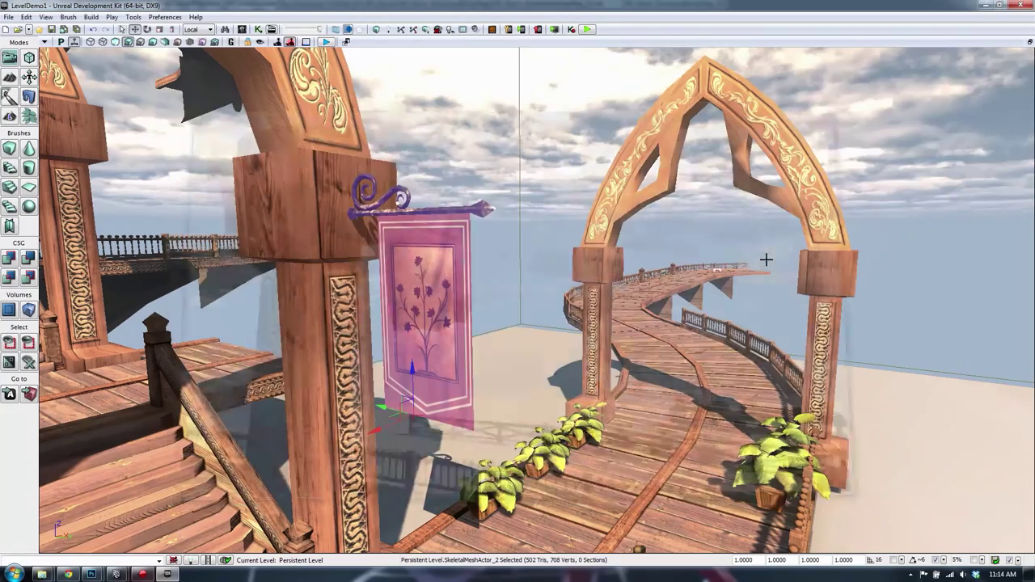
Step: Duplicate the flag and hang the copy on the arch's other pillar, across the stairs
right_drag(765, 259, 574, 335)
alt+drag(574, 335, 222, 404)
right_drag(222, 404, 97, 384)
drag(641, 352, 274, 359)
right_drag(274, 360, 421, 356)
drag(694, 366, 722, 374)
Step: Duplicate the flag upward and move the copy in front of the upper part of the arch
alt+drag(588, 304, 599, 114)
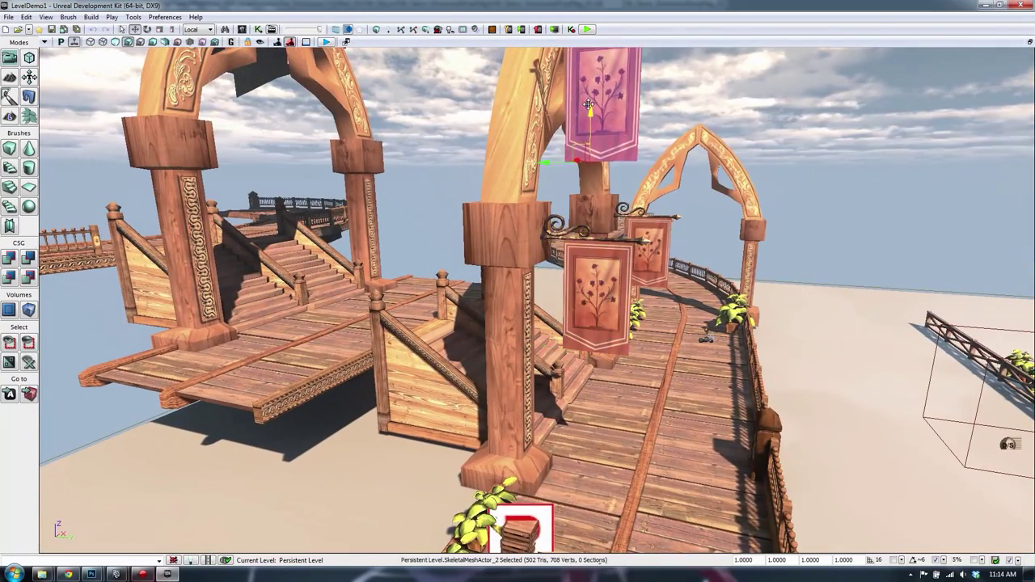
right_drag(688, 154, 586, 182)
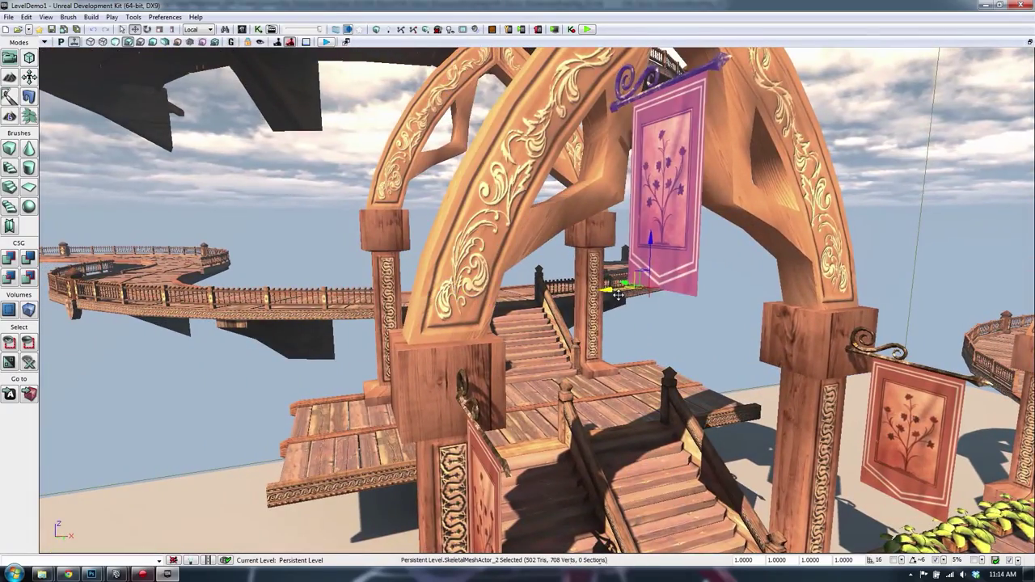
drag(618, 295, 512, 326)
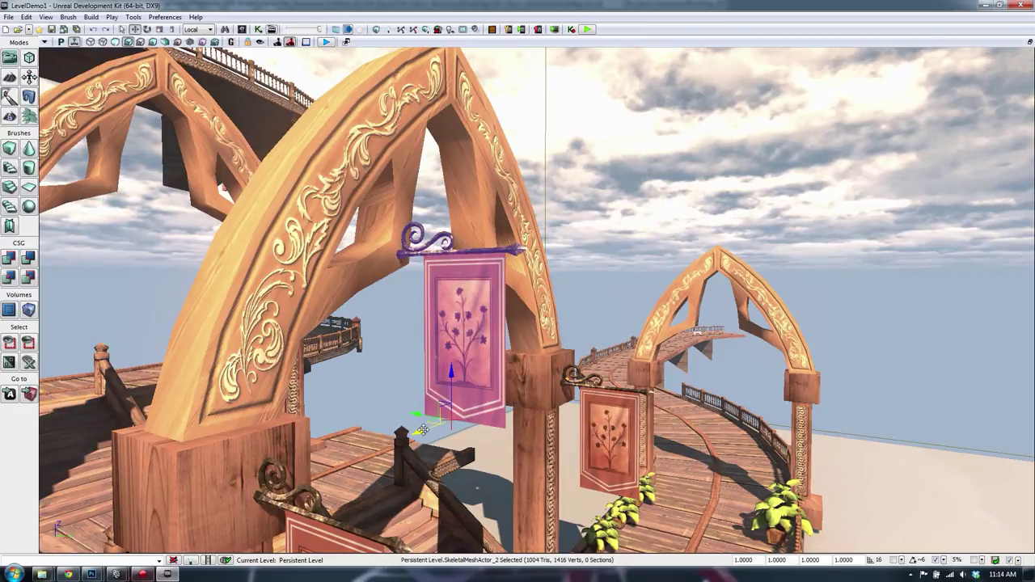
Step: Duplicate the raised flag once more and place the copy next to it on the upper arch
drag(427, 429, 490, 402)
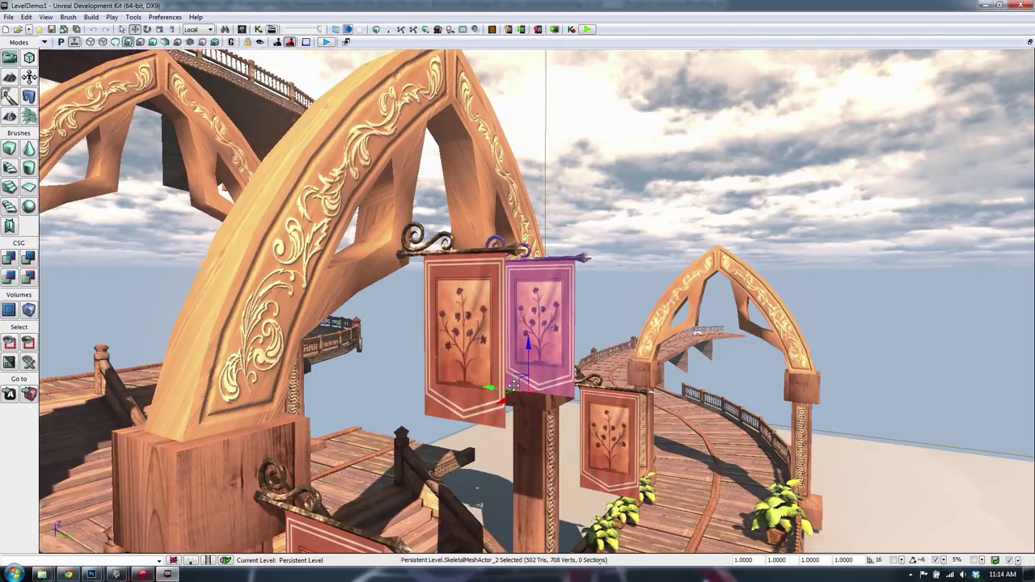
right_drag(490, 402, 271, 400)
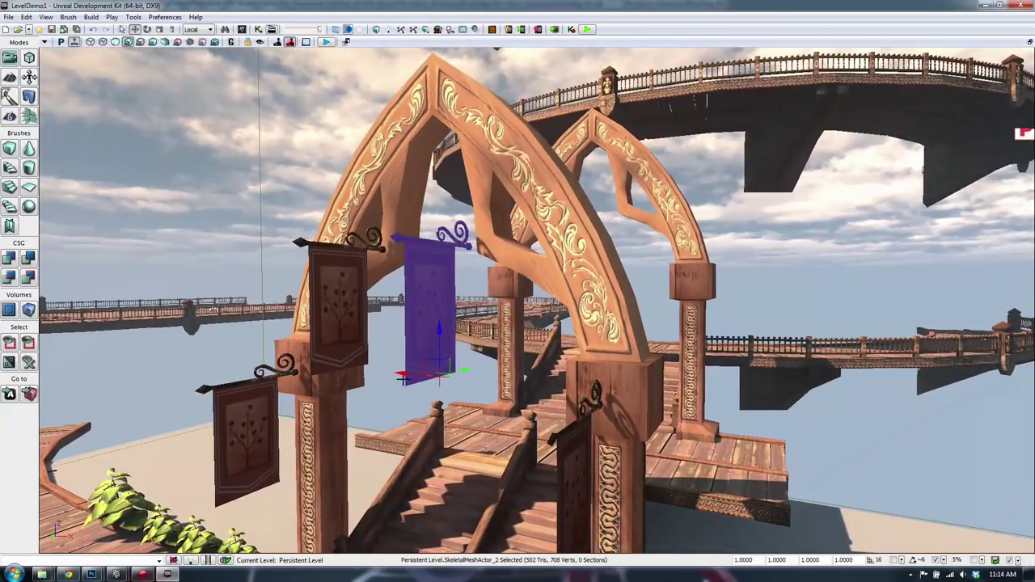
drag(410, 374, 409, 374)
mouse_move(418, 376)
right_down()
mouse_move(340, 375)
mouse_move(437, 375)
right_up()
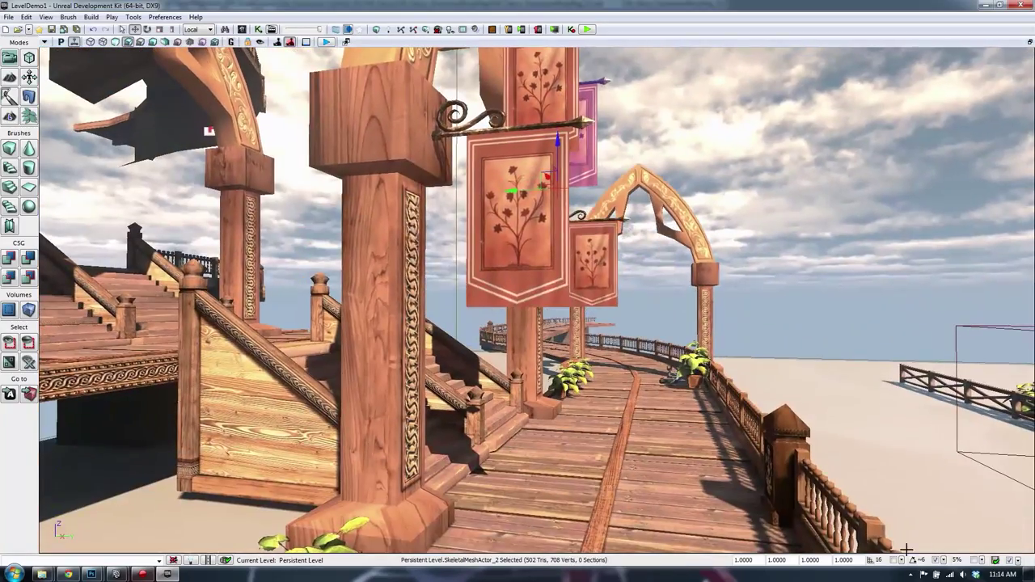
Step: Save the level with the added flags, examine them in a play preview, and return to the editor
key(ctrl+s)
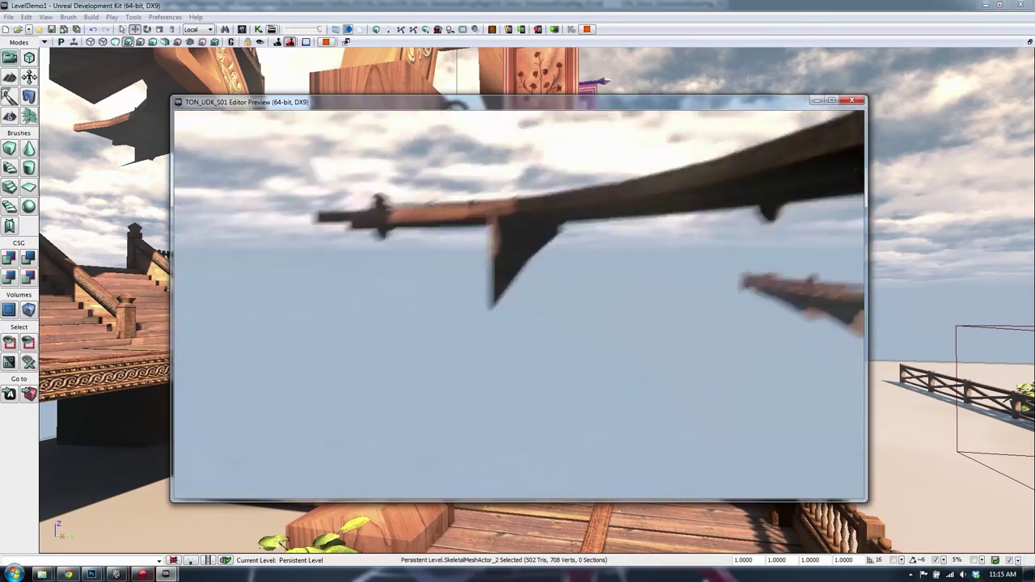
key(Escape)
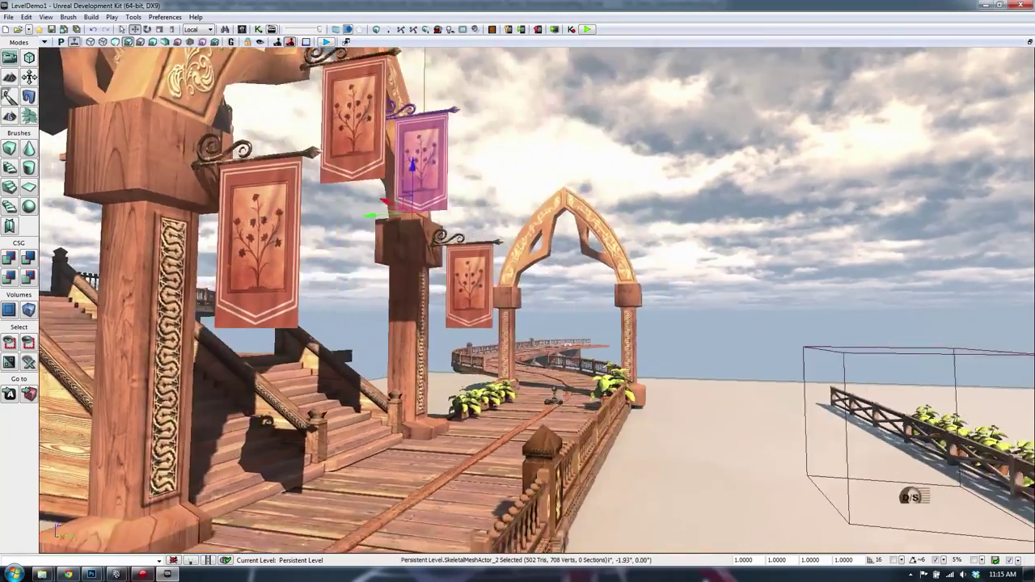